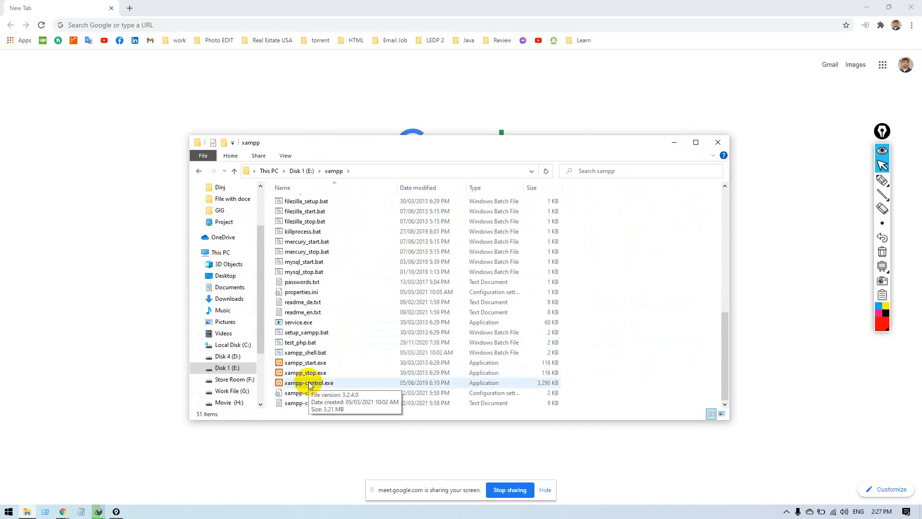
Launch xampp-control.exe from the xampp folder and start the MySQL and Apache modules.
{"action": "double_click", "coordinate": [308, 384]}
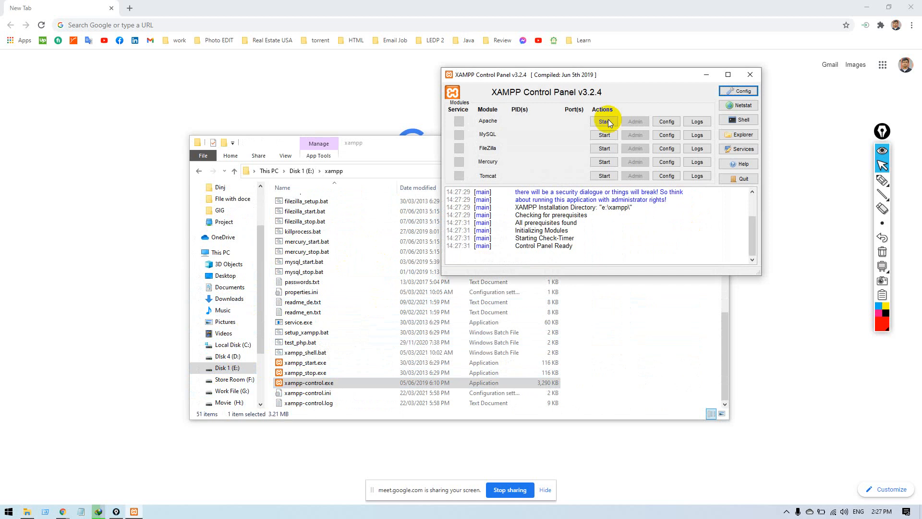
{"action": "left_click", "coordinate": [392, 142]}
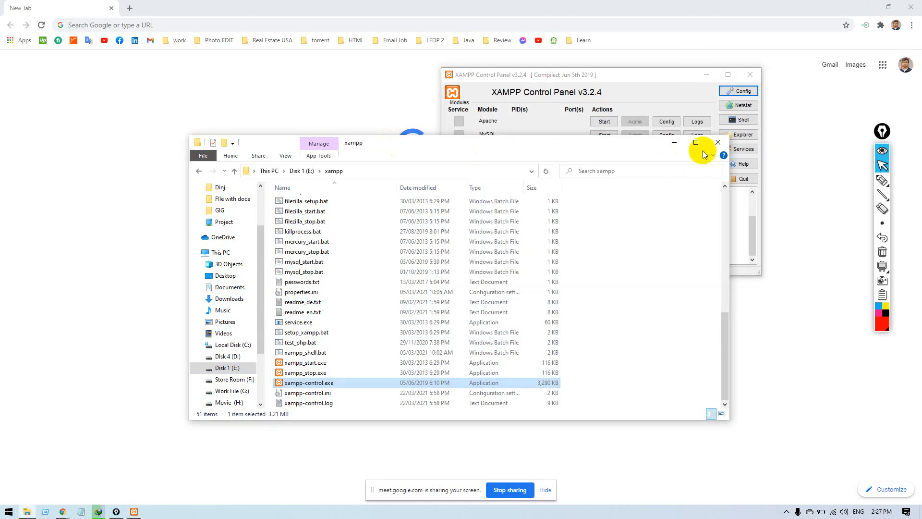
{"action": "left_click", "coordinate": [719, 144]}
{"action": "left_click", "coordinate": [604, 135]}
{"action": "left_click", "coordinate": [604, 122]}
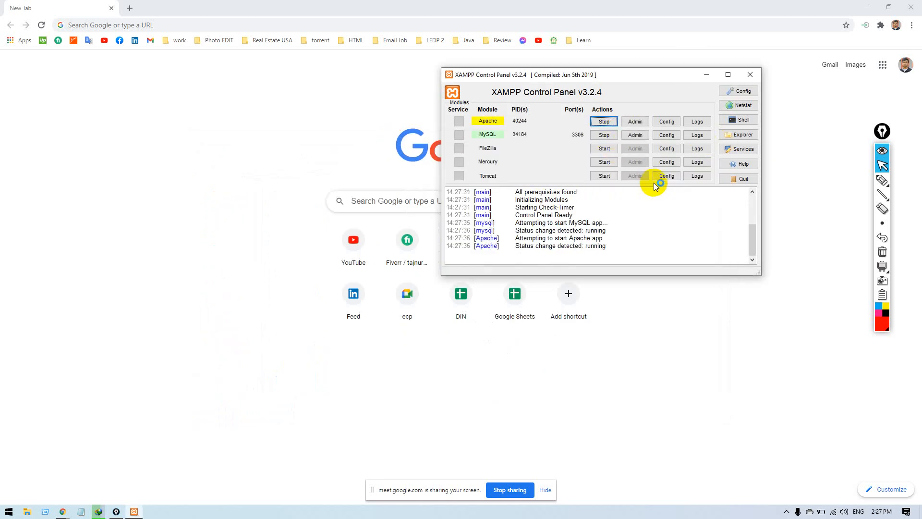
{"action": "left_click", "coordinate": [706, 75]}
Load the local WordPress admin at localhost/dinjdm1/wp-admin in the browser.
{"action": "left_click", "coordinate": [181, 21]}
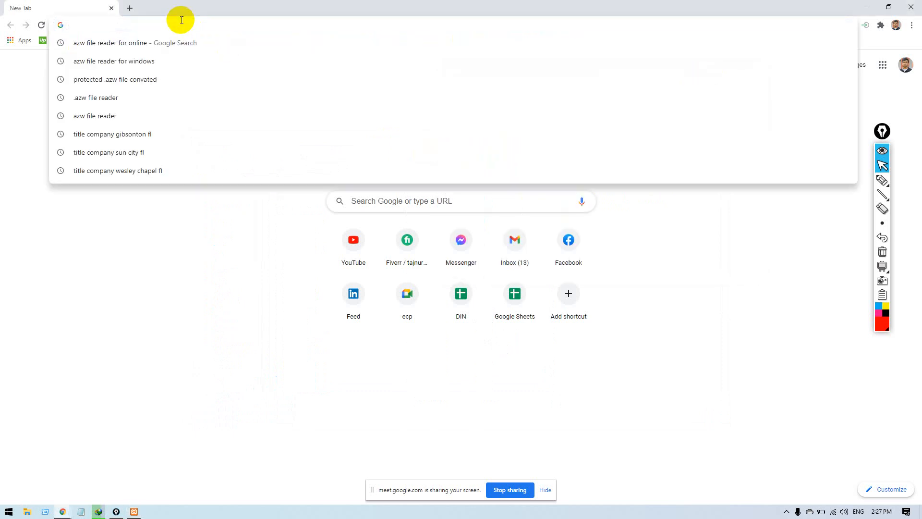
{"action": "type", "text": "localhost"}
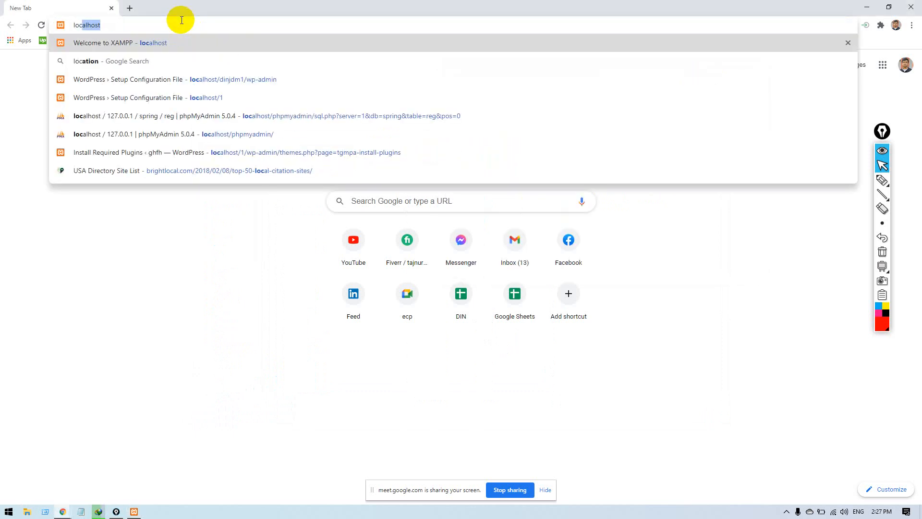
{"action": "type", "text": "/host"}
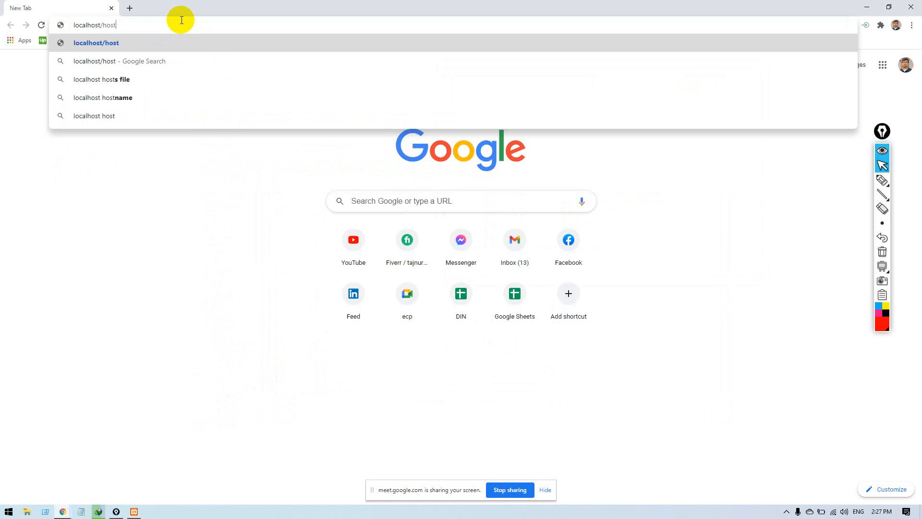
{"action": "key", "text": "BackSpace"}
{"action": "key", "text": "BackSpace"}
{"action": "key", "text": "BackSpace"}
{"action": "key", "text": "BackSpace"}
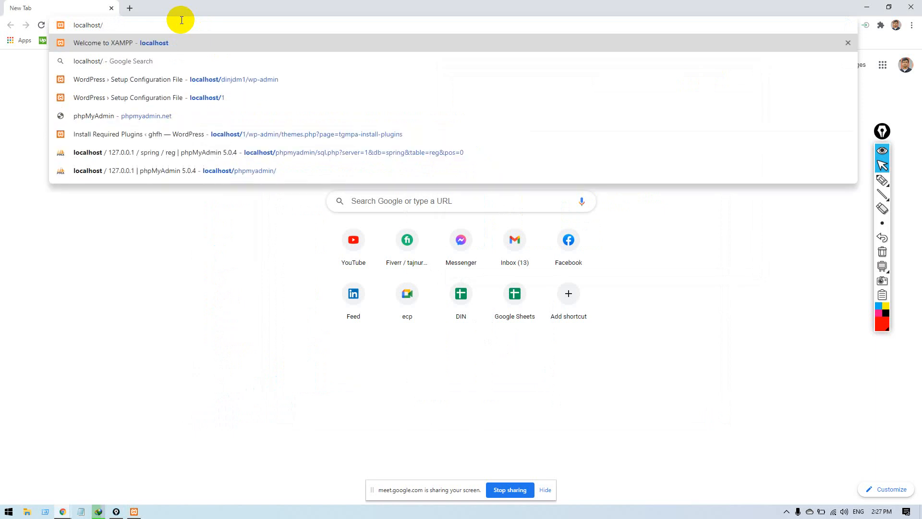
{"action": "type", "text": "dinj"}
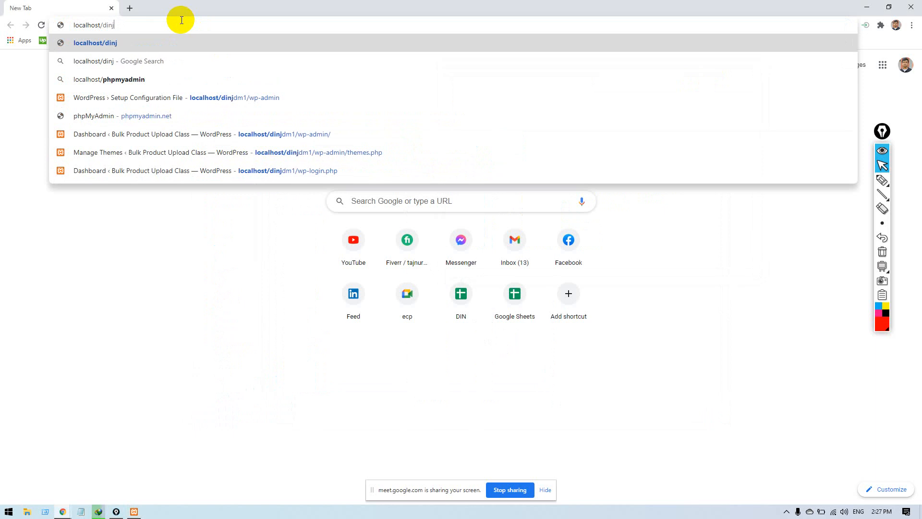
{"action": "type", "text": "dm"}
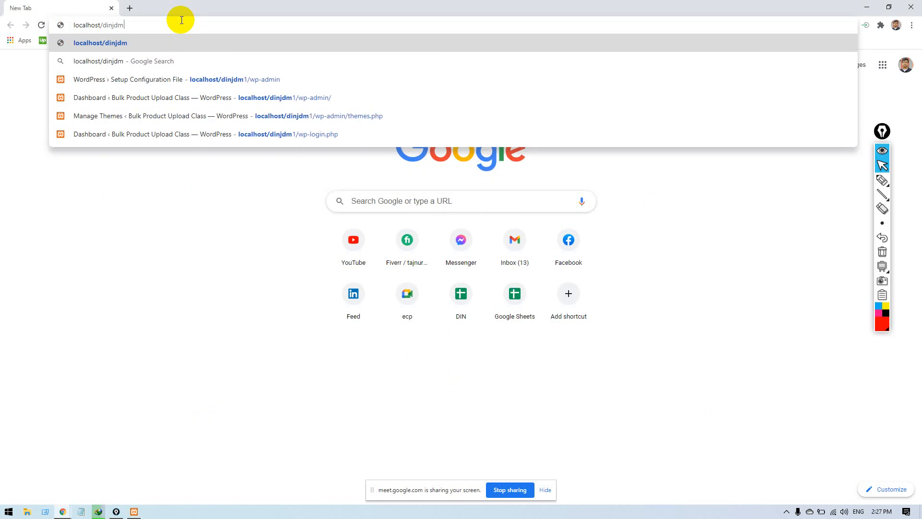
{"action": "type", "text": "1/"}
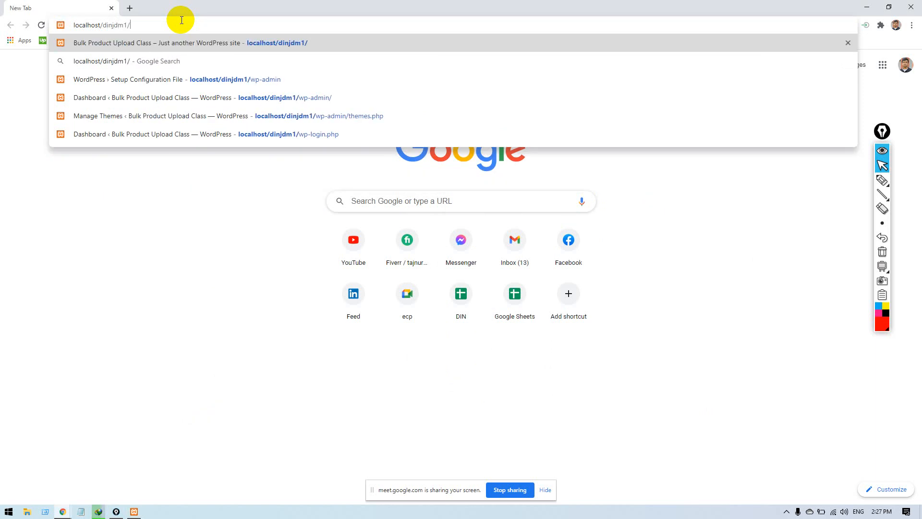
{"action": "type", "text": "wp-admin"}
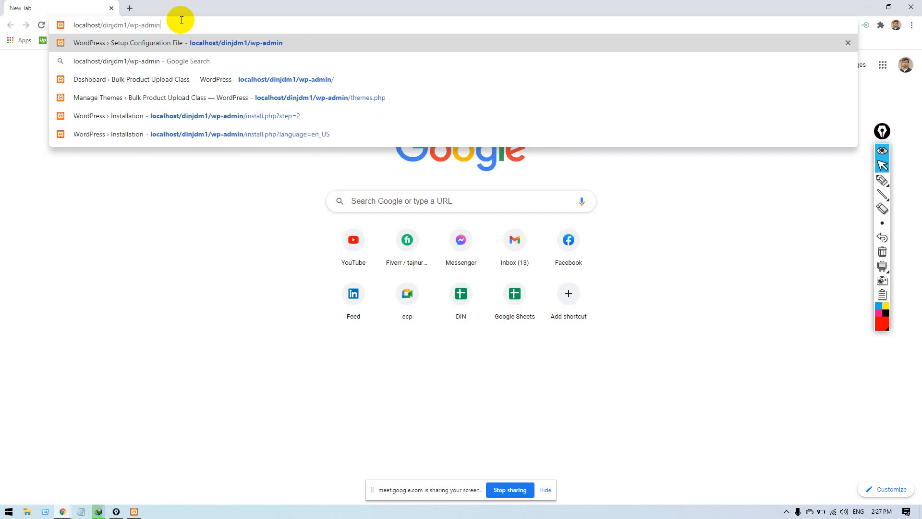
{"action": "key", "text": "Return"}
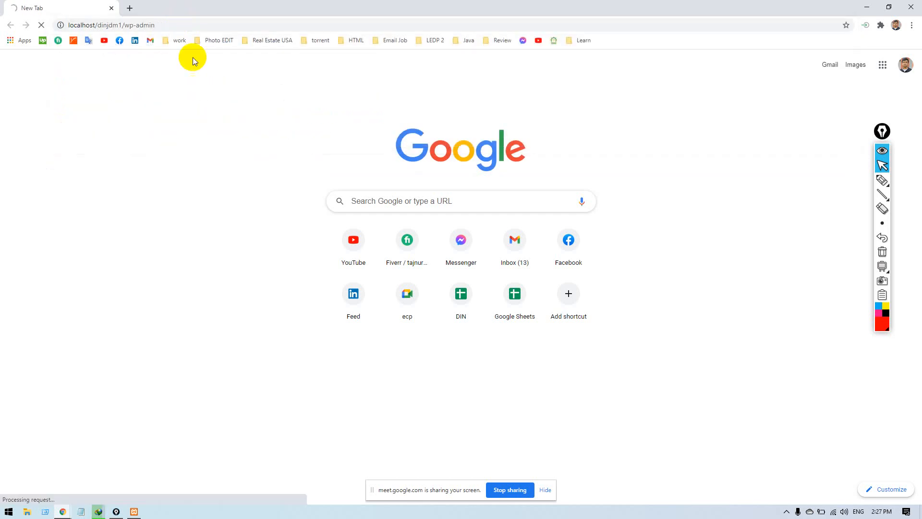
Check the download progress of KindlePreviewerInstaller.exe and glance at the XAMPP Control Panel.
{"action": "left_click", "coordinate": [99, 512]}
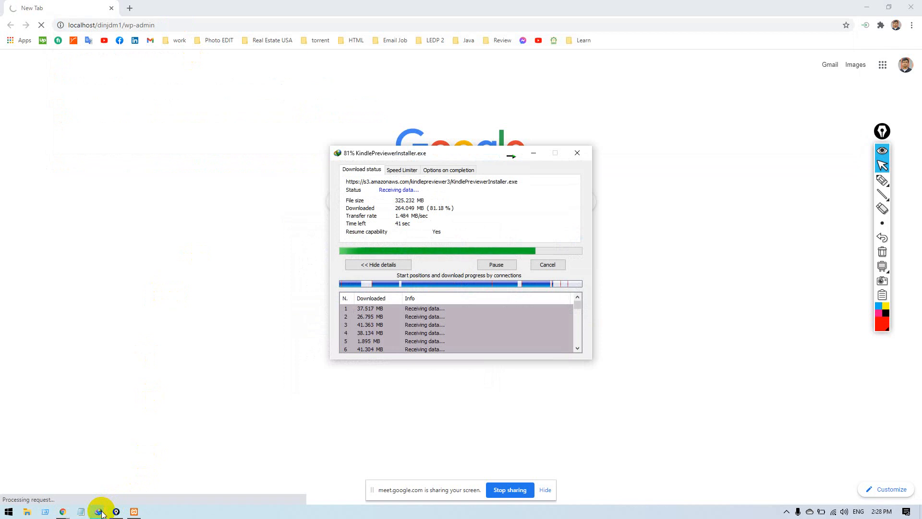
{"action": "left_click", "coordinate": [101, 512]}
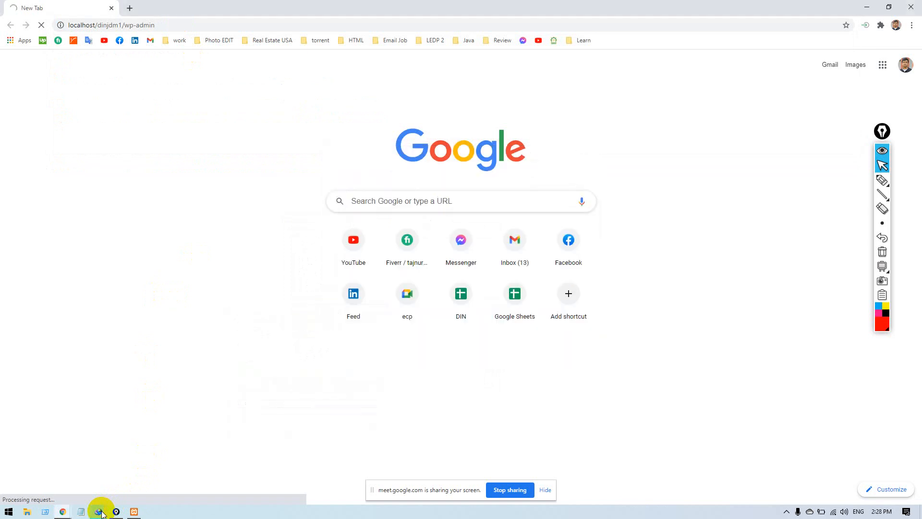
{"action": "left_click", "coordinate": [134, 512]}
{"action": "left_click", "coordinate": [133, 512]}
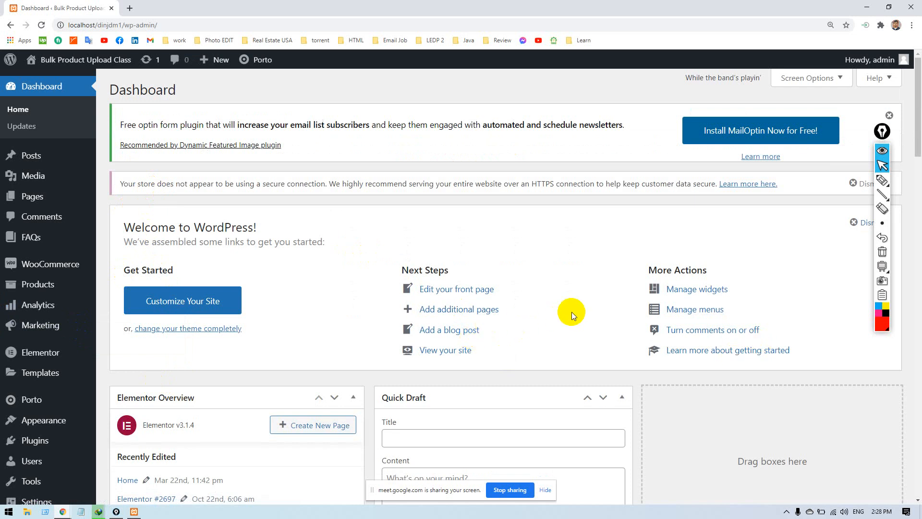
Open the Porto theme's Setup Wizard from the WordPress dashboard.
{"action": "scroll", "coordinate": [426, 307], "scroll_direction": "down", "scroll_amount": 9}
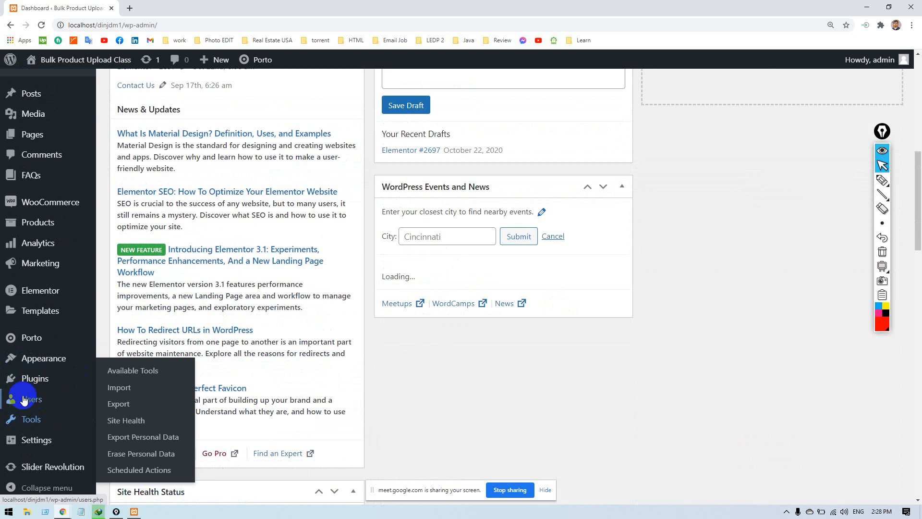
{"action": "mouse_move", "coordinate": [27, 340]}
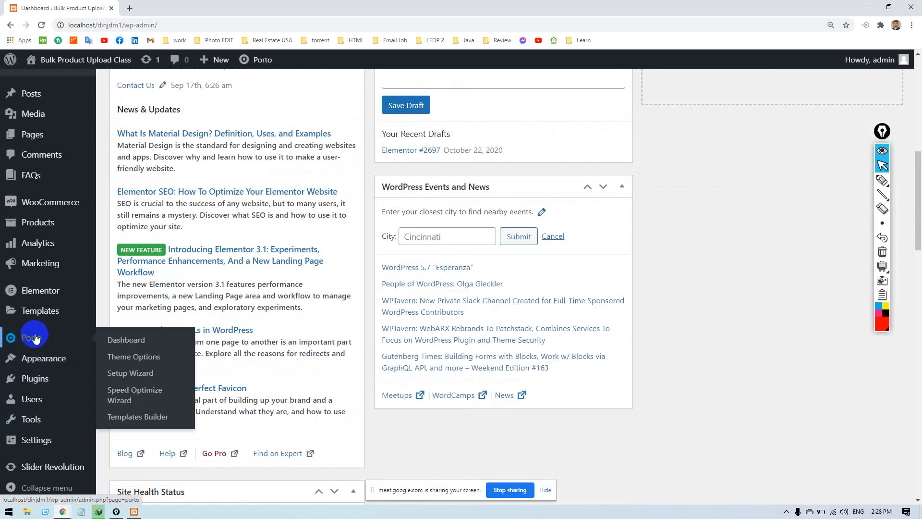
{"action": "left_click", "coordinate": [103, 375]}
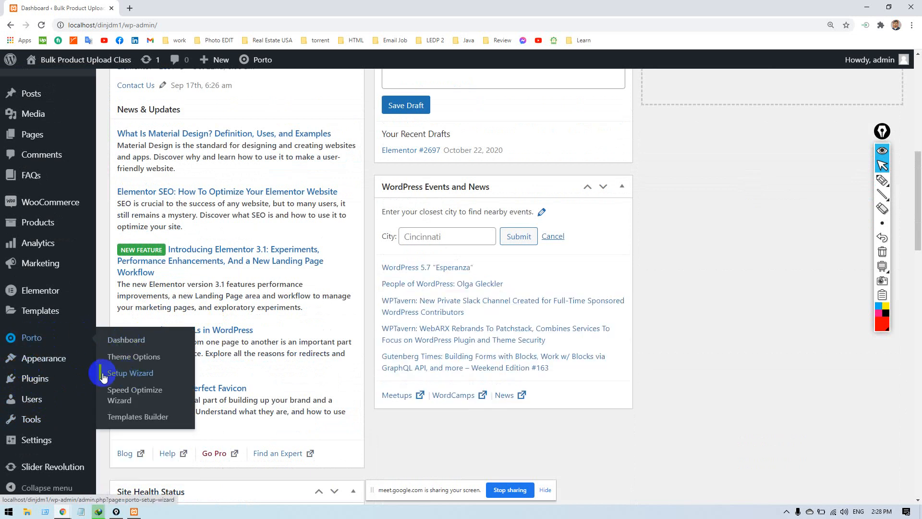
{"action": "left_click", "coordinate": [132, 375]}
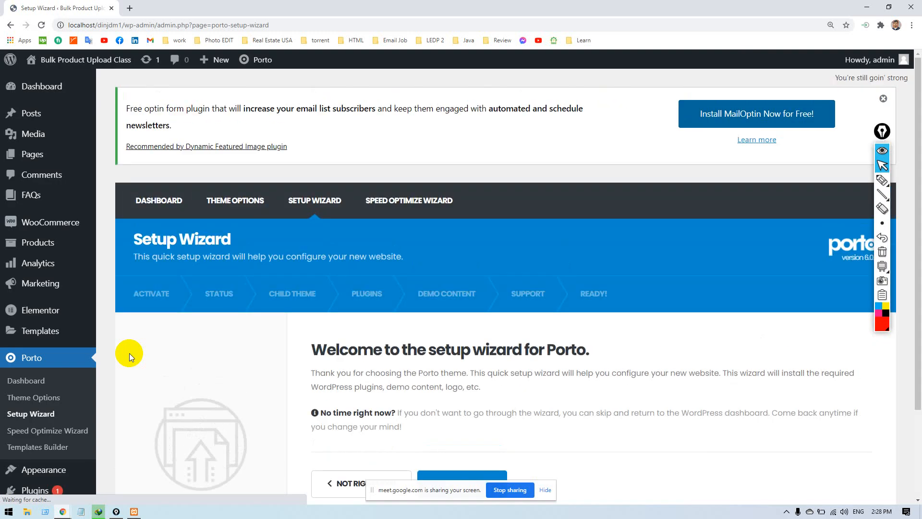
Go to the Plugins stage of the Porto Setup Wizard and select Revolution Slider among the default plugins.
{"action": "left_click", "coordinate": [366, 294]}
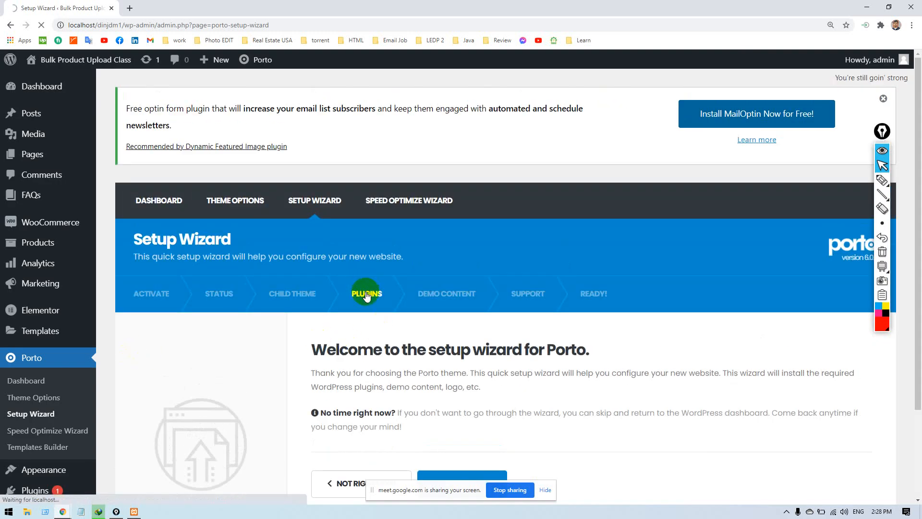
{"action": "scroll", "coordinate": [319, 288], "scroll_direction": "down", "scroll_amount": 2}
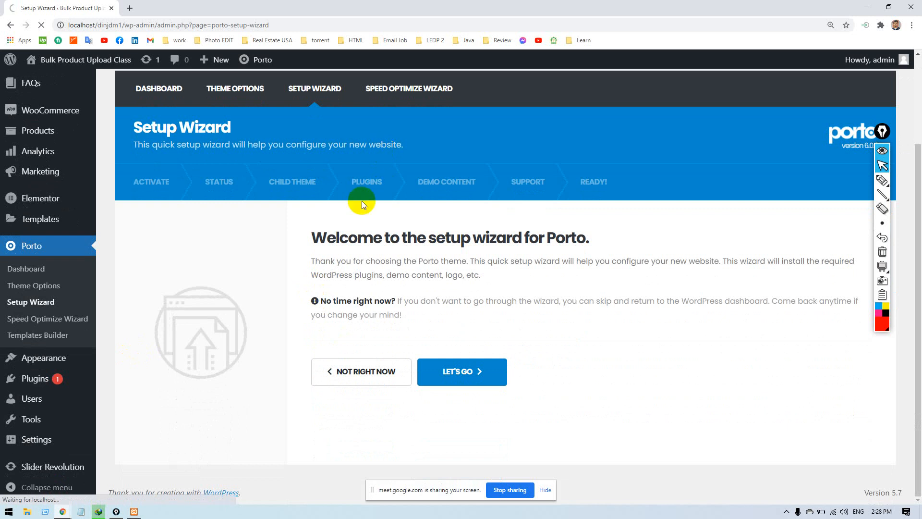
{"action": "left_click", "coordinate": [359, 181]}
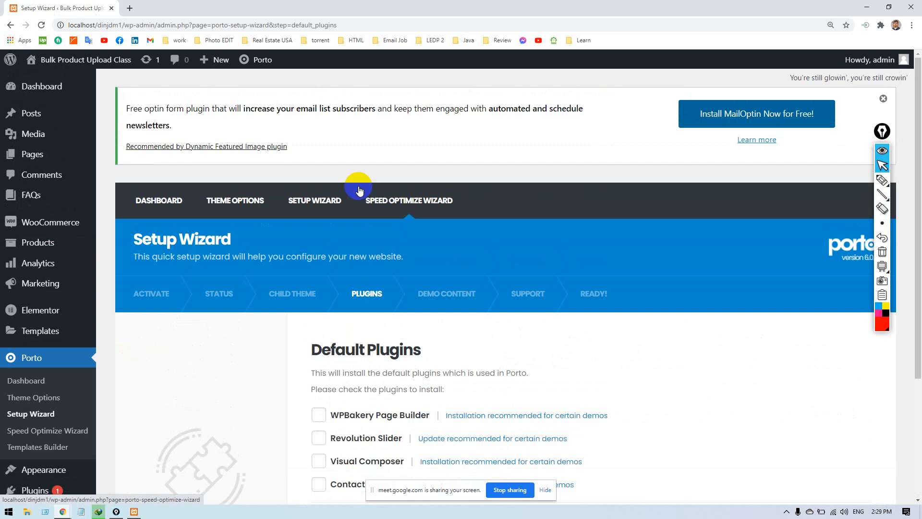
{"action": "scroll", "coordinate": [477, 187], "scroll_direction": "down", "scroll_amount": 3}
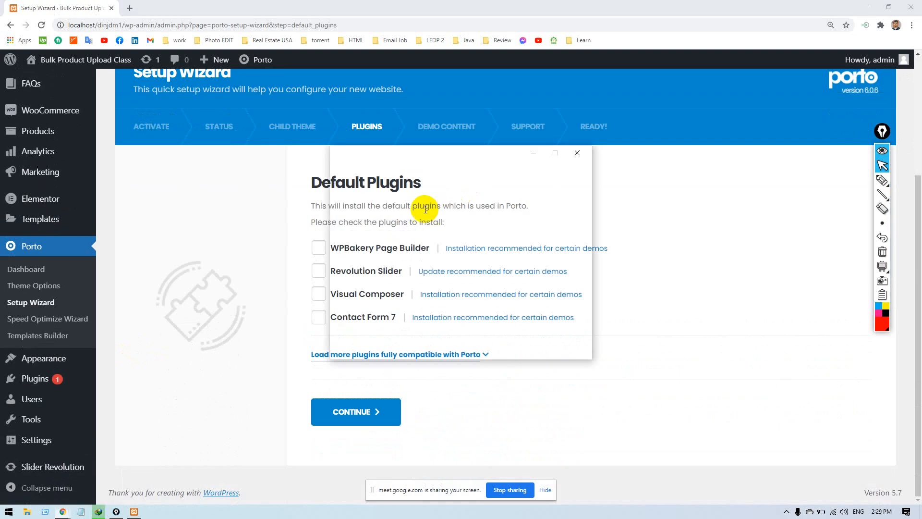
{"action": "left_click", "coordinate": [319, 273]}
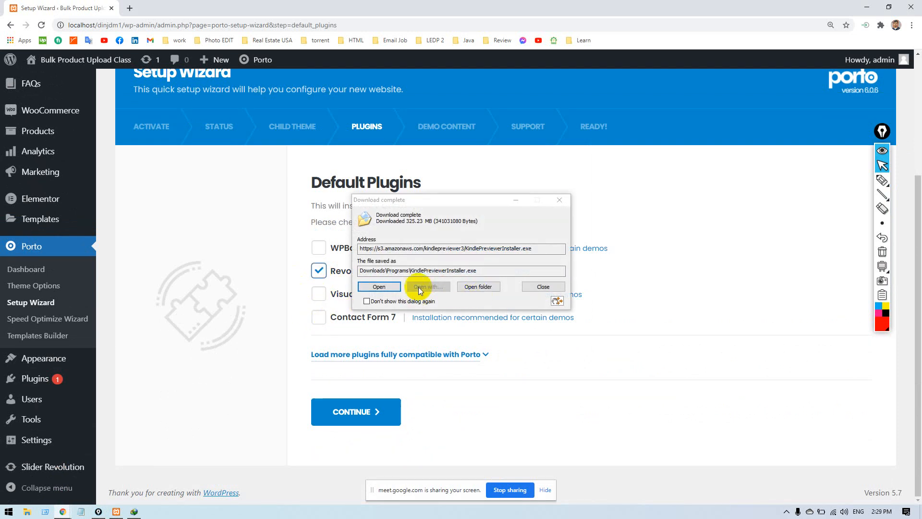
Run the downloaded KindlePreviewerInstaller.exe, accept the license agreement, and start installing Kindle Previewer 3.51.0.
{"action": "left_click", "coordinate": [379, 288]}
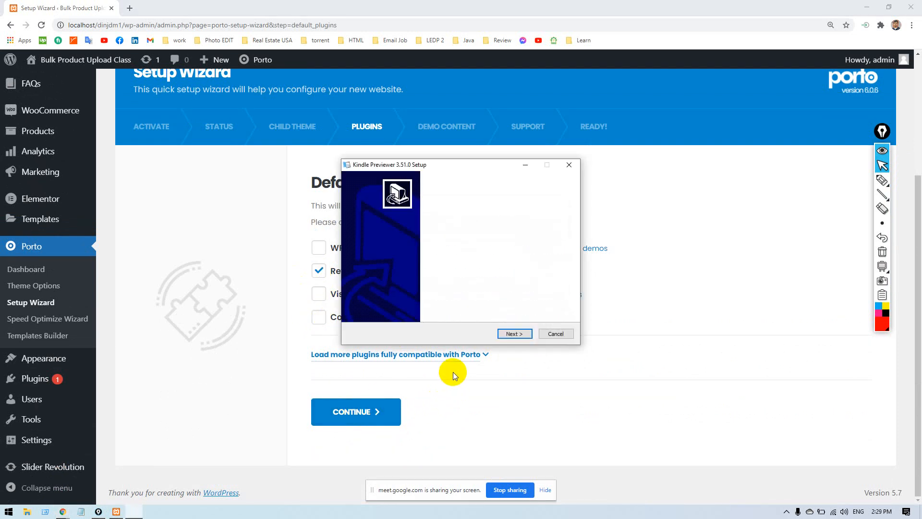
{"action": "left_click", "coordinate": [517, 334]}
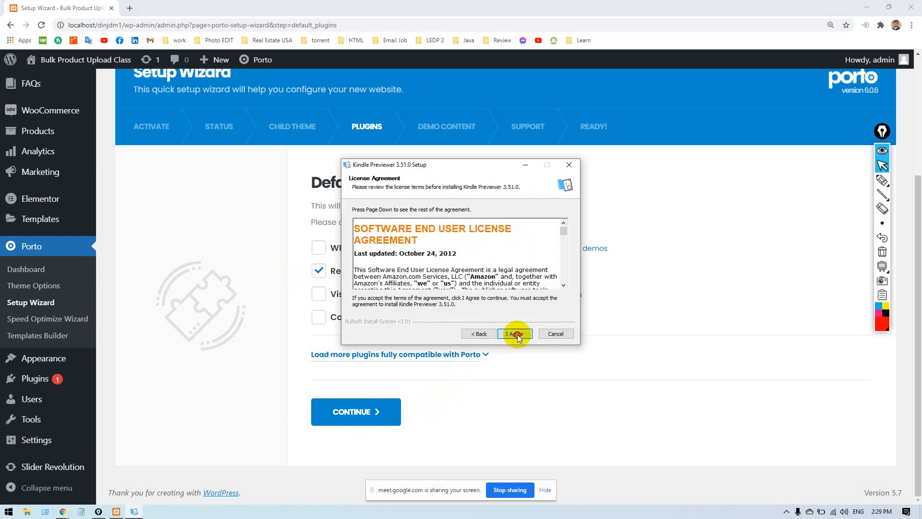
{"action": "left_click", "coordinate": [518, 335]}
{"action": "left_click", "coordinate": [517, 333]}
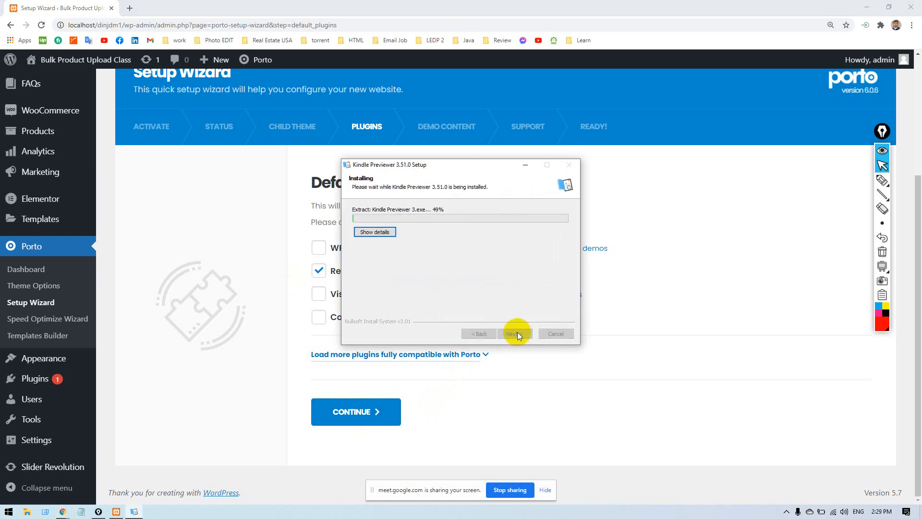
{"action": "left_click", "coordinate": [659, 231]}
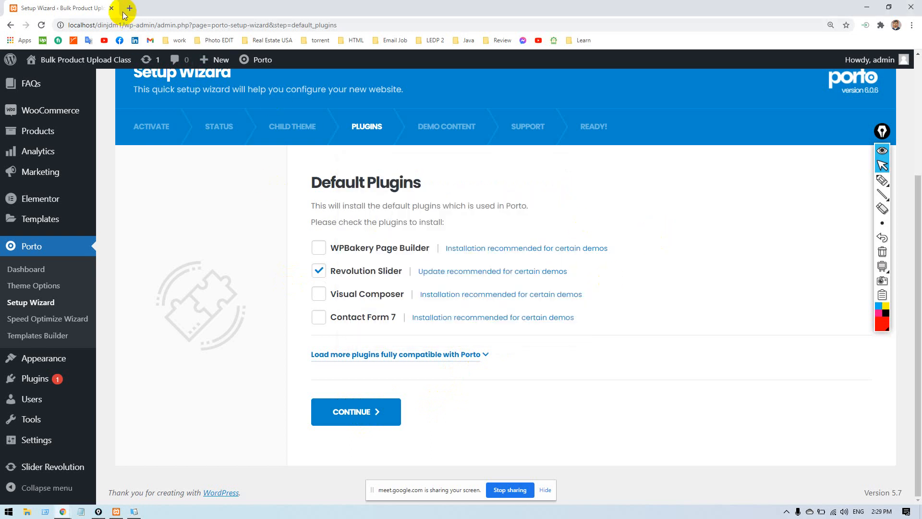
Try to open the WordPress dashboard, and go back from the default plugins page to the Setup Wizard's welcome page.
{"action": "scroll", "coordinate": [241, 320], "scroll_direction": "up", "scroll_amount": 4}
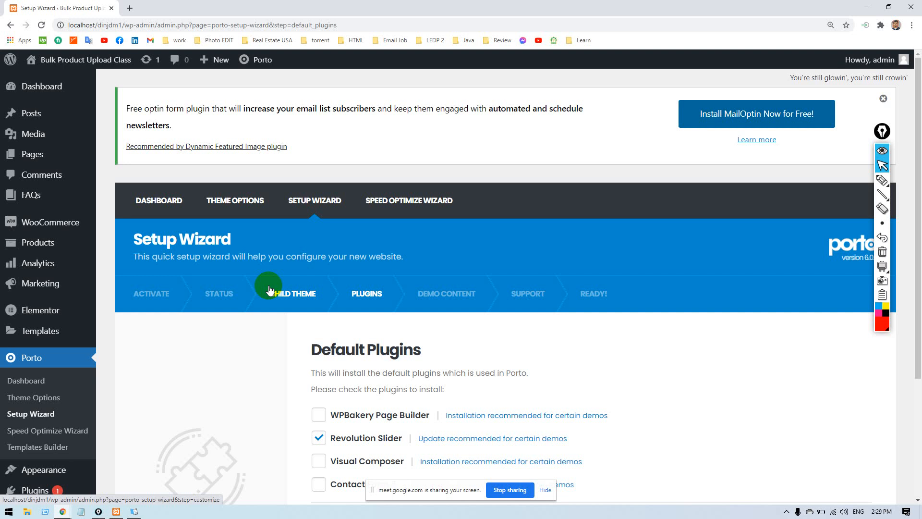
{"action": "scroll", "coordinate": [485, 238], "scroll_direction": "down", "scroll_amount": 3}
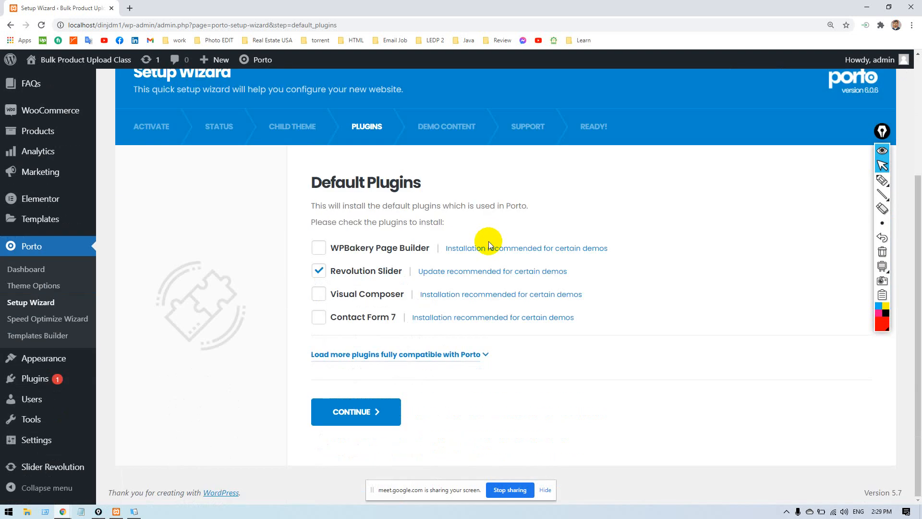
{"action": "scroll", "coordinate": [461, 247], "scroll_direction": "up", "scroll_amount": 3}
{"action": "mouse_move", "coordinate": [67, 97]}
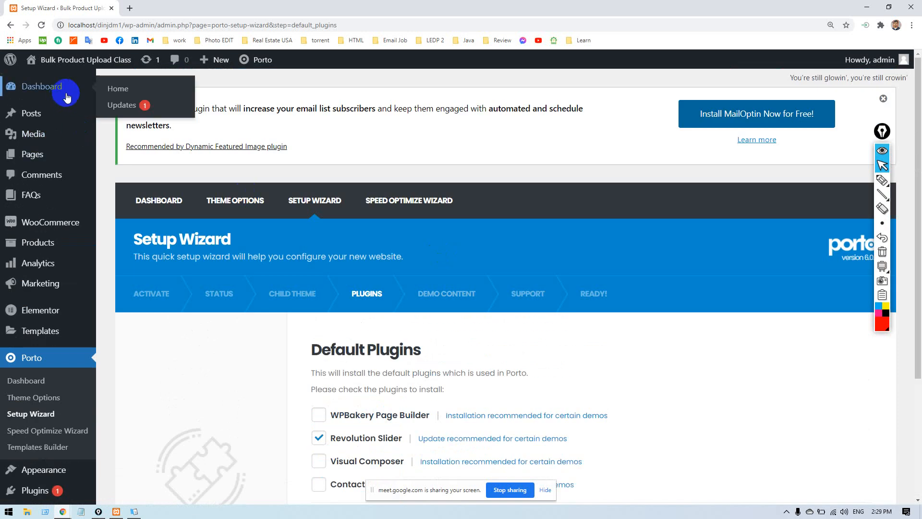
{"action": "left_click", "coordinate": [52, 84]}
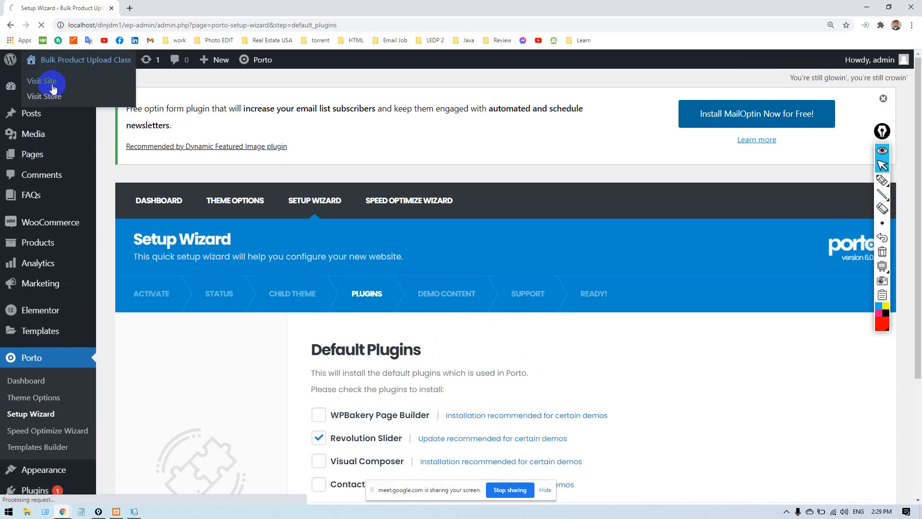
{"action": "left_click", "coordinate": [10, 26]}
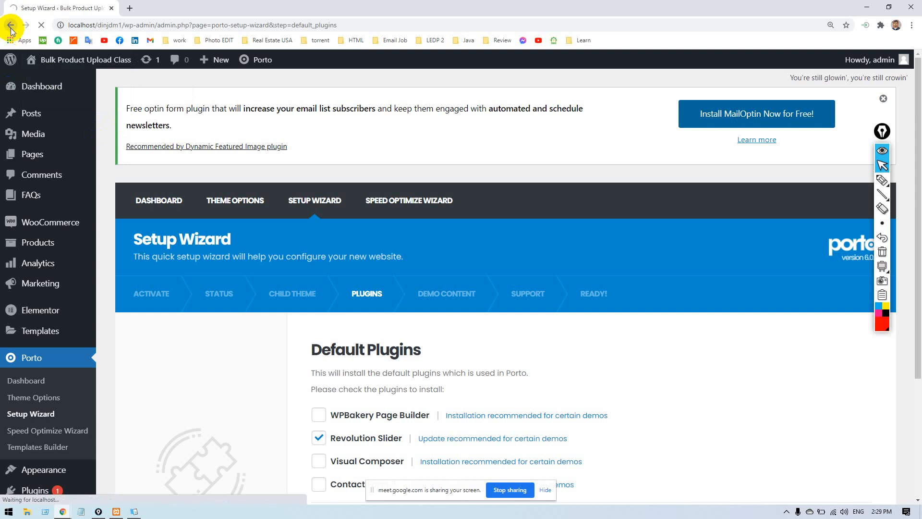
{"action": "left_click", "coordinate": [53, 87]}
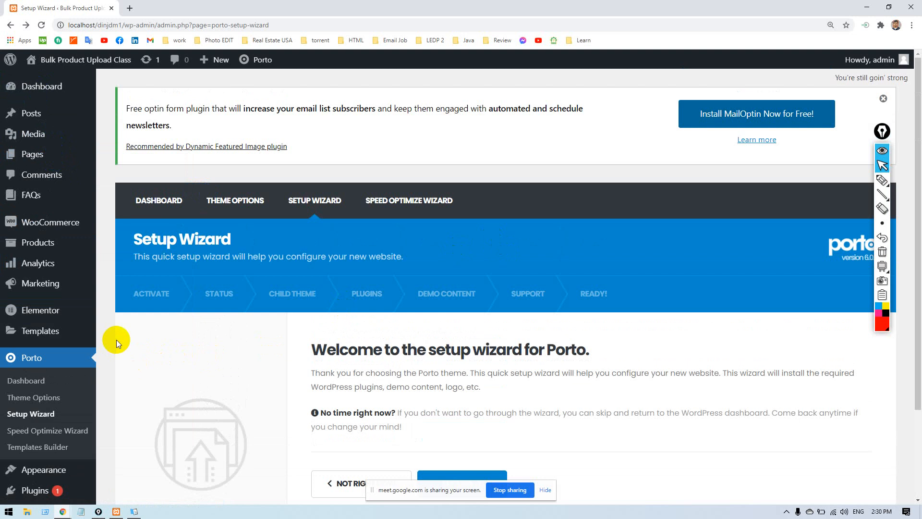
Bring up the Kindle Previewer setup window to check its installation progress.
{"action": "left_click", "coordinate": [134, 511]}
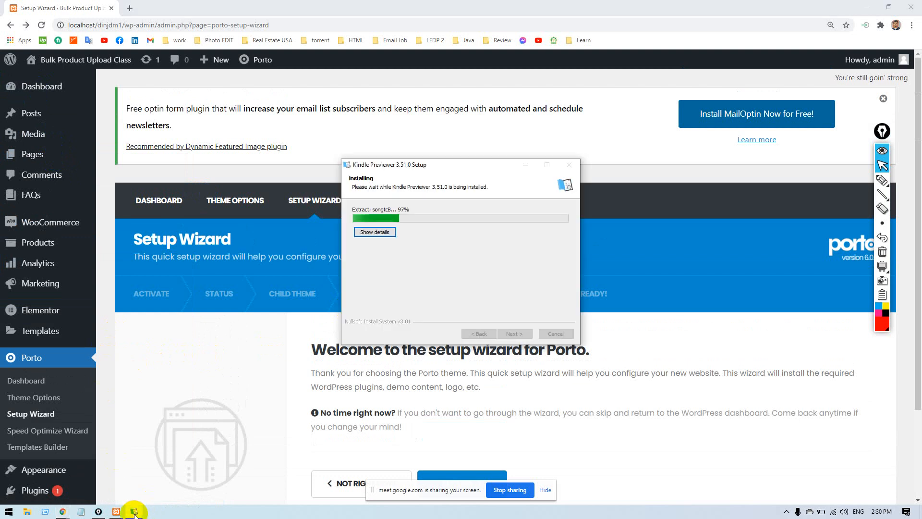
Hide the Kindle Previewer setup and open the Nilp DM 3 ClassRoom bookmark from LEDP 2's Nilpa DM 03 folder in a new tab.
{"action": "left_click", "coordinate": [134, 512]}
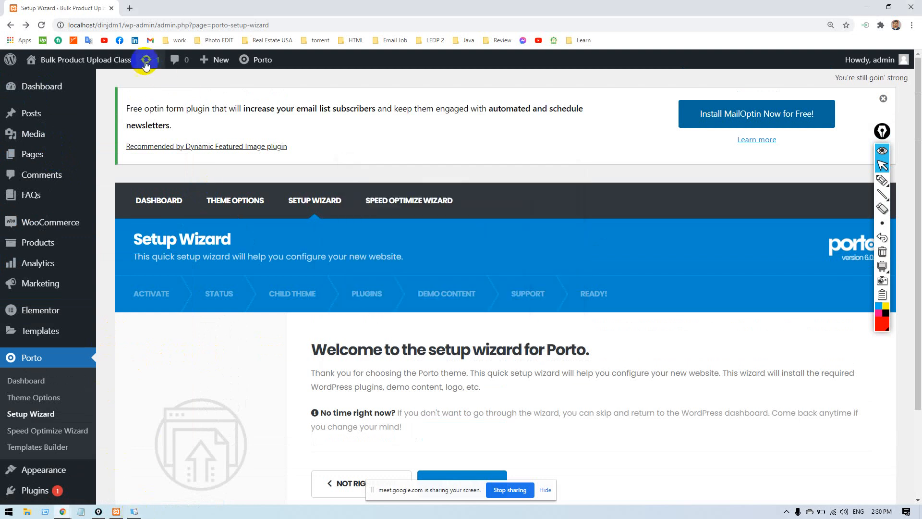
{"action": "left_click", "coordinate": [130, 8]}
{"action": "left_click", "coordinate": [431, 41]}
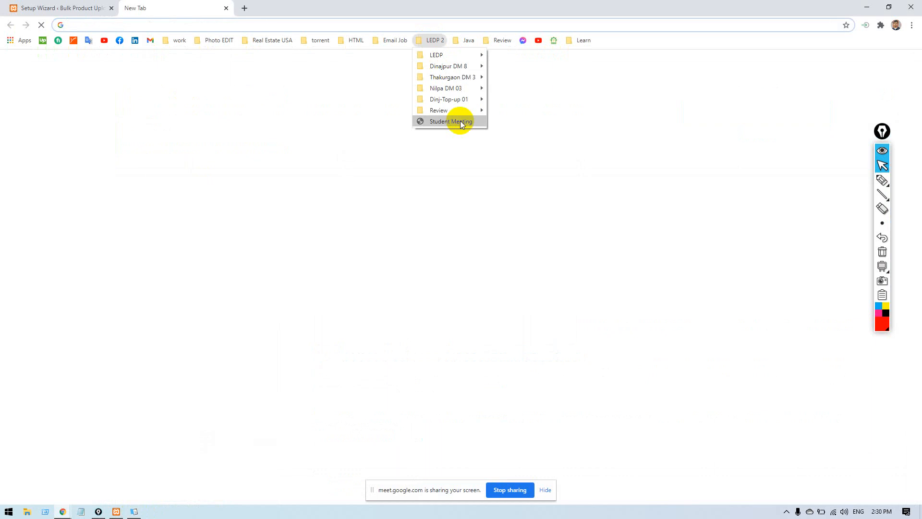
{"action": "mouse_move", "coordinate": [460, 102]}
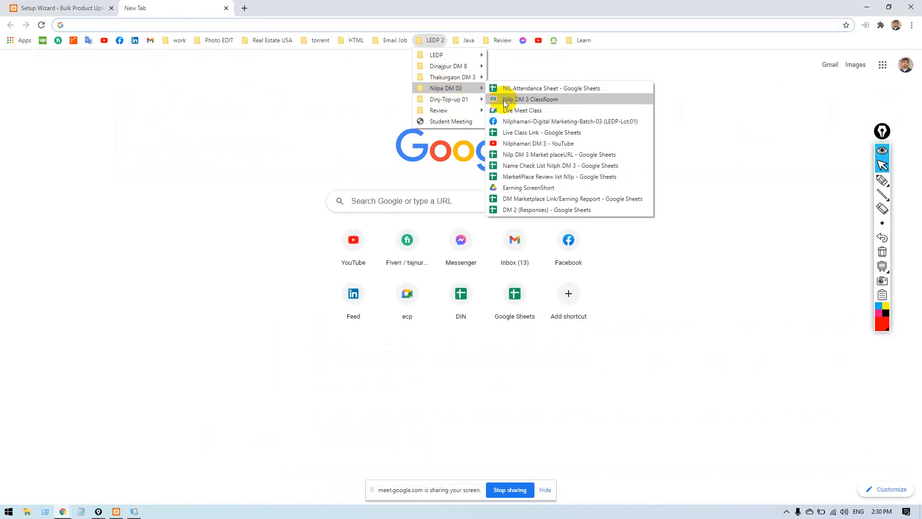
{"action": "left_click", "coordinate": [506, 102]}
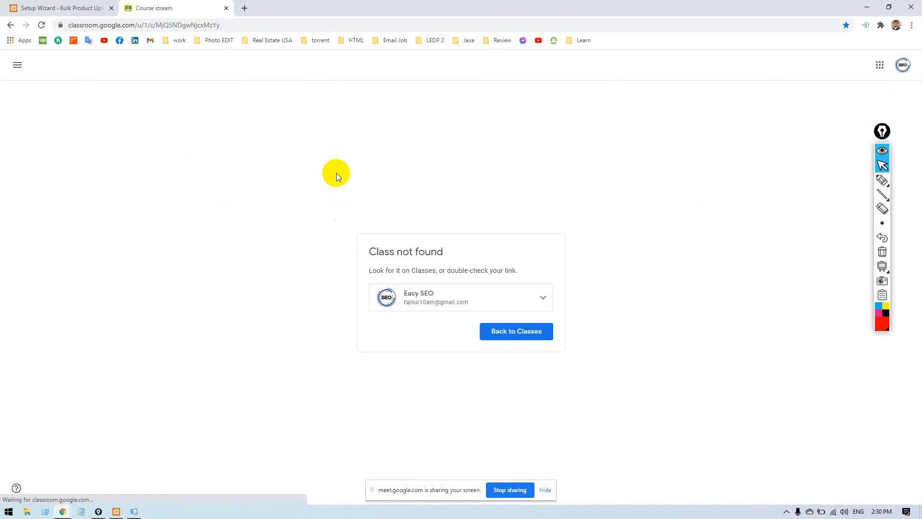
Switch Google Classroom to the trainer's other Google account to open the Nilphamari-Digital Marketing-Batch-03 class, and hide the screen-sharing notice.
{"action": "left_click", "coordinate": [473, 305]}
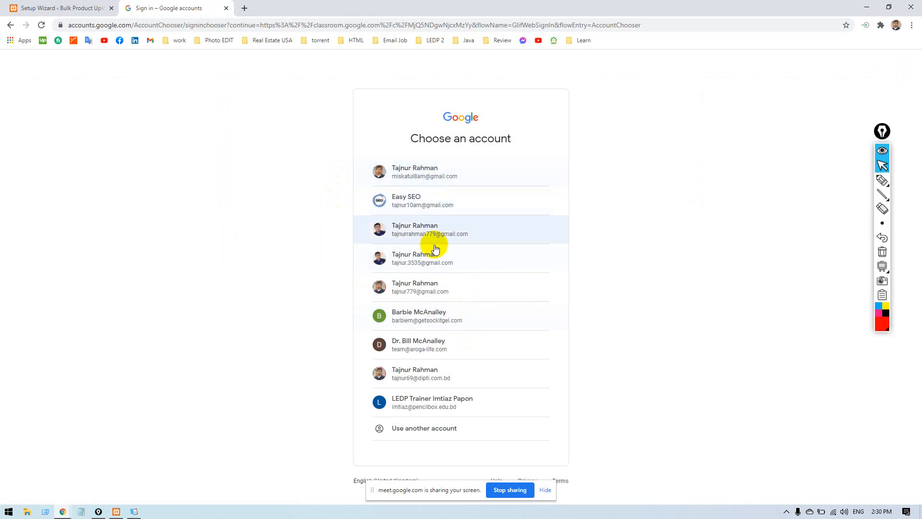
{"action": "left_click", "coordinate": [439, 285]}
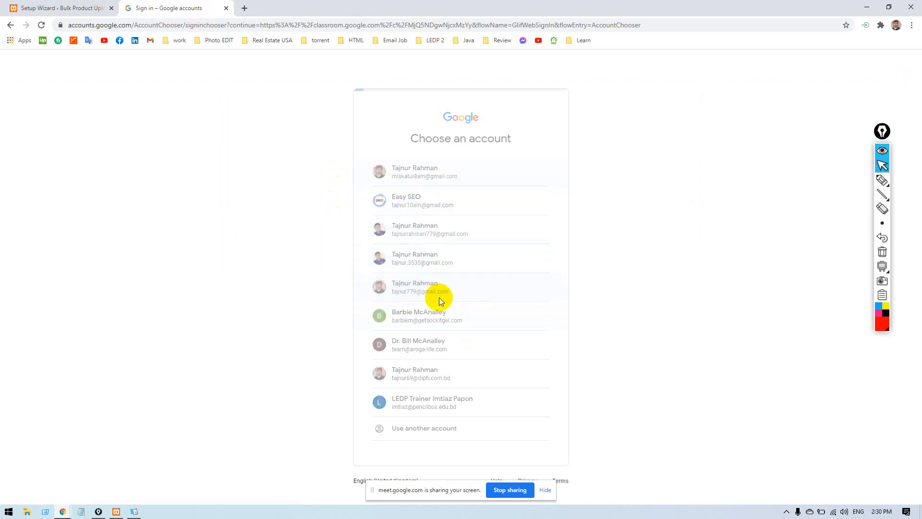
{"action": "left_click", "coordinate": [549, 490]}
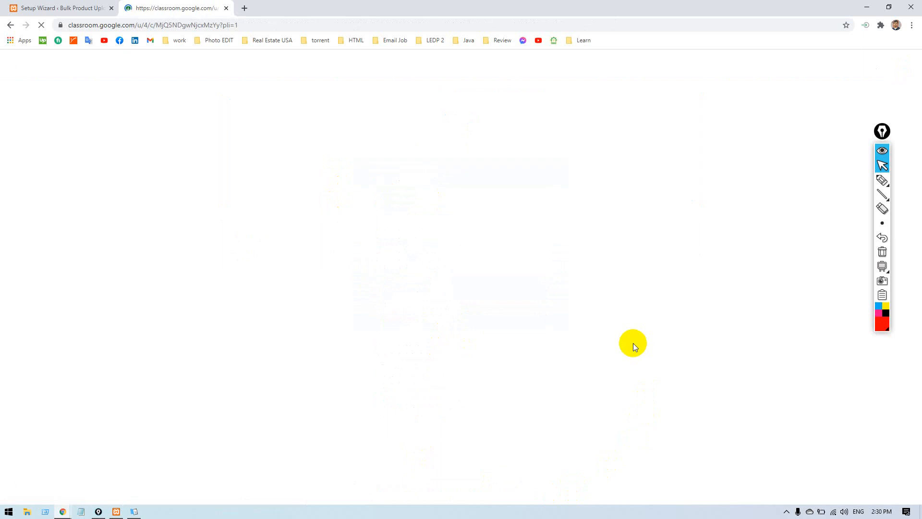
{"action": "left_click", "coordinate": [34, 4]}
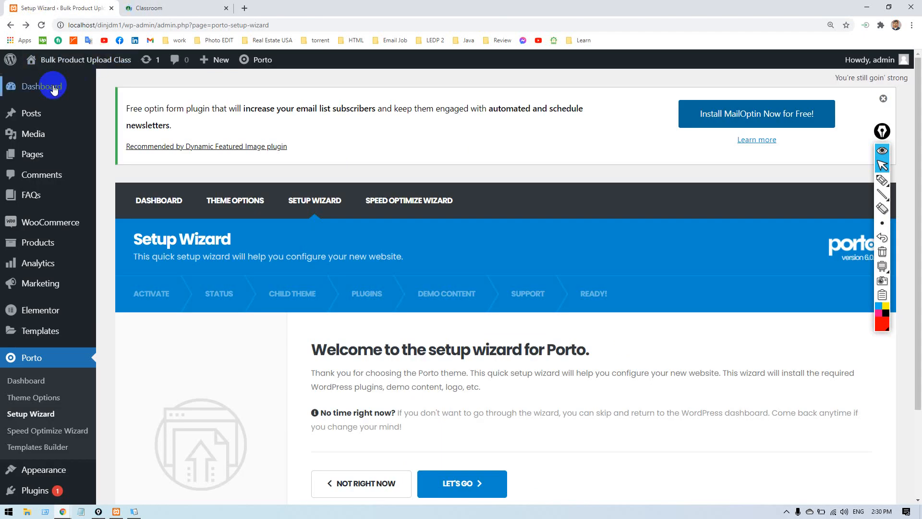
{"action": "left_click", "coordinate": [137, 8]}
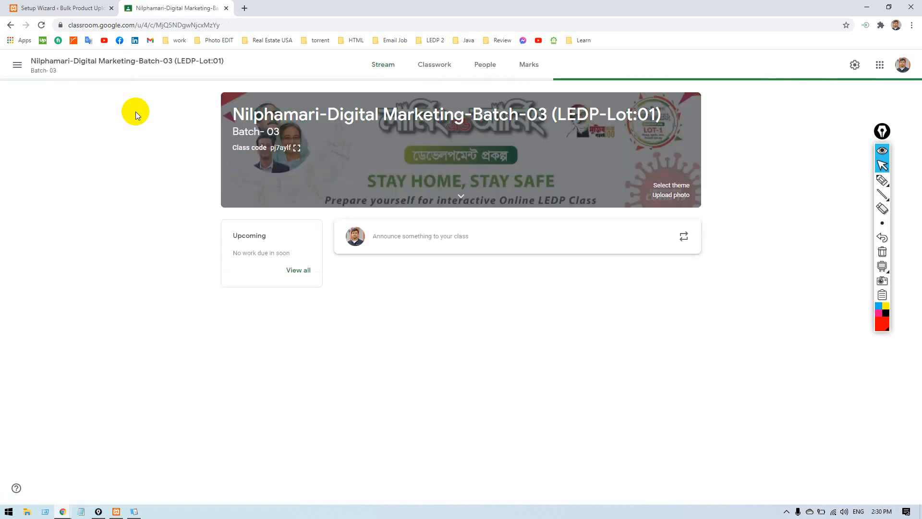
Look through the older posts in the class stream for the Product Listing Plugin link.
{"action": "scroll", "coordinate": [135, 112], "scroll_direction": "down", "scroll_amount": 5}
{"action": "scroll", "coordinate": [135, 111], "scroll_direction": "down", "scroll_amount": 6}
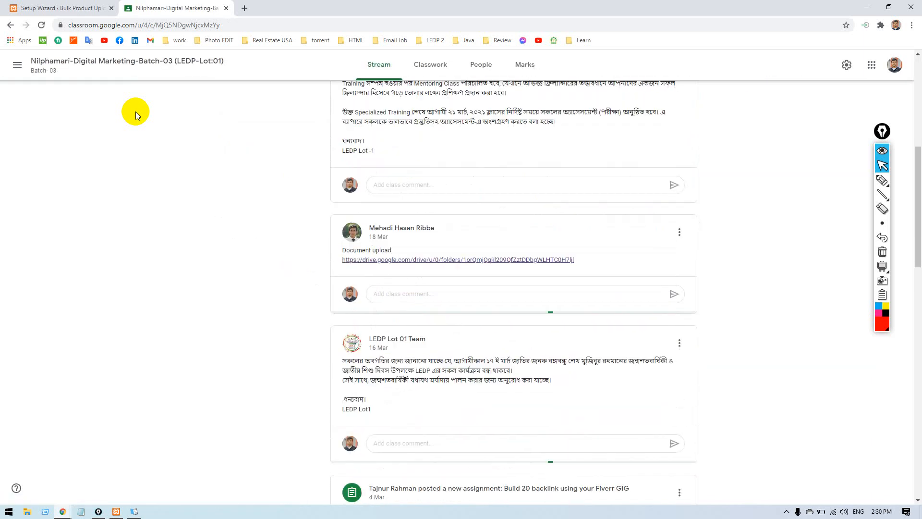
{"action": "scroll", "coordinate": [135, 111], "scroll_direction": "down", "scroll_amount": 2}
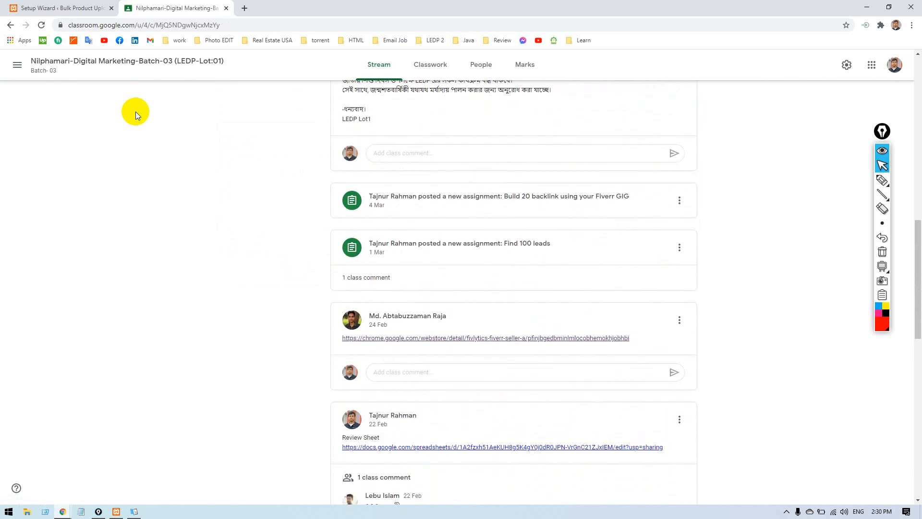
{"action": "scroll", "coordinate": [136, 112], "scroll_direction": "down", "scroll_amount": 3}
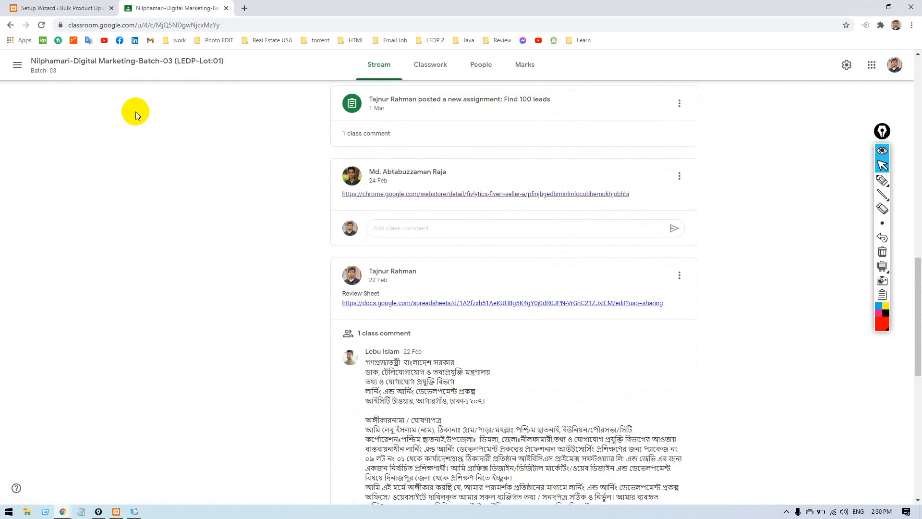
{"action": "scroll", "coordinate": [136, 111], "scroll_direction": "down", "scroll_amount": 10}
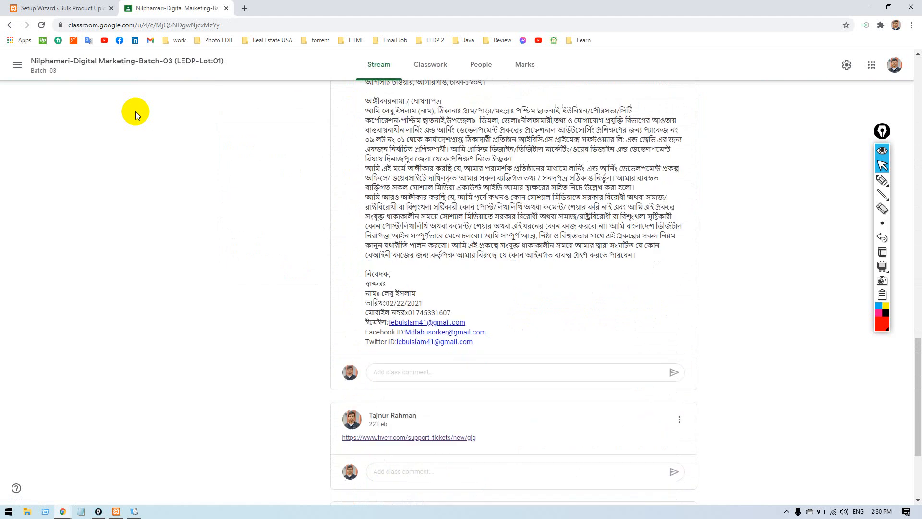
{"action": "scroll", "coordinate": [135, 111], "scroll_direction": "down", "scroll_amount": 5}
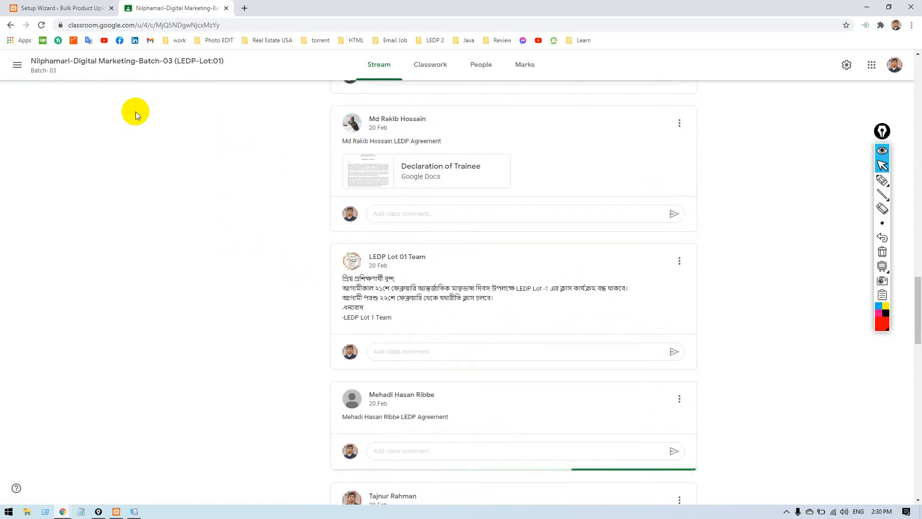
{"action": "scroll", "coordinate": [135, 111], "scroll_direction": "down", "scroll_amount": 4}
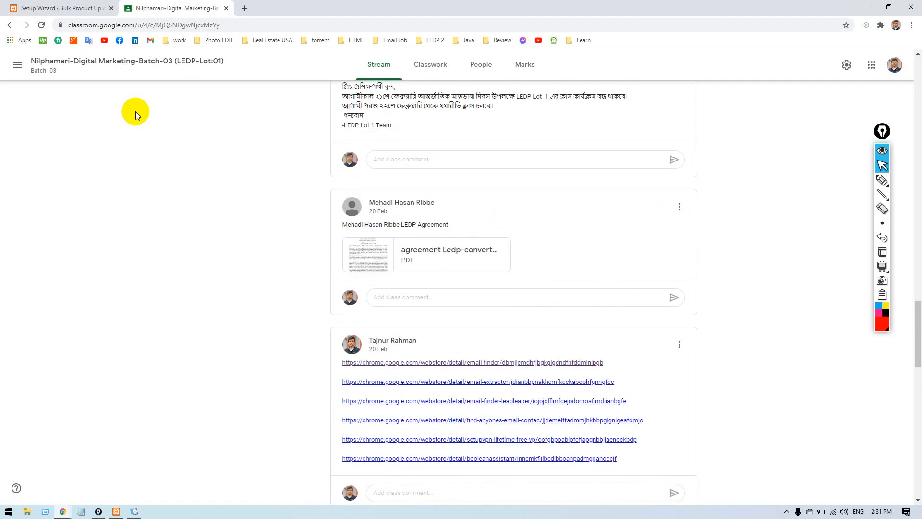
{"action": "scroll", "coordinate": [135, 111], "scroll_direction": "down", "scroll_amount": 3}
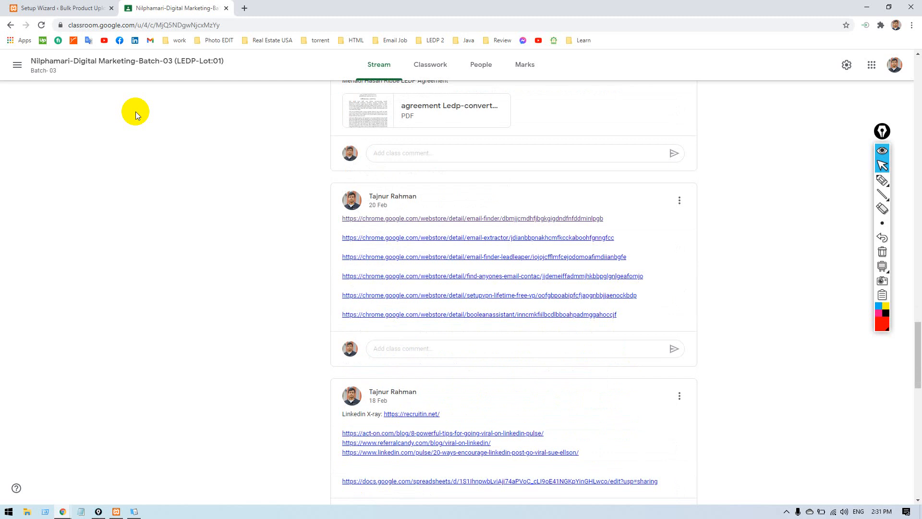
{"action": "scroll", "coordinate": [136, 111], "scroll_direction": "down", "scroll_amount": 4}
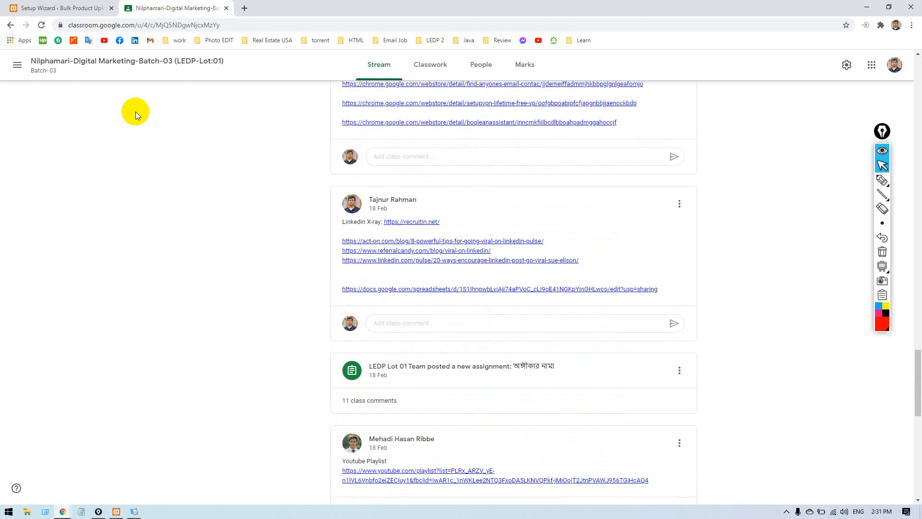
{"action": "scroll", "coordinate": [135, 112], "scroll_direction": "down", "scroll_amount": 4}
{"action": "scroll", "coordinate": [135, 111], "scroll_direction": "down", "scroll_amount": 8}
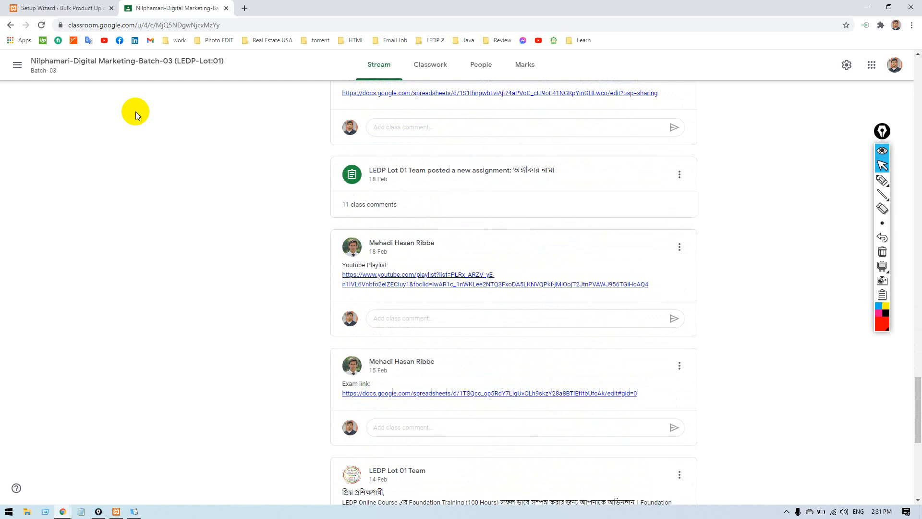
{"action": "scroll", "coordinate": [133, 114], "scroll_direction": "down", "scroll_amount": 4}
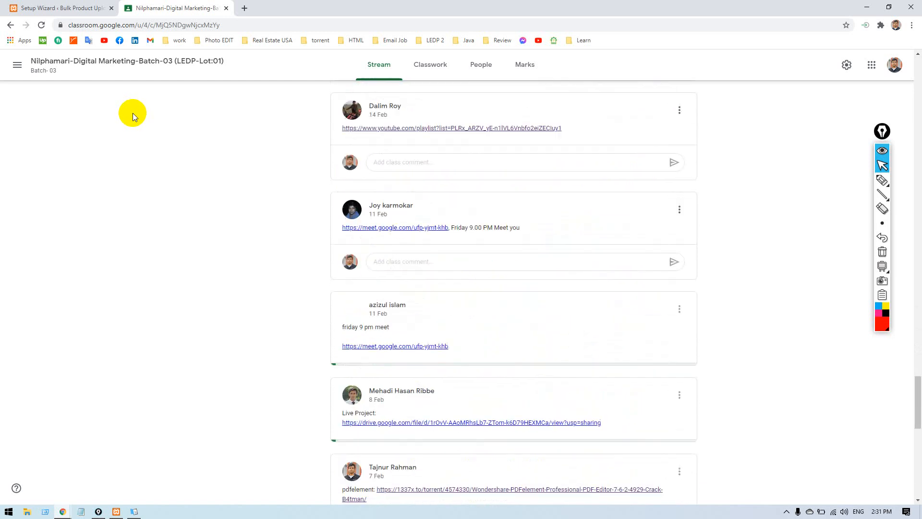
{"action": "scroll", "coordinate": [132, 114], "scroll_direction": "down", "scroll_amount": 2}
{"action": "scroll", "coordinate": [128, 113], "scroll_direction": "down", "scroll_amount": 2}
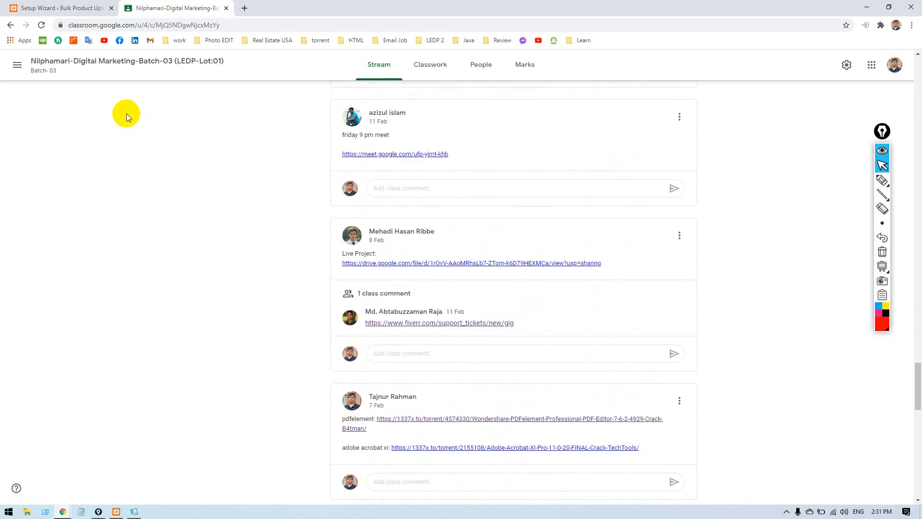
{"action": "scroll", "coordinate": [126, 113], "scroll_direction": "down", "scroll_amount": 3}
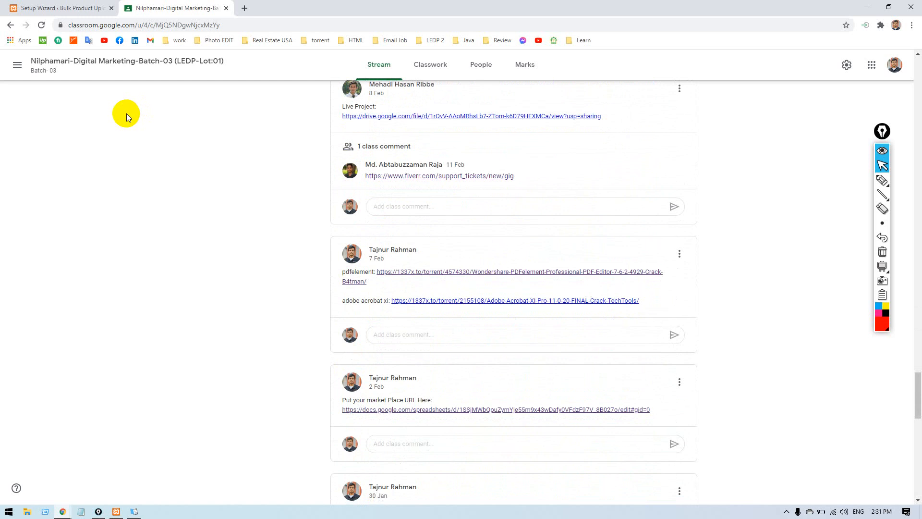
{"action": "scroll", "coordinate": [126, 114], "scroll_direction": "down", "scroll_amount": 4}
{"action": "scroll", "coordinate": [125, 113], "scroll_direction": "down", "scroll_amount": 8}
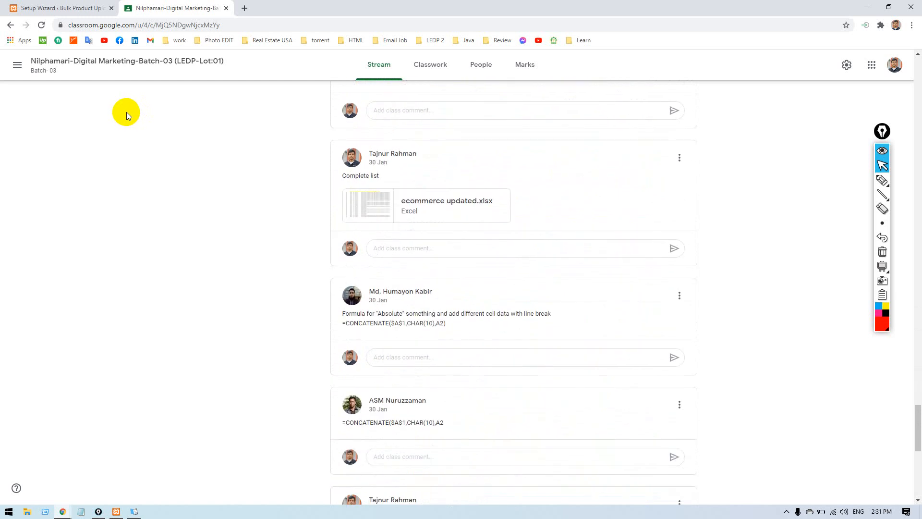
{"action": "scroll", "coordinate": [126, 111], "scroll_direction": "down", "scroll_amount": 8}
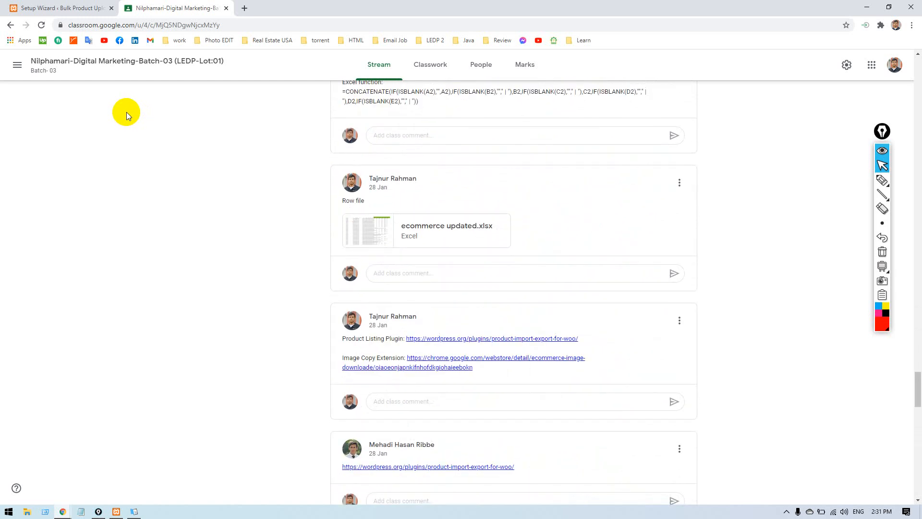
Open the product-import-export-for-woo plugin link from the class post in a new tab, and close the Classroom tab.
{"action": "right_click", "coordinate": [497, 339]}
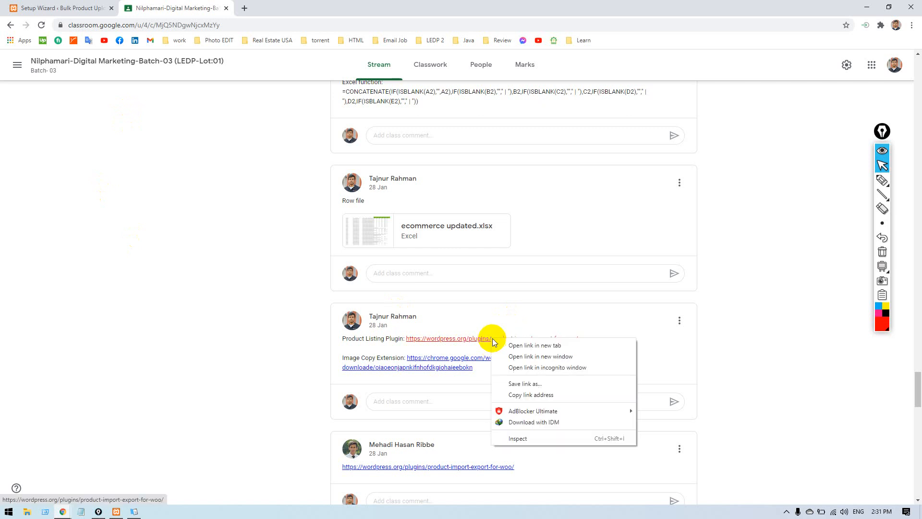
{"action": "left_click", "coordinate": [504, 347]}
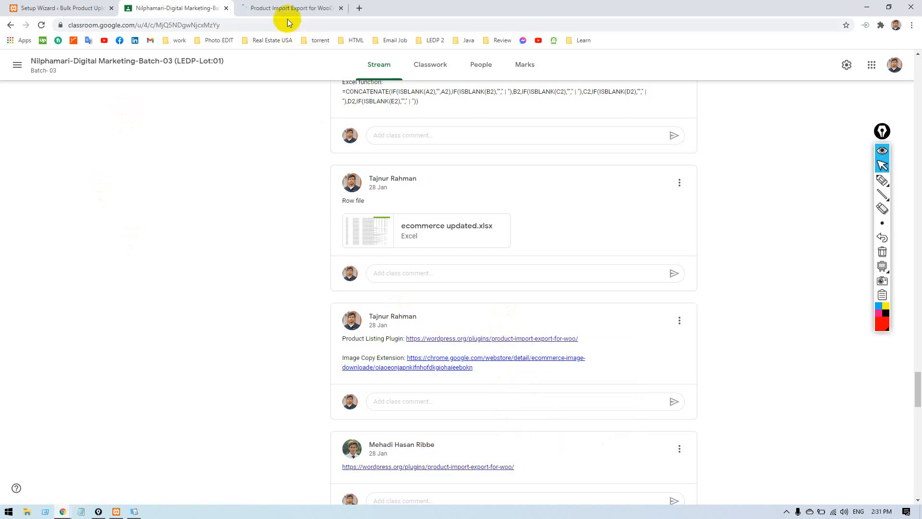
{"action": "left_click", "coordinate": [272, 8]}
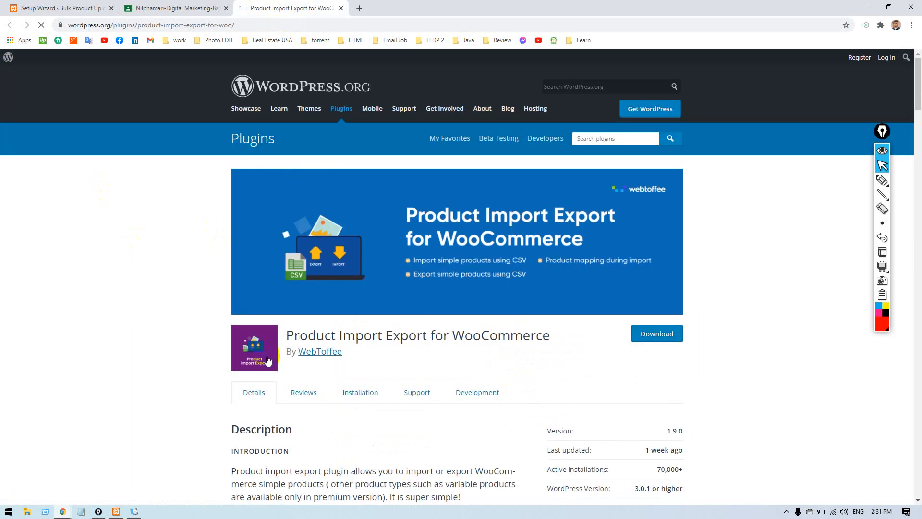
{"action": "left_click", "coordinate": [245, 28]}
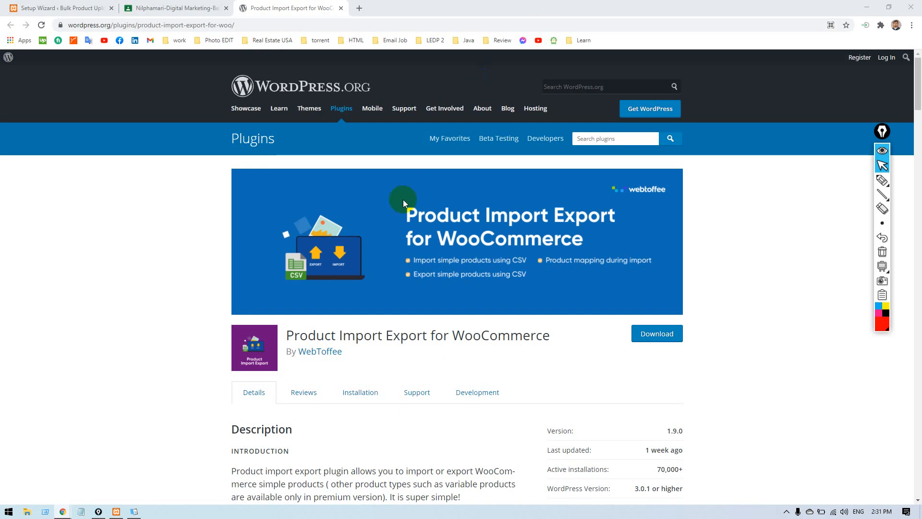
{"action": "left_click", "coordinate": [177, 9]}
{"action": "left_click", "coordinate": [226, 8]}
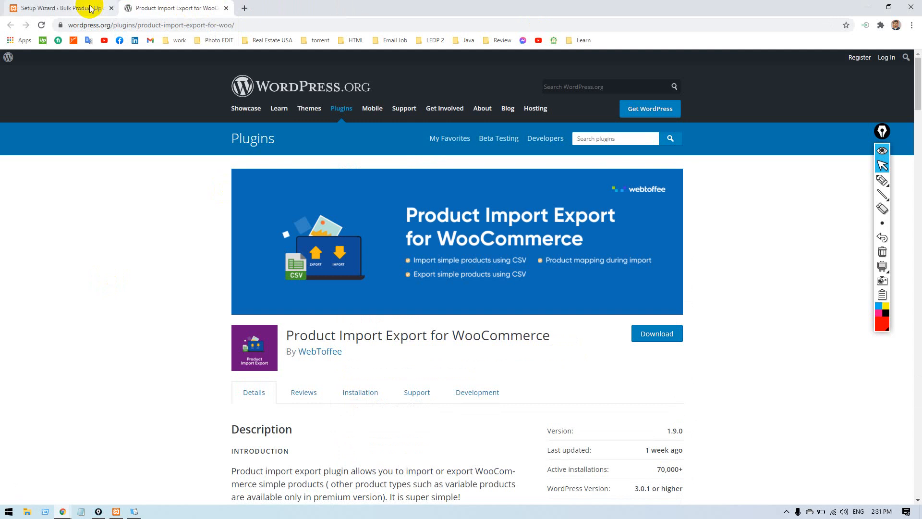
Return to the Bulk Product Upload Class admin, check the Kindle Previewer setup briefly, and open the WordPress Dashboard home page.
{"action": "left_click", "coordinate": [90, 8]}
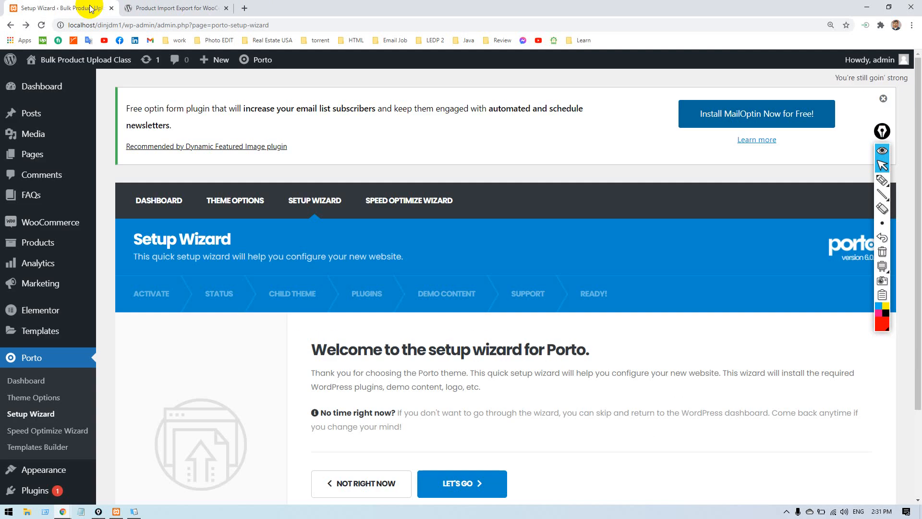
{"action": "left_click", "coordinate": [135, 512]}
{"action": "left_click", "coordinate": [135, 512]}
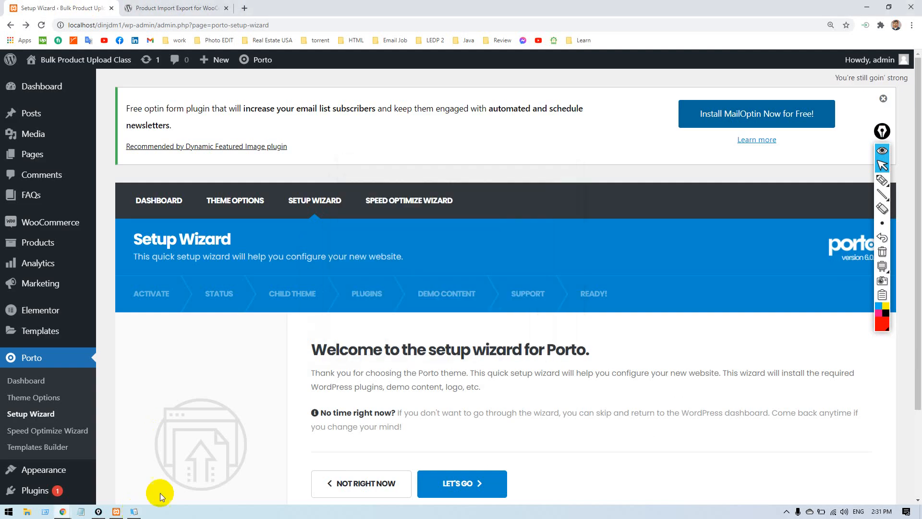
{"action": "left_click", "coordinate": [68, 312]}
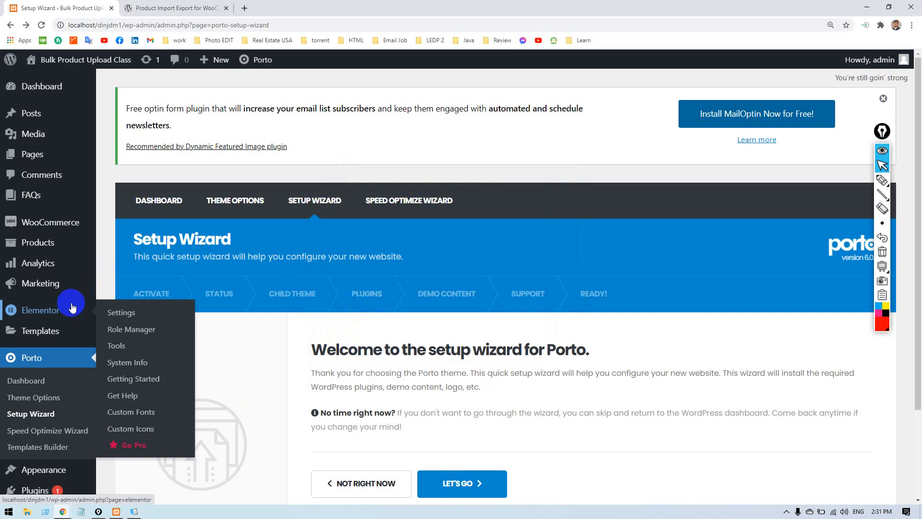
{"action": "mouse_move", "coordinate": [26, 86]}
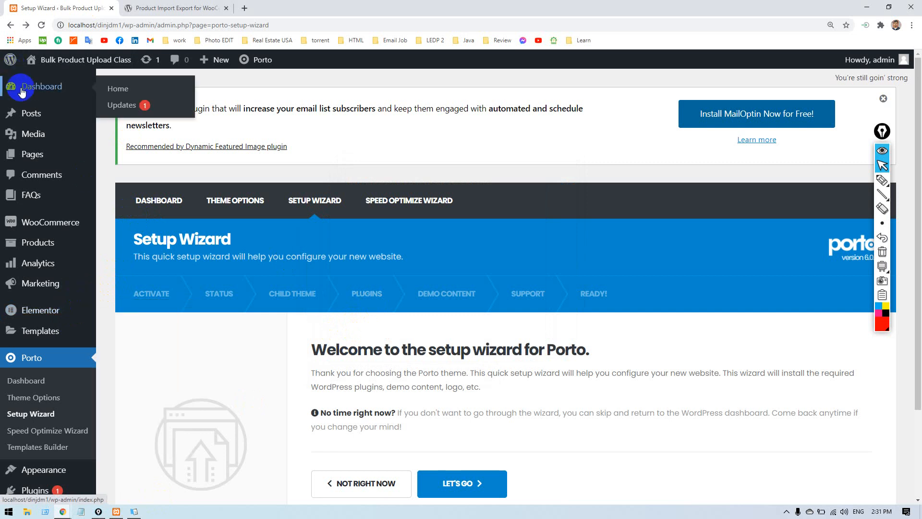
{"action": "left_click", "coordinate": [121, 88]}
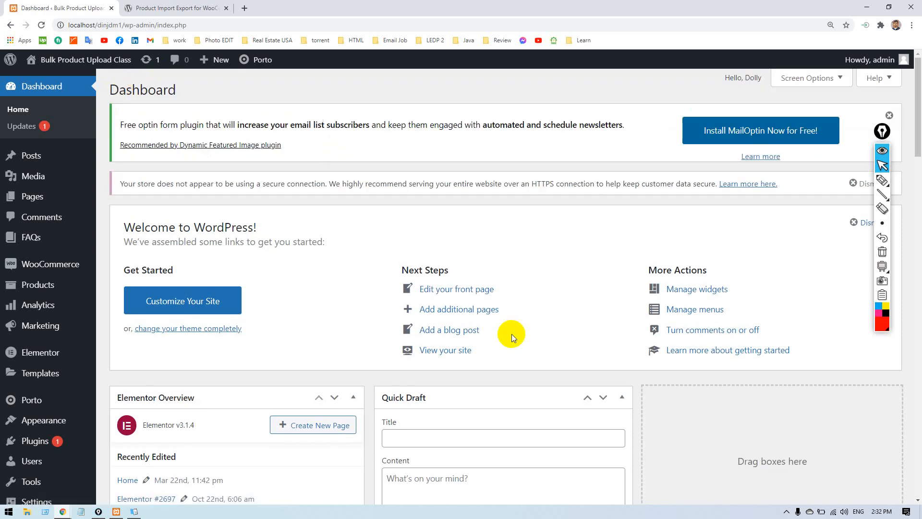
Draw a large red rectangle annotation over the WordPress Dashboard page with the screen pen's rectangle tool.
{"action": "key", "text": "ctrl+shift+r"}
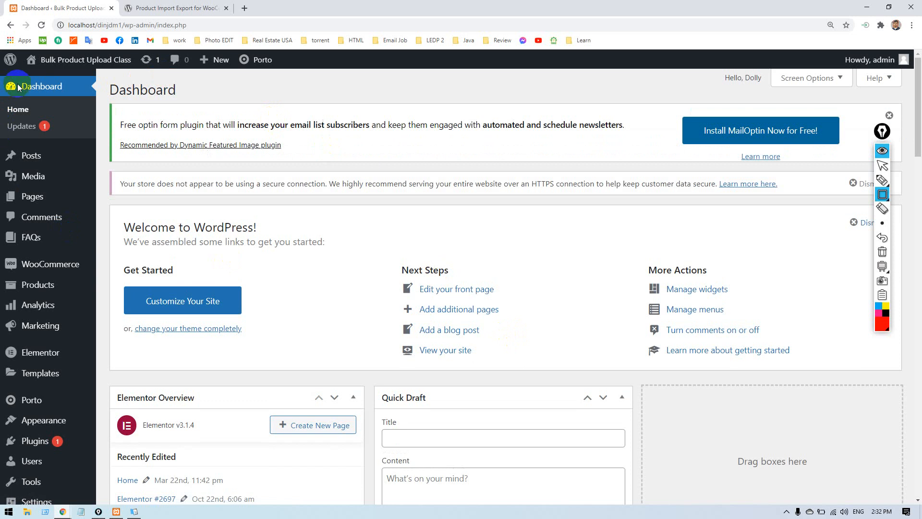
{"action": "left_click_drag", "start_coordinate": [16, 80], "coordinate": [864, 441]}
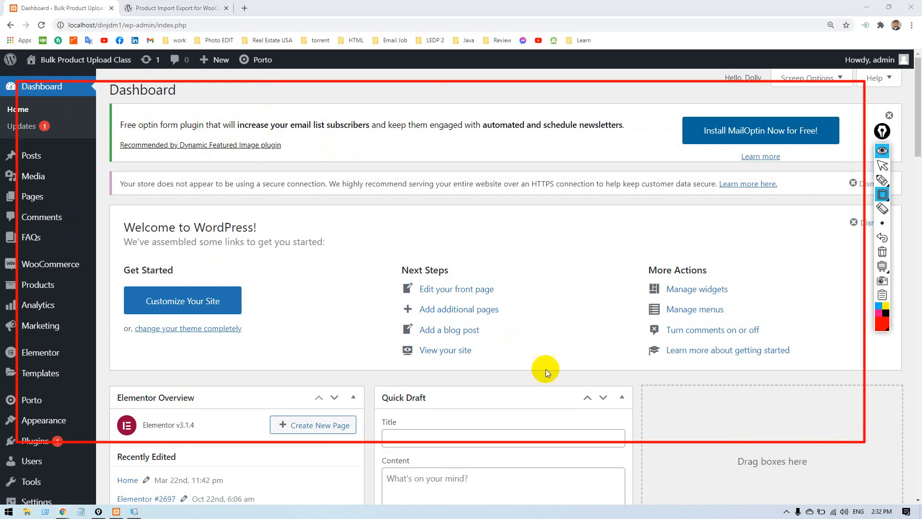
Draw nine progressively smaller red rectangles nested inside the large one over the Dashboard, then clear all annotations and leave drawing mode.
{"action": "left_click_drag", "start_coordinate": [58, 114], "coordinate": [808, 410]}
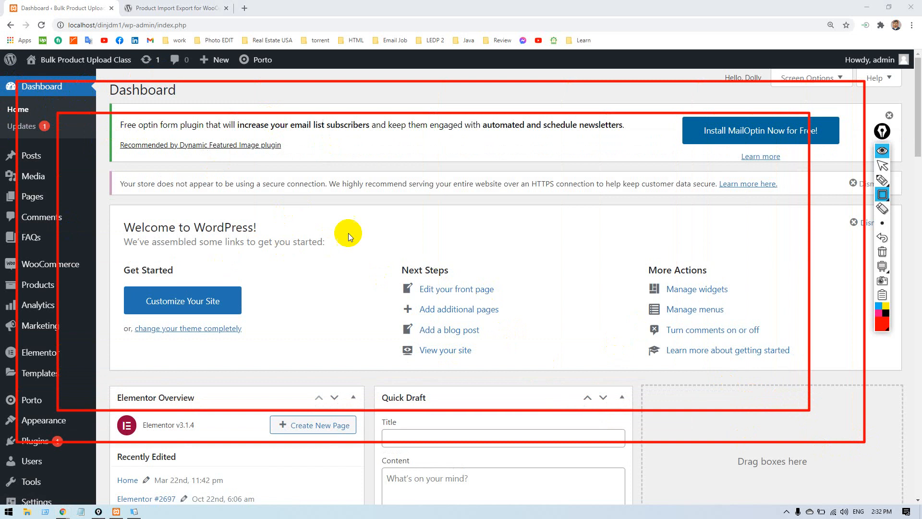
{"action": "left_click_drag", "start_coordinate": [115, 143], "coordinate": [143, 161]}
{"action": "left_click_drag", "start_coordinate": [203, 195], "coordinate": [756, 387]}
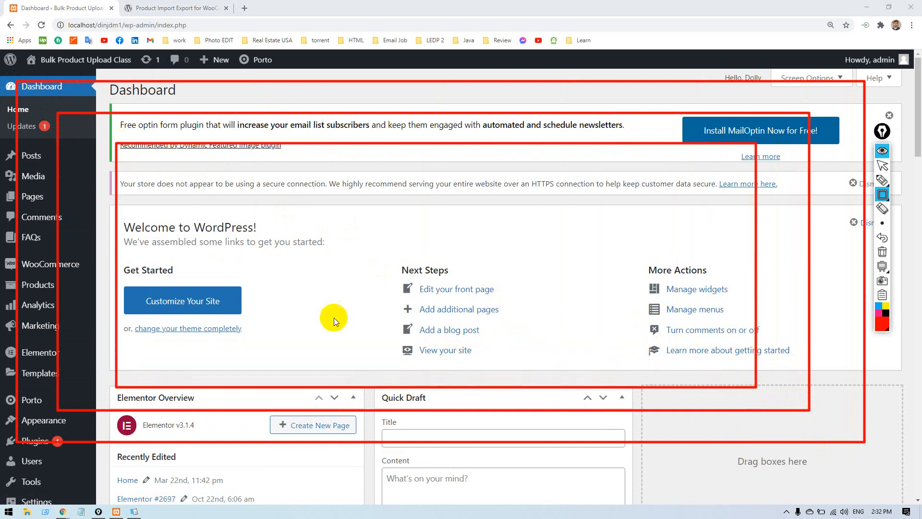
{"action": "left_click_drag", "start_coordinate": [160, 168], "coordinate": [716, 360]}
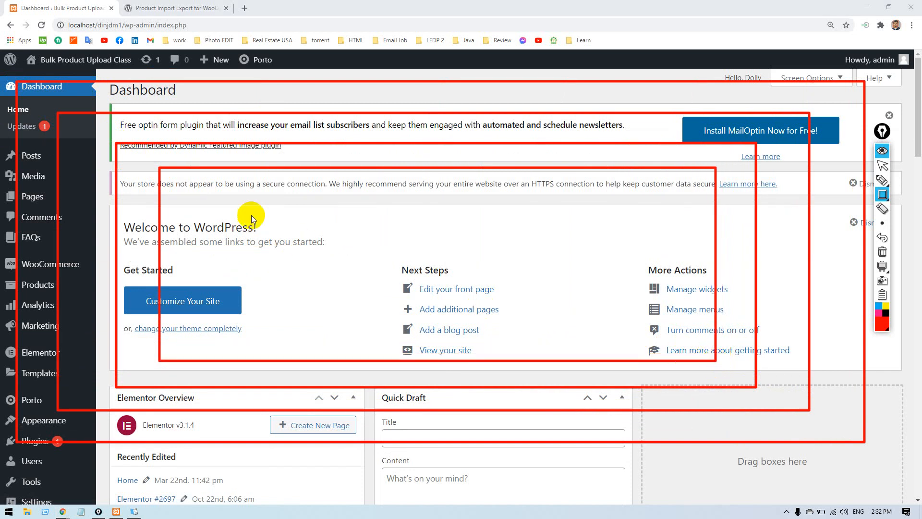
{"action": "left_click_drag", "start_coordinate": [191, 188], "coordinate": [685, 341]}
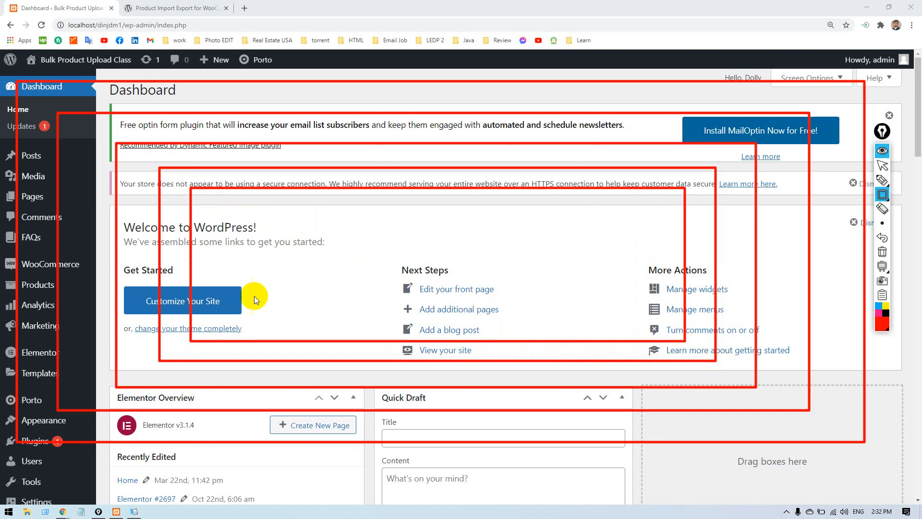
{"action": "left_click_drag", "start_coordinate": [223, 205], "coordinate": [654, 318]}
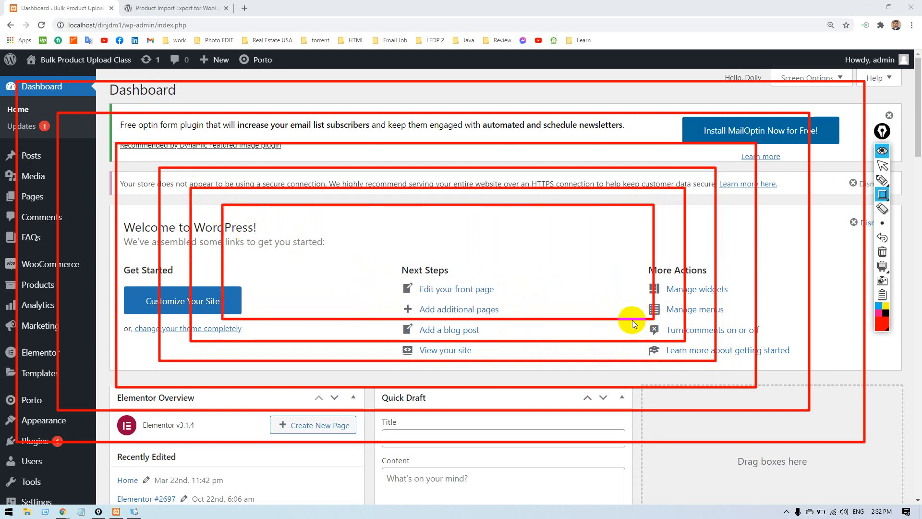
{"action": "mouse_move", "coordinate": [251, 223]}
{"action": "left_mouse_down"}
{"action": "mouse_move", "coordinate": [354, 262]}
{"action": "mouse_move", "coordinate": [620, 301]}
{"action": "left_mouse_up"}
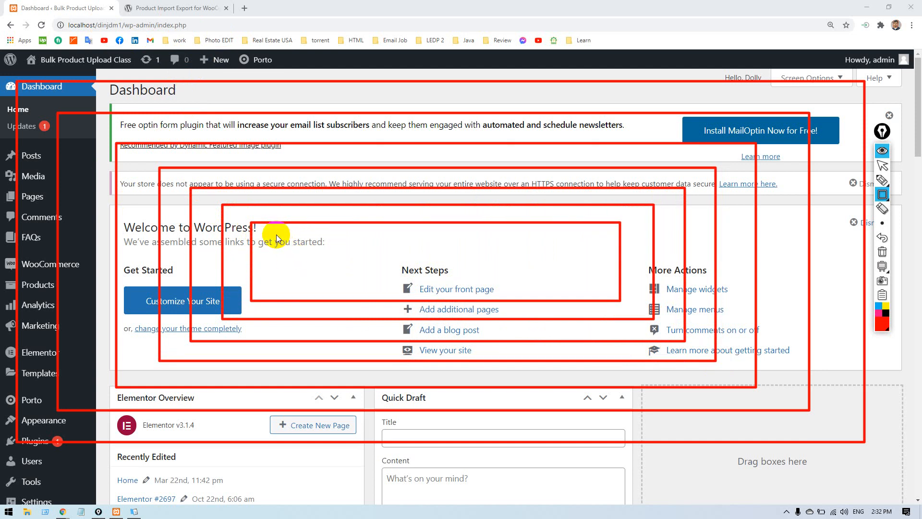
{"action": "left_click_drag", "start_coordinate": [265, 237], "coordinate": [589, 285]}
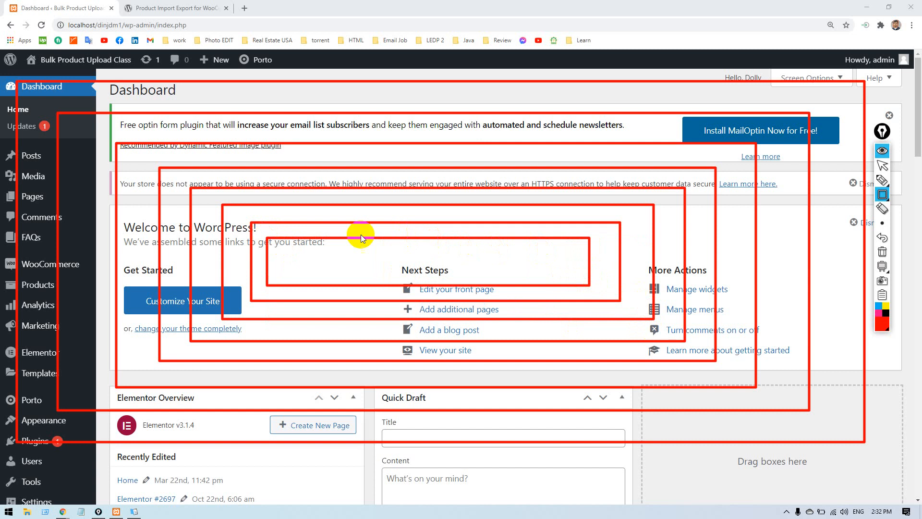
{"action": "left_click_drag", "start_coordinate": [284, 244], "coordinate": [551, 275]}
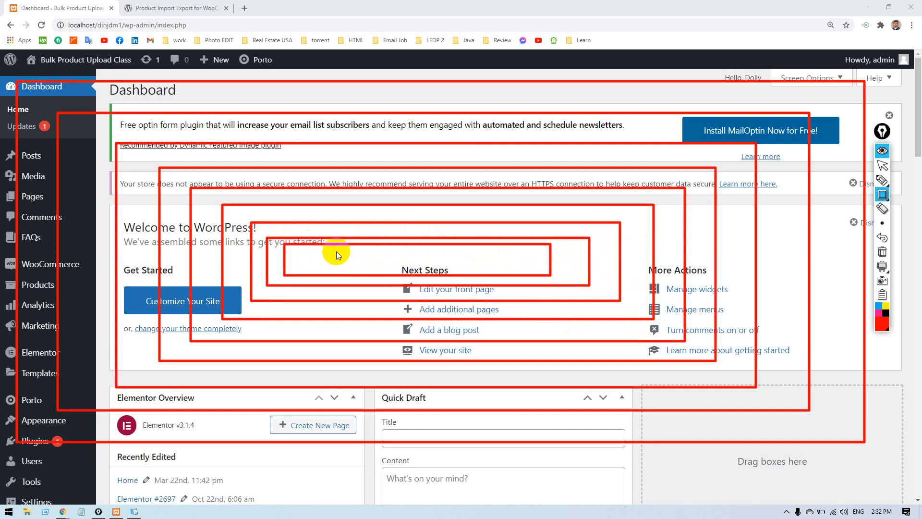
{"action": "left_click_drag", "start_coordinate": [307, 253], "coordinate": [508, 267]}
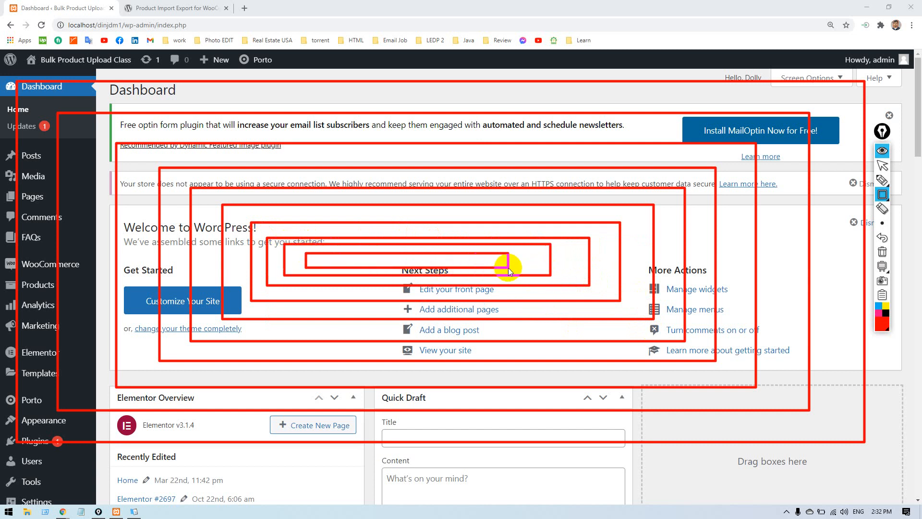
{"action": "key", "text": "ctrl+shift+7"}
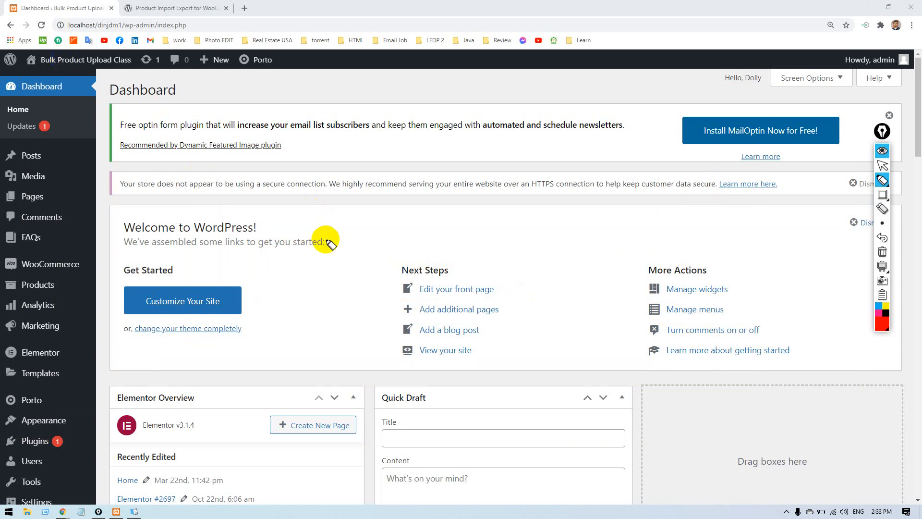
{"action": "key", "text": "ctrl+shift+2"}
Load the Bulk Product Upload Class storefront in the current tab and also open its Visit Site link in a new tab.
{"action": "left_click", "coordinate": [71, 61]}
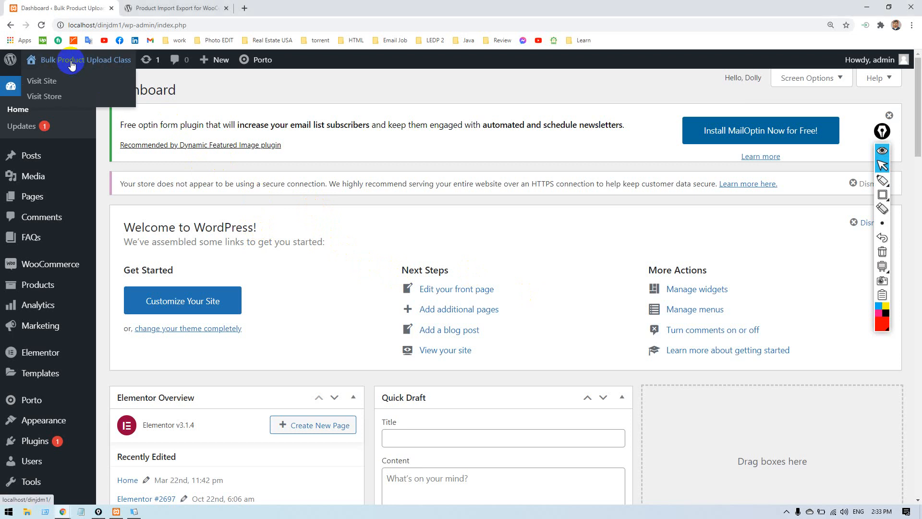
{"action": "right_click", "coordinate": [51, 82]}
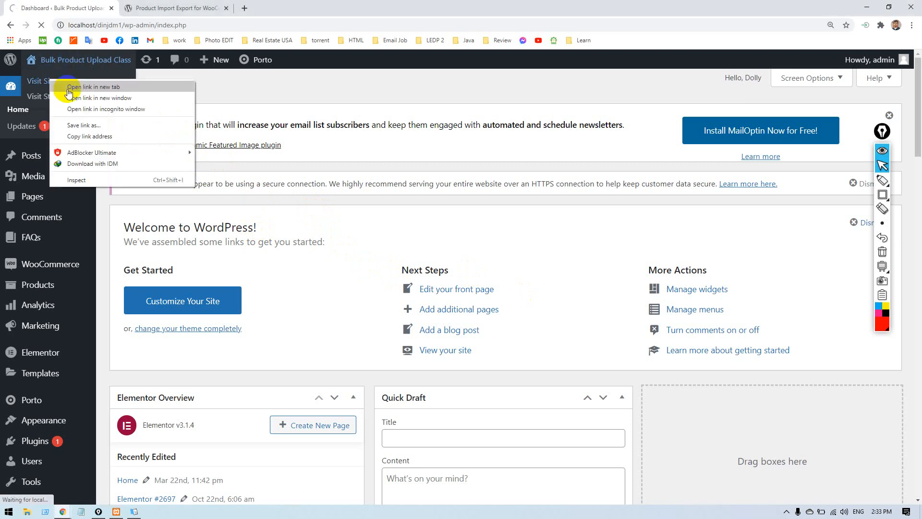
{"action": "left_click", "coordinate": [69, 87]}
{"action": "left_click", "coordinate": [175, 8]}
{"action": "left_click", "coordinate": [268, 7]}
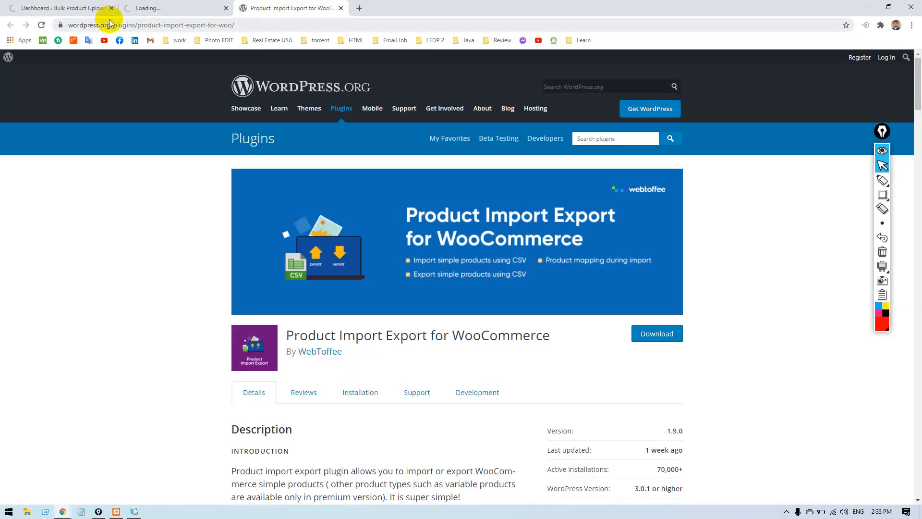
{"action": "left_click", "coordinate": [173, 6]}
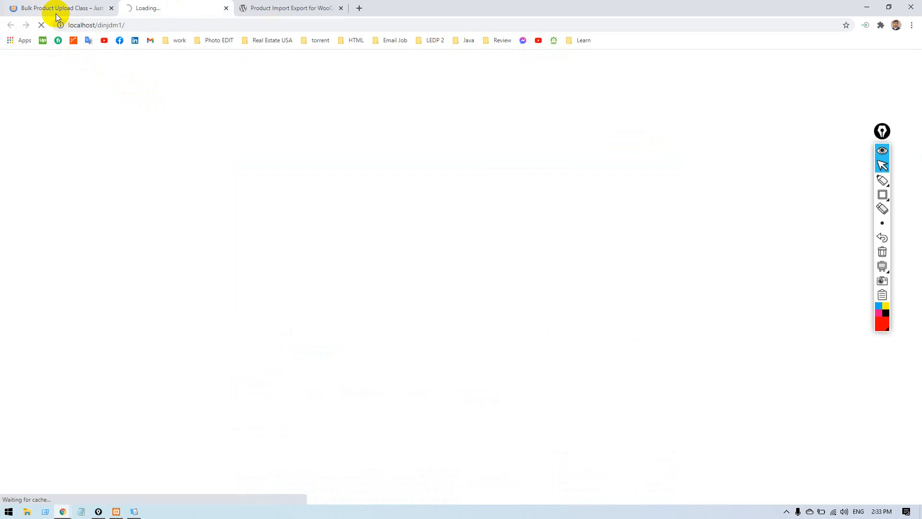
{"action": "left_click", "coordinate": [56, 13]}
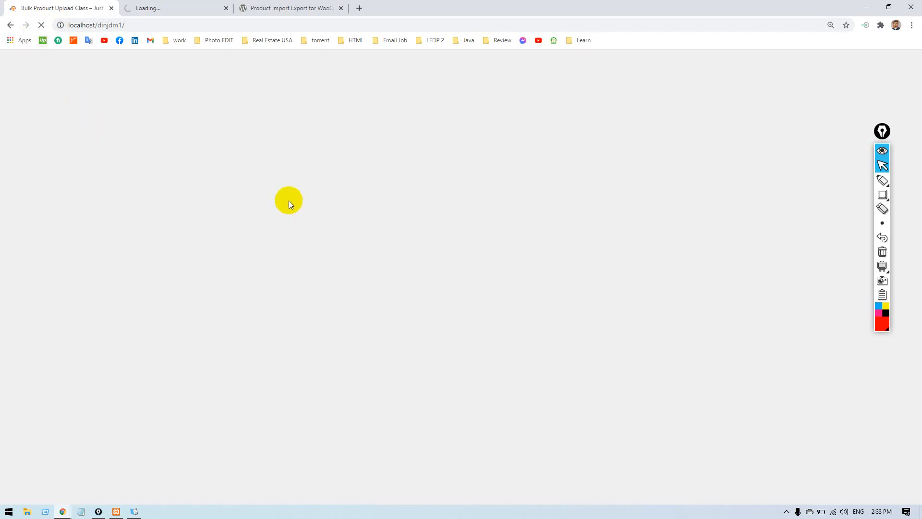
Copy the storefront address and open localhost/dinjdm1/wp-admin in another new tab.
{"action": "left_click", "coordinate": [174, 8]}
{"action": "left_click", "coordinate": [165, 28]}
{"action": "key", "text": "ctrl+c"}
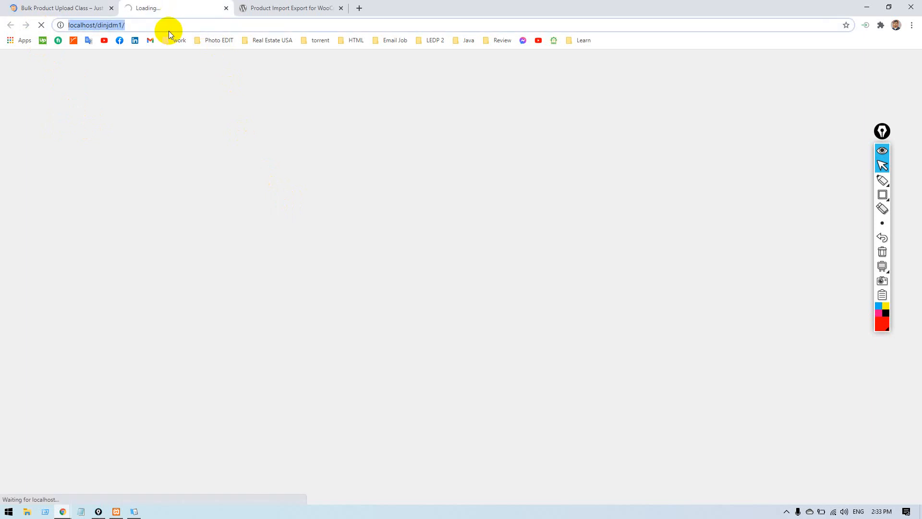
{"action": "left_click", "coordinate": [359, 8]}
{"action": "key", "text": "ctrl+v"}
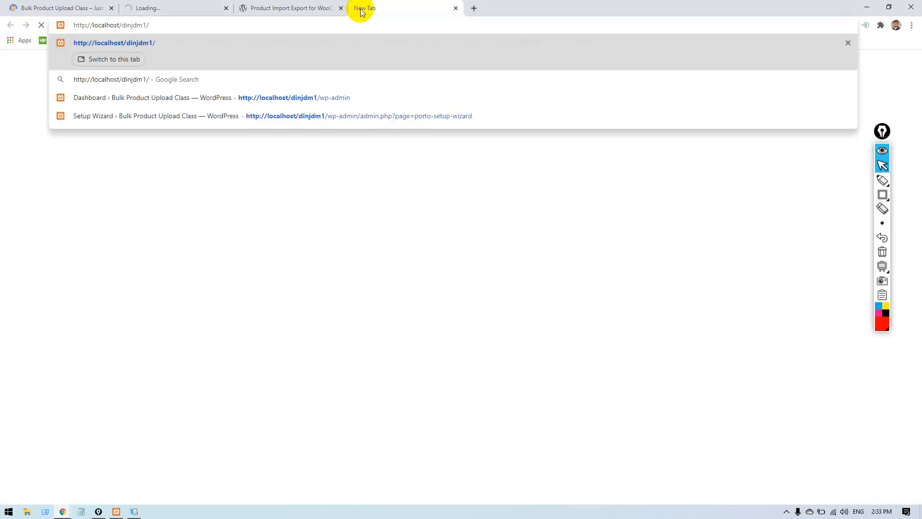
{"action": "type", "text": "w"}
{"action": "key", "text": "Return"}
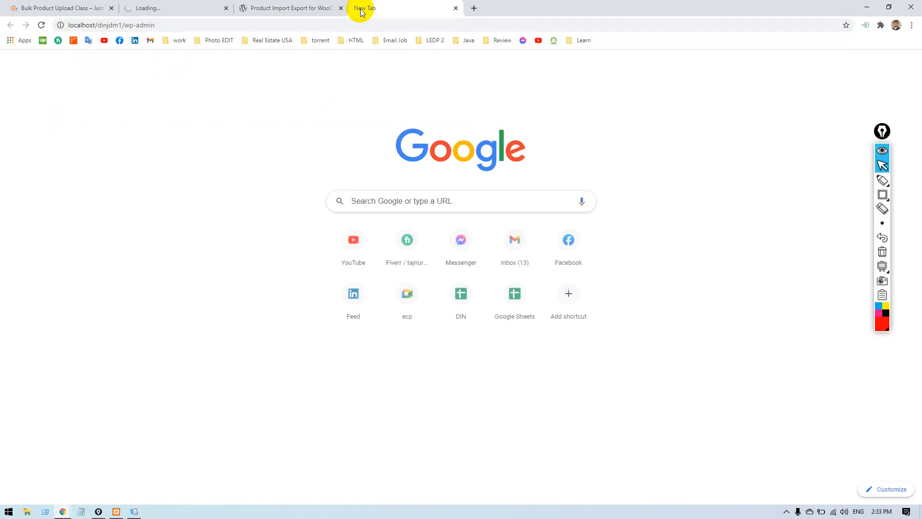
Finish the Kindle Previewer 3.51.0 Setup with the option to run the program enabled.
{"action": "left_click", "coordinate": [134, 511]}
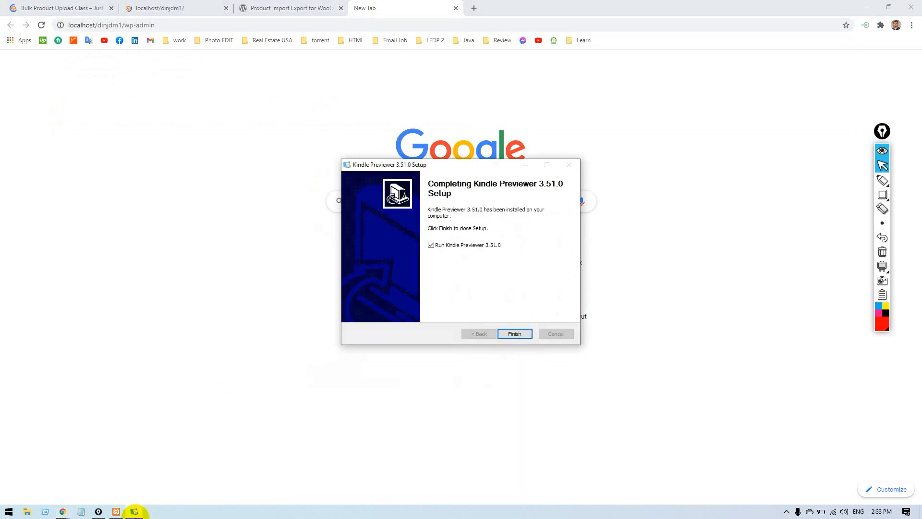
{"action": "left_click", "coordinate": [513, 333]}
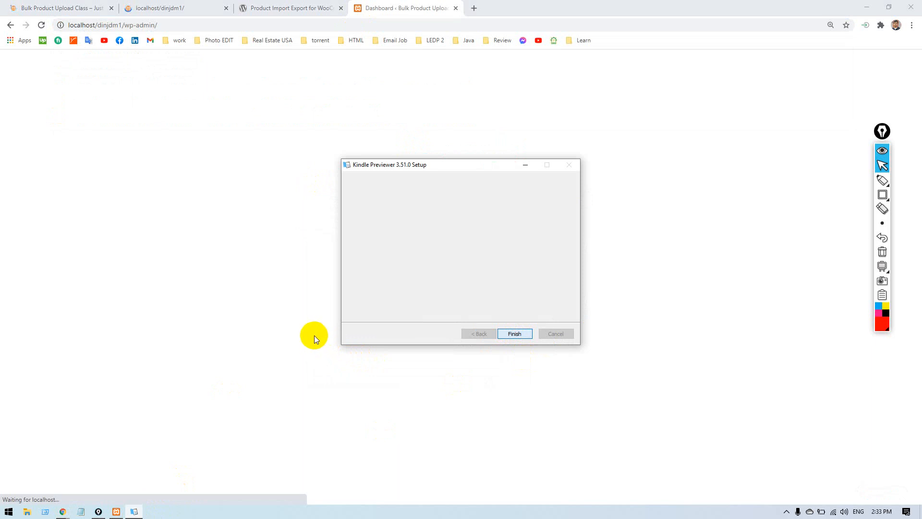
Run the tree command twice through the Windows Run dialog and bring its console windows forward.
{"action": "key", "text": "super+r"}
{"action": "left_click", "coordinate": [77, 485]}
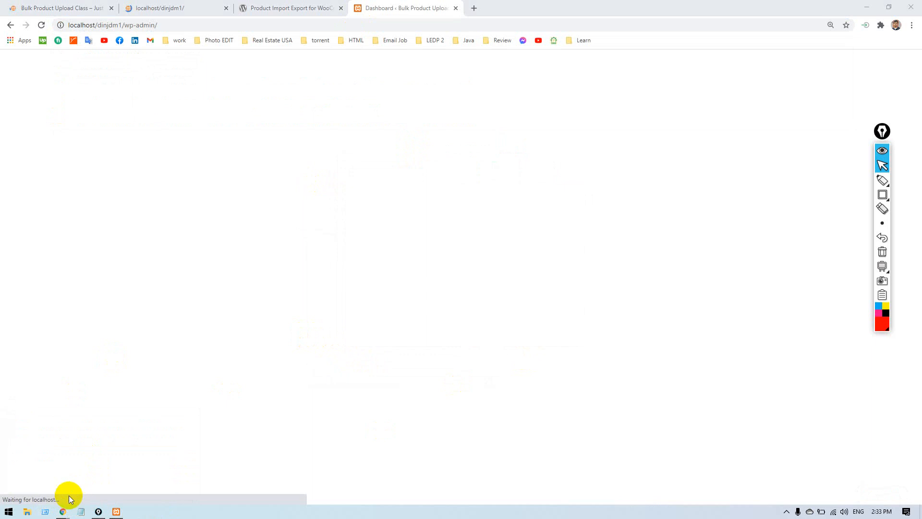
{"action": "key", "text": "super+r"}
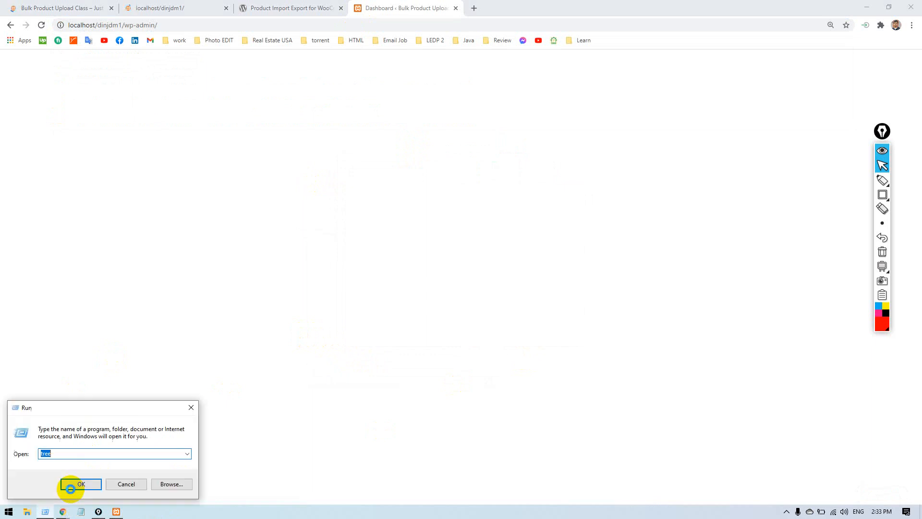
{"action": "left_click", "coordinate": [72, 485]}
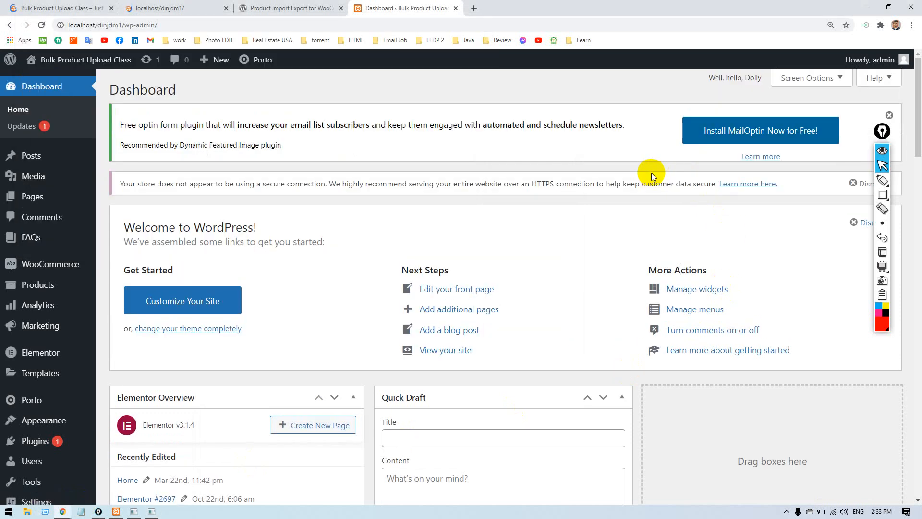
{"action": "left_click", "coordinate": [152, 512]}
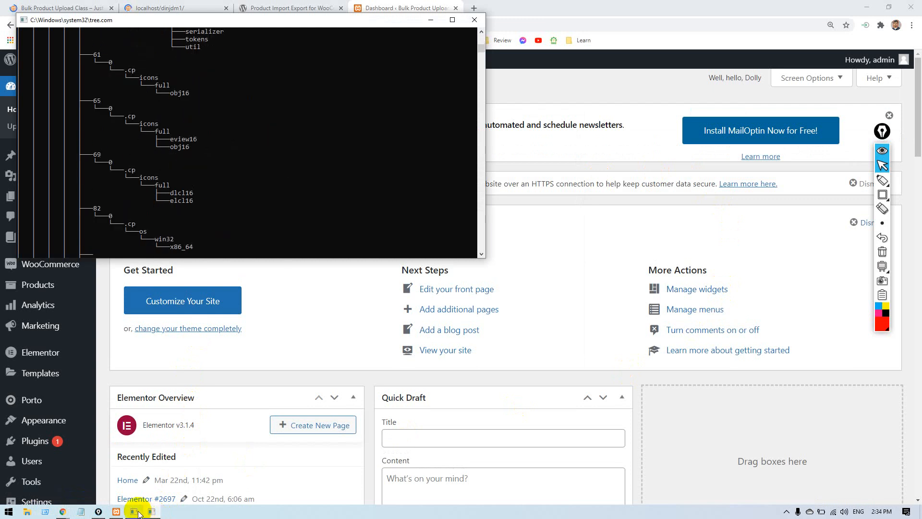
{"action": "left_click", "coordinate": [135, 512]}
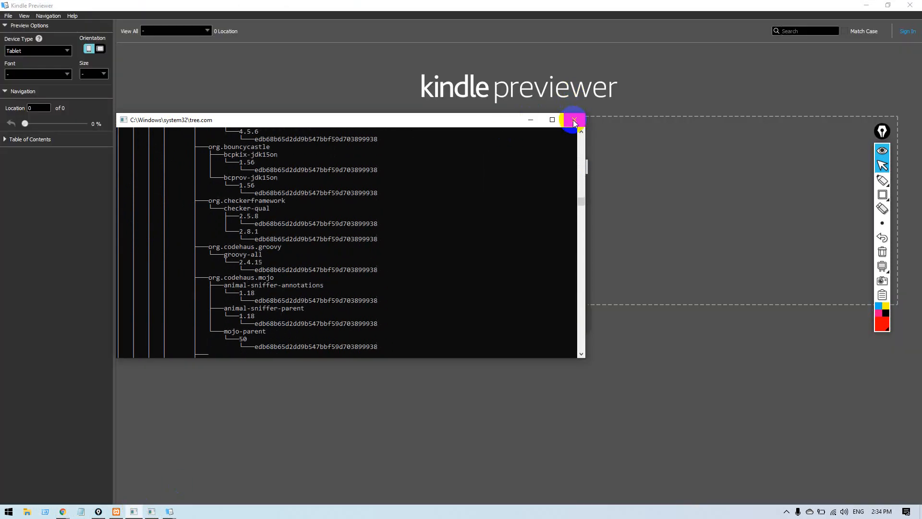
Close both tree consoles and Kindle Previewer's Keyboard Shortcuts dialog, and restore Kindle Previewer to a smaller window.
{"action": "left_click", "coordinate": [574, 119]}
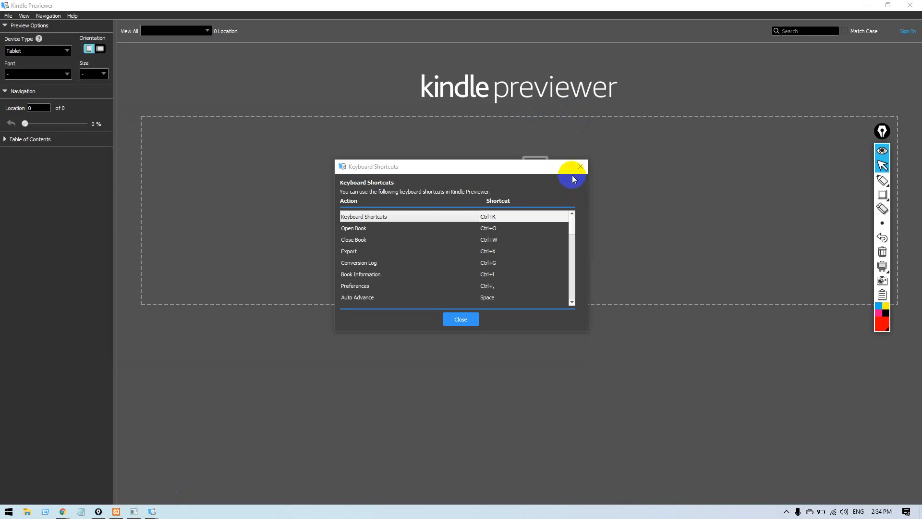
{"action": "left_click", "coordinate": [460, 320]}
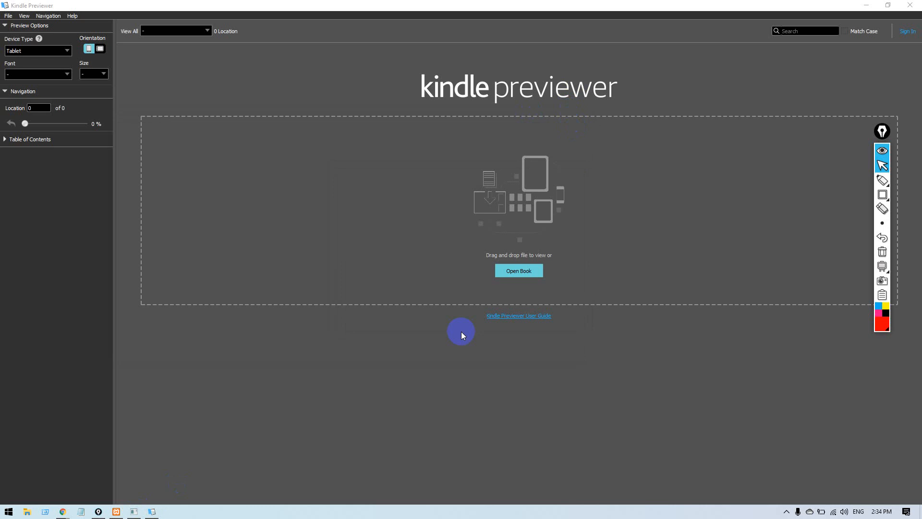
{"action": "left_click_drag", "start_coordinate": [671, 12], "coordinate": [697, 67]}
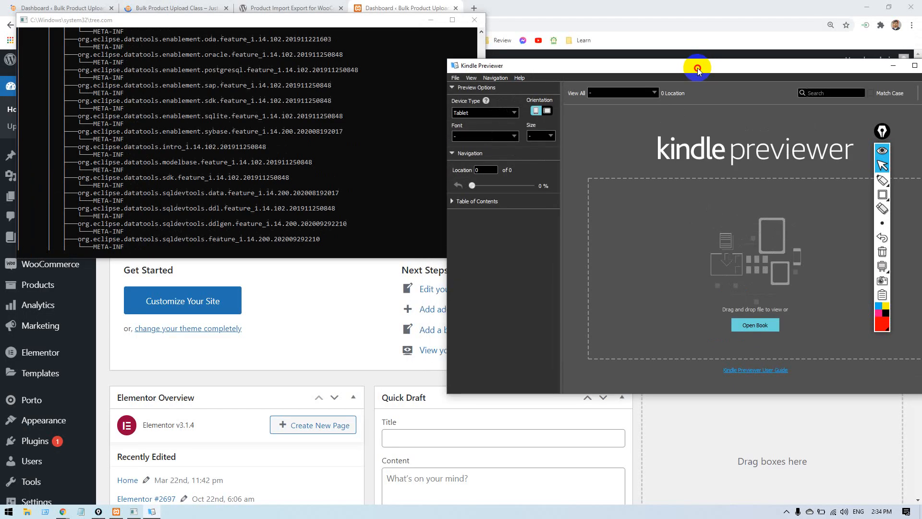
{"action": "left_click", "coordinate": [474, 20]}
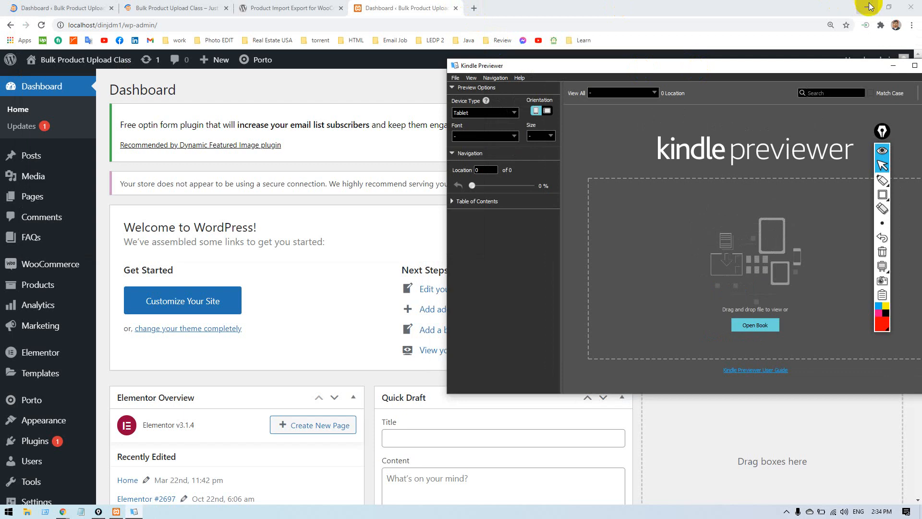
Minimize the browser, move Kindle Previewer beside the desktop file, and try to load B07QYG6H6C_EBOK.azw into it.
{"action": "left_click", "coordinate": [869, 7]}
{"action": "left_click_drag", "start_coordinate": [716, 67], "coordinate": [515, 85]}
{"action": "left_click", "coordinate": [268, 156]}
{"action": "left_click_drag", "start_coordinate": [163, 125], "coordinate": [537, 260]}
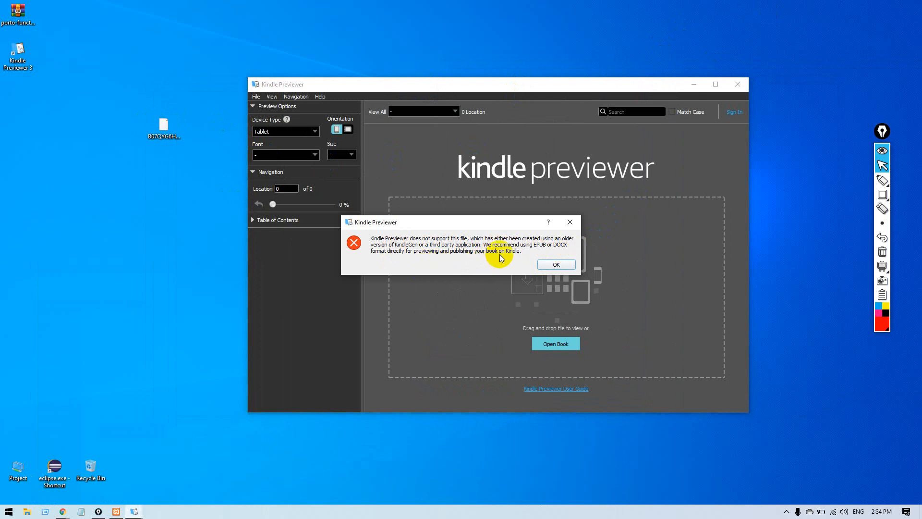
{"action": "left_click", "coordinate": [556, 264]}
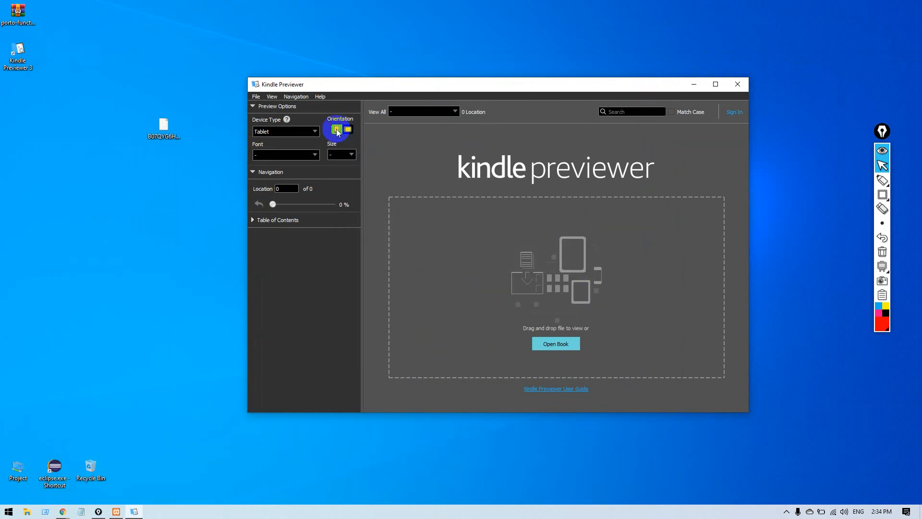
Try again to load the B07QYG6H6C_EBOK.azw desktop file, dismiss the error, and close Kindle Previewer.
{"action": "left_click", "coordinate": [159, 129]}
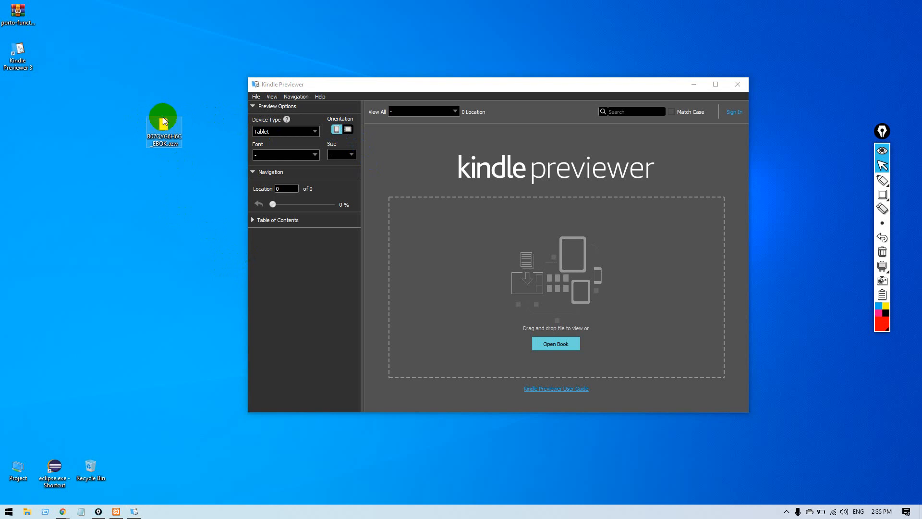
{"action": "left_click_drag", "start_coordinate": [162, 125], "coordinate": [595, 243]}
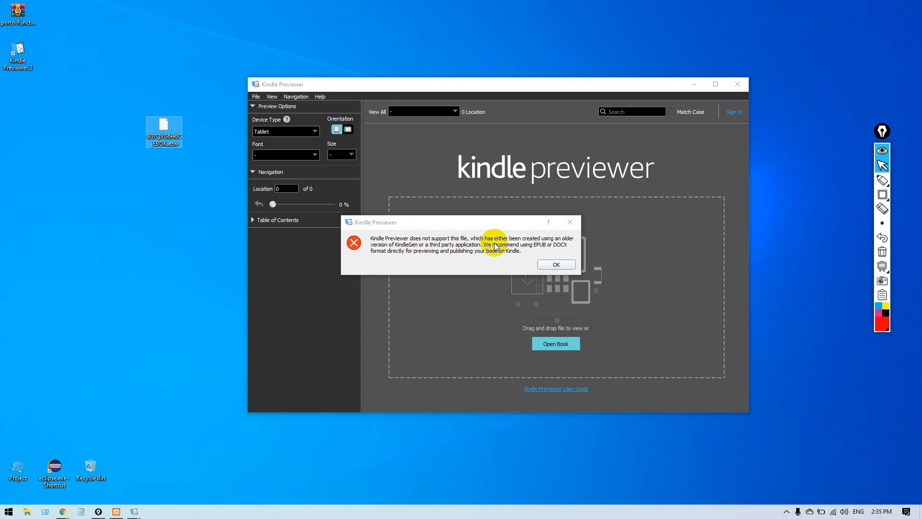
{"action": "left_click", "coordinate": [556, 264]}
{"action": "left_click", "coordinate": [738, 84]}
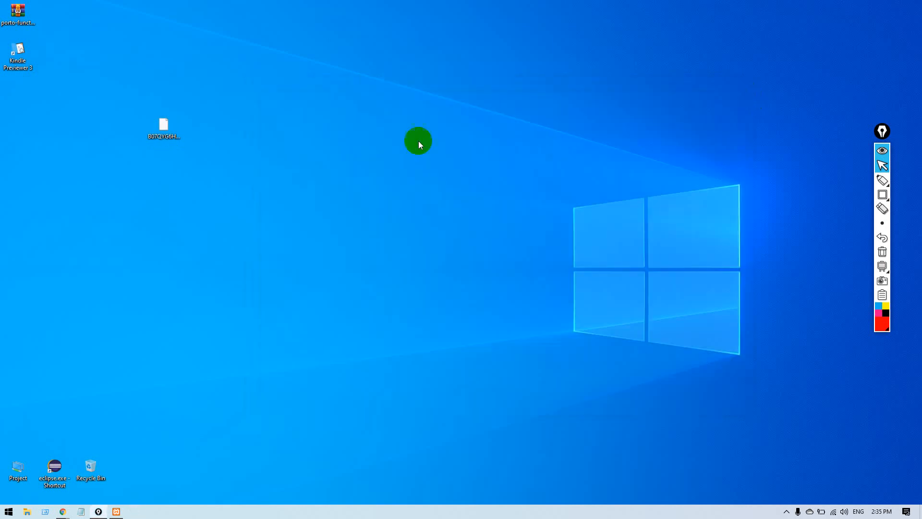
Try to open the B07QYG6H6C_EBOK.azw desktop file with Word, without making it the default app.
{"action": "right_click", "coordinate": [158, 125]}
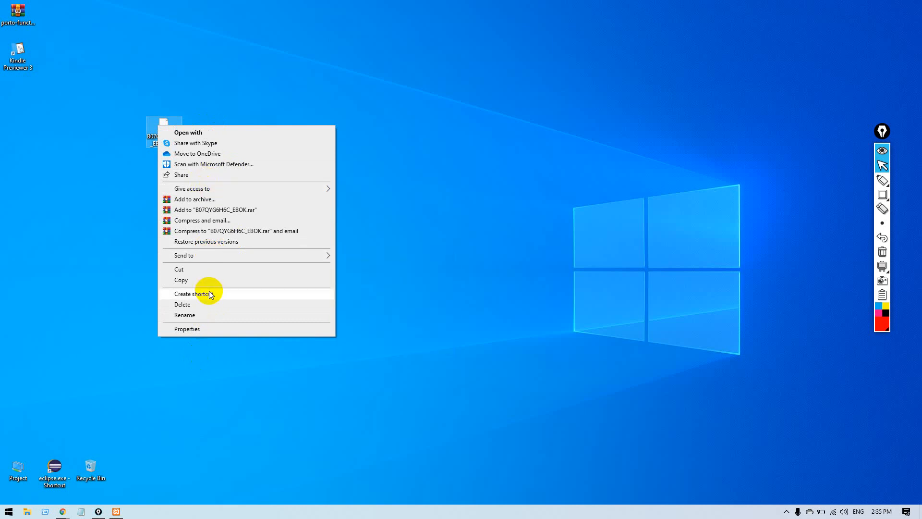
{"action": "left_click", "coordinate": [195, 135]}
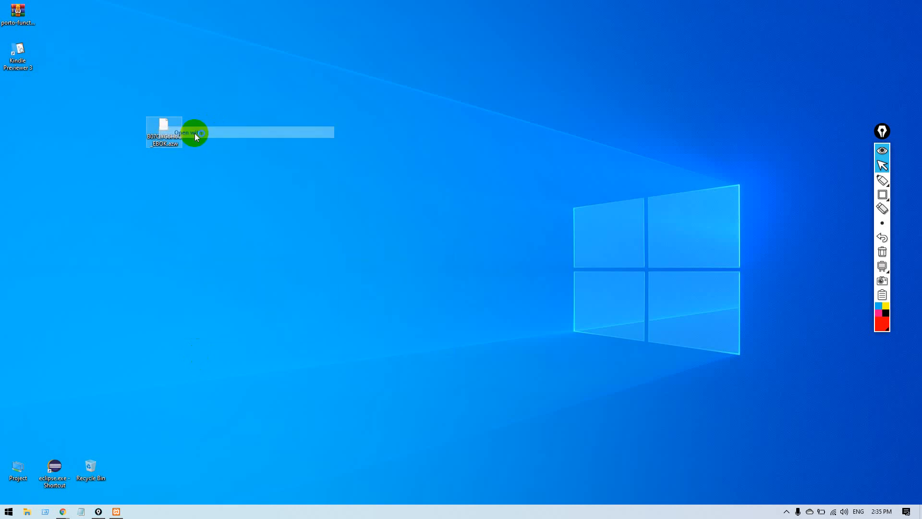
{"action": "left_click", "coordinate": [412, 216]}
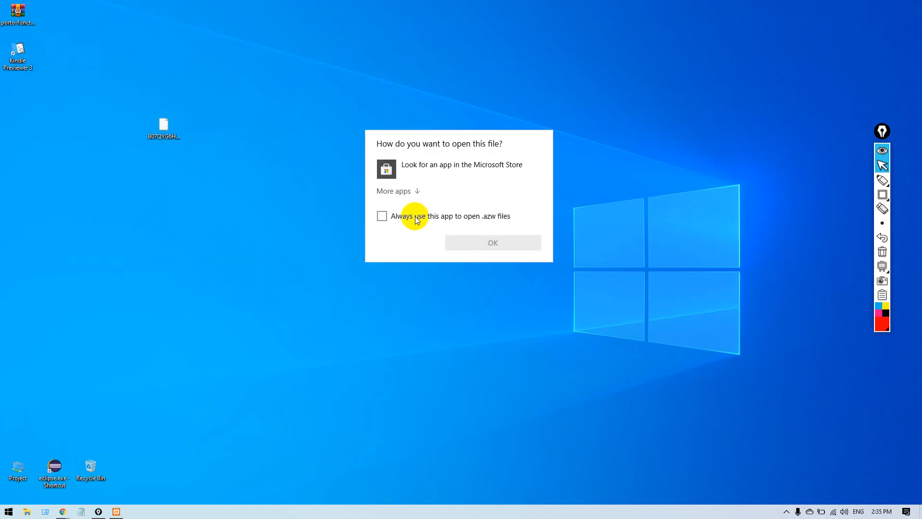
{"action": "left_click", "coordinate": [397, 191]}
{"action": "scroll", "coordinate": [436, 267], "scroll_direction": "down", "scroll_amount": 1}
{"action": "scroll", "coordinate": [447, 207], "scroll_direction": "up", "scroll_amount": 1}
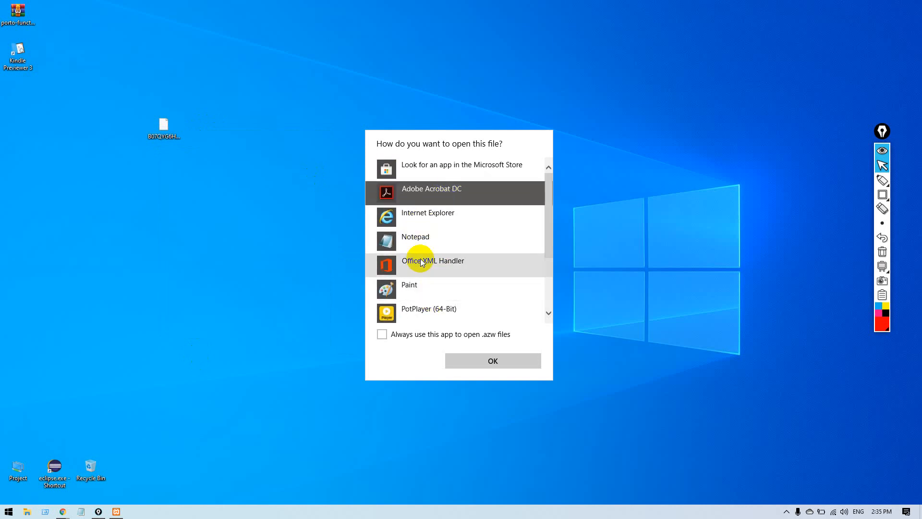
{"action": "scroll", "coordinate": [419, 284], "scroll_direction": "down", "scroll_amount": 2}
{"action": "left_click", "coordinate": [417, 269]}
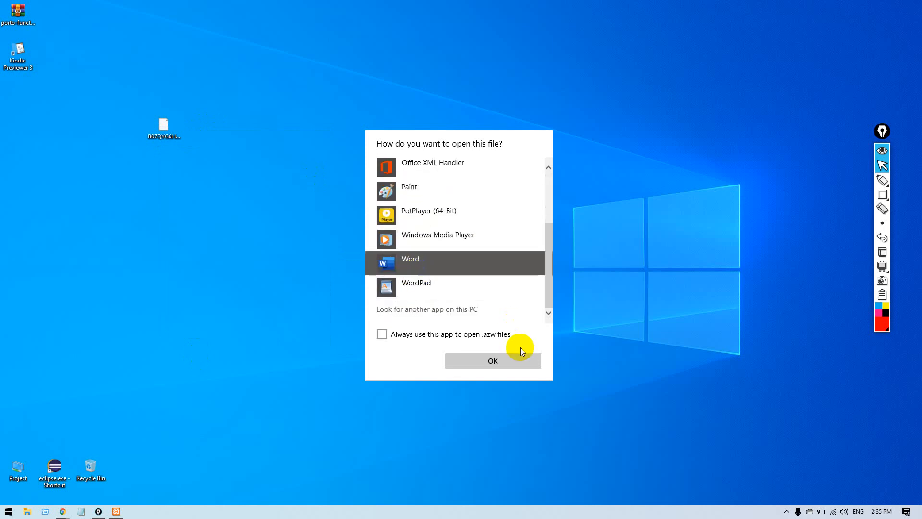
{"action": "left_click", "coordinate": [496, 363]}
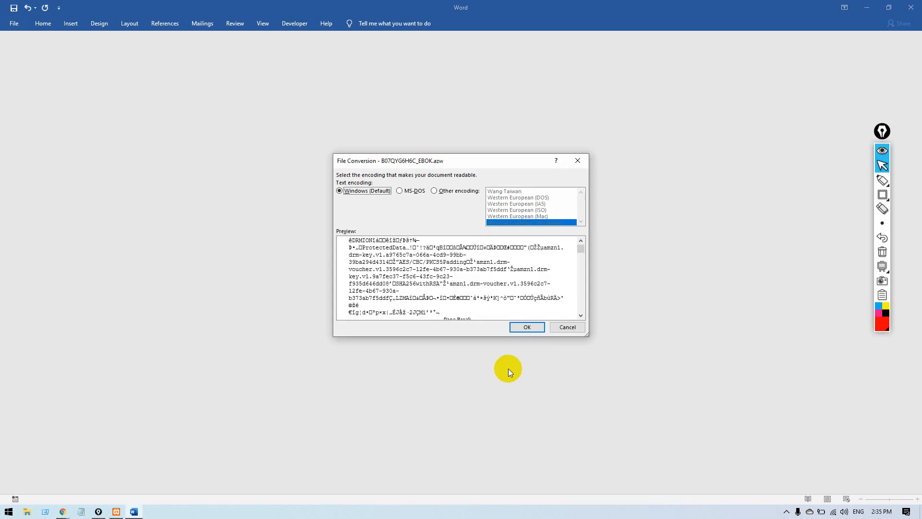
Preview the MS-DOS and Other encoding options, cancel the file conversion, and close Word without selecting default file types.
{"action": "left_click", "coordinate": [405, 193]}
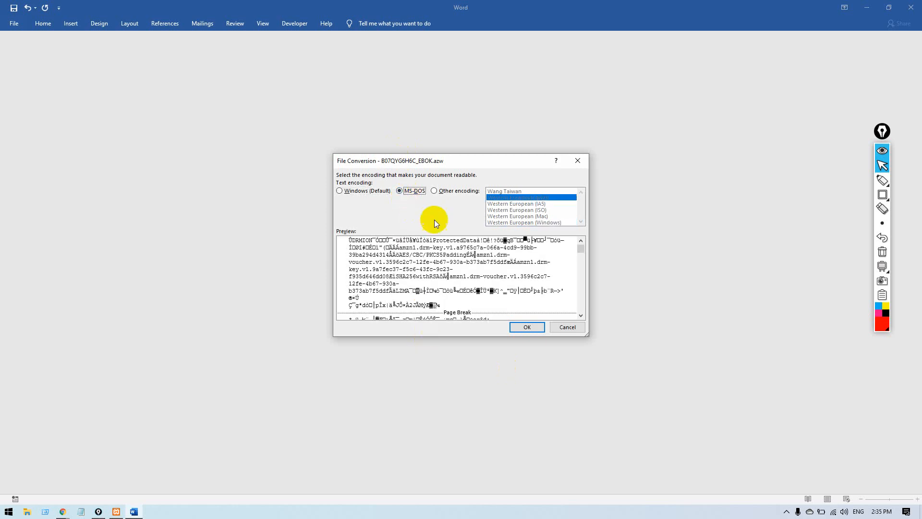
{"action": "left_click", "coordinate": [446, 191]}
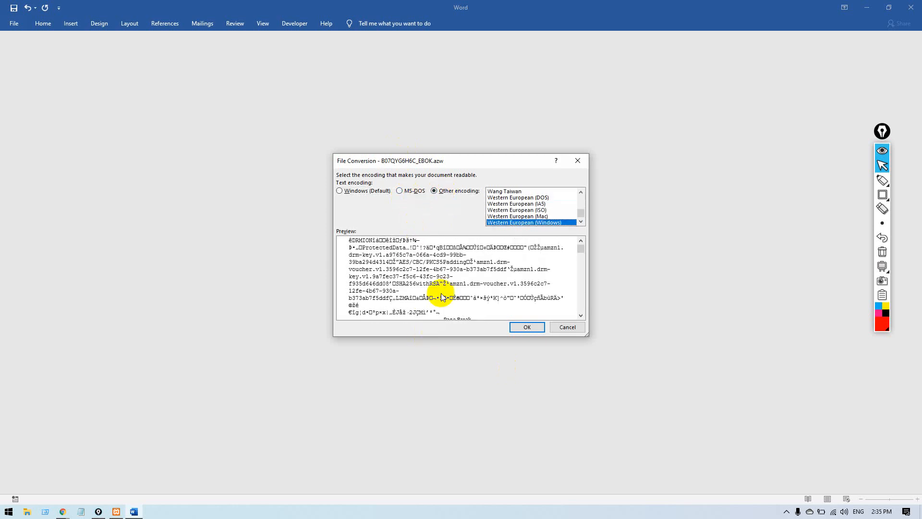
{"action": "left_click", "coordinate": [582, 330]}
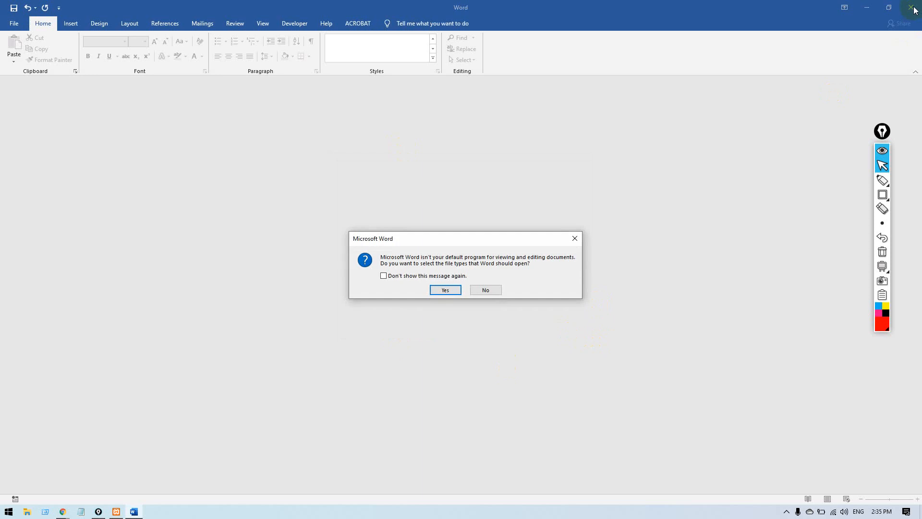
{"action": "left_click", "coordinate": [494, 292]}
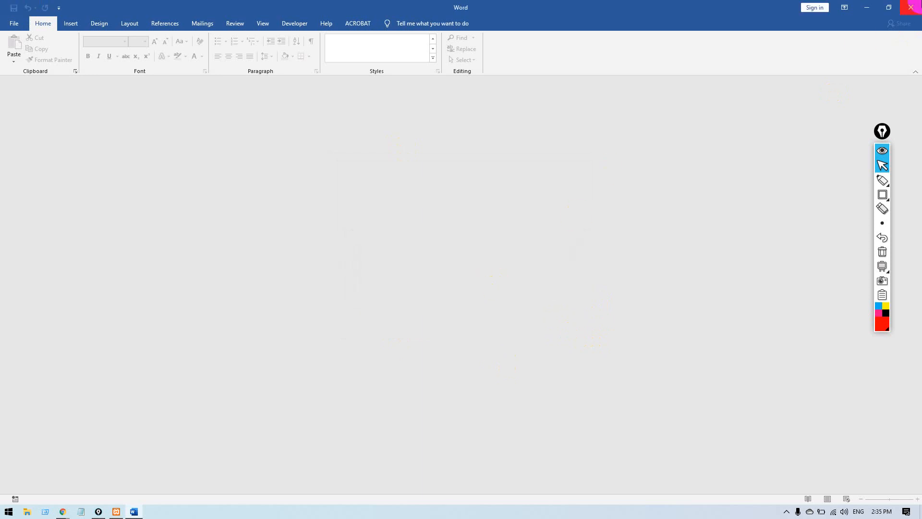
{"action": "left_click", "coordinate": [911, 8]}
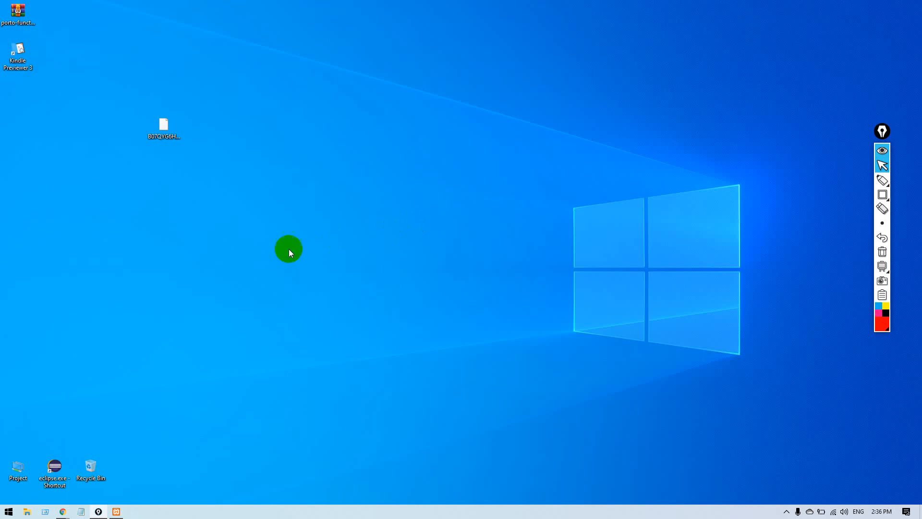
Open B07QYG6H6C_EBOK.azw with Adobe Acrobat DC as the default app for .azw files, dismiss the message, and close Acrobat.
{"action": "double_click", "coordinate": [152, 120]}
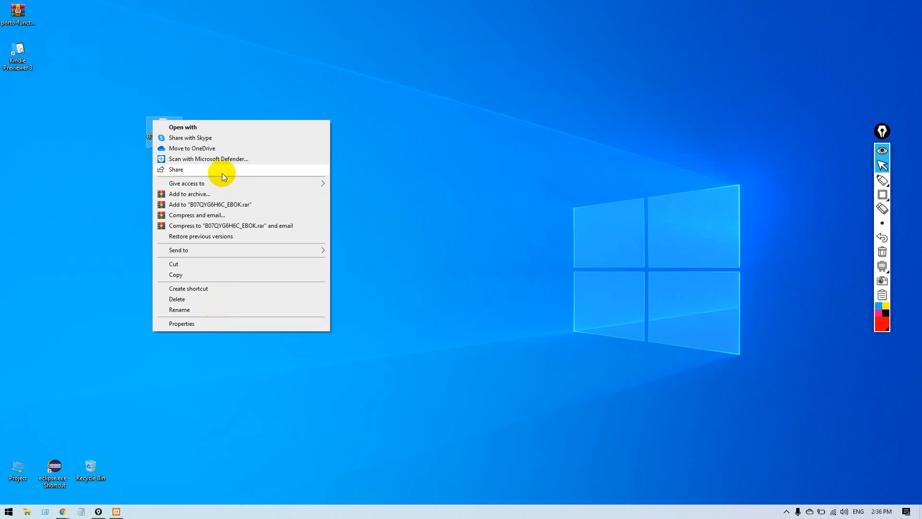
{"action": "left_click", "coordinate": [218, 128]}
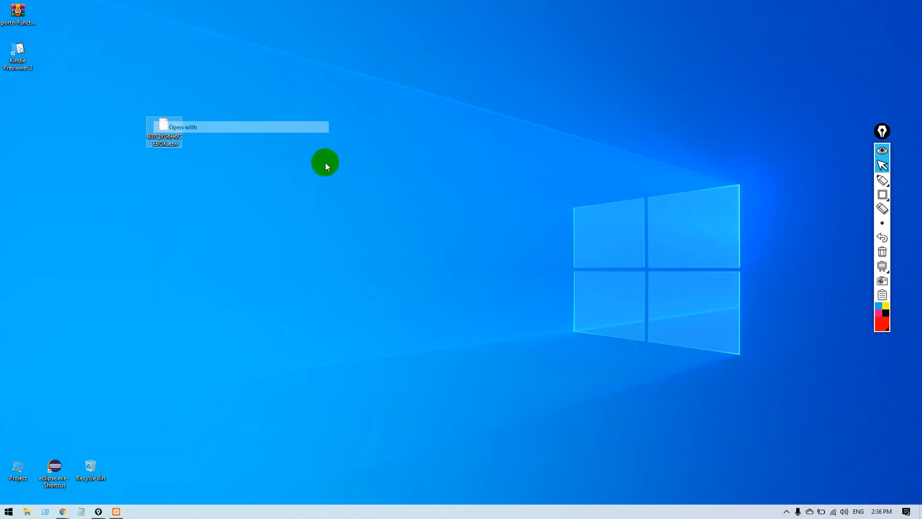
{"action": "left_click", "coordinate": [391, 191]}
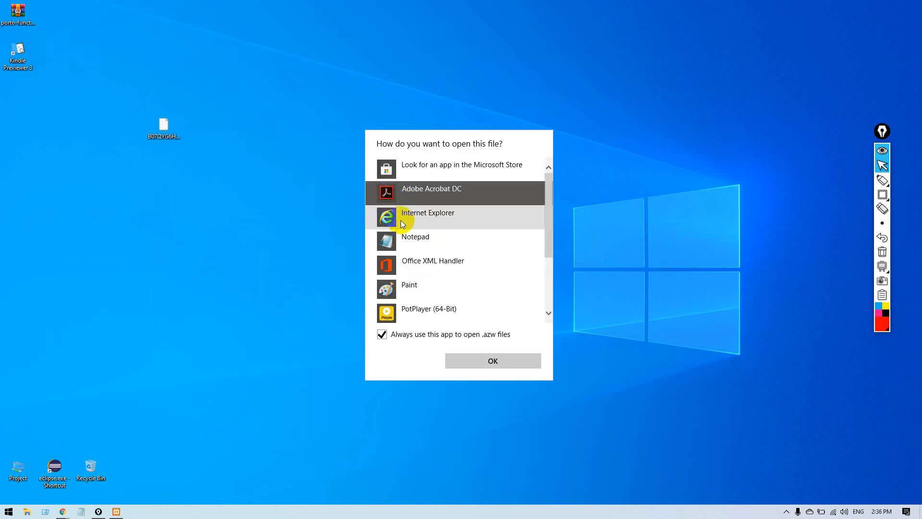
{"action": "left_click", "coordinate": [463, 365]}
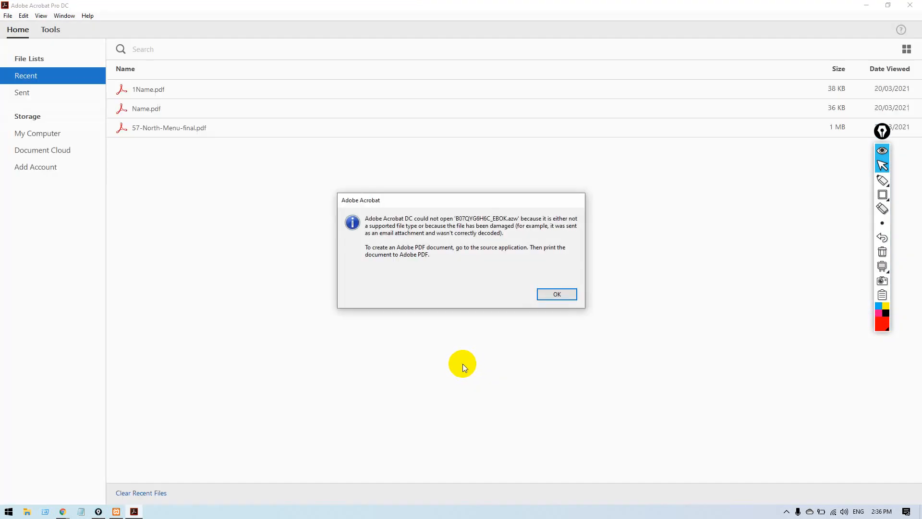
{"action": "left_click", "coordinate": [555, 293]}
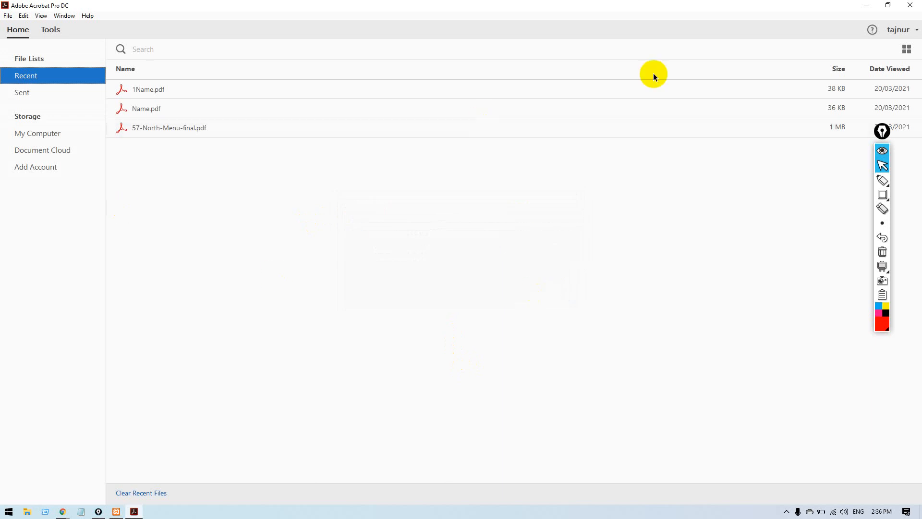
{"action": "left_click", "coordinate": [909, 6]}
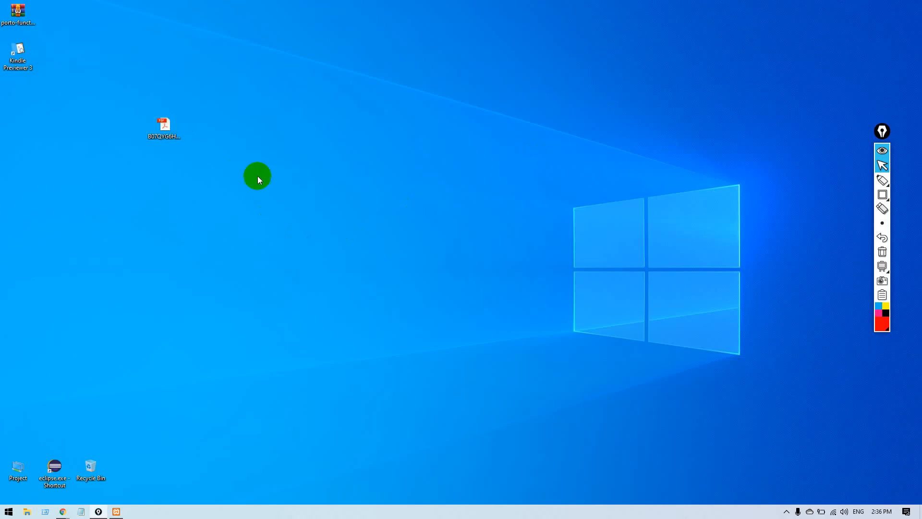
Move B07QYG6H6C_EBOK.azw from the desktop to the Recycle Bin and permanently empty the bin.
{"action": "left_click_drag", "start_coordinate": [254, 179], "coordinate": [83, 109]}
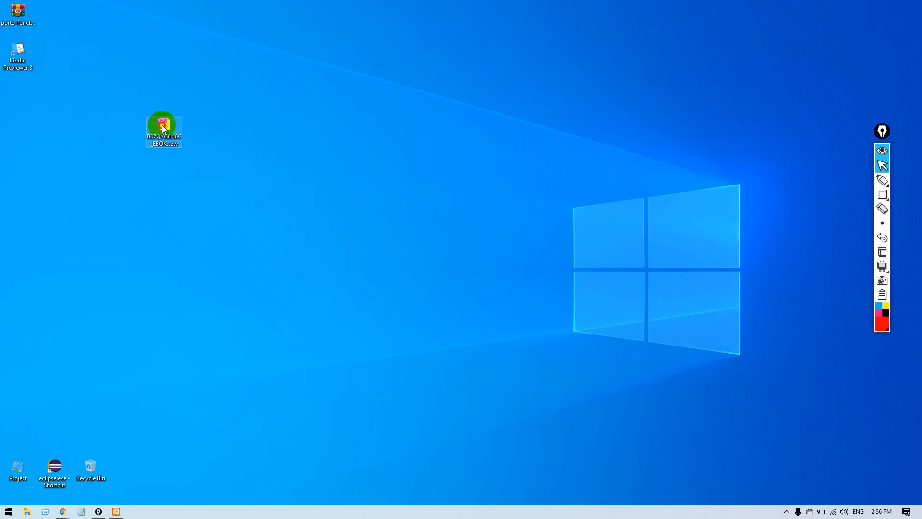
{"action": "left_click_drag", "start_coordinate": [163, 127], "coordinate": [94, 462]}
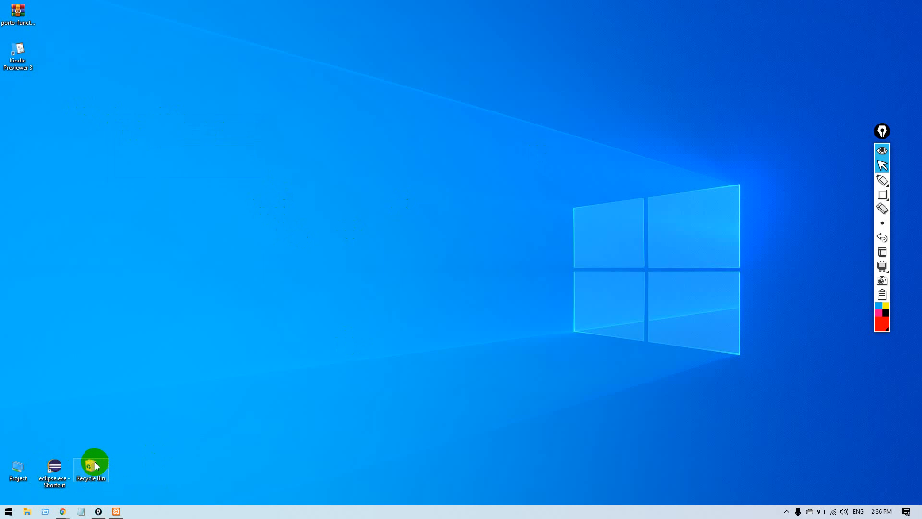
{"action": "right_click", "coordinate": [97, 476]}
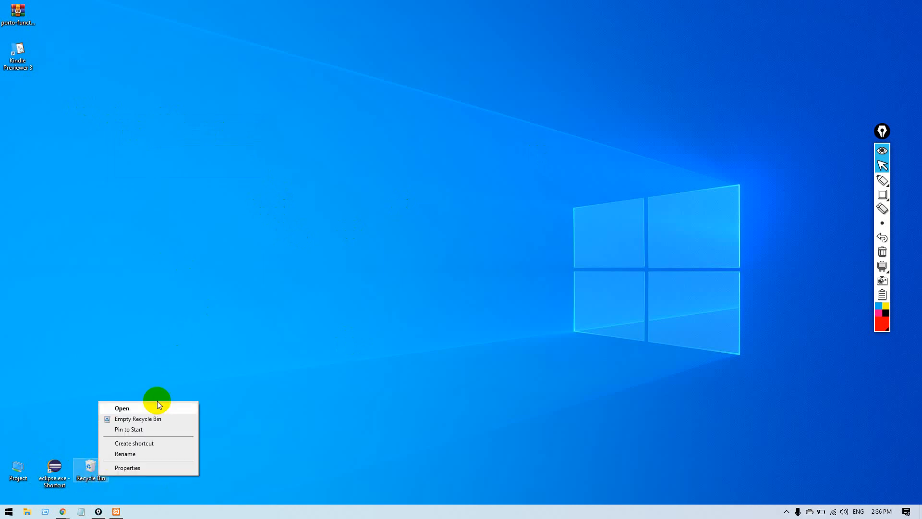
{"action": "left_click", "coordinate": [151, 418]}
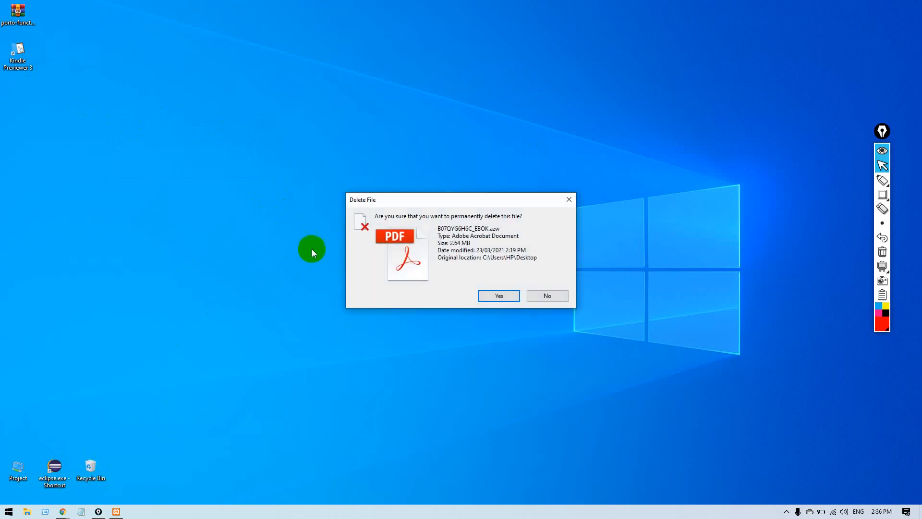
{"action": "left_click", "coordinate": [494, 297]}
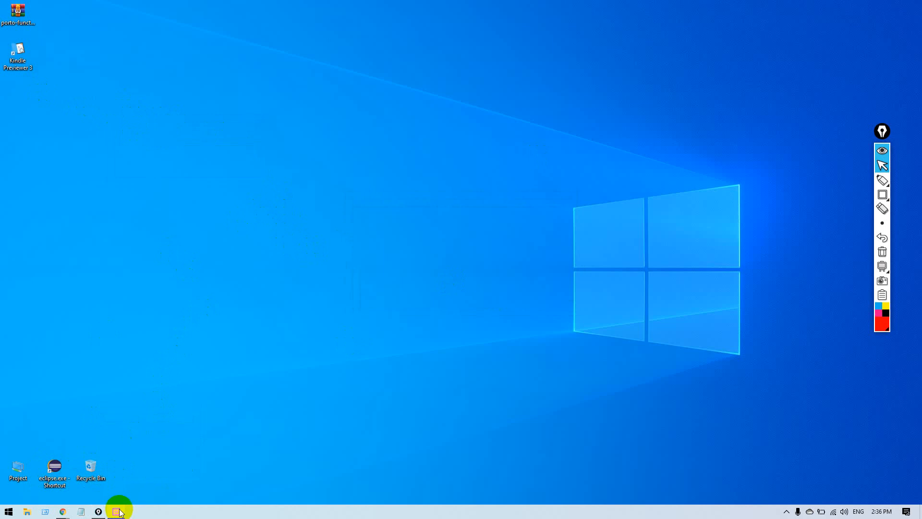
Switch to Chrome, look at the Product Import Export plugin page and the store page, and return to the WordPress dashboard.
{"action": "left_click", "coordinate": [9, 512]}
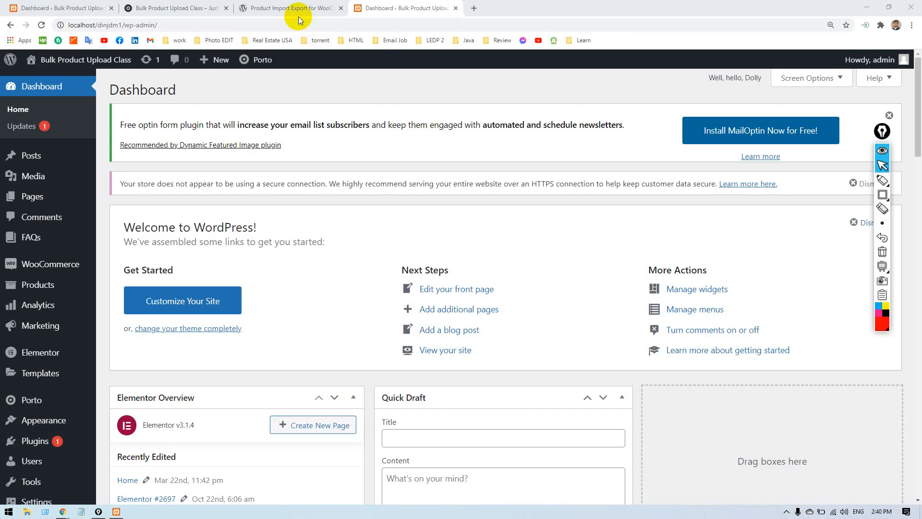
{"action": "left_click", "coordinate": [295, 8]}
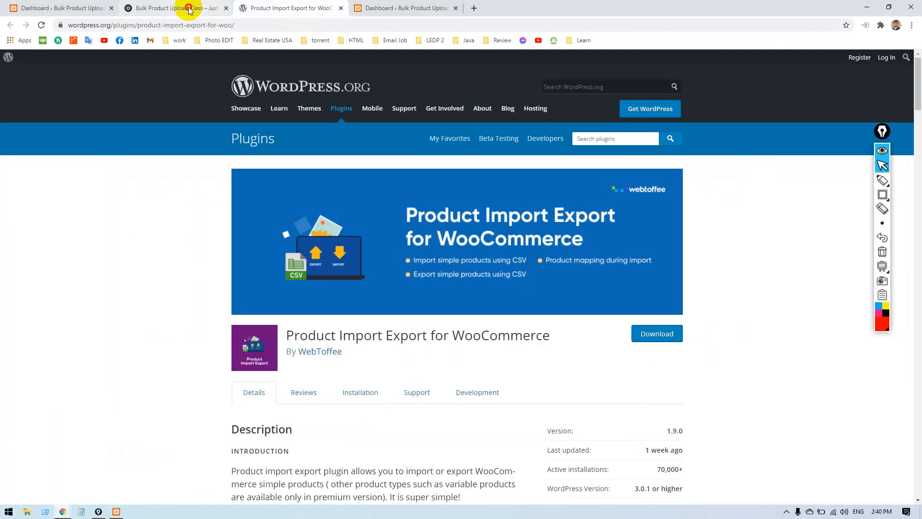
{"action": "left_click", "coordinate": [189, 8]}
{"action": "left_click", "coordinate": [412, 9]}
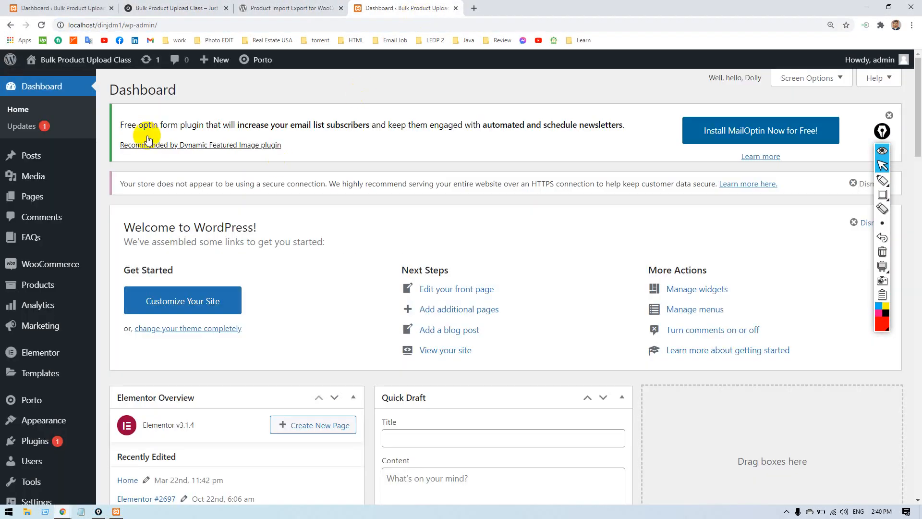
Open the Bulk Product Upload Class site's front page in a new tab and close the first, duplicate Dashboard tab.
{"action": "middle_click", "coordinate": [63, 78]}
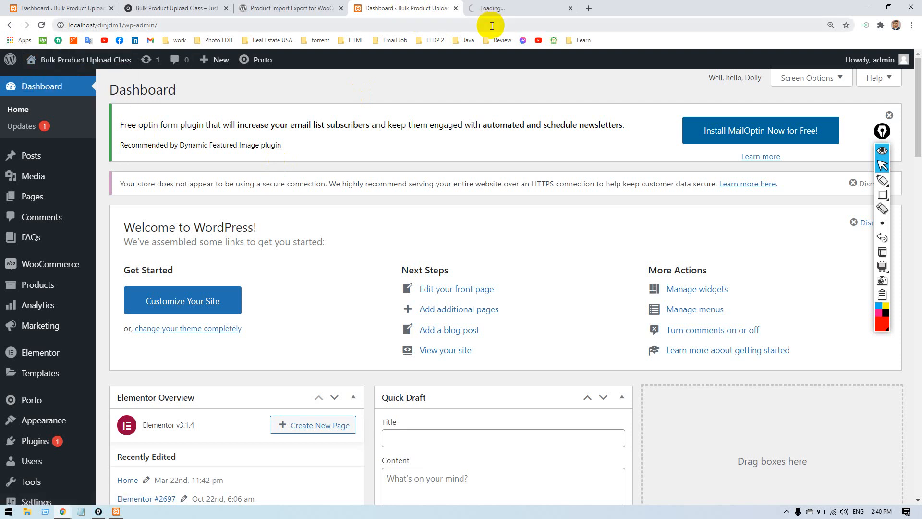
{"action": "left_click", "coordinate": [497, 10]}
{"action": "left_click", "coordinate": [80, 11]}
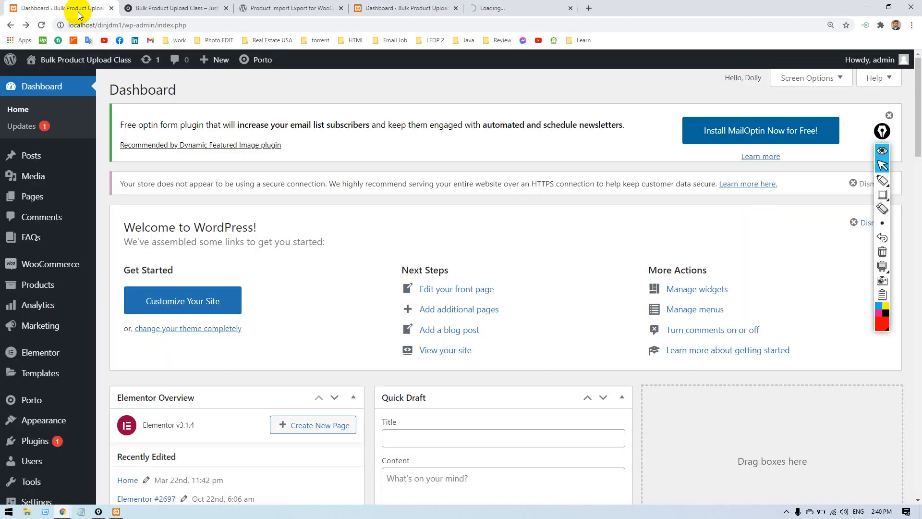
{"action": "middle_click", "coordinate": [78, 12]}
{"action": "left_click", "coordinate": [417, 8]}
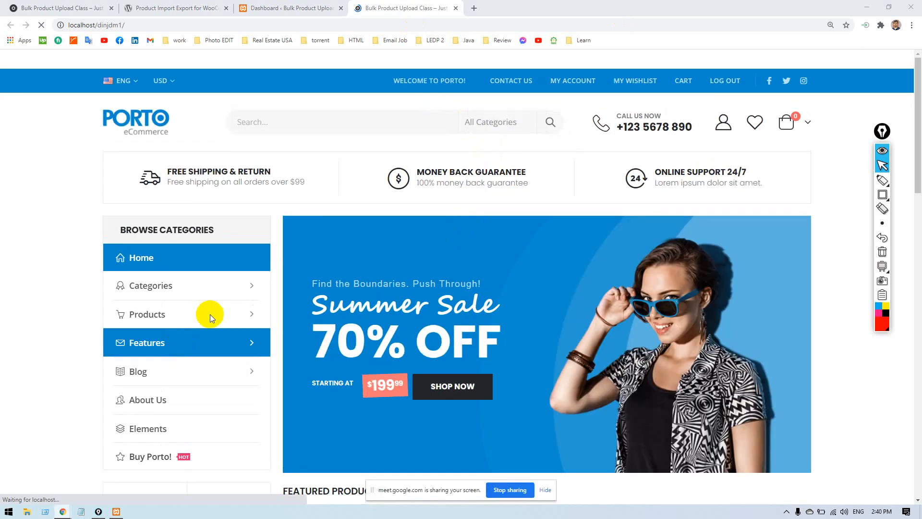
Look through the store's home page and open the Battery Charger product from the best selling products.
{"action": "left_click", "coordinate": [232, 313]}
{"action": "scroll", "coordinate": [64, 304], "scroll_direction": "down", "scroll_amount": 10}
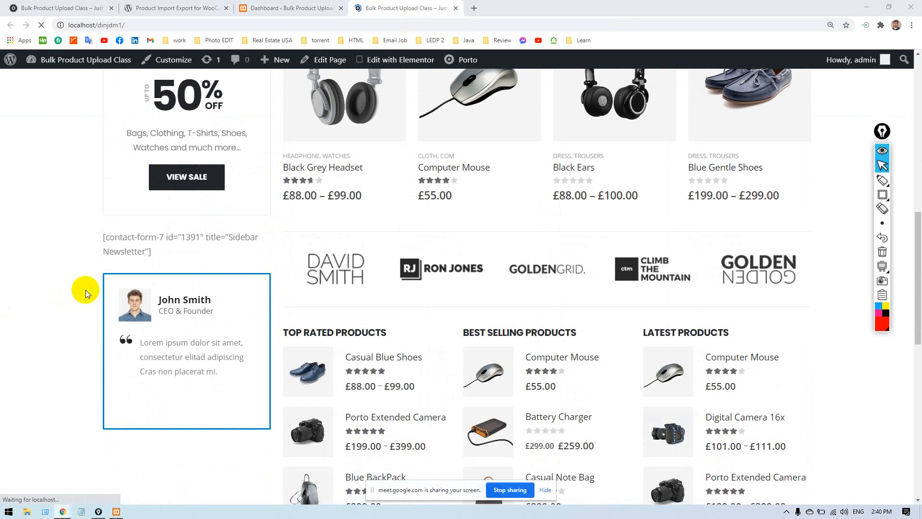
{"action": "scroll", "coordinate": [85, 289], "scroll_direction": "down", "scroll_amount": 4}
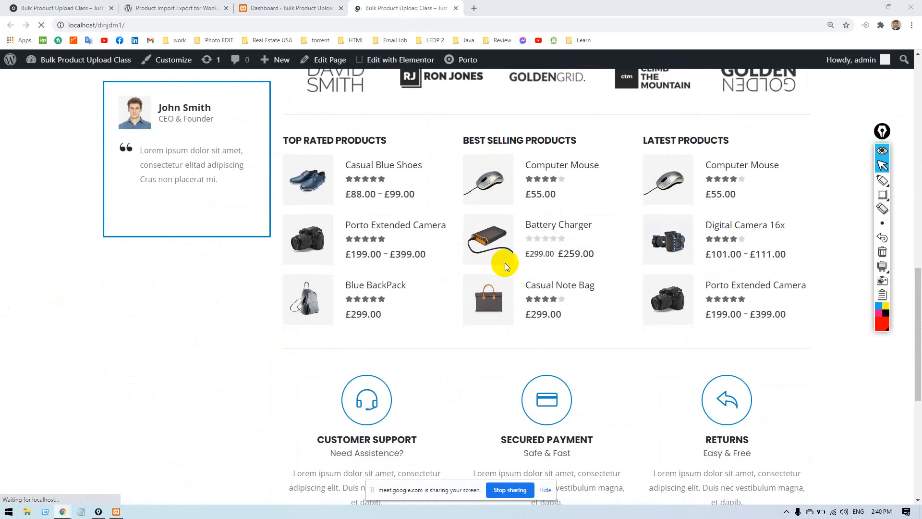
{"action": "left_click", "coordinate": [495, 241]}
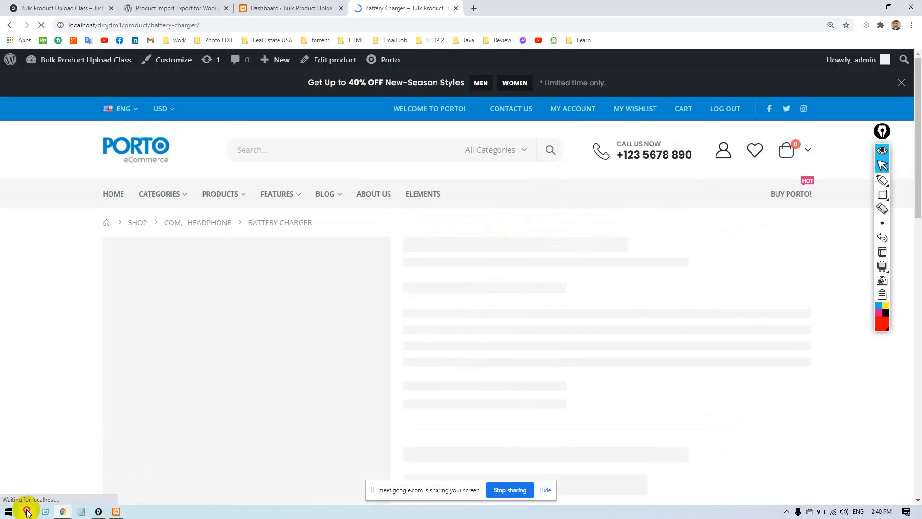
Open File Explorer and browse the Work File (G:) drive to the Pending folder inside Fiverr.
{"action": "left_click", "coordinate": [27, 511]}
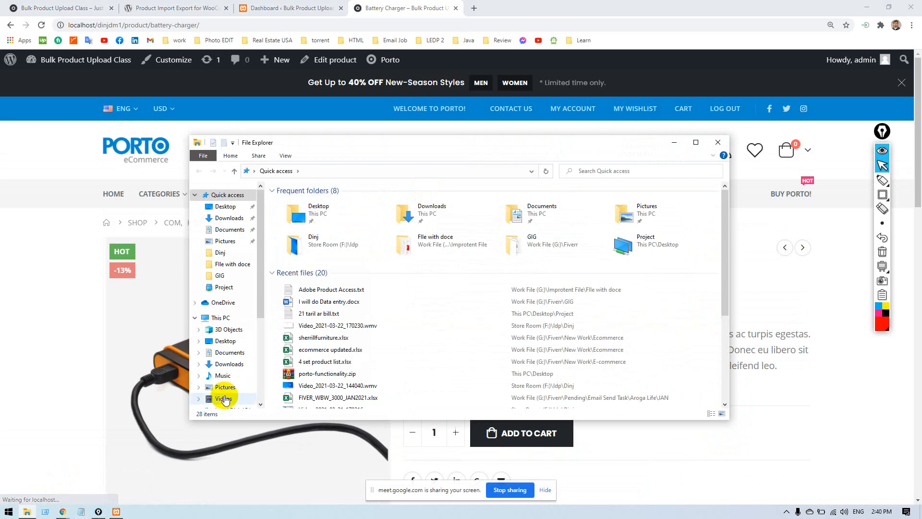
{"action": "scroll", "coordinate": [227, 350], "scroll_direction": "down", "scroll_amount": 2}
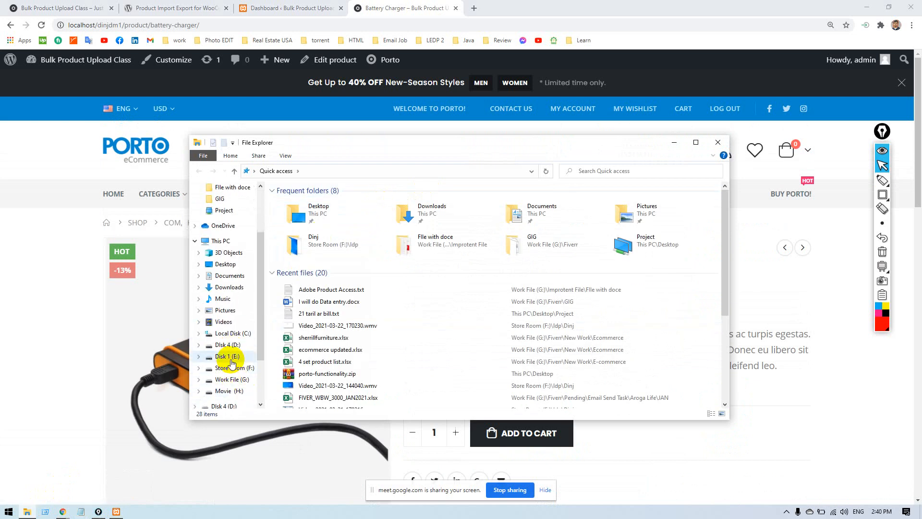
{"action": "left_click", "coordinate": [232, 379]}
{"action": "double_click", "coordinate": [341, 221]}
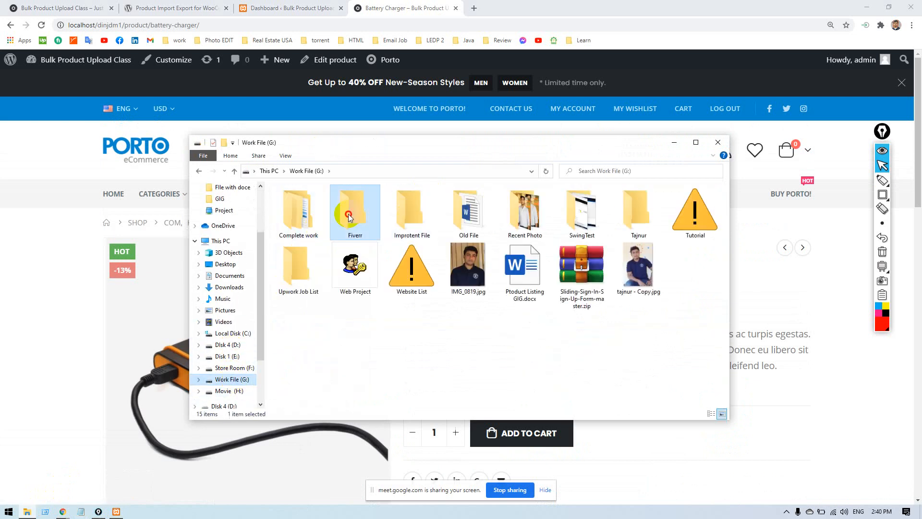
{"action": "left_click", "coordinate": [296, 233]}
{"action": "double_click", "coordinate": [296, 233]}
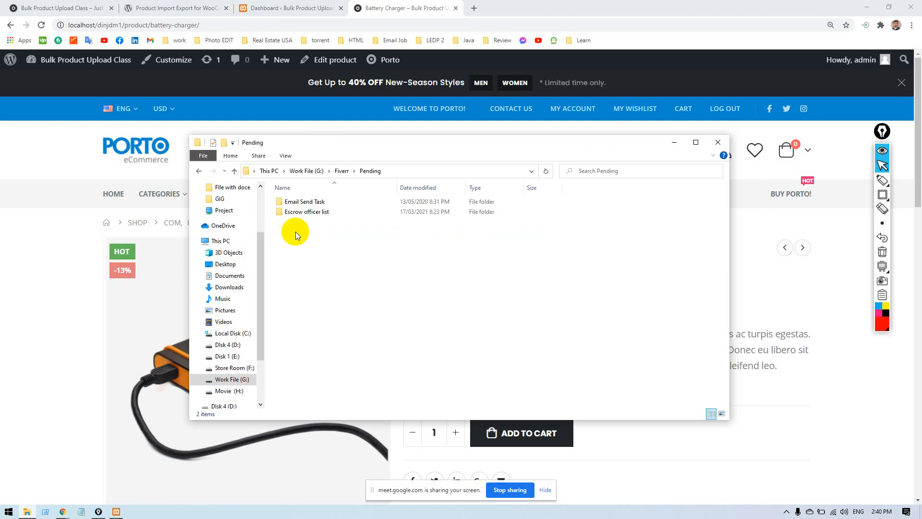
Browse the Fiverr folder to New Work, open its Ecommerce folder and select sherrillfurniture.xlsx.
{"action": "key", "text": "BackSpace"}
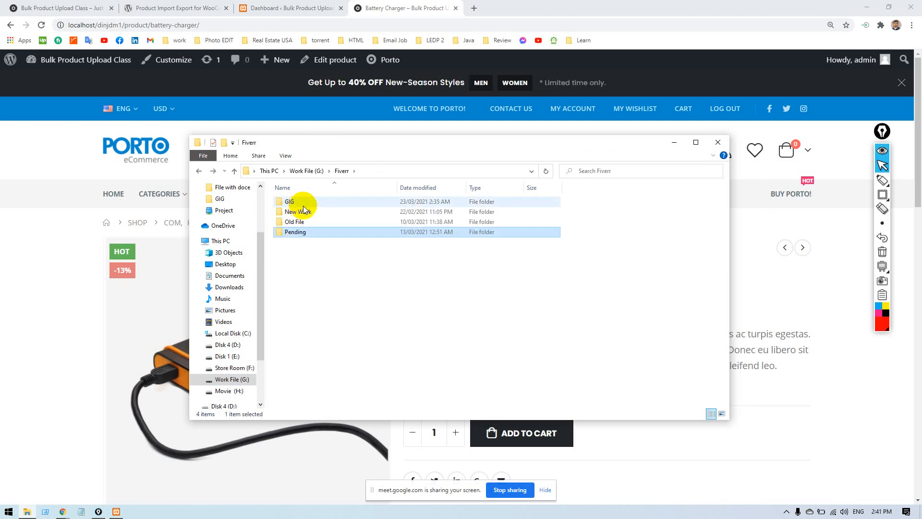
{"action": "double_click", "coordinate": [303, 222]}
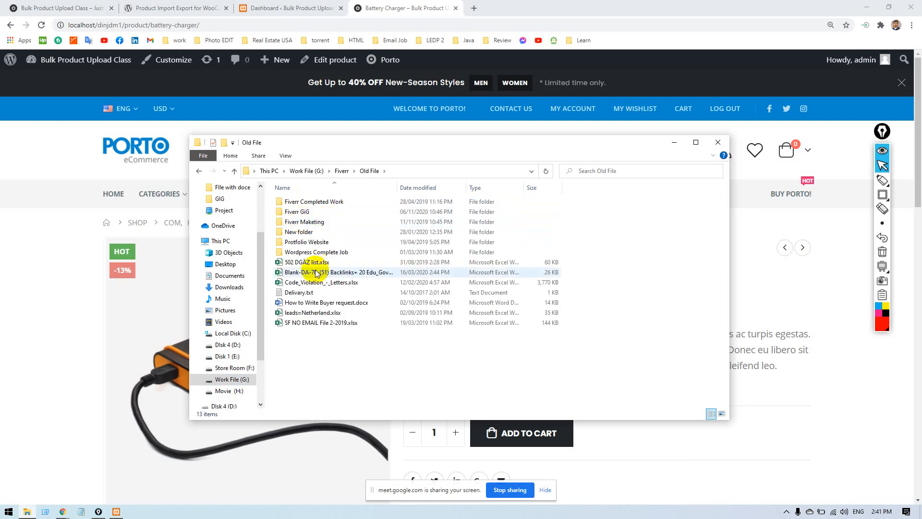
{"action": "key", "text": "BackSpace"}
{"action": "left_click", "coordinate": [311, 212]}
{"action": "double_click", "coordinate": [311, 212]}
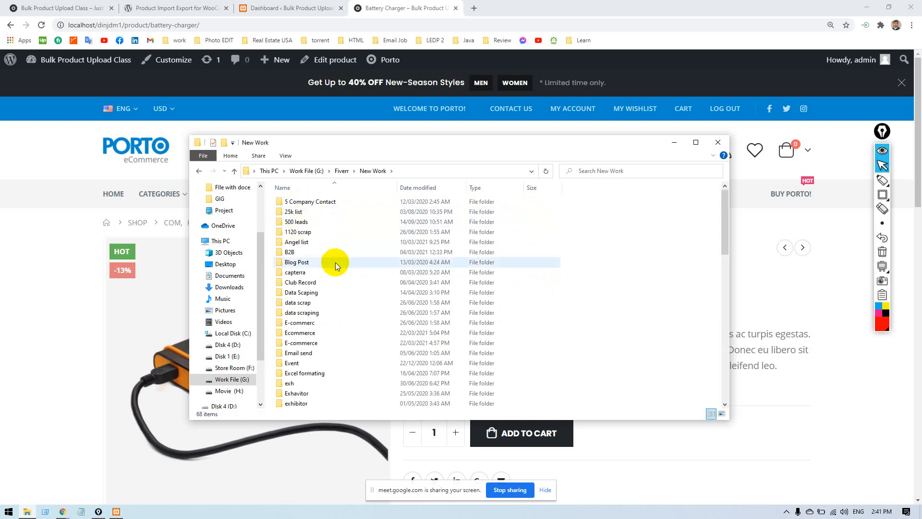
{"action": "double_click", "coordinate": [334, 333]}
{"action": "left_click", "coordinate": [323, 233]}
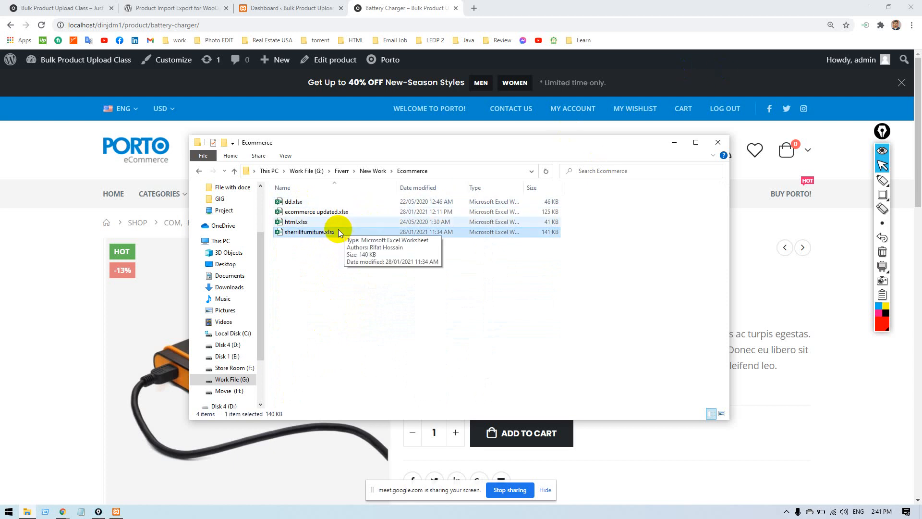
Copy sherrillfurniture.xlsx to the desktop and open that copy in Excel.
{"action": "left_click", "coordinate": [869, 10]}
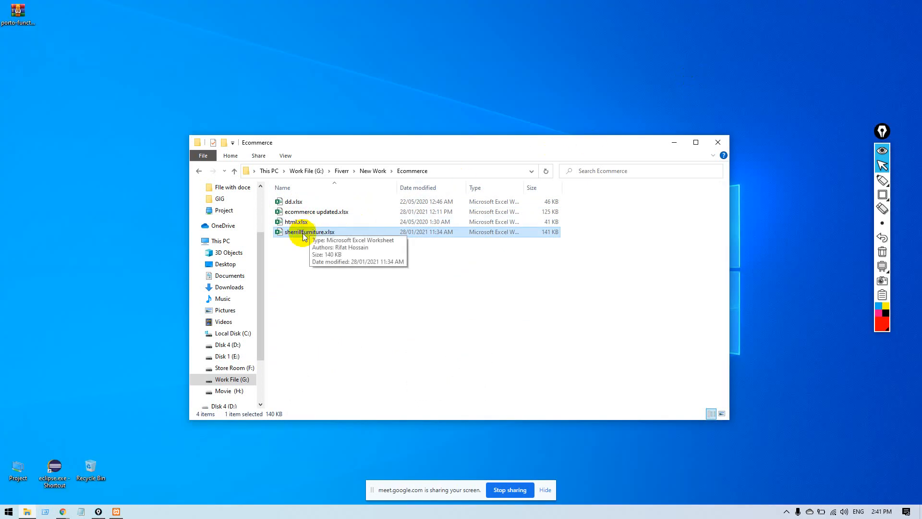
{"action": "left_click", "coordinate": [51, 185]}
{"action": "key", "text": "ctrl+v"}
{"action": "left_click", "coordinate": [674, 143]}
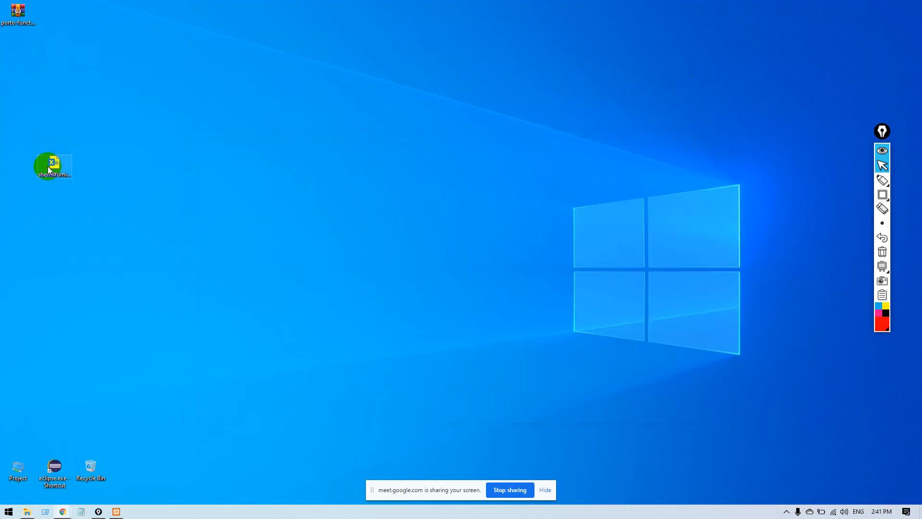
{"action": "double_click", "coordinate": [51, 174]}
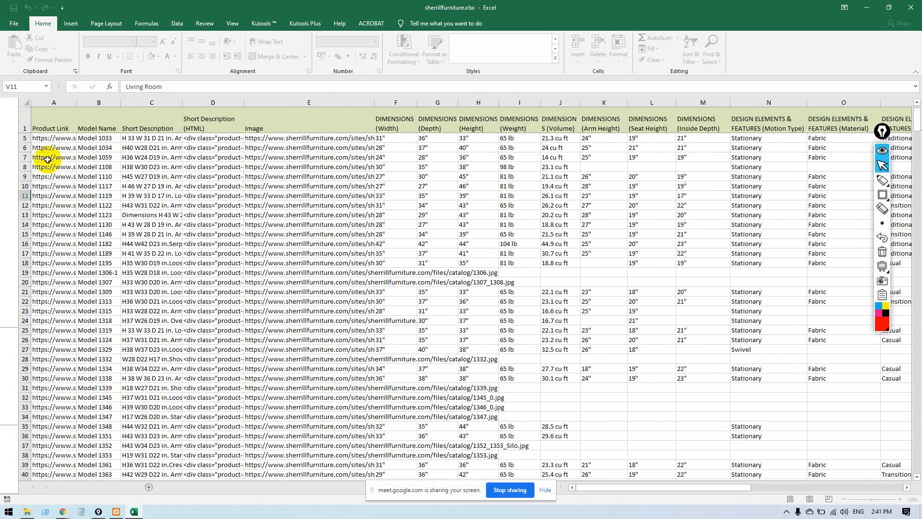
Copy the product link of Model 1033 from cell A5 and open it in a new Chrome tab.
{"action": "left_click", "coordinate": [46, 140]}
{"action": "key", "text": "ctrl+c"}
{"action": "key", "text": "alt+Tab"}
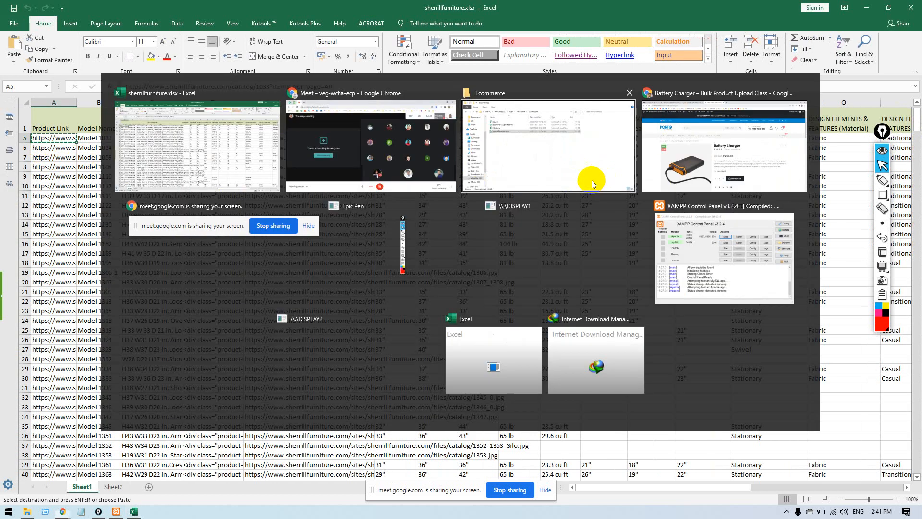
{"action": "key", "text": "alt+Tab"}
{"action": "left_click", "coordinate": [692, 182]}
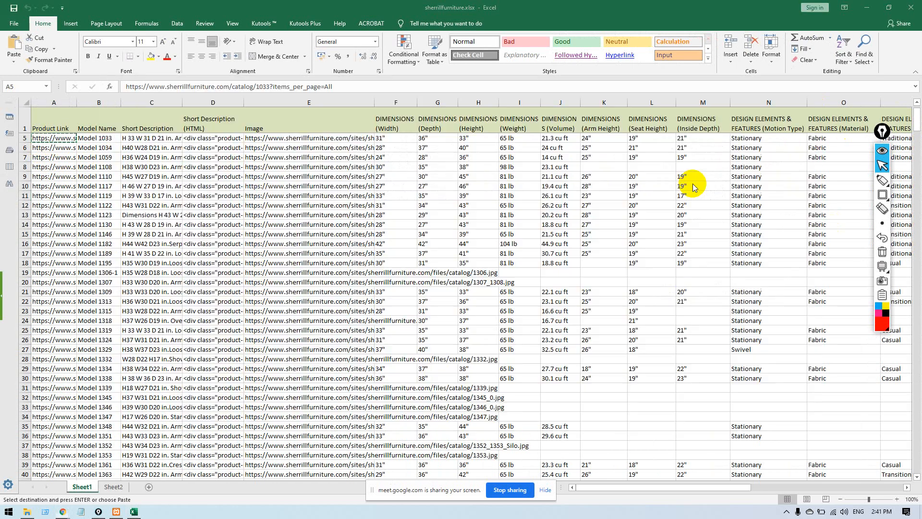
{"action": "left_click", "coordinate": [472, 8]}
{"action": "key", "text": "ctrl+v"}
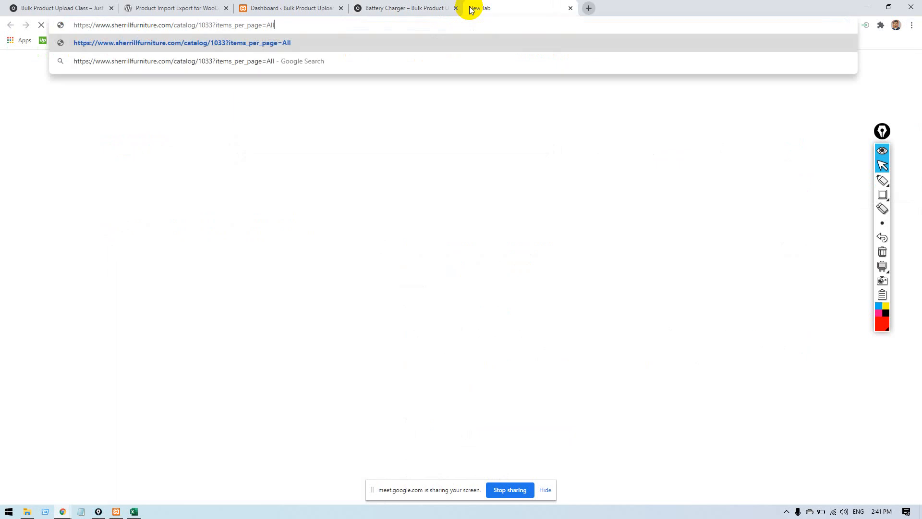
{"action": "key", "text": "Return"}
Check the store's Battery Charger product page, and open the Accent Chair product type on the Sherrill Furniture site.
{"action": "left_click", "coordinate": [423, 9]}
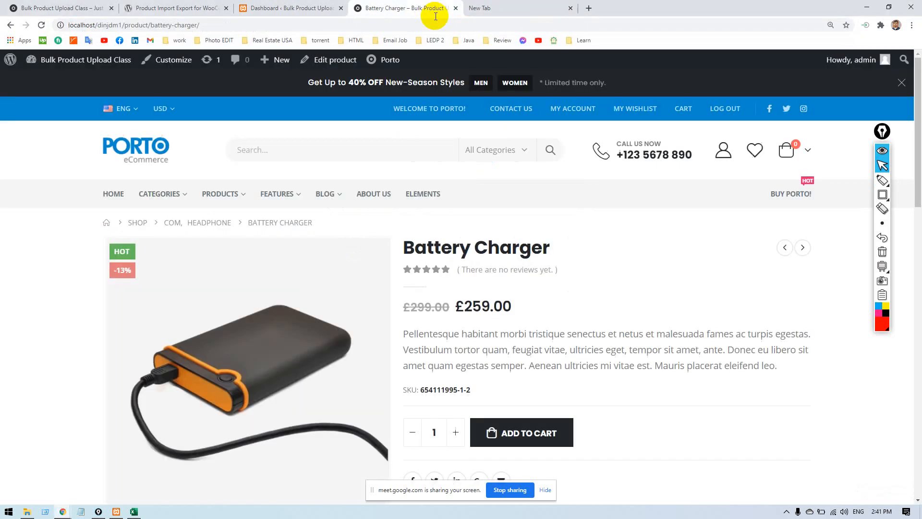
{"action": "scroll", "coordinate": [493, 177], "scroll_direction": "down", "scroll_amount": 2}
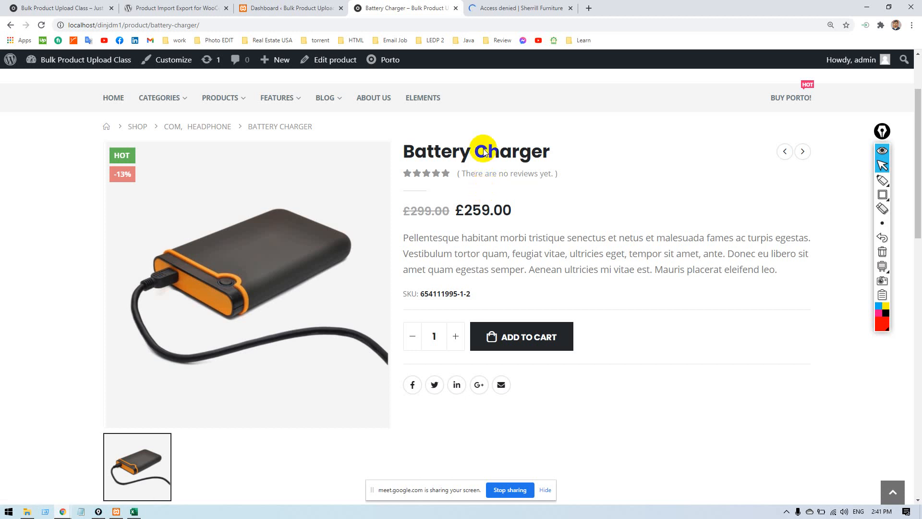
{"action": "left_click", "coordinate": [514, 13]}
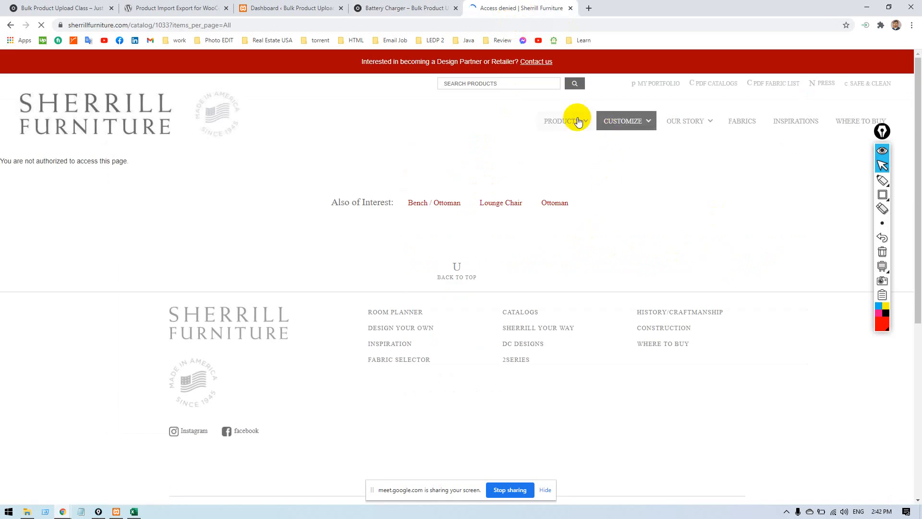
{"action": "mouse_move", "coordinate": [578, 121]}
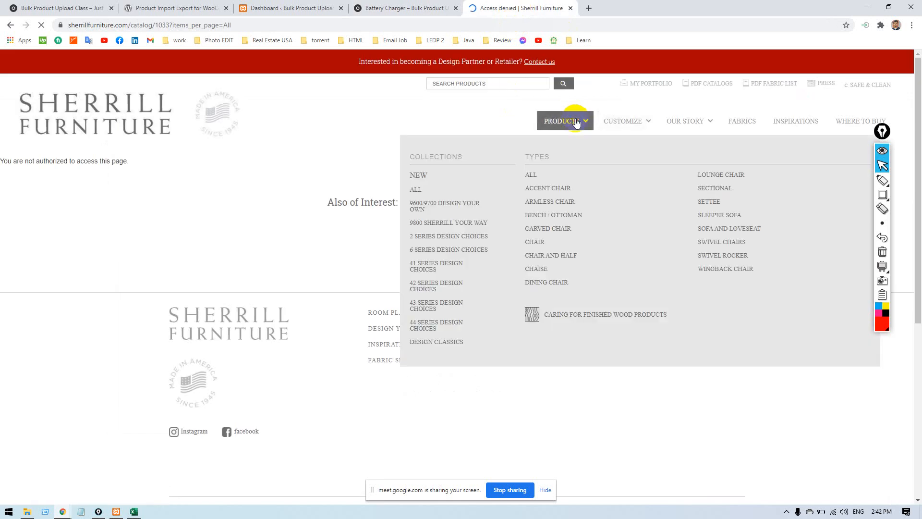
{"action": "left_click", "coordinate": [551, 191]}
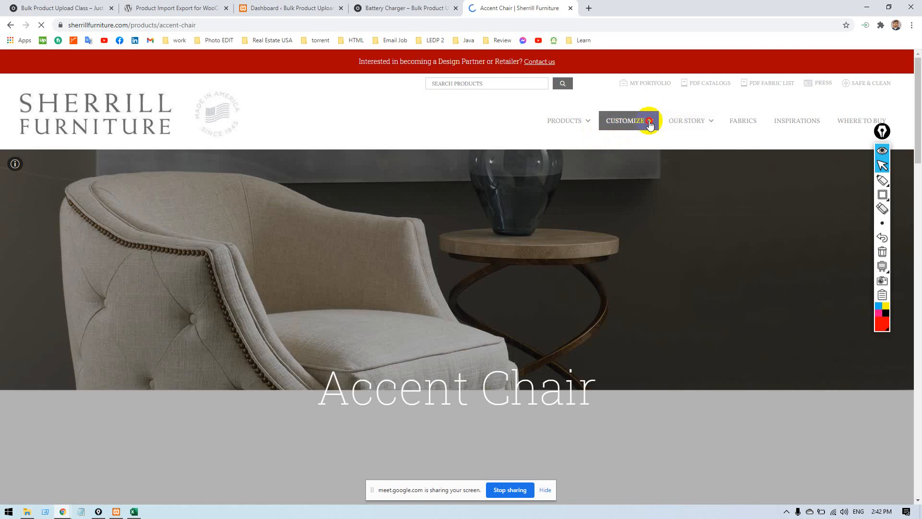
Display the site's product types, mark the first column from All to Dining Chair with a red rectangle, and clear the annotation.
{"action": "mouse_move", "coordinate": [650, 125]}
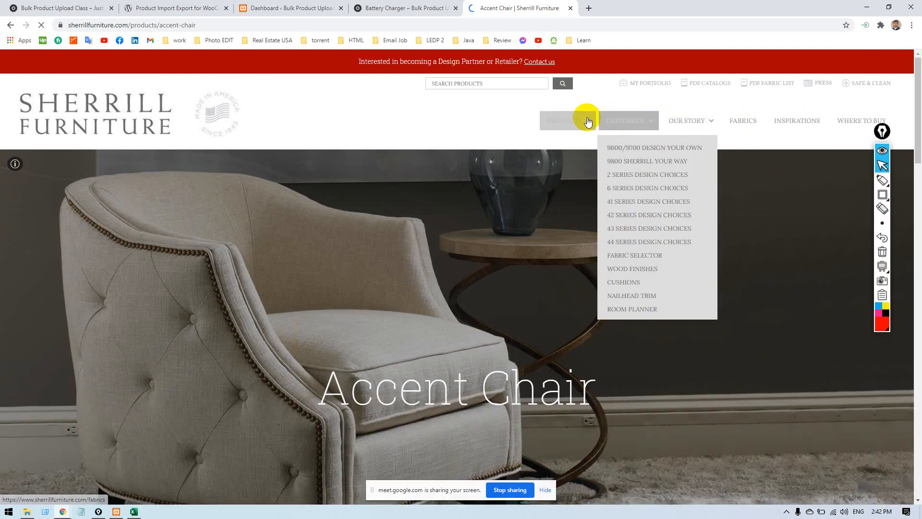
{"action": "mouse_move", "coordinate": [584, 123]}
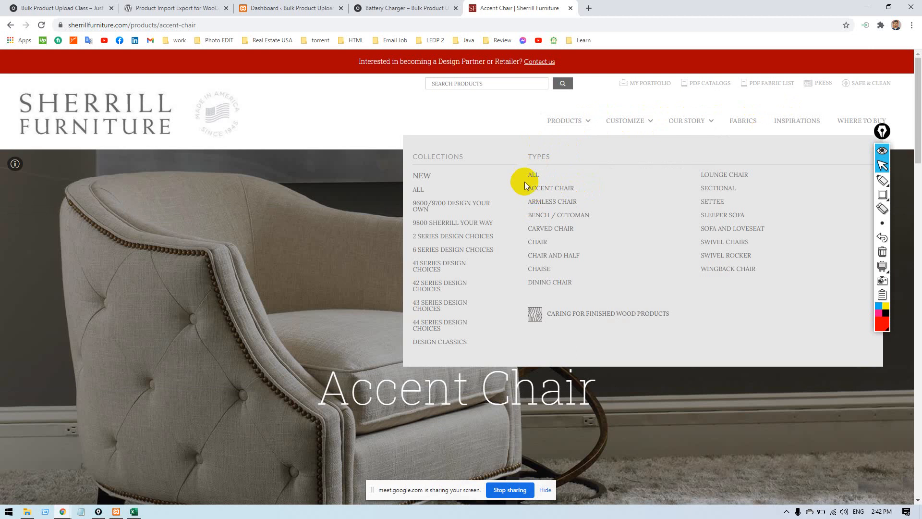
{"action": "key", "text": "ctrl+shift+r"}
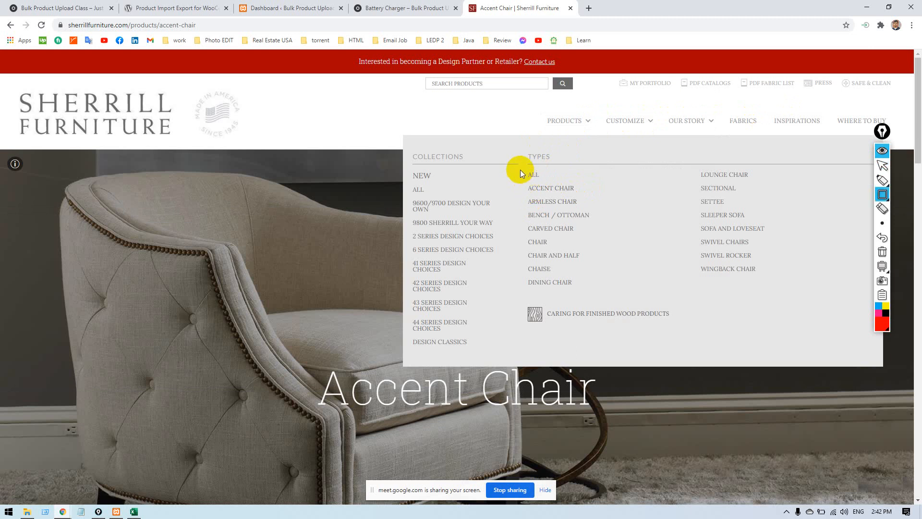
{"action": "mouse_move", "coordinate": [518, 163]}
{"action": "left_mouse_down"}
{"action": "mouse_move", "coordinate": [628, 297]}
{"action": "mouse_move", "coordinate": [606, 302]}
{"action": "left_mouse_up"}
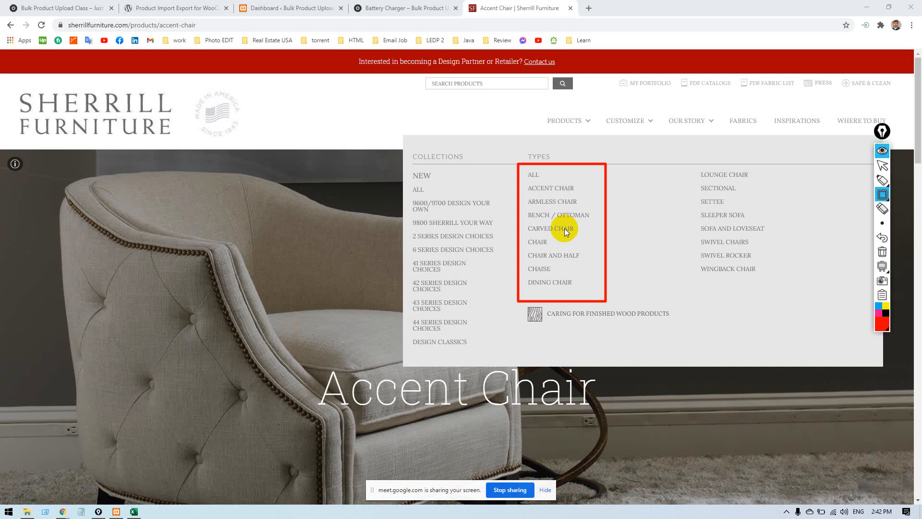
{"action": "key", "text": "ctrl+shift+7"}
{"action": "key", "text": "ctrl+shift+2"}
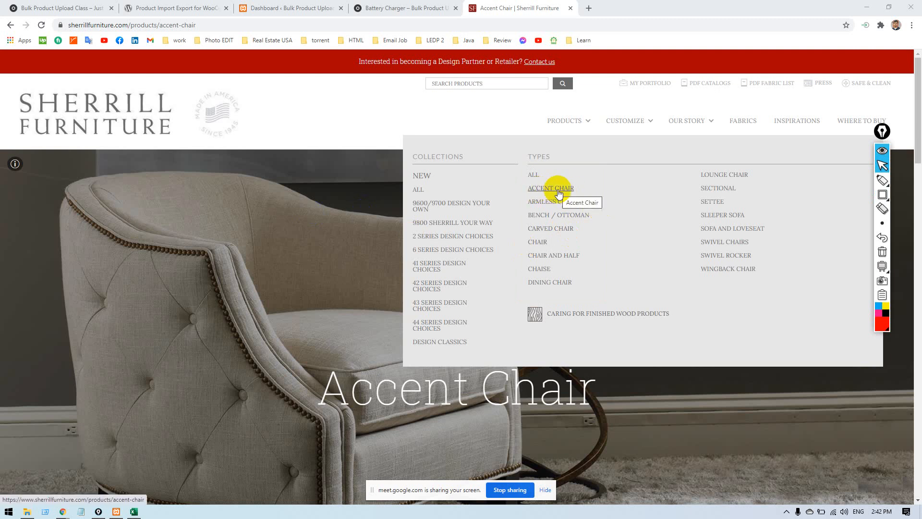
Look through the accent chair products on the page and check the product count line above them.
{"action": "scroll", "coordinate": [396, 293], "scroll_direction": "down", "scroll_amount": 20}
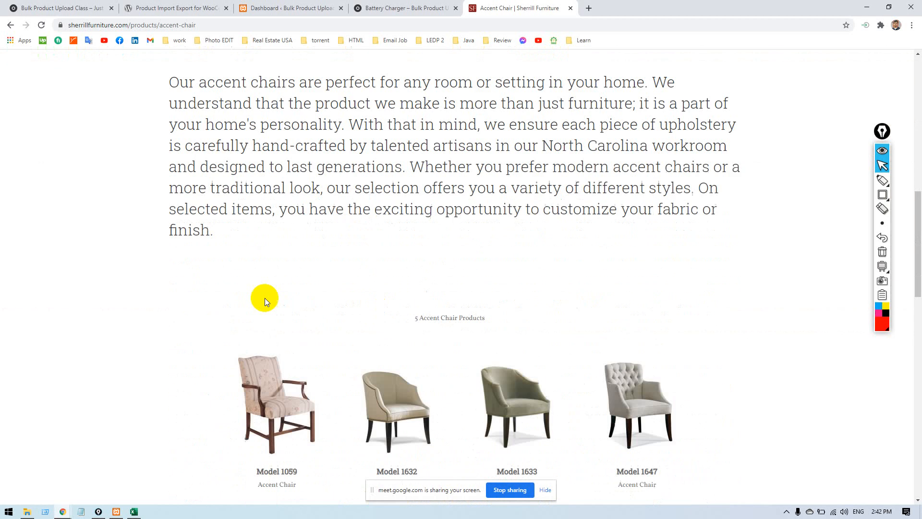
{"action": "scroll", "coordinate": [219, 298], "scroll_direction": "up", "scroll_amount": 5}
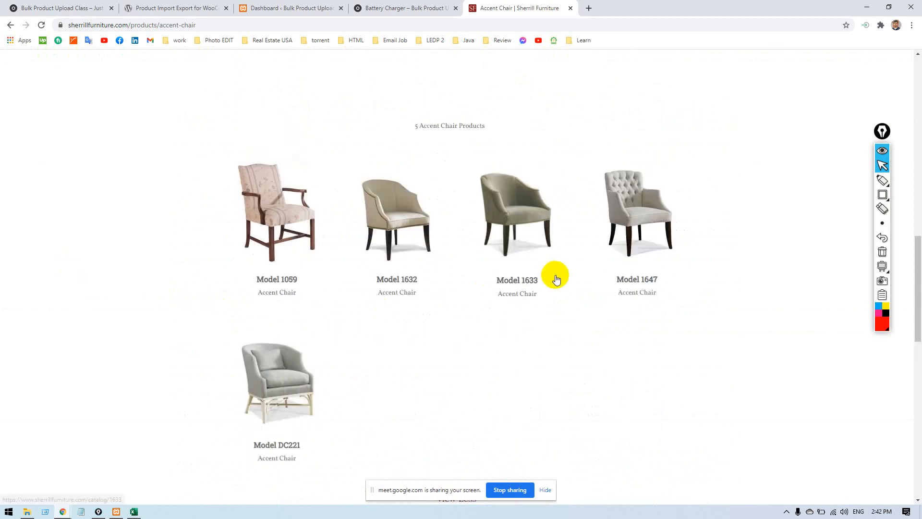
{"action": "left_click_drag", "start_coordinate": [411, 122], "coordinate": [549, 126]}
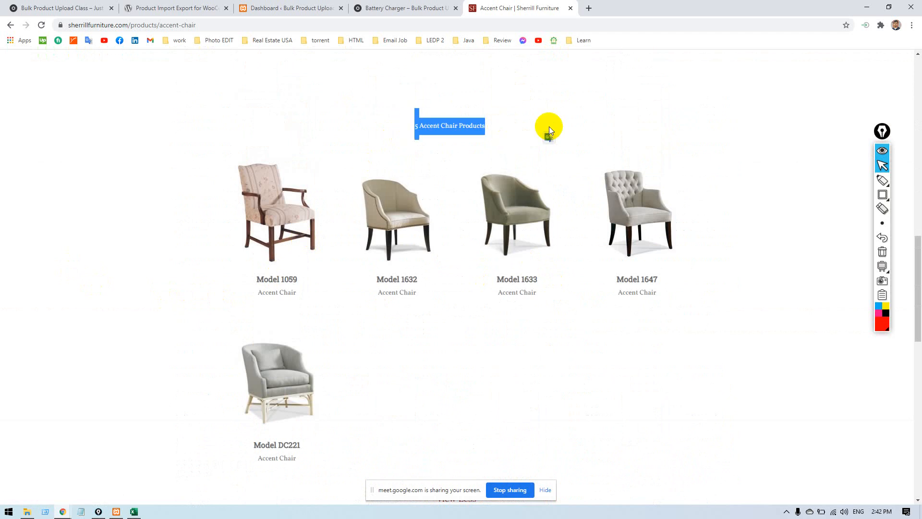
{"action": "left_click", "coordinate": [549, 126]}
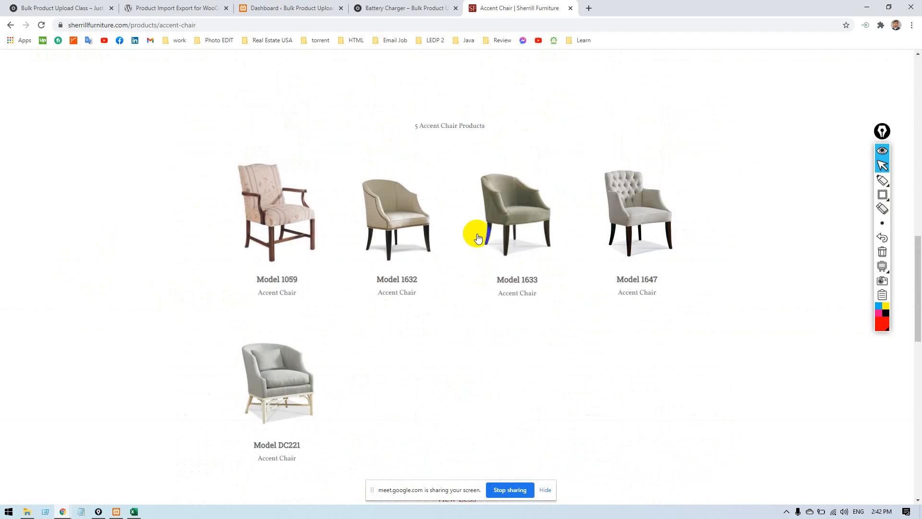
Open the Model 1059 accent chair in a new tab and place that tab before the Accent Chair tab.
{"action": "right_click", "coordinate": [289, 244]}
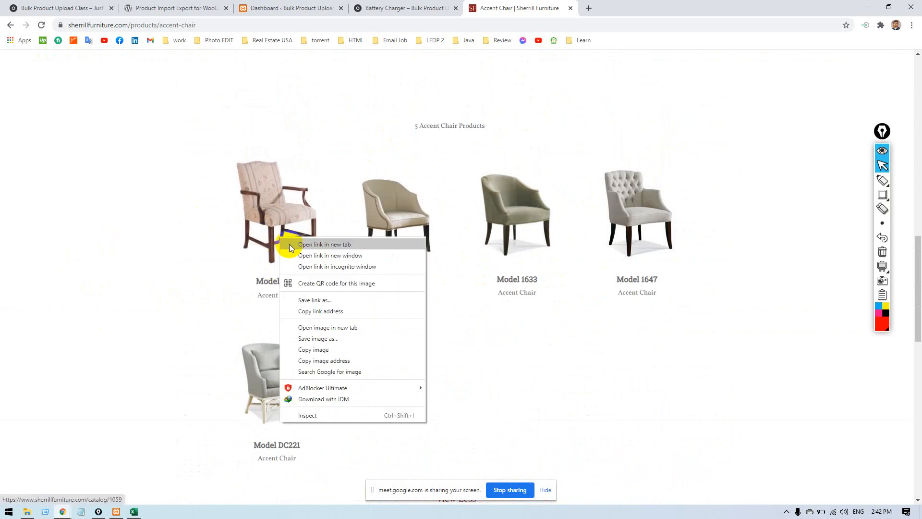
{"action": "left_click", "coordinate": [291, 248]}
{"action": "left_click", "coordinate": [604, 9]}
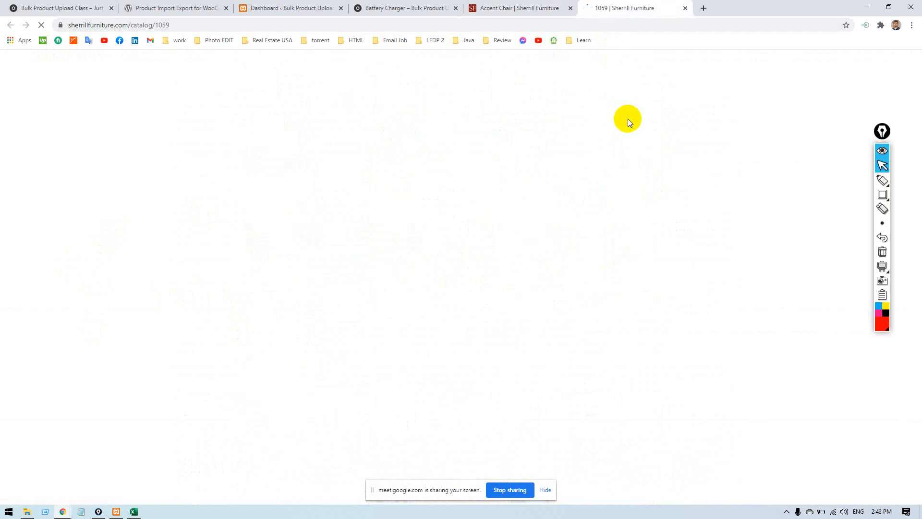
{"action": "left_click_drag", "start_coordinate": [604, 7], "coordinate": [479, 10]}
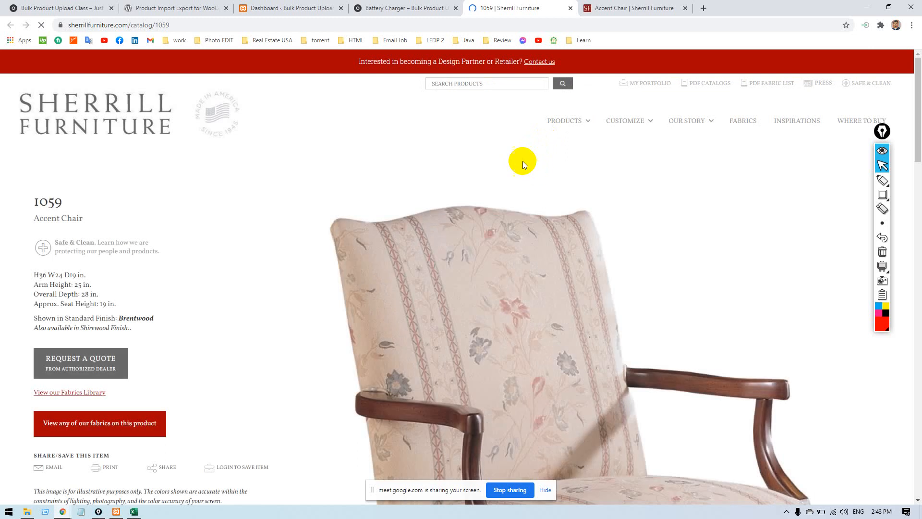
Examine the 1059 product page's title, category, dimension text, main image and the detail sections further down.
{"action": "scroll", "coordinate": [196, 215], "scroll_direction": "down", "scroll_amount": 1}
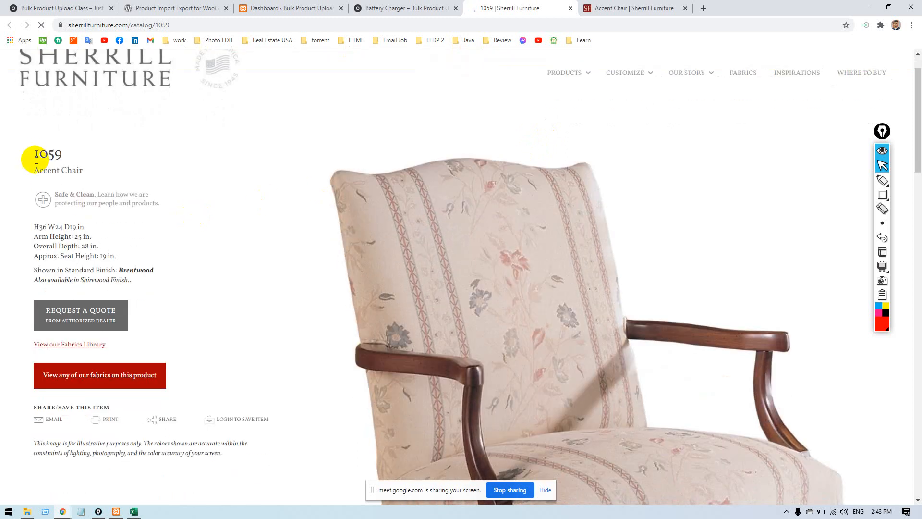
{"action": "left_click_drag", "start_coordinate": [31, 150], "coordinate": [112, 130]}
{"action": "left_click", "coordinate": [113, 128]}
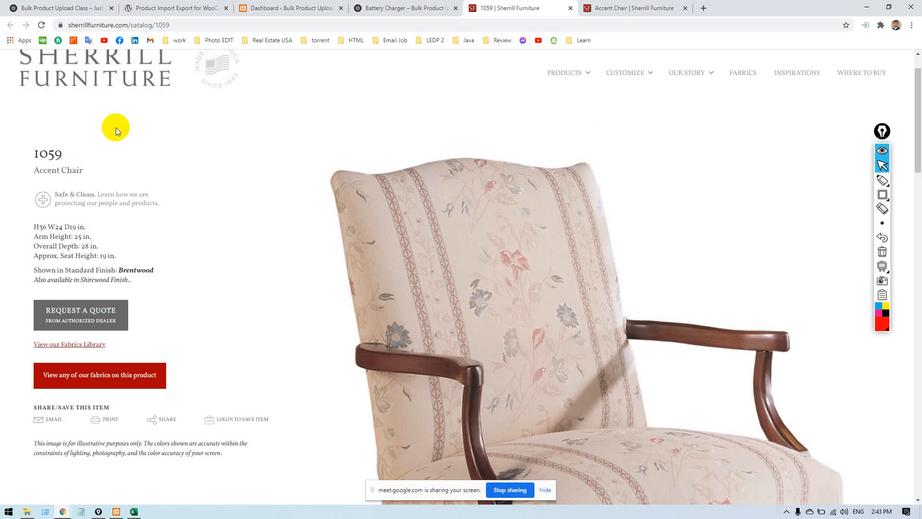
{"action": "left_click_drag", "start_coordinate": [27, 152], "coordinate": [1, 189]}
{"action": "left_click", "coordinate": [139, 160]}
{"action": "left_click", "coordinate": [14, 226]}
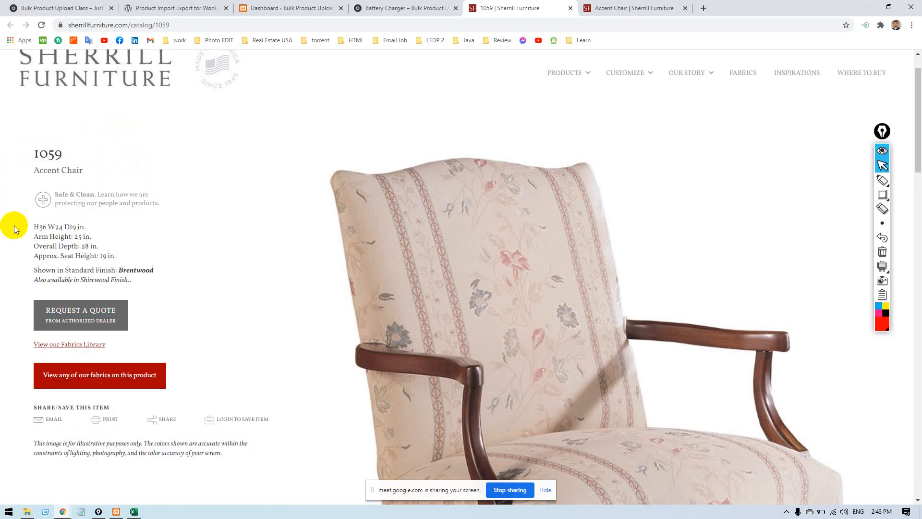
{"action": "left_click_drag", "start_coordinate": [35, 222], "coordinate": [92, 259]}
{"action": "scroll", "coordinate": [13, 253], "scroll_direction": "down", "scroll_amount": 6}
{"action": "scroll", "coordinate": [92, 259], "scroll_direction": "up", "scroll_amount": 7}
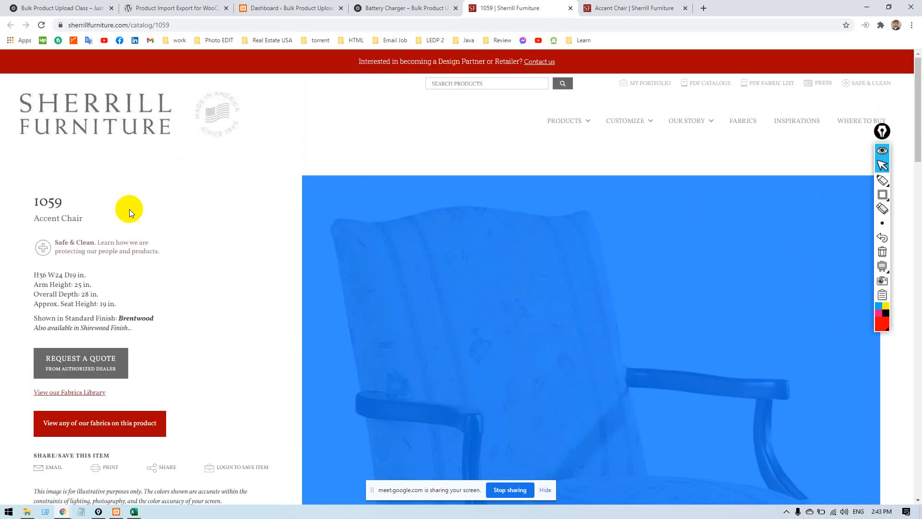
{"action": "scroll", "coordinate": [166, 288], "scroll_direction": "down", "scroll_amount": 15}
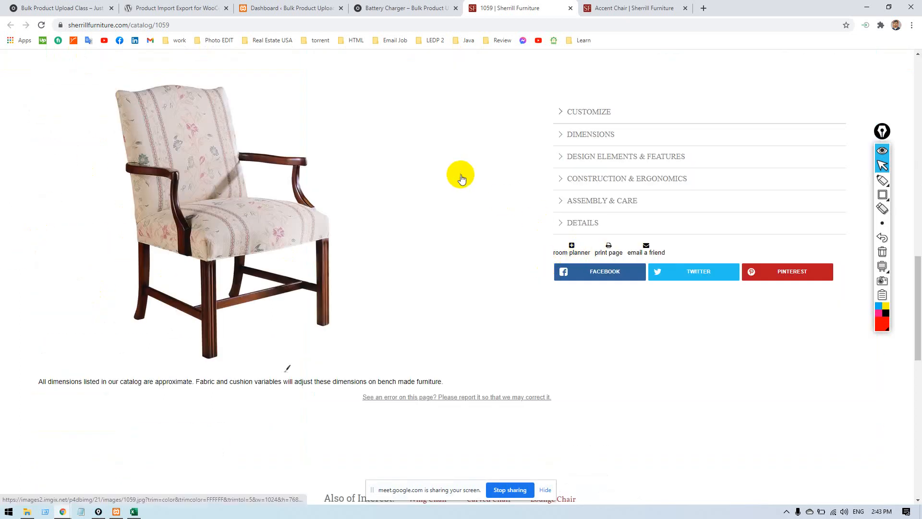
Look at the Body fabric options in the chair's Customize section and return to the collapsed product details.
{"action": "left_click", "coordinate": [629, 111]}
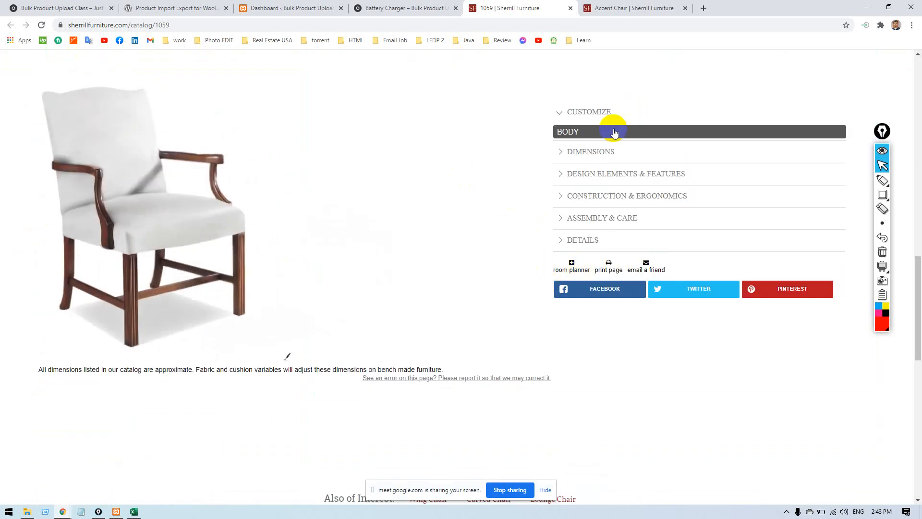
{"action": "left_click", "coordinate": [610, 151]}
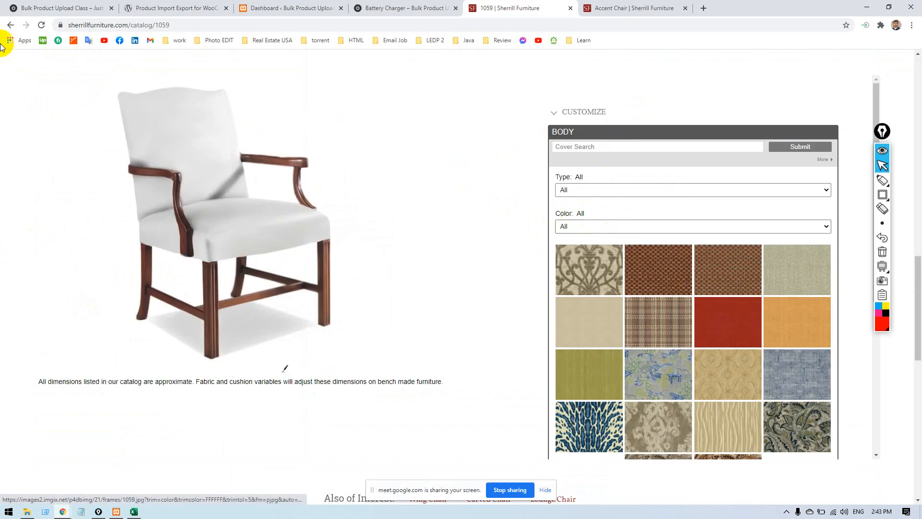
{"action": "left_click", "coordinate": [10, 25]}
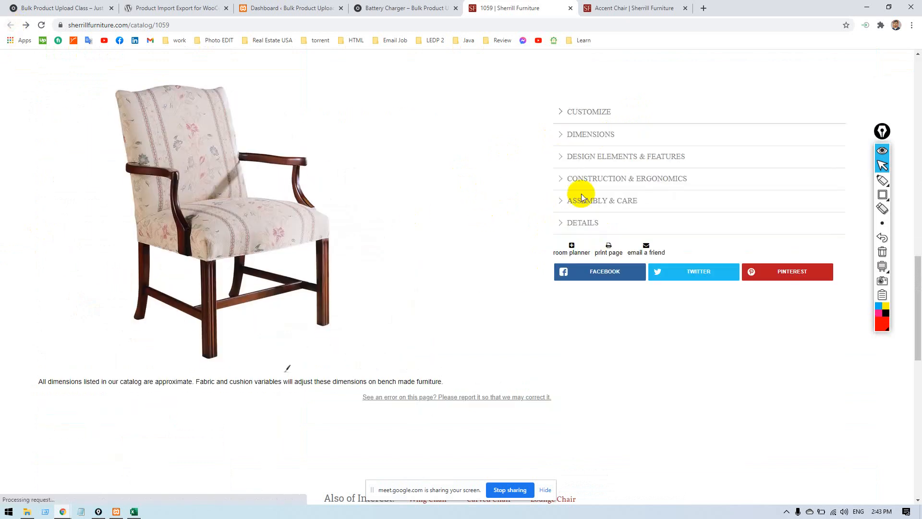
Expand the chair's Dimensions section and look at its width, depth, height, weight and seat measurements.
{"action": "left_click", "coordinate": [608, 134]}
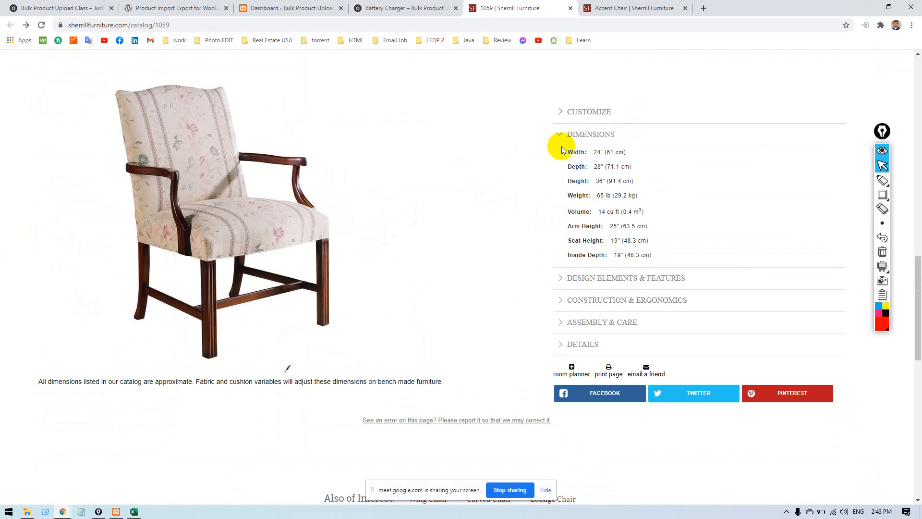
{"action": "left_click_drag", "start_coordinate": [568, 151], "coordinate": [650, 250]}
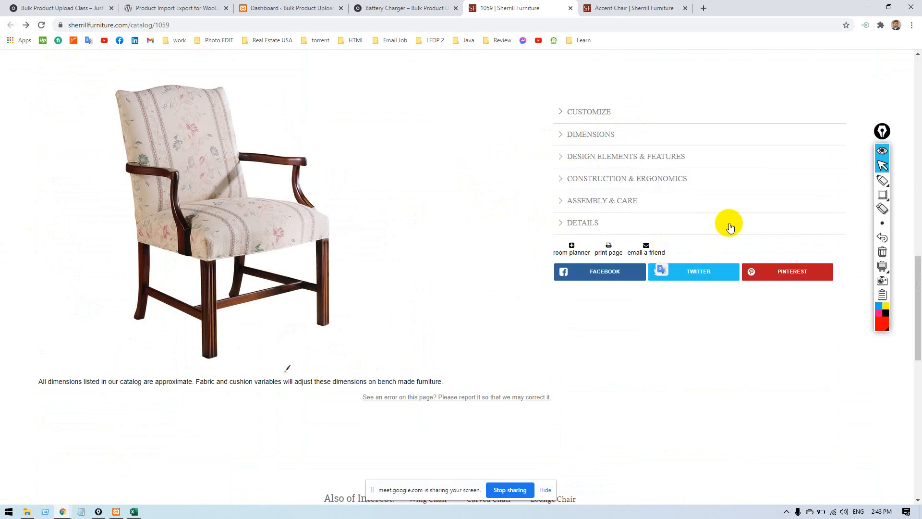
{"action": "left_click", "coordinate": [663, 137]}
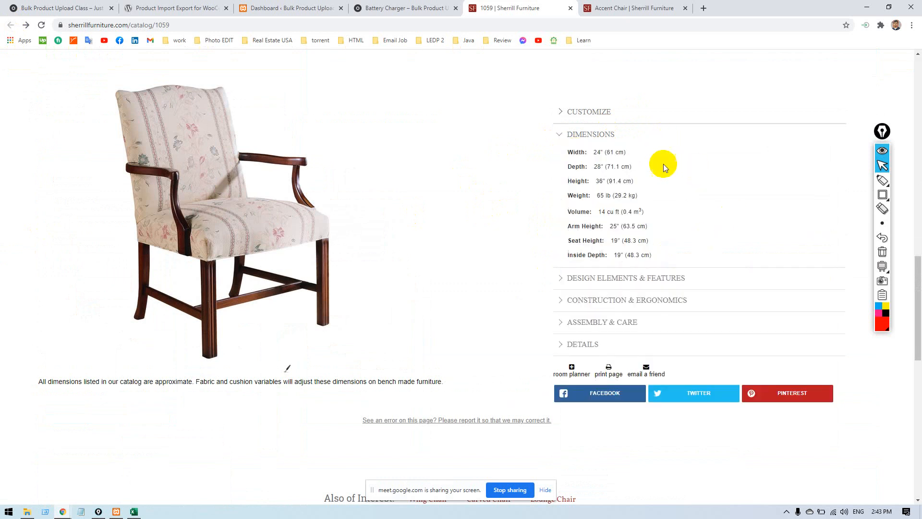
Expand the Design Elements & Features, Construction & Ergonomics, and Assembly & Care sections and read their contents.
{"action": "left_click", "coordinate": [588, 281]}
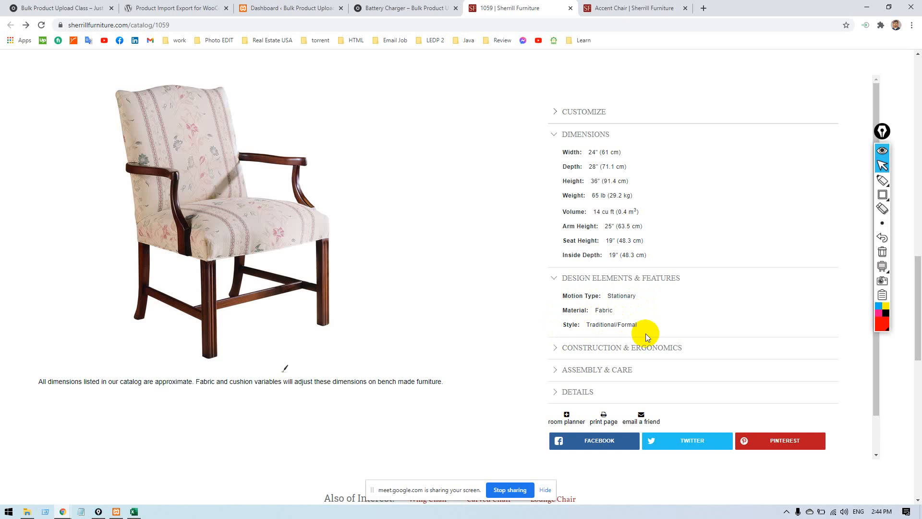
{"action": "left_click", "coordinate": [649, 346]}
{"action": "scroll", "coordinate": [672, 323], "scroll_direction": "down", "scroll_amount": 1}
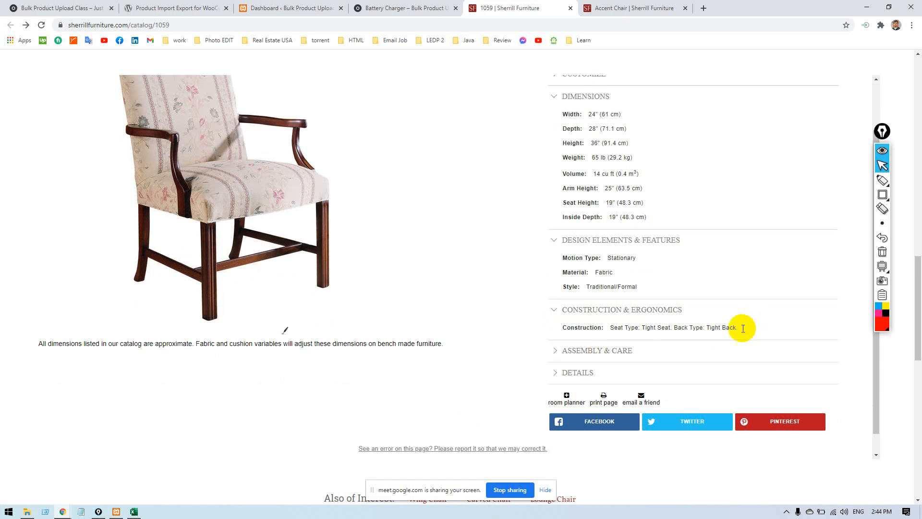
{"action": "triple_click", "coordinate": [611, 327]}
{"action": "left_click", "coordinate": [745, 323]}
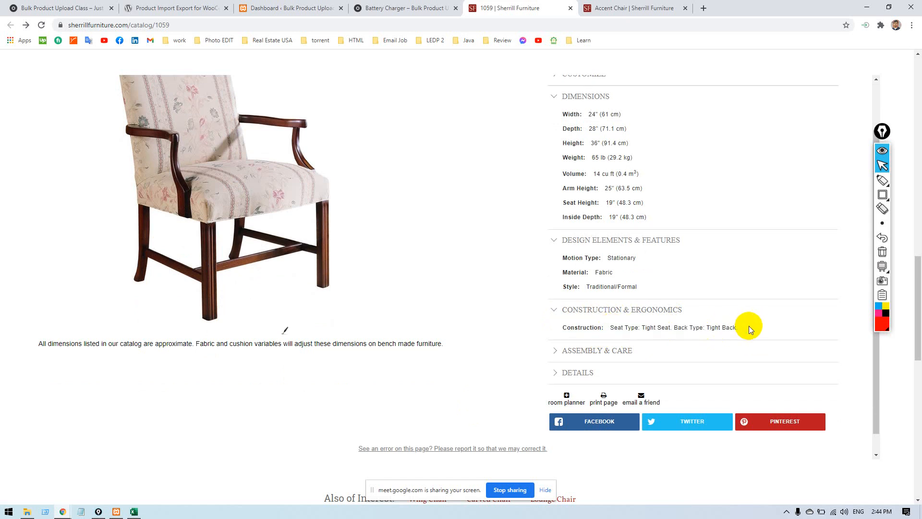
{"action": "left_click", "coordinate": [589, 354]}
{"action": "scroll", "coordinate": [567, 333], "scroll_direction": "up", "scroll_amount": 1}
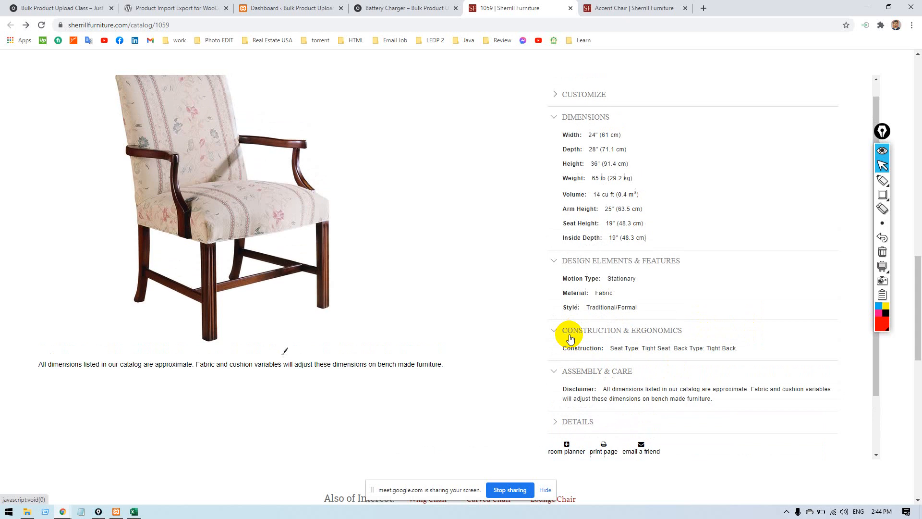
{"action": "scroll", "coordinate": [566, 326], "scroll_direction": "up", "scroll_amount": 1}
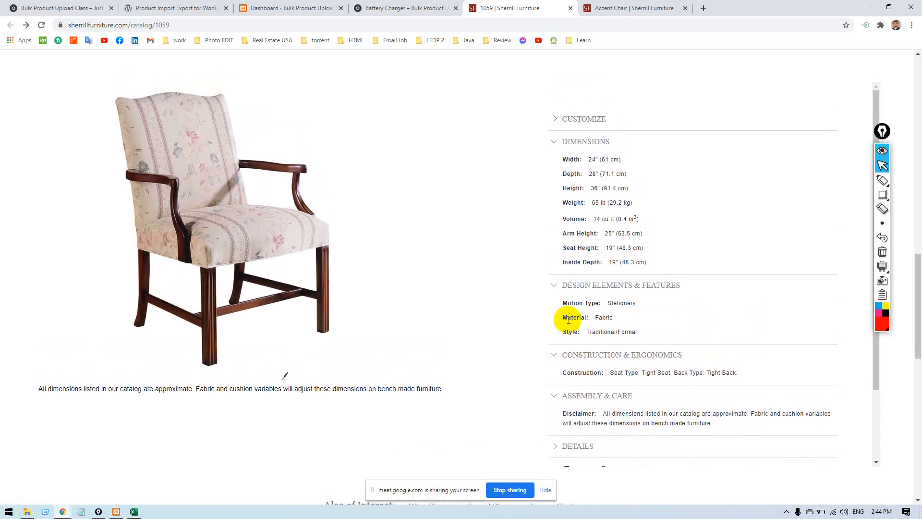
Collapse the Dimensions, Design Elements & Features, Construction & Ergonomics, and Assembly & Care sections.
{"action": "left_click", "coordinate": [612, 182]}
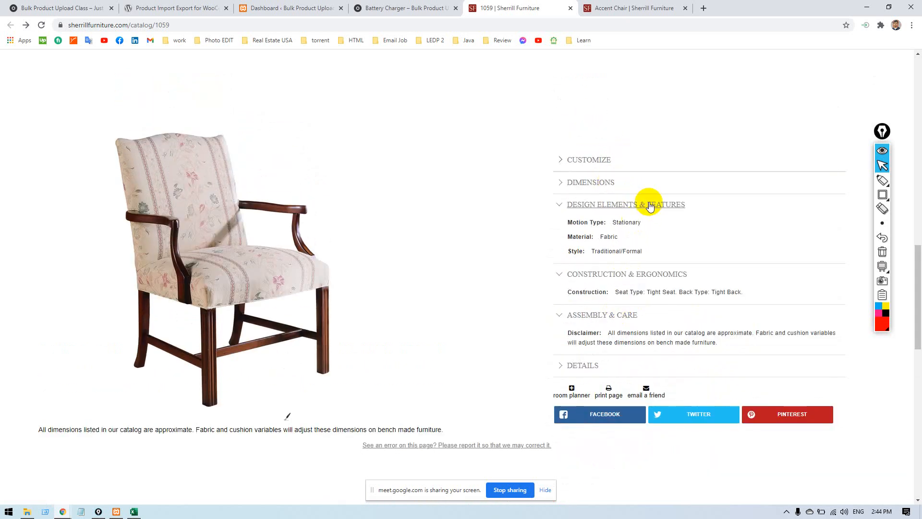
{"action": "left_click", "coordinate": [649, 205]}
{"action": "left_click", "coordinate": [703, 231]}
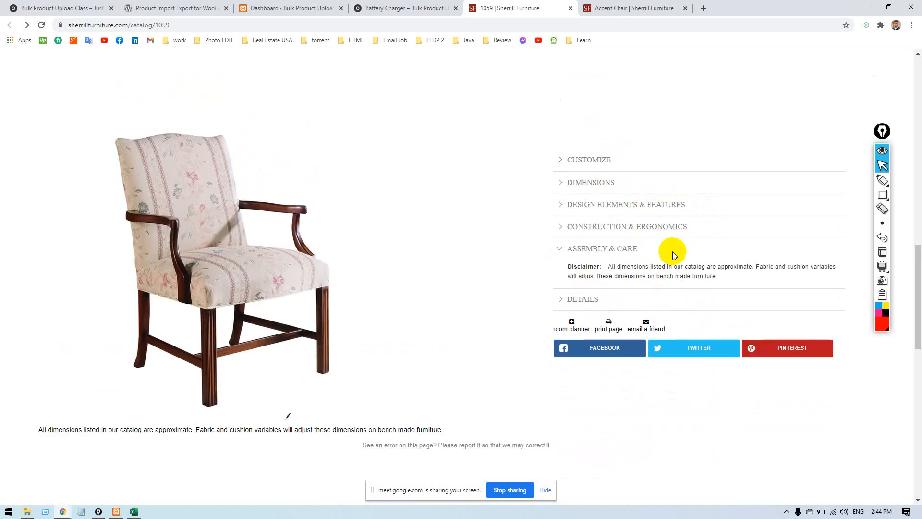
{"action": "left_click", "coordinate": [673, 249]}
Outline the list of product detail sections from Customize to Details with a red rectangle and clear the drawing.
{"action": "key", "text": "r"}
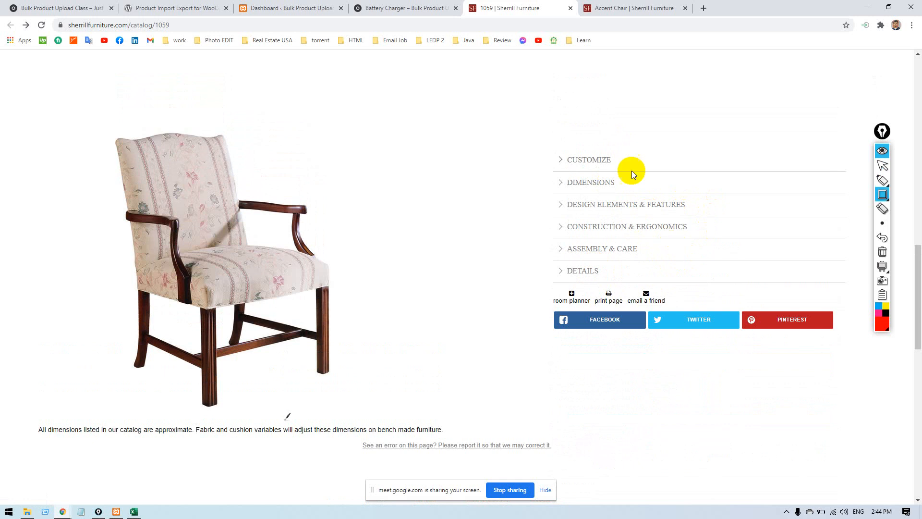
{"action": "left_click_drag", "start_coordinate": [532, 125], "coordinate": [750, 299]}
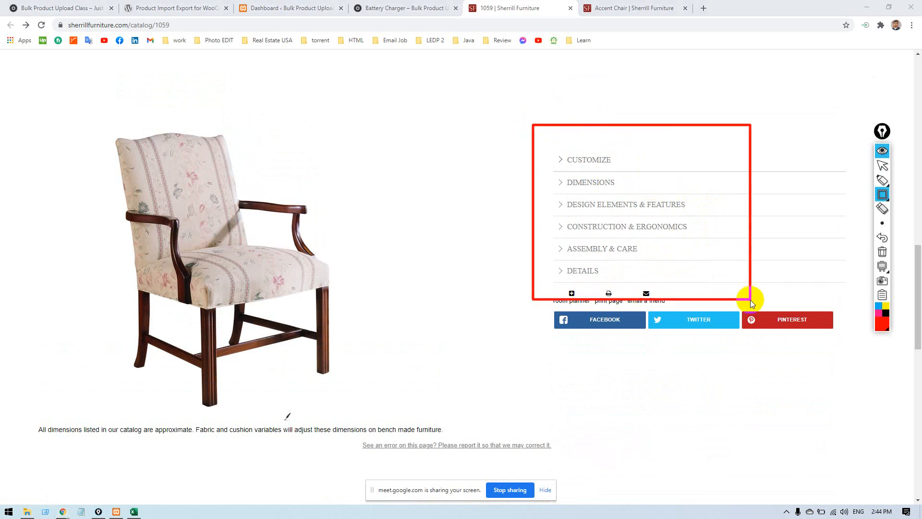
{"action": "key", "text": "Escape"}
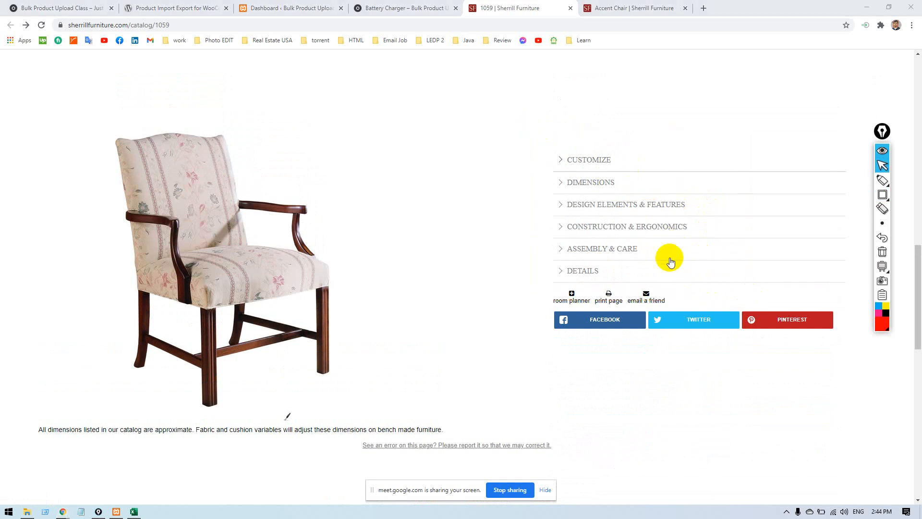
Expand the Details section and look over its brand, category, SKU and type fields and the rest of the page.
{"action": "left_click", "coordinate": [658, 271]}
{"action": "scroll", "coordinate": [498, 309], "scroll_direction": "up", "scroll_amount": 10}
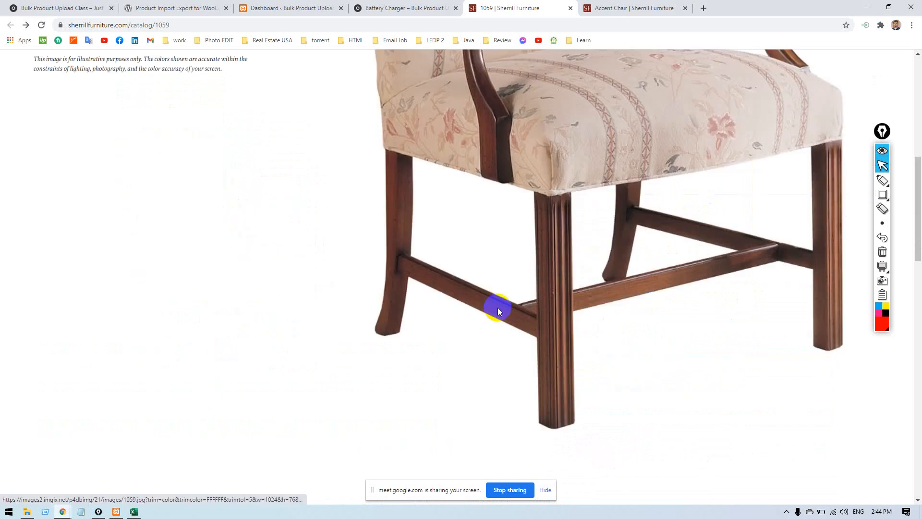
{"action": "scroll", "coordinate": [473, 254], "scroll_direction": "down", "scroll_amount": 15}
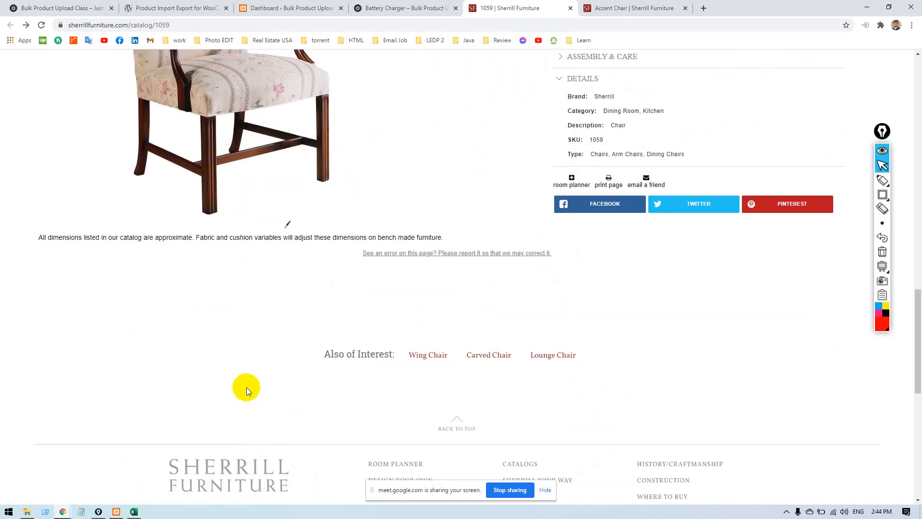
{"action": "scroll", "coordinate": [325, 255], "scroll_direction": "up", "scroll_amount": 7}
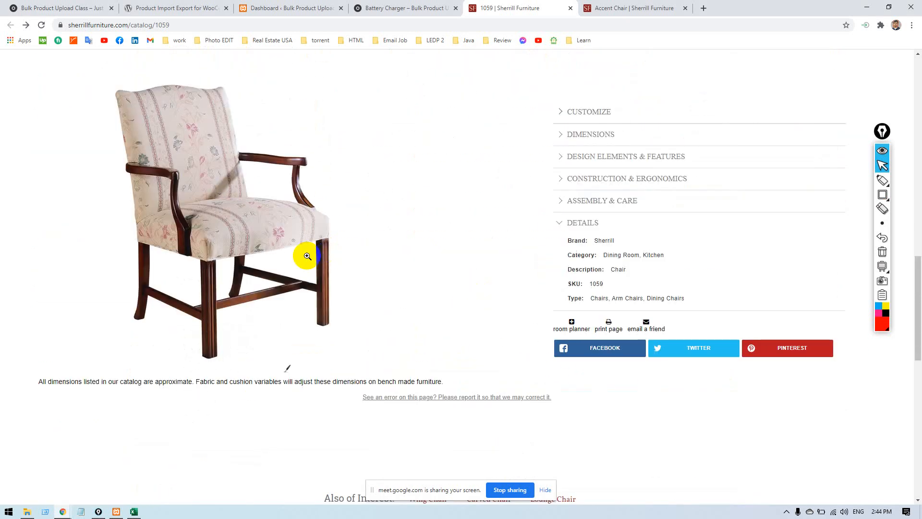
{"action": "scroll", "coordinate": [270, 336], "scroll_direction": "down", "scroll_amount": 5}
{"action": "scroll", "coordinate": [269, 336], "scroll_direction": "down", "scroll_amount": 6}
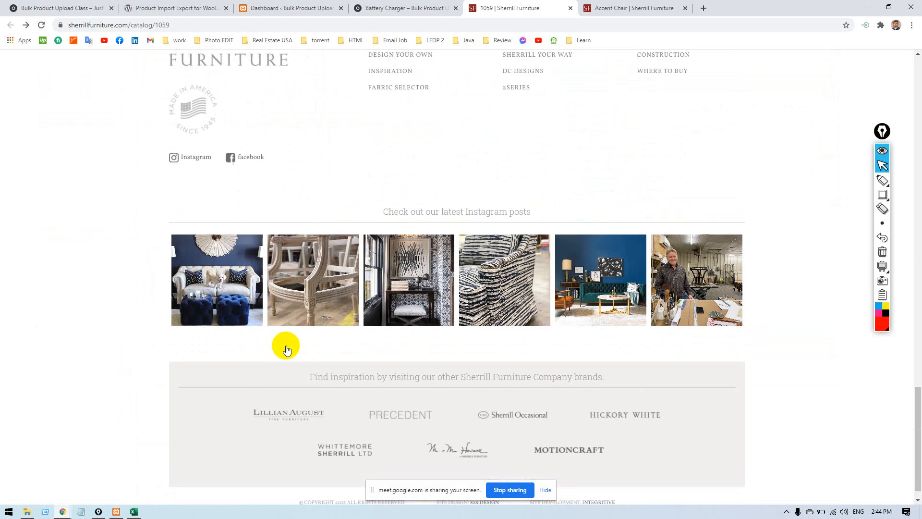
{"action": "scroll", "coordinate": [284, 346], "scroll_direction": "up", "scroll_amount": 12}
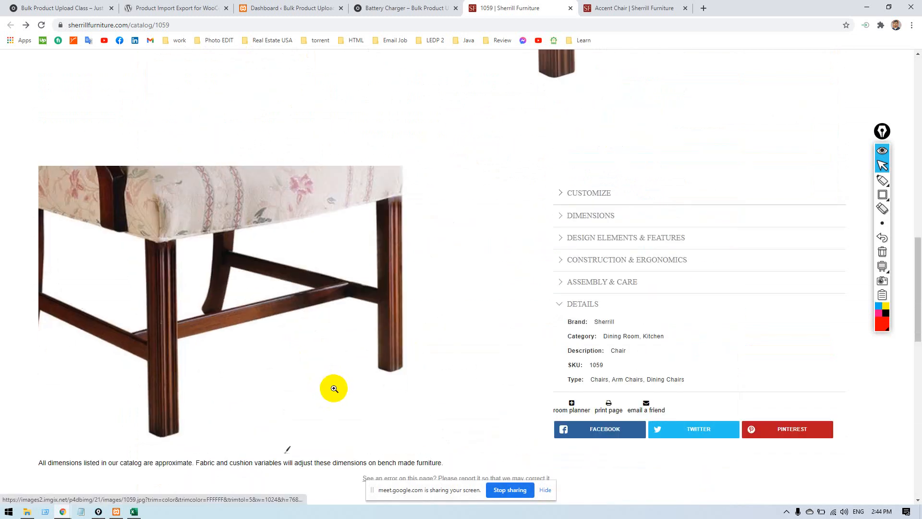
Check the 1059 title, the Accent Chair category and the descriptive text beside the main chair image.
{"action": "scroll", "coordinate": [531, 305], "scroll_direction": "up", "scroll_amount": 10}
{"action": "scroll", "coordinate": [284, 321], "scroll_direction": "up", "scroll_amount": 5}
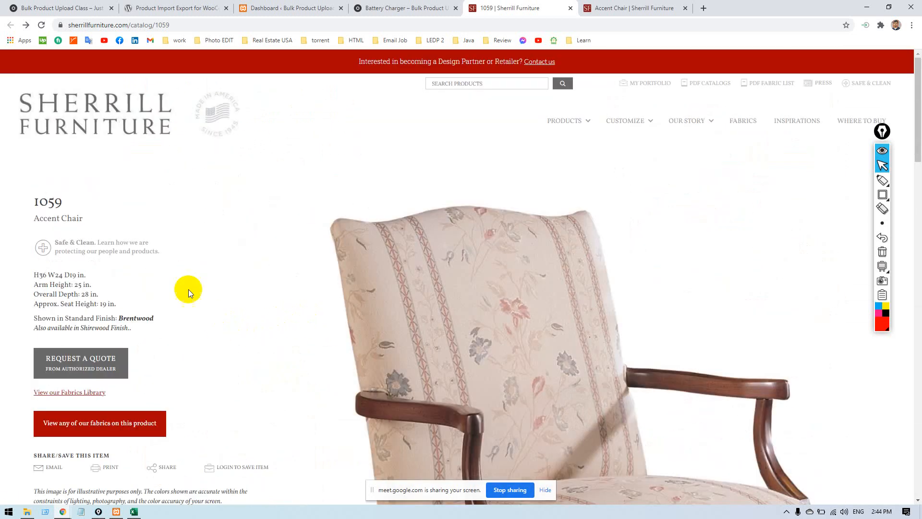
{"action": "left_click_drag", "start_coordinate": [30, 199], "coordinate": [36, 220]}
{"action": "left_click", "coordinate": [116, 205]}
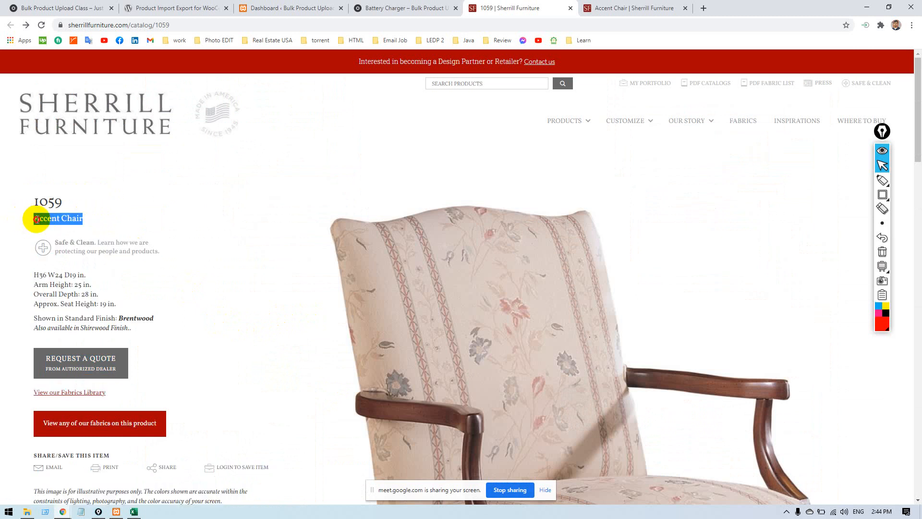
{"action": "left_click", "coordinate": [15, 245]}
{"action": "scroll", "coordinate": [277, 302], "scroll_direction": "down", "scroll_amount": 3}
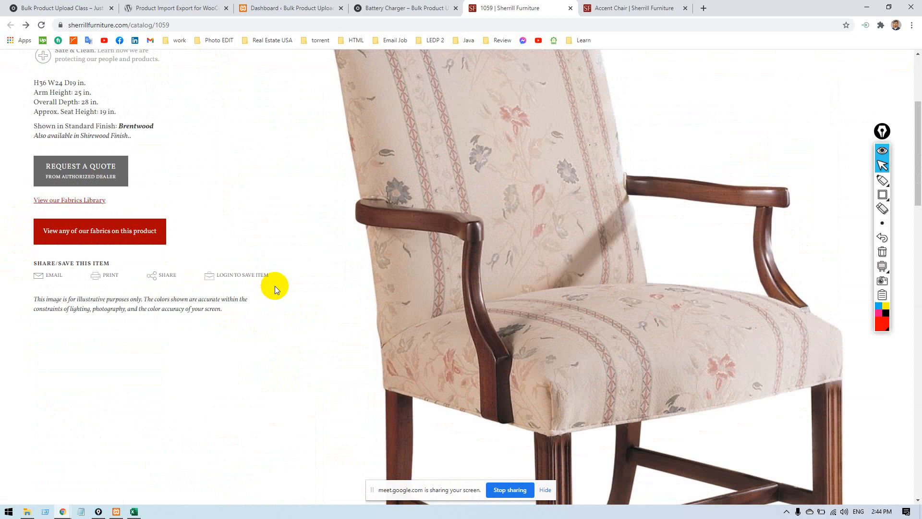
{"action": "scroll", "coordinate": [428, 166], "scroll_direction": "up", "scroll_amount": 5}
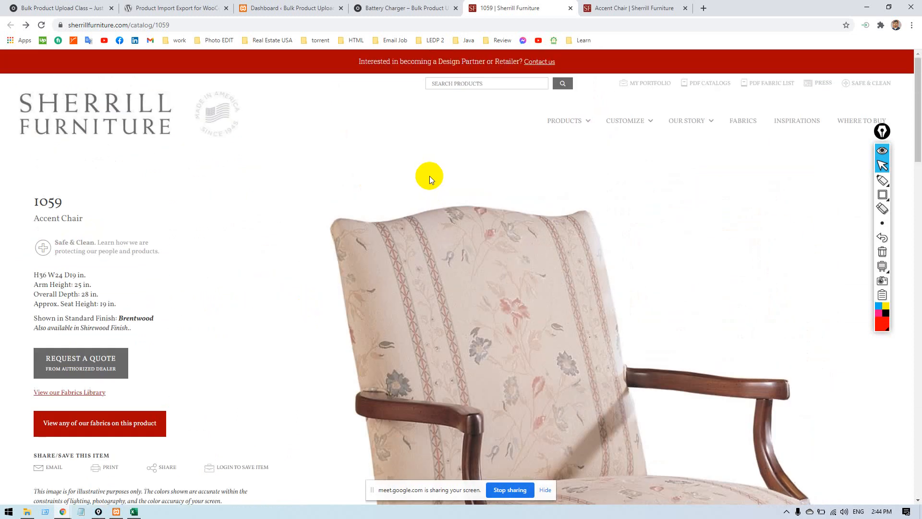
Switch to the sherrillfurniture.xlsx workbook in Excel and look over the product rows and image links on Sheet1.
{"action": "scroll", "coordinate": [426, 174], "scroll_direction": "down", "scroll_amount": 10}
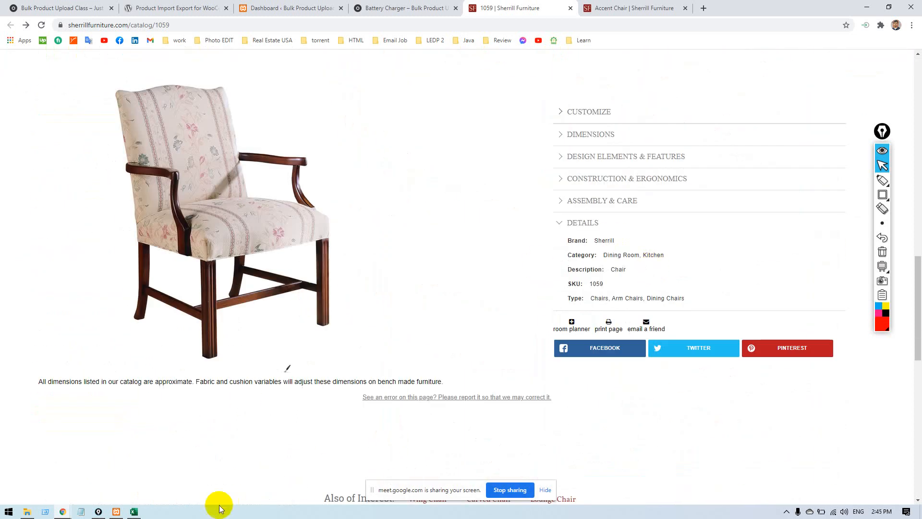
{"action": "left_click", "coordinate": [134, 511]}
{"action": "scroll", "coordinate": [479, 205], "scroll_direction": "up", "scroll_amount": 1}
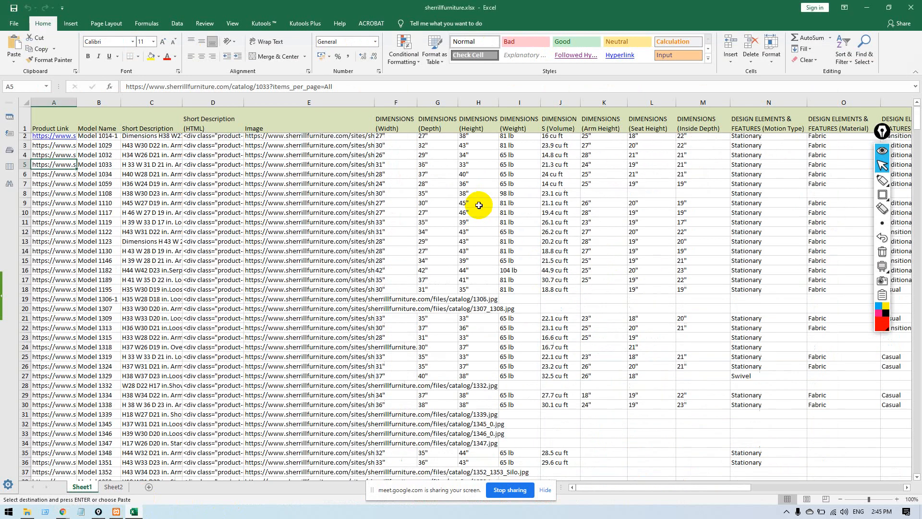
{"action": "left_click", "coordinate": [473, 147]}
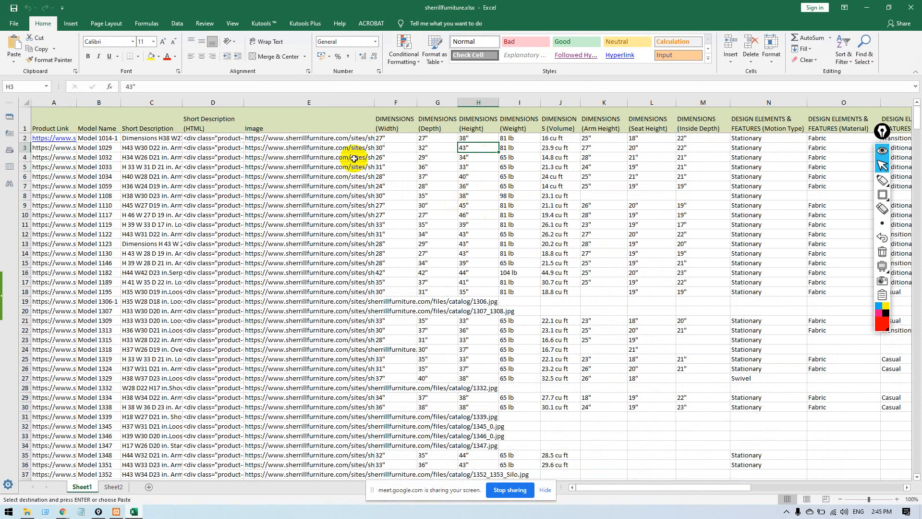
{"action": "left_click_drag", "start_coordinate": [193, 138], "coordinate": [437, 148]}
{"action": "left_click", "coordinate": [596, 198]}
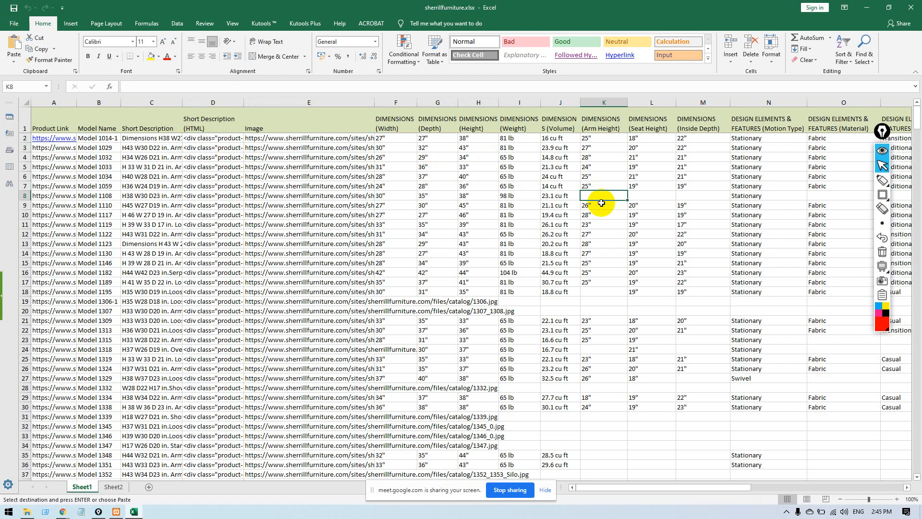
Move the annotation toolbar aside and check the header cells from Product Link to Image and the first image link.
{"action": "left_click_drag", "start_coordinate": [882, 131], "coordinate": [912, 232]}
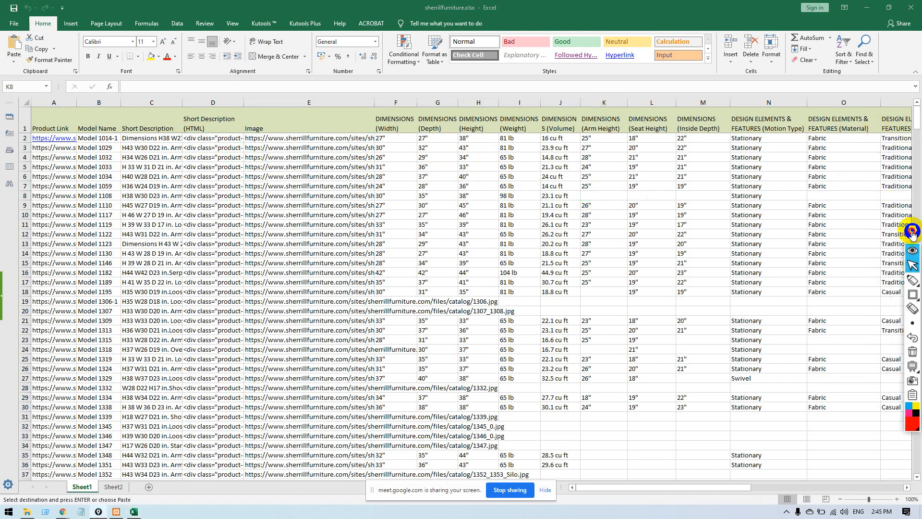
{"action": "left_click", "coordinate": [48, 119]}
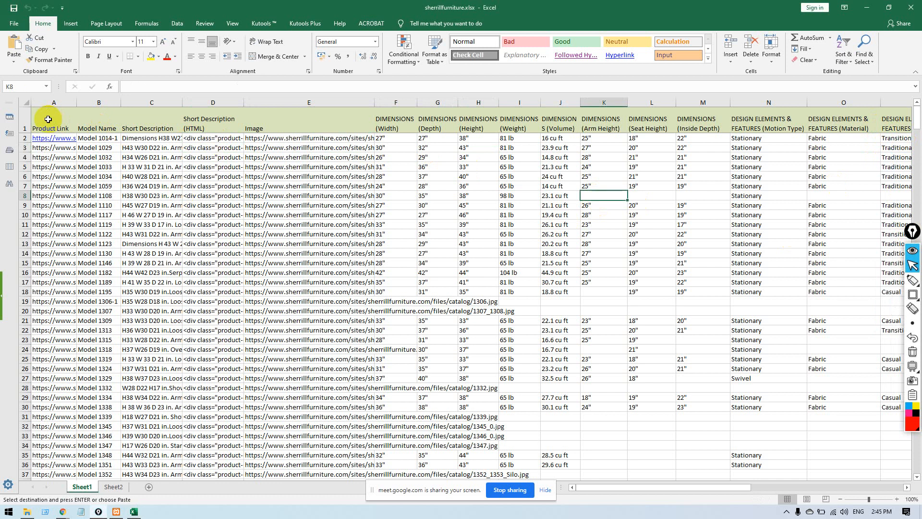
{"action": "left_click", "coordinate": [48, 119]}
{"action": "left_click", "coordinate": [99, 115]}
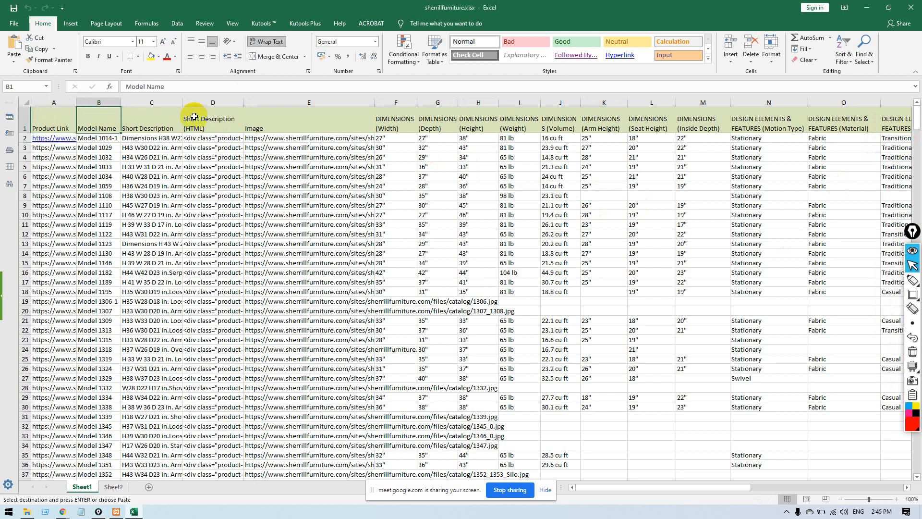
{"action": "left_click", "coordinate": [135, 116]}
{"action": "left_click", "coordinate": [192, 120]}
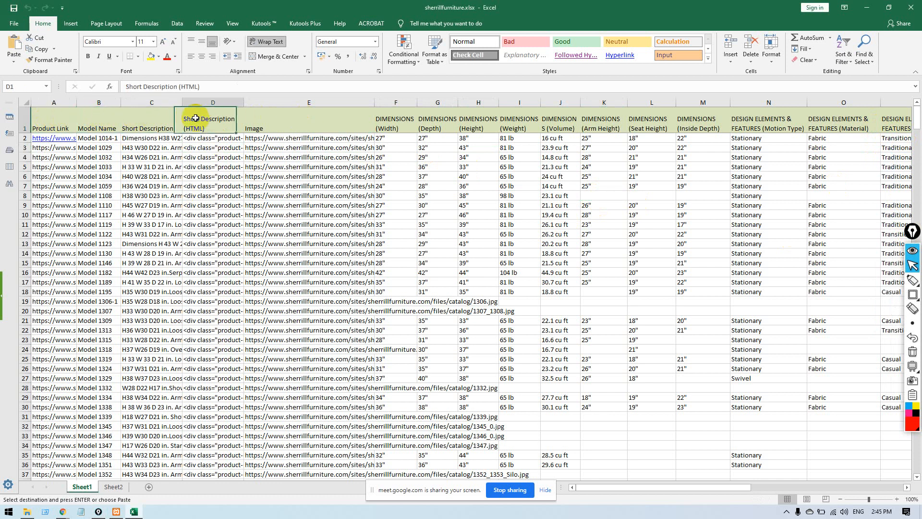
{"action": "left_click", "coordinate": [264, 114]}
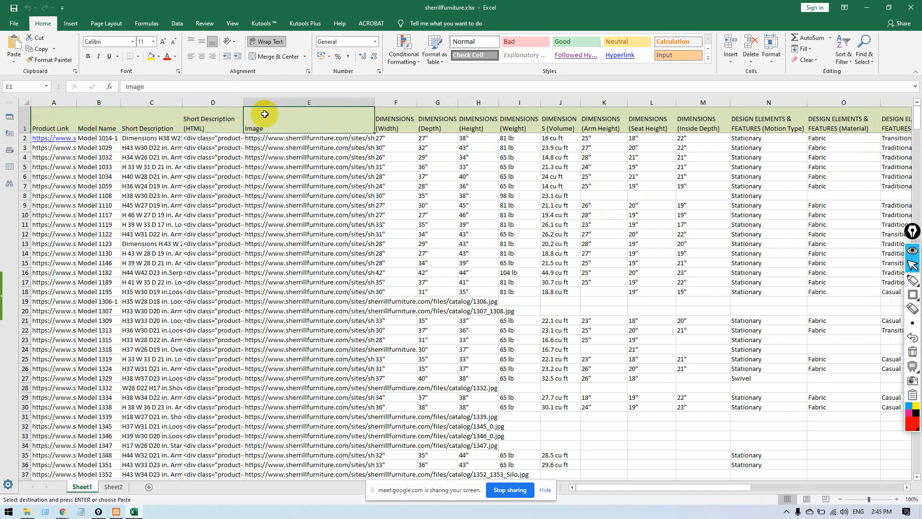
{"action": "left_click", "coordinate": [294, 138]}
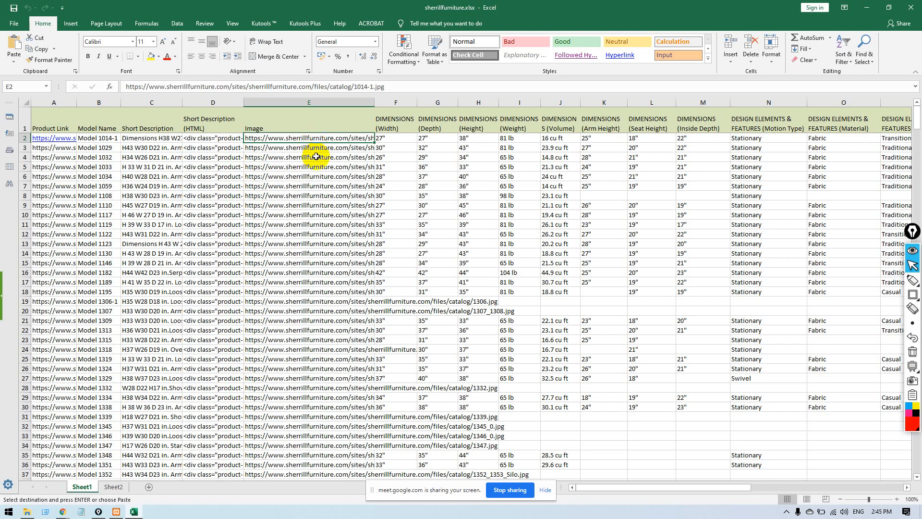
Check the dimension columns from Width through Inside Depth and the DESIGN ELEMENTS & FEATURES (Motion Type) column on Sheet1.
{"action": "left_click", "coordinate": [382, 139]}
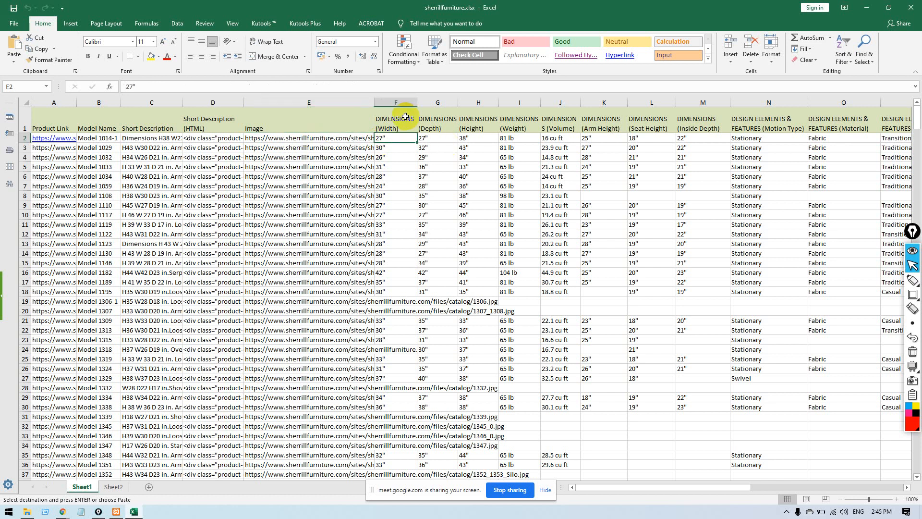
{"action": "left_click", "coordinate": [392, 102]}
{"action": "left_click", "coordinate": [432, 102]}
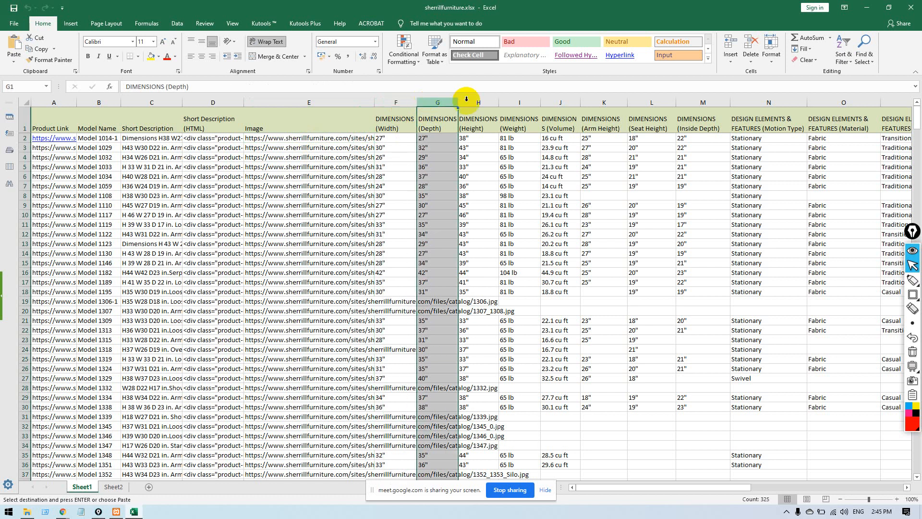
{"action": "left_click", "coordinate": [469, 100]}
{"action": "left_click", "coordinate": [511, 100]}
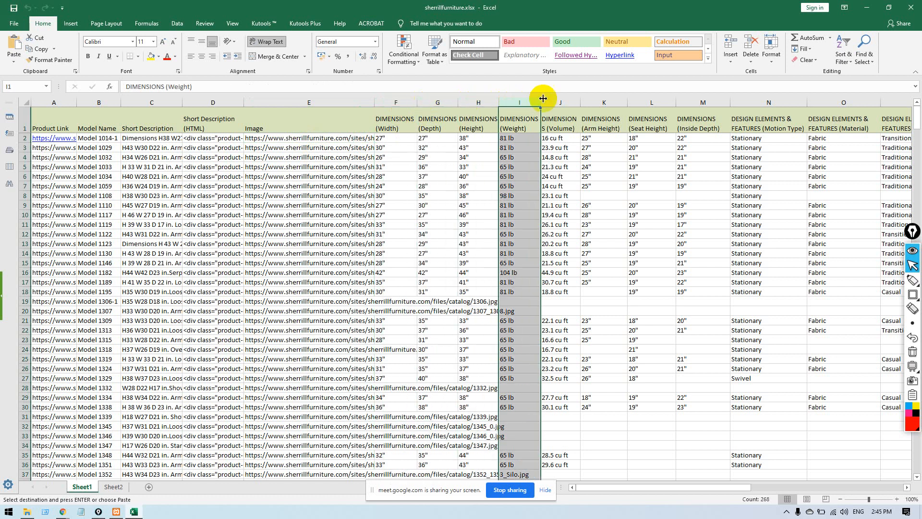
{"action": "left_click", "coordinate": [569, 96]}
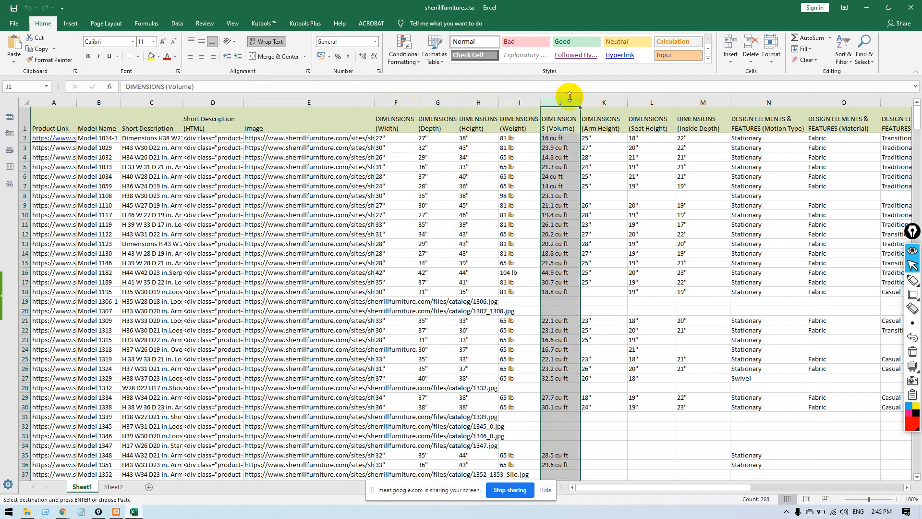
{"action": "left_click", "coordinate": [610, 99]}
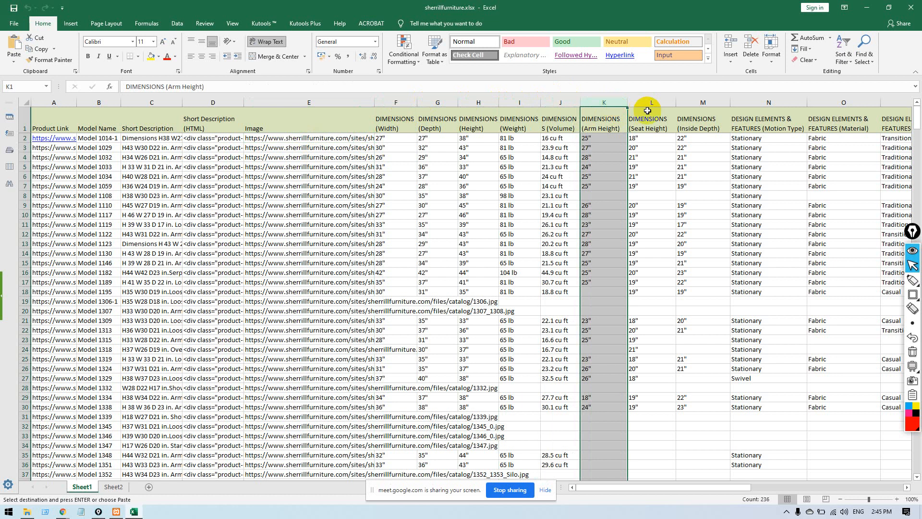
{"action": "left_click", "coordinate": [647, 98]}
{"action": "left_click", "coordinate": [703, 99]}
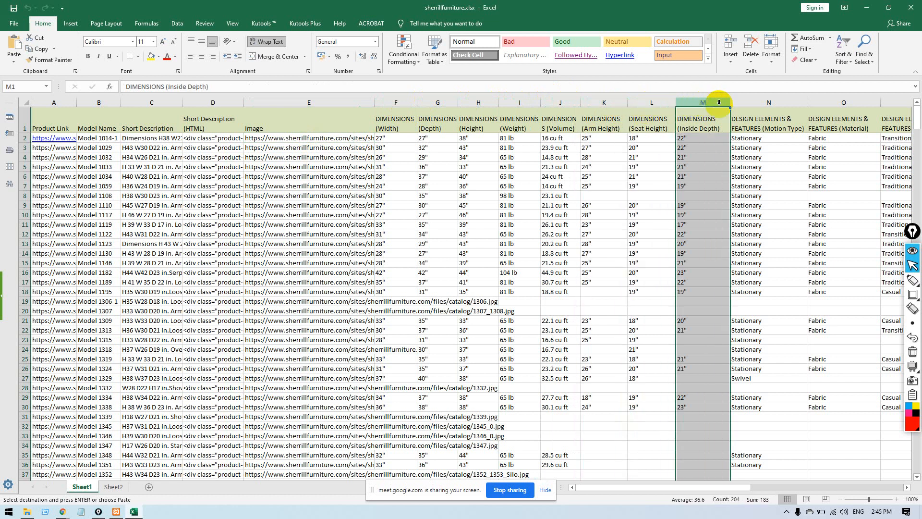
{"action": "left_click", "coordinate": [758, 103]}
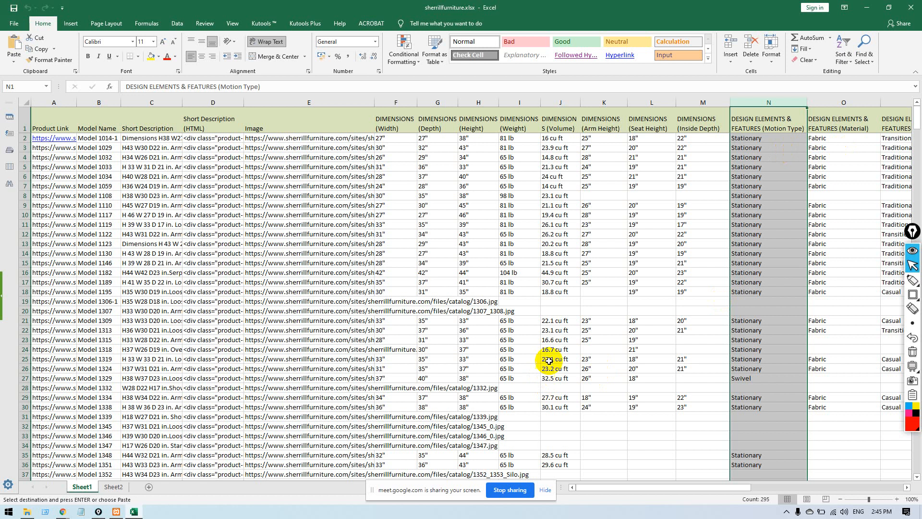
Switch to Chrome for a glance at the 1059 product page's sections and return to the sherrillfurniture.xlsx workbook in Excel.
{"action": "key", "text": "alt+Tab"}
{"action": "key", "text": "alt+Tab"}
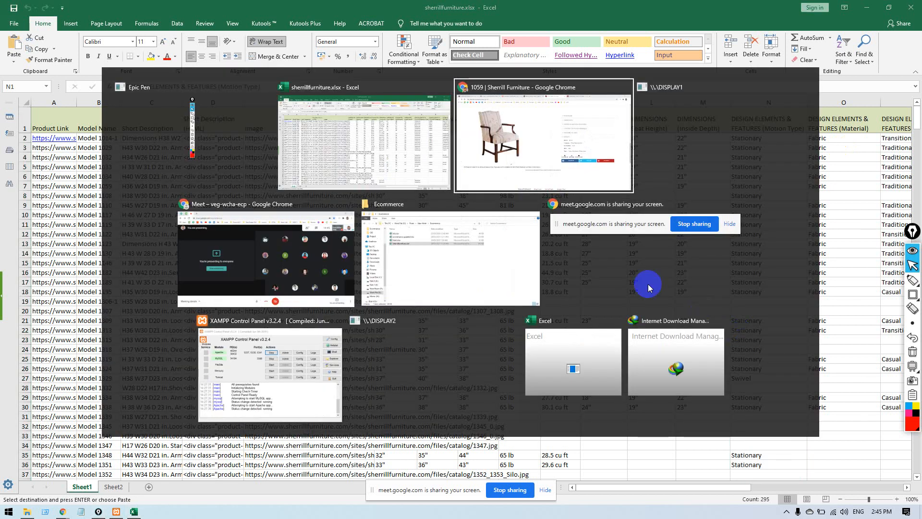
{"action": "left_click", "coordinate": [504, 183]}
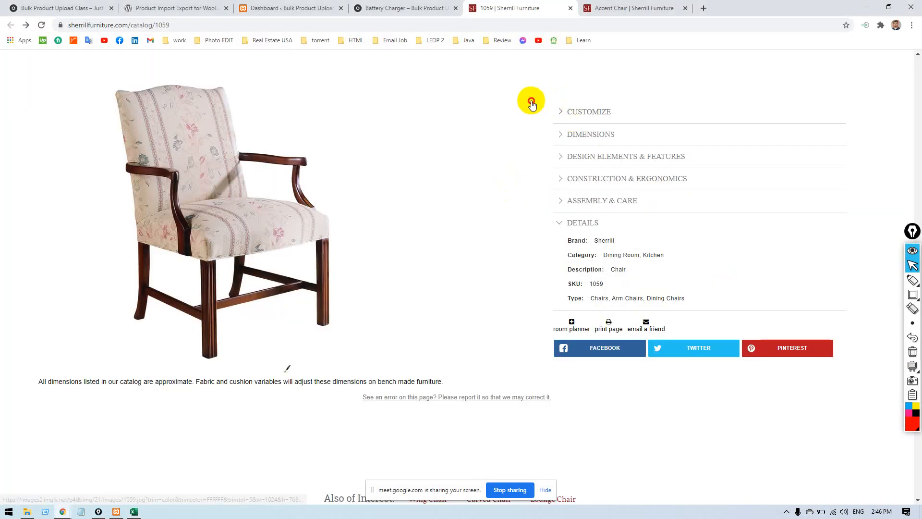
{"action": "key", "text": "alt+Tab"}
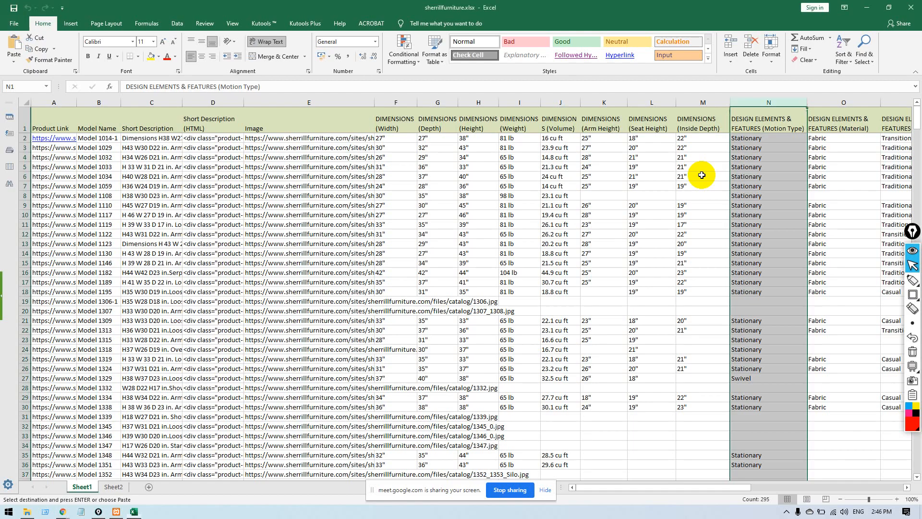
Look through the remaining headers from DESIGN ELEMENTS & FEATURES (Material) to DETAILS (Type) and check the DETAILS (Type) column.
{"action": "key", "text": "Right"}
{"action": "key", "text": "Right"}
{"action": "key", "text": "Right"}
{"action": "key", "text": "Right"}
{"action": "key", "text": "Right"}
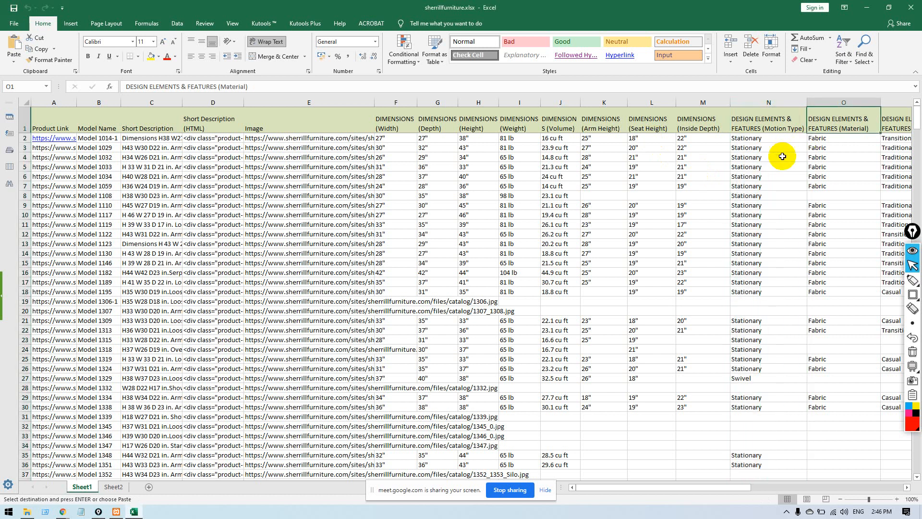
{"action": "key", "text": "Right"}
{"action": "key", "text": "Right"}
{"action": "key", "text": "Right"}
{"action": "key", "text": "Right"}
{"action": "key", "text": "Right"}
{"action": "key", "text": "Right"}
{"action": "key", "text": "Right"}
{"action": "key", "text": "Right"}
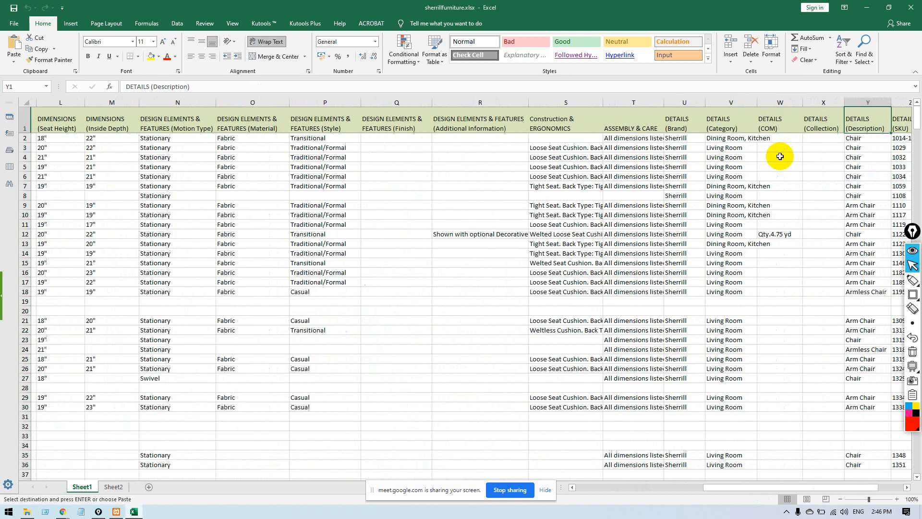
{"action": "key", "text": "Right"}
{"action": "key", "text": "Right"}
{"action": "key", "text": "Right"}
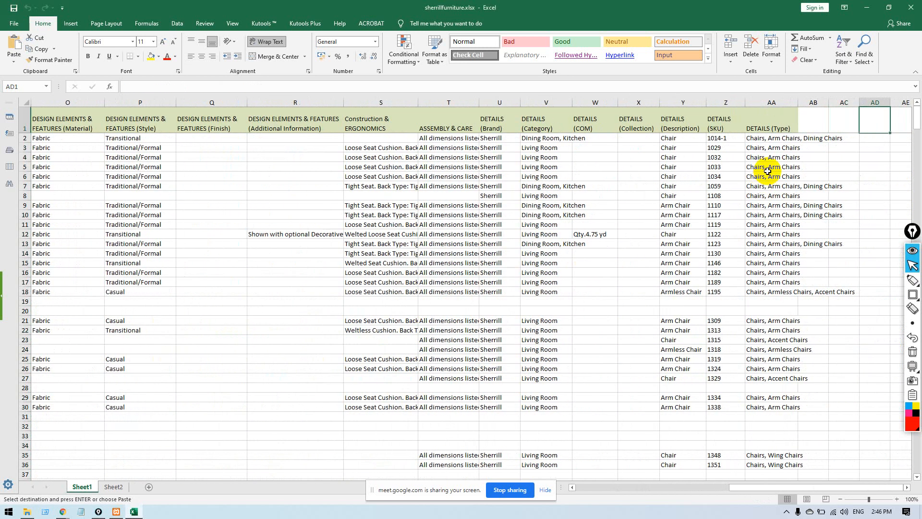
{"action": "left_click", "coordinate": [772, 101]}
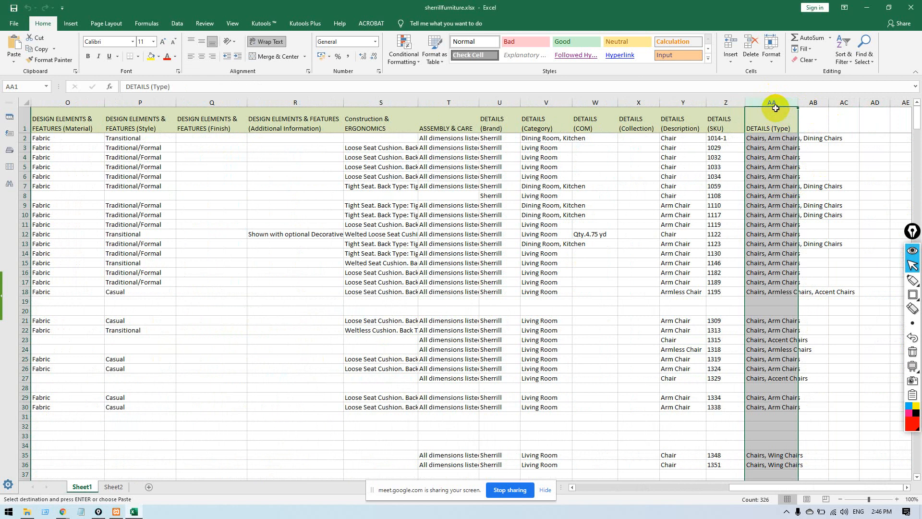
{"action": "left_click", "coordinate": [774, 111]}
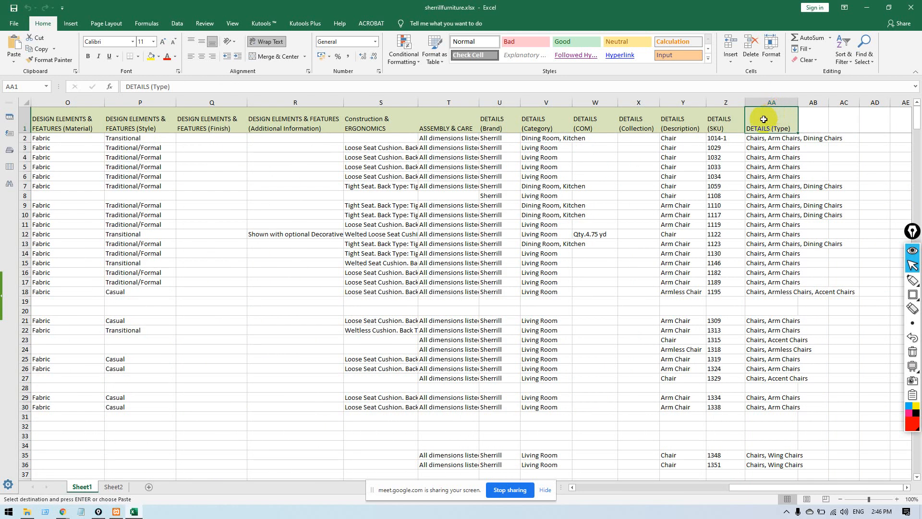
Go back through the header row from DETAILS (Type) to Product Link, reviewing the columns along the way.
{"action": "key", "text": "Left"}
{"action": "key", "text": "Left"}
{"action": "key", "text": "Left"}
{"action": "key", "text": "Left"}
{"action": "key", "text": "Left"}
{"action": "key", "text": "Left"}
{"action": "key", "text": "Left"}
{"action": "key", "text": "Left"}
{"action": "key", "text": "Left"}
{"action": "key", "text": "Left"}
{"action": "key", "text": "Left"}
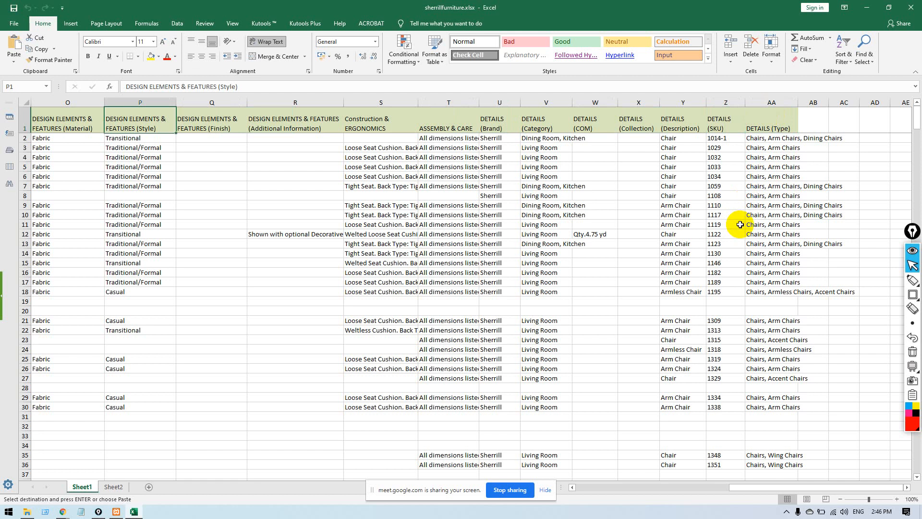
{"action": "key", "text": "Left"}
{"action": "key", "text": "Left"}
{"action": "key", "text": "Left"}
{"action": "key", "text": "Left"}
{"action": "key", "text": "Left"}
{"action": "key", "text": "Left"}
{"action": "key", "text": "Left"}
{"action": "key", "text": "Left"}
{"action": "key", "text": "Left"}
{"action": "key", "text": "Left"}
{"action": "key", "text": "Left"}
{"action": "key", "text": "Left"}
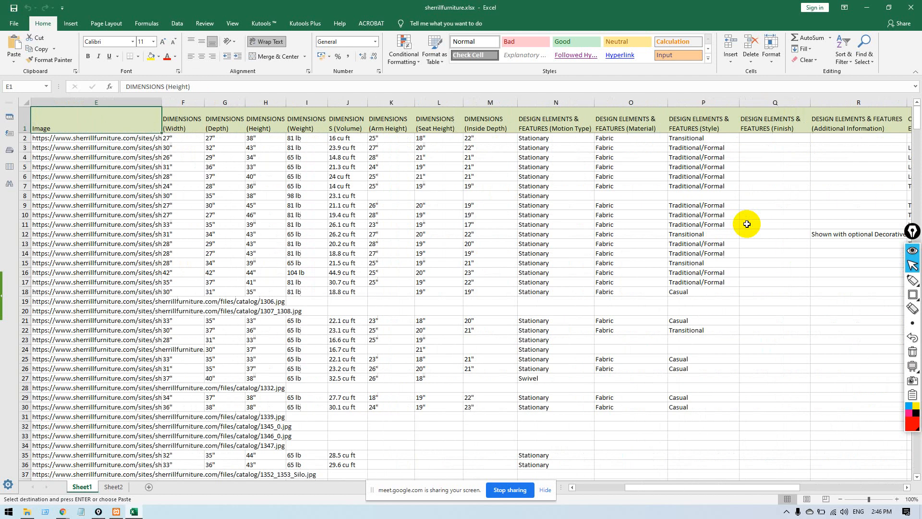
{"action": "key", "text": "Left"}
{"action": "key", "text": "Left"}
{"action": "key", "text": "Left"}
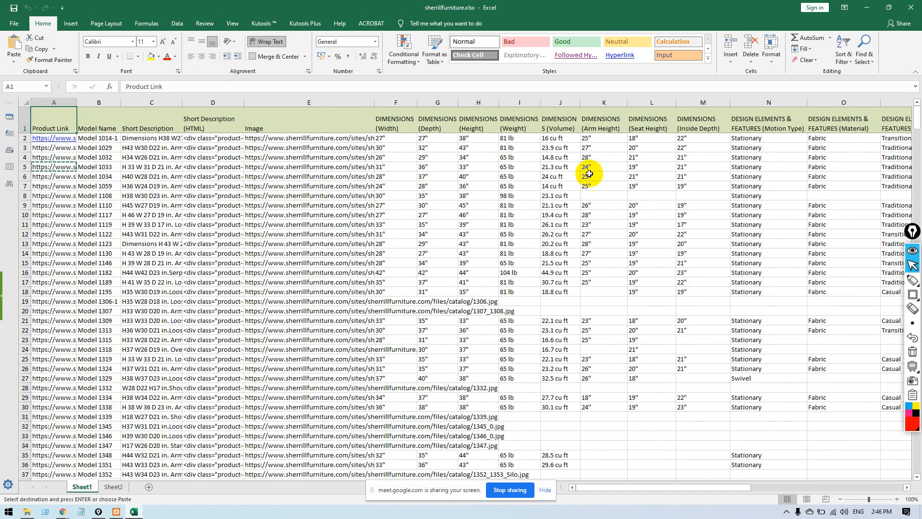
Select the columns from DIMENSIONS (Width) through DETAILS (Description) and compare them with the 1059 product page's sections in Chrome.
{"action": "left_click_drag", "start_coordinate": [393, 104], "coordinate": [748, 106]}
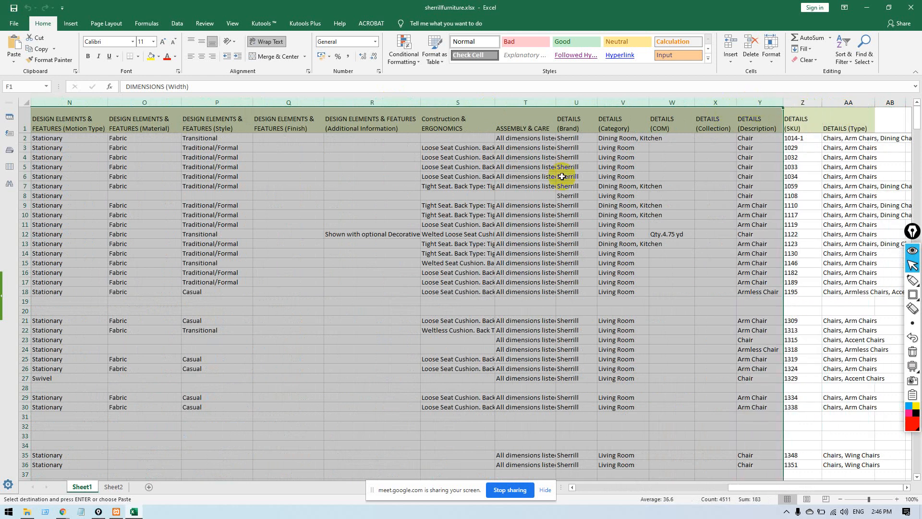
{"action": "key", "text": "alt+Tab"}
{"action": "left_click", "coordinate": [543, 141]}
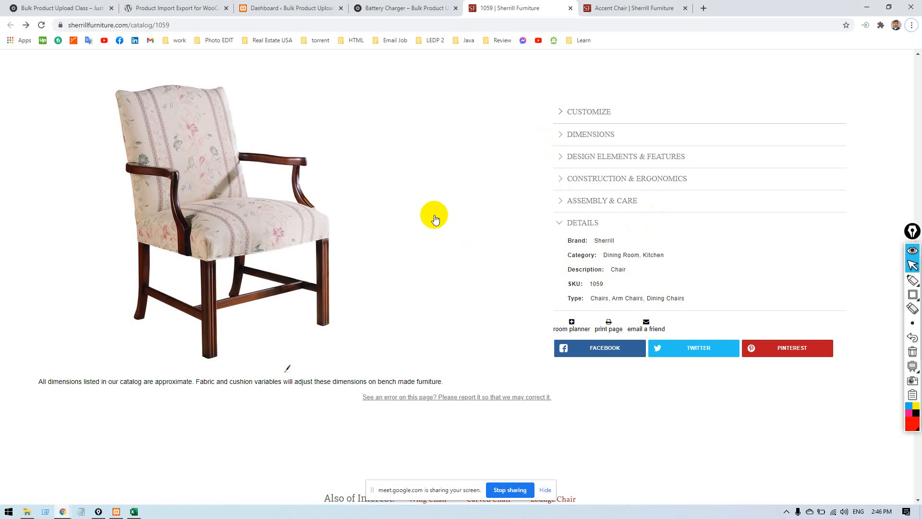
{"action": "scroll", "coordinate": [563, 148], "scroll_direction": "up", "scroll_amount": 2}
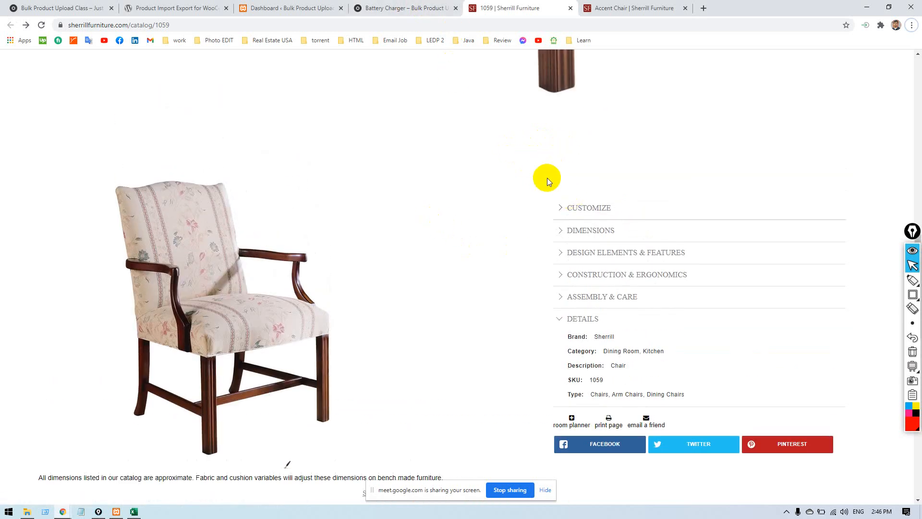
{"action": "scroll", "coordinate": [528, 291], "scroll_direction": "down", "scroll_amount": 4}
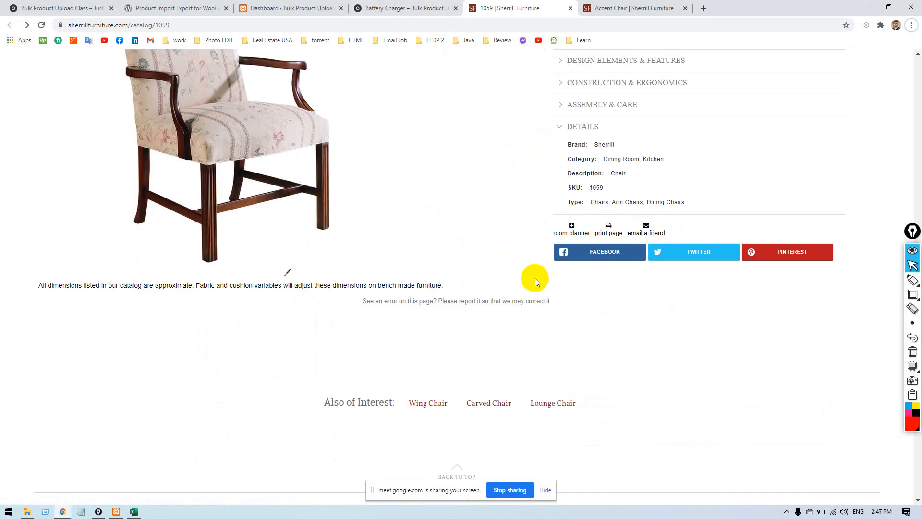
{"action": "scroll", "coordinate": [511, 276], "scroll_direction": "up", "scroll_amount": 5}
{"action": "mouse_move", "coordinate": [394, 326]}
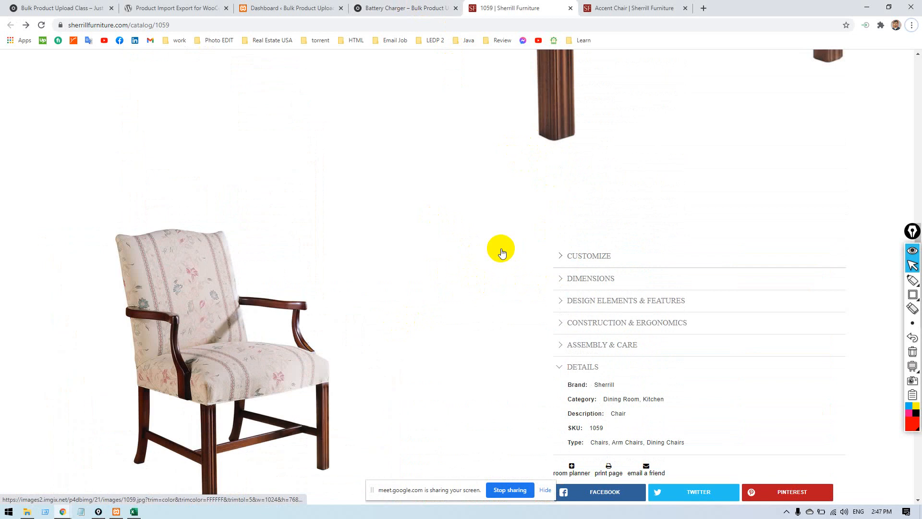
{"action": "scroll", "coordinate": [510, 245], "scroll_direction": "down", "scroll_amount": 2}
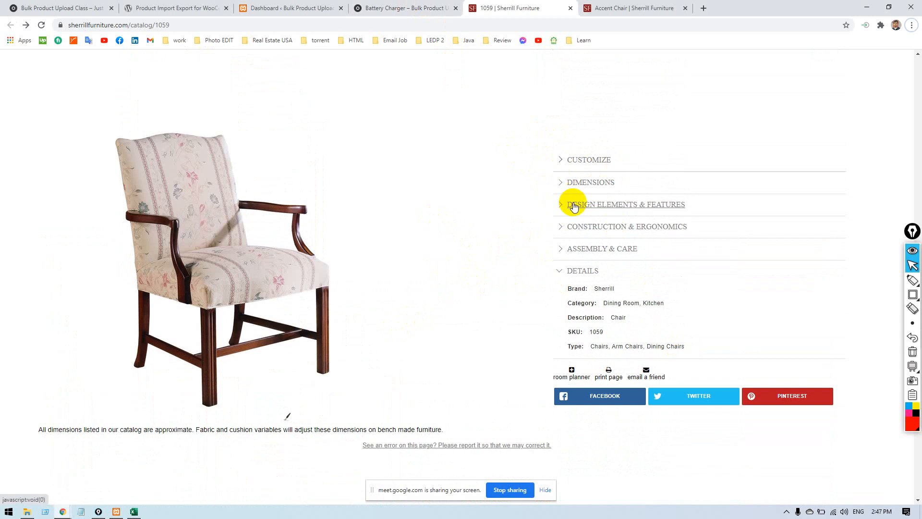
Go to the local store's Battery Charger product page and highlight its full description text.
{"action": "left_click", "coordinate": [391, 9]}
{"action": "scroll", "coordinate": [399, 208], "scroll_direction": "down", "scroll_amount": 6}
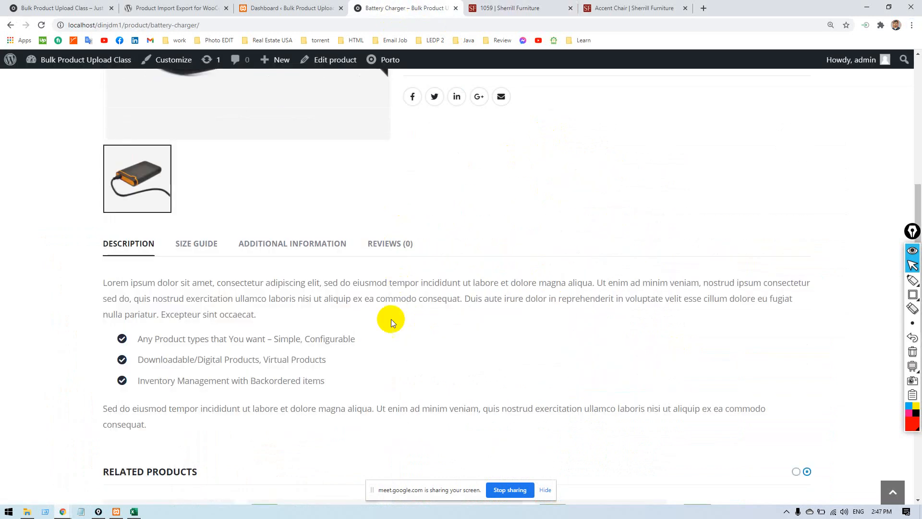
{"action": "left_click_drag", "start_coordinate": [99, 270], "coordinate": [275, 428]}
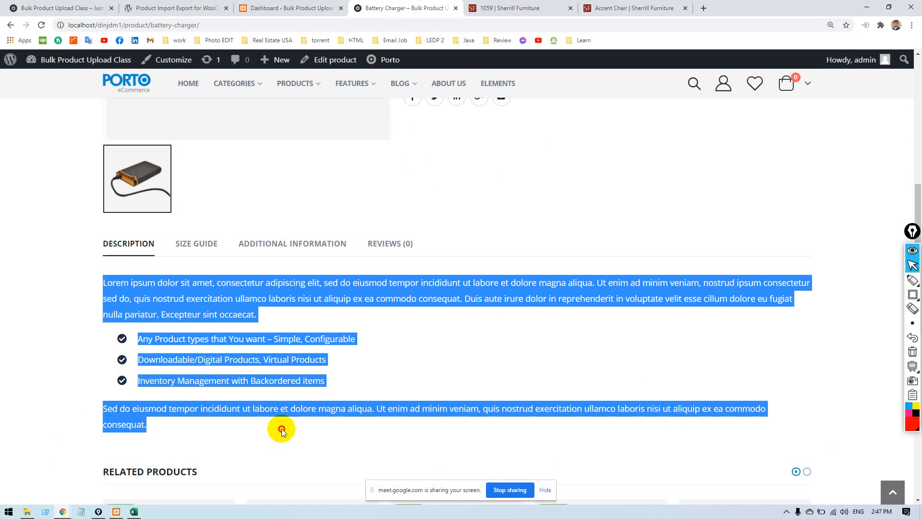
{"action": "left_click", "coordinate": [281, 428]}
Check the selected columns in the Excel workbook and return to the 1059 product page in Chrome.
{"action": "key", "text": "alt+Tab"}
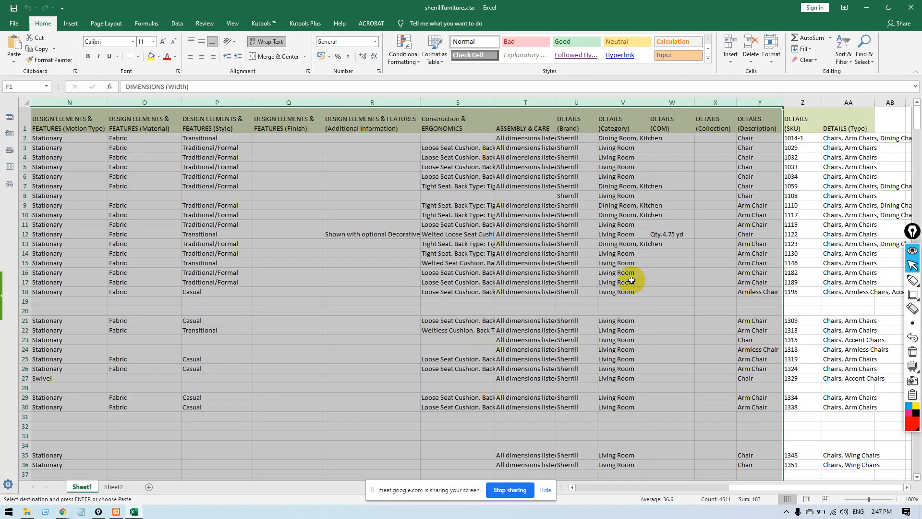
{"action": "key", "text": "alt+Tab"}
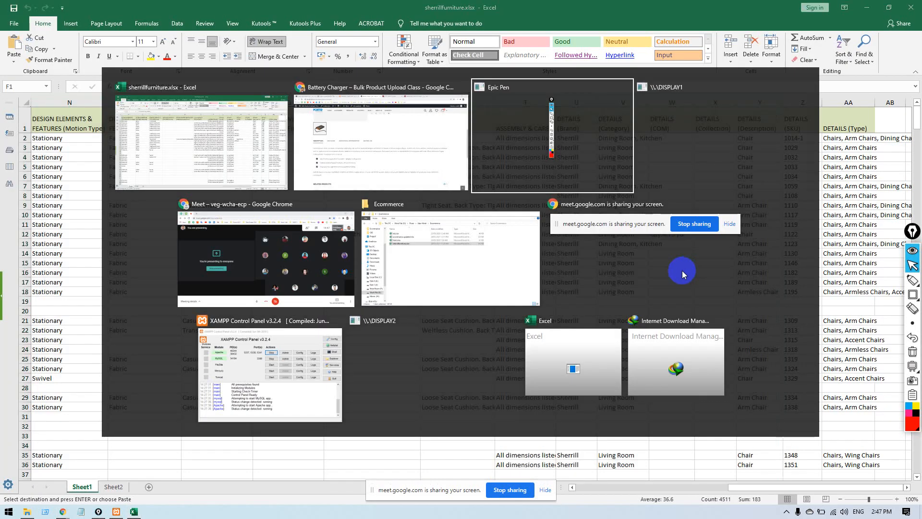
{"action": "left_click", "coordinate": [358, 189]}
{"action": "left_click", "coordinate": [525, 7]}
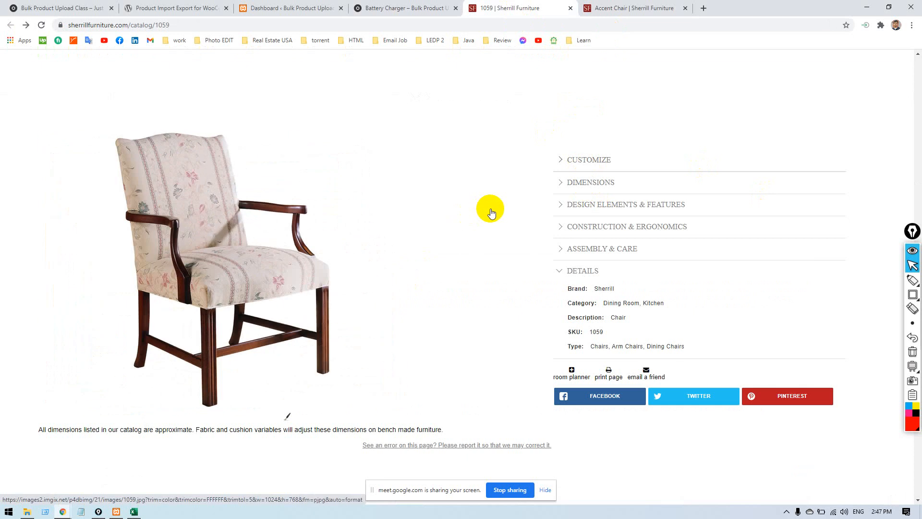
Review the Battery Charger description text again and compare it with the sections on the 1059 page.
{"action": "left_click", "coordinate": [373, 7]}
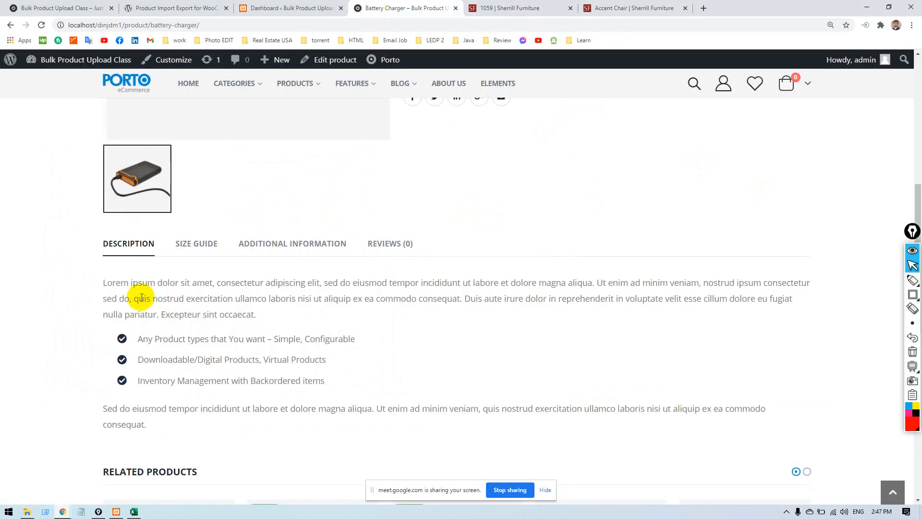
{"action": "left_click_drag", "start_coordinate": [101, 282], "coordinate": [305, 425]}
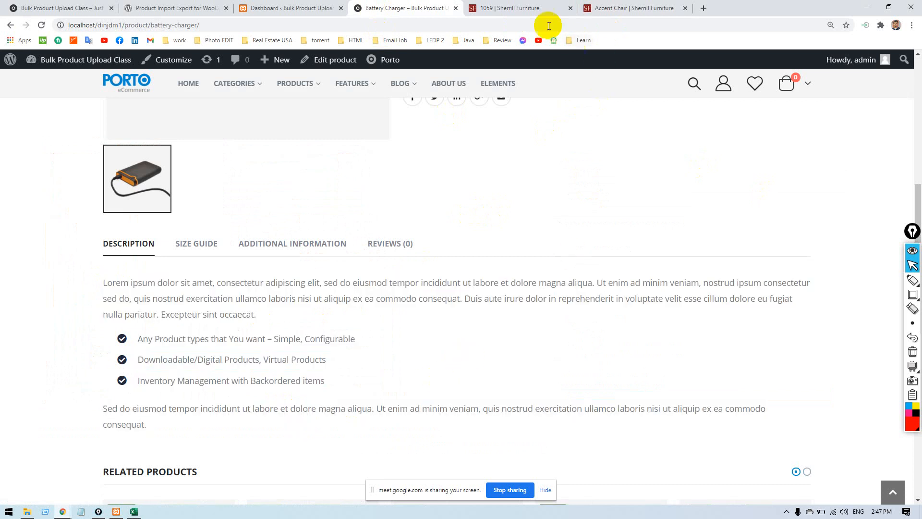
{"action": "left_click", "coordinate": [530, 9]}
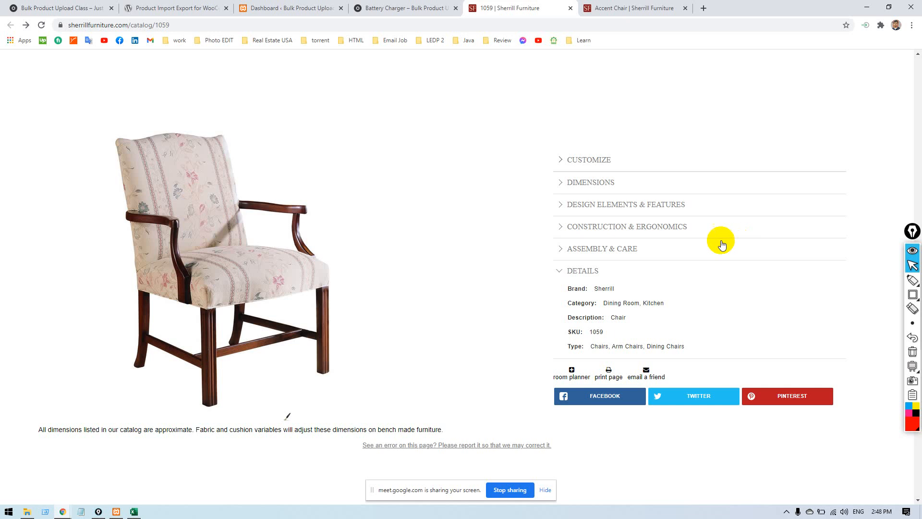
Collapse the Details section and review the title, dimensions and finish text beside the main 1059 chair image.
{"action": "left_click", "coordinate": [702, 268]}
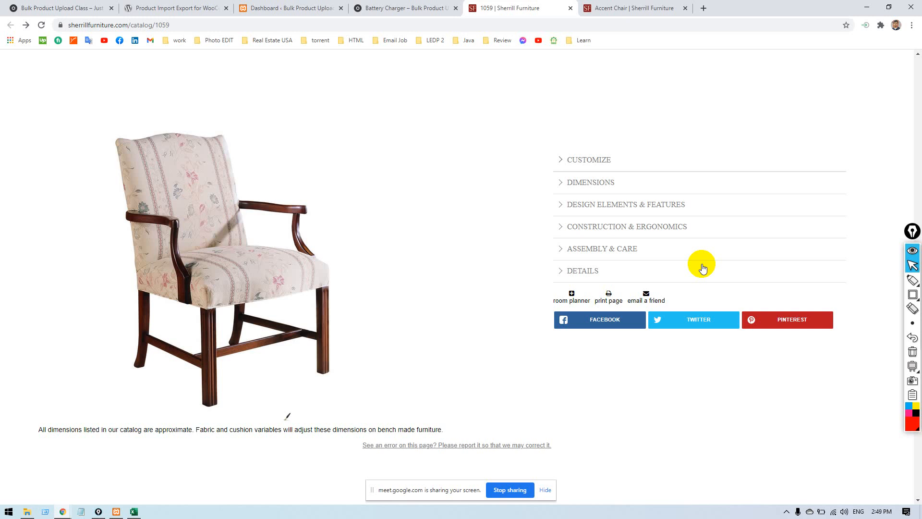
{"action": "scroll", "coordinate": [691, 258], "scroll_direction": "up", "scroll_amount": 15}
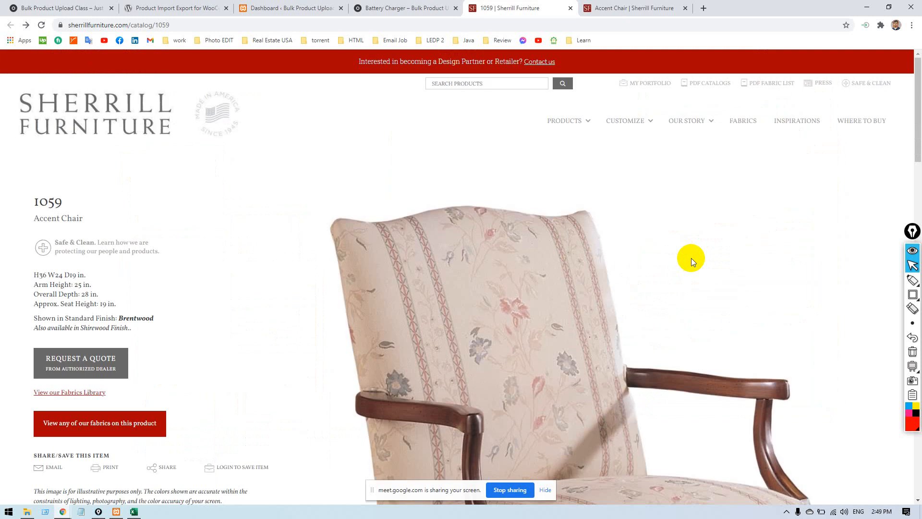
{"action": "scroll", "coordinate": [375, 267], "scroll_direction": "down", "scroll_amount": 5}
{"action": "scroll", "coordinate": [266, 301], "scroll_direction": "up", "scroll_amount": 5}
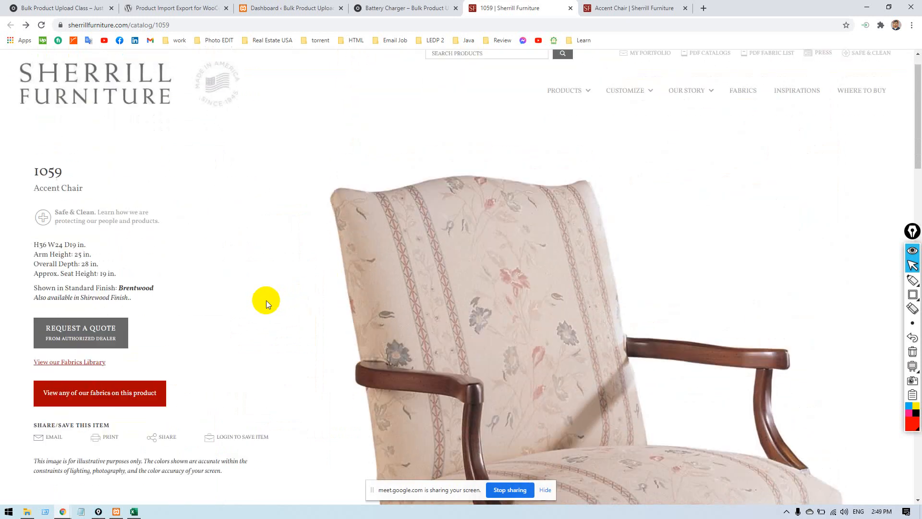
Highlight and review the four lines of dimensions text beside the 1059 chair image.
{"action": "scroll", "coordinate": [243, 298], "scroll_direction": "down", "scroll_amount": 1}
{"action": "left_click_drag", "start_coordinate": [242, 299], "coordinate": [64, 245]}
{"action": "left_click", "coordinate": [64, 246]}
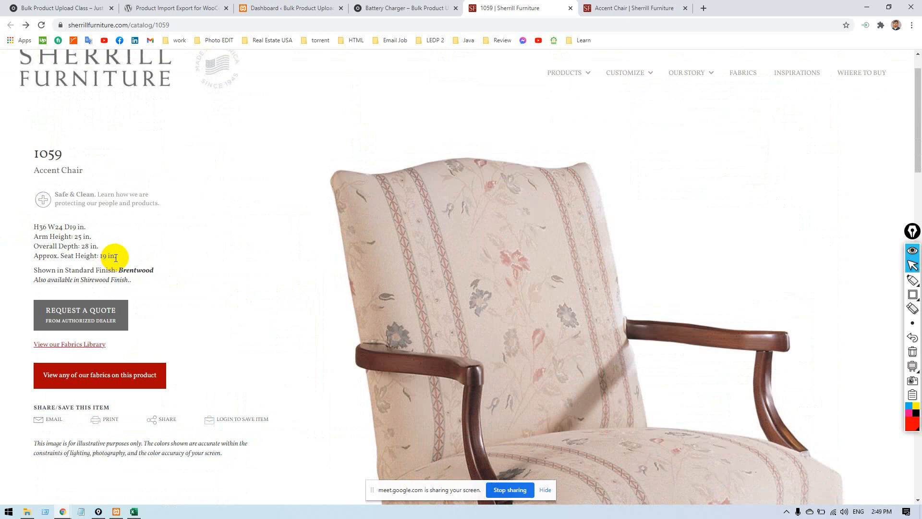
{"action": "left_click_drag", "start_coordinate": [120, 255], "coordinate": [36, 228]}
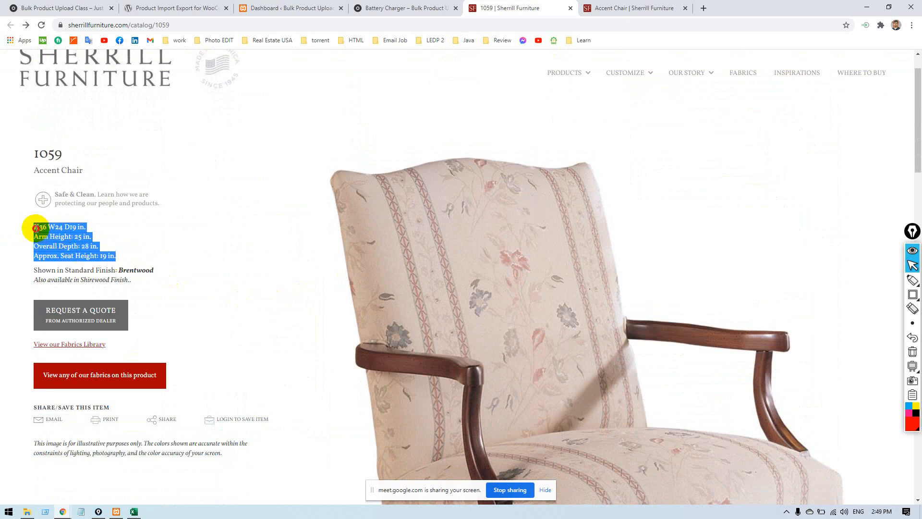
{"action": "left_click", "coordinate": [22, 260]}
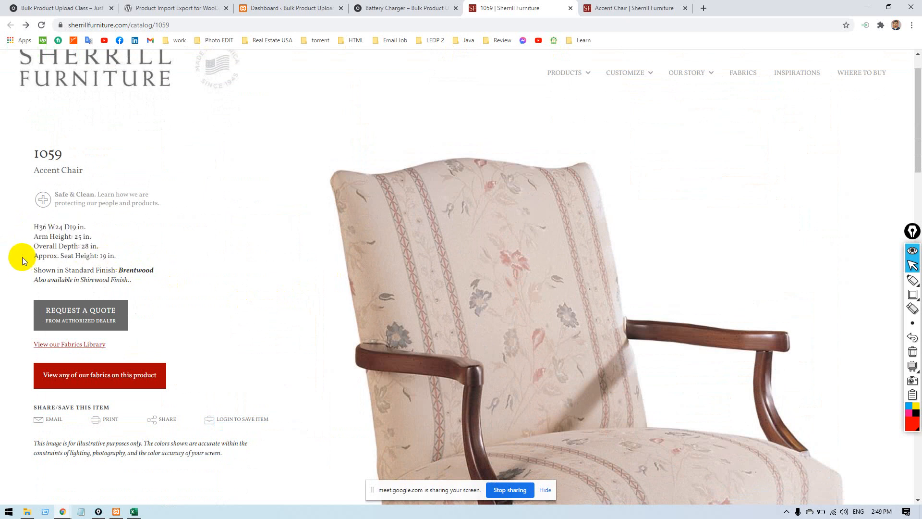
Switch to the Excel workbook, move along row 13 back to the Product Link column and clear the copied-cell marker.
{"action": "key", "text": "alt+Tab"}
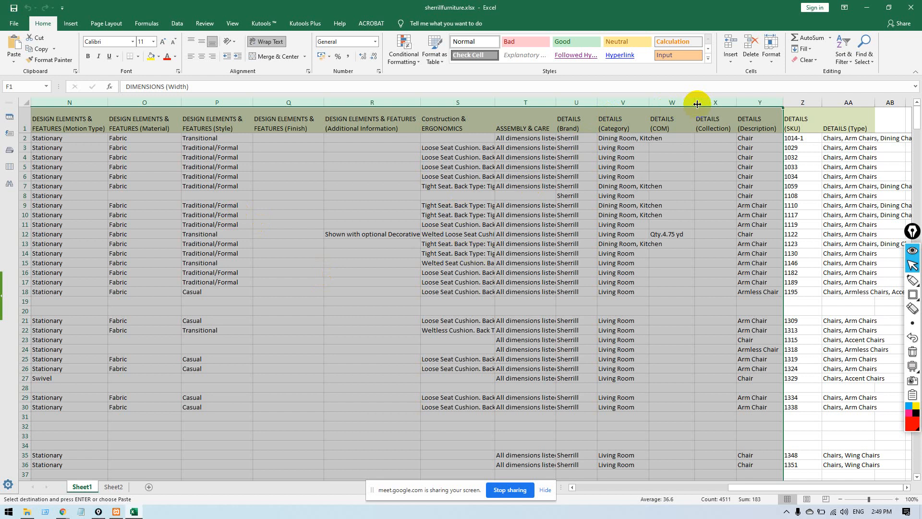
{"action": "left_click", "coordinate": [657, 244]}
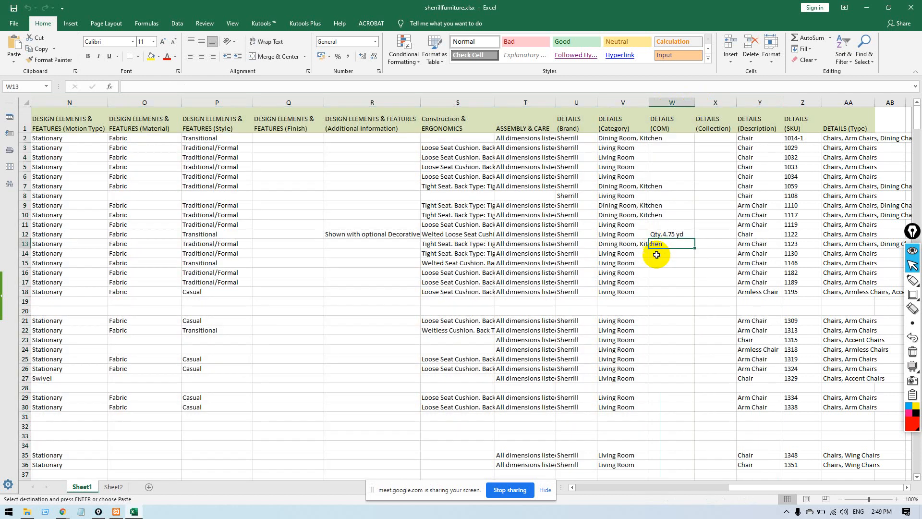
{"action": "key", "text": "Left"}
{"action": "key", "text": "Left"}
{"action": "key", "text": "Left"}
{"action": "key", "text": "Left"}
{"action": "key", "text": "Left"}
{"action": "key", "text": "Left"}
{"action": "key", "text": "Left"}
{"action": "key", "text": "Left"}
{"action": "key", "text": "Left"}
{"action": "key", "text": "Left"}
{"action": "key", "text": "Left"}
{"action": "key", "text": "Left"}
{"action": "key", "text": "Left"}
{"action": "key", "text": "Left"}
{"action": "key", "text": "Left"}
{"action": "key", "text": "Left"}
{"action": "key", "text": "Left"}
{"action": "key", "text": "Left"}
{"action": "key", "text": "Left"}
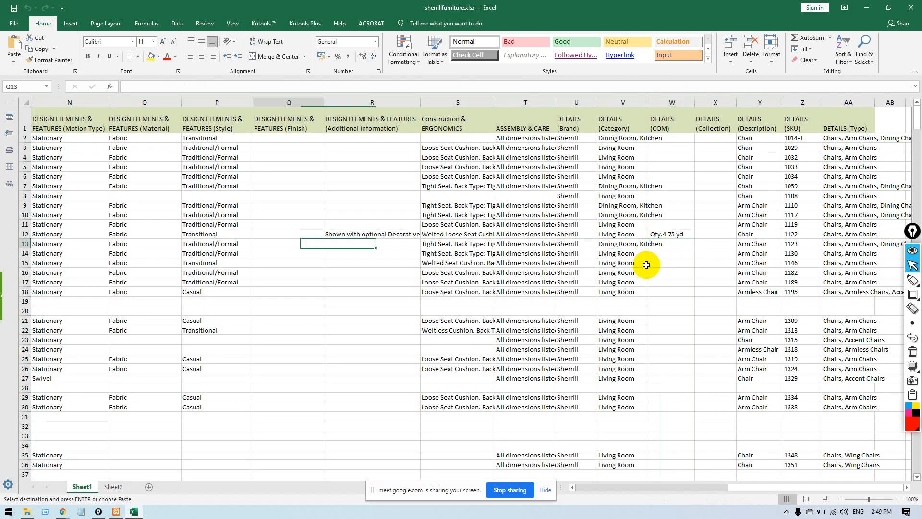
{"action": "key", "text": "Left"}
{"action": "key", "text": "Left"}
{"action": "key", "text": "Left"}
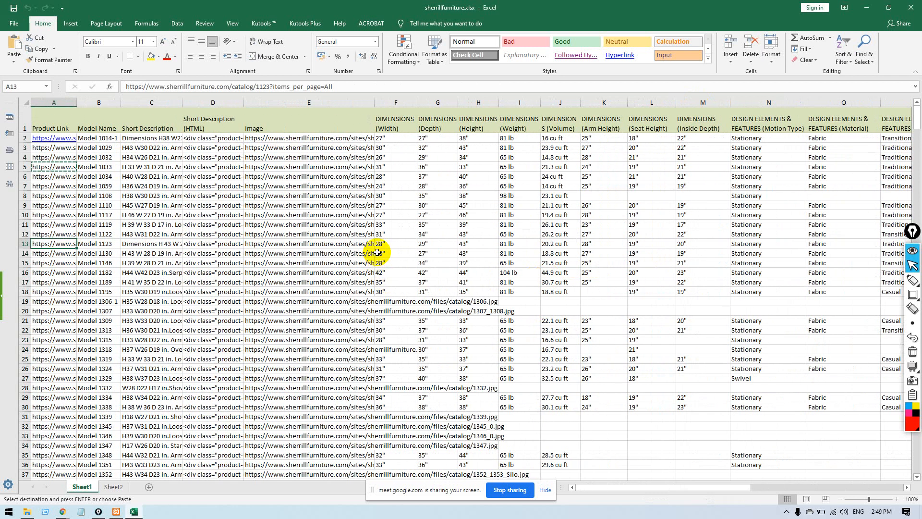
{"action": "key", "text": "Escape"}
Return to Chrome and highlight the product title on the local store's Battery Charger page.
{"action": "key", "text": "alt+Tab"}
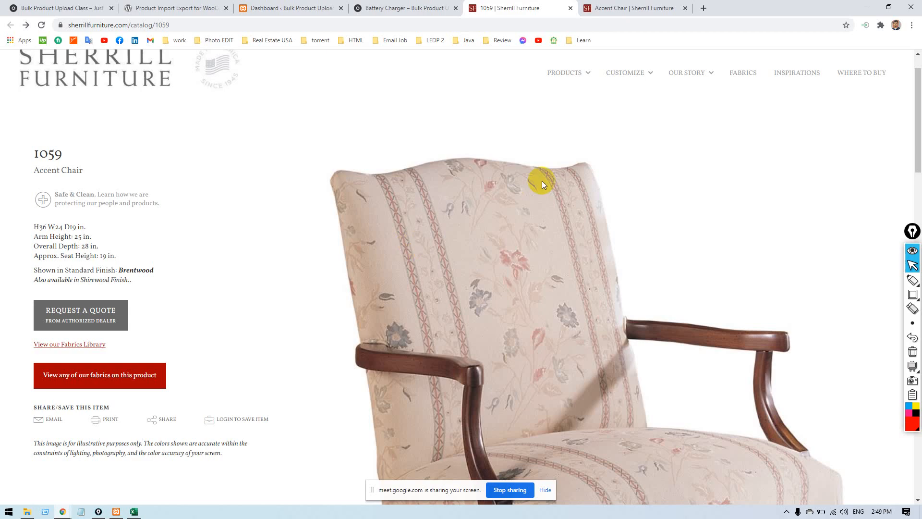
{"action": "left_click", "coordinate": [370, 9]}
{"action": "scroll", "coordinate": [377, 233], "scroll_direction": "up", "scroll_amount": 10}
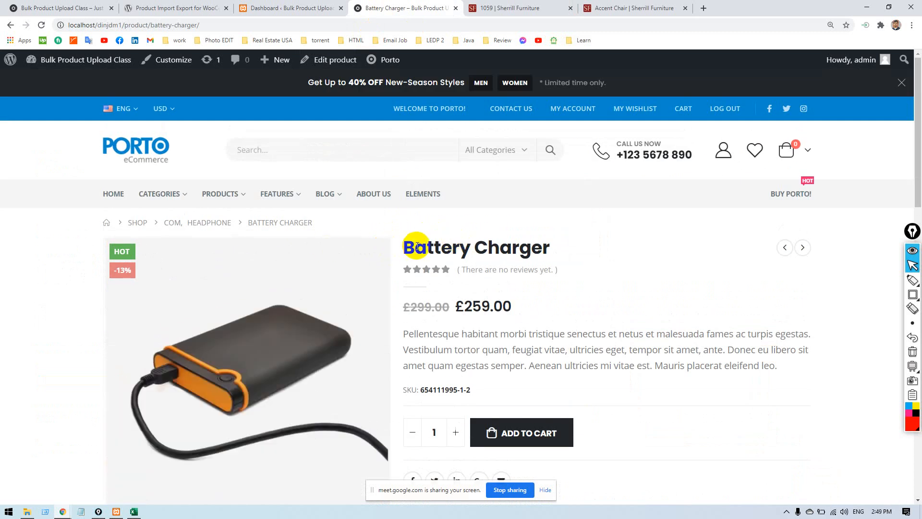
{"action": "triple_click", "coordinate": [437, 246]}
{"action": "left_click", "coordinate": [594, 258]}
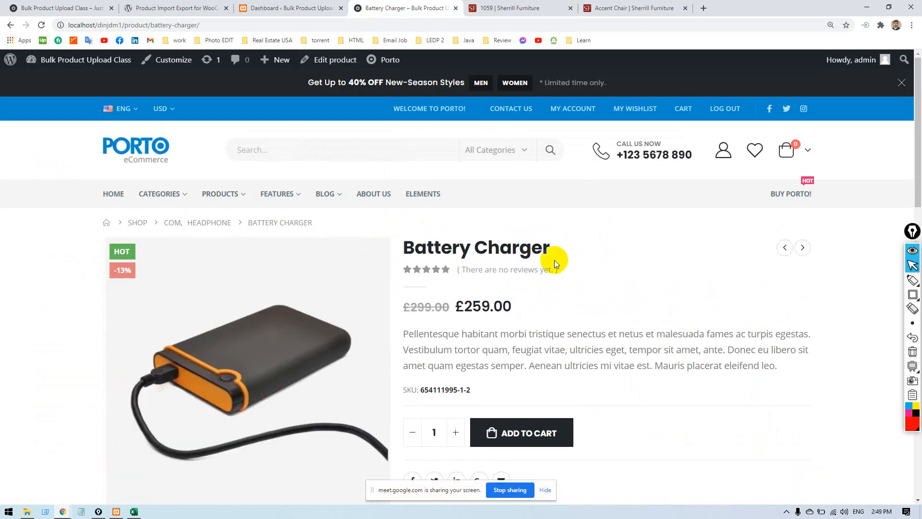
Go to the local store's WordPress dashboard and open the page for adding new plugins.
{"action": "left_click", "coordinate": [281, 7]}
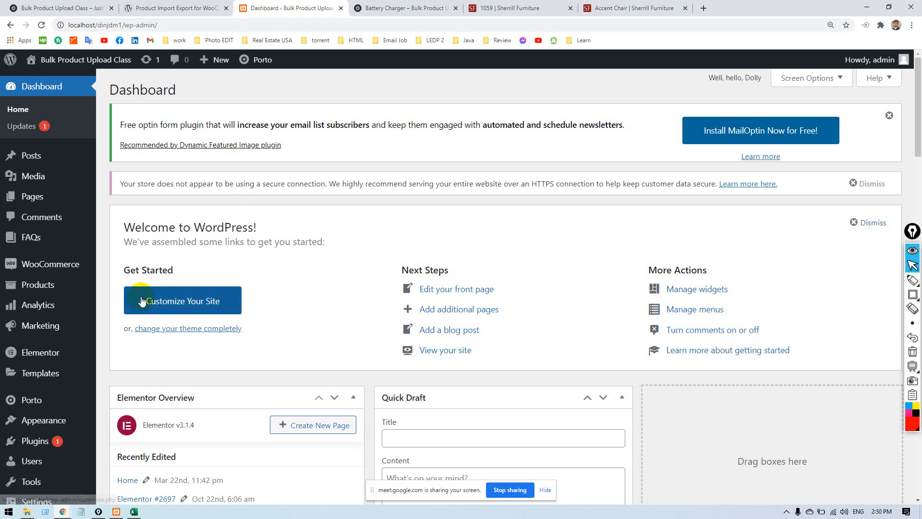
{"action": "scroll", "coordinate": [45, 287], "scroll_direction": "down", "scroll_amount": 5}
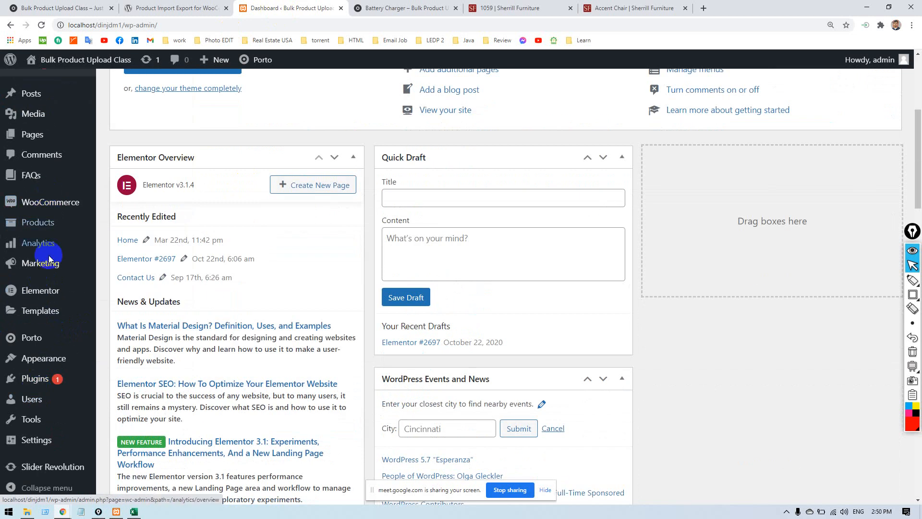
{"action": "mouse_move", "coordinate": [35, 378]}
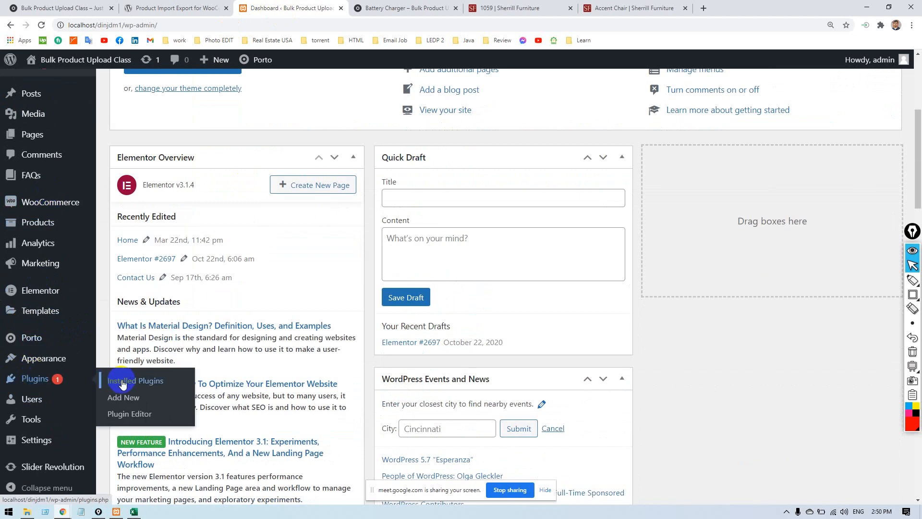
{"action": "left_click", "coordinate": [125, 400]}
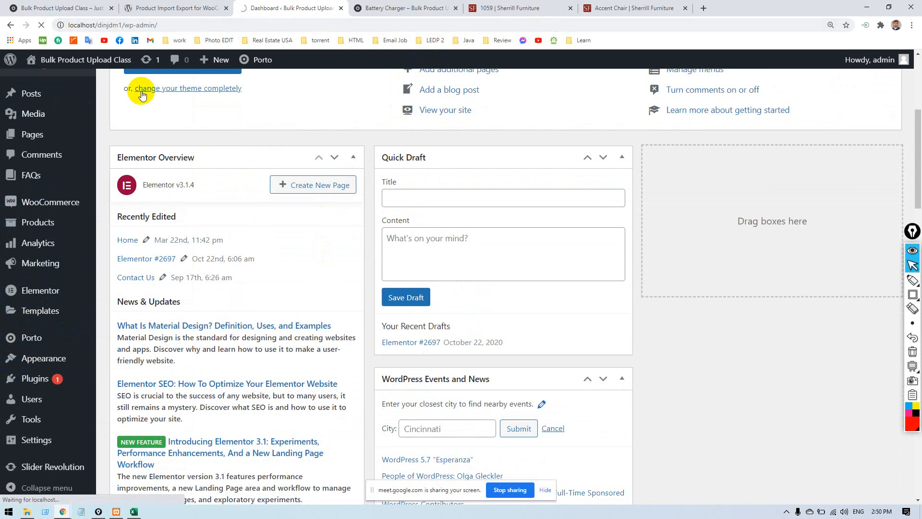
Request the Product Import Export for WooCommerce download from its WordPress.org page and open the save location choice.
{"action": "left_click", "coordinate": [149, 10]}
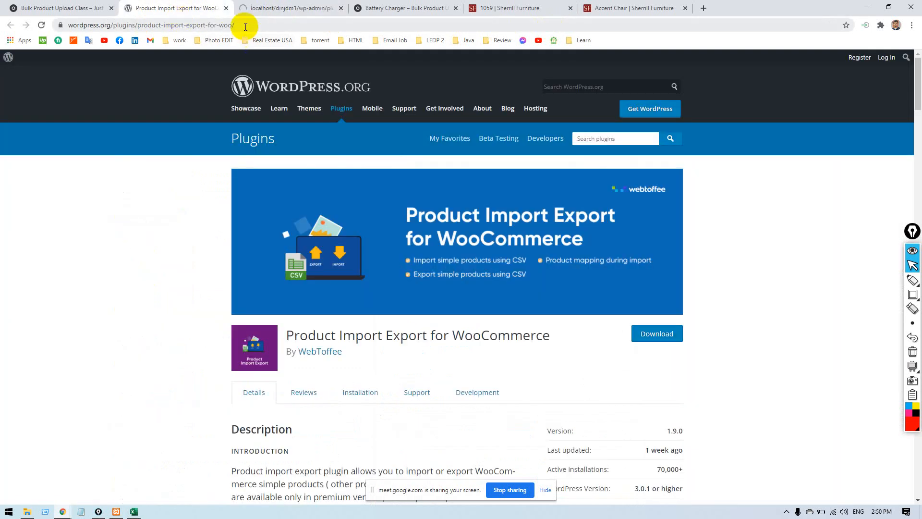
{"action": "left_click", "coordinate": [655, 330]}
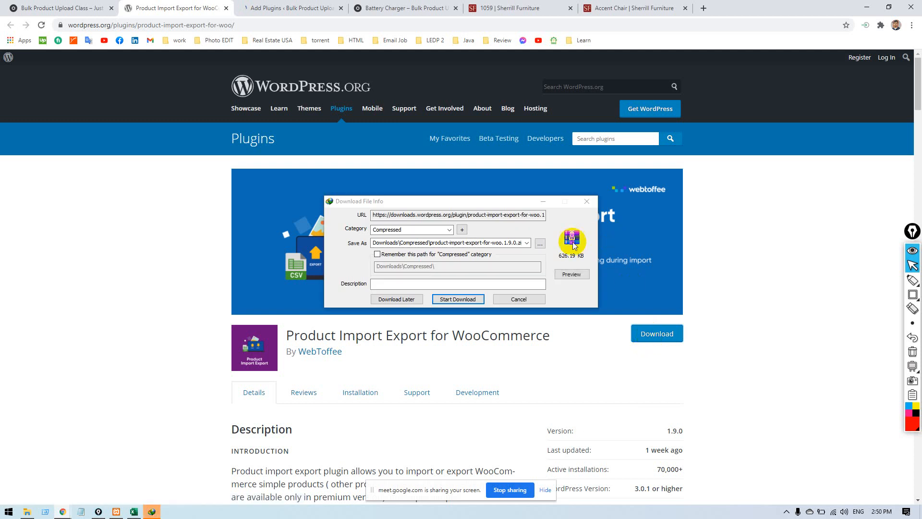
{"action": "left_click", "coordinate": [540, 244]}
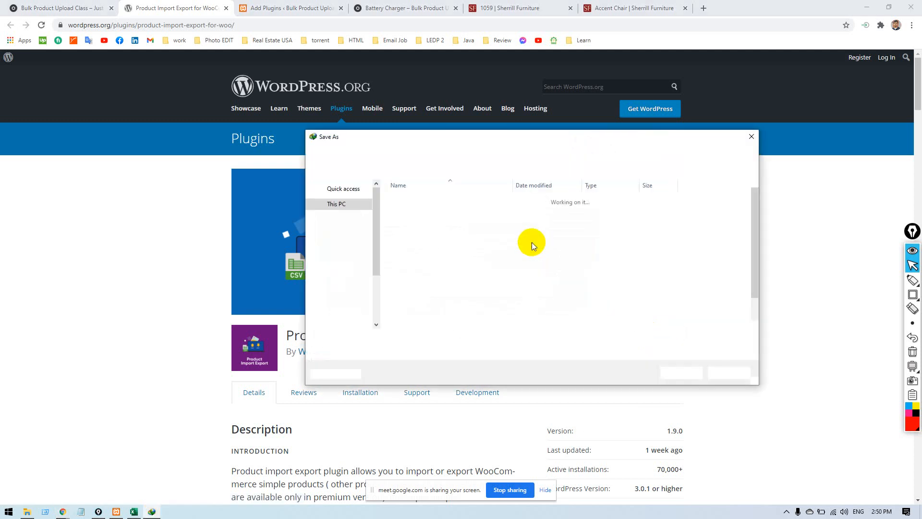
Download product-import-export-for-woo.1.9.0.zip into the E: drive folder xampp\htdocs\dinjdm1\wp-content\plugins.
{"action": "scroll", "coordinate": [344, 261], "scroll_direction": "down", "scroll_amount": 4}
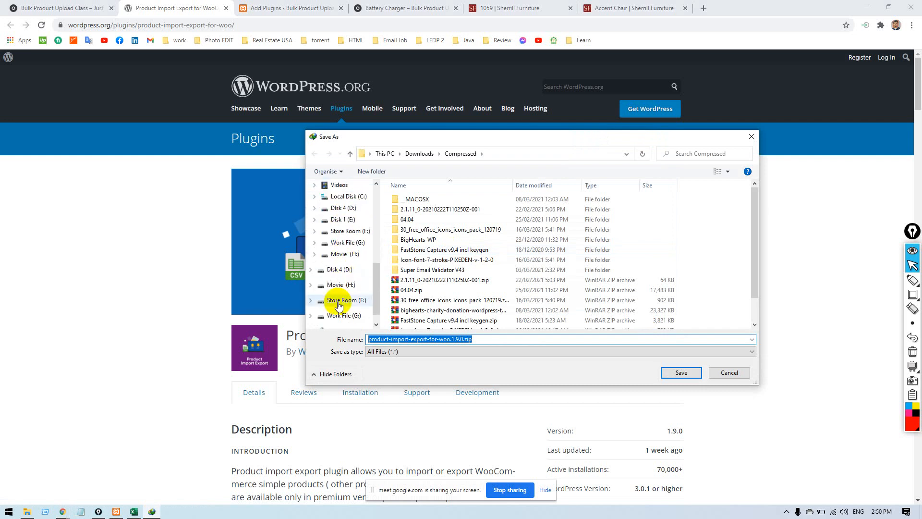
{"action": "scroll", "coordinate": [342, 287], "scroll_direction": "up", "scroll_amount": 3}
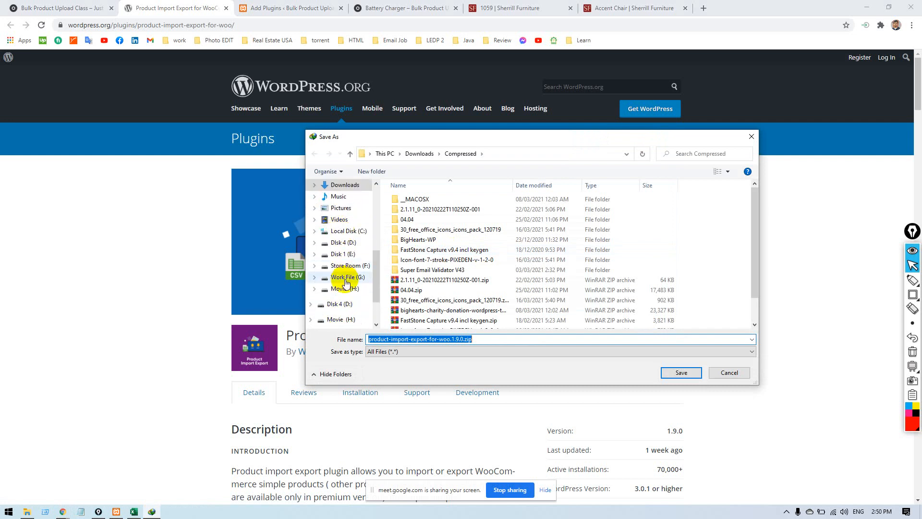
{"action": "left_click", "coordinate": [345, 254]}
{"action": "scroll", "coordinate": [411, 288], "scroll_direction": "down", "scroll_amount": 5}
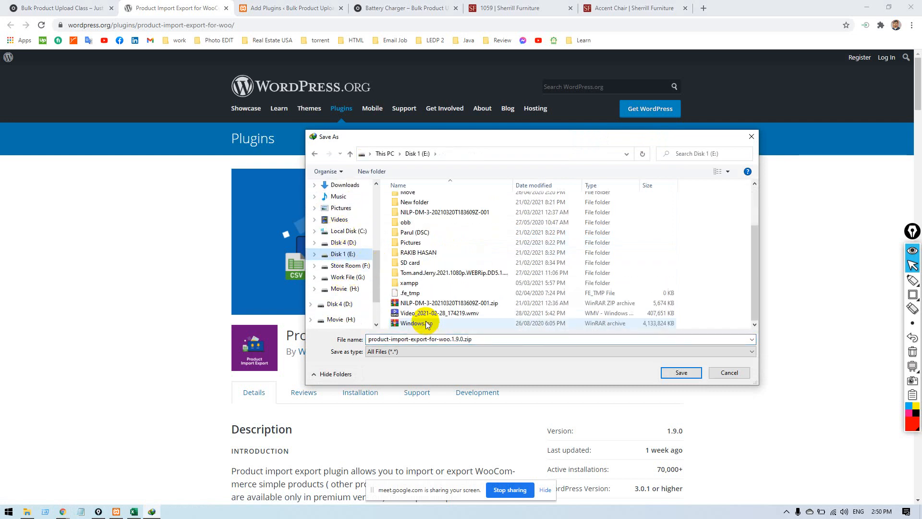
{"action": "left_click", "coordinate": [419, 284]}
{"action": "double_click", "coordinate": [419, 284]}
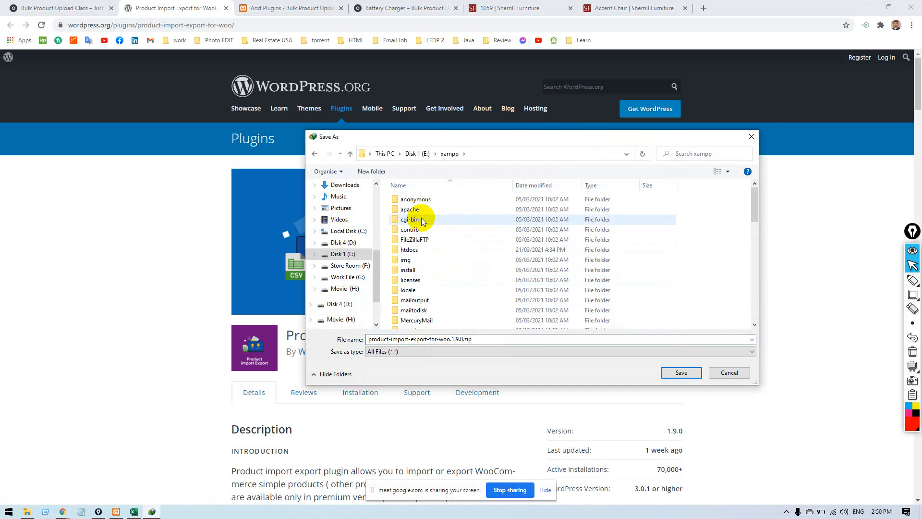
{"action": "double_click", "coordinate": [422, 249]}
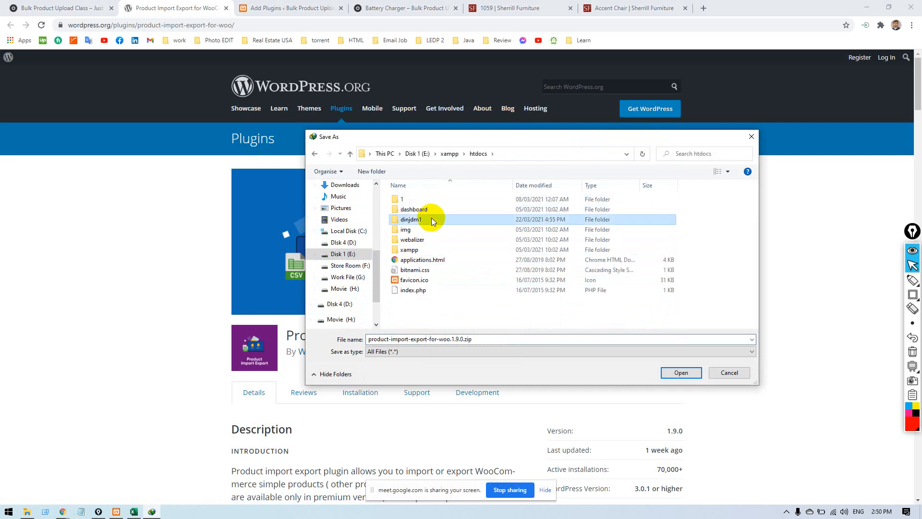
{"action": "double_click", "coordinate": [431, 218]}
{"action": "double_click", "coordinate": [431, 211]}
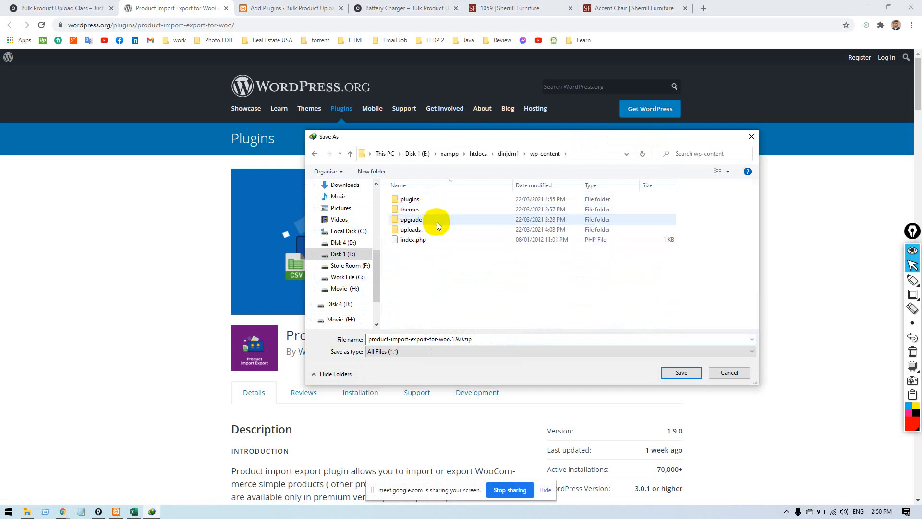
{"action": "double_click", "coordinate": [431, 199]}
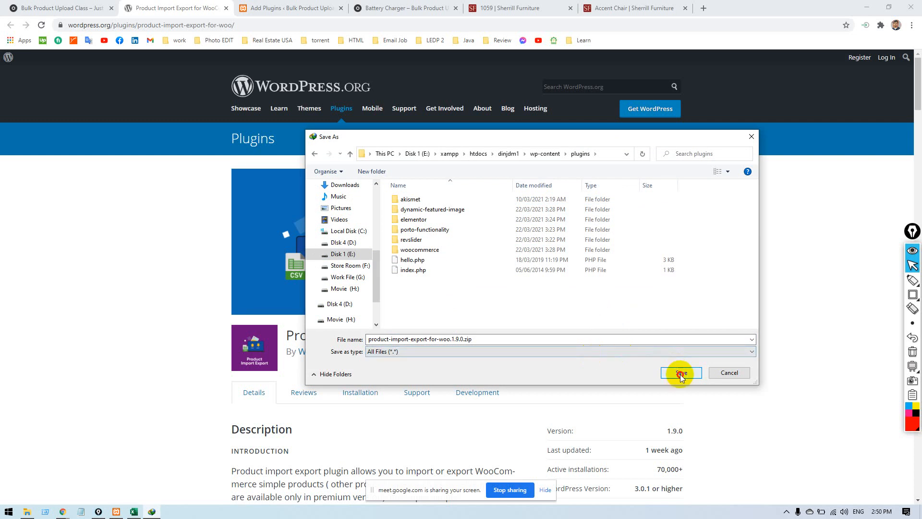
{"action": "left_click", "coordinate": [680, 373]}
{"action": "left_click", "coordinate": [455, 299]}
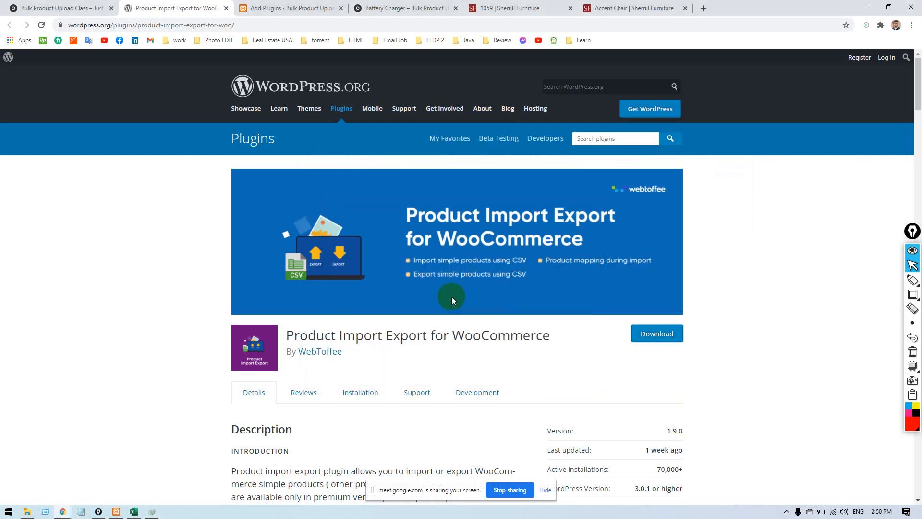
Extract product-import-export-for-woo.1.9.0.zip directly into the plugins folder, check the extracted folder's contents and close the file window.
{"action": "left_click", "coordinate": [480, 287]}
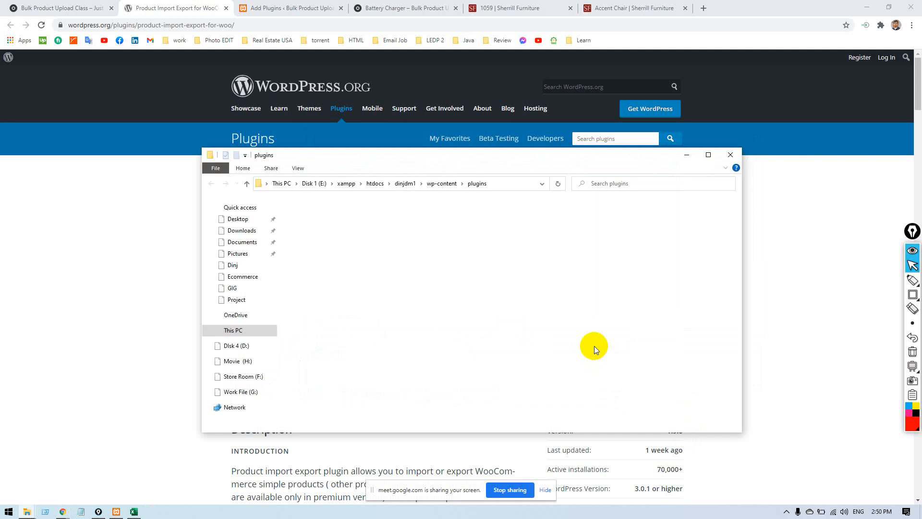
{"action": "right_click", "coordinate": [349, 295]}
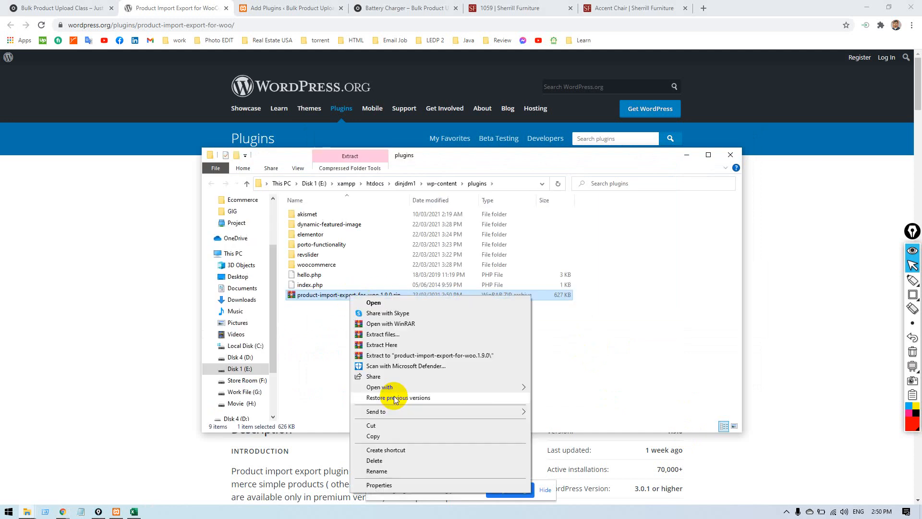
{"action": "left_click", "coordinate": [396, 345]}
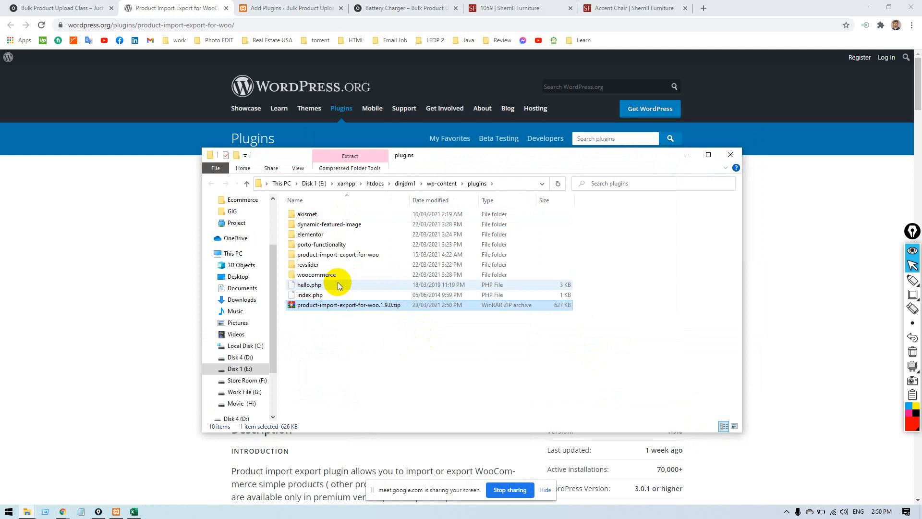
{"action": "double_click", "coordinate": [347, 258]}
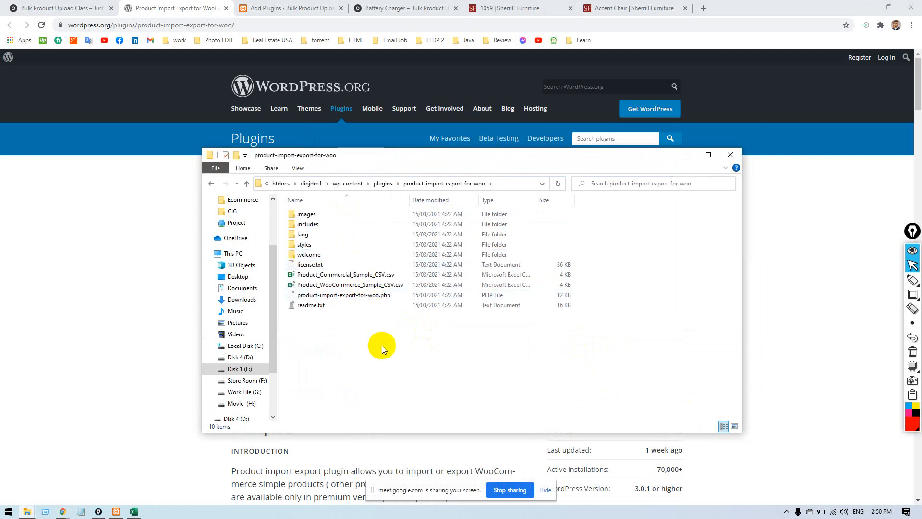
{"action": "left_click", "coordinate": [732, 155]}
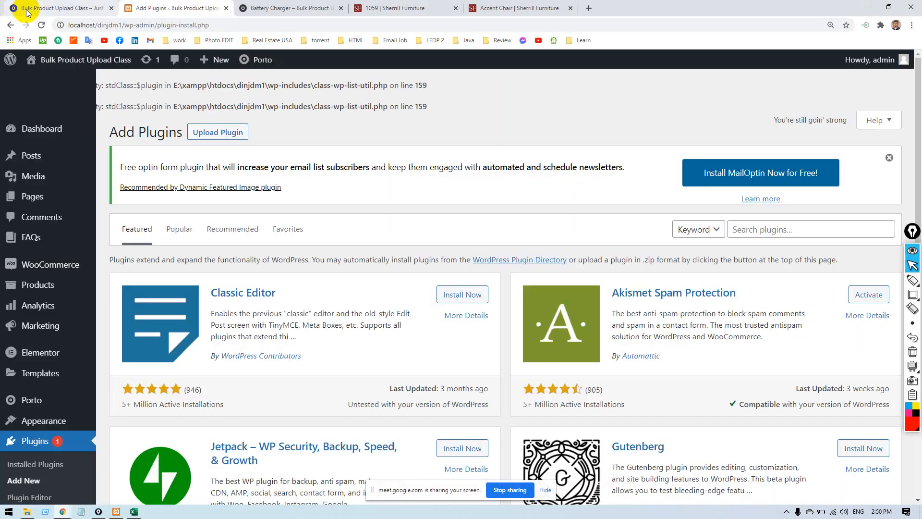
Open the list of installed plugins in the local store's WordPress admin.
{"action": "left_click", "coordinate": [44, 9]}
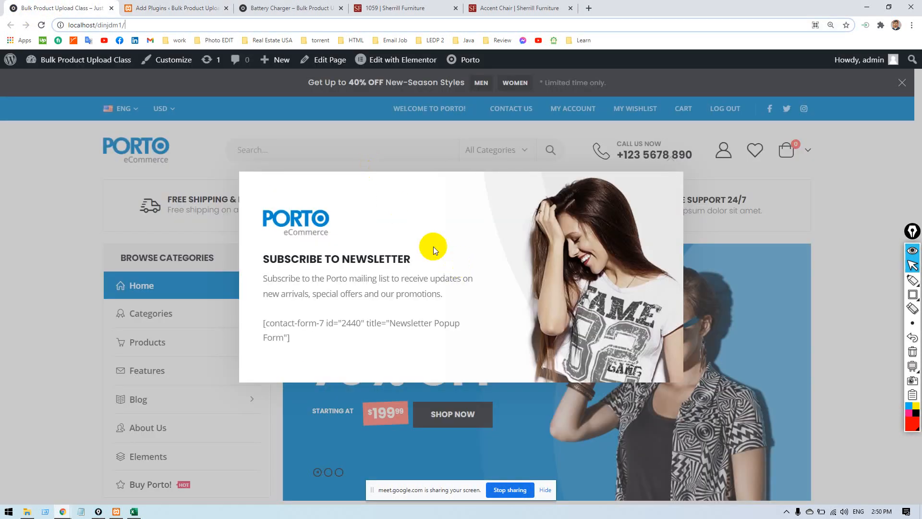
{"action": "left_click", "coordinate": [159, 8]}
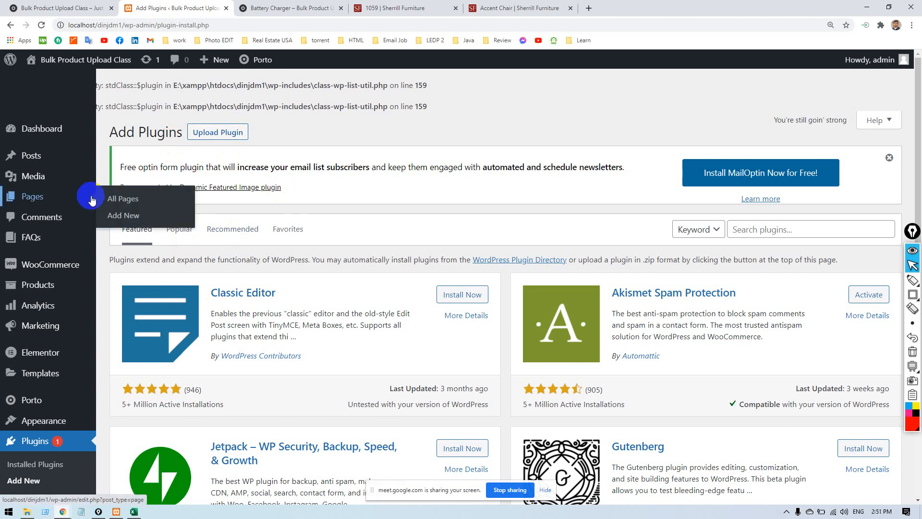
{"action": "left_click", "coordinate": [46, 264]}
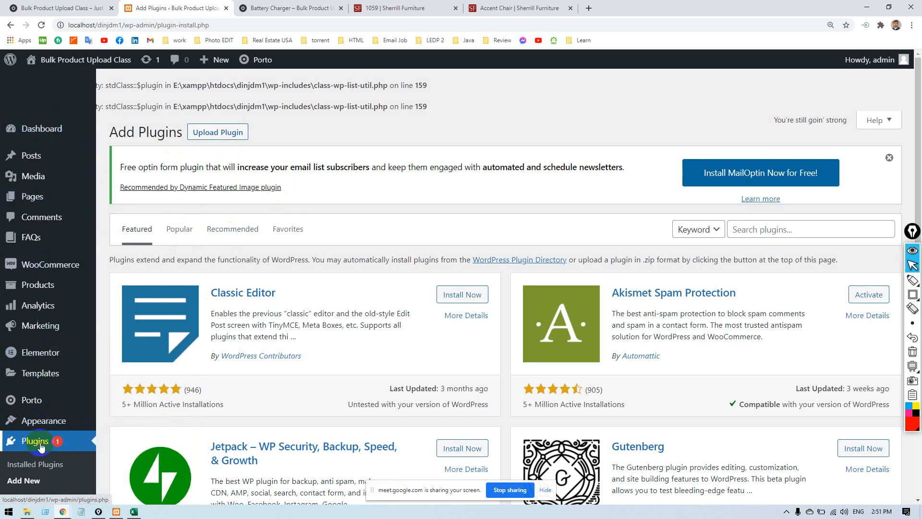
{"action": "scroll", "coordinate": [48, 438], "scroll_direction": "down", "scroll_amount": 2}
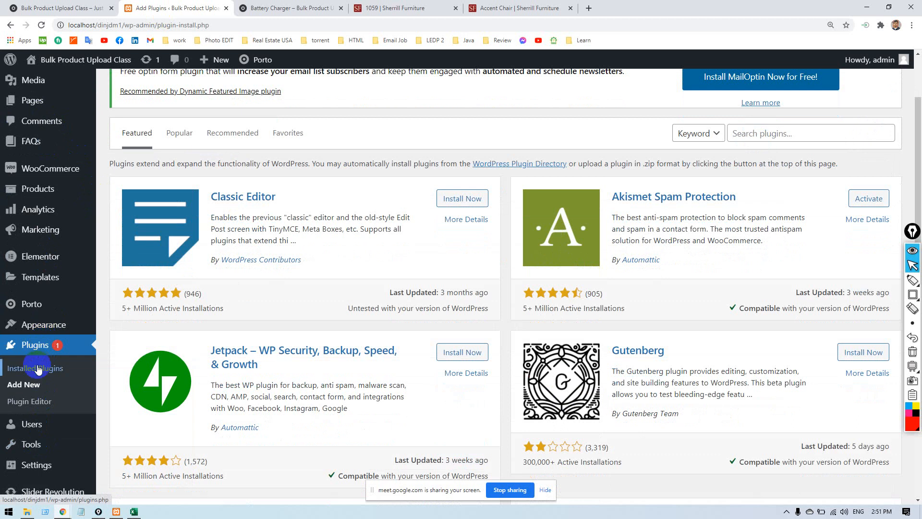
{"action": "left_click", "coordinate": [37, 368]}
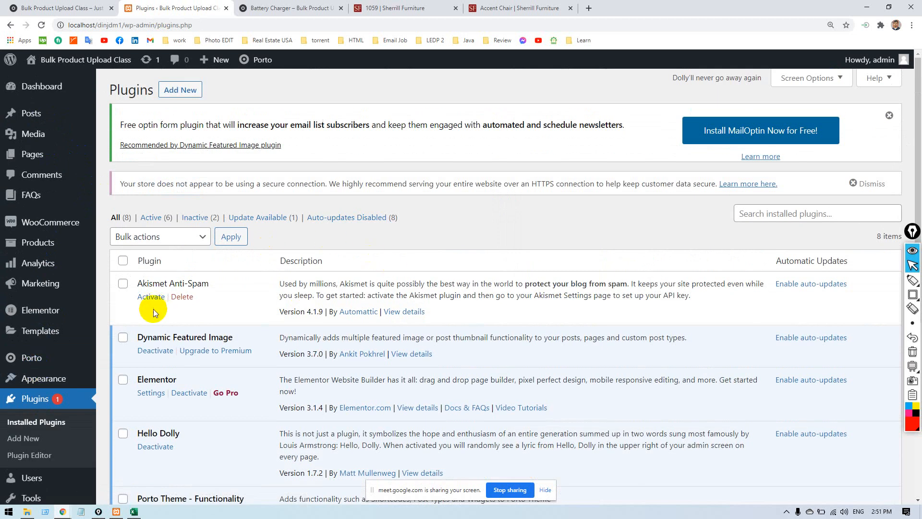
Activate the Product CSV Import Export (BASIC) plugin and look over its product export settings.
{"action": "scroll", "coordinate": [153, 309], "scroll_direction": "down", "scroll_amount": 5}
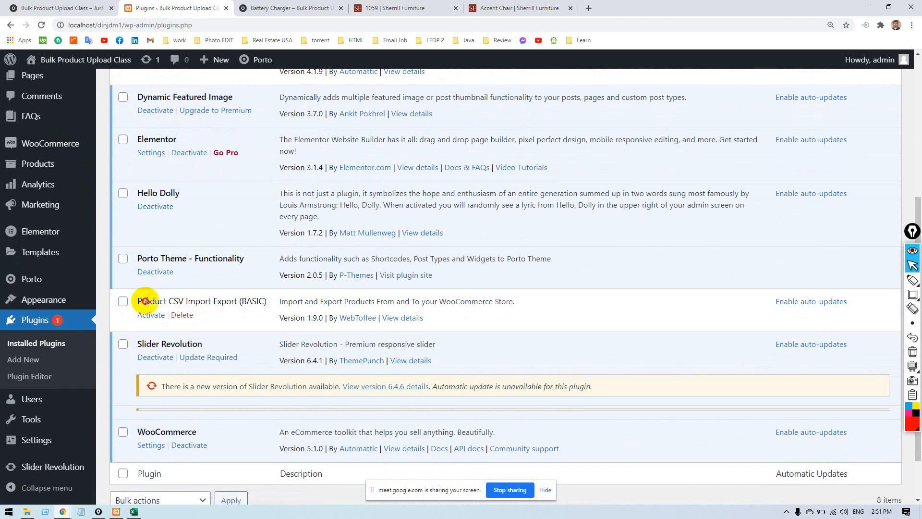
{"action": "left_click_drag", "start_coordinate": [145, 302], "coordinate": [225, 301]}
{"action": "left_click", "coordinate": [224, 301]}
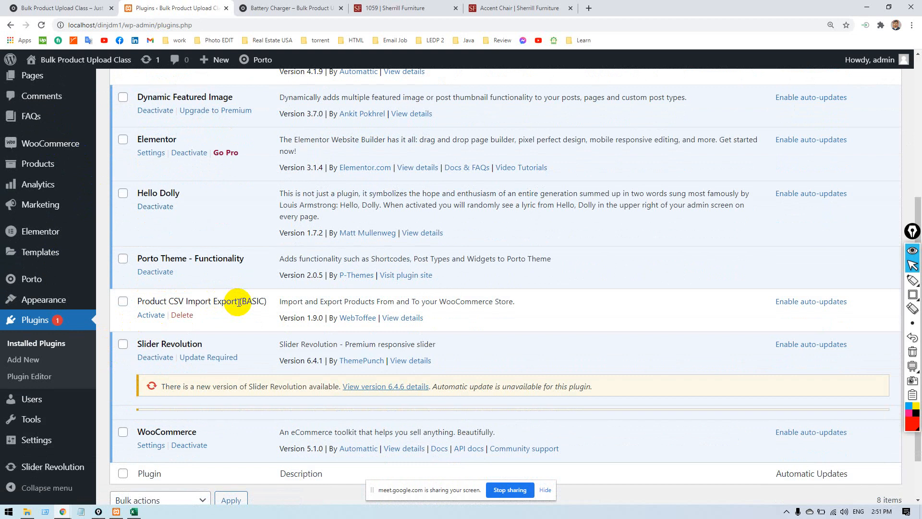
{"action": "left_click", "coordinate": [151, 314]}
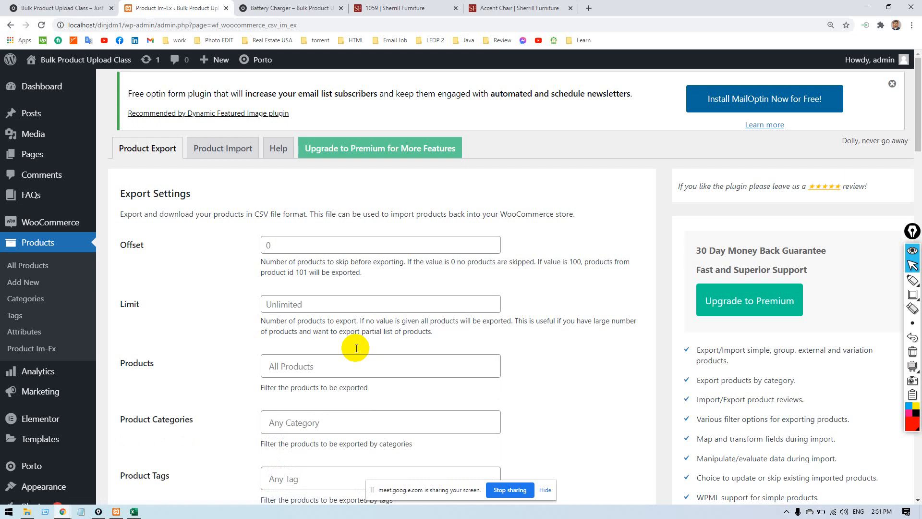
{"action": "scroll", "coordinate": [390, 312], "scroll_direction": "down", "scroll_amount": 5}
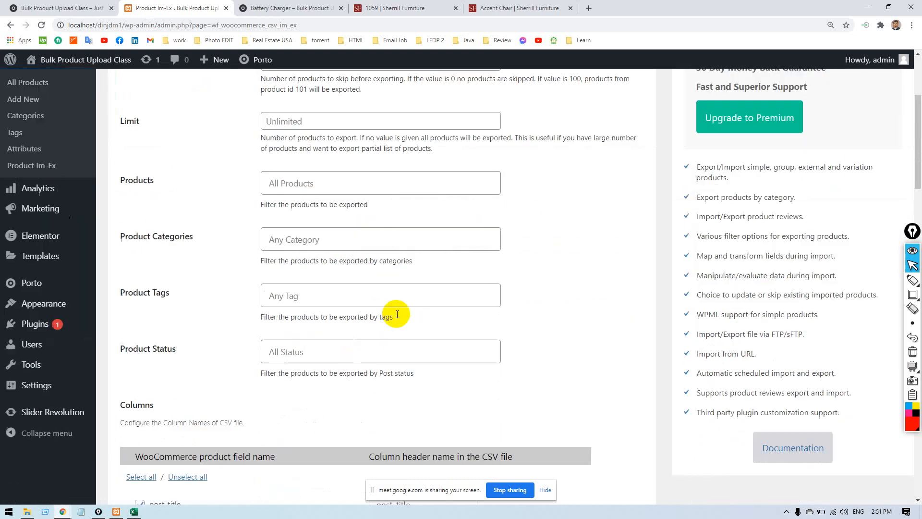
{"action": "scroll", "coordinate": [402, 319], "scroll_direction": "up", "scroll_amount": 5}
{"action": "scroll", "coordinate": [427, 329], "scroll_direction": "down", "scroll_amount": 1}
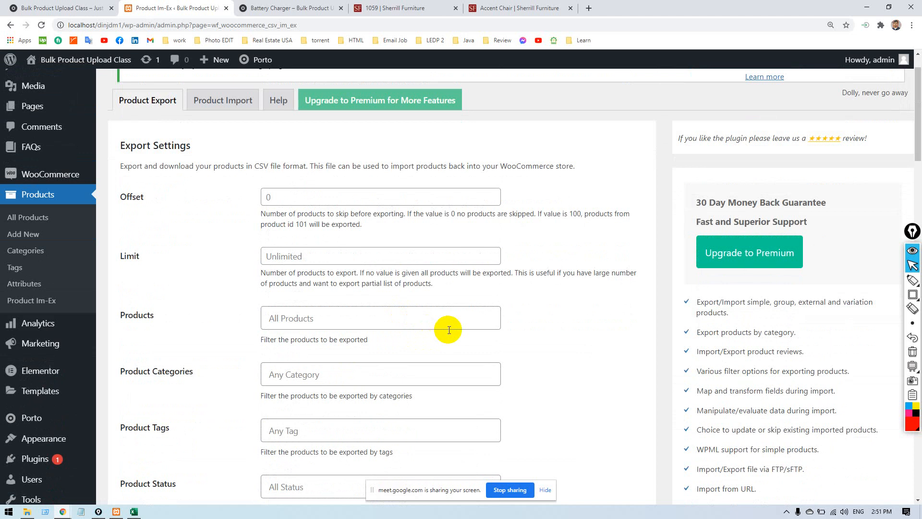
{"action": "key", "text": "ctrl+shift+4"}
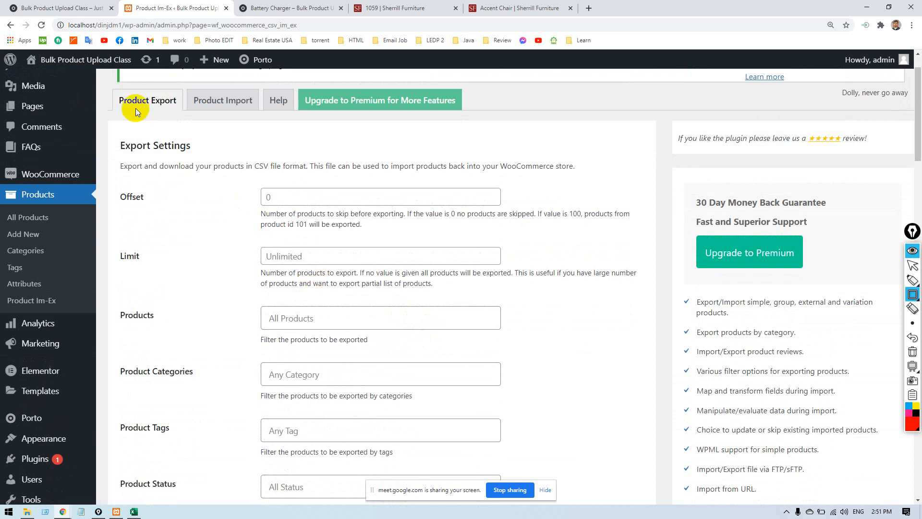
{"action": "left_click_drag", "start_coordinate": [99, 75], "coordinate": [247, 122]}
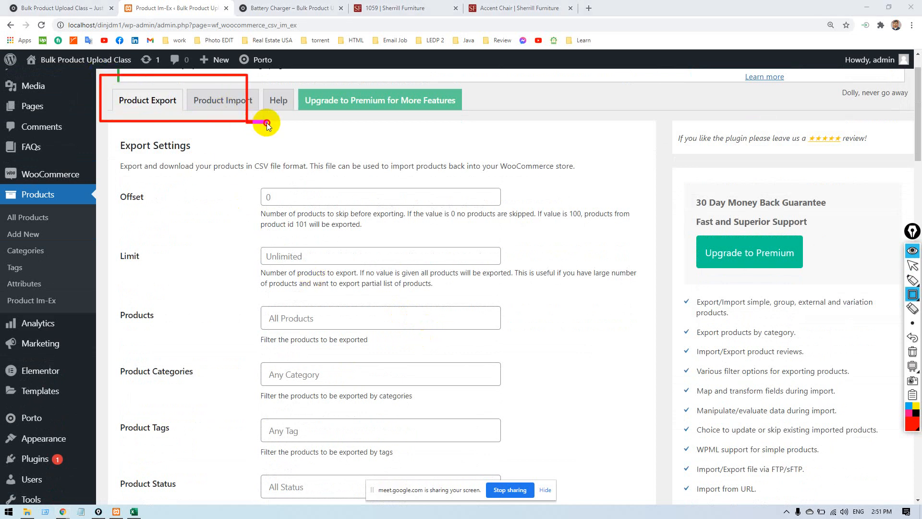
{"action": "key", "text": "ctrl+shift+7"}
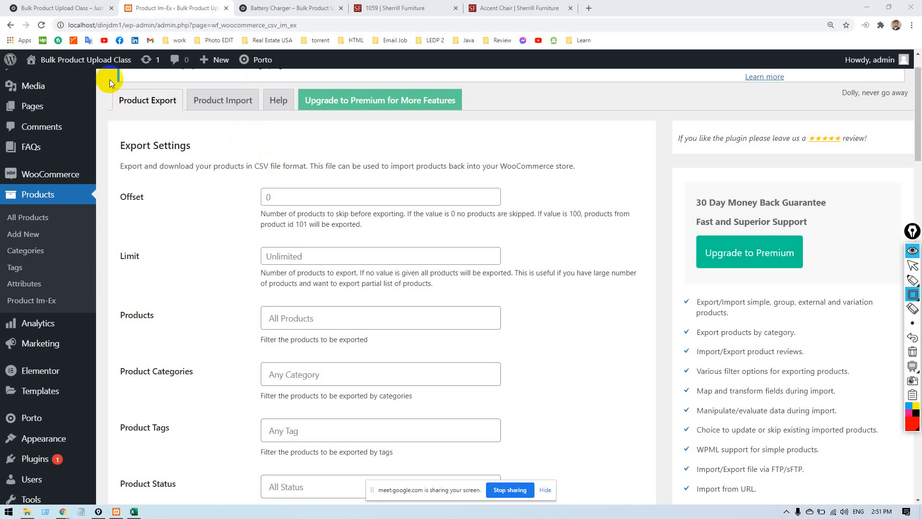
{"action": "left_click_drag", "start_coordinate": [109, 79], "coordinate": [267, 146]}
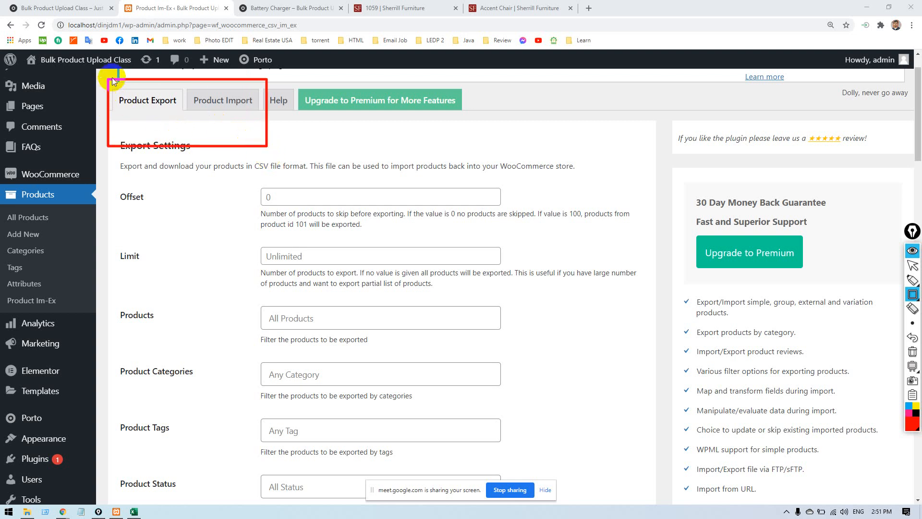
{"action": "left_click_drag", "start_coordinate": [109, 78], "coordinate": [185, 149]}
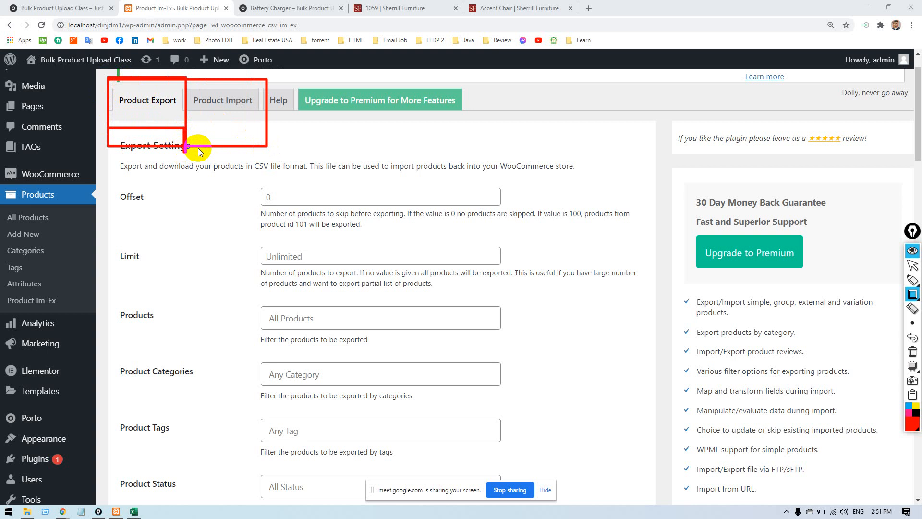
{"action": "mouse_move", "coordinate": [187, 78]}
{"action": "left_mouse_down"}
{"action": "mouse_move", "coordinate": [197, 98]}
{"action": "mouse_move", "coordinate": [253, 122]}
{"action": "mouse_move", "coordinate": [264, 139]}
{"action": "left_mouse_up"}
{"action": "key", "text": "Escape"}
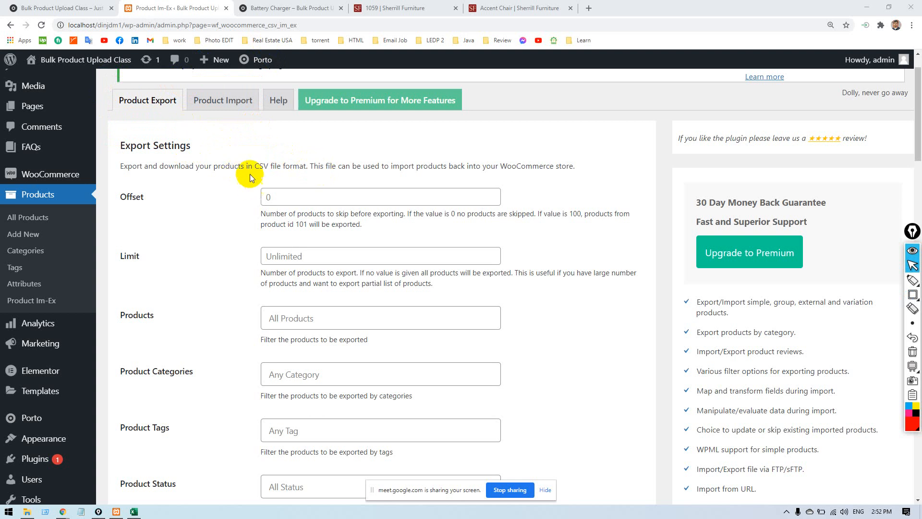
Inspect the Offset, Limit and Products filter options in the export settings.
{"action": "scroll", "coordinate": [262, 203], "scroll_direction": "down", "scroll_amount": 3}
{"action": "scroll", "coordinate": [262, 203], "scroll_direction": "up", "scroll_amount": 4}
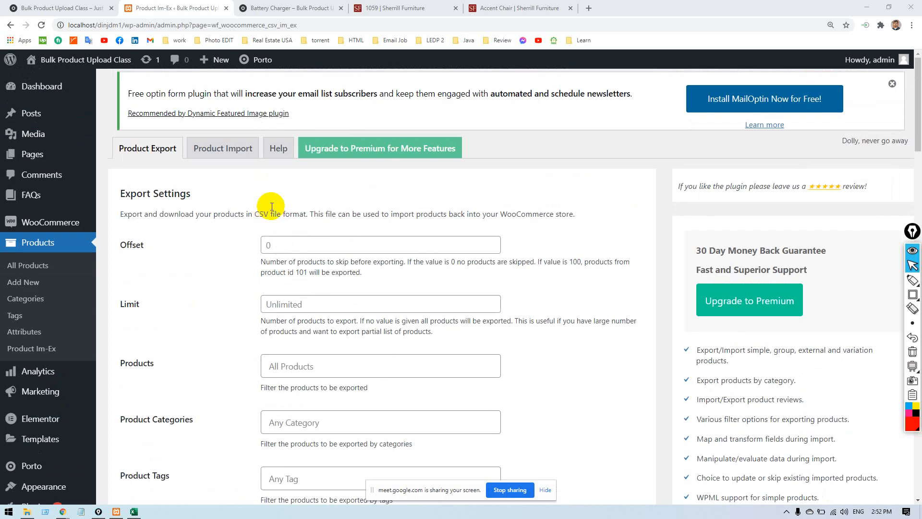
{"action": "left_click", "coordinate": [294, 244]}
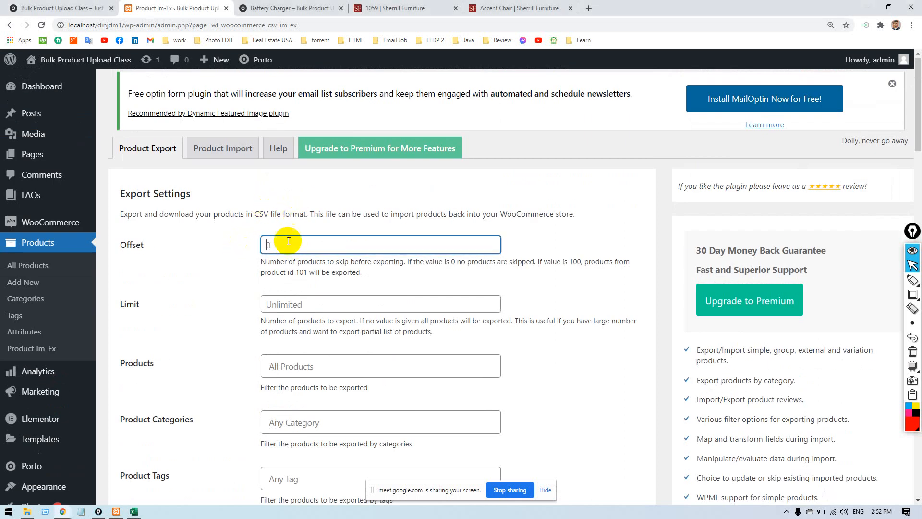
{"action": "scroll", "coordinate": [240, 260], "scroll_direction": "down", "scroll_amount": 2}
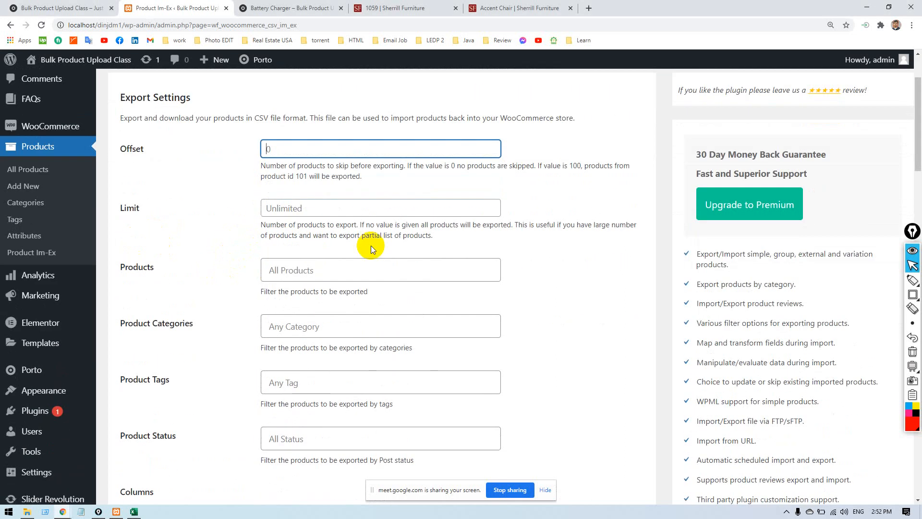
{"action": "left_click", "coordinate": [377, 207]}
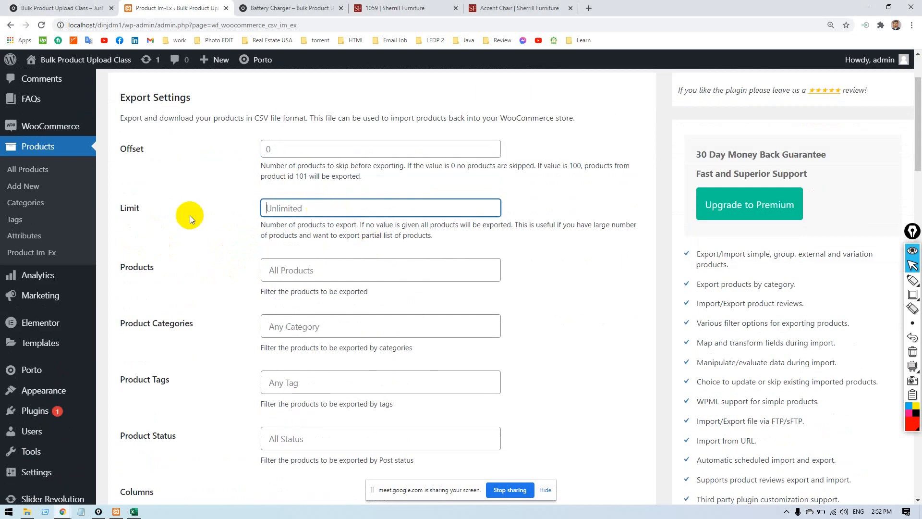
{"action": "left_click", "coordinate": [307, 271]}
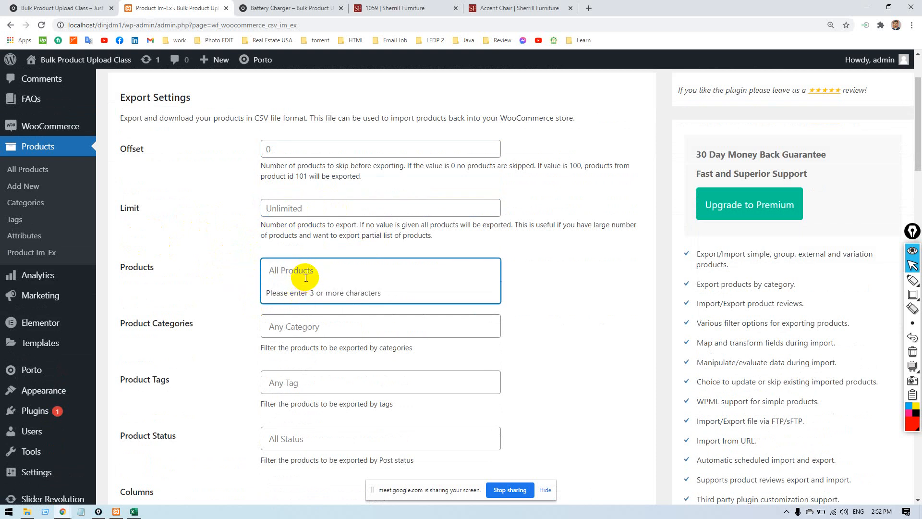
{"action": "type", "text": "s"}
{"action": "key", "text": "BackSpace"}
Glance at the store's Battery Charger and home pages, try "hea" in the Products export filter and clear it.
{"action": "left_click", "coordinate": [252, 10]}
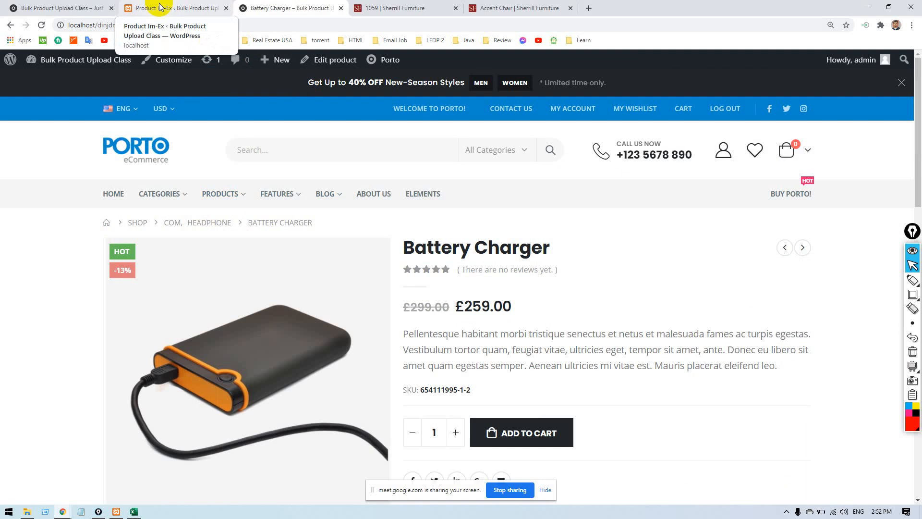
{"action": "left_click", "coordinate": [27, 8]}
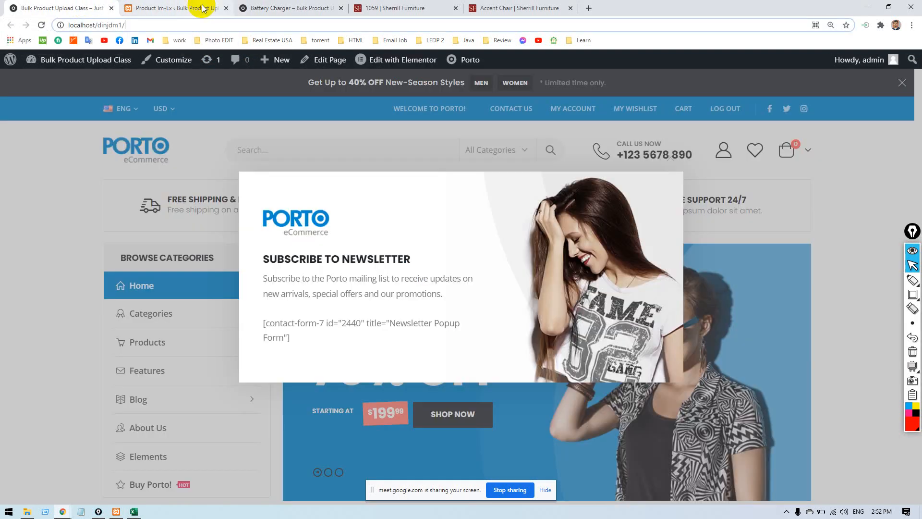
{"action": "left_click", "coordinate": [197, 7]}
{"action": "type", "text": "h"}
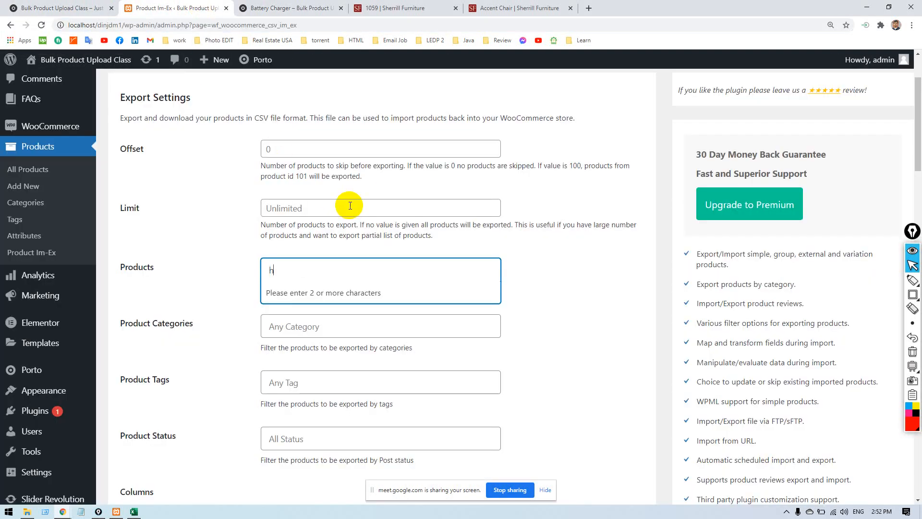
{"action": "type", "text": "ea"}
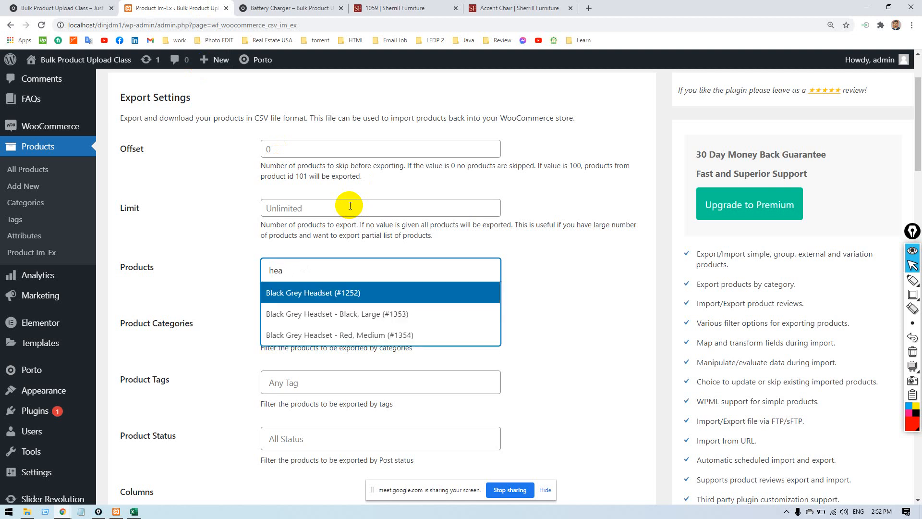
{"action": "key", "text": "BackSpace"}
{"action": "key", "text": "BackSpace"}
{"action": "key", "text": "BackSpace"}
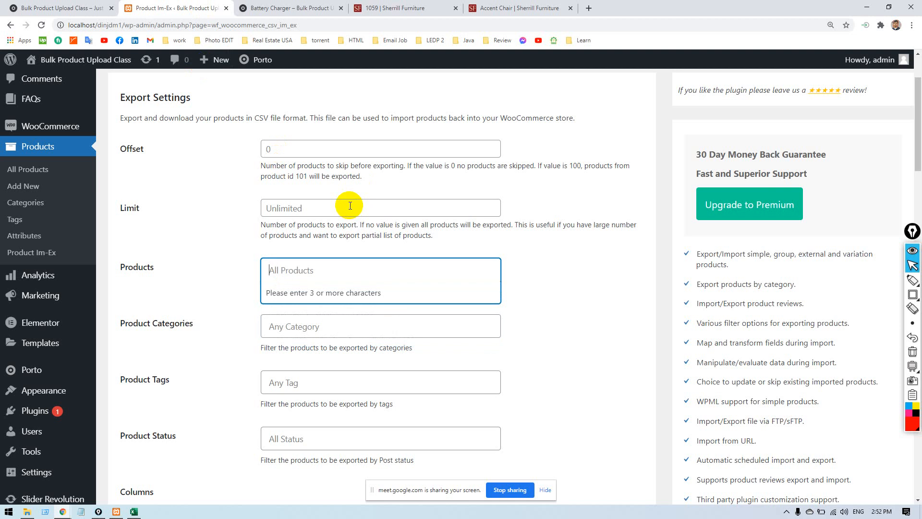
{"action": "left_click", "coordinate": [223, 256]}
Filter the export to the Com -> Headphone category and export the products with all columns included.
{"action": "left_click", "coordinate": [340, 330]}
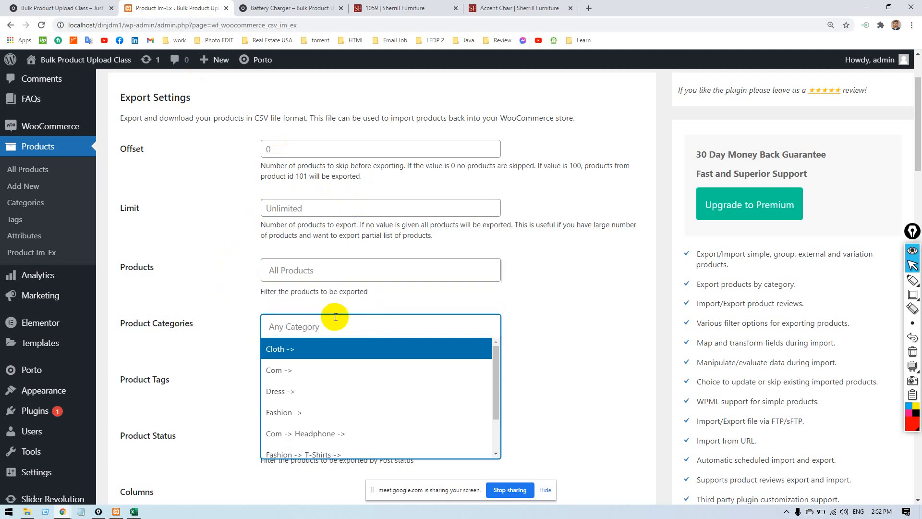
{"action": "left_click", "coordinate": [319, 433]}
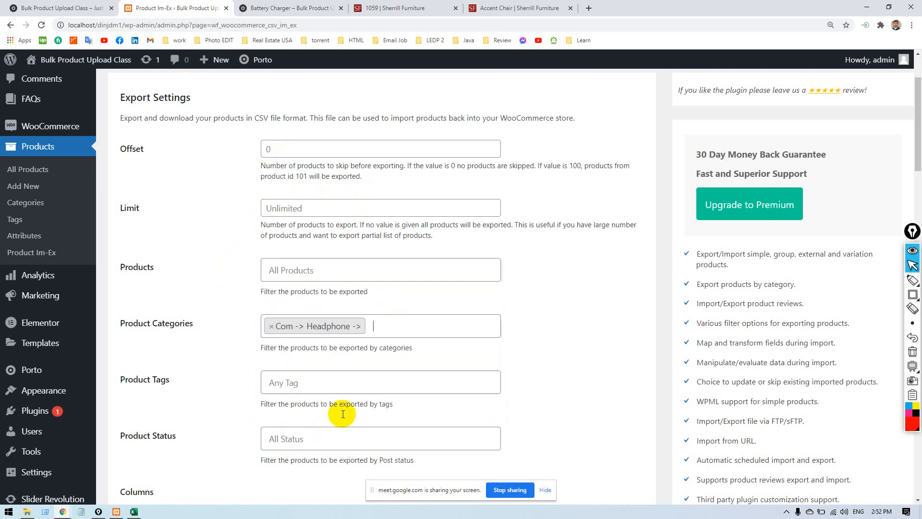
{"action": "scroll", "coordinate": [546, 313], "scroll_direction": "down", "scroll_amount": 5}
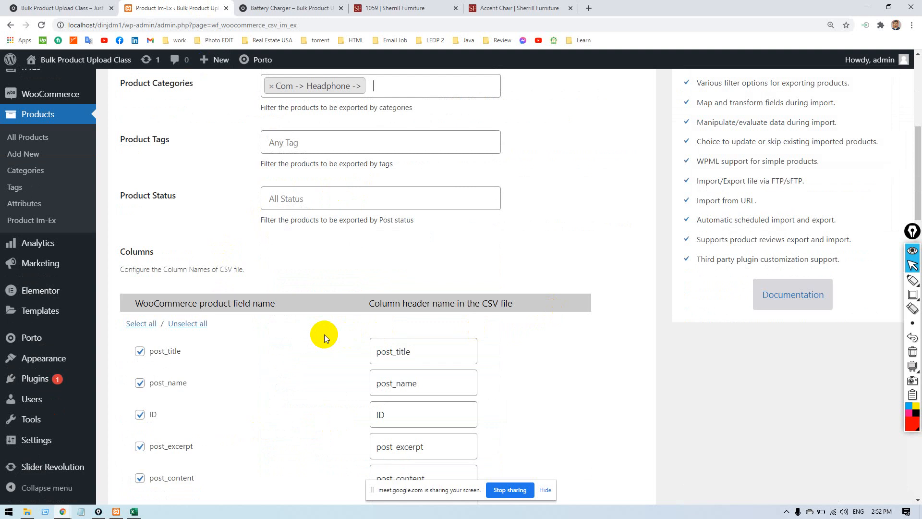
{"action": "scroll", "coordinate": [324, 334], "scroll_direction": "down", "scroll_amount": 8}
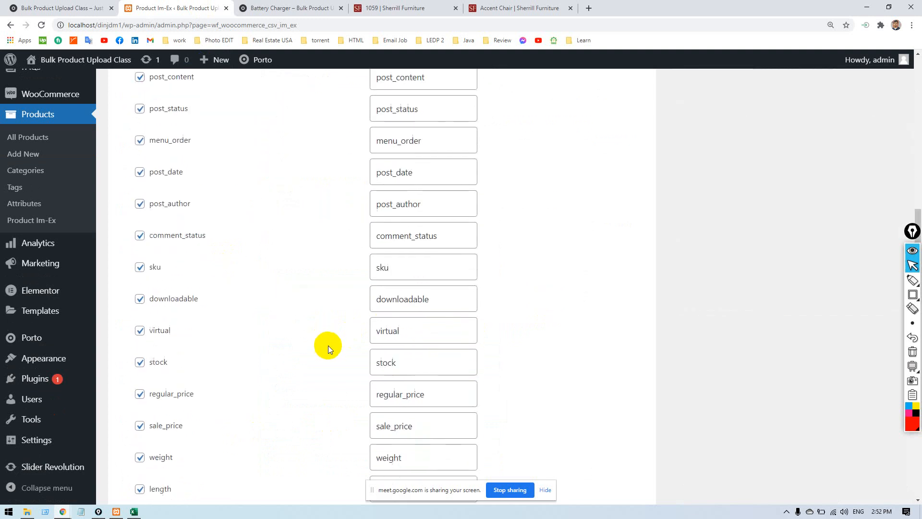
{"action": "scroll", "coordinate": [328, 350], "scroll_direction": "down", "scroll_amount": 20}
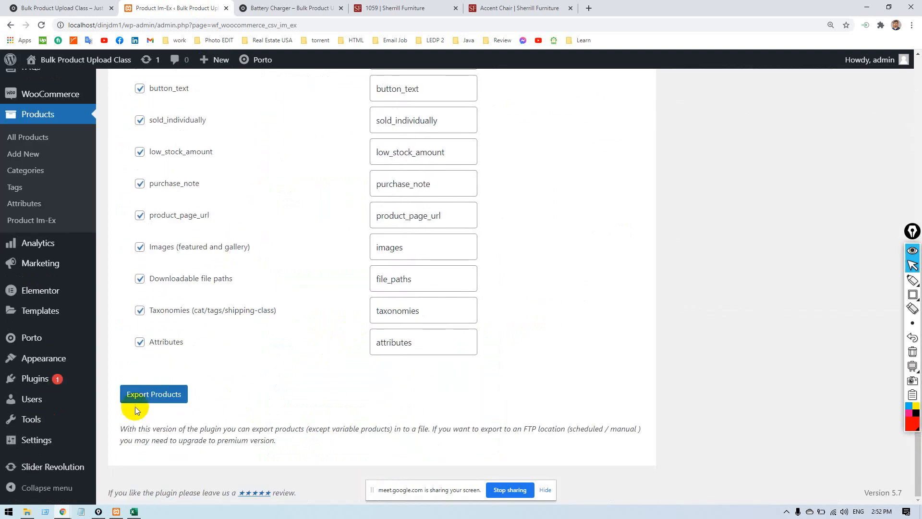
{"action": "left_click", "coordinate": [139, 393]}
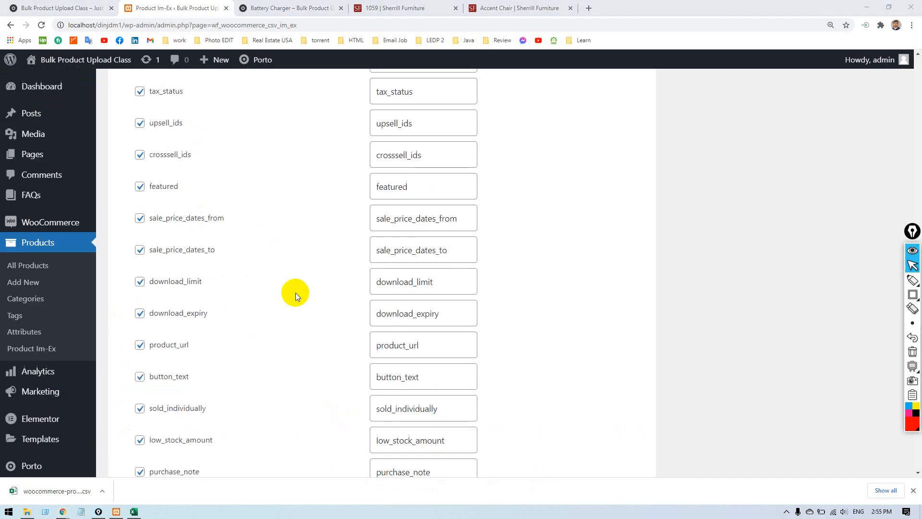
Review the WooCommerce product fields and their matching CSV column header names in the export settings.
{"action": "scroll", "coordinate": [295, 293], "scroll_direction": "up", "scroll_amount": 3}
{"action": "scroll", "coordinate": [294, 294], "scroll_direction": "down", "scroll_amount": 10}
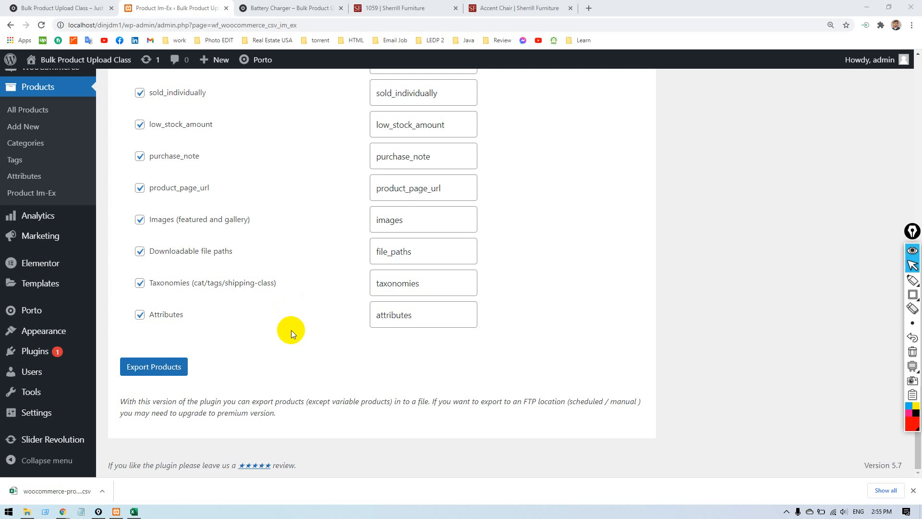
{"action": "left_click", "coordinate": [69, 490]}
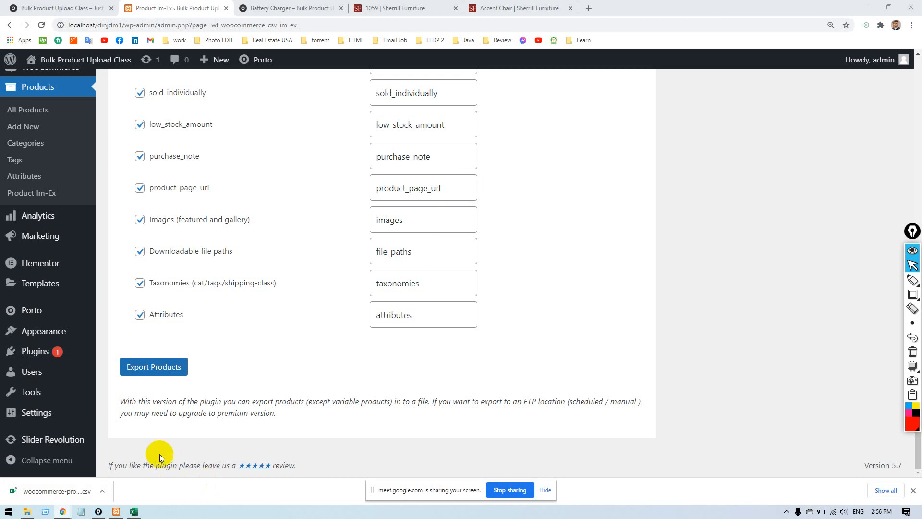
{"action": "scroll", "coordinate": [322, 359], "scroll_direction": "up", "scroll_amount": 15}
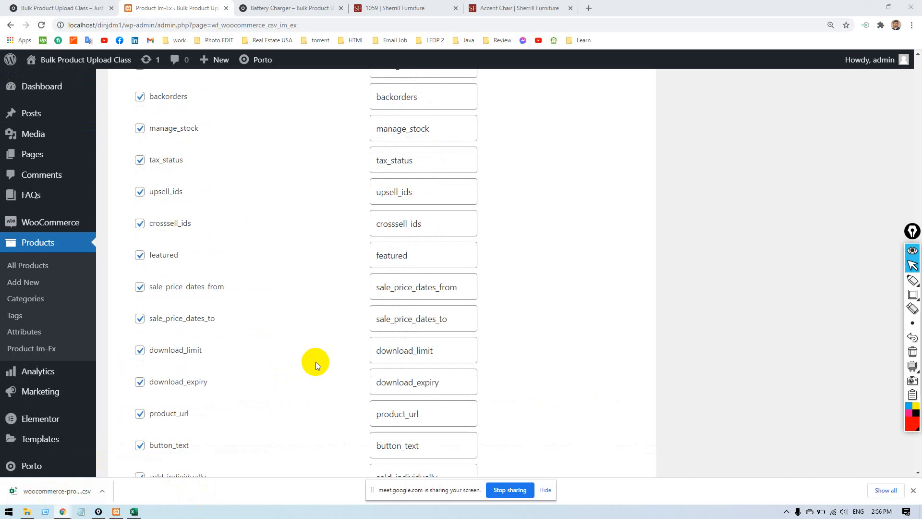
{"action": "left_click_drag", "start_coordinate": [127, 107], "coordinate": [412, 258]}
{"action": "scroll", "coordinate": [500, 290], "scroll_direction": "up", "scroll_amount": 7}
{"action": "left_click", "coordinate": [595, 266]}
{"action": "scroll", "coordinate": [594, 266], "scroll_direction": "up", "scroll_amount": 5}
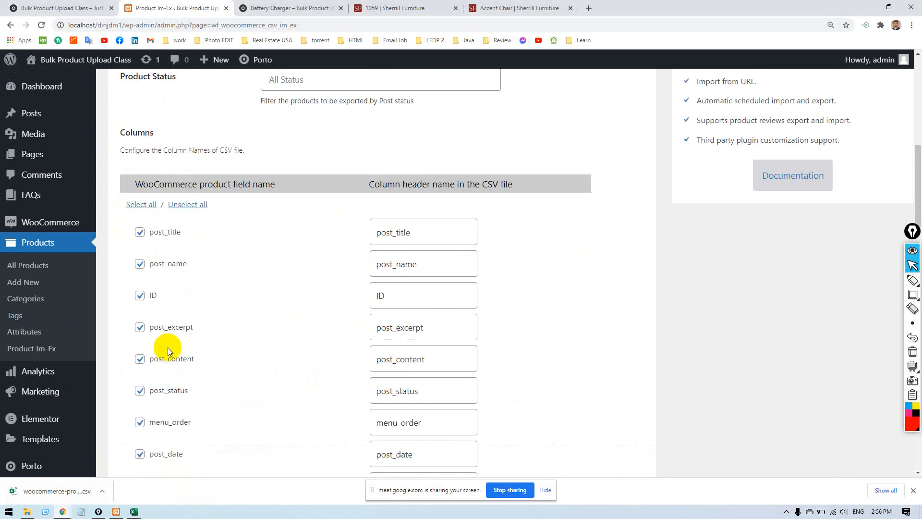
{"action": "scroll", "coordinate": [264, 340], "scroll_direction": "down", "scroll_amount": 10}
{"action": "scroll", "coordinate": [224, 362], "scroll_direction": "down", "scroll_amount": 15}
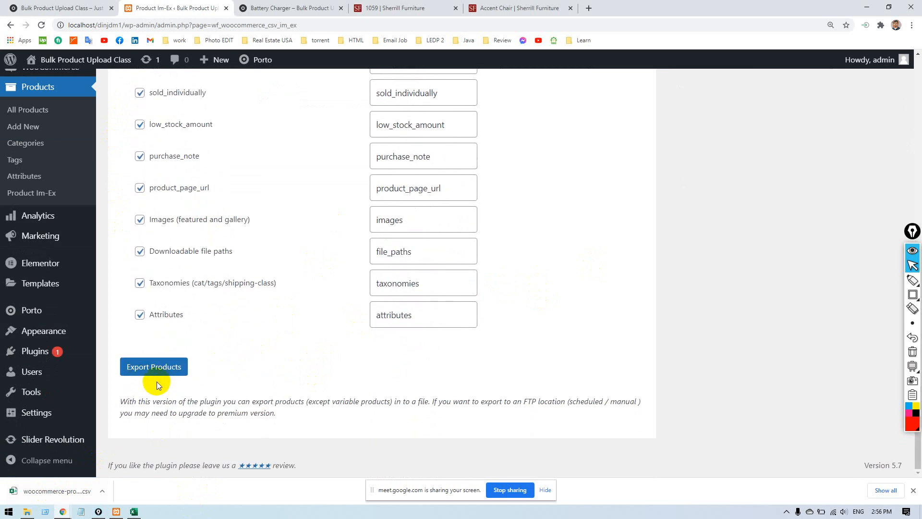
Open the exported woocommerce-product-export.csv in Excel, enlarge the sheet and widen the post_title and post_name columns.
{"action": "left_click", "coordinate": [77, 486]}
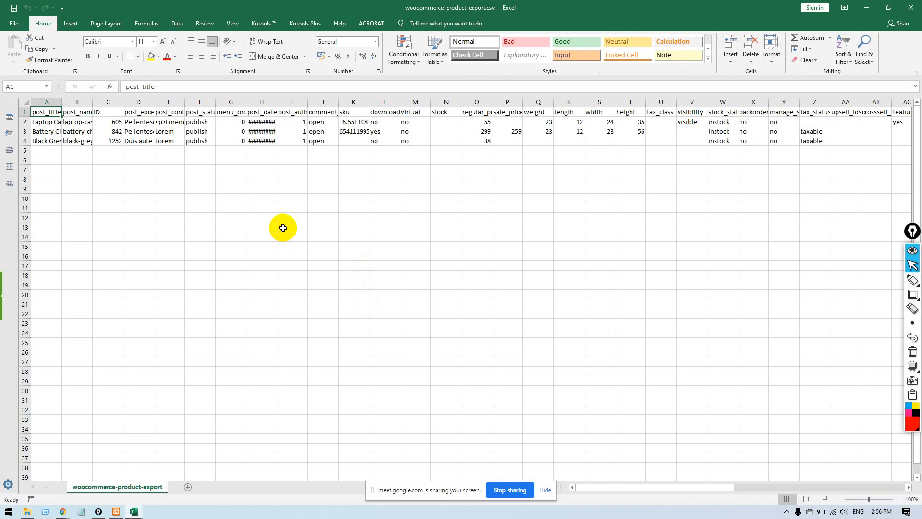
{"action": "scroll", "coordinate": [161, 246], "scroll_direction": "up", "scroll_amount": 5, "text": "ctrl"}
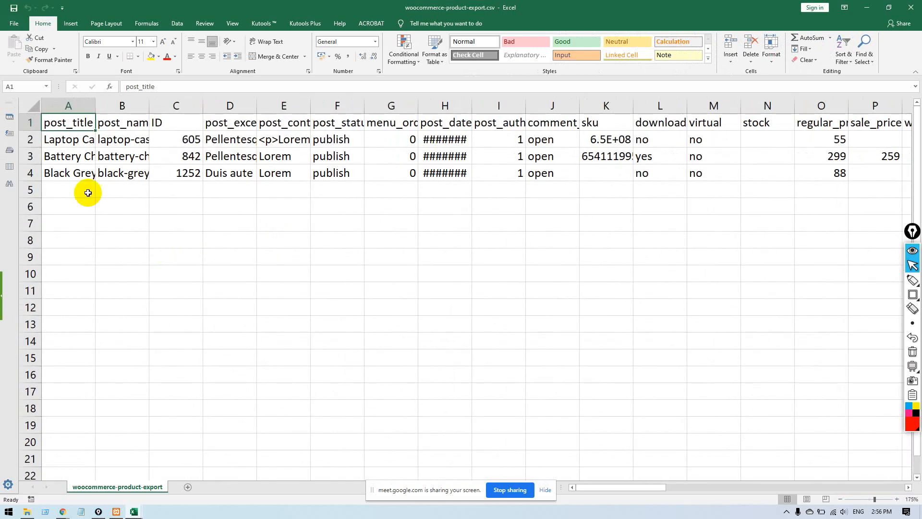
{"action": "left_click", "coordinate": [75, 139]}
{"action": "left_click_drag", "start_coordinate": [96, 105], "coordinate": [226, 126]}
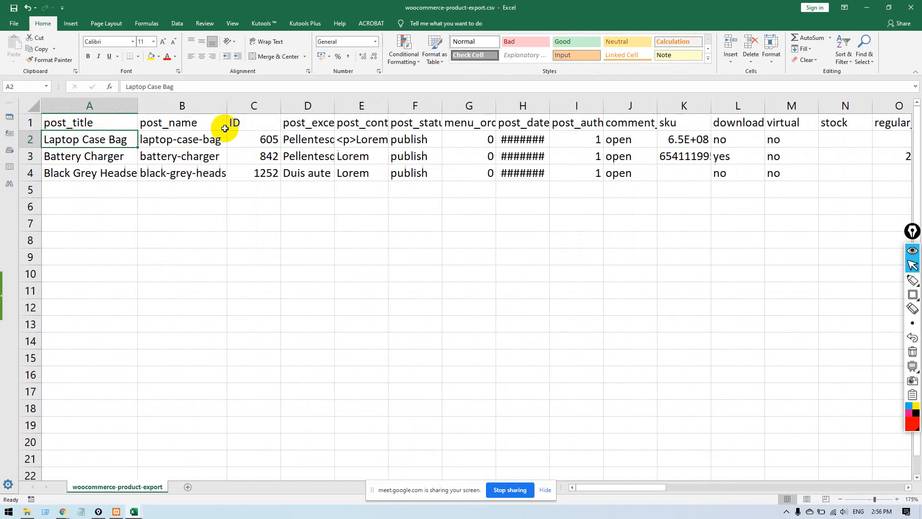
Examine the post_title, post_name and ID values of the three exported products.
{"action": "left_click", "coordinate": [202, 133]}
{"action": "left_click", "coordinate": [202, 224]}
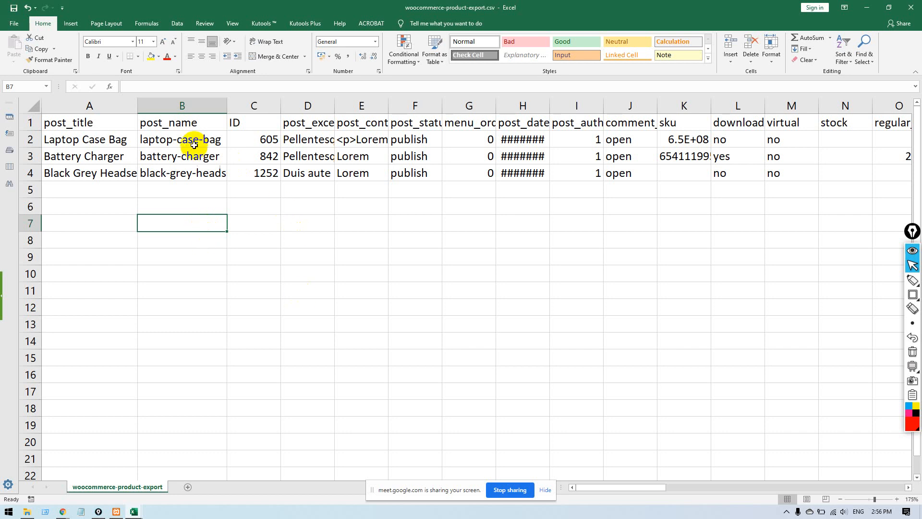
{"action": "left_click", "coordinate": [209, 143]}
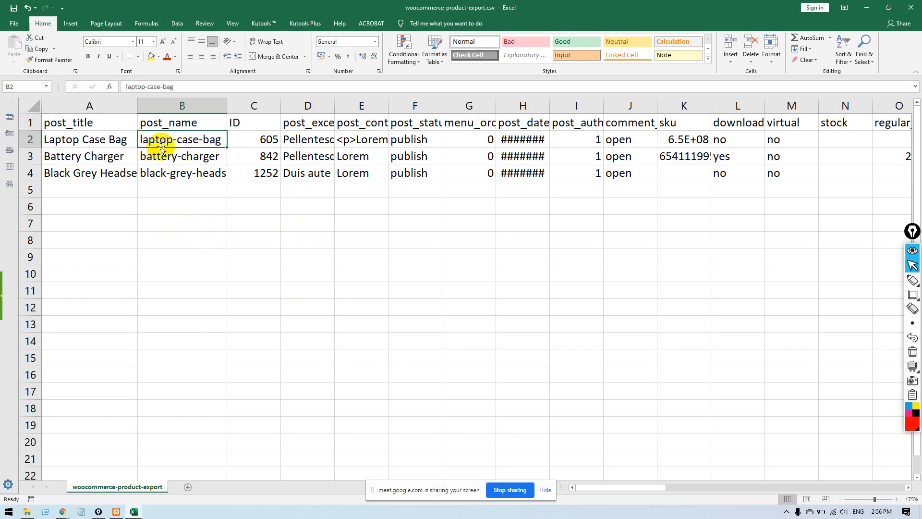
{"action": "left_click", "coordinate": [78, 140]}
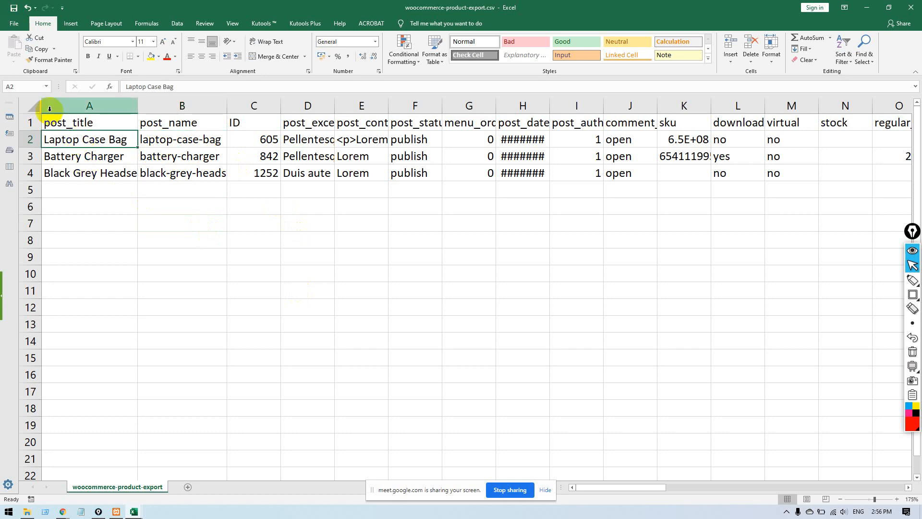
{"action": "left_click", "coordinate": [273, 142]}
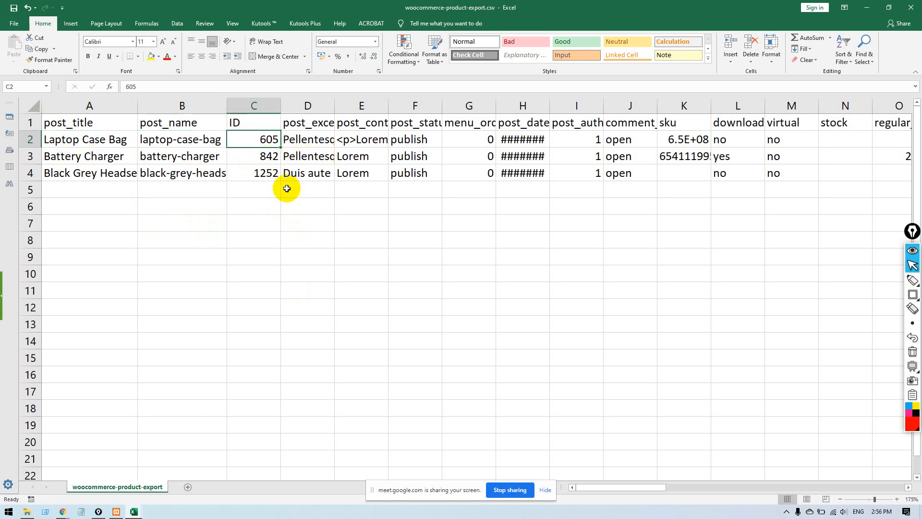
{"action": "left_click_drag", "start_coordinate": [248, 140], "coordinate": [253, 175]}
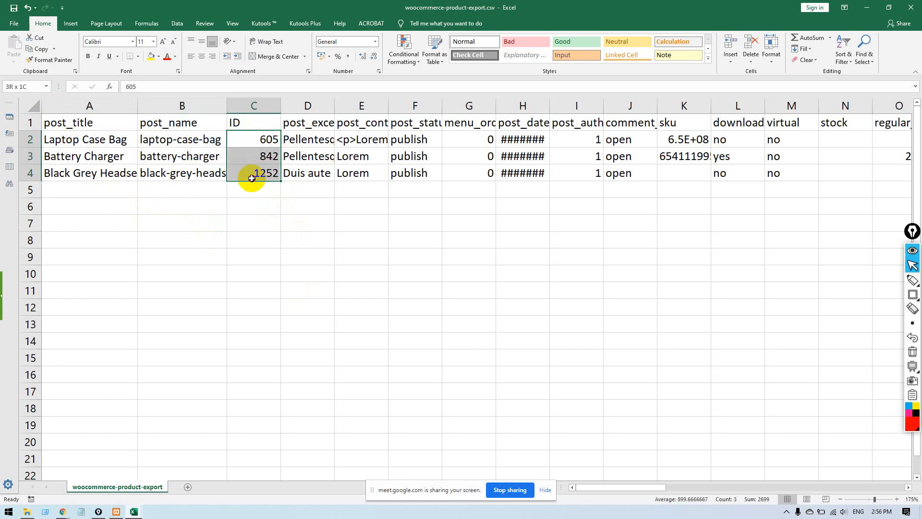
{"action": "left_click", "coordinate": [253, 212]}
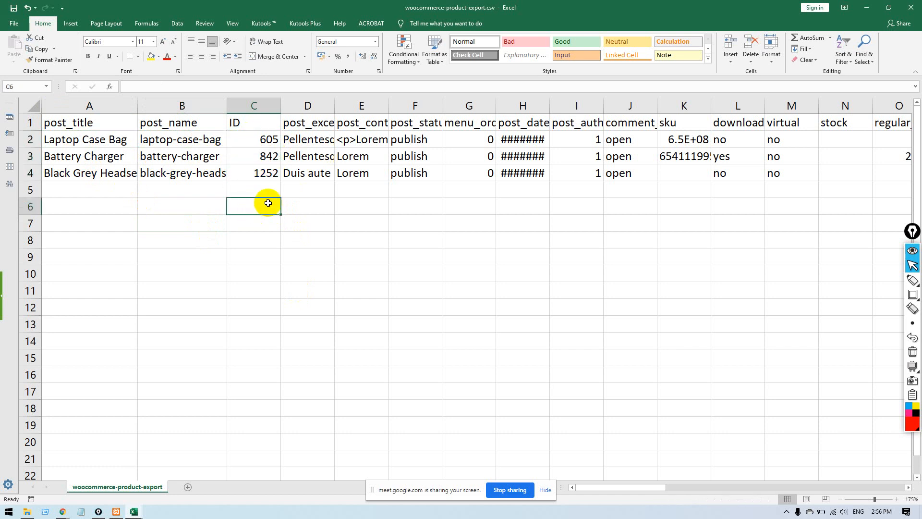
{"action": "left_click", "coordinate": [260, 141]}
{"action": "left_click_drag", "start_coordinate": [257, 153], "coordinate": [257, 175]}
{"action": "left_click", "coordinate": [255, 194]}
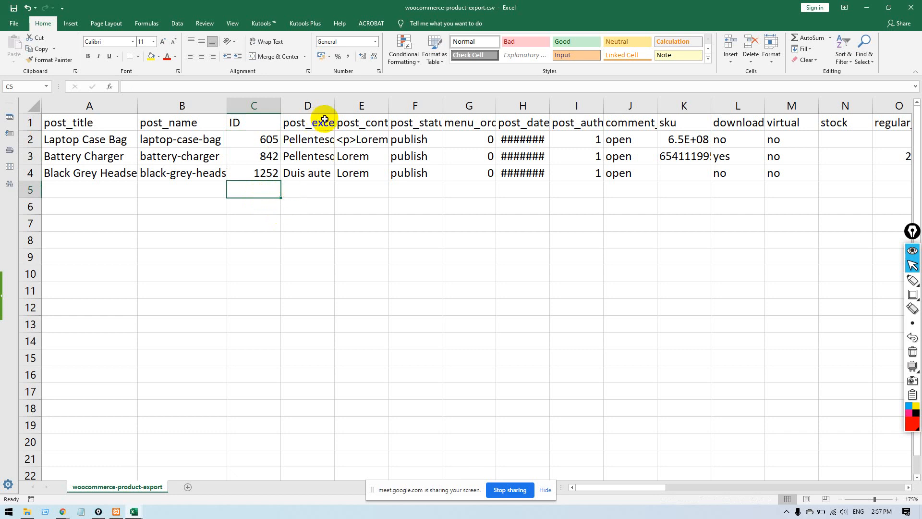
Widen the post_excerpt column and inspect the excerpt text of the Laptop Case Bag and Battery Charger rows.
{"action": "left_click_drag", "start_coordinate": [335, 107], "coordinate": [370, 108]}
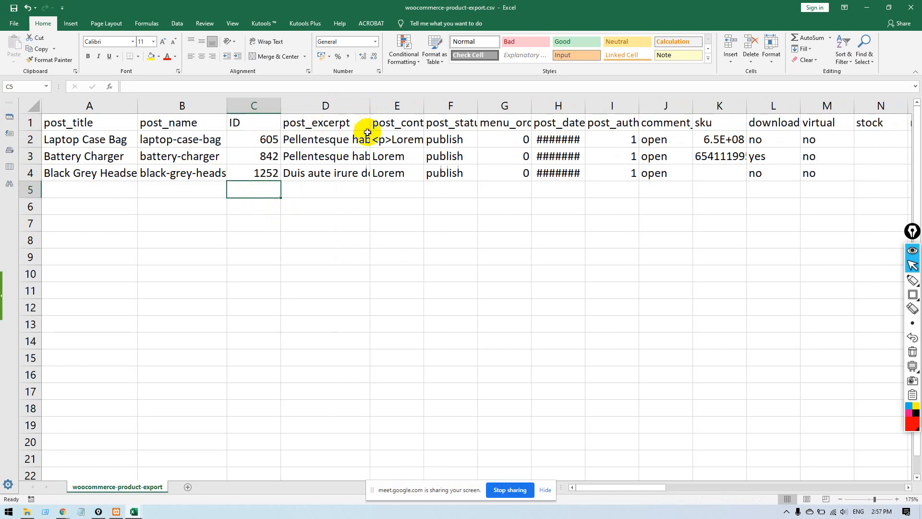
{"action": "left_click", "coordinate": [340, 140]}
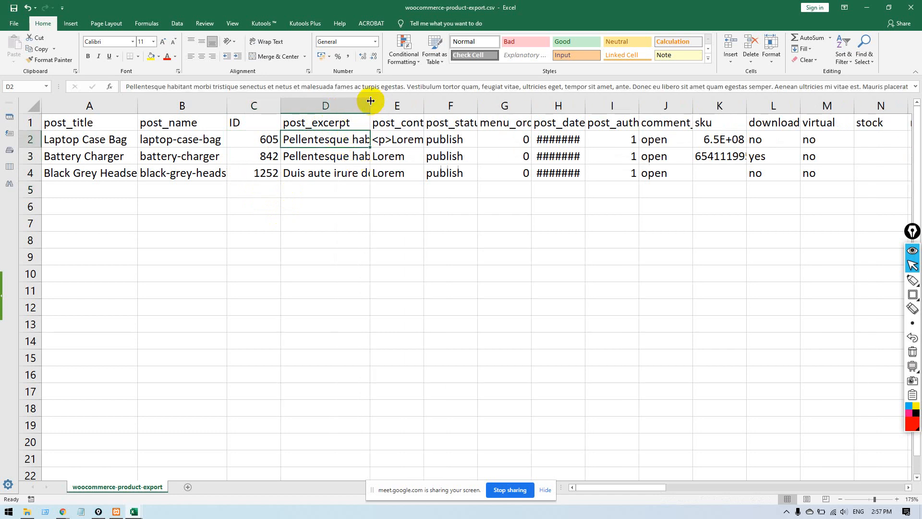
{"action": "left_click_drag", "start_coordinate": [372, 99], "coordinate": [506, 104]}
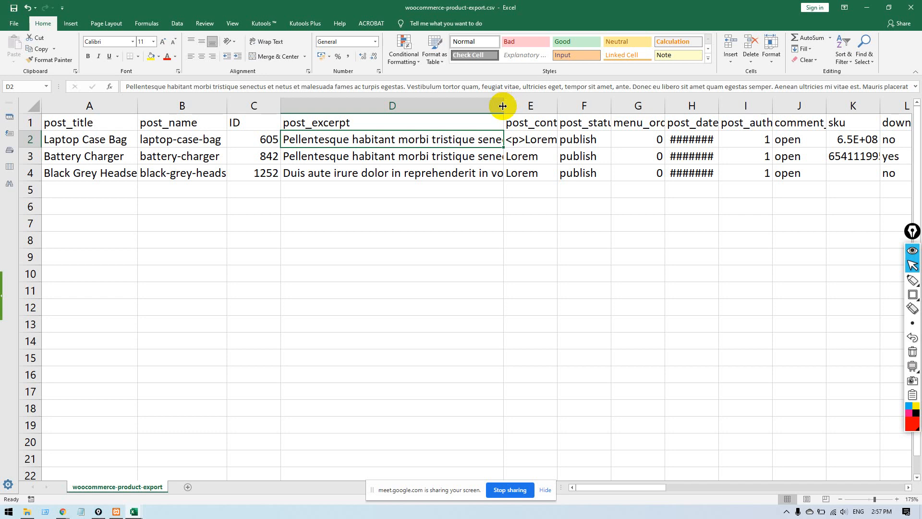
{"action": "left_click", "coordinate": [349, 156]}
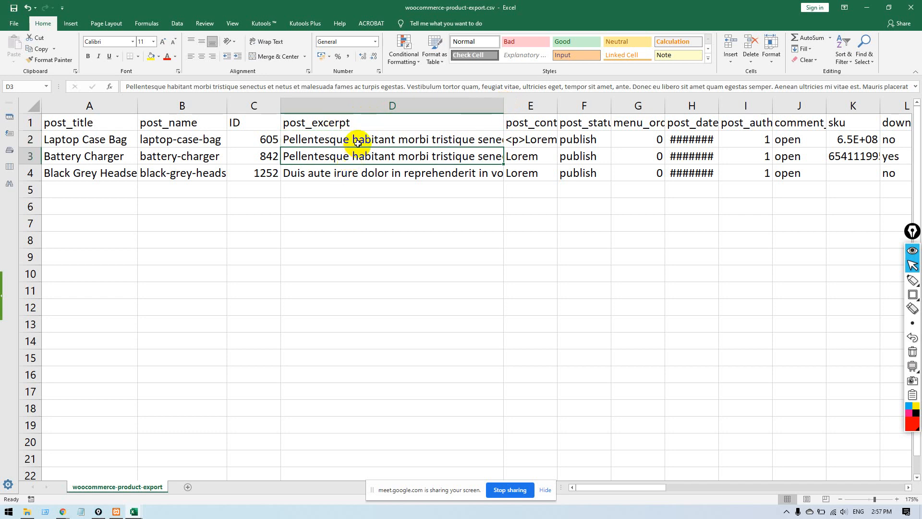
{"action": "double_click", "coordinate": [358, 142]}
{"action": "left_click", "coordinate": [447, 252]}
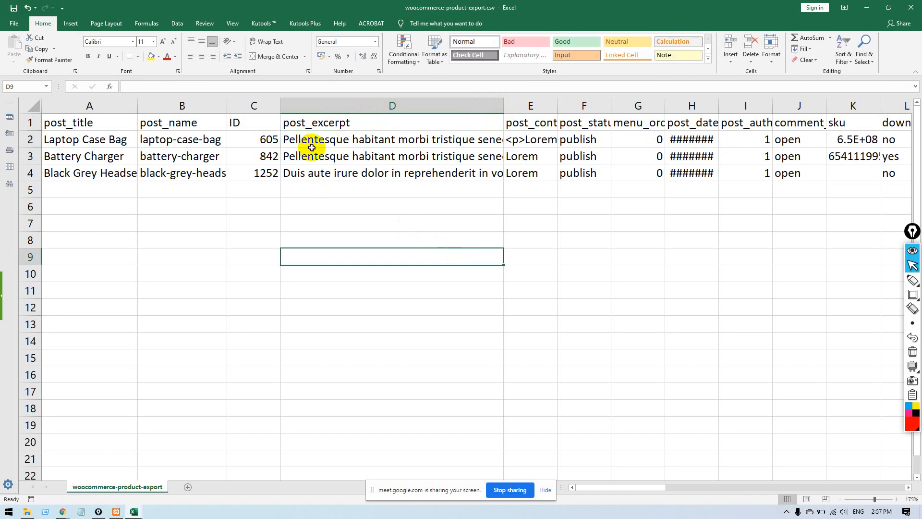
{"action": "left_click", "coordinate": [313, 142]}
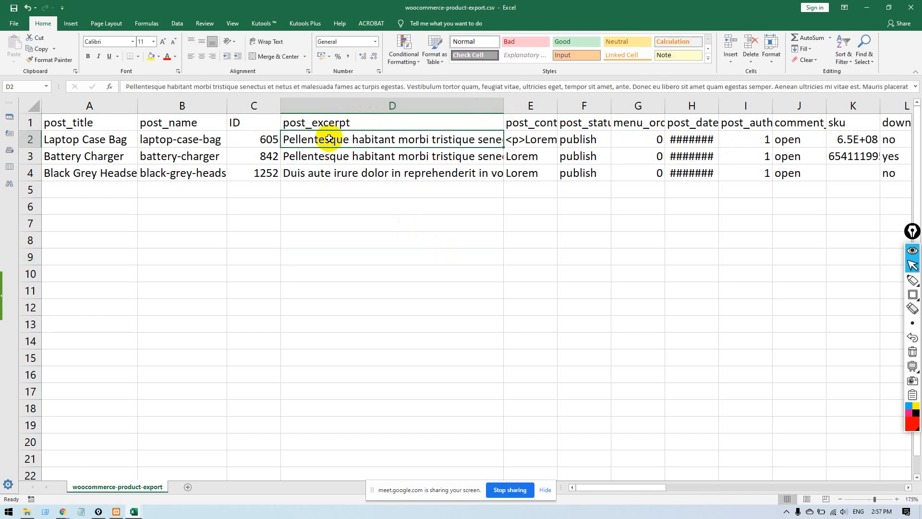
Switch to Chrome and highlight the short description on the Battery Charger product page for comparison with the excerpt.
{"action": "key", "text": "alt+Tab"}
{"action": "key", "text": "alt+Tab"}
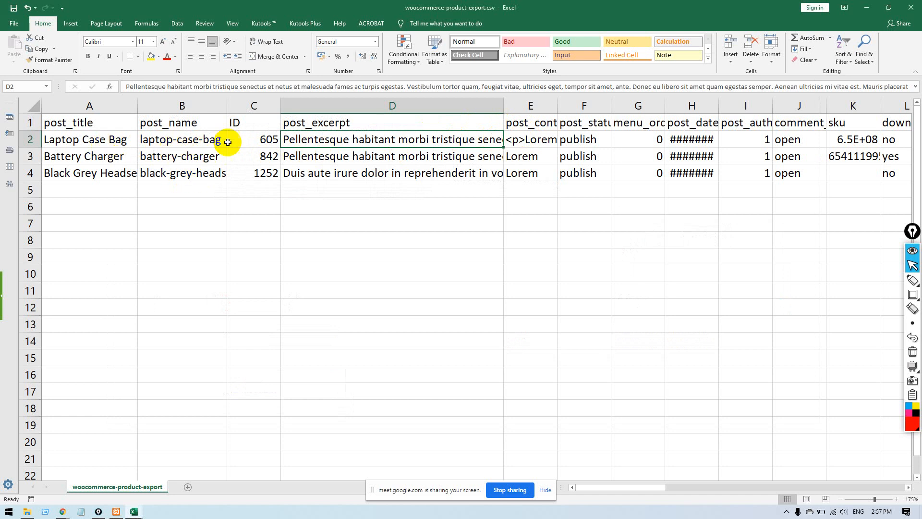
{"action": "key", "text": "alt+Tab"}
{"action": "key", "text": "alt+Tab"}
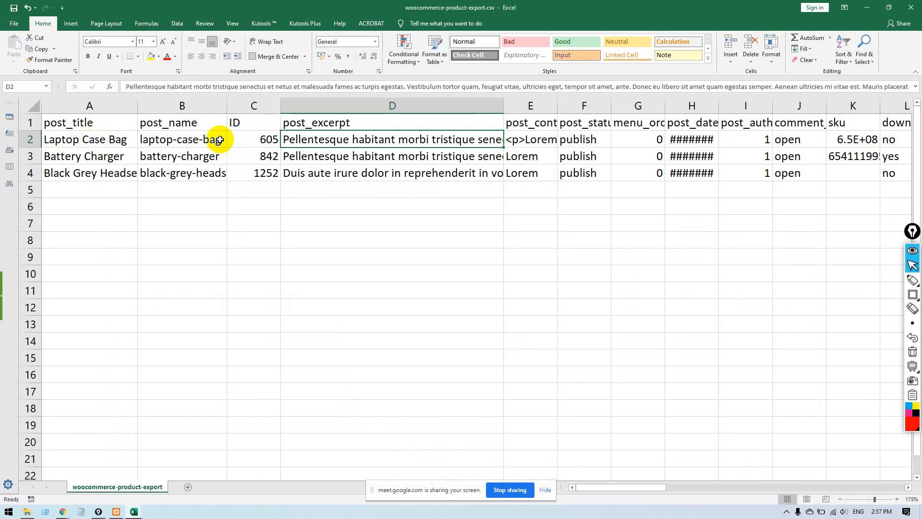
{"action": "key", "text": "alt+Tab"}
{"action": "key", "text": "alt+Tab"}
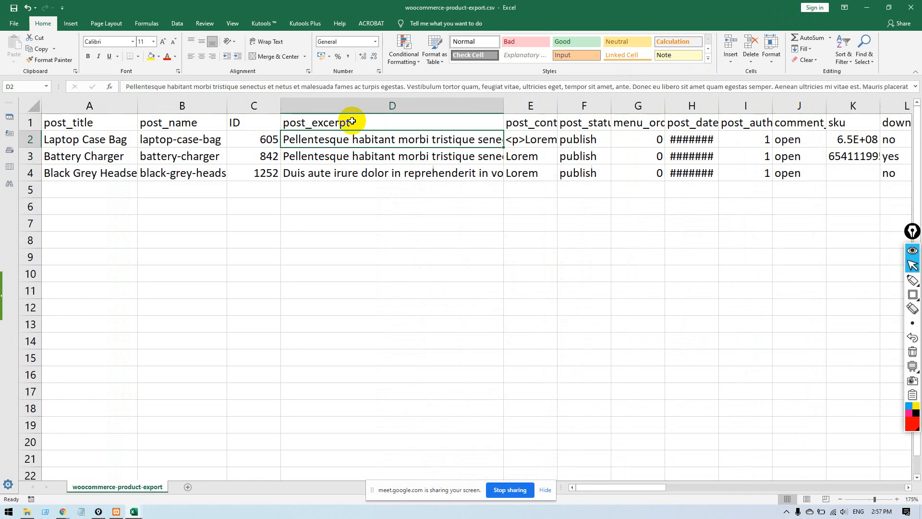
{"action": "left_click", "coordinate": [864, 7]}
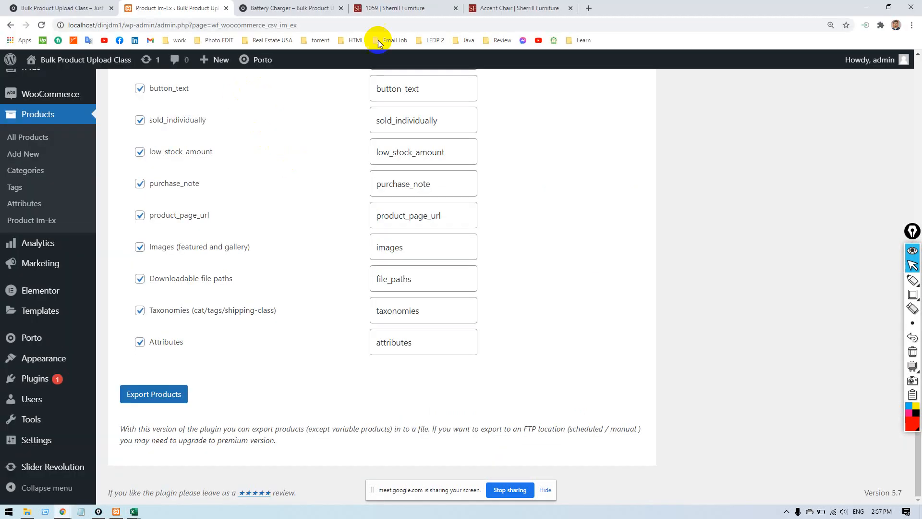
{"action": "left_click", "coordinate": [257, 8]}
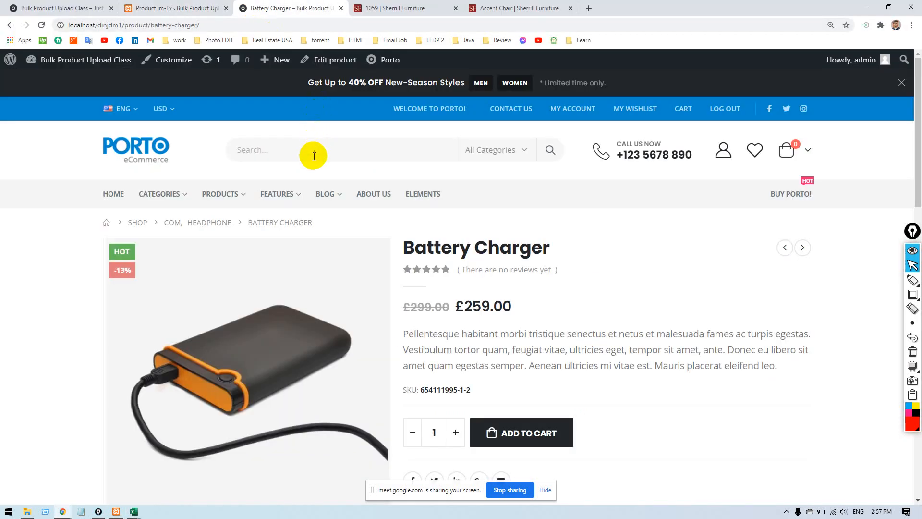
{"action": "scroll", "coordinate": [528, 308], "scroll_direction": "down", "scroll_amount": 1}
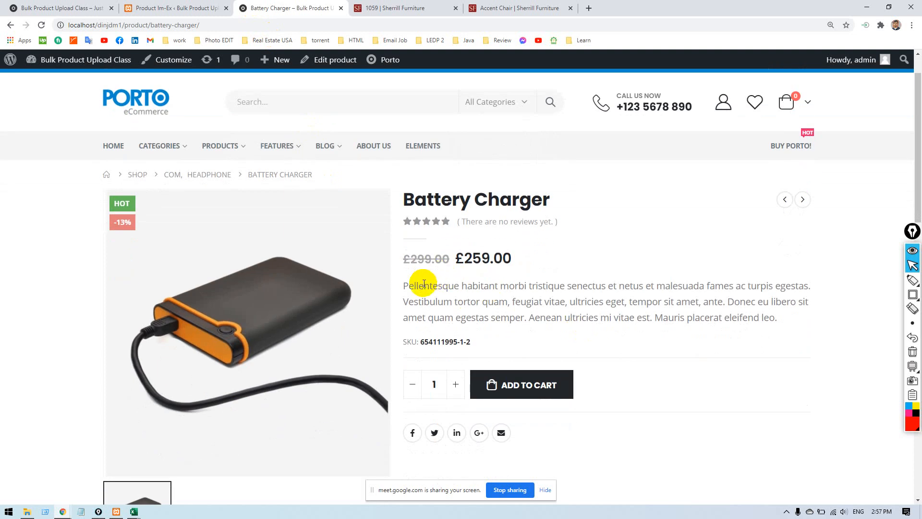
{"action": "left_click_drag", "start_coordinate": [424, 284], "coordinate": [781, 319]}
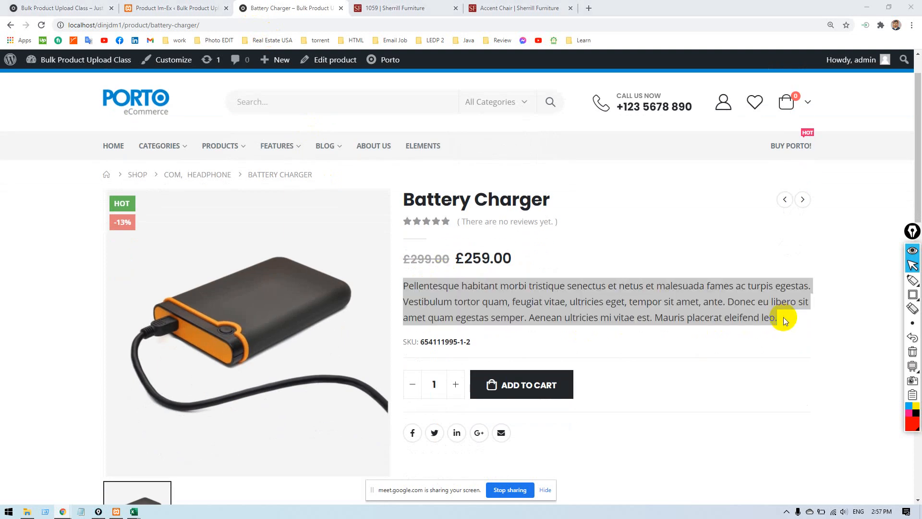
{"action": "key", "text": "alt+Tab"}
{"action": "key", "text": "alt+Tab"}
{"action": "left_click", "coordinate": [500, 279]}
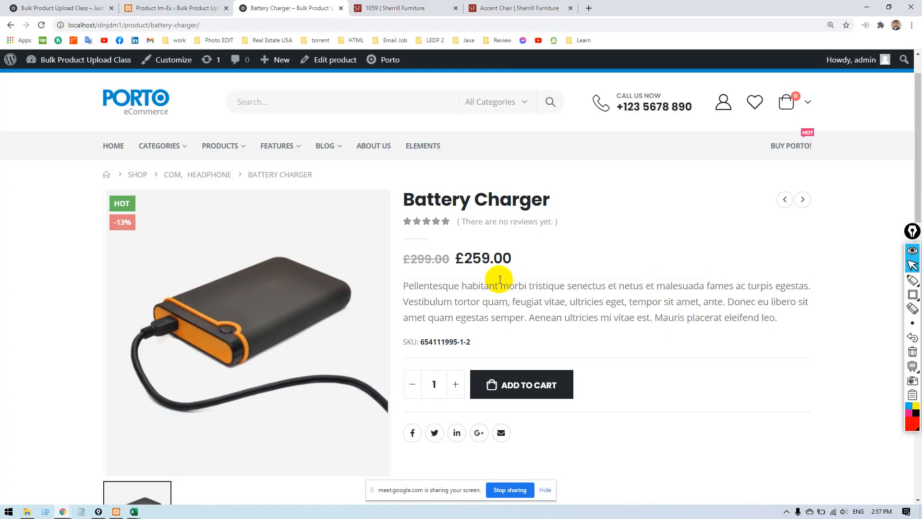
Return to Excel and review the post_excerpt header and the Laptop Case Bag's excerpt text.
{"action": "key", "text": "alt+Tab"}
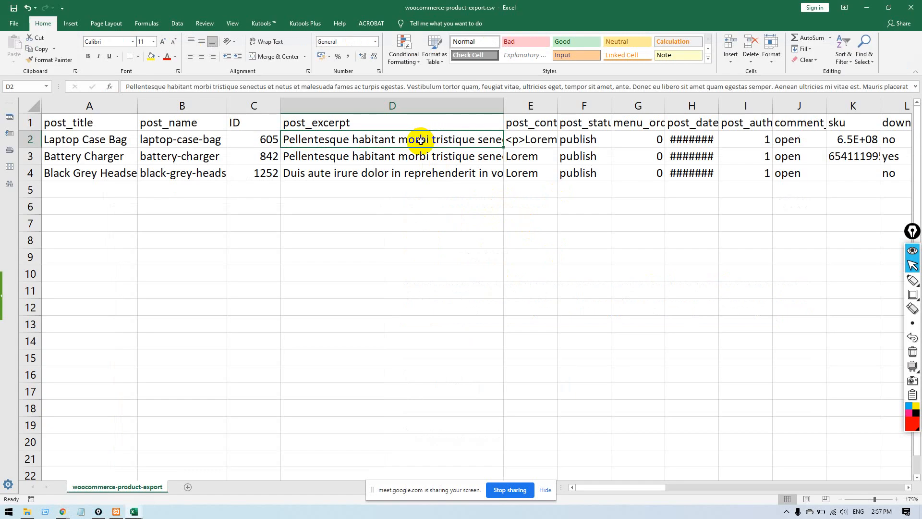
{"action": "double_click", "coordinate": [421, 140]}
{"action": "left_click", "coordinate": [486, 270]}
{"action": "left_click", "coordinate": [288, 129]}
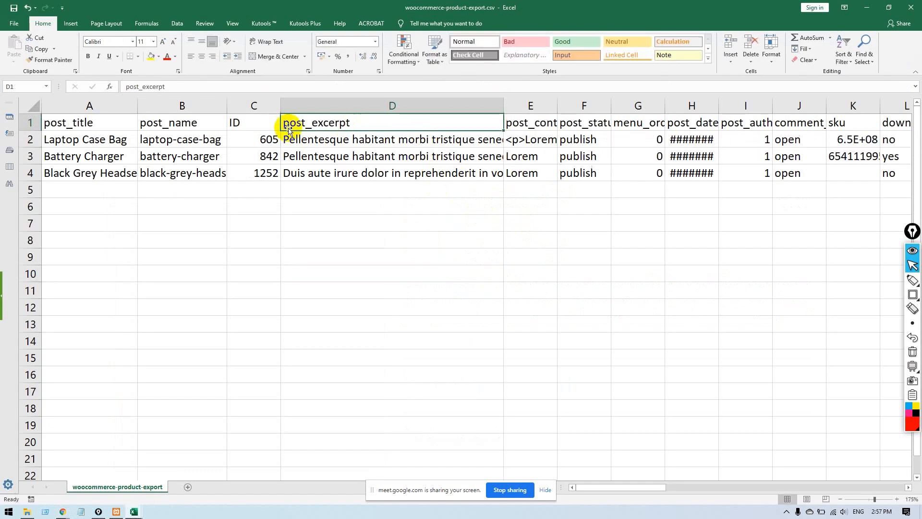
{"action": "left_click", "coordinate": [478, 201]}
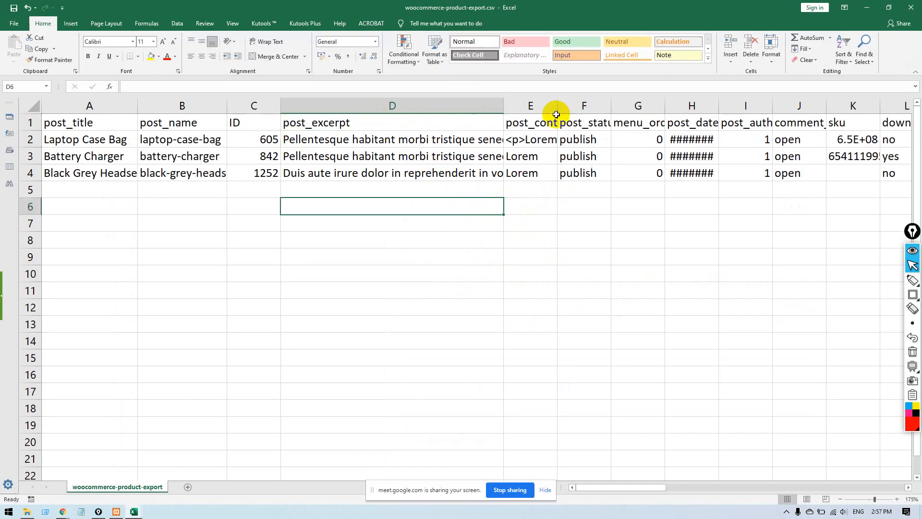
Narrow the post_excerpt column, widen the post_content column and view the Laptop Case Bag's full post_content text.
{"action": "left_click", "coordinate": [496, 106]}
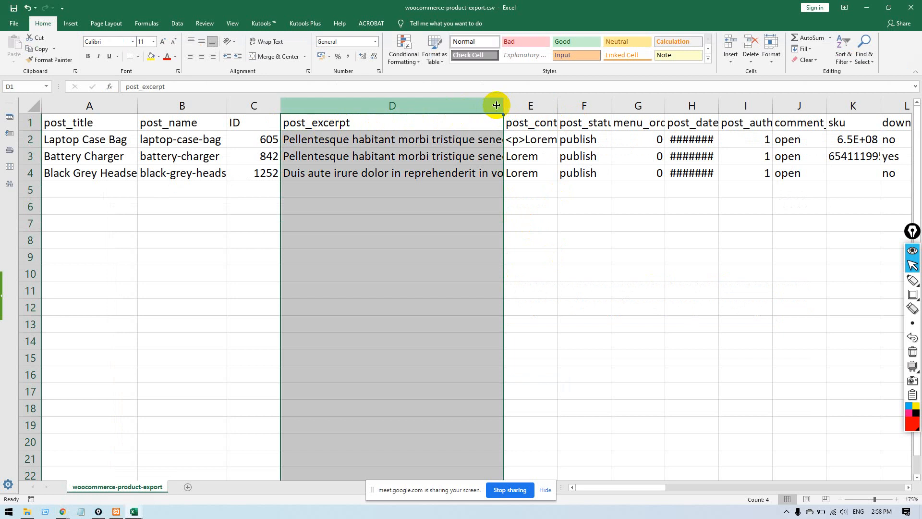
{"action": "mouse_move", "coordinate": [503, 104]}
{"action": "left_mouse_down"}
{"action": "mouse_move", "coordinate": [370, 106]}
{"action": "mouse_move", "coordinate": [493, 102]}
{"action": "left_mouse_up"}
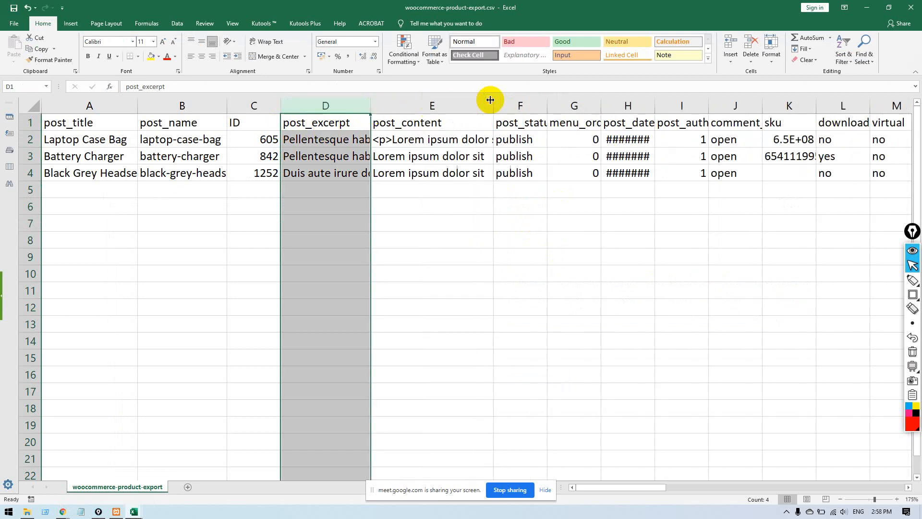
{"action": "double_click", "coordinate": [435, 139]}
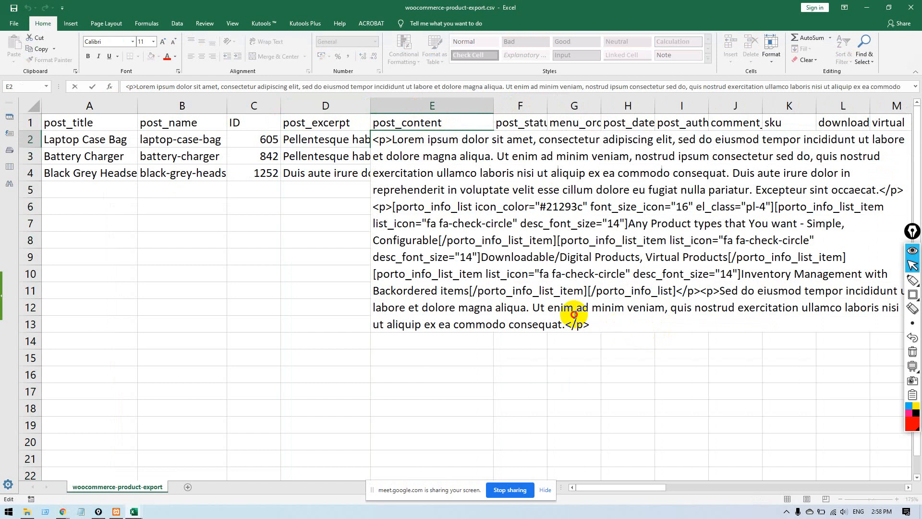
{"action": "left_click", "coordinate": [366, 290]}
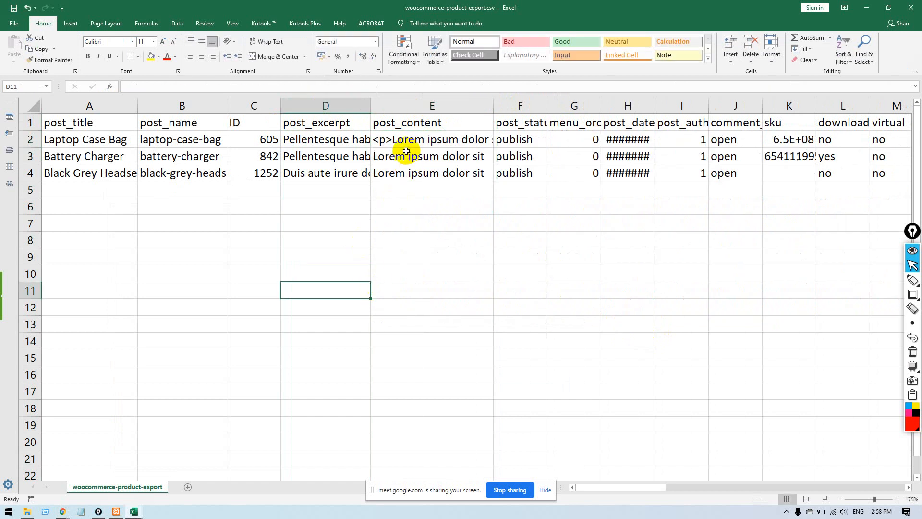
Switch to the Battery Charger page in Chrome and highlight its full product description for comparison with post_content.
{"action": "key", "text": "alt+Tab"}
{"action": "scroll", "coordinate": [340, 367], "scroll_direction": "down", "scroll_amount": 5}
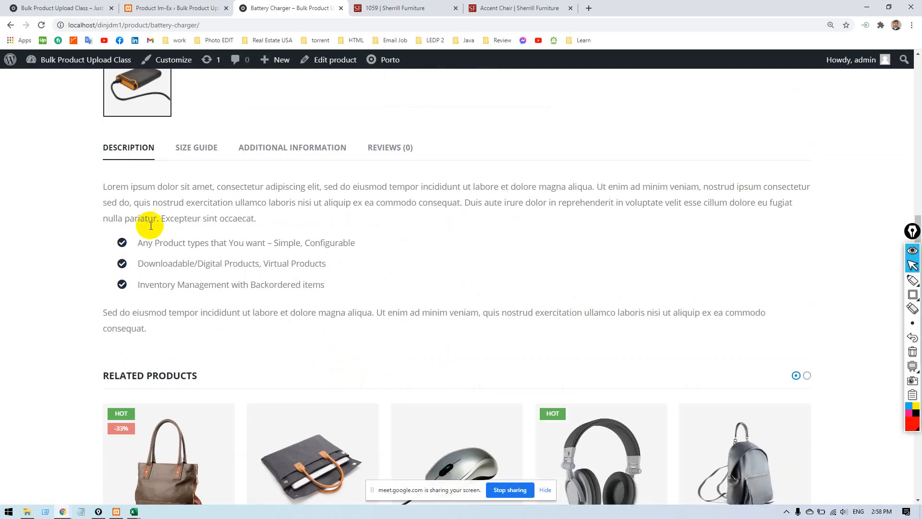
{"action": "left_click_drag", "start_coordinate": [113, 184], "coordinate": [264, 344]}
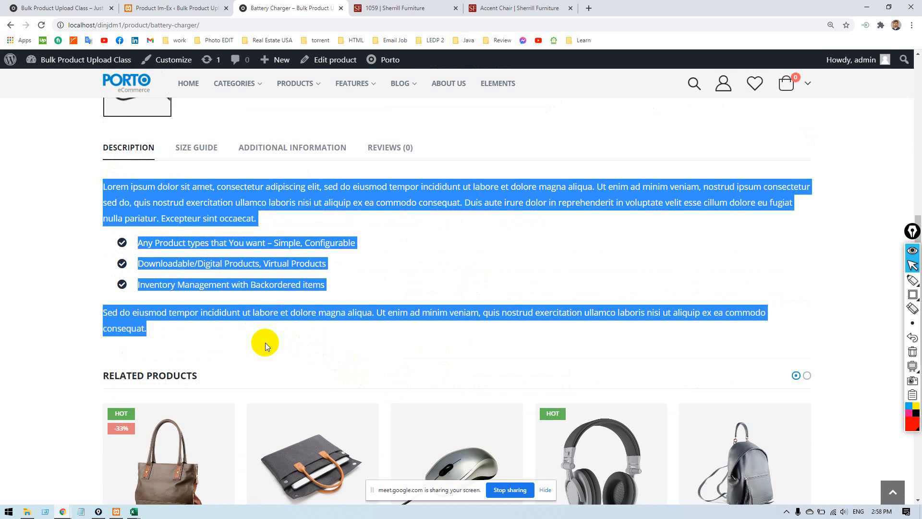
Compare the Battery Charger page's description with the Laptop Case Bag's post_content markup in the Excel export sheet.
{"action": "scroll", "coordinate": [427, 321], "scroll_direction": "up", "scroll_amount": 4}
{"action": "scroll", "coordinate": [426, 322], "scroll_direction": "down", "scroll_amount": 6}
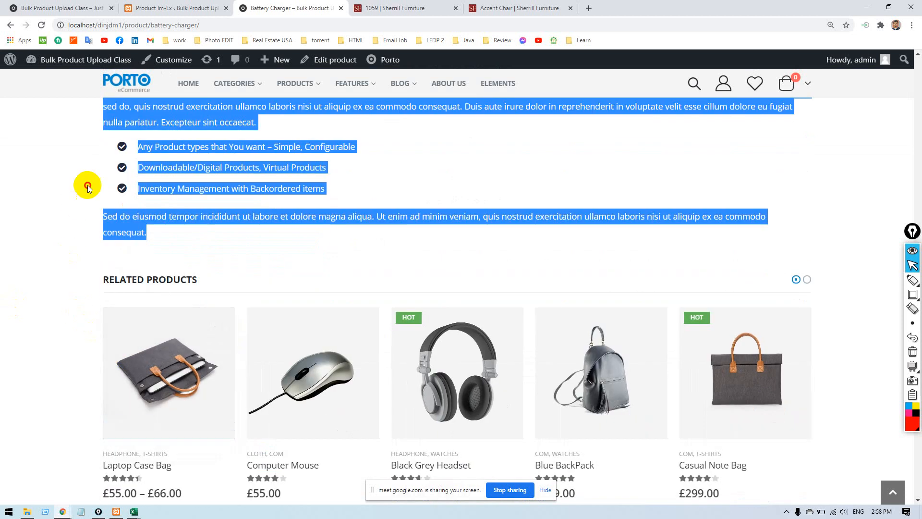
{"action": "key", "text": "alt+Tab"}
{"action": "double_click", "coordinate": [449, 139]}
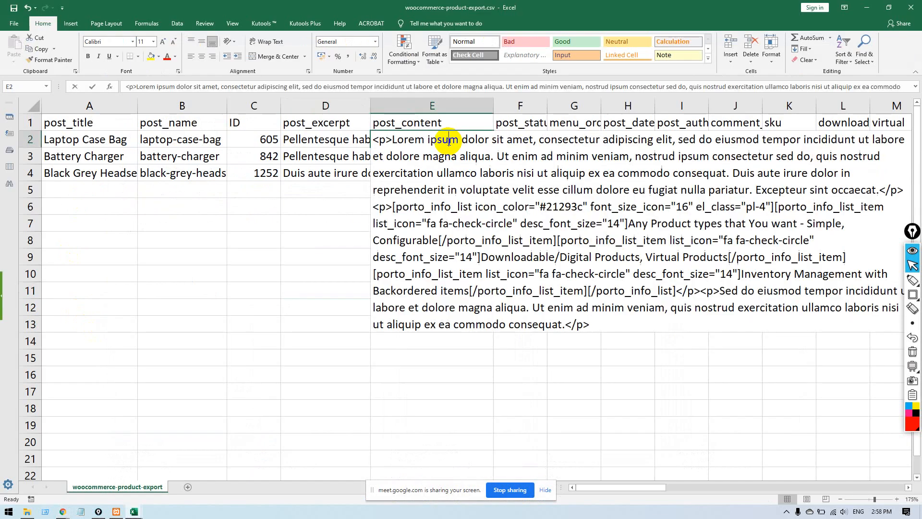
{"action": "left_click_drag", "start_coordinate": [392, 208], "coordinate": [371, 206]}
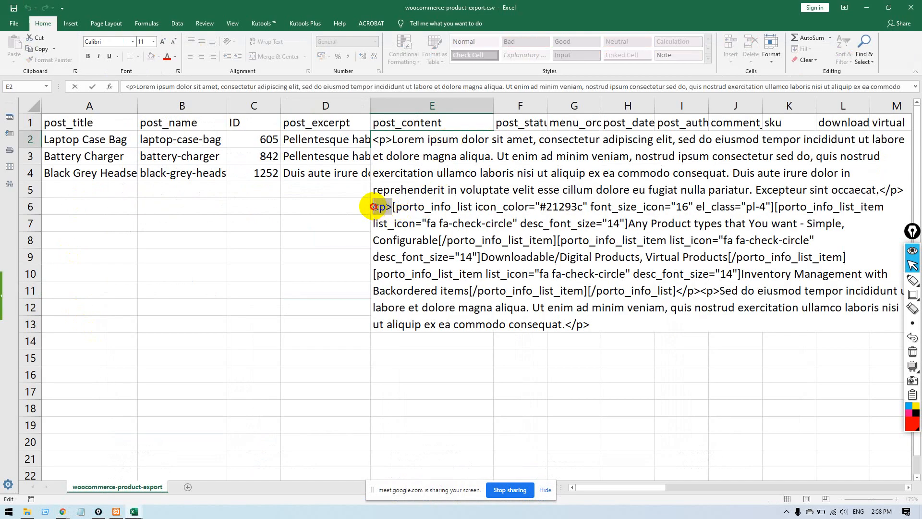
{"action": "left_click", "coordinate": [584, 239]}
{"action": "key", "text": "Escape"}
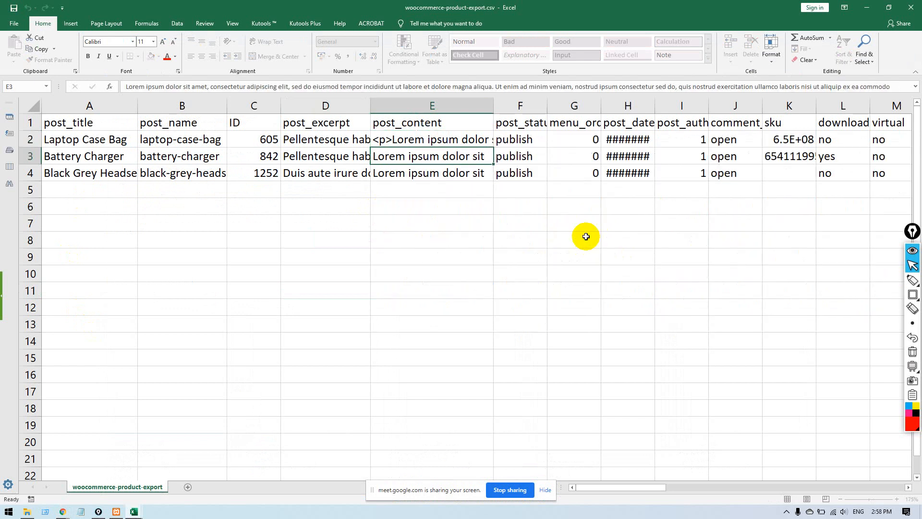
Widen the post_status column to fit its header, and delete the menu_order column.
{"action": "left_click", "coordinate": [521, 136]}
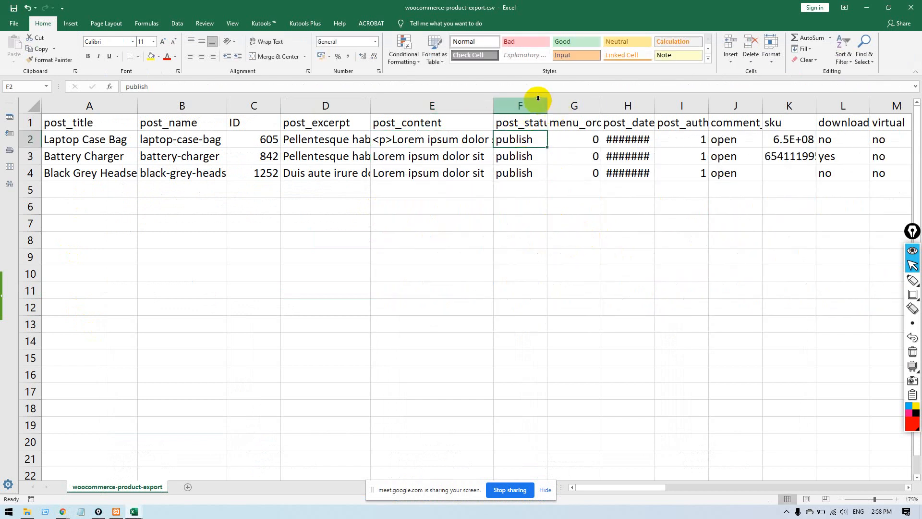
{"action": "left_click_drag", "start_coordinate": [548, 101], "coordinate": [608, 101]}
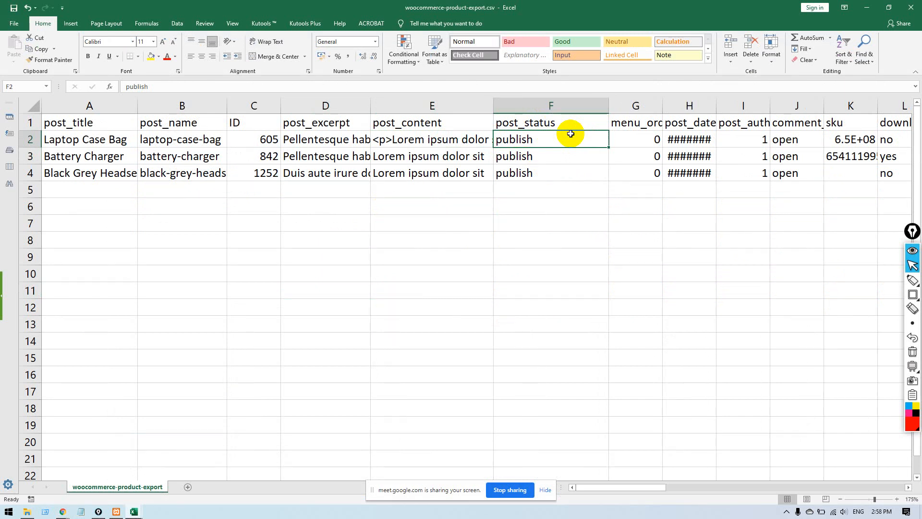
{"action": "left_click_drag", "start_coordinate": [608, 102], "coordinate": [580, 102]}
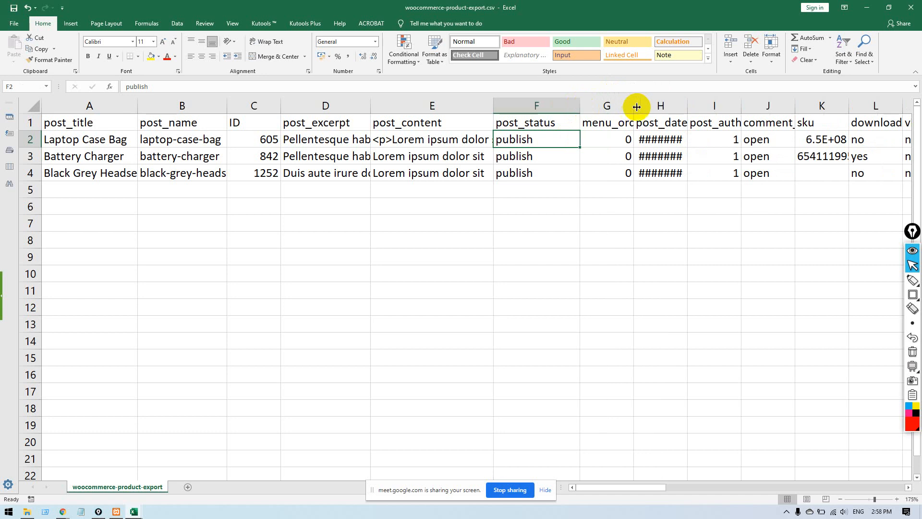
{"action": "left_click_drag", "start_coordinate": [637, 107], "coordinate": [688, 106]}
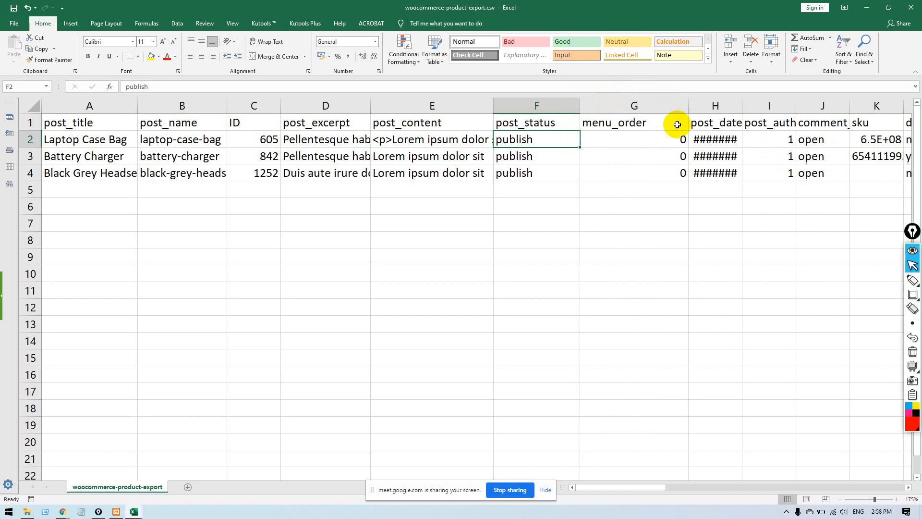
{"action": "left_click", "coordinate": [645, 105]}
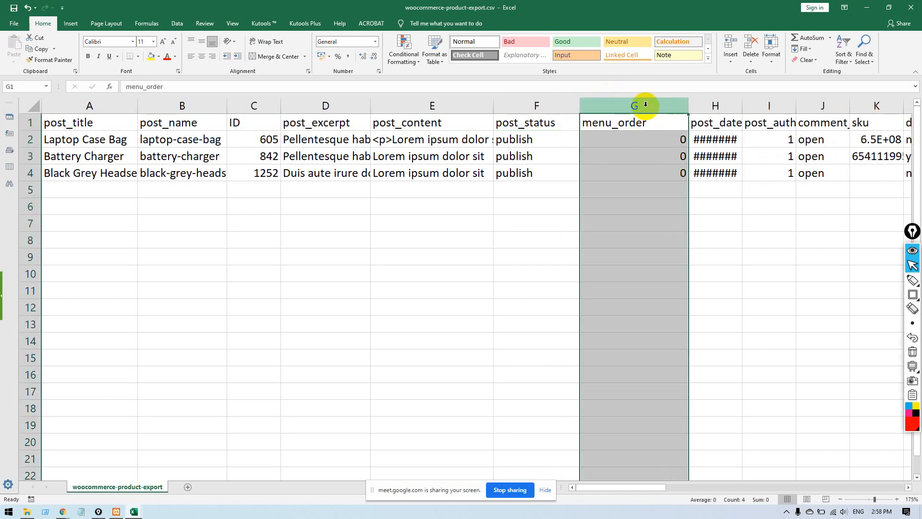
{"action": "key", "text": "ctrl+minus"}
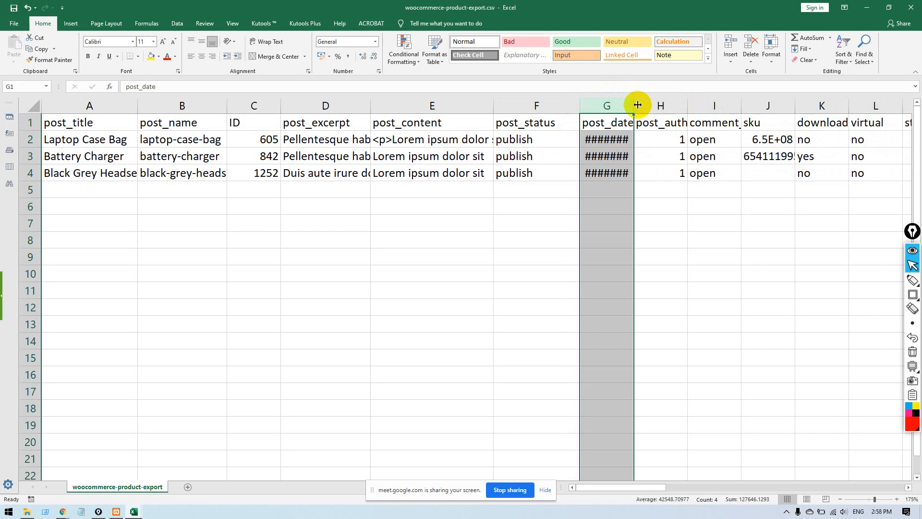
Check the Laptop Case Bag's full post_date value, and delete the post_date column.
{"action": "left_click_drag", "start_coordinate": [634, 102], "coordinate": [667, 101]}
{"action": "left_click", "coordinate": [612, 139]}
{"action": "double_click", "coordinate": [612, 139]}
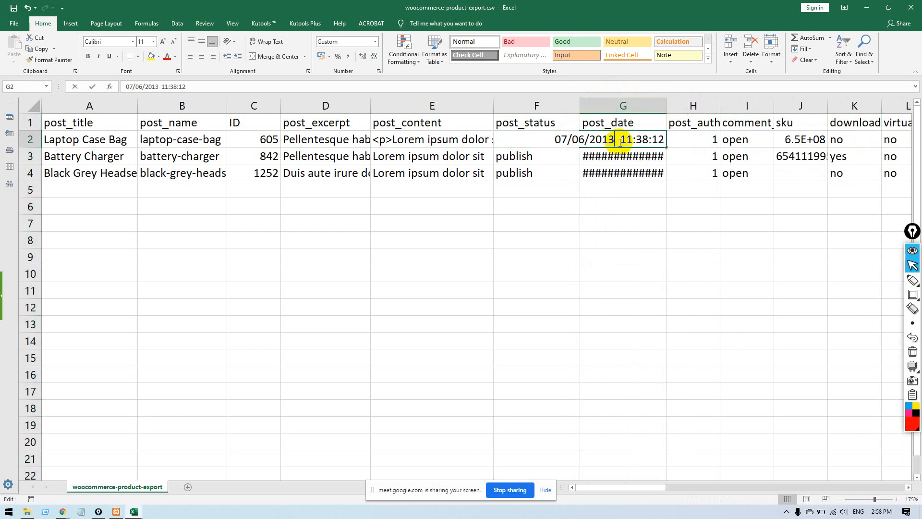
{"action": "left_click", "coordinate": [719, 194]}
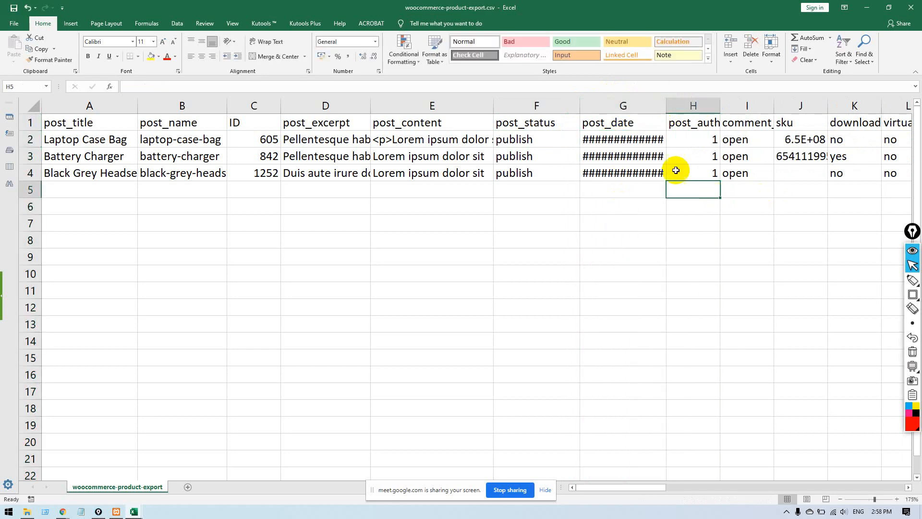
{"action": "left_click", "coordinate": [631, 104]}
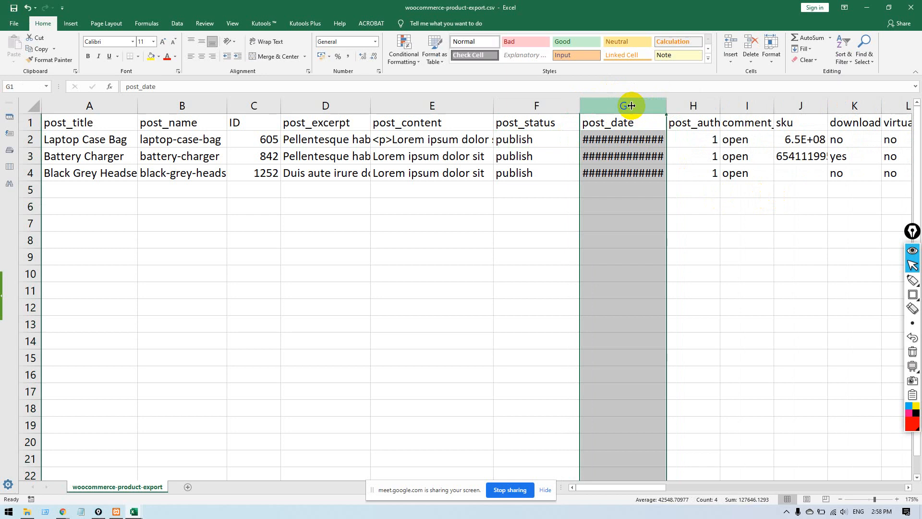
{"action": "key", "text": "ctrl+minus"}
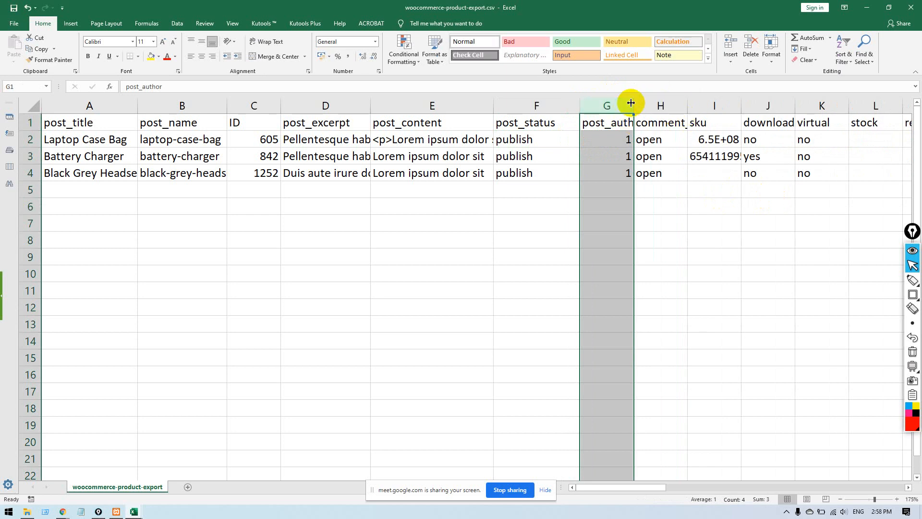
Delete the post_author and comment_status columns after widening each to read its header and checking the author values.
{"action": "left_click_drag", "start_coordinate": [633, 103], "coordinate": [660, 102]}
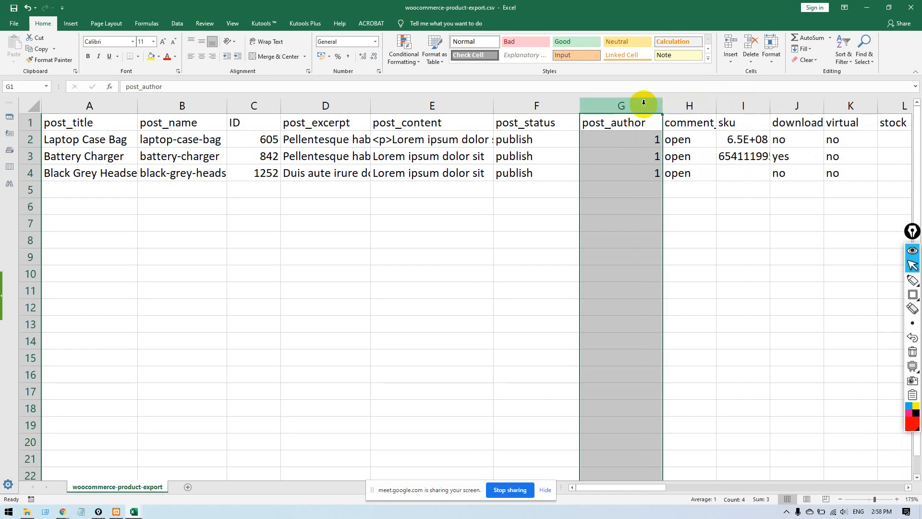
{"action": "left_click", "coordinate": [591, 142]}
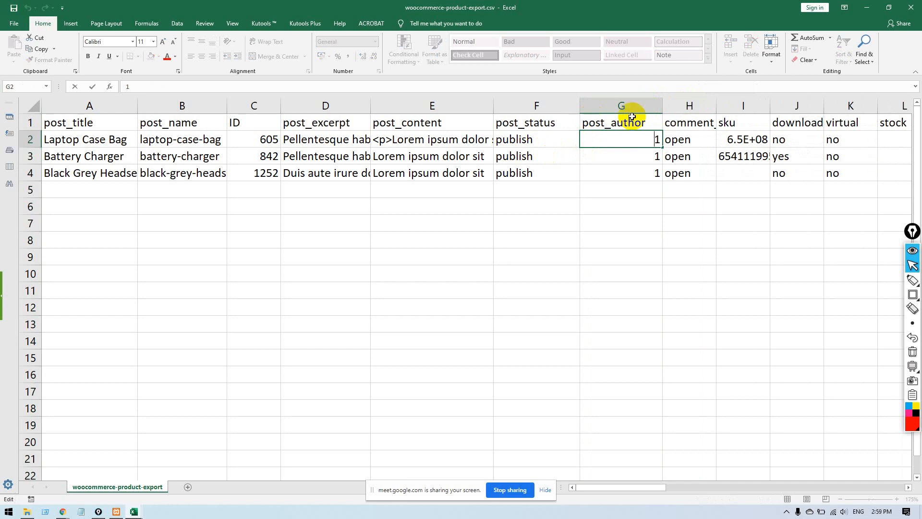
{"action": "left_click", "coordinate": [644, 159]}
{"action": "left_click", "coordinate": [616, 141]}
{"action": "left_click_drag", "start_coordinate": [616, 151], "coordinate": [634, 167]}
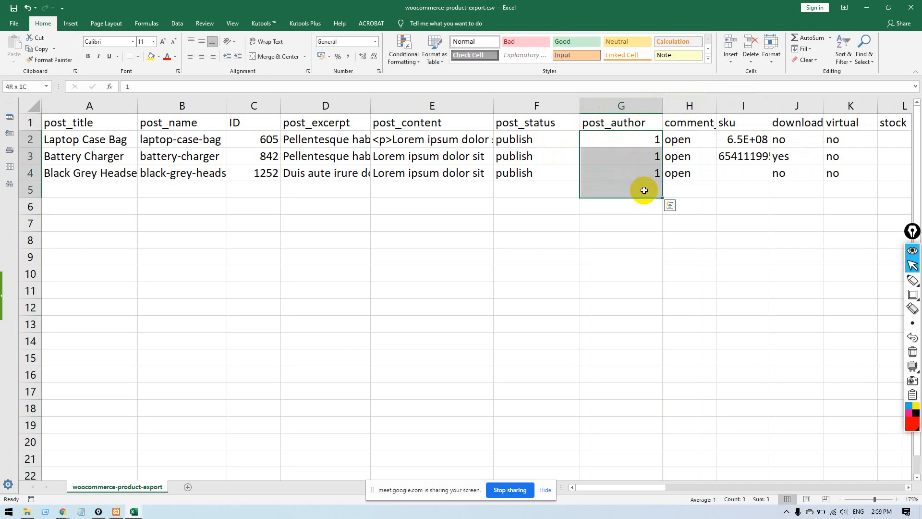
{"action": "left_click", "coordinate": [623, 104]}
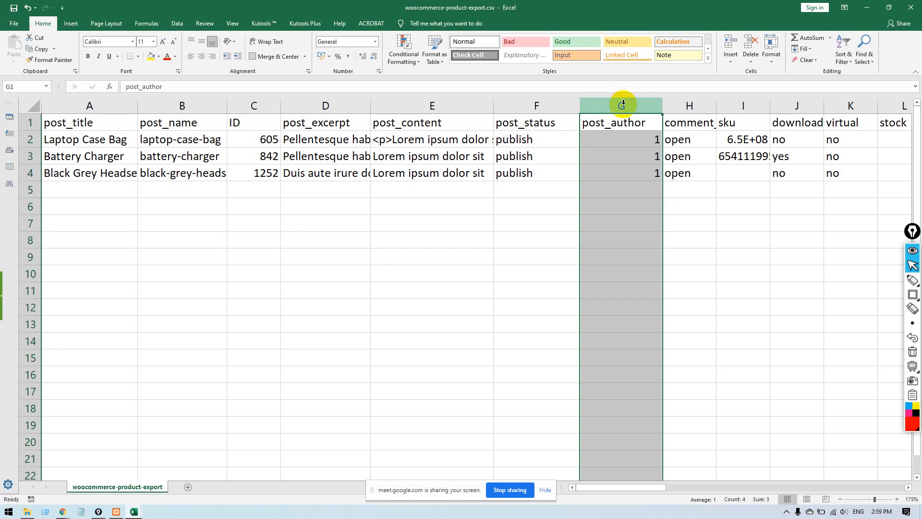
{"action": "key", "text": "ctrl+minus"}
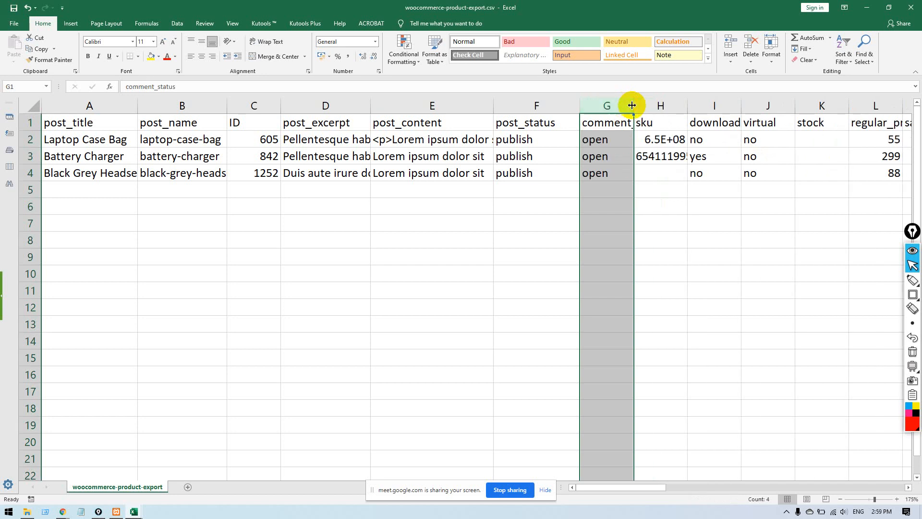
{"action": "left_click_drag", "start_coordinate": [632, 105], "coordinate": [673, 108]}
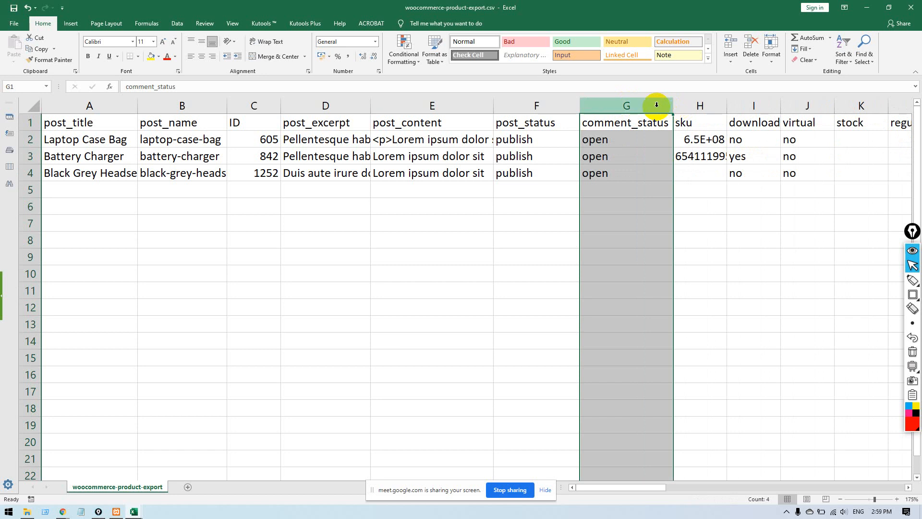
{"action": "key", "text": "ctrl+minus"}
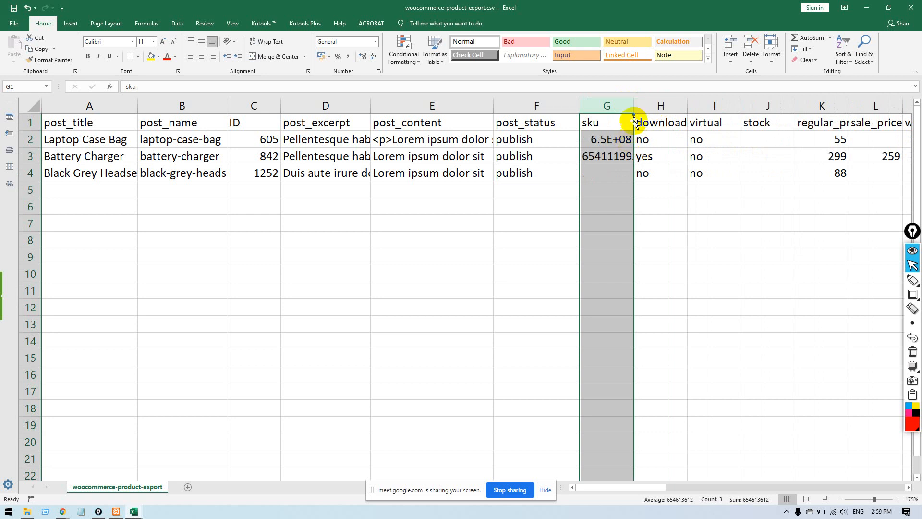
Widen the sku column and look up the SKU on the Battery Charger product page in the browser, returning to Excel.
{"action": "left_click_drag", "start_coordinate": [635, 107], "coordinate": [658, 107]}
{"action": "left_click", "coordinate": [624, 139]}
{"action": "key", "text": "alt+Tab"}
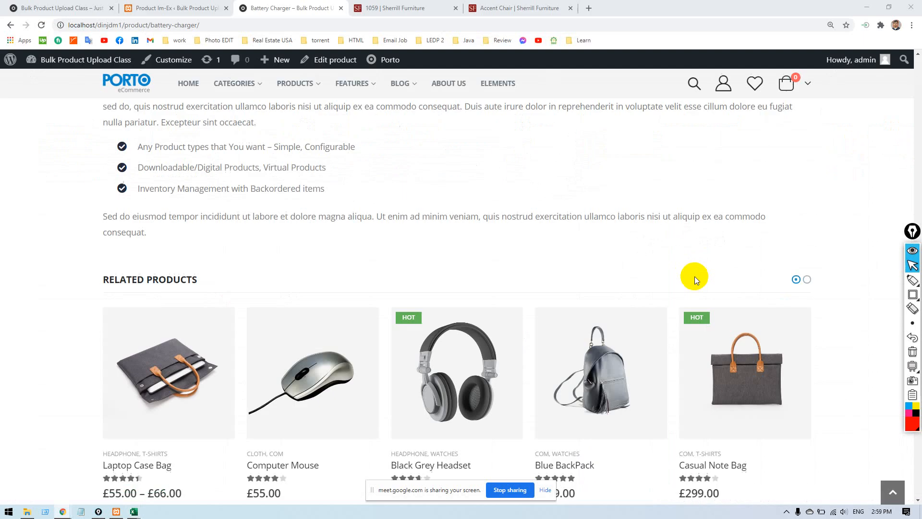
{"action": "scroll", "coordinate": [250, 234], "scroll_direction": "up", "scroll_amount": 12}
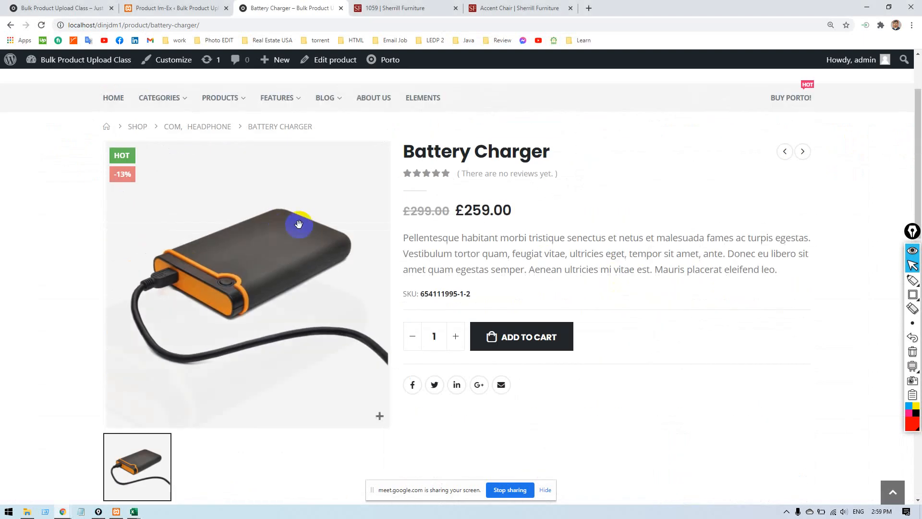
{"action": "left_click_drag", "start_coordinate": [479, 292], "coordinate": [419, 291]}
{"action": "key", "text": "alt+Tab"}
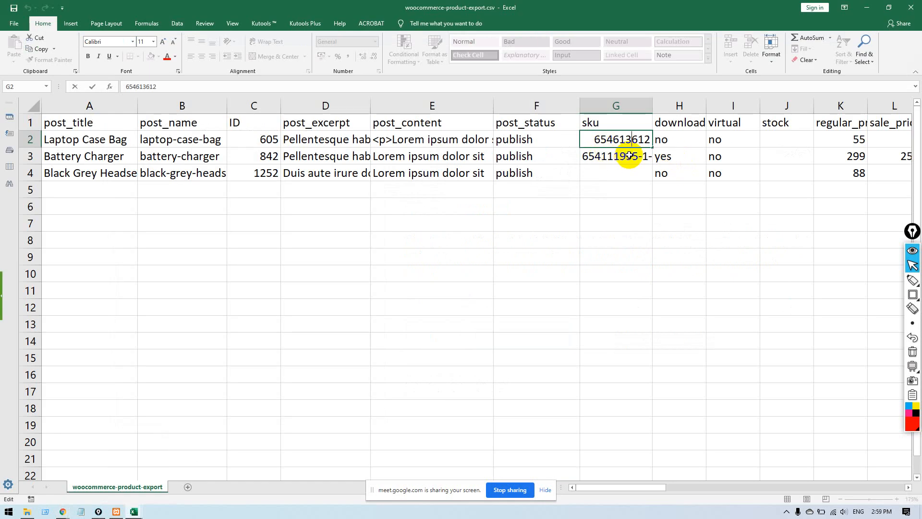
Check the values in the downloadable column and fit its width to the header.
{"action": "left_click", "coordinate": [682, 139]}
{"action": "left_click_drag", "start_coordinate": [706, 106], "coordinate": [747, 106]}
{"action": "left_click", "coordinate": [696, 106]}
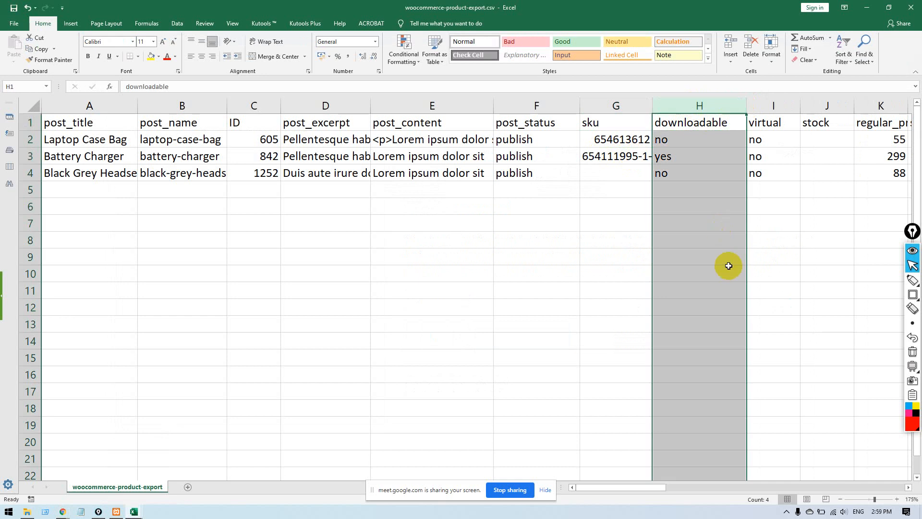
{"action": "left_click", "coordinate": [727, 261]}
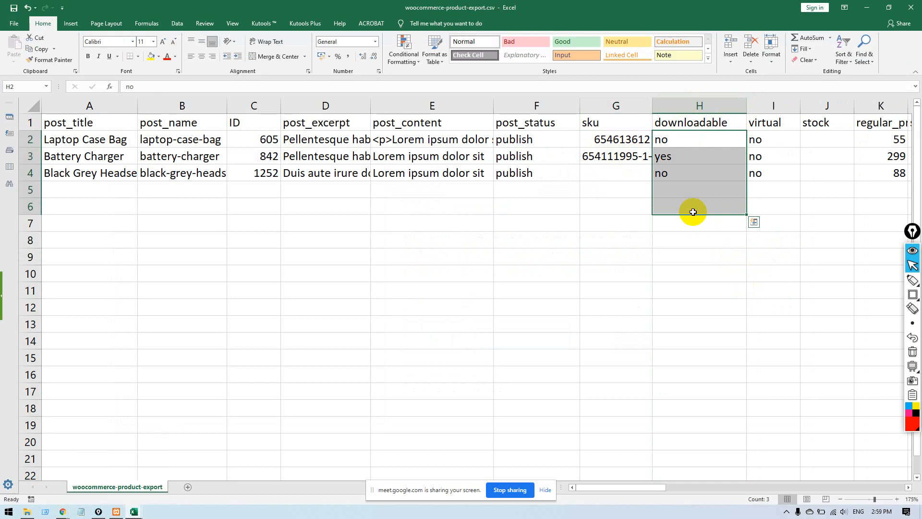
{"action": "left_click", "coordinate": [697, 240]}
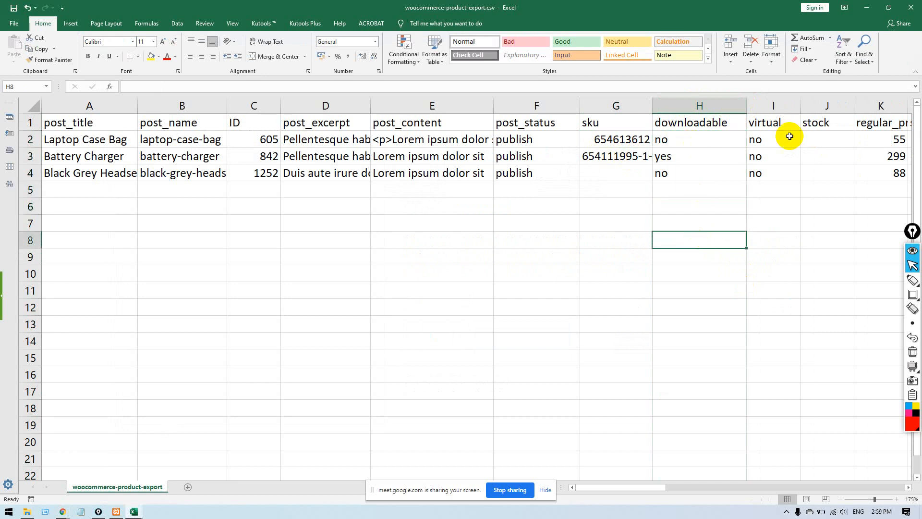
{"action": "left_click_drag", "start_coordinate": [747, 102], "coordinate": [710, 102]}
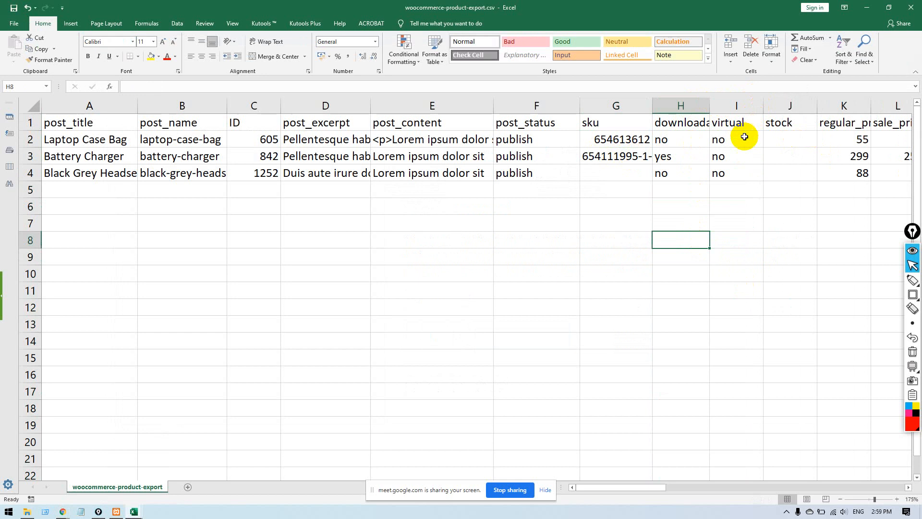
{"action": "left_click_drag", "start_coordinate": [710, 105], "coordinate": [726, 105]}
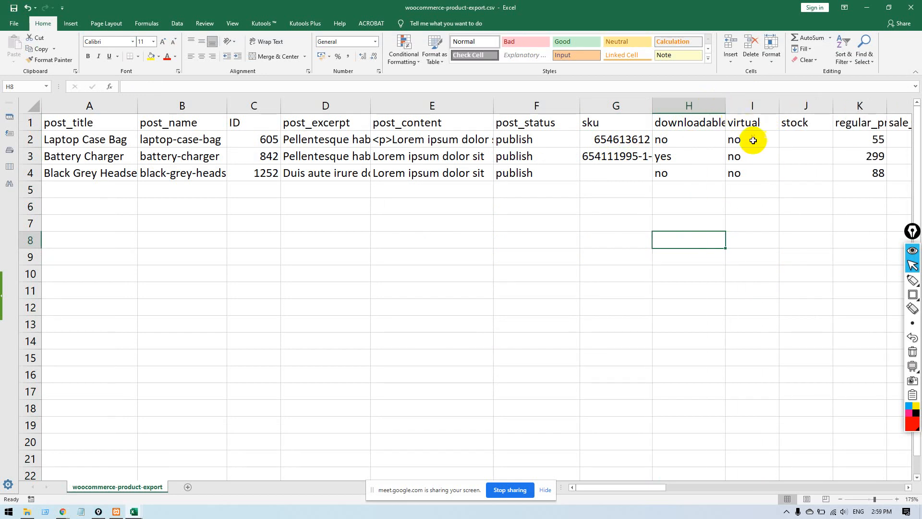
Examine the downloadable and virtual values of the Laptop Case Bag and Battery Charger, along with the stock cell.
{"action": "left_click", "coordinate": [752, 139]}
{"action": "left_click_drag", "start_coordinate": [706, 140], "coordinate": [753, 138]}
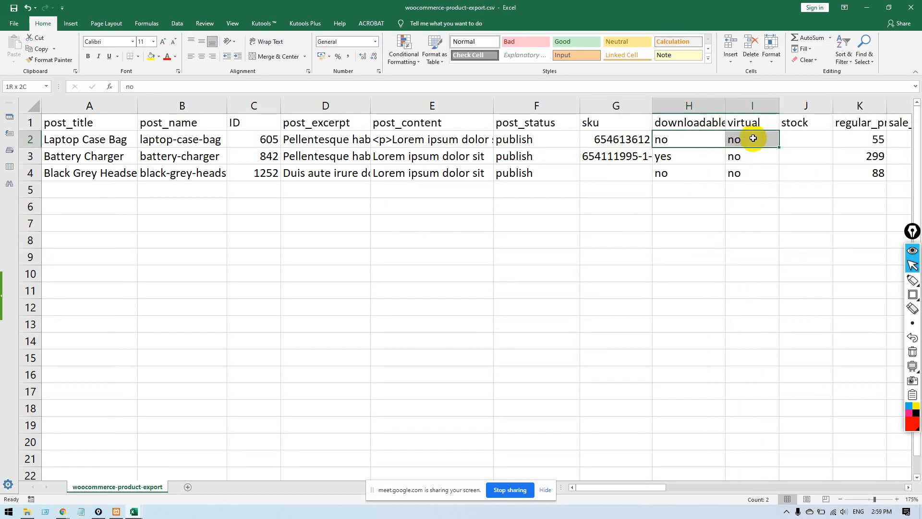
{"action": "left_click", "coordinate": [685, 155]}
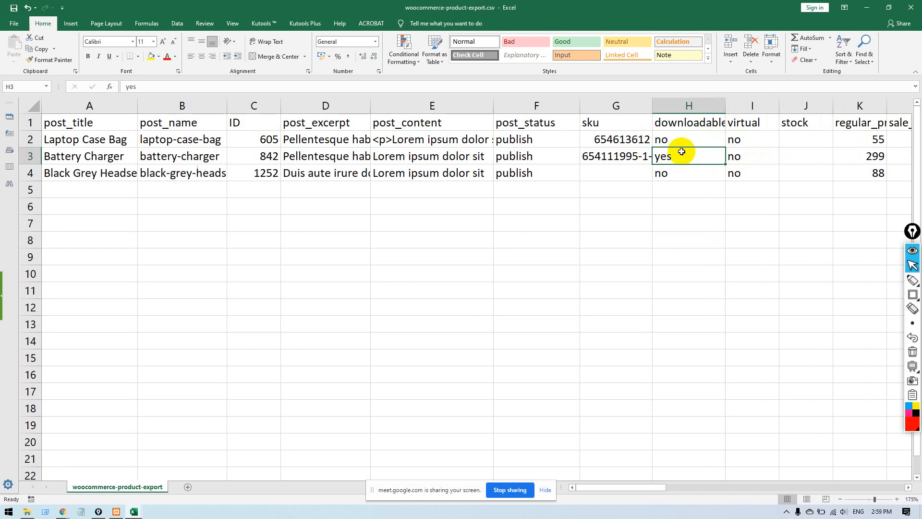
{"action": "left_click", "coordinate": [793, 160]}
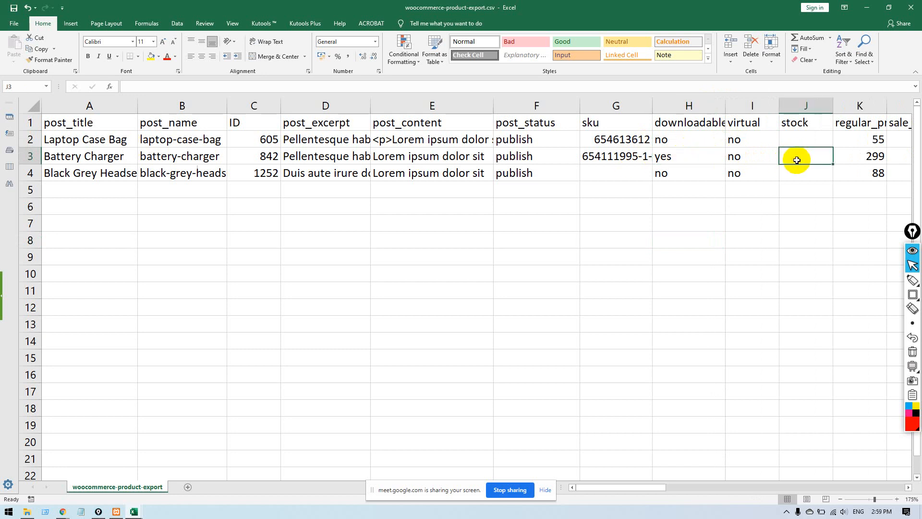
Look across the columns from stock to tax_class and delete the empty stock column.
{"action": "left_click", "coordinate": [815, 104]}
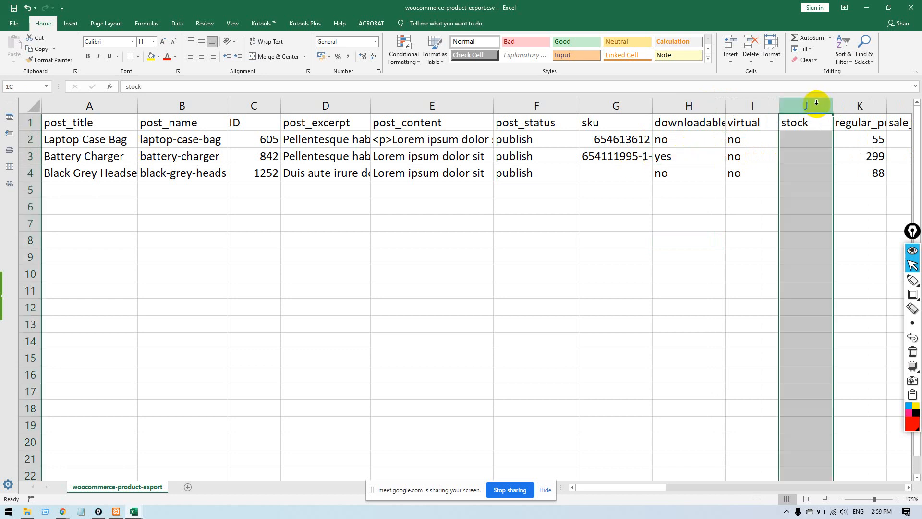
{"action": "left_click", "coordinate": [790, 174]}
{"action": "key", "text": "Right"}
{"action": "key", "text": "Right"}
{"action": "key", "text": "Right"}
{"action": "key", "text": "Right"}
{"action": "key", "text": "Right"}
{"action": "key", "text": "Right"}
{"action": "key", "text": "Right"}
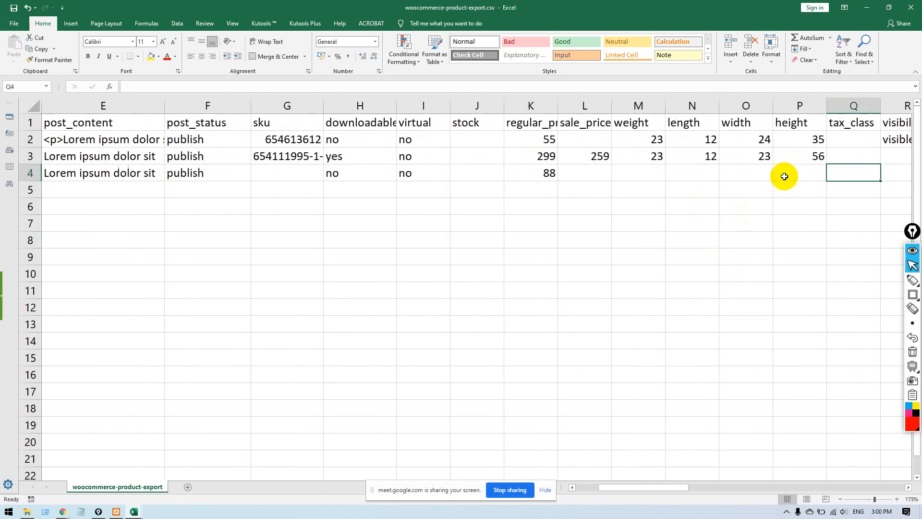
{"action": "left_click", "coordinate": [470, 103]}
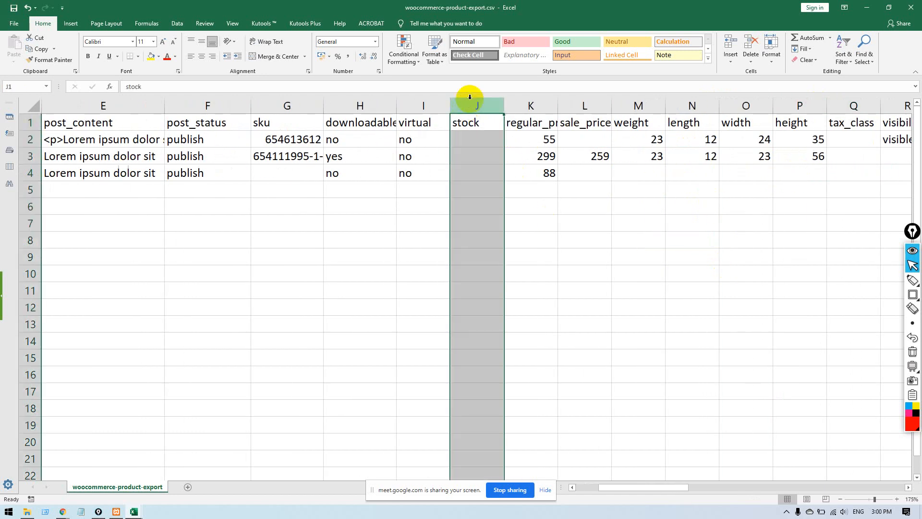
{"action": "key", "text": "ctrl+minus"}
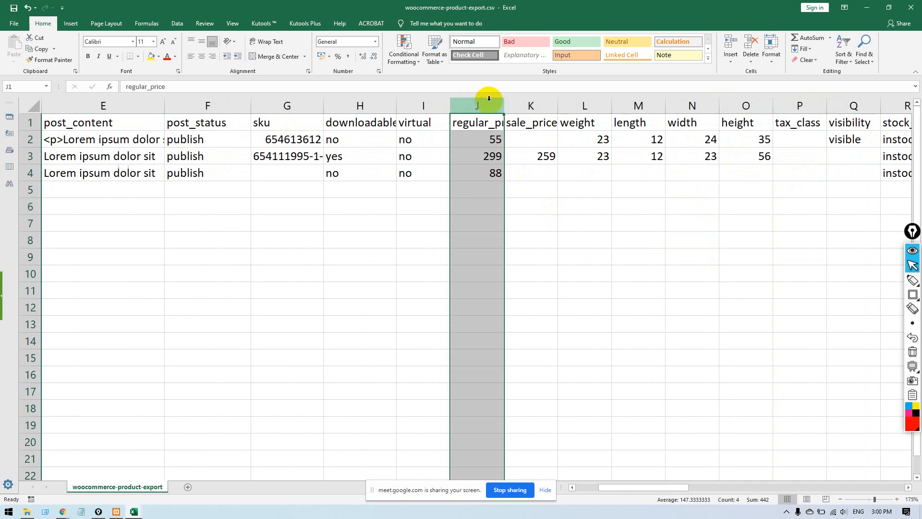
Widen the regular_price and sale_price columns to show their full headers and check the Laptop Case Bag's price cells.
{"action": "left_click_drag", "start_coordinate": [504, 100], "coordinate": [606, 99]}
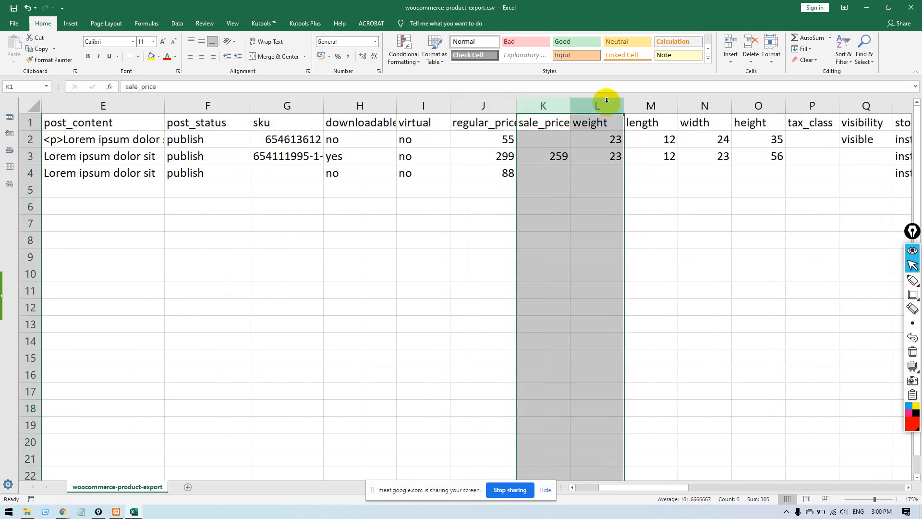
{"action": "left_click", "coordinate": [469, 103]}
{"action": "left_click_drag", "start_coordinate": [519, 105], "coordinate": [657, 99]}
{"action": "left_click", "coordinate": [500, 138]}
{"action": "left_click", "coordinate": [582, 140]}
{"action": "left_click", "coordinate": [547, 142]}
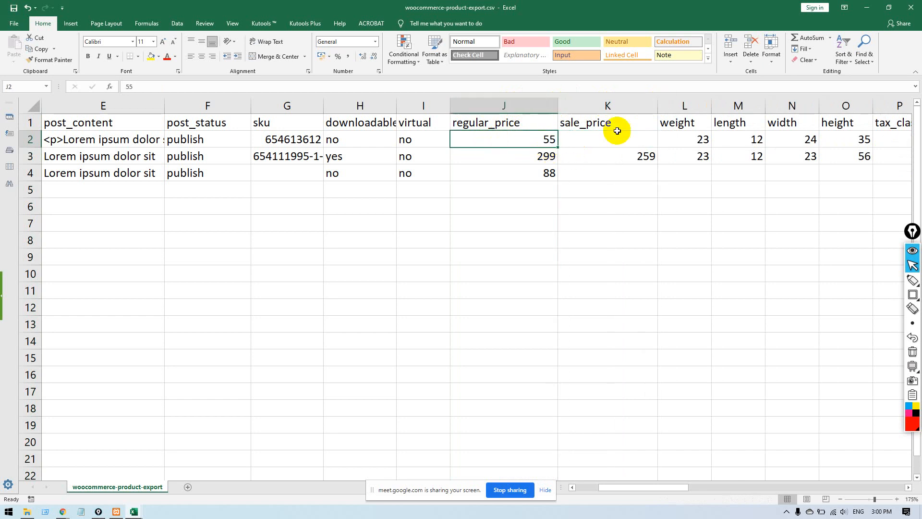
{"action": "left_click", "coordinate": [612, 139]}
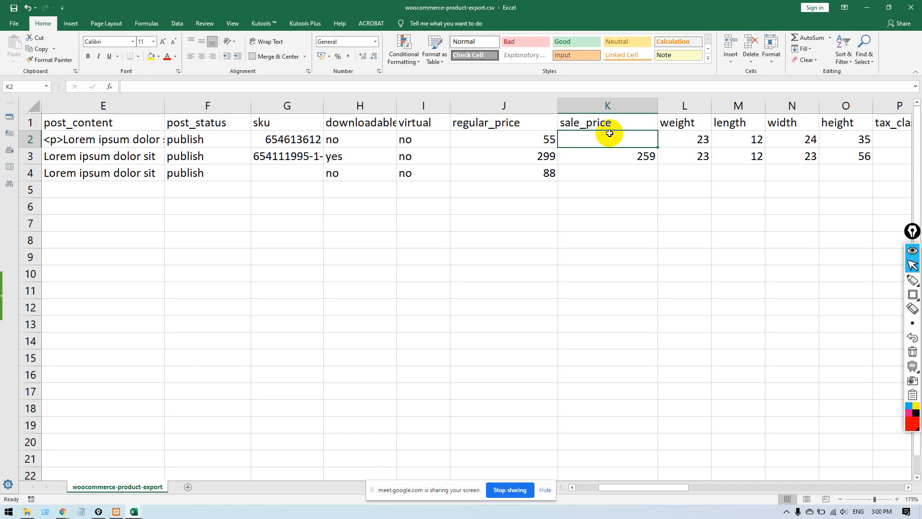
{"action": "left_click", "coordinate": [520, 138]}
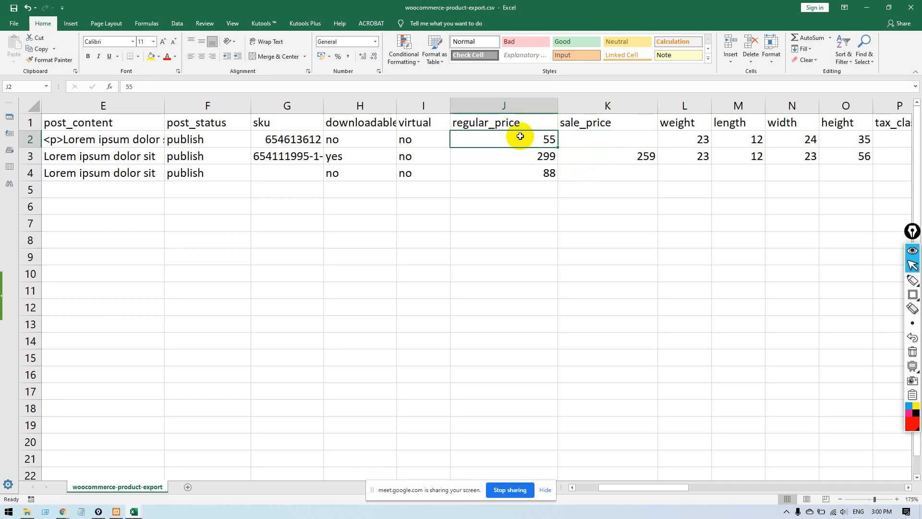
{"action": "left_click", "coordinate": [591, 140]}
Switch to the browser, examine the regular and sale prices on the Battery Charger product page, and return to Excel.
{"action": "key", "text": "alt+Tab"}
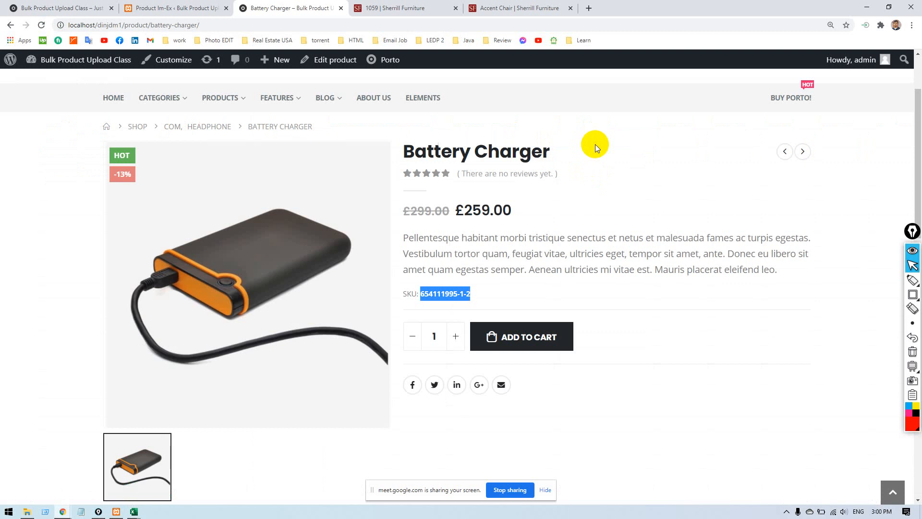
{"action": "left_click", "coordinate": [525, 251]}
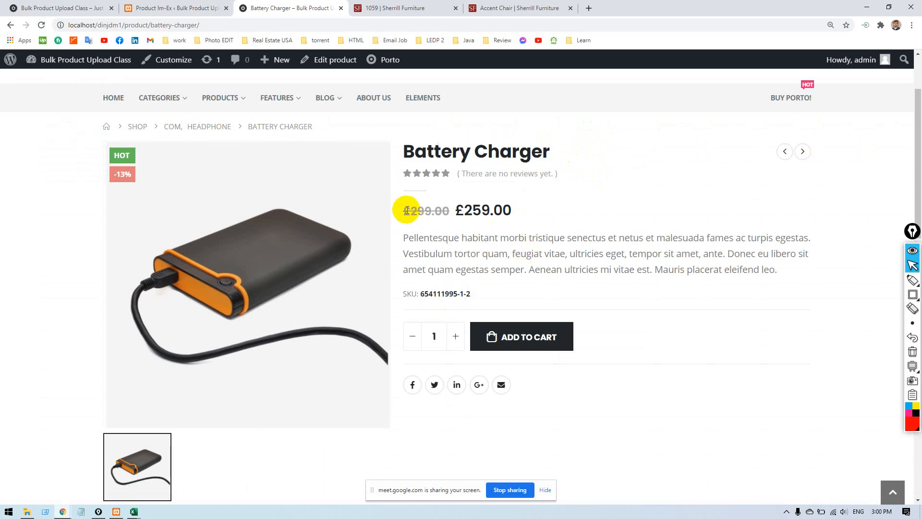
{"action": "left_click_drag", "start_coordinate": [402, 212], "coordinate": [467, 209]}
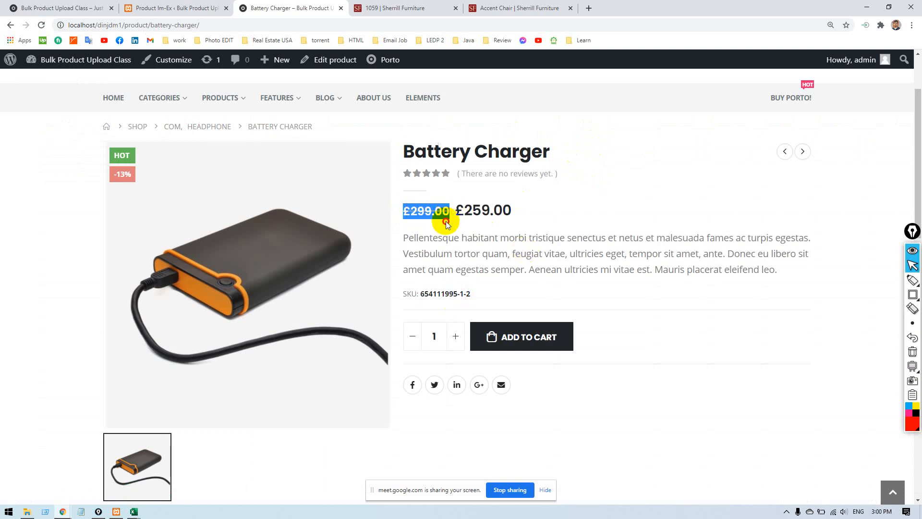
{"action": "left_click", "coordinate": [448, 224]}
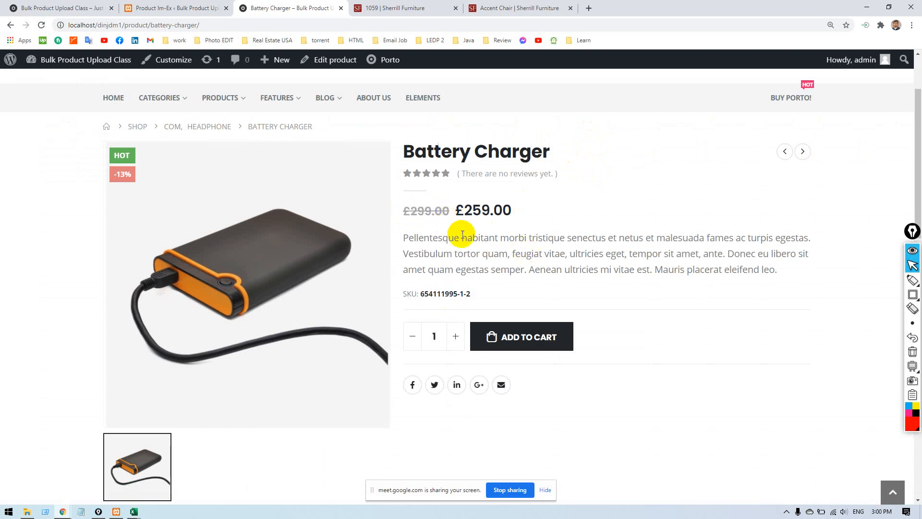
{"action": "left_click_drag", "start_coordinate": [454, 209], "coordinate": [562, 206]}
{"action": "left_click", "coordinate": [574, 206]}
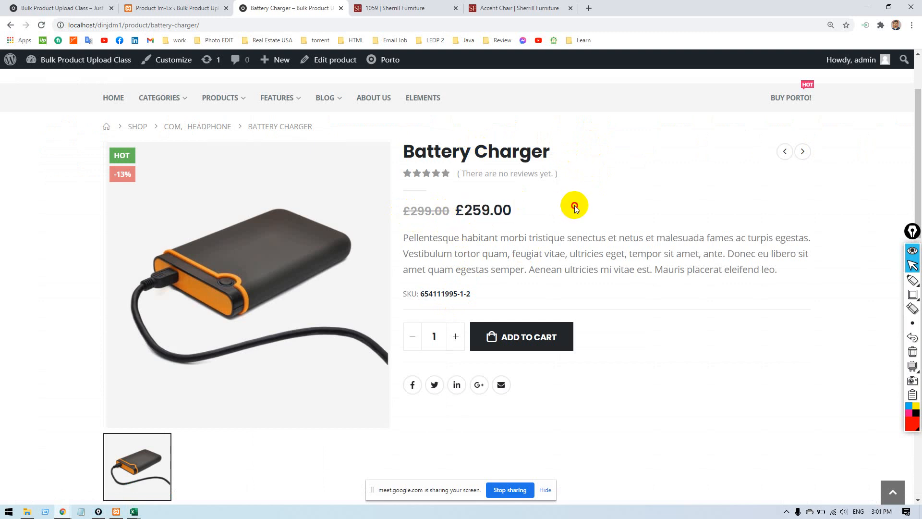
{"action": "double_click", "coordinate": [469, 210]}
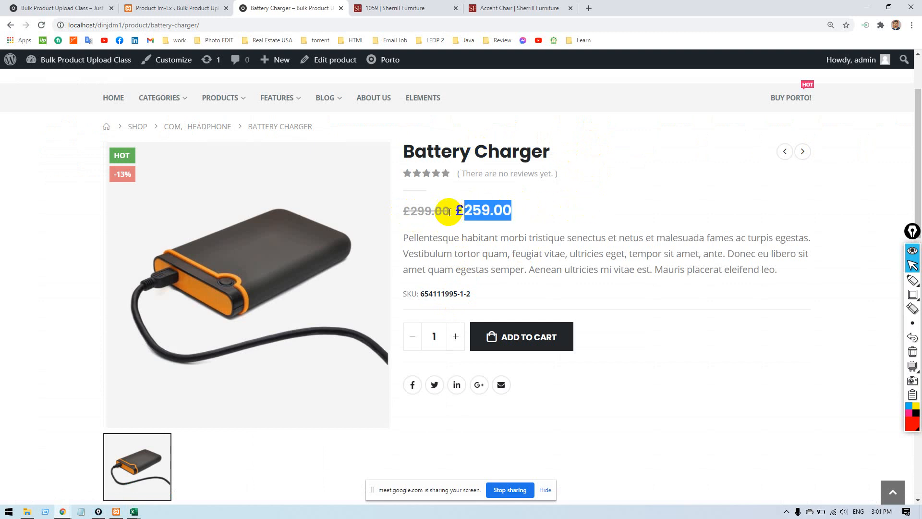
{"action": "left_click_drag", "start_coordinate": [452, 212], "coordinate": [375, 202]}
{"action": "key", "text": "alt+Tab"}
Review the Laptop Case Bag's regular_price and sale_price cells in the sheet.
{"action": "left_click", "coordinate": [594, 171]}
{"action": "left_click", "coordinate": [533, 142]}
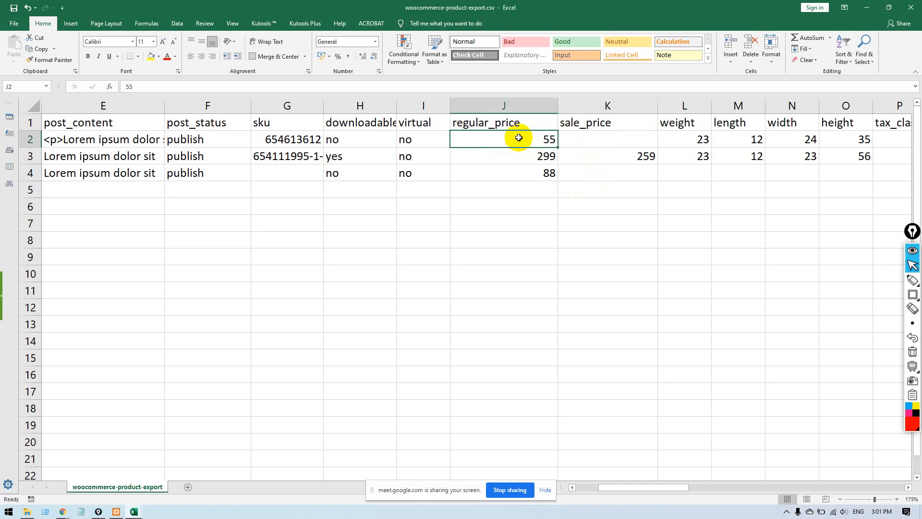
{"action": "left_click", "coordinate": [593, 139]}
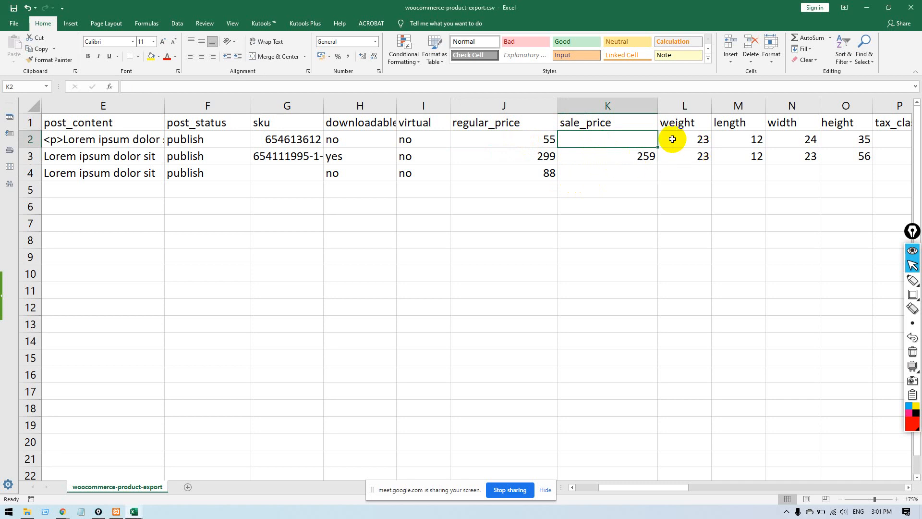
{"action": "left_click_drag", "start_coordinate": [546, 140], "coordinate": [641, 139]}
{"action": "left_click", "coordinate": [632, 206]}
Examine the weight, length, width and height values of the Laptop Case Bag.
{"action": "left_click", "coordinate": [672, 138]}
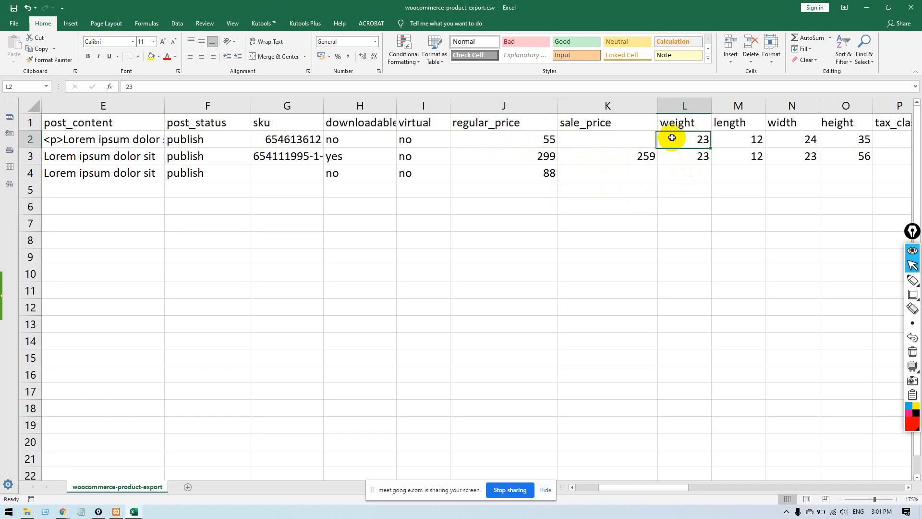
{"action": "left_click_drag", "start_coordinate": [618, 488], "coordinate": [648, 498]}
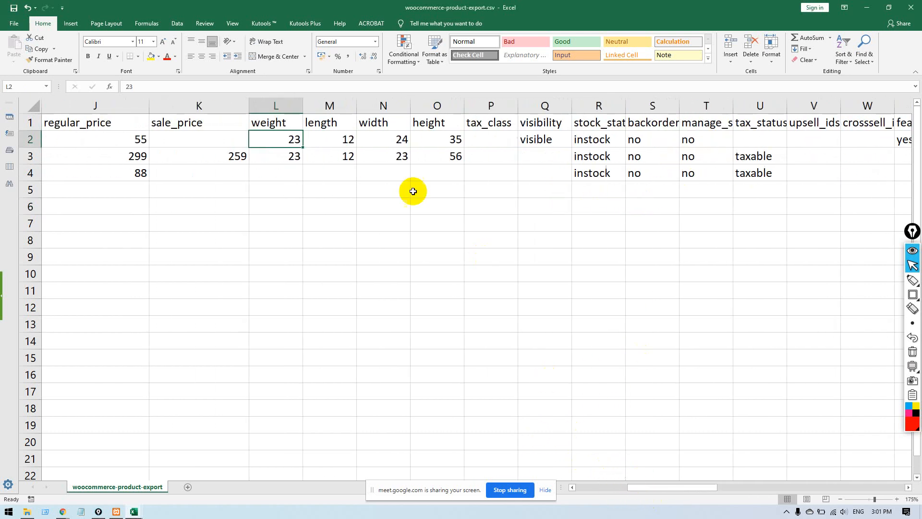
{"action": "left_click", "coordinate": [336, 137]}
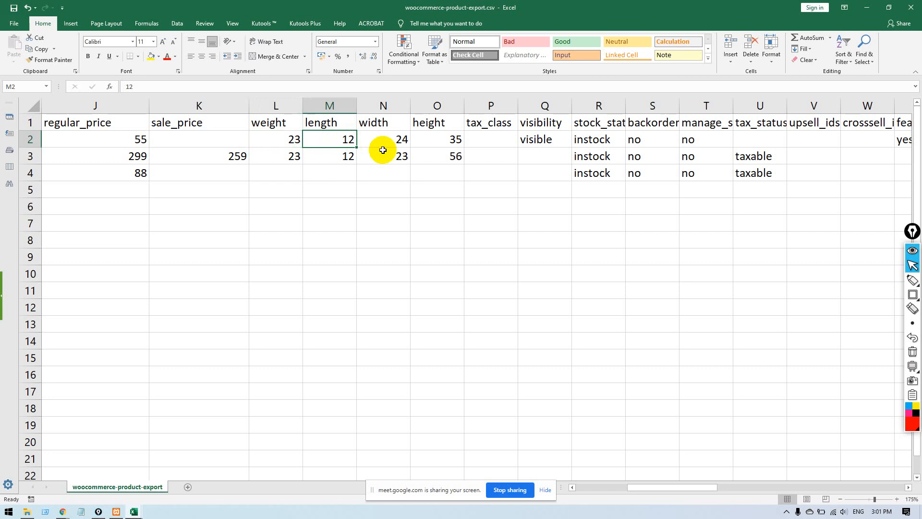
{"action": "left_click", "coordinate": [382, 140]}
{"action": "left_click", "coordinate": [434, 140]}
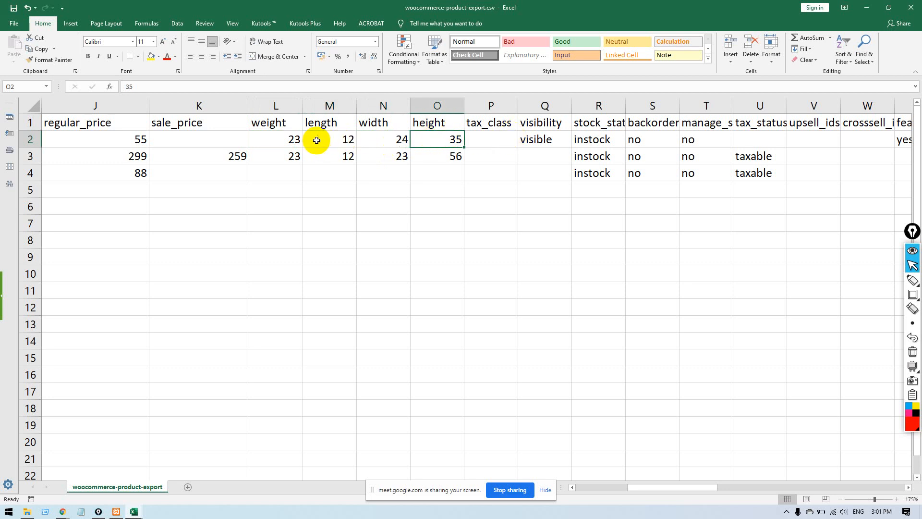
{"action": "left_click_drag", "start_coordinate": [301, 139], "coordinate": [431, 135]}
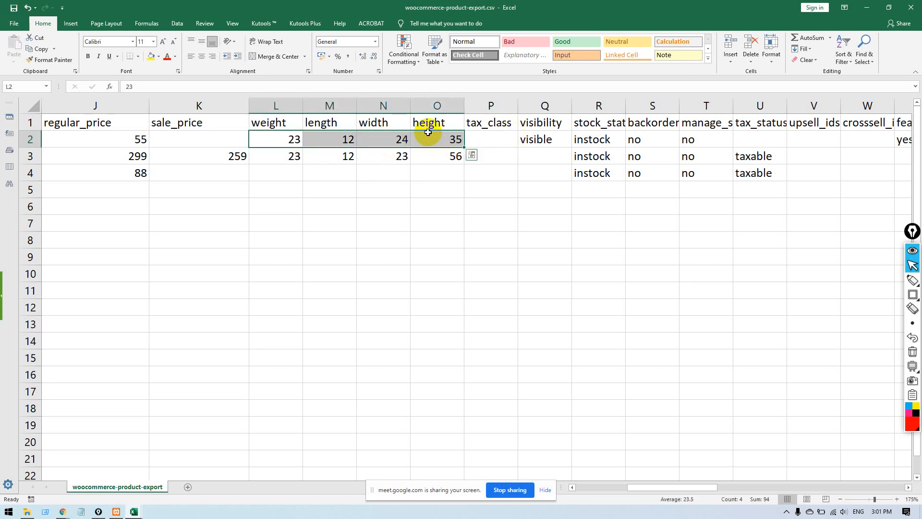
Delete all columns from weight through the one just before product_page_url.
{"action": "left_click_drag", "start_coordinate": [255, 121], "coordinate": [915, 140]}
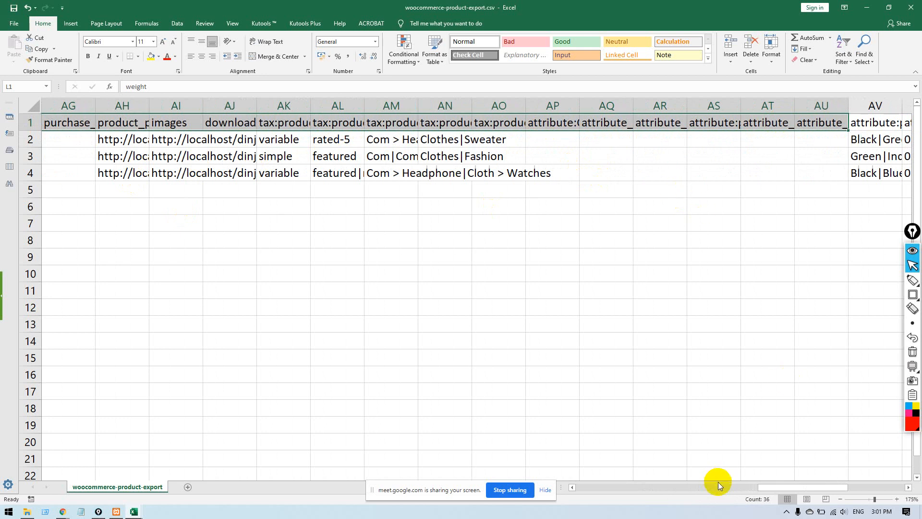
{"action": "left_click", "coordinate": [730, 488]}
{"action": "left_click_drag", "start_coordinate": [730, 488], "coordinate": [669, 488]}
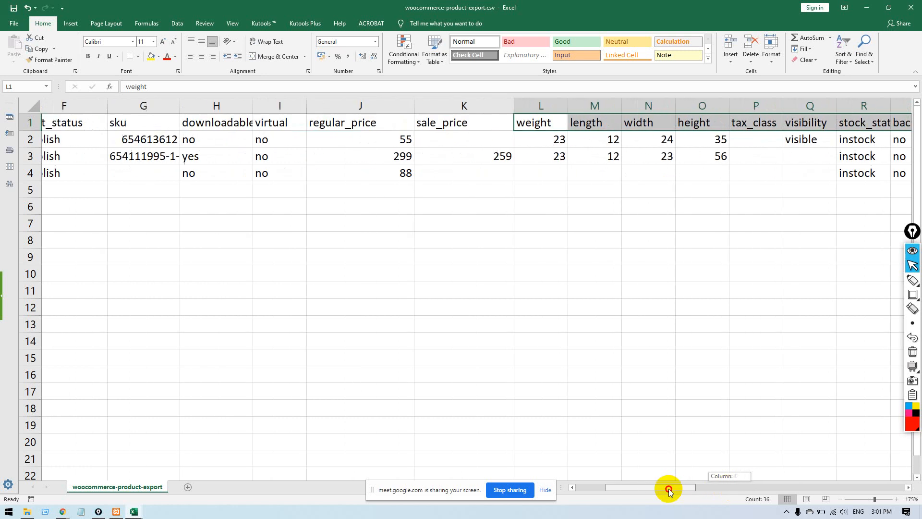
{"action": "left_click_drag", "start_coordinate": [568, 103], "coordinate": [714, 102]}
{"action": "scroll", "coordinate": [711, 100], "scroll_direction": "left", "scroll_amount": 5}
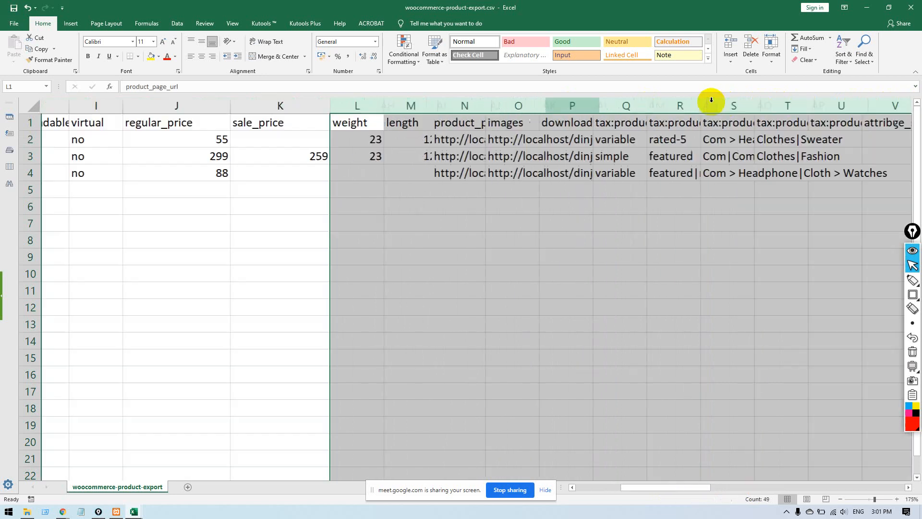
Widen the product_page_url column to read its links, and delete that column.
{"action": "left_click", "coordinate": [479, 140]}
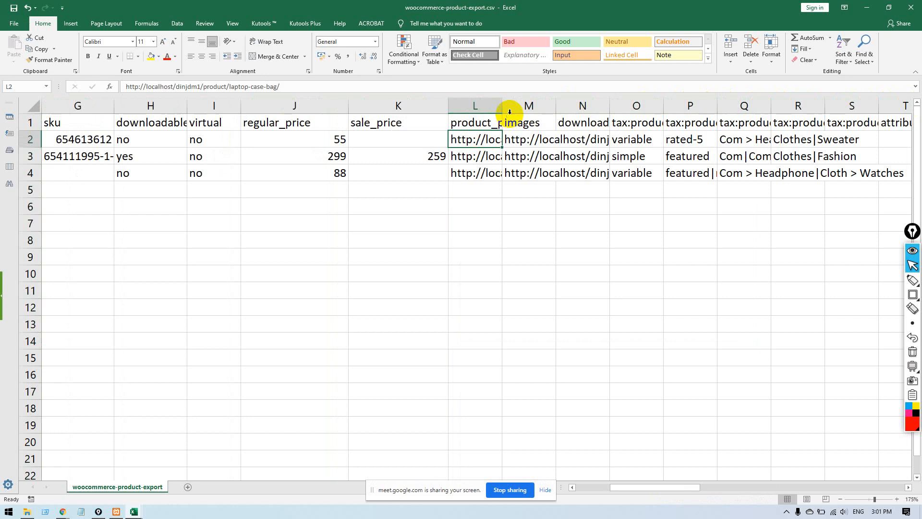
{"action": "left_click_drag", "start_coordinate": [501, 107], "coordinate": [613, 104]}
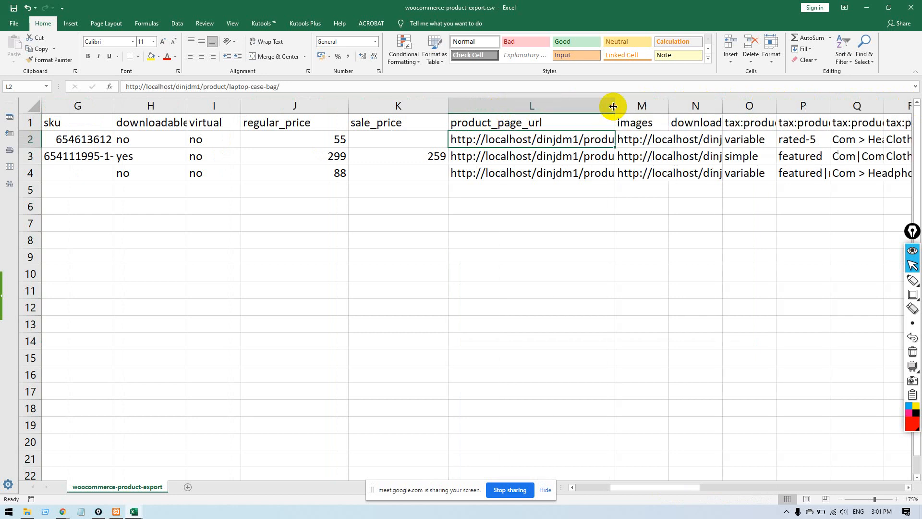
{"action": "double_click", "coordinate": [524, 143]}
{"action": "left_click", "coordinate": [610, 206]}
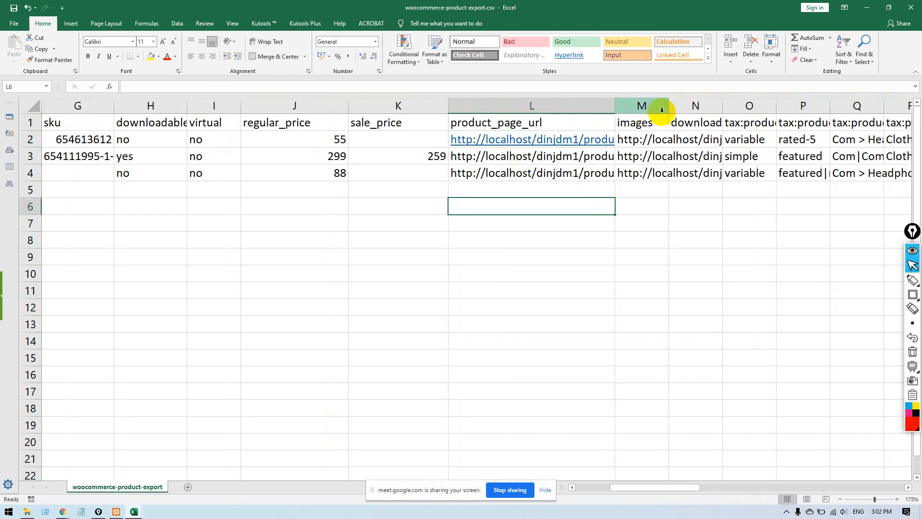
{"action": "left_click", "coordinate": [563, 102]}
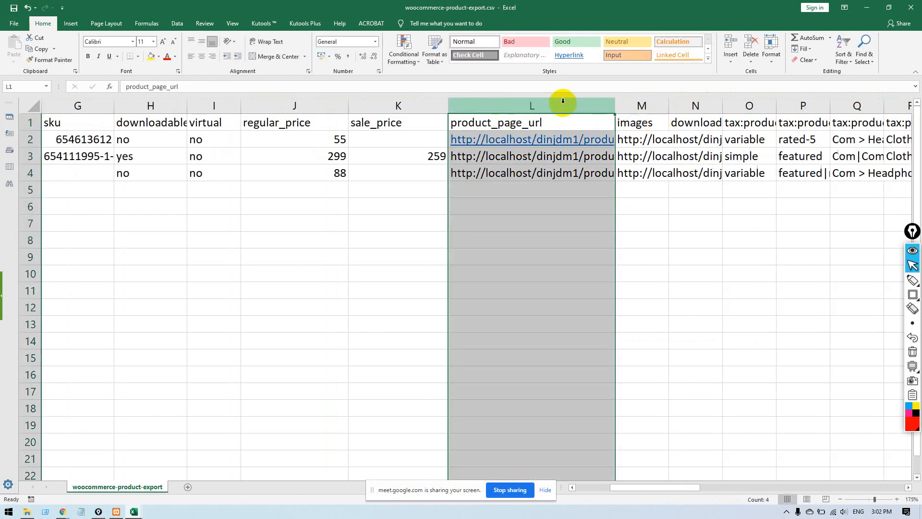
{"action": "key", "text": "ctrl+minus"}
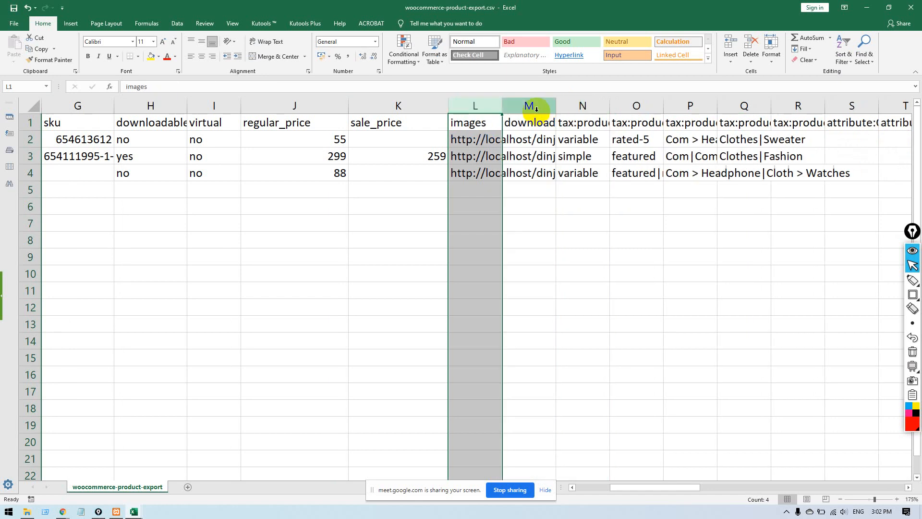
Widen the images column and open the Laptop Case Bag's cell to examine its image URLs and the | separator between them.
{"action": "left_click_drag", "start_coordinate": [503, 104], "coordinate": [796, 105]}
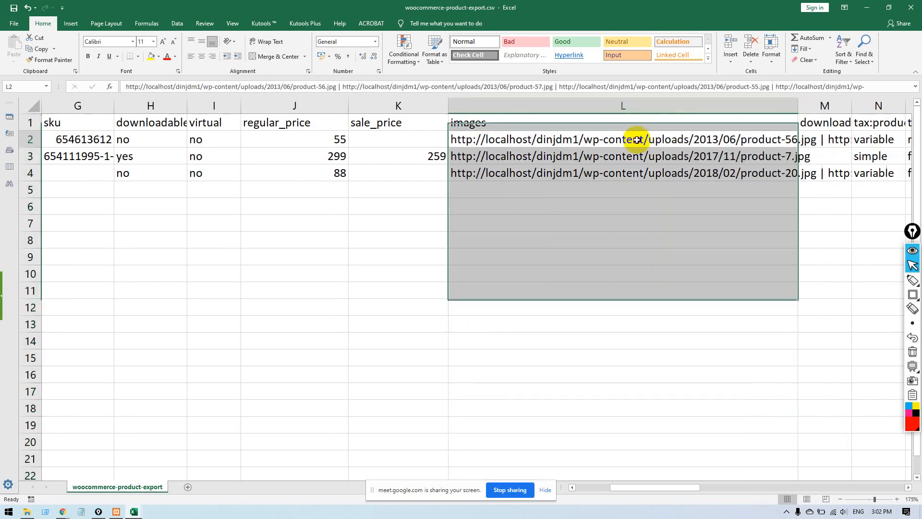
{"action": "double_click", "coordinate": [638, 140]}
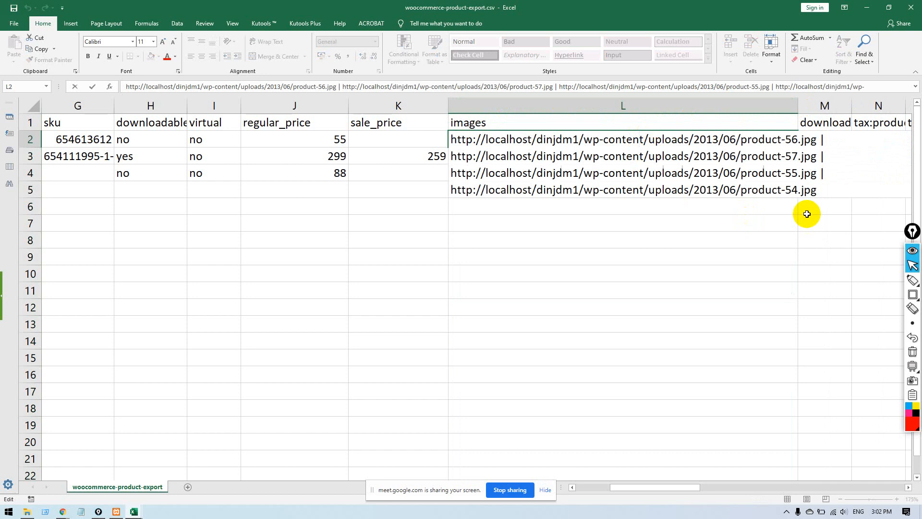
{"action": "left_click", "coordinate": [455, 141]}
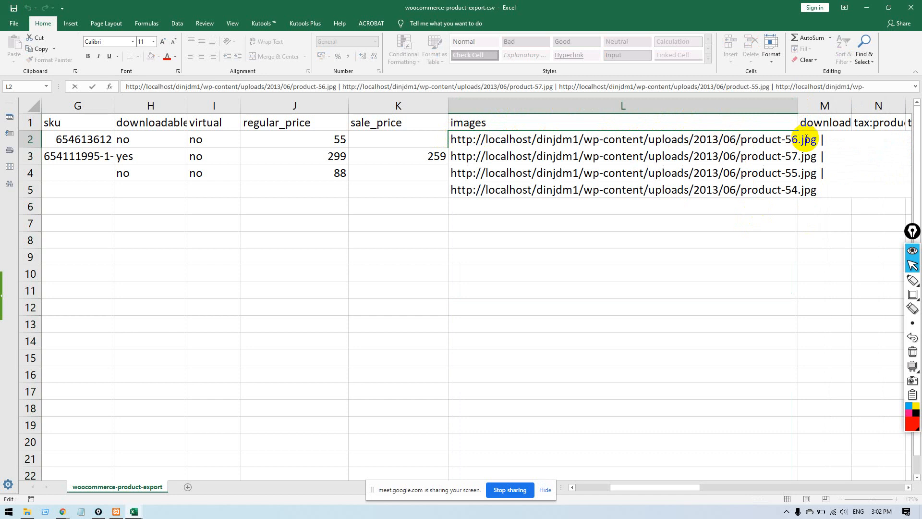
{"action": "left_click_drag", "start_coordinate": [817, 141], "coordinate": [451, 139]}
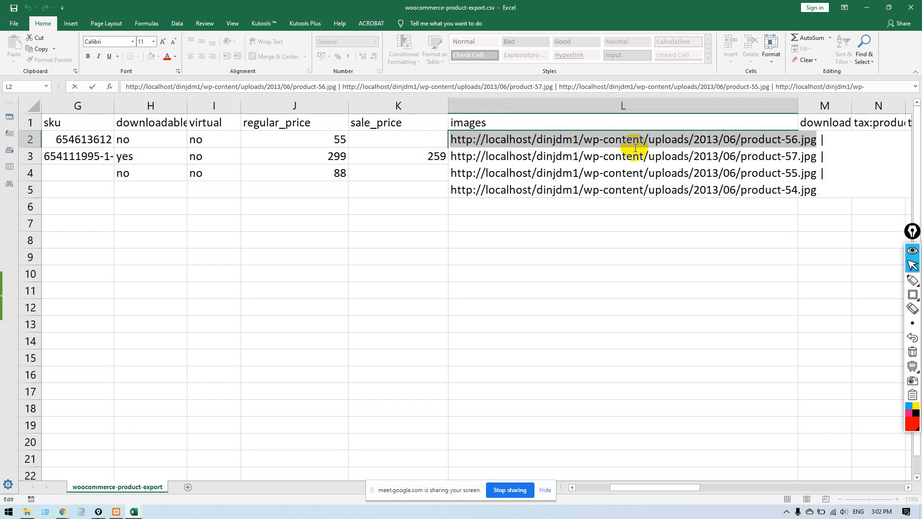
{"action": "left_click", "coordinate": [788, 140]}
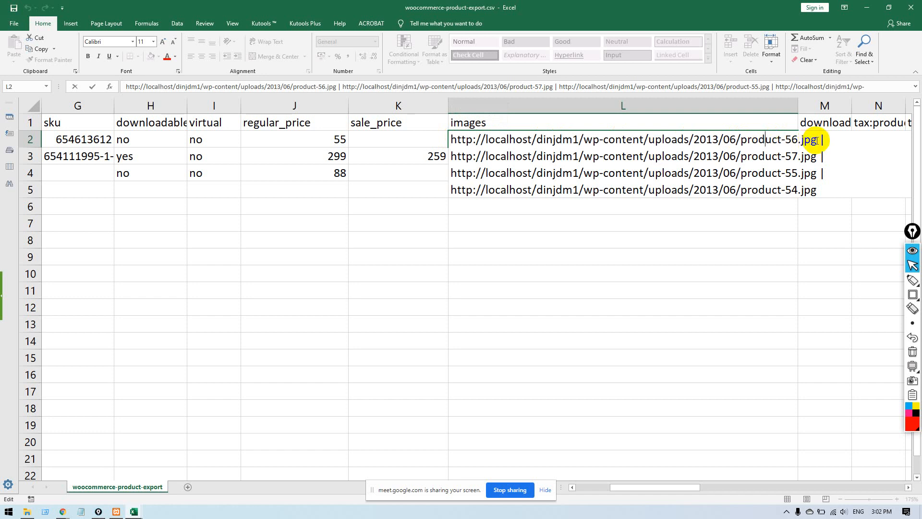
{"action": "left_click_drag", "start_coordinate": [815, 140], "coordinate": [837, 141]}
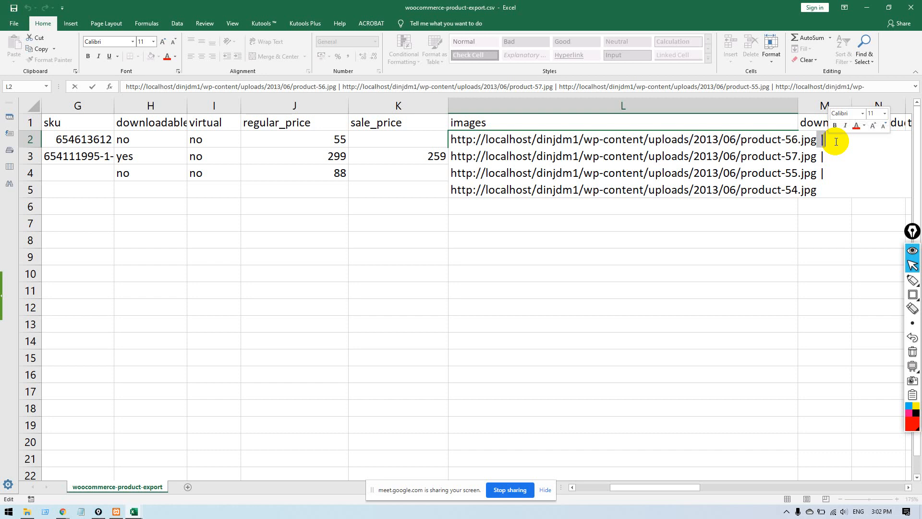
Finish reviewing the Laptop Case Bag's full list of image URLs and narrow the images column.
{"action": "left_click_drag", "start_coordinate": [822, 191], "coordinate": [436, 128]}
{"action": "left_click", "coordinate": [572, 277]}
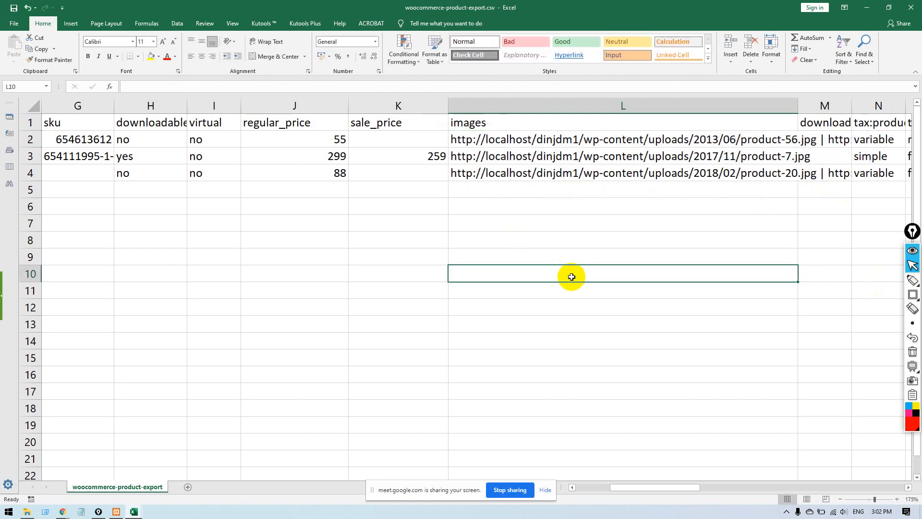
{"action": "left_click", "coordinate": [803, 139]}
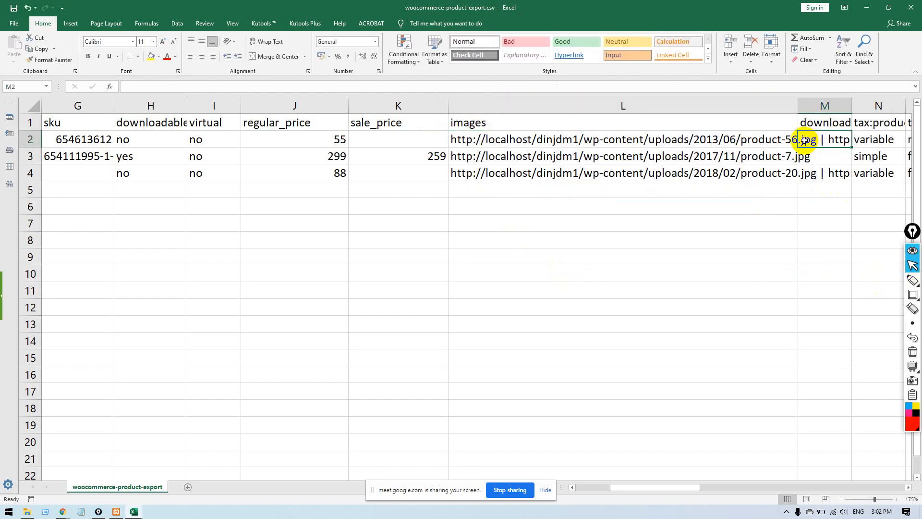
{"action": "left_click", "coordinate": [731, 139]}
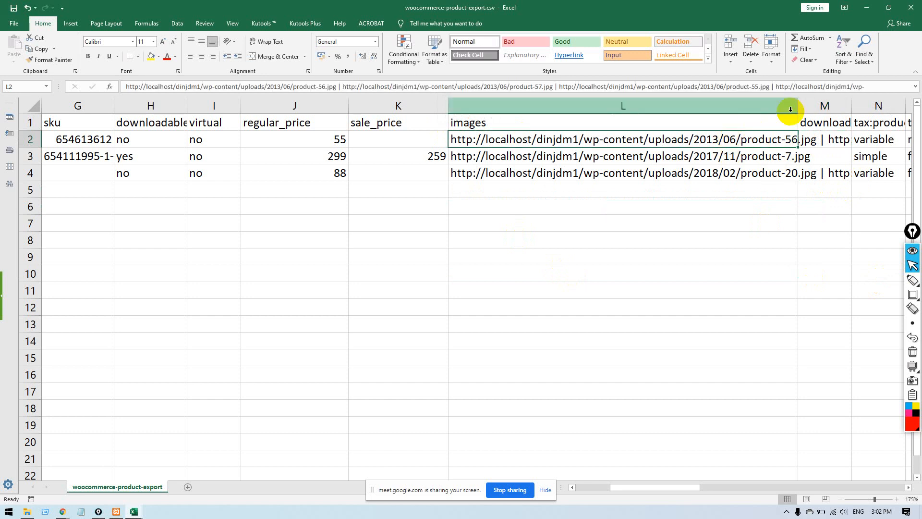
{"action": "left_click_drag", "start_coordinate": [799, 105], "coordinate": [545, 129]}
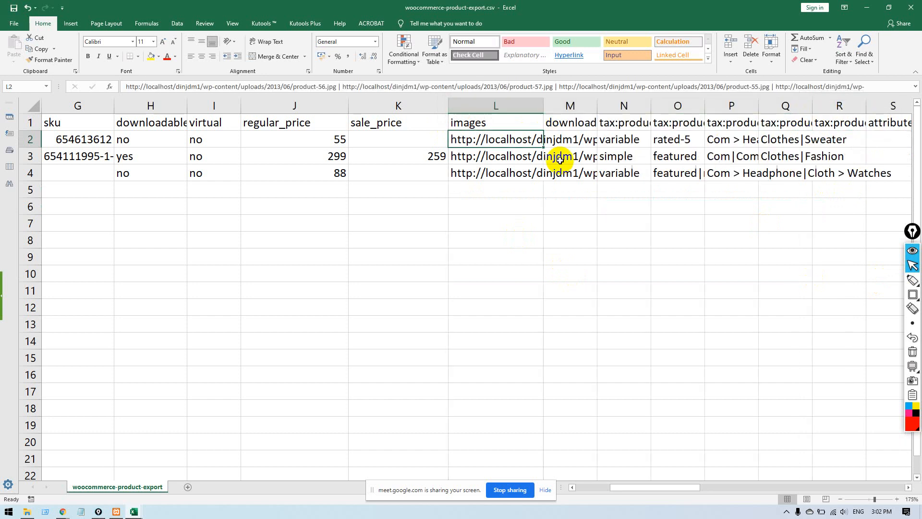
Delete the downloadable_files, tax:product_type and tax:product_visibility columns.
{"action": "left_click_drag", "start_coordinate": [597, 104], "coordinate": [678, 108]}
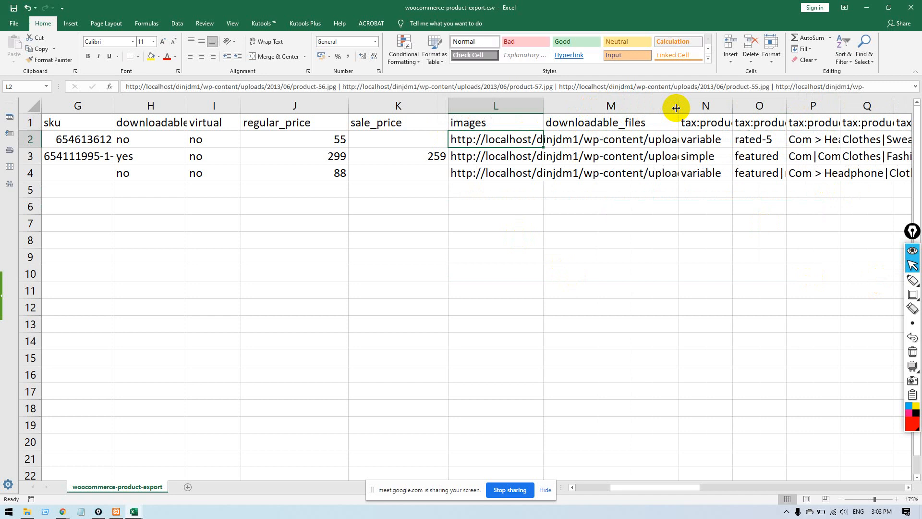
{"action": "left_click", "coordinate": [612, 139]}
{"action": "left_click", "coordinate": [618, 106]}
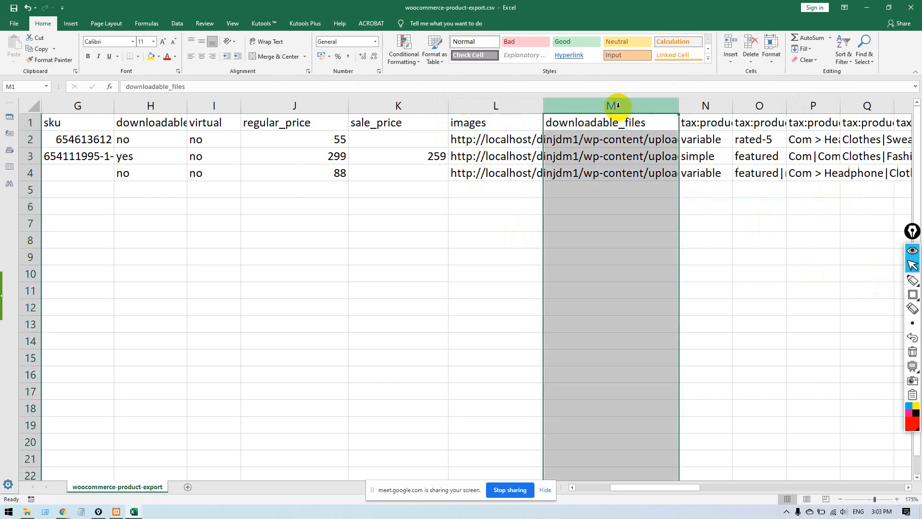
{"action": "key", "text": "ctrl+minus"}
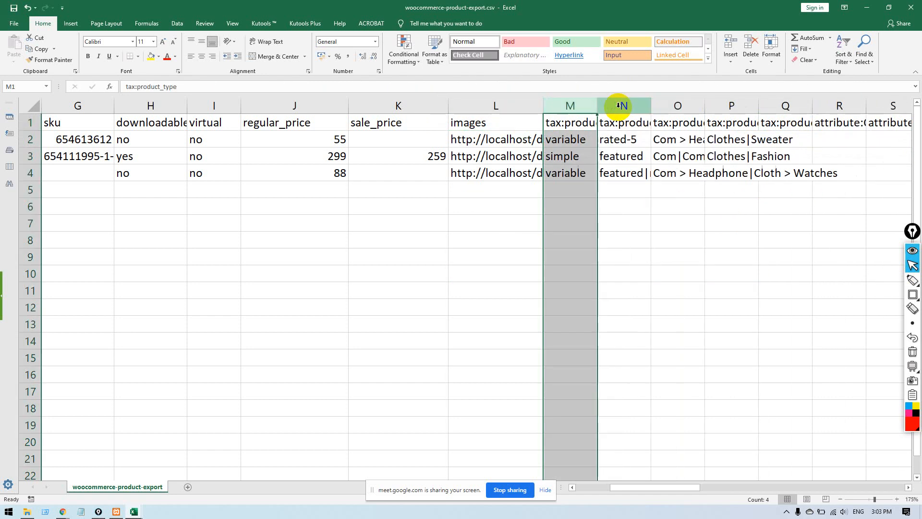
{"action": "key", "text": "ctrl+minus"}
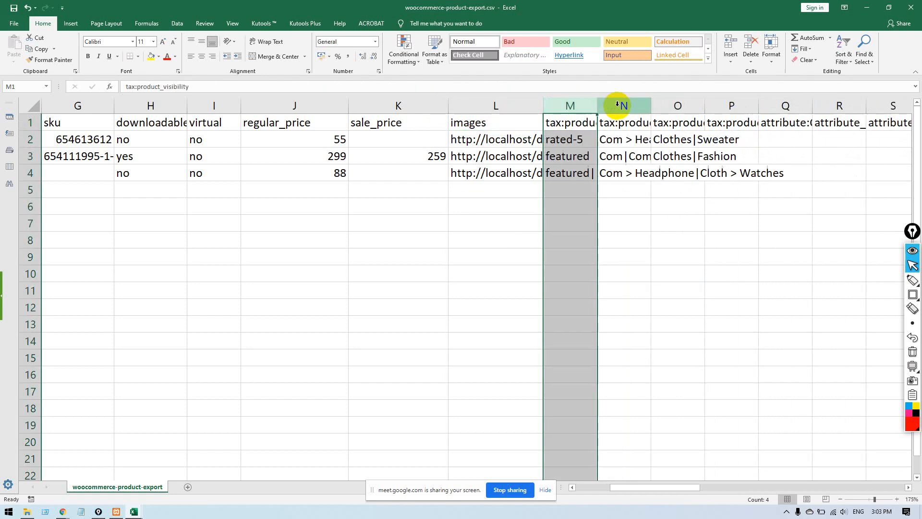
{"action": "key", "text": "ctrl+minus"}
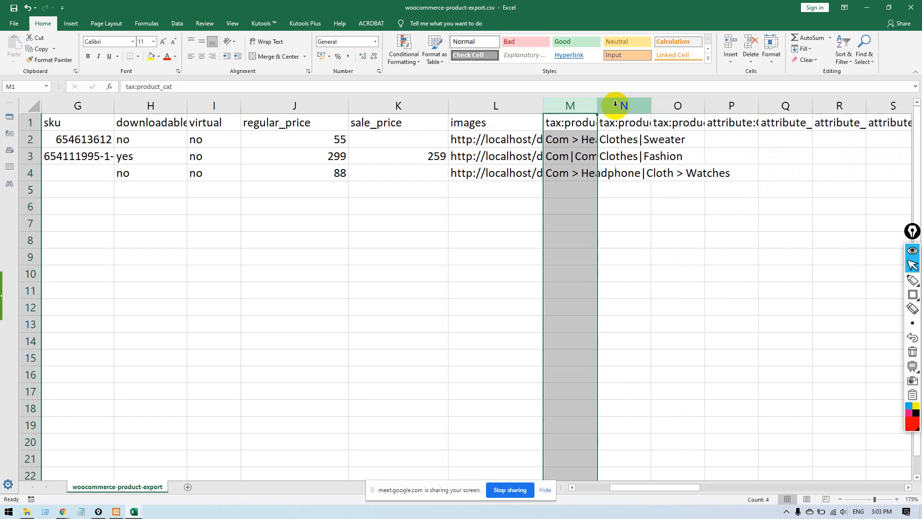
Widen the tax:product_cat column to show the full category paths and select the Laptop Case Bag's categories.
{"action": "left_click_drag", "start_coordinate": [597, 103], "coordinate": [771, 129]}
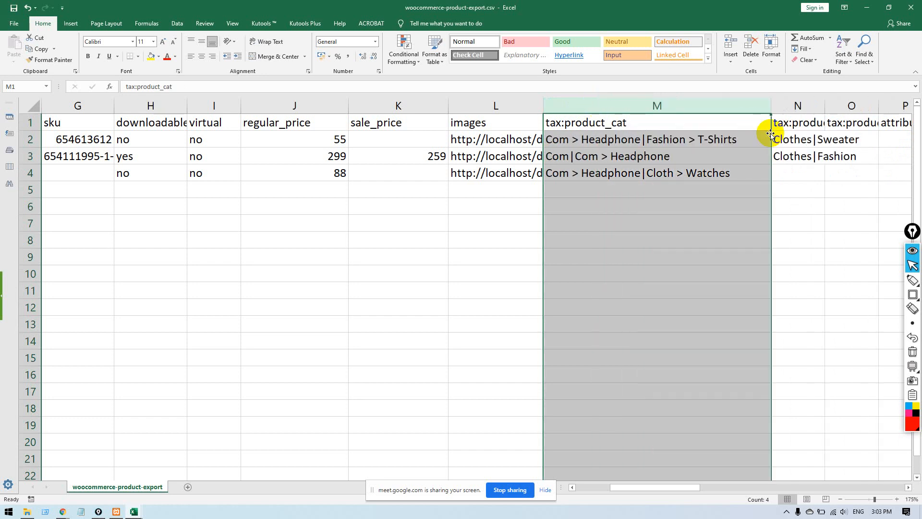
{"action": "left_click", "coordinate": [625, 139]}
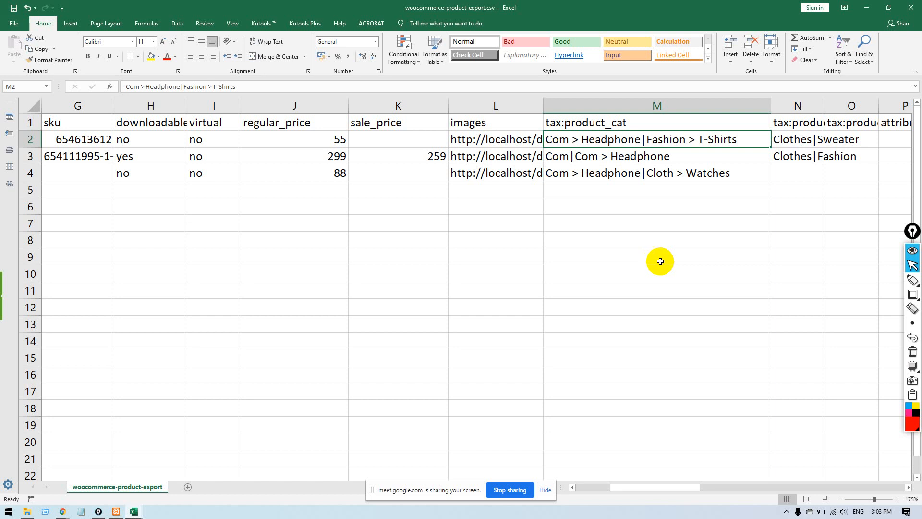
Open a blank whiteboard overlay and write the red text "Dada" on it with a larger text size.
{"action": "left_click", "coordinate": [912, 368]}
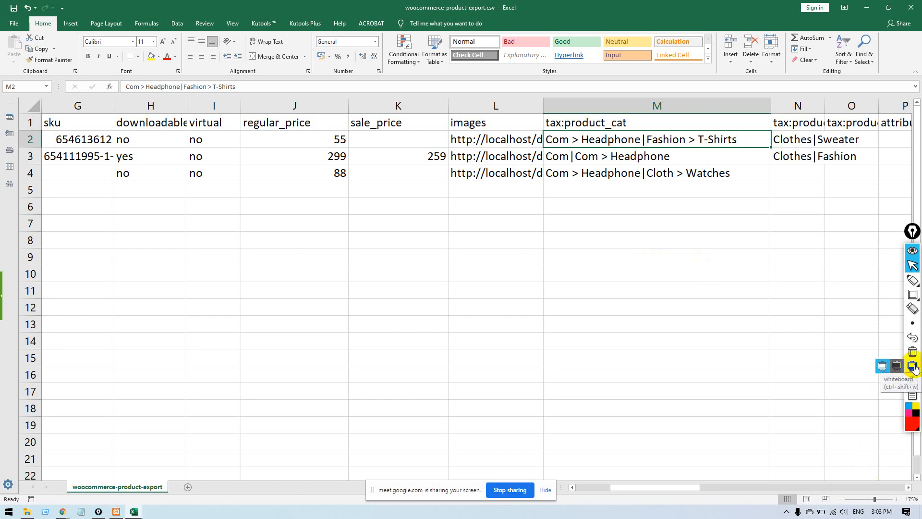
{"action": "left_click", "coordinate": [913, 369]}
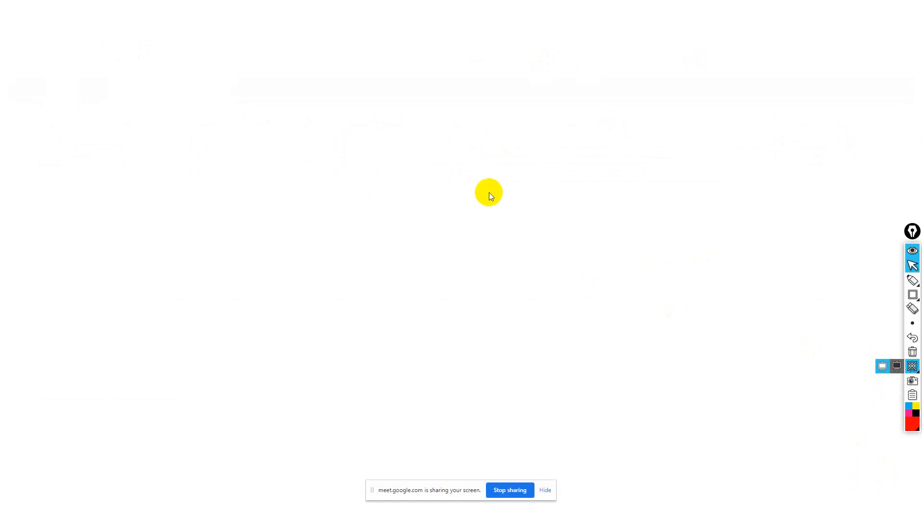
{"action": "key", "text": "t"}
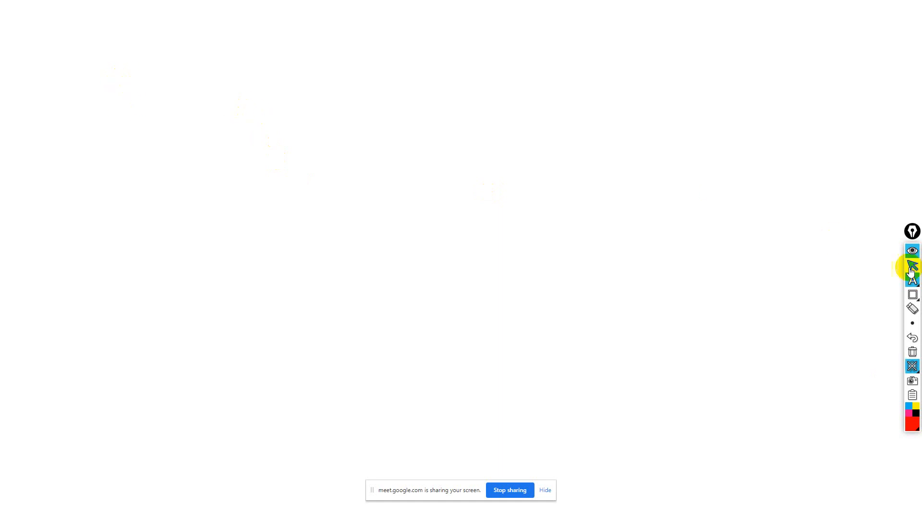
{"action": "mouse_move", "coordinate": [912, 323]}
{"action": "left_click", "coordinate": [880, 324]}
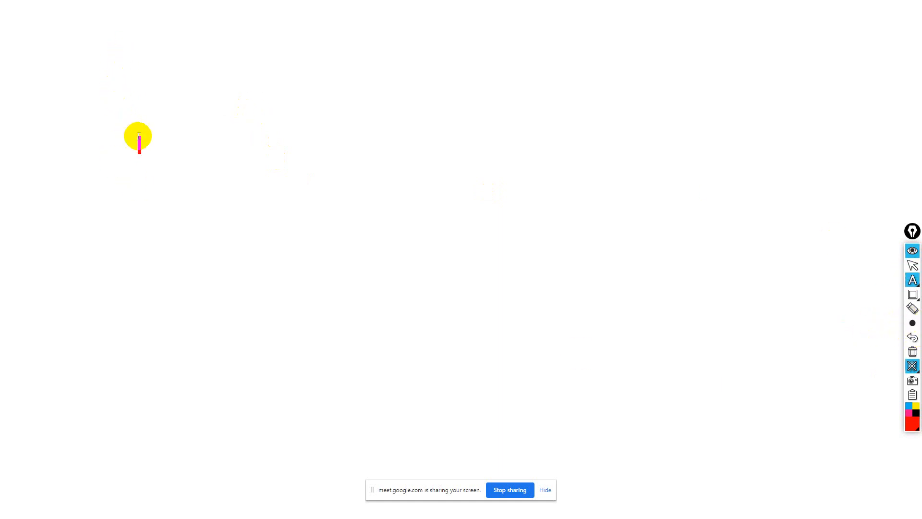
{"action": "left_click", "coordinate": [150, 100]}
{"action": "type", "text": "Data"}
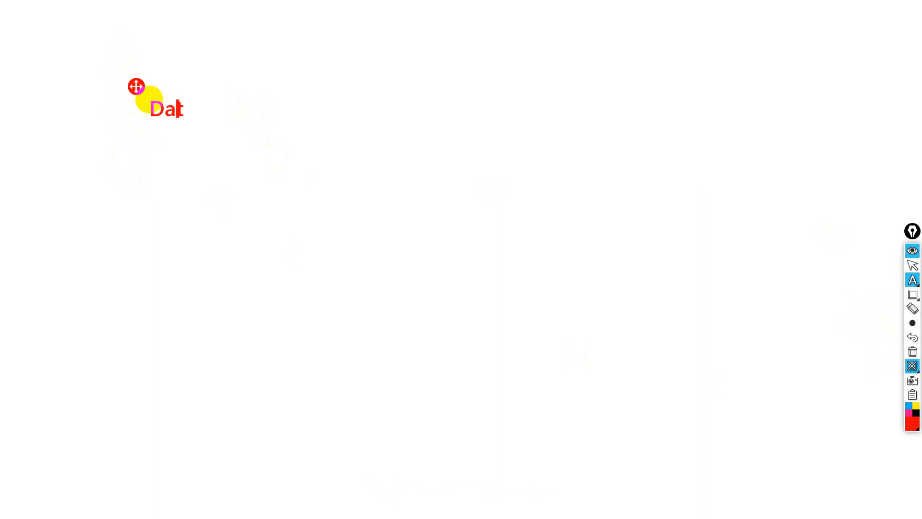
{"action": "key", "text": "BackSpace"}
{"action": "key", "text": "BackSpace"}
{"action": "type", "text": "da"}
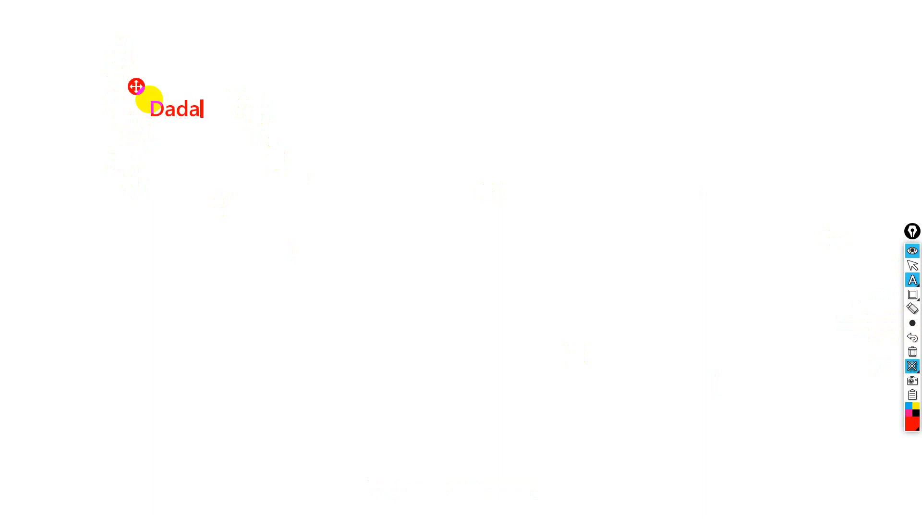
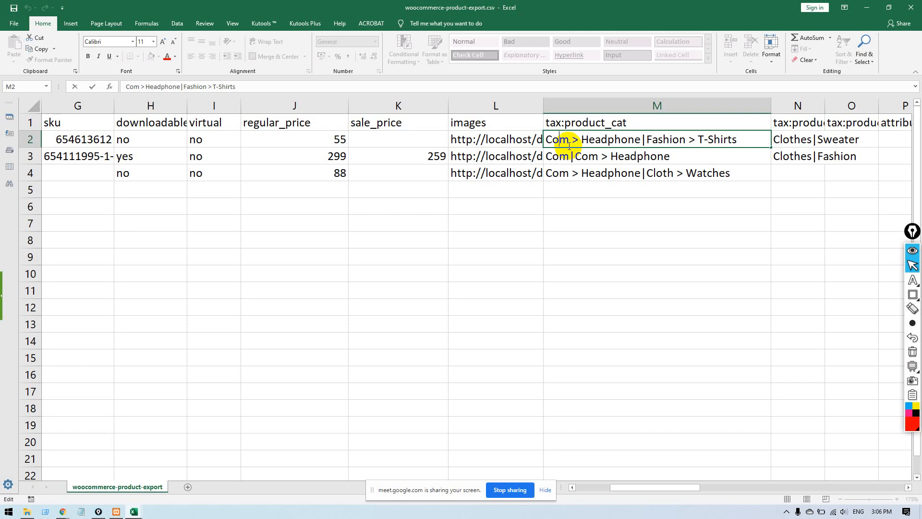
Examine the Com > Headphone parent and child category notation in the Laptop Case Bag's tax:product_cat cell.
{"action": "left_click", "coordinate": [581, 139]}
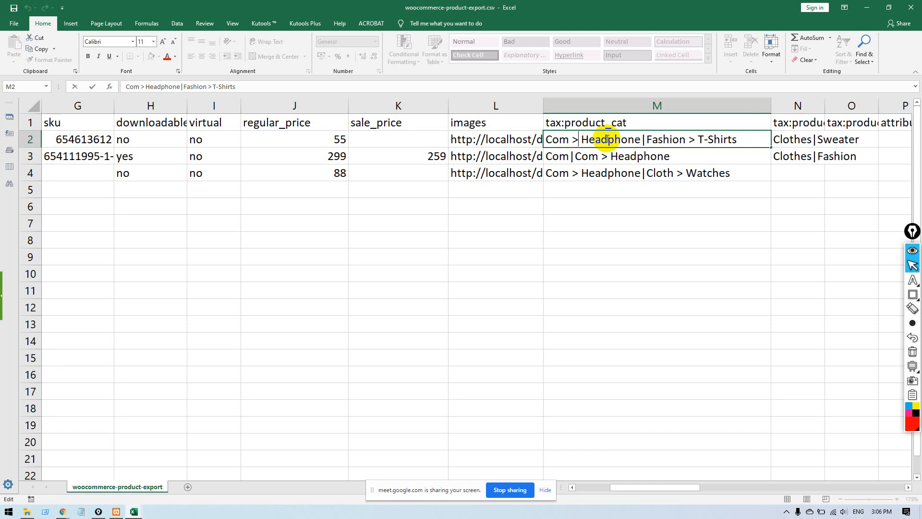
{"action": "left_click", "coordinate": [574, 139]}
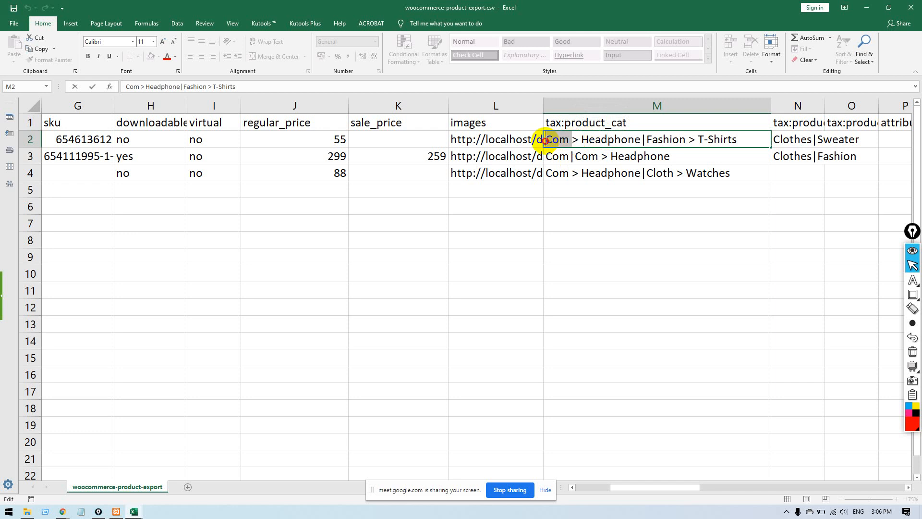
{"action": "left_click_drag", "start_coordinate": [579, 140], "coordinate": [638, 139]}
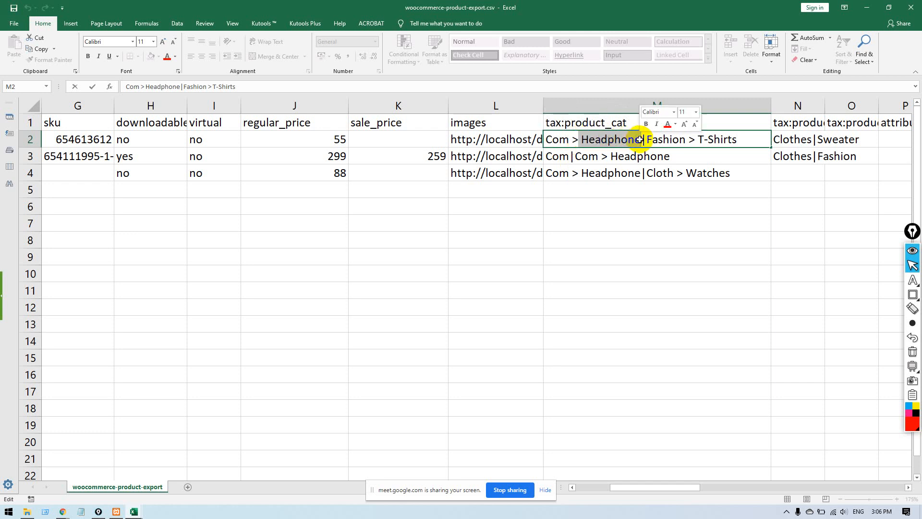
{"action": "left_click", "coordinate": [646, 172]}
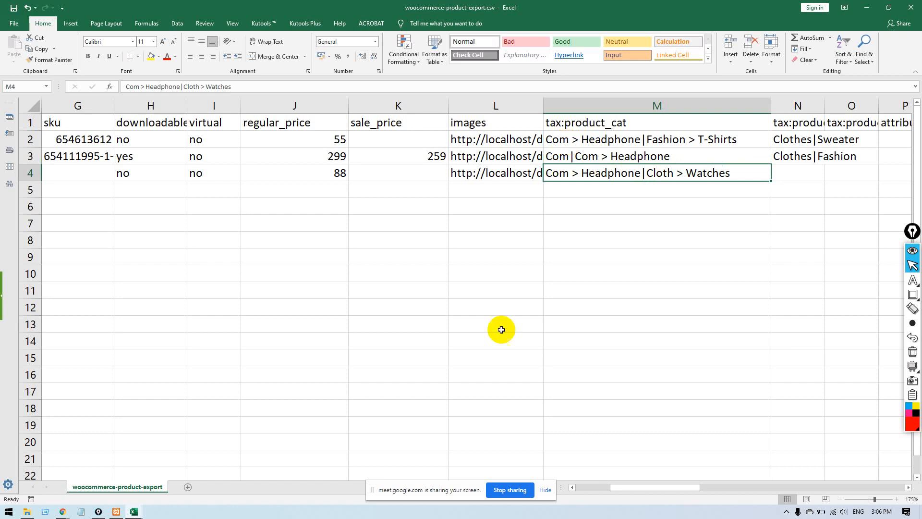
Switch to Notepad, write the sample category hierarchy "Data > A > A1", and close the note without saving.
{"action": "left_click", "coordinate": [63, 511]}
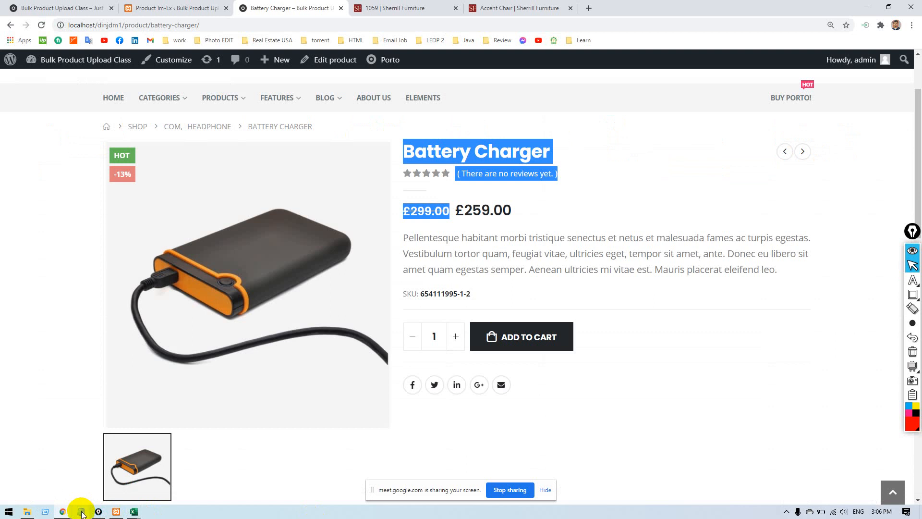
{"action": "left_click", "coordinate": [81, 511]}
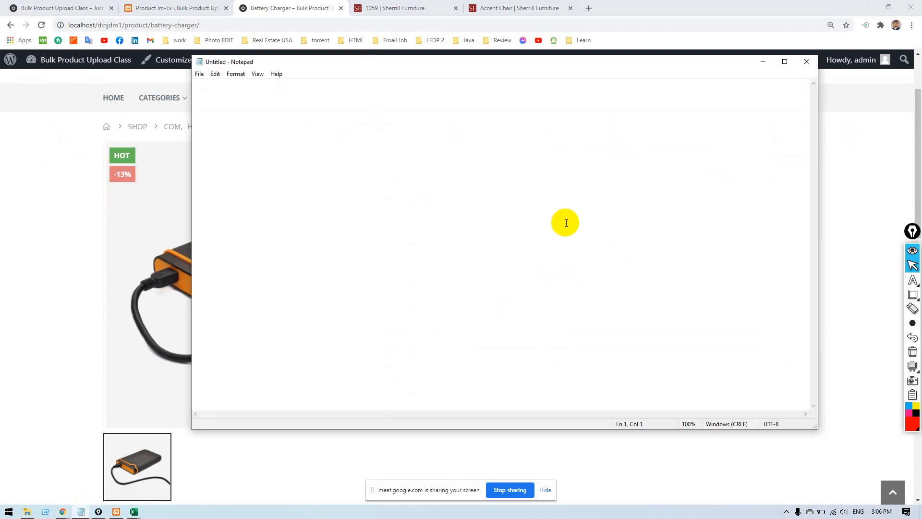
{"action": "type", "text": "Data > A > A1"}
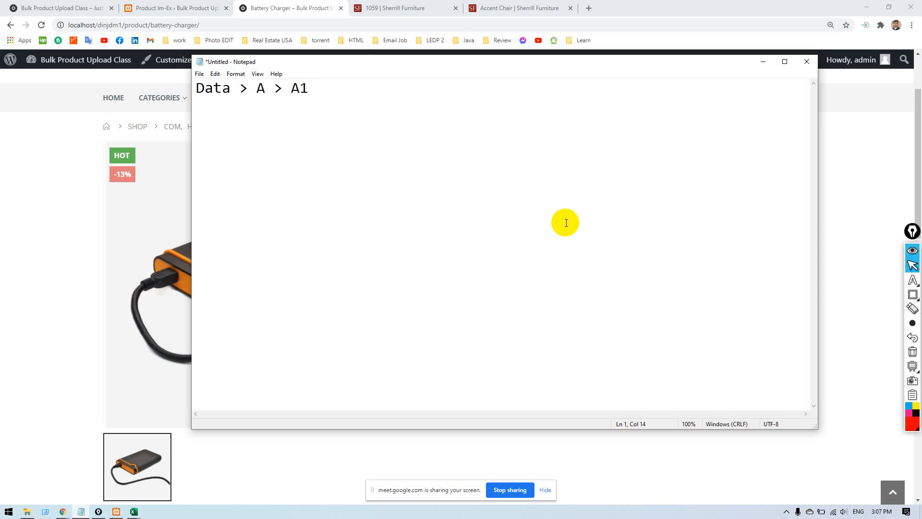
{"action": "left_click", "coordinate": [807, 61]}
{"action": "left_click", "coordinate": [477, 256]}
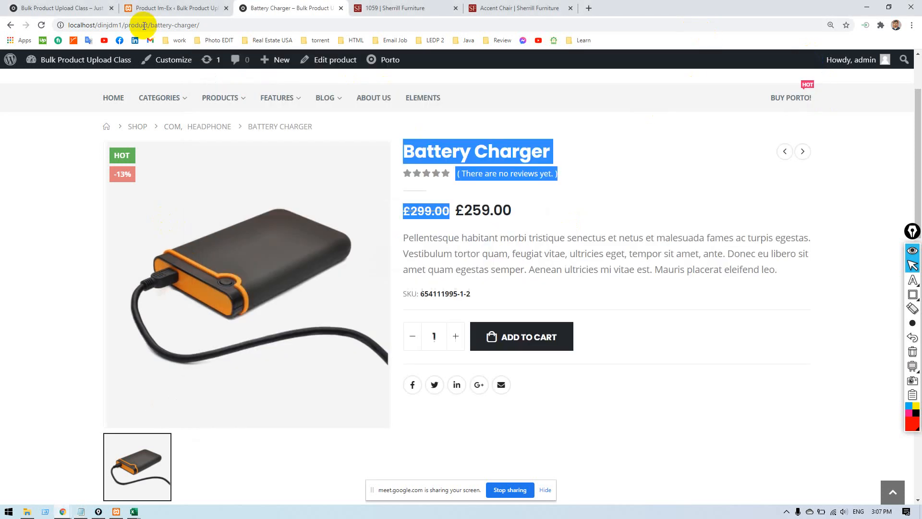
Return to the export CSV in Excel and examine the | separator between the Laptop Case Bag's category paths.
{"action": "left_click", "coordinate": [151, 12]}
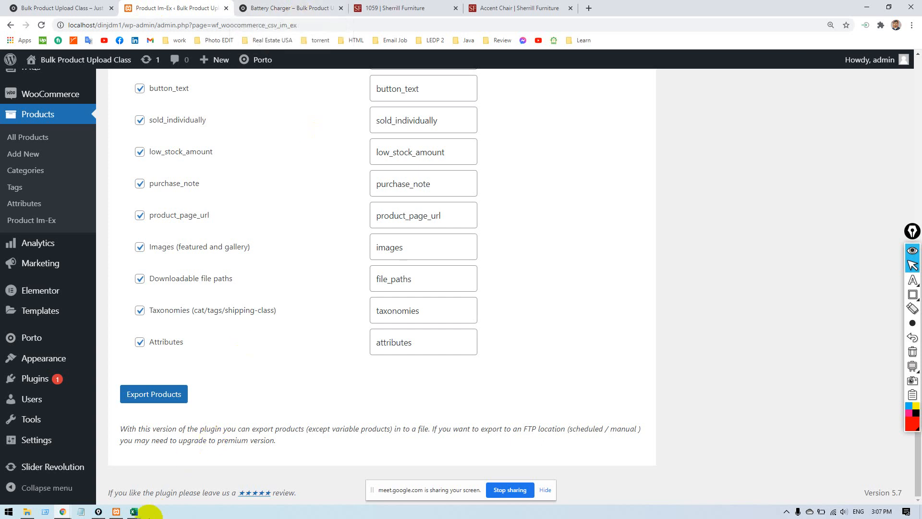
{"action": "mouse_move", "coordinate": [138, 513]}
{"action": "left_click", "coordinate": [188, 480]}
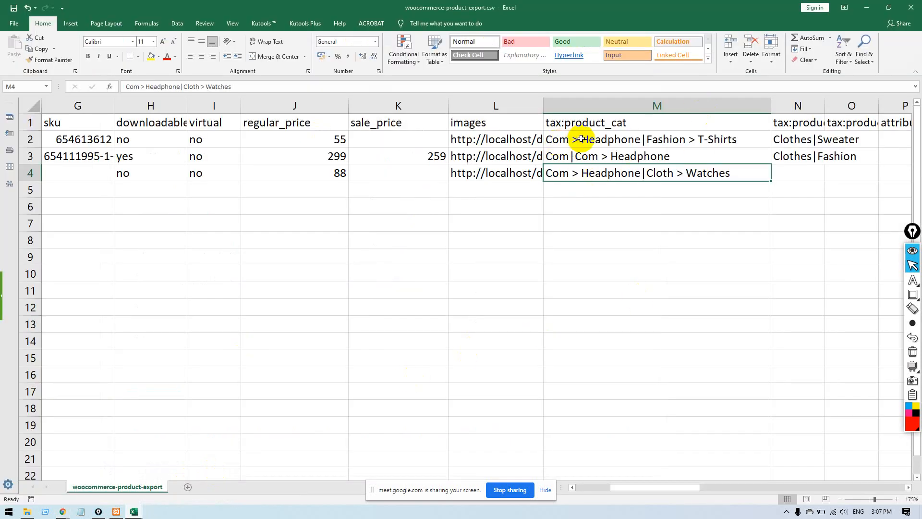
{"action": "left_click", "coordinate": [631, 139]}
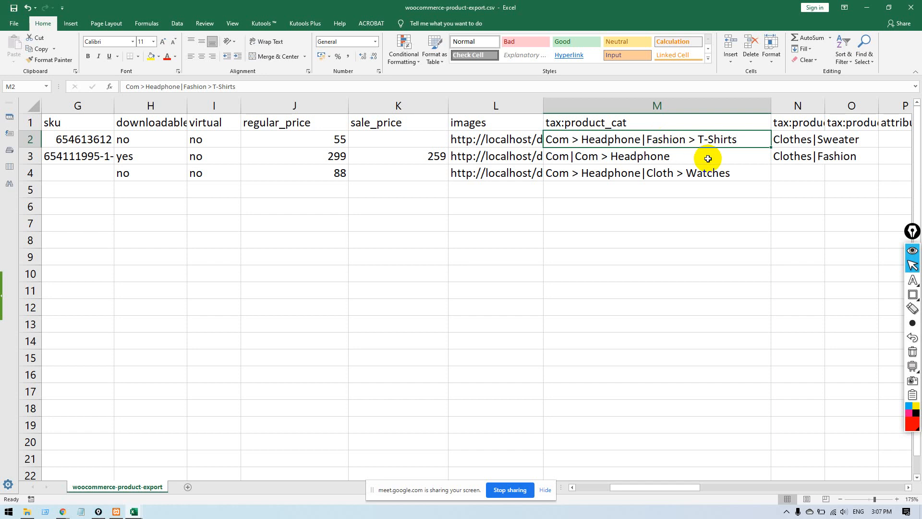
{"action": "double_click", "coordinate": [643, 139]}
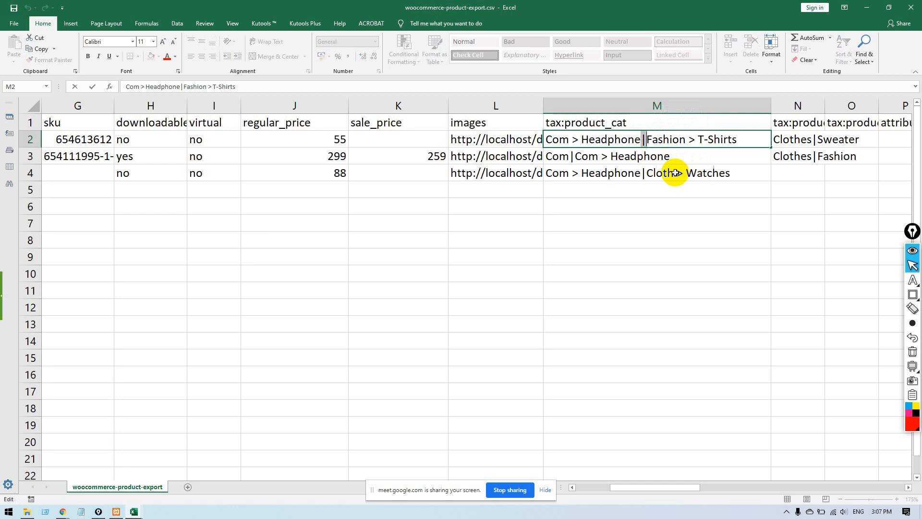
{"action": "double_click", "coordinate": [663, 140]}
{"action": "left_click", "coordinate": [714, 139]}
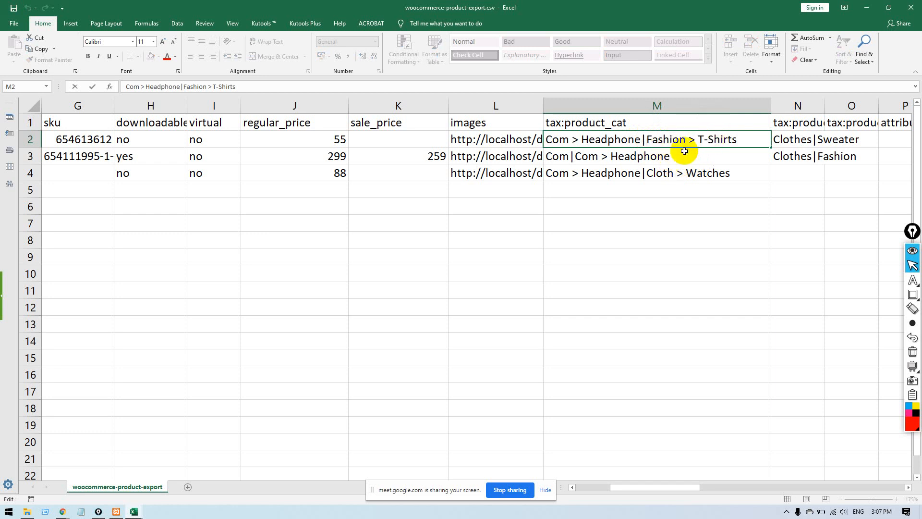
{"action": "left_click_drag", "start_coordinate": [743, 140], "coordinate": [548, 140]}
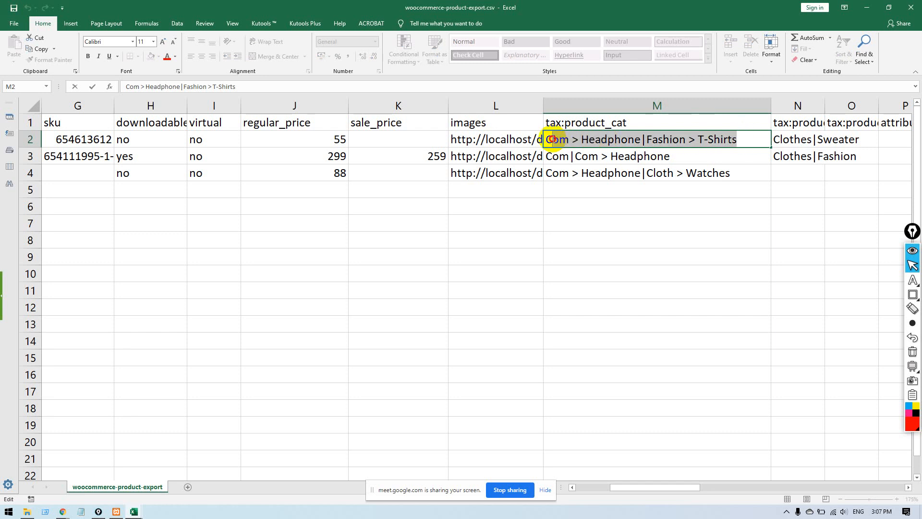
{"action": "left_click", "coordinate": [610, 173]}
{"action": "left_click", "coordinate": [647, 139]}
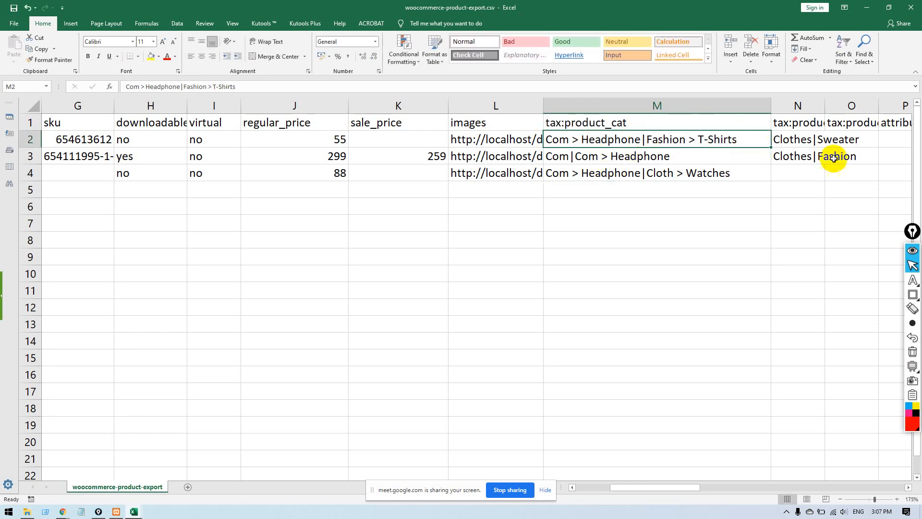
Widen the tax:product_tag column to show its full header and tag values.
{"action": "key", "text": "Right"}
{"action": "key", "text": "Right"}
{"action": "key", "text": "Right"}
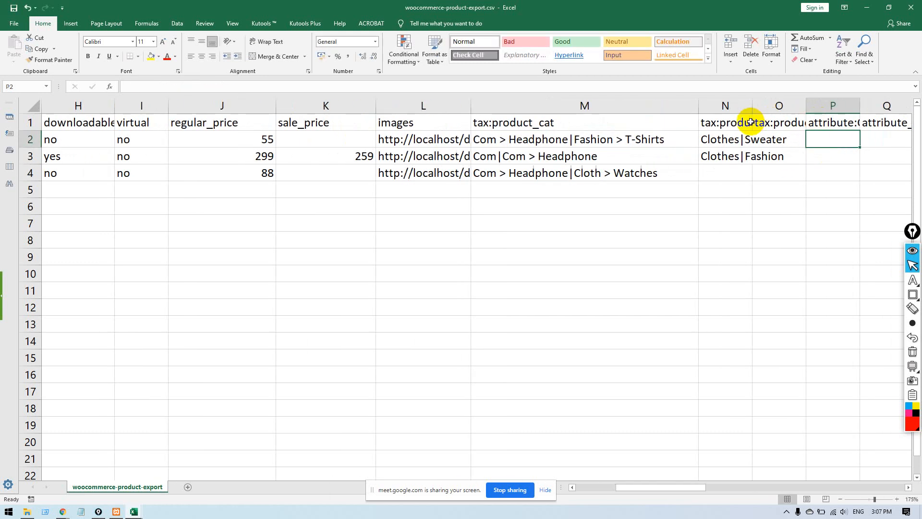
{"action": "left_click", "coordinate": [749, 123]}
{"action": "left_click_drag", "start_coordinate": [751, 110], "coordinate": [843, 110]}
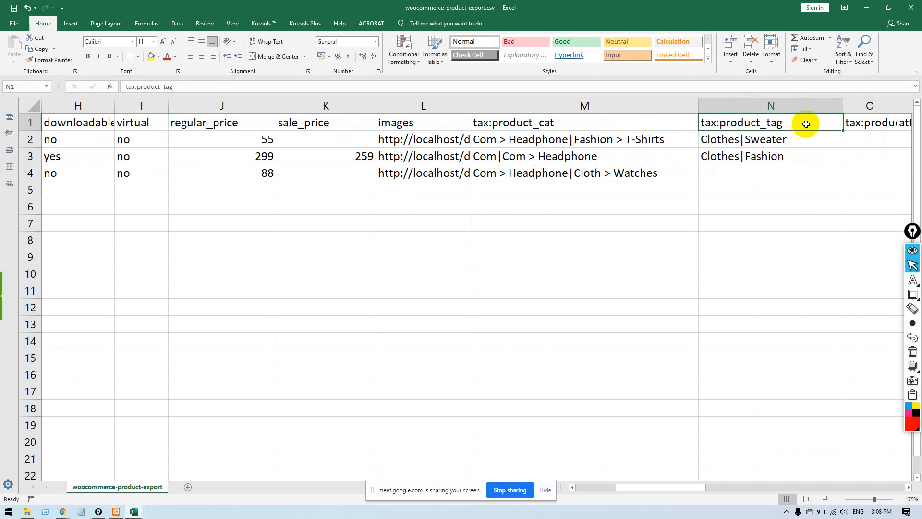
Examine the tag values in the tax:product_tag column and the | separator between multiple tags.
{"action": "left_click", "coordinate": [798, 141]}
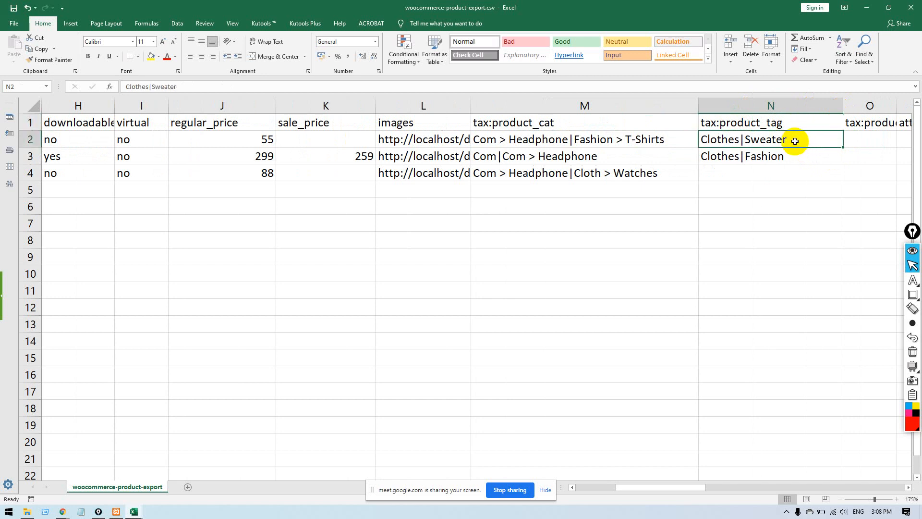
{"action": "left_click_drag", "start_coordinate": [797, 156], "coordinate": [797, 140]}
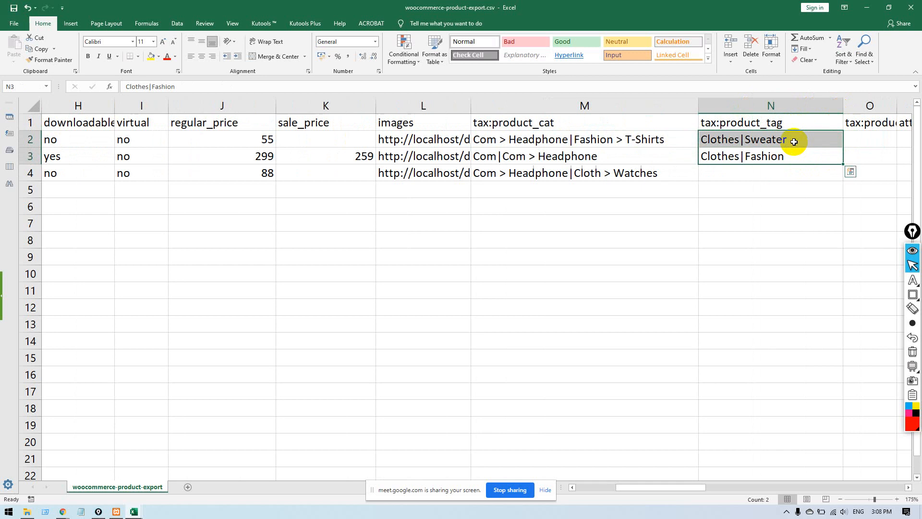
{"action": "left_click", "coordinate": [794, 141]}
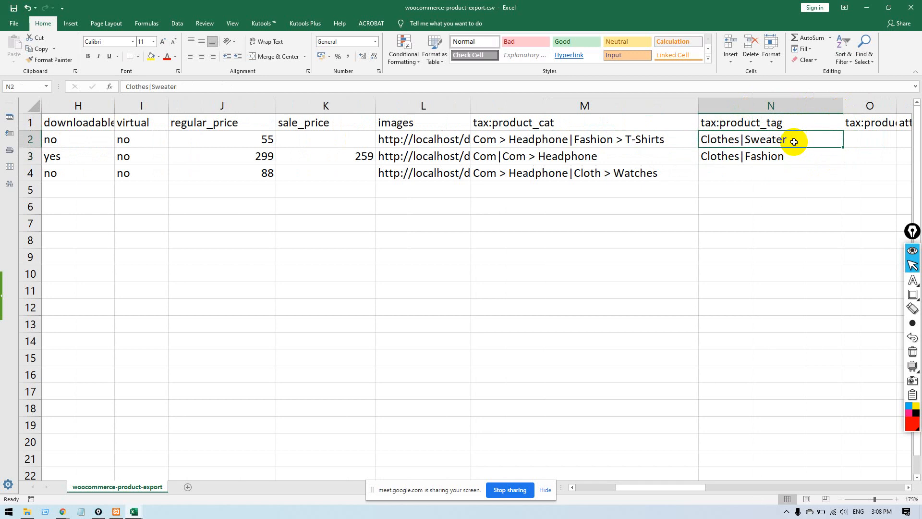
{"action": "double_click", "coordinate": [738, 137]}
{"action": "left_click_drag", "start_coordinate": [739, 138], "coordinate": [745, 139]}
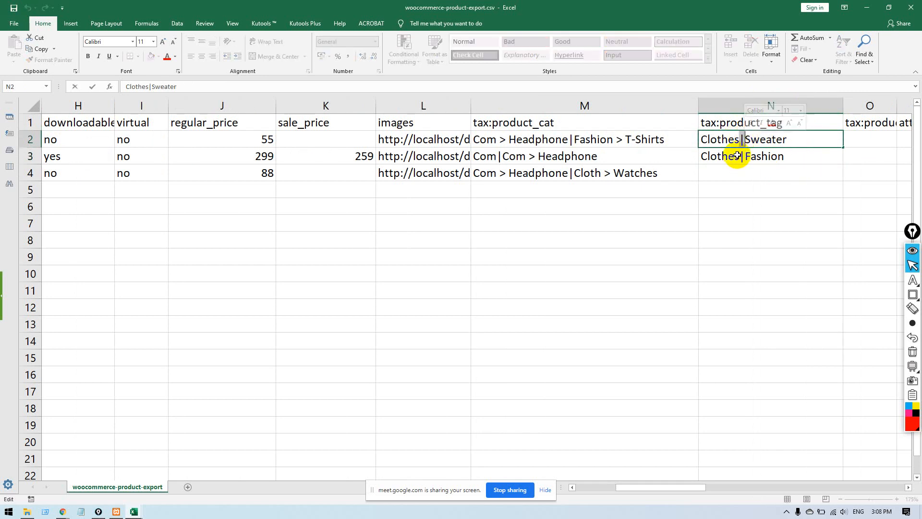
{"action": "left_click", "coordinate": [736, 155]}
{"action": "double_click", "coordinate": [752, 155]}
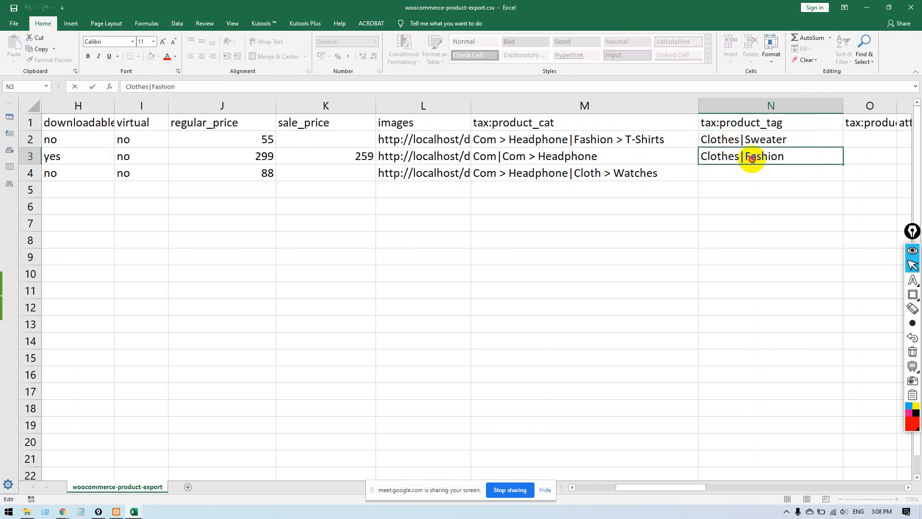
{"action": "left_click", "coordinate": [804, 175]}
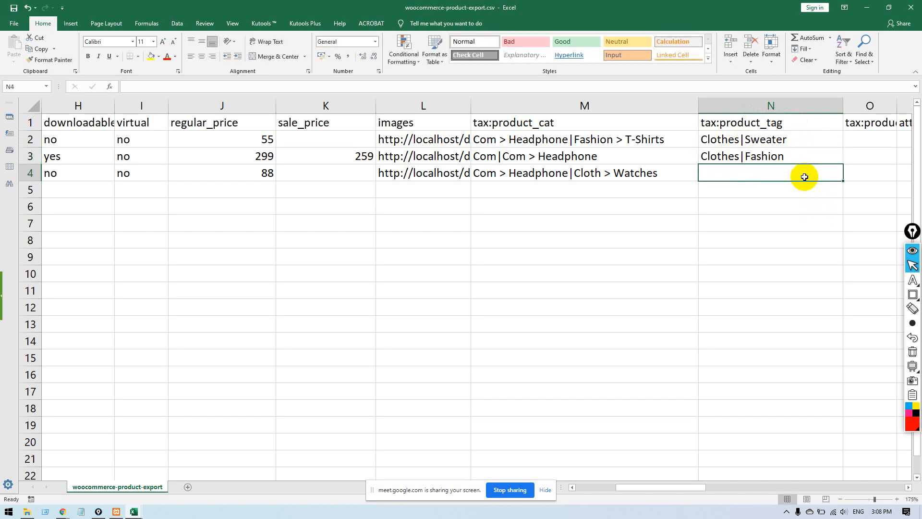
Review the remaining attribute columns through attribute_default:pa_size, including the attribute_data:pa_size header, and return to the first columns.
{"action": "key", "text": "Right"}
{"action": "key", "text": "Right"}
{"action": "key", "text": "Right"}
{"action": "key", "text": "Right"}
{"action": "key", "text": "Right"}
{"action": "key", "text": "Right"}
{"action": "key", "text": "Right"}
{"action": "key", "text": "Right"}
{"action": "key", "text": "Right"}
{"action": "key", "text": "Right"}
{"action": "key", "text": "Right"}
{"action": "key", "text": "Right"}
{"action": "key", "text": "Right"}
{"action": "key", "text": "Right"}
{"action": "key", "text": "Right"}
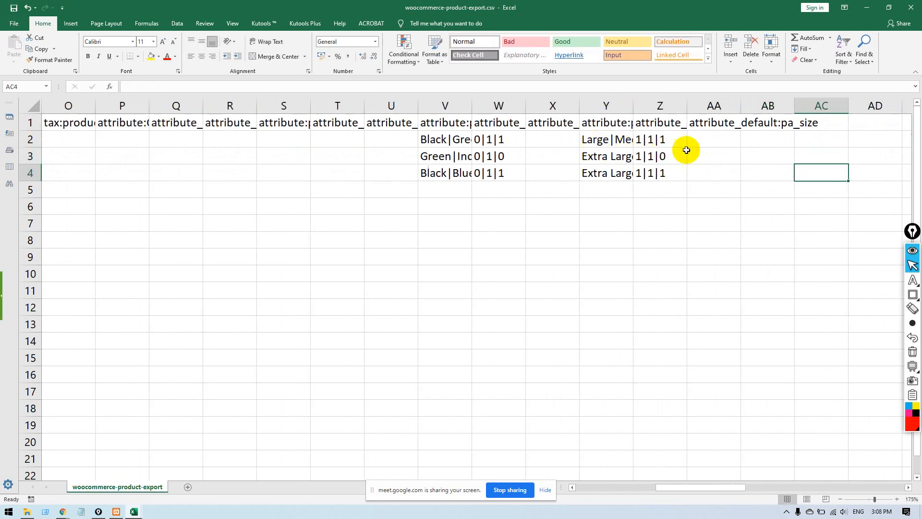
{"action": "left_click", "coordinate": [653, 125]}
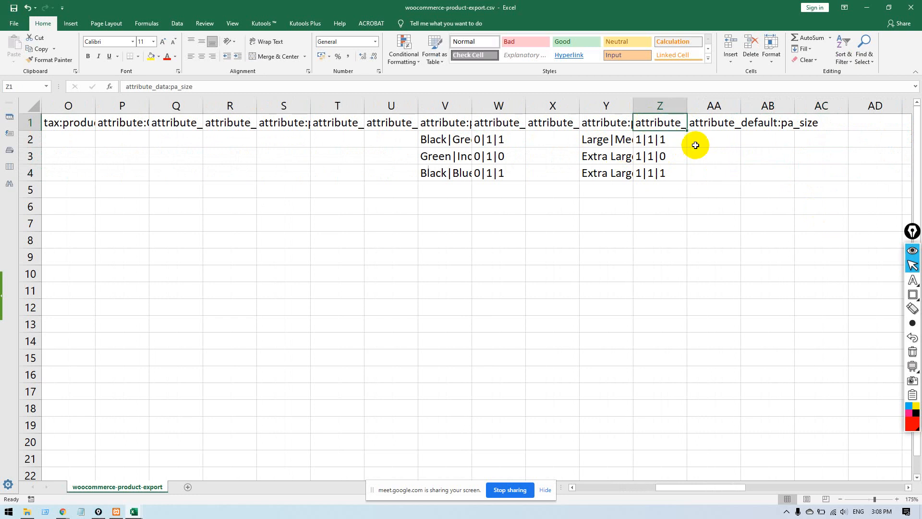
{"action": "left_click_drag", "start_coordinate": [684, 488], "coordinate": [522, 495]}
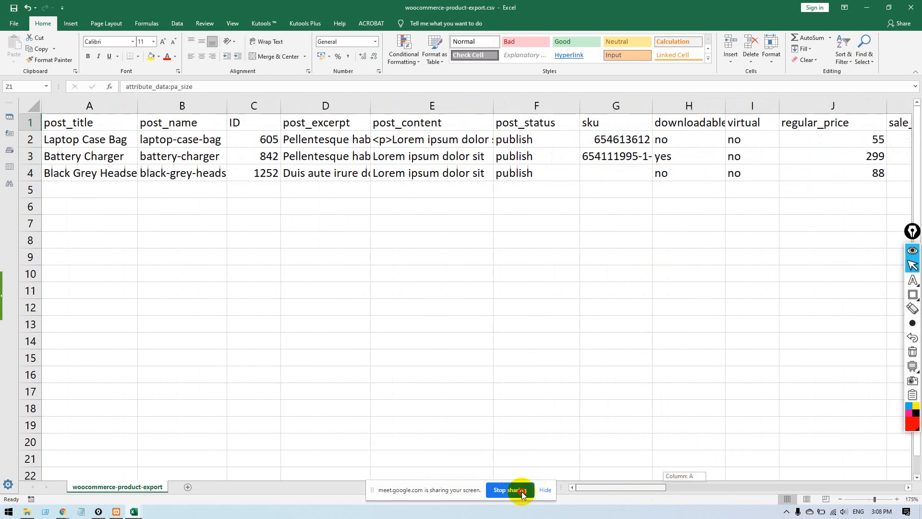
Switch to Chrome and examine the Battery Charger product page, focusing on the product title.
{"action": "left_click", "coordinate": [871, 9]}
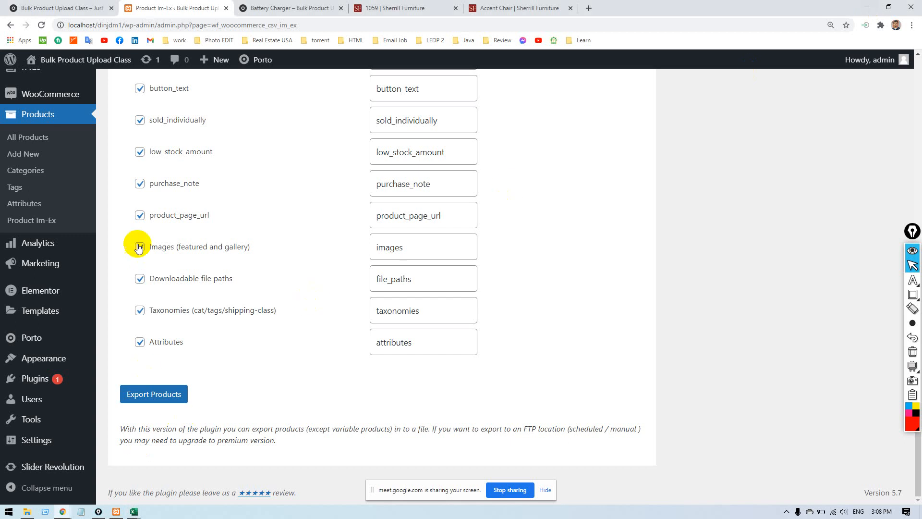
{"action": "scroll", "coordinate": [214, 255], "scroll_direction": "up", "scroll_amount": 4}
{"action": "scroll", "coordinate": [569, 179], "scroll_direction": "up", "scroll_amount": 6}
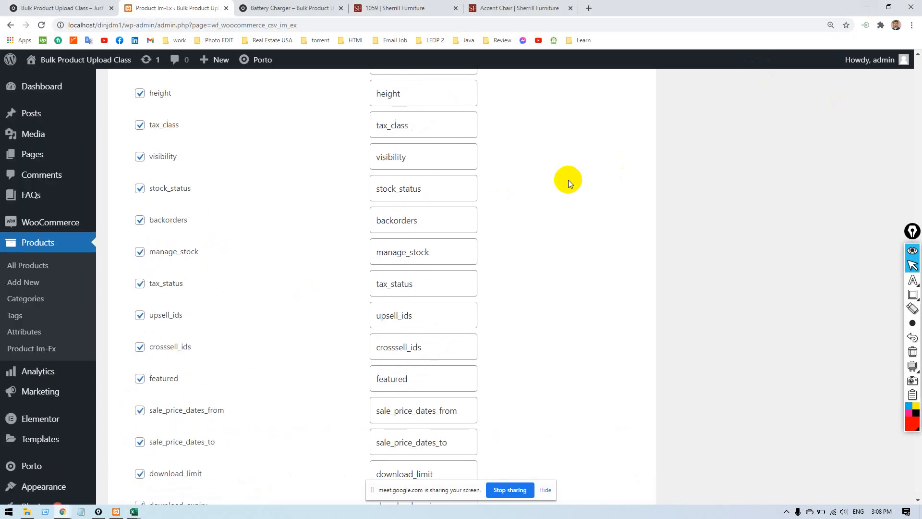
{"action": "scroll", "coordinate": [562, 177], "scroll_direction": "up", "scroll_amount": 5}
{"action": "left_click", "coordinate": [48, 8]}
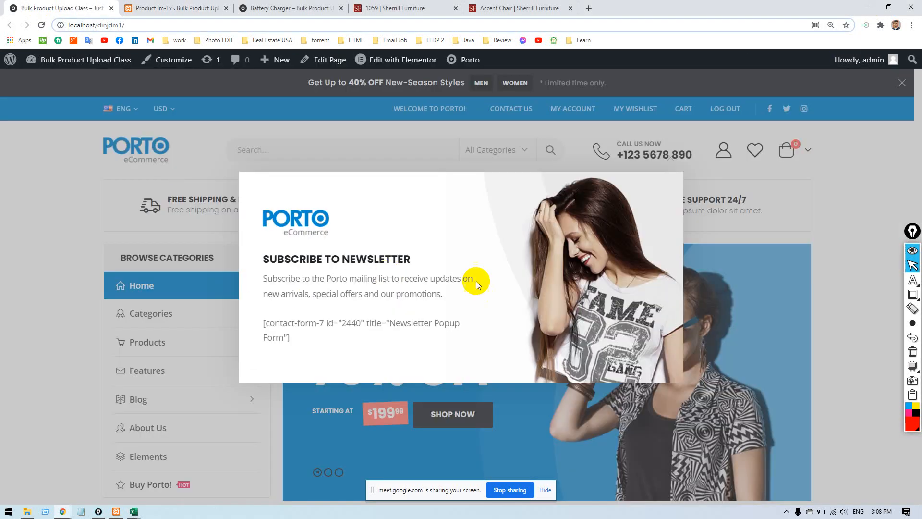
{"action": "left_click", "coordinate": [269, 8]}
{"action": "left_click", "coordinate": [720, 207]}
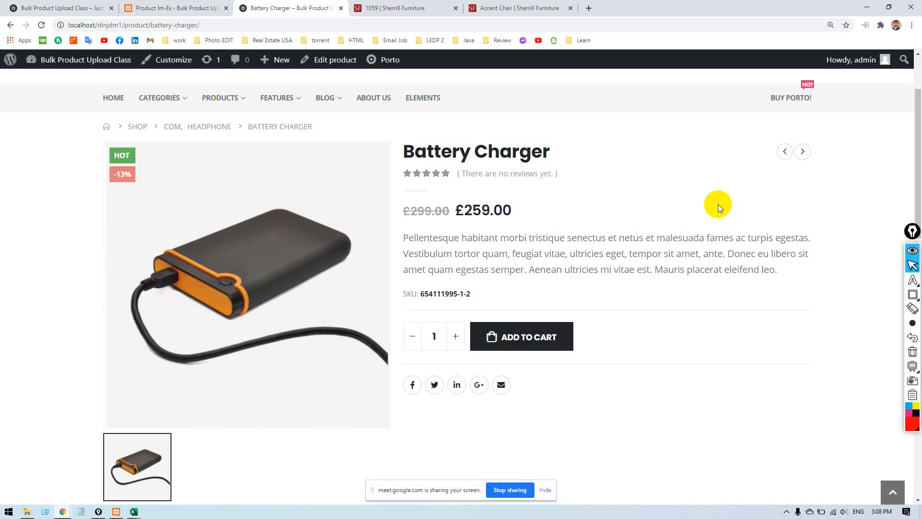
{"action": "scroll", "coordinate": [569, 240], "scroll_direction": "down", "scroll_amount": 5}
{"action": "scroll", "coordinate": [572, 243], "scroll_direction": "up", "scroll_amount": 4}
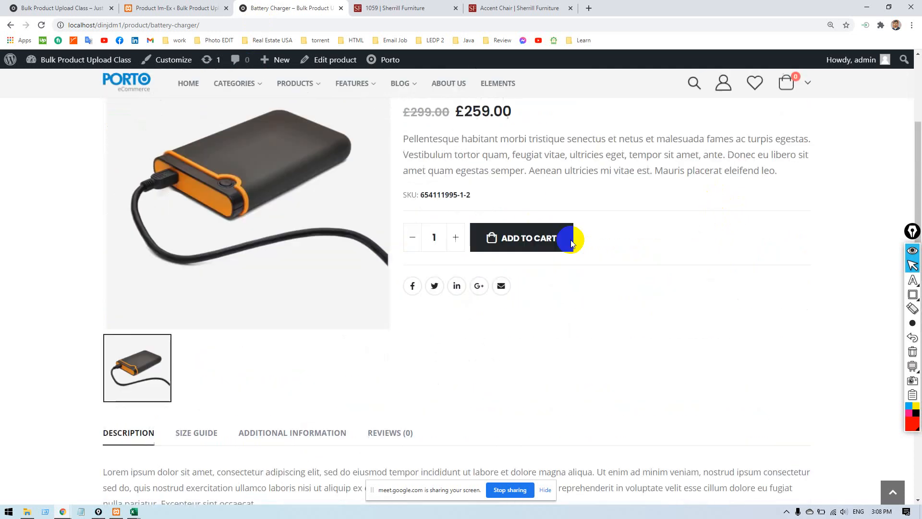
{"action": "scroll", "coordinate": [571, 239], "scroll_direction": "up", "scroll_amount": 4}
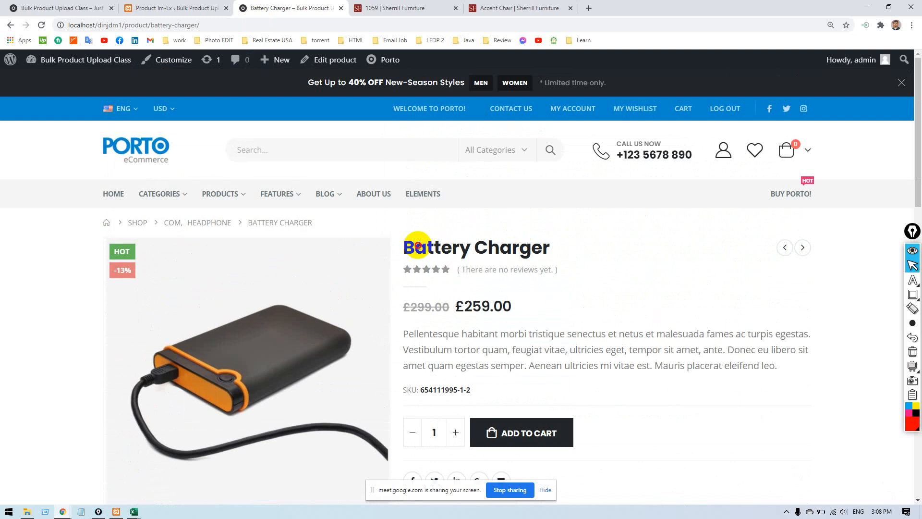
{"action": "left_click_drag", "start_coordinate": [410, 244], "coordinate": [548, 244]}
{"action": "left_click", "coordinate": [598, 250]}
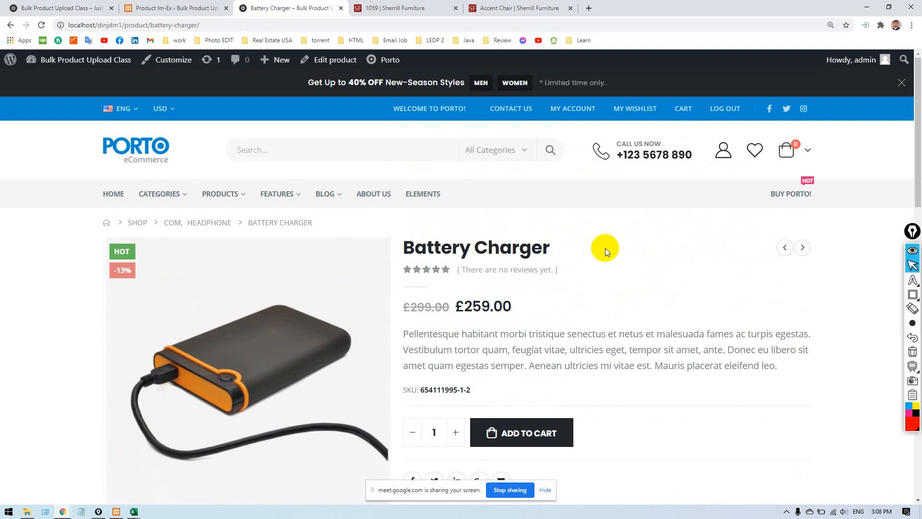
Switch to the sherrillfurniture.xlsx workbook in Excel and copy the whole Model Name column on Sheet1.
{"action": "left_click", "coordinate": [867, 7]}
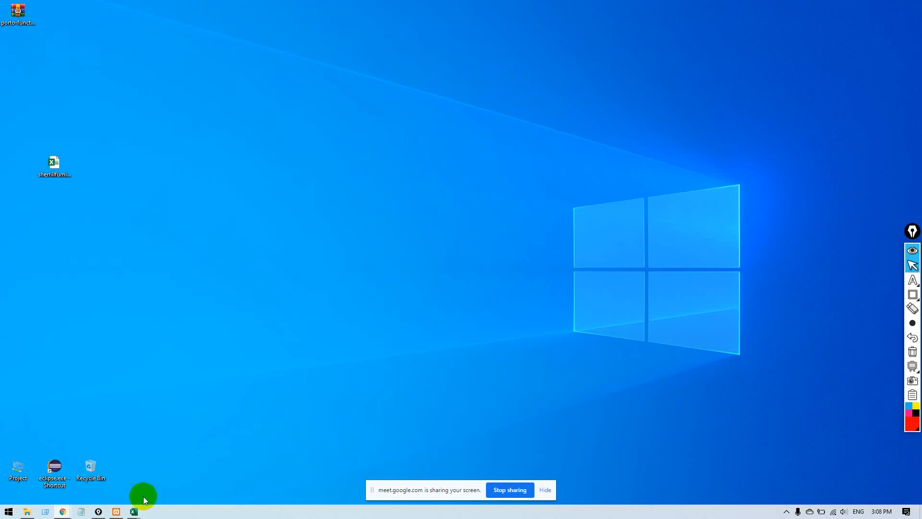
{"action": "mouse_move", "coordinate": [132, 508]}
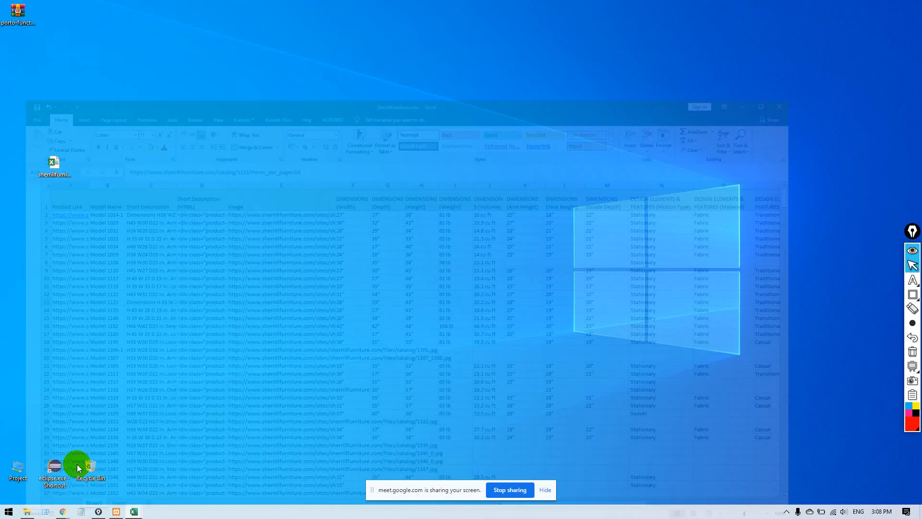
{"action": "left_click", "coordinate": [77, 464]}
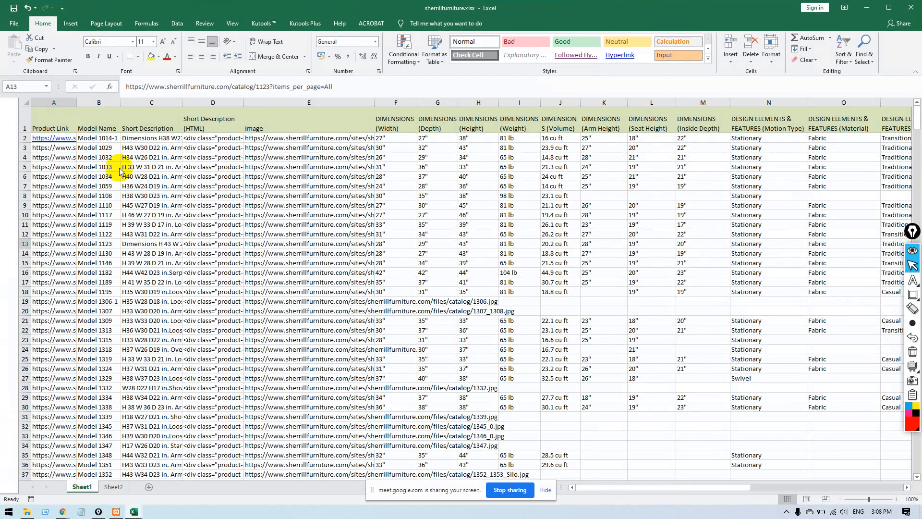
{"action": "left_click", "coordinate": [98, 102]}
{"action": "left_click", "coordinate": [94, 138]}
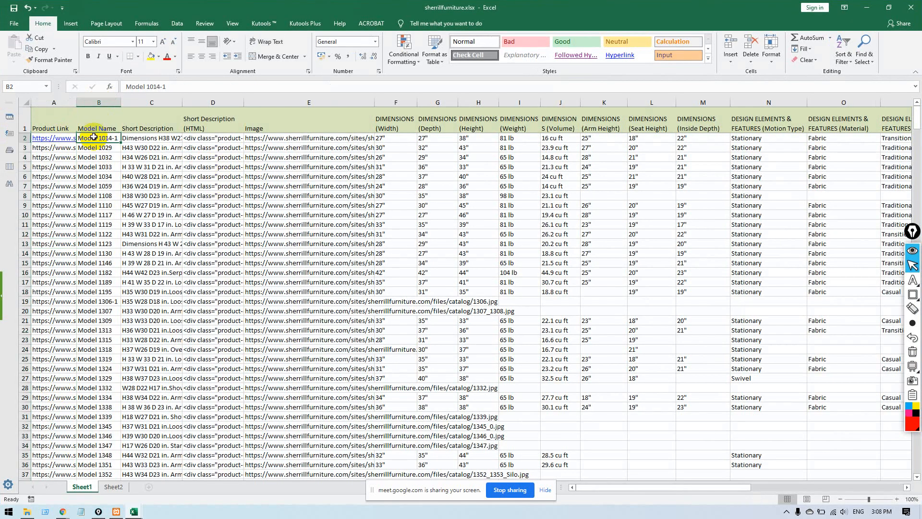
{"action": "left_click", "coordinate": [98, 101]}
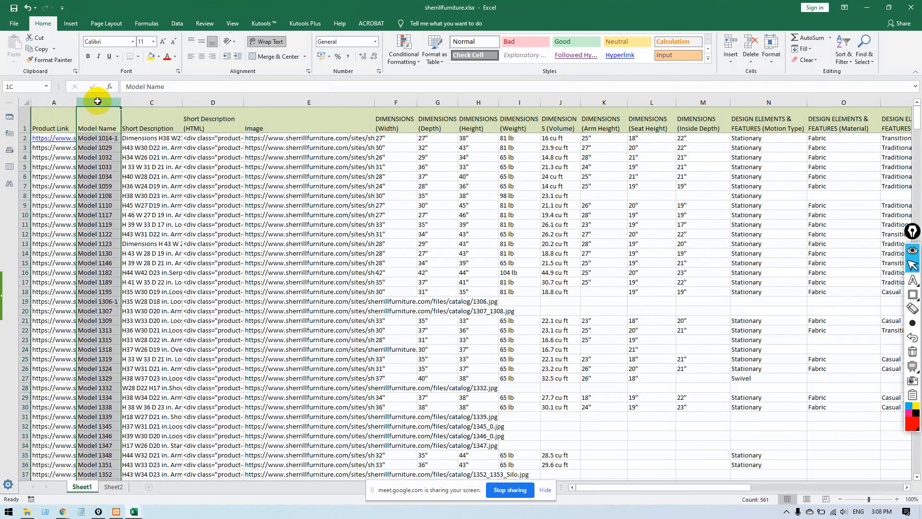
{"action": "key", "text": "ctrl+c"}
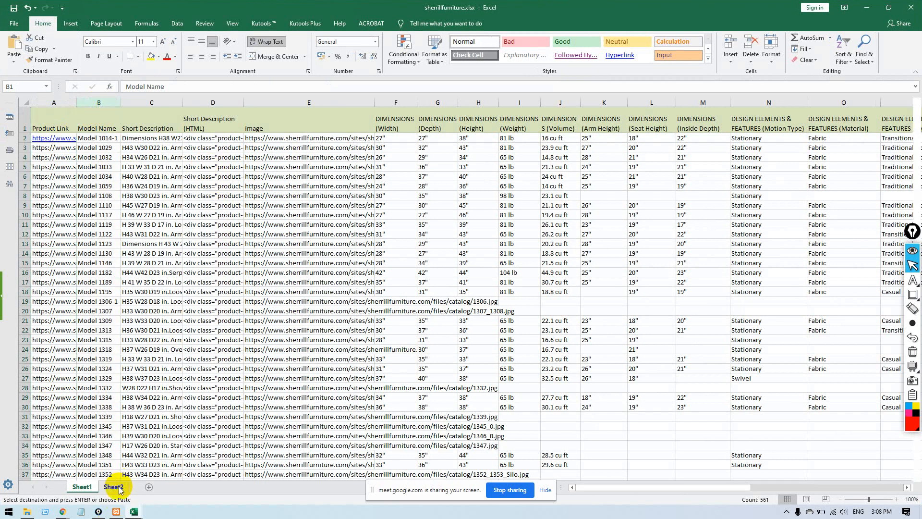
Clear all existing contents from Sheet2 of the furniture workbook.
{"action": "left_click", "coordinate": [114, 486]}
{"action": "key", "text": "ctrl+a"}
{"action": "key", "text": "Delete"}
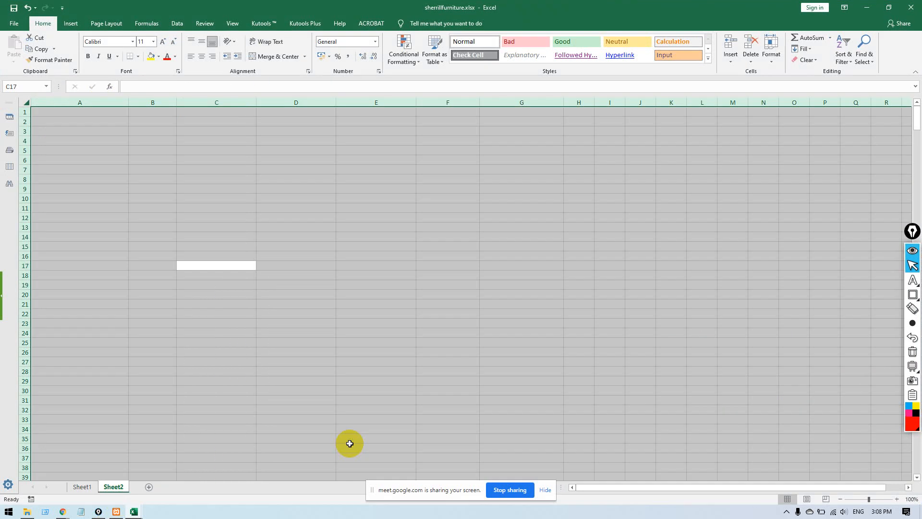
{"action": "left_click", "coordinate": [282, 188]}
{"action": "scroll", "coordinate": [215, 164], "scroll_direction": "up", "scroll_amount": 3}
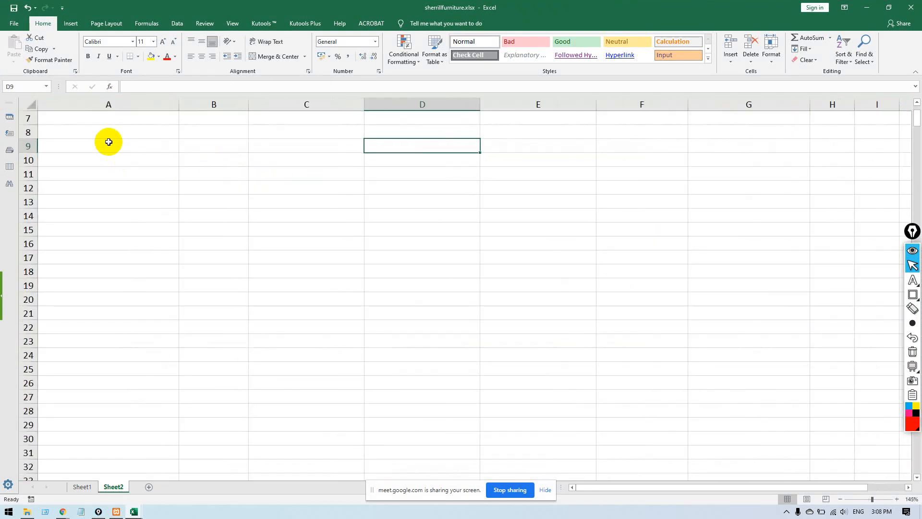
{"action": "left_click", "coordinate": [93, 117]}
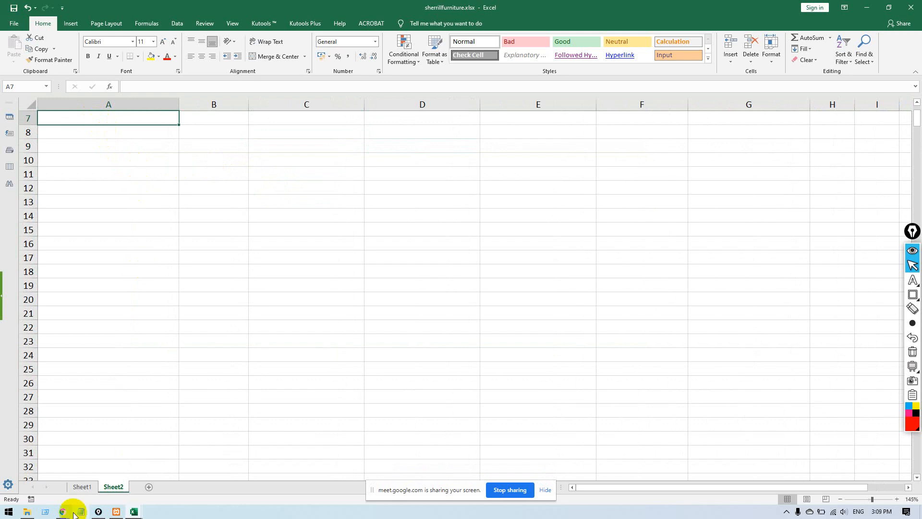
Try to paste Sheet1's Model Name column into Sheet2 starting at cell A7.
{"action": "left_click", "coordinate": [81, 487]}
{"action": "key", "text": "ctrl+c"}
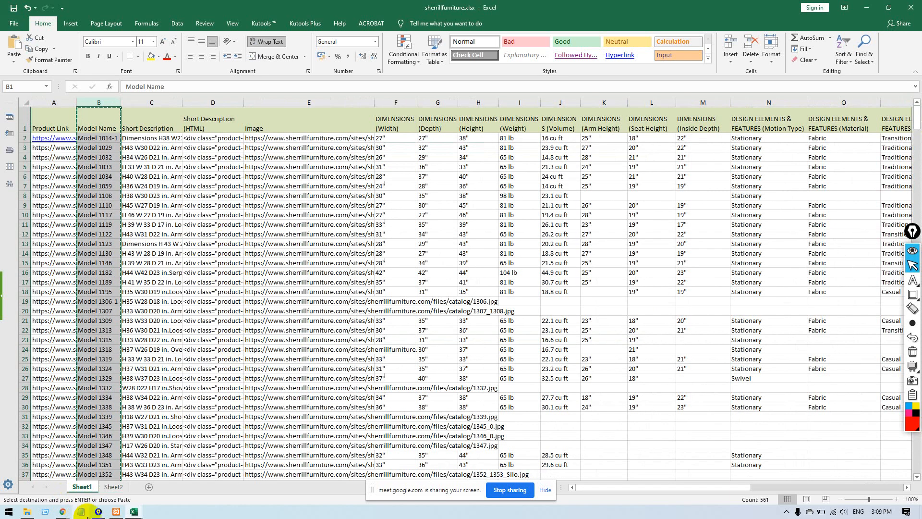
{"action": "left_click", "coordinate": [114, 487]}
{"action": "key", "text": "ctrl+v"}
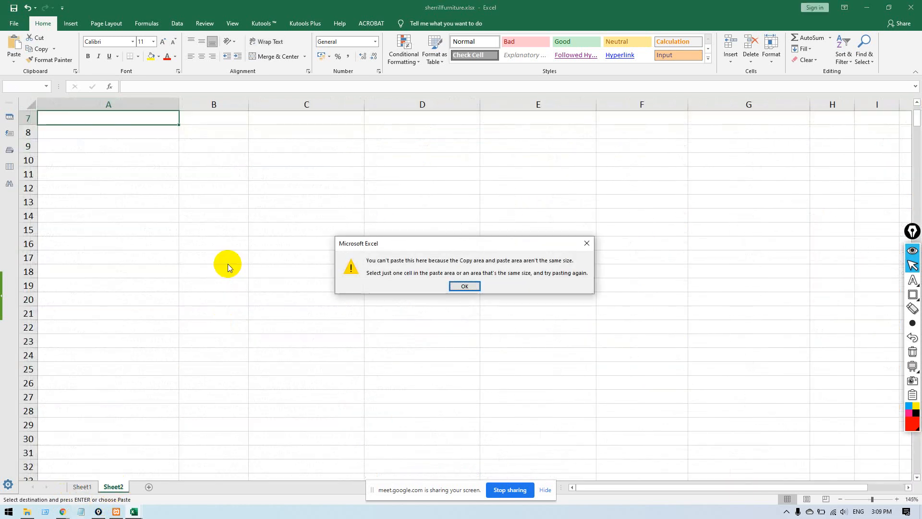
{"action": "left_click", "coordinate": [466, 286]}
{"action": "key", "text": "ctrl+v"}
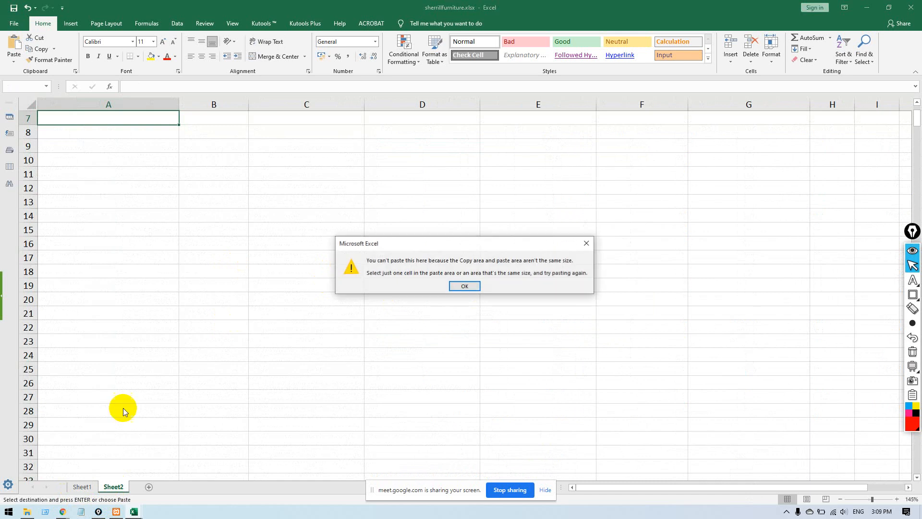
{"action": "key", "text": "Return"}
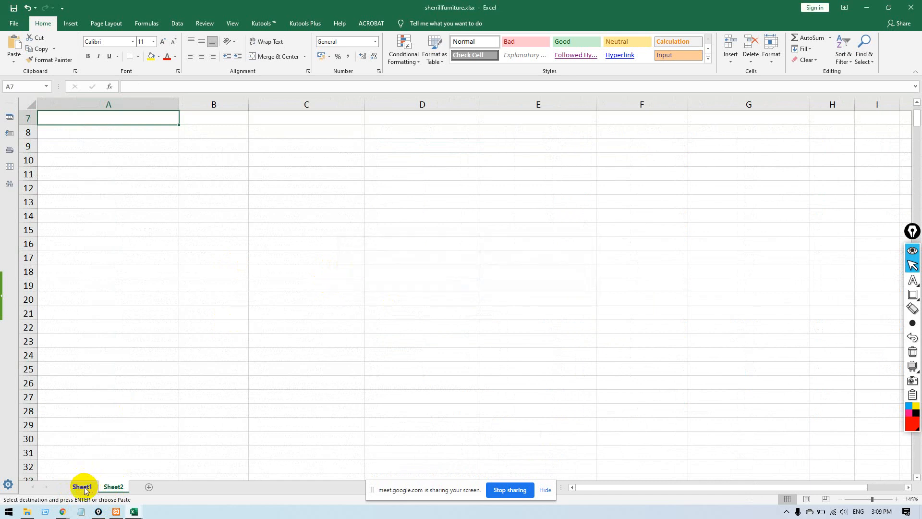
Copy the Model Name column from Sheet1 into column A of Sheet2 and widen the pasted column.
{"action": "left_click", "coordinate": [88, 488]}
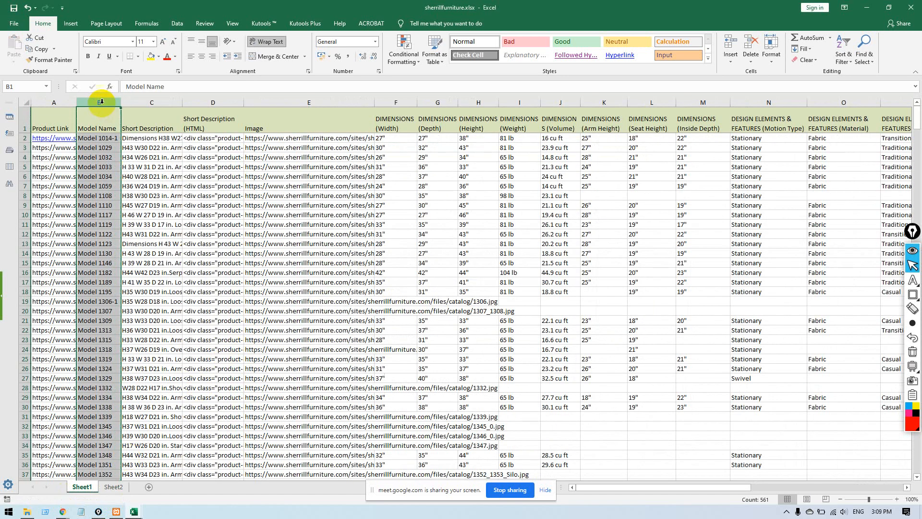
{"action": "key", "text": "ctrl+c"}
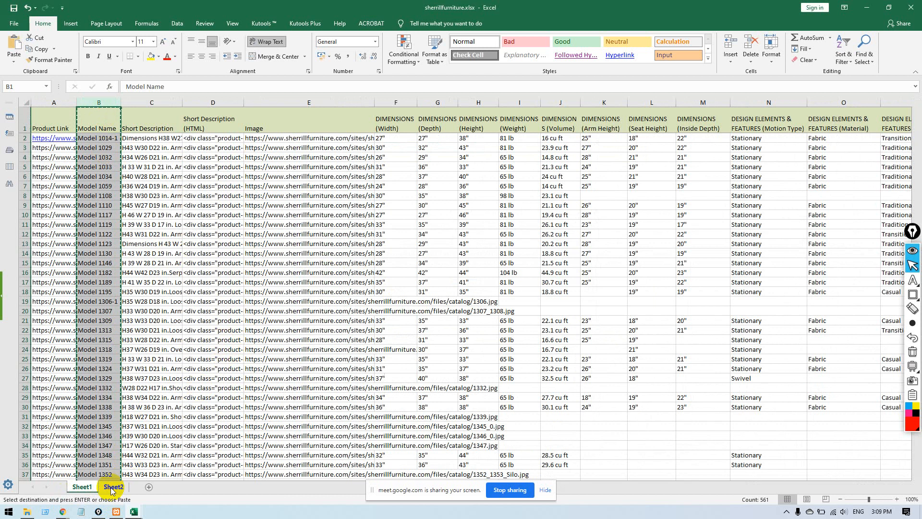
{"action": "left_click", "coordinate": [113, 487]}
{"action": "key", "text": "ctrl+v"}
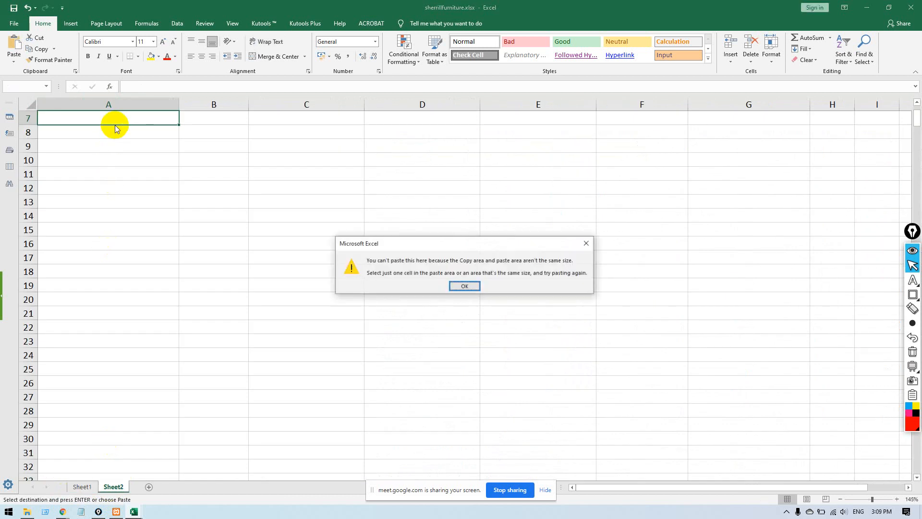
{"action": "left_click", "coordinate": [454, 286]}
{"action": "left_click", "coordinate": [113, 101]}
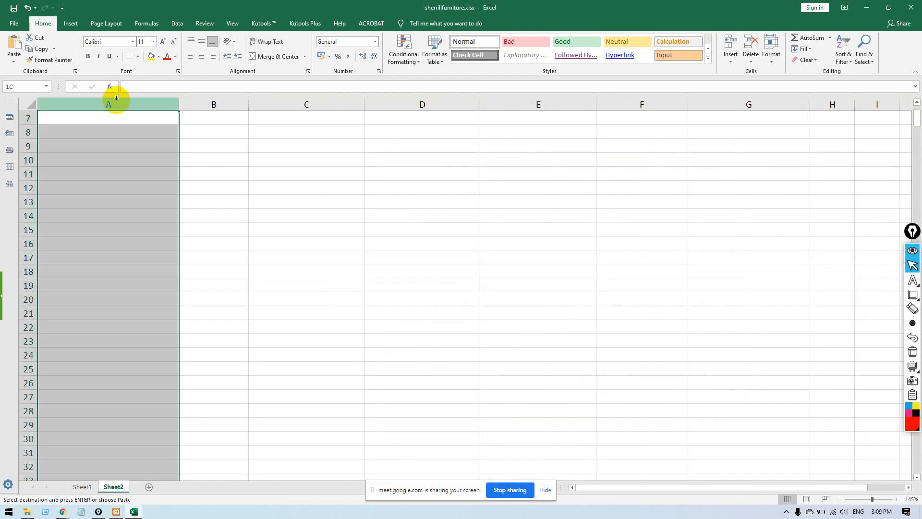
{"action": "key", "text": "ctrl+v"}
{"action": "left_click", "coordinate": [298, 242]}
{"action": "scroll", "coordinate": [95, 162], "scroll_direction": "up", "scroll_amount": 2}
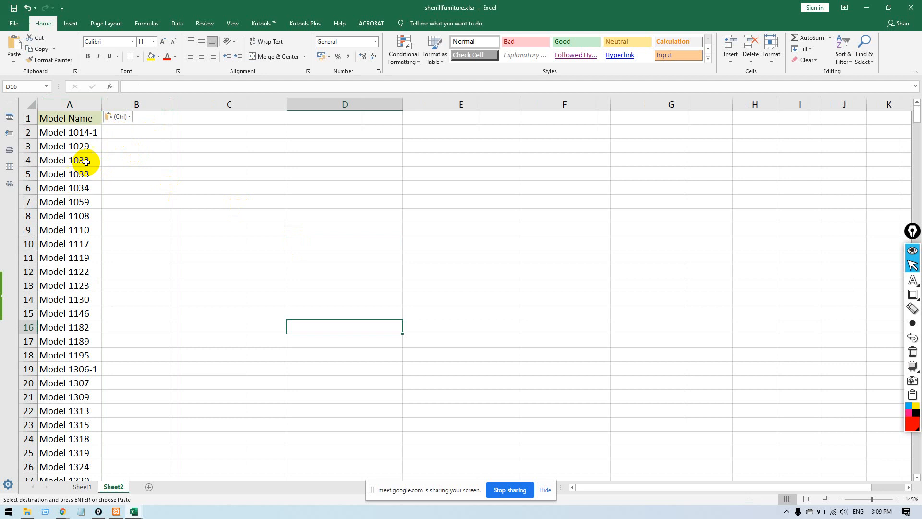
{"action": "left_click_drag", "start_coordinate": [100, 104], "coordinate": [174, 105]}
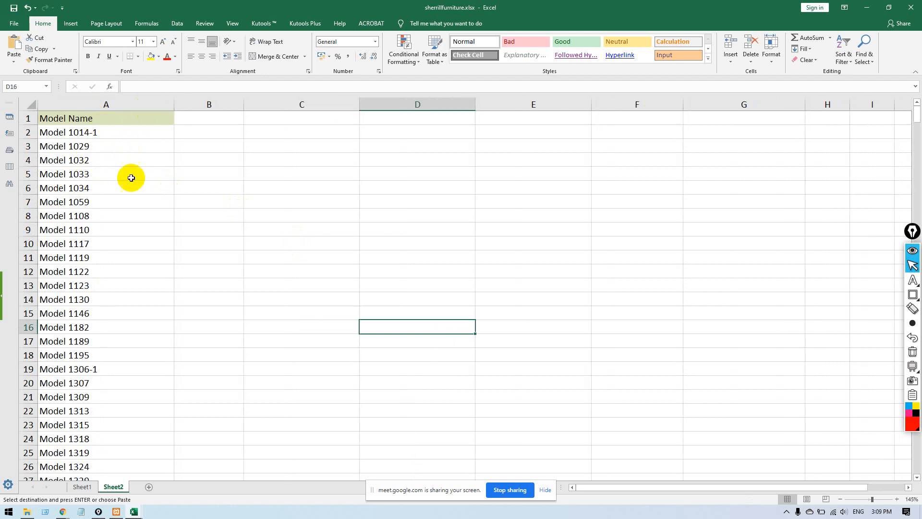
Replace the Model Name header in cell A1 of Sheet2 with Product Title.
{"action": "left_click_drag", "start_coordinate": [125, 132], "coordinate": [109, 436]}
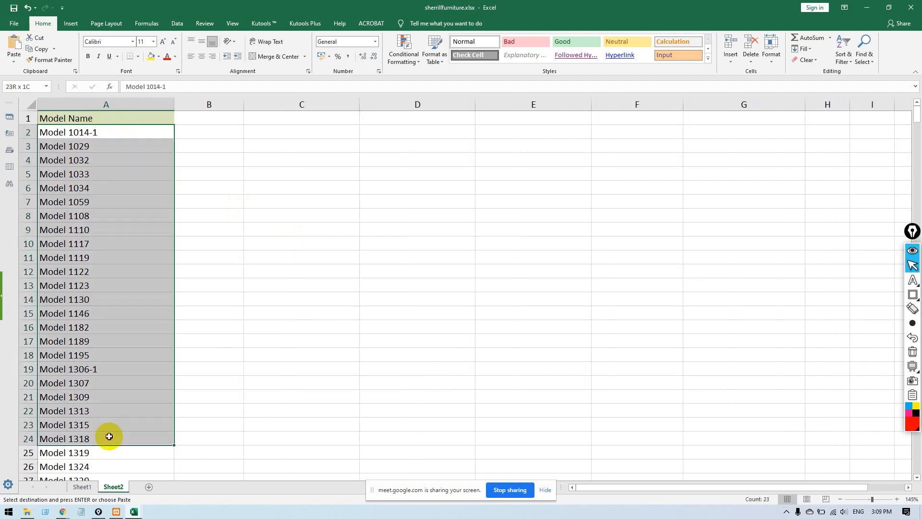
{"action": "left_click", "coordinate": [150, 161]}
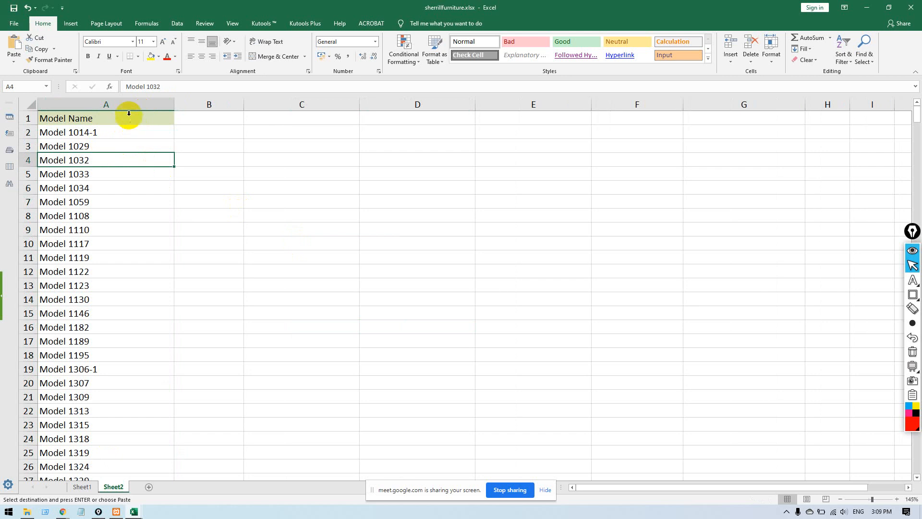
{"action": "left_click", "coordinate": [115, 117]}
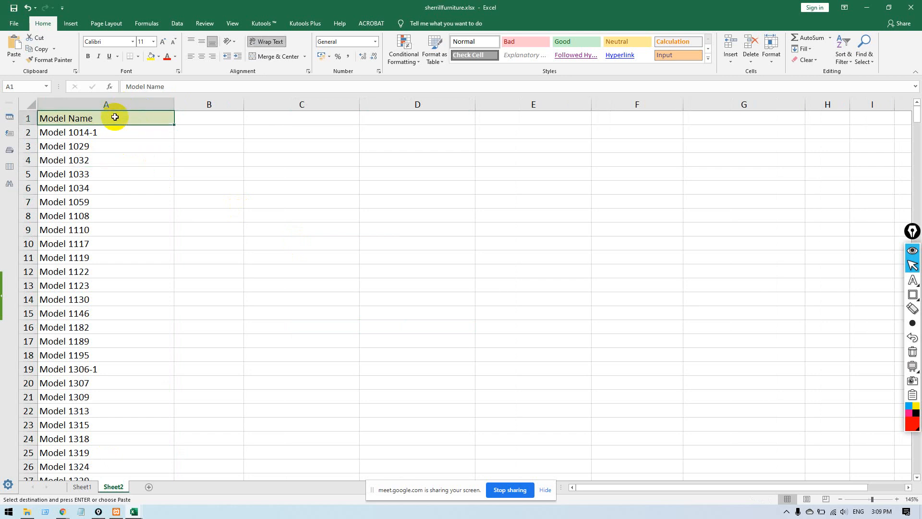
{"action": "key", "text": "Delete"}
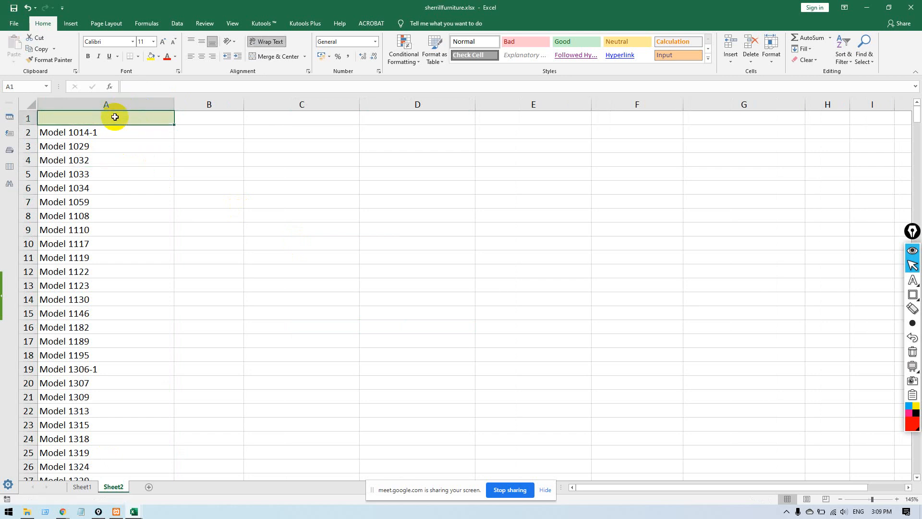
{"action": "type", "text": "Produc"}
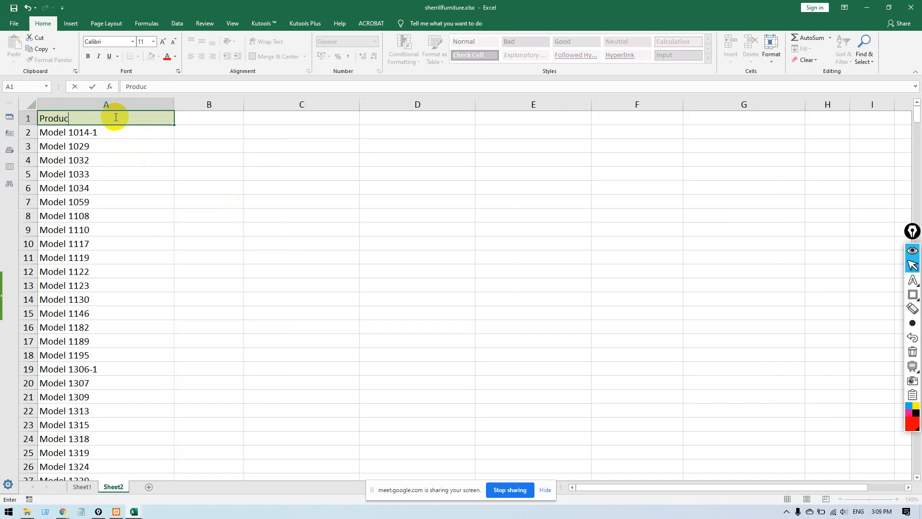
{"action": "type", "text": "t Title"}
{"action": "key", "text": "Tab"}
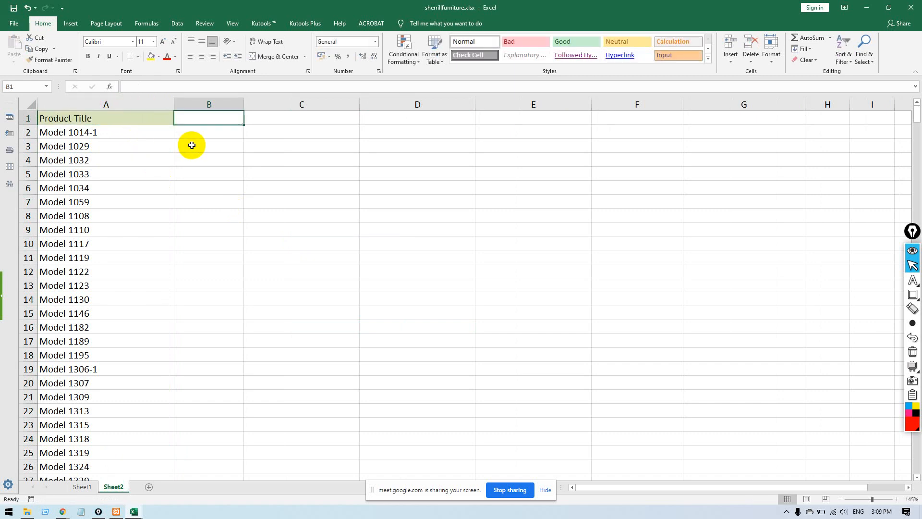
Check how the prices are displayed on the Battery Charger product page in the browser, then return to the sherrillfurniture.xlsx workbook.
{"action": "key", "text": "alt+Tab"}
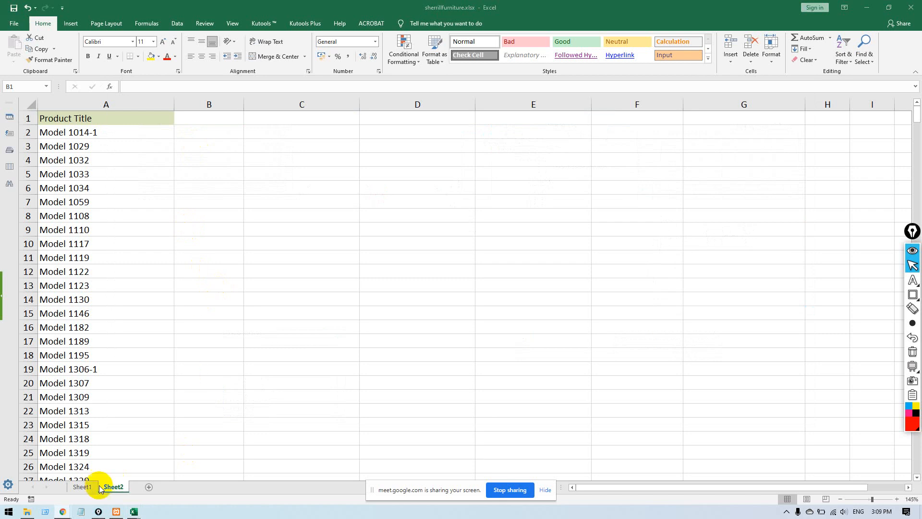
{"action": "key", "text": "alt+Tab"}
{"action": "key", "text": "alt+Tab"}
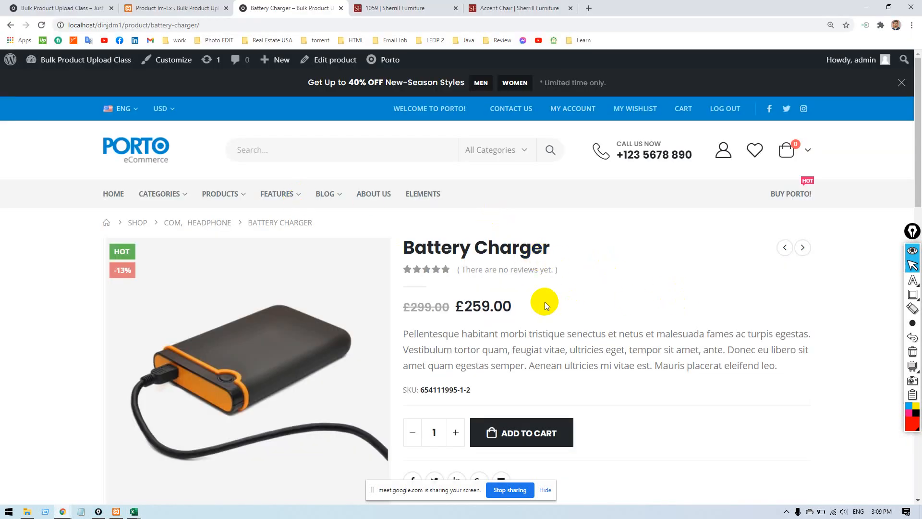
{"action": "left_click_drag", "start_coordinate": [512, 302], "coordinate": [403, 305]}
{"action": "left_click", "coordinate": [579, 300]}
{"action": "key", "text": "alt+Tab"}
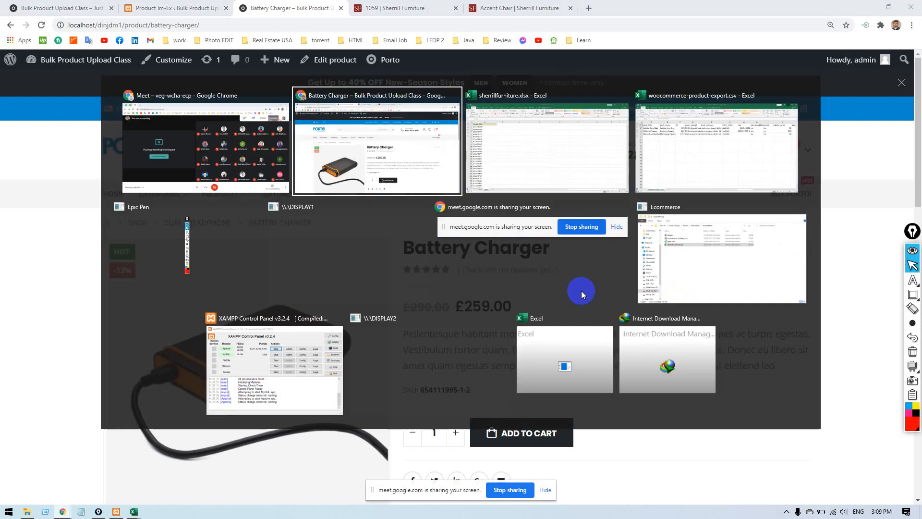
{"action": "left_click", "coordinate": [573, 172]}
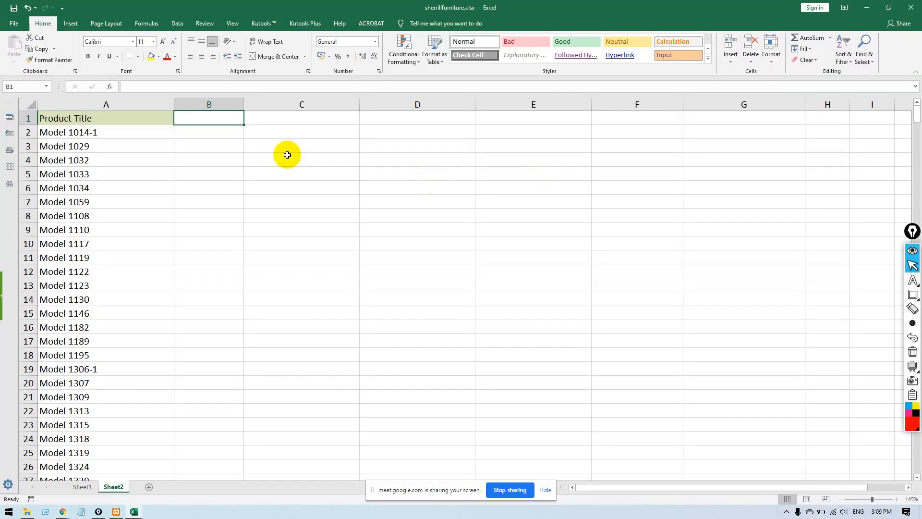
Add the headers Regular Price in cell B1 and Sales Price in cell C1 of Sheet2.
{"action": "double_click", "coordinate": [200, 116]}
{"action": "type", "text": "Regu"}
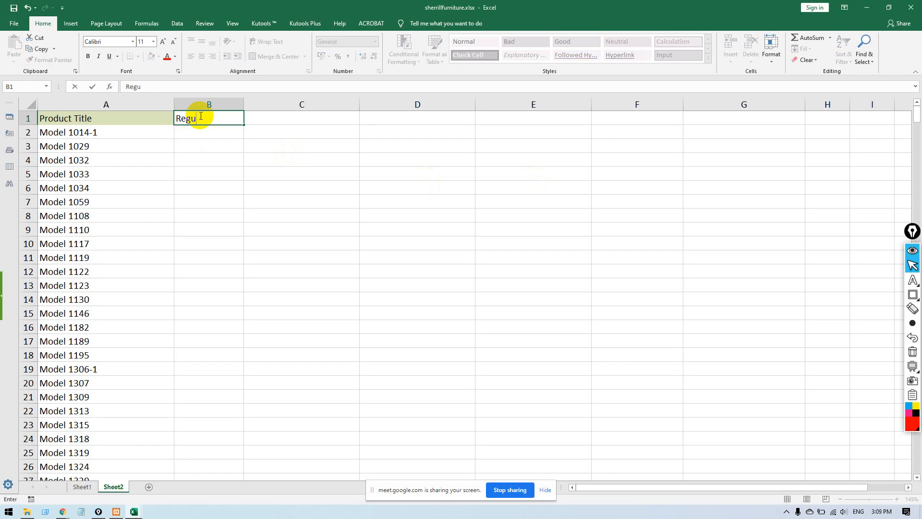
{"action": "type", "text": "lare Price"}
{"action": "left_click", "coordinate": [262, 121]}
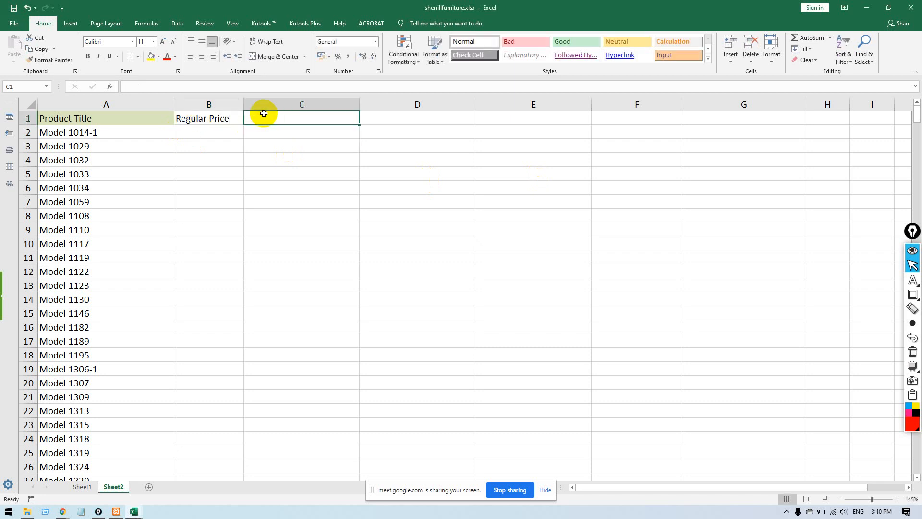
{"action": "type", "text": "Sales"}
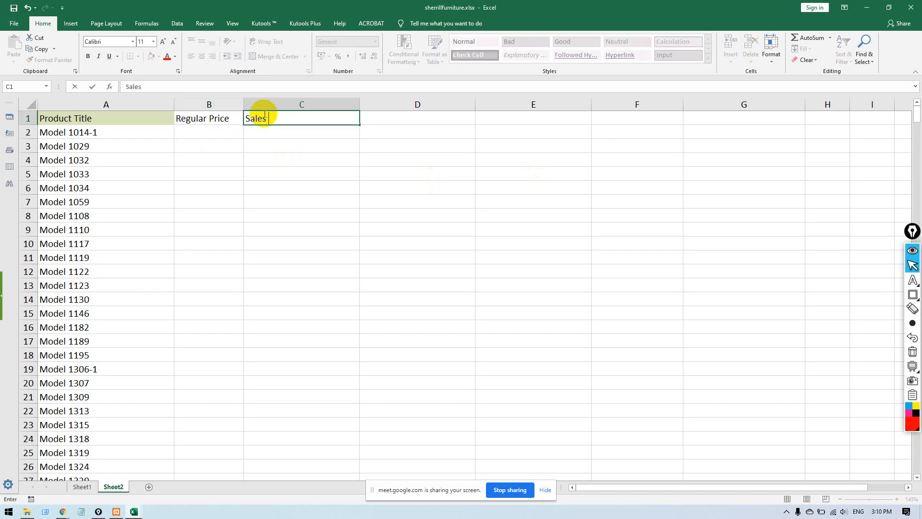
{"action": "type", "text": " Price"}
{"action": "key", "text": "Return"}
Look through the scraped columns on Sheet1 for price data and review the Battery Charger product page in the browser.
{"action": "left_click", "coordinate": [207, 132]}
{"action": "key", "text": "alt+Tab"}
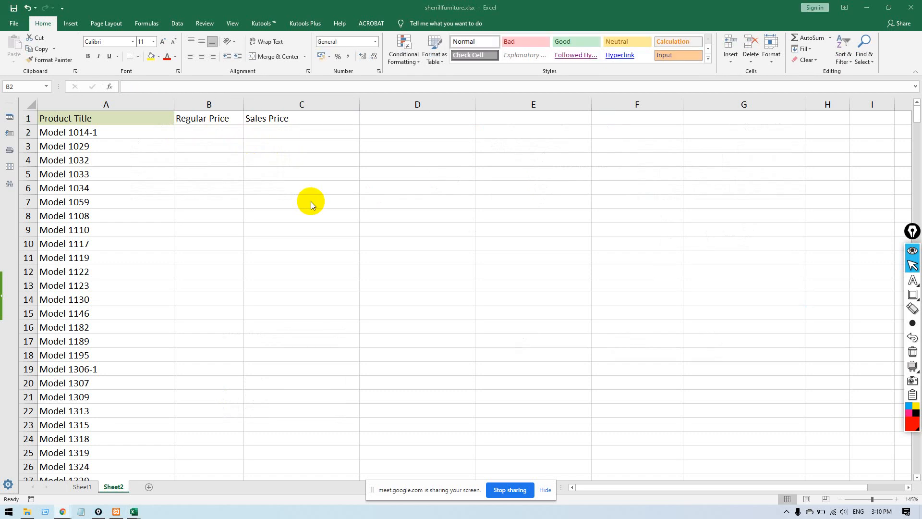
{"action": "key", "text": "alt+Tab"}
{"action": "key", "text": "alt+Tab"}
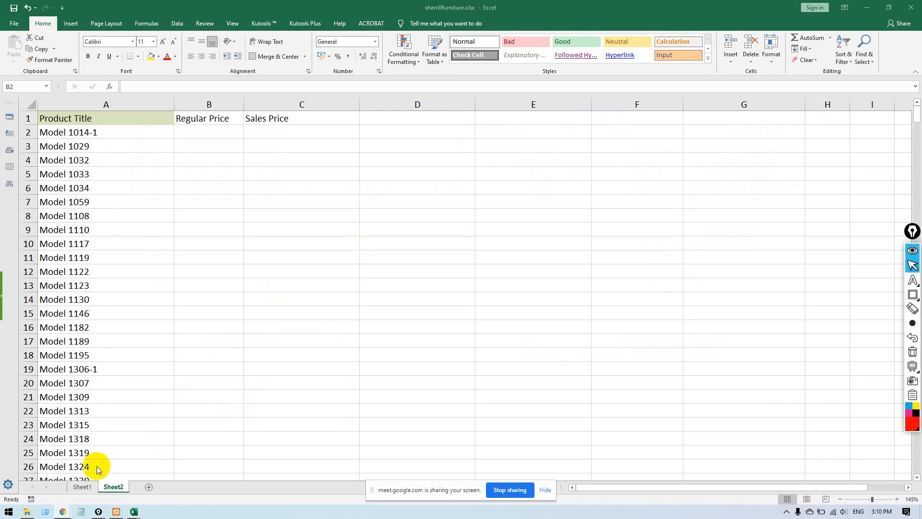
{"action": "left_click", "coordinate": [82, 486]}
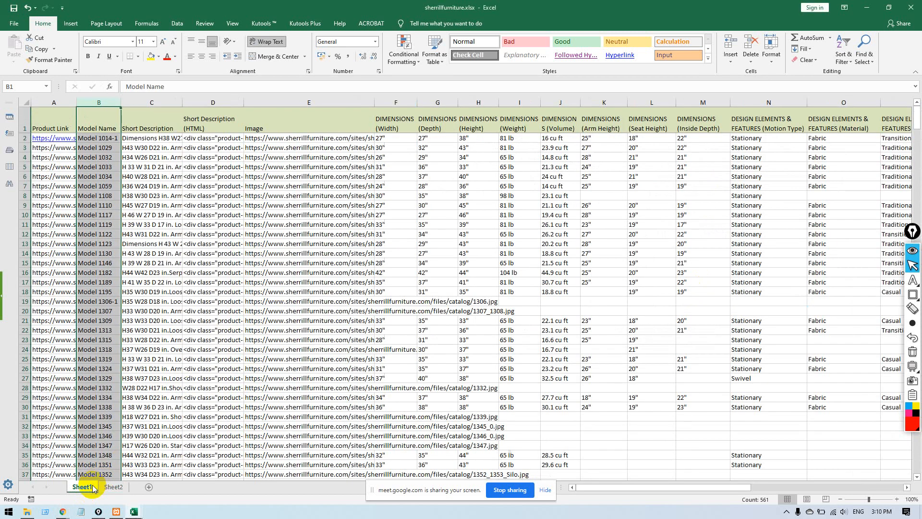
{"action": "left_click", "coordinate": [268, 281]}
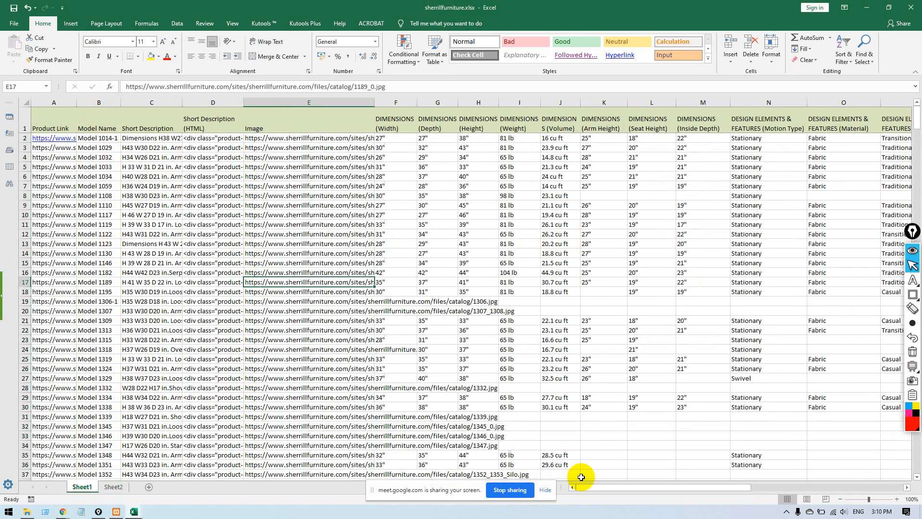
{"action": "left_click_drag", "start_coordinate": [594, 488], "coordinate": [486, 486]}
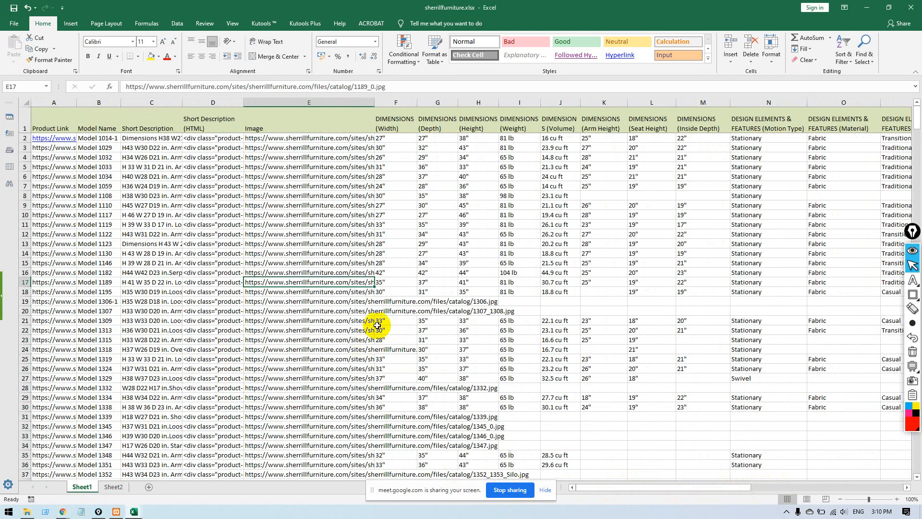
{"action": "key", "text": "alt+Tab"}
{"action": "left_click", "coordinate": [511, 153]}
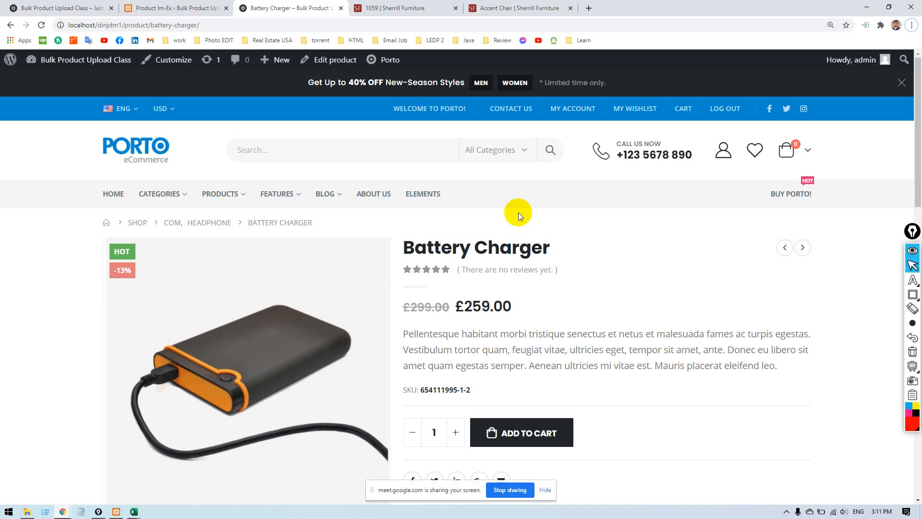
{"action": "key", "text": "alt+Tab"}
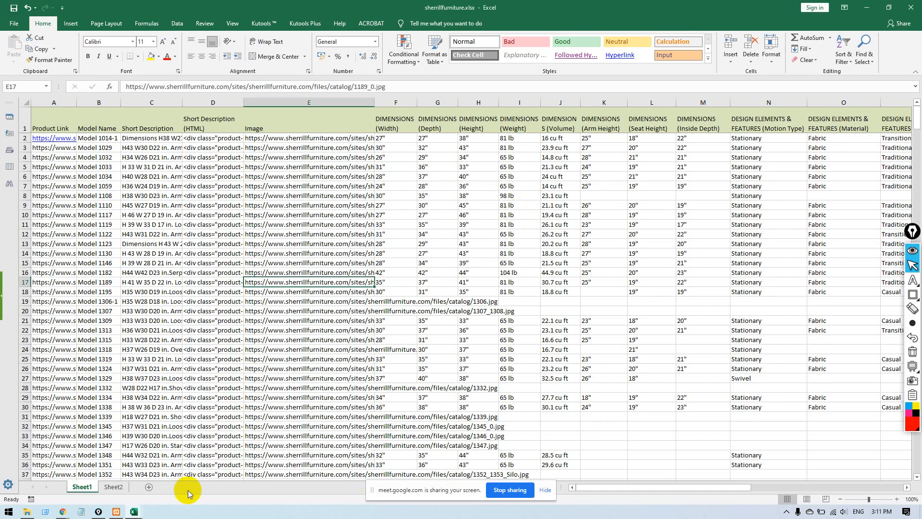
On Sheet2, enter a regular price of 50 and a sales price of 40 for the first product.
{"action": "left_click", "coordinate": [112, 487]}
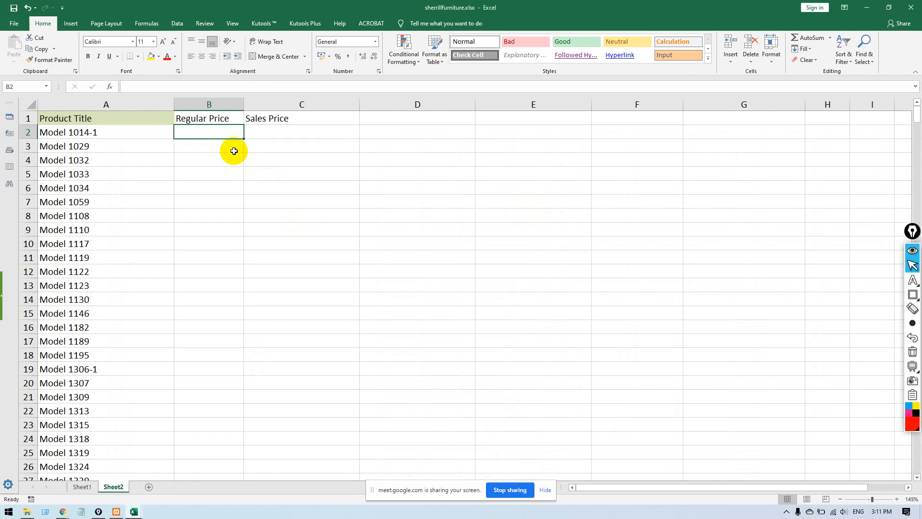
{"action": "type", "text": "50"}
{"action": "key", "text": "Tab"}
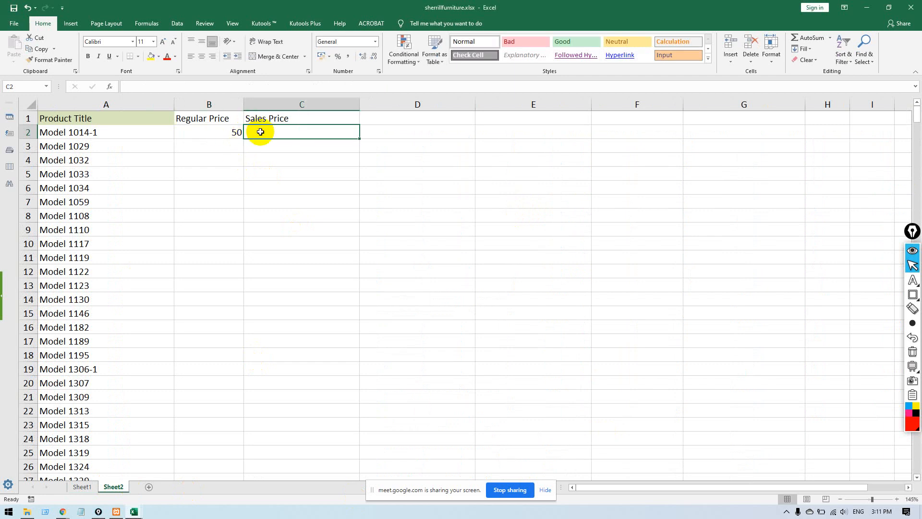
{"action": "type", "text": "40"}
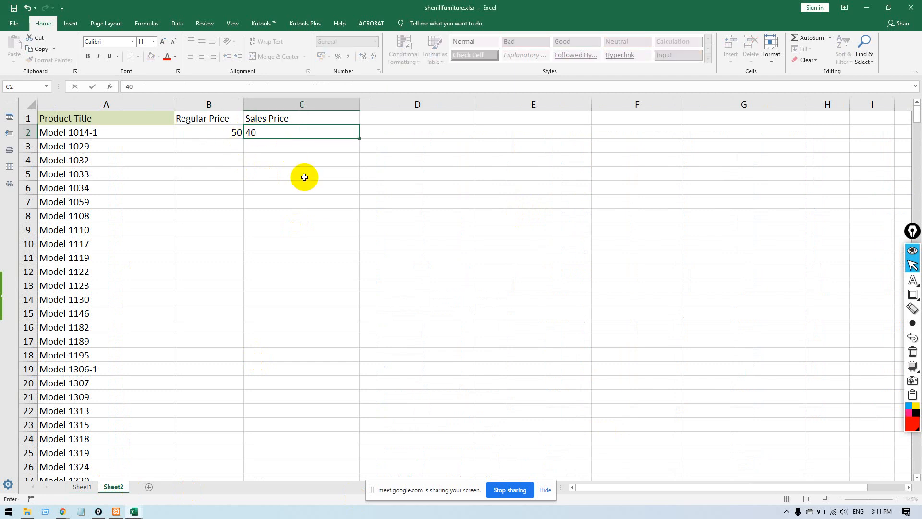
Fill the Regular Price column down for all products as an increasing series starting from 50.
{"action": "left_click", "coordinate": [214, 136]}
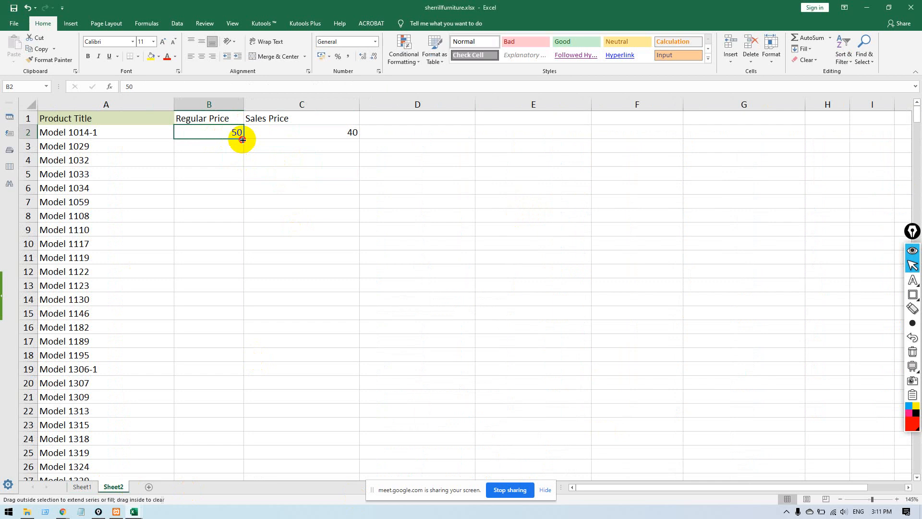
{"action": "double_click", "coordinate": [243, 139]}
{"action": "left_click", "coordinate": [249, 475]}
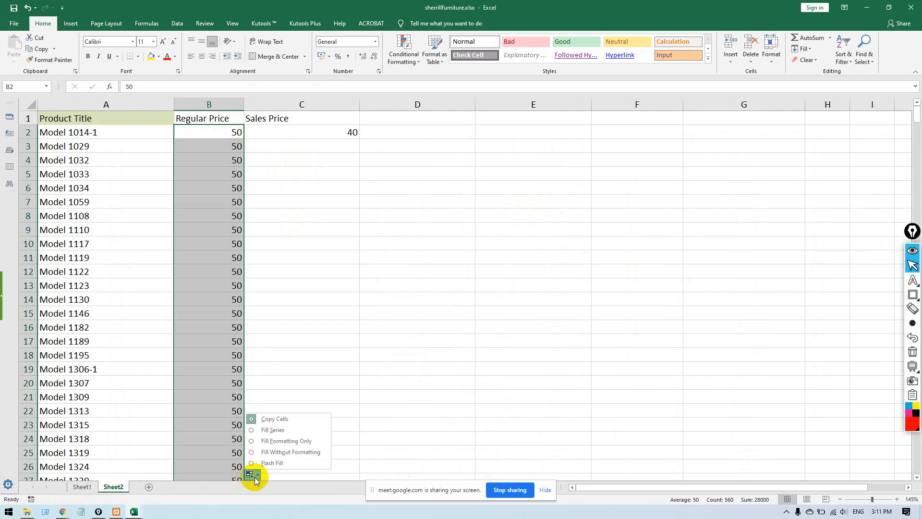
{"action": "left_click", "coordinate": [274, 431]}
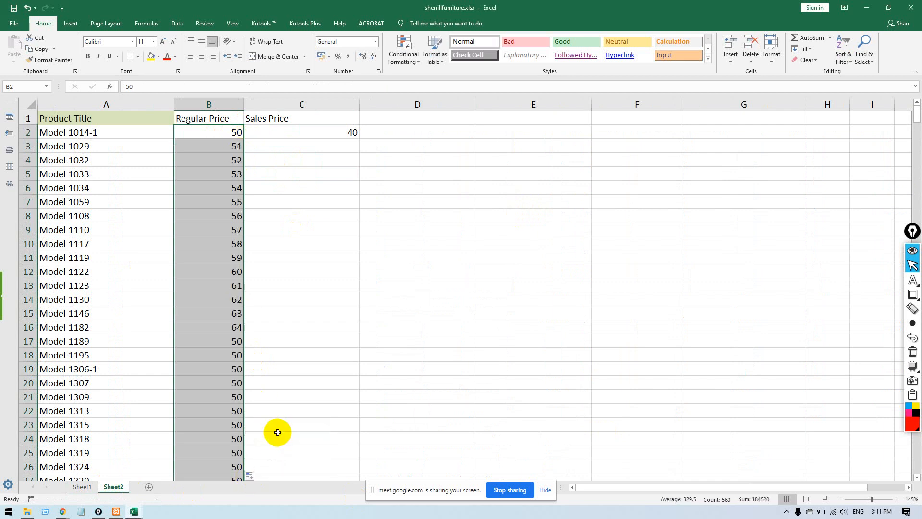
Fill the Sales Price column down for all products as an increasing series starting from 40.
{"action": "left_click", "coordinate": [345, 132]}
{"action": "double_click", "coordinate": [359, 139]}
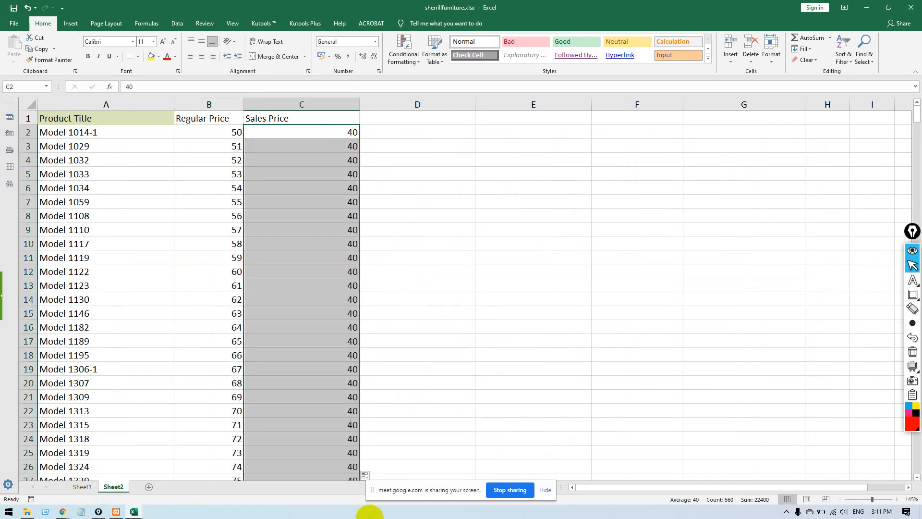
{"action": "left_click", "coordinate": [366, 475]}
{"action": "left_click", "coordinate": [394, 432]}
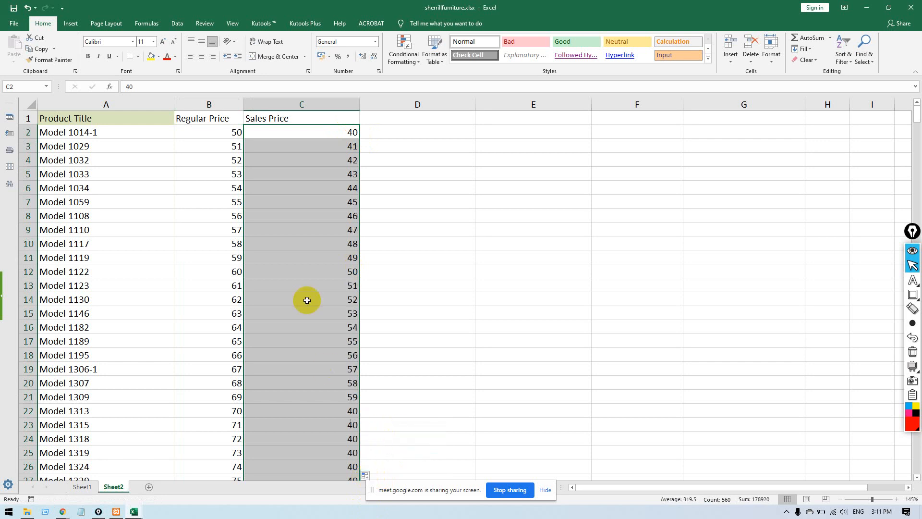
Compare the regular and sales prices side by side in several product rows.
{"action": "left_click", "coordinate": [298, 261]}
{"action": "left_click_drag", "start_coordinate": [200, 149], "coordinate": [315, 148]}
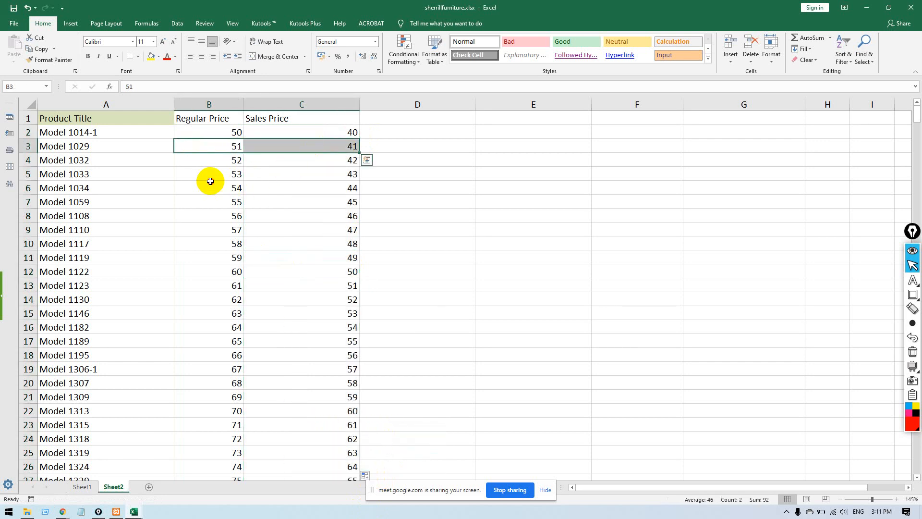
{"action": "left_click_drag", "start_coordinate": [211, 185], "coordinate": [330, 173]}
{"action": "left_click_drag", "start_coordinate": [212, 298], "coordinate": [320, 298]}
{"action": "left_click_drag", "start_coordinate": [225, 351], "coordinate": [390, 340]}
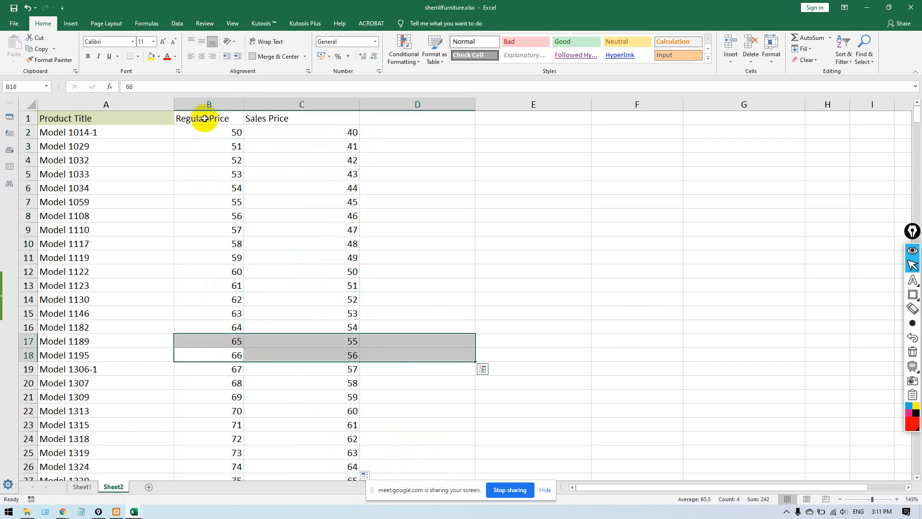
Shade the Regular Price and Sales Price header cells with the standard light green fill.
{"action": "left_click_drag", "start_coordinate": [206, 118], "coordinate": [313, 118]}
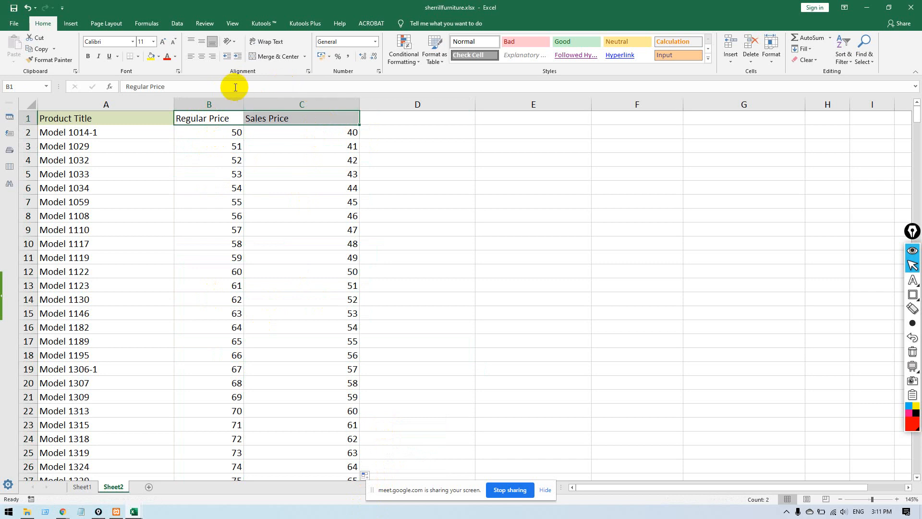
{"action": "left_click", "coordinate": [159, 58]}
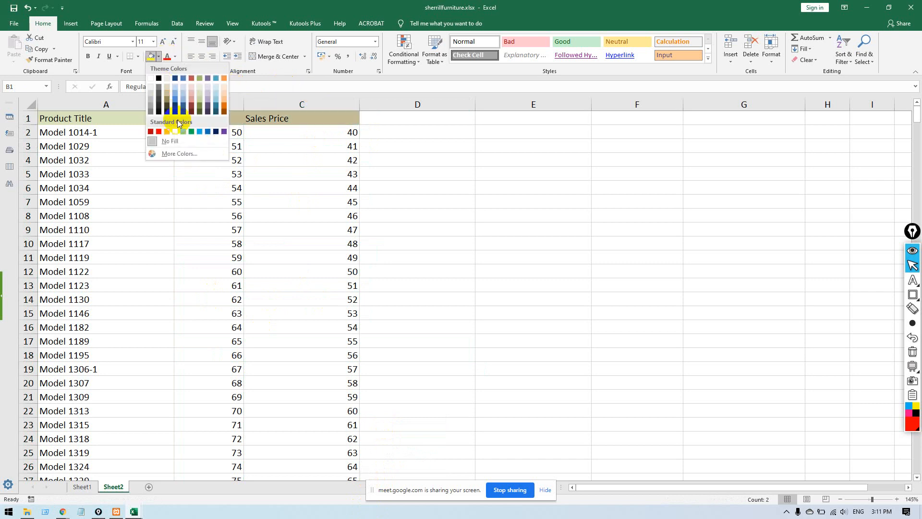
{"action": "left_click", "coordinate": [182, 130]}
{"action": "left_click", "coordinate": [410, 131]}
Narrow the product title and price columns A to C so they sit closer to their contents.
{"action": "left_click", "coordinate": [399, 117]}
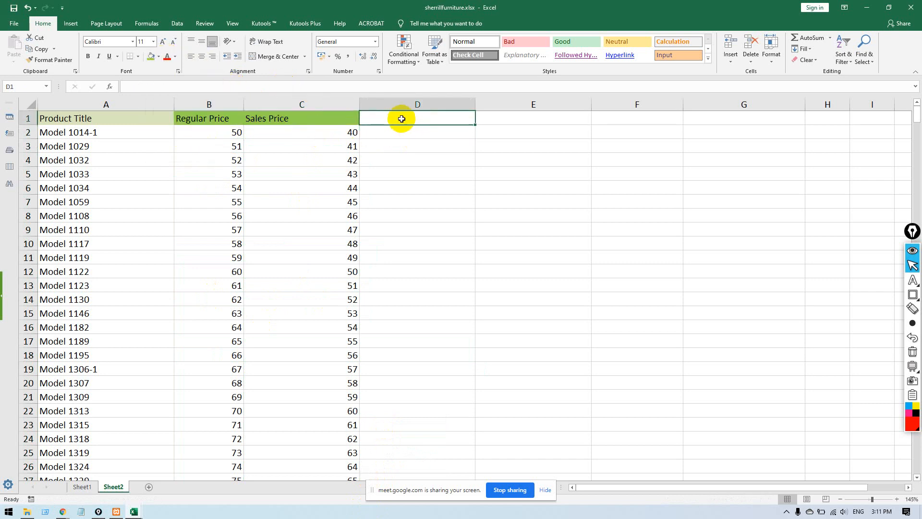
{"action": "left_click_drag", "start_coordinate": [246, 104], "coordinate": [106, 104]}
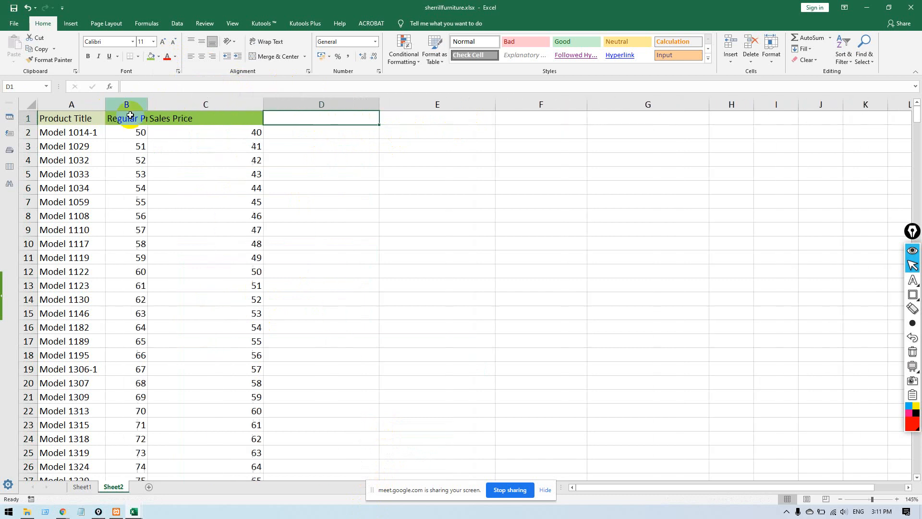
{"action": "left_click_drag", "start_coordinate": [263, 104], "coordinate": [199, 105]}
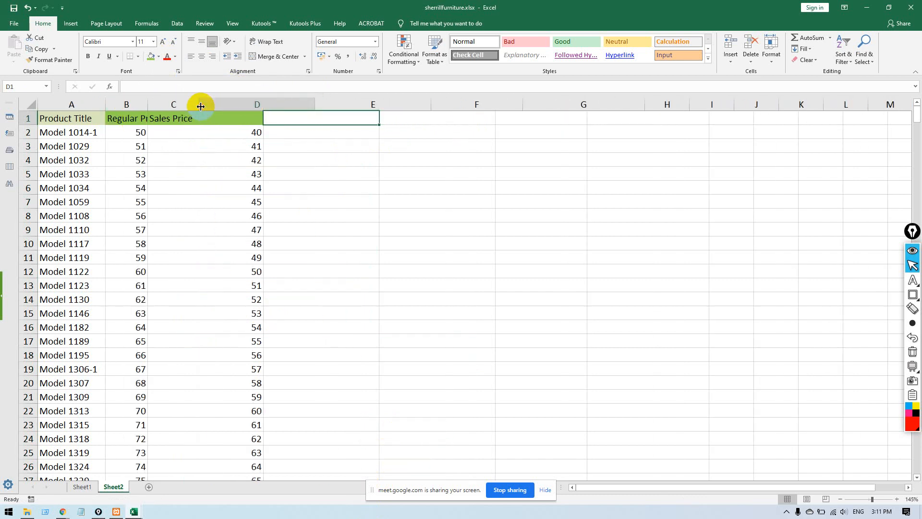
Switch to the browser, examine the short description on the Battery Charger product page, and return to the Excel workbook.
{"action": "key", "text": "alt+Tab"}
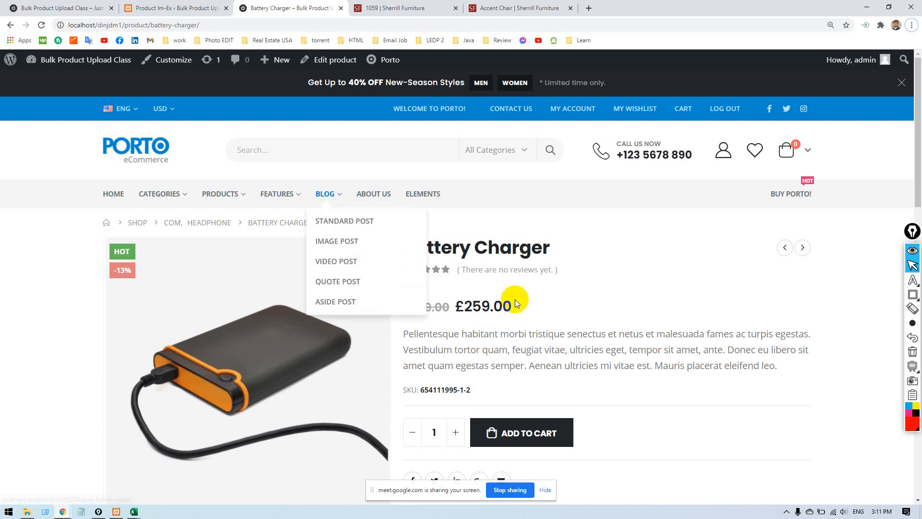
{"action": "scroll", "coordinate": [517, 301], "scroll_direction": "down", "scroll_amount": 2}
{"action": "double_click", "coordinate": [425, 238]}
{"action": "left_click_drag", "start_coordinate": [426, 238], "coordinate": [829, 265]}
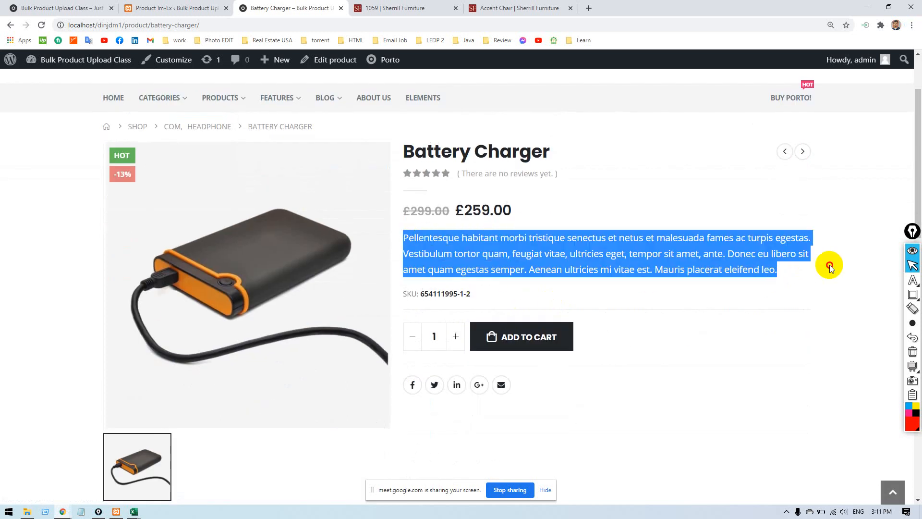
{"action": "key", "text": "alt+Tab"}
{"action": "key", "text": "alt+Tab"}
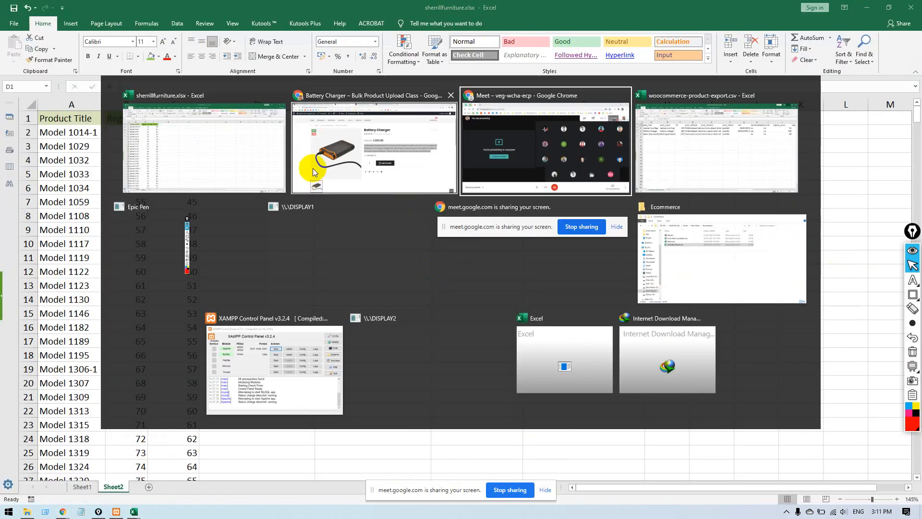
{"action": "left_click", "coordinate": [542, 154]}
Copy the whole Short Description column from Sheet1 into column D of Sheet2.
{"action": "left_click", "coordinate": [80, 487]}
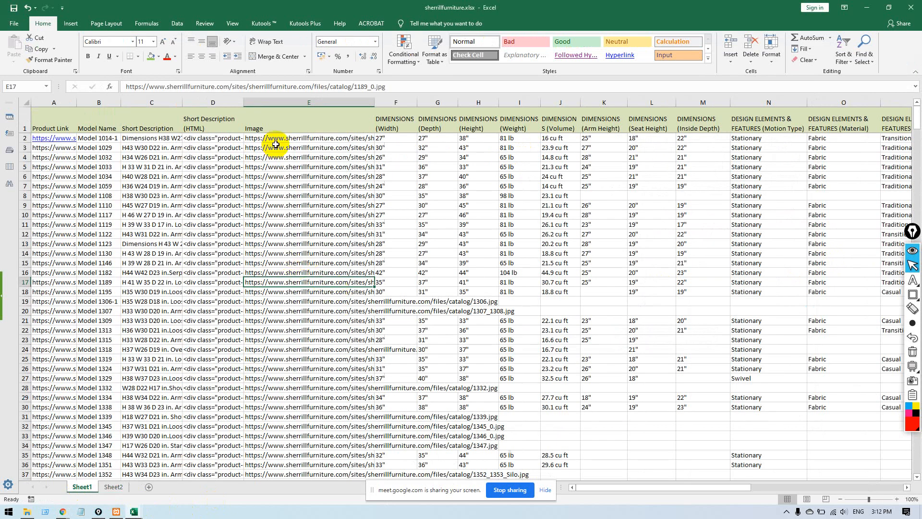
{"action": "left_click", "coordinate": [142, 123]}
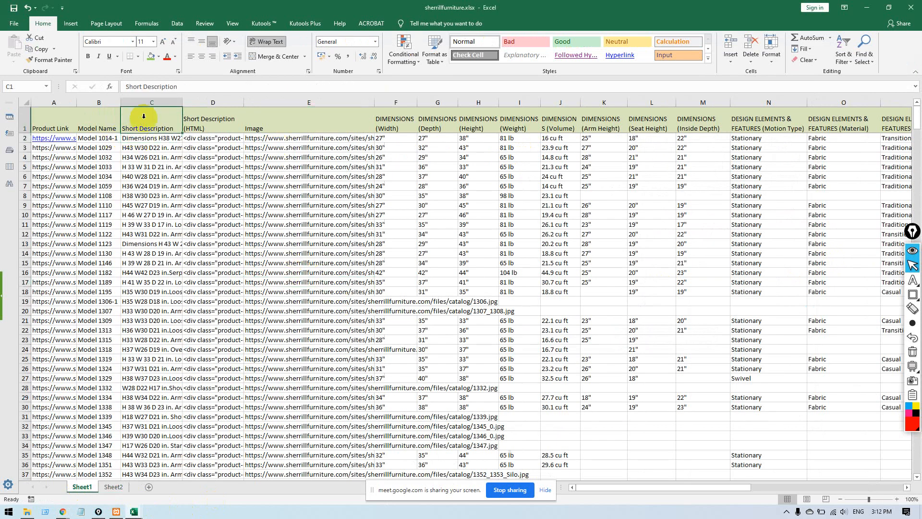
{"action": "left_click", "coordinate": [131, 174]}
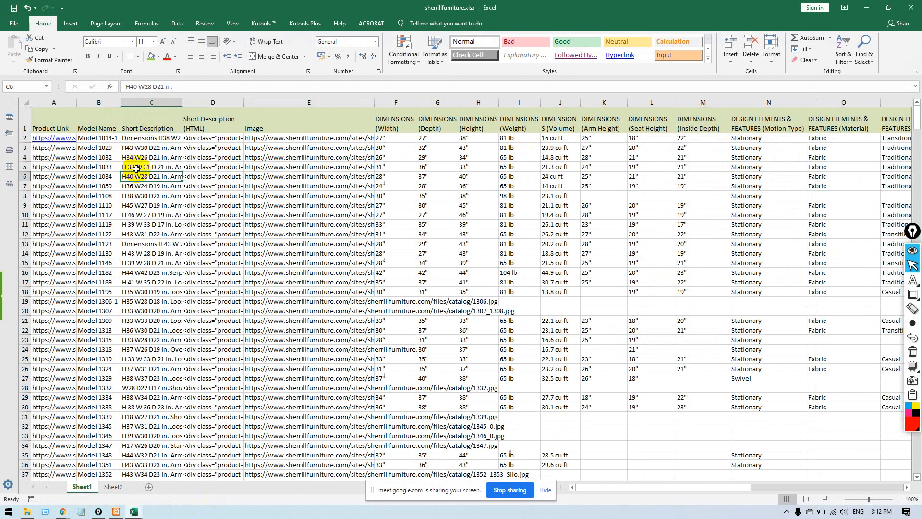
{"action": "left_click", "coordinate": [147, 138]}
{"action": "left_click", "coordinate": [152, 102]}
{"action": "key", "text": "ctrl+c"}
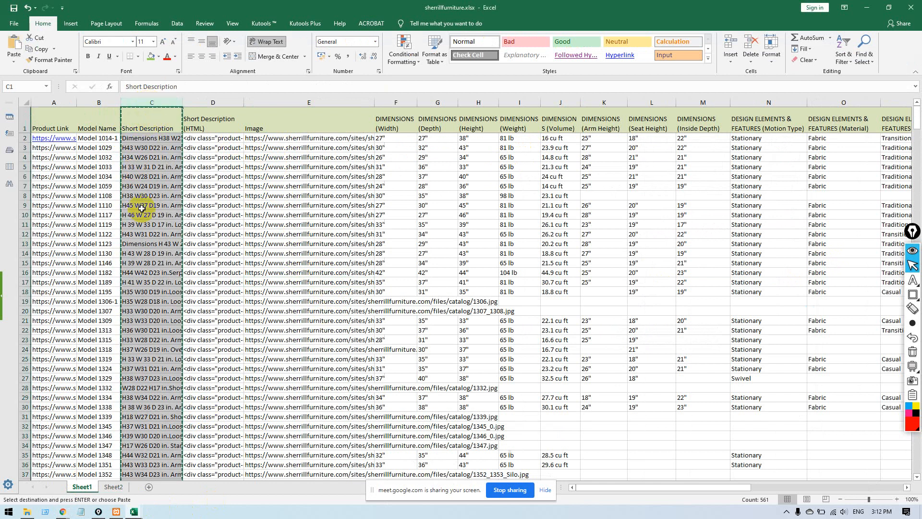
{"action": "left_click", "coordinate": [113, 487]}
{"action": "key", "text": "ctrl+space"}
{"action": "key", "text": "ctrl+v"}
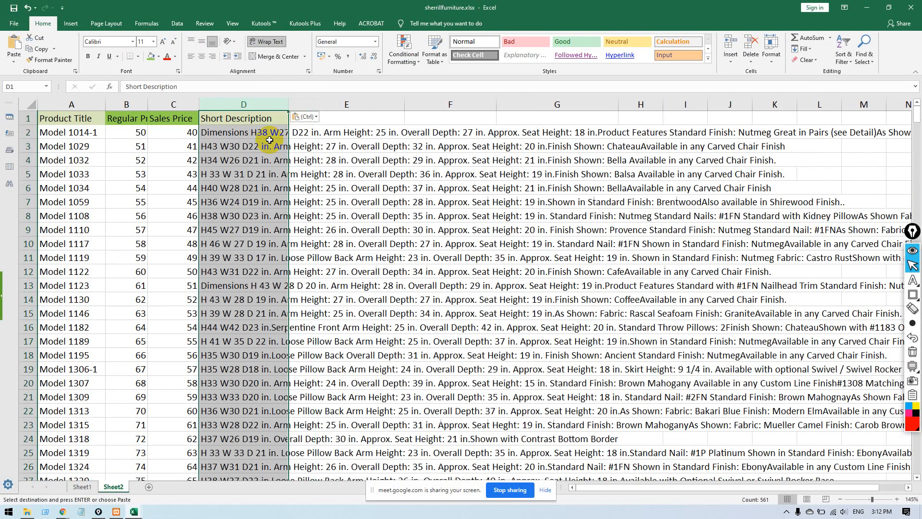
Check the pasted short descriptions down column D of Sheet2 and end the copy mode.
{"action": "scroll", "coordinate": [360, 197], "scroll_direction": "down", "scroll_amount": 14}
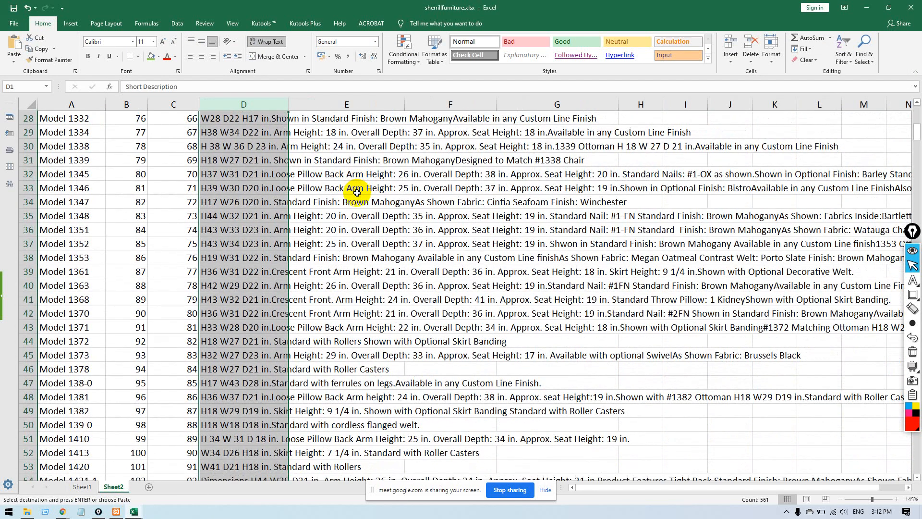
{"action": "scroll", "coordinate": [356, 187], "scroll_direction": "down", "scroll_amount": 7}
{"action": "scroll", "coordinate": [345, 192], "scroll_direction": "up", "scroll_amount": 11}
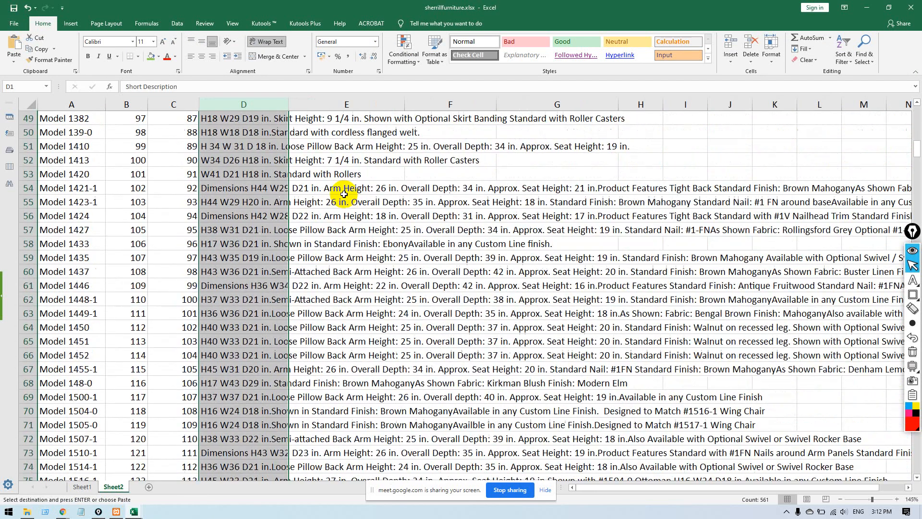
{"action": "scroll", "coordinate": [344, 194], "scroll_direction": "up", "scroll_amount": 10}
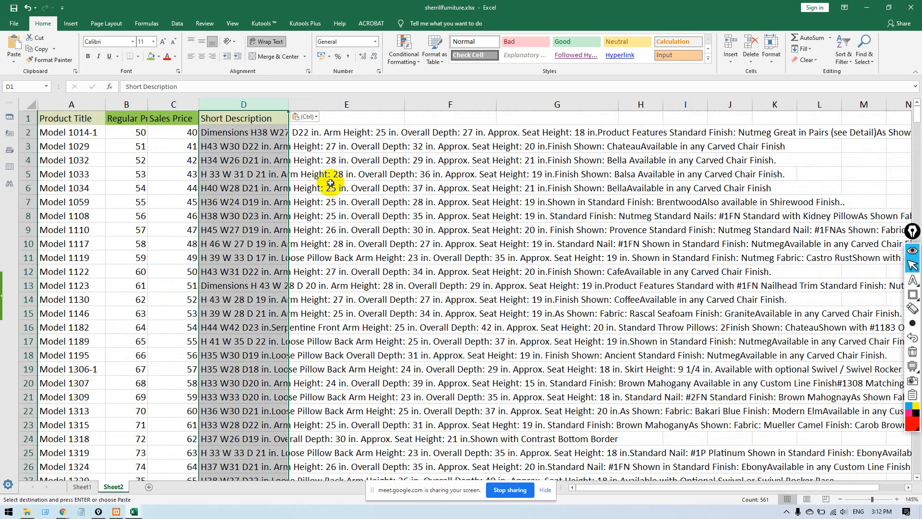
{"action": "left_click", "coordinate": [267, 119]}
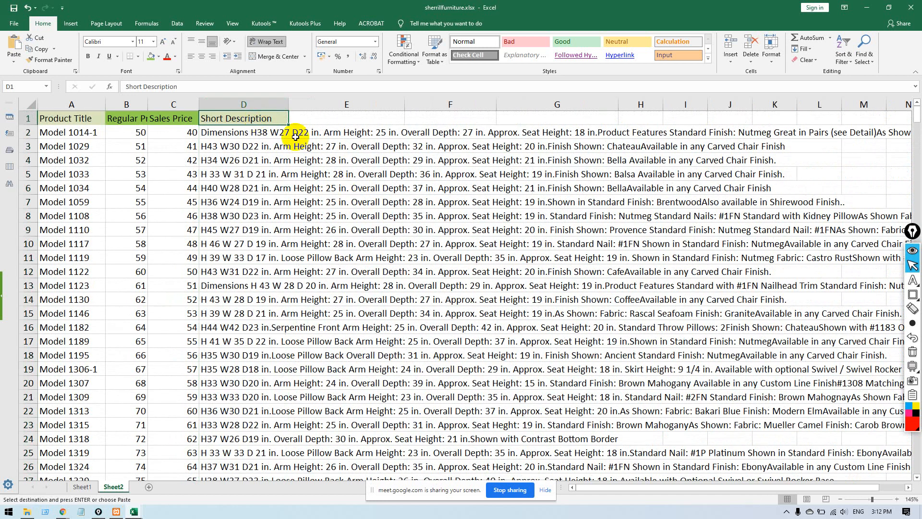
{"action": "left_click", "coordinate": [339, 122]}
{"action": "key", "text": "Escape"}
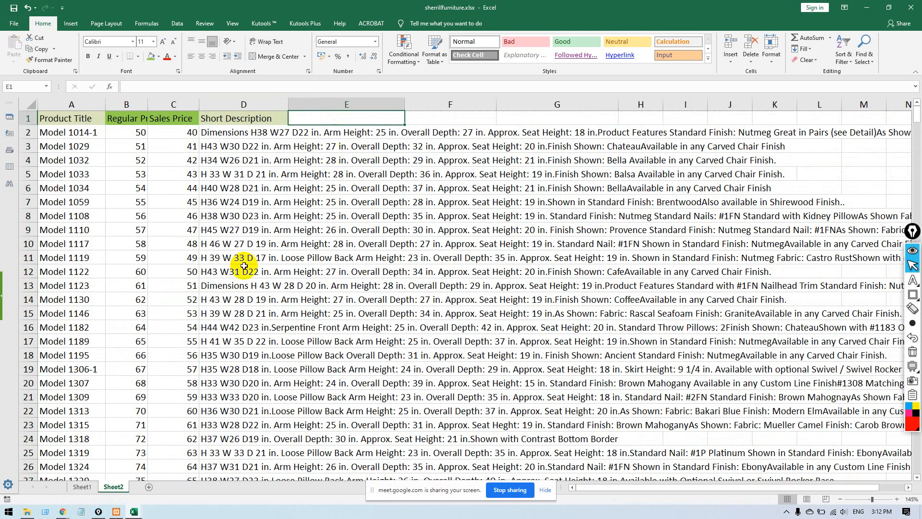
Switch to the browser and compare the Battery Charger page's category breadcrumb with the Sherrill Accent Chair category page.
{"action": "left_click", "coordinate": [87, 487]}
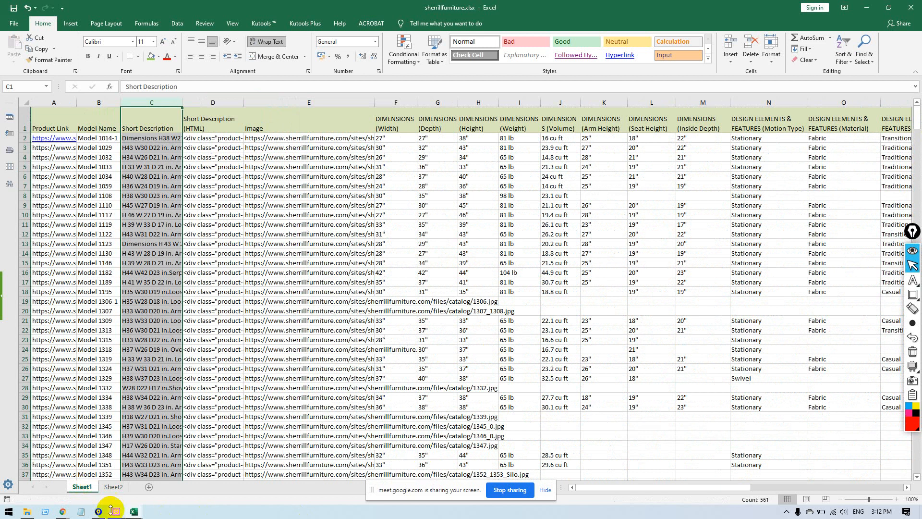
{"action": "key", "text": "alt+Tab"}
{"action": "left_click", "coordinate": [574, 172]}
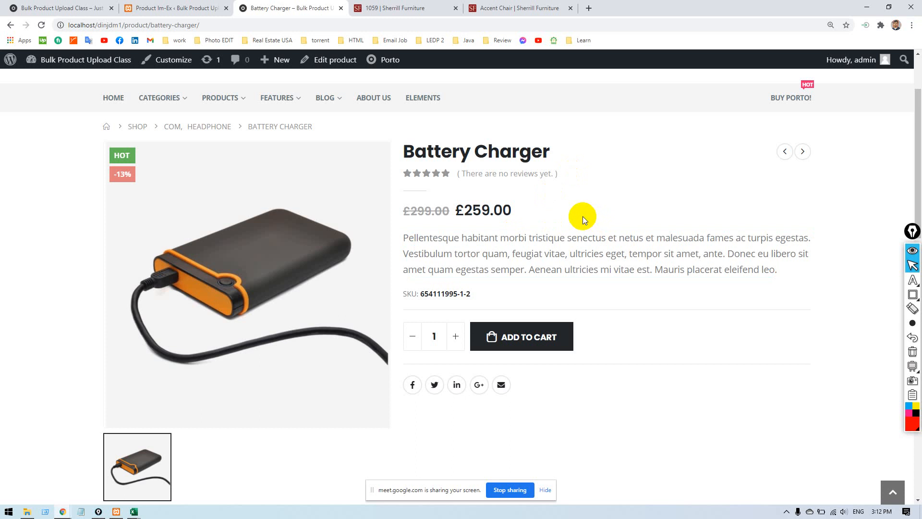
{"action": "scroll", "coordinate": [583, 216], "scroll_direction": "down", "scroll_amount": 1}
{"action": "scroll", "coordinate": [581, 219], "scroll_direction": "up", "scroll_amount": 4}
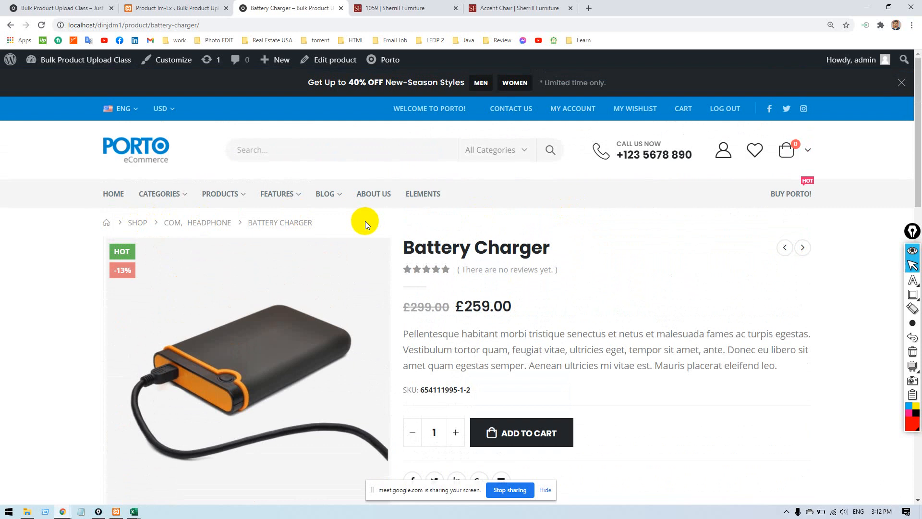
{"action": "left_click_drag", "start_coordinate": [365, 222], "coordinate": [321, 226]}
{"action": "left_click", "coordinate": [505, 14]}
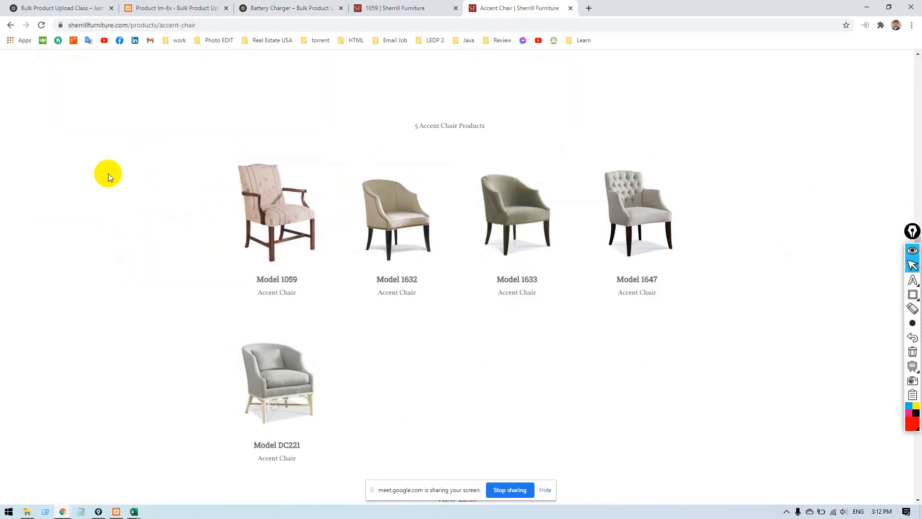
{"action": "scroll", "coordinate": [102, 171], "scroll_direction": "up", "scroll_amount": 5}
{"action": "scroll", "coordinate": [229, 71], "scroll_direction": "down", "scroll_amount": 5}
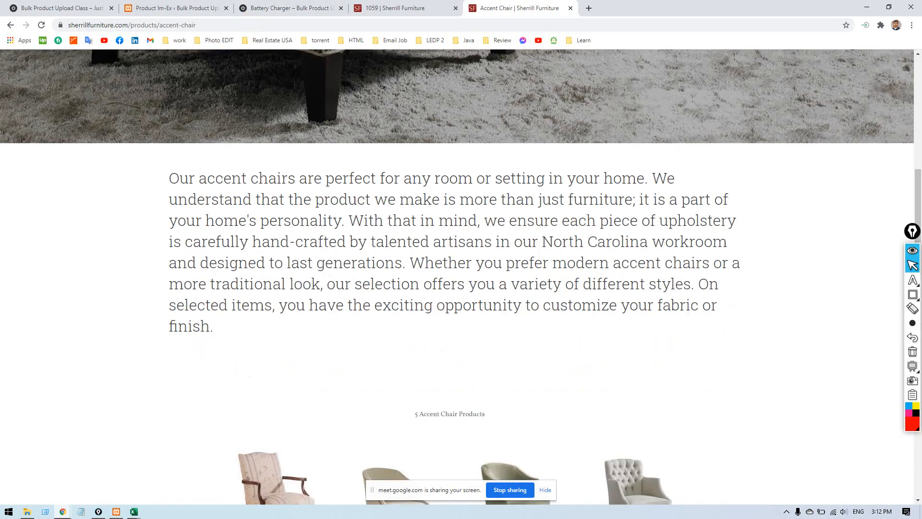
{"action": "left_click", "coordinate": [279, 8]}
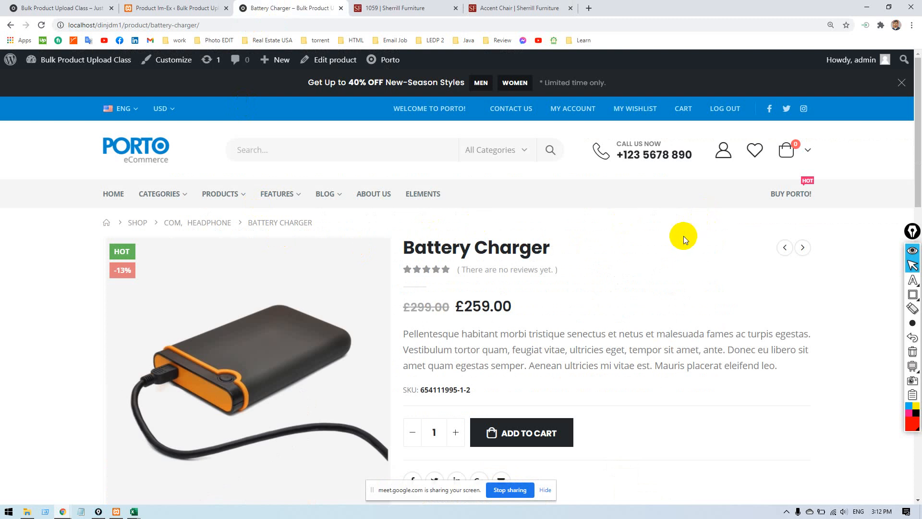
Dismiss the newsletter popup on the store's home page and open the WooCommerce product categories from the WordPress dashboard.
{"action": "left_click", "coordinate": [15, 8]}
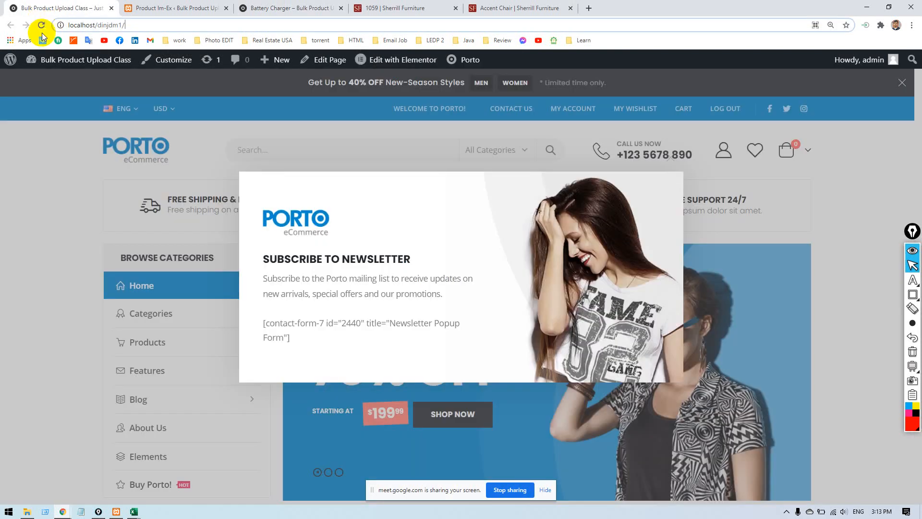
{"action": "left_click", "coordinate": [76, 127]}
{"action": "mouse_move", "coordinate": [115, 60]}
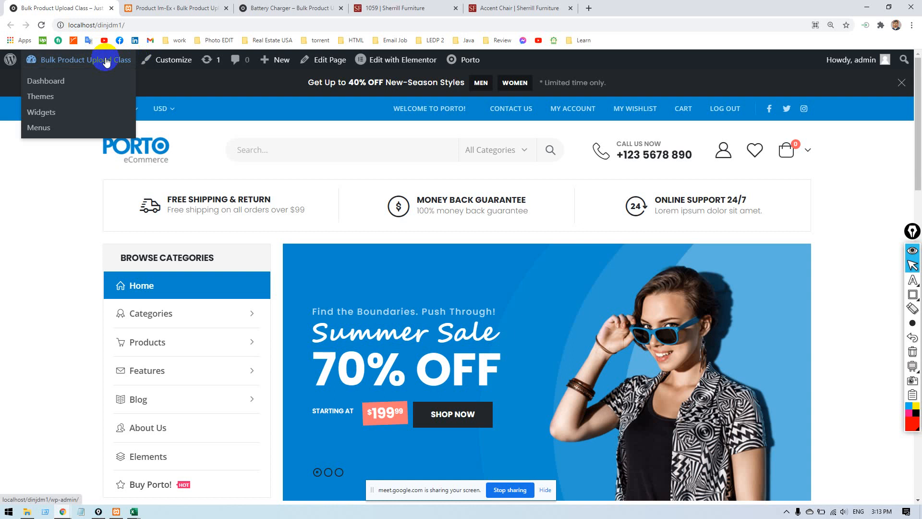
{"action": "left_click", "coordinate": [73, 84]}
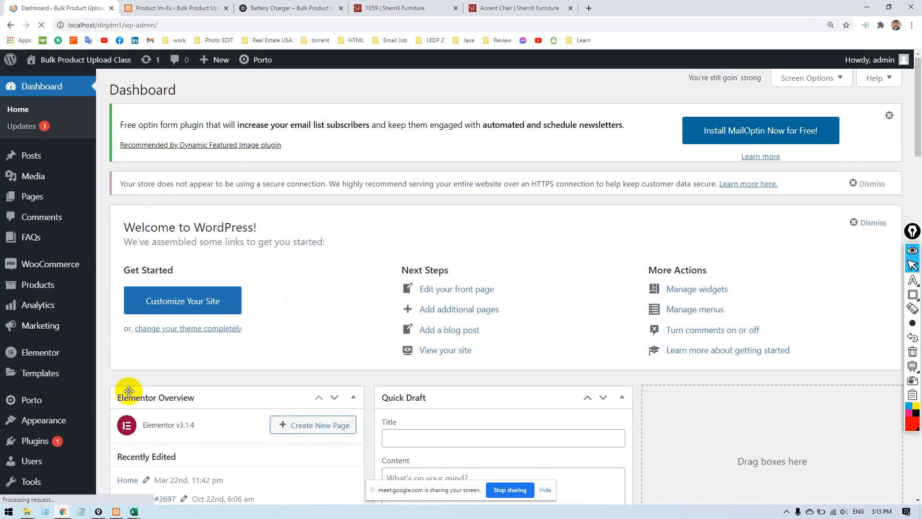
{"action": "mouse_move", "coordinate": [46, 284]}
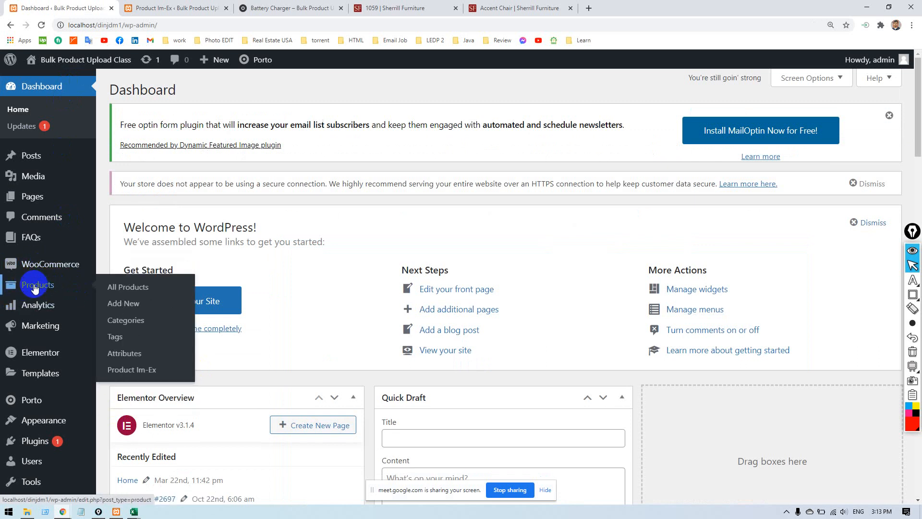
{"action": "left_click", "coordinate": [124, 325]}
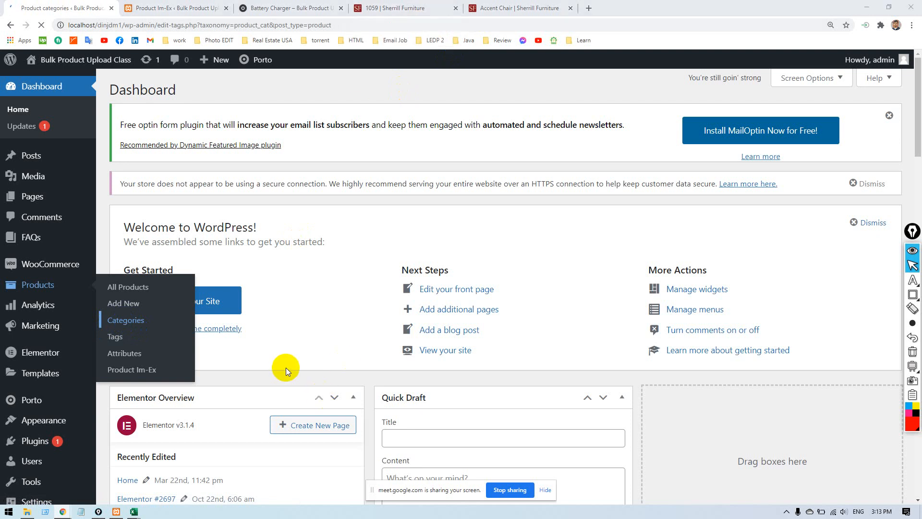
Switch to Excel and look across Sheet1's columns to the product category and type details.
{"action": "key", "text": "alt+Tab"}
{"action": "left_click", "coordinate": [391, 153]}
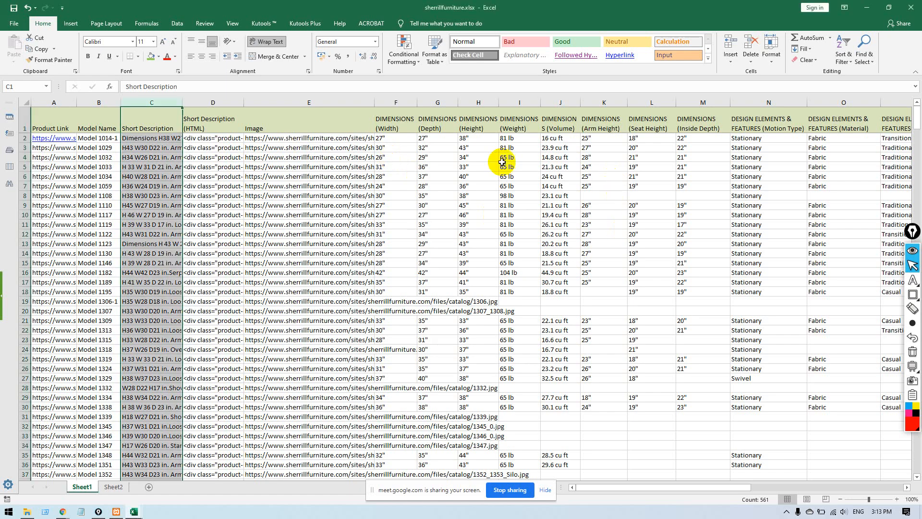
{"action": "left_click", "coordinate": [177, 139]}
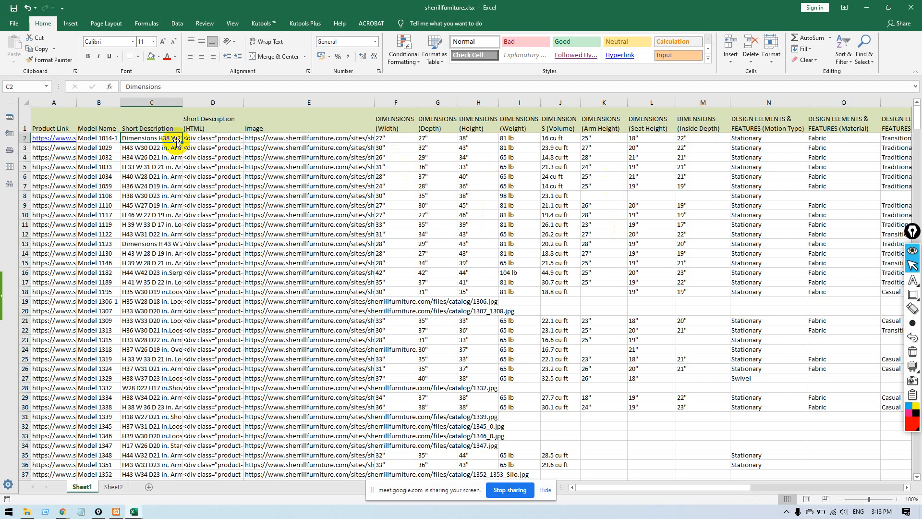
{"action": "key", "text": "Right"}
{"action": "key", "text": "Right"}
{"action": "key", "text": "Right"}
{"action": "key", "text": "Right"}
{"action": "key", "text": "Right"}
{"action": "key", "text": "Right"}
{"action": "key", "text": "Right"}
{"action": "key", "text": "Right"}
{"action": "key", "text": "Right"}
{"action": "key", "text": "Right"}
{"action": "key", "text": "Right"}
{"action": "key", "text": "Right"}
{"action": "key", "text": "Right"}
{"action": "key", "text": "Right"}
{"action": "key", "text": "Right"}
{"action": "key", "text": "Right"}
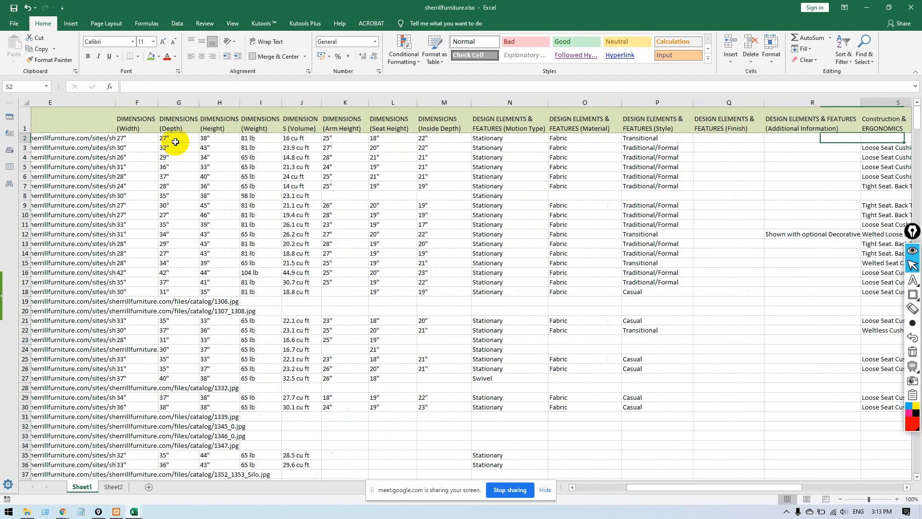
{"action": "key", "text": "Right"}
{"action": "key", "text": "Right"}
{"action": "key", "text": "Right"}
{"action": "key", "text": "Right"}
{"action": "key", "text": "Right"}
{"action": "key", "text": "Right"}
{"action": "key", "text": "Right"}
{"action": "key", "text": "Right"}
{"action": "key", "text": "Right"}
{"action": "key", "text": "Right"}
{"action": "key", "text": "Right"}
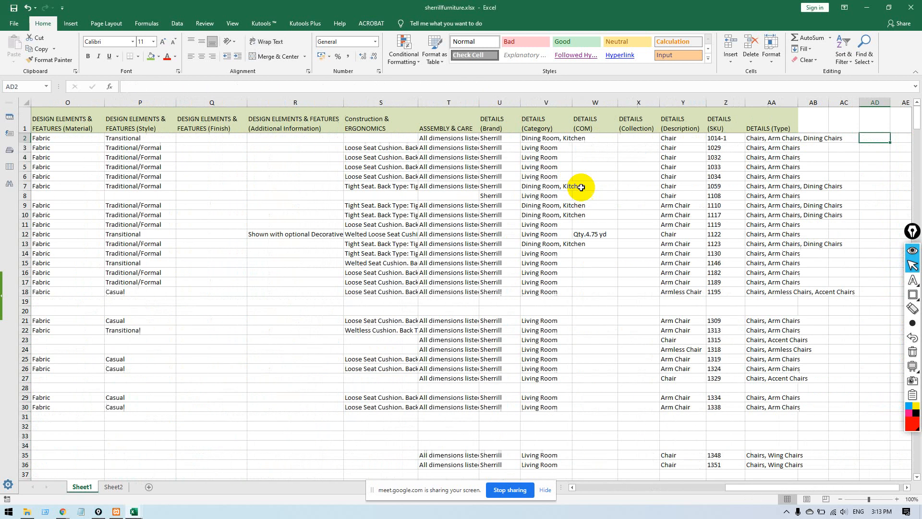
{"action": "scroll", "coordinate": [790, 140], "scroll_direction": "right", "scroll_amount": 1}
Copy the text "Chairs, Arm Chairs" from the DETAILS (Type) cell AA2 and leave the cell.
{"action": "left_click", "coordinate": [693, 138]}
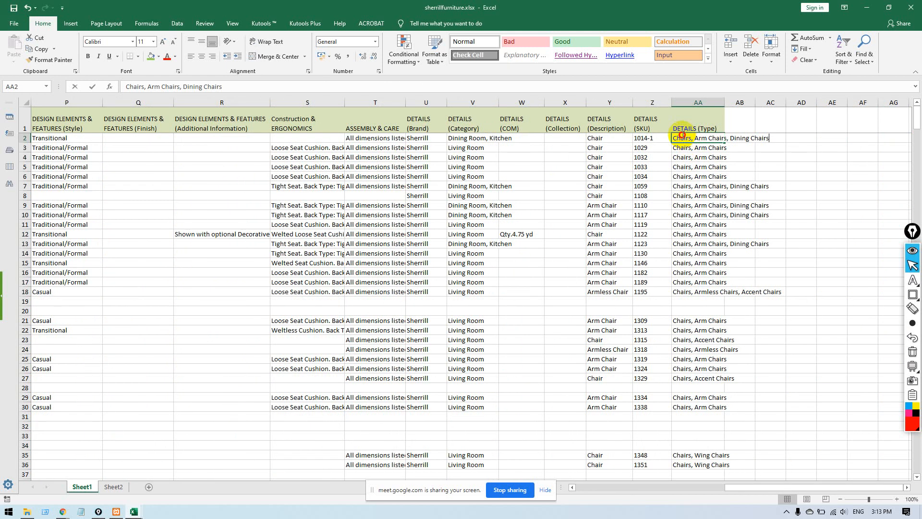
{"action": "double_click", "coordinate": [682, 137]}
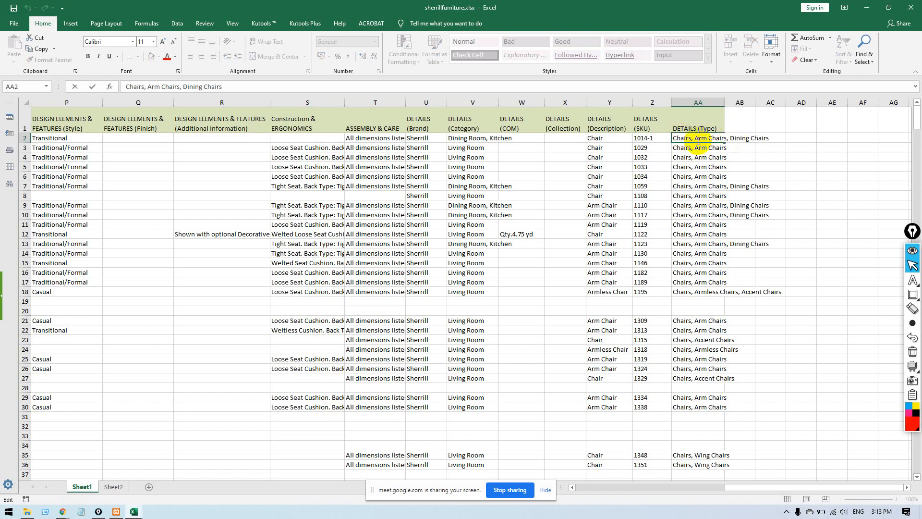
{"action": "double_click", "coordinate": [683, 138]}
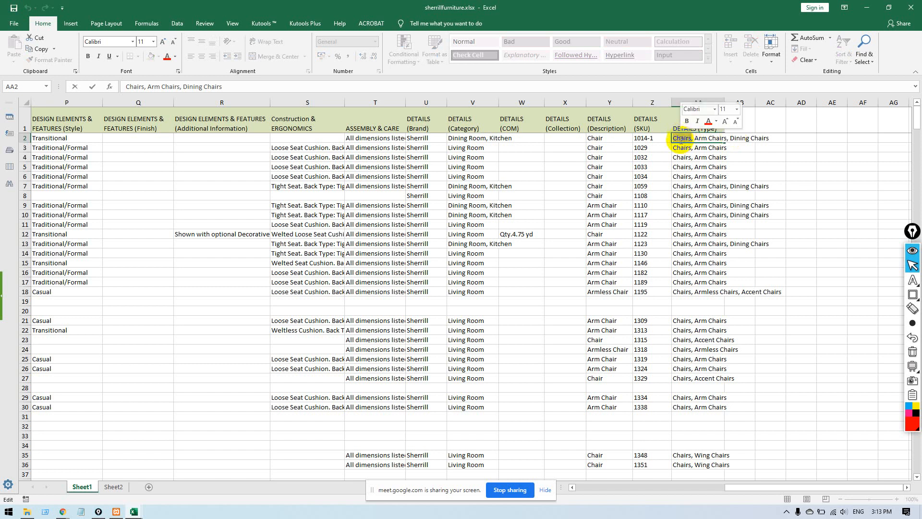
{"action": "left_click_drag", "start_coordinate": [677, 139], "coordinate": [714, 138]}
{"action": "key", "text": "ctrl+c"}
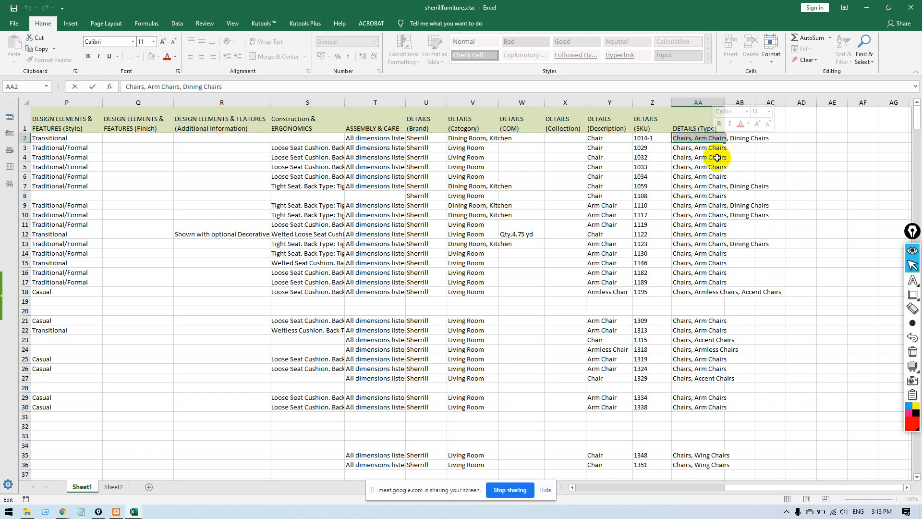
{"action": "left_click", "coordinate": [748, 156]}
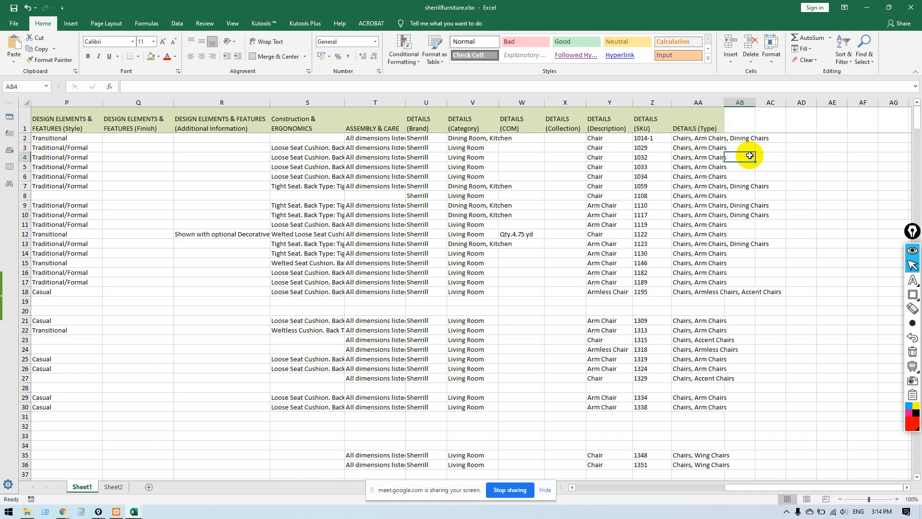
Switch to the browser and examine how the existing product categories nest, such as Watches under Cloth and Headphone under Com.
{"action": "key", "text": "alt+Tab"}
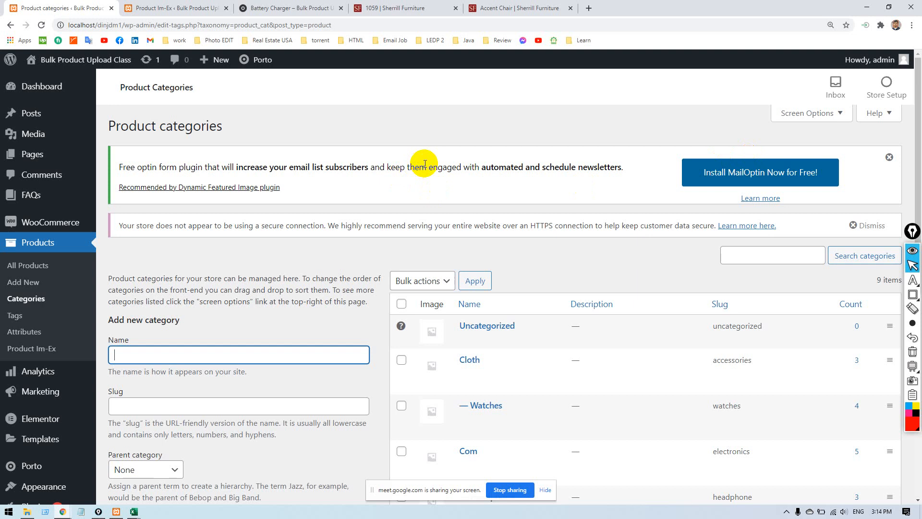
{"action": "scroll", "coordinate": [425, 163], "scroll_direction": "down", "scroll_amount": 2}
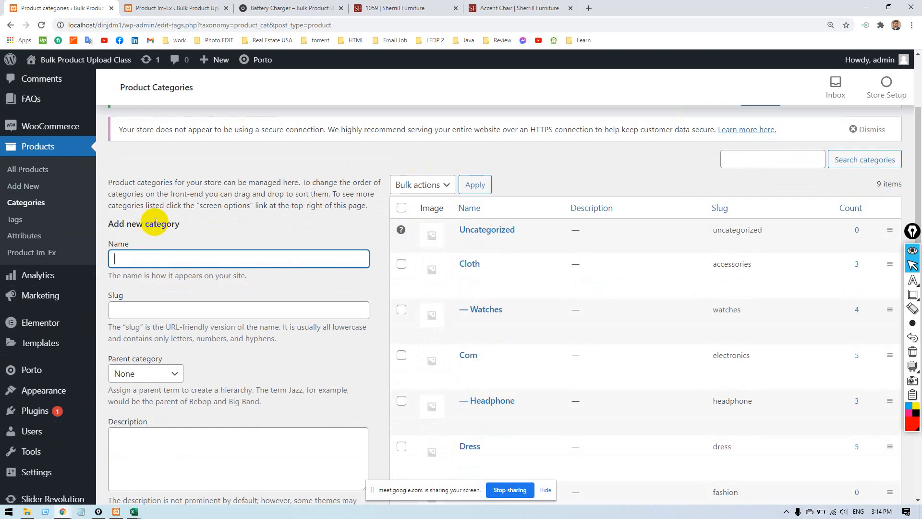
{"action": "scroll", "coordinate": [155, 222], "scroll_direction": "down", "scroll_amount": 1}
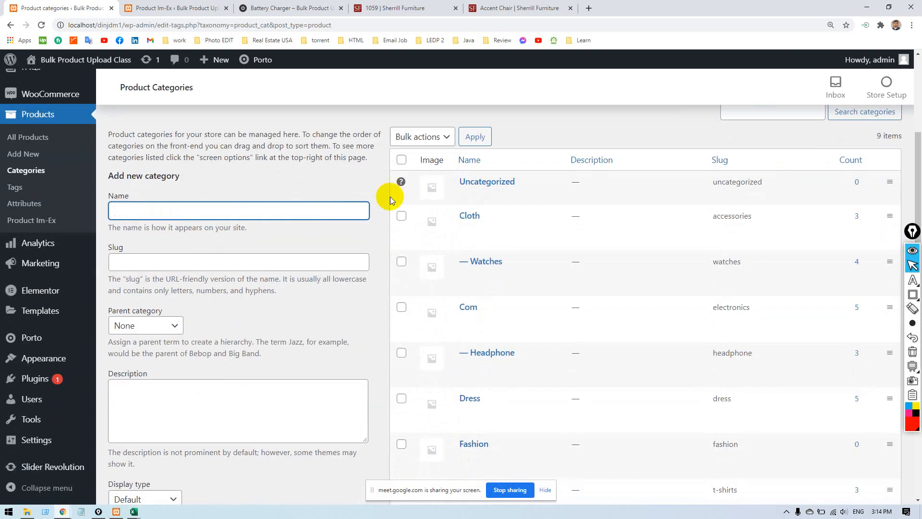
{"action": "left_click", "coordinate": [380, 114]}
{"action": "left_click_drag", "start_coordinate": [380, 115], "coordinate": [737, 371]}
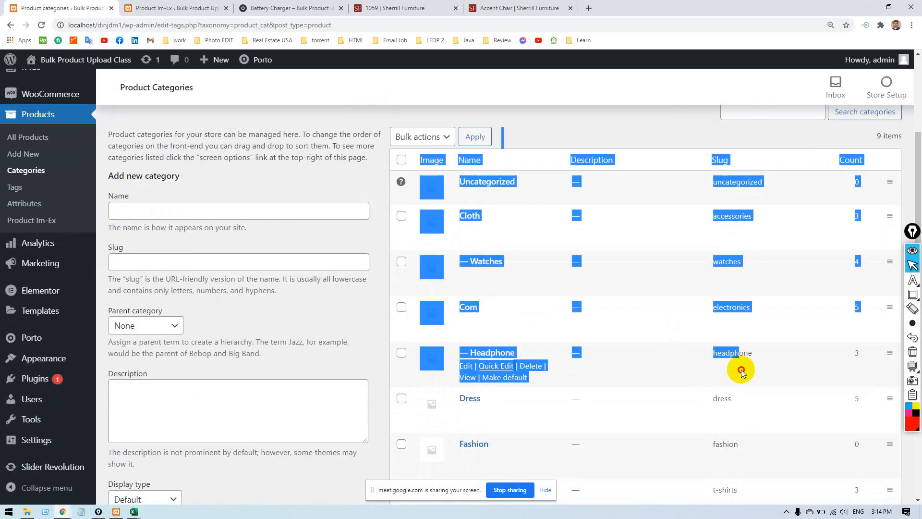
{"action": "left_click", "coordinate": [572, 115]}
{"action": "left_click_drag", "start_coordinate": [453, 213], "coordinate": [520, 211]}
{"action": "left_click", "coordinate": [539, 123]}
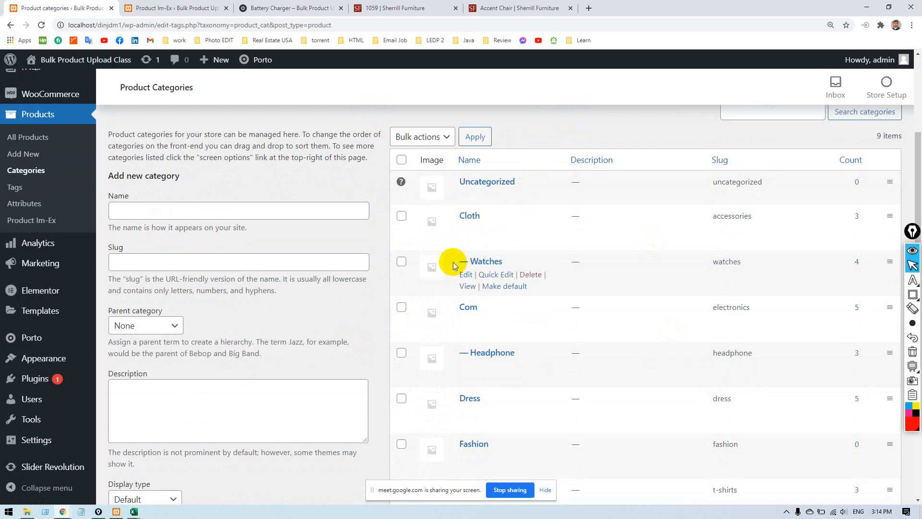
{"action": "left_click_drag", "start_coordinate": [448, 263], "coordinate": [521, 263]}
{"action": "left_click", "coordinate": [535, 136]}
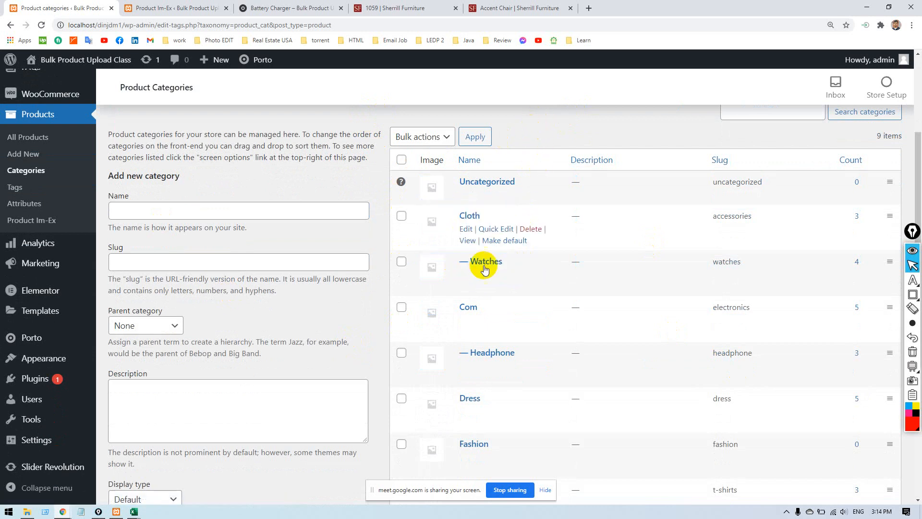
{"action": "left_click_drag", "start_coordinate": [459, 352], "coordinate": [539, 351]}
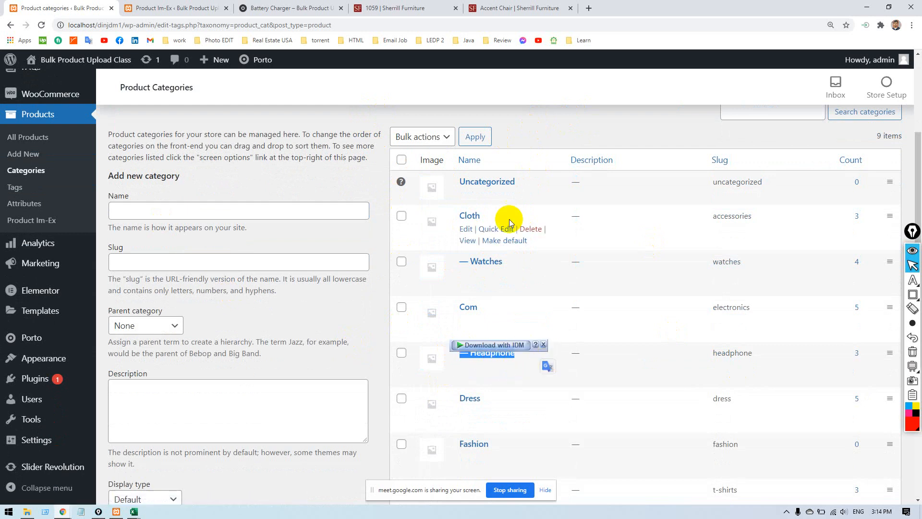
{"action": "left_click", "coordinate": [519, 131]}
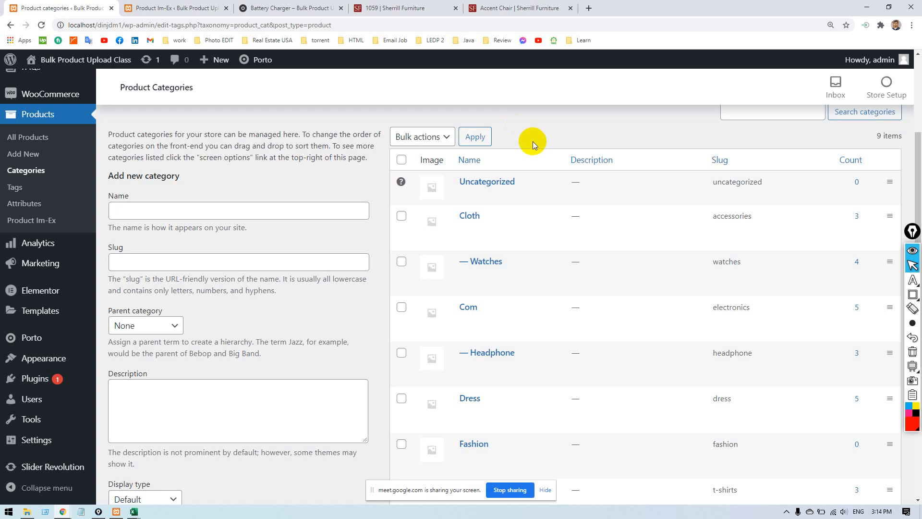
{"action": "scroll", "coordinate": [581, 253], "scroll_direction": "down", "scroll_amount": 1}
{"action": "scroll", "coordinate": [241, 290], "scroll_direction": "up", "scroll_amount": 2}
Add a new product category named "Chairs" from the copied type text, with no parent category.
{"action": "left_click", "coordinate": [84, 272]}
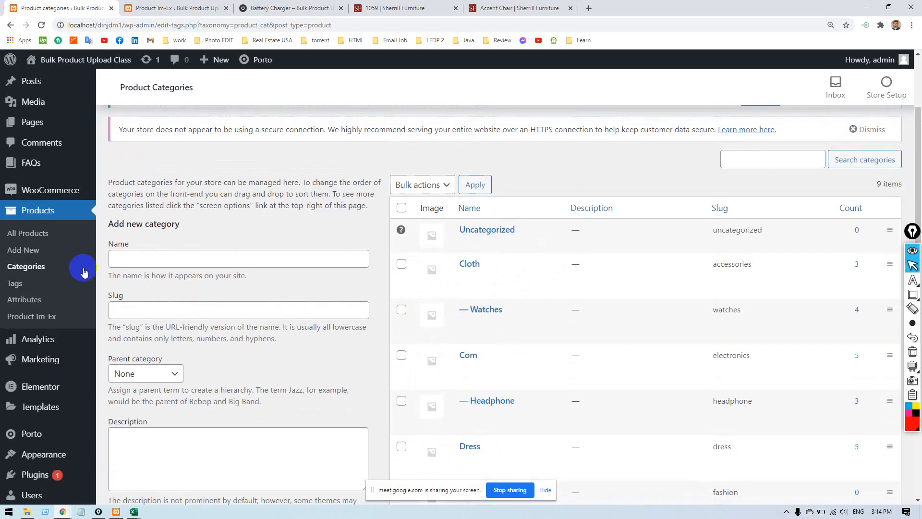
{"action": "left_click", "coordinate": [179, 259]}
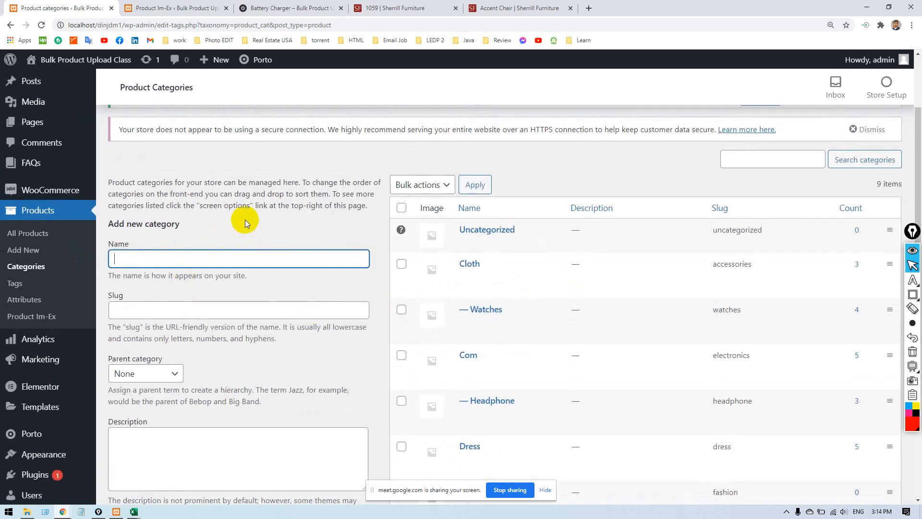
{"action": "key", "text": "ctrl+v"}
{"action": "left_click_drag", "start_coordinate": [141, 260], "coordinate": [264, 258]}
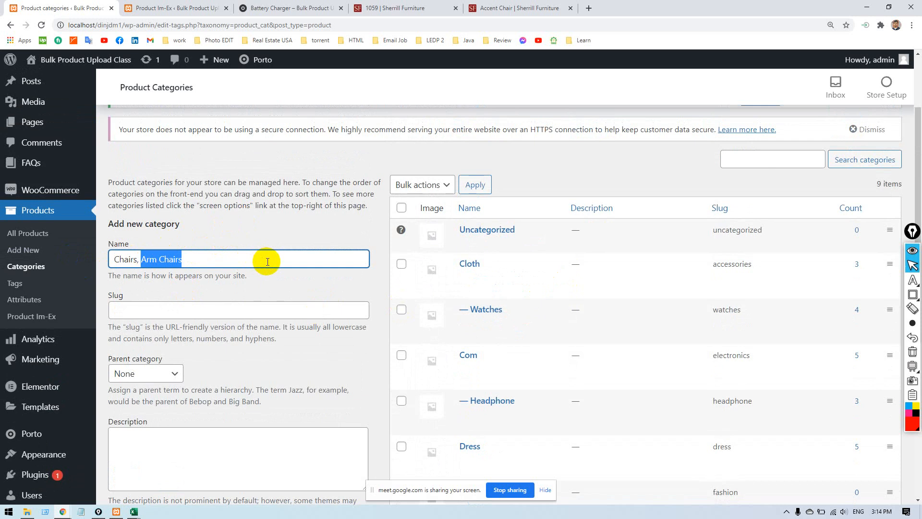
{"action": "key", "text": "BackSpace"}
{"action": "key", "text": "BackSpace"}
{"action": "left_click", "coordinate": [254, 234]}
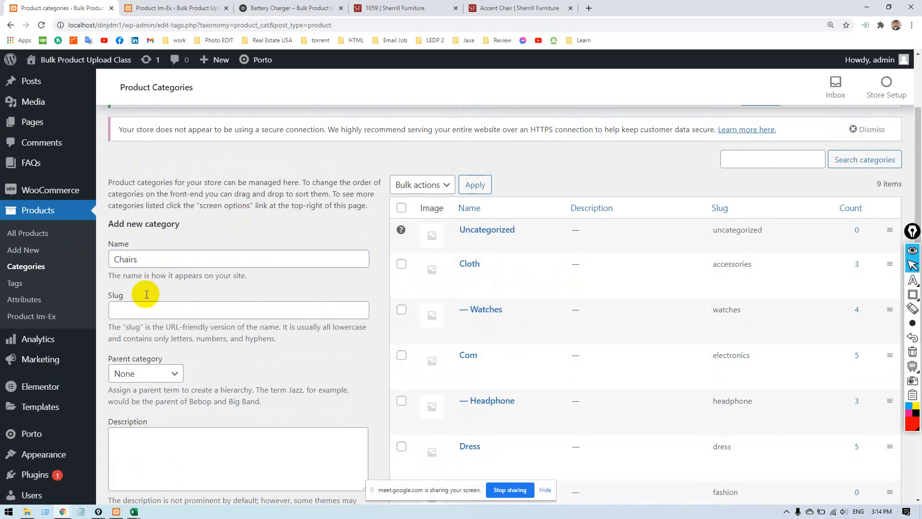
{"action": "scroll", "coordinate": [241, 302], "scroll_direction": "down", "scroll_amount": 2}
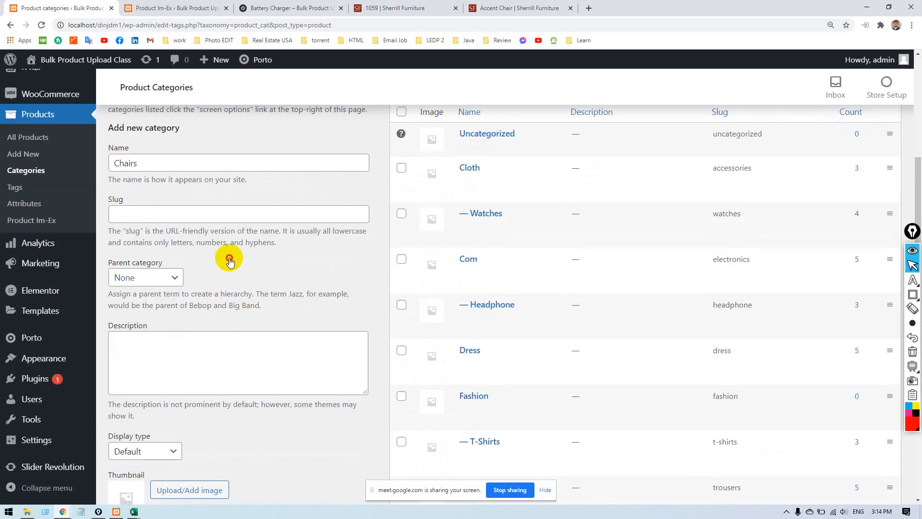
{"action": "left_click", "coordinate": [230, 257]}
{"action": "scroll", "coordinate": [253, 259], "scroll_direction": "down", "scroll_amount": 2}
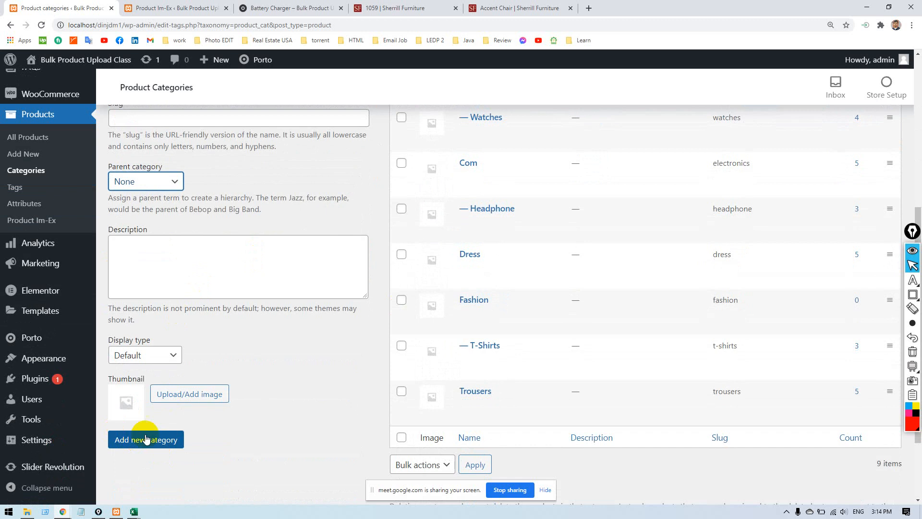
{"action": "left_click", "coordinate": [126, 439]}
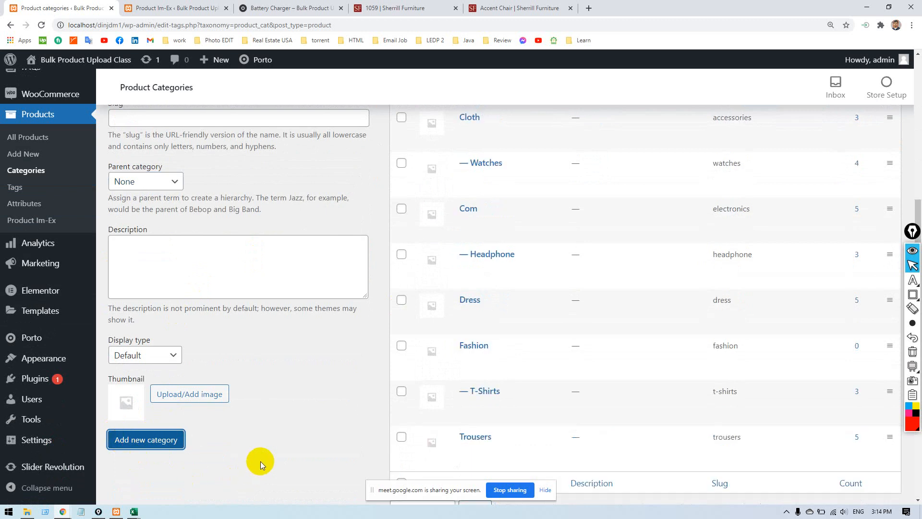
Add a new product category named "Arm Chairs" with Chairs as its parent category.
{"action": "scroll", "coordinate": [514, 239], "scroll_direction": "up", "scroll_amount": 3}
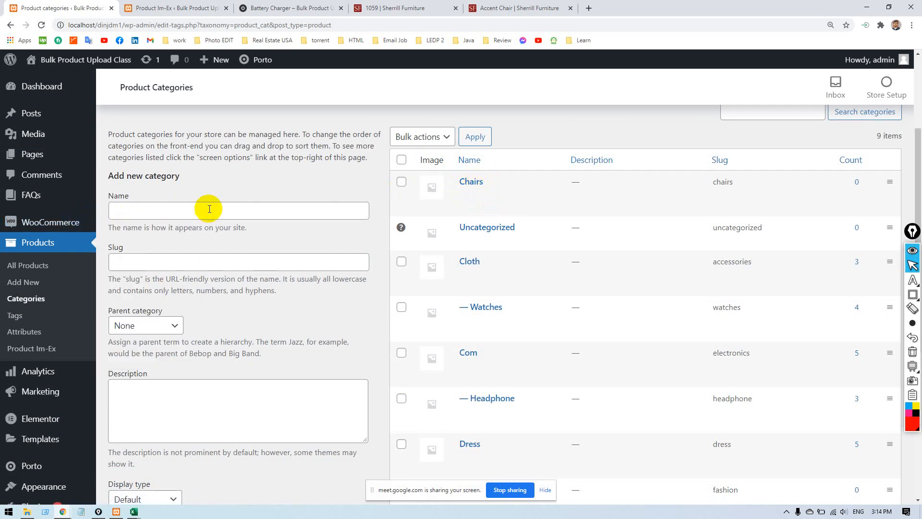
{"action": "left_click", "coordinate": [231, 215]}
{"action": "type", "text": "Arm Chairs"}
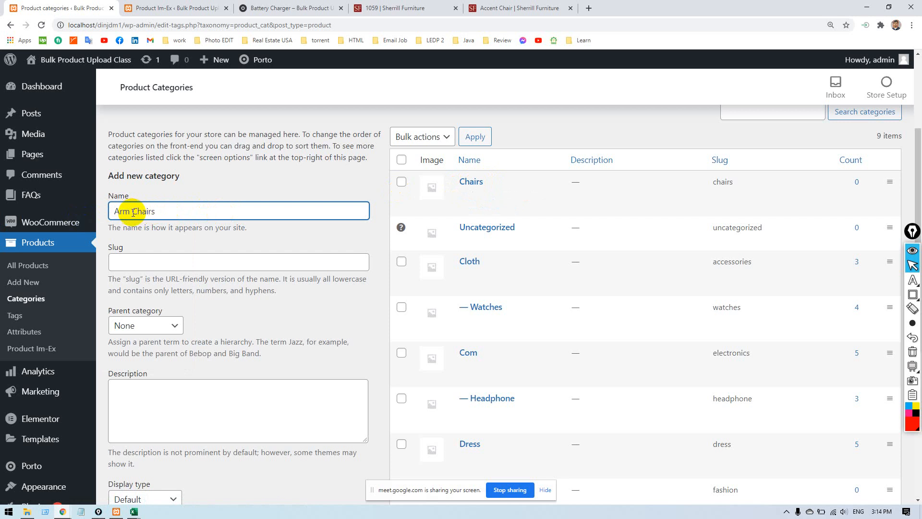
{"action": "left_click", "coordinate": [301, 172]}
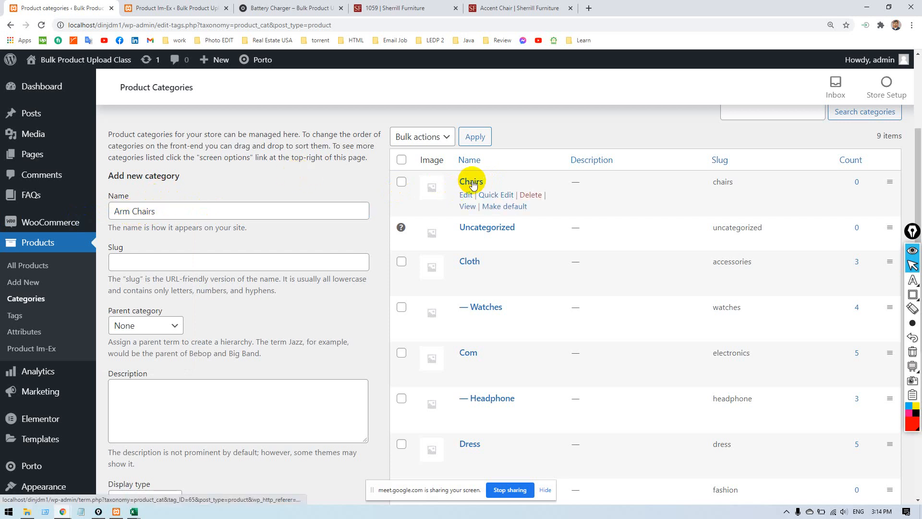
{"action": "scroll", "coordinate": [284, 309], "scroll_direction": "down", "scroll_amount": 2}
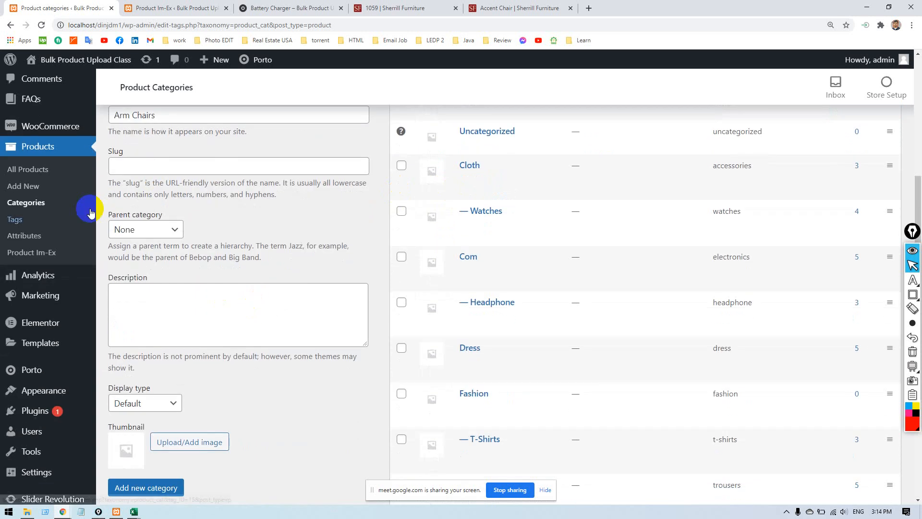
{"action": "left_click", "coordinate": [151, 228]}
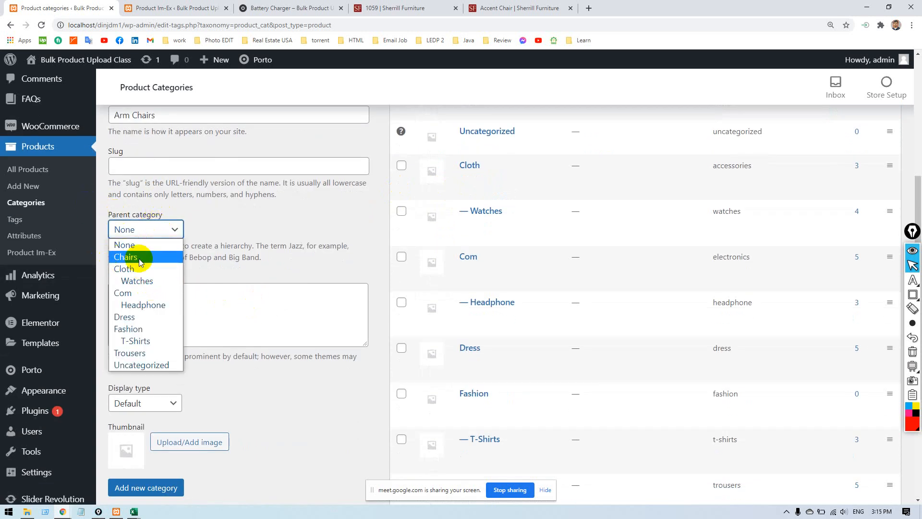
{"action": "left_click", "coordinate": [124, 257]}
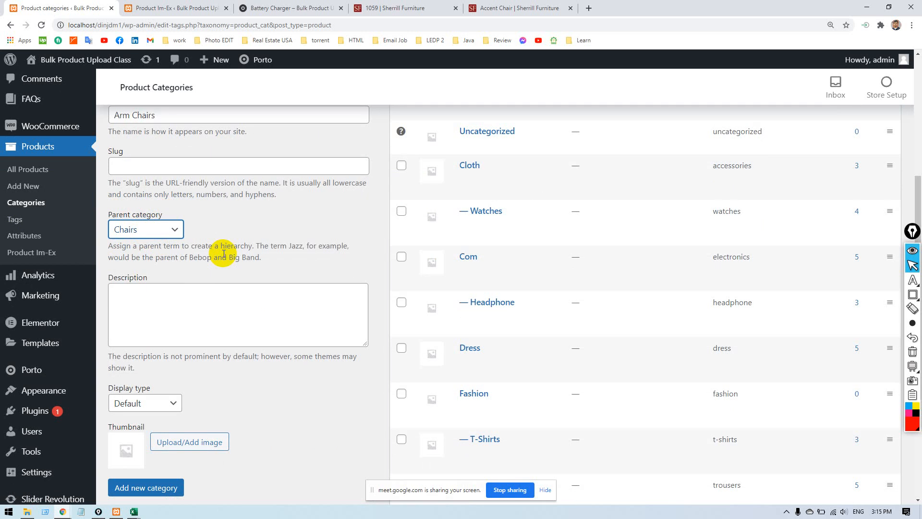
{"action": "scroll", "coordinate": [223, 253], "scroll_direction": "up", "scroll_amount": 4}
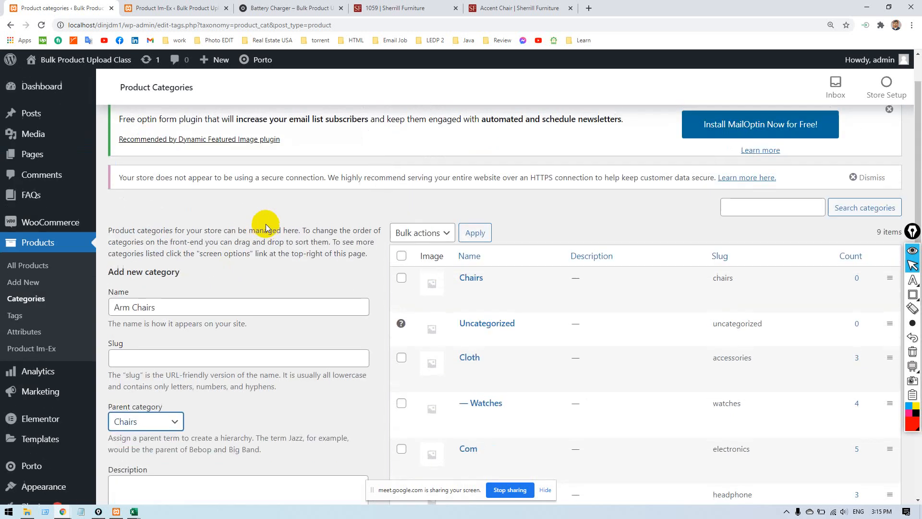
{"action": "scroll", "coordinate": [179, 296], "scroll_direction": "down", "scroll_amount": 6}
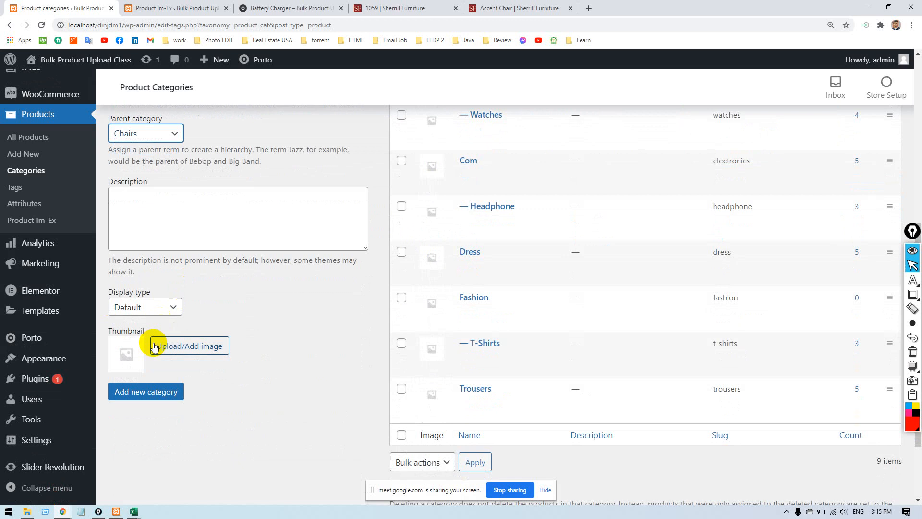
{"action": "left_click", "coordinate": [160, 391]}
{"action": "scroll", "coordinate": [355, 406], "scroll_direction": "up", "scroll_amount": 2}
{"action": "scroll", "coordinate": [357, 399], "scroll_direction": "up", "scroll_amount": 2}
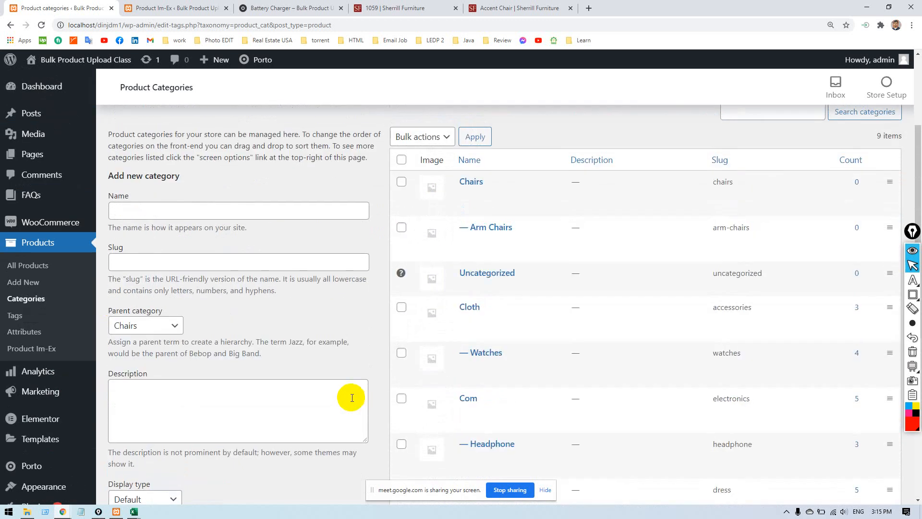
Copy the category name Chairs into a blank Notepad document and put a ">" separator directly after it.
{"action": "mouse_move", "coordinate": [463, 239]}
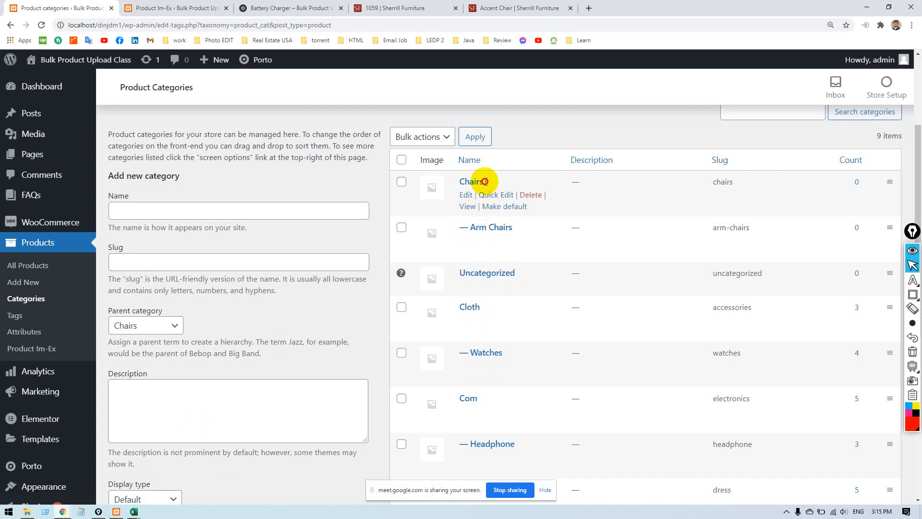
{"action": "left_click_drag", "start_coordinate": [484, 182], "coordinate": [457, 183]}
{"action": "key", "text": "ctrl+c"}
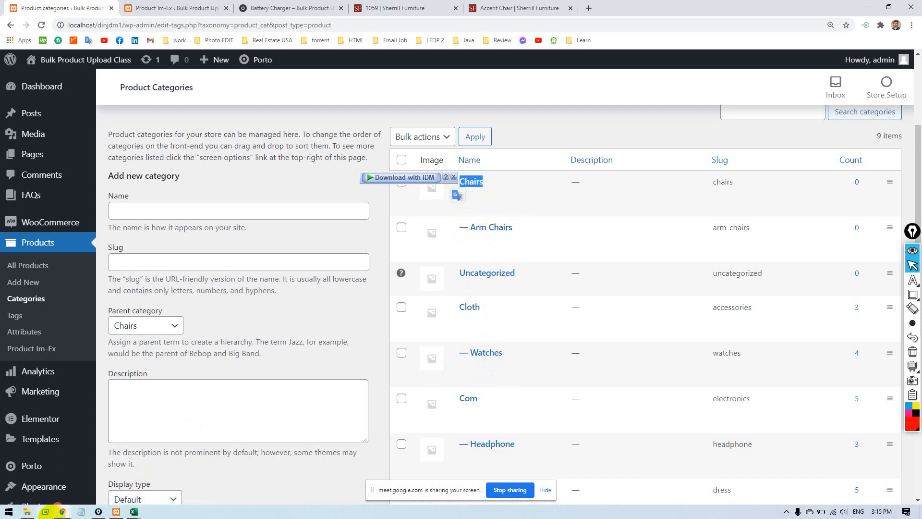
{"action": "left_click", "coordinate": [84, 513]}
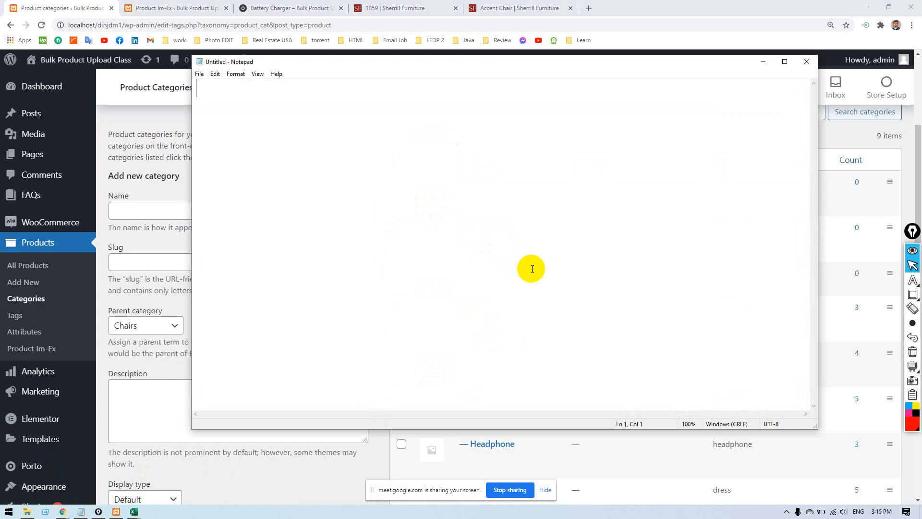
{"action": "key", "text": "ctrl+v"}
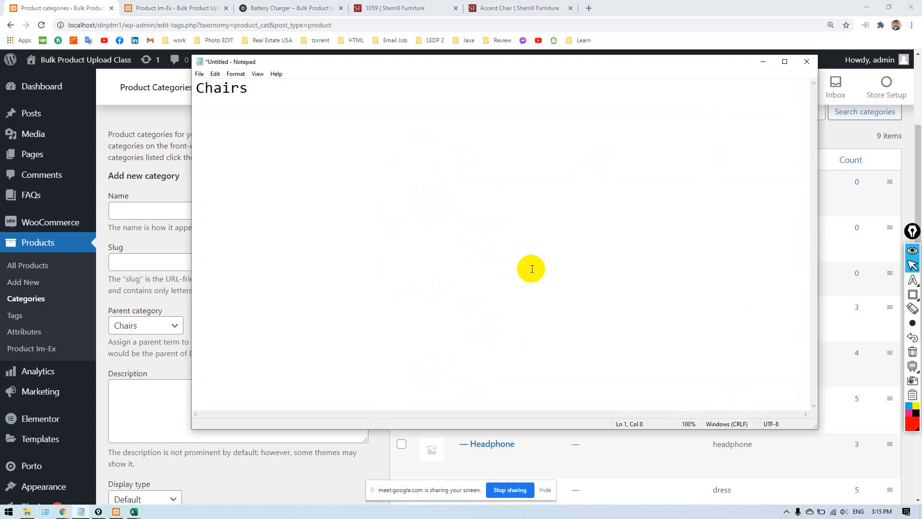
{"action": "type", "text": ">"}
{"action": "key", "text": "Left"}
{"action": "key", "text": "Left"}
{"action": "key", "text": "BackSpace"}
Copy the subcategory name Arm Chairs from the category list into Notepad to form "Chairs>Arm Chairs", and clear the browser selection.
{"action": "key", "text": "alt+Tab"}
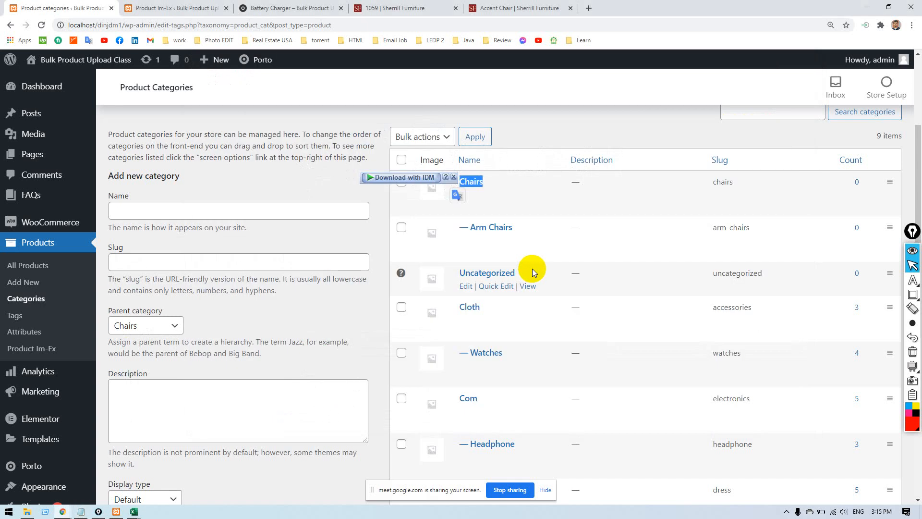
{"action": "left_click_drag", "start_coordinate": [521, 230], "coordinate": [468, 226]}
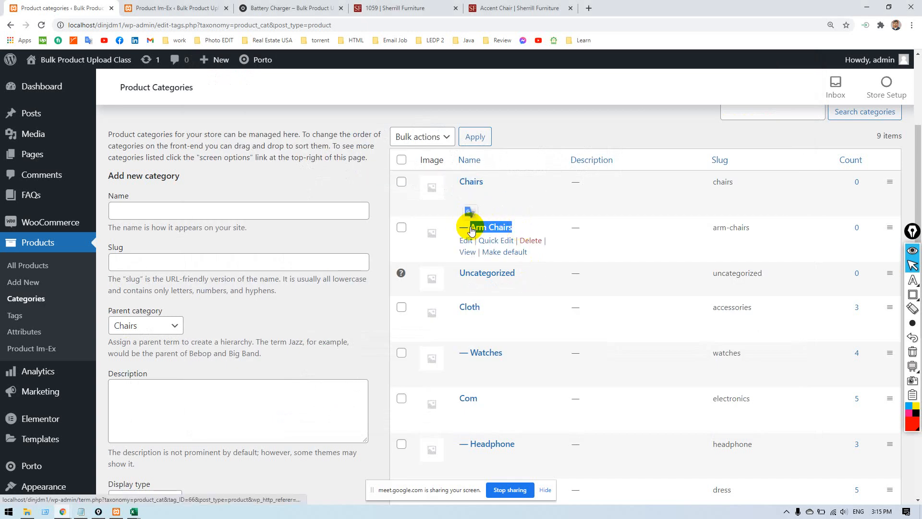
{"action": "key", "text": "alt+Tab"}
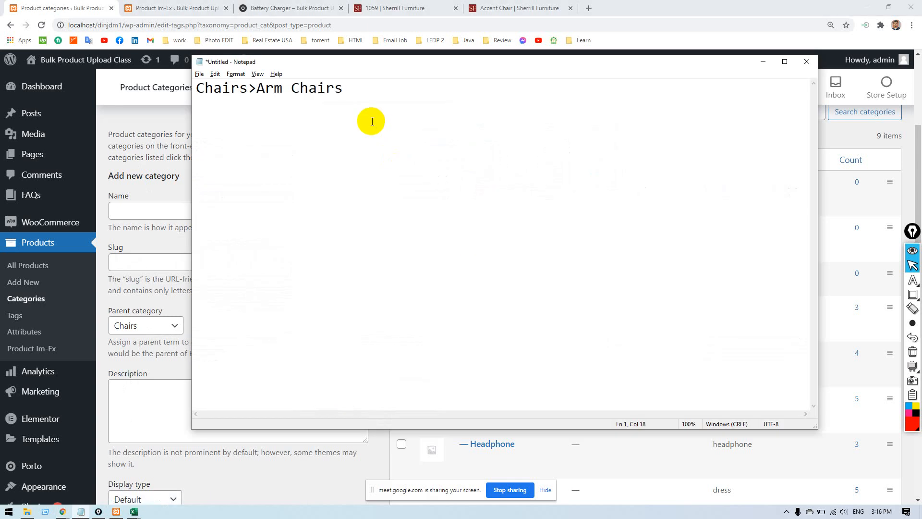
{"action": "key", "text": "alt+Tab"}
{"action": "left_click", "coordinate": [560, 123]}
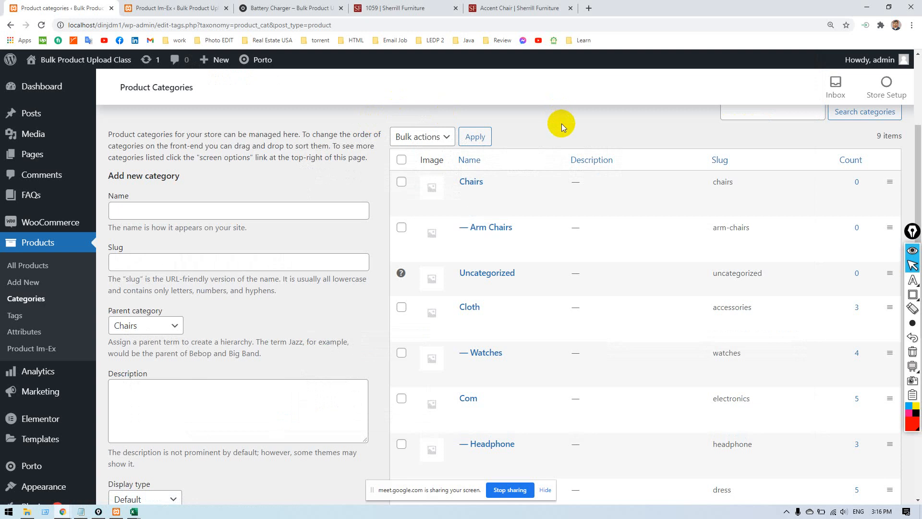
Add a "|" separator after Chairs>Arm Chairs in Notepad and append the category name Cloth copied from the store's category list.
{"action": "key", "text": "alt+Tab"}
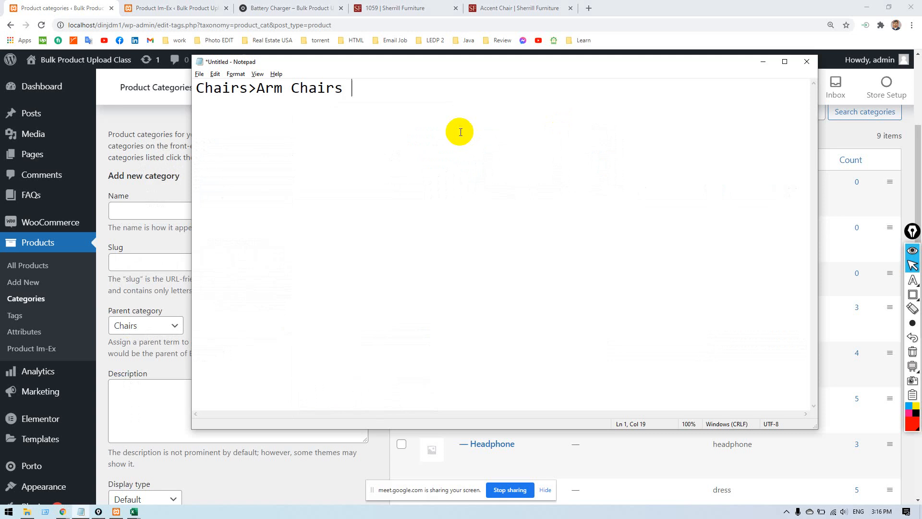
{"action": "type", "text": "|"}
{"action": "key", "text": "alt+Tab"}
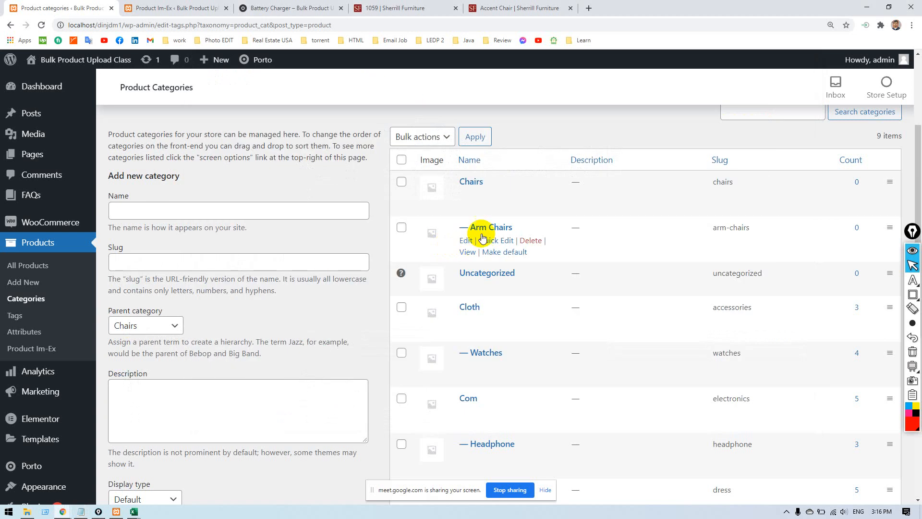
{"action": "left_click", "coordinate": [483, 307]}
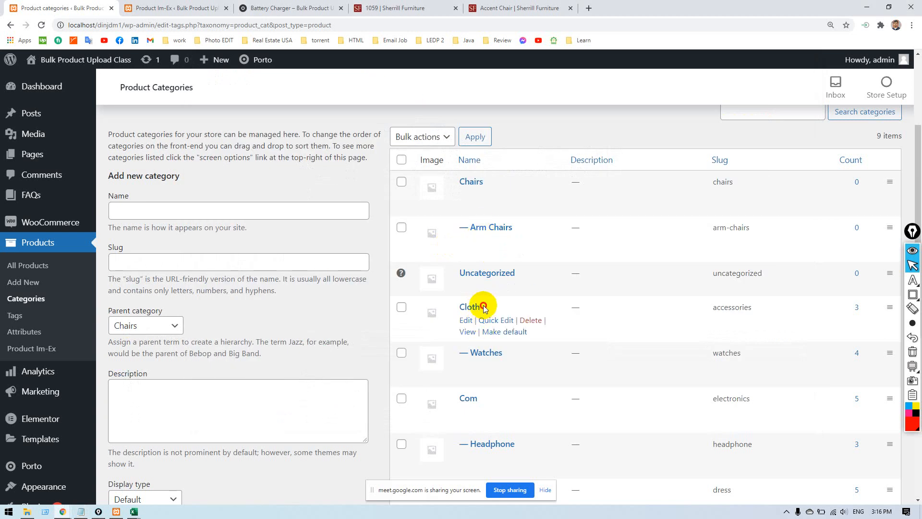
{"action": "left_click_drag", "start_coordinate": [484, 308], "coordinate": [451, 308]}
{"action": "key", "text": "ctrl+c"}
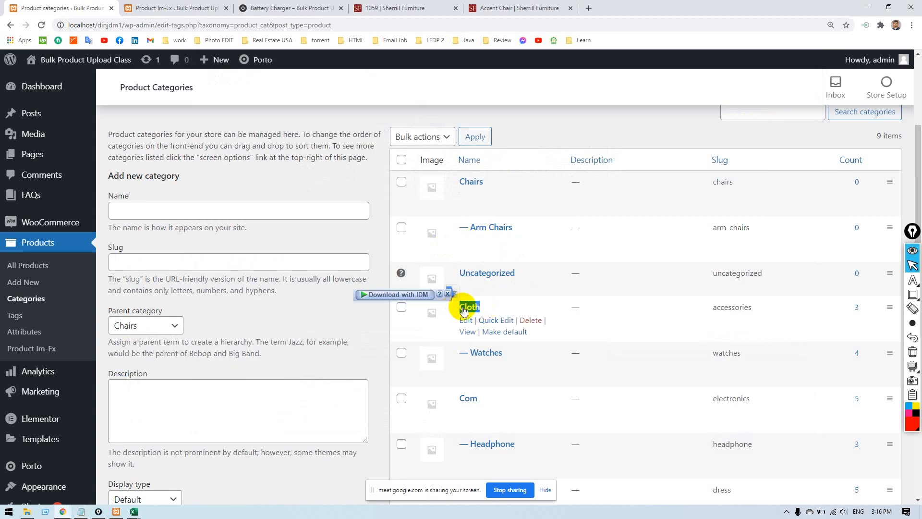
{"action": "key", "text": "alt+Tab"}
{"action": "key", "text": "Tab"}
{"action": "key", "text": "ctrl+v"}
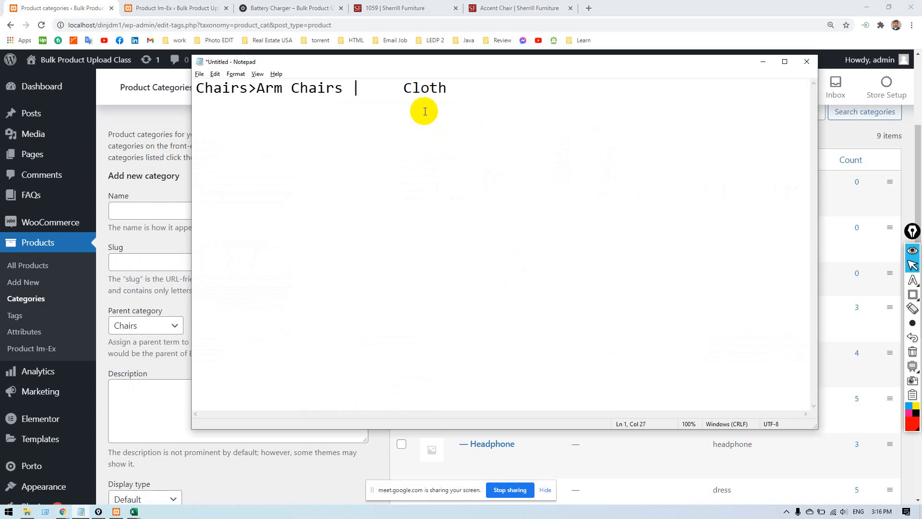
Remove the extra spacing before Cloth so the Notepad line reads "Chairs>Arm Chairs | Cloth".
{"action": "left_click", "coordinate": [403, 87]}
{"action": "key", "text": "BackSpace"}
{"action": "key", "text": "BackSpace"}
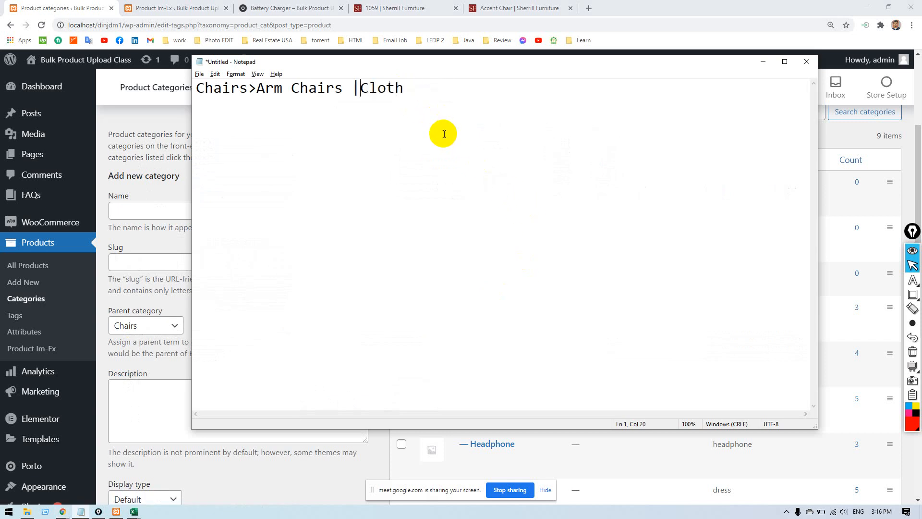
{"action": "key", "text": "BackSpace"}
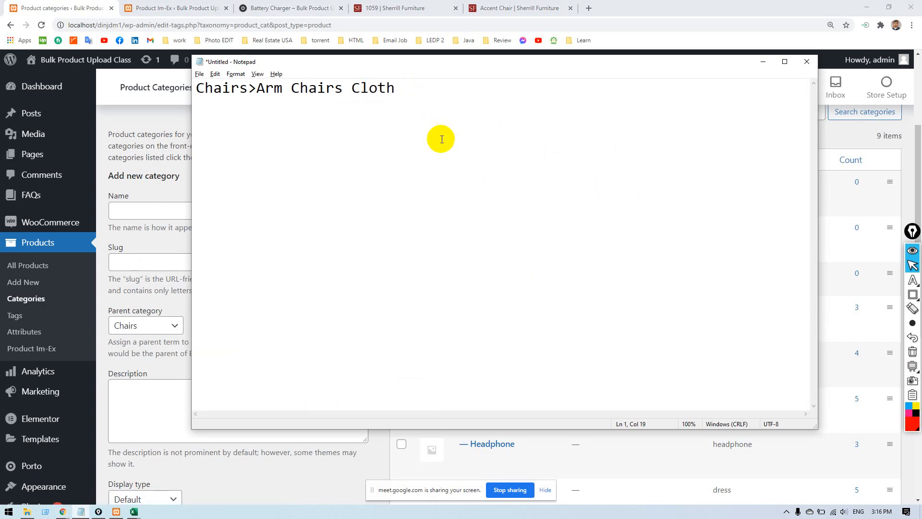
{"action": "key", "text": "ctrl+z"}
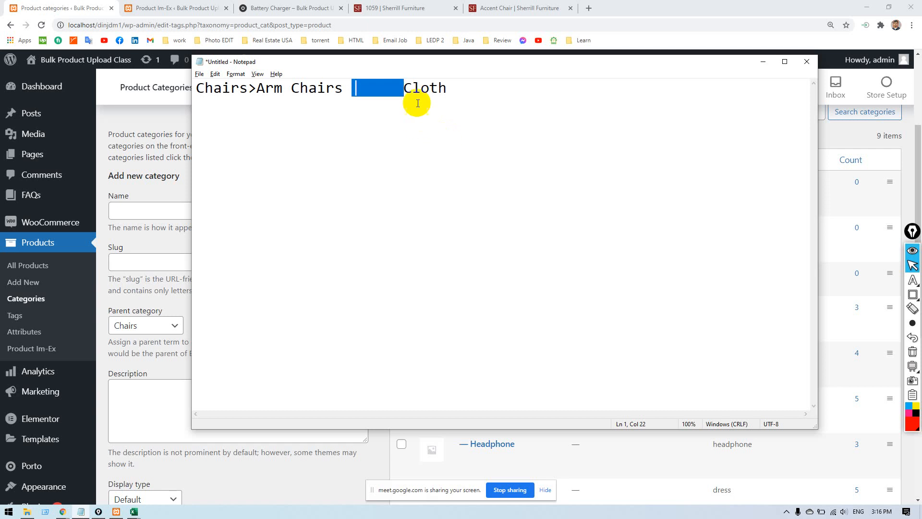
{"action": "key", "text": "Right"}
{"action": "key", "text": "BackSpace"}
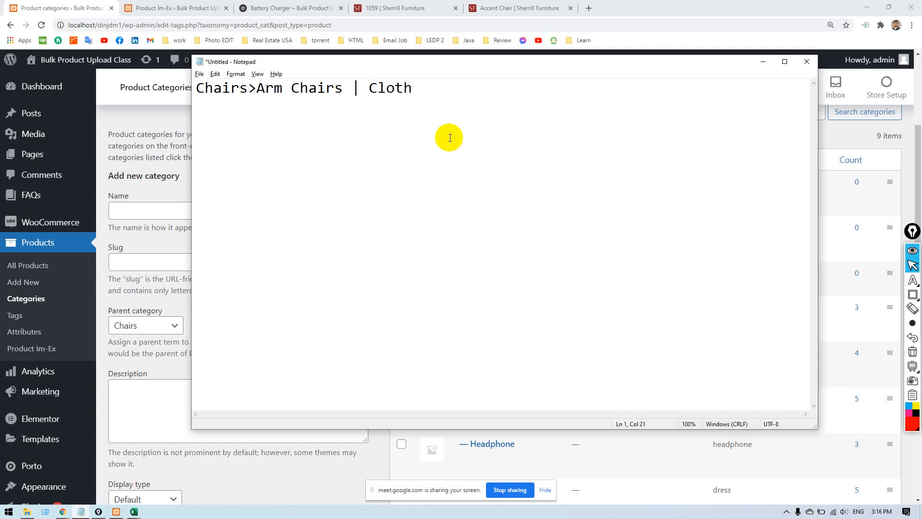
{"action": "key", "text": "BackSpace"}
{"action": "left_click", "coordinate": [440, 88]}
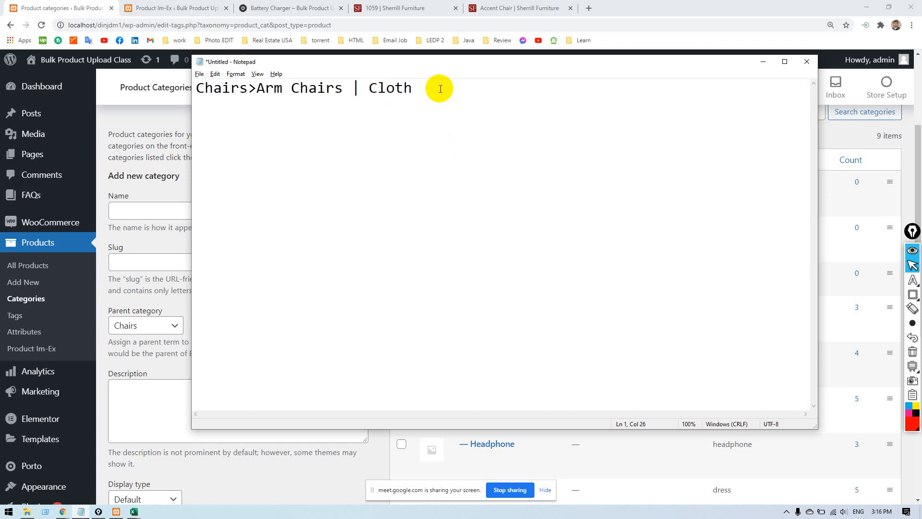
Copy the whole category line from Notepad and enter the header "Category" in cell E1 of Sheet2 in the sherrillfurniture.xlsx workbook.
{"action": "left_click_drag", "start_coordinate": [439, 89], "coordinate": [198, 88]}
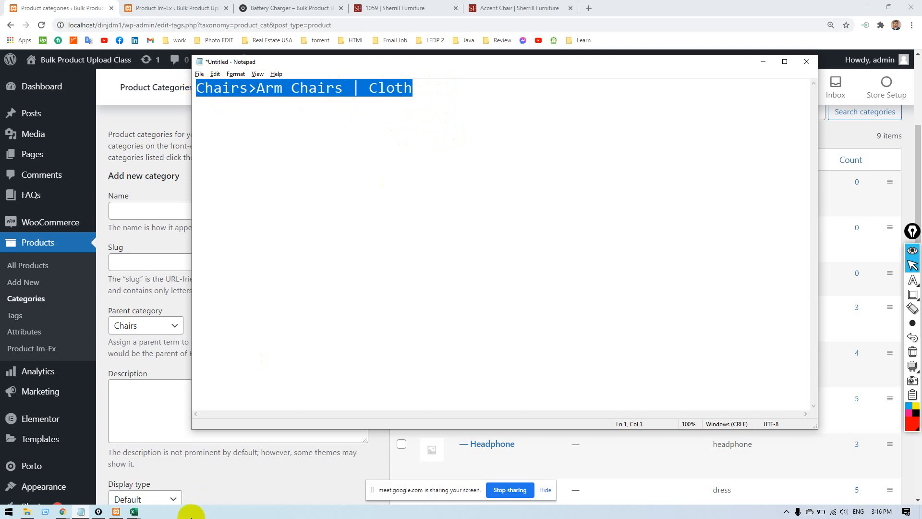
{"action": "left_click", "coordinate": [134, 511]}
{"action": "left_click", "coordinate": [95, 480]}
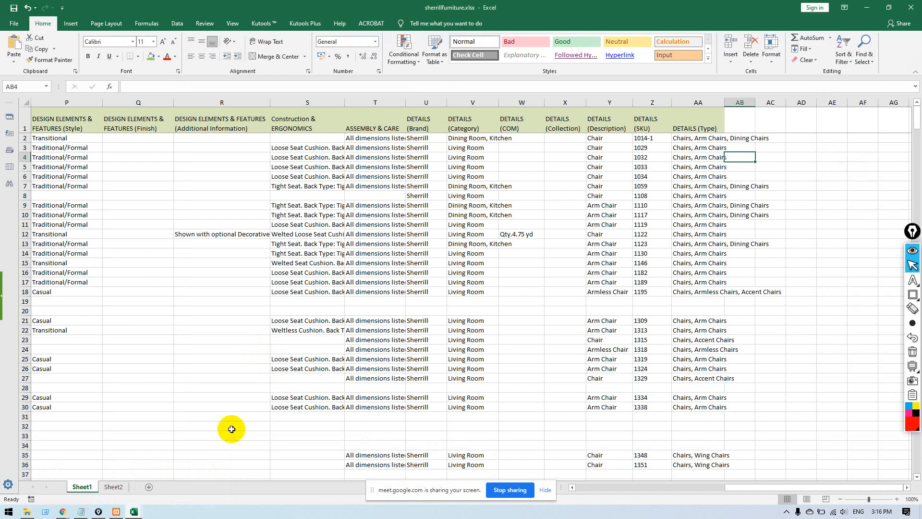
{"action": "left_click", "coordinate": [117, 486]}
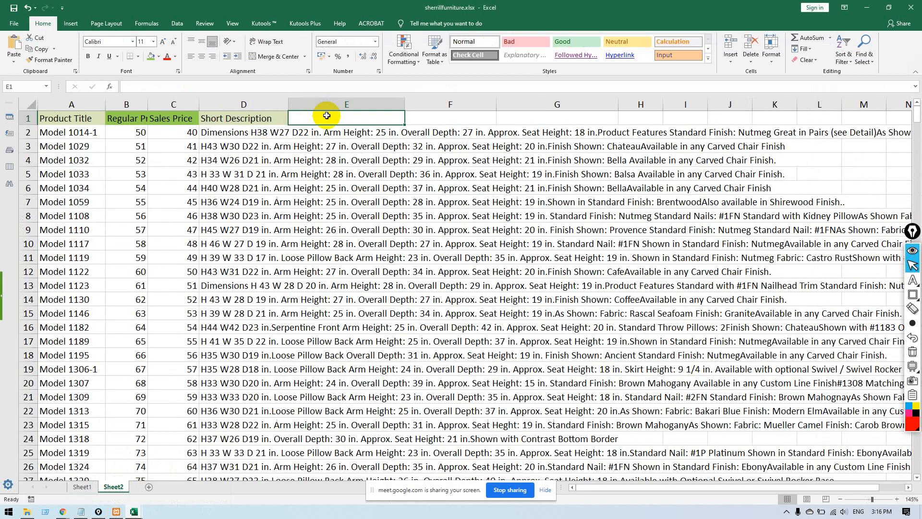
{"action": "type", "text": "Cate"}
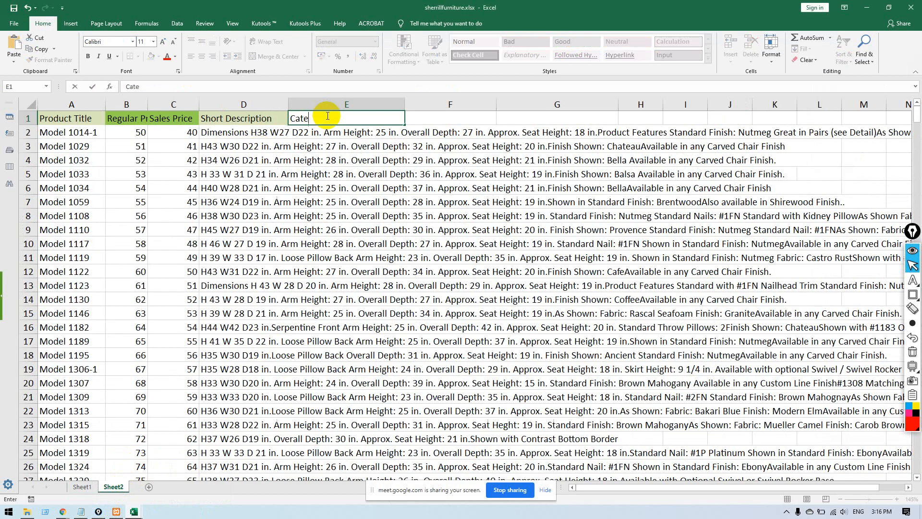
{"action": "type", "text": "gory"}
{"action": "key", "text": "Return"}
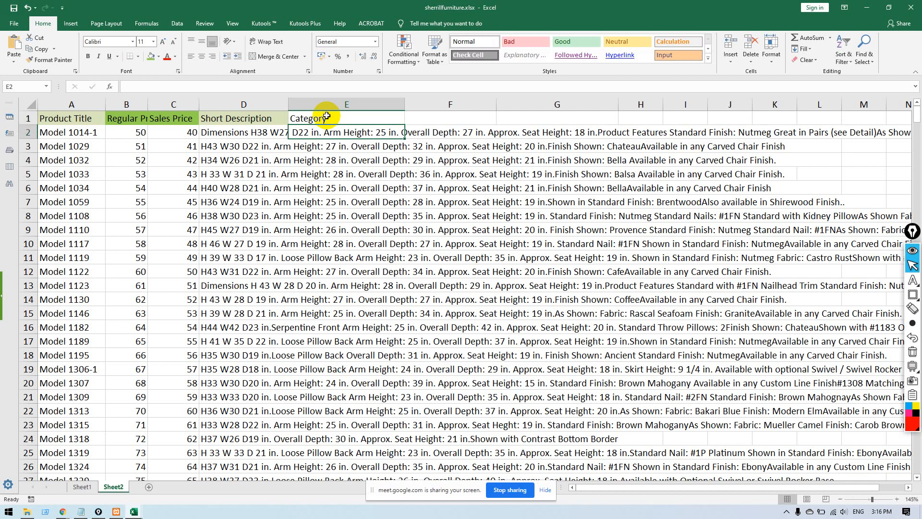
Paste "Chairs>Arm Chairs | Cloth" into cell E2 and fill it down the Category column for all product rows.
{"action": "double_click", "coordinate": [329, 132]}
{"action": "key", "text": "ctrl+v"}
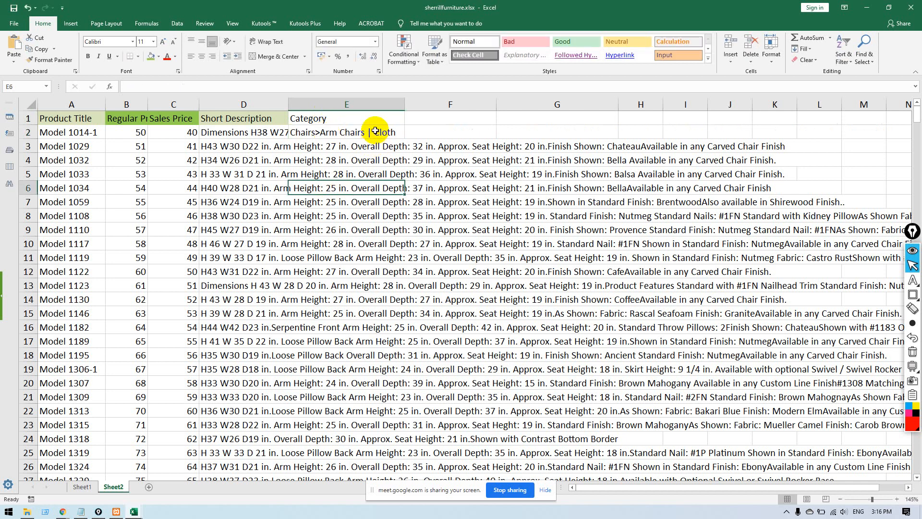
{"action": "key", "text": "ctrl+Return"}
{"action": "double_click", "coordinate": [405, 138]}
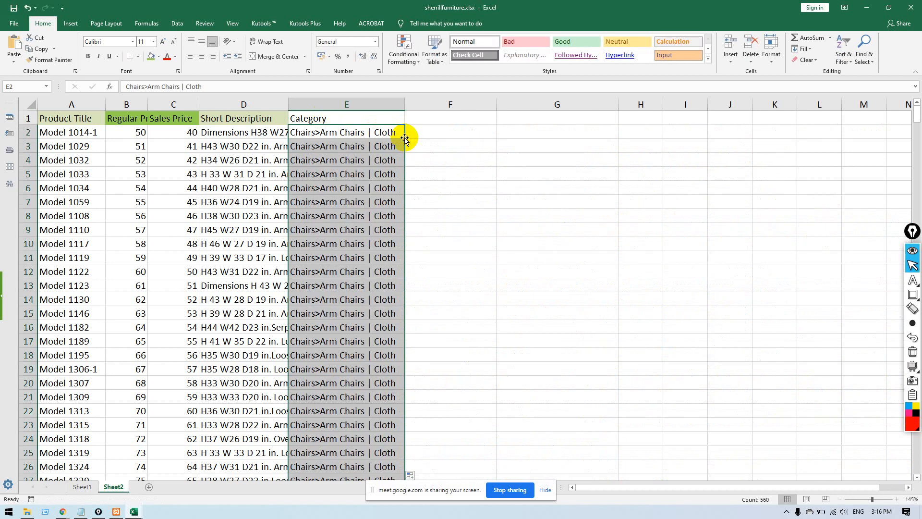
{"action": "scroll", "coordinate": [386, 211], "scroll_direction": "down", "scroll_amount": 16}
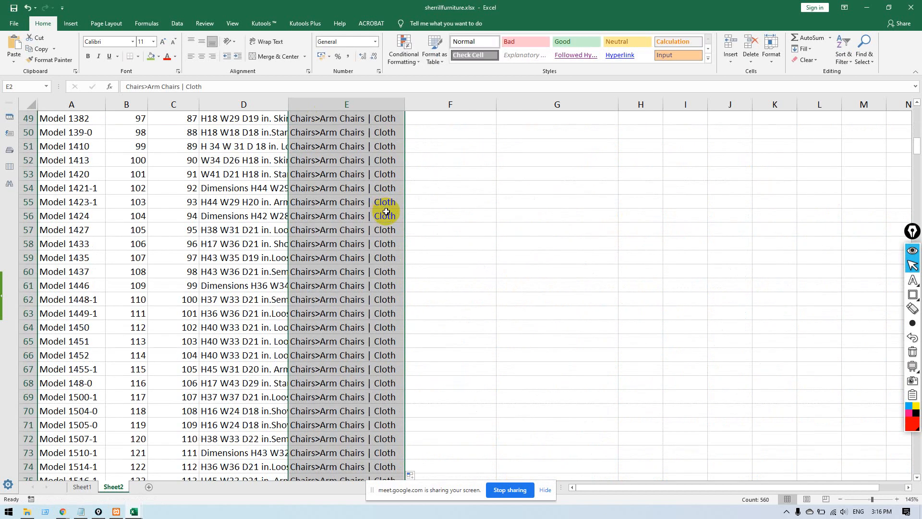
{"action": "scroll", "coordinate": [386, 211], "scroll_direction": "down", "scroll_amount": 9}
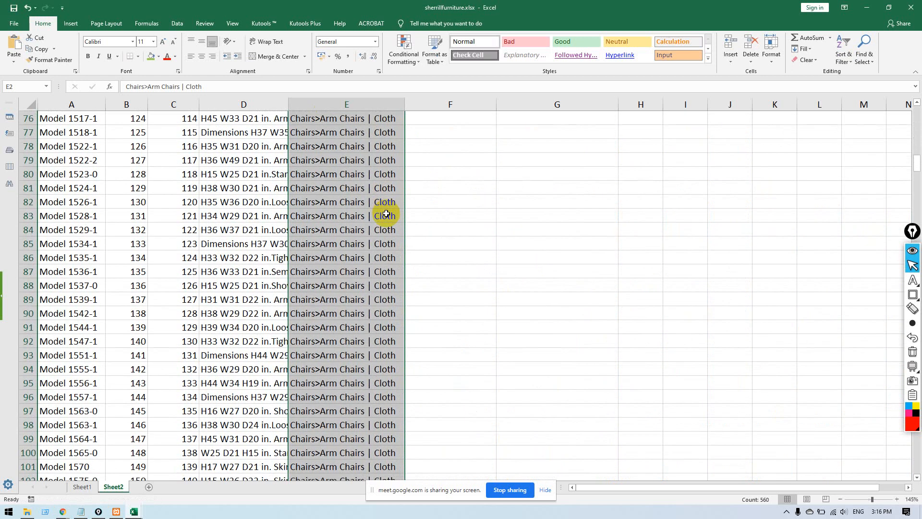
{"action": "scroll", "coordinate": [386, 213], "scroll_direction": "up", "scroll_amount": 20}
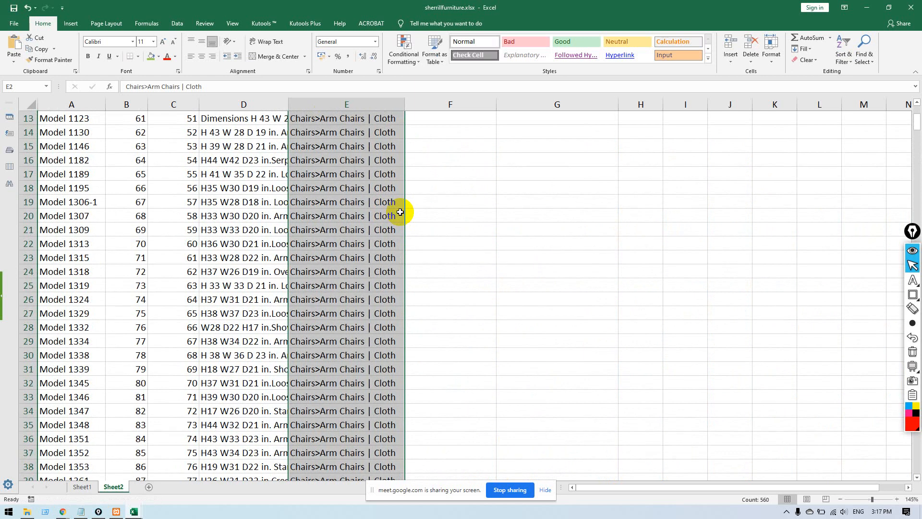
{"action": "scroll", "coordinate": [401, 212], "scroll_direction": "up", "scroll_amount": 4}
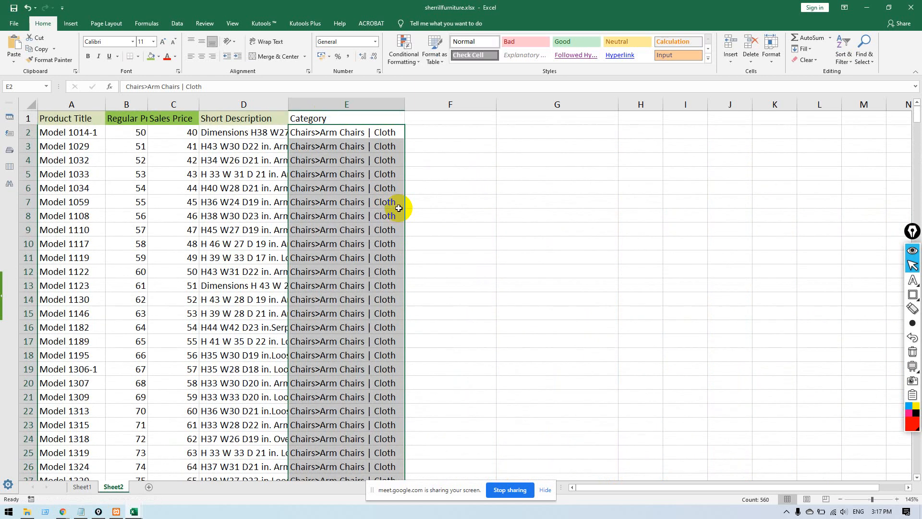
Fill the Category header cell E1 with green.
{"action": "left_click", "coordinate": [426, 130]}
{"action": "left_click", "coordinate": [402, 118]}
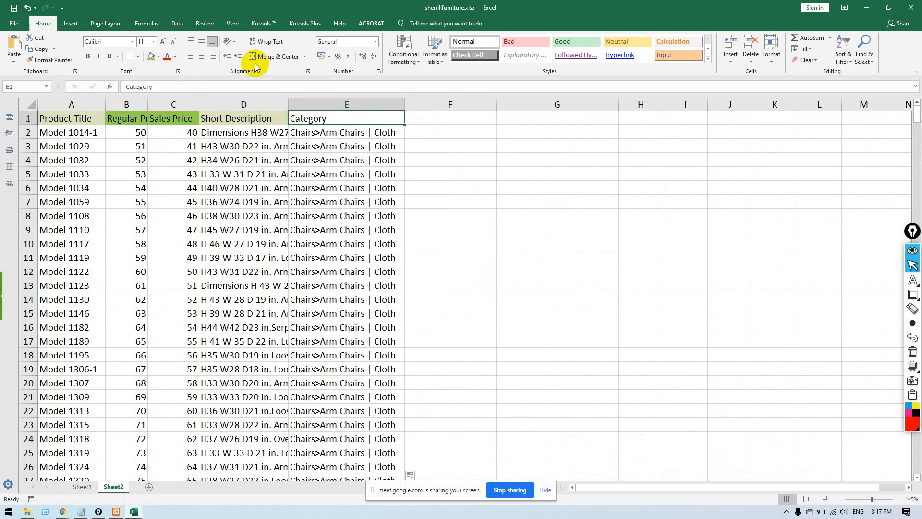
{"action": "left_click", "coordinate": [150, 56]}
{"action": "left_click", "coordinate": [454, 157]}
{"action": "left_click", "coordinate": [425, 115]}
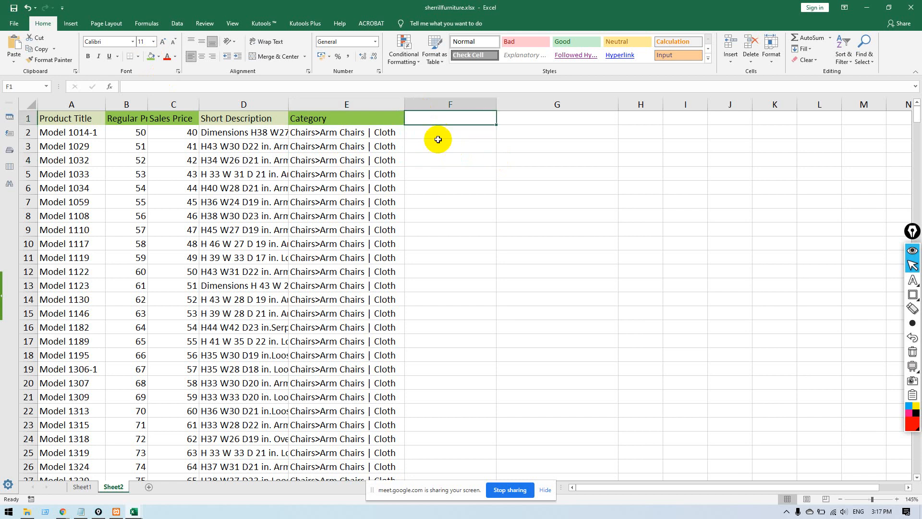
Switch to the browser and examine the Battery Charger product page's title, prices, short description and SKU area.
{"action": "key", "text": "alt+Tab"}
{"action": "key", "text": "alt+Tab"}
{"action": "key", "text": "alt+Tab"}
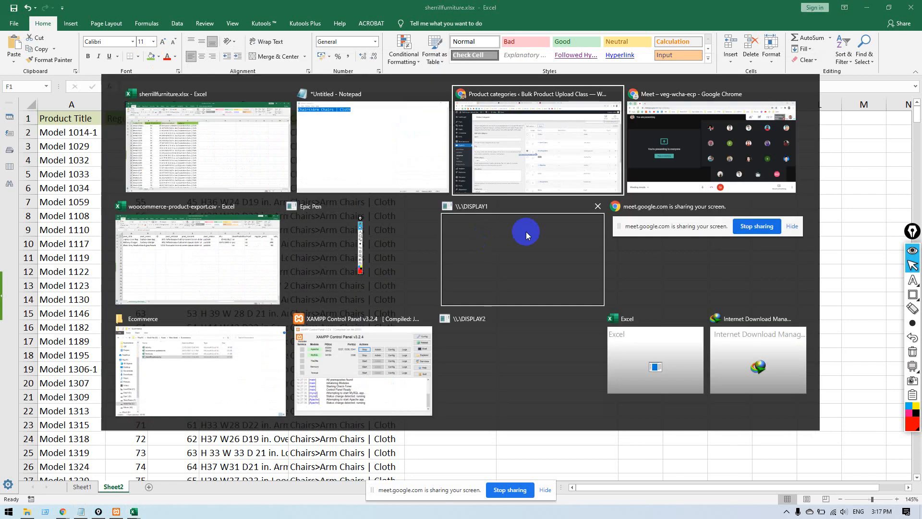
{"action": "left_click", "coordinate": [503, 140]}
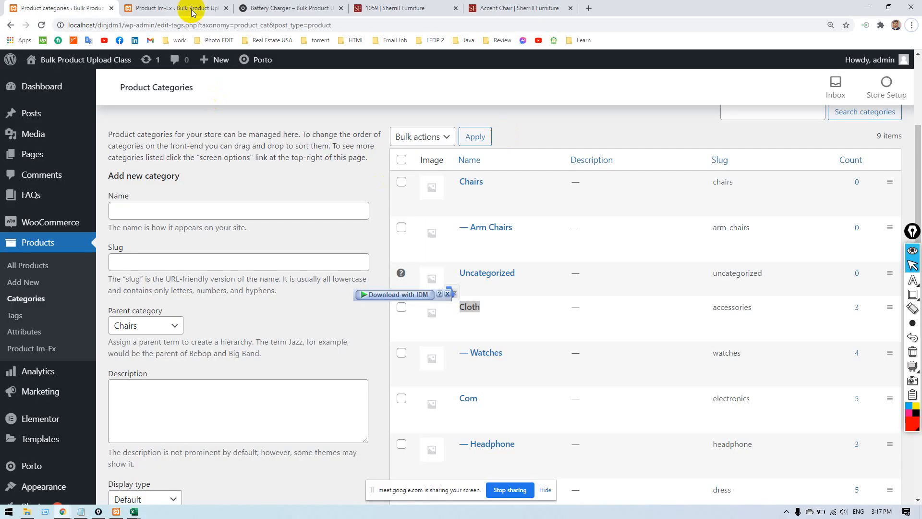
{"action": "left_click", "coordinate": [269, 8]}
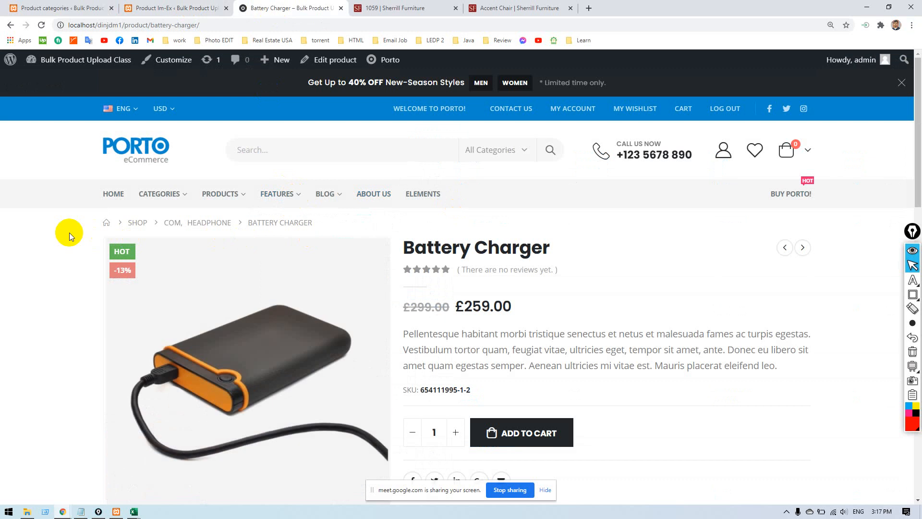
{"action": "left_click_drag", "start_coordinate": [402, 246], "coordinate": [603, 250]}
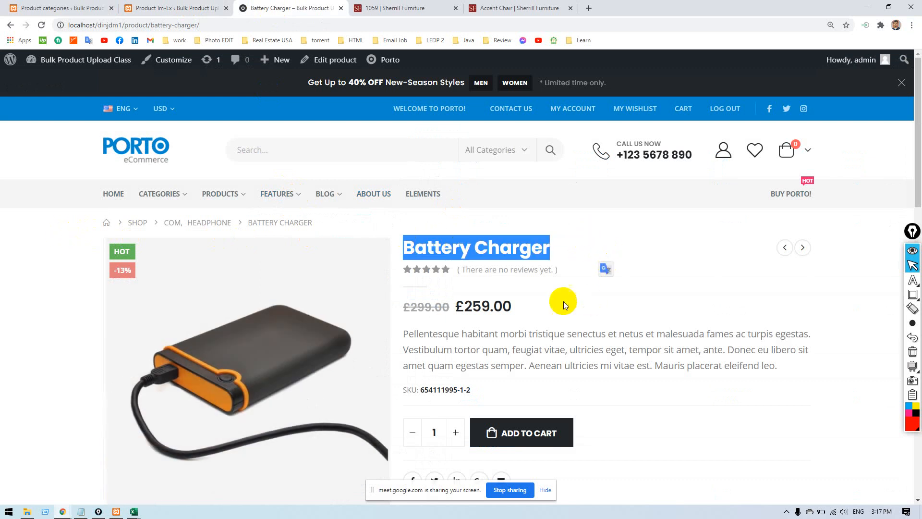
{"action": "left_click_drag", "start_coordinate": [523, 304], "coordinate": [352, 304]}
{"action": "left_click", "coordinate": [784, 367]}
{"action": "left_click_drag", "start_coordinate": [577, 333], "coordinate": [481, 334]}
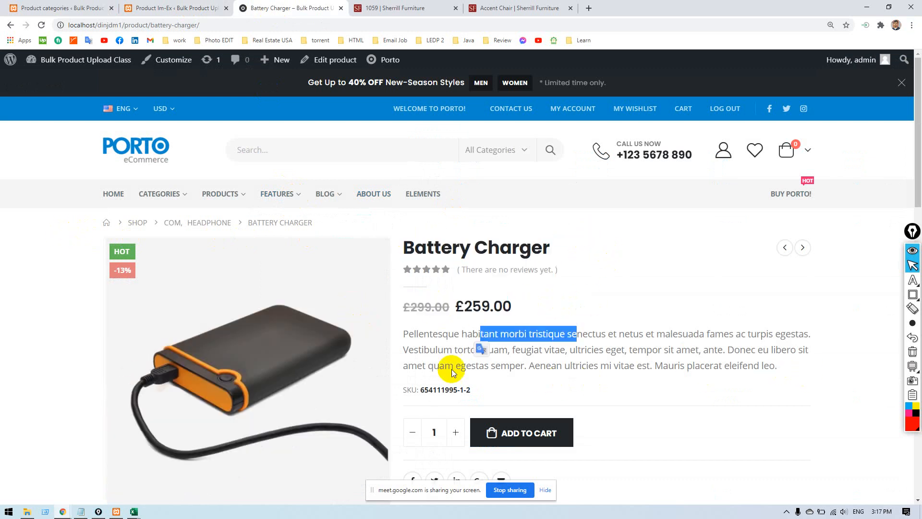
{"action": "left_click", "coordinate": [518, 394]}
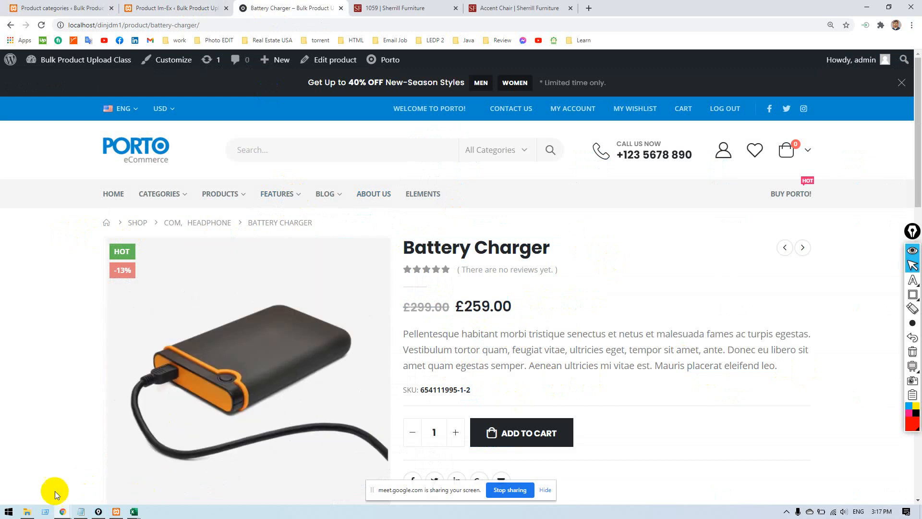
Open WhatsApp, move its window clear of the product title and open the chat with unread messages.
{"action": "left_click", "coordinate": [15, 512]}
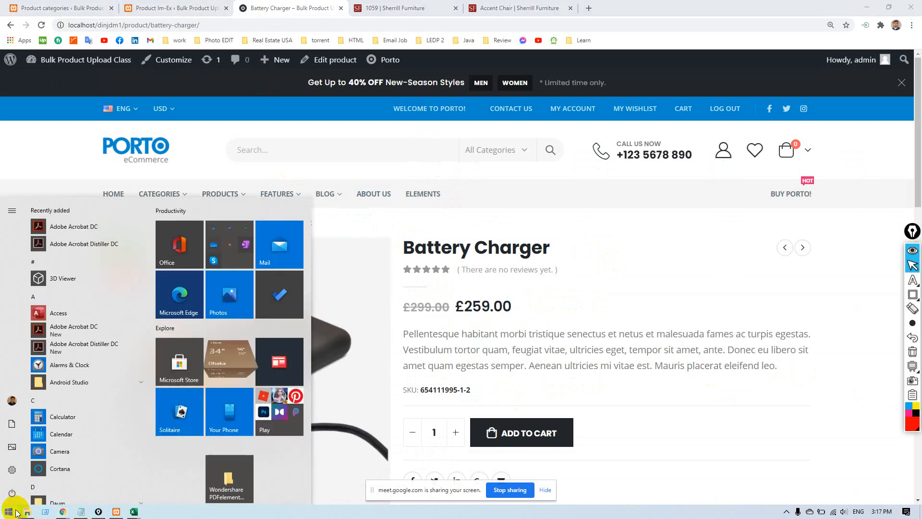
{"action": "type", "text": "whar"}
{"action": "key", "text": "Return"}
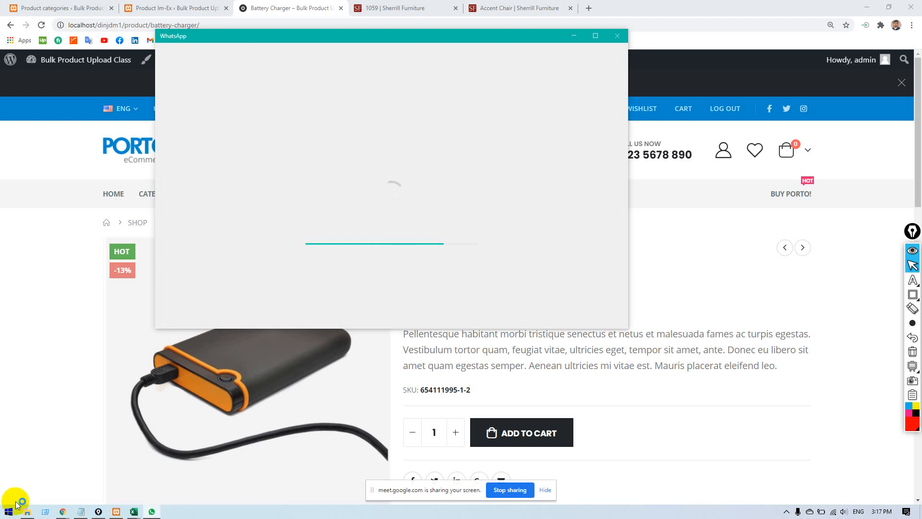
{"action": "left_click_drag", "start_coordinate": [345, 36], "coordinate": [586, 149]}
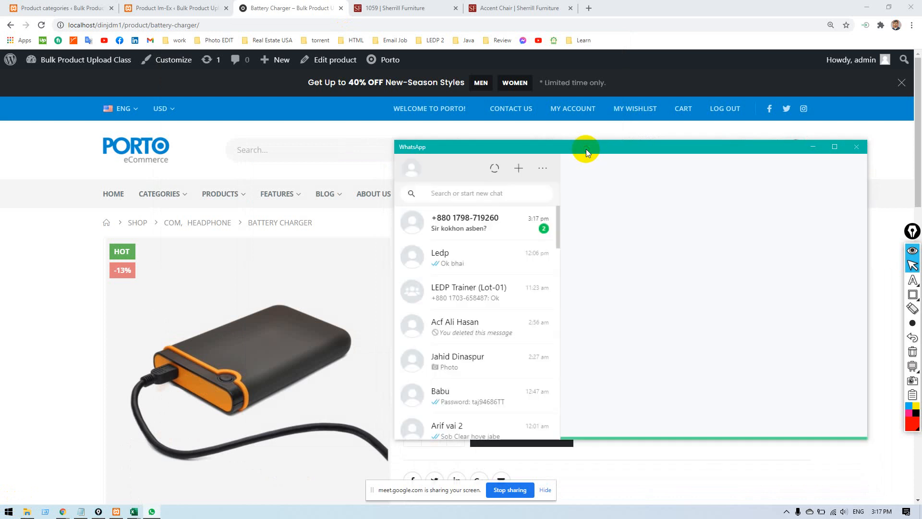
{"action": "left_click", "coordinate": [494, 225]}
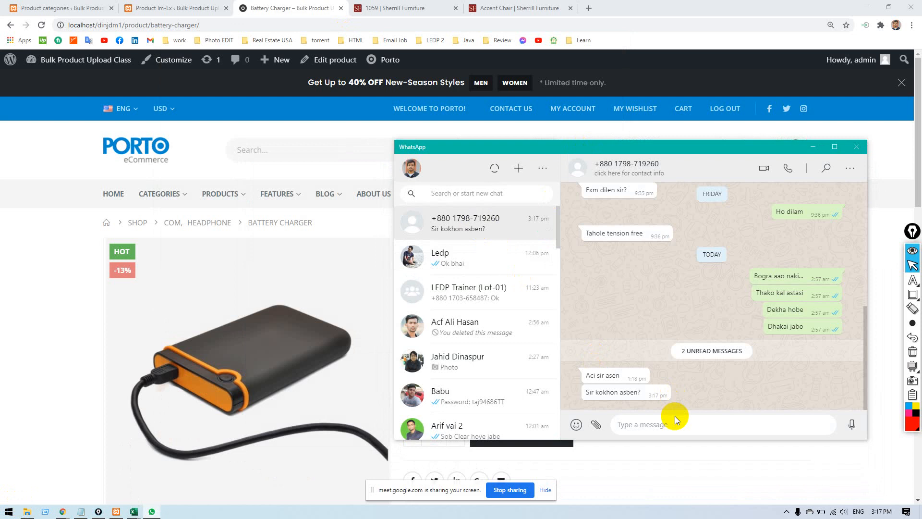
Send a reply beginning "4 basa thekle" in the open WhatsApp chat and return to the browser.
{"action": "type", "text": "4 basa"}
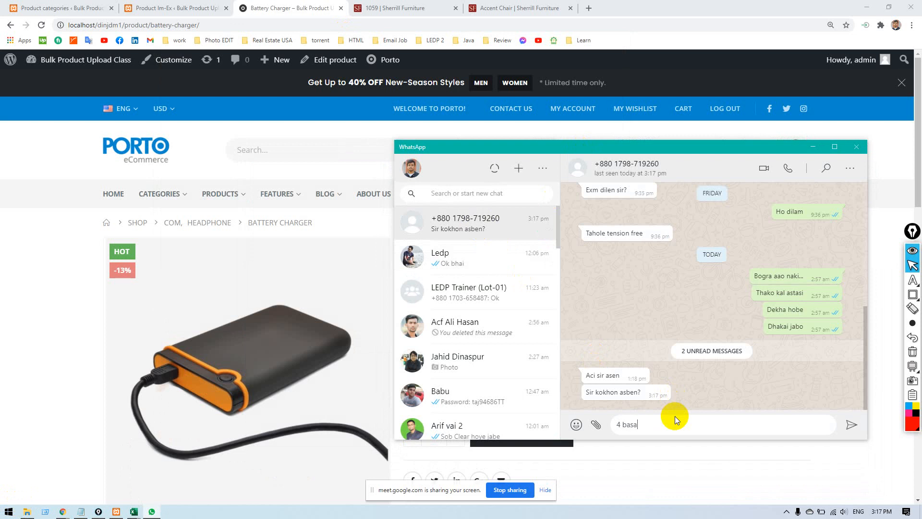
{"action": "type", "text": " th"}
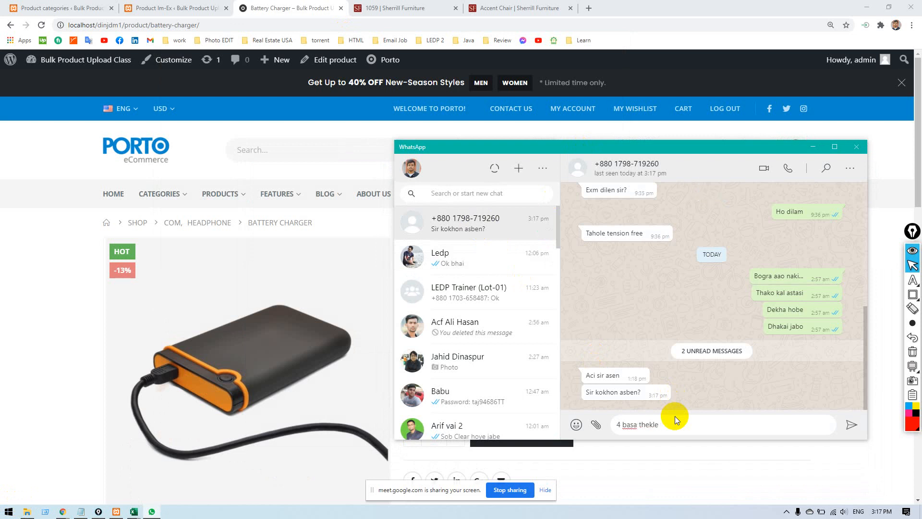
{"action": "type", "text": "ekwe"}
{"action": "key", "text": "BackSpace"}
{"action": "key", "text": "Return"}
{"action": "key", "text": "alt+Tab"}
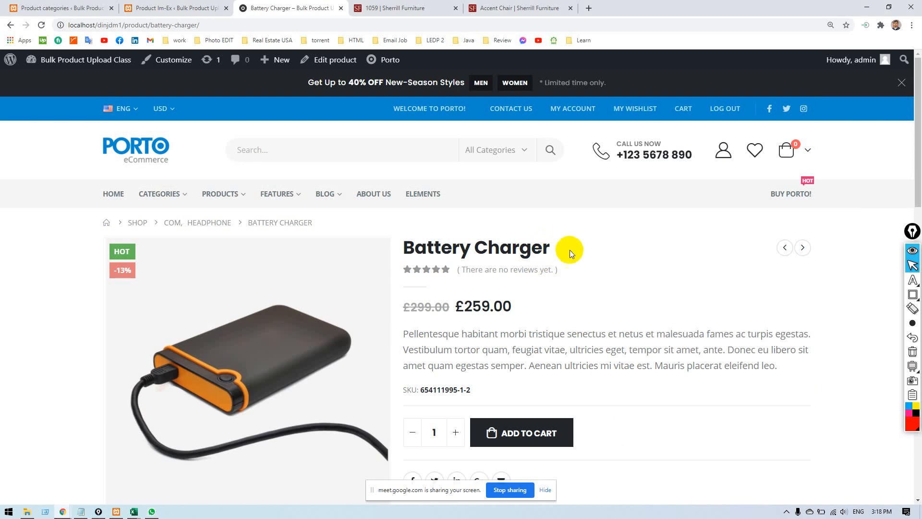
Switch to the sherrillfurniture.xlsx workbook in Excel and enter the header "SKU" in cell F1 of Sheet2, checking it against the product page.
{"action": "scroll", "coordinate": [558, 274], "scroll_direction": "down", "scroll_amount": 1}
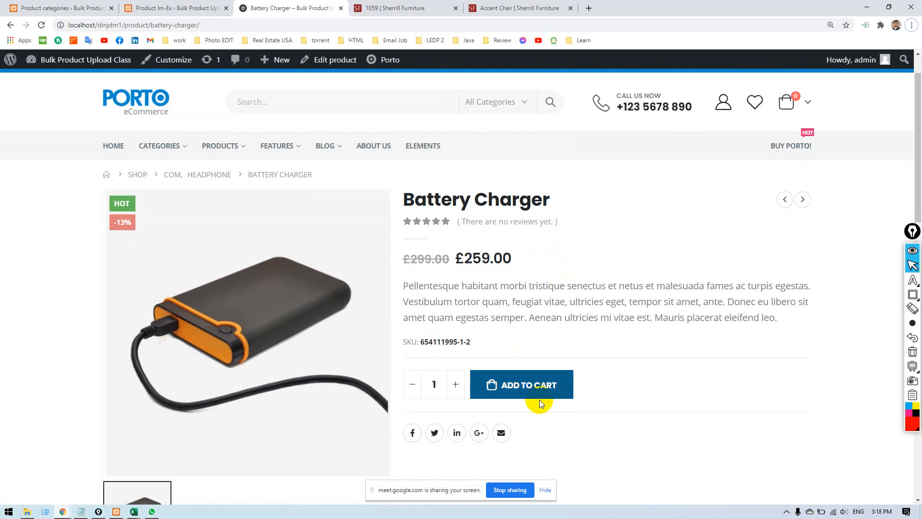
{"action": "scroll", "coordinate": [540, 399], "scroll_direction": "down", "scroll_amount": 4}
{"action": "scroll", "coordinate": [496, 312], "scroll_direction": "up", "scroll_amount": 5}
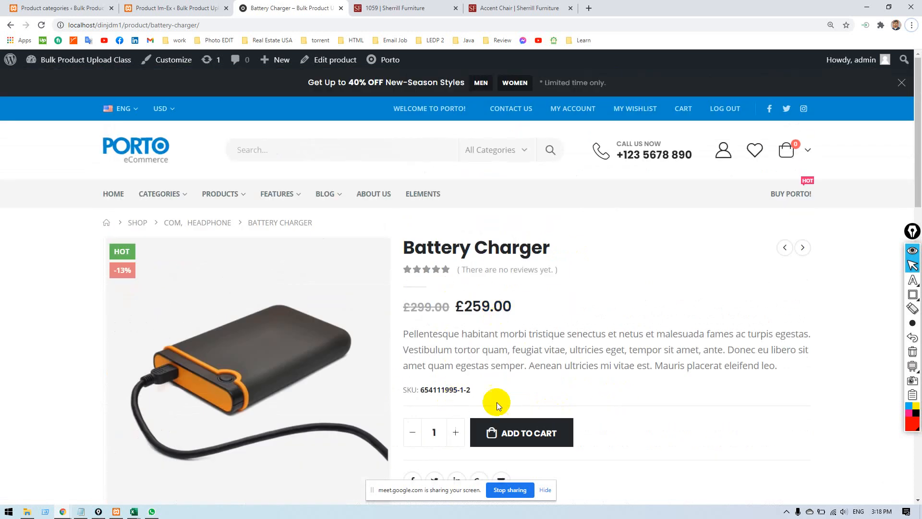
{"action": "key", "text": "alt+Tab"}
{"action": "key", "text": "alt+Tab"}
{"action": "key", "text": "alt+Tab"}
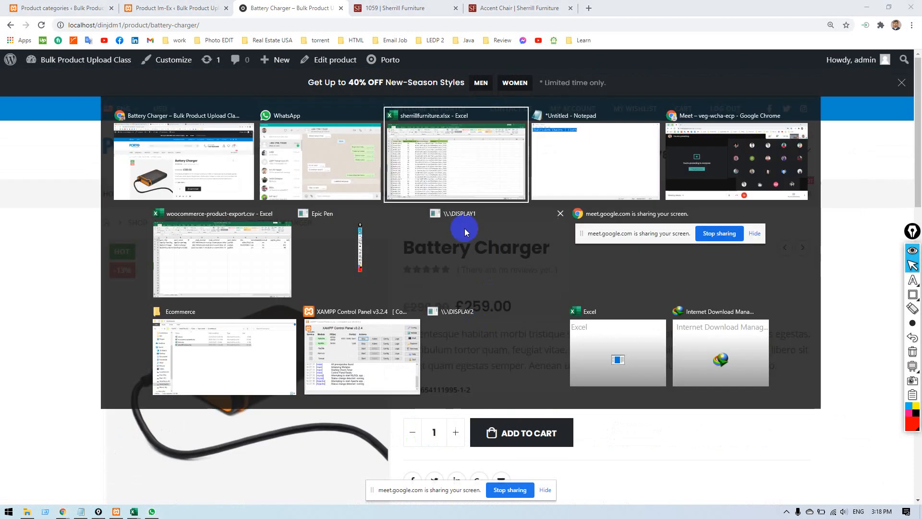
{"action": "left_click", "coordinate": [480, 160]}
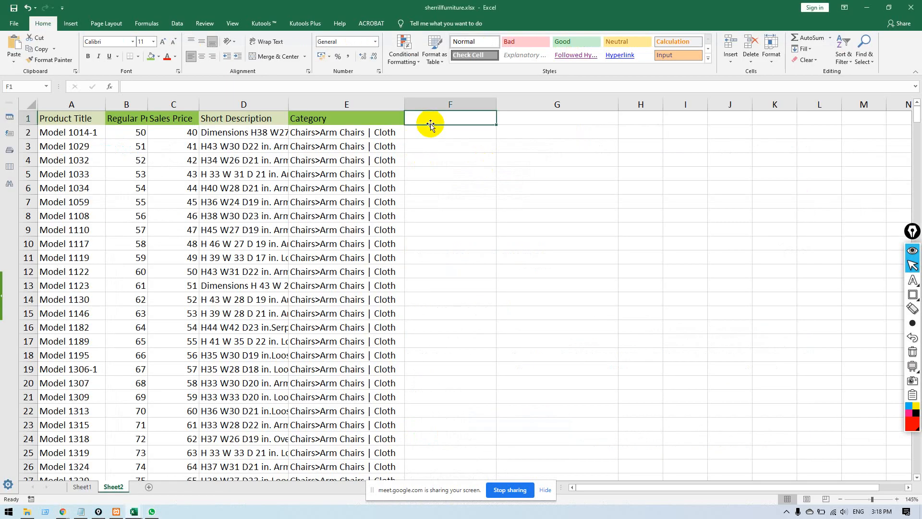
{"action": "type", "text": "S"}
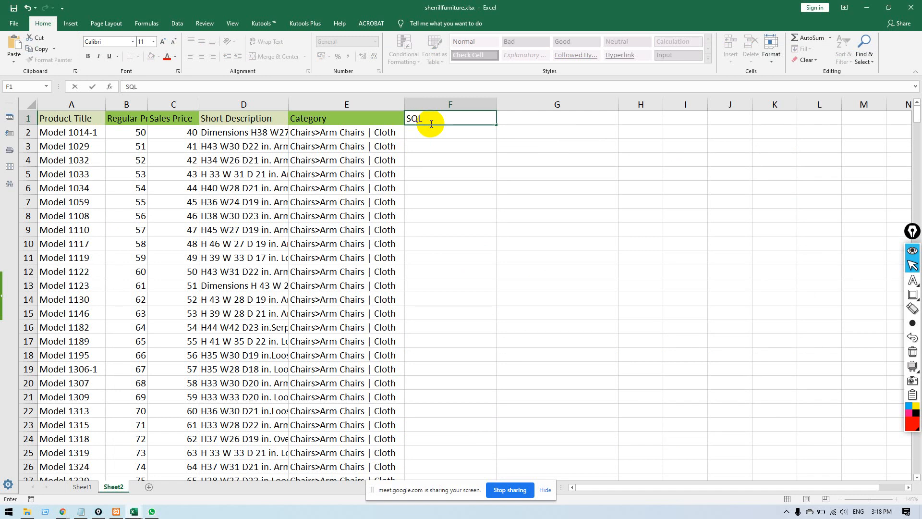
{"action": "type", "text": "KU"}
{"action": "key", "text": "alt+Tab"}
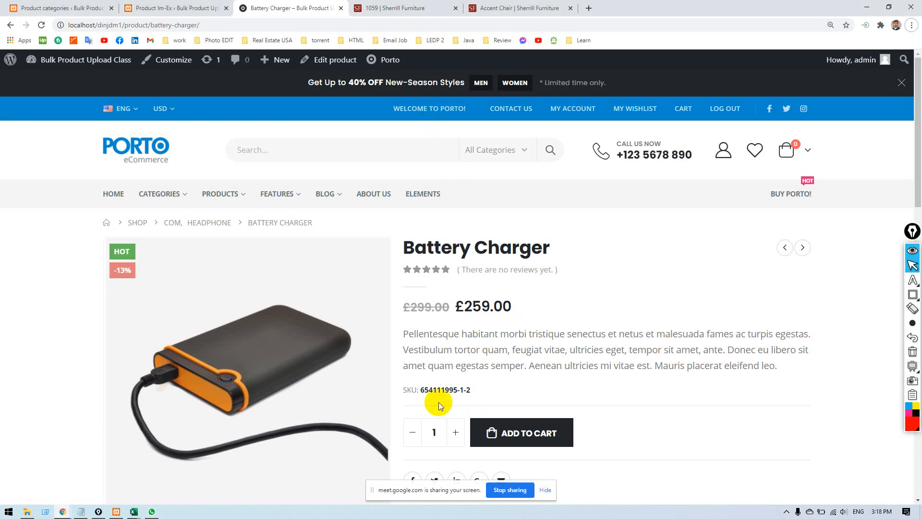
{"action": "key", "text": "alt+Tab"}
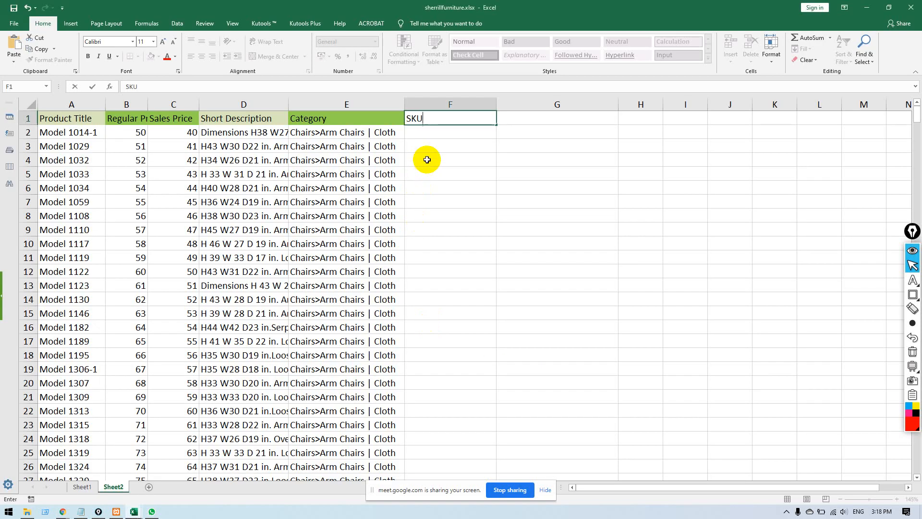
{"action": "key", "text": "Return"}
Fill the SKU header cell F1 with green.
{"action": "left_click", "coordinate": [419, 120]}
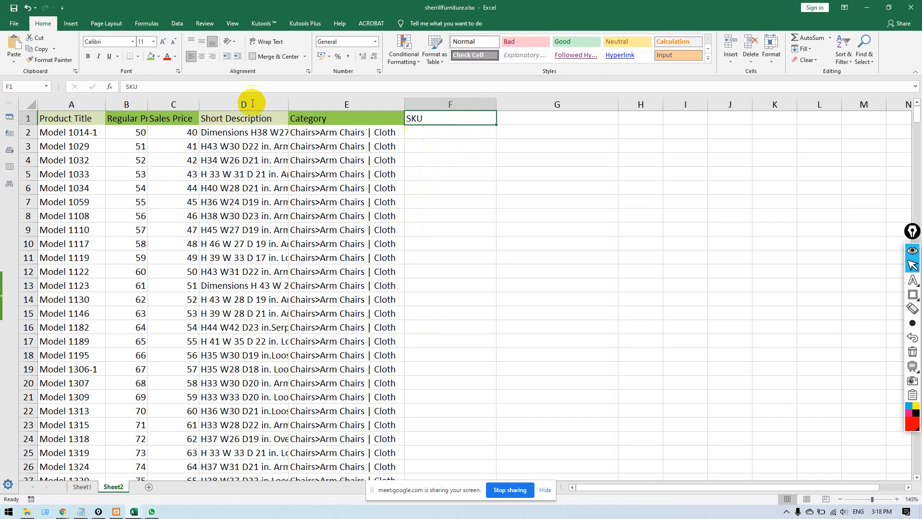
{"action": "left_click", "coordinate": [150, 56]}
{"action": "left_click", "coordinate": [423, 135]}
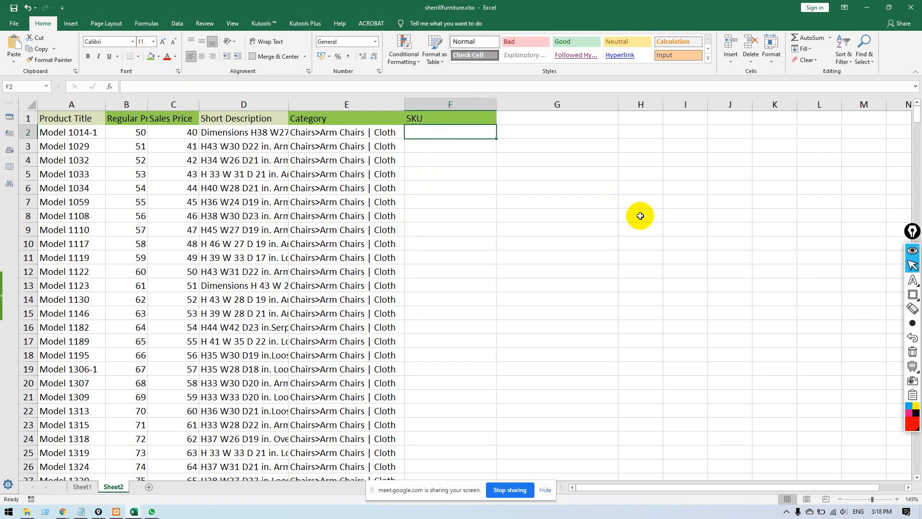
Copy the whole DETAILS (SKU) column Z from Sheet1.
{"action": "key", "text": "alt+Tab"}
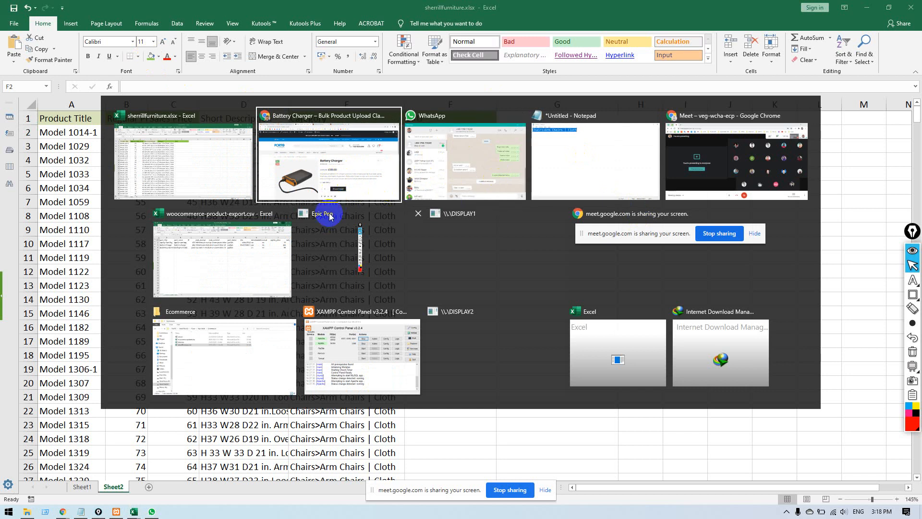
{"action": "key", "text": "alt+Tab"}
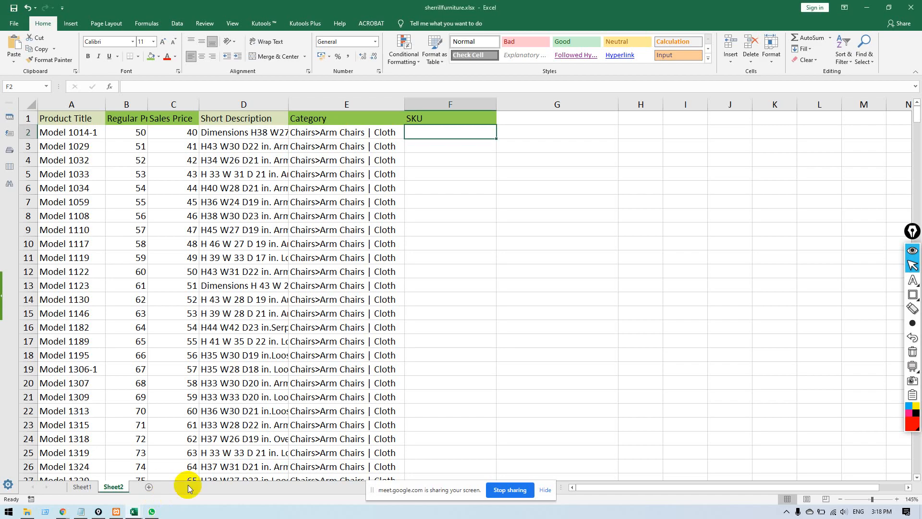
{"action": "left_click", "coordinate": [70, 485]}
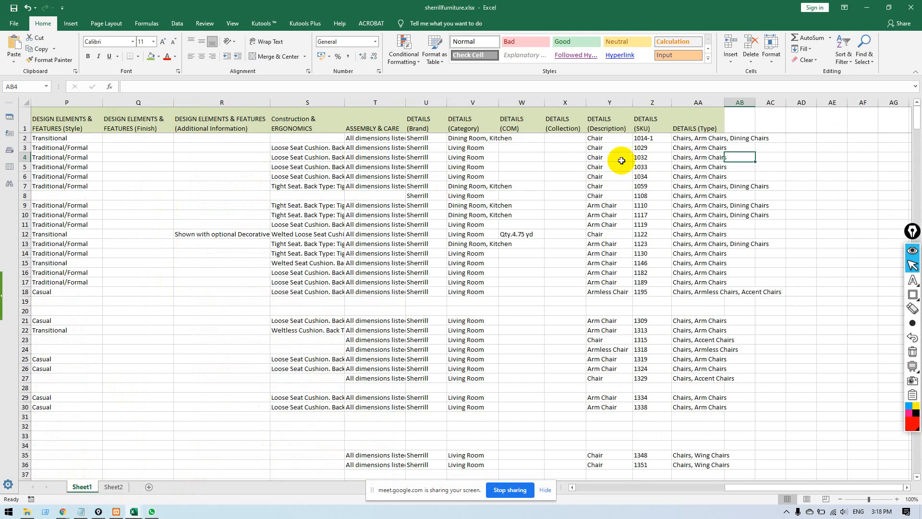
{"action": "left_click", "coordinate": [656, 129]}
{"action": "scroll", "coordinate": [649, 192], "scroll_direction": "down", "scroll_amount": 5}
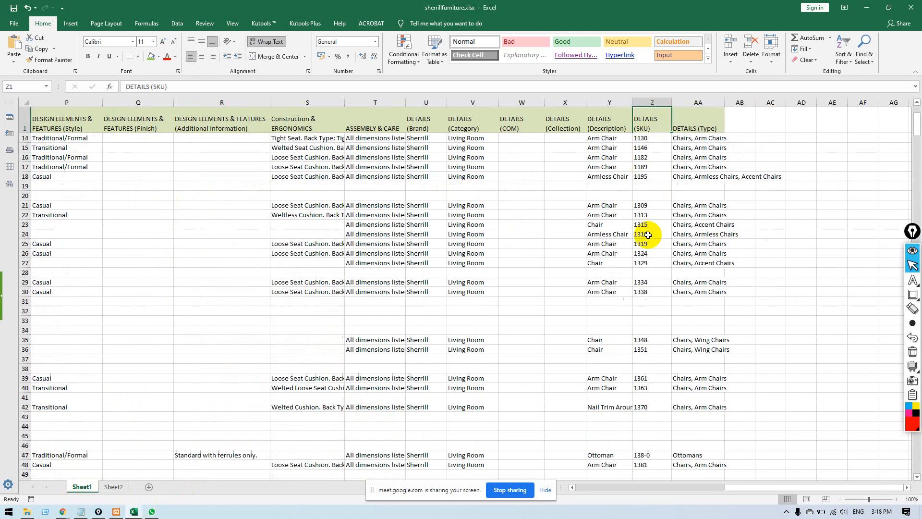
{"action": "scroll", "coordinate": [644, 230], "scroll_direction": "up", "scroll_amount": 5}
{"action": "left_click", "coordinate": [656, 102]}
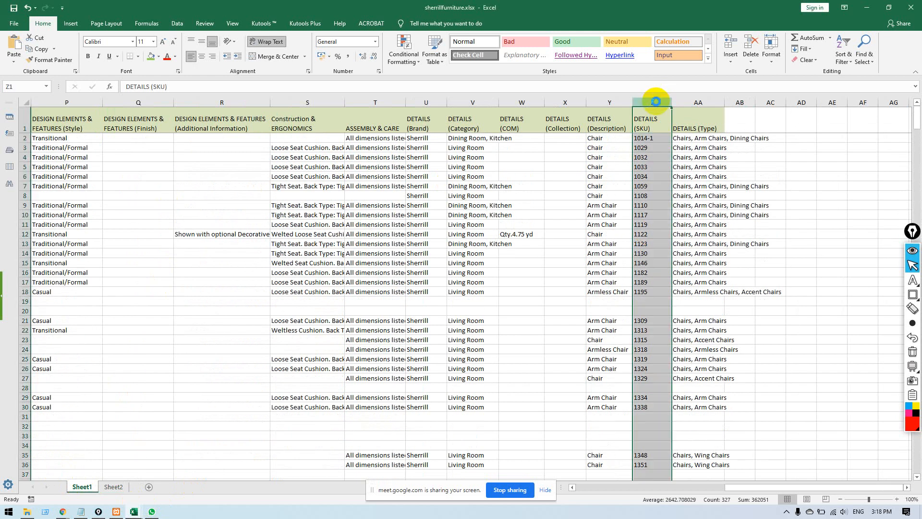
{"action": "key", "text": "ctrl+c"}
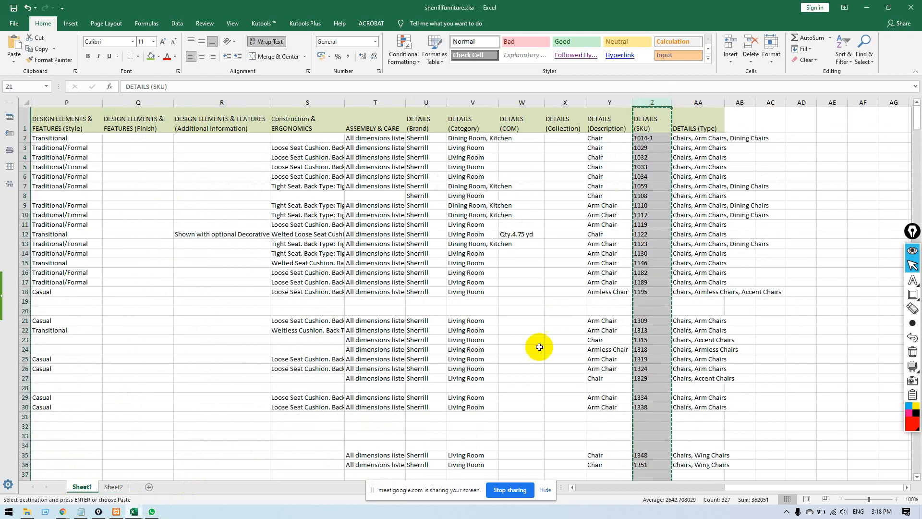
Paste the copied SKU column into column F of Sheet2 and check it for blank cells.
{"action": "left_click", "coordinate": [114, 487]}
{"action": "left_click", "coordinate": [431, 104]}
{"action": "key", "text": "ctrl+v"}
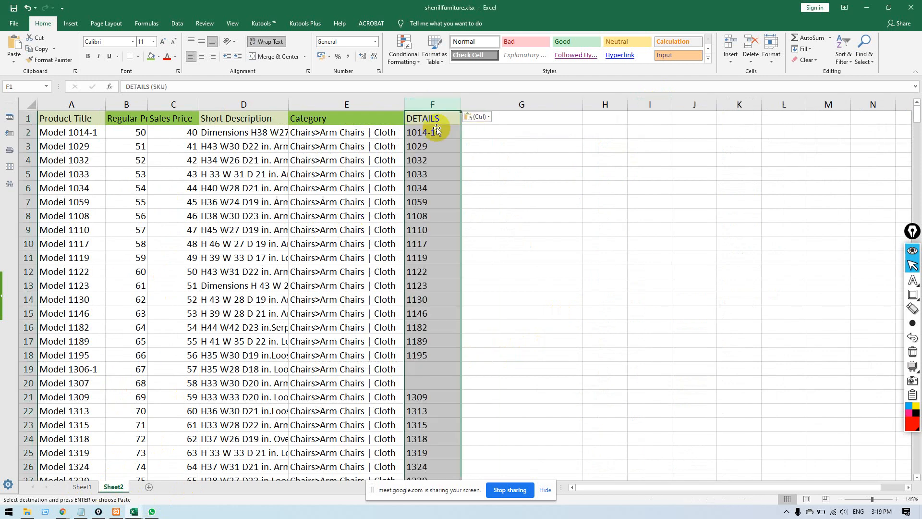
{"action": "left_click", "coordinate": [438, 145]}
{"action": "left_click", "coordinate": [420, 371]}
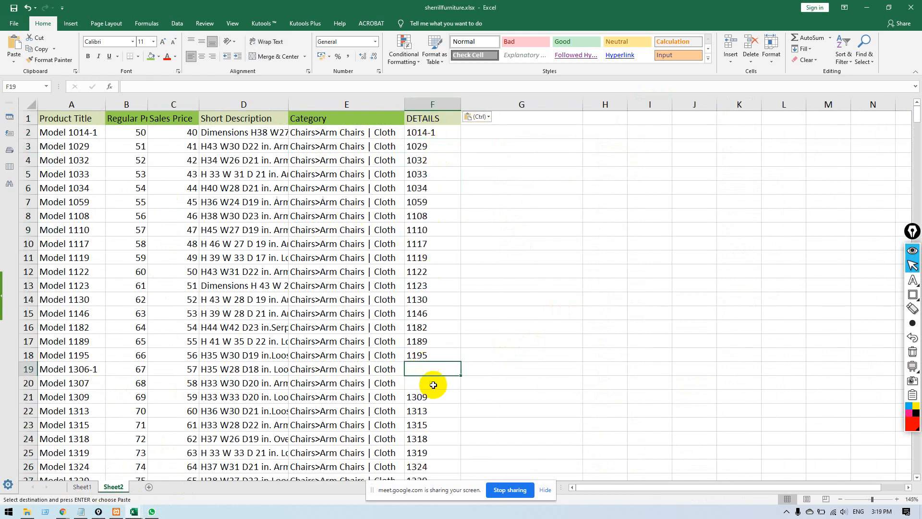
{"action": "scroll", "coordinate": [434, 385], "scroll_direction": "down", "scroll_amount": 7}
{"action": "scroll", "coordinate": [439, 391], "scroll_direction": "up", "scroll_amount": 7}
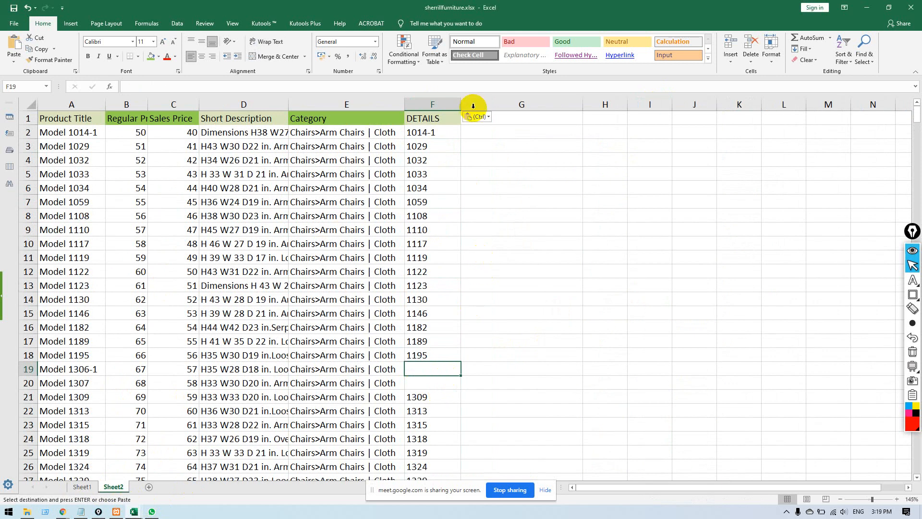
Shorten the header text in cell F1 to "SKU" and narrow column F to suit its contents.
{"action": "left_click", "coordinate": [484, 132]}
{"action": "left_click_drag", "start_coordinate": [460, 106], "coordinate": [494, 94]}
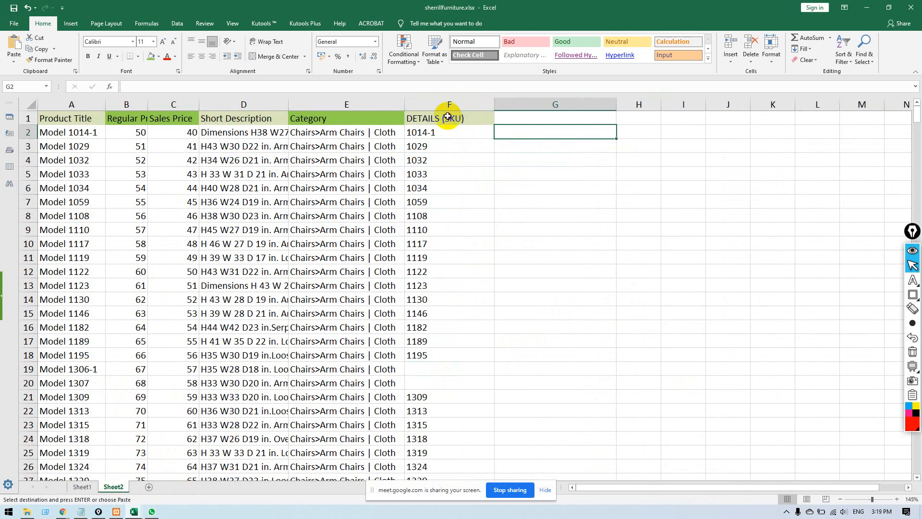
{"action": "left_click", "coordinate": [448, 116]}
{"action": "double_click", "coordinate": [444, 118]}
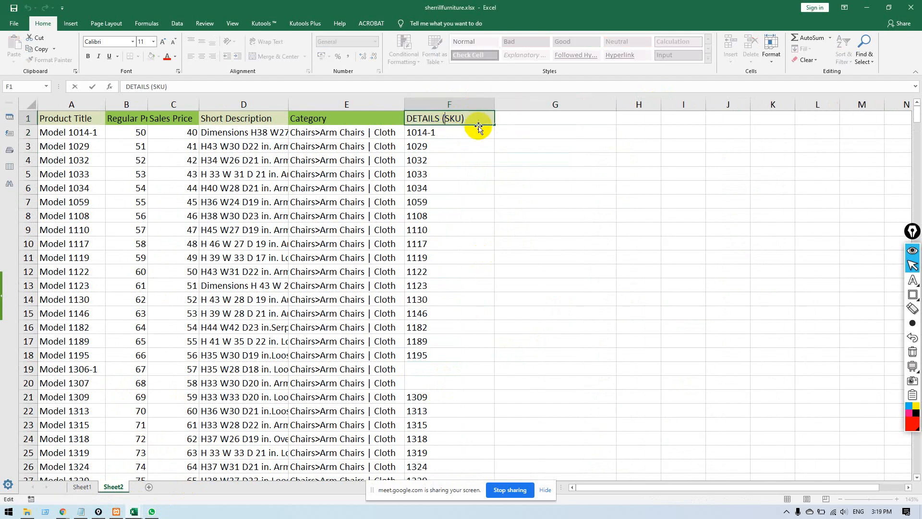
{"action": "key", "text": "BackSpace"}
{"action": "key", "text": "BackSpace"}
{"action": "key", "text": "BackSpace"}
{"action": "key", "text": "BackSpace"}
{"action": "key", "text": "BackSpace"}
{"action": "key", "text": "BackSpace"}
{"action": "key", "text": "BackSpace"}
{"action": "key", "text": "BackSpace"}
{"action": "key", "text": "BackSpace"}
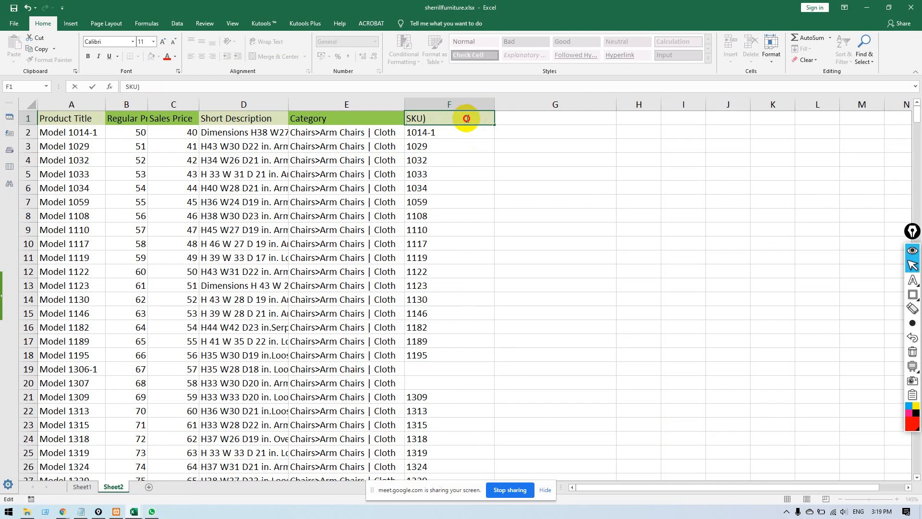
{"action": "left_click", "coordinate": [466, 119]}
{"action": "key", "text": "BackSpace"}
{"action": "left_click", "coordinate": [478, 183]}
{"action": "left_click", "coordinate": [518, 123]}
{"action": "left_click_drag", "start_coordinate": [494, 103], "coordinate": [450, 103]}
Switch to the browser and review the Battery Charger page's title, prices, short description, SKU, full description and related products.
{"action": "key", "text": "alt+Tab"}
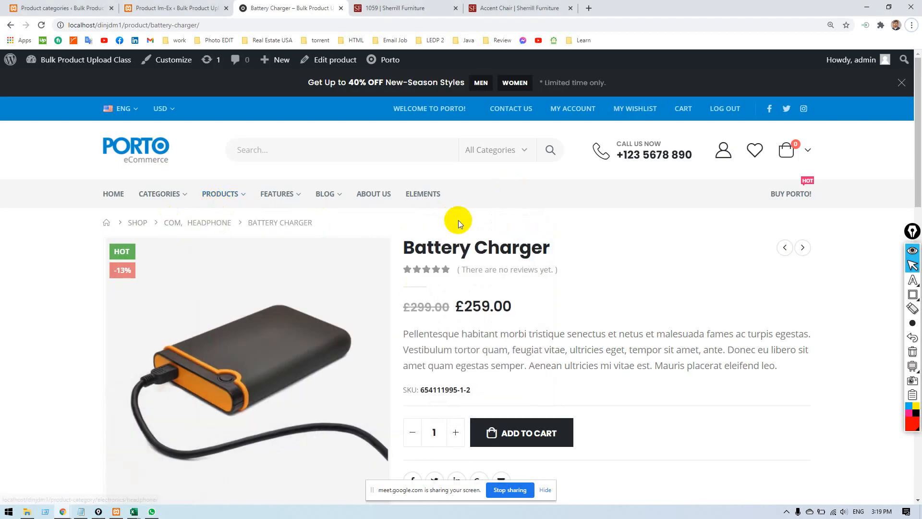
{"action": "left_click_drag", "start_coordinate": [332, 234], "coordinate": [274, 220]}
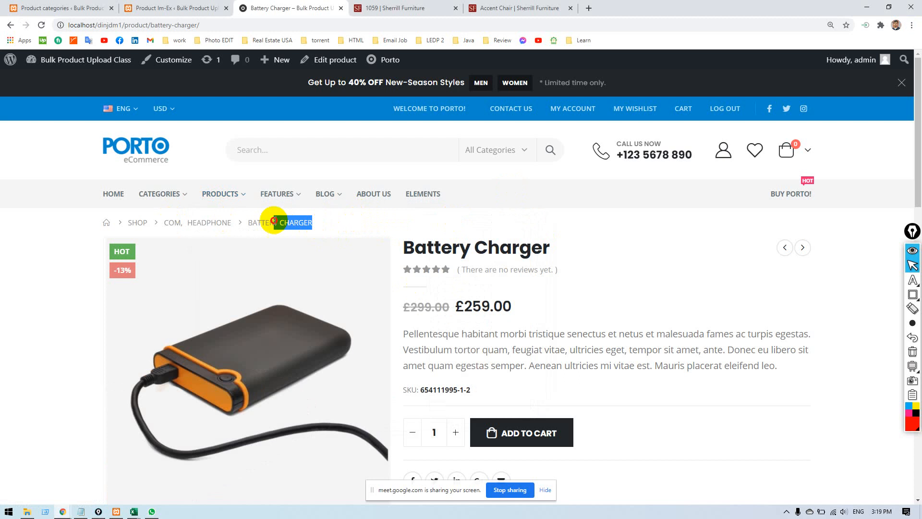
{"action": "left_click_drag", "start_coordinate": [556, 246], "coordinate": [407, 242]}
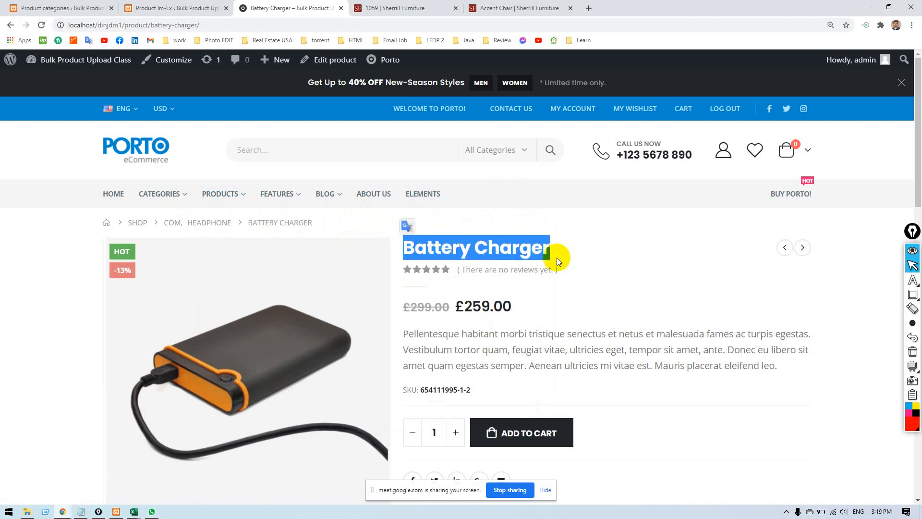
{"action": "left_click", "coordinate": [604, 273]}
{"action": "left_click_drag", "start_coordinate": [541, 312], "coordinate": [416, 301]}
{"action": "scroll", "coordinate": [655, 295], "scroll_direction": "down", "scroll_amount": 4}
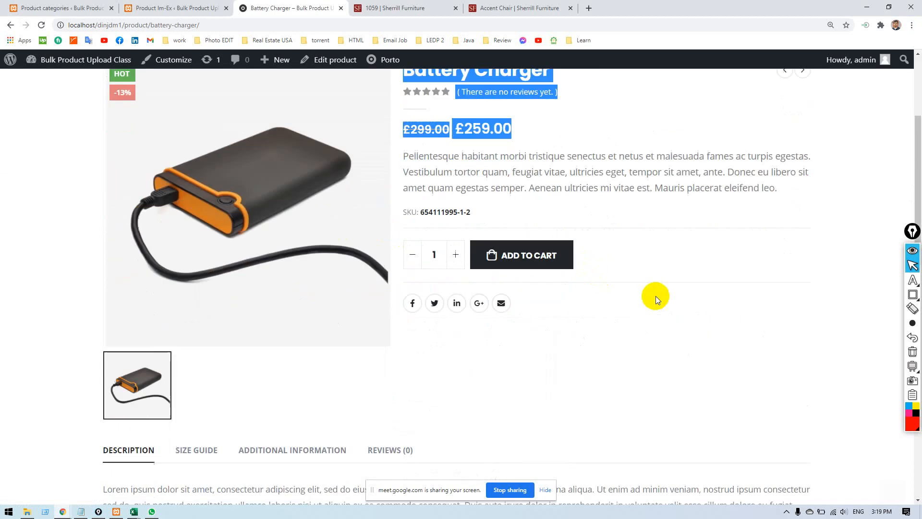
{"action": "left_click_drag", "start_coordinate": [781, 174], "coordinate": [498, 147]}
{"action": "left_click", "coordinate": [590, 213]}
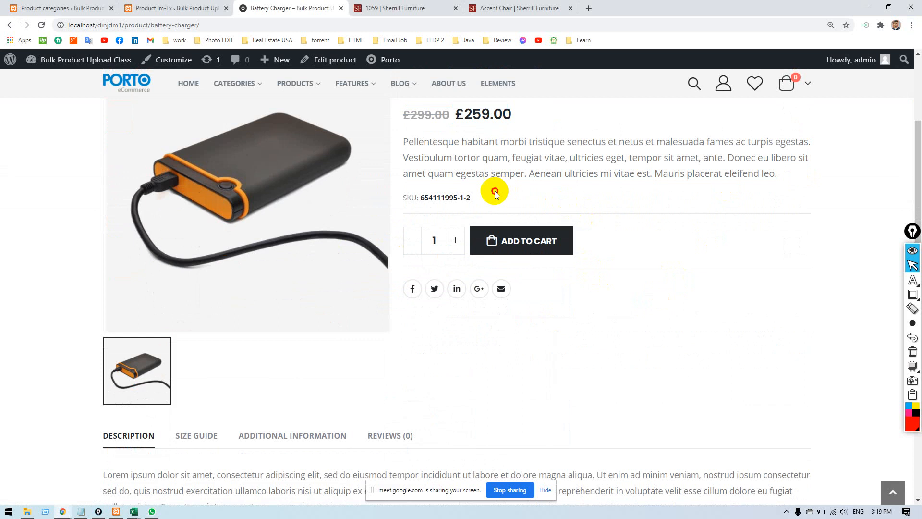
{"action": "left_click_drag", "start_coordinate": [495, 191], "coordinate": [398, 199]}
{"action": "left_click", "coordinate": [731, 247]}
{"action": "scroll", "coordinate": [732, 248], "scroll_direction": "down", "scroll_amount": 3}
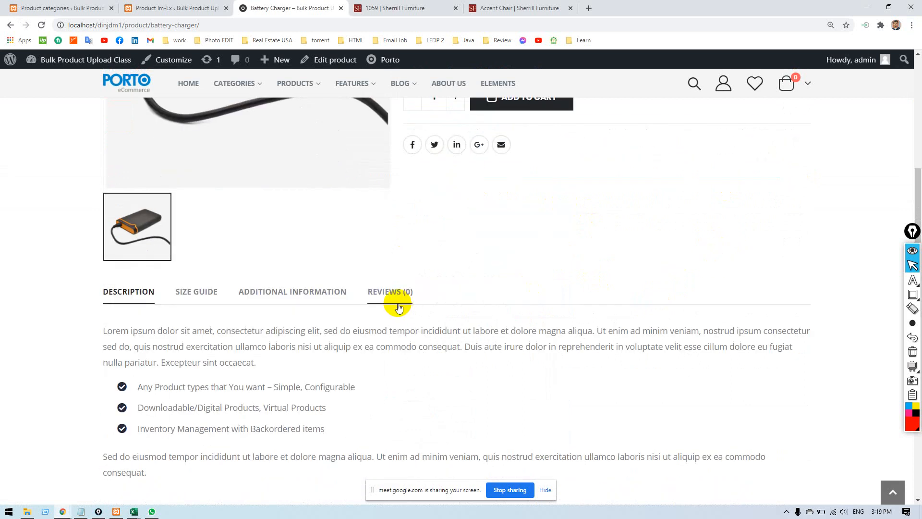
{"action": "scroll", "coordinate": [398, 308], "scroll_direction": "down", "scroll_amount": 1}
{"action": "left_click_drag", "start_coordinate": [103, 282], "coordinate": [478, 419]}
{"action": "scroll", "coordinate": [478, 423], "scroll_direction": "down", "scroll_amount": 5}
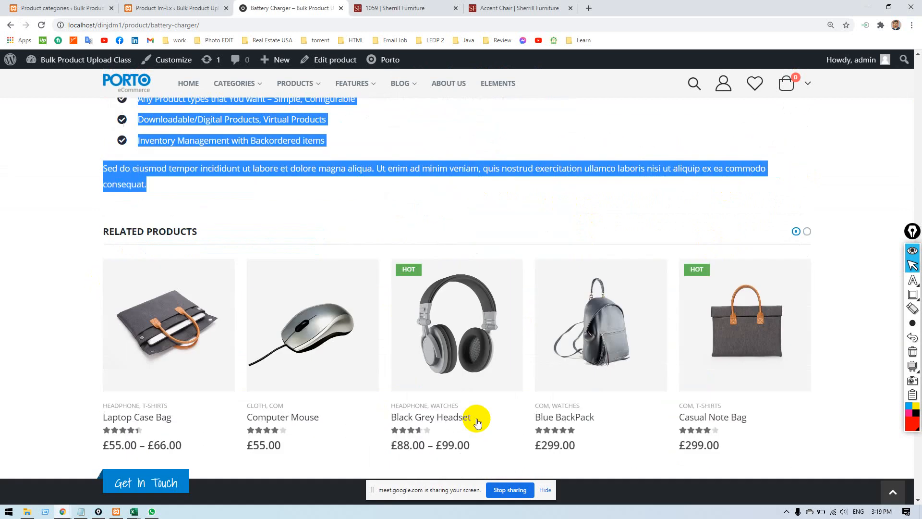
Switch to the sherrillfurniture.xlsx workbook in Excel and look over the DIMENSIONS columns on Sheet1.
{"action": "scroll", "coordinate": [477, 421], "scroll_direction": "up", "scroll_amount": 5}
{"action": "left_click", "coordinate": [474, 347]}
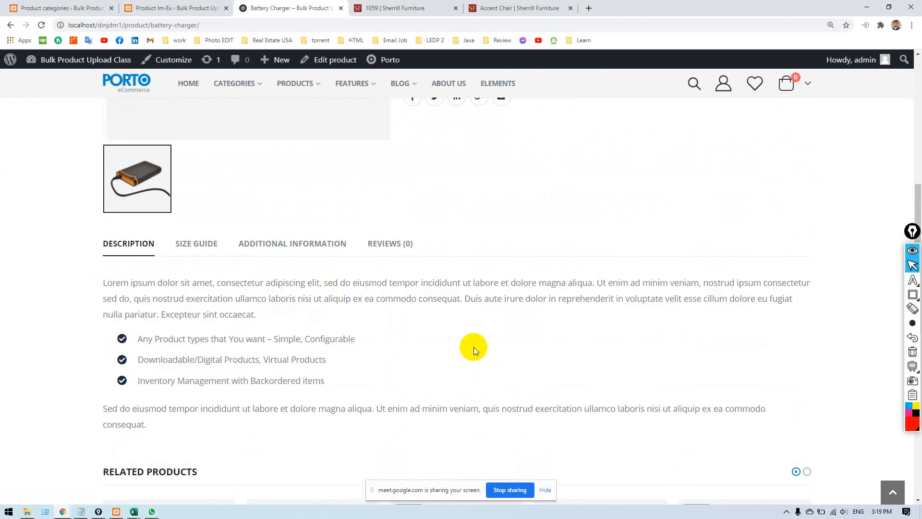
{"action": "key", "text": "alt+Tab"}
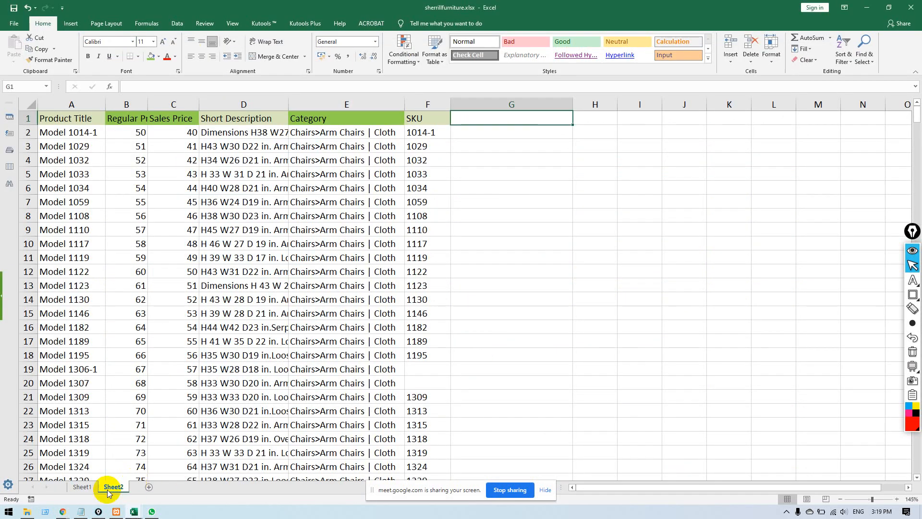
{"action": "left_click", "coordinate": [81, 487]}
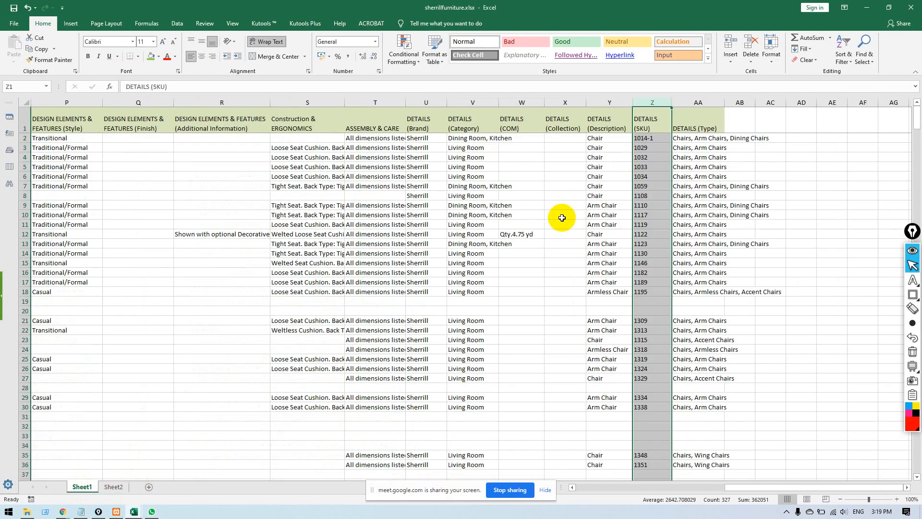
{"action": "left_click_drag", "start_coordinate": [595, 102], "coordinate": [247, 156]}
{"action": "left_click", "coordinate": [245, 147]}
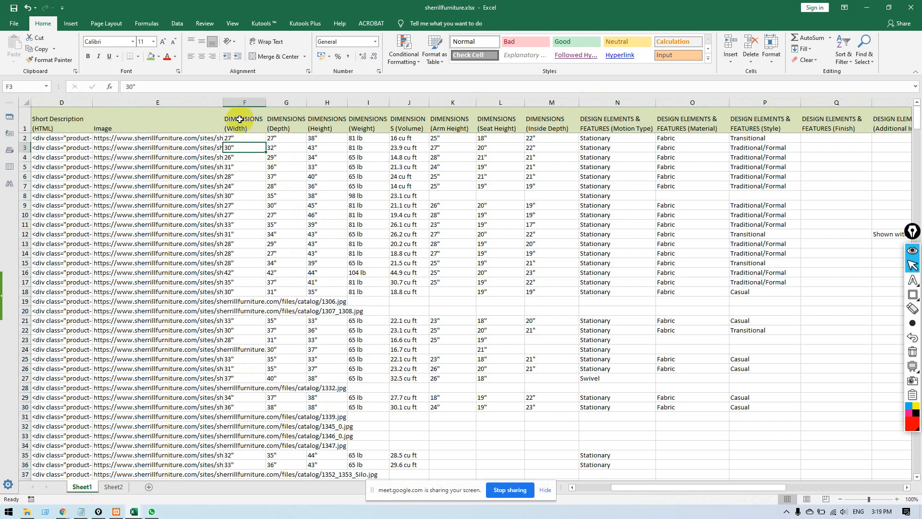
Switch to the browser and review the Dimensions section of the Sherrill Furniture 1059 chair page, from Width to Inside Depth.
{"action": "key", "text": "alt+Tab"}
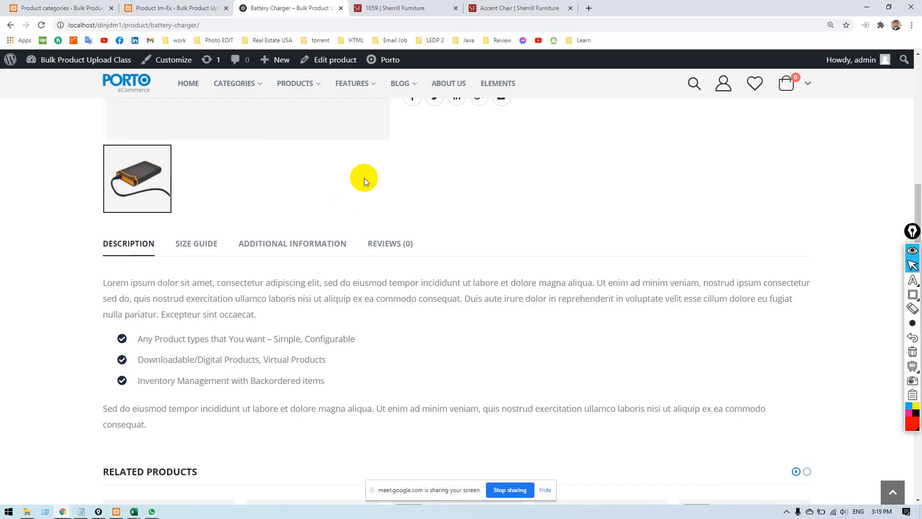
{"action": "left_click", "coordinate": [389, 9]}
{"action": "scroll", "coordinate": [721, 280], "scroll_direction": "down", "scroll_amount": 15}
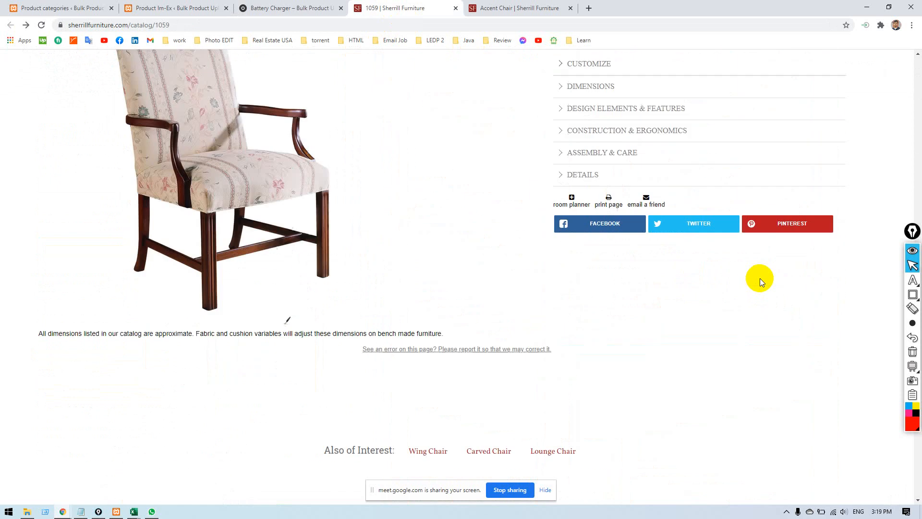
{"action": "scroll", "coordinate": [758, 279], "scroll_direction": "up", "scroll_amount": 4}
{"action": "left_click", "coordinate": [590, 279]}
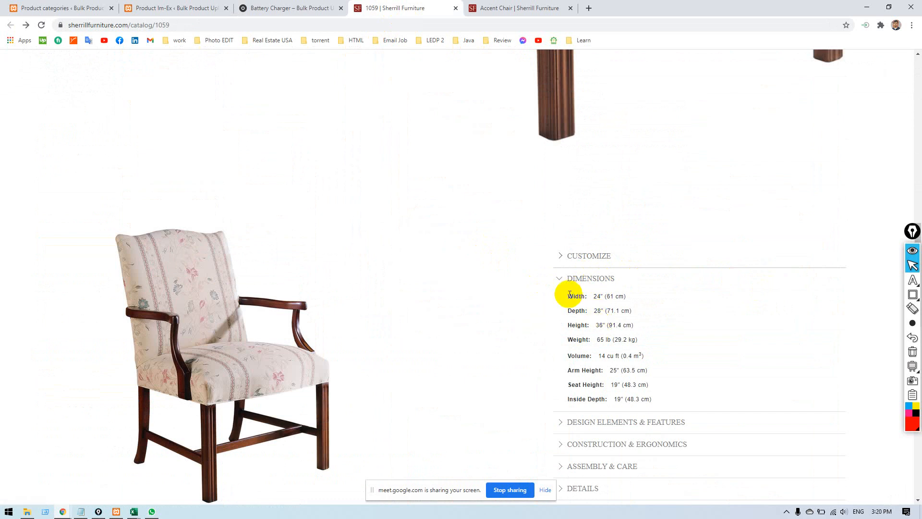
{"action": "left_click_drag", "start_coordinate": [568, 295], "coordinate": [658, 398]}
Return to Excel and copy all the DIMENSIONS columns, F to M (Width to Inside Depth), from Sheet1.
{"action": "key", "text": "alt+Tab"}
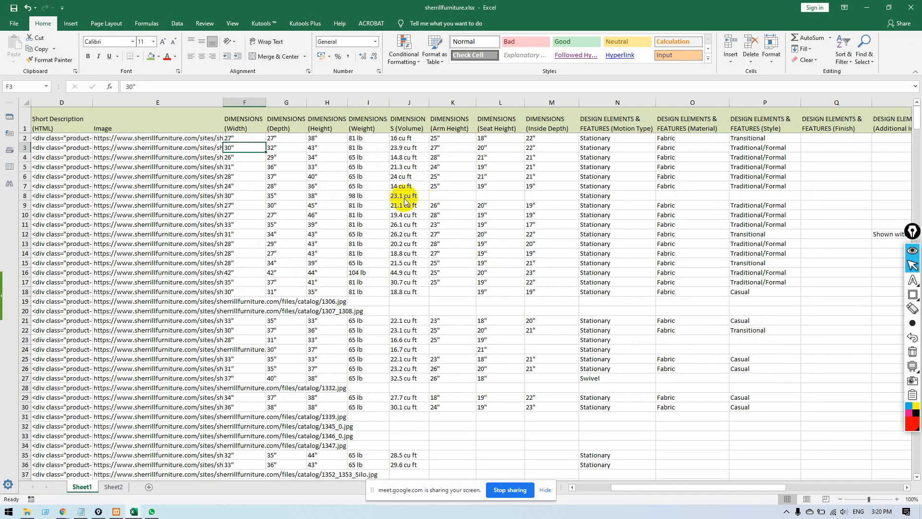
{"action": "left_click_drag", "start_coordinate": [238, 102], "coordinate": [352, 96]}
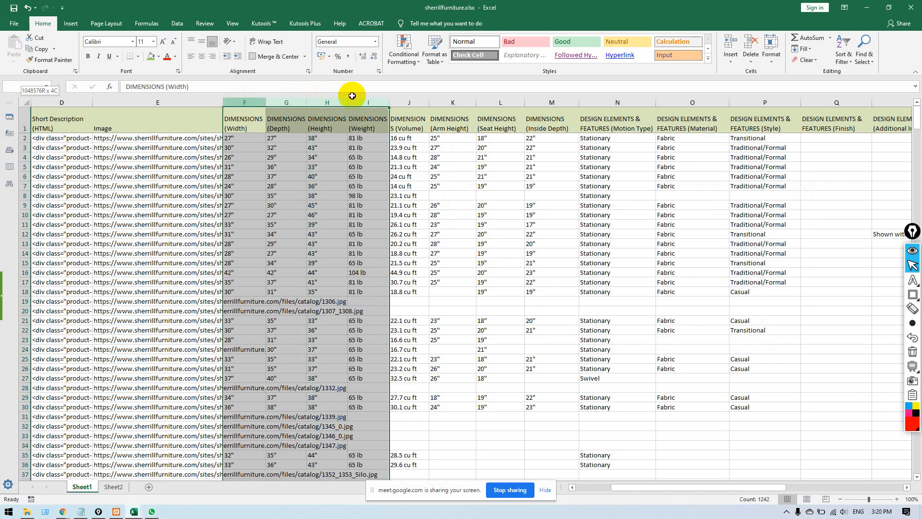
{"action": "left_click_drag", "start_coordinate": [352, 95], "coordinate": [353, 96]}
{"action": "left_click", "coordinate": [397, 124]}
{"action": "left_click", "coordinate": [556, 101]}
{"action": "left_click_drag", "start_coordinate": [555, 100], "coordinate": [249, 95]}
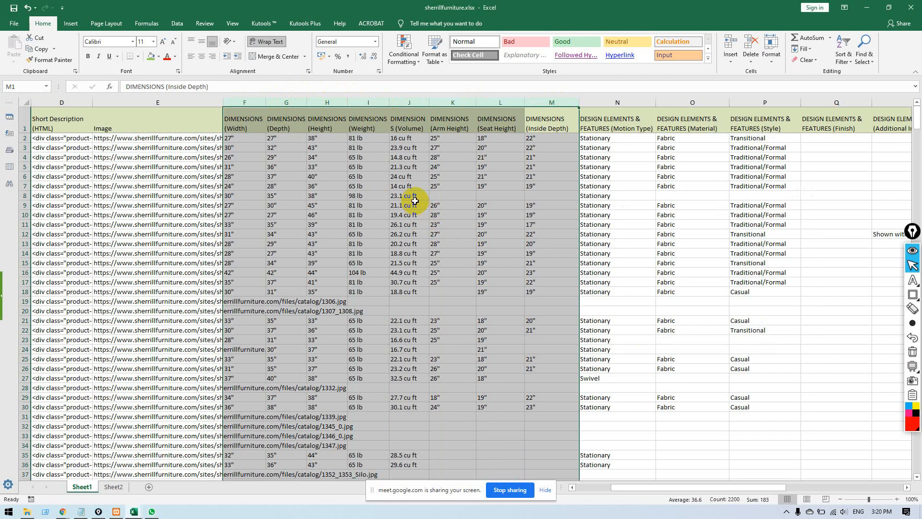
{"action": "key", "text": "ctrl+c"}
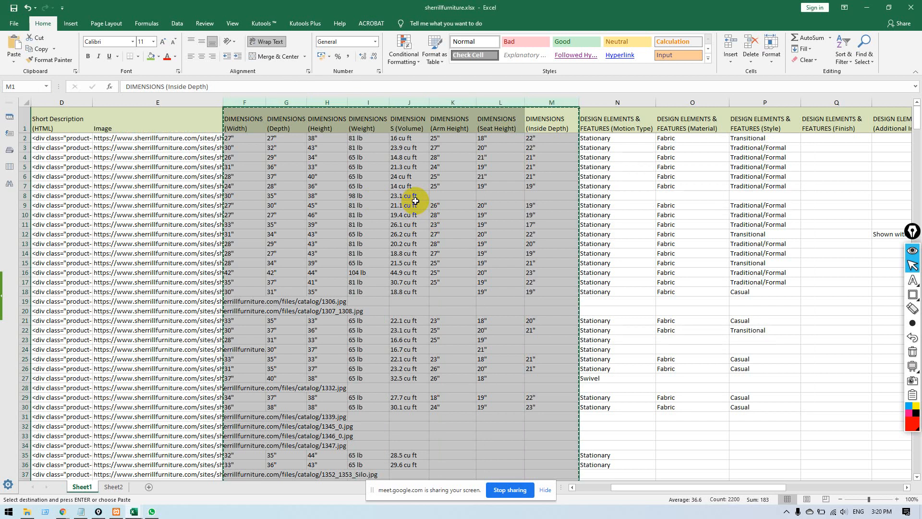
Paste the copied DIMENSIONS columns into Sheet2 starting at cell I1.
{"action": "left_click", "coordinate": [113, 489]}
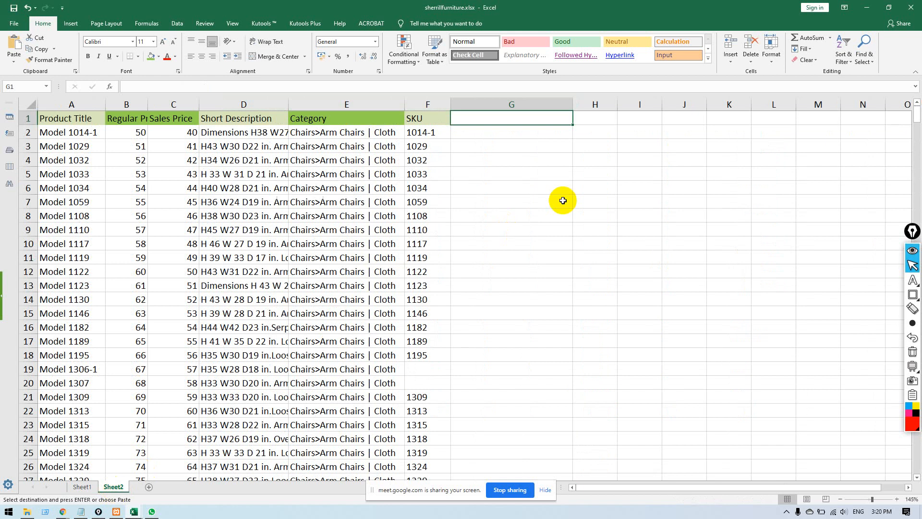
{"action": "left_click_drag", "start_coordinate": [654, 490], "coordinate": [759, 486]}
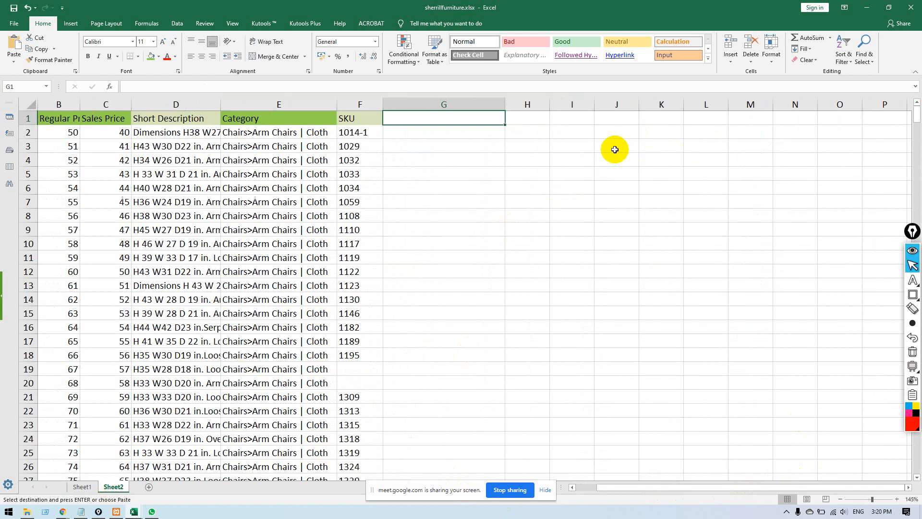
{"action": "left_click", "coordinate": [571, 118]}
{"action": "key", "text": "ctrl+v"}
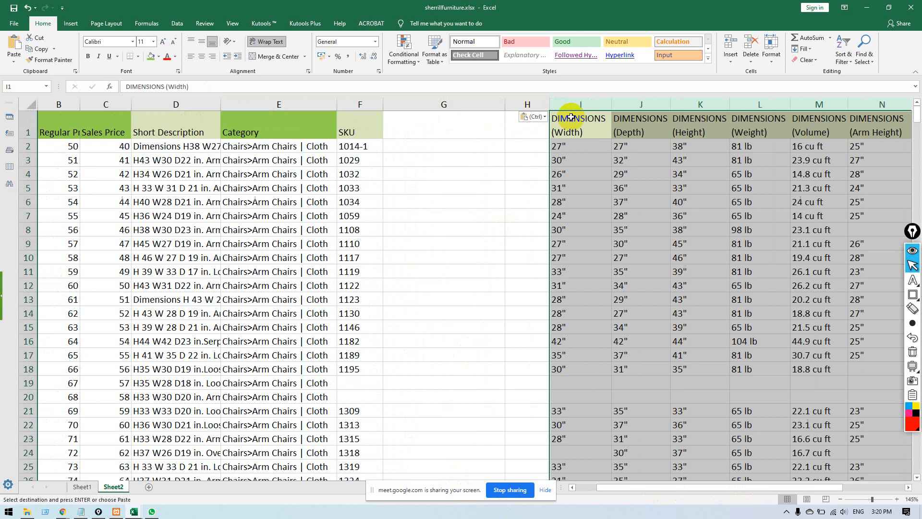
{"action": "left_click", "coordinate": [575, 156]}
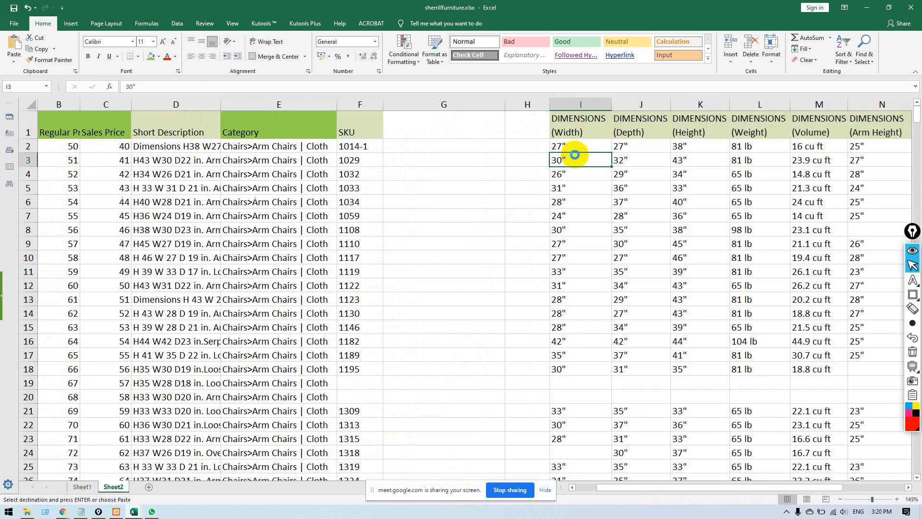
{"action": "key", "text": "Escape"}
Compare the Dimensions labels on the 1059 chair page in the browser with the Width header and values in Sheet2 column I.
{"action": "key", "text": "alt+Tab"}
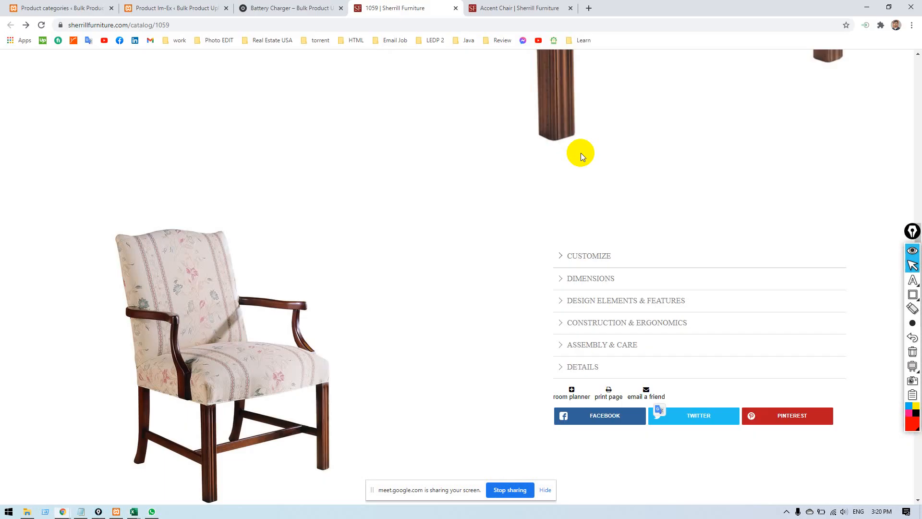
{"action": "left_click", "coordinate": [591, 278]}
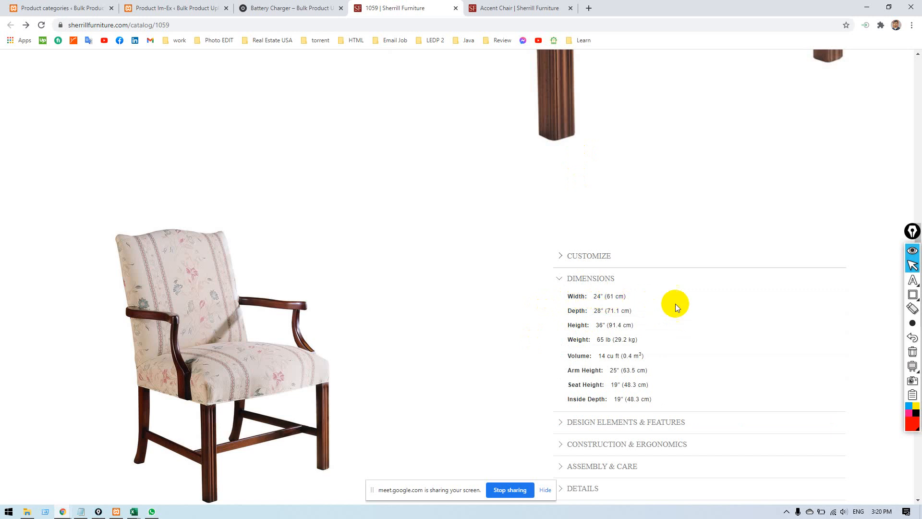
{"action": "key", "text": "alt+Tab"}
{"action": "left_click", "coordinate": [600, 144]}
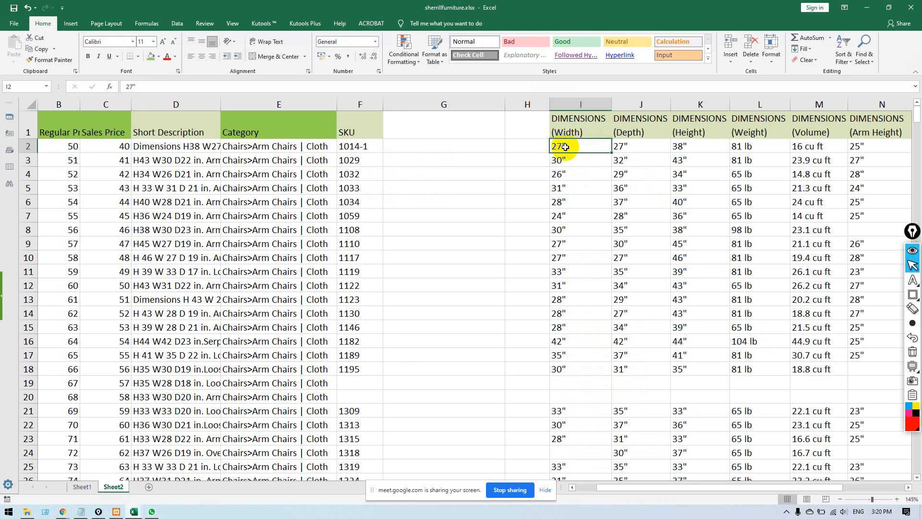
{"action": "left_click", "coordinate": [494, 145]}
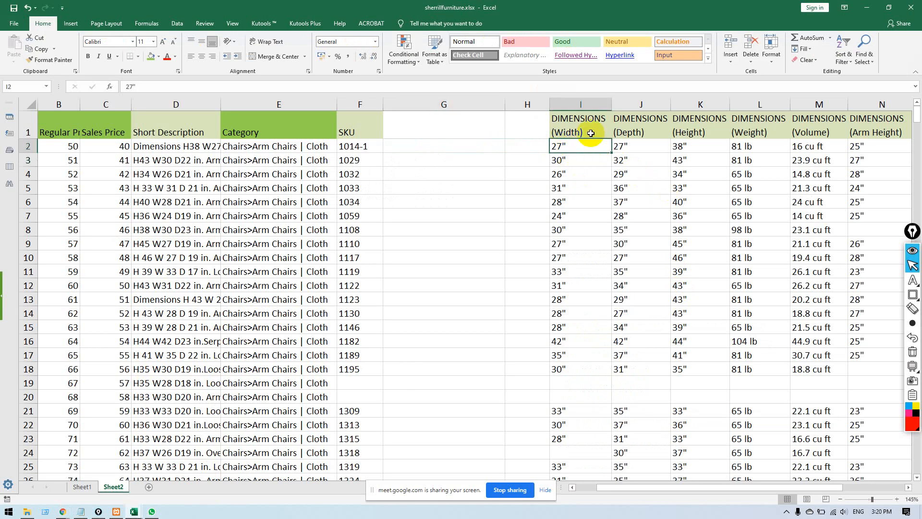
{"action": "double_click", "coordinate": [571, 133]}
{"action": "left_click", "coordinate": [569, 143]}
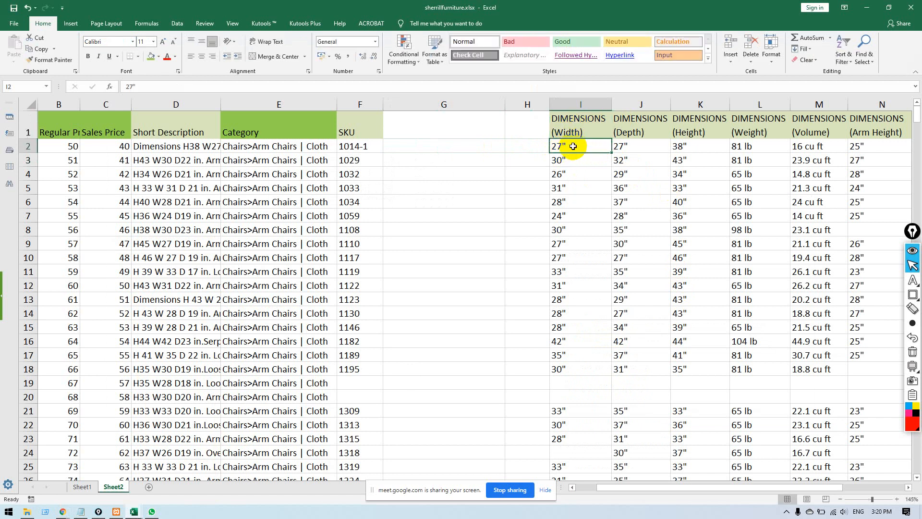
{"action": "left_click", "coordinate": [567, 133]}
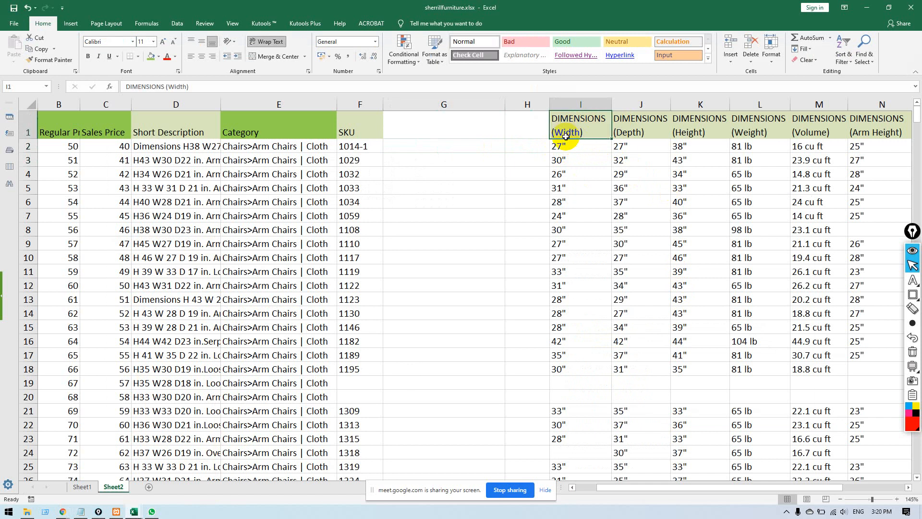
{"action": "double_click", "coordinate": [567, 134]}
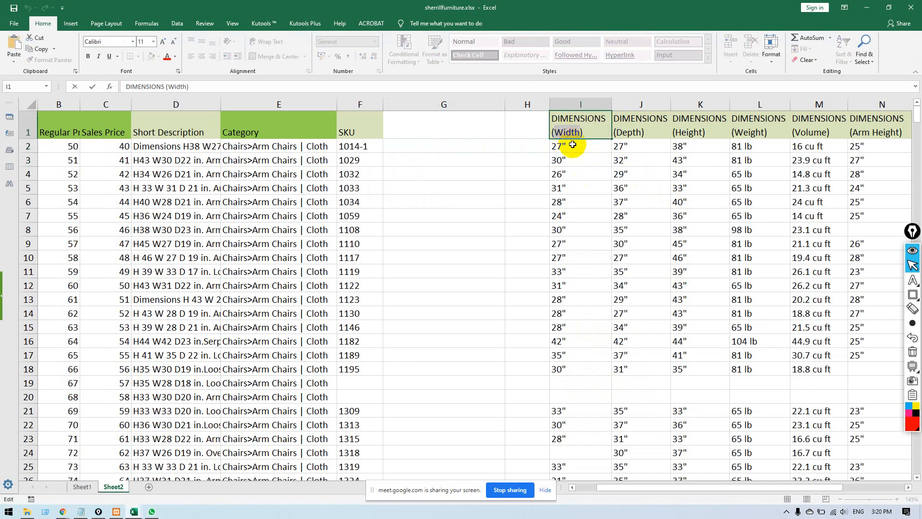
Add the label "Width:" in front of the value in cell I2.
{"action": "left_click", "coordinate": [574, 145]}
{"action": "double_click", "coordinate": [575, 145]}
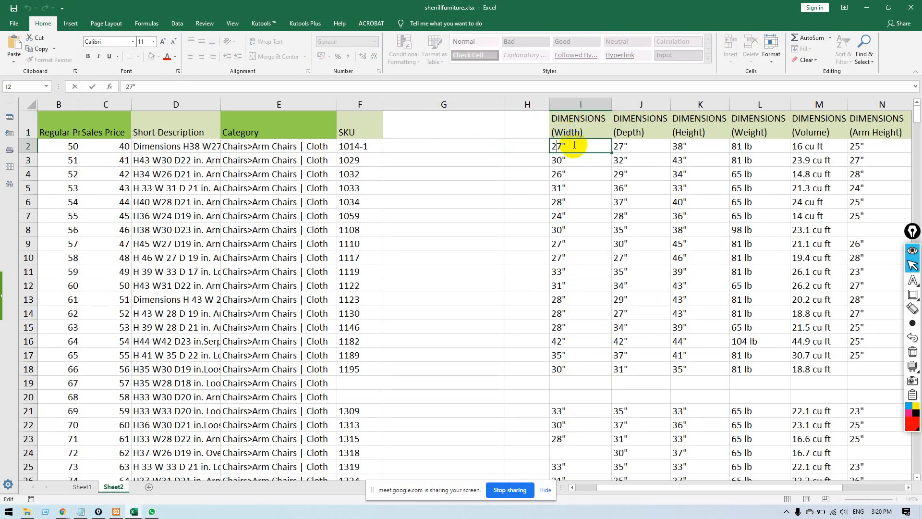
{"action": "key", "text": "Home"}
{"action": "type", "text": "Width"}
{"action": "right_click", "coordinate": [574, 145]}
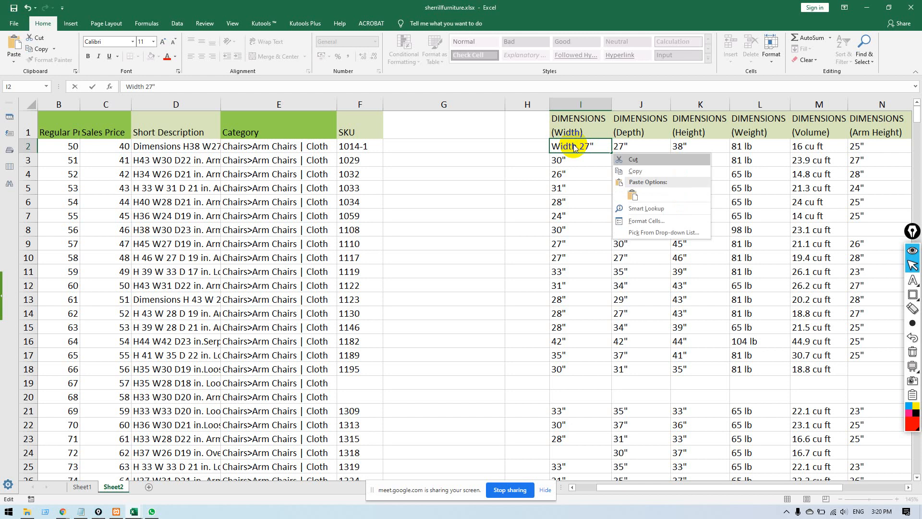
{"action": "left_click", "coordinate": [575, 145]}
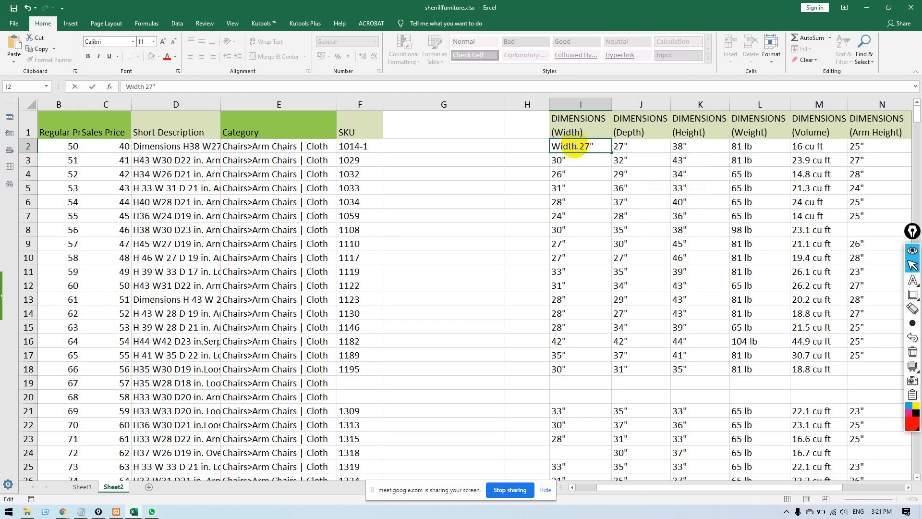
{"action": "type", "text": ":"}
{"action": "key", "text": "Return"}
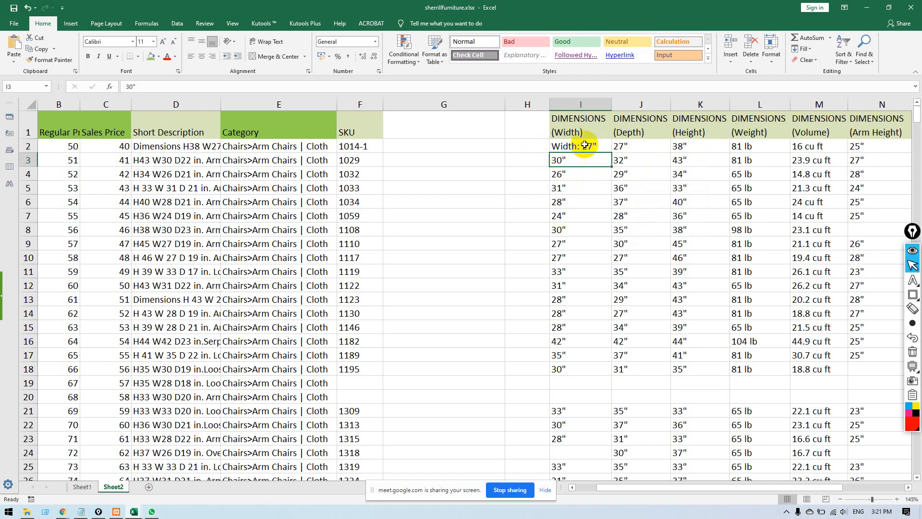
Remove the "Width:" label from cell I2, leaving only the dimension value.
{"action": "left_click", "coordinate": [581, 103]}
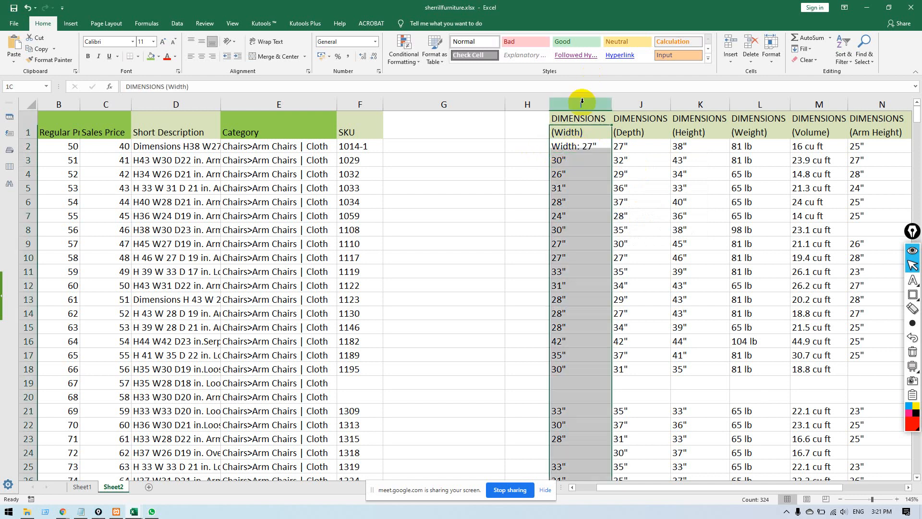
{"action": "left_click", "coordinate": [565, 151]}
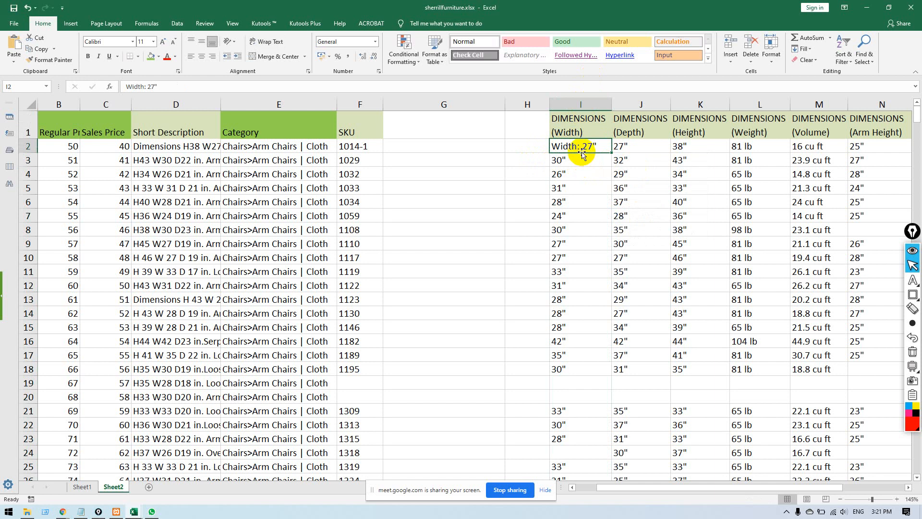
{"action": "double_click", "coordinate": [579, 145]}
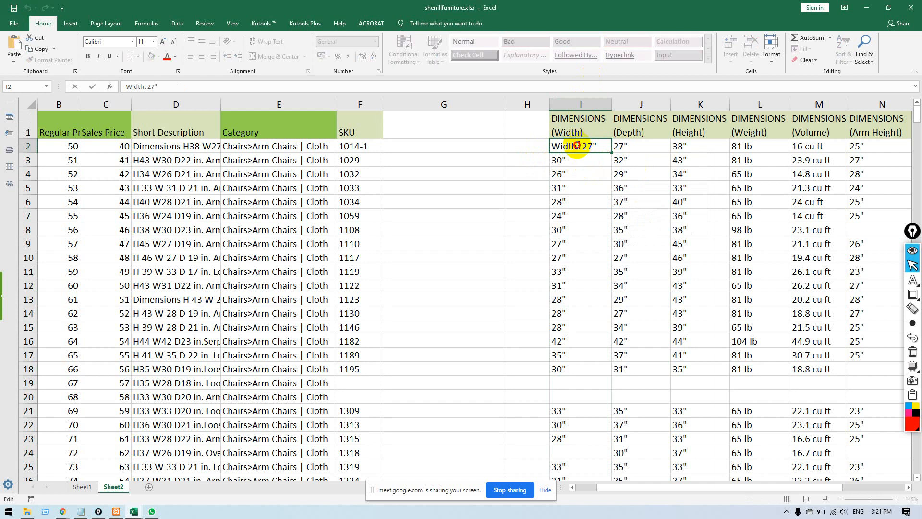
{"action": "left_click_drag", "start_coordinate": [582, 145], "coordinate": [552, 146]}
{"action": "key", "text": "BackSpace"}
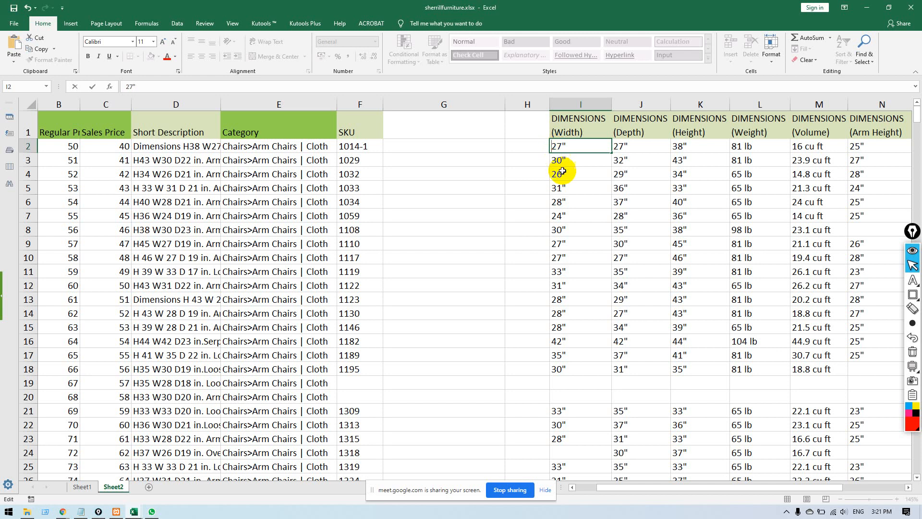
{"action": "left_click", "coordinate": [558, 186]}
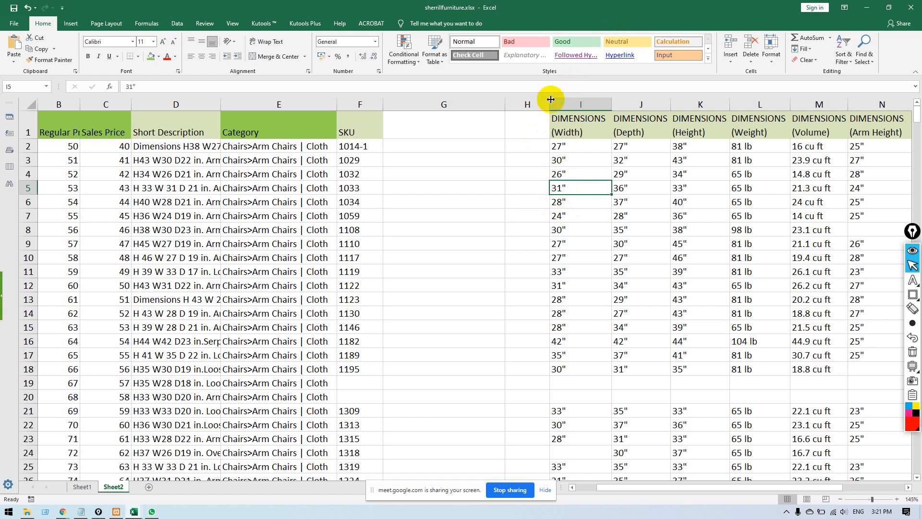
{"action": "left_click_drag", "start_coordinate": [551, 99], "coordinate": [616, 102]}
{"action": "left_click", "coordinate": [587, 147]}
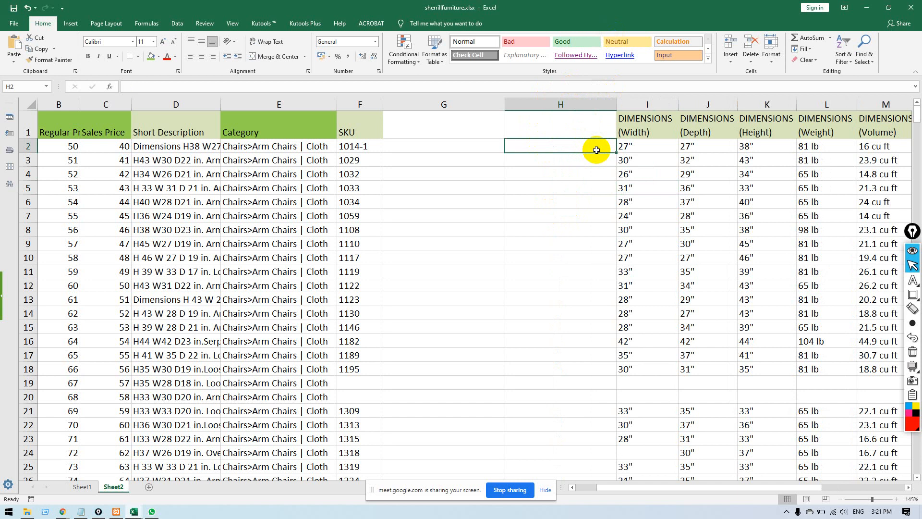
{"action": "type", "text": "=conca"}
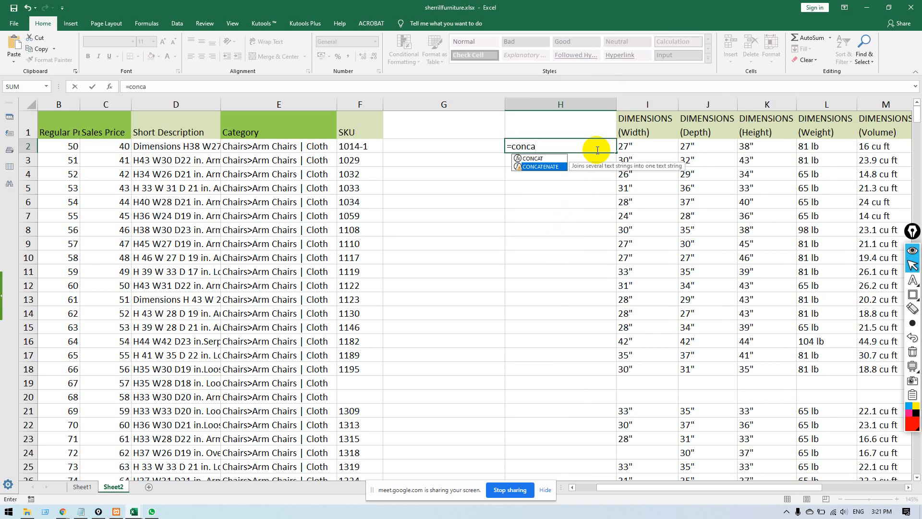
{"action": "key", "text": "Tab"}
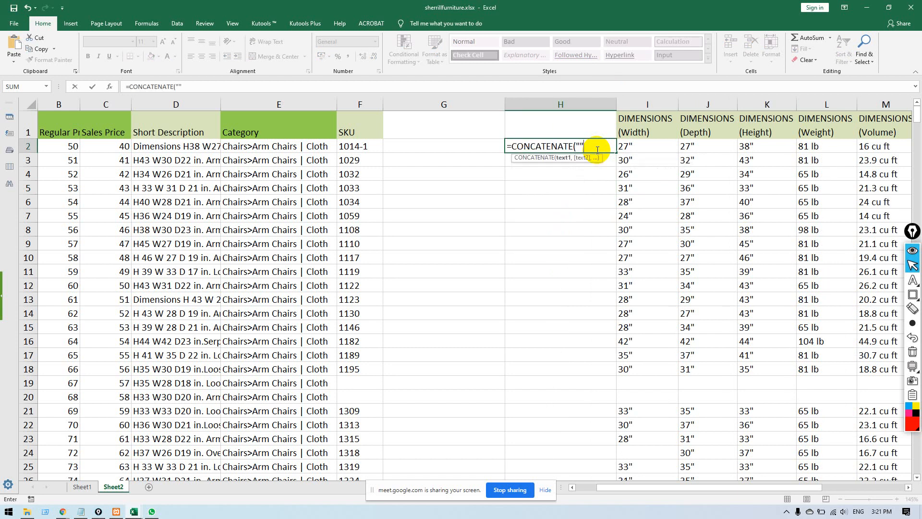
{"action": "key", "text": "Escape"}
{"action": "key", "text": "Left"}
{"action": "double_click", "coordinate": [595, 148]}
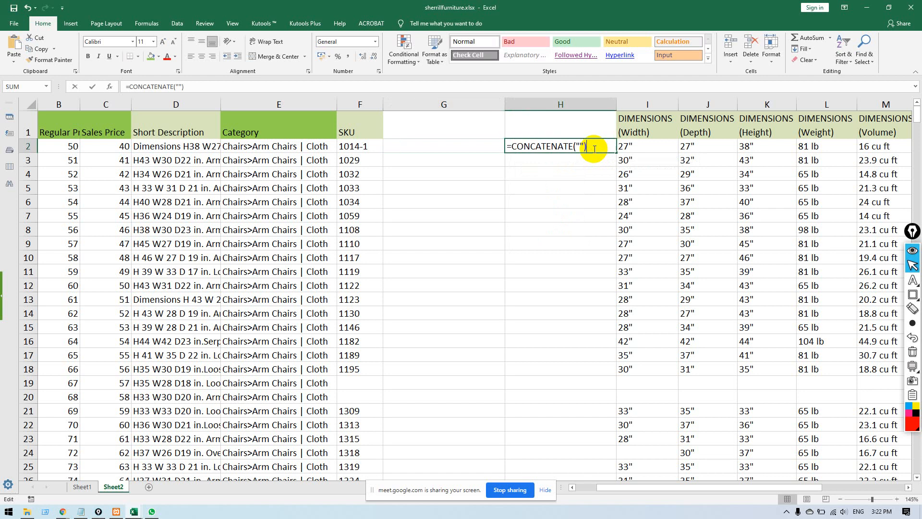
{"action": "left_click", "coordinate": [580, 144]}
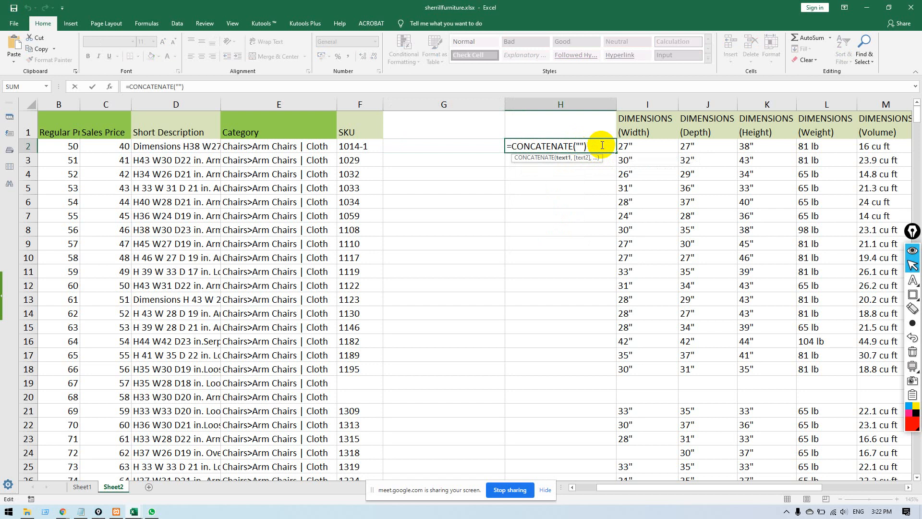
{"action": "type", "text": "Width:"}
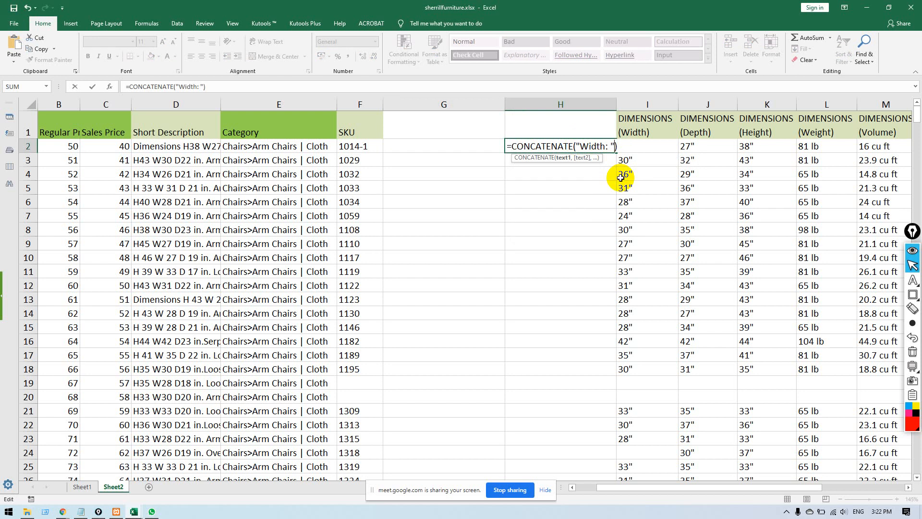
{"action": "type", "text": ","}
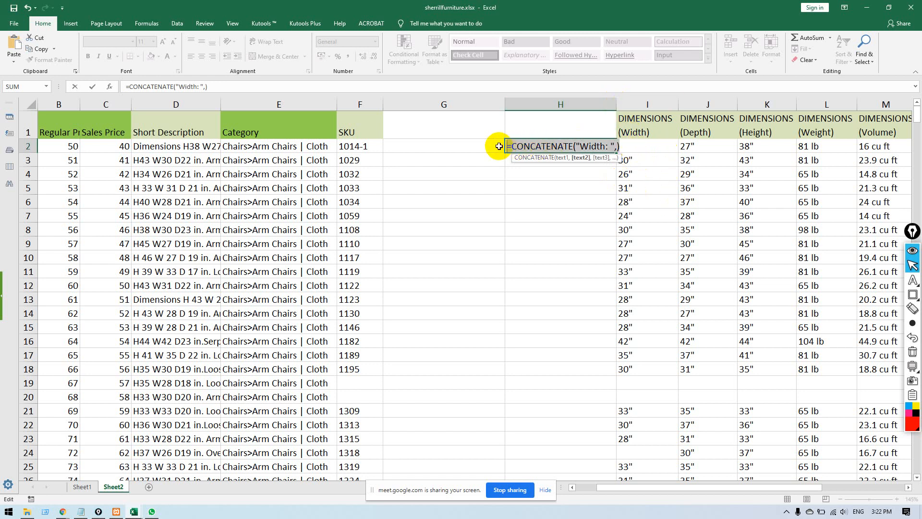
{"action": "key", "text": "Escape"}
{"action": "left_click", "coordinate": [532, 187]}
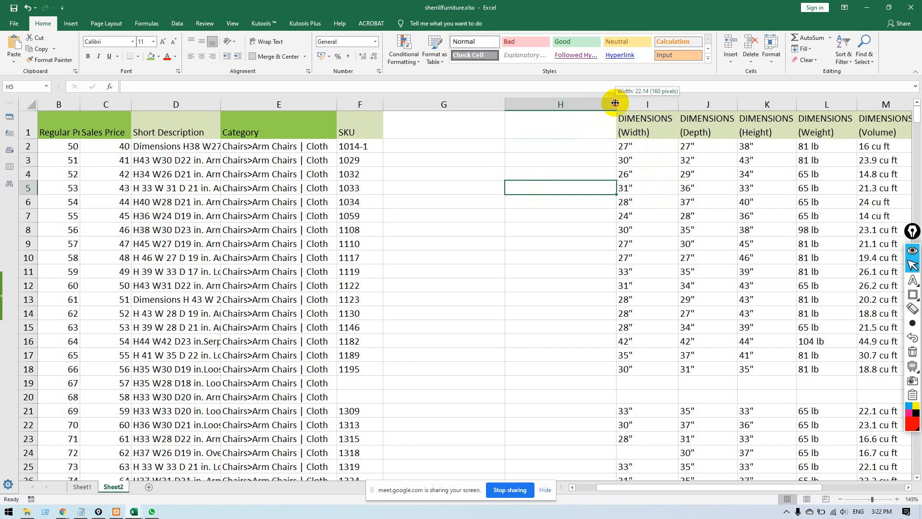
Widen column H and begin a CONCATENATE formula in H2 with "Width: " as its first argument, followed by a comma.
{"action": "left_click_drag", "start_coordinate": [616, 104], "coordinate": [705, 104]}
{"action": "left_click", "coordinate": [608, 142]}
{"action": "type", "text": "=CONCATENATE(\"Width: \",)"}
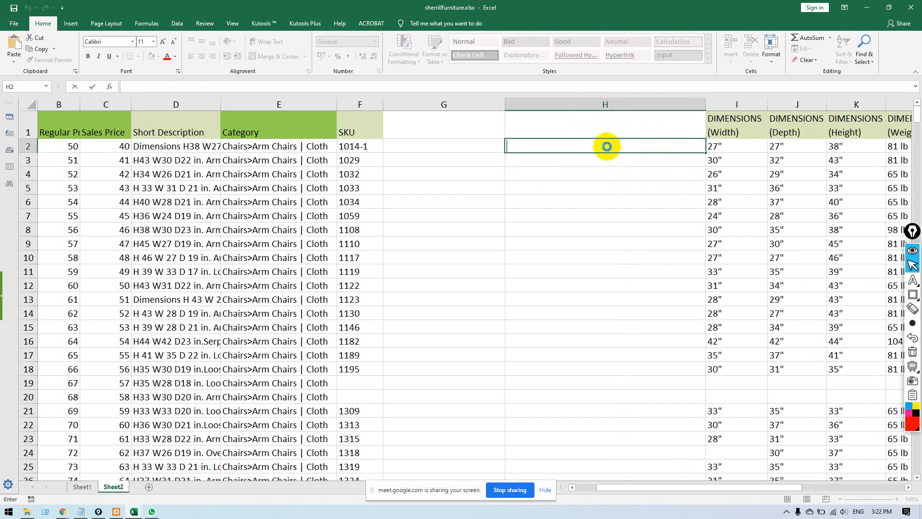
{"action": "left_click", "coordinate": [617, 147]}
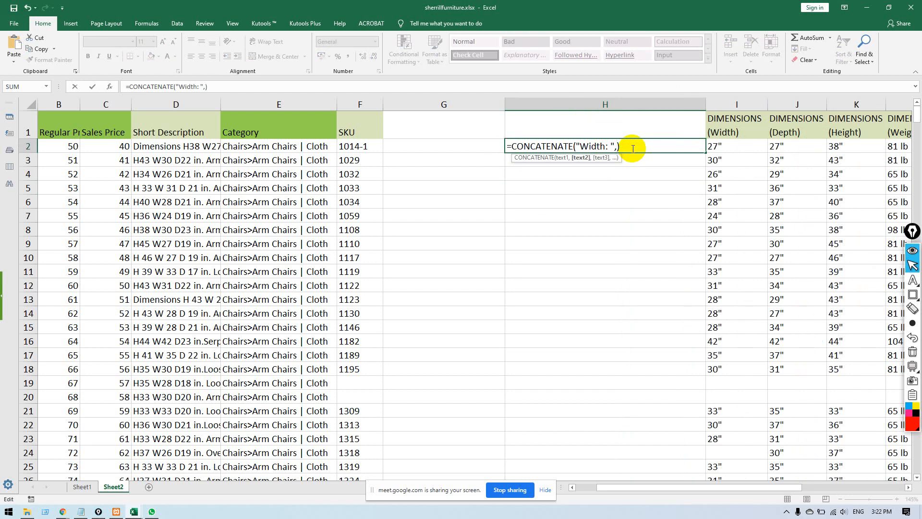
Complete the H2 formula as =CONCATENATE("Width: ",I2) and copy it down column H to row 18.
{"action": "left_click", "coordinate": [735, 147]}
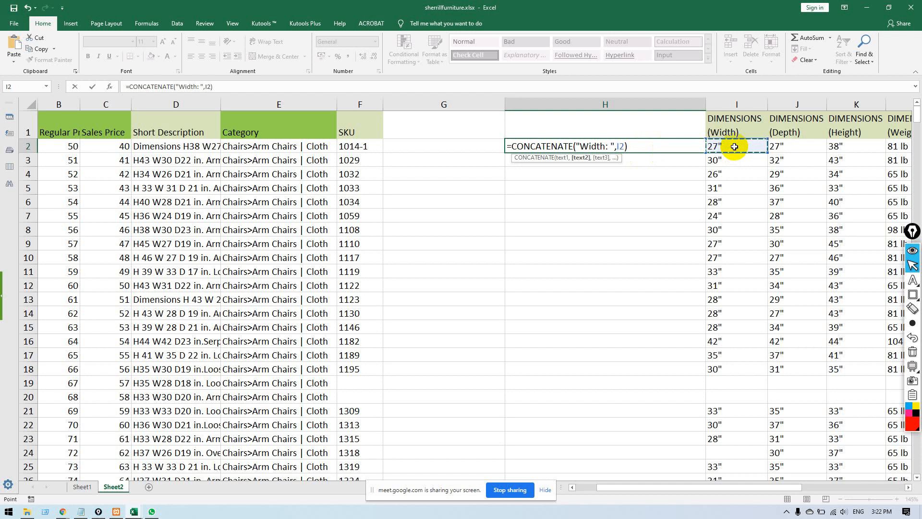
{"action": "key", "text": "Return"}
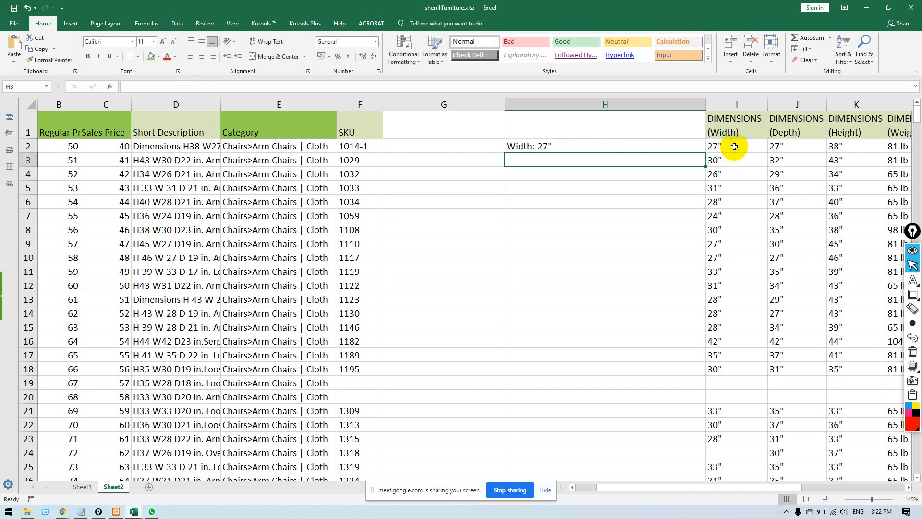
{"action": "left_click", "coordinate": [584, 146]}
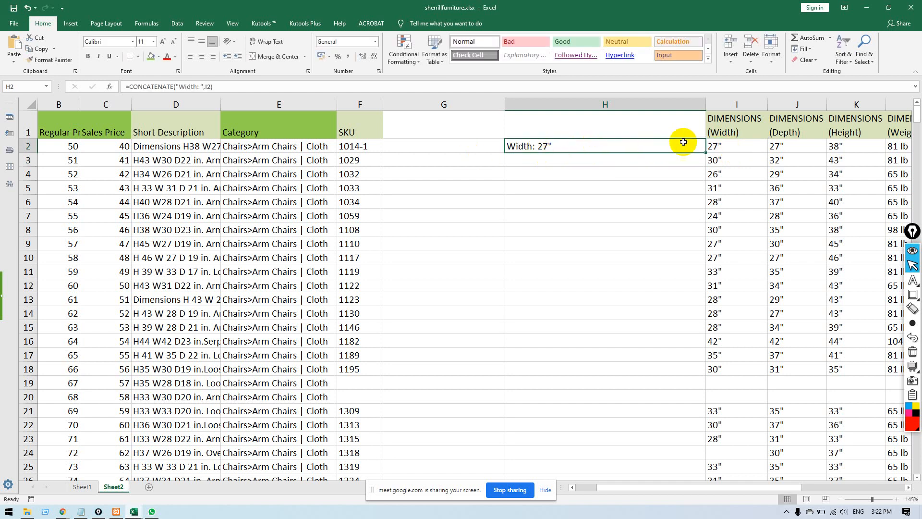
{"action": "double_click", "coordinate": [705, 152]}
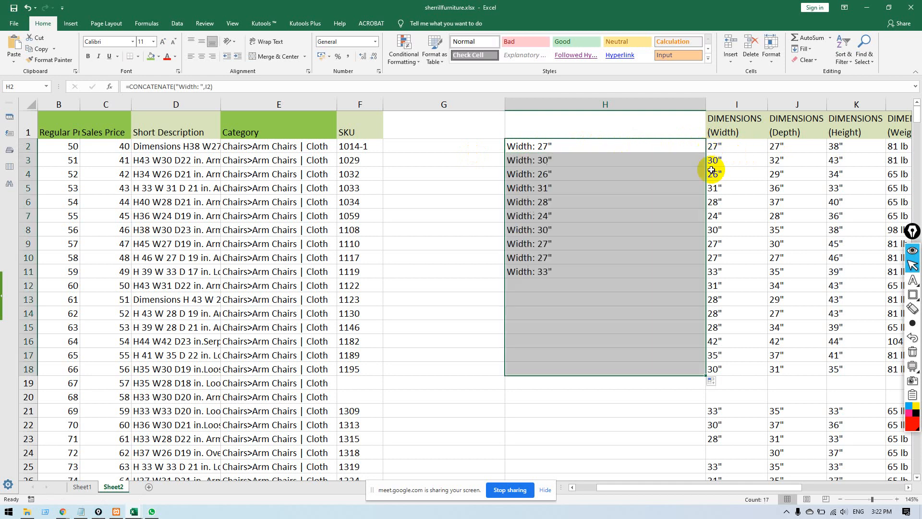
{"action": "left_click", "coordinate": [610, 302]}
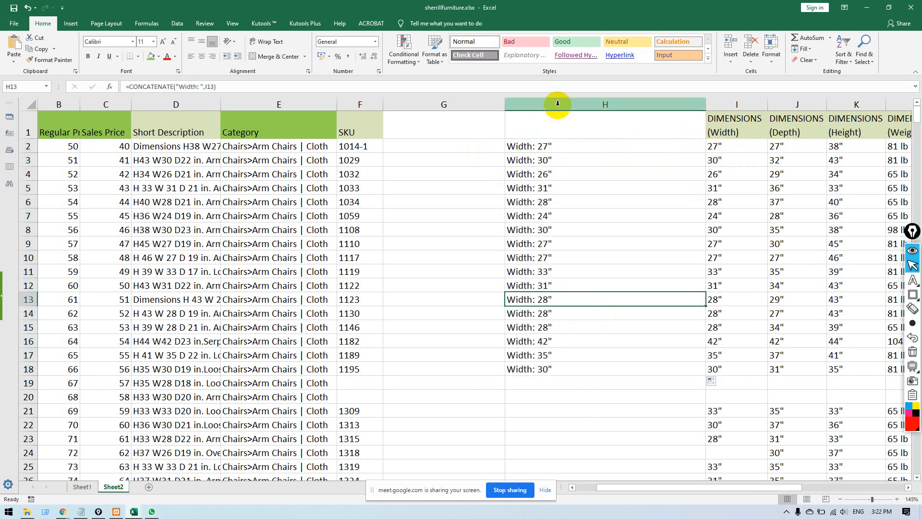
Extend the Width formula in column H from row 18 down to row 22.
{"action": "left_click", "coordinate": [640, 368]}
{"action": "scroll", "coordinate": [640, 367], "scroll_direction": "down", "scroll_amount": 5}
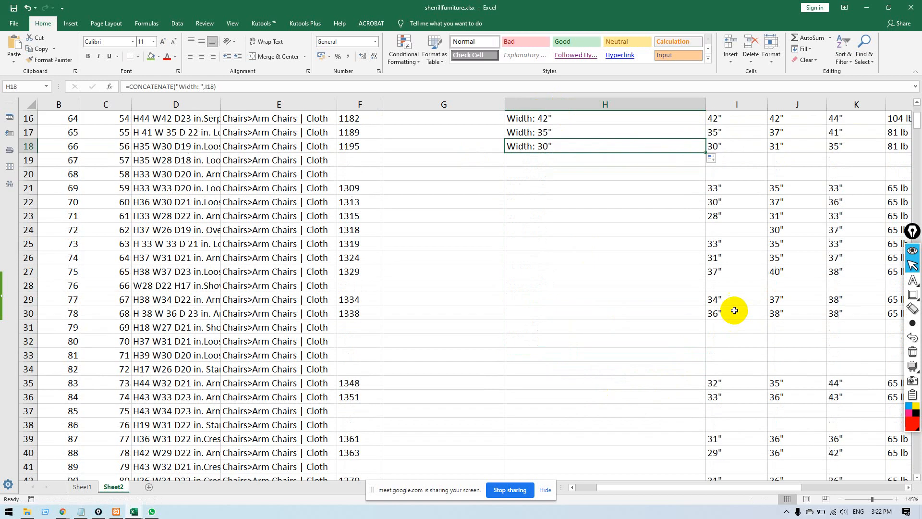
{"action": "left_click_drag", "start_coordinate": [705, 153], "coordinate": [700, 228]}
{"action": "left_click", "coordinate": [609, 177]}
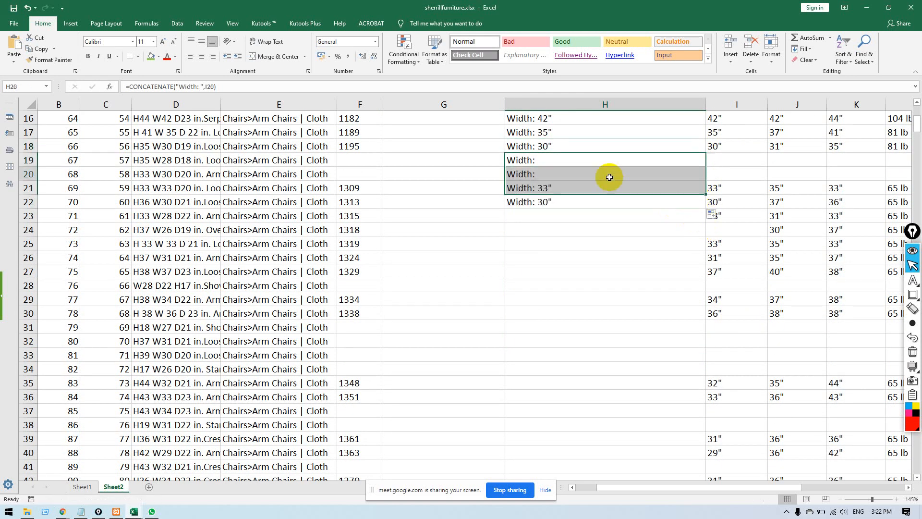
Examine the Width formula in H20 and the source width cells I19 and I20.
{"action": "double_click", "coordinate": [538, 169]}
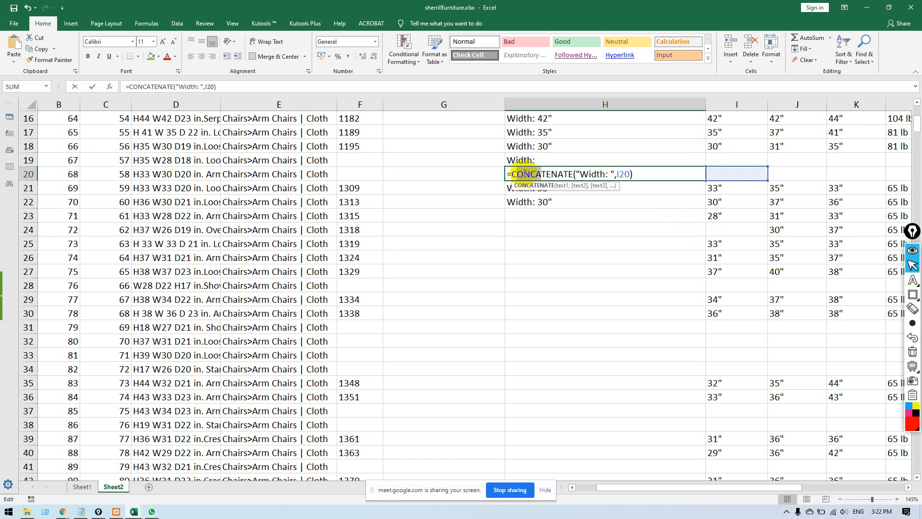
{"action": "left_click", "coordinate": [681, 212]}
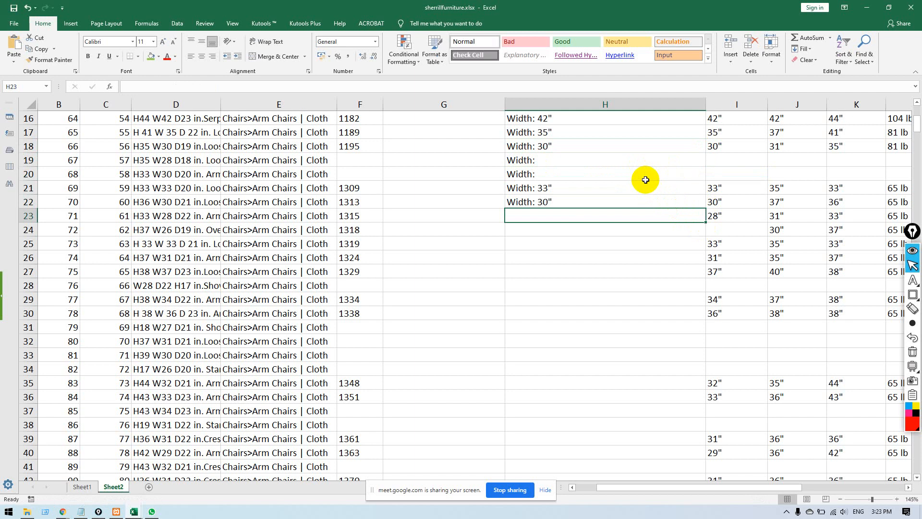
{"action": "left_click", "coordinate": [718, 159]}
{"action": "left_click", "coordinate": [736, 174]}
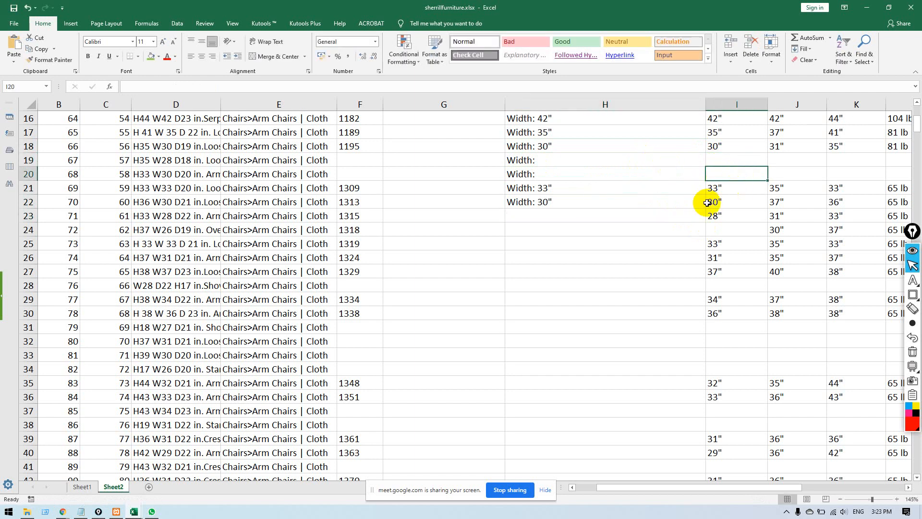
{"action": "left_click", "coordinate": [633, 215]}
{"action": "scroll", "coordinate": [633, 216], "scroll_direction": "up", "scroll_amount": 5}
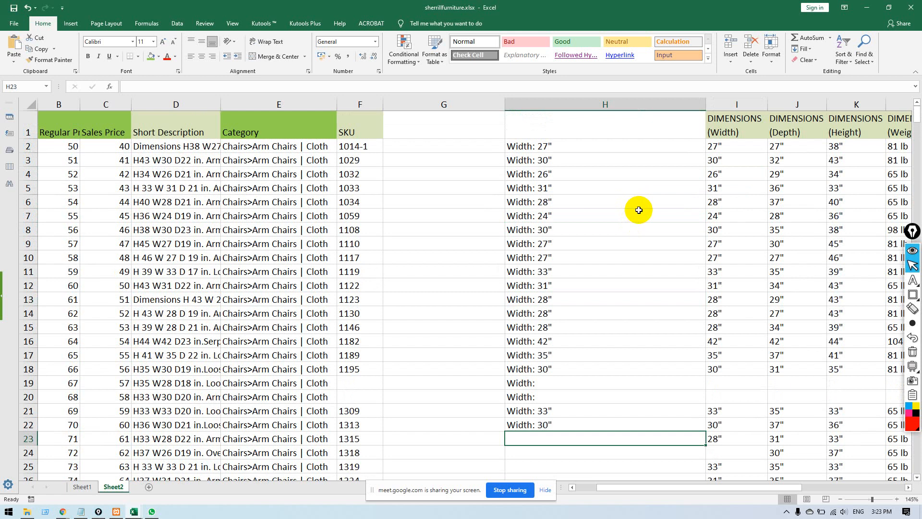
Copy the Width formula in H22 down column H to the last data row, 561.
{"action": "scroll", "coordinate": [639, 210], "scroll_direction": "down", "scroll_amount": 4}
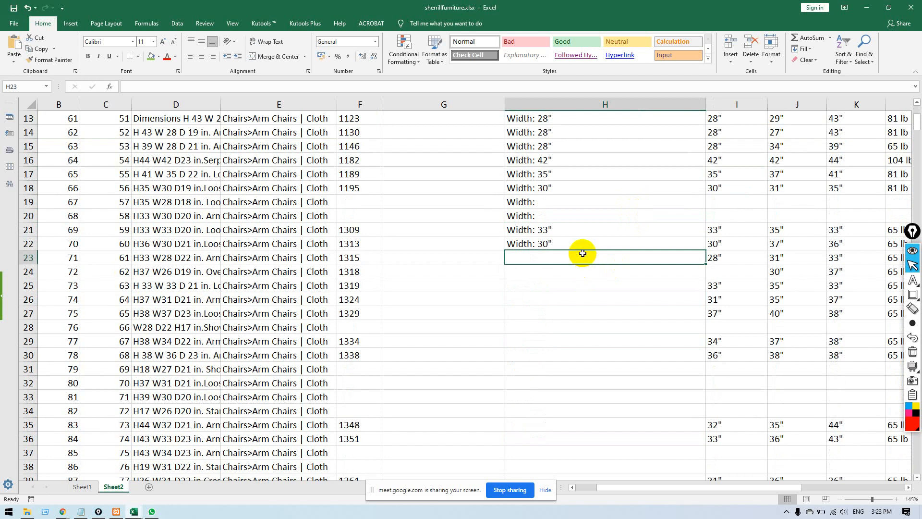
{"action": "left_click", "coordinate": [570, 240]}
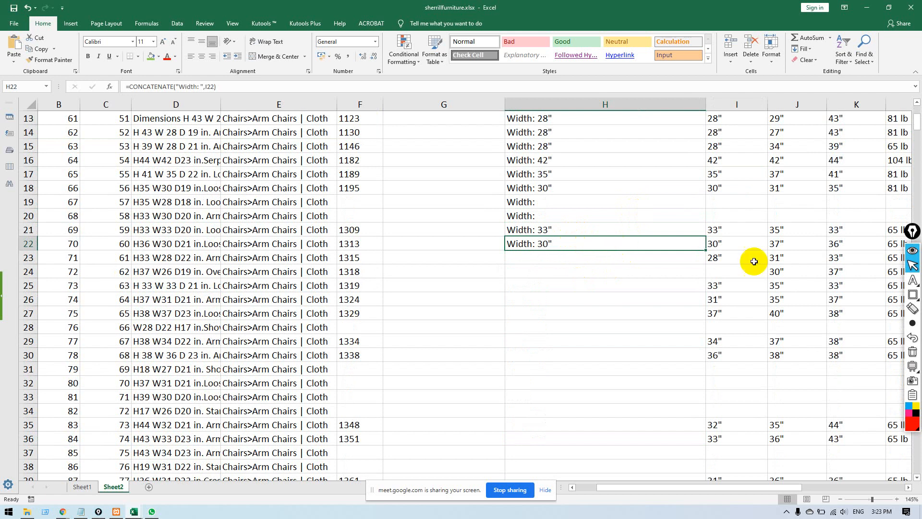
{"action": "left_click_drag", "start_coordinate": [705, 256], "coordinate": [696, 469]}
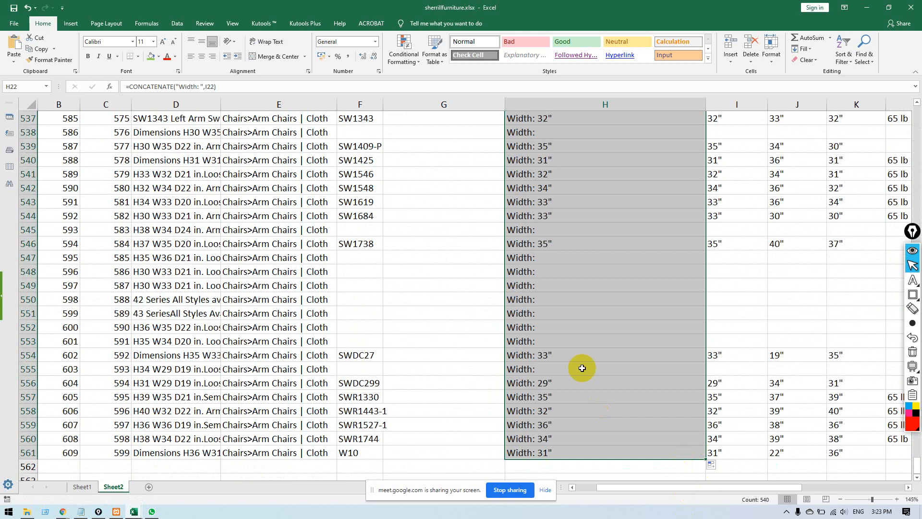
Review the filled Width entries in column H from the last data row back up to the first rows.
{"action": "scroll", "coordinate": [583, 317], "scroll_direction": "up", "scroll_amount": 20}
{"action": "scroll", "coordinate": [585, 311], "scroll_direction": "up", "scroll_amount": 4}
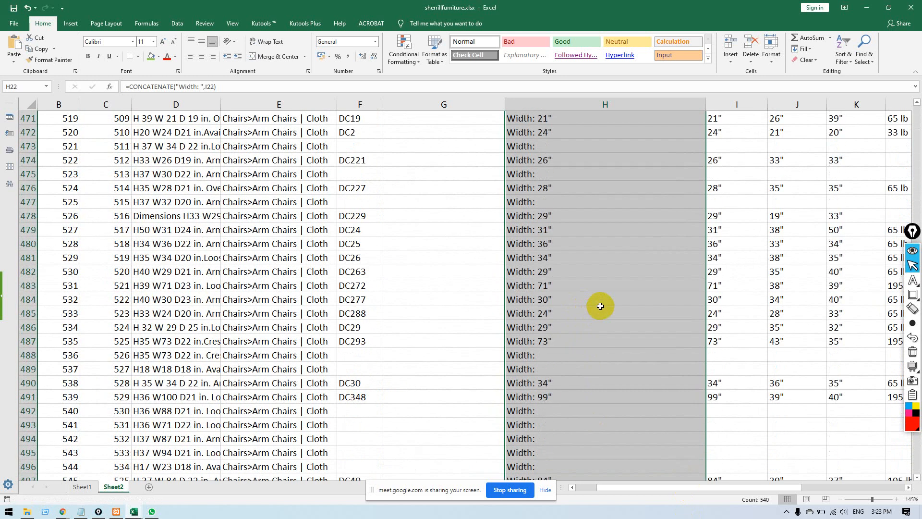
{"action": "left_click_drag", "start_coordinate": [913, 229], "coordinate": [881, 227]}
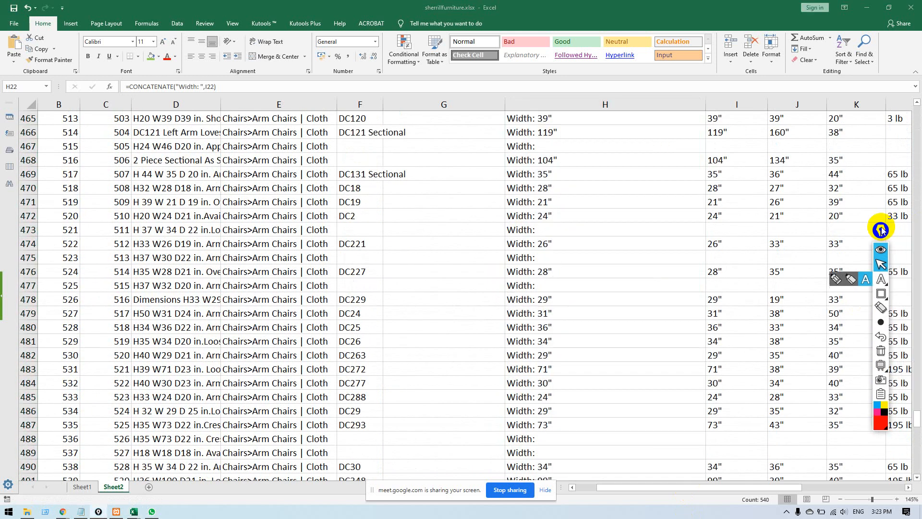
{"action": "left_click", "coordinate": [916, 417]}
{"action": "left_click", "coordinate": [918, 181]}
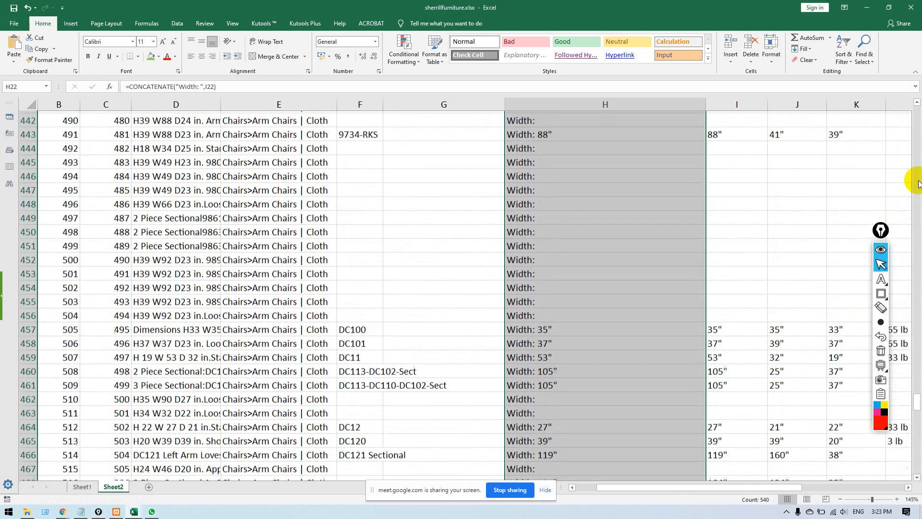
{"action": "left_click", "coordinate": [918, 182]}
{"action": "left_click", "coordinate": [918, 182]}
{"action": "left_click_drag", "start_coordinate": [918, 364], "coordinate": [915, 103]}
{"action": "scroll", "coordinate": [606, 230], "scroll_direction": "down", "scroll_amount": 5}
{"action": "scroll", "coordinate": [605, 238], "scroll_direction": "up", "scroll_amount": 5}
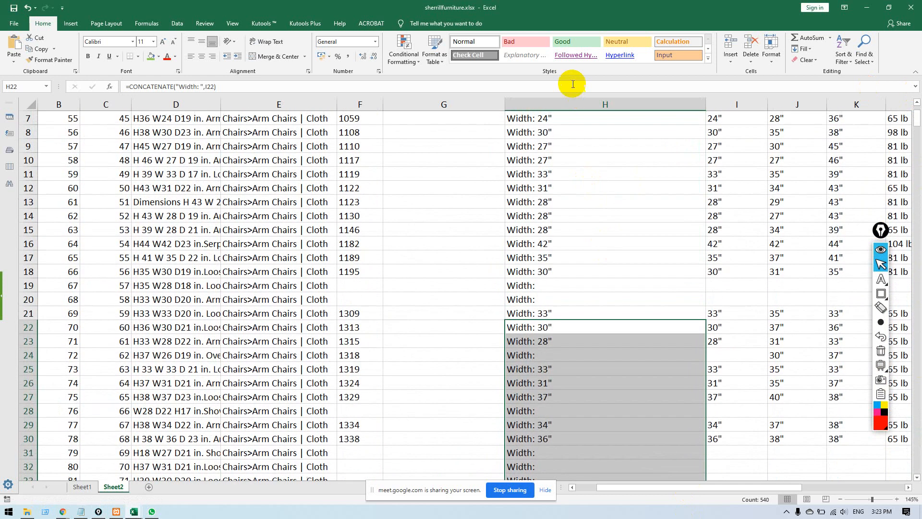
Copy the whole of column H and paste it over itself as values only, replacing the formulas with text.
{"action": "left_click", "coordinate": [569, 106]}
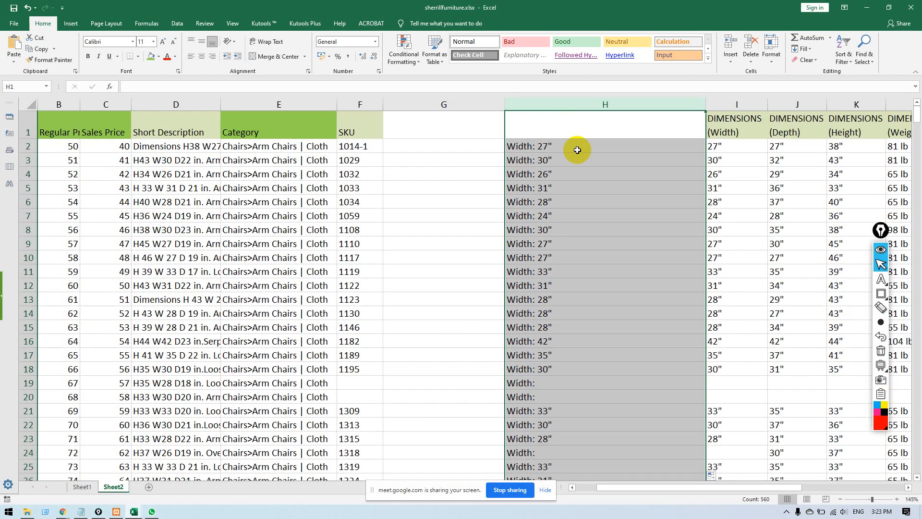
{"action": "key", "text": "ctrl+c"}
{"action": "key", "text": "ctrl+v"}
{"action": "key", "text": "ctrl"}
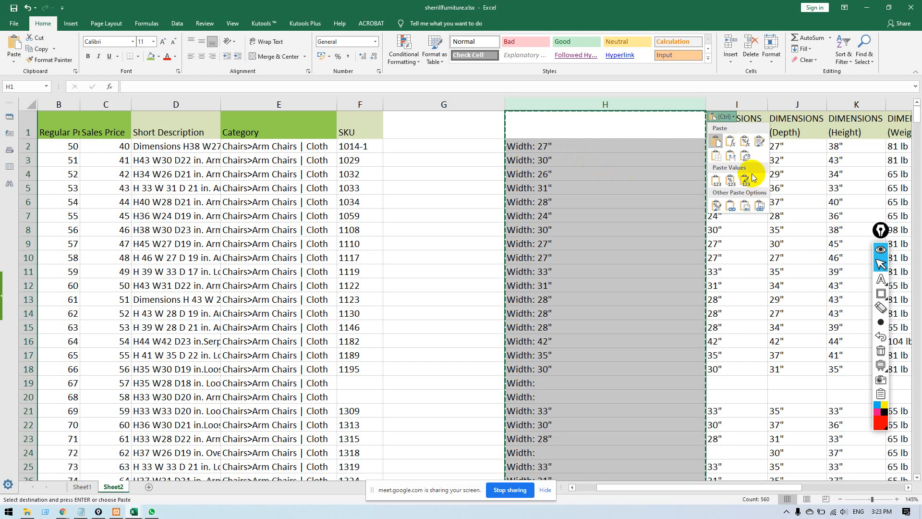
{"action": "left_click", "coordinate": [716, 180]}
{"action": "left_click", "coordinate": [640, 203]}
Check the contents of cells H2, H7 and H19 in the converted column.
{"action": "double_click", "coordinate": [587, 146]}
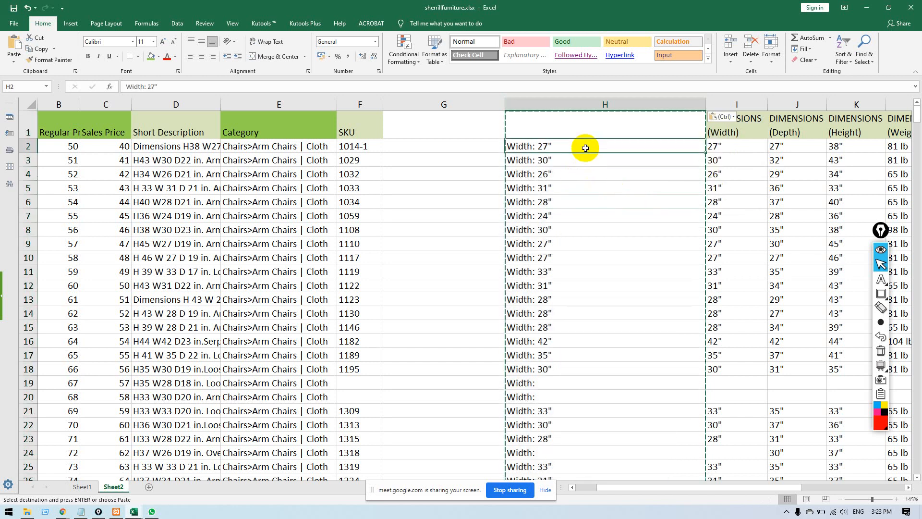
{"action": "left_click", "coordinate": [582, 216]}
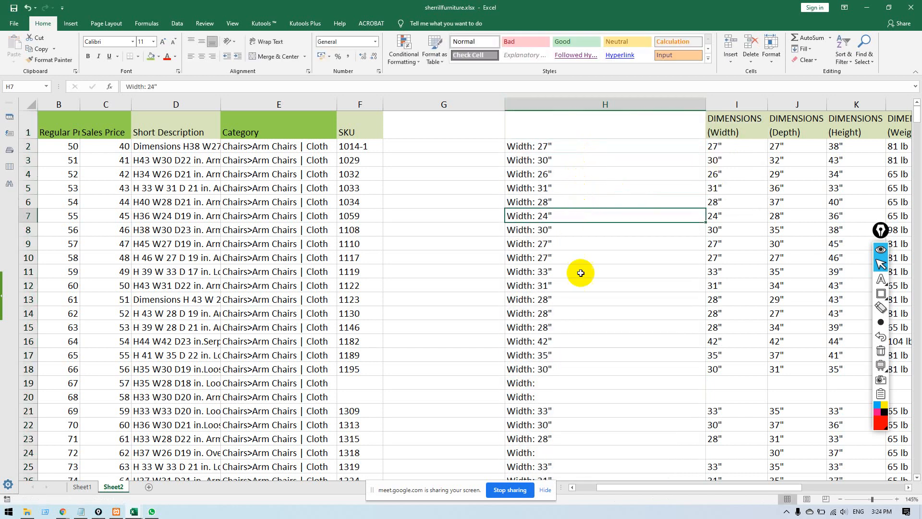
{"action": "scroll", "coordinate": [566, 327], "scroll_direction": "down", "scroll_amount": 3}
{"action": "left_click", "coordinate": [549, 243]}
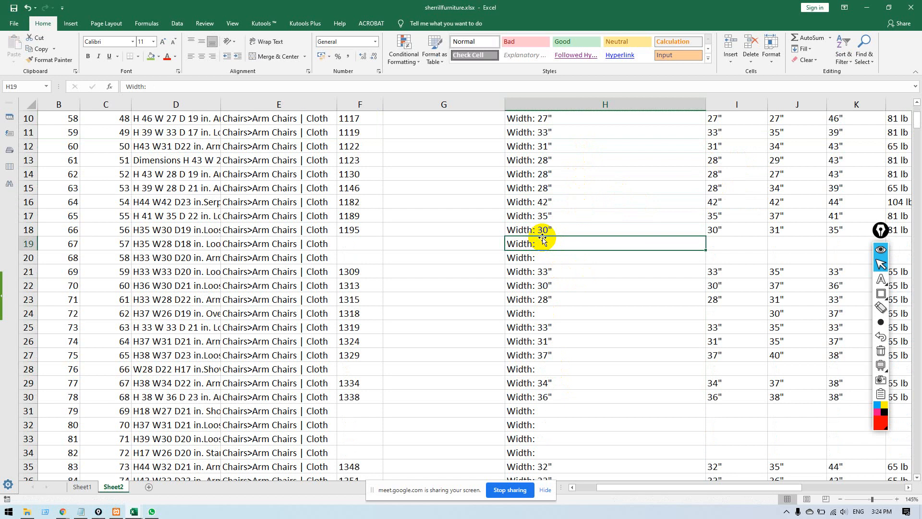
{"action": "scroll", "coordinate": [543, 238], "scroll_direction": "up", "scroll_amount": 3}
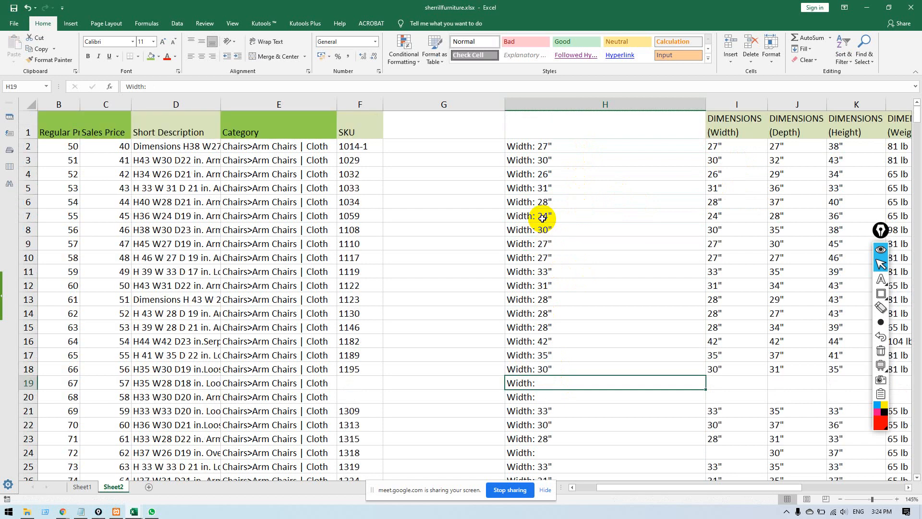
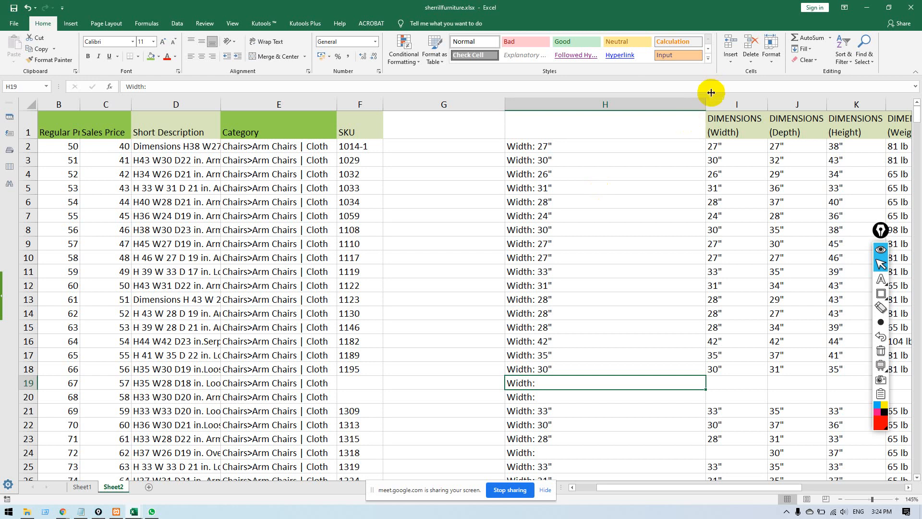
Narrow column H to about half its width and make column G slightly wider.
{"action": "left_click_drag", "start_coordinate": [705, 103], "coordinate": [607, 116]}
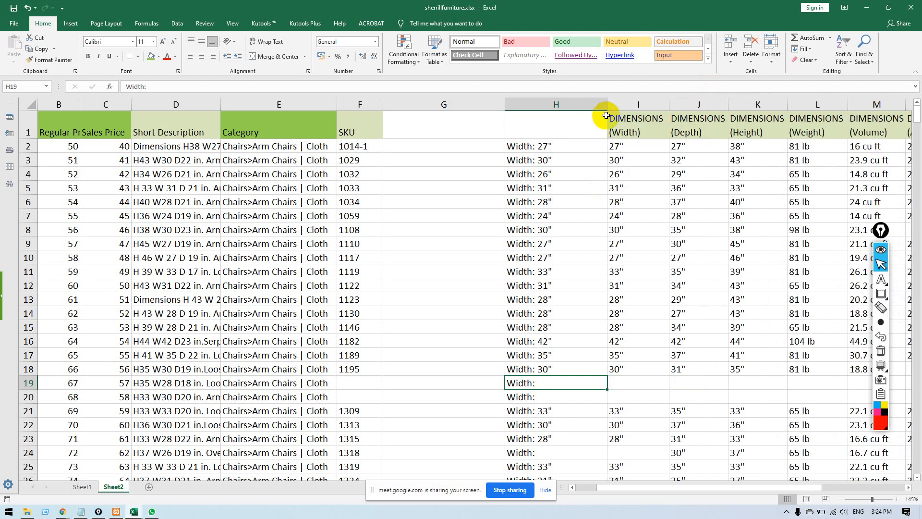
{"action": "left_click_drag", "start_coordinate": [504, 98], "coordinate": [523, 97]}
{"action": "left_click", "coordinate": [576, 160]}
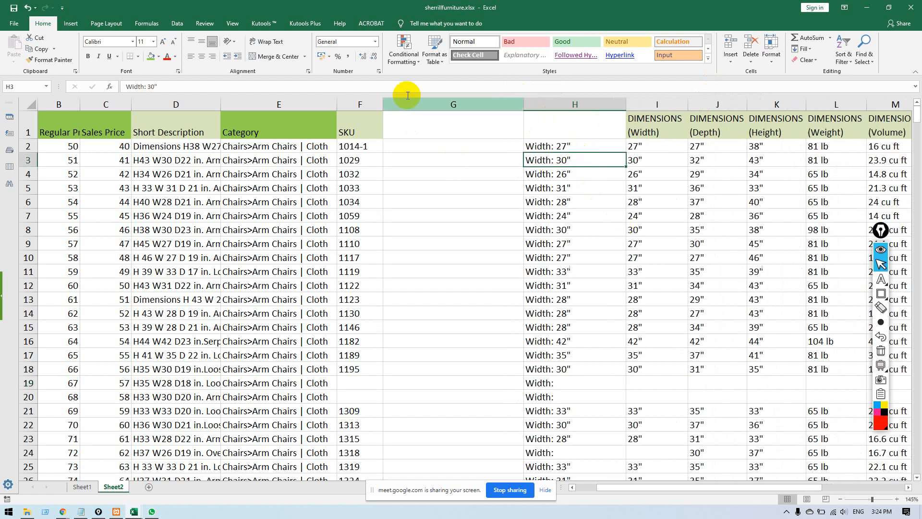
Select the whole "Width:" text inside cell H19 and close the cell without changing it.
{"action": "left_click", "coordinate": [263, 24]}
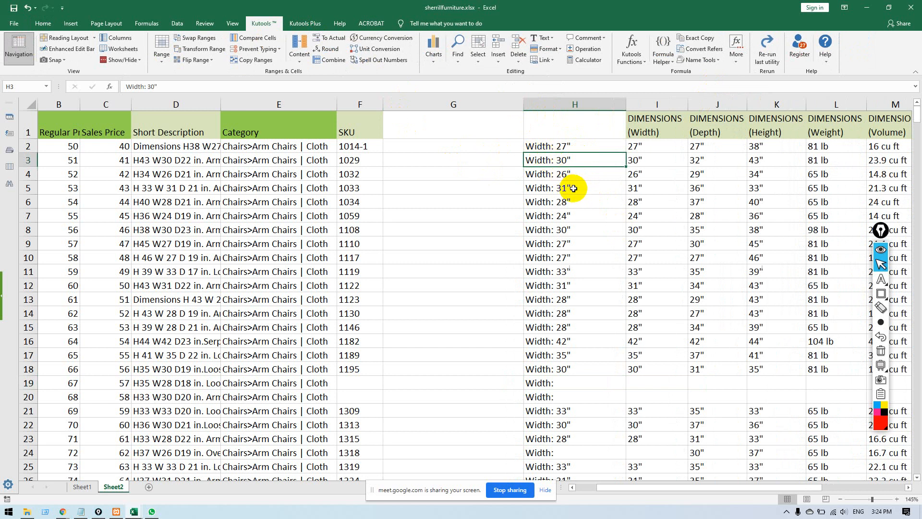
{"action": "double_click", "coordinate": [572, 382]}
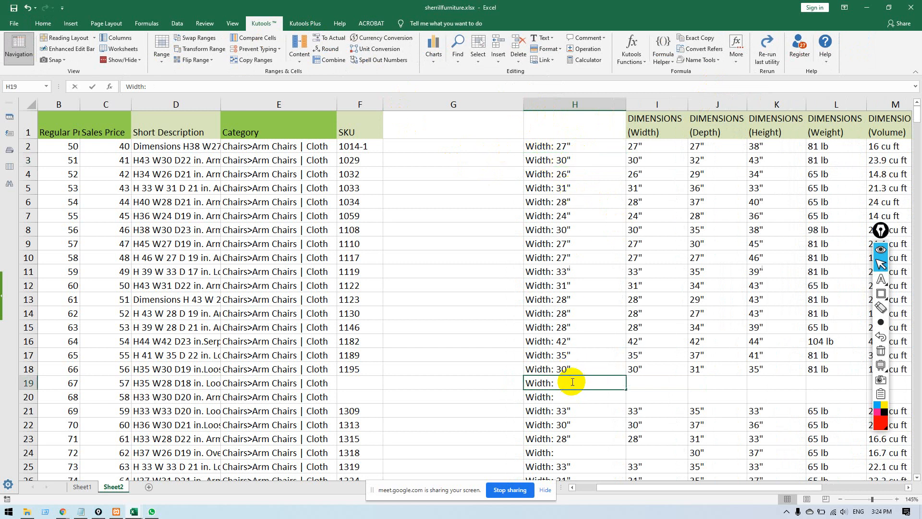
{"action": "left_click_drag", "start_coordinate": [582, 382], "coordinate": [411, 385]}
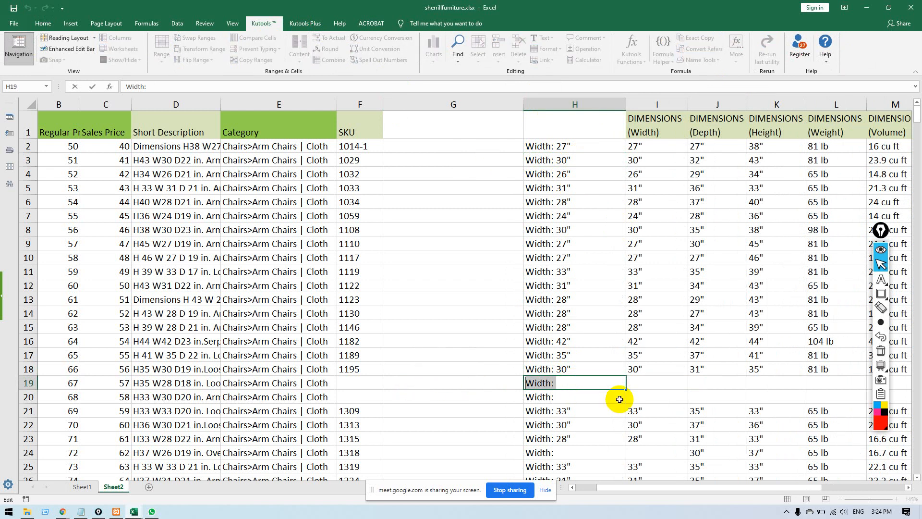
{"action": "key", "text": "Return"}
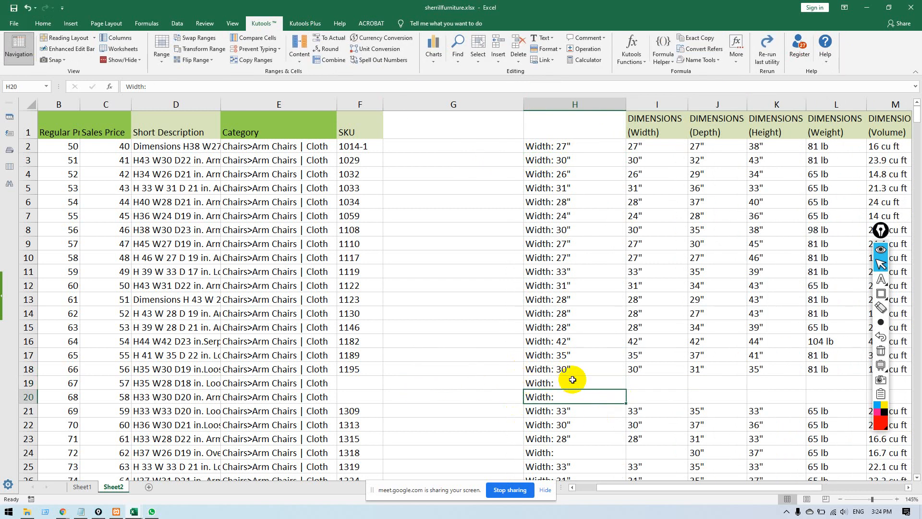
Use Select Specific Cells on column H to select only the cells that equal "Width: ".
{"action": "left_click", "coordinate": [585, 102]}
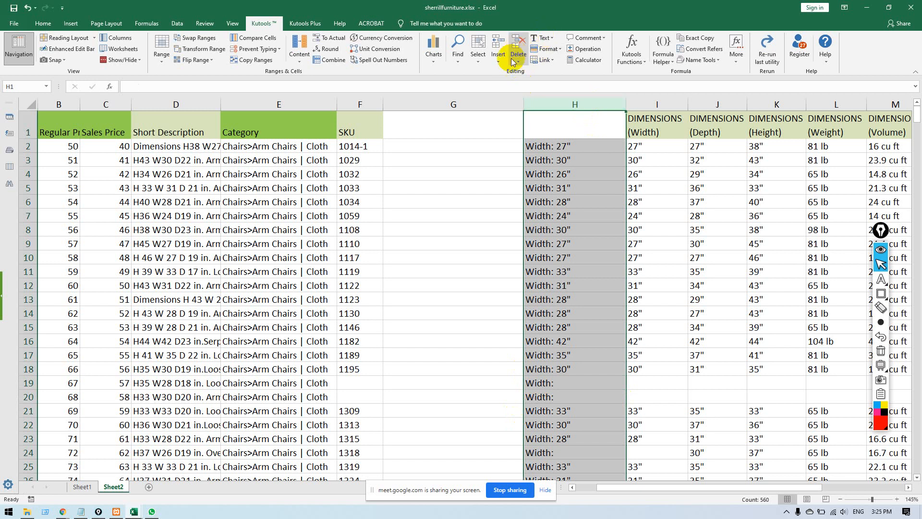
{"action": "left_click", "coordinate": [477, 63]}
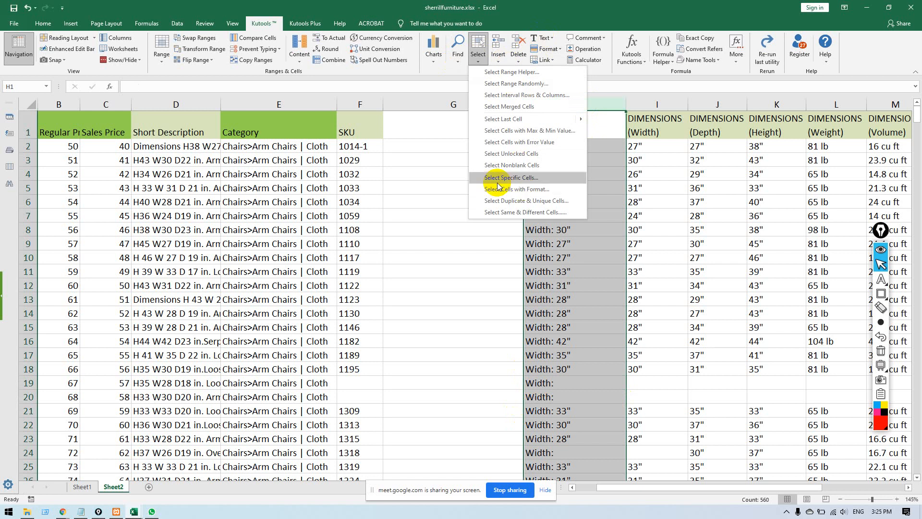
{"action": "left_click", "coordinate": [540, 178]}
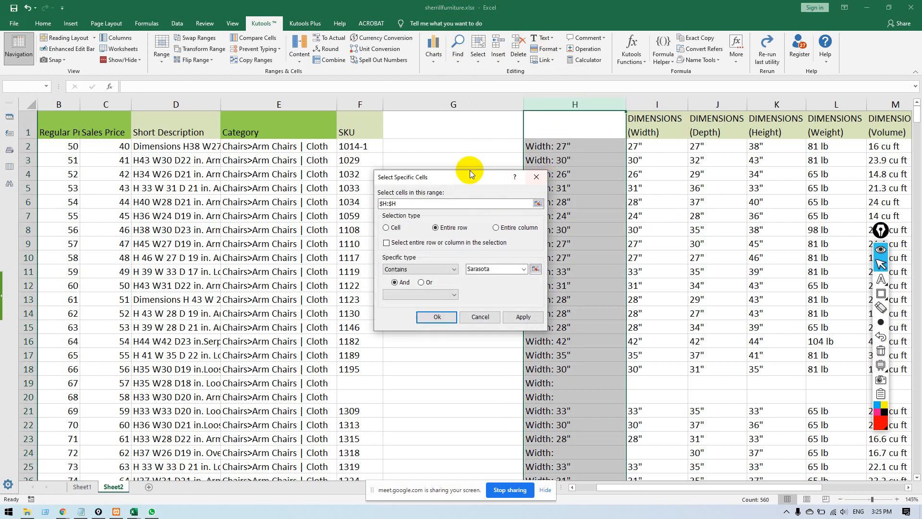
{"action": "left_click_drag", "start_coordinate": [470, 170], "coordinate": [670, 89]}
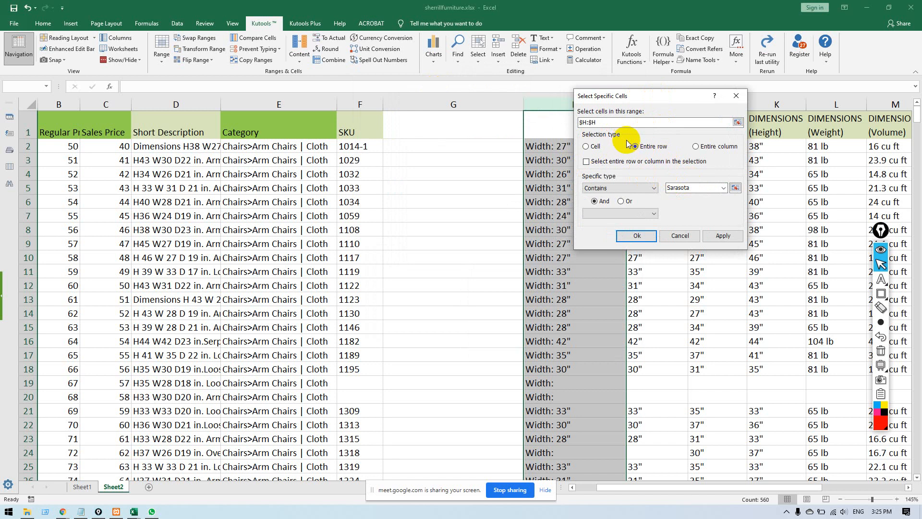
{"action": "left_click", "coordinate": [597, 147]}
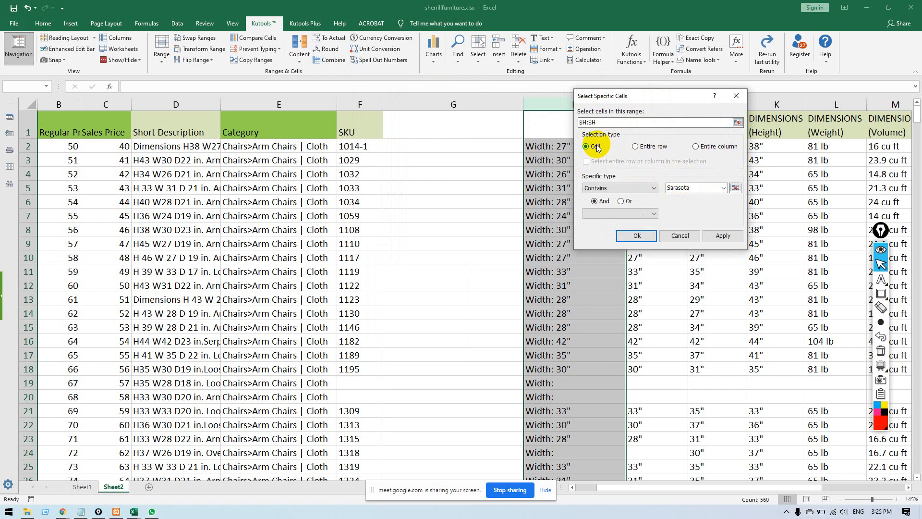
{"action": "left_click", "coordinate": [618, 189]}
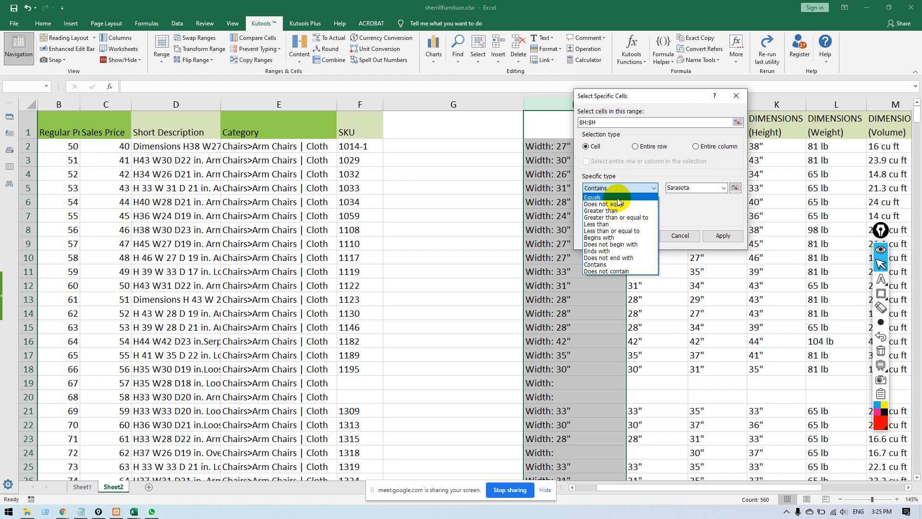
{"action": "left_click", "coordinate": [617, 197]}
{"action": "double_click", "coordinate": [698, 190]}
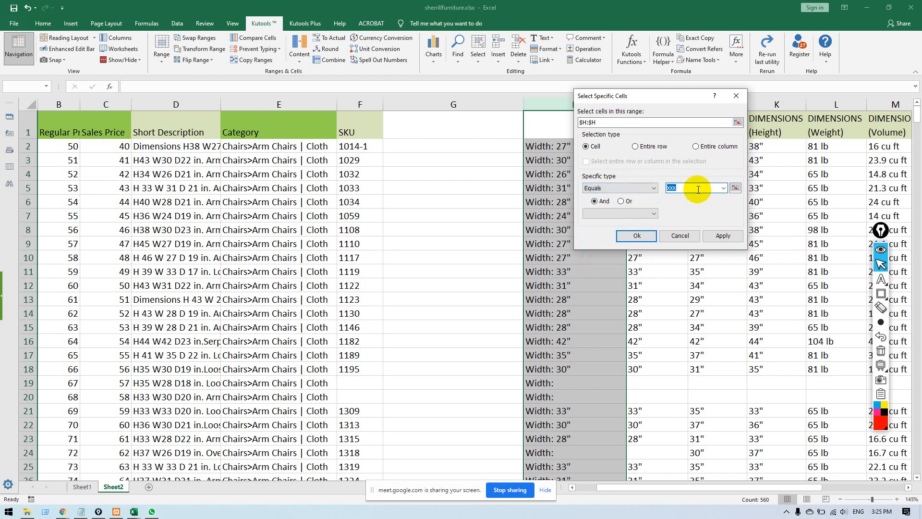
{"action": "type", "text": "Width:"}
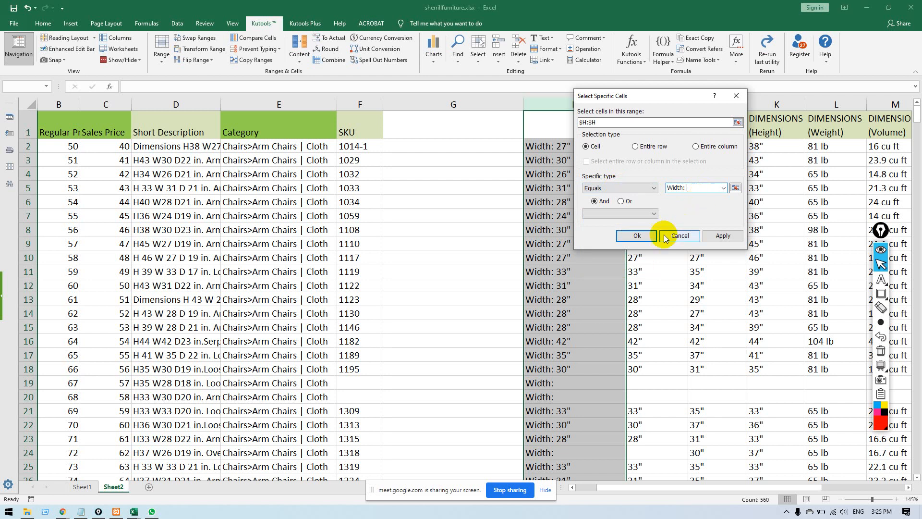
{"action": "left_click", "coordinate": [644, 235]}
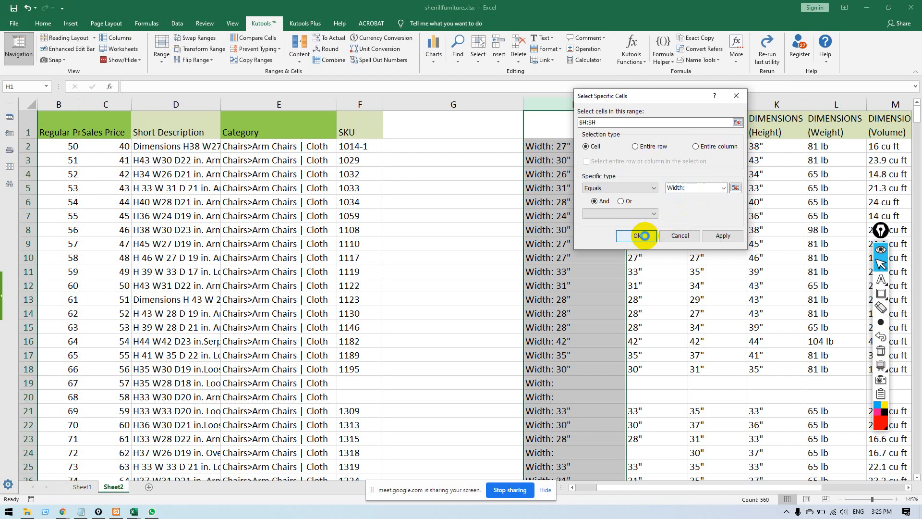
{"action": "left_click", "coordinate": [499, 292]}
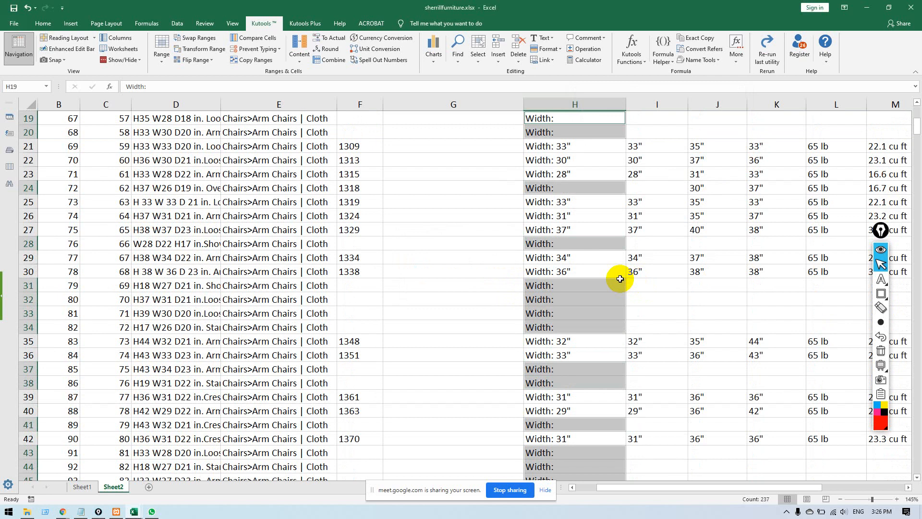
Clear the contents of all selected column H cells that hold only "Width:".
{"action": "scroll", "coordinate": [620, 278], "scroll_direction": "down", "scroll_amount": 1}
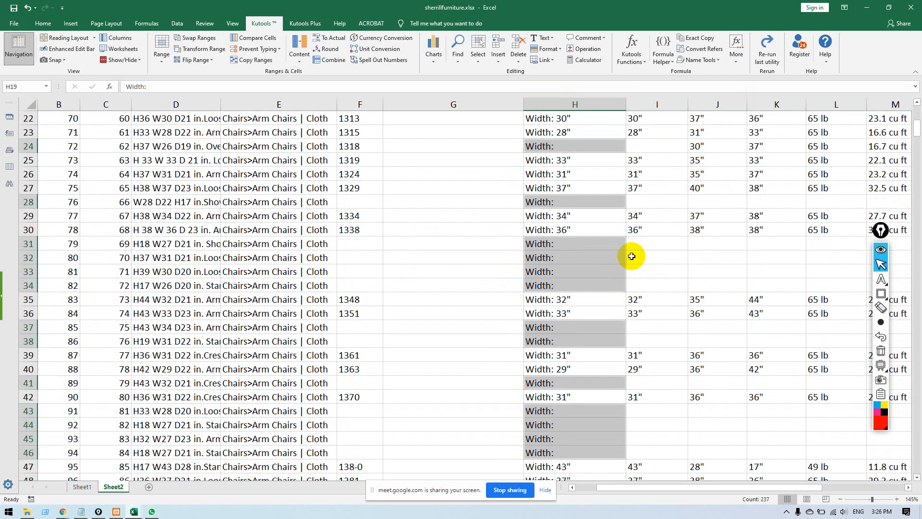
{"action": "scroll", "coordinate": [632, 256], "scroll_direction": "down", "scroll_amount": 10}
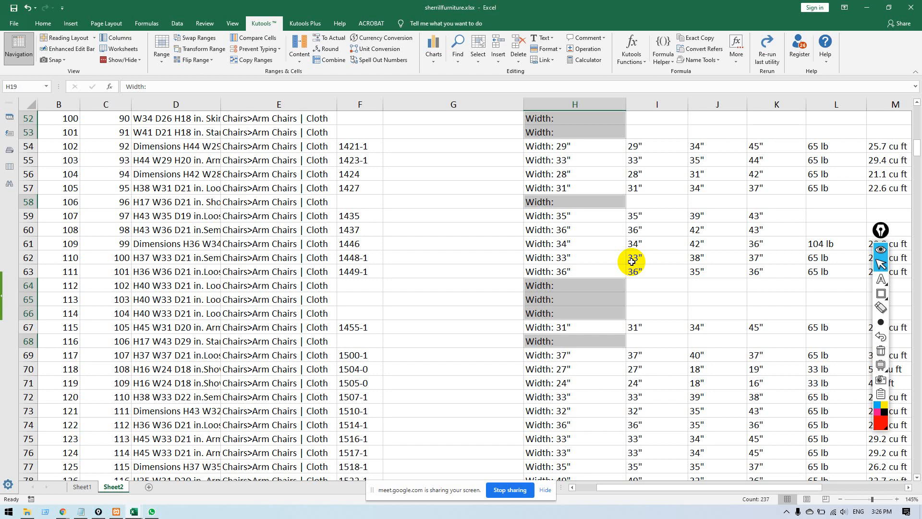
{"action": "key", "text": "Delete"}
{"action": "scroll", "coordinate": [632, 257], "scroll_direction": "up", "scroll_amount": 1}
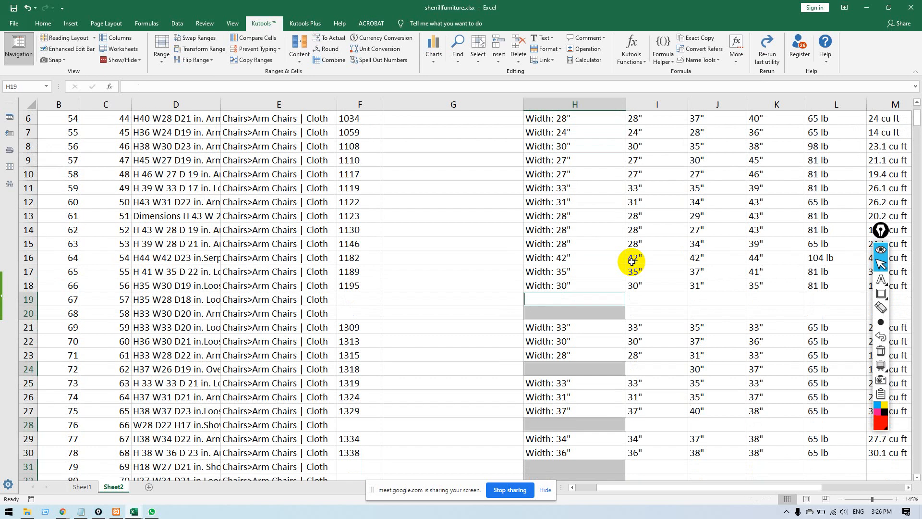
Check the cleared cells in column H from row 19 down past row 100.
{"action": "left_click", "coordinate": [590, 301]}
{"action": "scroll", "coordinate": [600, 311], "scroll_direction": "down", "scroll_amount": 10}
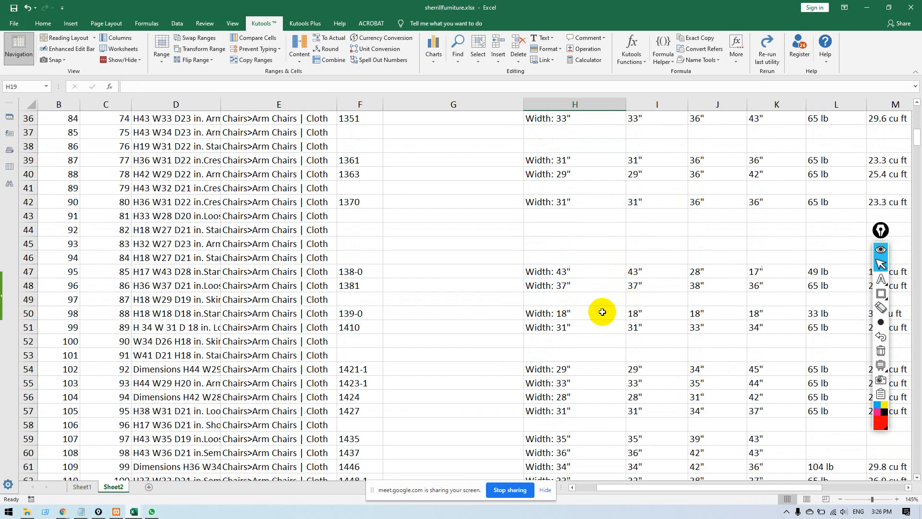
{"action": "scroll", "coordinate": [602, 311], "scroll_direction": "down", "scroll_amount": 9}
{"action": "scroll", "coordinate": [602, 311], "scroll_direction": "down", "scroll_amount": 11}
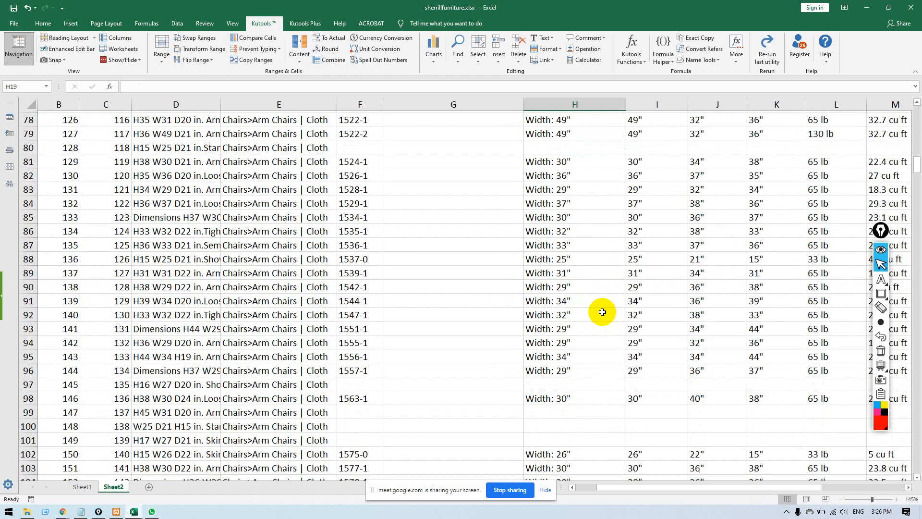
{"action": "scroll", "coordinate": [602, 312], "scroll_direction": "down", "scroll_amount": 2}
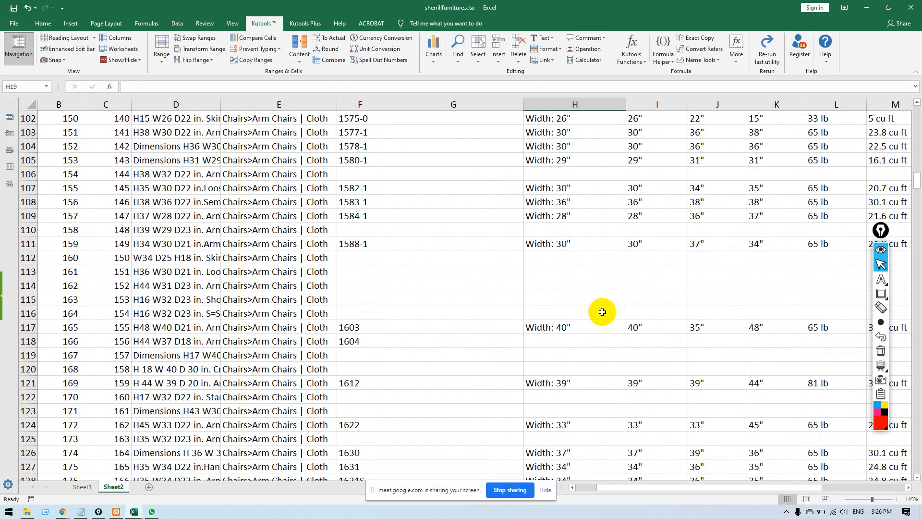
{"action": "scroll", "coordinate": [601, 310], "scroll_direction": "up", "scroll_amount": 20}
{"action": "scroll", "coordinate": [600, 305], "scroll_direction": "up", "scroll_amount": 11}
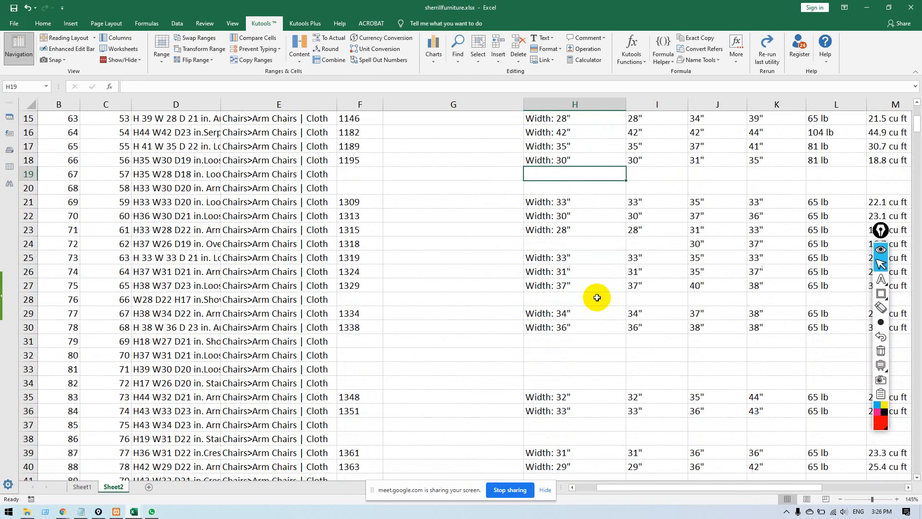
Enter the header "DIMENSIONS" in cell H1, reusing the word from the neighbouring width header.
{"action": "left_click", "coordinate": [569, 102]}
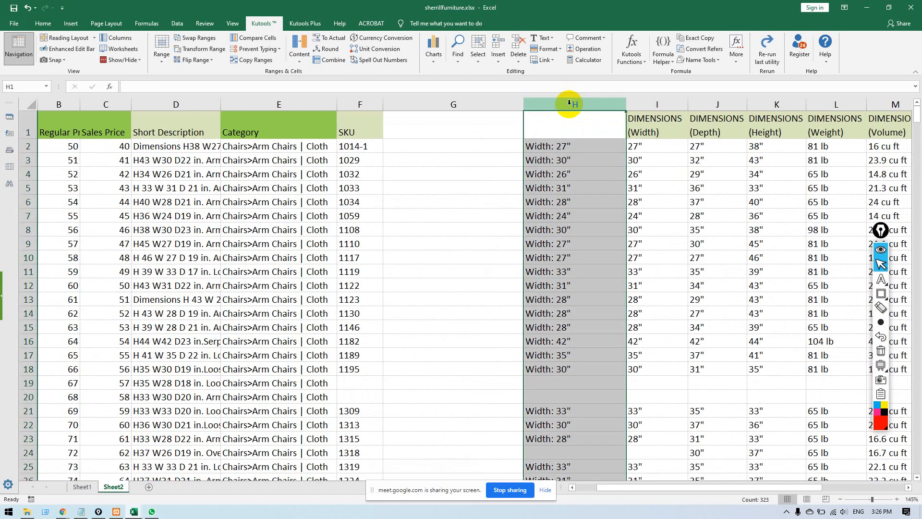
{"action": "double_click", "coordinate": [594, 127]}
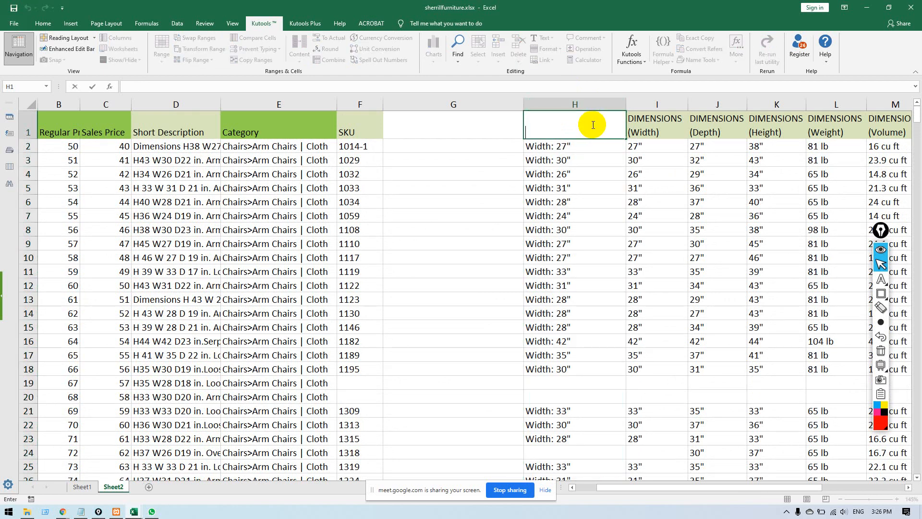
{"action": "left_click", "coordinate": [663, 119]}
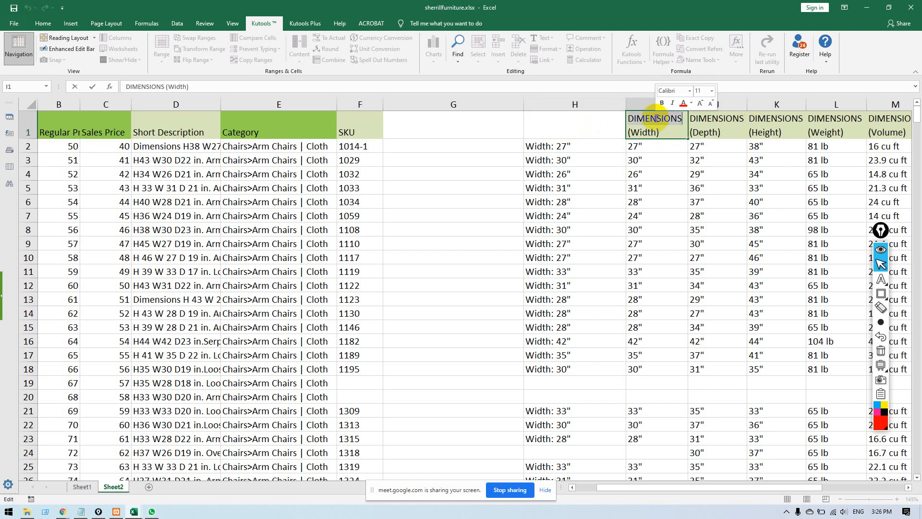
{"action": "left_click", "coordinate": [584, 124]}
{"action": "type", "text": "DIMENSIONS"}
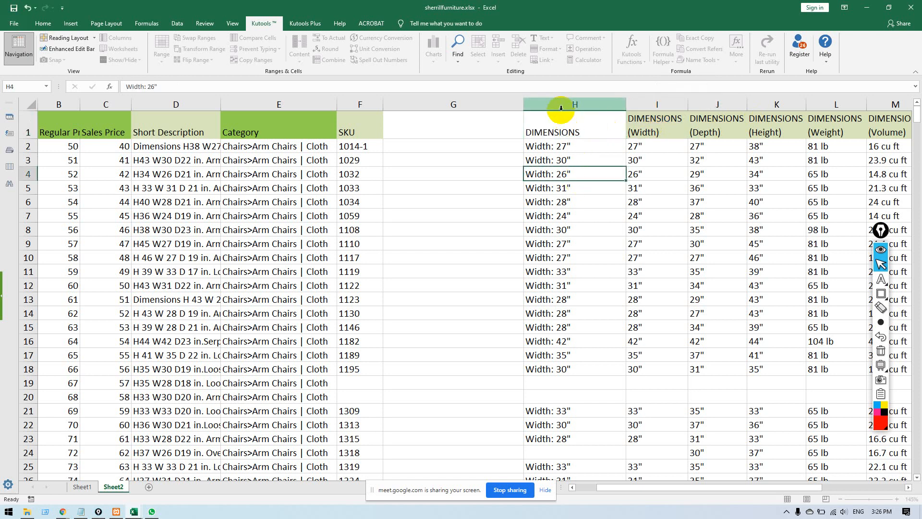
Move the DIMENSIONS column from H into column G and widen the empty column H.
{"action": "left_click", "coordinate": [556, 103]}
{"action": "key", "text": "ctrl+c"}
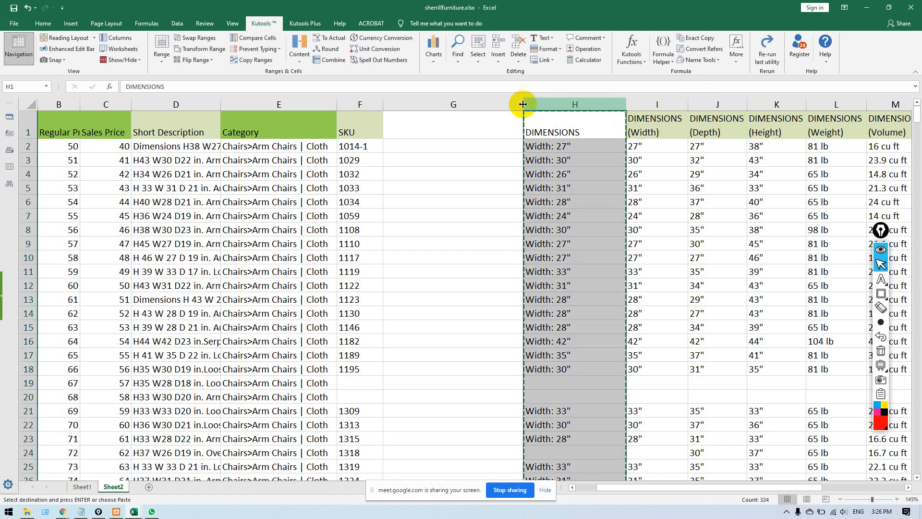
{"action": "left_click", "coordinate": [497, 102]}
{"action": "key", "text": "ctrl+v"}
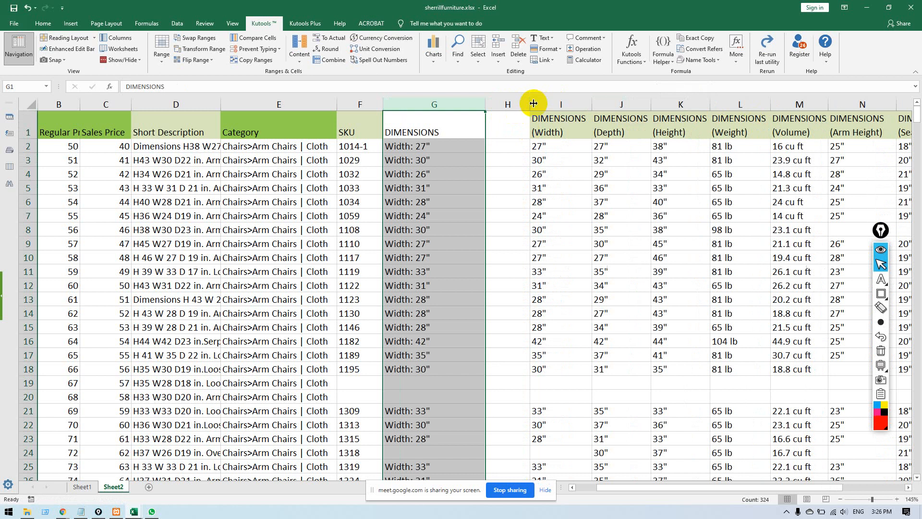
{"action": "left_click_drag", "start_coordinate": [531, 102], "coordinate": [678, 103]}
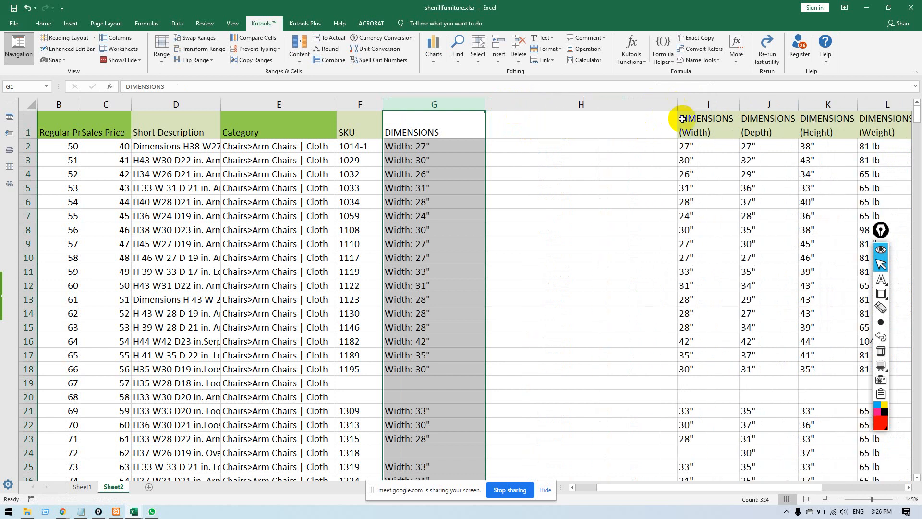
Delete the original DIMENSIONS (Width) column I and select cell G2.
{"action": "left_click", "coordinate": [718, 102]}
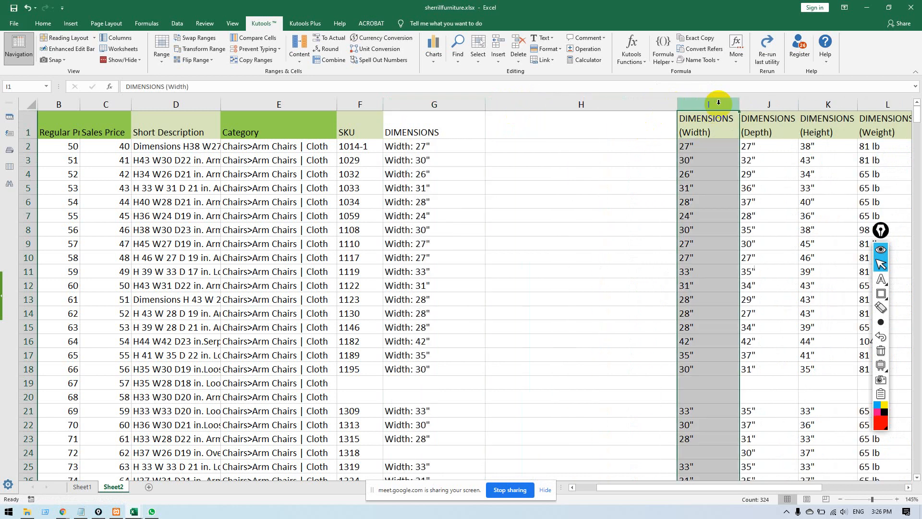
{"action": "key", "text": "ctrl+minus"}
{"action": "left_click", "coordinate": [646, 141]}
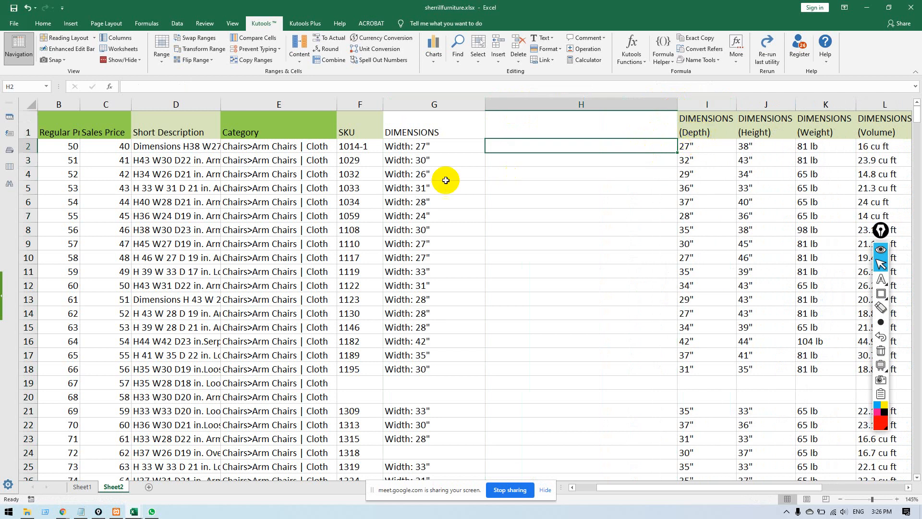
{"action": "left_click", "coordinate": [433, 147]}
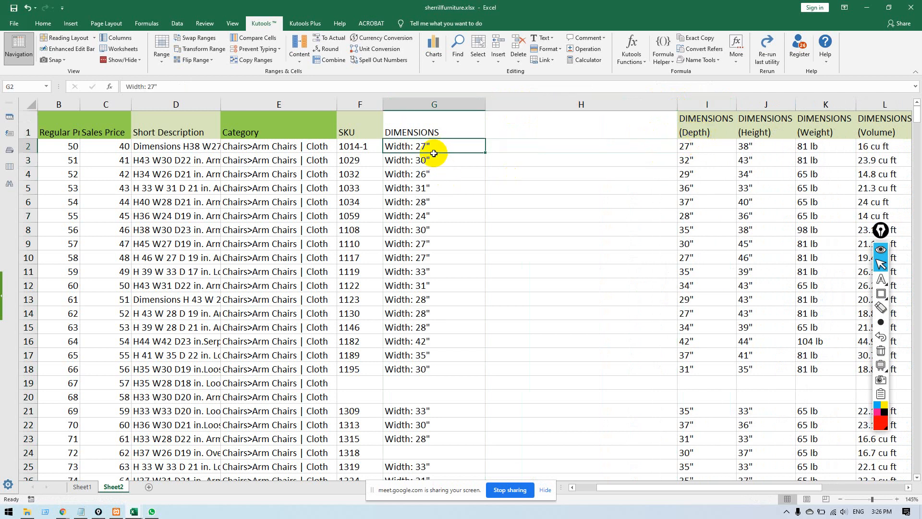
Set up Add Text for the DIMENSIONS (Depth) column to insert "Depth: " before the first character.
{"action": "double_click", "coordinate": [690, 133]}
{"action": "double_click", "coordinate": [696, 133]}
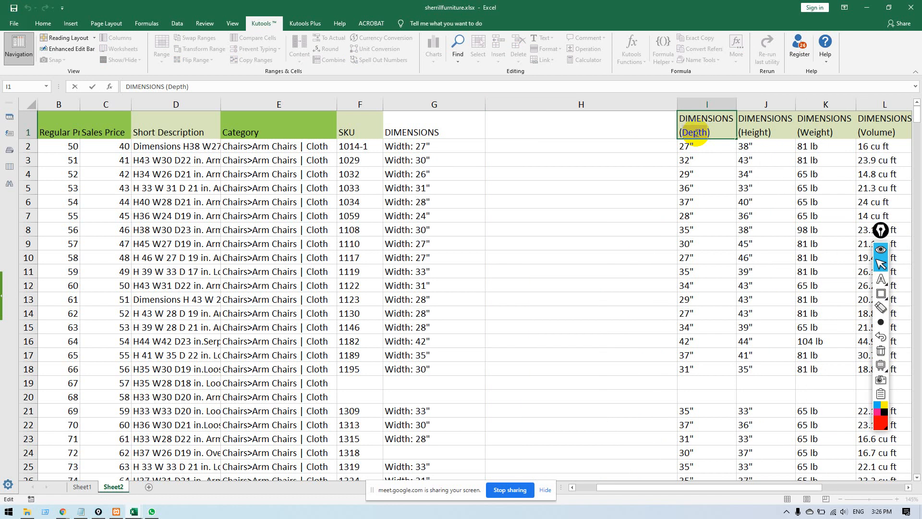
{"action": "left_click", "coordinate": [707, 105]}
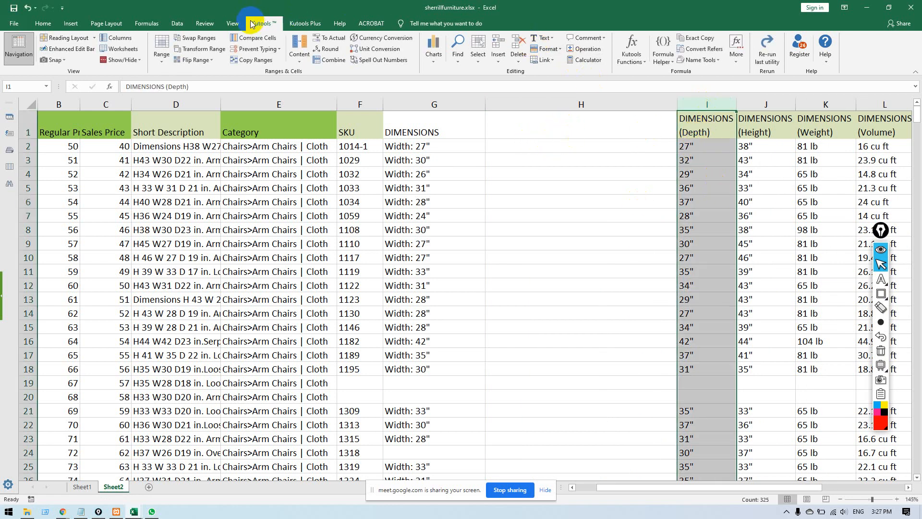
{"action": "left_click", "coordinate": [546, 39]}
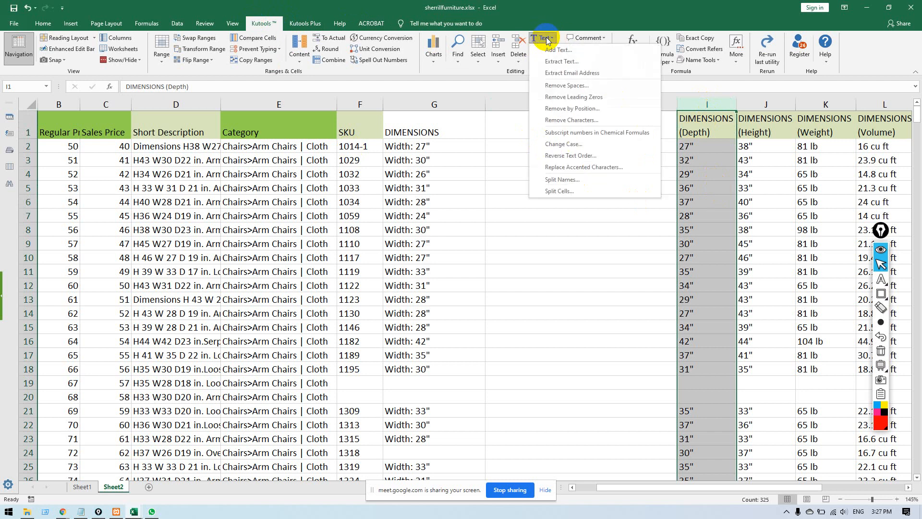
{"action": "left_click", "coordinate": [578, 50]}
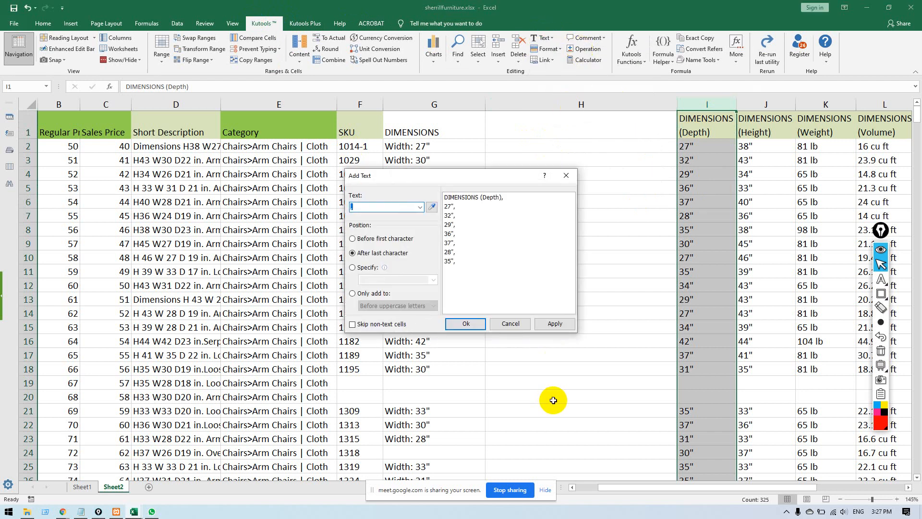
{"action": "key", "text": "BackSpace"}
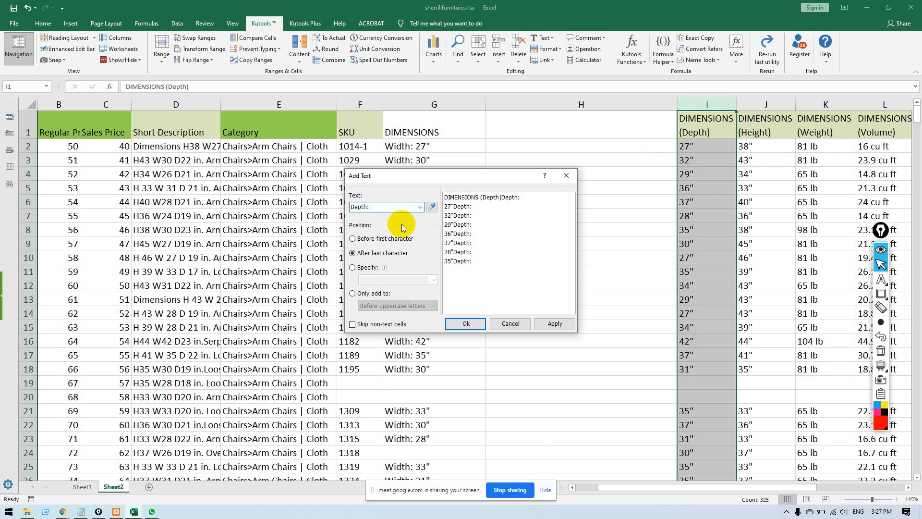
{"action": "left_click", "coordinate": [355, 240]}
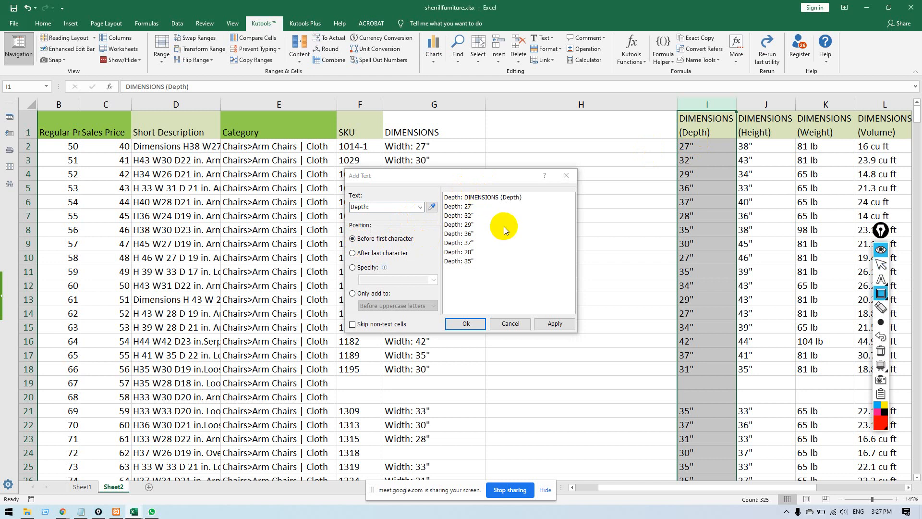
{"action": "left_click_drag", "start_coordinate": [440, 182], "coordinate": [523, 276]}
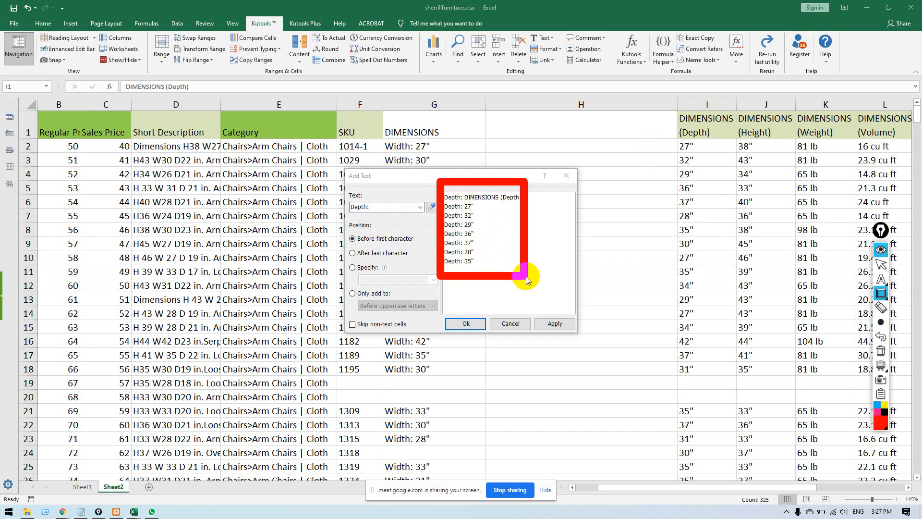
{"action": "key", "text": "ctrl+shift+7"}
{"action": "key", "text": "ctrl+shift+2"}
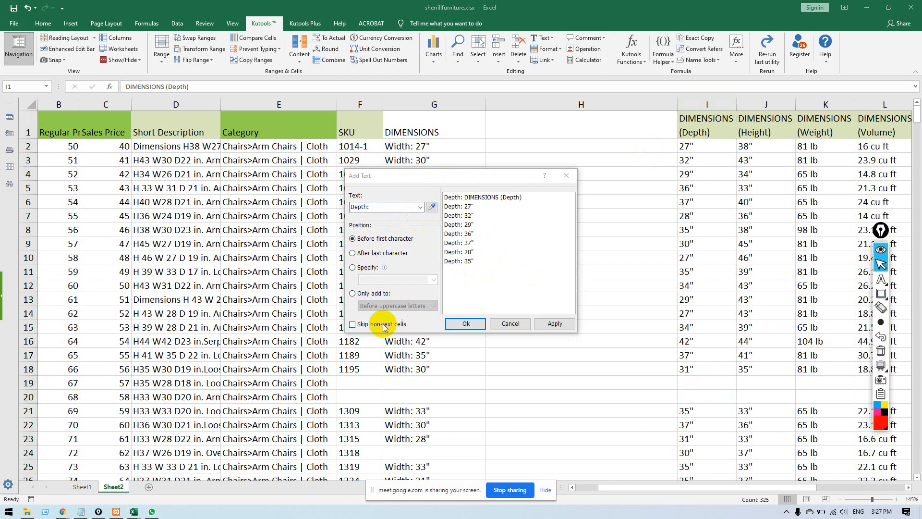
Apply the "Depth: " prefix to the DIMENSIONS (Depth) column and remove it from the header in I1.
{"action": "left_click", "coordinate": [482, 325]}
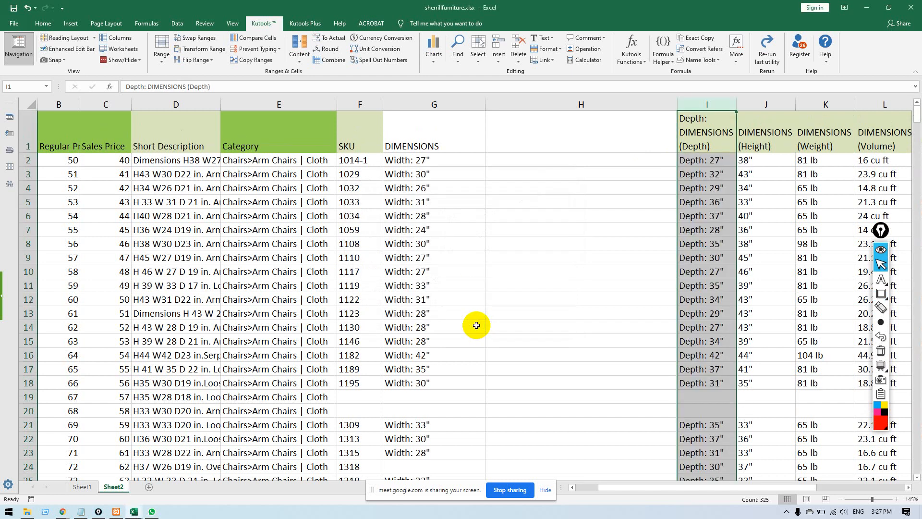
{"action": "left_click", "coordinate": [698, 260]}
{"action": "scroll", "coordinate": [720, 246], "scroll_direction": "down", "scroll_amount": 13}
{"action": "scroll", "coordinate": [723, 247], "scroll_direction": "up", "scroll_amount": 13}
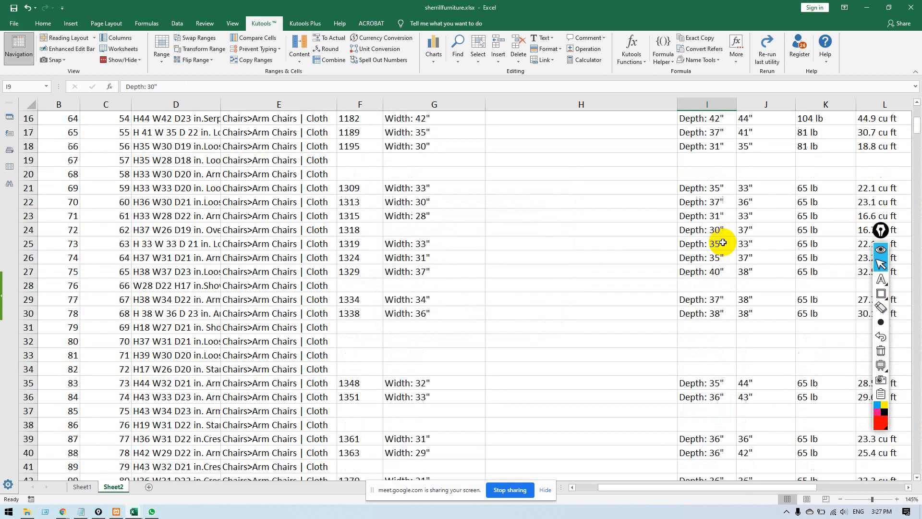
{"action": "left_click", "coordinate": [702, 120]}
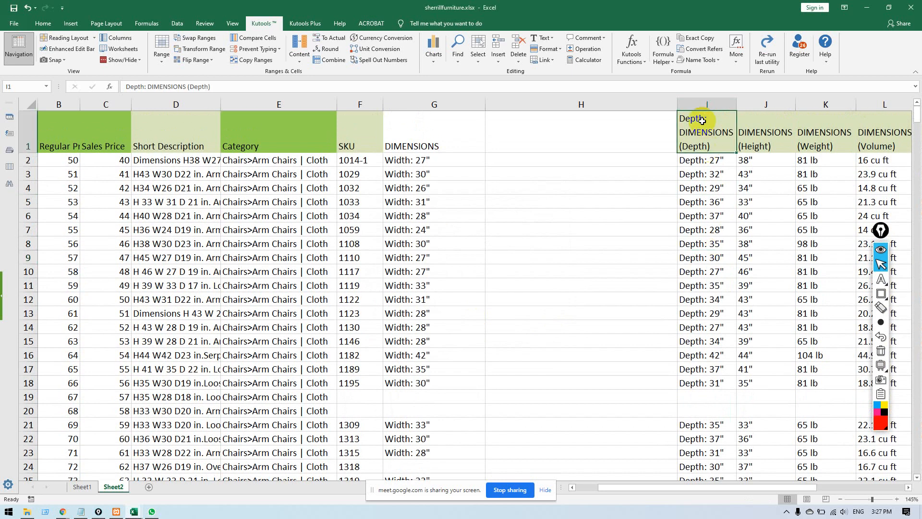
{"action": "left_click_drag", "start_coordinate": [713, 119], "coordinate": [665, 105]}
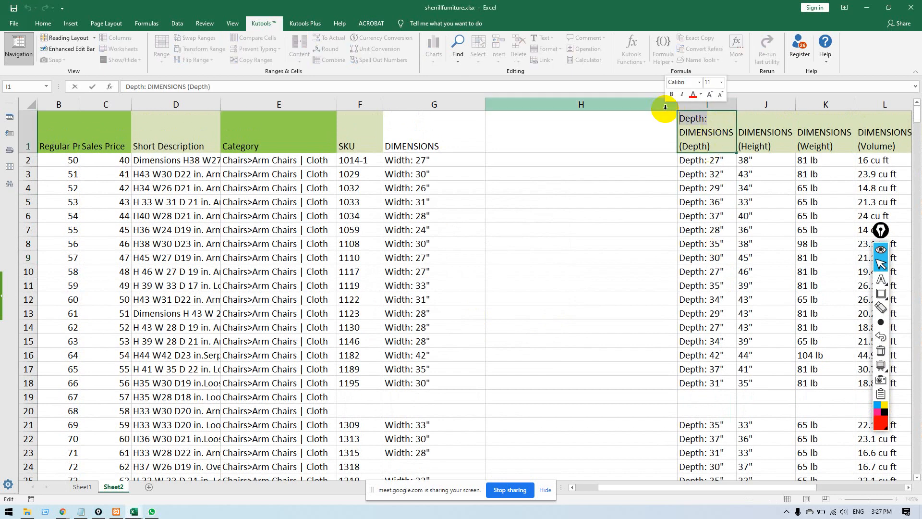
{"action": "key", "text": "BackSpace"}
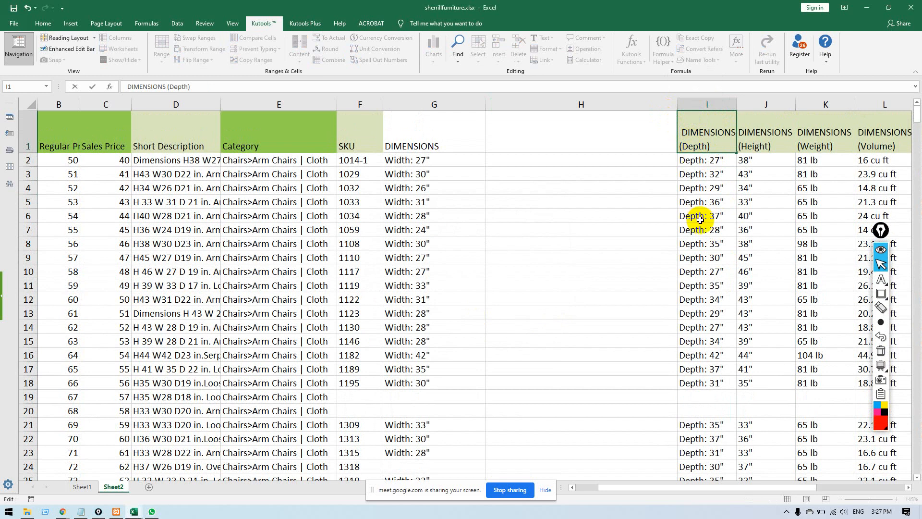
Move the DIMENSIONS (Depth) column from I into column H and widen the empty column I.
{"action": "left_click", "coordinate": [697, 104]}
{"action": "key", "text": "ctrl+c"}
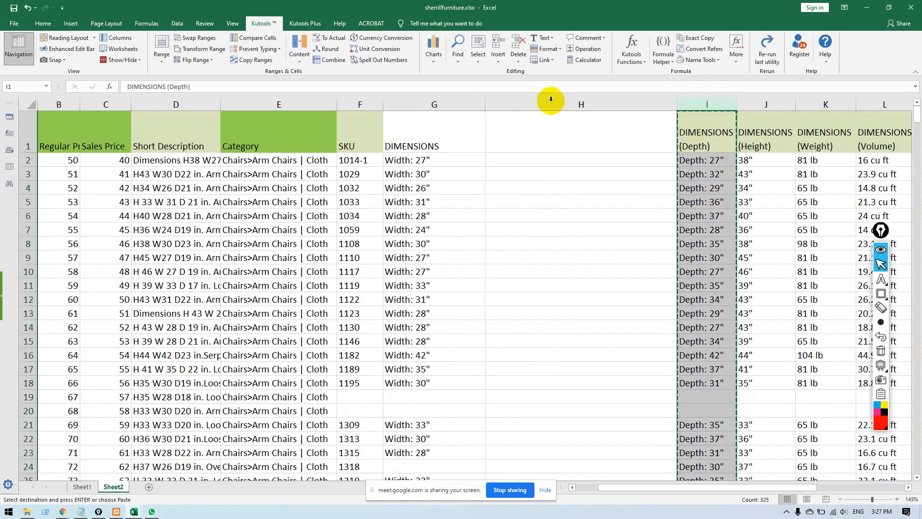
{"action": "left_click", "coordinate": [547, 103]}
{"action": "key", "text": "ctrl+v"}
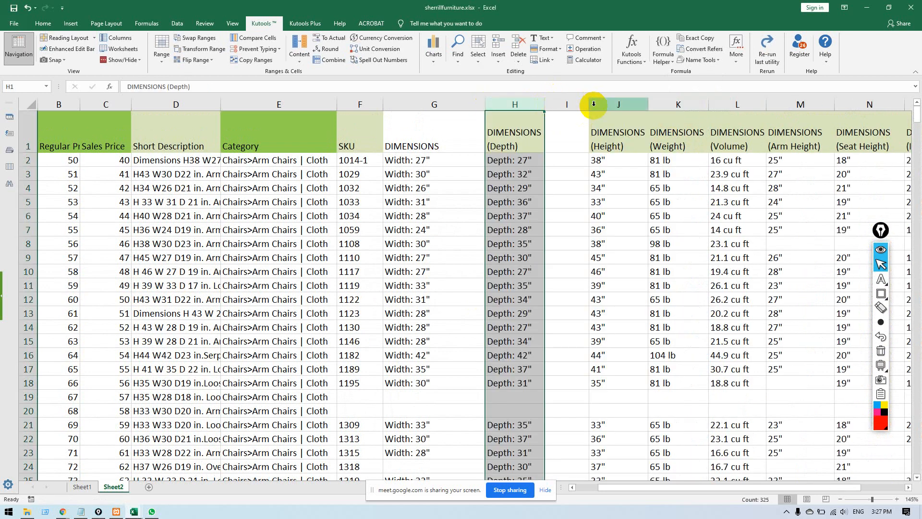
{"action": "left_click_drag", "start_coordinate": [589, 104], "coordinate": [695, 102]}
{"action": "left_click", "coordinate": [659, 178]}
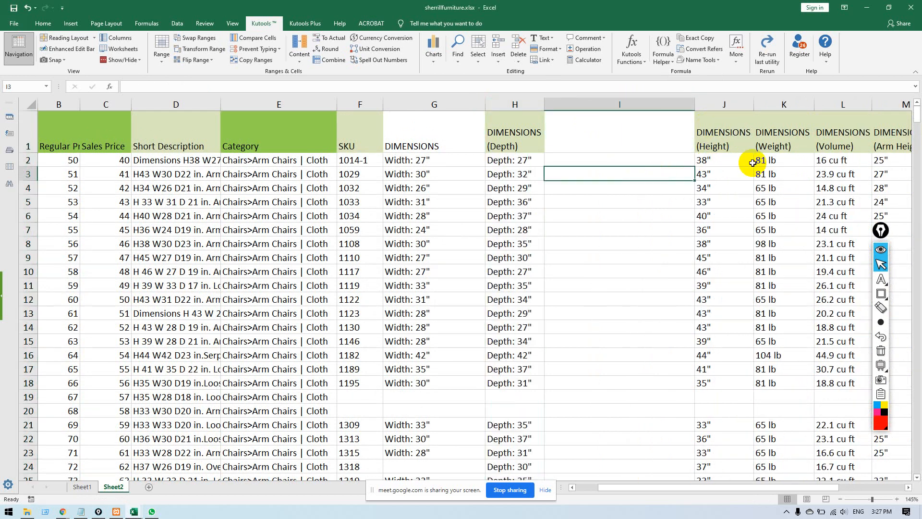
Use Add Text to insert "Height: " before the first character throughout the DIMENSIONS (Height) column J.
{"action": "scroll", "coordinate": [700, 357], "scroll_direction": "down", "scroll_amount": 1}
{"action": "scroll", "coordinate": [700, 357], "scroll_direction": "up", "scroll_amount": 1}
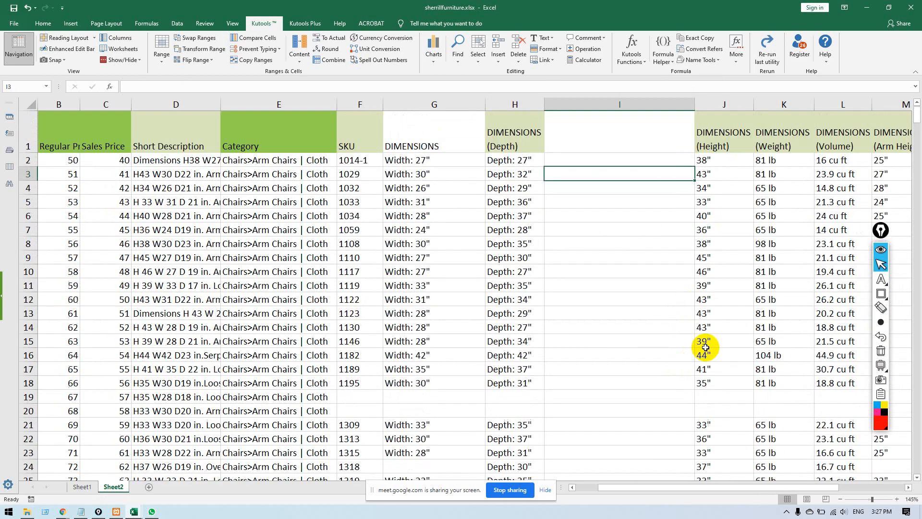
{"action": "left_click", "coordinate": [711, 146]}
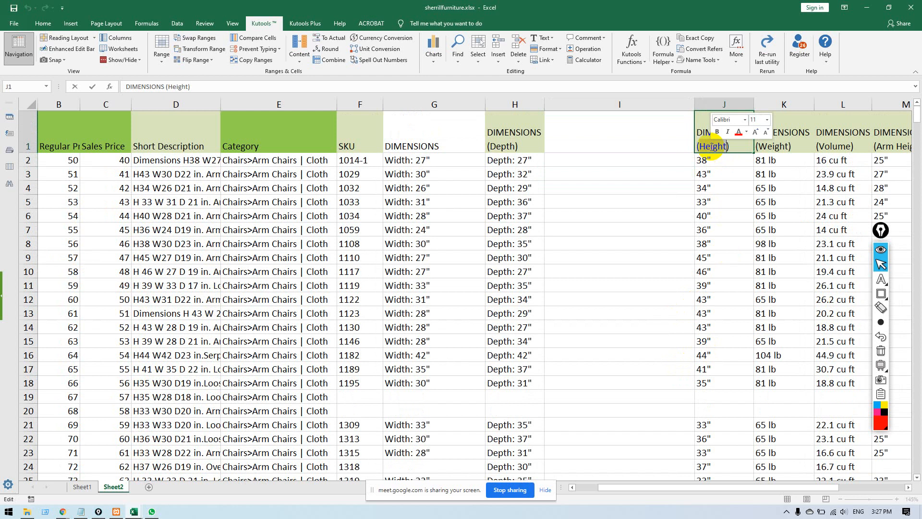
{"action": "left_click", "coordinate": [722, 104]}
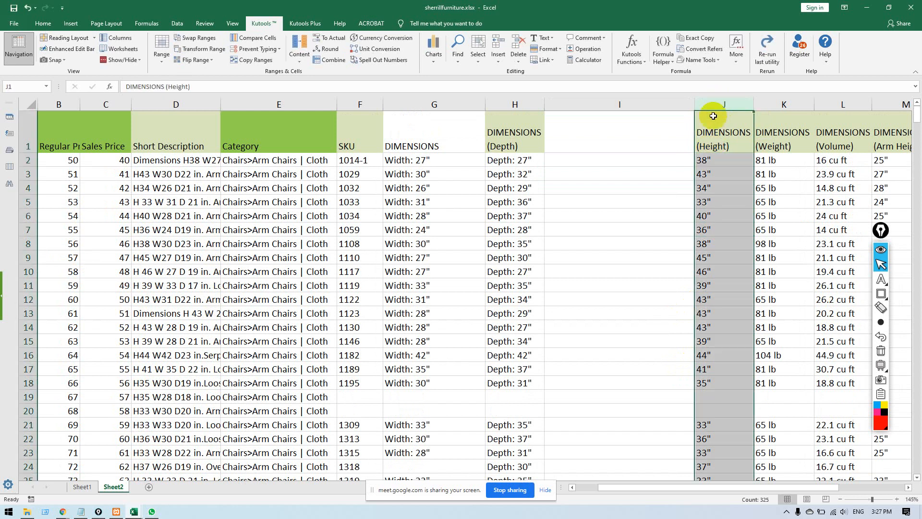
{"action": "left_click", "coordinate": [543, 38]}
{"action": "left_click", "coordinate": [557, 50]}
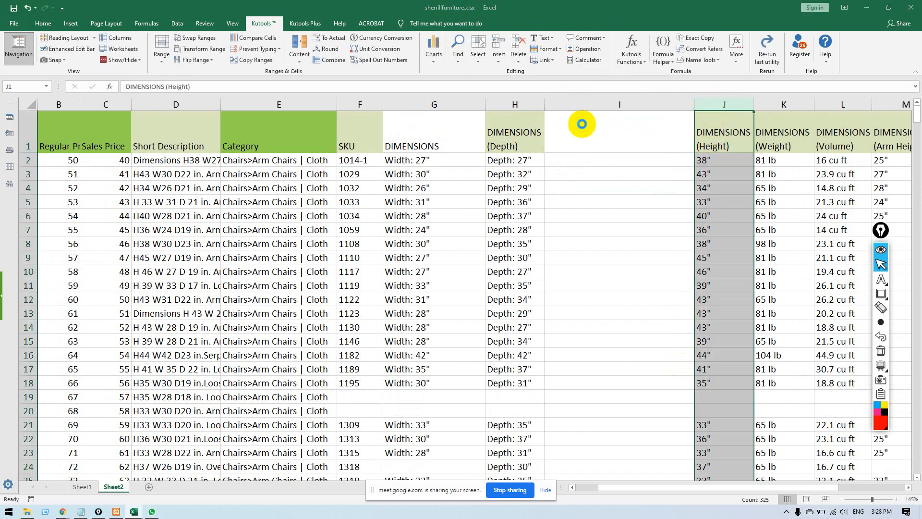
{"action": "type", "text": "Height"}
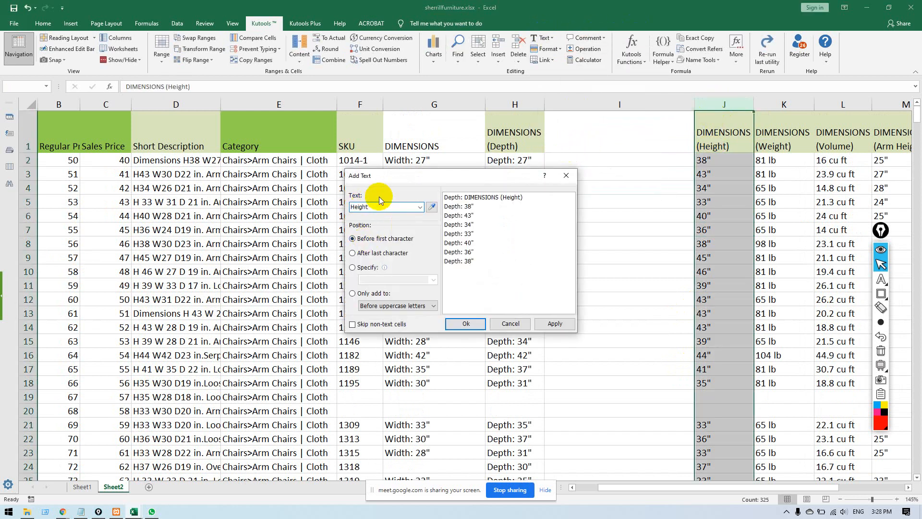
{"action": "type", "text": ":"}
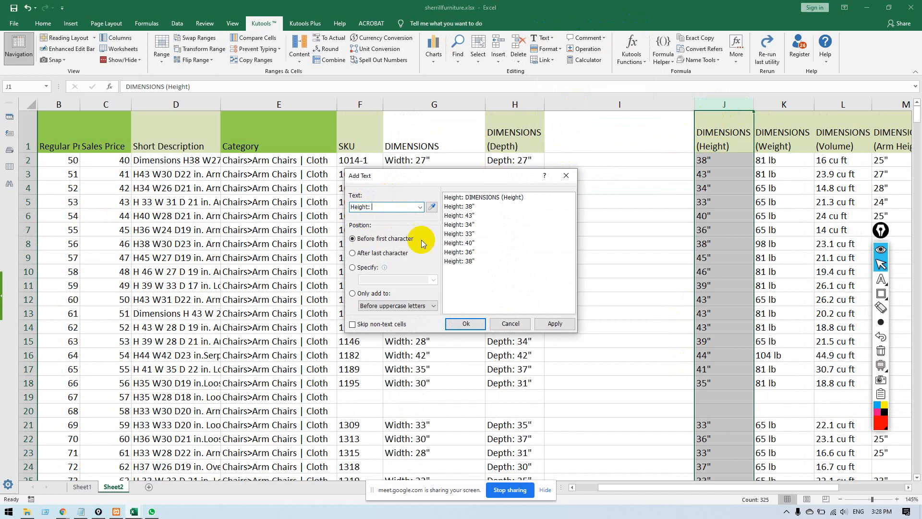
{"action": "left_click", "coordinate": [469, 323]}
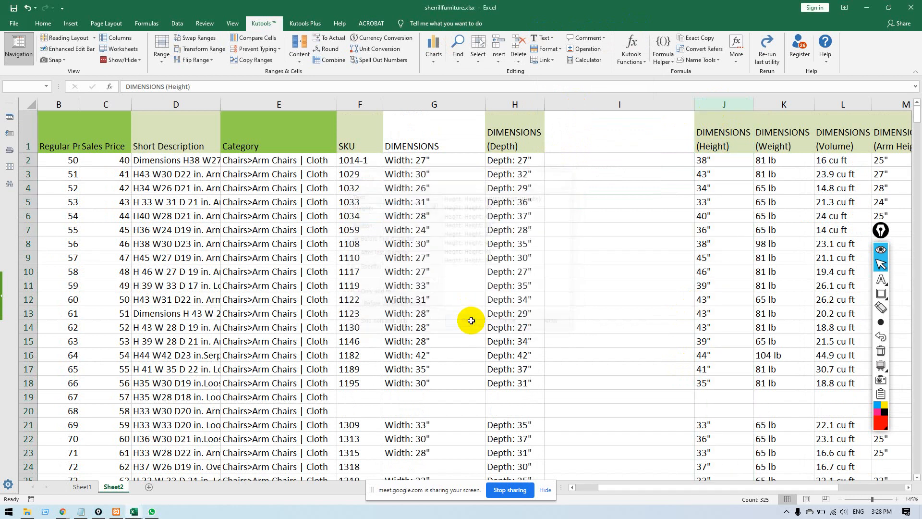
Copy the DIMENSIONS (Height) column from J into column I and remove the "Height: " prefix from the header in I1.
{"action": "key", "text": "ctrl+c"}
{"action": "left_click", "coordinate": [605, 99]}
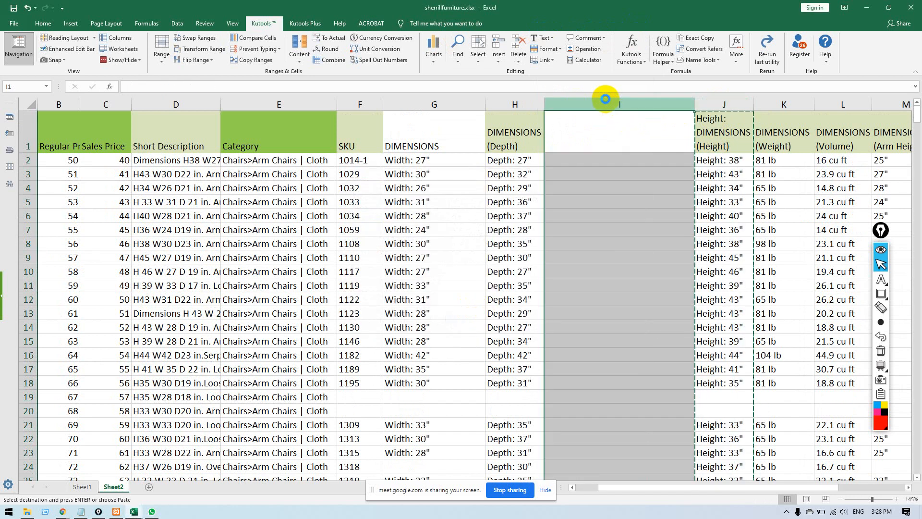
{"action": "key", "text": "Return"}
{"action": "double_click", "coordinate": [580, 117]}
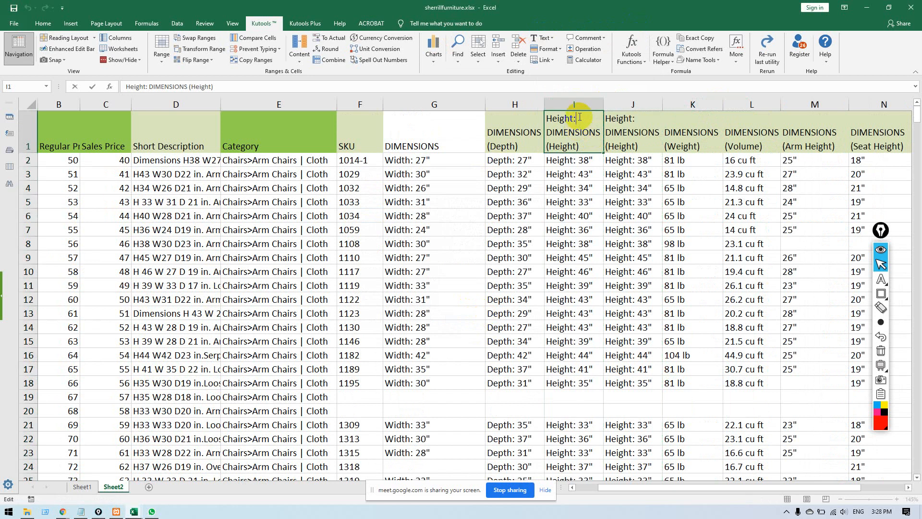
{"action": "key", "text": "BackSpace"}
{"action": "key", "text": "BackSpace"}
{"action": "key", "text": "BackSpace"}
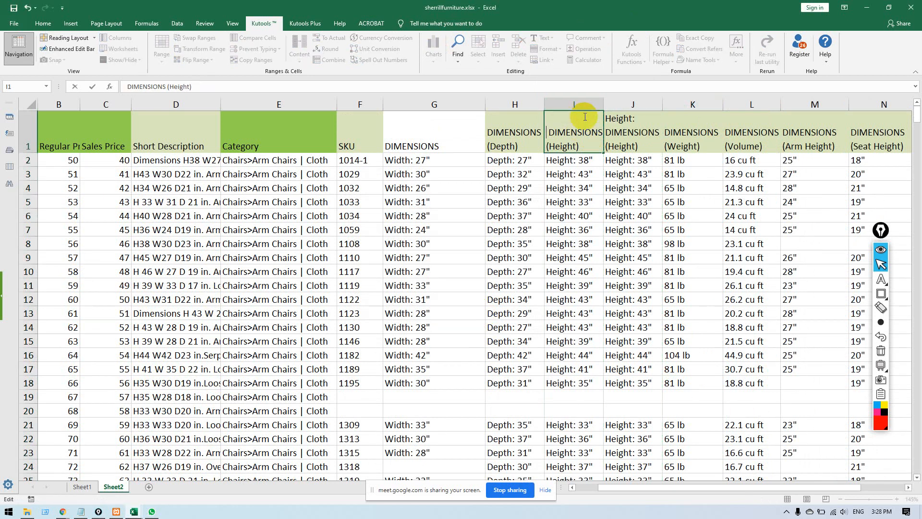
Clear the duplicate DIMENSIONS (Height) contents from column J and widen the emptied column.
{"action": "left_click", "coordinate": [618, 103]}
{"action": "left_click", "coordinate": [637, 143]}
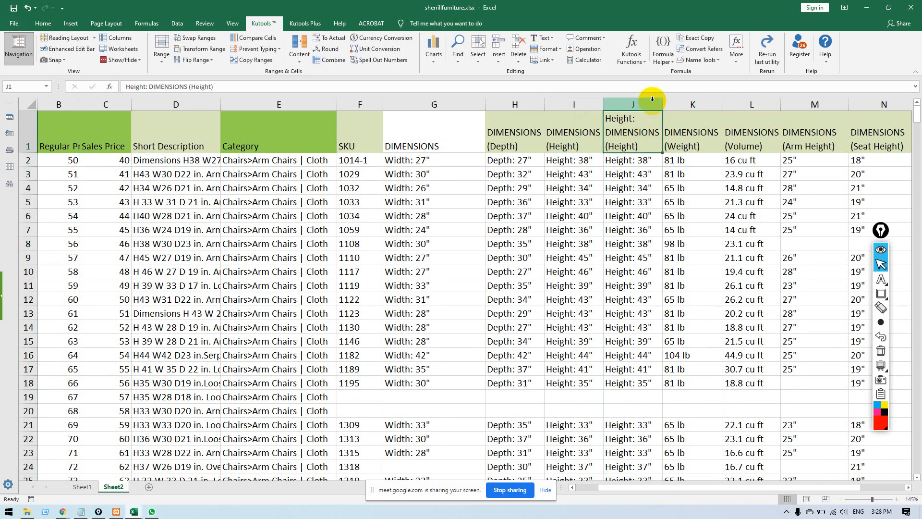
{"action": "left_click", "coordinate": [644, 101]}
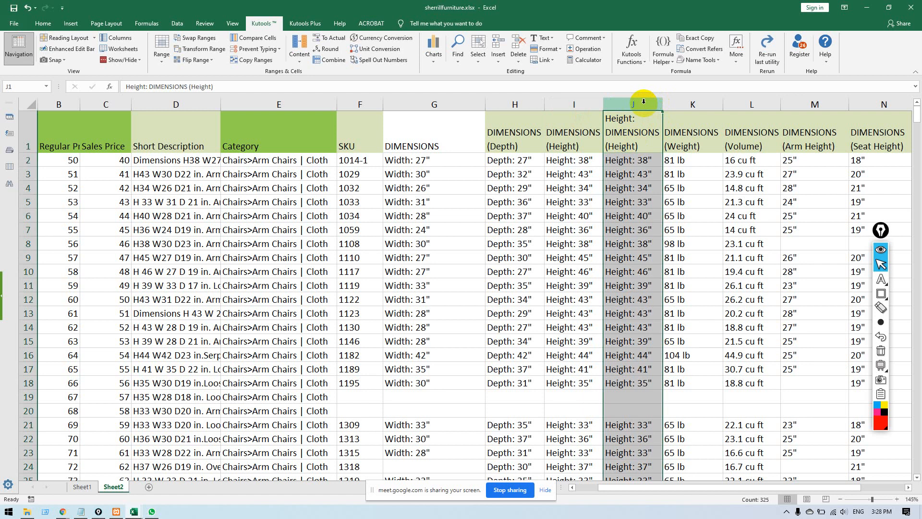
{"action": "key", "text": "Delete"}
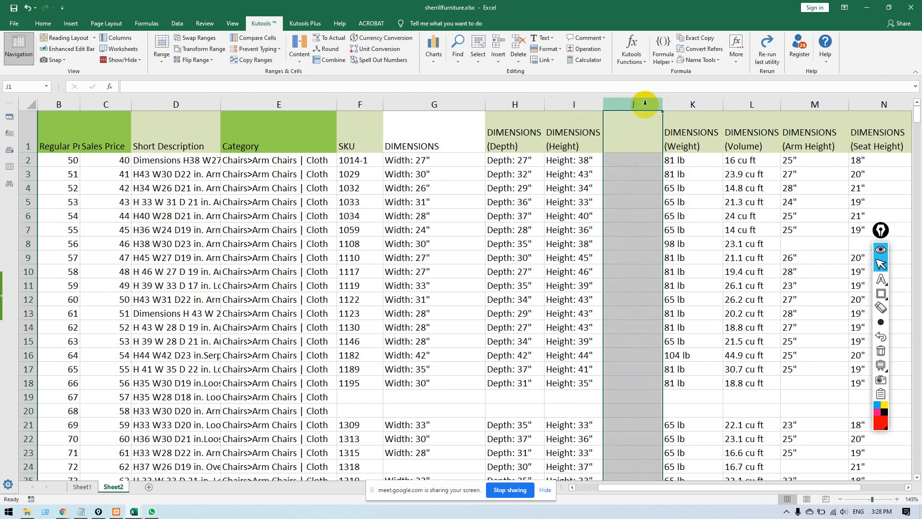
{"action": "key", "text": "ctrl+z"}
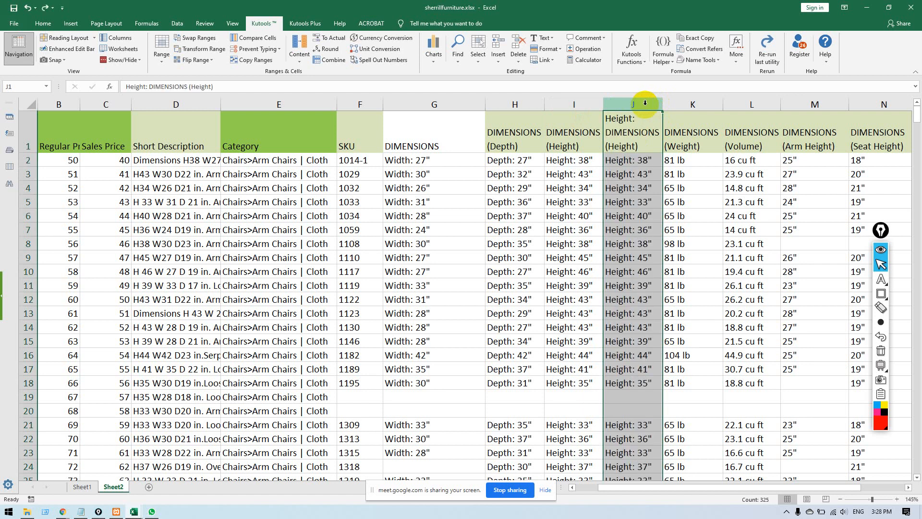
{"action": "key", "text": "Delete"}
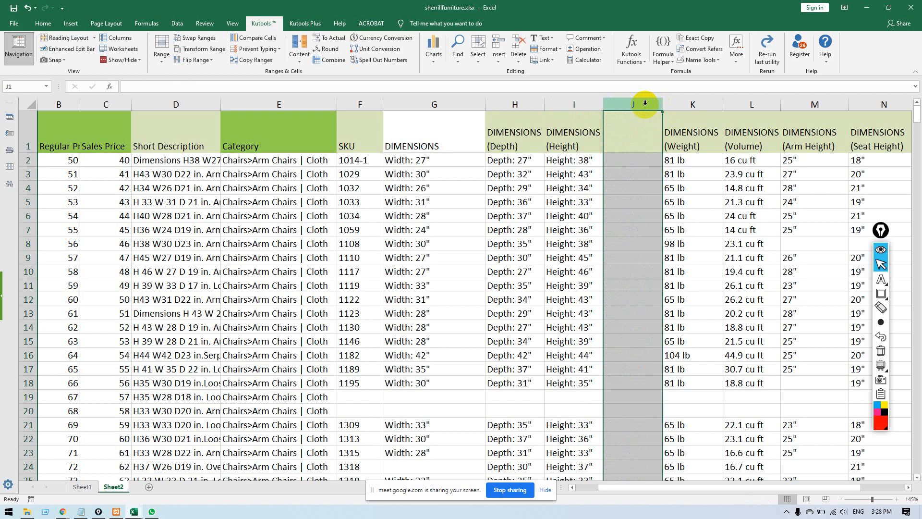
{"action": "left_click_drag", "start_coordinate": [663, 108], "coordinate": [773, 107]}
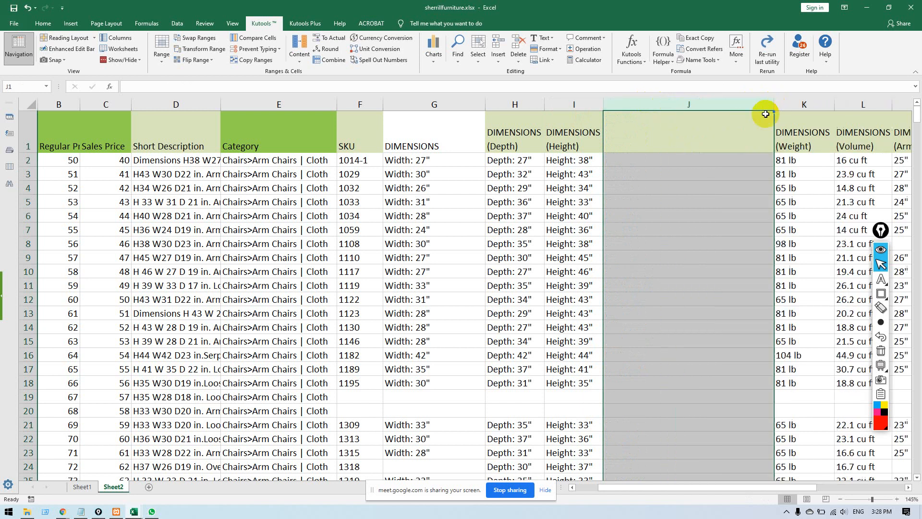
Use Add Text to insert "Weight: " before the first character throughout the DIMENSIONS (Weight) column K.
{"action": "left_click", "coordinate": [795, 147]}
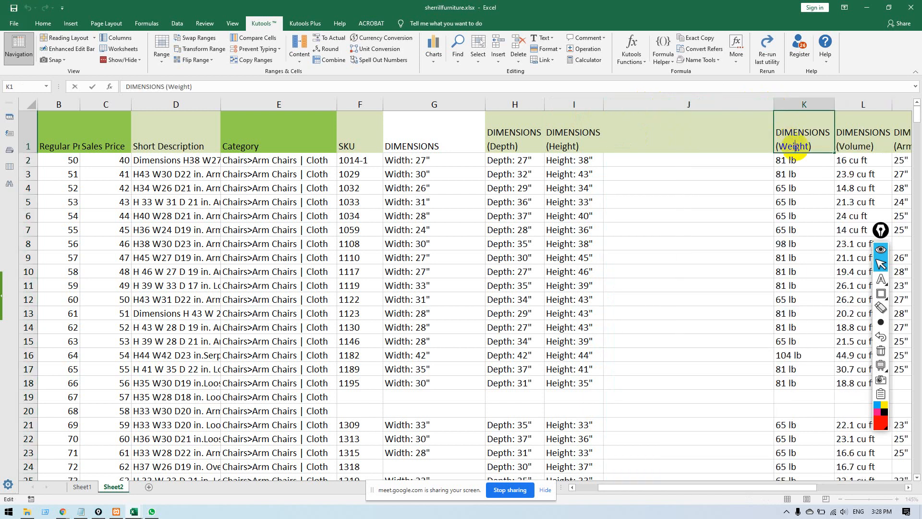
{"action": "key", "text": "Return"}
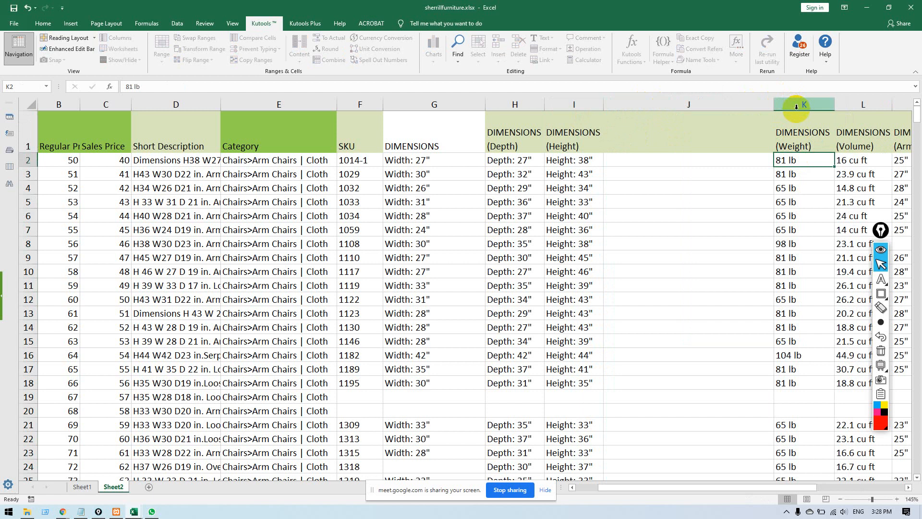
{"action": "left_click", "coordinate": [796, 107]}
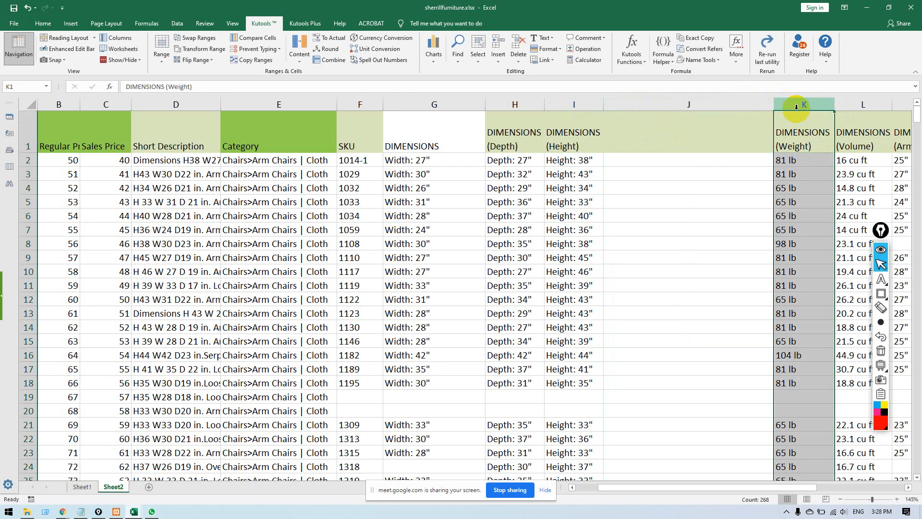
{"action": "left_click", "coordinate": [542, 37]}
{"action": "left_click", "coordinate": [555, 48]}
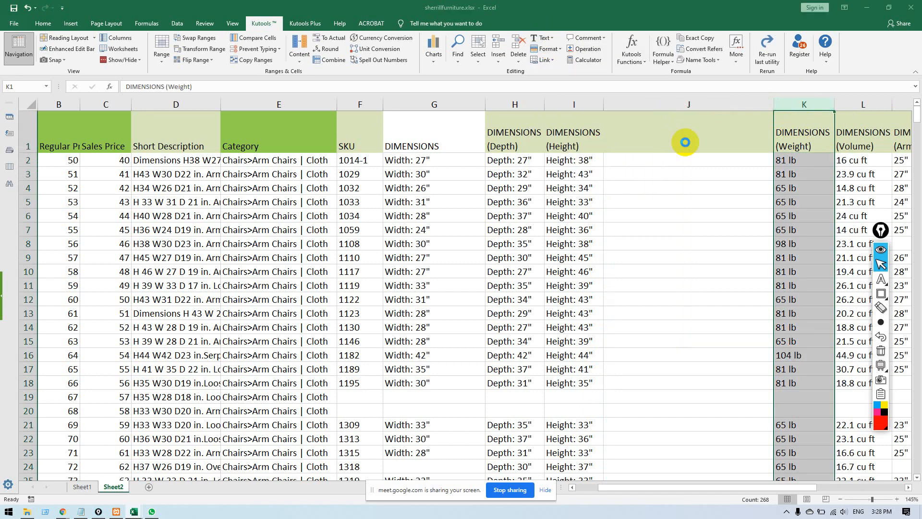
{"action": "type", "text": "Weight"}
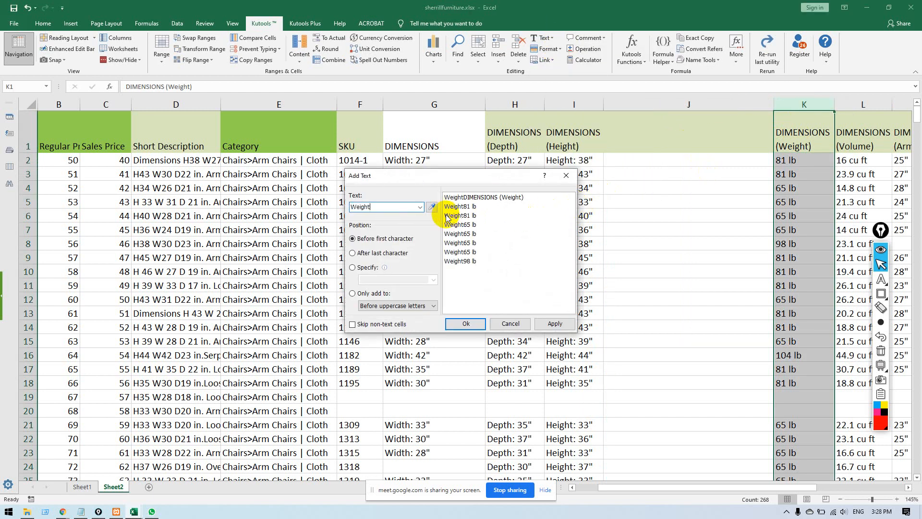
{"action": "type", "text": ":"}
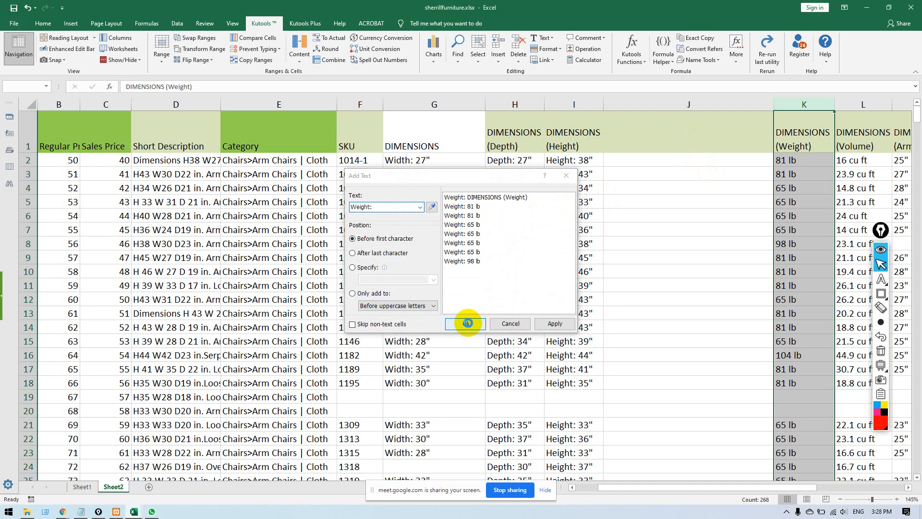
{"action": "key", "text": "Return"}
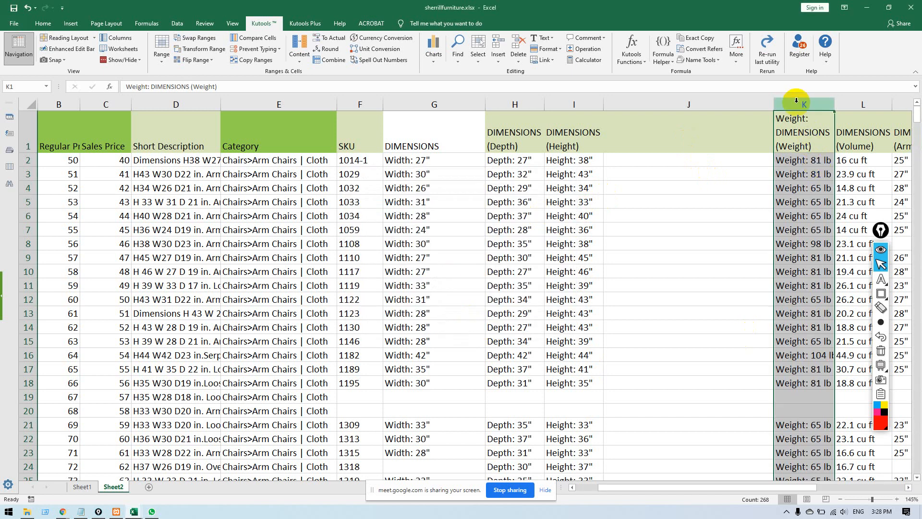
Move the DIMENSIONS (Weight) column from K into column J and remove the "Weight: " prefix from the header in J1.
{"action": "key", "text": "ctrl+c"}
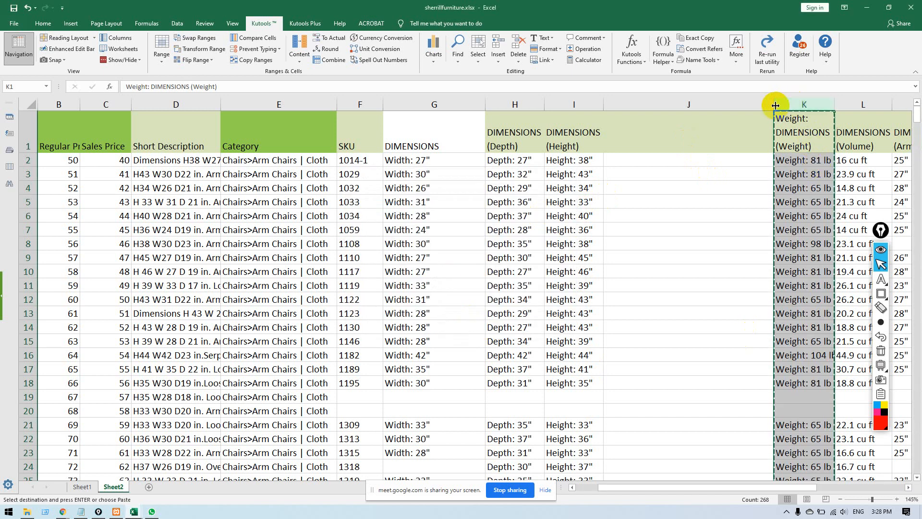
{"action": "mouse_move", "coordinate": [767, 106]}
{"action": "left_mouse_down"}
{"action": "mouse_move", "coordinate": [682, 103]}
{"action": "mouse_move", "coordinate": [749, 102]}
{"action": "left_mouse_up"}
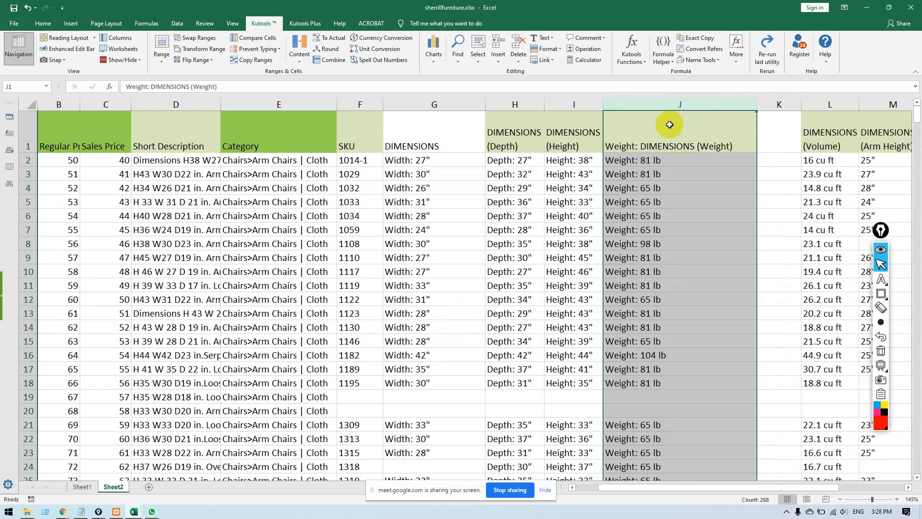
{"action": "double_click", "coordinate": [641, 146]}
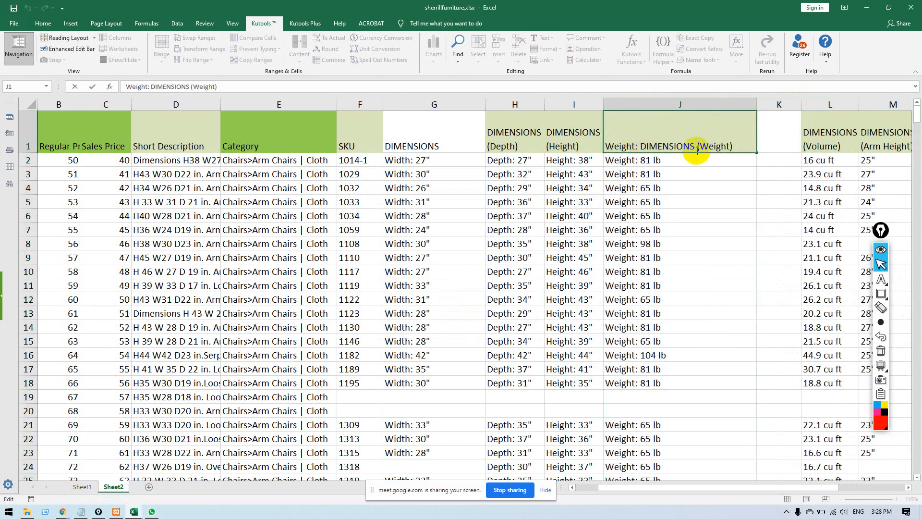
{"action": "key", "text": "BackSpace"}
{"action": "key", "text": "BackSpace"}
{"action": "key", "text": "BackSpace"}
{"action": "key", "text": "BackSpace"}
{"action": "key", "text": "BackSpace"}
{"action": "key", "text": "BackSpace"}
{"action": "key", "text": "BackSpace"}
{"action": "key", "text": "BackSpace"}
{"action": "key", "text": "Return"}
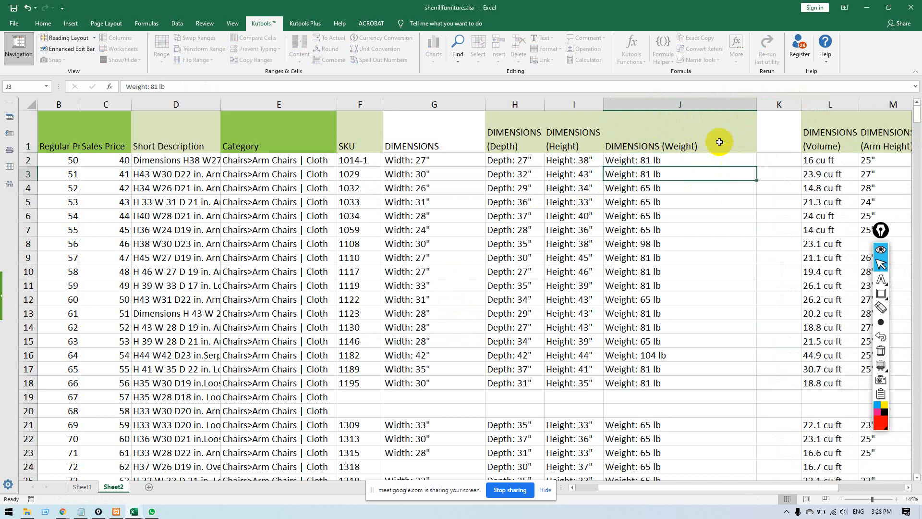
Use Add Text to insert "Volume: " before the first character throughout the DIMENSIONS (Volume) column L, after widening empty column K.
{"action": "left_click", "coordinate": [726, 112]}
{"action": "left_click_drag", "start_coordinate": [757, 103], "coordinate": [810, 101]}
{"action": "left_click_drag", "start_coordinate": [713, 487], "coordinate": [880, 483]}
{"action": "double_click", "coordinate": [645, 149]}
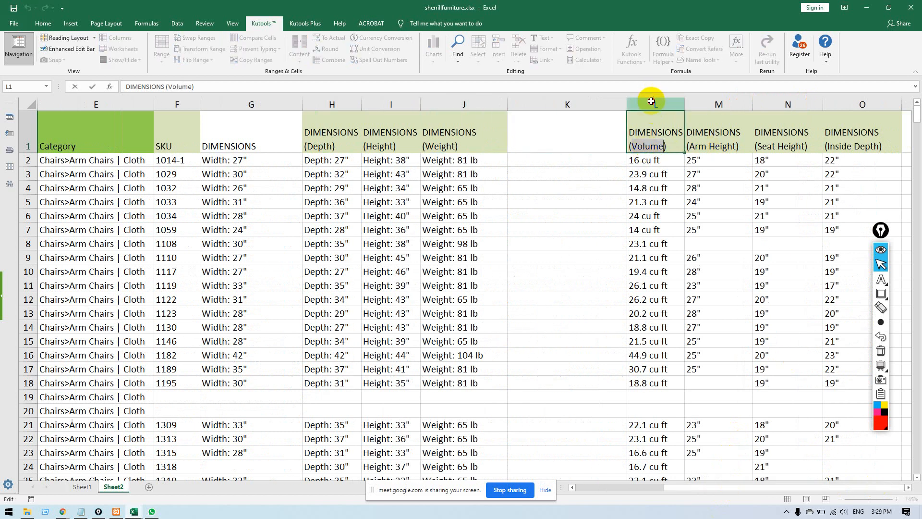
{"action": "left_click", "coordinate": [654, 104]}
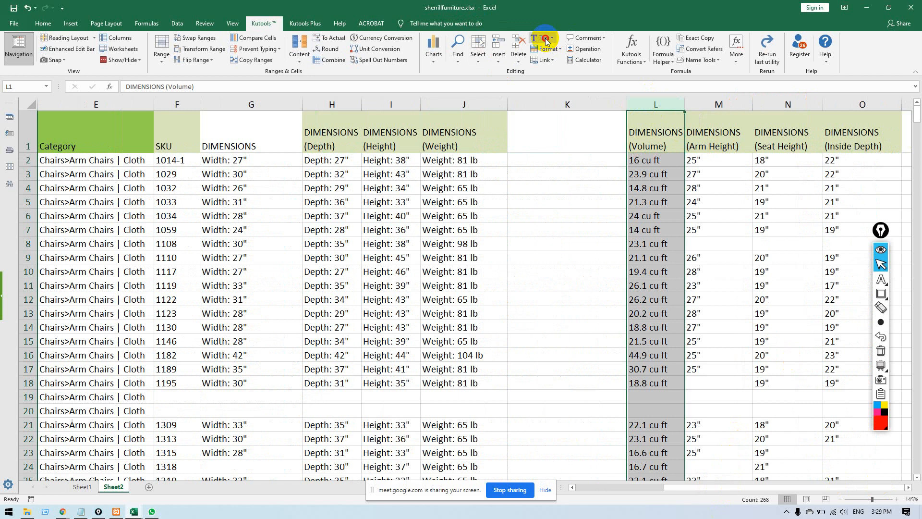
{"action": "left_click", "coordinate": [543, 38]}
{"action": "left_click", "coordinate": [560, 51]}
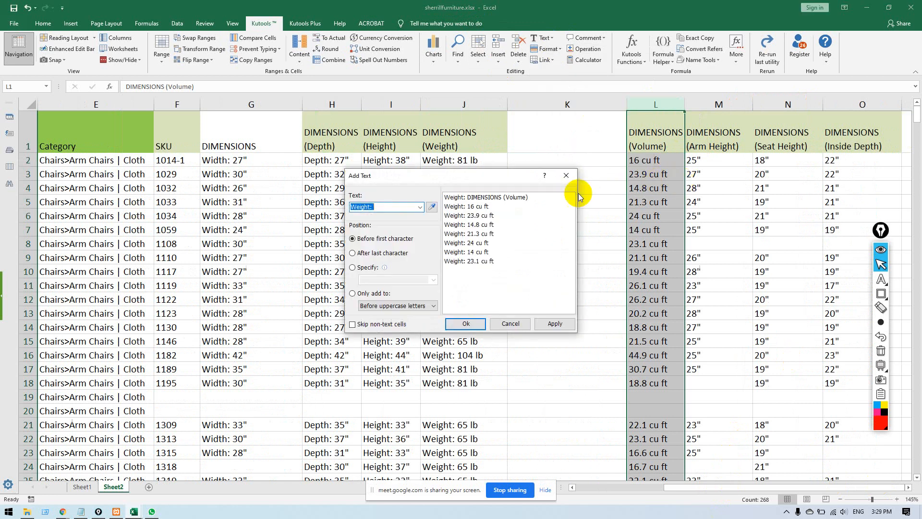
{"action": "type", "text": "Volume:"}
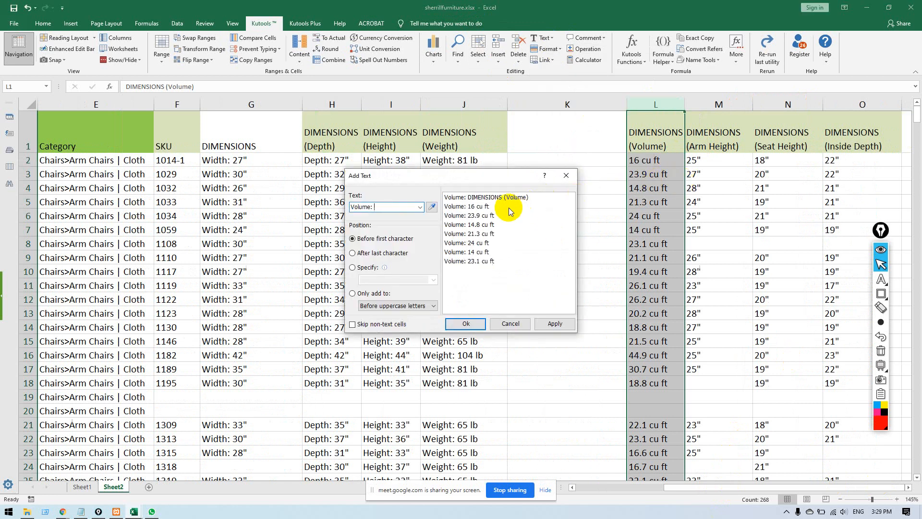
{"action": "left_click", "coordinate": [466, 324]}
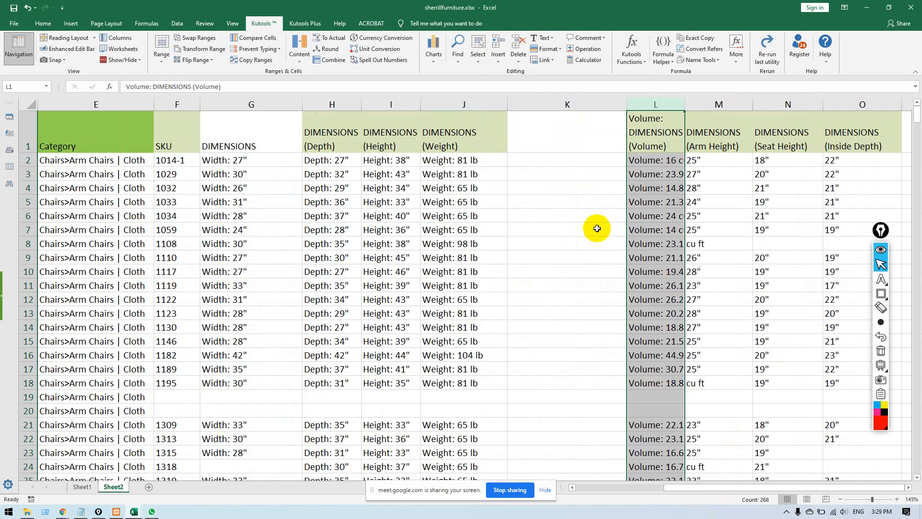
Remove the "Volume: " prefix from the DIMENSIONS (Volume) header in L1.
{"action": "double_click", "coordinate": [646, 119]}
{"action": "double_click", "coordinate": [646, 118]}
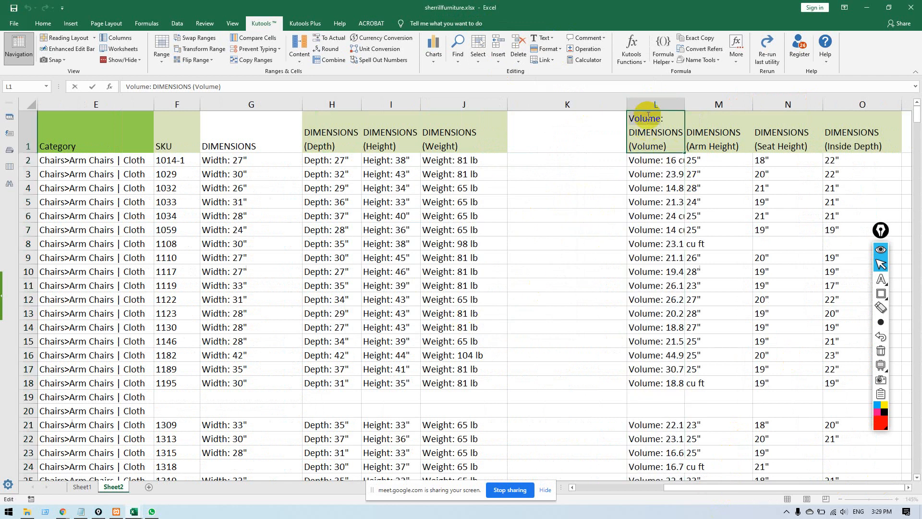
{"action": "key", "text": "Delete"}
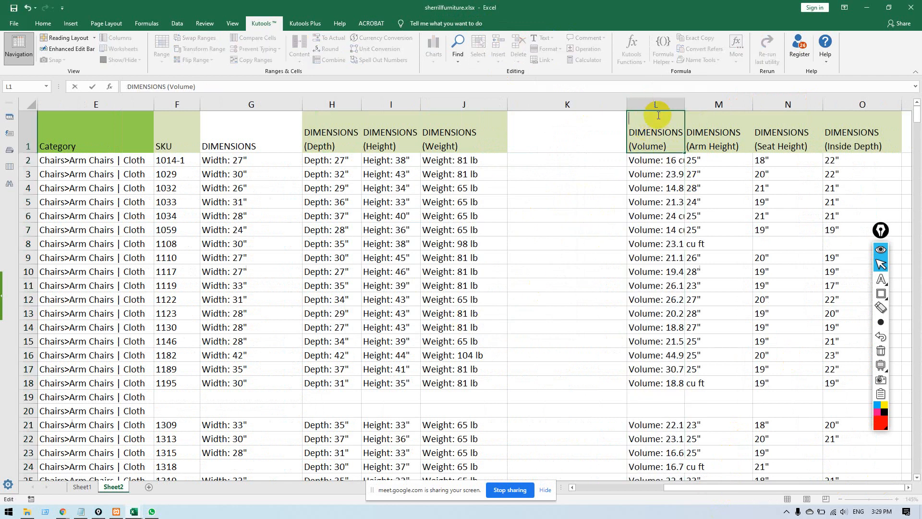
{"action": "left_click", "coordinate": [645, 188]}
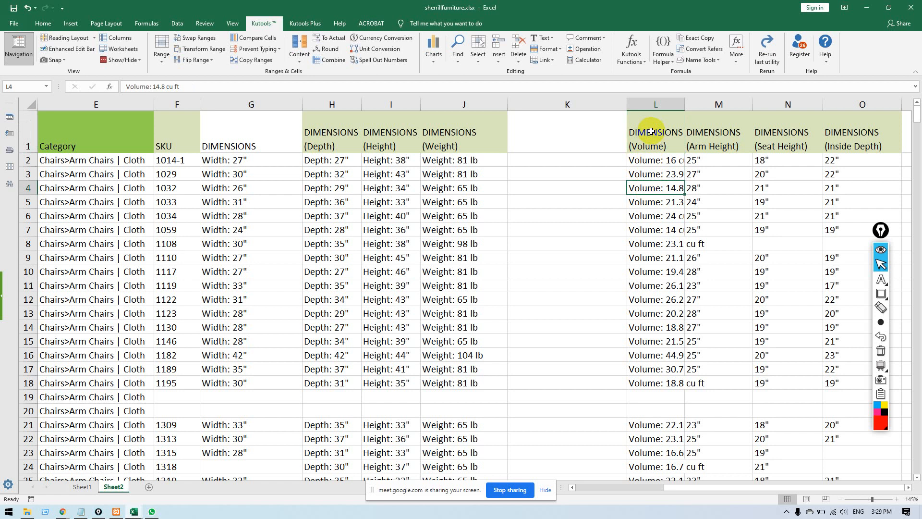
Move the DIMENSIONS (Volume) column from L into column K by copying and clearing, and widen the emptied column L.
{"action": "left_click", "coordinate": [648, 104]}
{"action": "key", "text": "ctrl+c"}
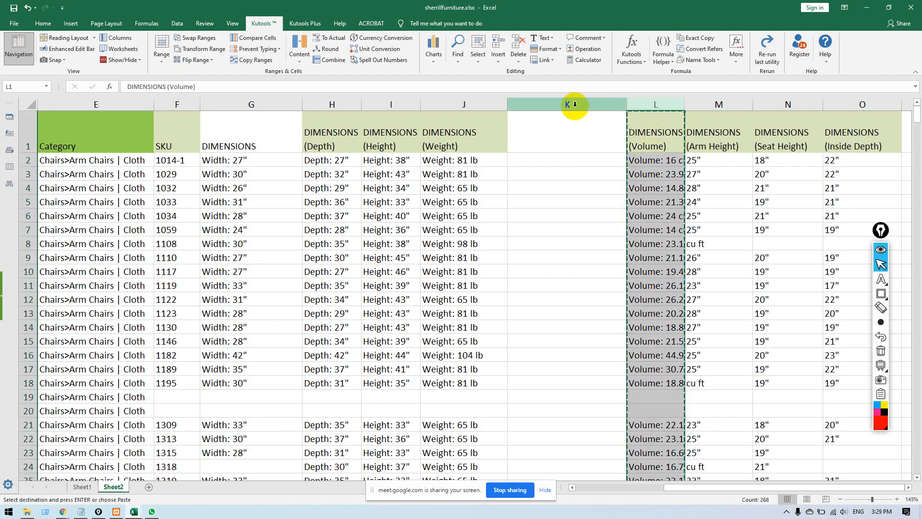
{"action": "left_click", "coordinate": [571, 104]}
{"action": "key", "text": "ctrl+v"}
{"action": "left_click", "coordinate": [606, 104]}
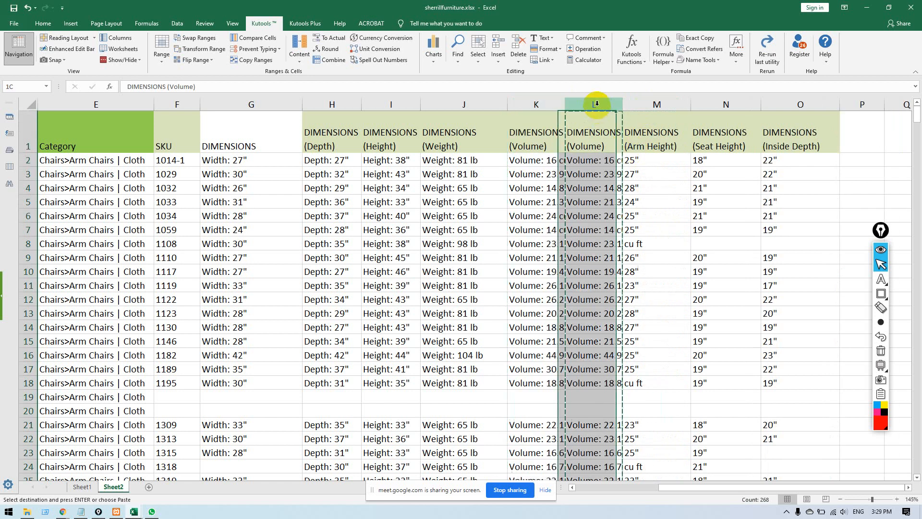
{"action": "key", "text": "Delete"}
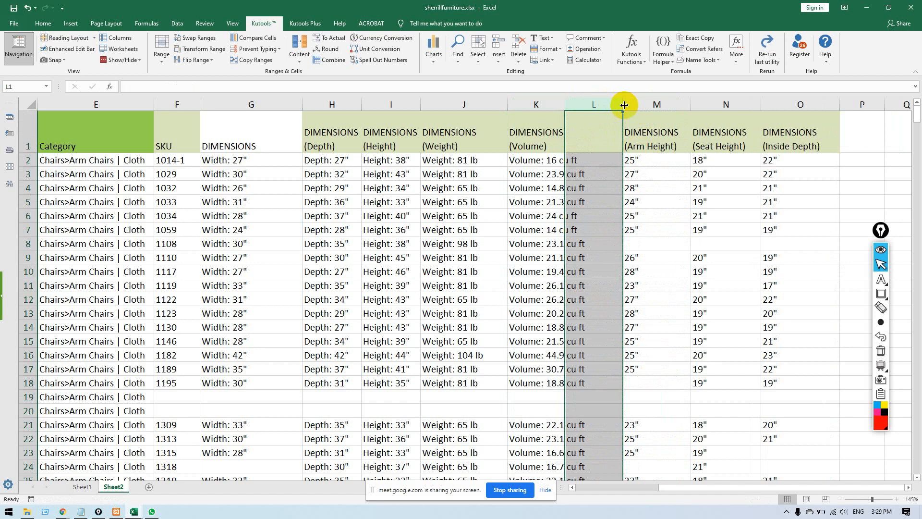
{"action": "left_click_drag", "start_coordinate": [623, 102], "coordinate": [771, 99]}
Use Add Text to insert "Arm Height: " before the first character throughout the DIMENSIONS (Arm Height) column M.
{"action": "left_click", "coordinate": [821, 146]}
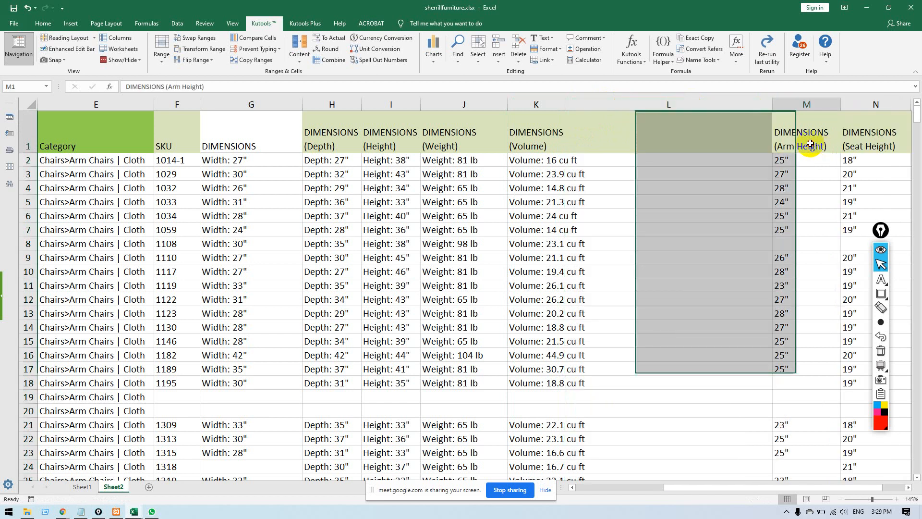
{"action": "double_click", "coordinate": [793, 146]}
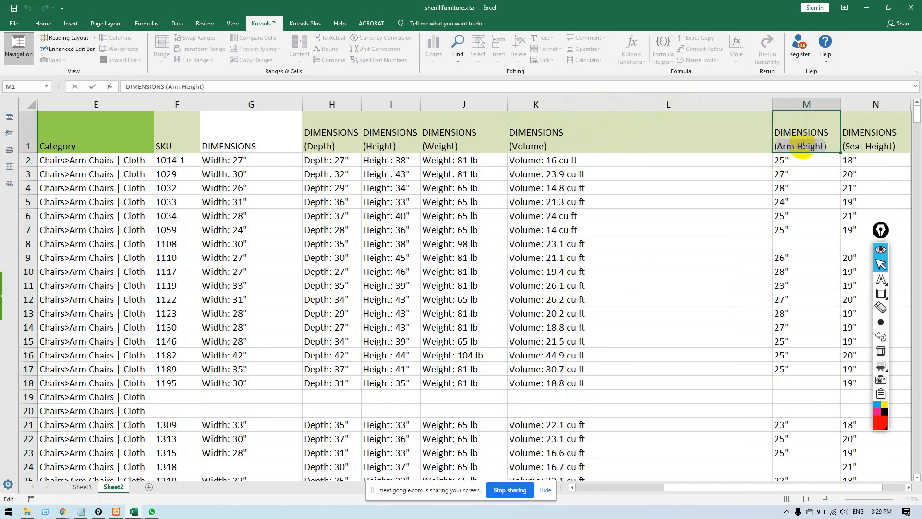
{"action": "left_click", "coordinate": [795, 102]}
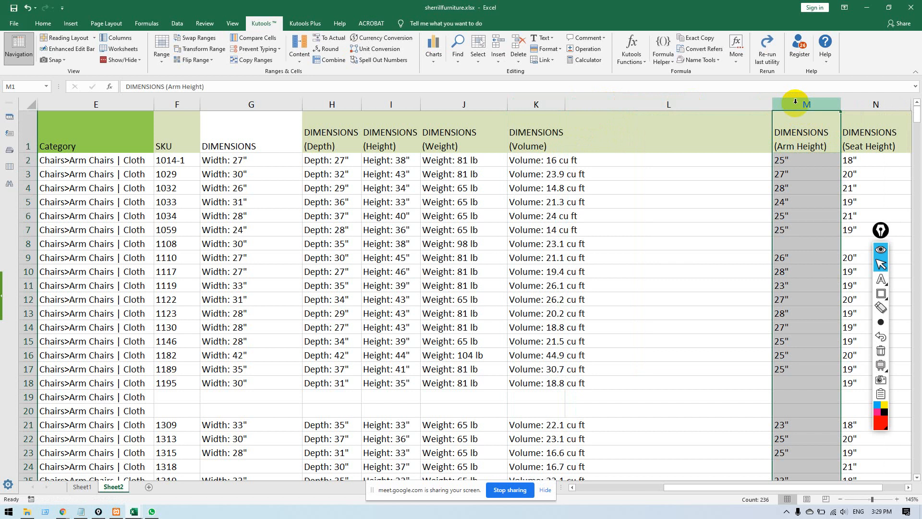
{"action": "left_click", "coordinate": [546, 38]}
{"action": "left_click", "coordinate": [560, 49]}
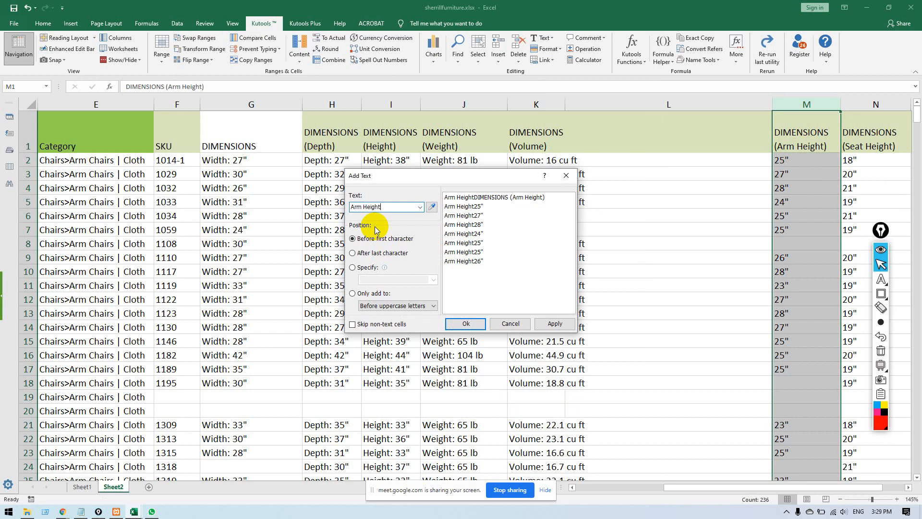
{"action": "type", "text": ":L"}
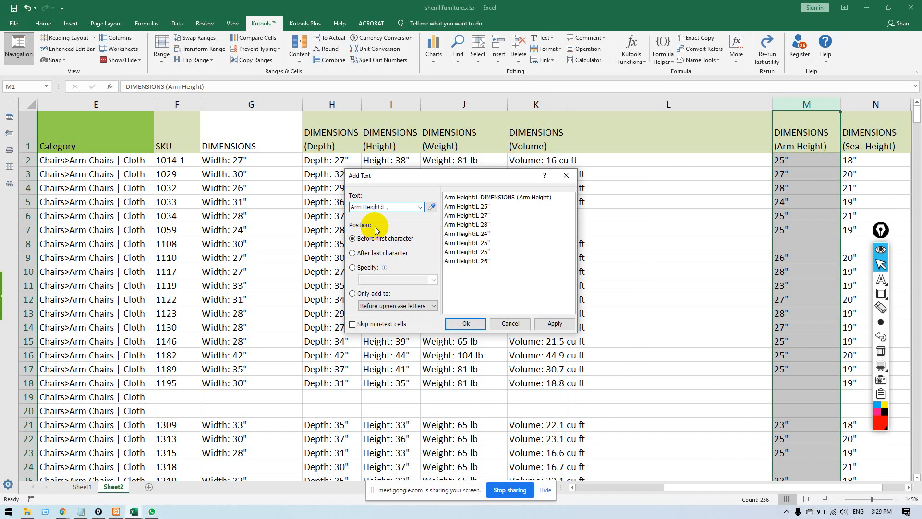
{"action": "key", "text": "BackSpace"}
{"action": "key", "text": "BackSpace"}
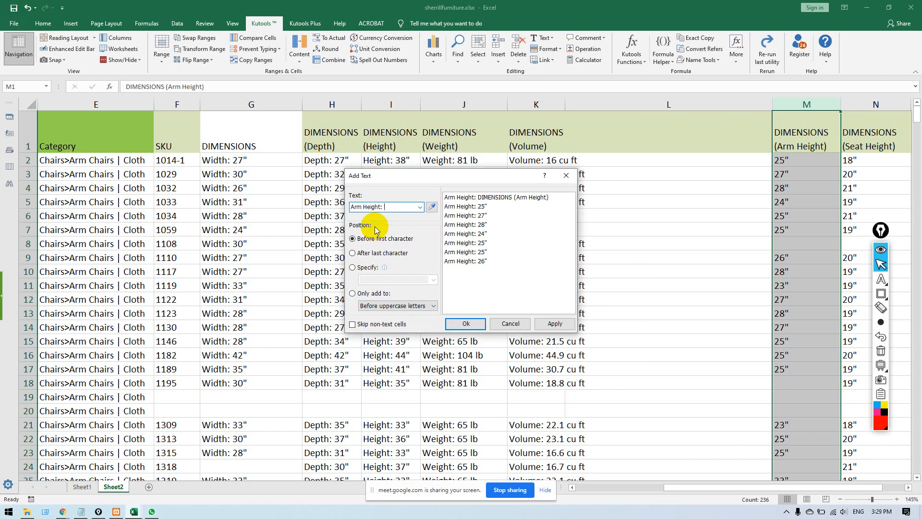
{"action": "left_click", "coordinate": [479, 313]}
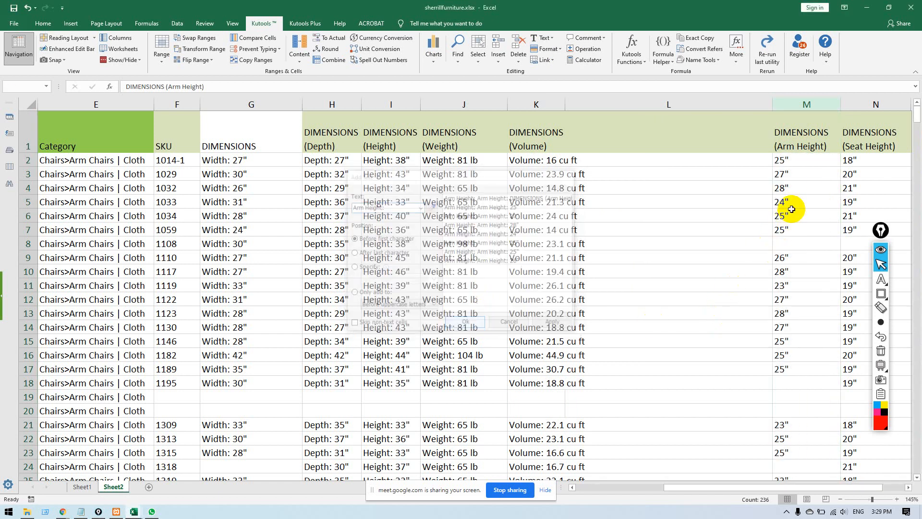
Copy the DIMENSIONS (Arm Height) column from M into column L and insert a blank column before the original.
{"action": "key", "text": "ctrl+c"}
{"action": "left_click", "coordinate": [707, 125]}
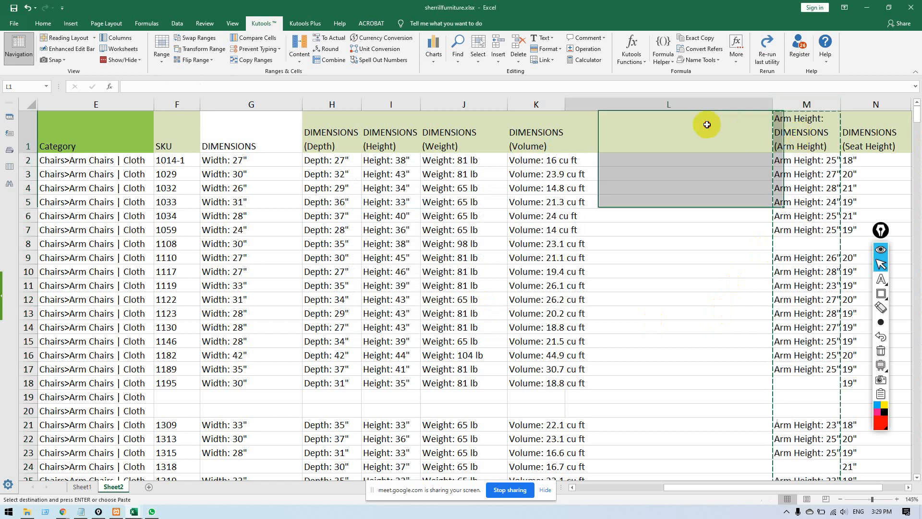
{"action": "key", "text": "ctrl+v"}
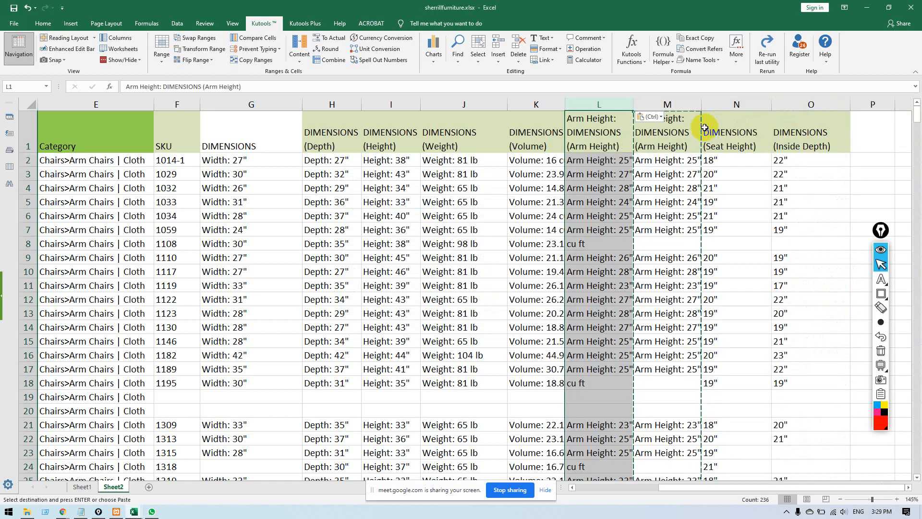
{"action": "left_click", "coordinate": [641, 103]}
{"action": "right_click", "coordinate": [644, 104]}
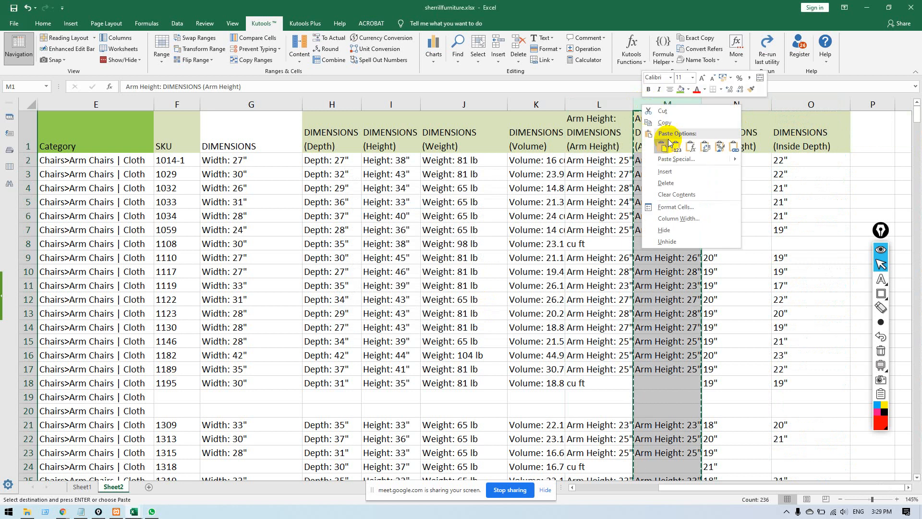
{"action": "left_click", "coordinate": [669, 170]}
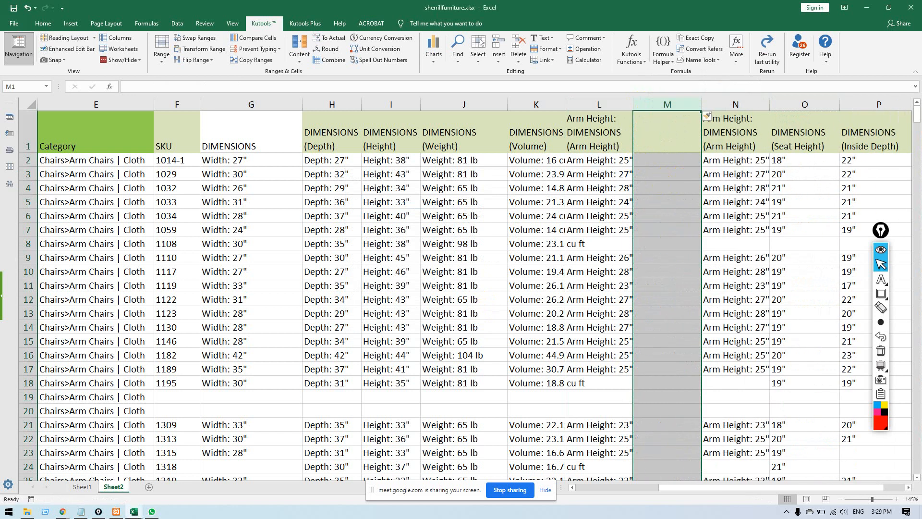
{"action": "key", "text": "alt+Tab"}
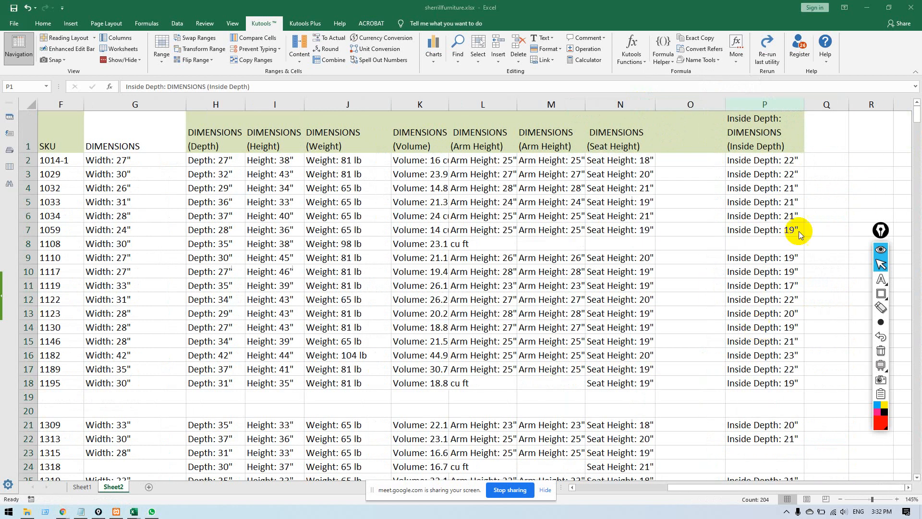
Remove the "Inside Depth: " prefix from the DIMENSIONS (Inside Depth) header in P1.
{"action": "left_click", "coordinate": [742, 104]}
{"action": "double_click", "coordinate": [743, 116]}
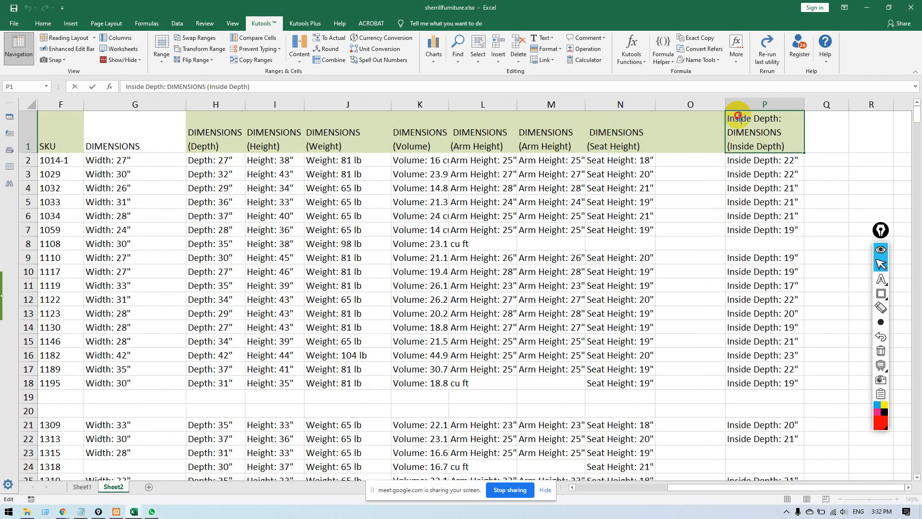
{"action": "left_click_drag", "start_coordinate": [738, 116], "coordinate": [763, 118]}
{"action": "key", "text": "Delete"}
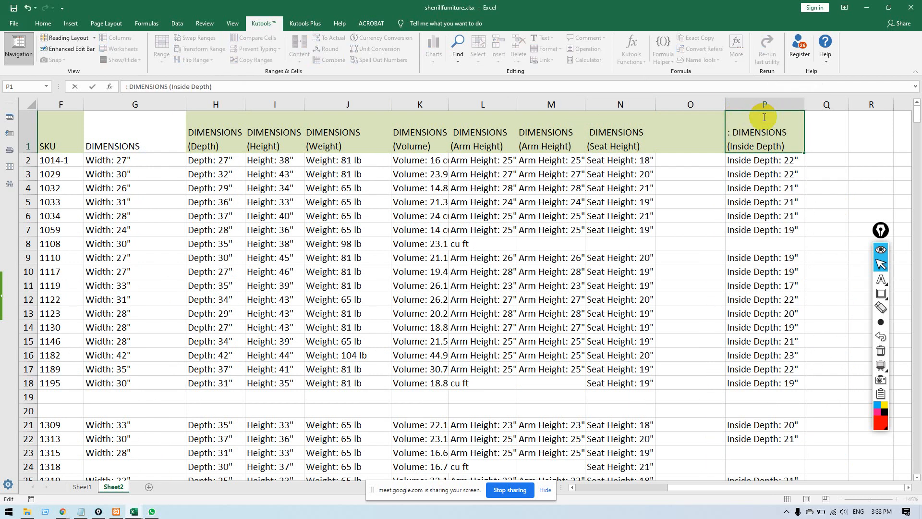
{"action": "key", "text": "Delete"}
{"action": "key", "text": "Delete"}
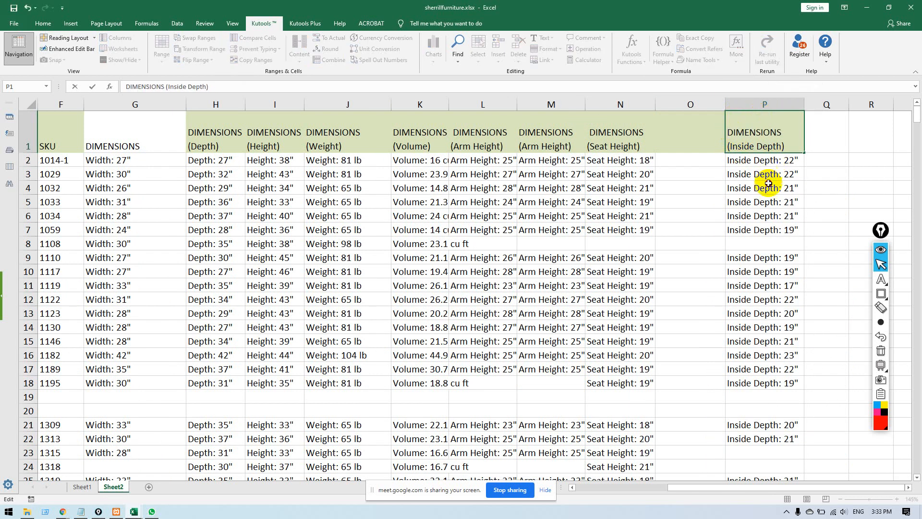
{"action": "key", "text": "Return"}
Copy the DIMENSIONS (Inside Depth) column from P into column O and clear the duplicate contents of column P.
{"action": "left_click", "coordinate": [763, 101]}
{"action": "key", "text": "ctrl+c"}
{"action": "left_click", "coordinate": [687, 103]}
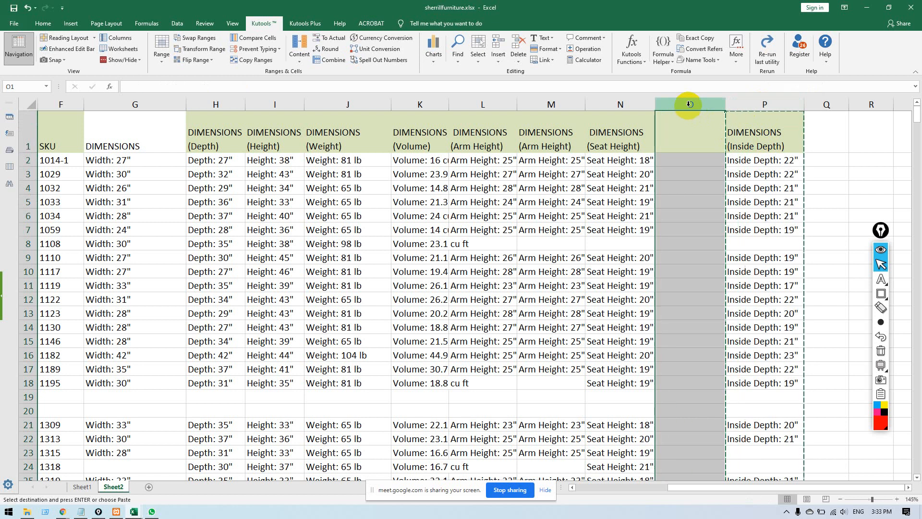
{"action": "key", "text": "ctrl+v"}
{"action": "left_click", "coordinate": [781, 98]}
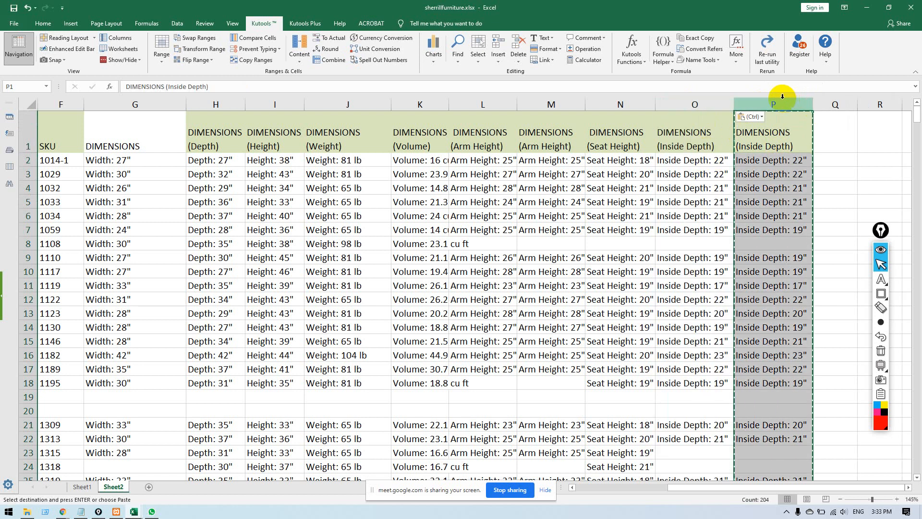
{"action": "key", "text": "Delete"}
{"action": "left_click", "coordinate": [759, 158]}
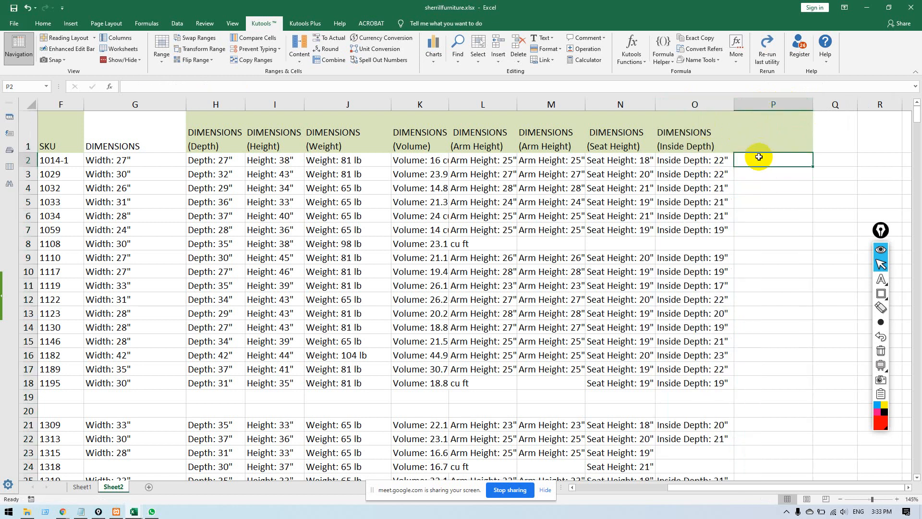
Insert a blank column between SKU and the DIMENSIONS width column, and widen the new column G.
{"action": "left_click", "coordinate": [221, 104]}
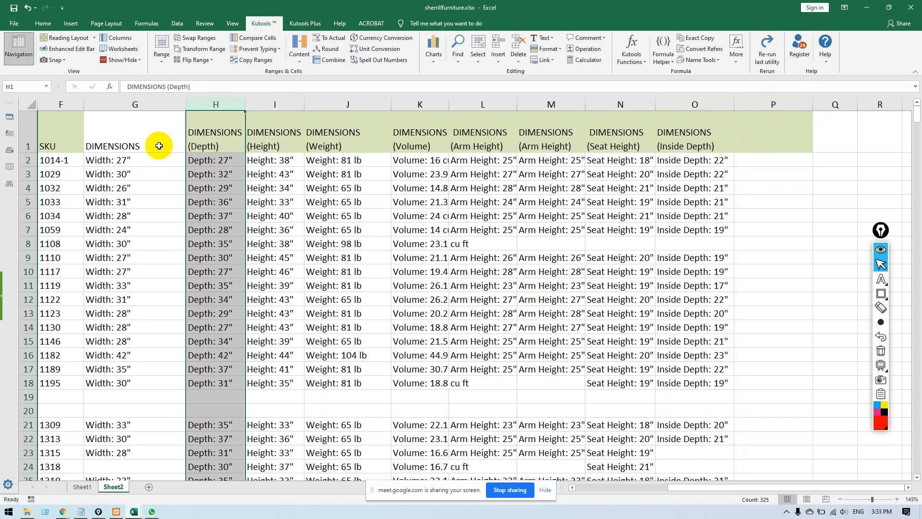
{"action": "right_click", "coordinate": [137, 103]}
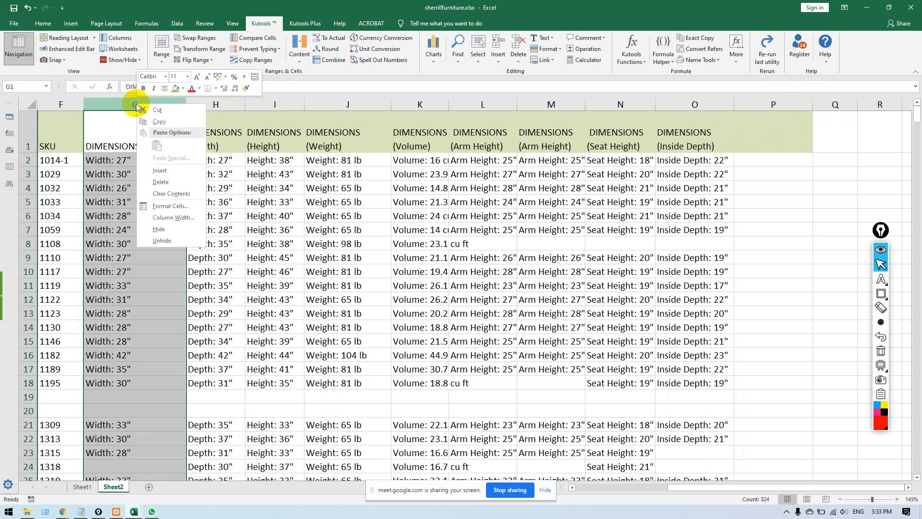
{"action": "left_click", "coordinate": [166, 171]}
{"action": "left_click_drag", "start_coordinate": [127, 104], "coordinate": [251, 105]}
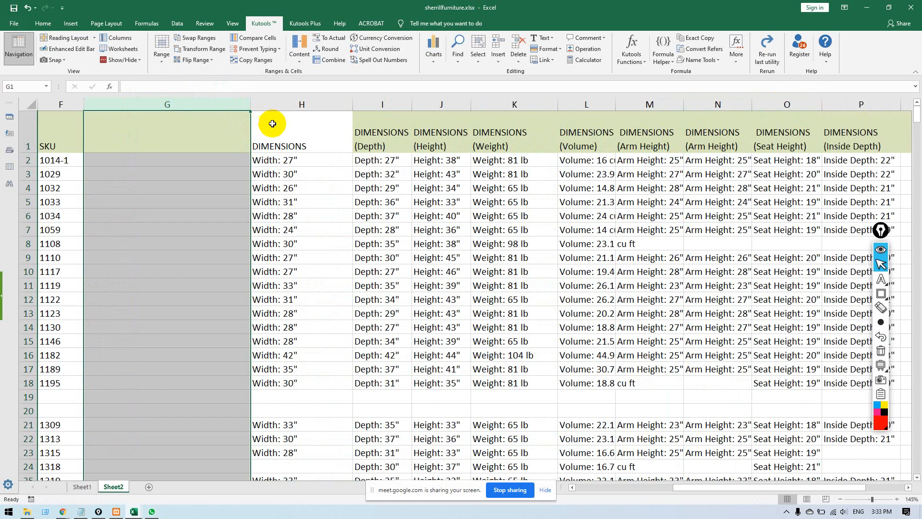
{"action": "left_click", "coordinate": [519, 176]}
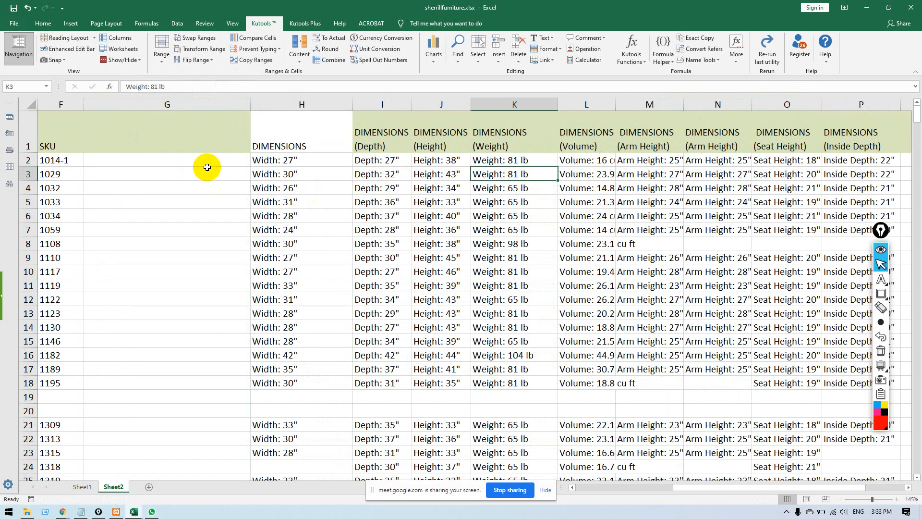
Copy the heading text DIMENSIONS from H1 into G1.
{"action": "left_click_drag", "start_coordinate": [267, 159], "coordinate": [857, 161]}
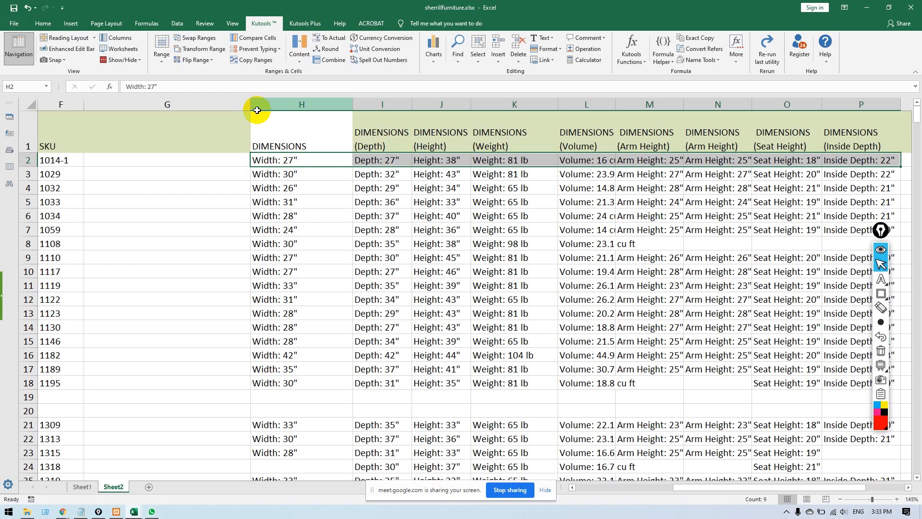
{"action": "left_click", "coordinate": [268, 129]}
{"action": "double_click", "coordinate": [273, 144]}
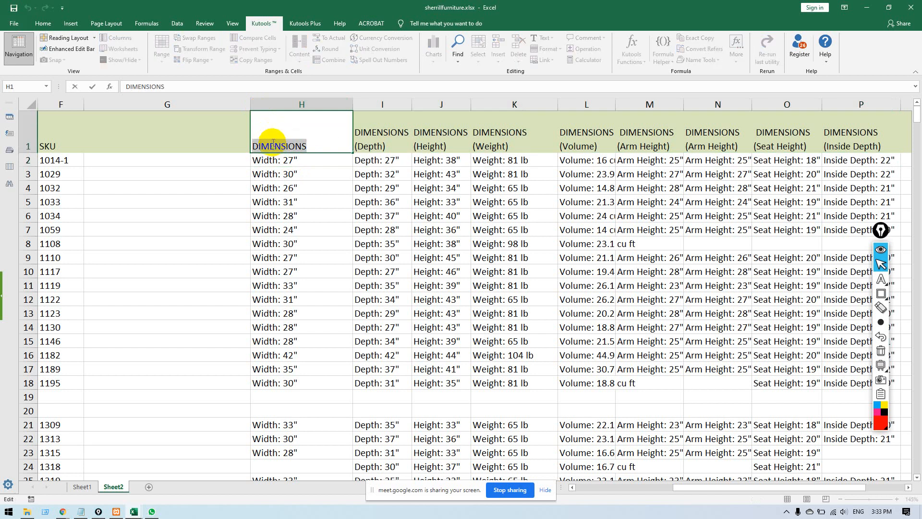
{"action": "double_click", "coordinate": [207, 123]}
{"action": "key", "text": "ctrl+v"}
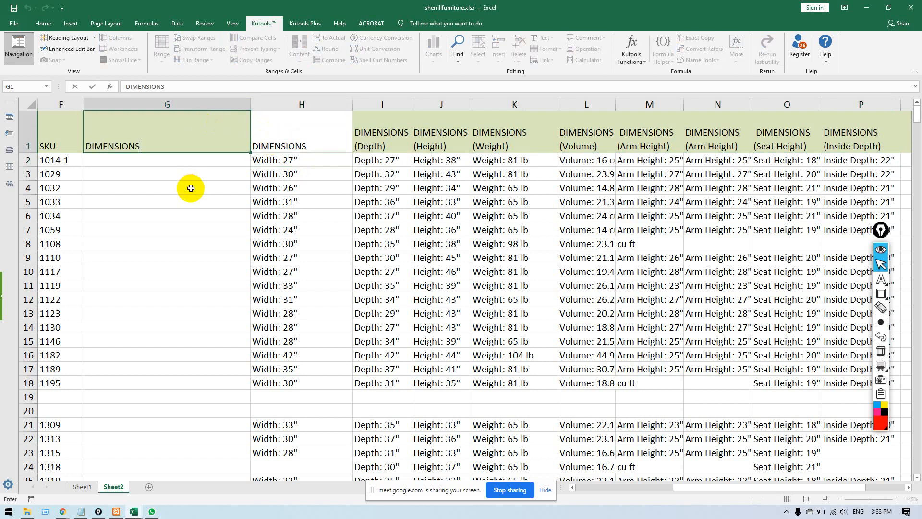
{"action": "left_click", "coordinate": [190, 187]}
Examine the Dimensions list on the chair 1059 product page in Chrome, outlining it temporarily with a red rectangle, and return to the Excel sheet.
{"action": "key", "text": "super+Tab"}
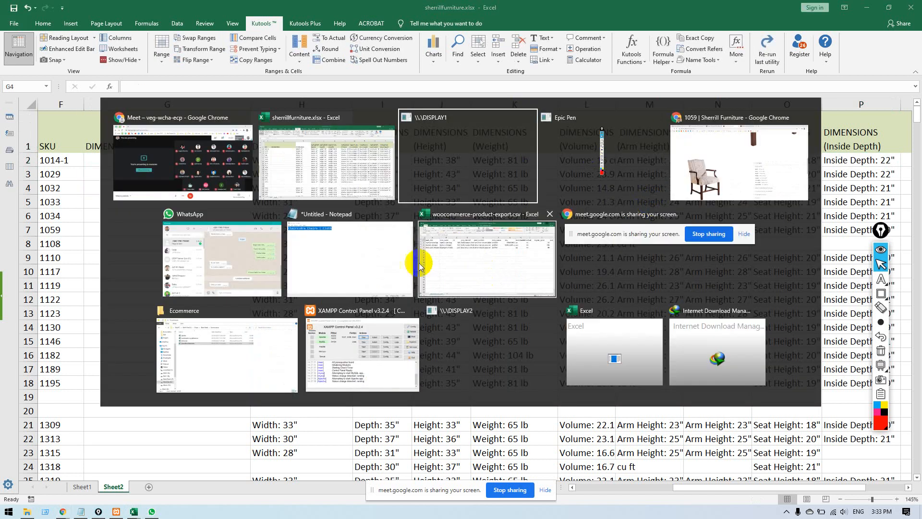
{"action": "left_click", "coordinate": [499, 125]}
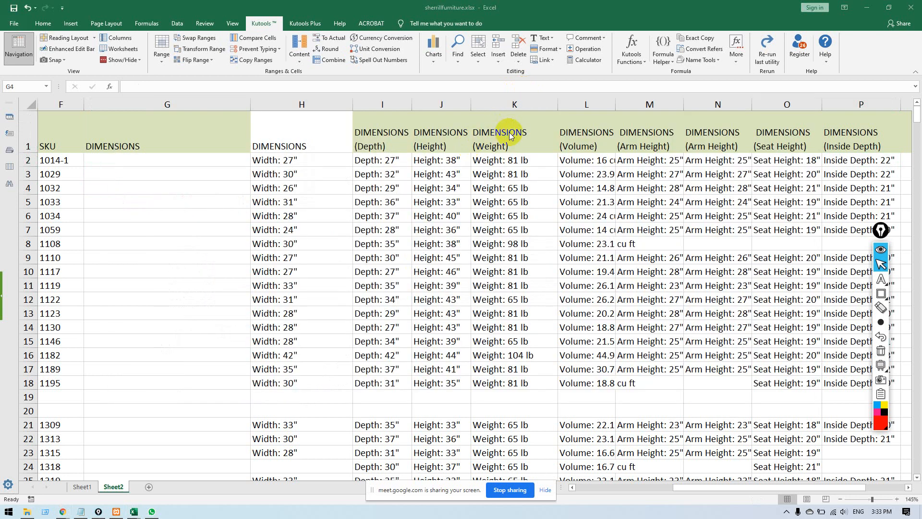
{"action": "key", "text": "super+Tab"}
{"action": "left_click", "coordinate": [778, 161]}
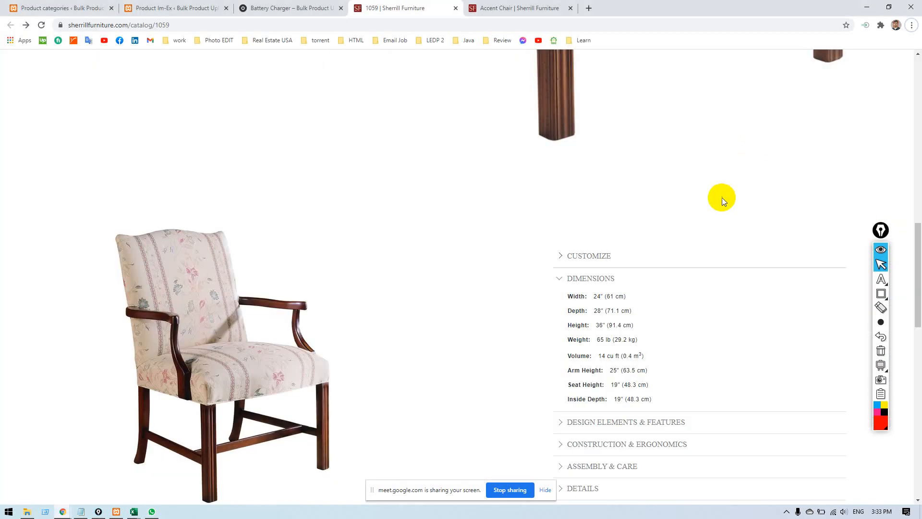
{"action": "left_click", "coordinate": [588, 279]}
{"action": "left_click", "coordinate": [579, 284]}
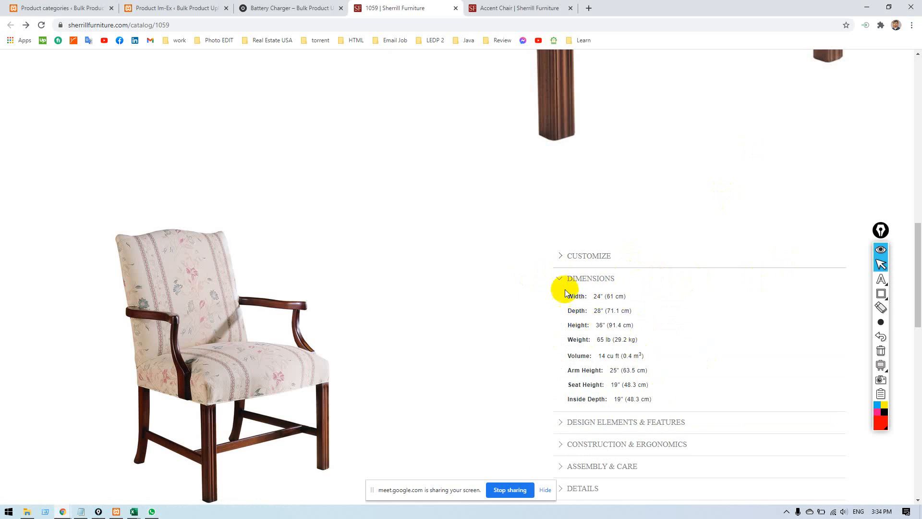
{"action": "key", "text": "ctrl+shift+9"}
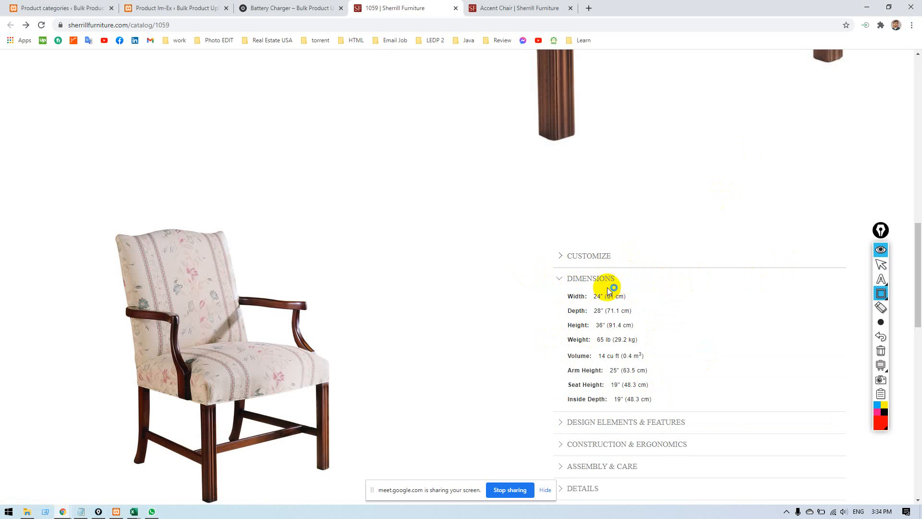
{"action": "mouse_move", "coordinate": [550, 271]}
{"action": "left_mouse_down"}
{"action": "mouse_move", "coordinate": [663, 335]}
{"action": "mouse_move", "coordinate": [719, 410]}
{"action": "left_mouse_up"}
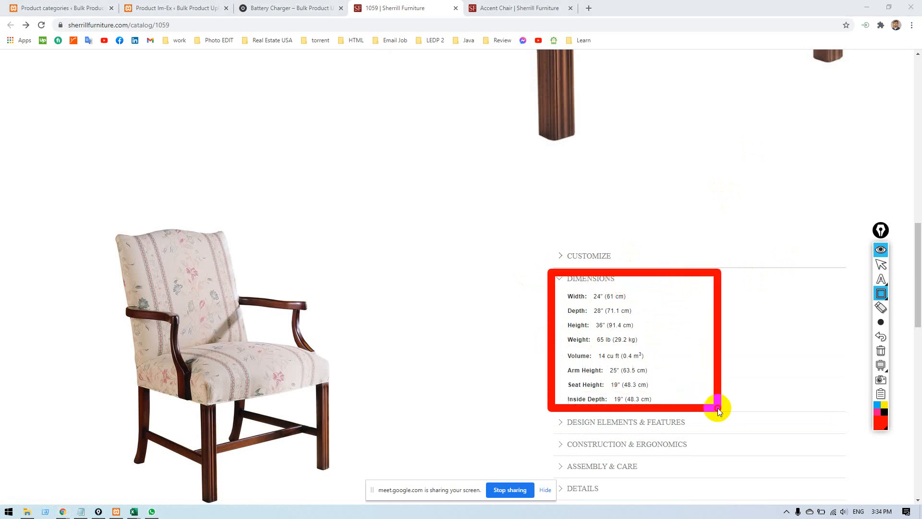
{"action": "key", "text": "Escape"}
{"action": "left_click", "coordinate": [718, 408]}
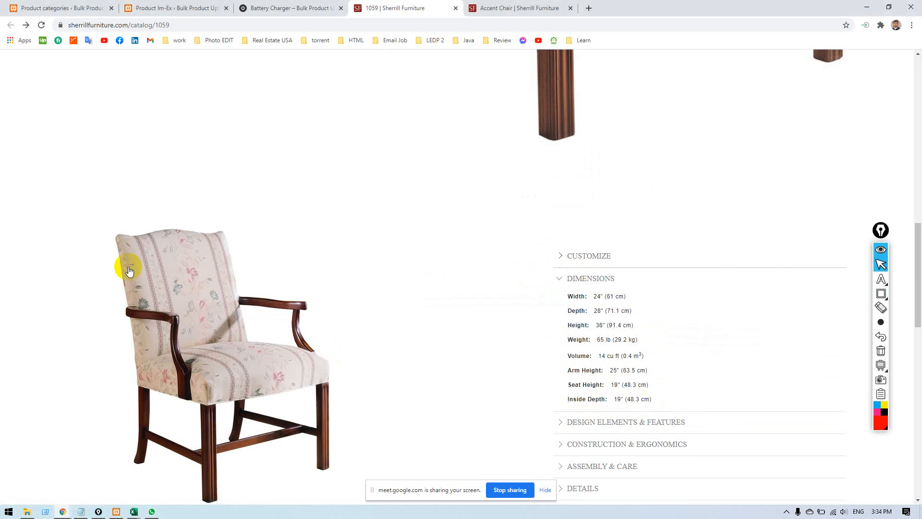
{"action": "key", "text": "alt+Tab"}
{"action": "key", "text": "alt+Tab"}
{"action": "left_click", "coordinate": [626, 139]}
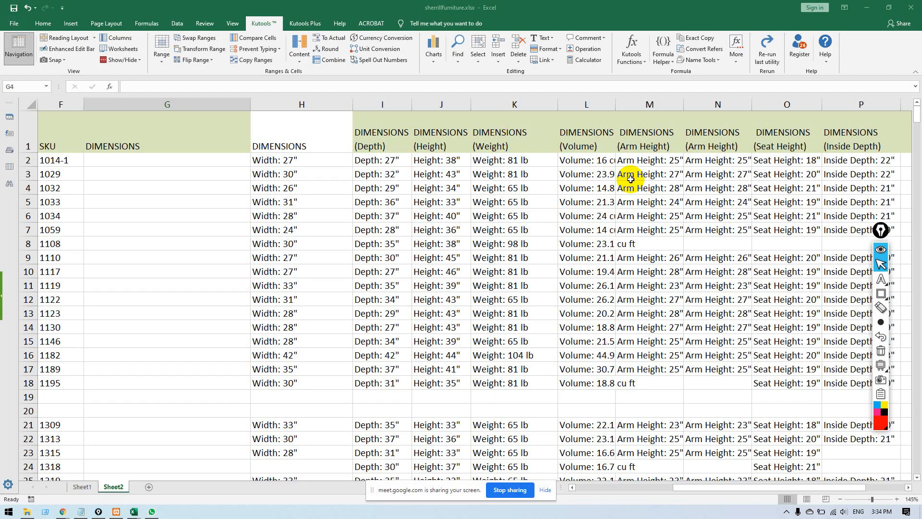
Compare the sheet's separate dimension columns H to P with the chair 1059 web page's Dimensions list in Chrome, ending back in Excel.
{"action": "left_click", "coordinate": [160, 162]}
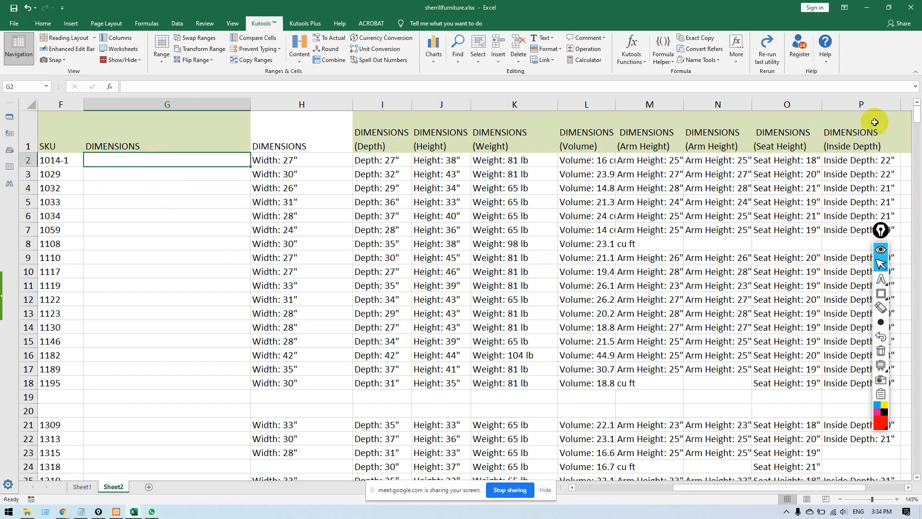
{"action": "scroll", "coordinate": [422, 274], "scroll_direction": "down", "scroll_amount": 3}
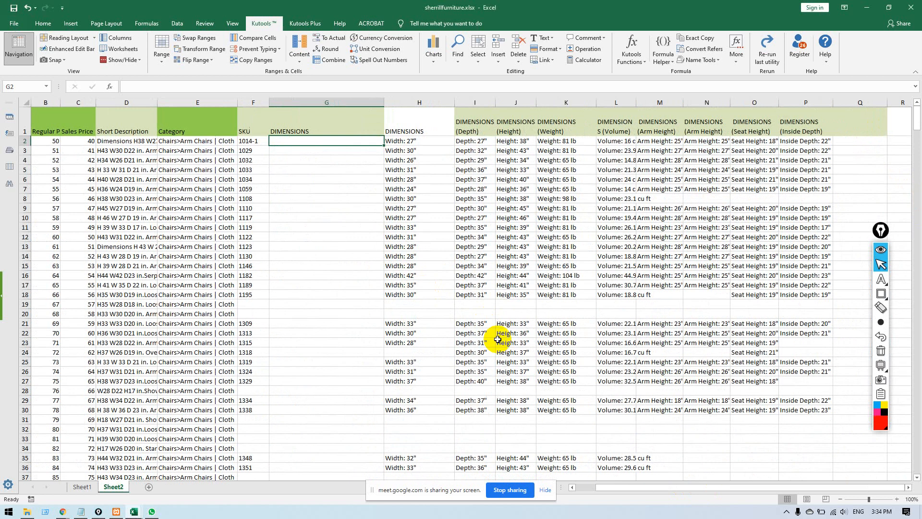
{"action": "left_click_drag", "start_coordinate": [607, 486], "coordinate": [589, 485]}
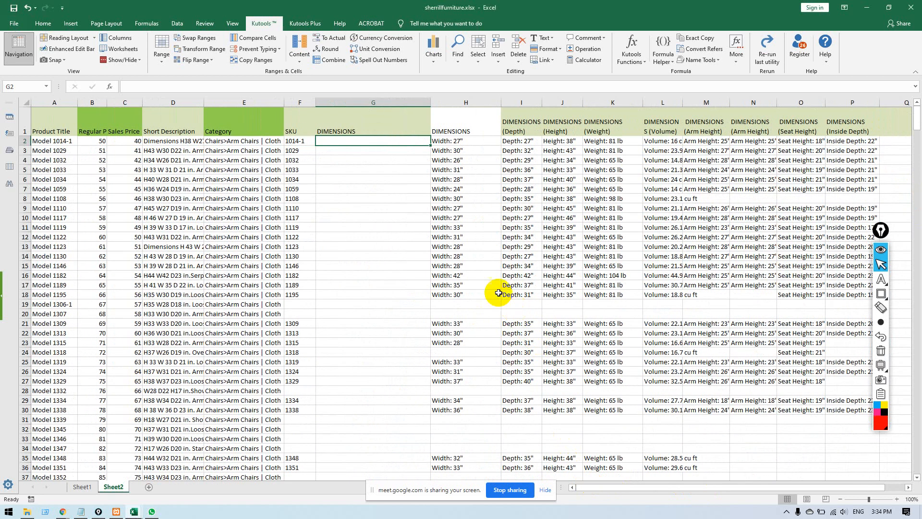
{"action": "left_click", "coordinate": [482, 139]}
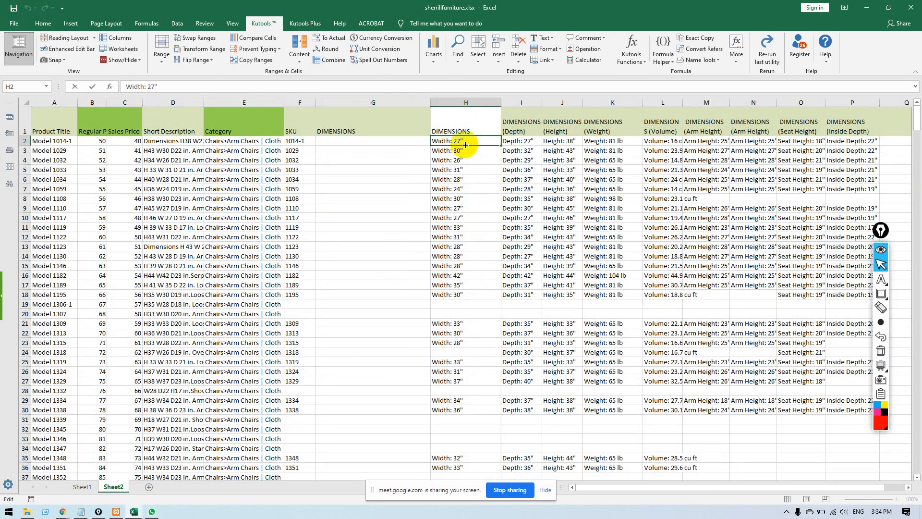
{"action": "left_click", "coordinate": [486, 170]}
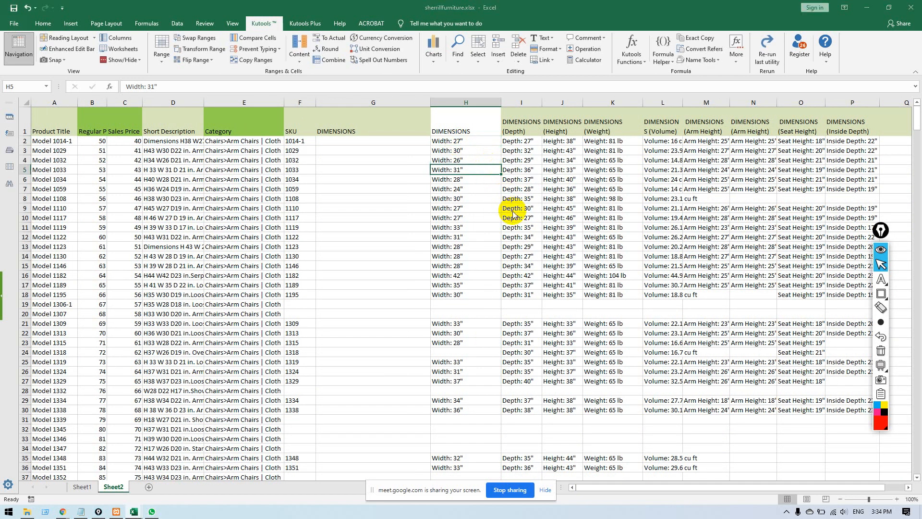
{"action": "key", "text": "super+Tab"}
{"action": "left_click", "coordinate": [438, 163]}
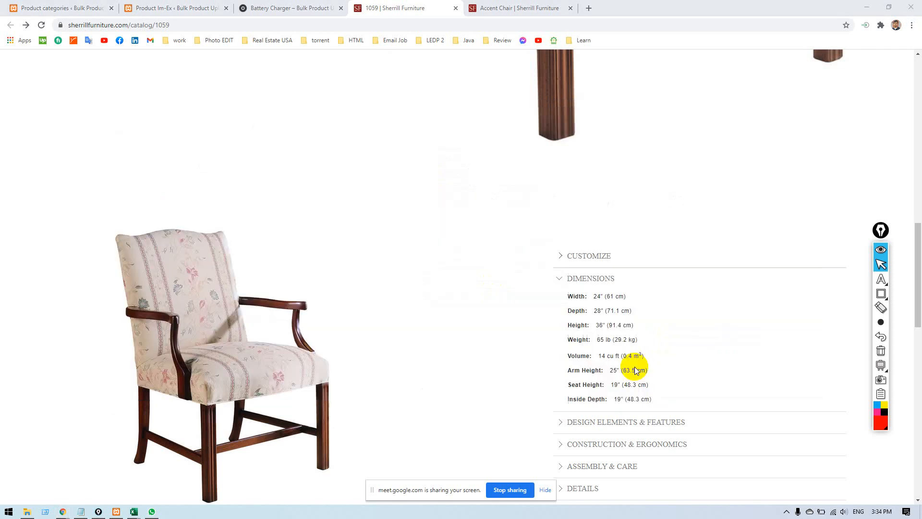
{"action": "key", "text": "super+Tab"}
{"action": "left_click", "coordinate": [494, 161]}
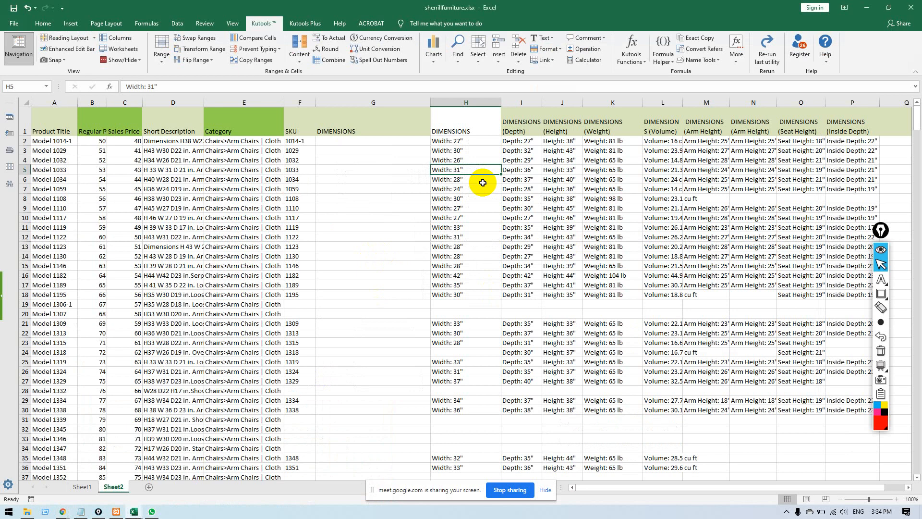
Widen the empty DIMENSIONS column G to more than twice its width and select G2.
{"action": "double_click", "coordinate": [378, 141]}
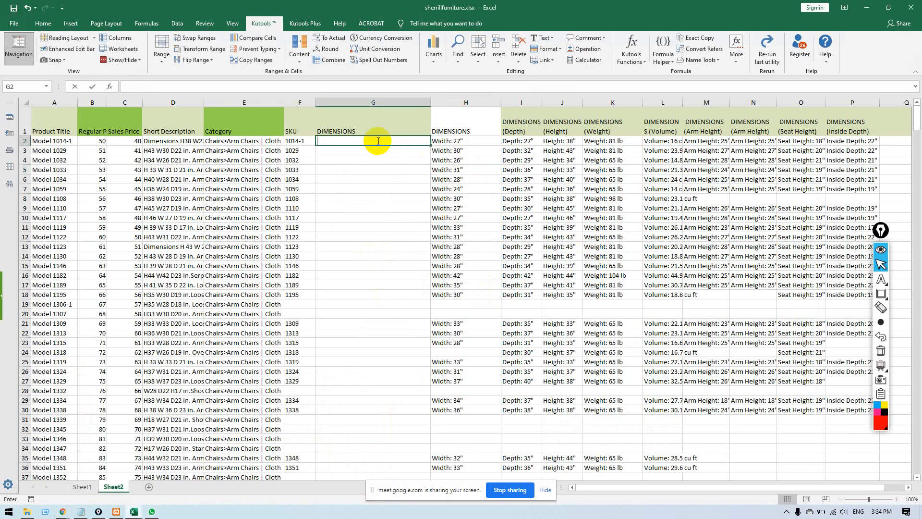
{"action": "left_click", "coordinate": [441, 153]}
{"action": "left_click_drag", "start_coordinate": [429, 99], "coordinate": [570, 101]}
{"action": "left_click", "coordinate": [483, 141]}
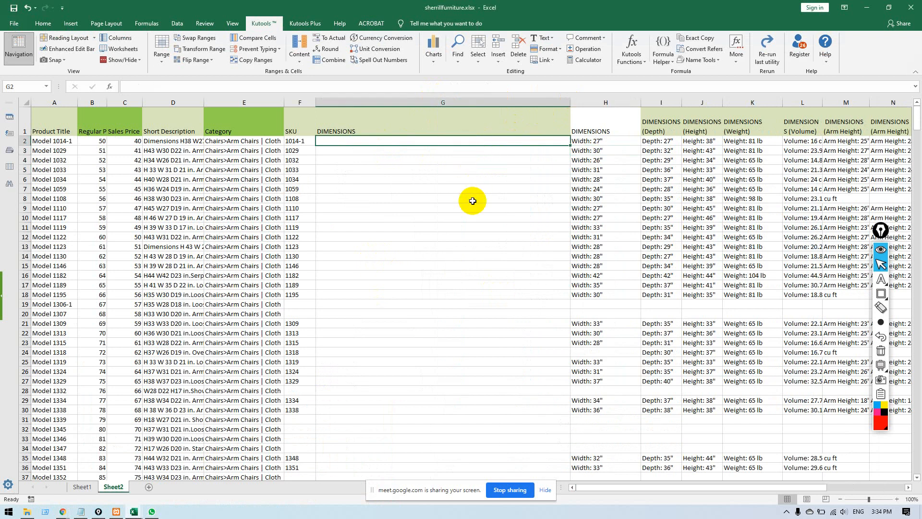
{"action": "scroll", "coordinate": [477, 197], "scroll_direction": "down", "scroll_amount": 2}
{"action": "scroll", "coordinate": [475, 204], "scroll_direction": "up", "scroll_amount": 1}
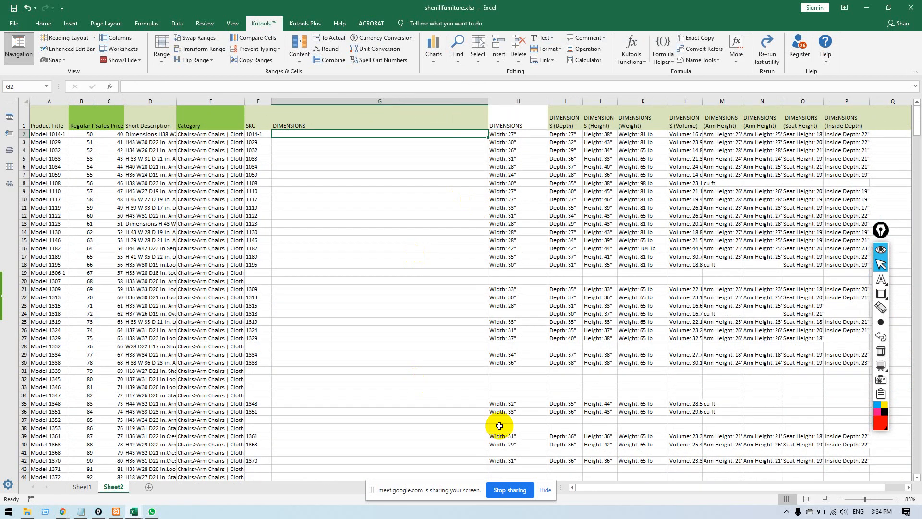
Narrow the dimension columns K through P, from Weight to Inside Depth, so they all fit on screen beside column G.
{"action": "left_click_drag", "start_coordinate": [591, 487], "coordinate": [697, 490]}
{"action": "scroll", "coordinate": [566, 346], "scroll_direction": "up", "scroll_amount": 3}
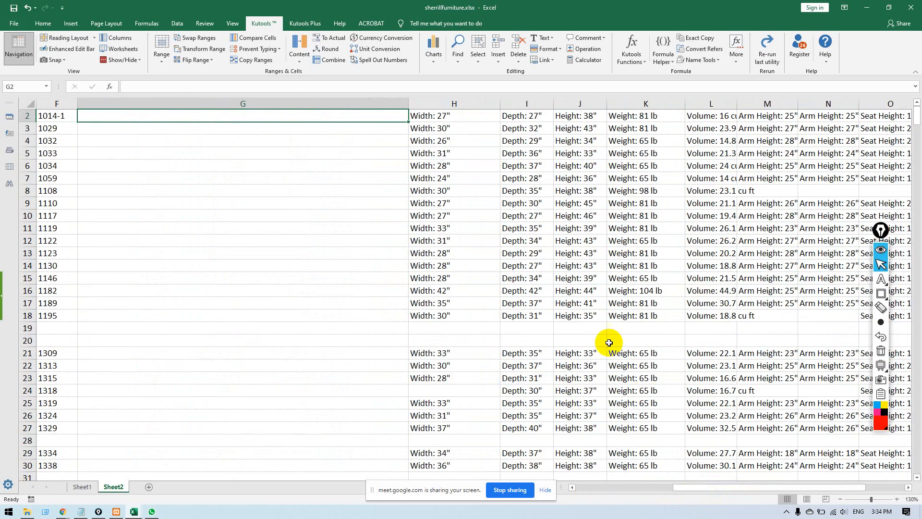
{"action": "scroll", "coordinate": [583, 311], "scroll_direction": "up", "scroll_amount": 1}
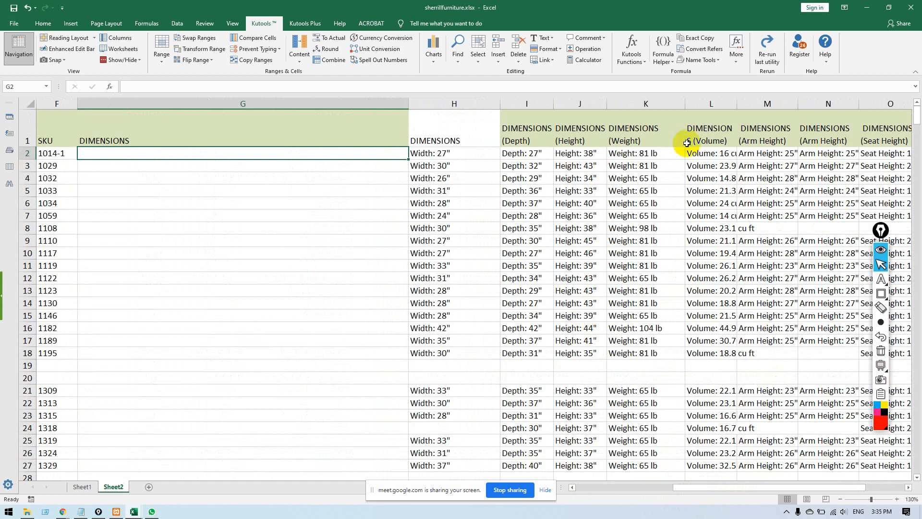
{"action": "mouse_move", "coordinate": [684, 104]}
{"action": "left_mouse_down"}
{"action": "mouse_move", "coordinate": [645, 104]}
{"action": "mouse_move", "coordinate": [675, 99]}
{"action": "left_mouse_up"}
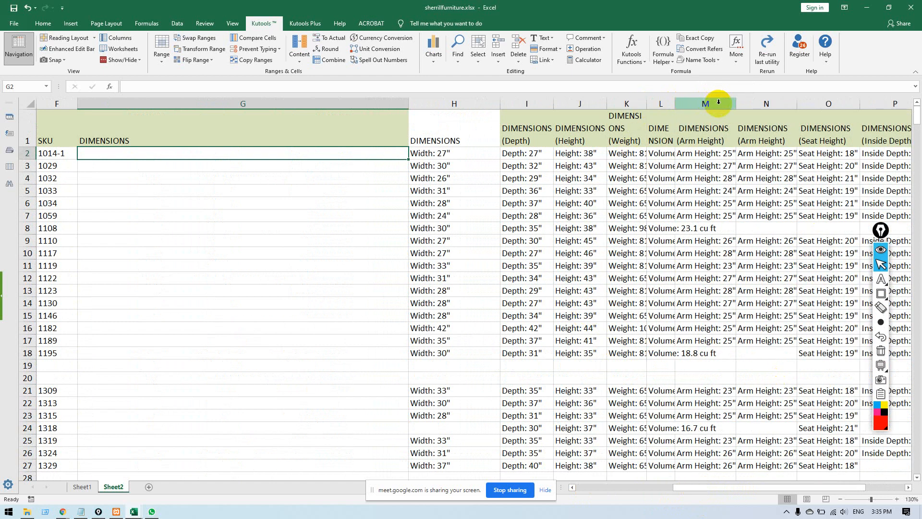
{"action": "left_click_drag", "start_coordinate": [736, 103], "coordinate": [719, 103]}
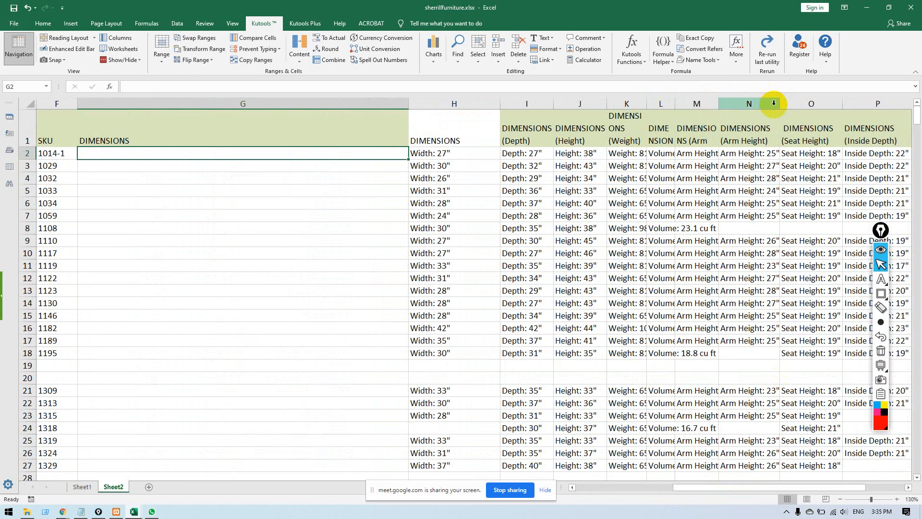
{"action": "left_click_drag", "start_coordinate": [779, 104], "coordinate": [774, 104]}
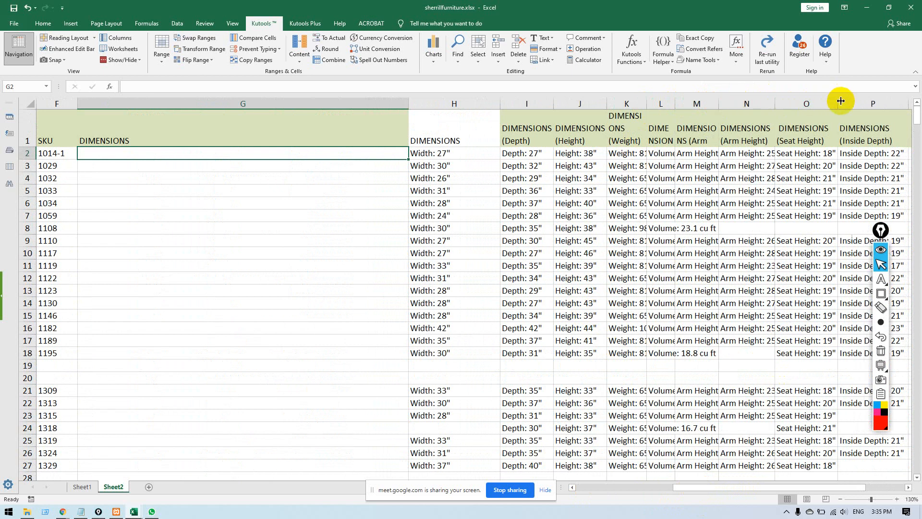
{"action": "left_click_drag", "start_coordinate": [836, 101], "coordinate": [811, 101]}
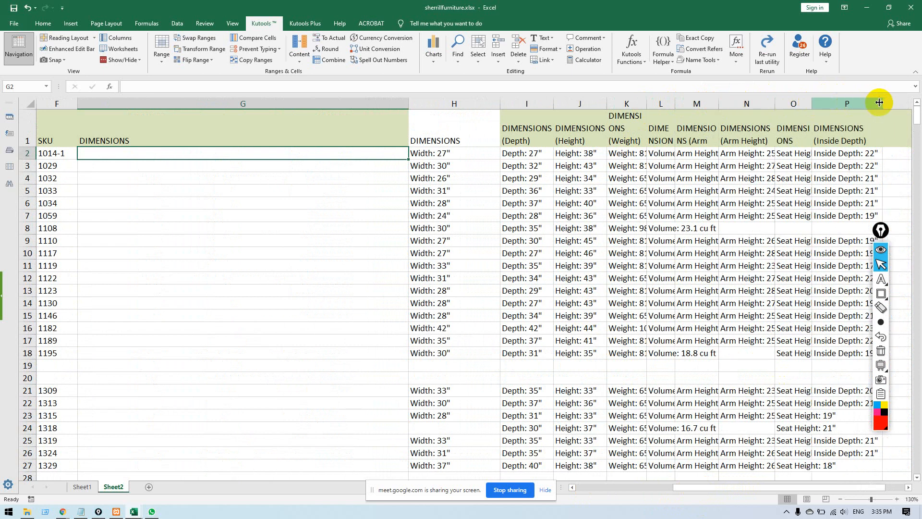
{"action": "left_click_drag", "start_coordinate": [882, 102], "coordinate": [858, 103]}
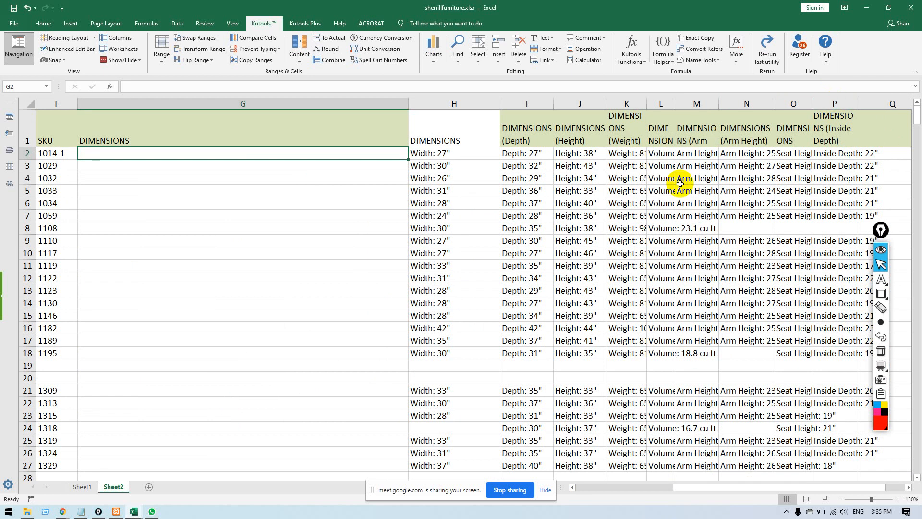
Start a CONCATENATE formula in G2 with the Width cell H2 as its first text argument.
{"action": "type", "text": "="}
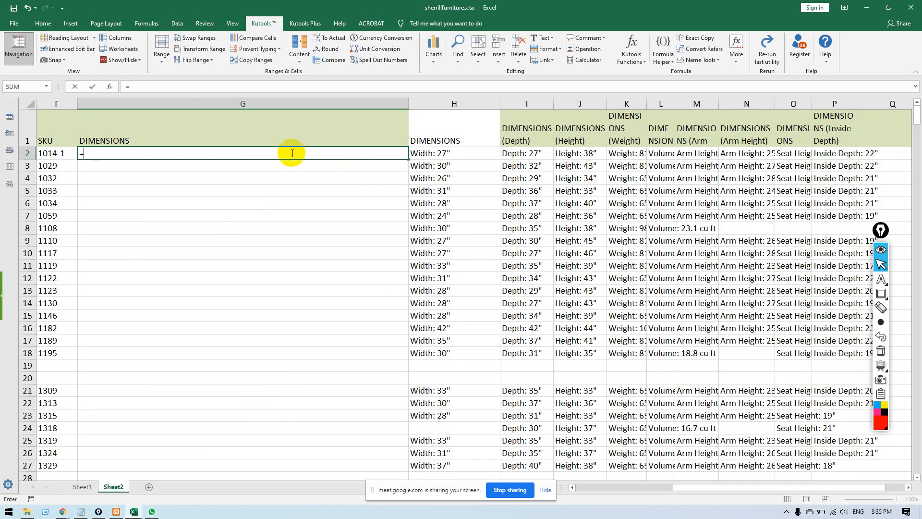
{"action": "type", "text": "conca"}
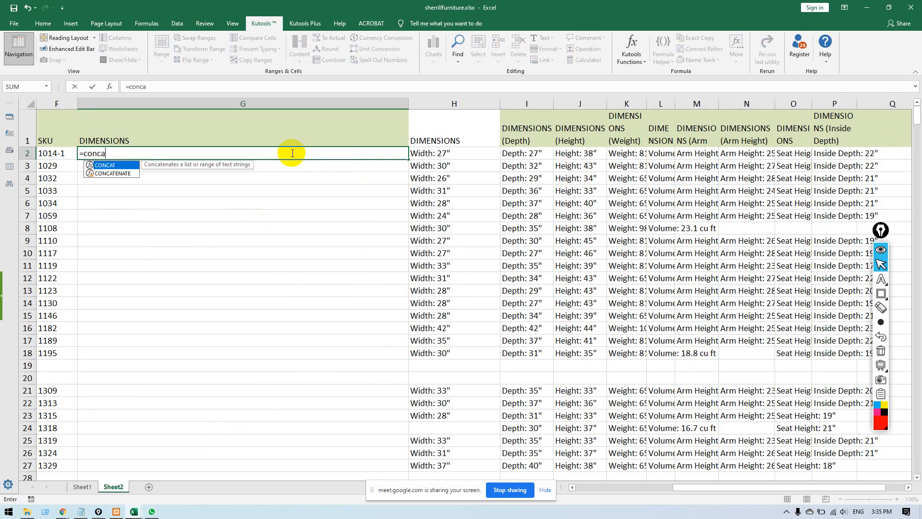
{"action": "key", "text": "Down"}
{"action": "key", "text": "Tab"}
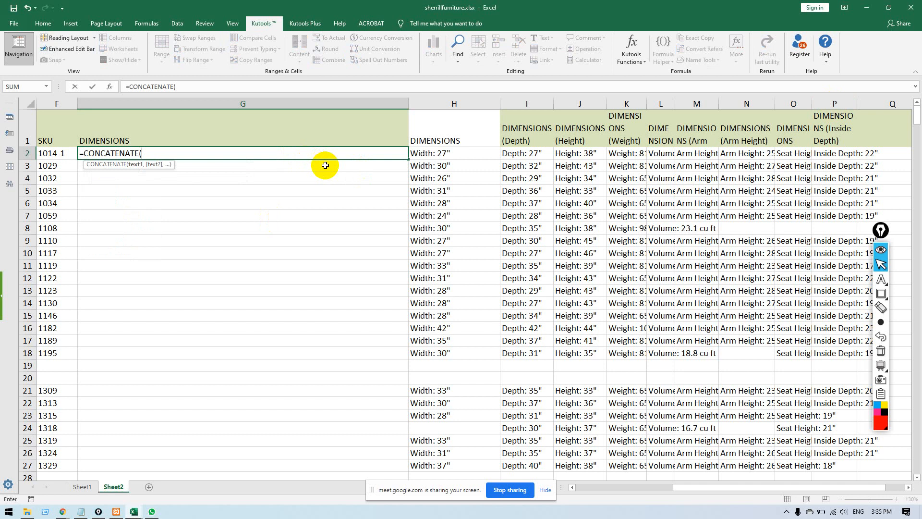
{"action": "left_click", "coordinate": [449, 154]}
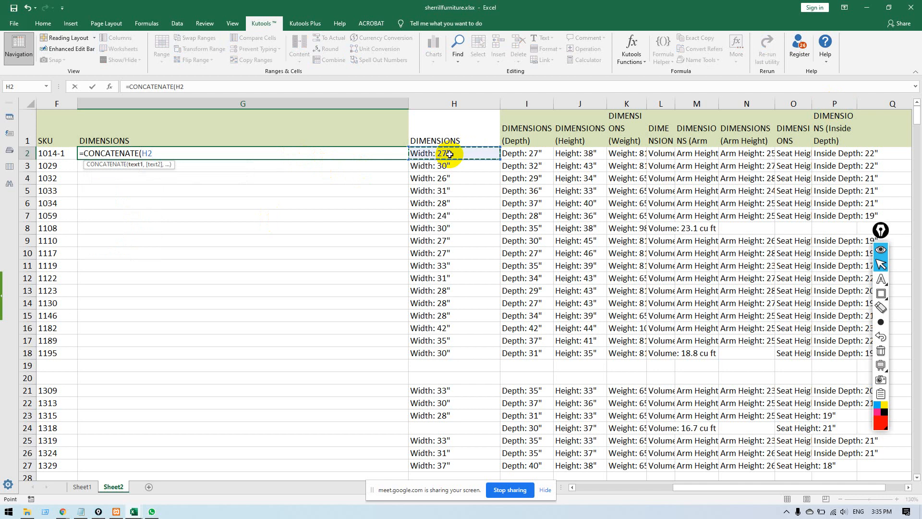
{"action": "type", "text": ","}
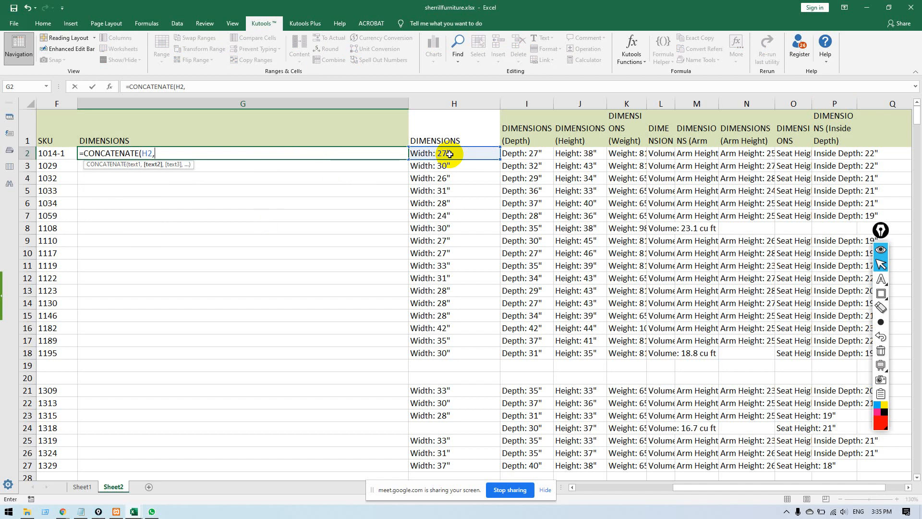
Extend the G2 formula with a CHAR(10) line break, the Depth cell I2 and another CHAR(10).
{"action": "type", "text": "ch"}
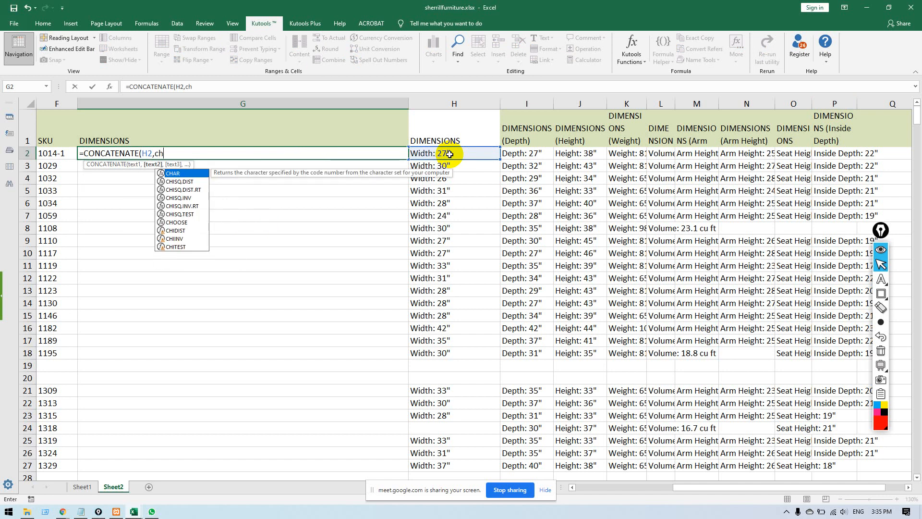
{"action": "key", "text": "Tab"}
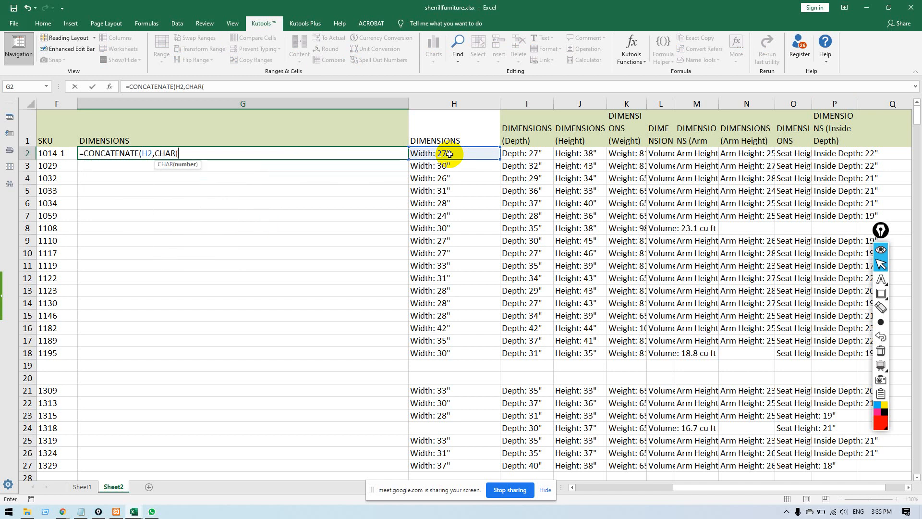
{"action": "type", "text": "10),I2"}
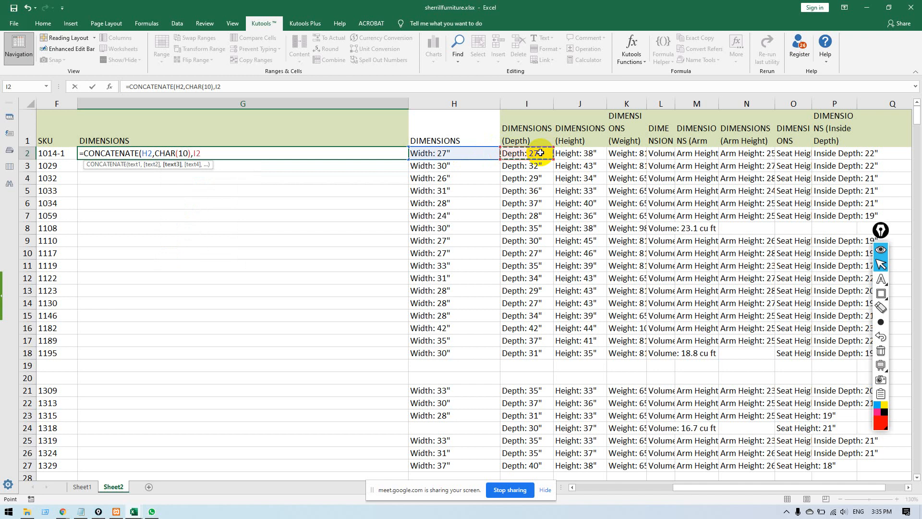
{"action": "type", "text": ","}
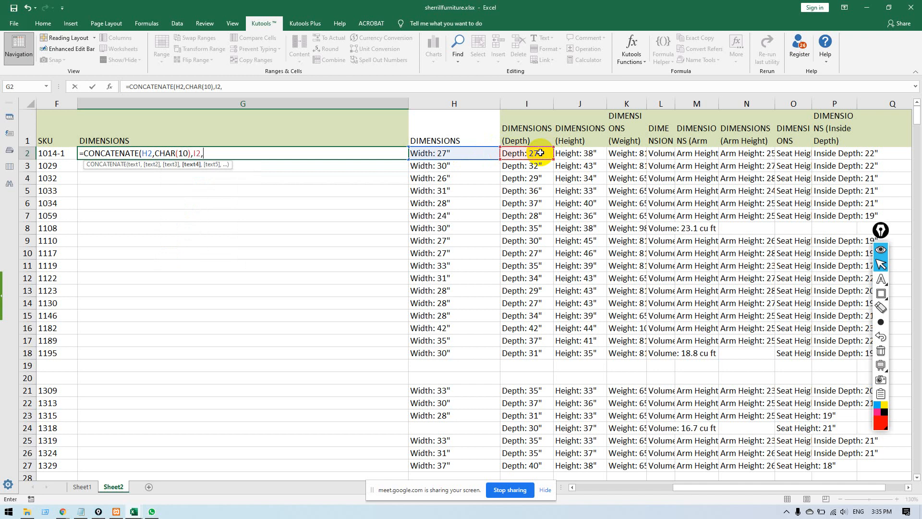
{"action": "type", "text": "CHAR("}
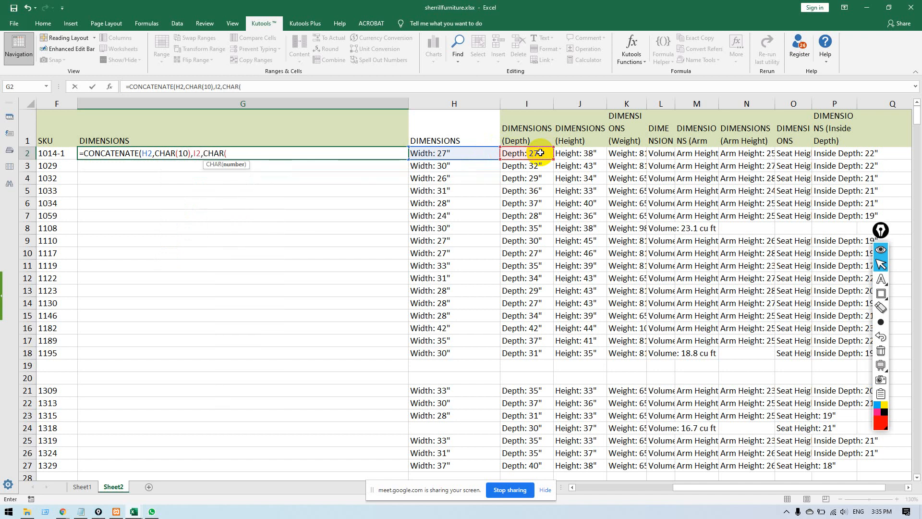
{"action": "type", "text": "10),"}
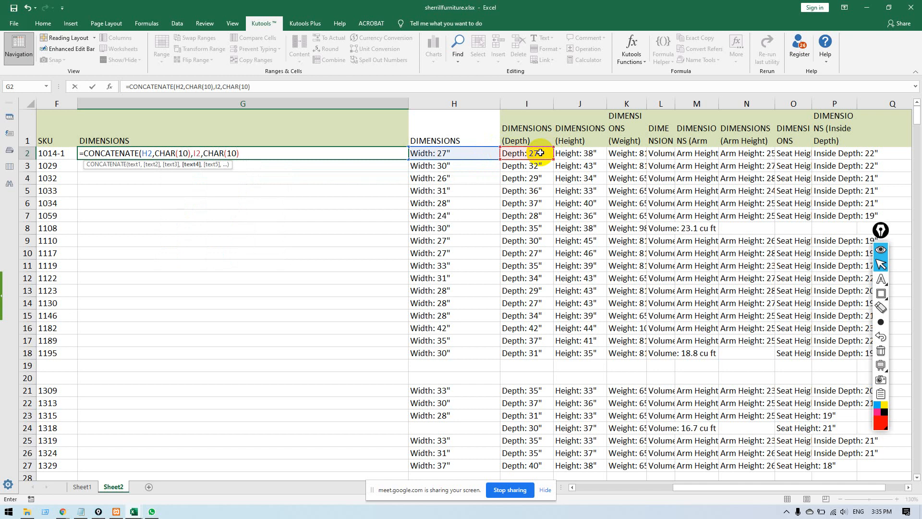
Append the Height cell J2 and the Weight cell K2 to the G2 formula, each followed by CHAR(10).
{"action": "left_click", "coordinate": [579, 154]}
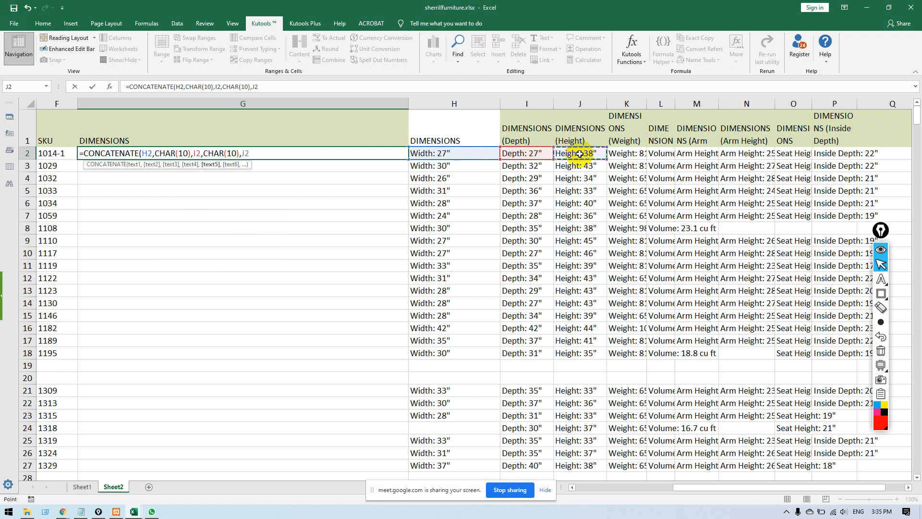
{"action": "type", "text": ","}
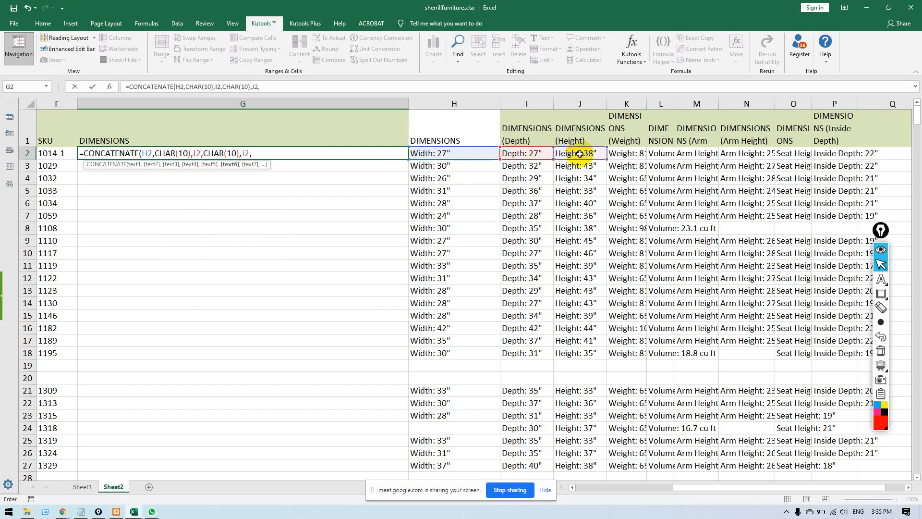
{"action": "type", "text": "cha"}
{"action": "key", "text": "Tab"}
{"action": "type", "text": "1"}
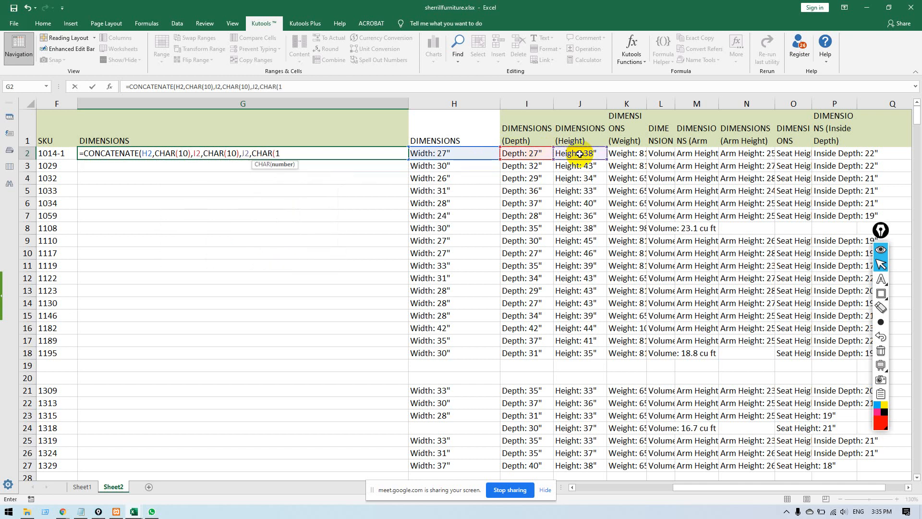
{"action": "type", "text": "0)"}
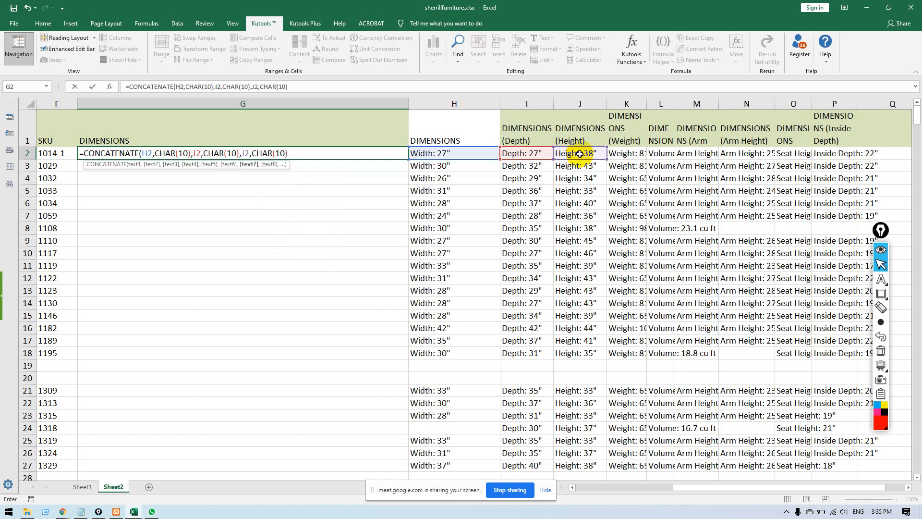
{"action": "type", "text": ","}
{"action": "left_click", "coordinate": [631, 153]}
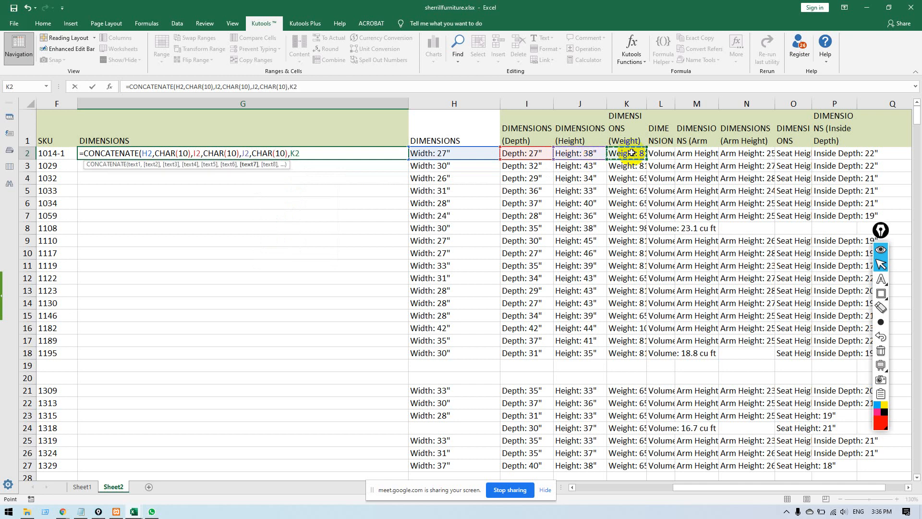
{"action": "type", "text": ",CHAR("}
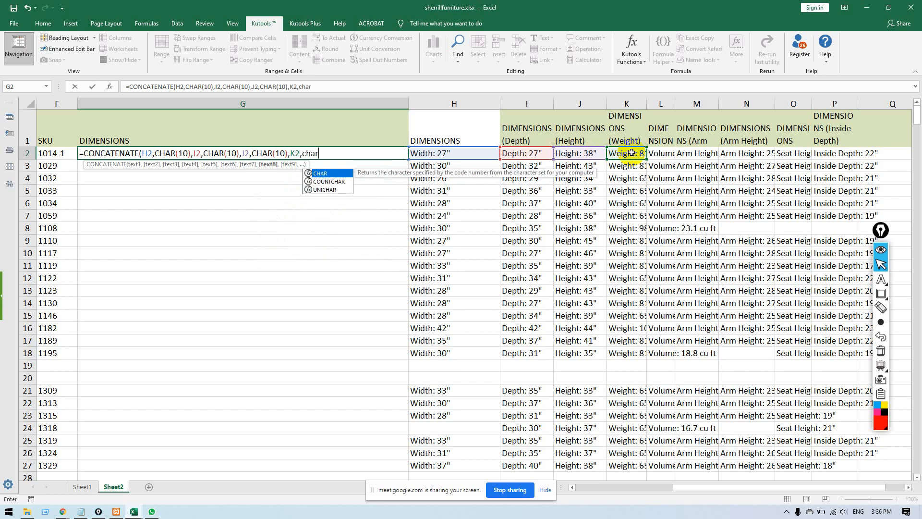
{"action": "type", "text": "10"}
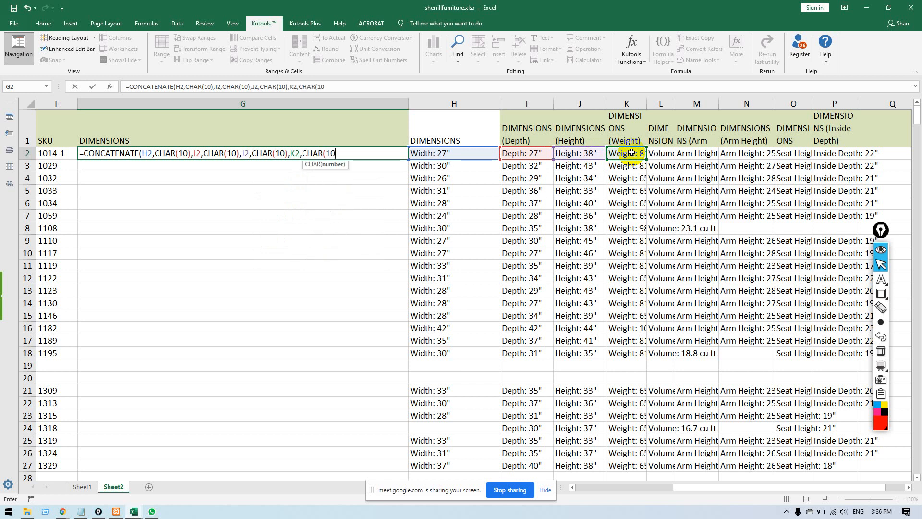
{"action": "type", "text": ")"}
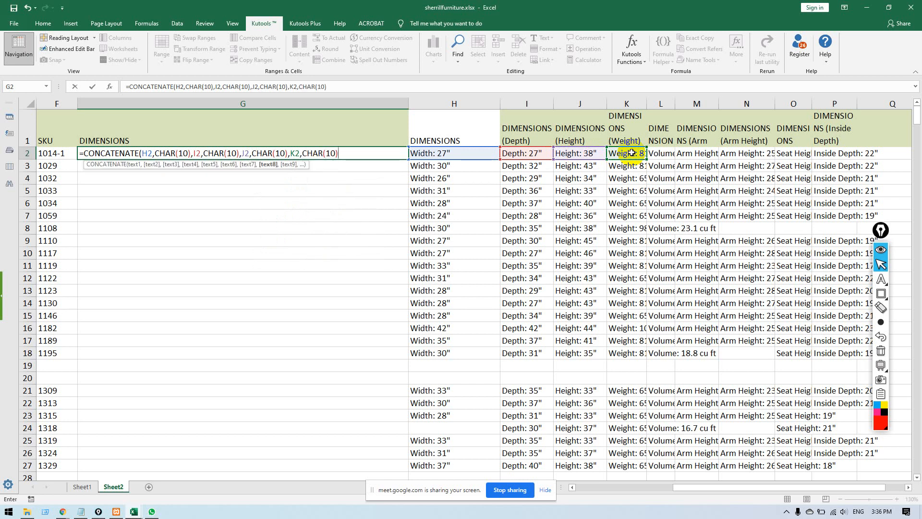
Append the Volume cell L2 and the adjacent cell M2 to the G2 formula, each followed by CHAR(10).
{"action": "type", "text": ","}
{"action": "left_click", "coordinate": [664, 154]}
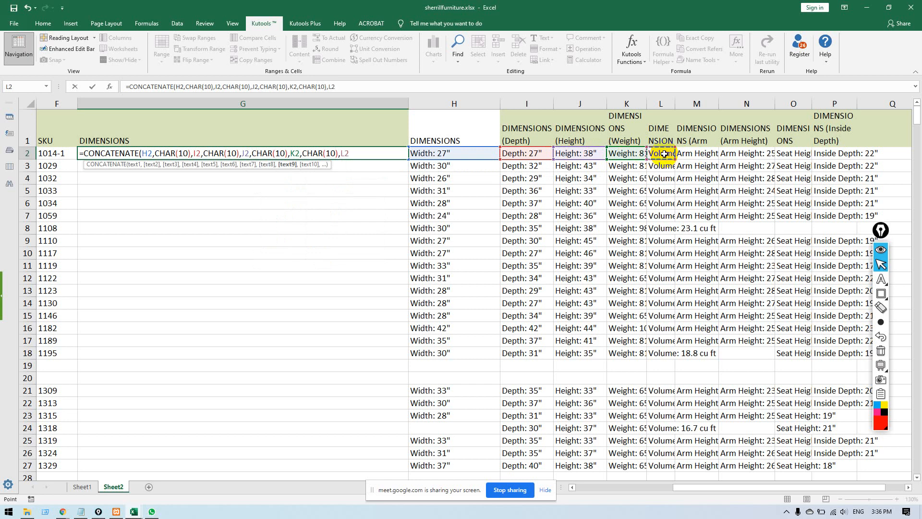
{"action": "type", "text": ","}
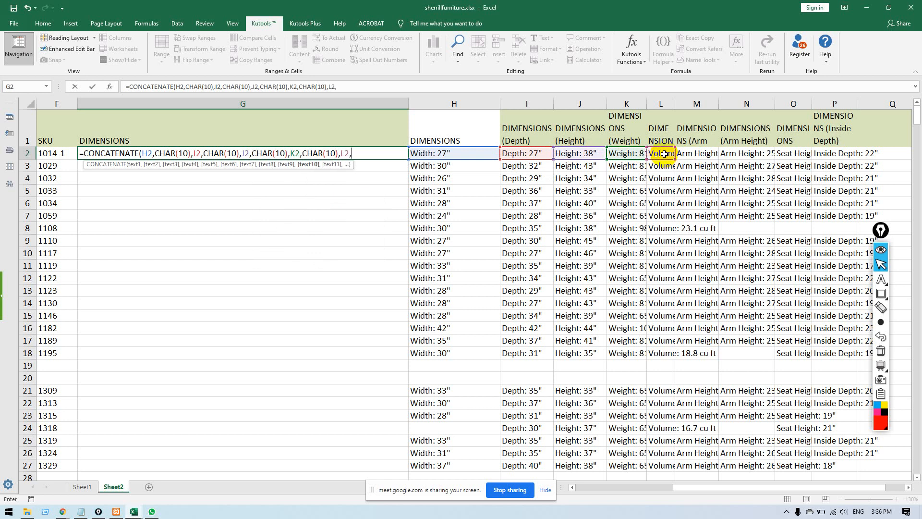
{"action": "type", "text": "CHAR("}
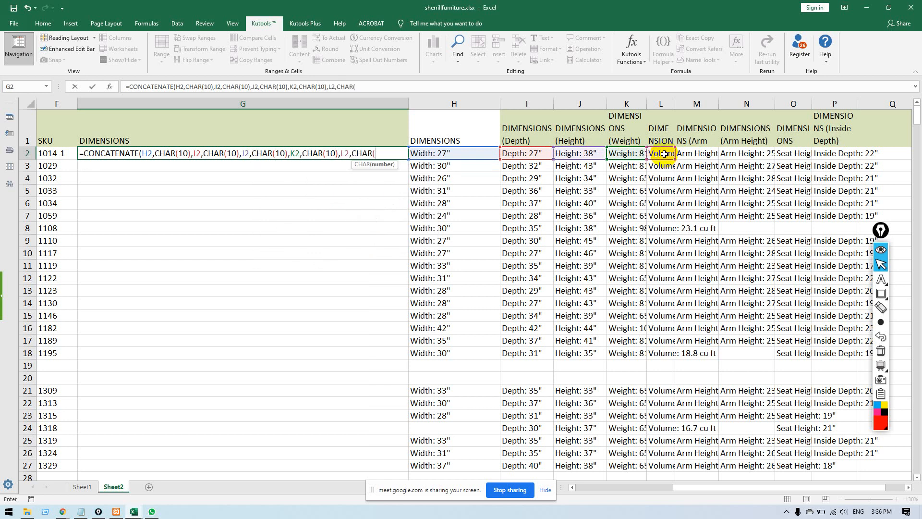
{"action": "type", "text": "10)"}
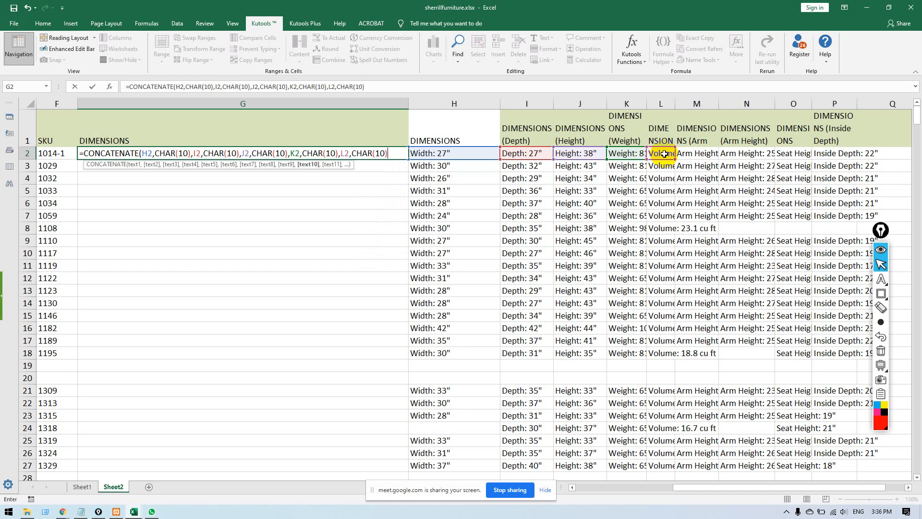
{"action": "type", "text": ","}
{"action": "left_click", "coordinate": [704, 155]}
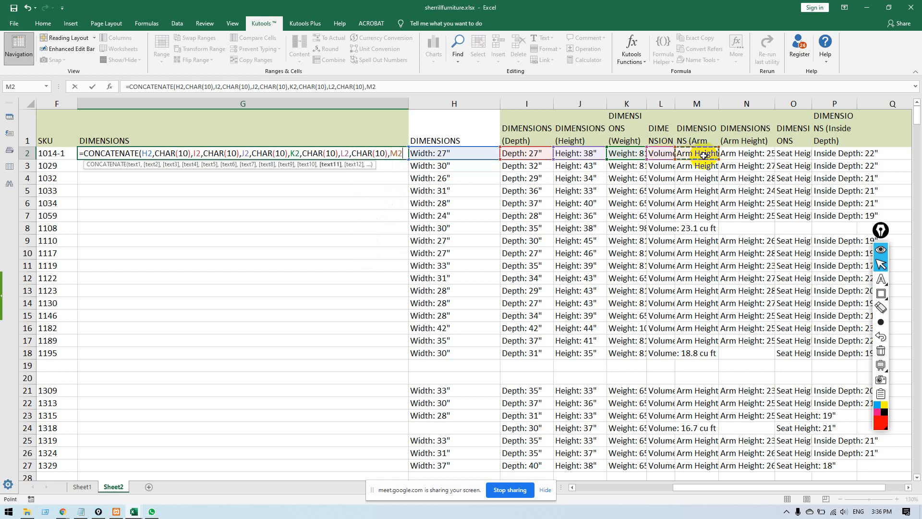
{"action": "type", "text": ","}
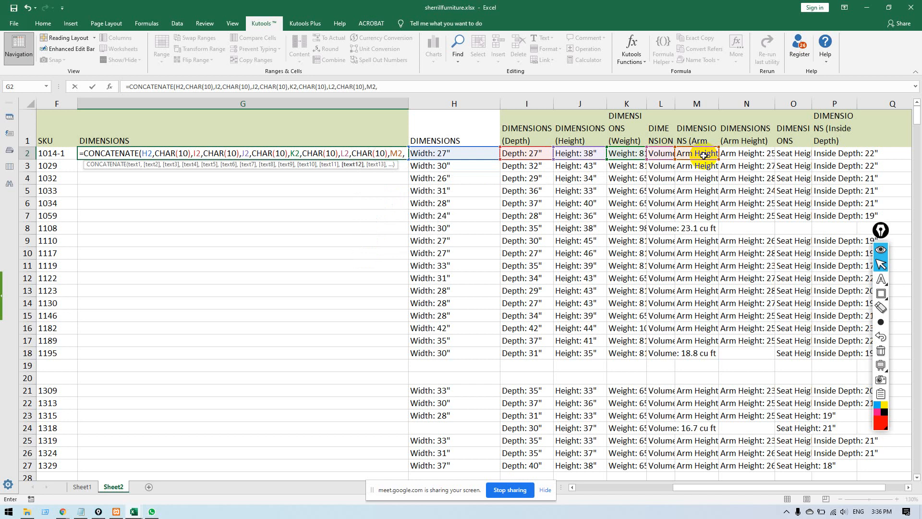
{"action": "type", "text": "CHAR("}
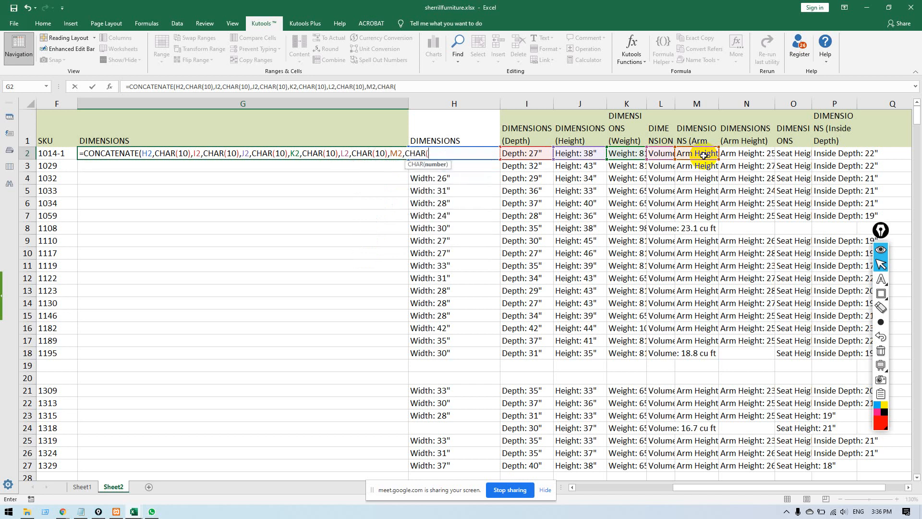
{"action": "type", "text": "10),"}
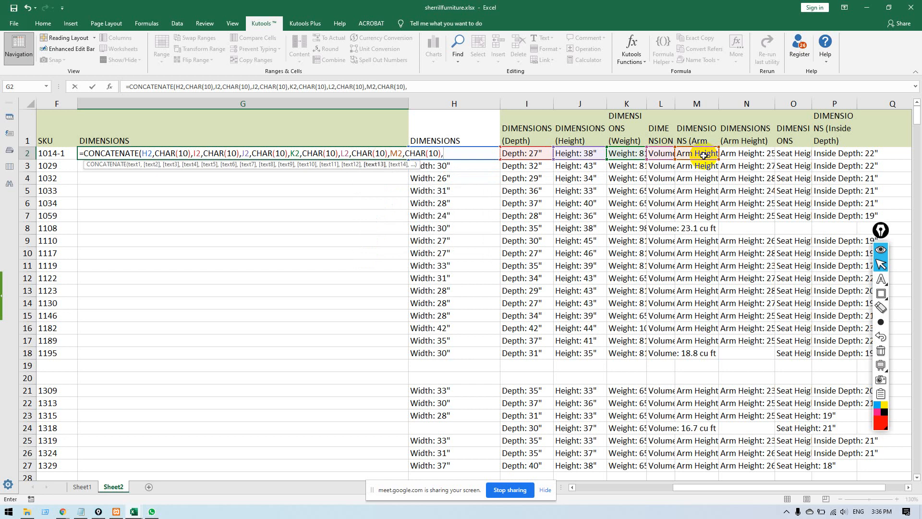
Append the Arm Height cell N2 and the Seat Height cell O2 to the G2 formula, each followed by CHAR(10).
{"action": "left_click", "coordinate": [740, 153]}
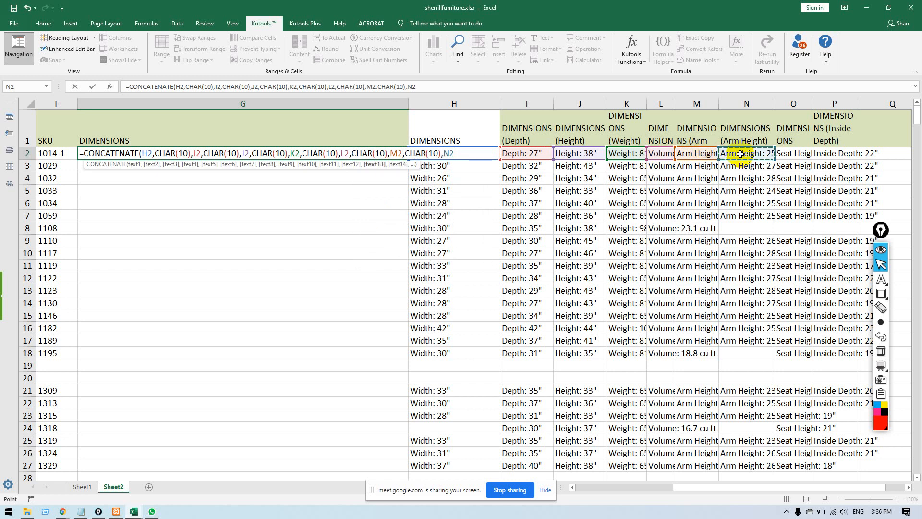
{"action": "type", "text": ","}
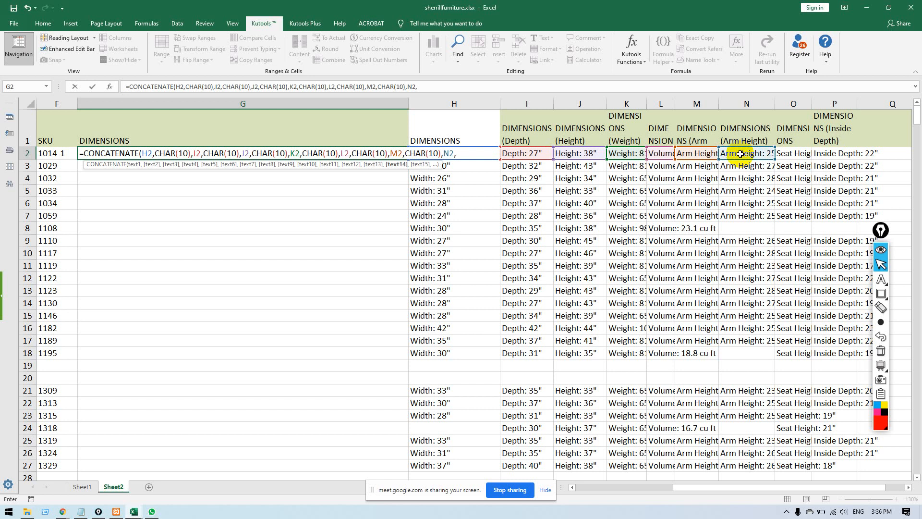
{"action": "type", "text": "CHAR("}
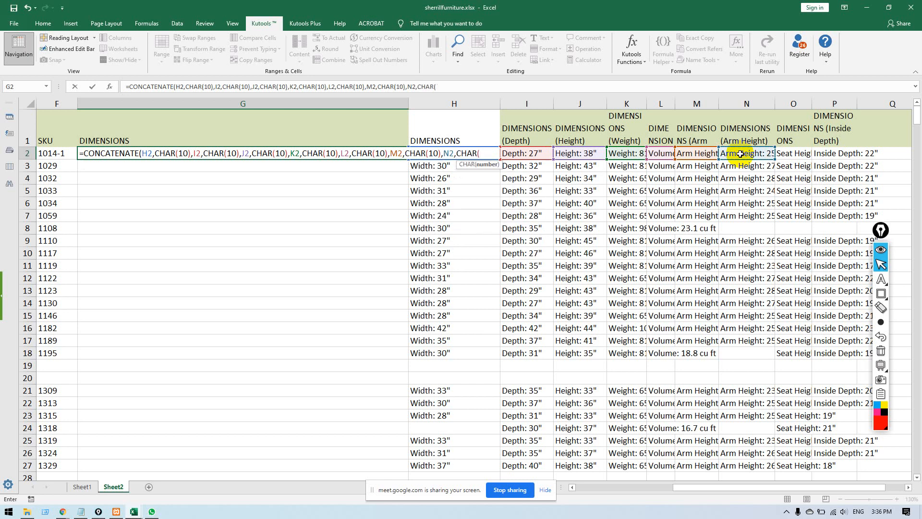
{"action": "type", "text": "10)"}
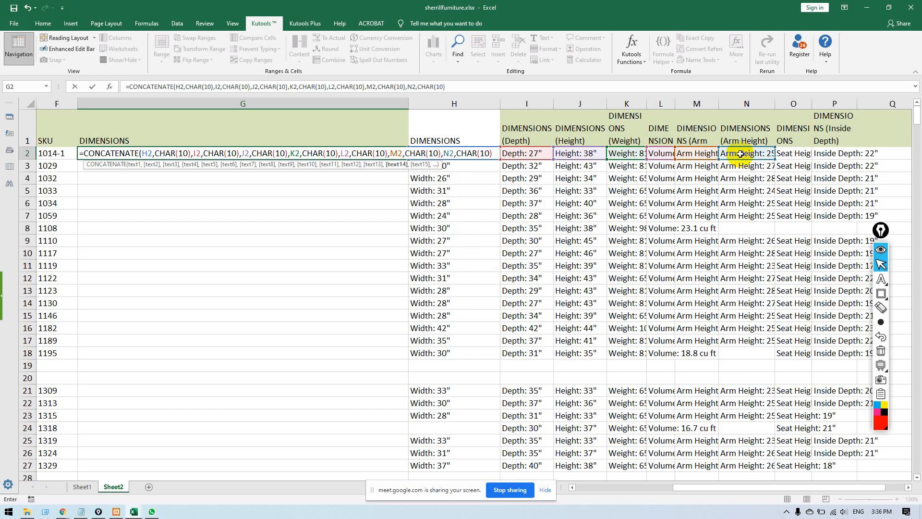
{"action": "type", "text": ","}
{"action": "left_click", "coordinate": [799, 153]}
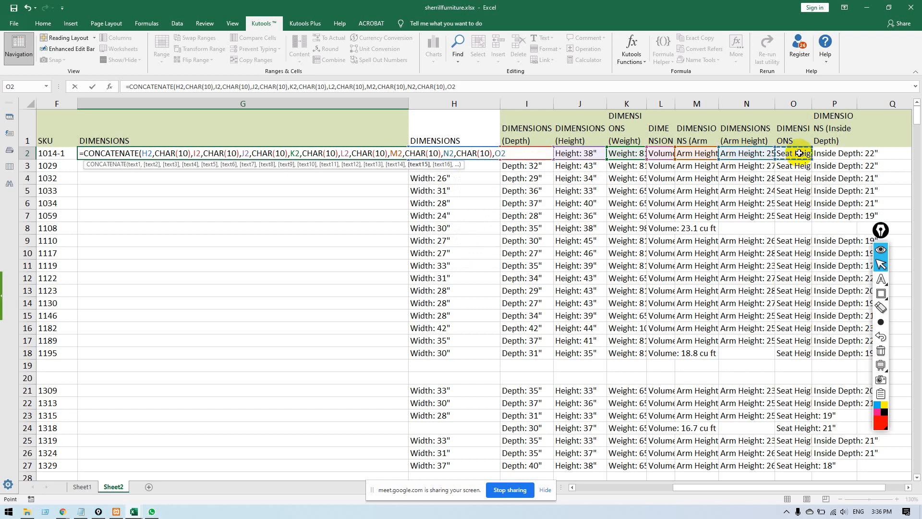
{"action": "type", "text": ","}
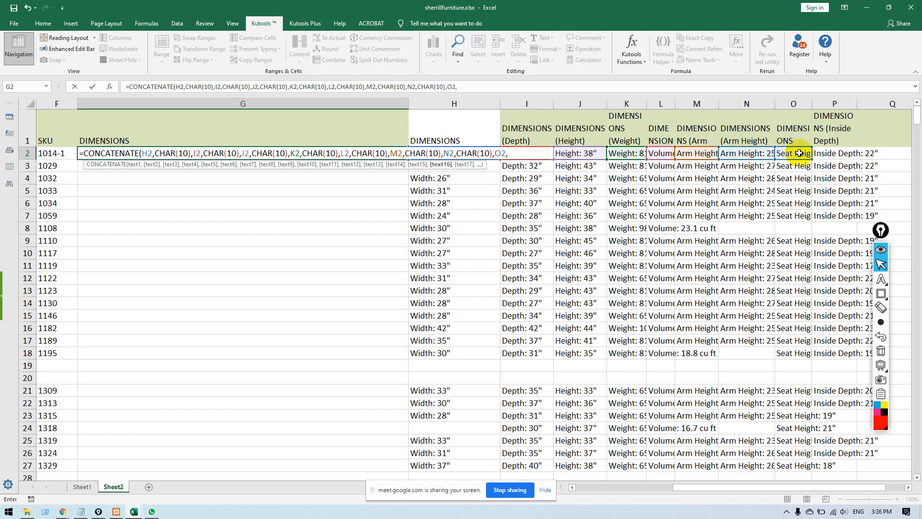
{"action": "type", "text": "CHAR("}
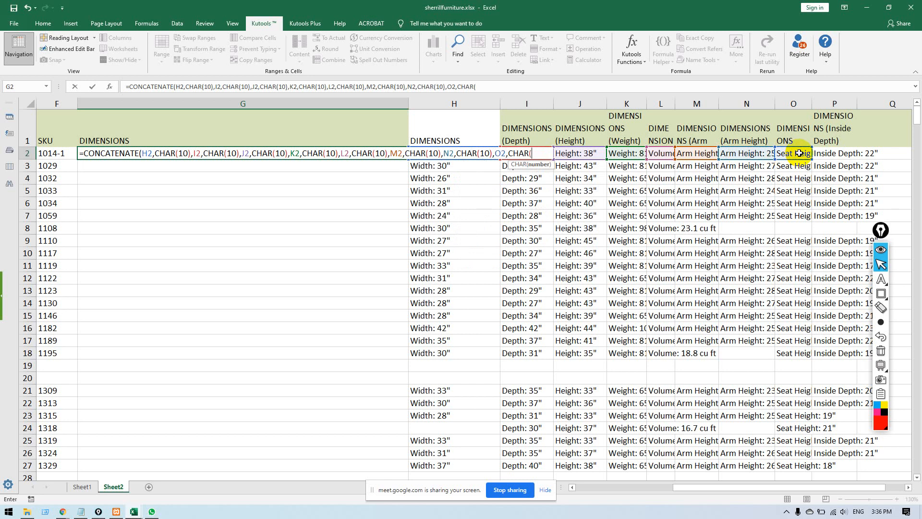
{"action": "type", "text": "10)"}
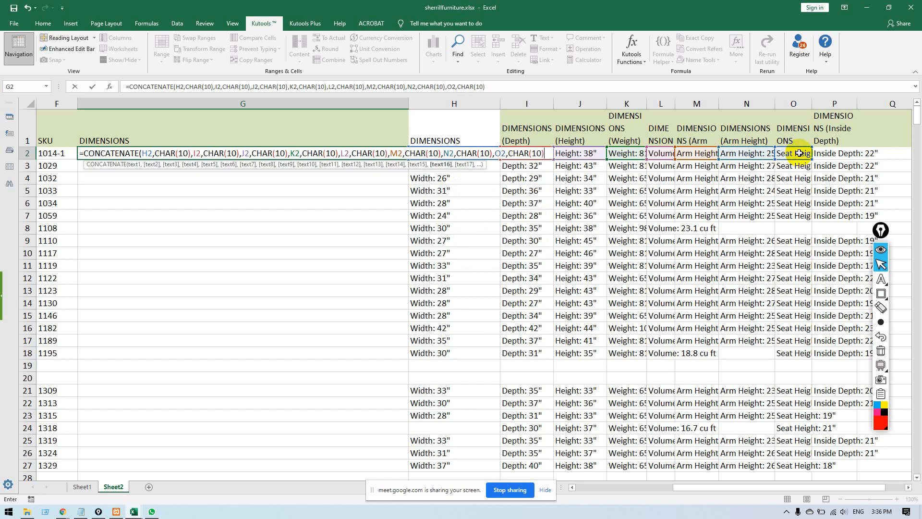
Append the Inside Depth cell P2 and a final CHAR(10) to the G2 formula, close it and enter it.
{"action": "type", "text": ","}
{"action": "left_click", "coordinate": [839, 152]}
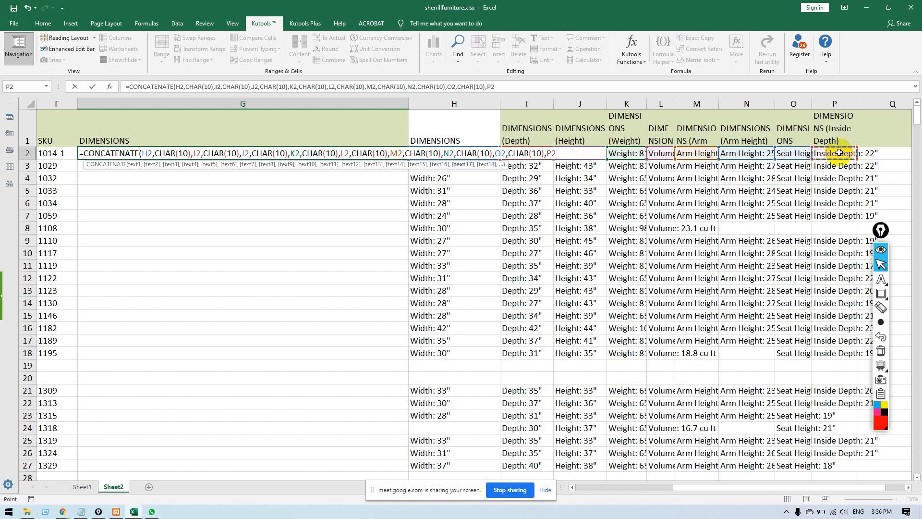
{"action": "type", "text": ","}
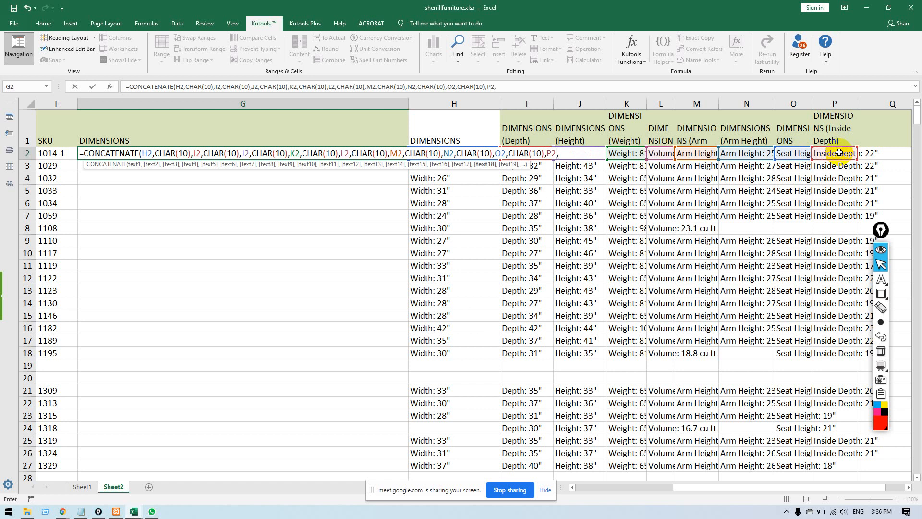
{"action": "type", "text": "ch"}
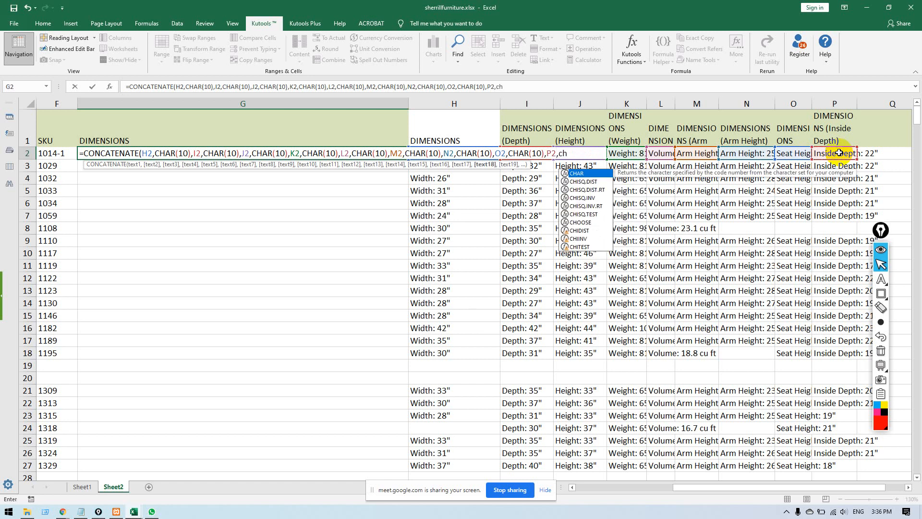
{"action": "key", "text": "Tab"}
{"action": "type", "text": "10"}
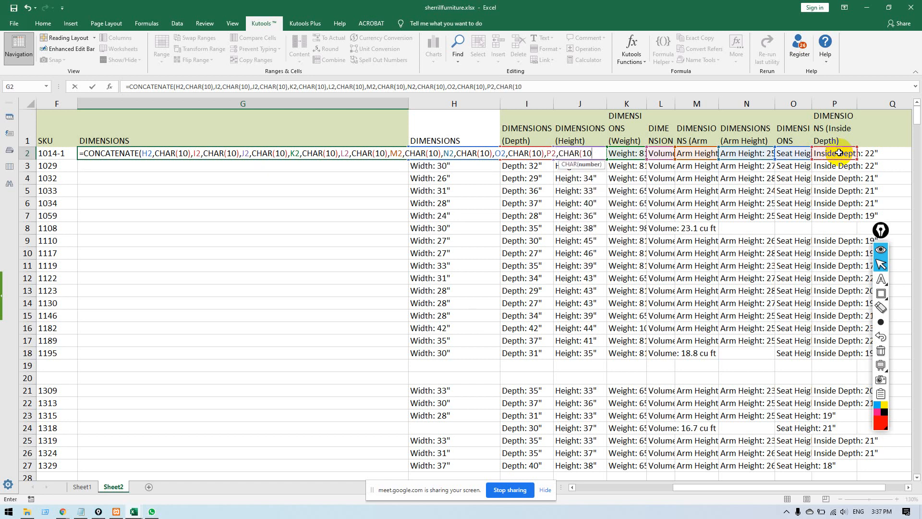
{"action": "type", "text": ")"}
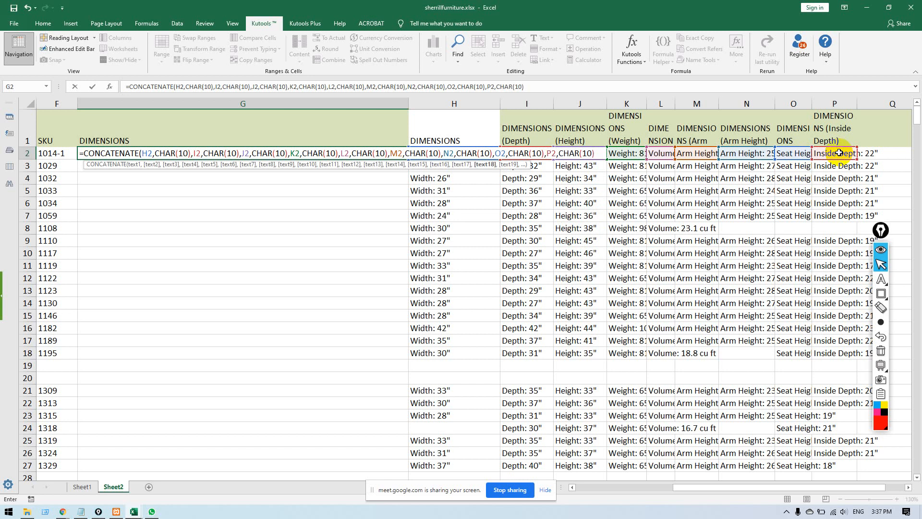
{"action": "type", "text": ")"}
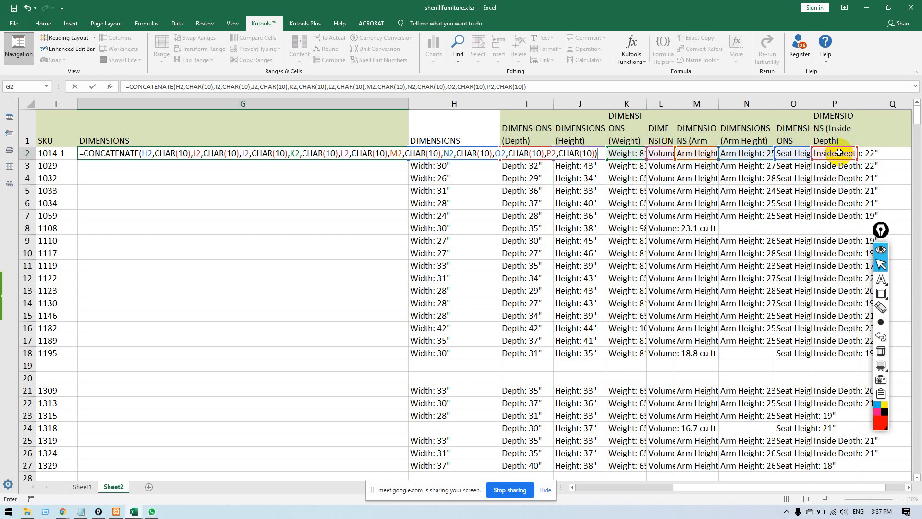
{"action": "key", "text": "Return"}
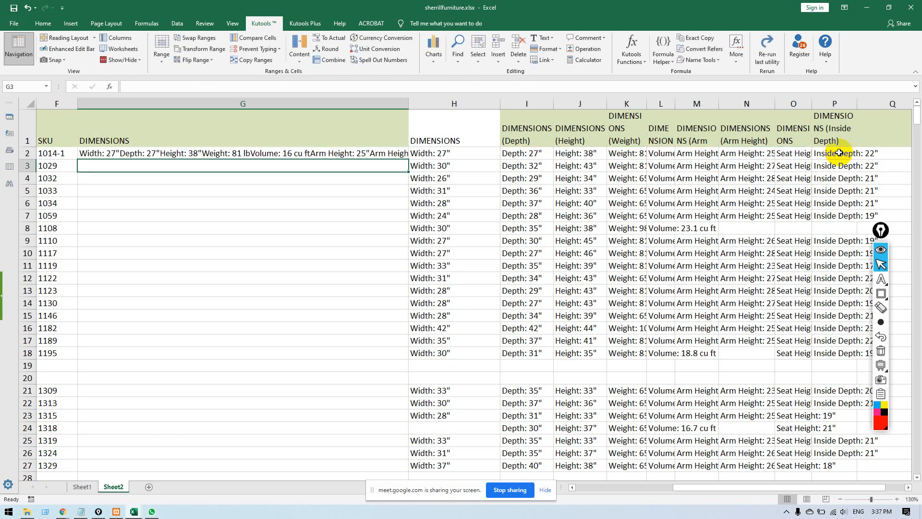
Fill the CONCATENATE formula from G2 down column G to row 561.
{"action": "left_click", "coordinate": [377, 152]}
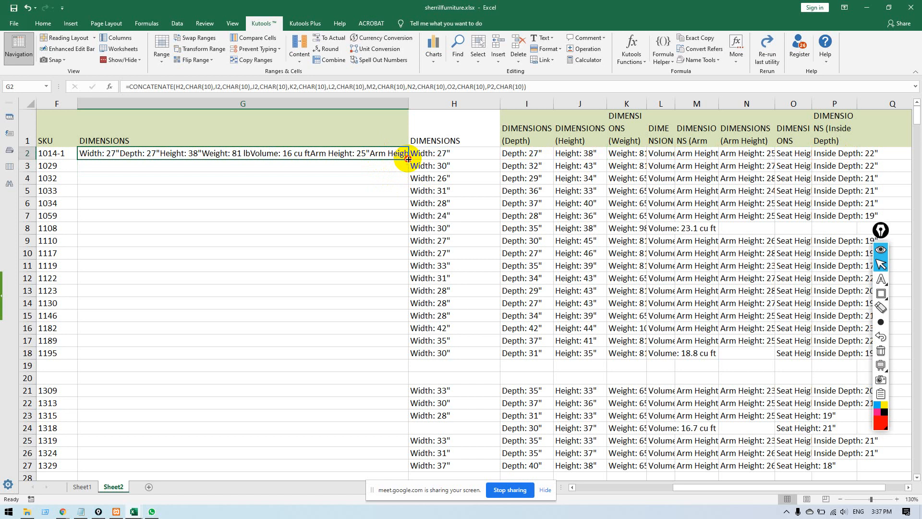
{"action": "left_click_drag", "start_coordinate": [408, 159], "coordinate": [408, 169]}
{"action": "left_click_drag", "start_coordinate": [407, 191], "coordinate": [383, 406]}
{"action": "left_click", "coordinate": [315, 252]}
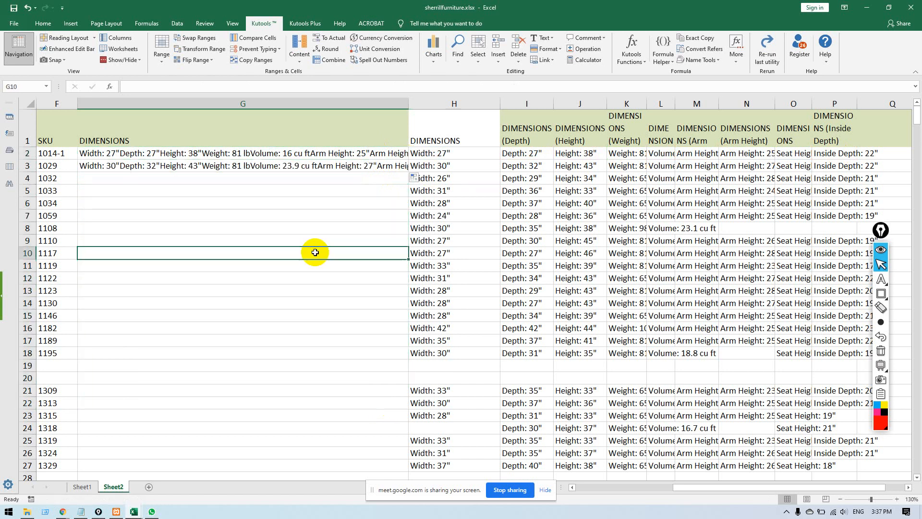
{"action": "left_click", "coordinate": [366, 167]}
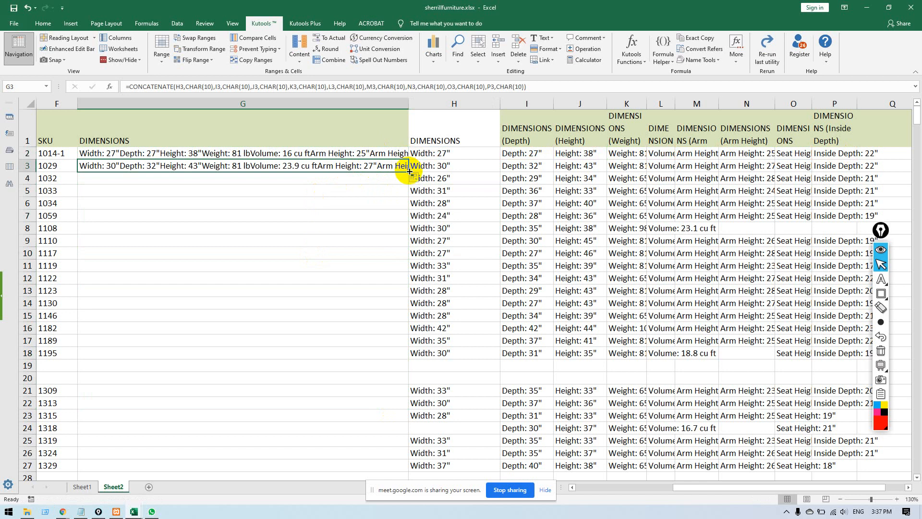
{"action": "left_click_drag", "start_coordinate": [408, 171], "coordinate": [365, 353]}
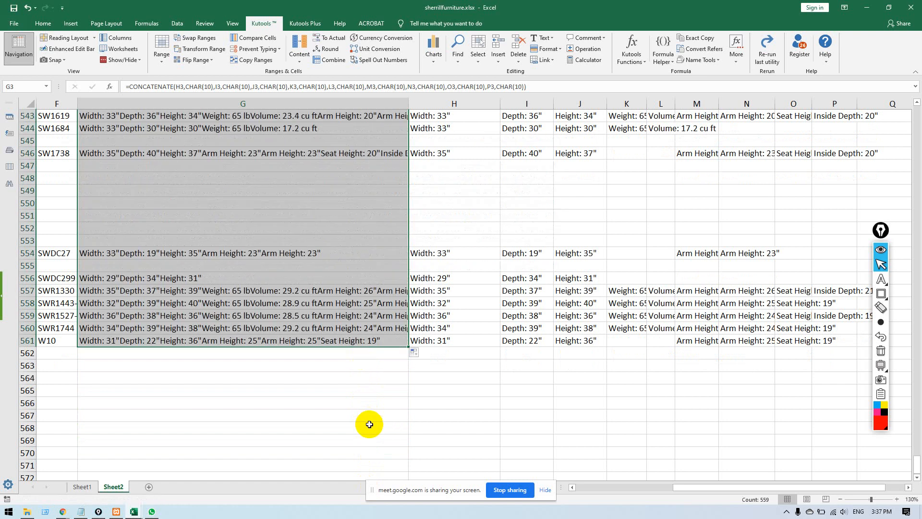
Copy the whole DIMENSIONS column G and paste it over itself as values only.
{"action": "scroll", "coordinate": [312, 351], "scroll_direction": "up", "scroll_amount": 4}
{"action": "scroll", "coordinate": [316, 355], "scroll_direction": "up", "scroll_amount": 20}
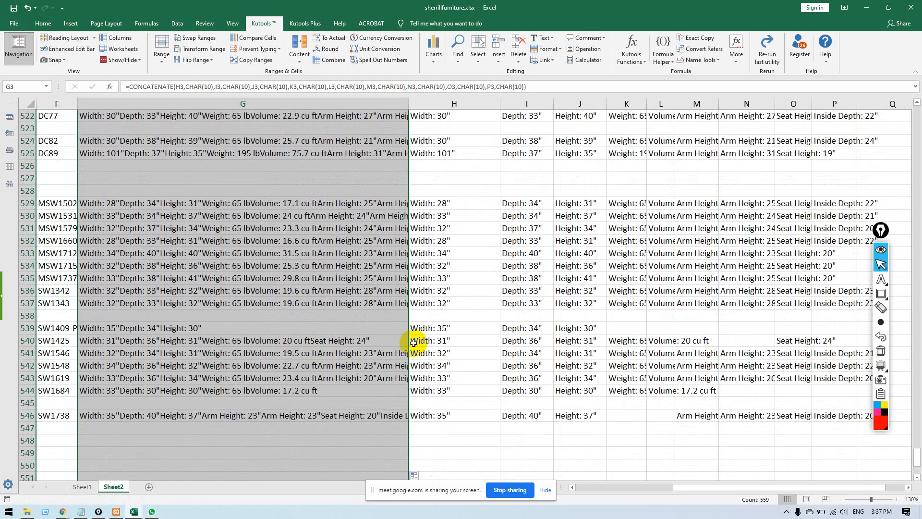
{"action": "scroll", "coordinate": [335, 258], "scroll_direction": "up", "scroll_amount": 8}
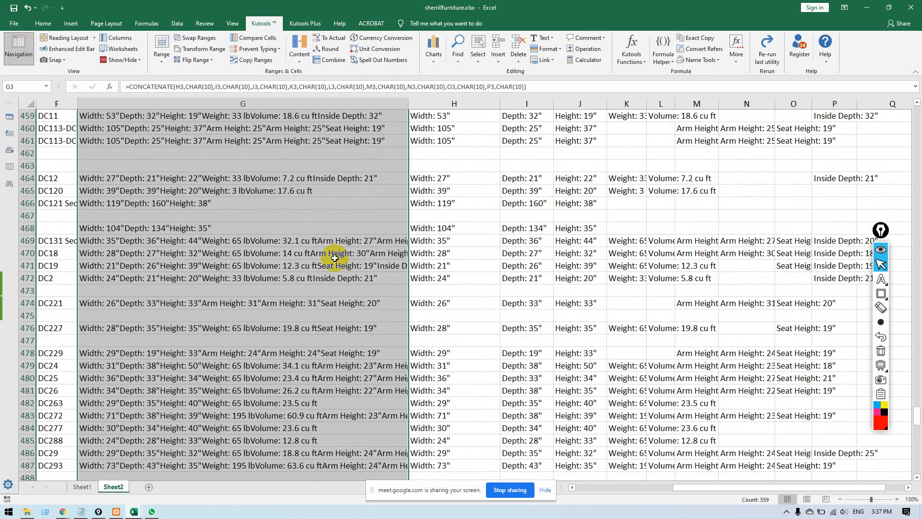
{"action": "key", "text": "ctrl+c"}
{"action": "key", "text": "ctrl+v"}
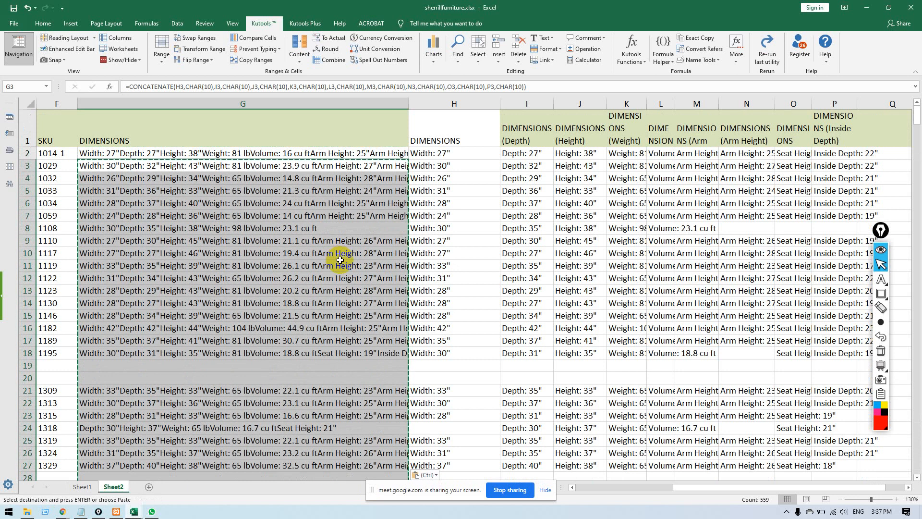
{"action": "left_click", "coordinate": [328, 105]}
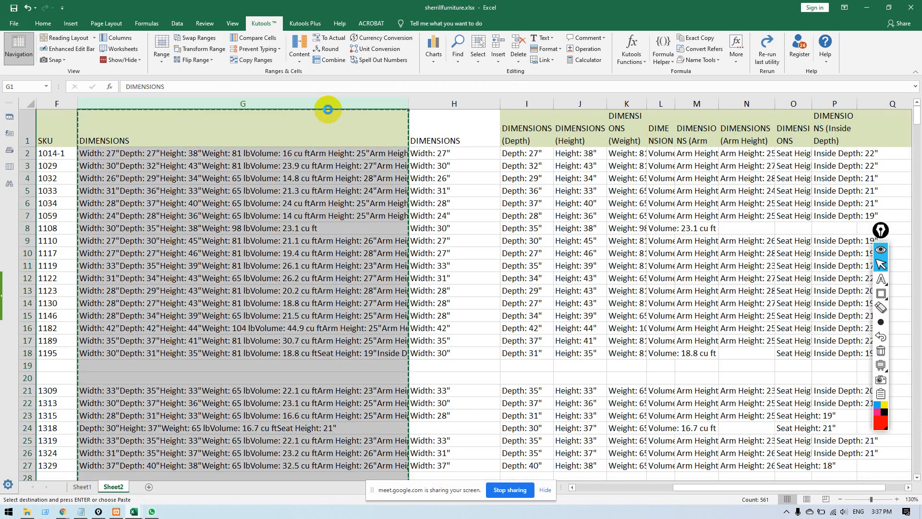
{"action": "key", "text": "ctrl"}
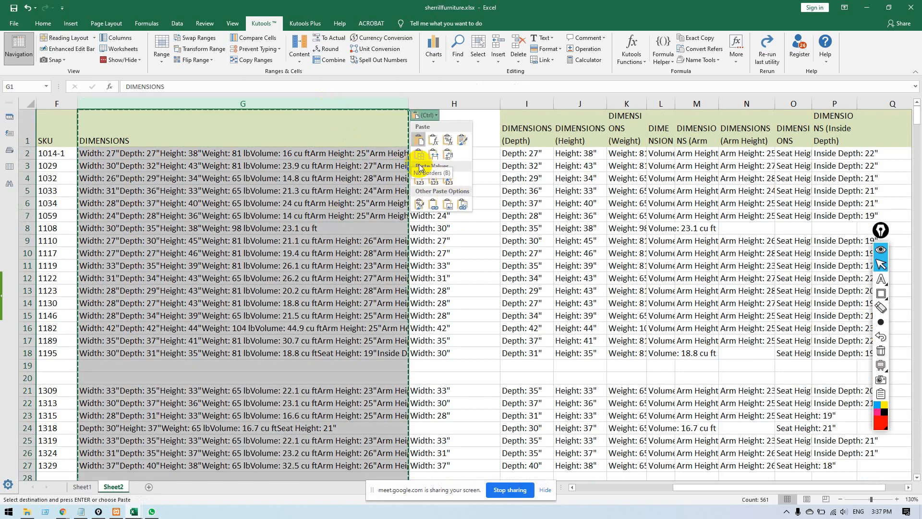
{"action": "left_click", "coordinate": [420, 183]}
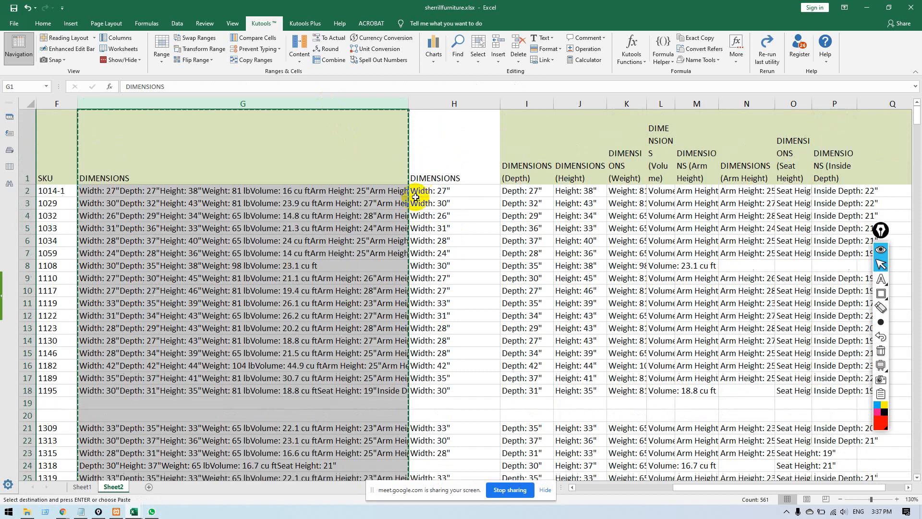
{"action": "left_click", "coordinate": [299, 221]}
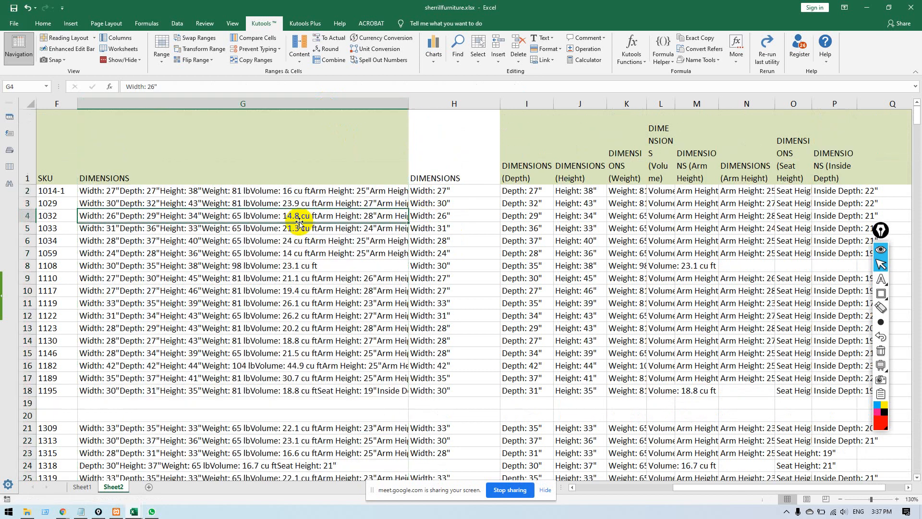
{"action": "left_click", "coordinate": [249, 149]}
{"action": "double_click", "coordinate": [167, 155]}
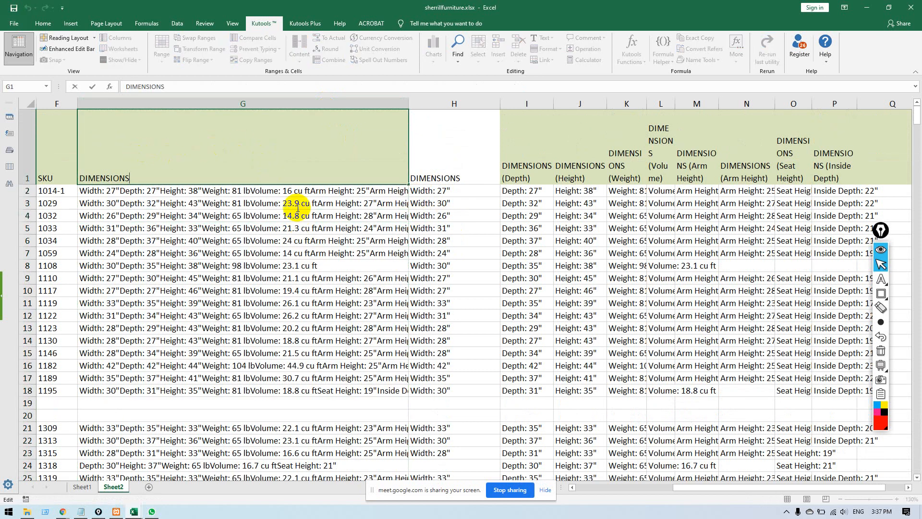
{"action": "left_click", "coordinate": [329, 249]}
{"action": "left_click", "coordinate": [23, 158]}
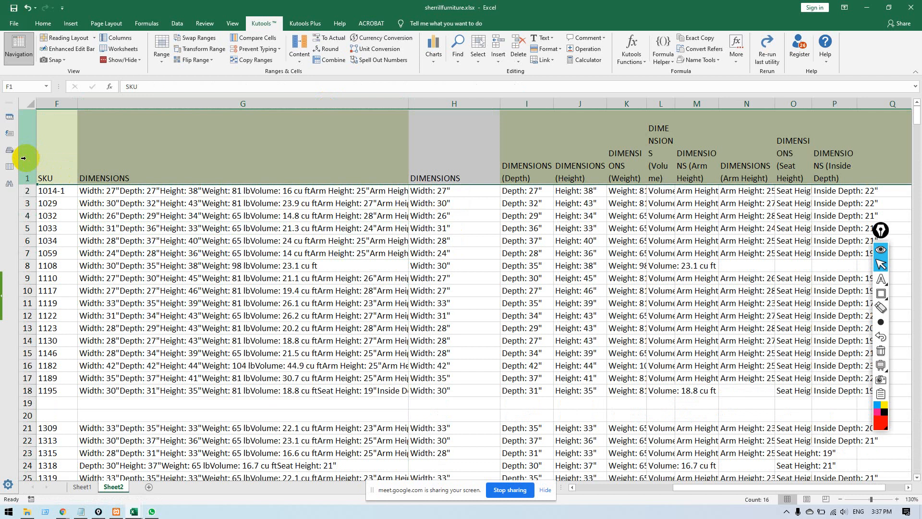
{"action": "left_click", "coordinate": [42, 24]}
{"action": "left_click", "coordinate": [262, 42]}
{"action": "left_click", "coordinate": [261, 41]}
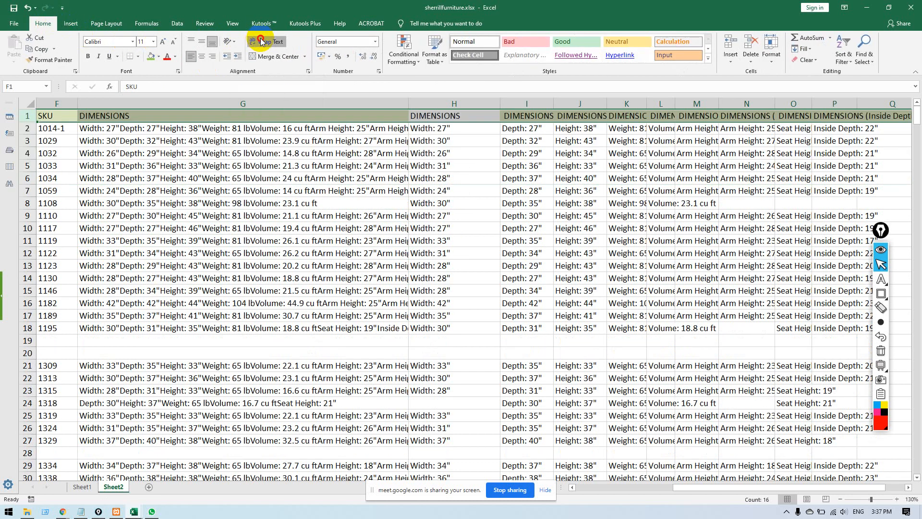
{"action": "left_click", "coordinate": [262, 42]}
{"action": "left_click", "coordinate": [423, 314]}
Turn on text wrapping for column G and look over the line-separated dimensions of several products.
{"action": "left_click", "coordinate": [196, 105]}
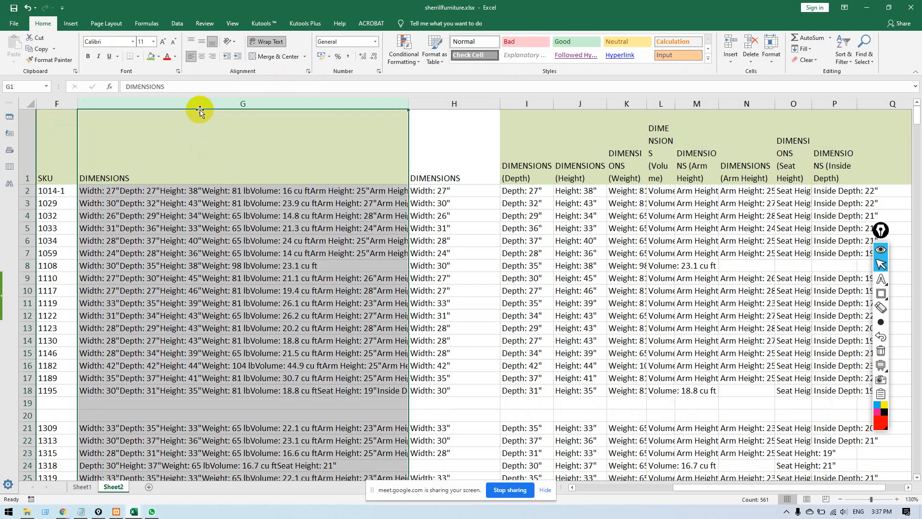
{"action": "left_click", "coordinate": [269, 43]}
{"action": "left_click", "coordinate": [269, 43]}
{"action": "left_click", "coordinate": [269, 42]}
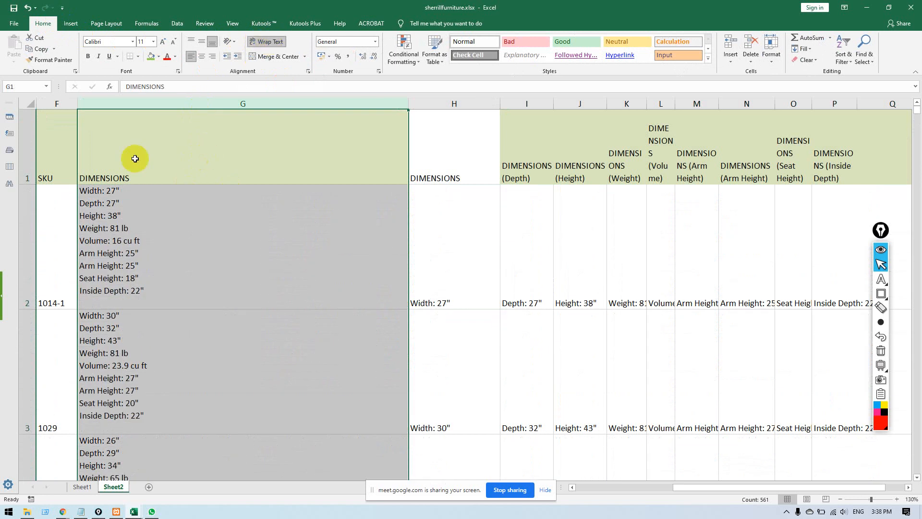
{"action": "left_click", "coordinate": [164, 225]}
{"action": "scroll", "coordinate": [192, 288], "scroll_direction": "down", "scroll_amount": 3}
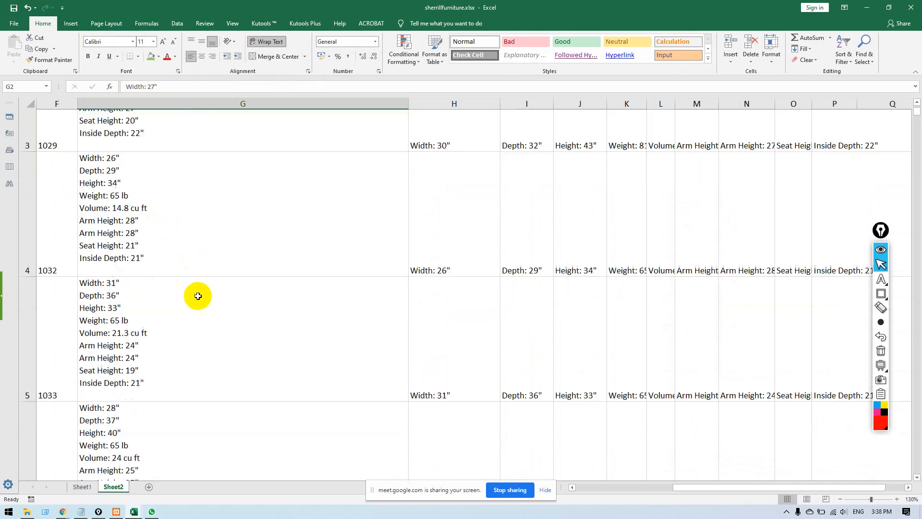
{"action": "scroll", "coordinate": [198, 296], "scroll_direction": "down", "scroll_amount": 1}
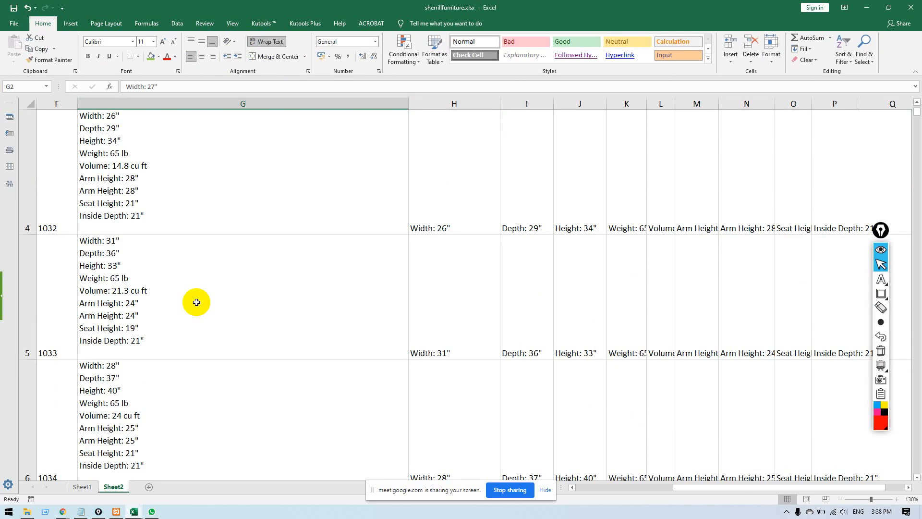
{"action": "scroll", "coordinate": [201, 301], "scroll_direction": "up", "scroll_amount": 4}
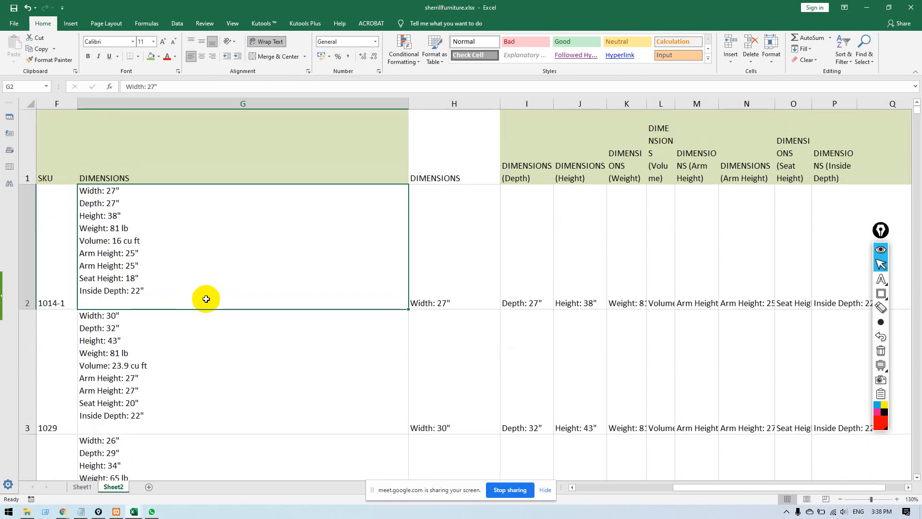
{"action": "scroll", "coordinate": [206, 298], "scroll_direction": "down", "scroll_amount": 6}
{"action": "scroll", "coordinate": [205, 299], "scroll_direction": "down", "scroll_amount": 2}
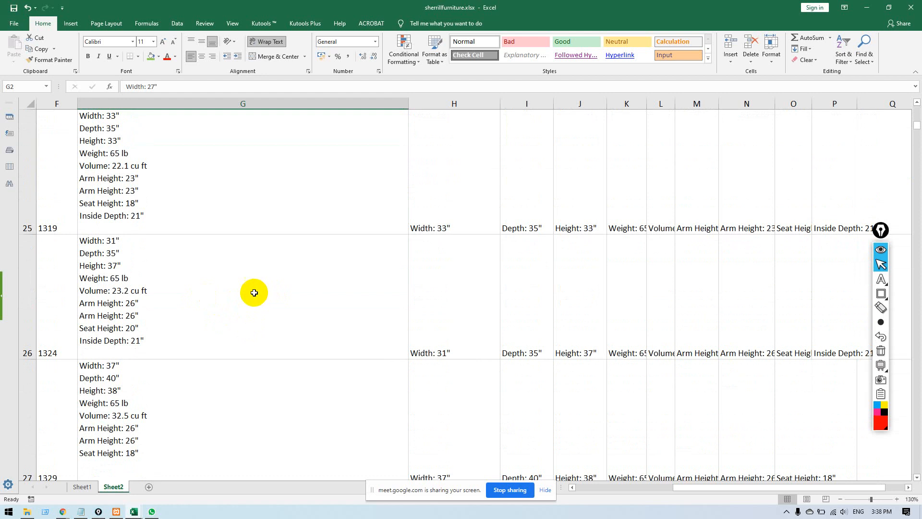
Turn off text wrapping for the whole of column G.
{"action": "left_click", "coordinate": [247, 104]}
{"action": "left_click", "coordinate": [266, 42]}
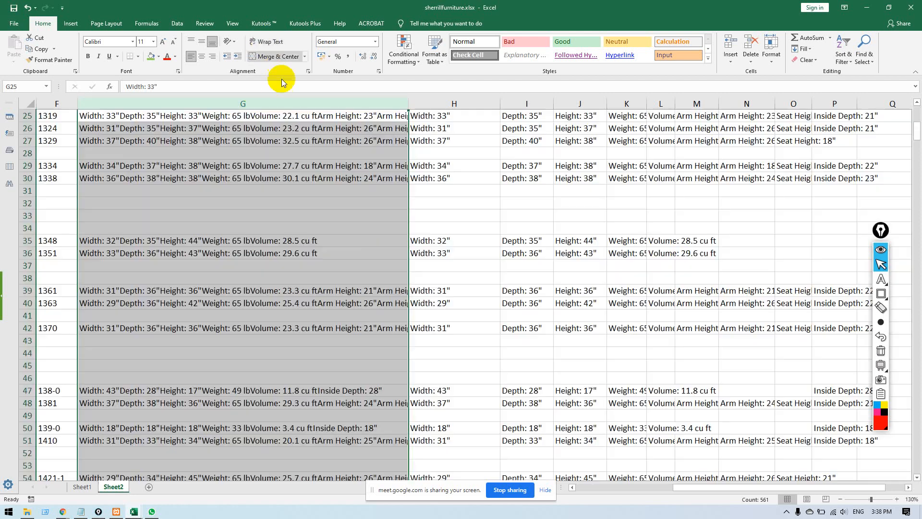
{"action": "scroll", "coordinate": [252, 192], "scroll_direction": "up", "scroll_amount": 8}
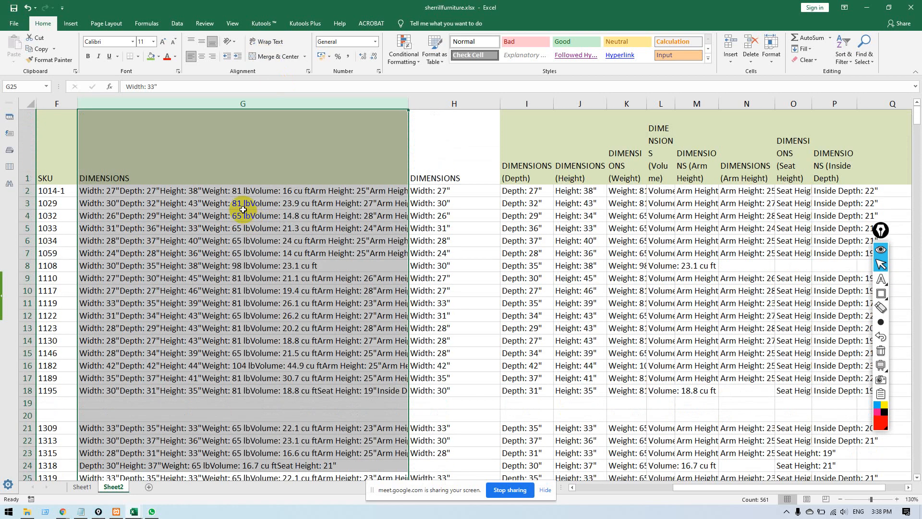
{"action": "left_click", "coordinate": [238, 203]}
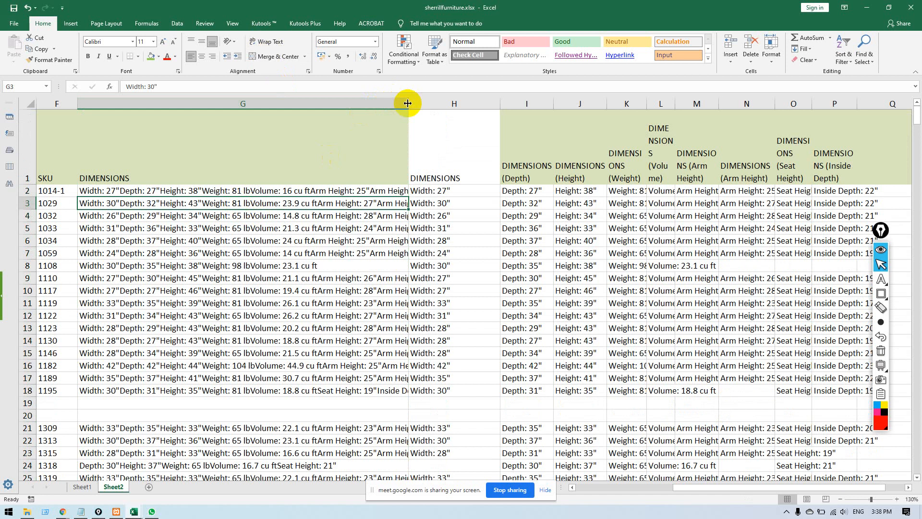
Narrow column G and clear the contents of the source dimension columns H to Q.
{"action": "left_click_drag", "start_coordinate": [409, 104], "coordinate": [162, 110]}
{"action": "left_click_drag", "start_coordinate": [235, 99], "coordinate": [644, 100]}
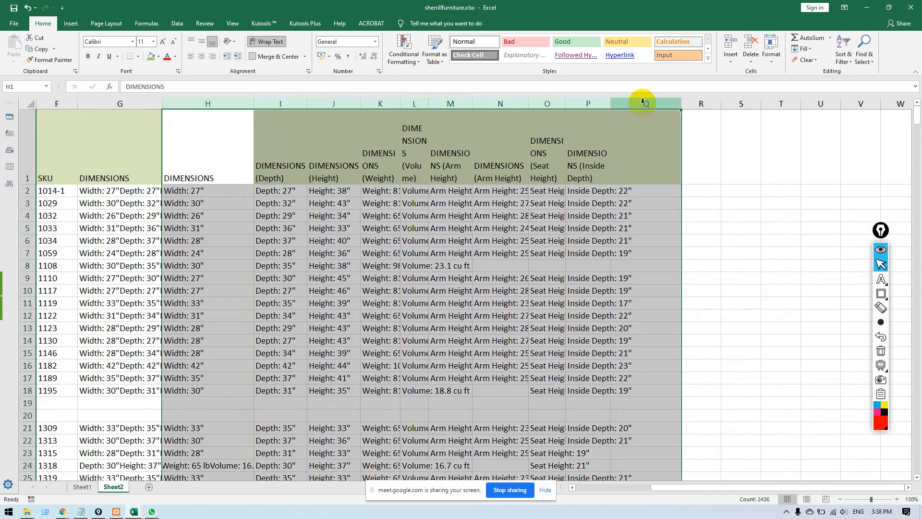
{"action": "key", "text": "Delete"}
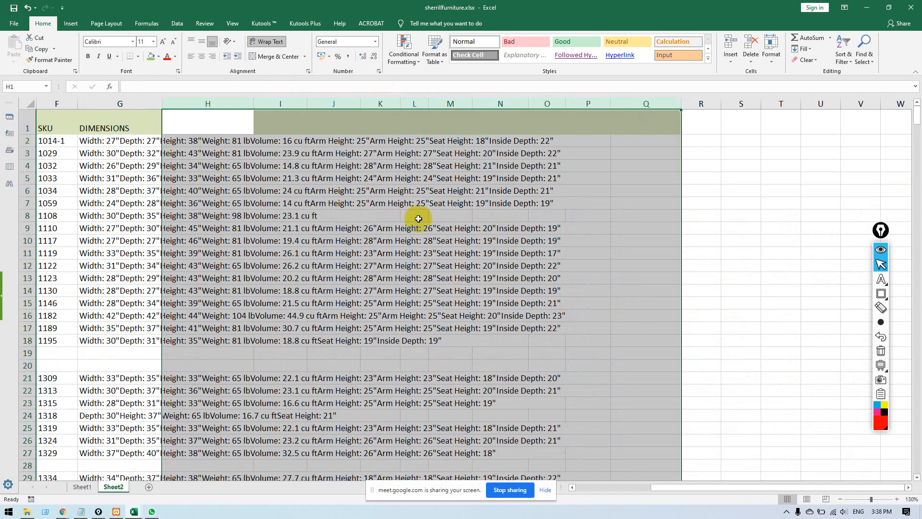
{"action": "left_click", "coordinate": [296, 126]}
{"action": "left_click", "coordinate": [216, 123]}
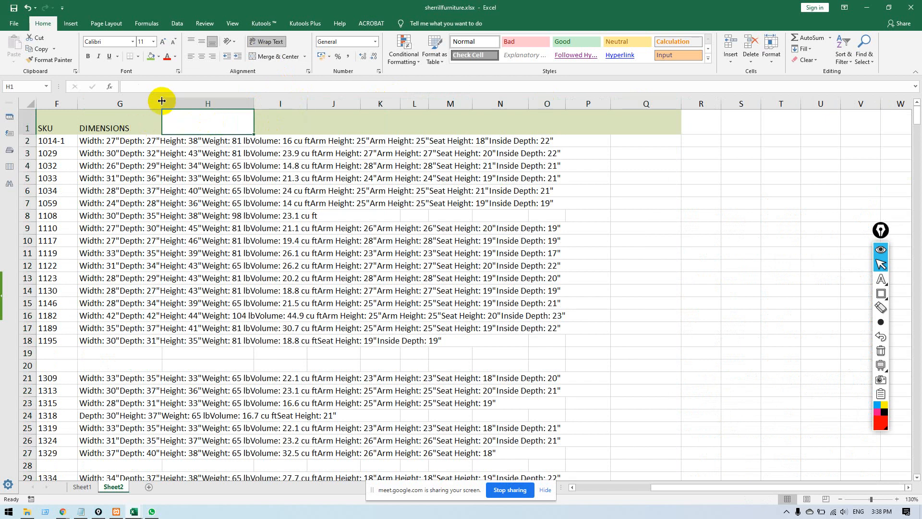
{"action": "left_click_drag", "start_coordinate": [162, 103], "coordinate": [188, 98]}
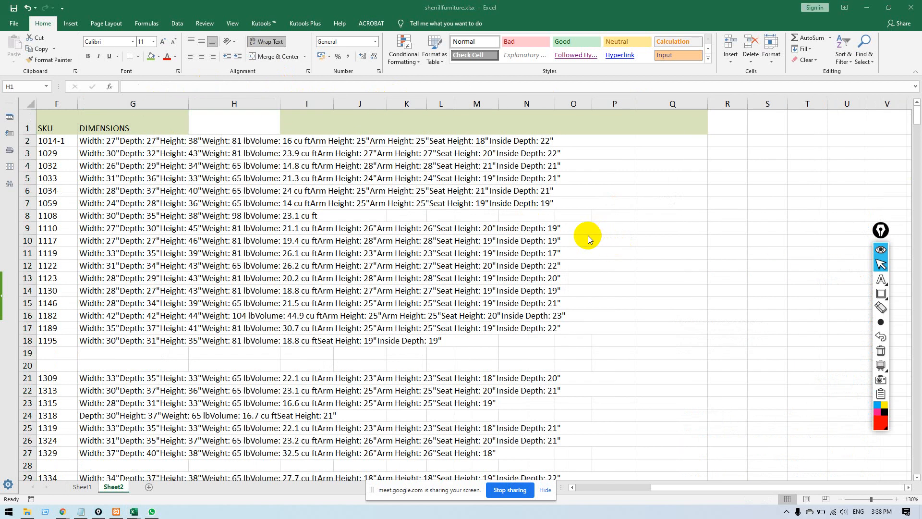
Switch to the Chrome window showing the Sherrill Furniture page for chair 1059.
{"action": "key", "text": "alt+Tab"}
{"action": "left_click", "coordinate": [503, 169]}
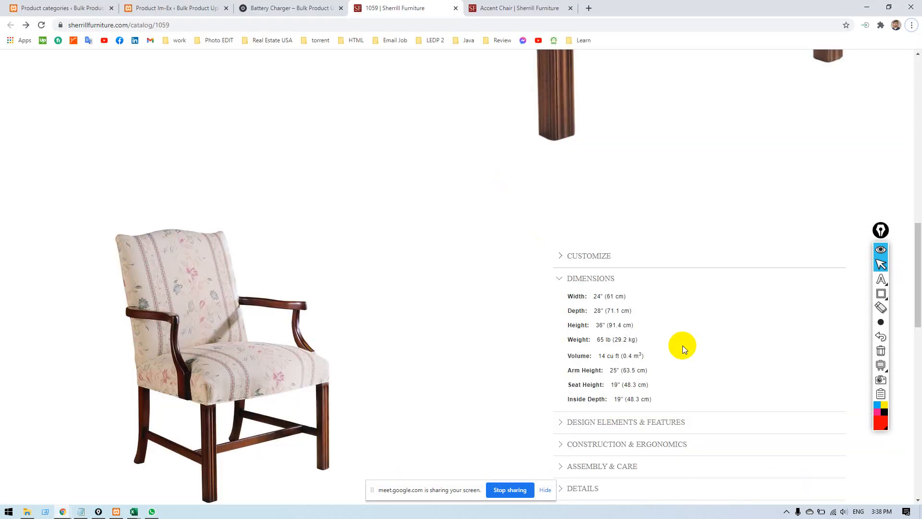
Collapse the DIMENSIONS section on chair 1059's page and expand DESIGN ELEMENTS & FEATURES to read its entries.
{"action": "left_click", "coordinate": [592, 278]}
{"action": "left_click", "coordinate": [576, 307]}
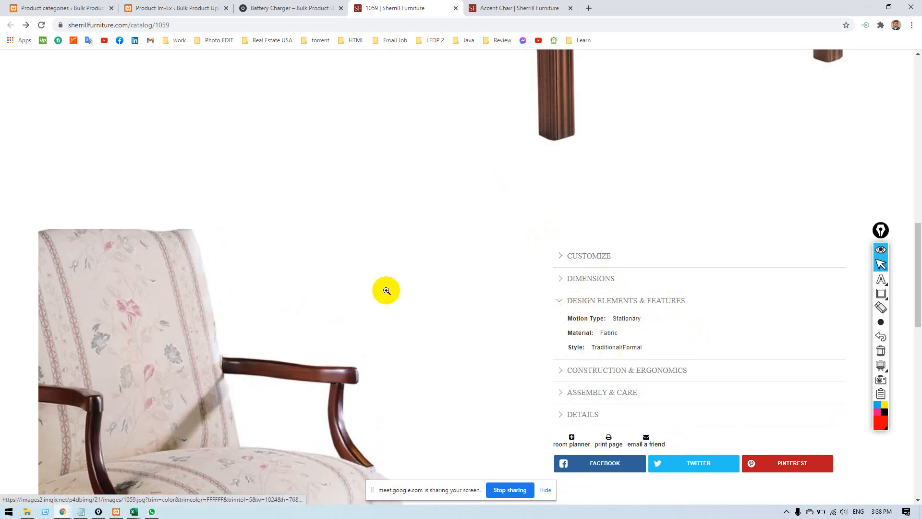
Switch to Excel and copy the five DESIGN ELEMENTS & FEATURES columns N to R from Sheet1 into Sheet2, starting at cell I1.
{"action": "key", "text": "alt+Tab"}
{"action": "left_click", "coordinate": [458, 185]}
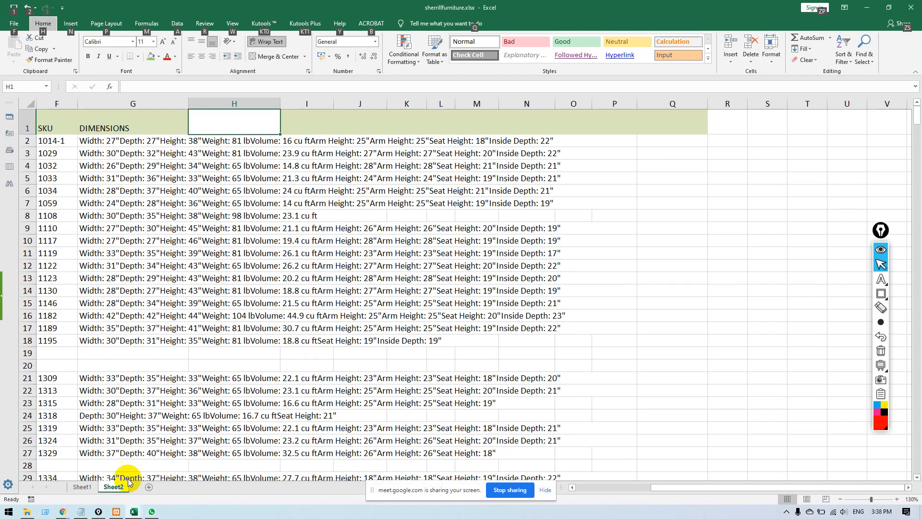
{"action": "left_click", "coordinate": [82, 487]}
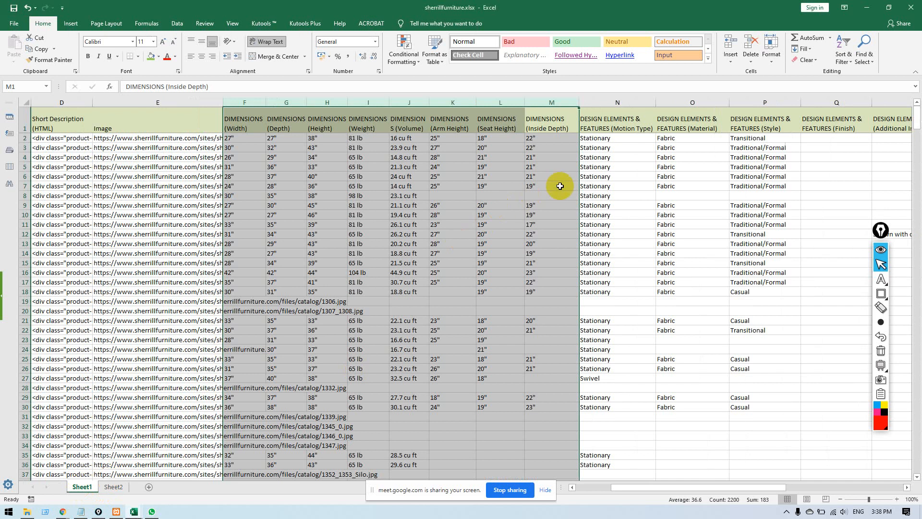
{"action": "left_click", "coordinate": [606, 103]}
{"action": "left_click_drag", "start_coordinate": [625, 98], "coordinate": [683, 99]}
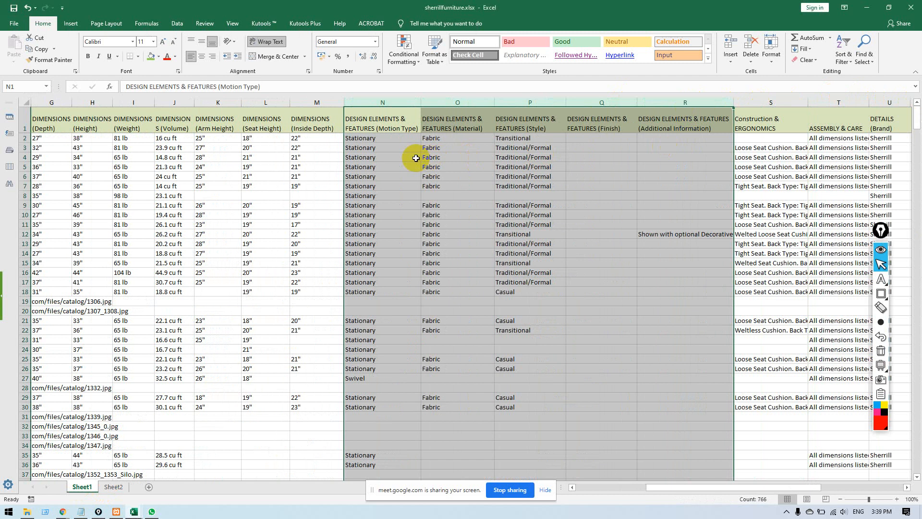
{"action": "key", "text": "ctrl+c"}
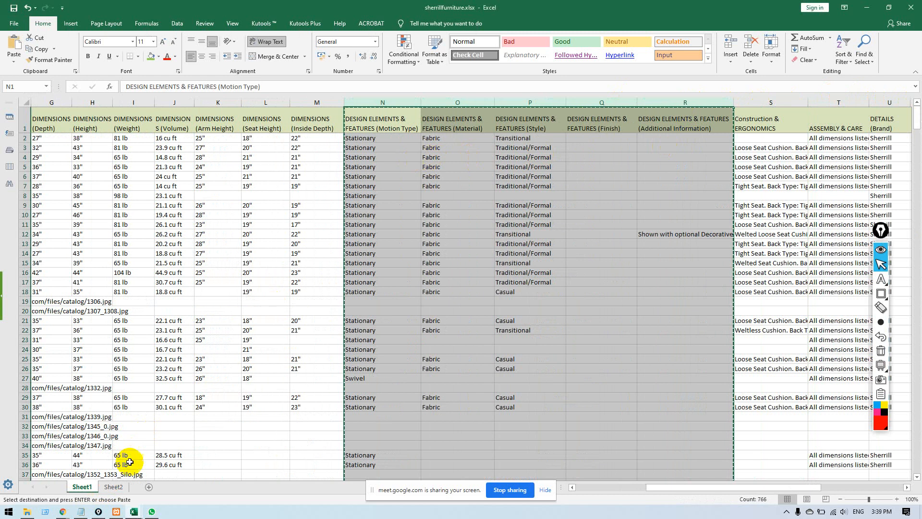
{"action": "left_click", "coordinate": [113, 486]}
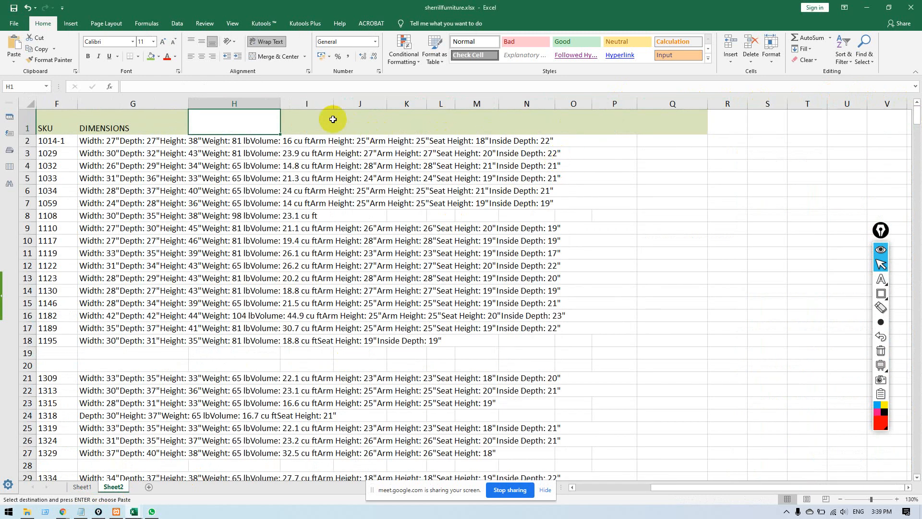
{"action": "left_click", "coordinate": [313, 117]}
{"action": "key", "text": "ctrl+v"}
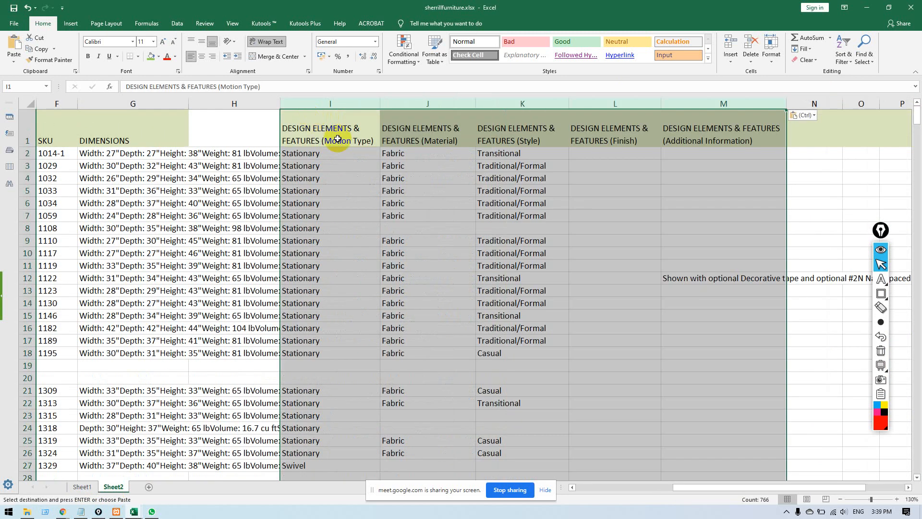
Insert a blank column before the DESIGN ELEMENTS & FEATURES (Motion Type) column I on Sheet2.
{"action": "left_click", "coordinate": [383, 203]}
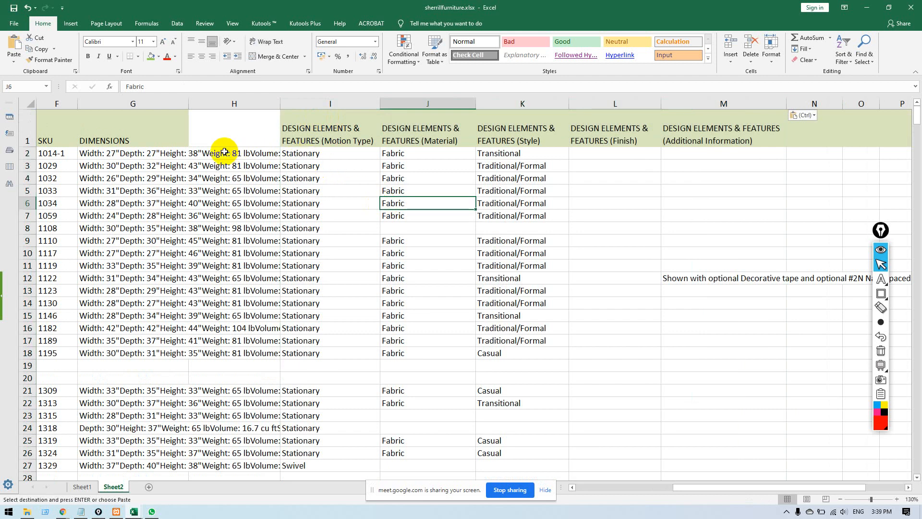
{"action": "right_click", "coordinate": [310, 104]}
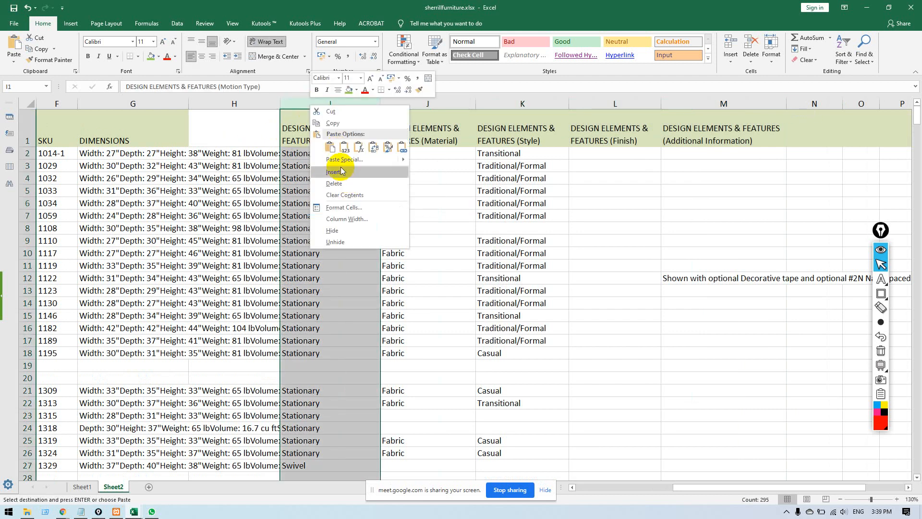
{"action": "left_click", "coordinate": [341, 171]}
Enter 0 in cell H2 and fill it down column H for all product rows.
{"action": "left_click", "coordinate": [247, 154]}
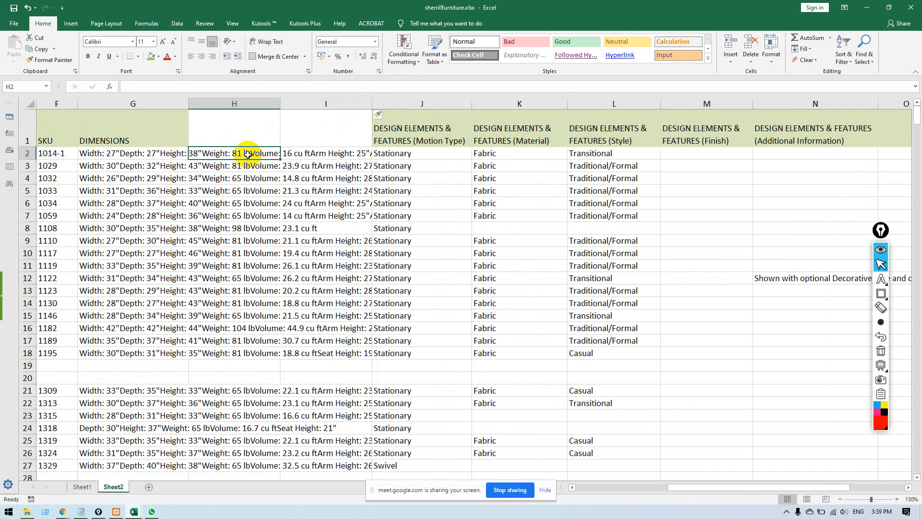
{"action": "type", "text": "0"}
{"action": "key", "text": "Return"}
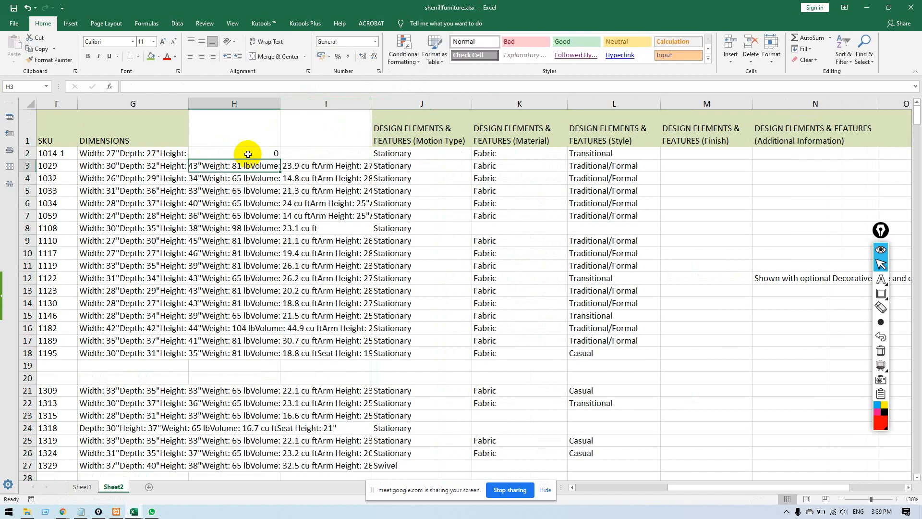
{"action": "left_click", "coordinate": [248, 154]}
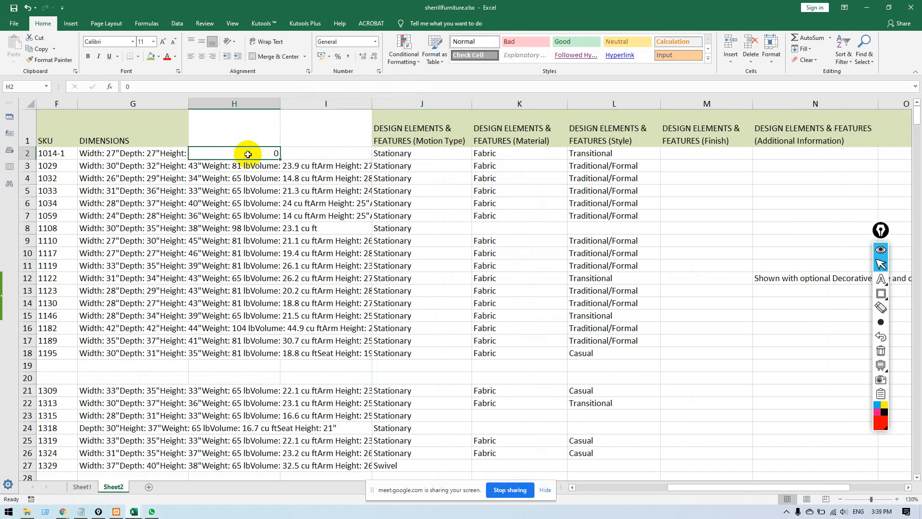
{"action": "double_click", "coordinate": [280, 159]}
{"action": "left_click", "coordinate": [335, 167]}
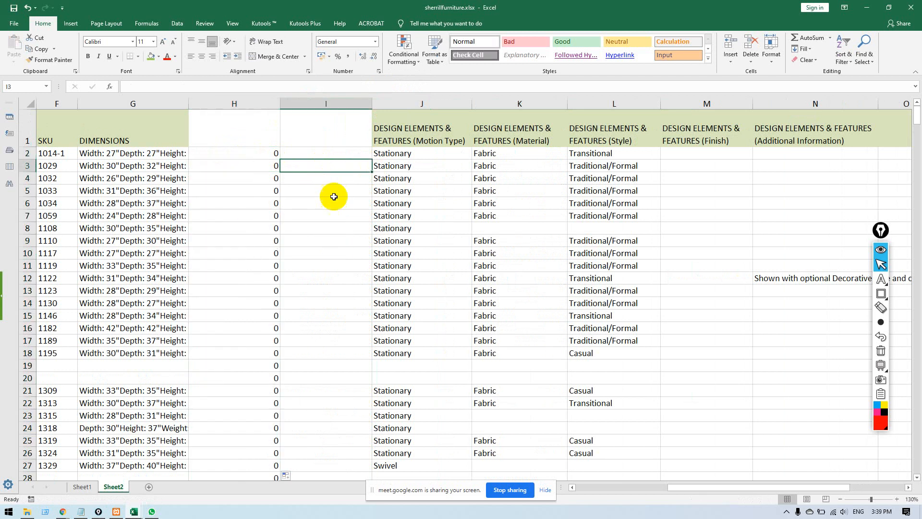
Check how Motion Type, Material and Style are labelled on chair 1059's page in Chrome, and return to Excel.
{"action": "left_click", "coordinate": [316, 153]}
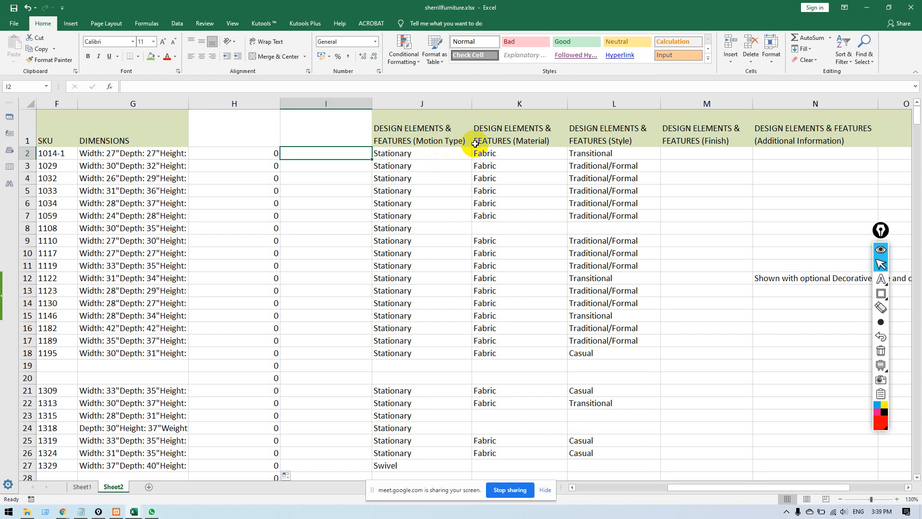
{"action": "key", "text": "alt+Tab"}
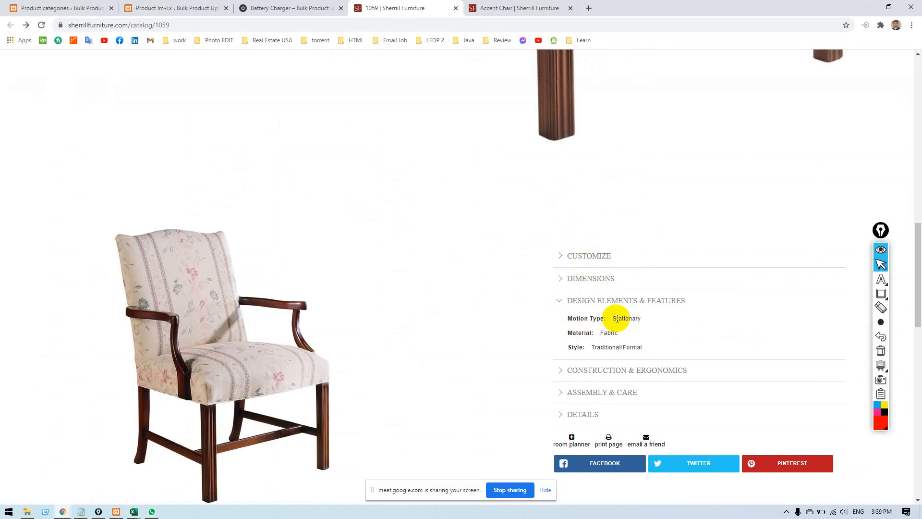
{"action": "key", "text": "alt+Tab"}
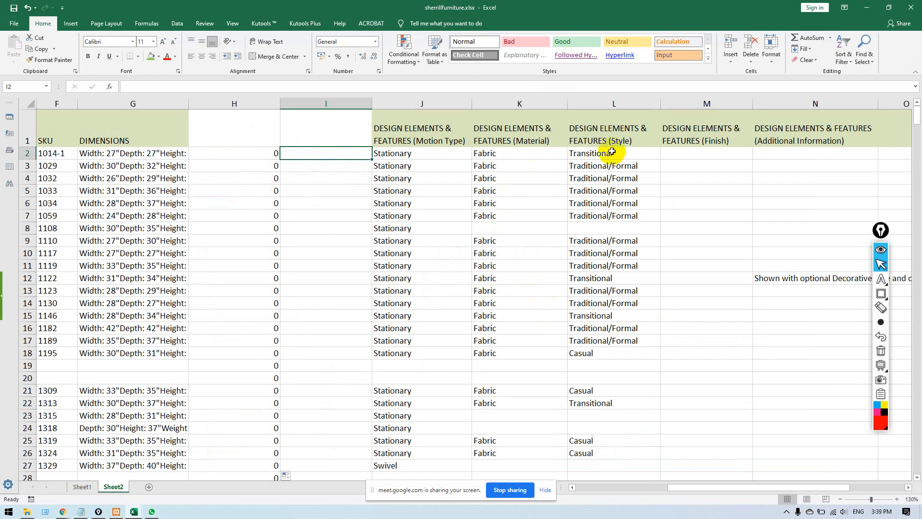
Copy the words Motion Type from the header text in cell J1.
{"action": "left_click", "coordinate": [433, 144]}
{"action": "double_click", "coordinate": [428, 141]}
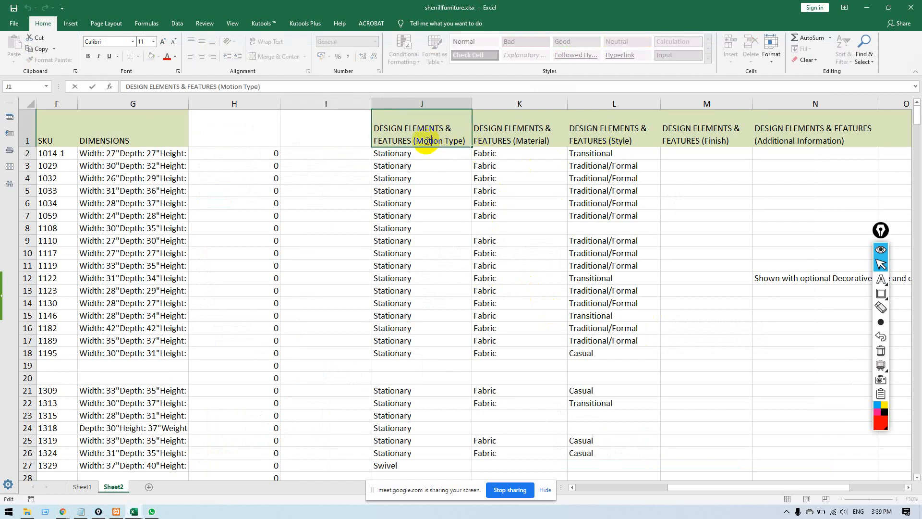
{"action": "left_click_drag", "start_coordinate": [425, 140], "coordinate": [452, 140]}
{"action": "left_click", "coordinate": [449, 240]}
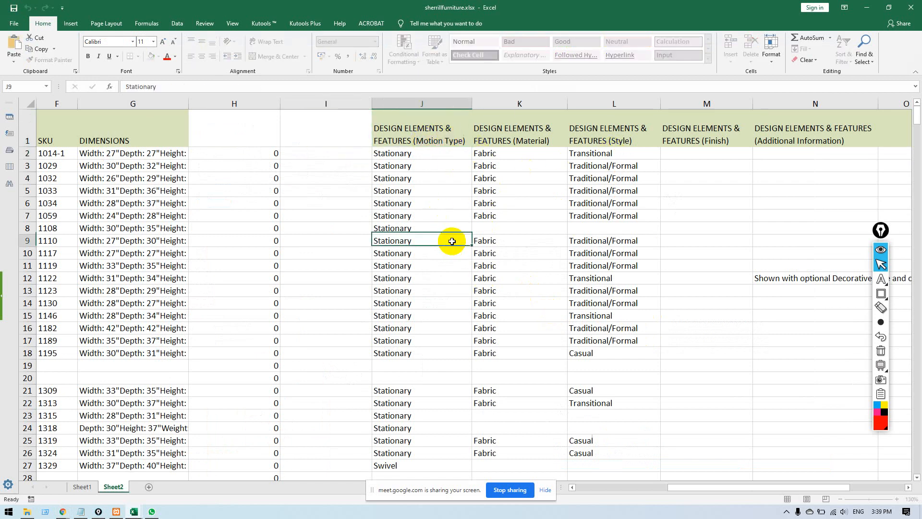
Add the text "Motion Type: " before the first character of every entry in column J with the Kutools Add Text tool.
{"action": "left_click", "coordinate": [435, 103]}
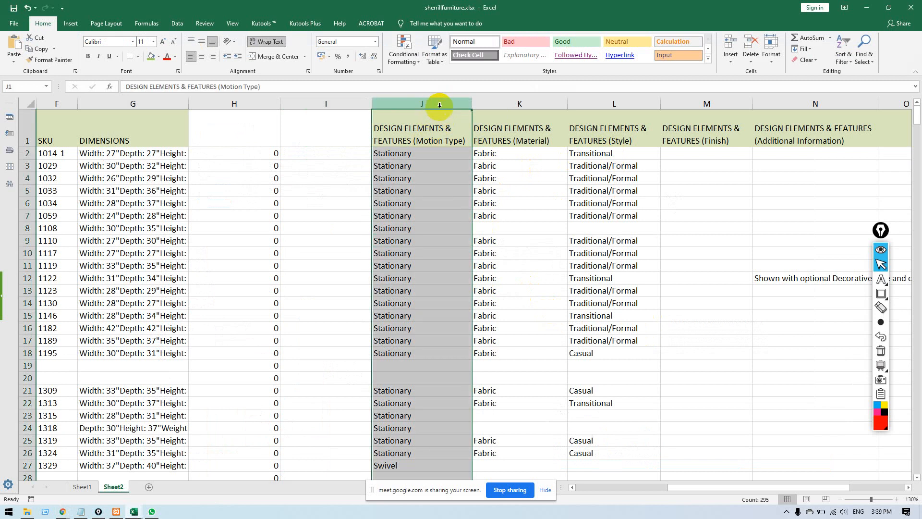
{"action": "left_click", "coordinate": [264, 22]}
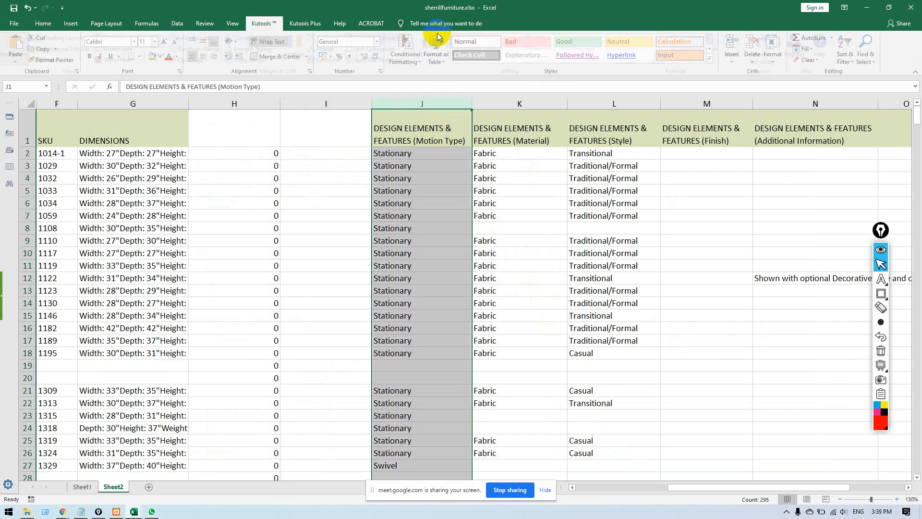
{"action": "left_click", "coordinate": [550, 38]}
{"action": "left_click", "coordinate": [552, 56]}
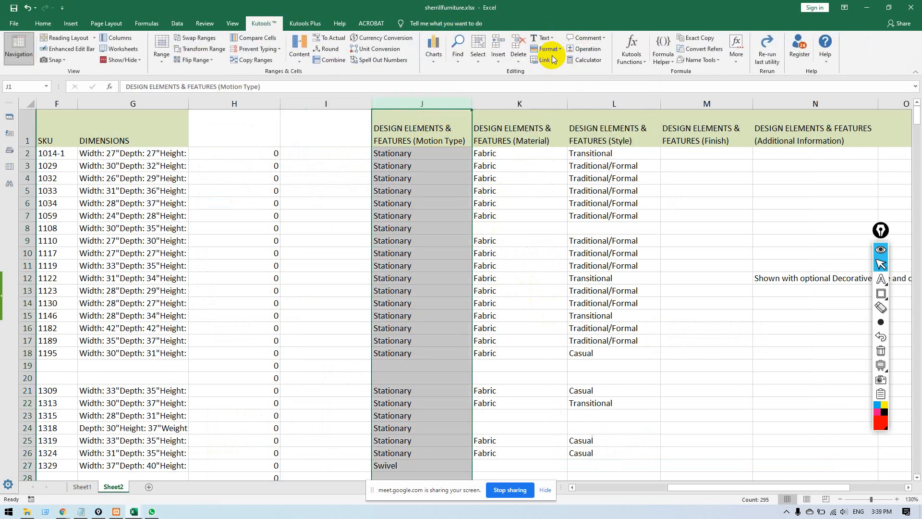
{"action": "left_click", "coordinate": [534, 154]}
{"action": "left_click", "coordinate": [541, 38]}
{"action": "left_click", "coordinate": [553, 47]}
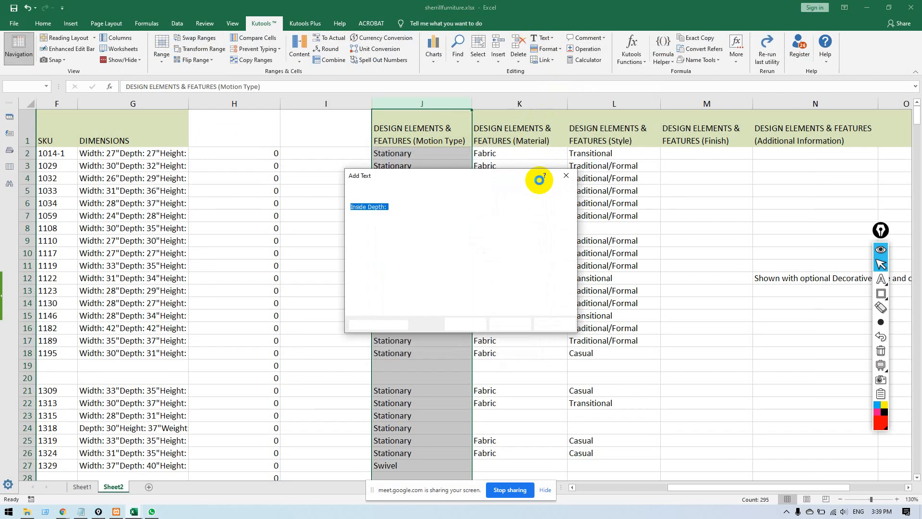
{"action": "type", "text": "Motion Type"}
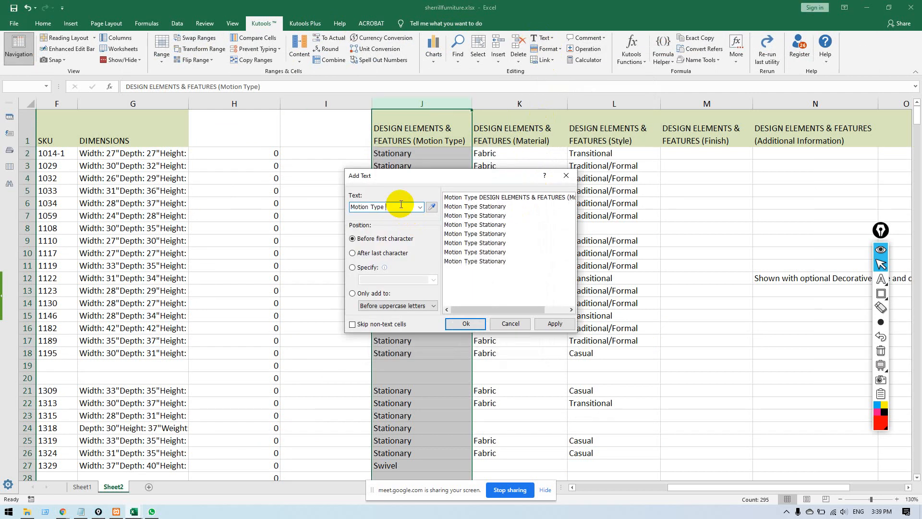
{"action": "key", "text": "BackSpace"}
{"action": "right_click", "coordinate": [401, 205]}
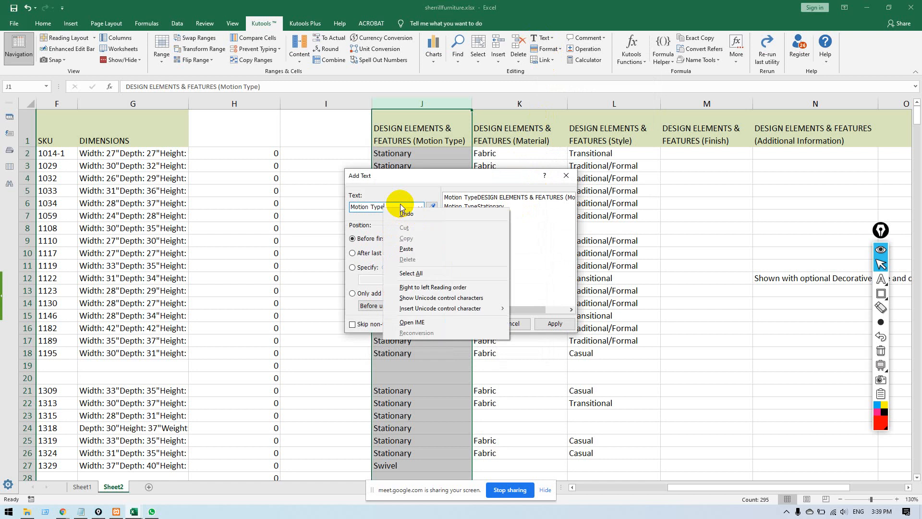
{"action": "key", "text": "Escape"}
{"action": "type", "text": ":"}
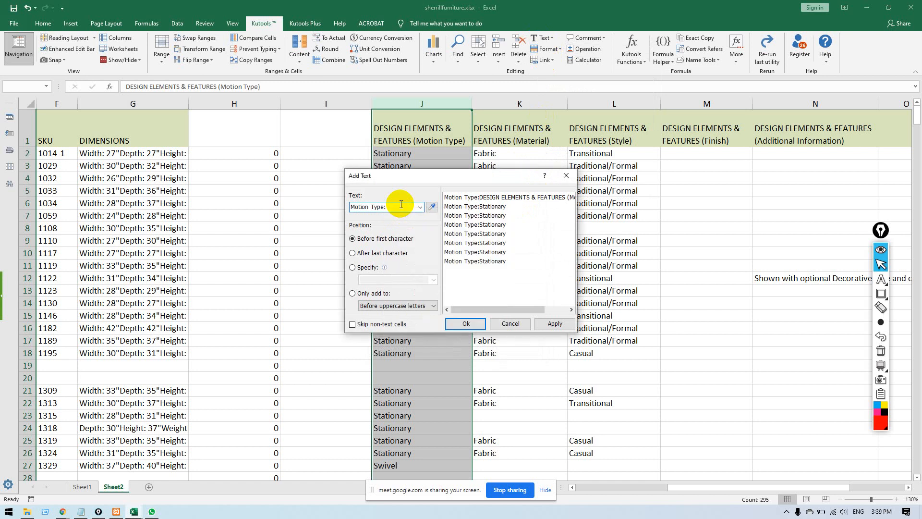
{"action": "left_click", "coordinate": [462, 322]}
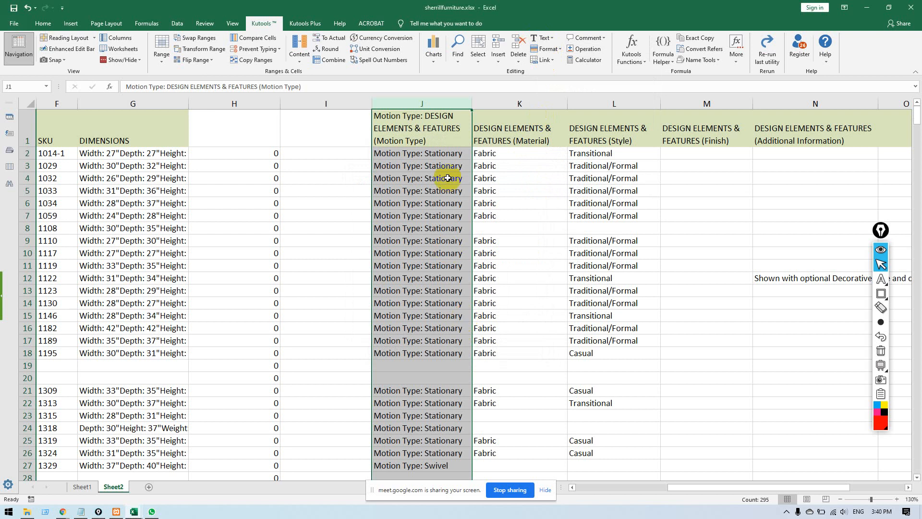
Remove the added "Motion Type: " prefix from the header in cell J1.
{"action": "double_click", "coordinate": [426, 117]}
{"action": "left_click_drag", "start_coordinate": [422, 114], "coordinate": [363, 120]}
{"action": "key", "text": "BackSpace"}
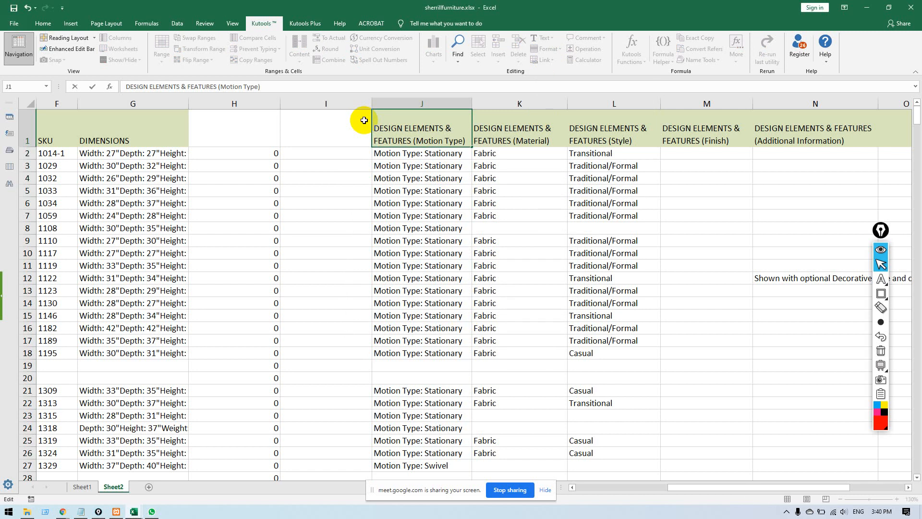
{"action": "left_click", "coordinate": [439, 177]}
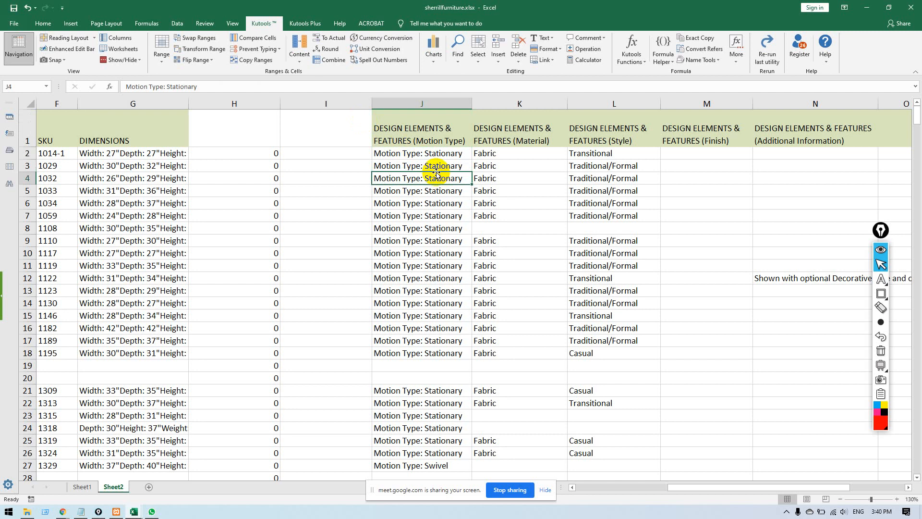
Copy the whole Motion Type column J into column I and clear the contents of column J.
{"action": "left_click", "coordinate": [432, 96]}
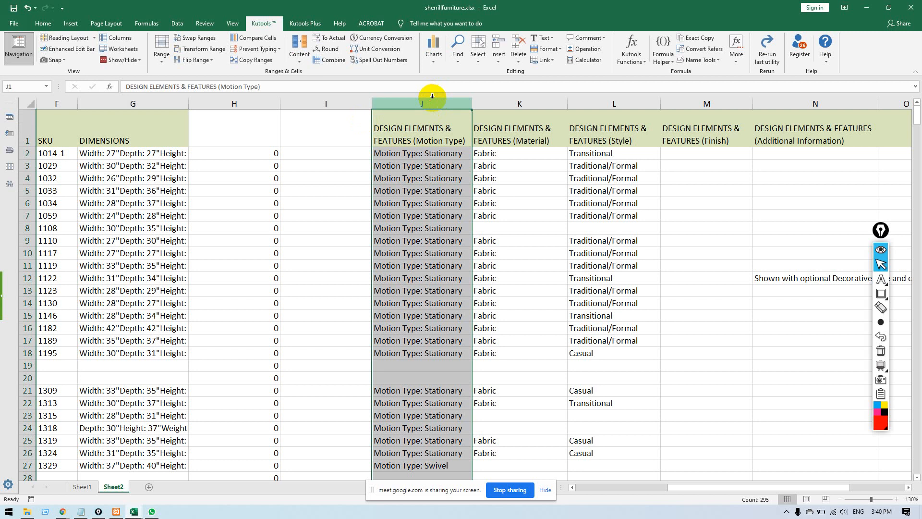
{"action": "key", "text": "ctrl+c"}
{"action": "left_click", "coordinate": [316, 102]}
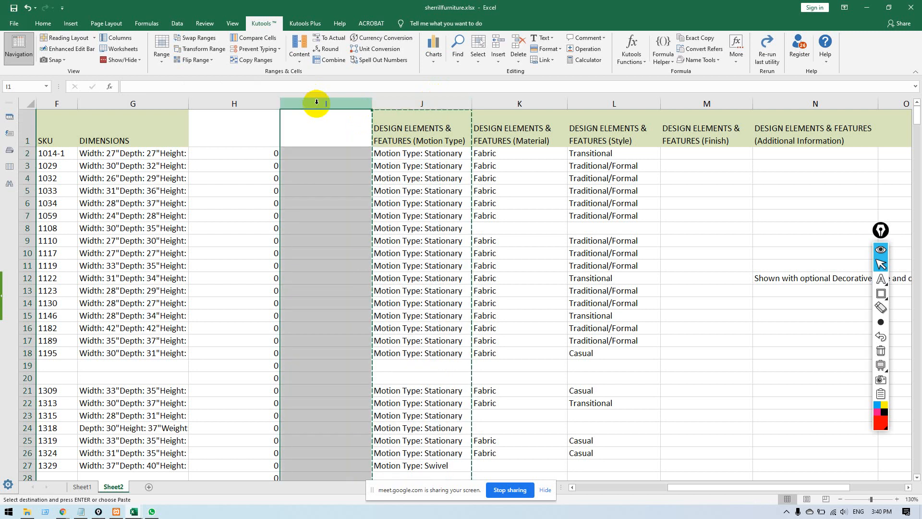
{"action": "key", "text": "ctrl+v"}
{"action": "left_click", "coordinate": [404, 100]}
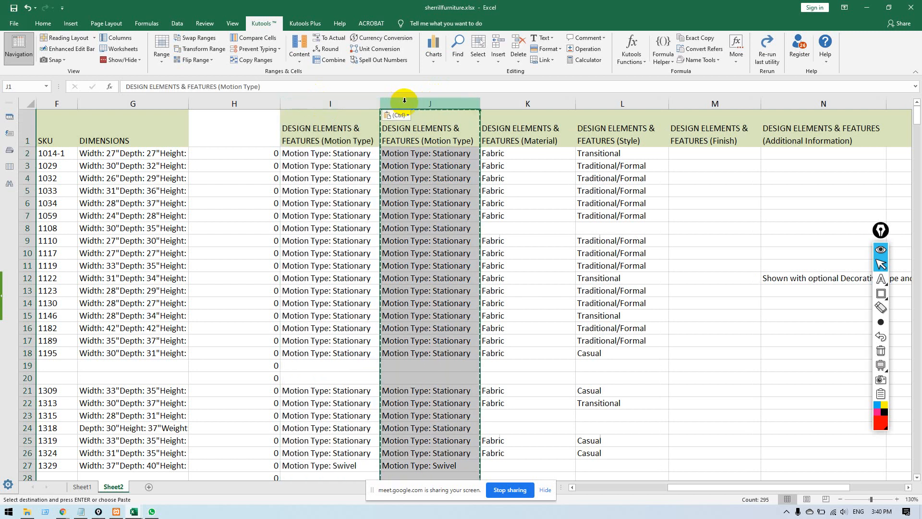
{"action": "key", "text": "Delete"}
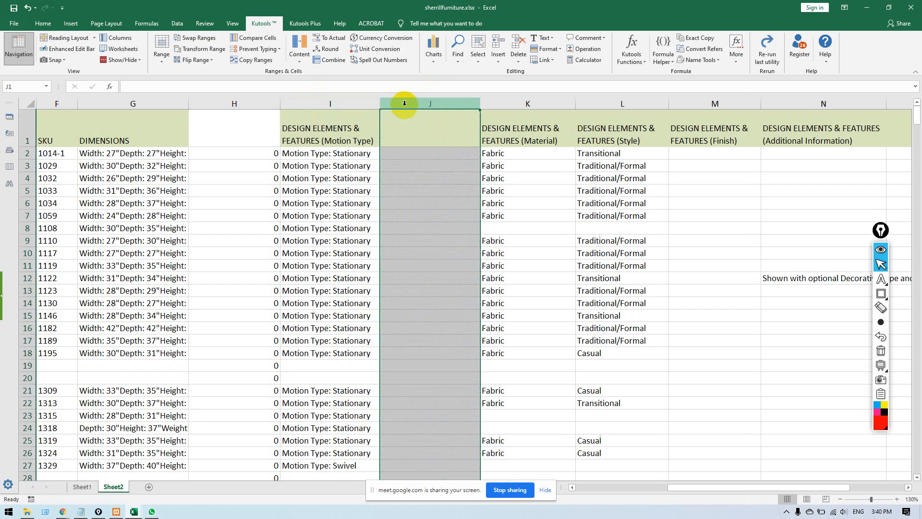
Copy the word Material from the header text in cell K1.
{"action": "left_click", "coordinate": [418, 130]}
{"action": "left_click", "coordinate": [422, 155]}
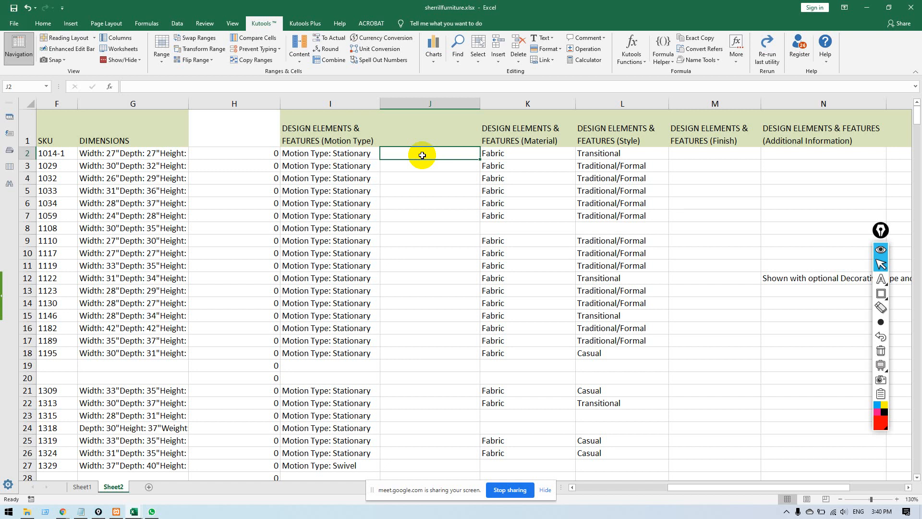
{"action": "left_click", "coordinate": [528, 140]}
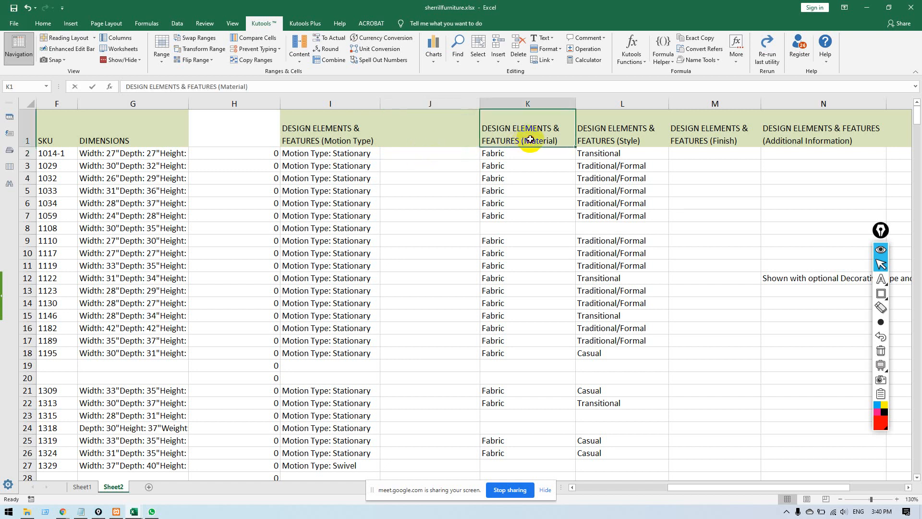
{"action": "double_click", "coordinate": [543, 141]}
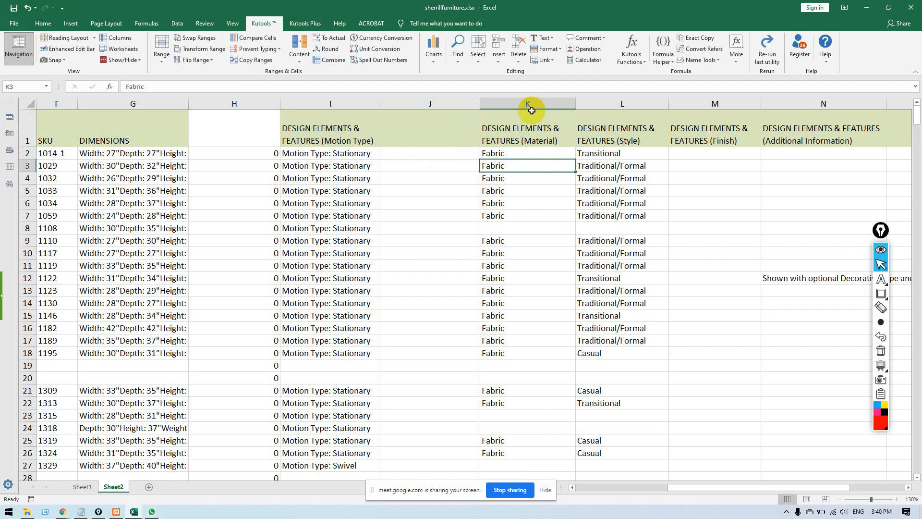
Add the text "Material: " before the first character of every entry in column K with the Kutools Add Text tool.
{"action": "left_click", "coordinate": [528, 104]}
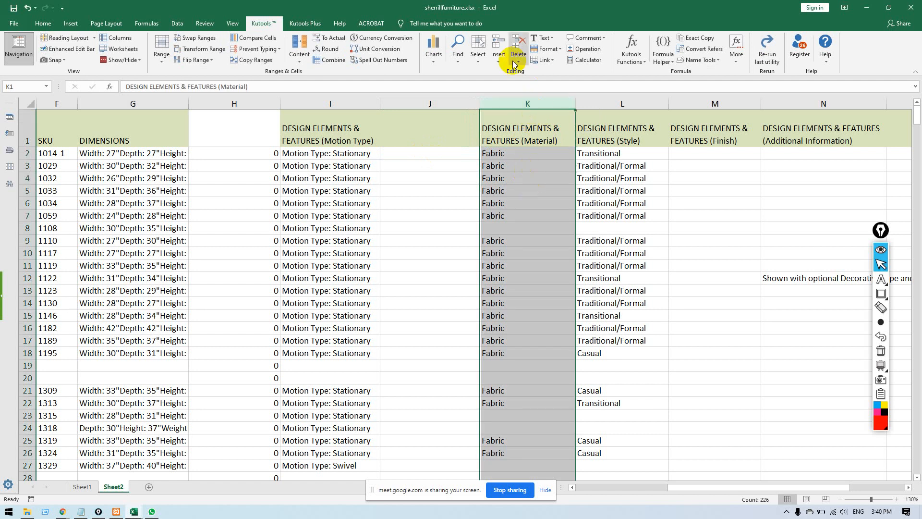
{"action": "left_click", "coordinate": [542, 38]}
{"action": "left_click", "coordinate": [552, 49]}
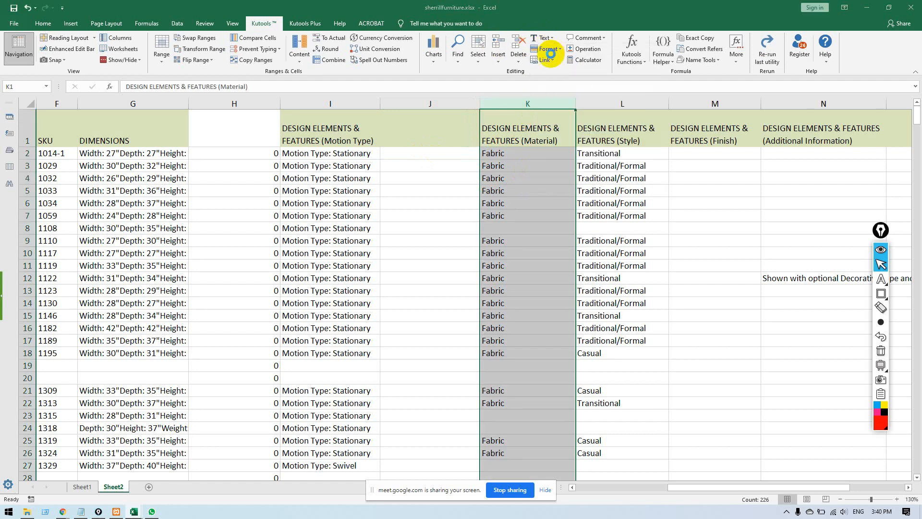
{"action": "type", "text": "Material"}
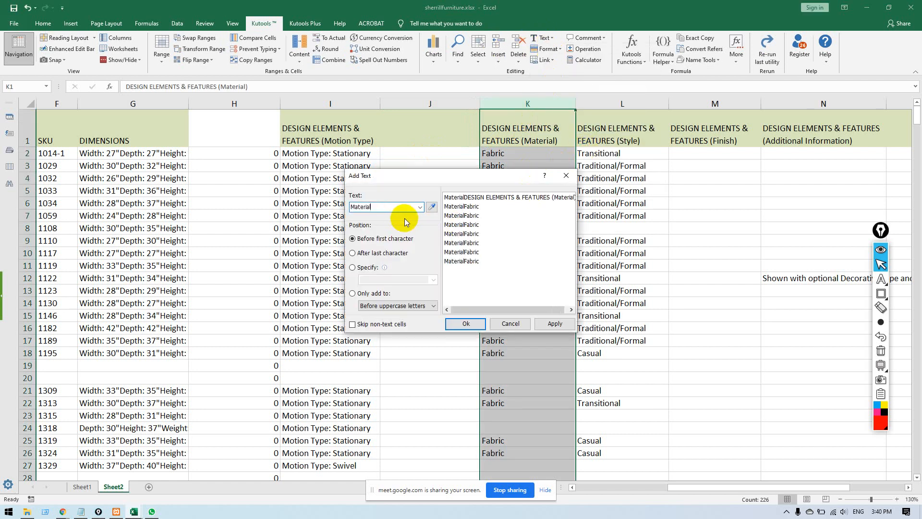
{"action": "type", "text": ":"}
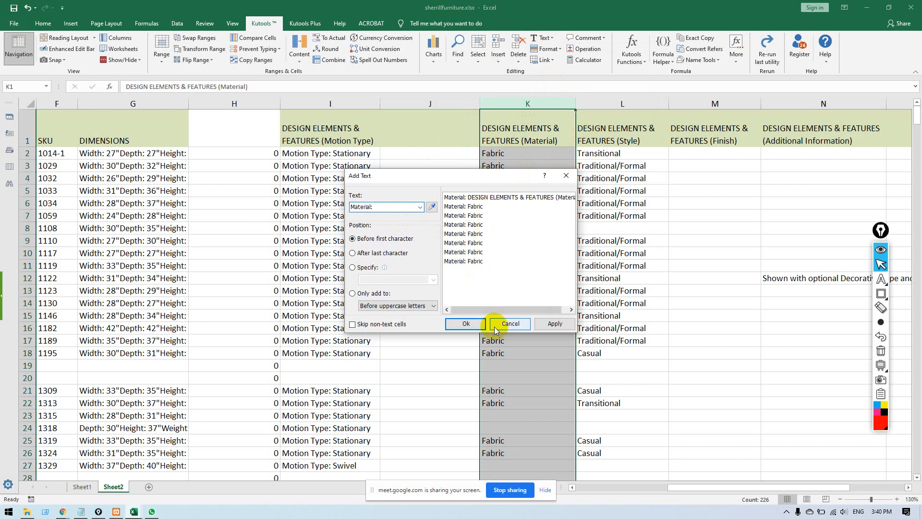
{"action": "left_click", "coordinate": [466, 324]}
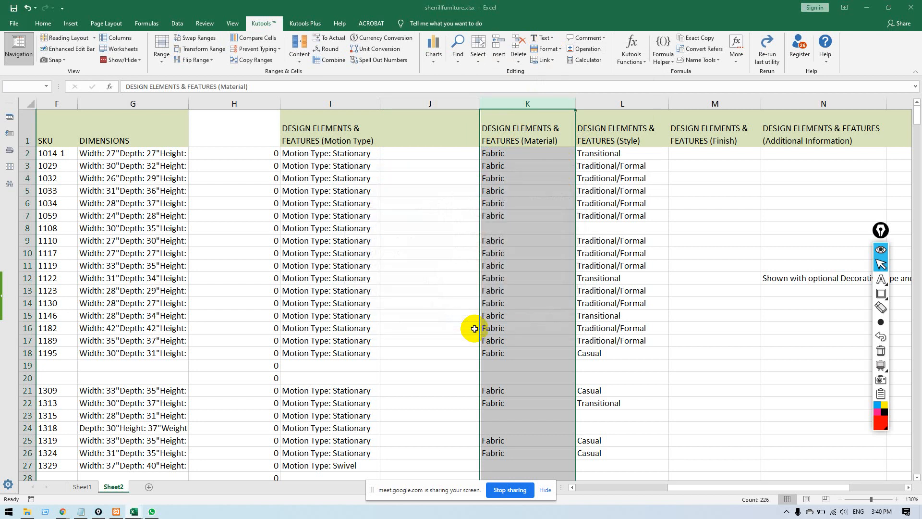
Remove the added "Material: " prefix from the header in cell K1.
{"action": "left_click", "coordinate": [528, 117]}
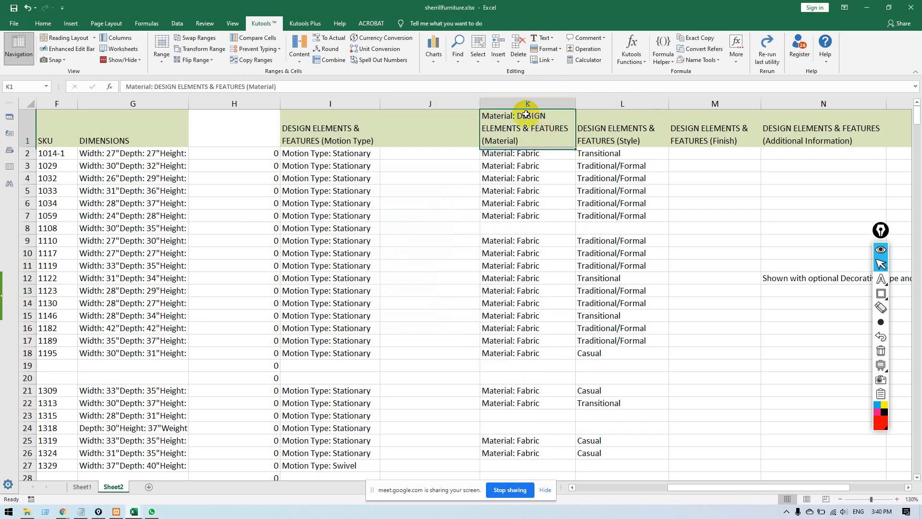
{"action": "double_click", "coordinate": [516, 112]}
{"action": "left_click_drag", "start_coordinate": [516, 112], "coordinate": [480, 115]}
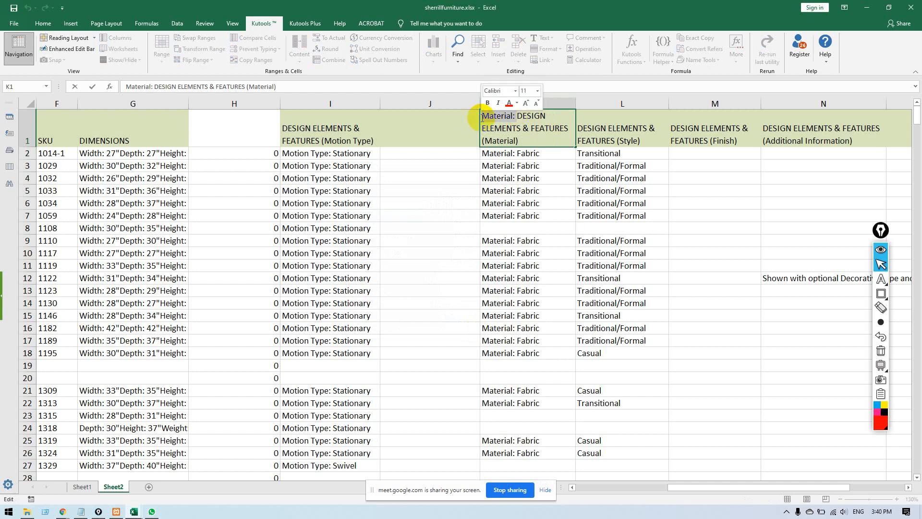
{"action": "key", "text": "BackSpace"}
{"action": "left_click", "coordinate": [552, 178]}
{"action": "left_click", "coordinate": [535, 154]}
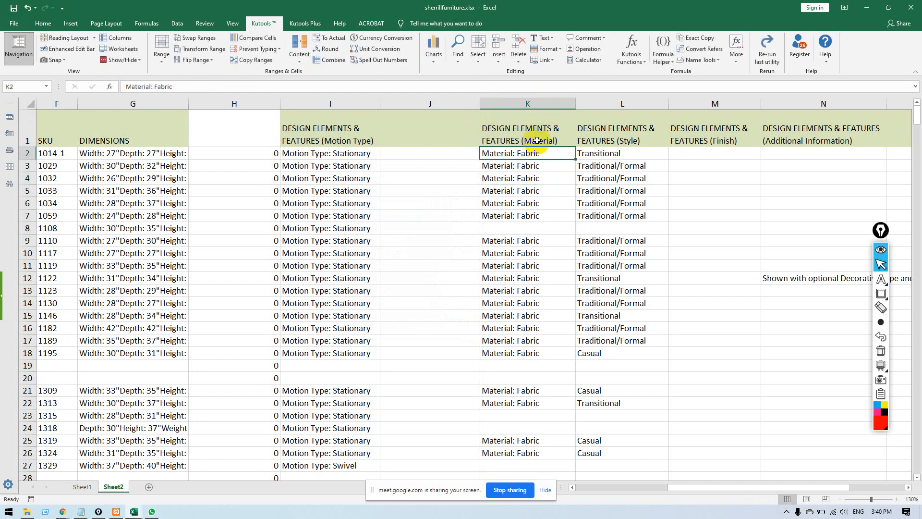
Copy the whole Material column K into column J and clear the contents of column K.
{"action": "left_click", "coordinate": [532, 98]}
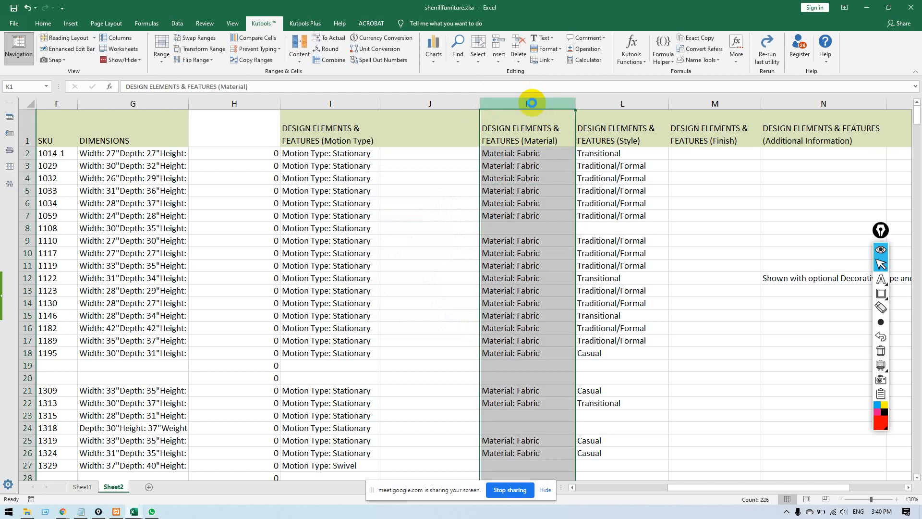
{"action": "key", "text": "ctrl+c"}
{"action": "left_click", "coordinate": [435, 102]}
{"action": "key", "text": "ctrl+v"}
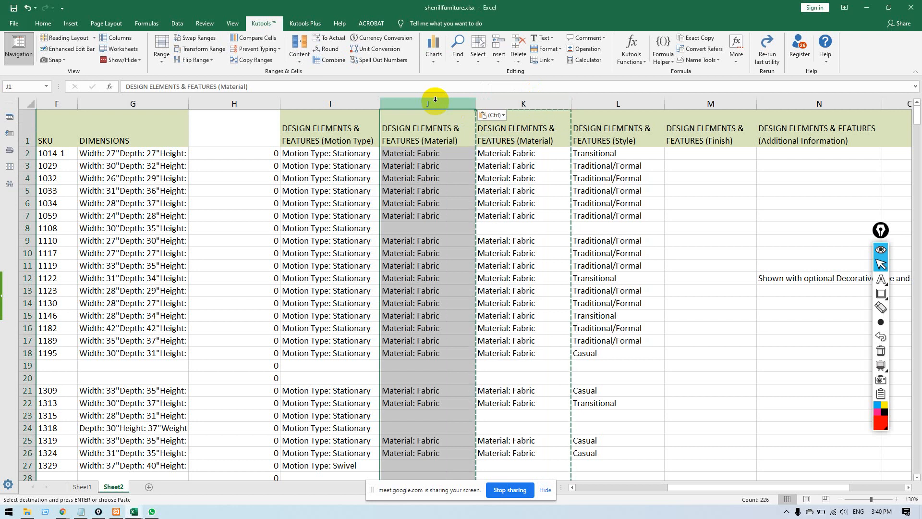
{"action": "left_click", "coordinate": [518, 104]}
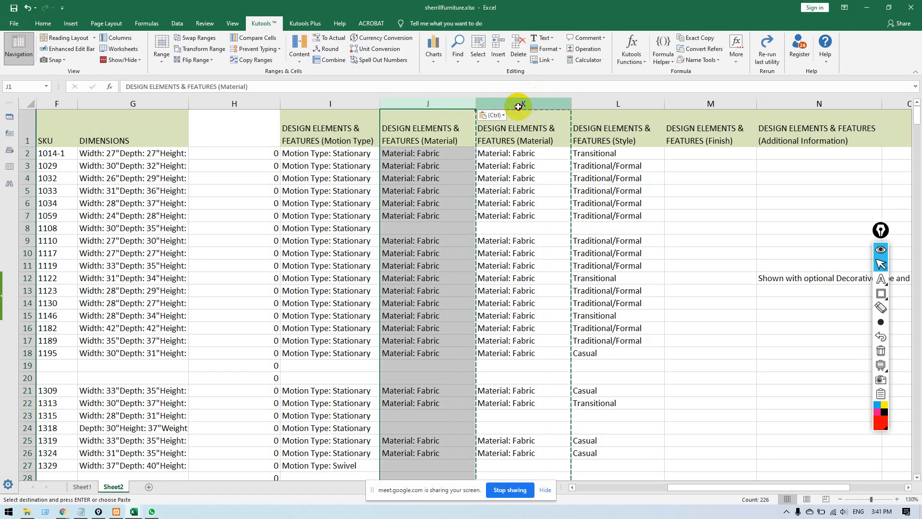
{"action": "key", "text": "Delete"}
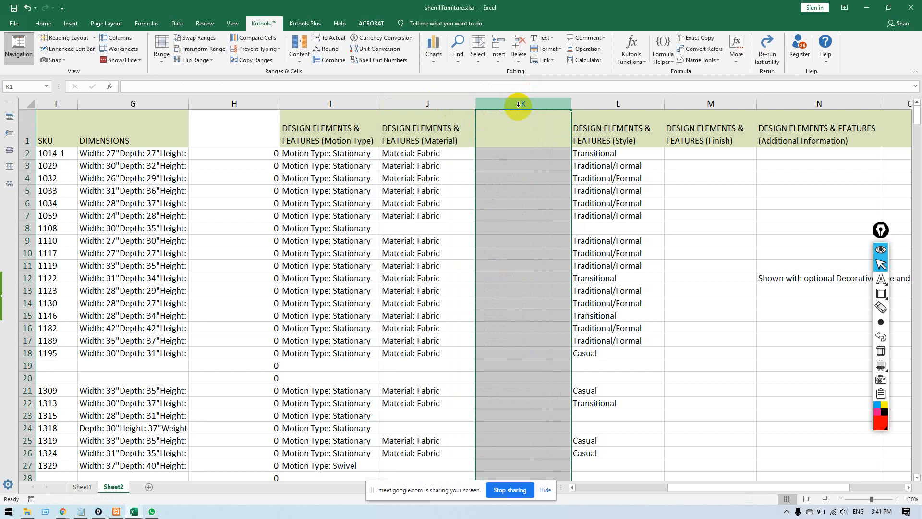
{"action": "left_click", "coordinate": [531, 152]}
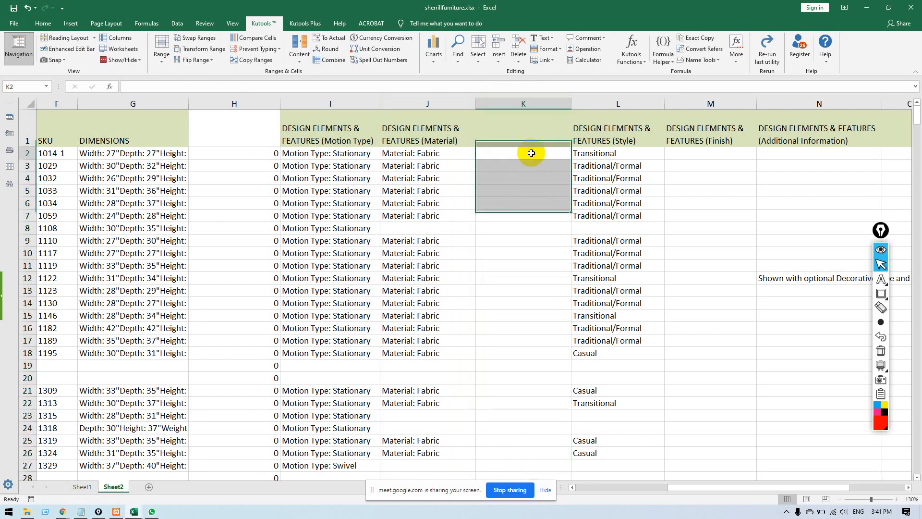
Copy the word Style from header L1 and add "Style: " before the first character of every column L entry with Kutools Add Text.
{"action": "left_click", "coordinate": [623, 140]}
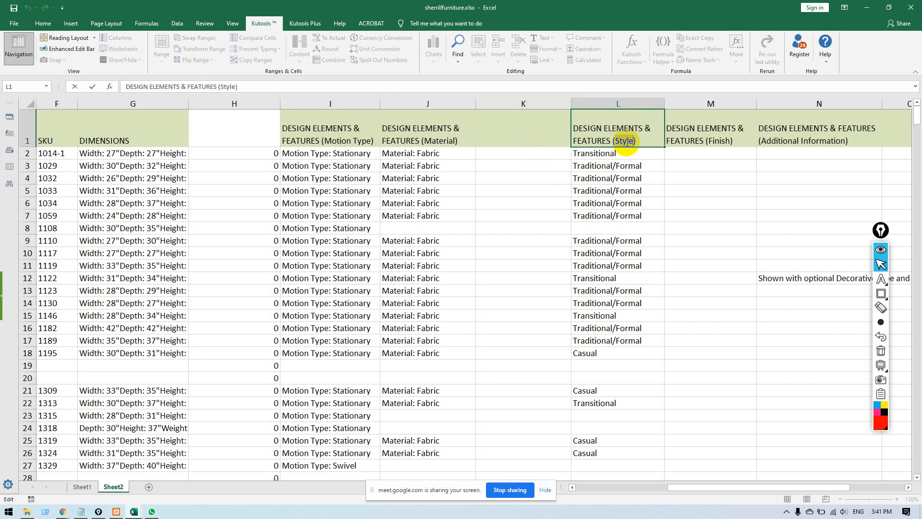
{"action": "left_click", "coordinate": [624, 166]}
{"action": "left_click", "coordinate": [627, 103]}
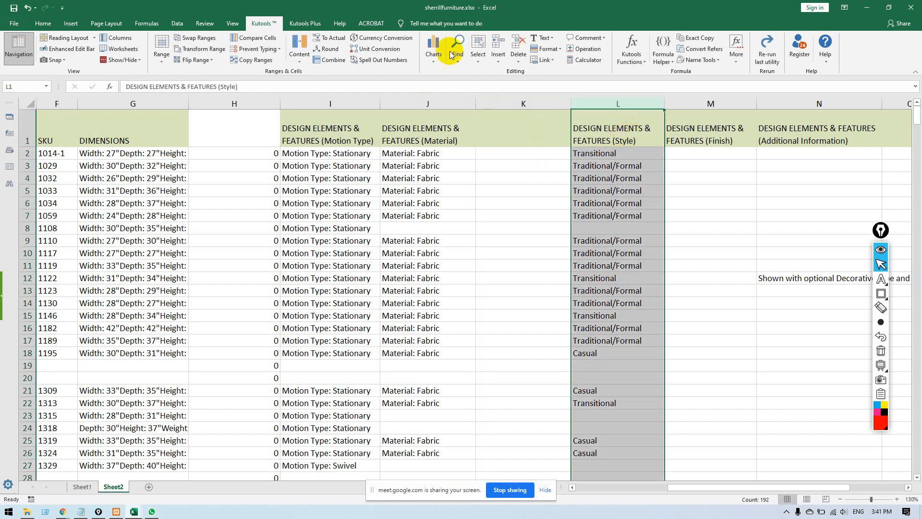
{"action": "left_click", "coordinate": [538, 39]}
{"action": "left_click", "coordinate": [552, 50]}
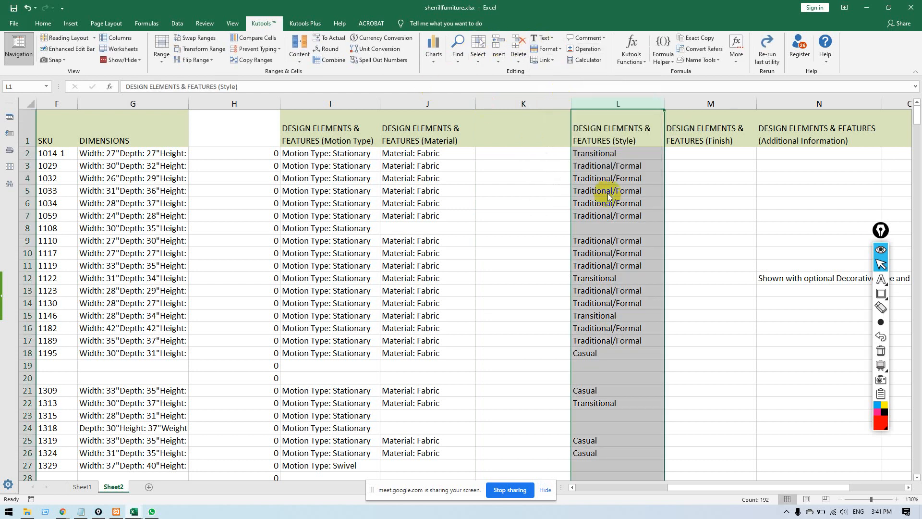
{"action": "type", "text": "Style"}
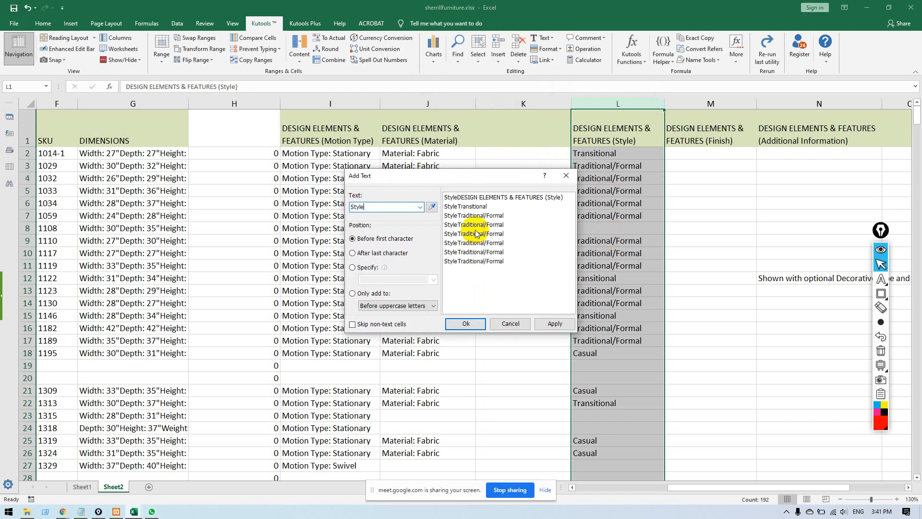
{"action": "type", "text": ":"}
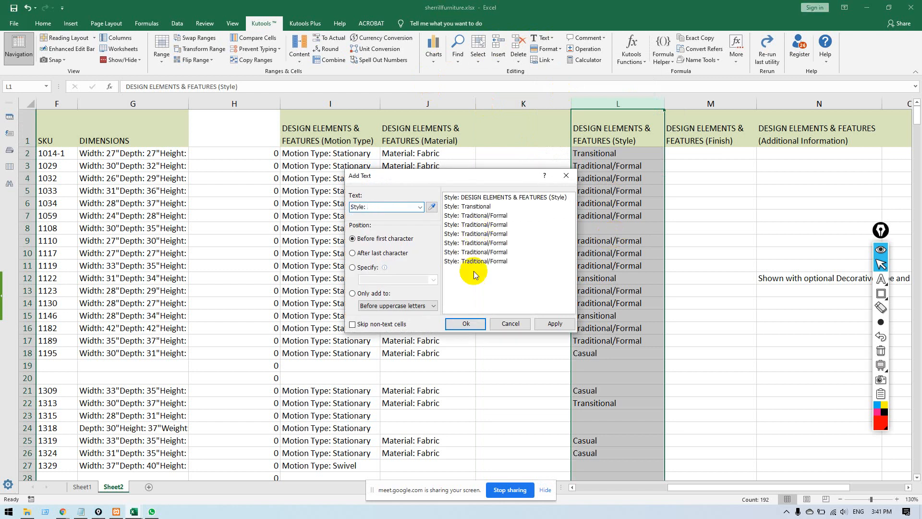
{"action": "left_click", "coordinate": [473, 327]}
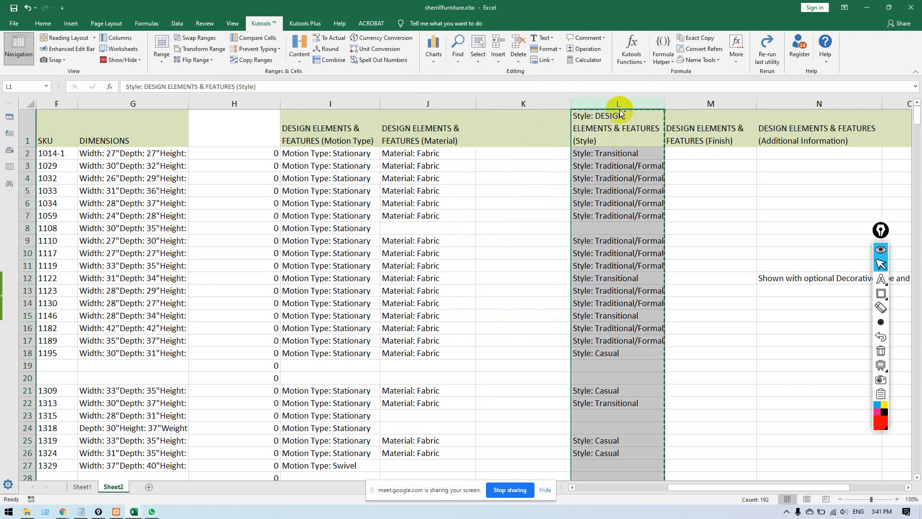
Copy the whole Style column L into column K and remove the "Style: " prefix from the header in K1.
{"action": "key", "text": "ctrl+c"}
{"action": "left_click", "coordinate": [523, 104]}
{"action": "key", "text": "ctrl+v"}
{"action": "left_click", "coordinate": [527, 141]}
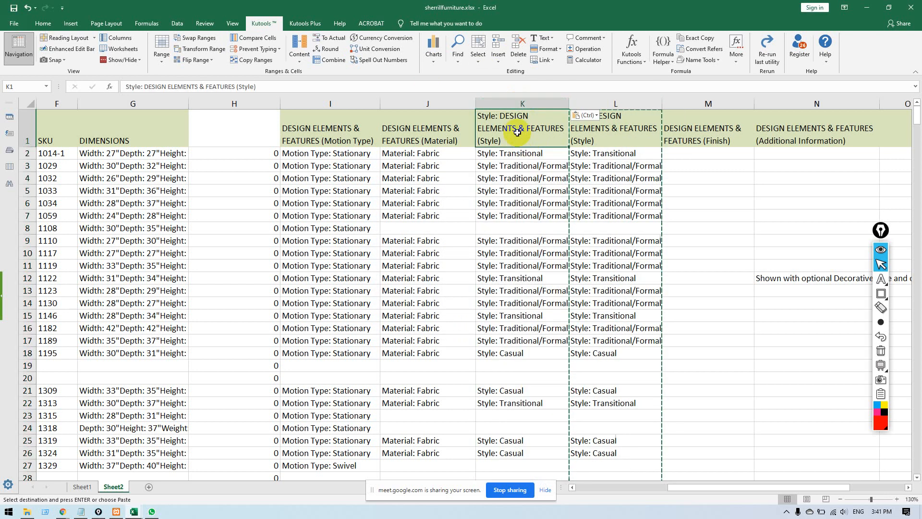
{"action": "double_click", "coordinate": [480, 111]}
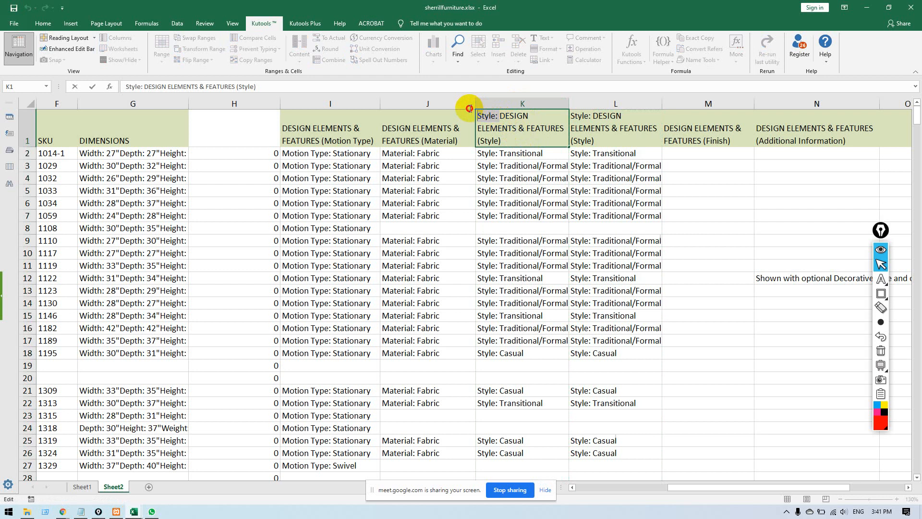
{"action": "key", "text": "Delete"}
Clear the contents of the duplicate Style column L.
{"action": "left_click", "coordinate": [596, 118]}
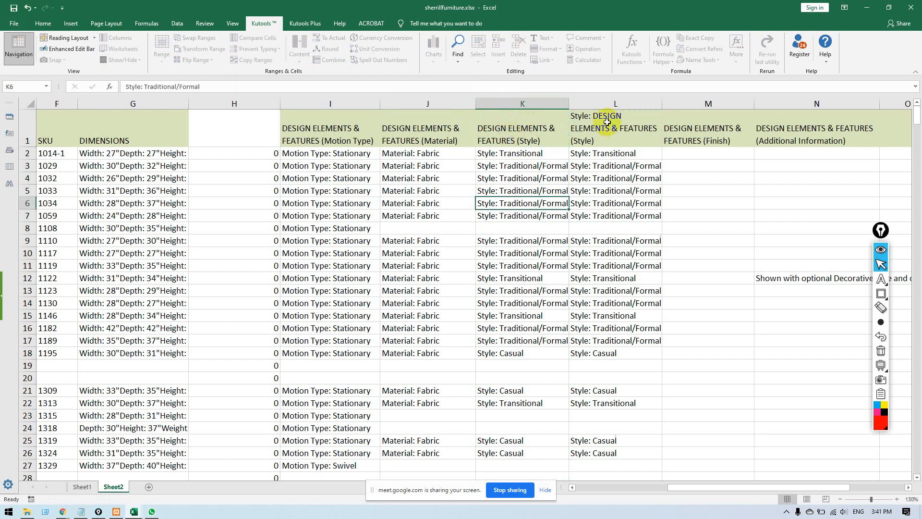
{"action": "left_click", "coordinate": [613, 103]}
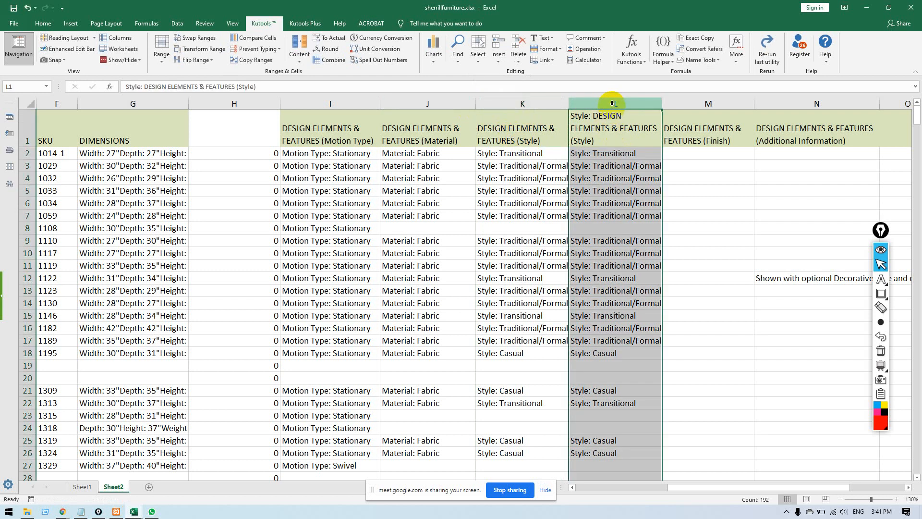
{"action": "key", "text": "Delete"}
{"action": "left_click", "coordinate": [644, 181]}
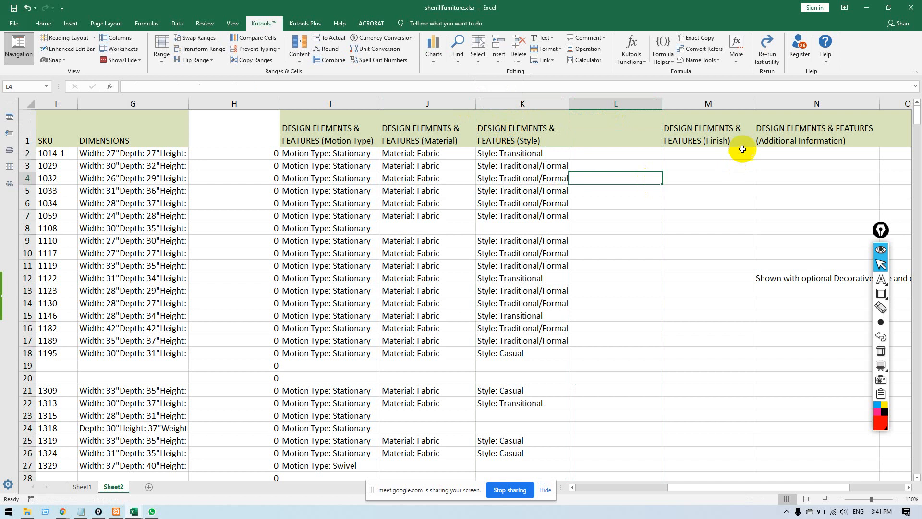
Copy the word Finish from header M1 and add "Finish: " before the first character of every column M entry with Kutools Add Text.
{"action": "double_click", "coordinate": [714, 140]}
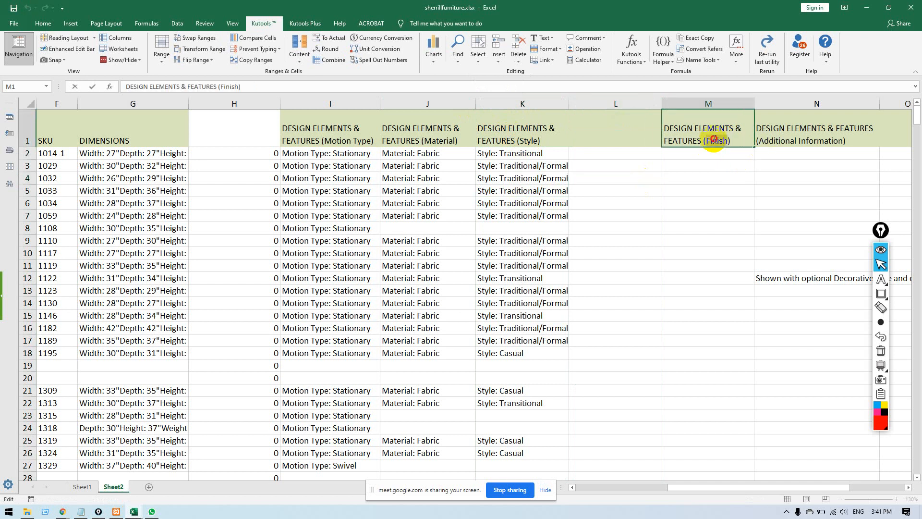
{"action": "left_click", "coordinate": [724, 171]}
{"action": "left_click", "coordinate": [718, 102]}
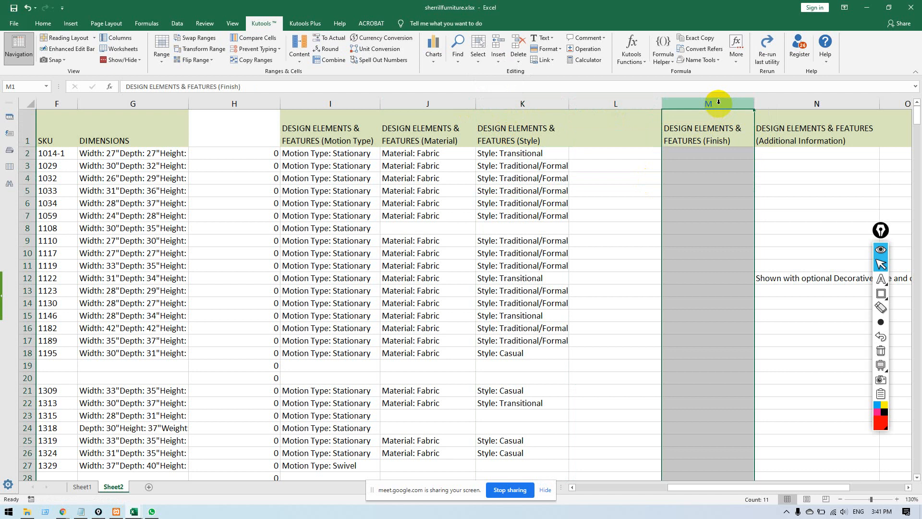
{"action": "left_click", "coordinate": [546, 36]}
{"action": "left_click", "coordinate": [597, 164]}
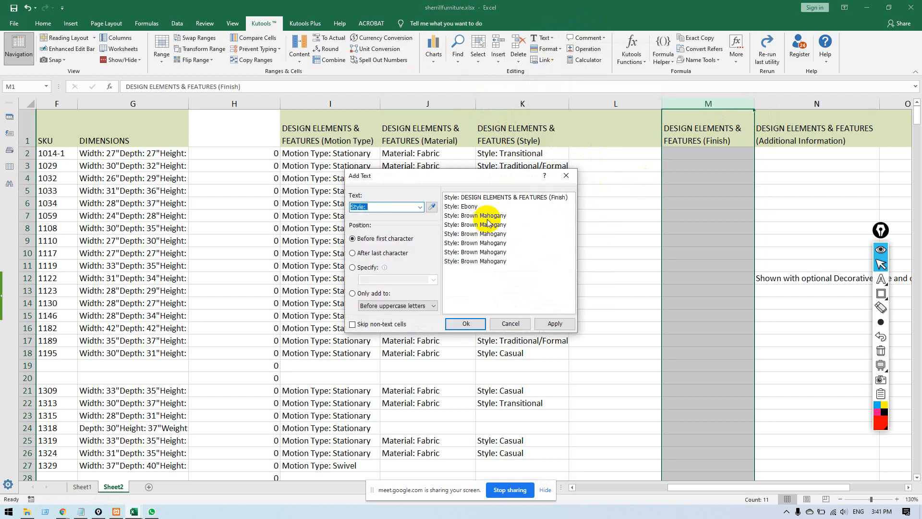
{"action": "type", "text": "Finish:"}
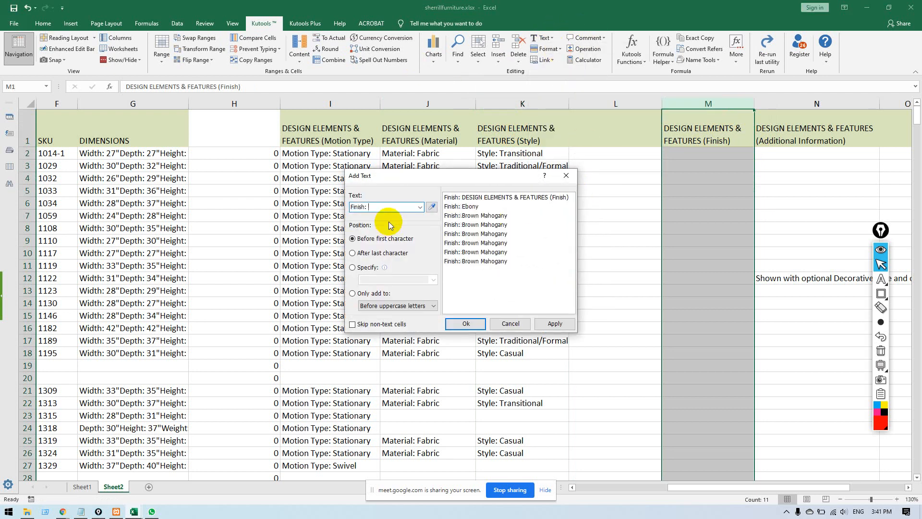
{"action": "left_click", "coordinate": [473, 324]}
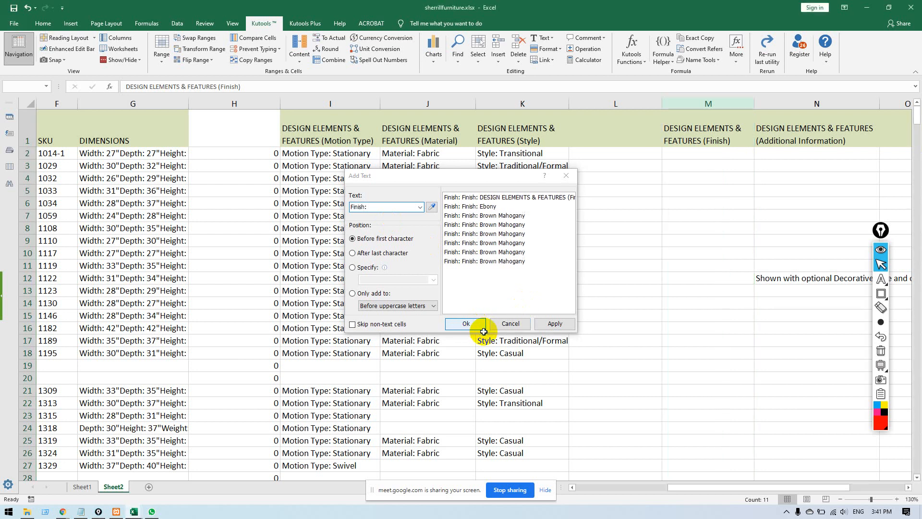
Remove the added "Finish: " prefix from the header in cell M1.
{"action": "left_click", "coordinate": [687, 119]}
{"action": "left_click_drag", "start_coordinate": [689, 117], "coordinate": [659, 114]}
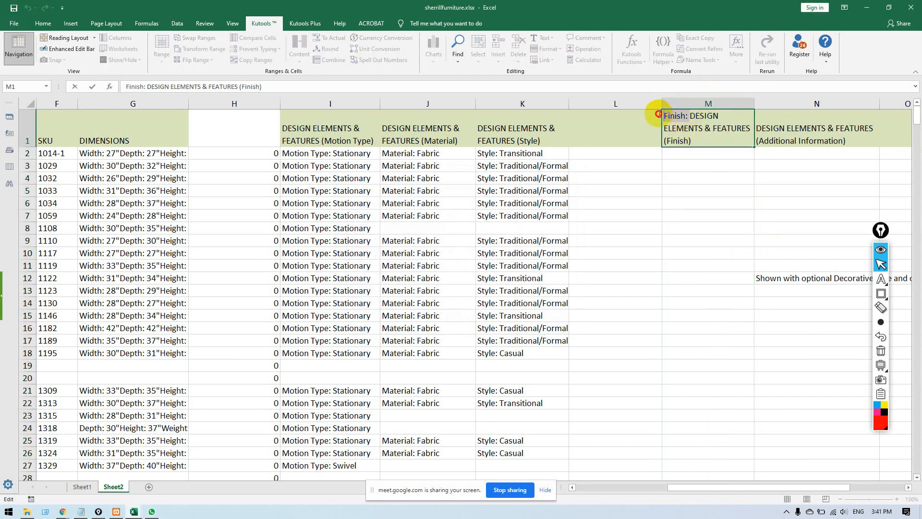
{"action": "key", "text": "BackSpace"}
Copy the whole Finish column M into column L and clear the contents of column M.
{"action": "left_click", "coordinate": [697, 103]}
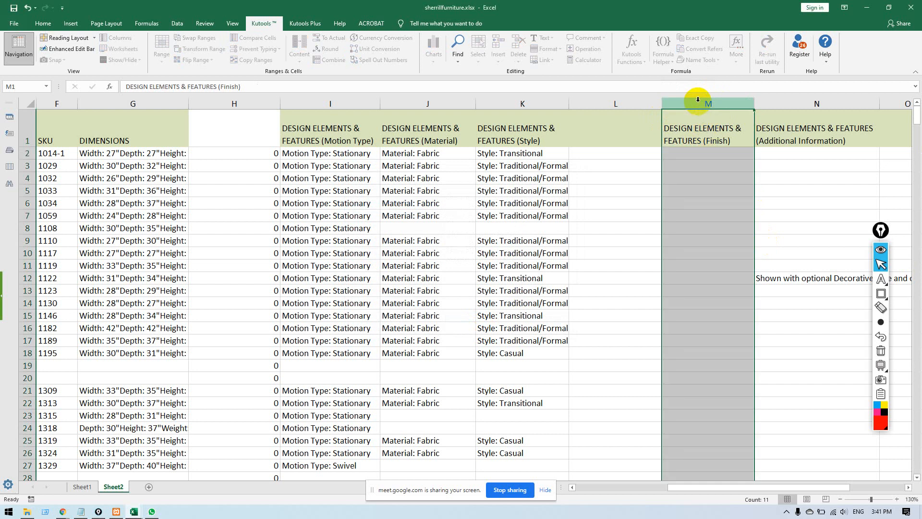
{"action": "key", "text": "ctrl+x"}
{"action": "key", "text": "ctrl+v"}
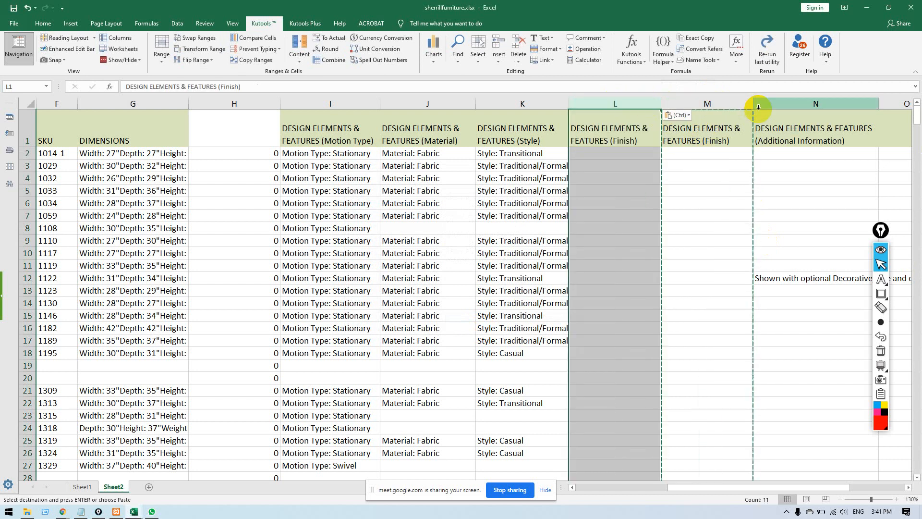
{"action": "left_click", "coordinate": [709, 103]}
{"action": "key", "text": "Delete"}
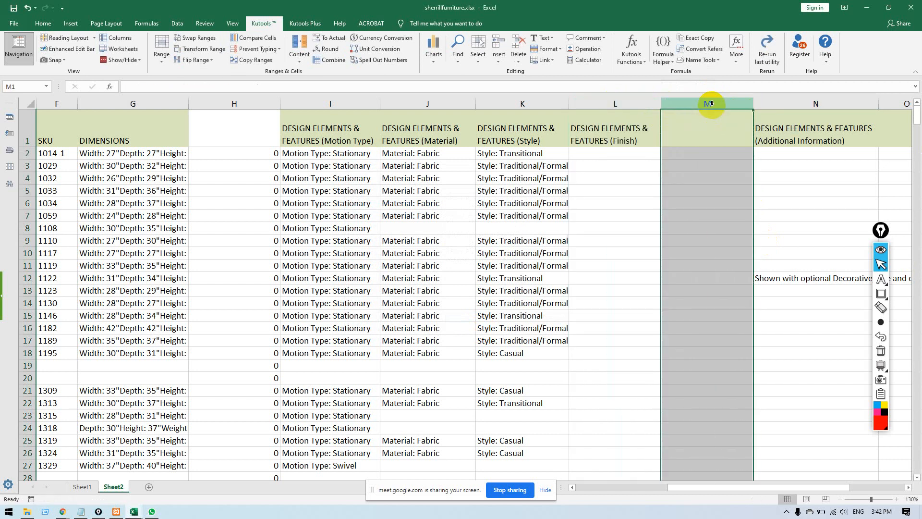
Copy the words Additional Information from header N1 and add "Additional Information: " before the first character of every column N entry with Kutools Add Text.
{"action": "left_click", "coordinate": [817, 103]}
{"action": "double_click", "coordinate": [815, 138]}
{"action": "double_click", "coordinate": [790, 141]}
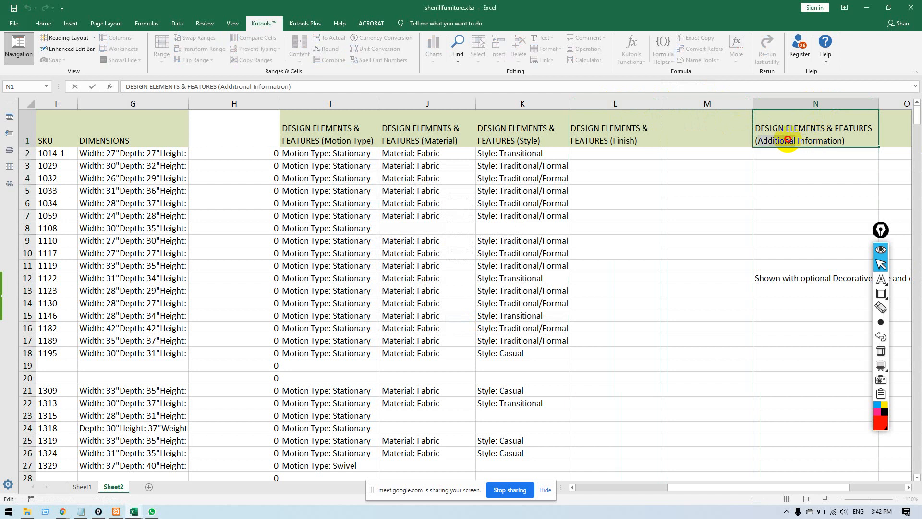
{"action": "left_click_drag", "start_coordinate": [790, 141], "coordinate": [802, 140]}
{"action": "left_click", "coordinate": [812, 174]}
{"action": "left_click", "coordinate": [817, 102]}
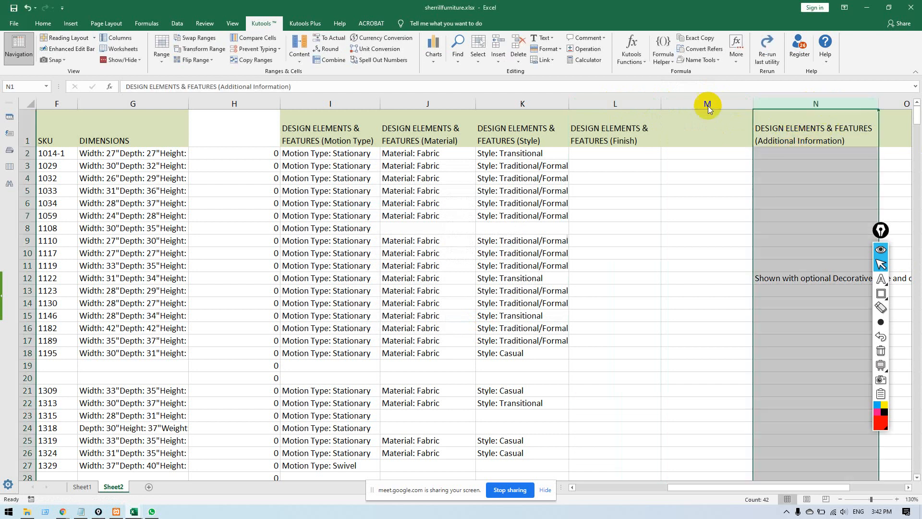
{"action": "left_click", "coordinate": [546, 38]}
{"action": "left_click", "coordinate": [553, 47]}
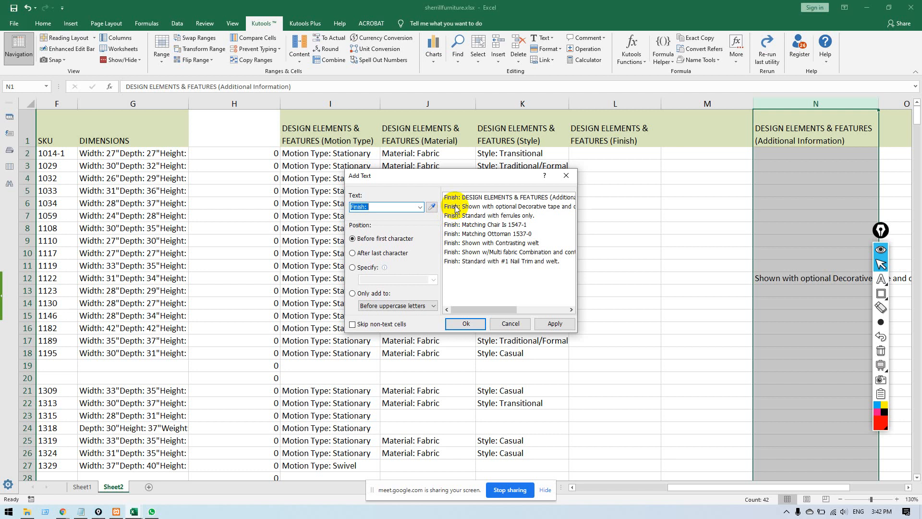
{"action": "key", "text": "ctrl+v"}
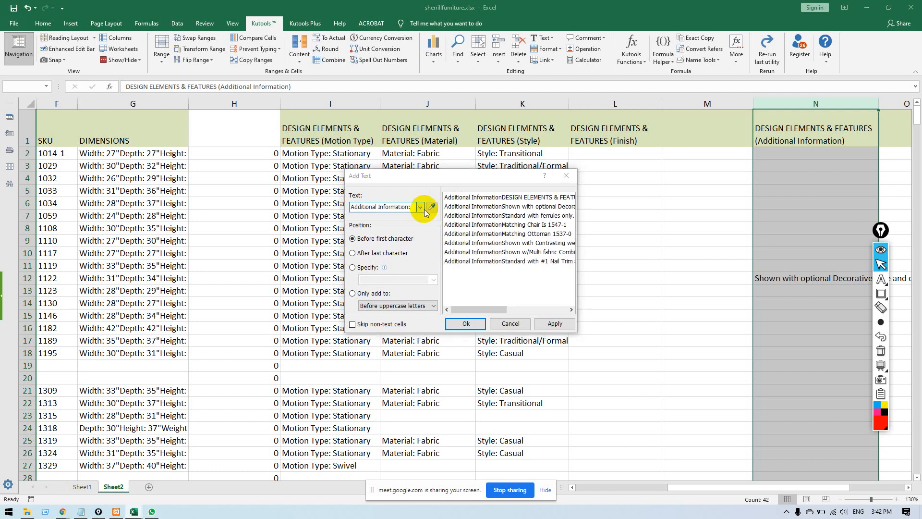
{"action": "type", "text": ":"}
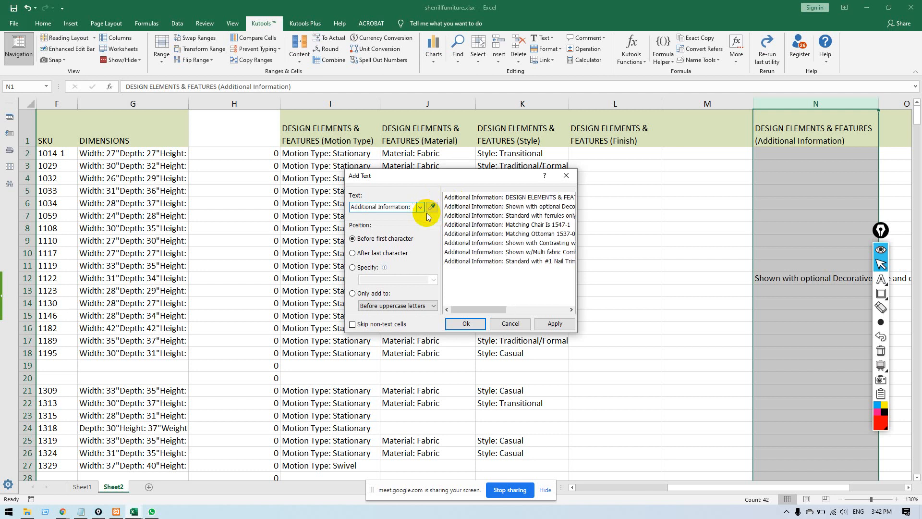
{"action": "left_click", "coordinate": [464, 322]}
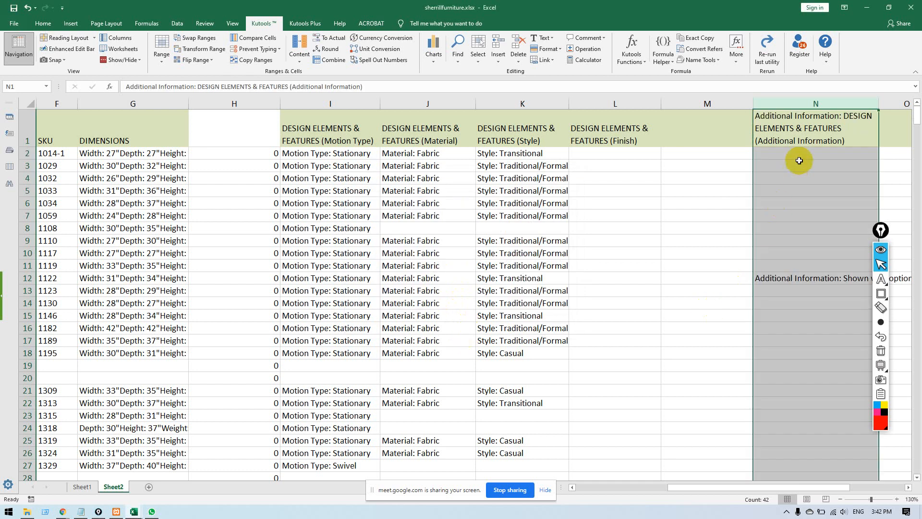
Remove the added "Additional Information: " prefix from the header in cell N1.
{"action": "left_click", "coordinate": [798, 123]}
{"action": "double_click", "coordinate": [844, 116]}
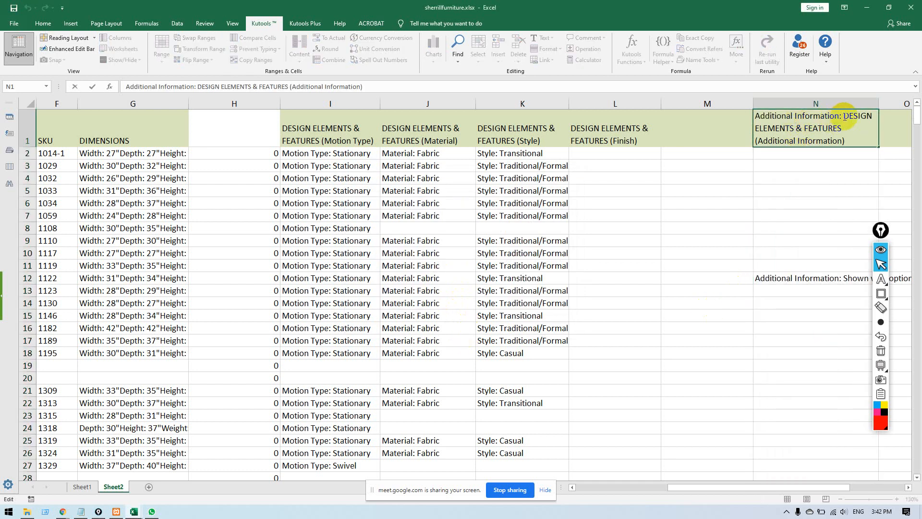
{"action": "left_click_drag", "start_coordinate": [844, 117], "coordinate": [737, 114]}
{"action": "key", "text": "BackSpace"}
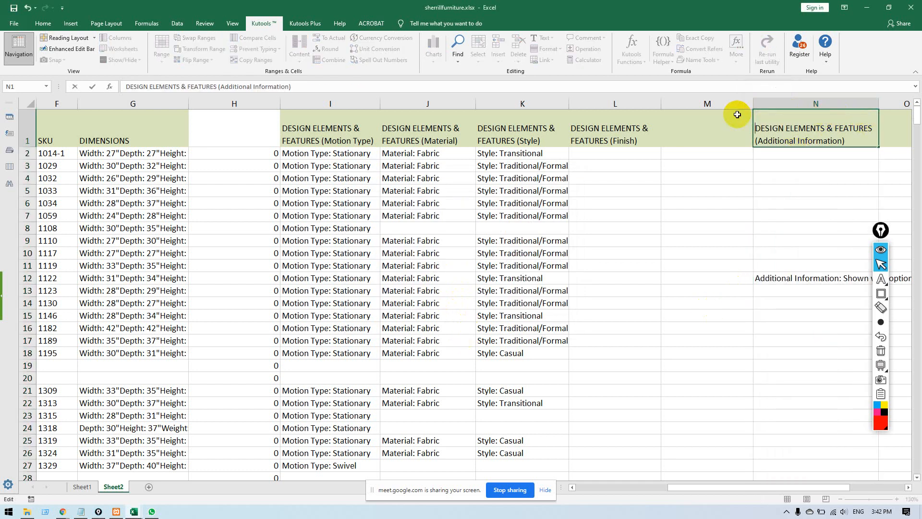
Copy the whole Additional Information column N into column M and clear the contents of column N.
{"action": "left_click", "coordinate": [775, 104]}
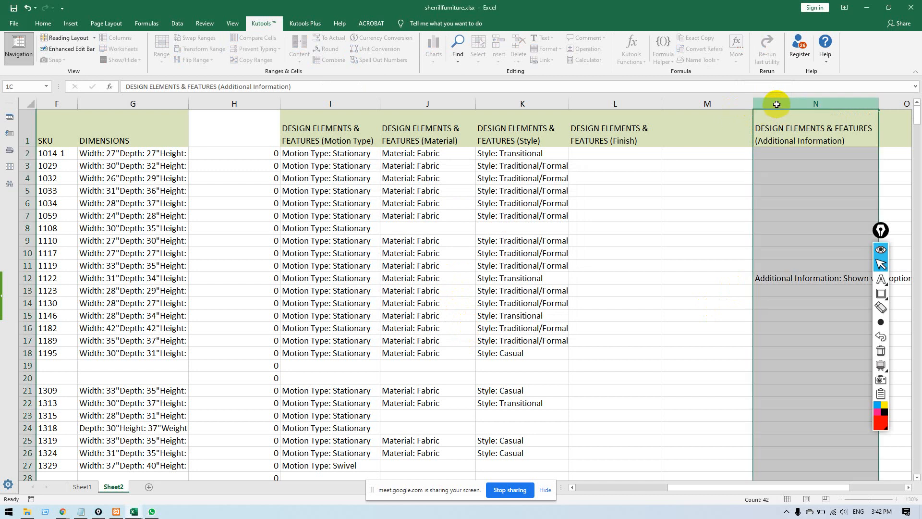
{"action": "key", "text": "ctrl+c"}
{"action": "key", "text": "ctrl+v"}
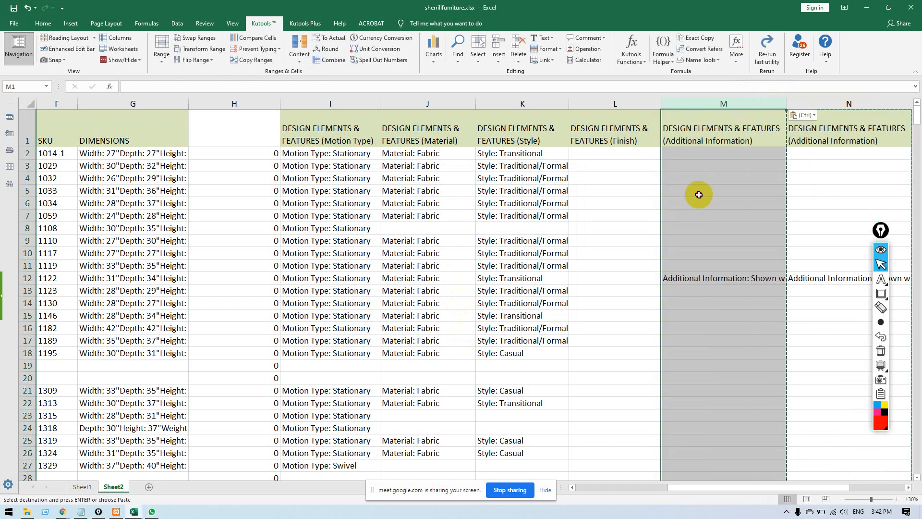
{"action": "left_click", "coordinate": [700, 192]}
{"action": "left_click", "coordinate": [836, 99]}
{"action": "key", "text": "Delete"}
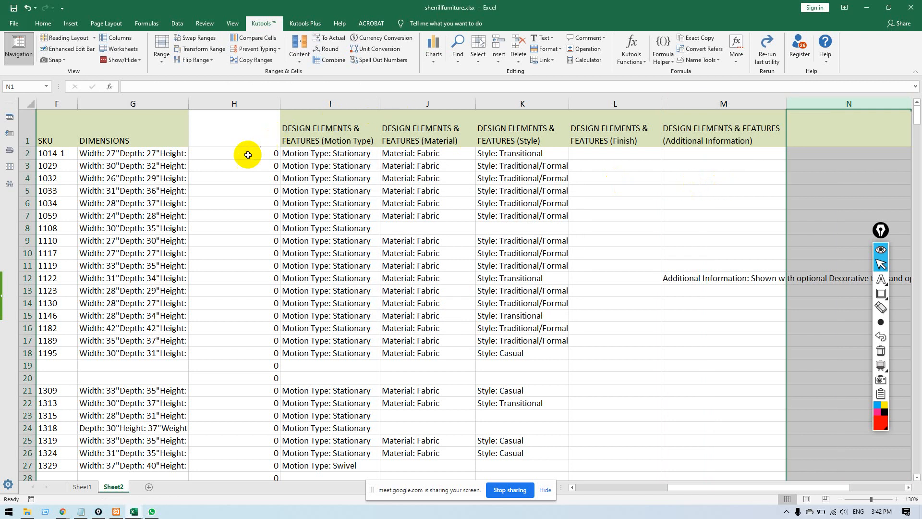
Insert an empty column before the Motion Type column I.
{"action": "right_click", "coordinate": [301, 105]}
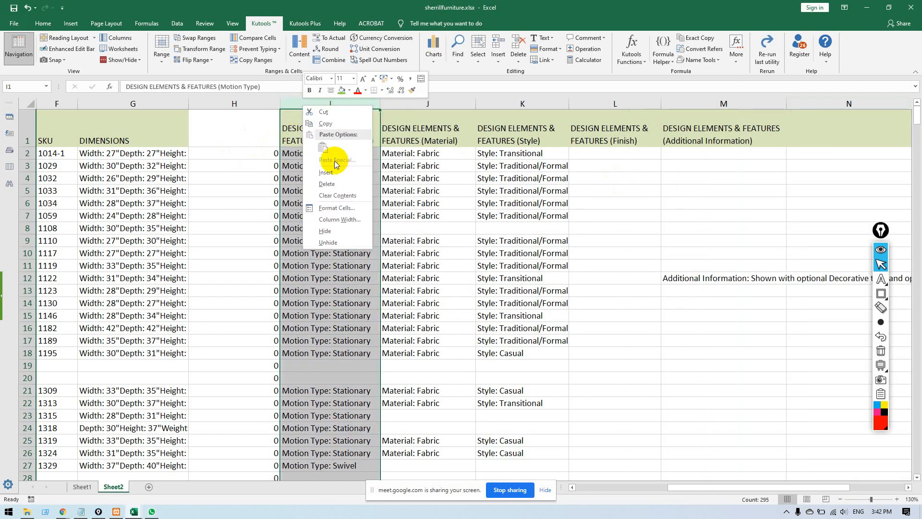
{"action": "left_click", "coordinate": [326, 172]}
{"action": "left_click", "coordinate": [512, 178]}
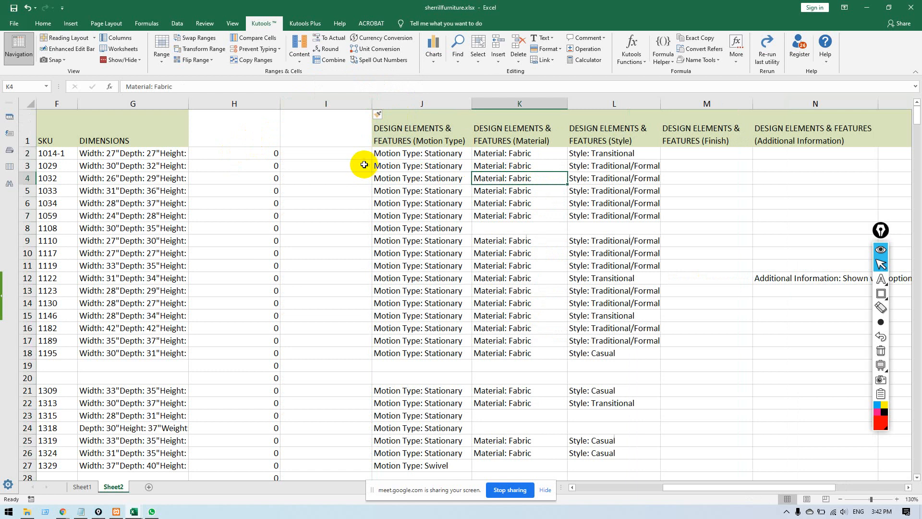
Copy the text DESIGN ELEMENTS & FEATURES from the Motion Type header into cell I1 and widen column I.
{"action": "left_click", "coordinate": [418, 120]}
{"action": "double_click", "coordinate": [386, 126]}
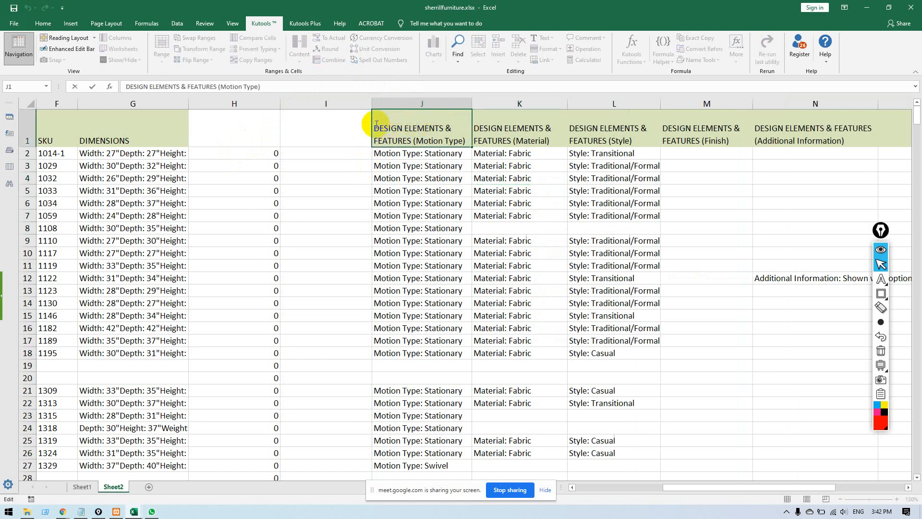
{"action": "left_click_drag", "start_coordinate": [374, 128], "coordinate": [410, 140]}
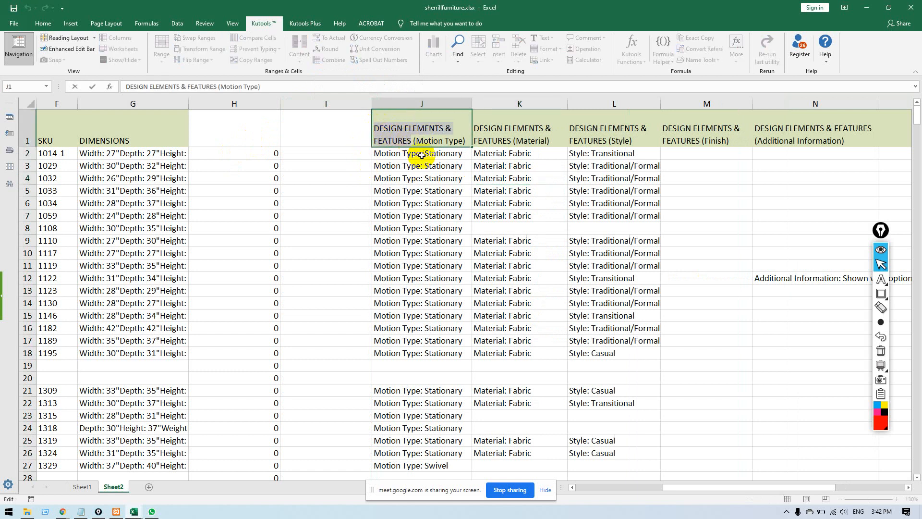
{"action": "left_click", "coordinate": [335, 111]}
{"action": "double_click", "coordinate": [335, 112]}
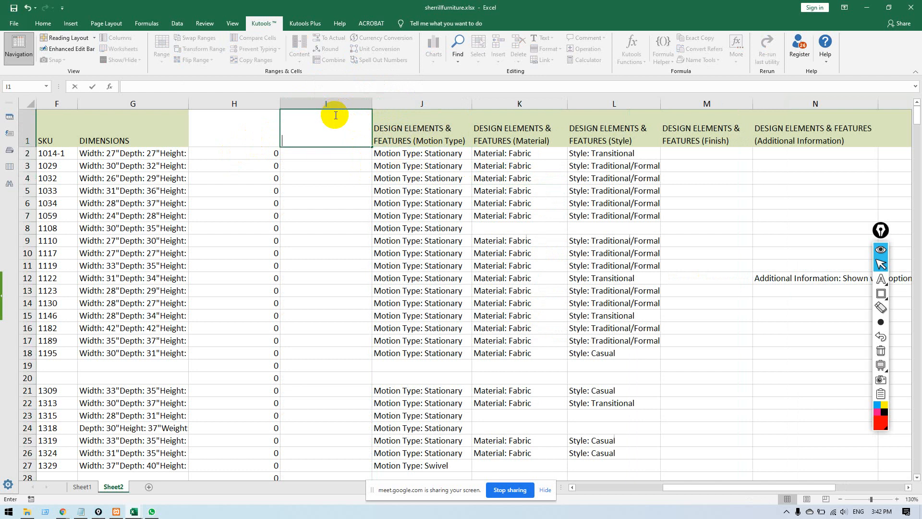
{"action": "key", "text": "ctrl+v"}
{"action": "key", "text": "Return"}
{"action": "left_click_drag", "start_coordinate": [369, 106], "coordinate": [534, 105]}
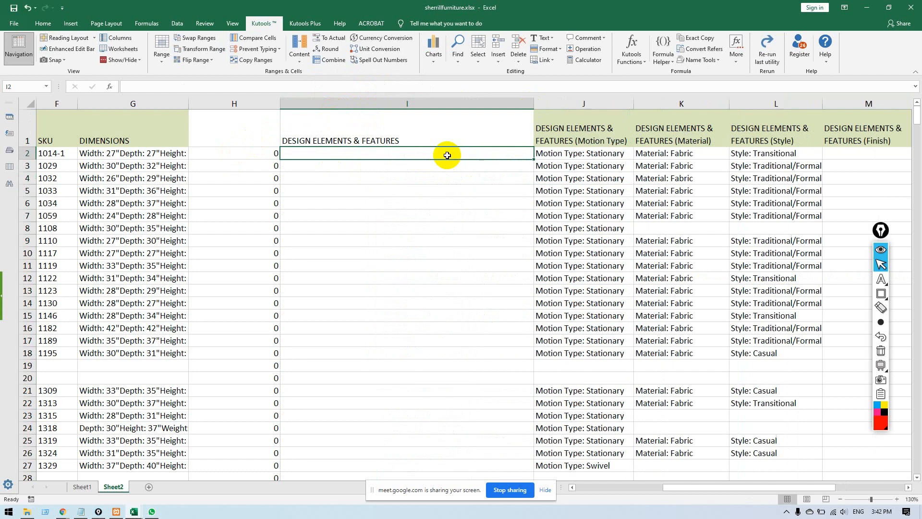
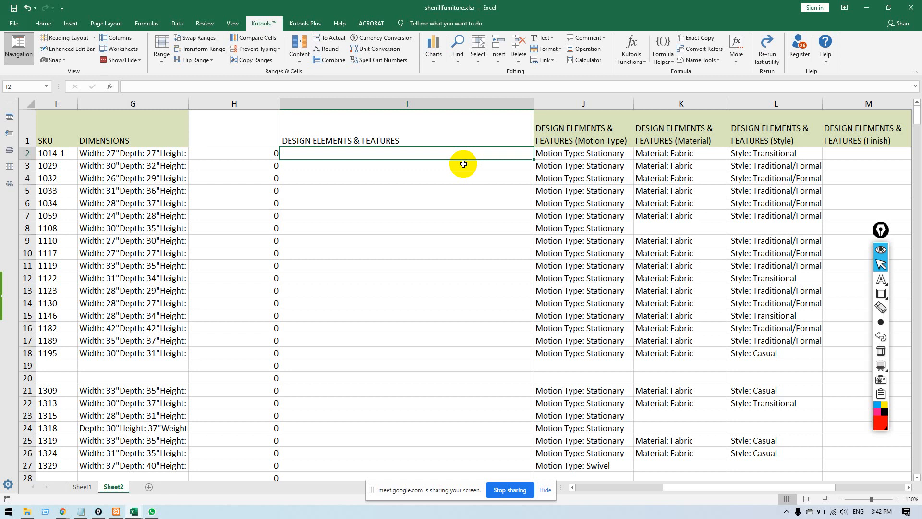
{"action": "type", "text": "=con"}
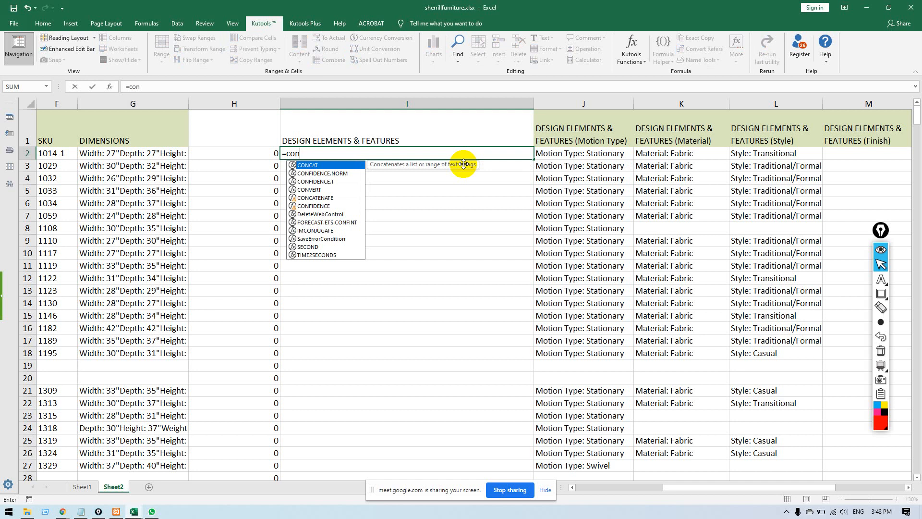
{"action": "type", "text": "c"}
{"action": "key", "text": "Down"}
{"action": "key", "text": "Tab"}
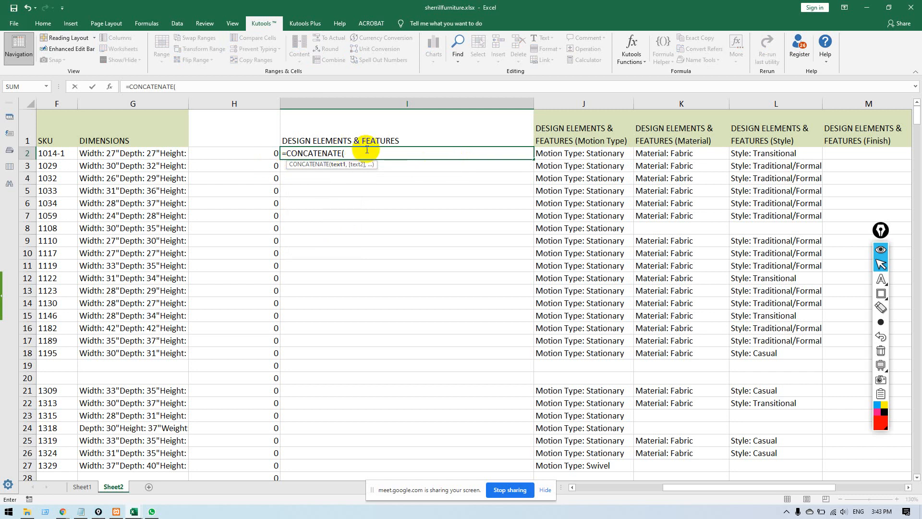
{"action": "left_click", "coordinate": [571, 153]}
{"action": "type", "text": ",CHAR("}
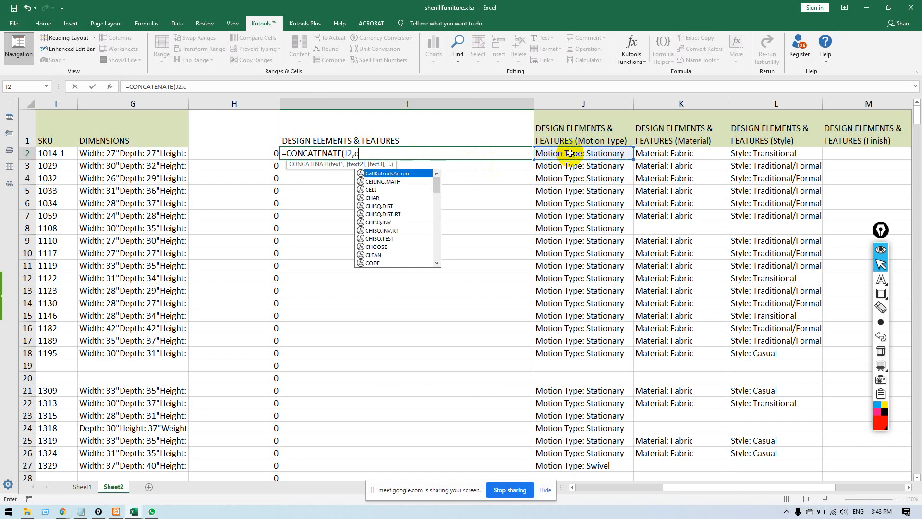
{"action": "type", "text": "10"}
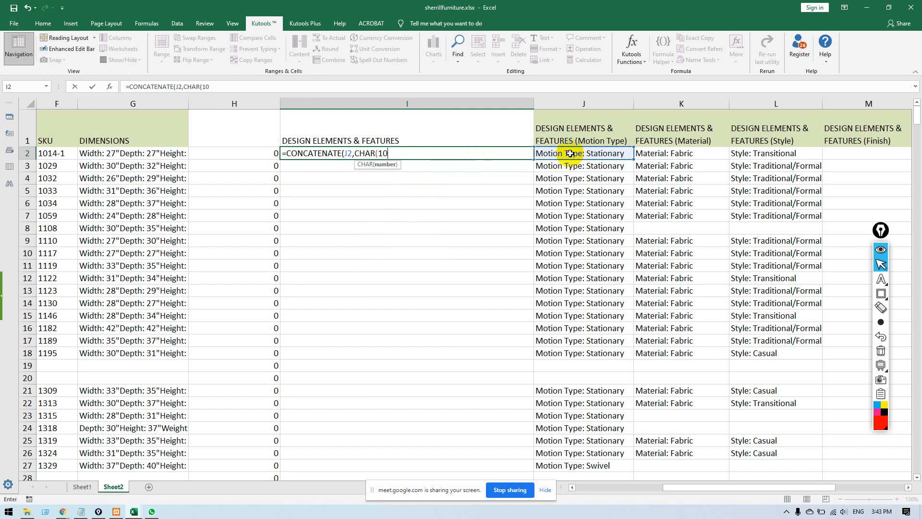
{"action": "type", "text": ")"}
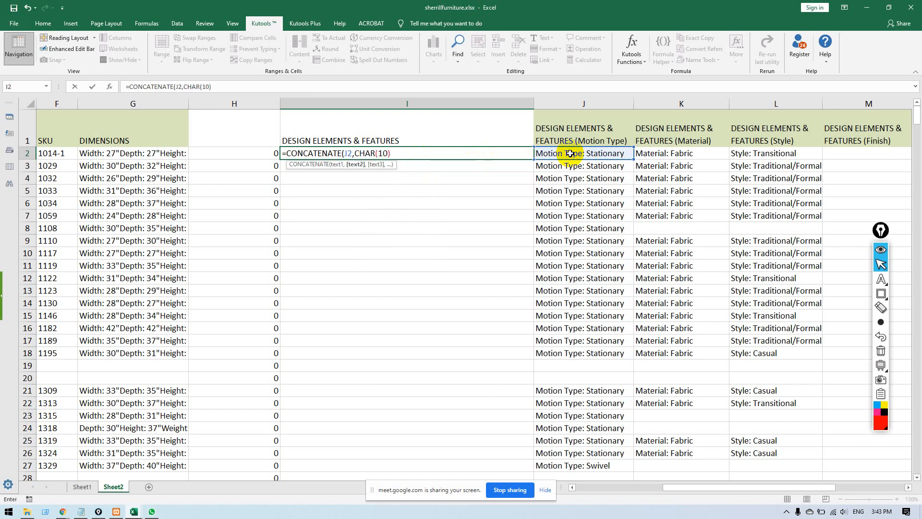
{"action": "type", "text": ","}
{"action": "left_click", "coordinate": [690, 154]}
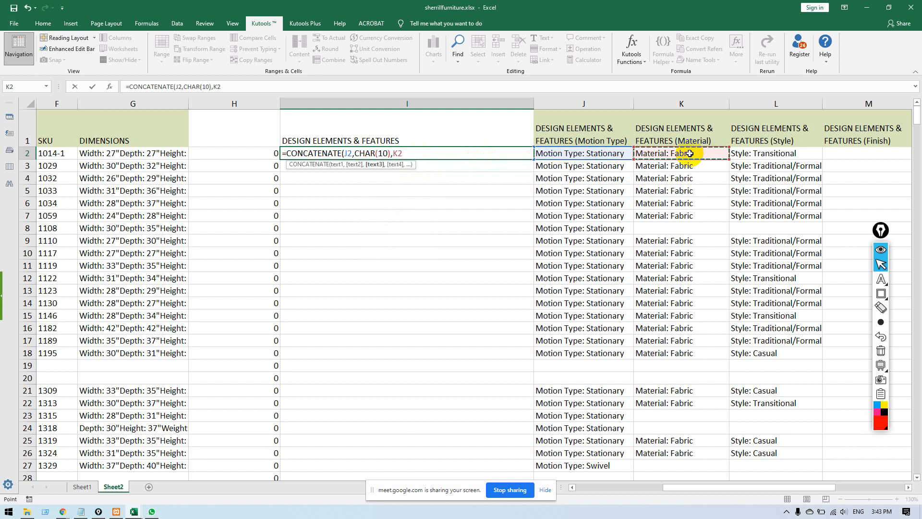
{"action": "type", "text": ",cha"}
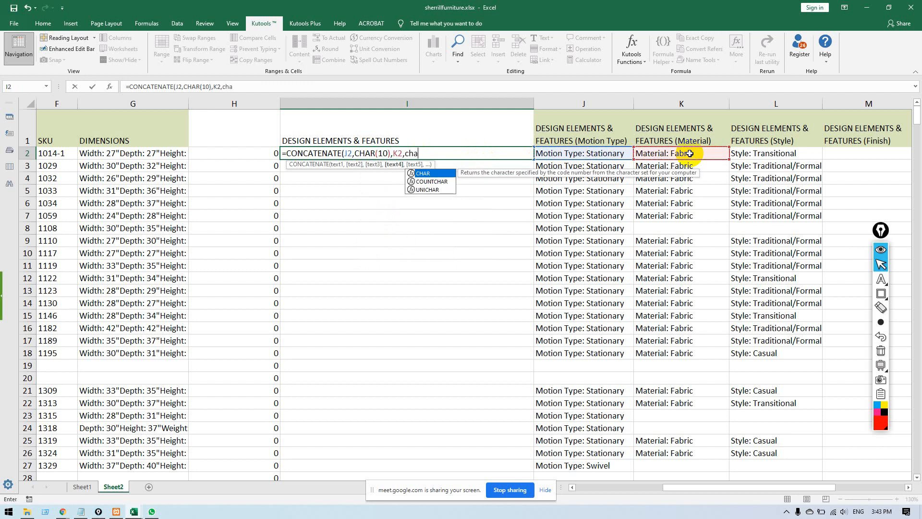
{"action": "key", "text": "Tab"}
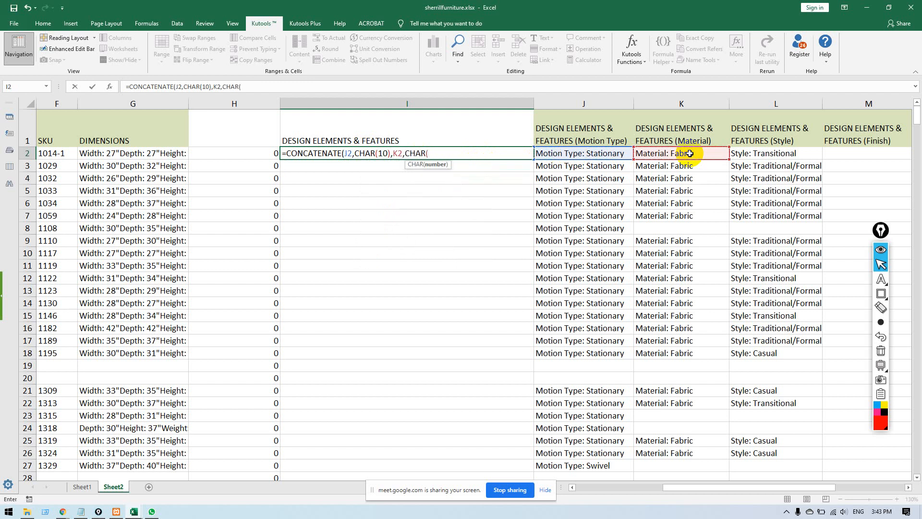
{"action": "type", "text": "10)"}
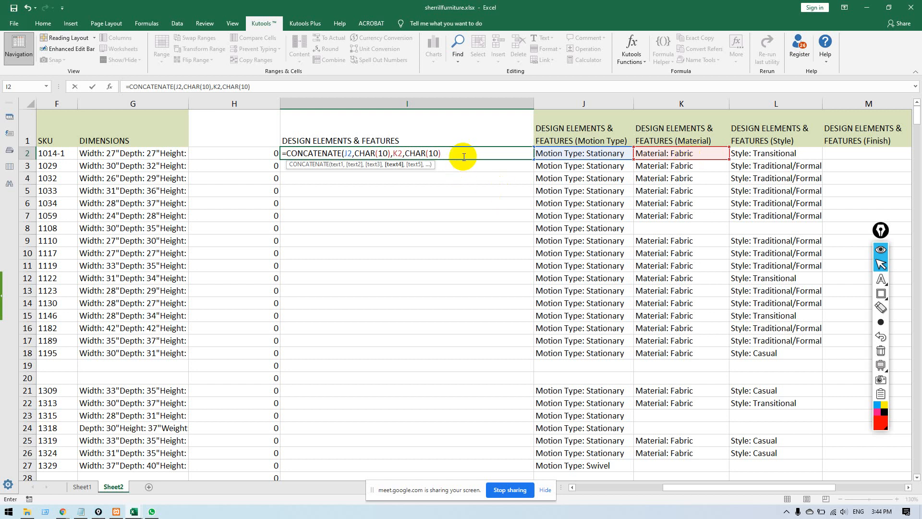
{"action": "left_click_drag", "start_coordinate": [461, 154], "coordinate": [258, 153]}
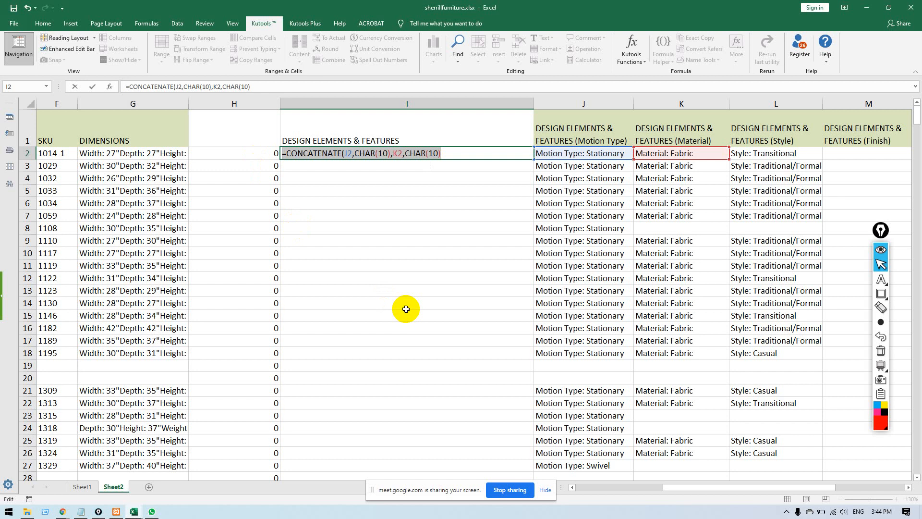
{"action": "key", "text": "Escape"}
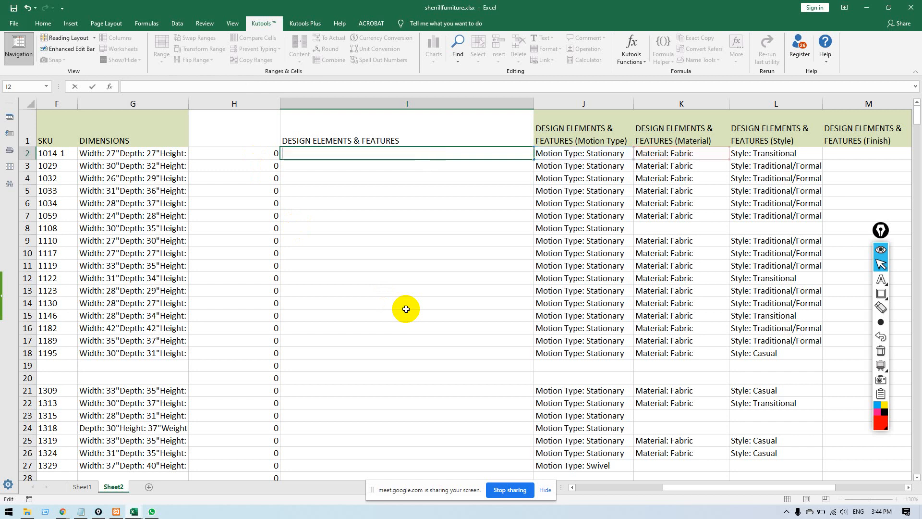
{"action": "left_click", "coordinate": [406, 309]}
{"action": "left_click", "coordinate": [366, 153]}
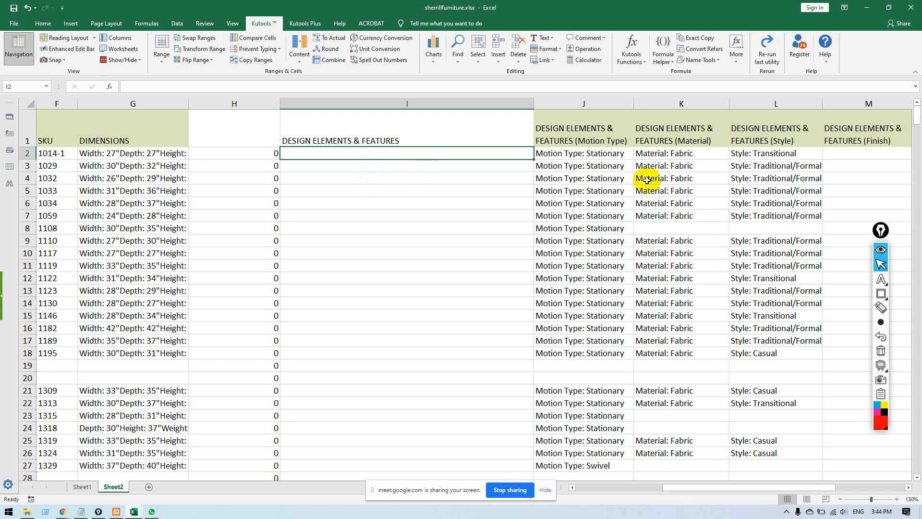
{"action": "left_click", "coordinate": [590, 227]}
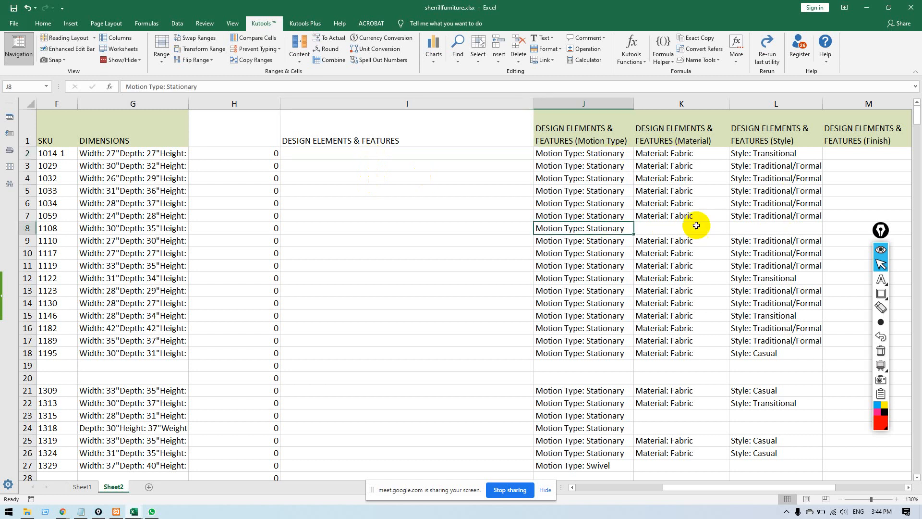
{"action": "left_click", "coordinate": [697, 226]}
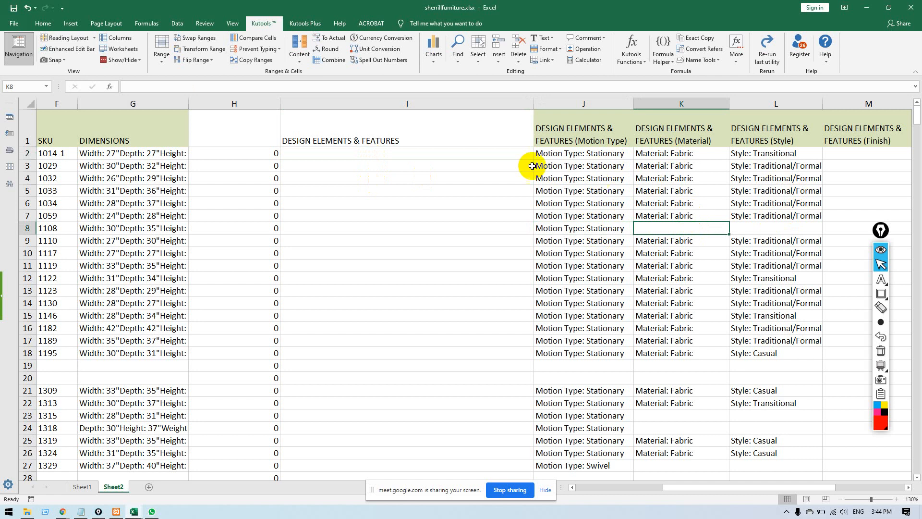
Enter 1 and 2 in cell I2, separated by a blank line within the cell, and clear the cell.
{"action": "double_click", "coordinate": [501, 155]}
{"action": "type", "text": "1"}
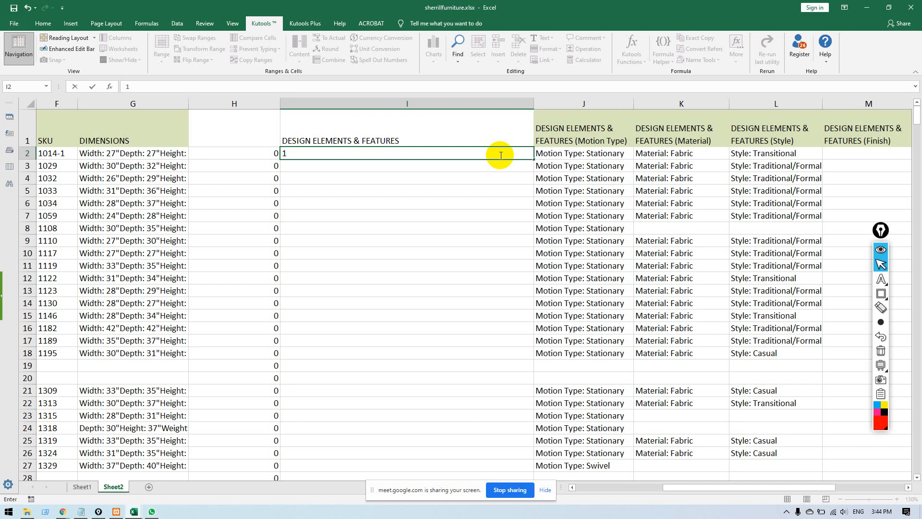
{"action": "key", "text": "Up"}
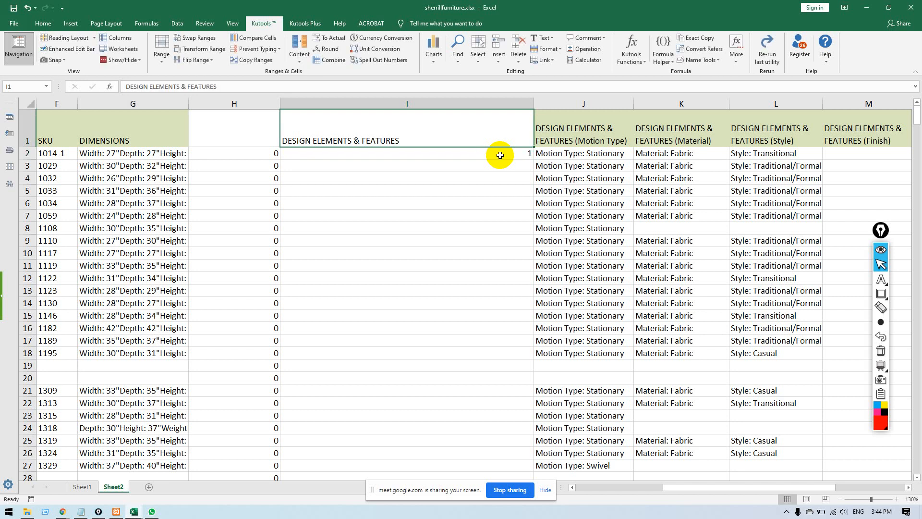
{"action": "double_click", "coordinate": [498, 153]}
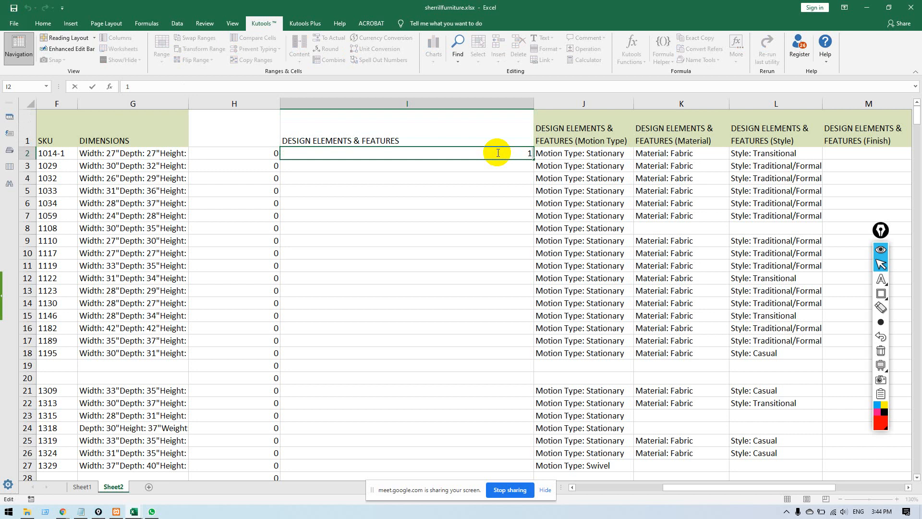
{"action": "key", "text": "alt+Return"}
{"action": "key", "text": "alt+Return"}
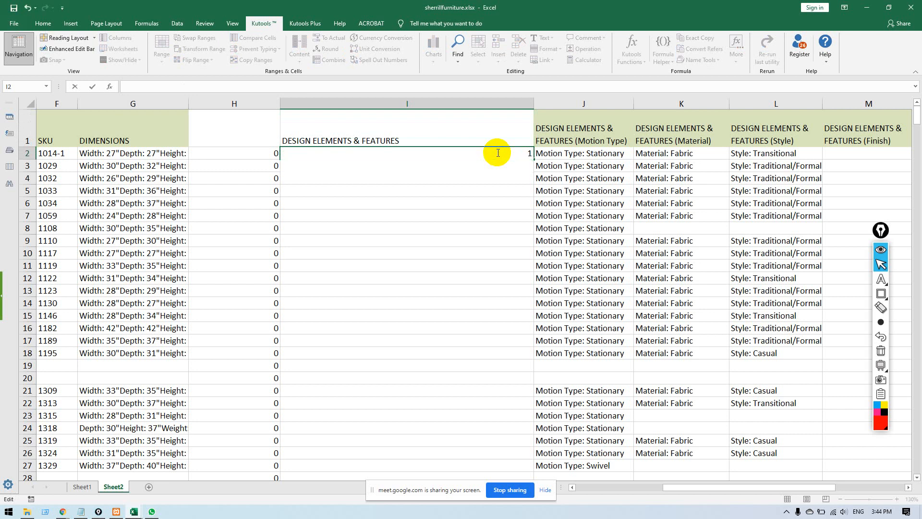
{"action": "type", "text": "2"}
{"action": "key", "text": "ctrl+Return"}
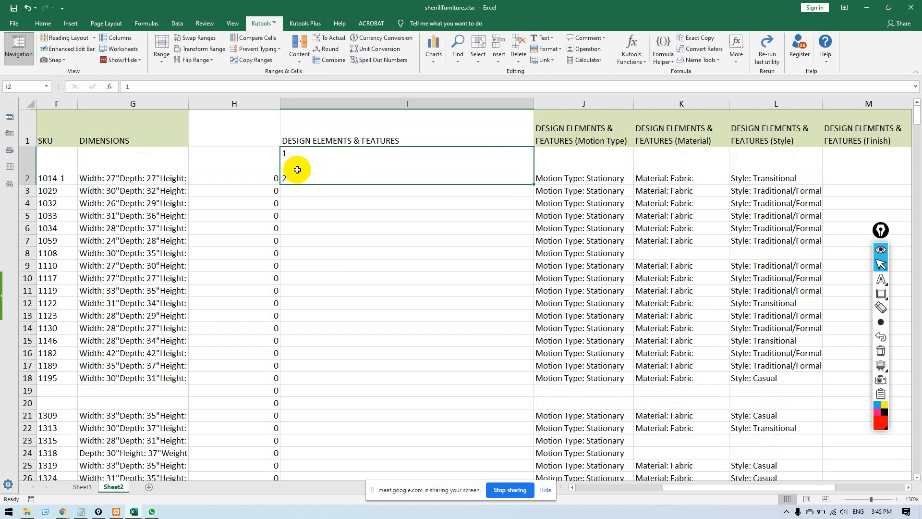
{"action": "key", "text": "Delete"}
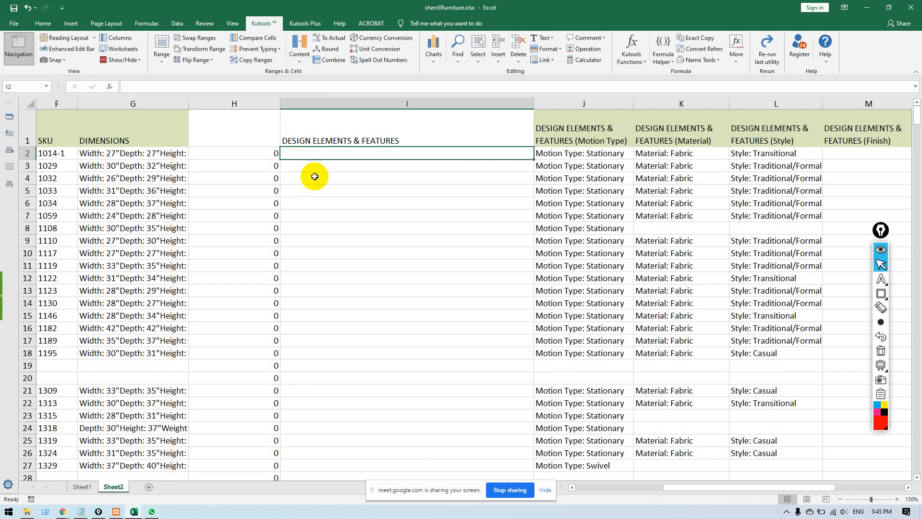
Start a CONCATENATE formula in cell I2 of the DESIGN ELEMENTS & FEATURES column.
{"action": "type", "text": "="}
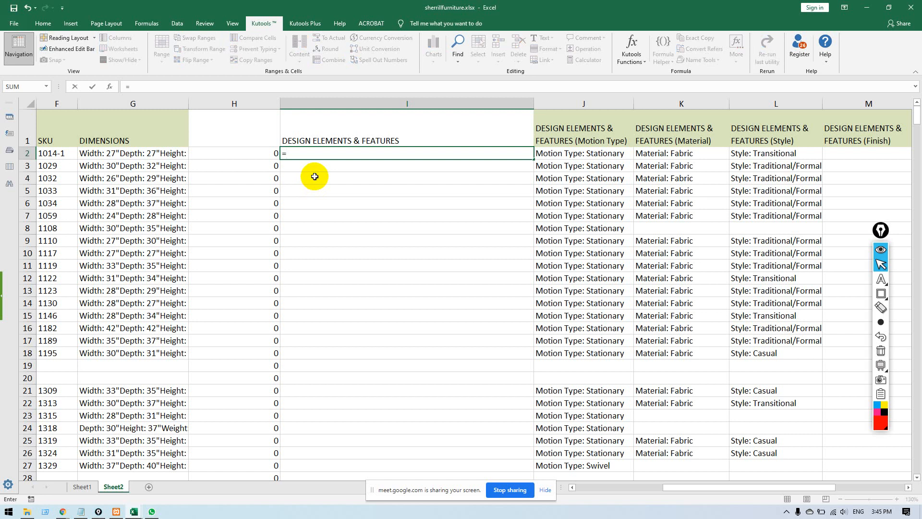
{"action": "type", "text": "conc"}
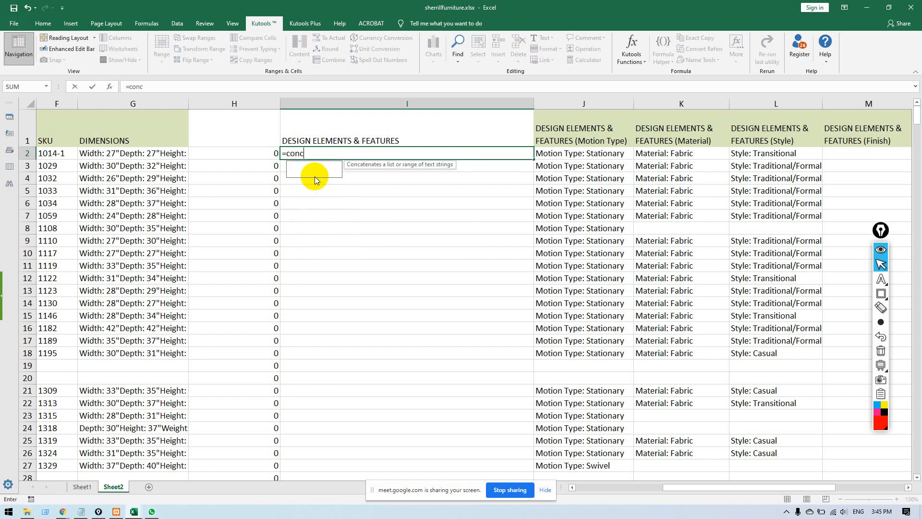
{"action": "type", "text": "a"}
{"action": "double_click", "coordinate": [315, 173]}
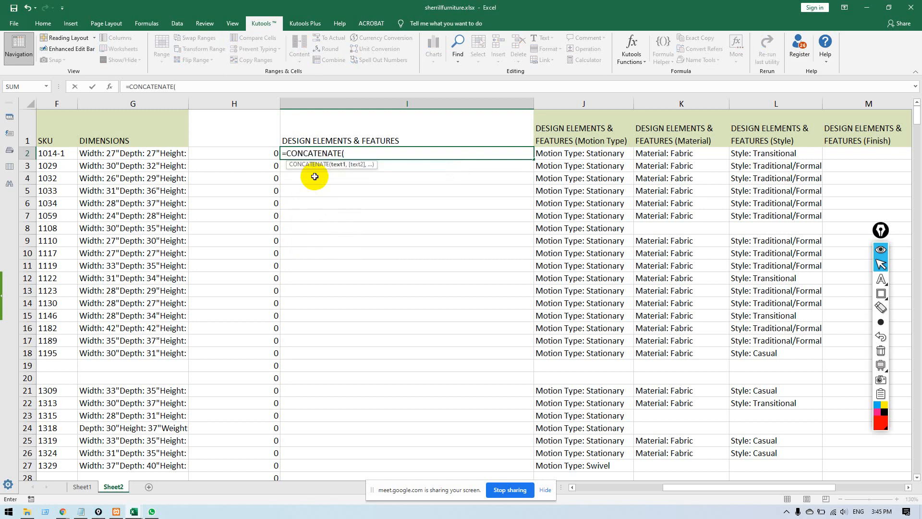
Begin the CONCATENATE formula in I2 with an IF function that tests ISBLANK(J2) and returns "" when true.
{"action": "type", "text": "if"}
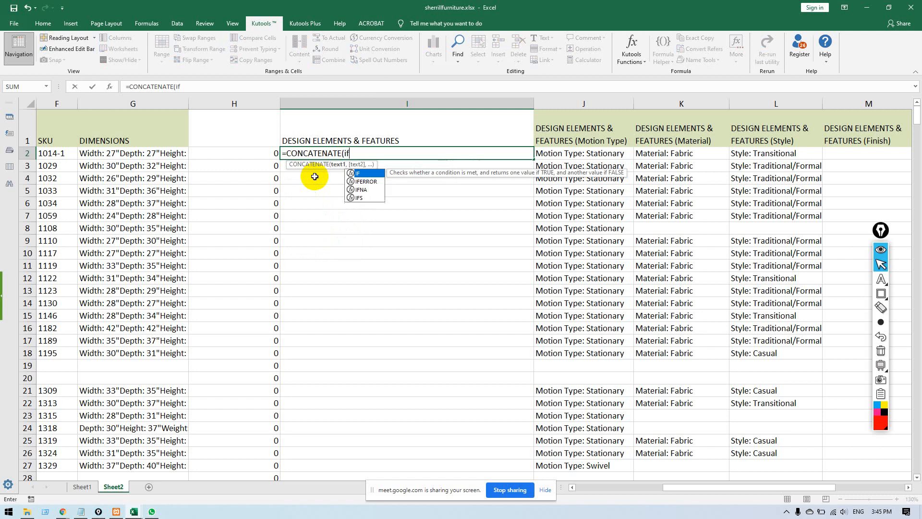
{"action": "key", "text": "Tab"}
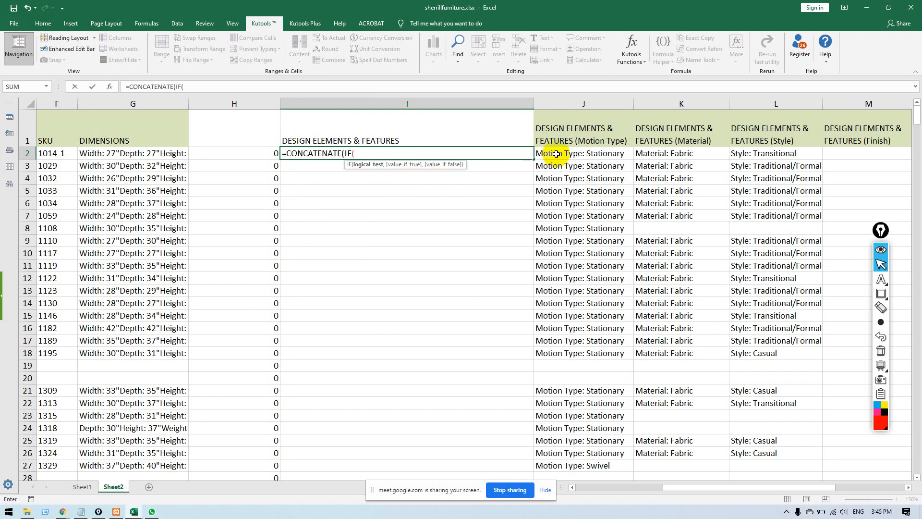
{"action": "type", "text": "is"}
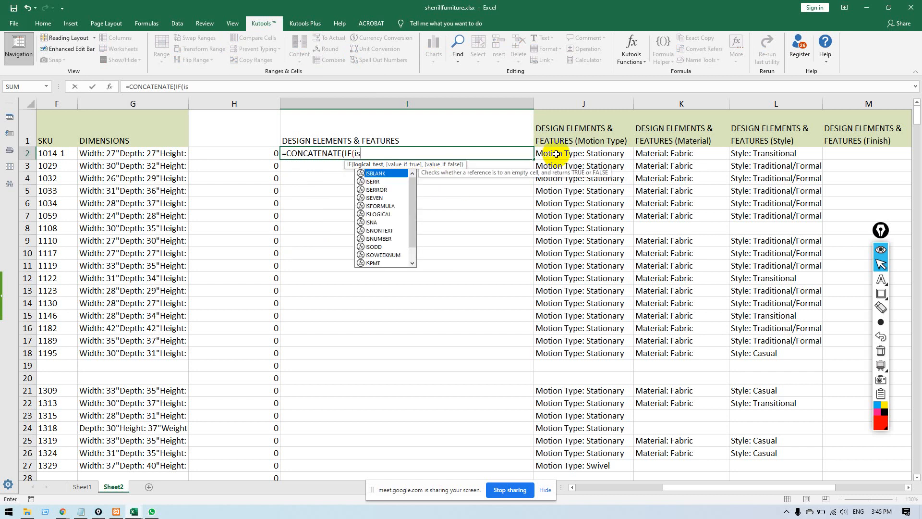
{"action": "key", "text": "Tab"}
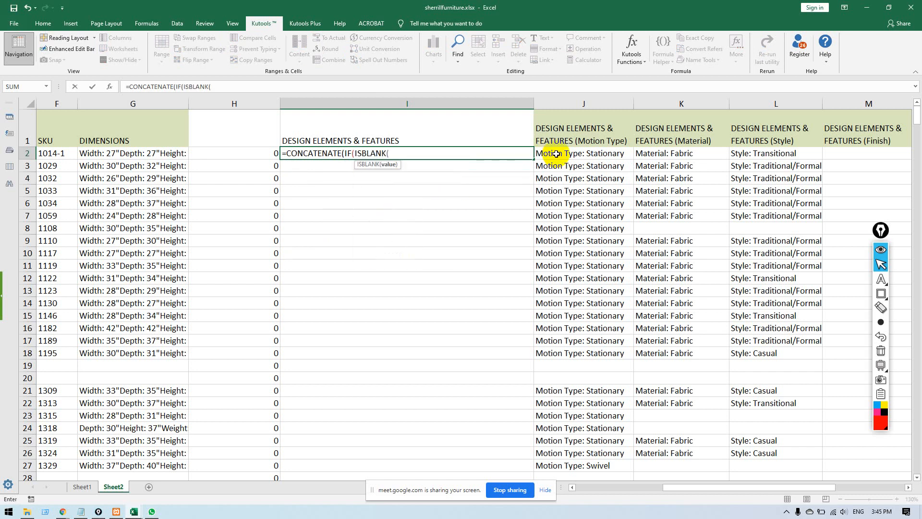
{"action": "left_click", "coordinate": [574, 153]}
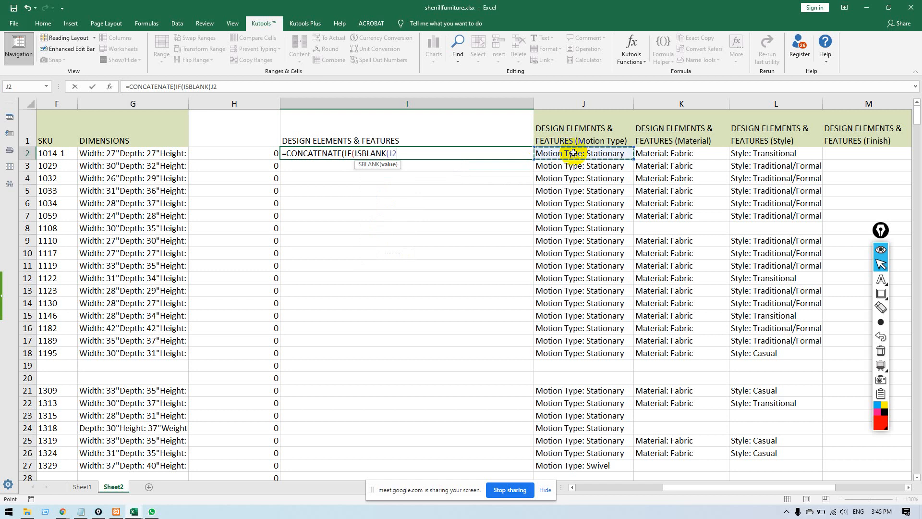
{"action": "type", "text": ")"}
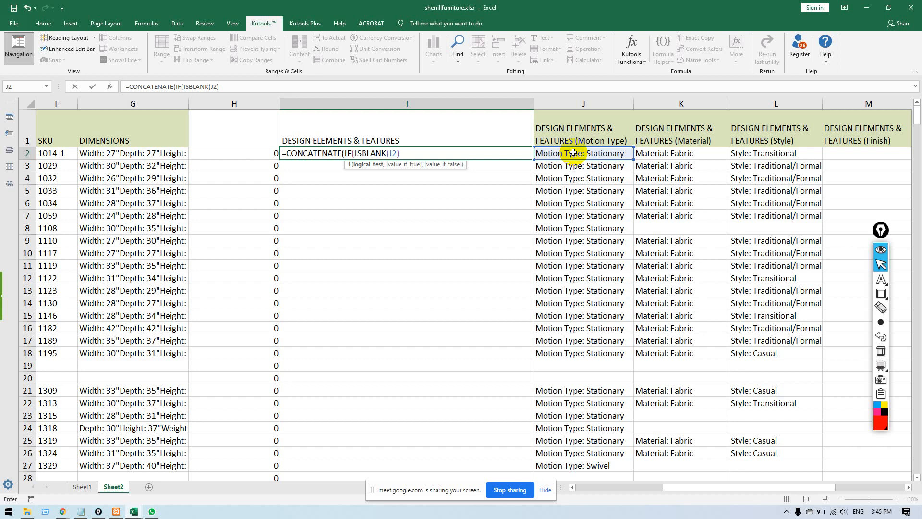
{"action": "type", "text": ",\"\","}
{"action": "left_click", "coordinate": [573, 153]}
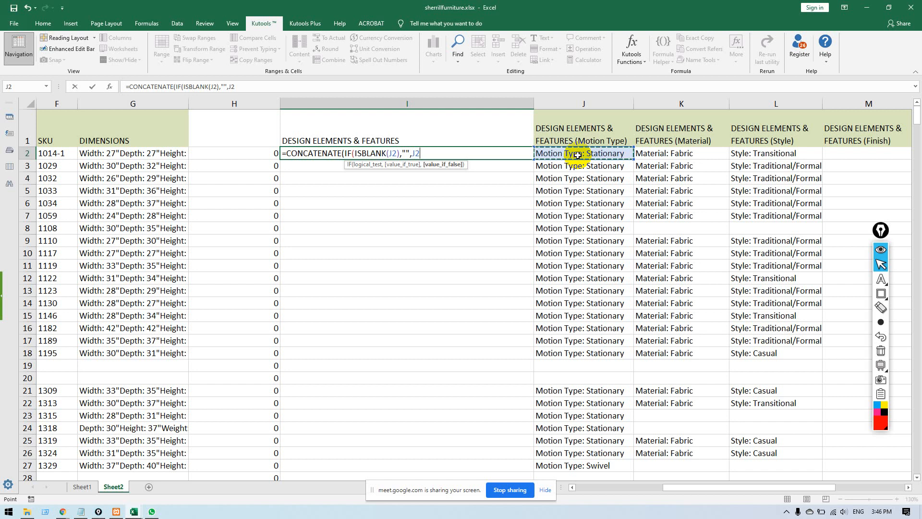
{"action": "type", "text": ","}
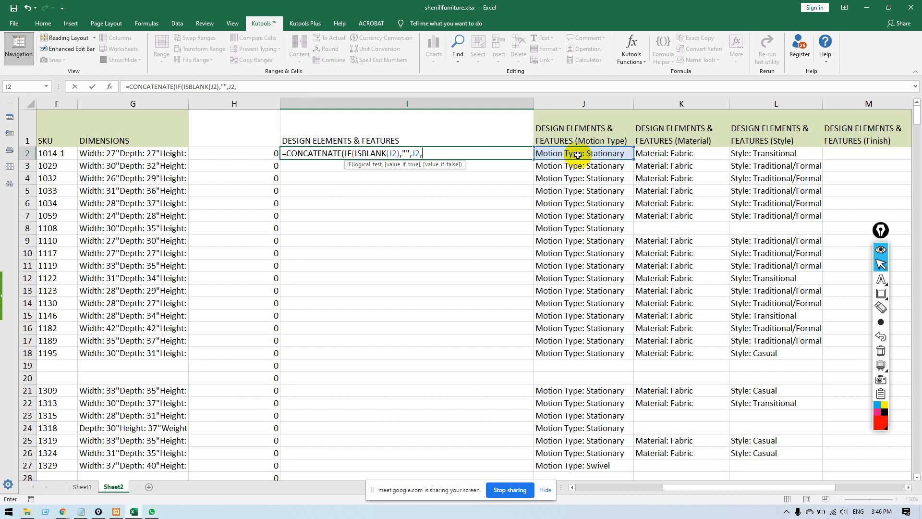
{"action": "key", "text": "BackSpace"}
{"action": "key", "text": "BackSpace"}
{"action": "key", "text": "BackSpace"}
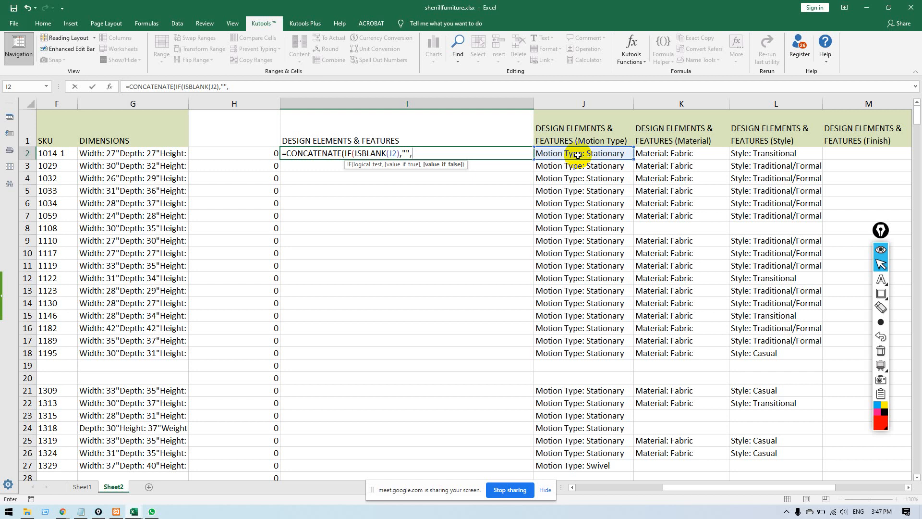
Set the IF function's false value to CHAR(10) and enter the formula in I2, accepting the proposed parenthesis correction.
{"action": "type", "text": "CHAR("}
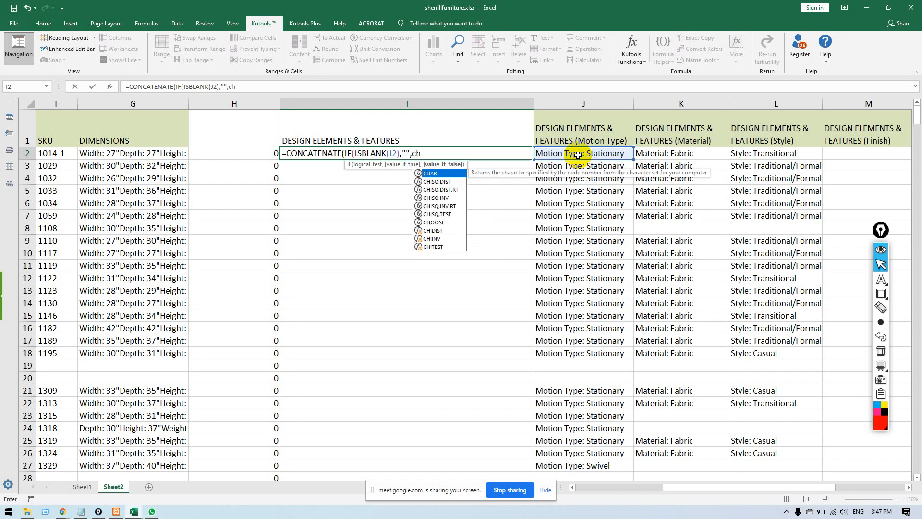
{"action": "type", "text": "10"}
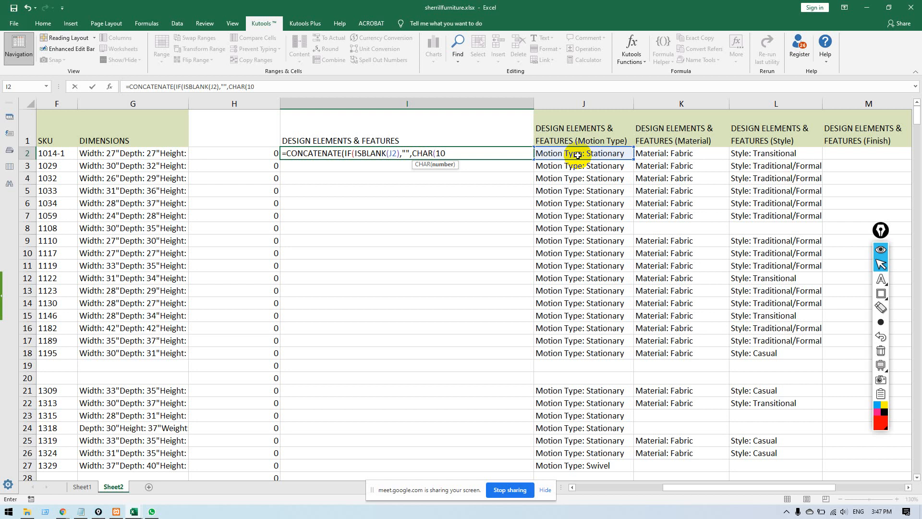
{"action": "type", "text": ")"}
{"action": "key", "text": "Return"}
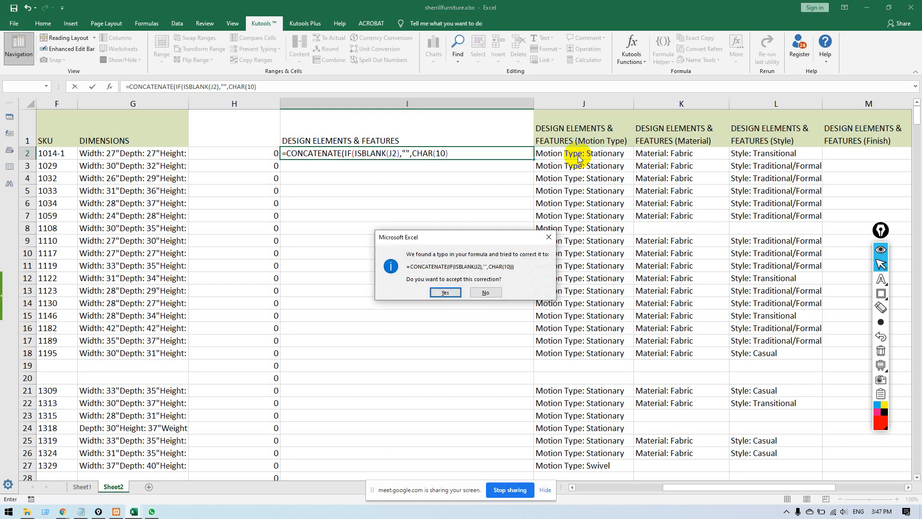
{"action": "key", "text": "Tab"}
{"action": "key", "text": "Return"}
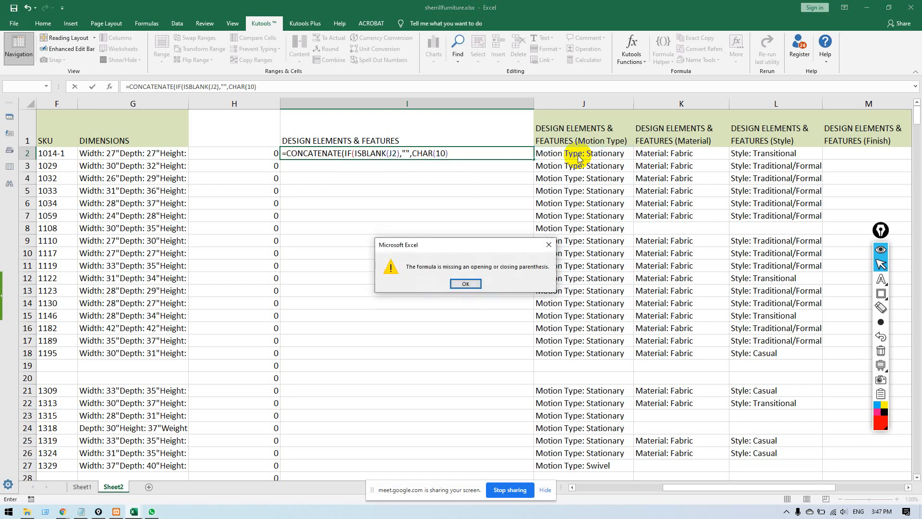
{"action": "key", "text": "Return"}
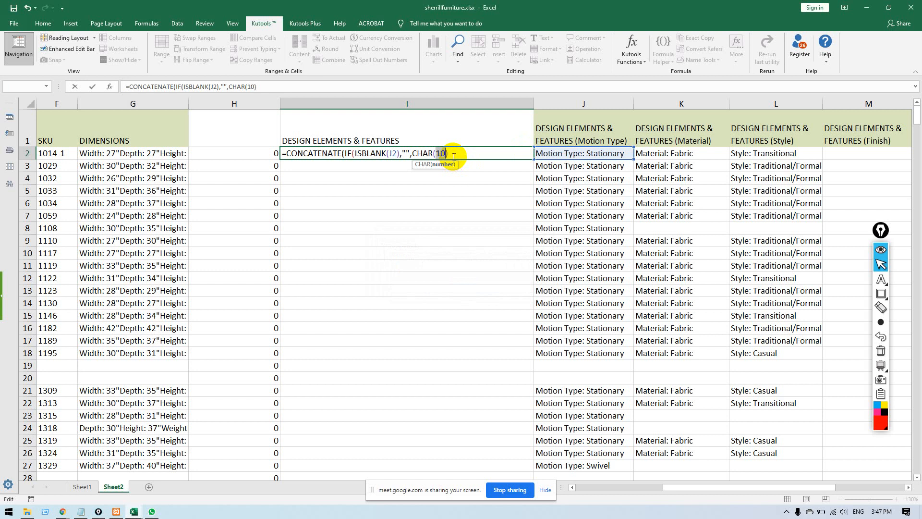
{"action": "left_click", "coordinate": [344, 154]}
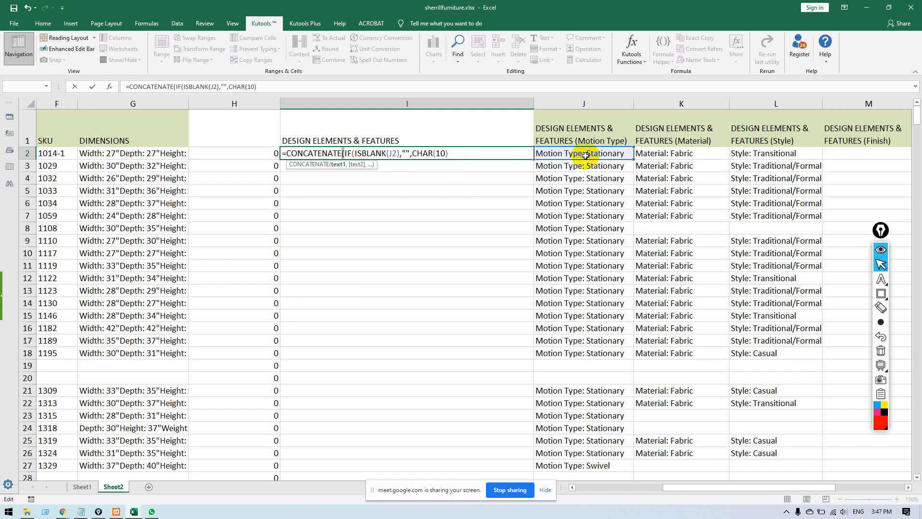
{"action": "key", "text": "Return"}
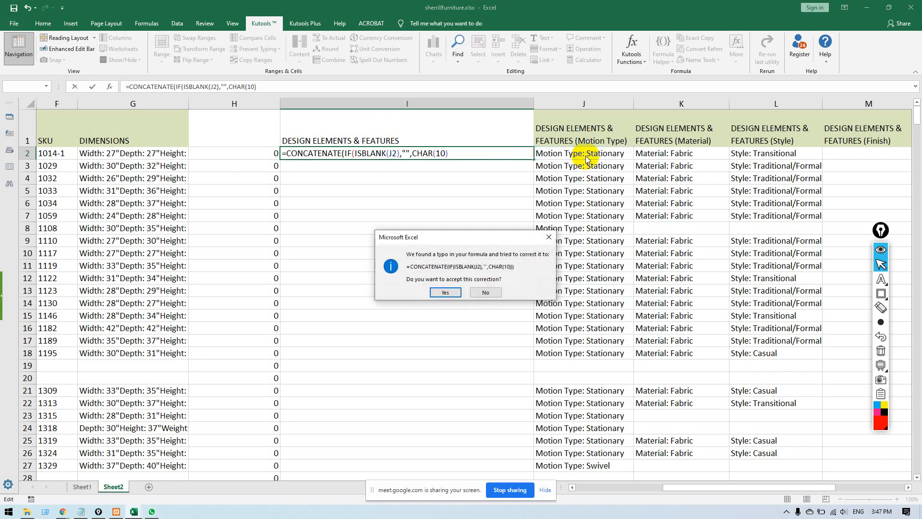
{"action": "left_click", "coordinate": [444, 293]}
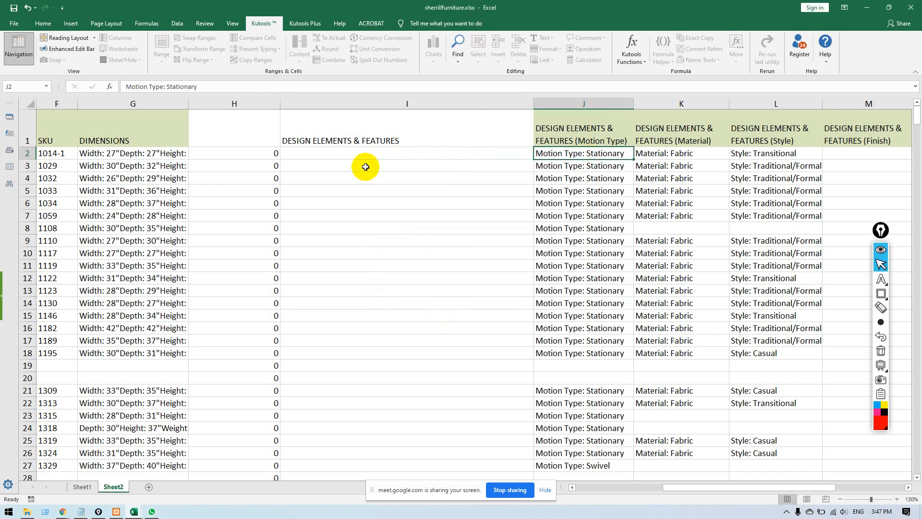
Insert J2 as the first CONCATENATE argument in I2, ahead of the IF function.
{"action": "double_click", "coordinate": [385, 152]}
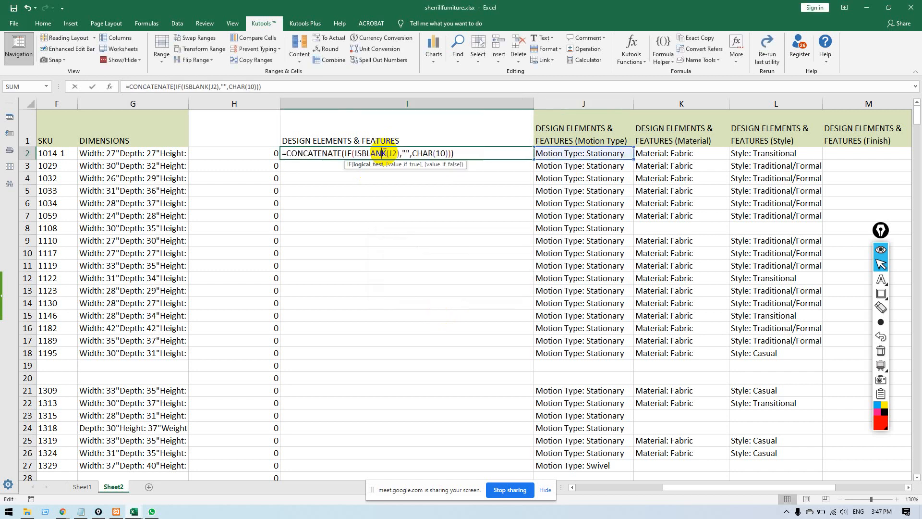
{"action": "left_click", "coordinate": [345, 153]}
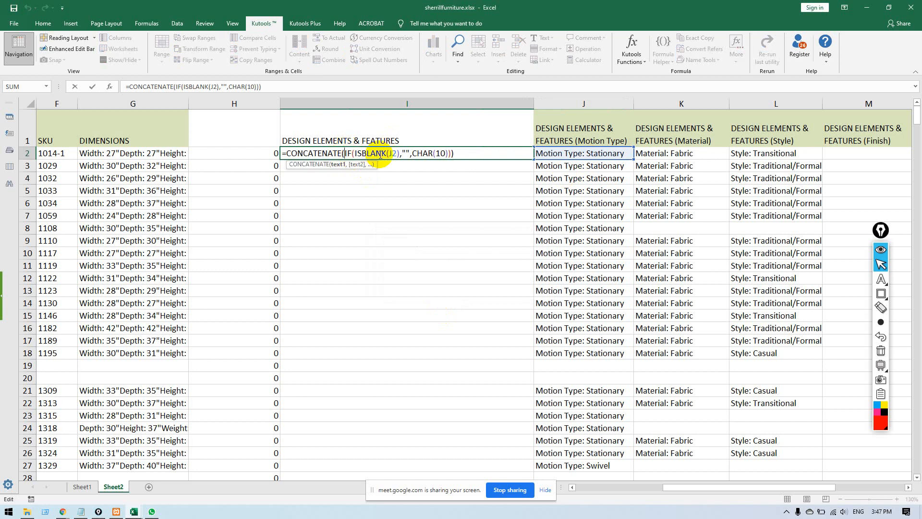
{"action": "type", "text": ","}
{"action": "key", "text": "Left"}
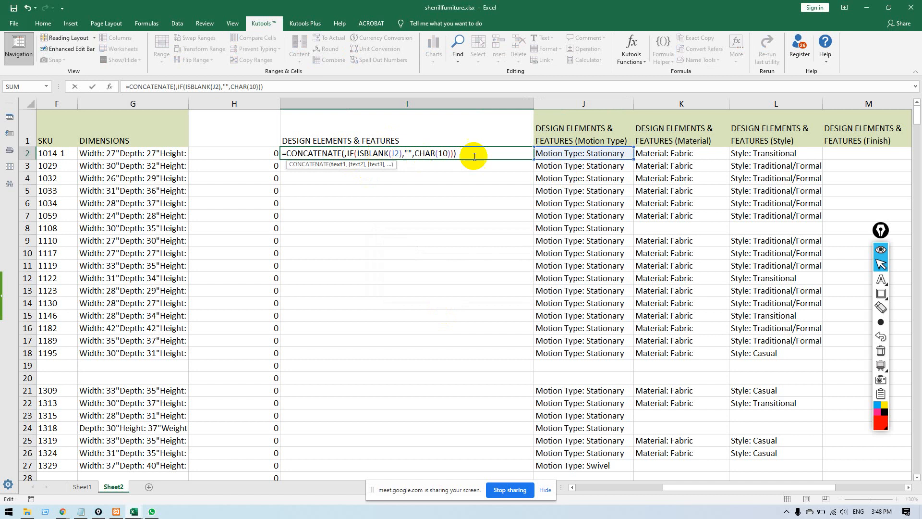
{"action": "left_click", "coordinate": [552, 155]}
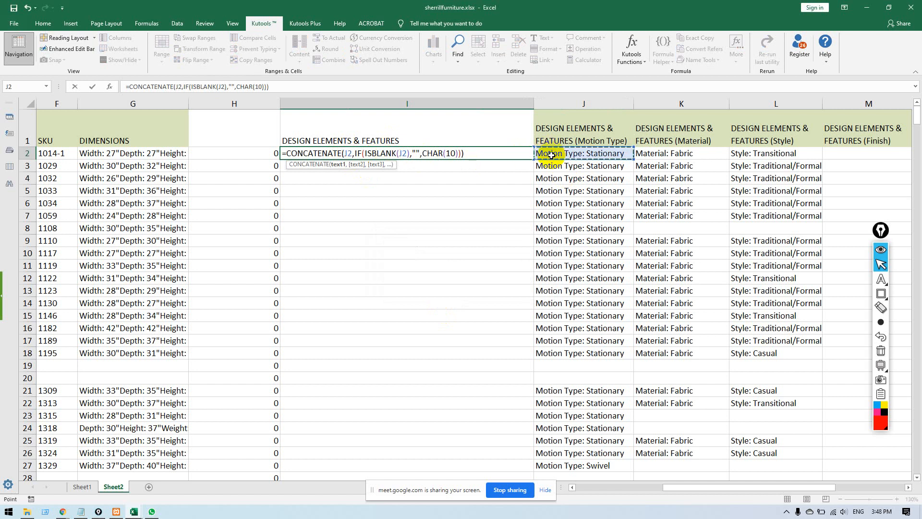
Add a comma after the IF function inside CONCATENATE and copy the IF(ISBLANK(J2),"",CHAR(10)) expression.
{"action": "left_click", "coordinate": [469, 152]}
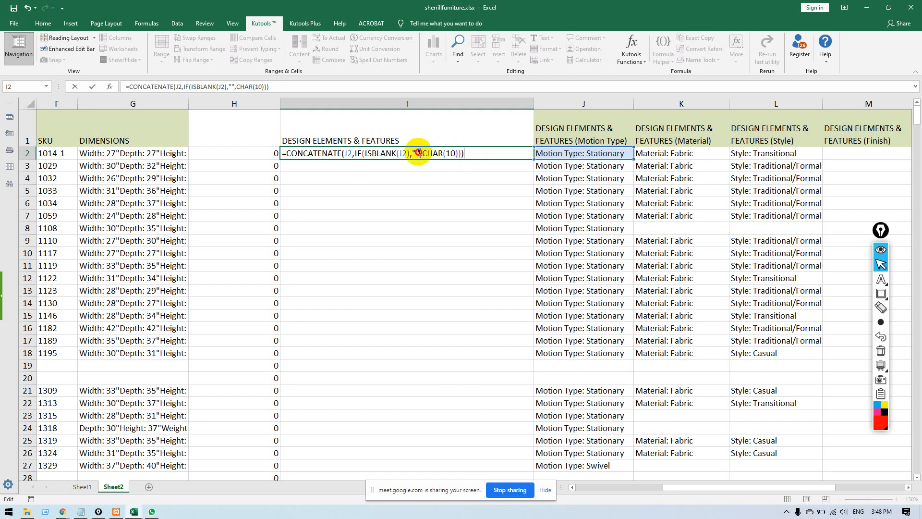
{"action": "left_click", "coordinate": [443, 152]}
{"action": "left_click", "coordinate": [459, 153]}
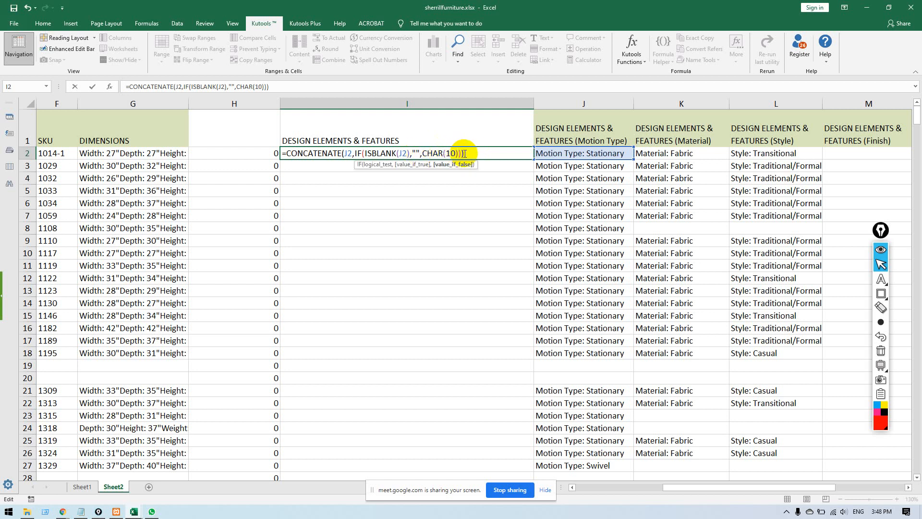
{"action": "left_click", "coordinate": [465, 152]}
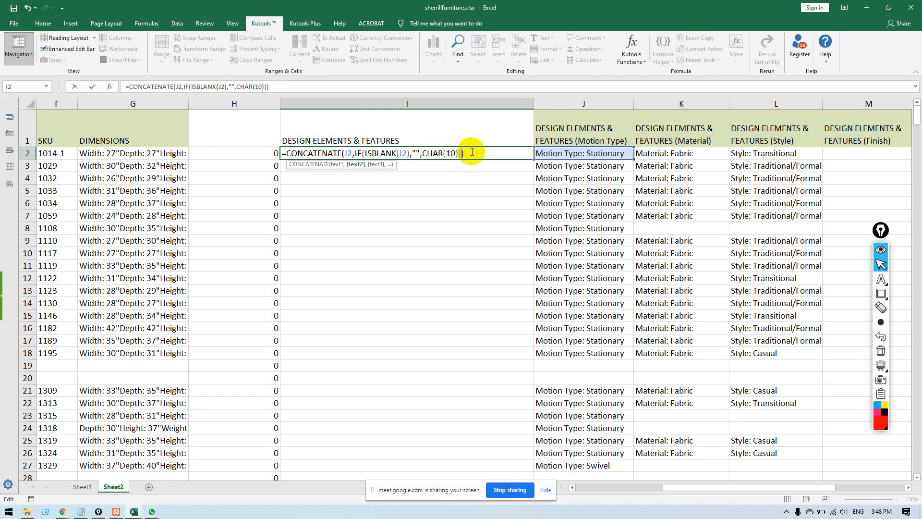
{"action": "type", "text": ","}
{"action": "left_click", "coordinate": [460, 152]}
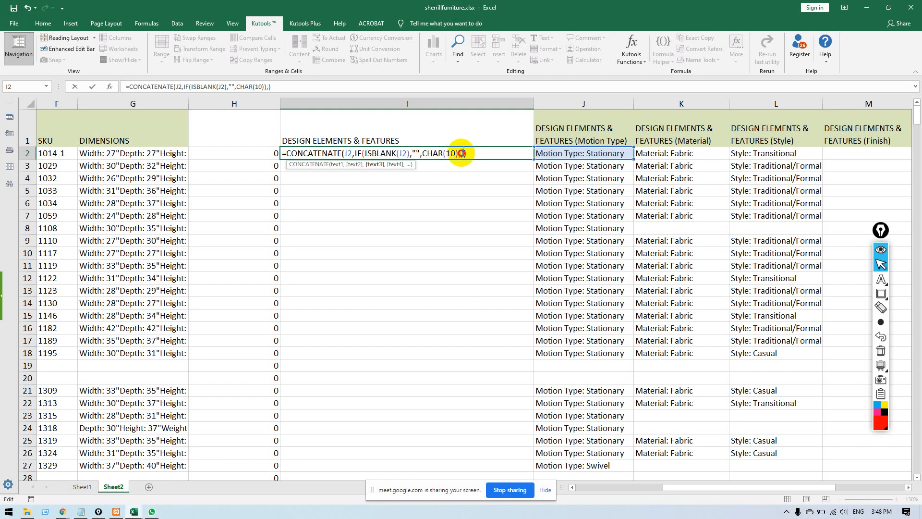
{"action": "left_click_drag", "start_coordinate": [460, 153], "coordinate": [355, 153]}
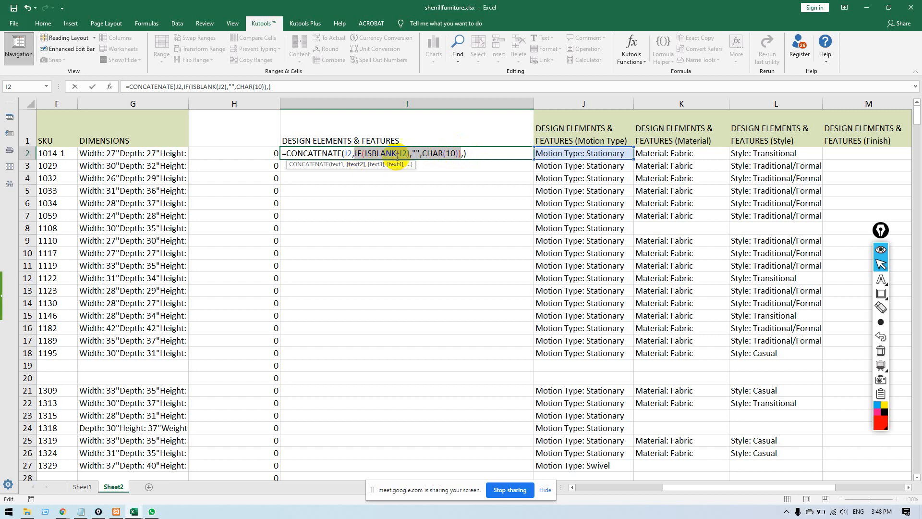
{"action": "left_click", "coordinate": [464, 153]}
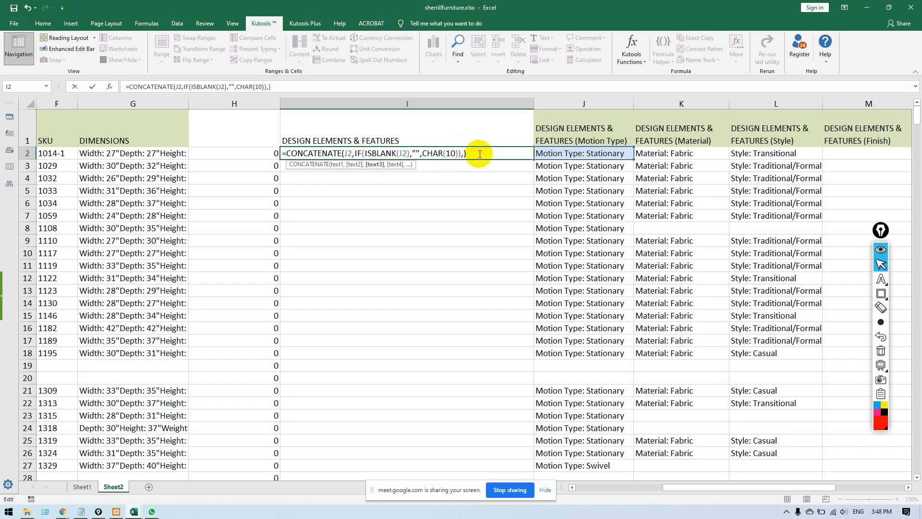
Append K2 and the copied IF expression to the CONCATENATE arguments, changing the pasted ISBLANK reference to K2.
{"action": "left_click", "coordinate": [687, 153]}
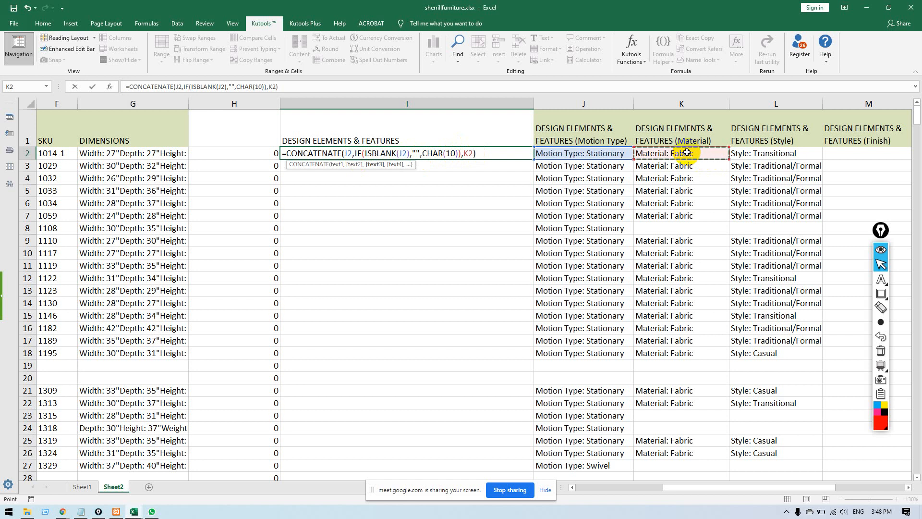
{"action": "type", "text": ","}
{"action": "key", "text": "ctrl+v"}
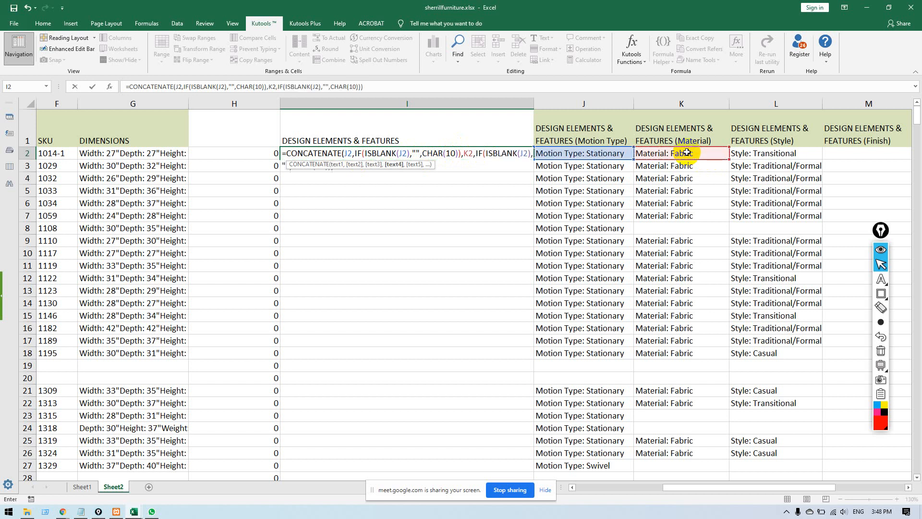
{"action": "left_click", "coordinate": [522, 153]}
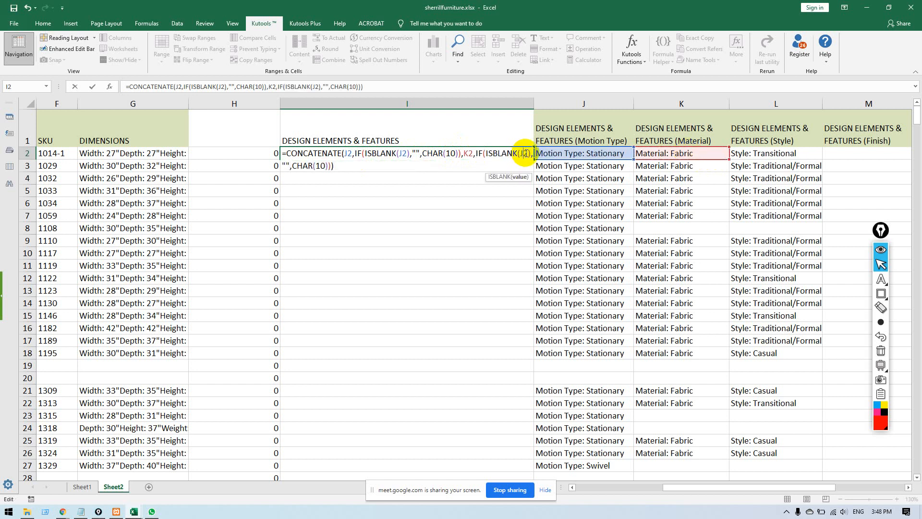
{"action": "key", "text": "BackSpace"}
{"action": "type", "text": "K"}
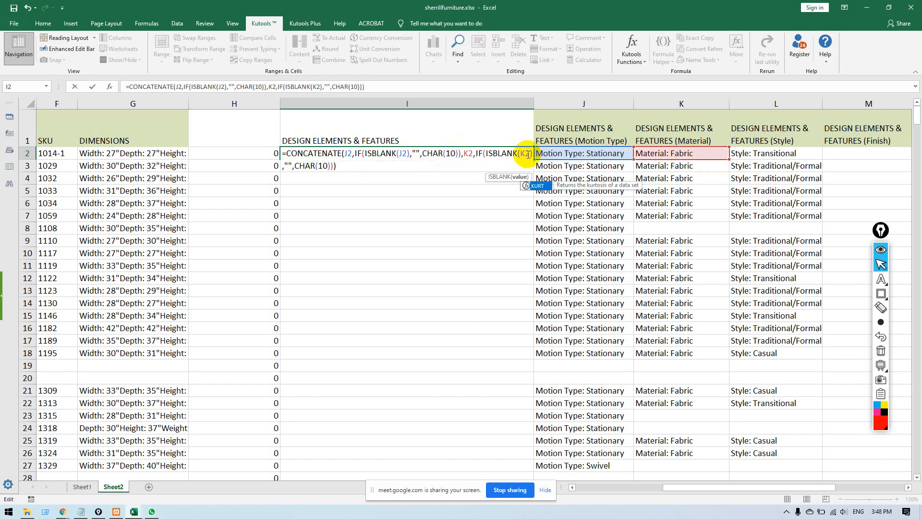
Append L2 and the copied IF expression to the CONCATENATE arguments in I2, changing the pasted ISBLANK reference to L2.
{"action": "left_click", "coordinate": [332, 166]}
{"action": "left_click", "coordinate": [334, 166]}
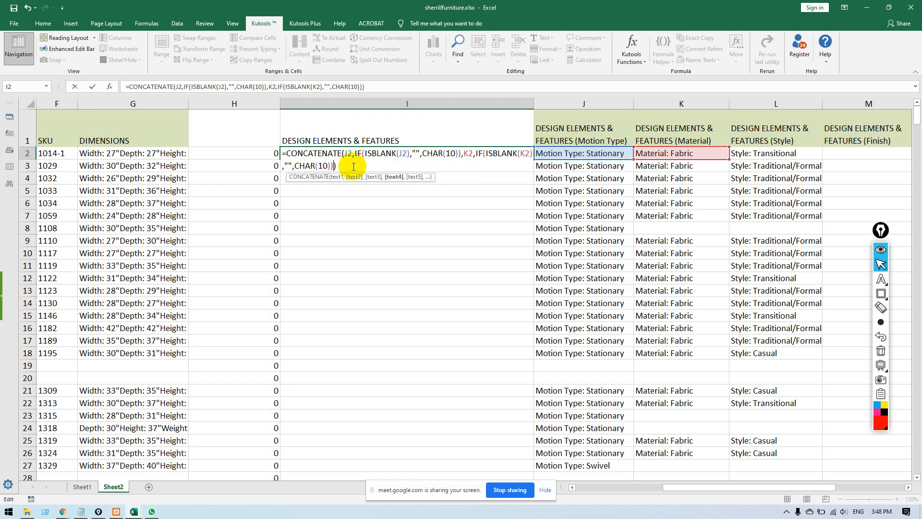
{"action": "type", "text": ","}
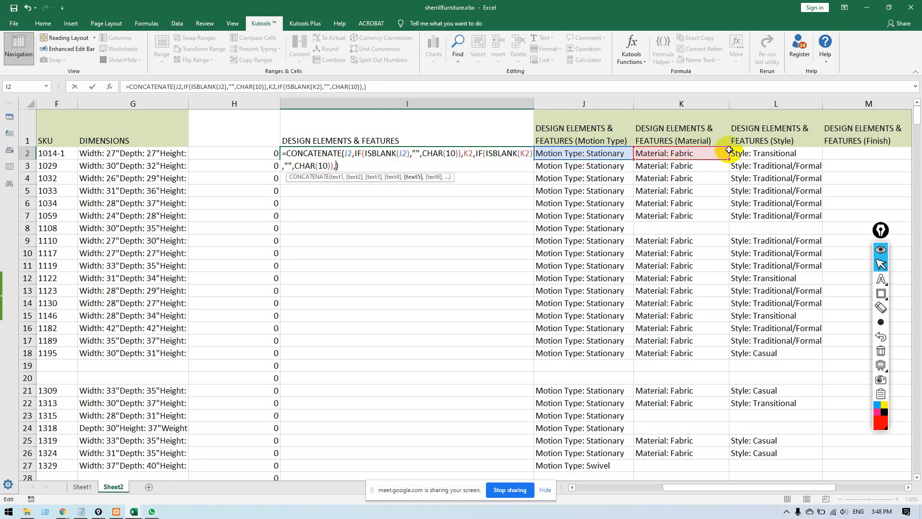
{"action": "left_click", "coordinate": [764, 153]}
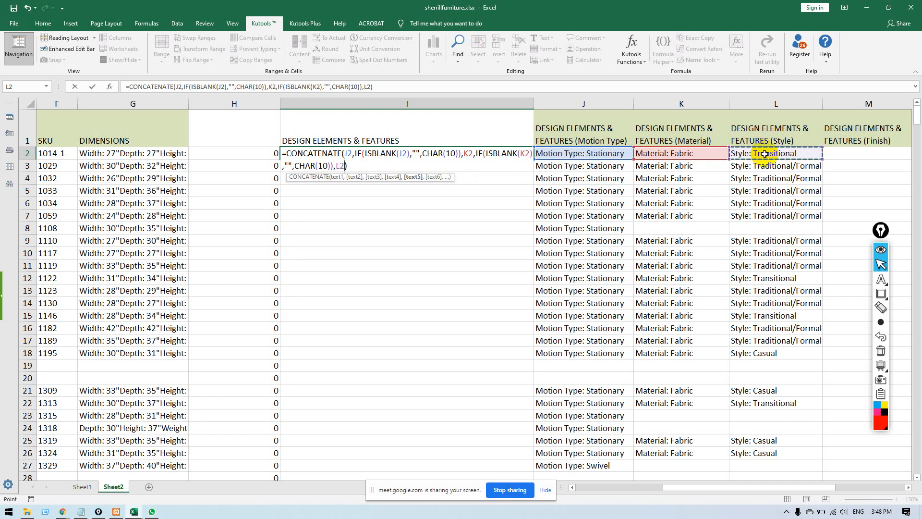
{"action": "type", "text": ","}
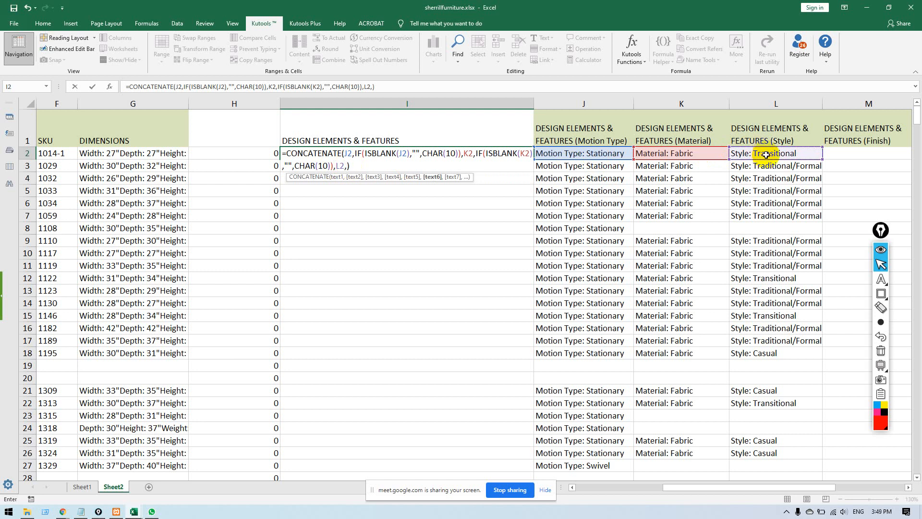
{"action": "key", "text": "ctrl+v"}
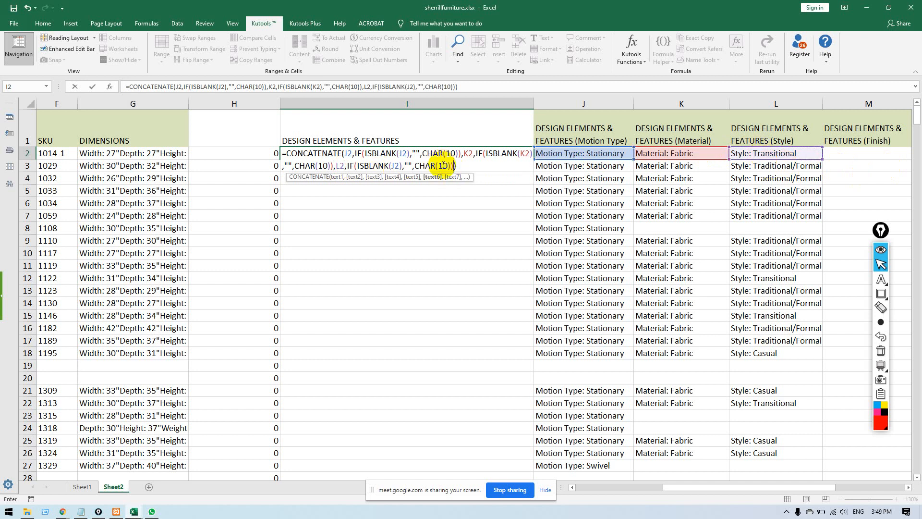
{"action": "left_click", "coordinate": [397, 166]}
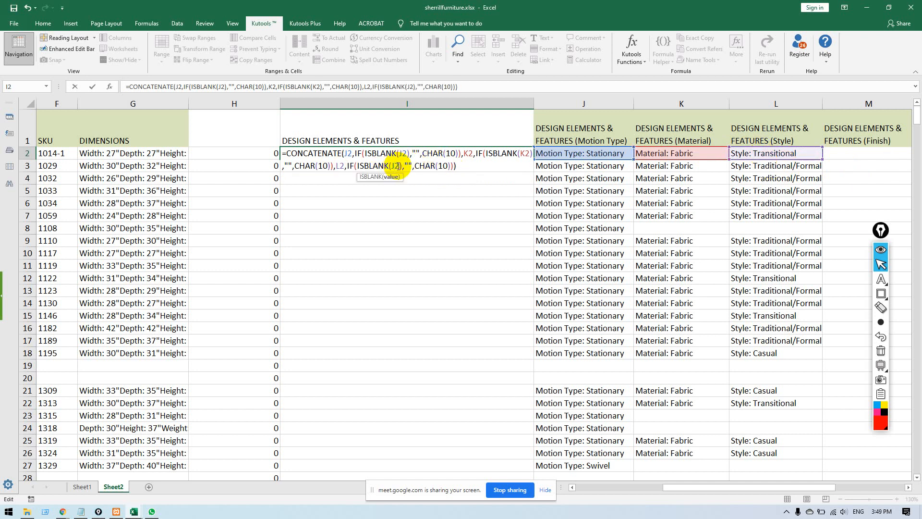
{"action": "key", "text": "BackSpace"}
{"action": "type", "text": "L"}
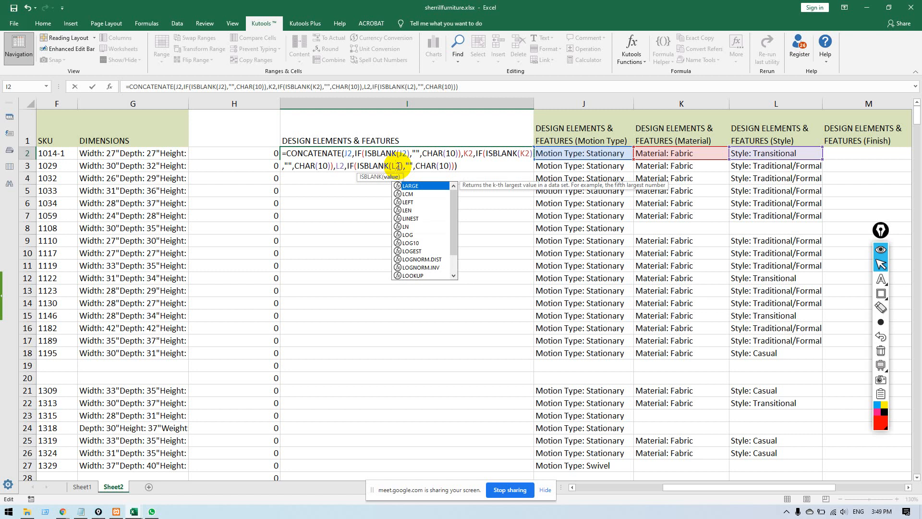
Remove the closing CONCATENATE parenthesis and append M2 with the copied IF expression, changing its ISBLANK reference to M2.
{"action": "left_click", "coordinate": [459, 165]}
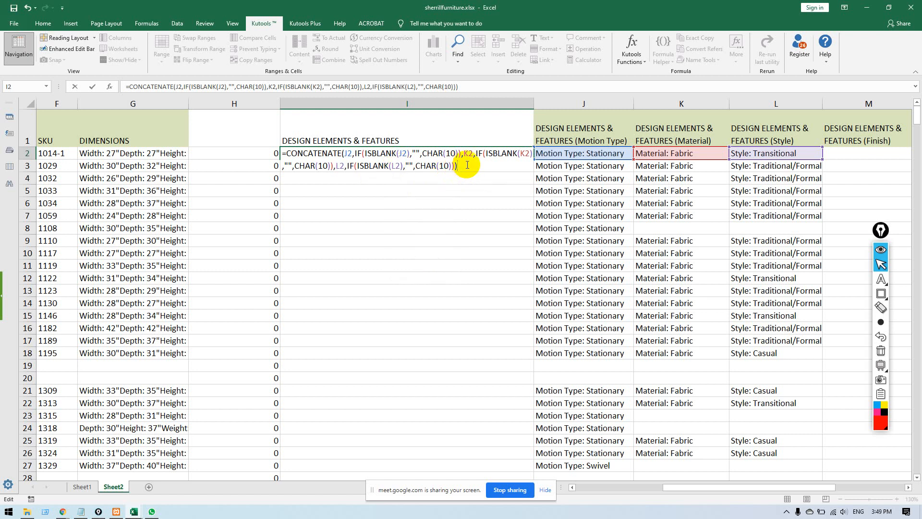
{"action": "key", "text": "BackSpace"}
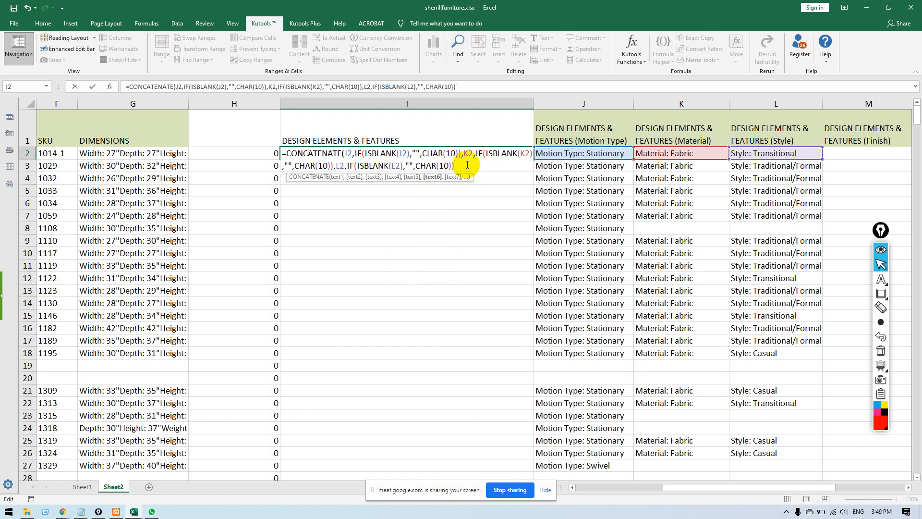
{"action": "type", "text": ","}
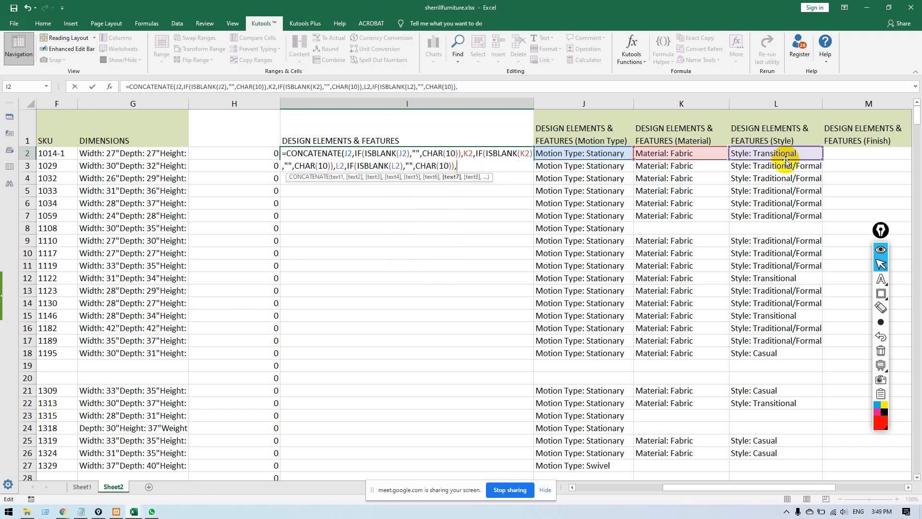
{"action": "left_click", "coordinate": [843, 153]}
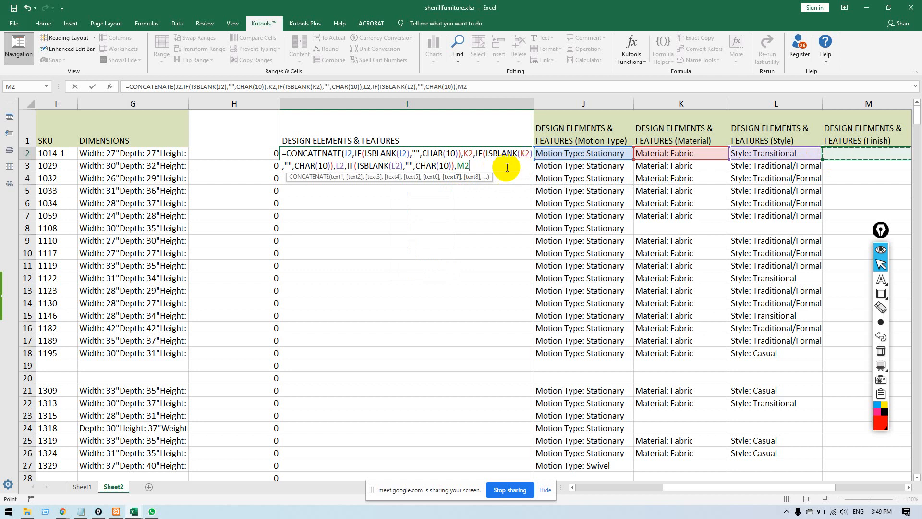
{"action": "type", "text": ","}
{"action": "key", "text": "ctrl+v"}
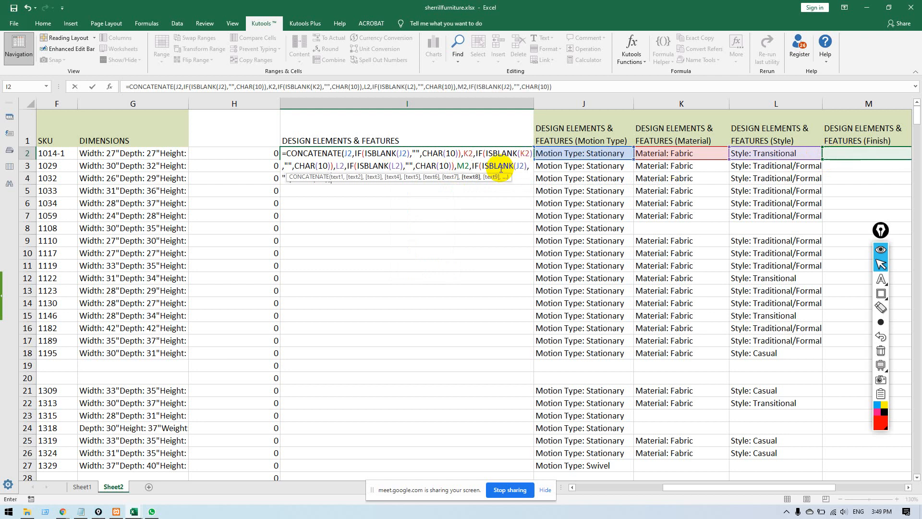
{"action": "left_click", "coordinate": [520, 166]}
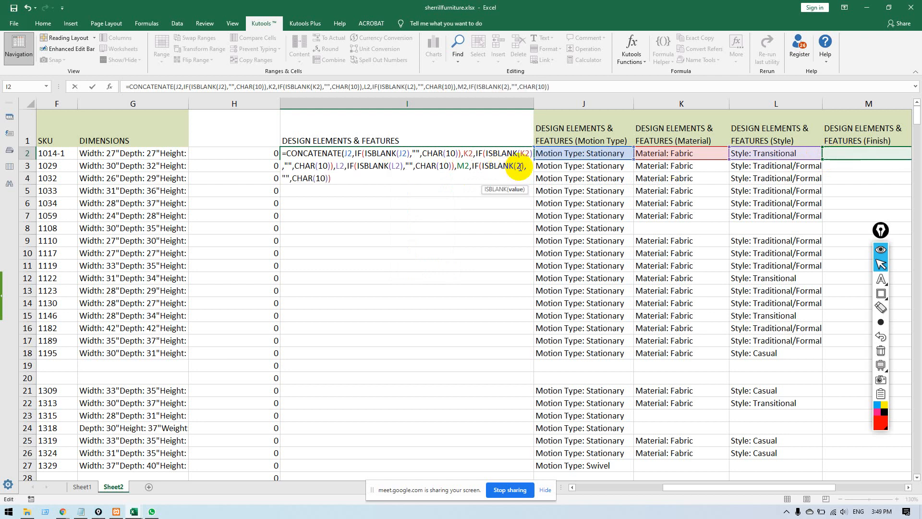
{"action": "type", "text": "M"}
Append N2 and the copied IF expression with its ISBLANK reference set to N2, then close and enter the CONCATENATE formula.
{"action": "left_click", "coordinate": [368, 177]}
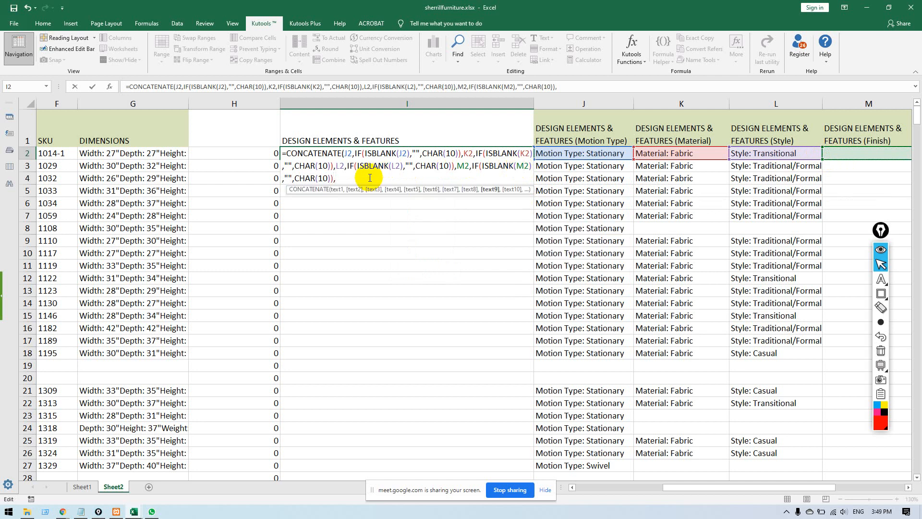
{"action": "left_click_drag", "start_coordinate": [673, 487], "coordinate": [704, 488]}
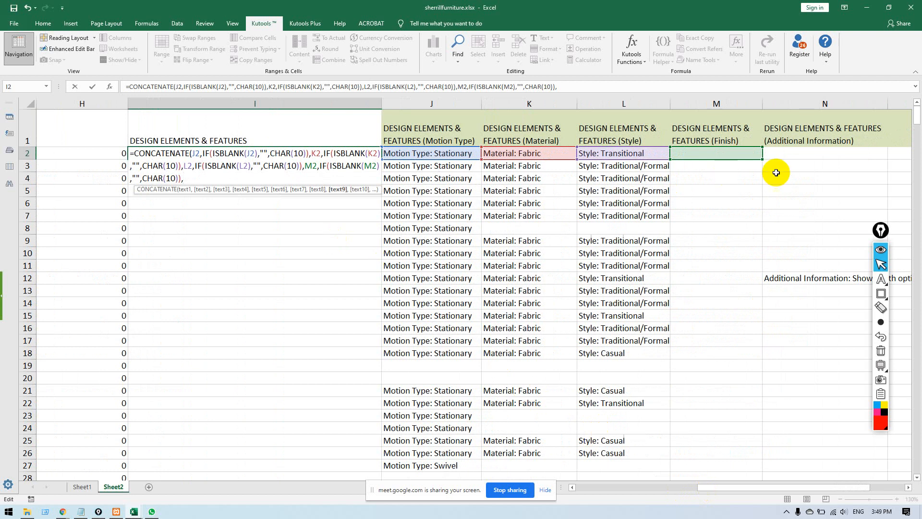
{"action": "left_click", "coordinate": [789, 151]}
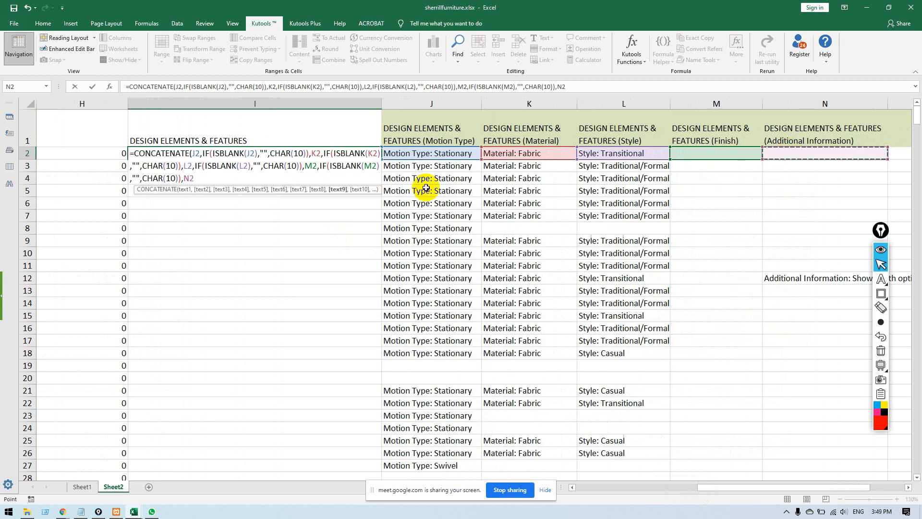
{"action": "key", "text": "ctrl+v"}
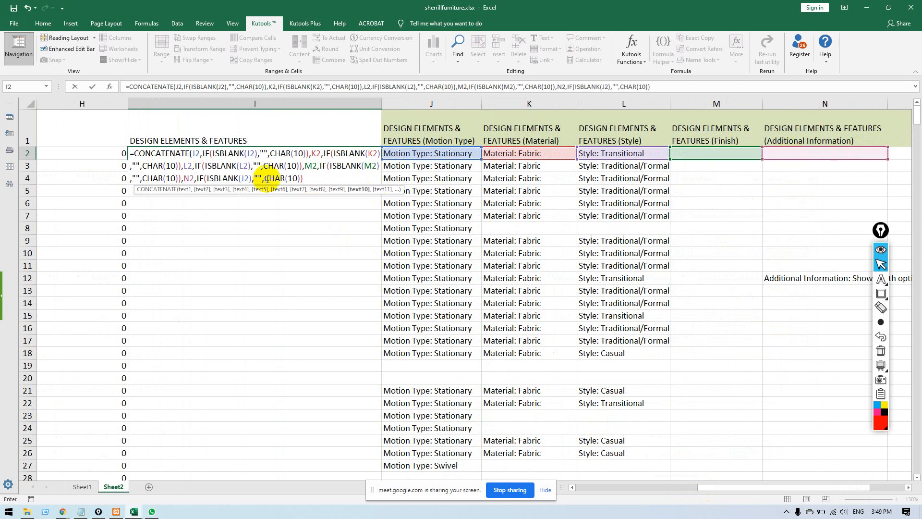
{"action": "left_click", "coordinate": [245, 179]}
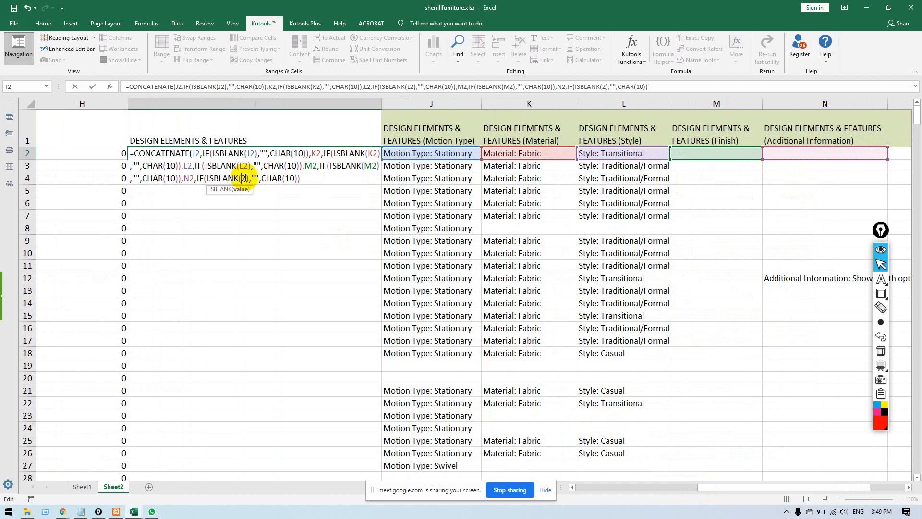
{"action": "type", "text": "N"}
{"action": "left_click", "coordinate": [337, 178]}
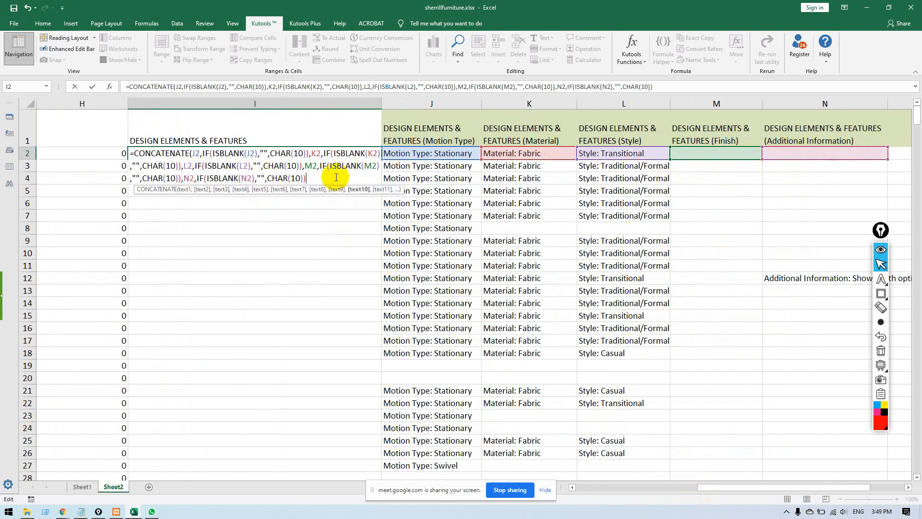
{"action": "type", "text": ")"}
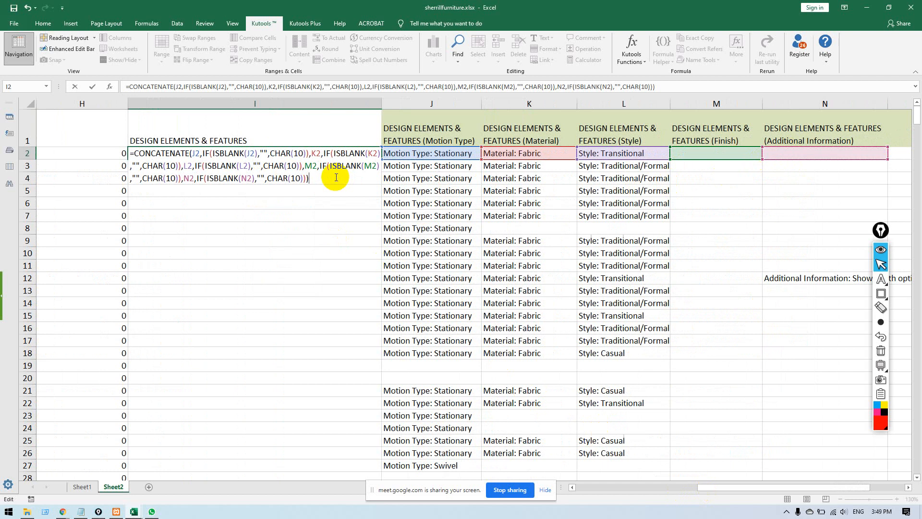
{"action": "key", "text": "Return"}
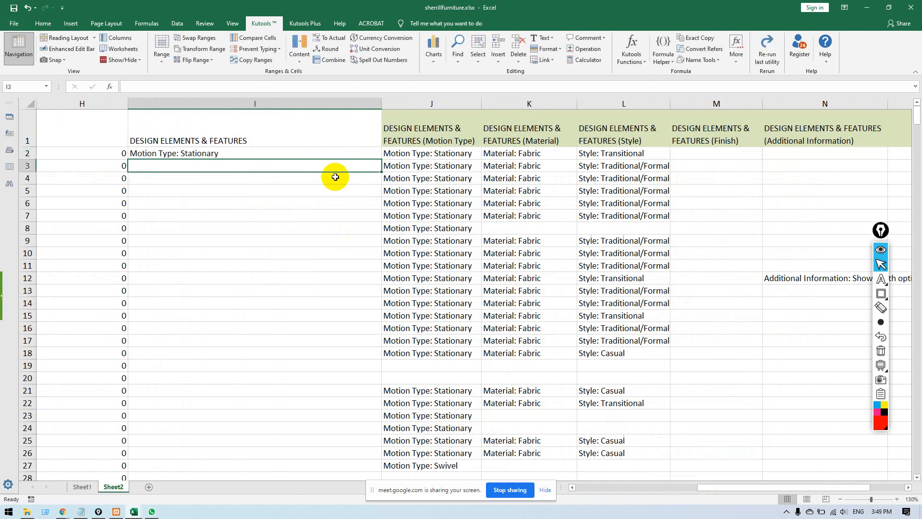
Fill the CONCATENATE formula from I2 down through I8.
{"action": "left_click", "coordinate": [290, 154]}
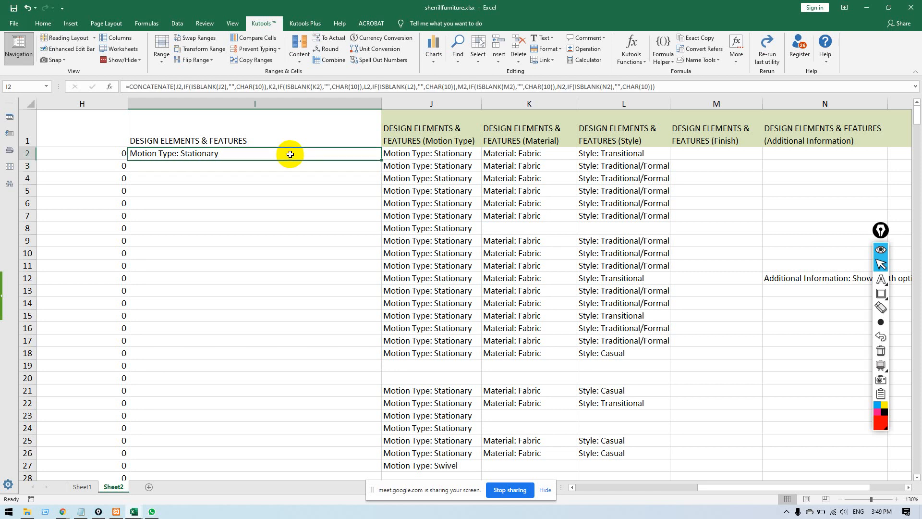
{"action": "double_click", "coordinate": [290, 154]}
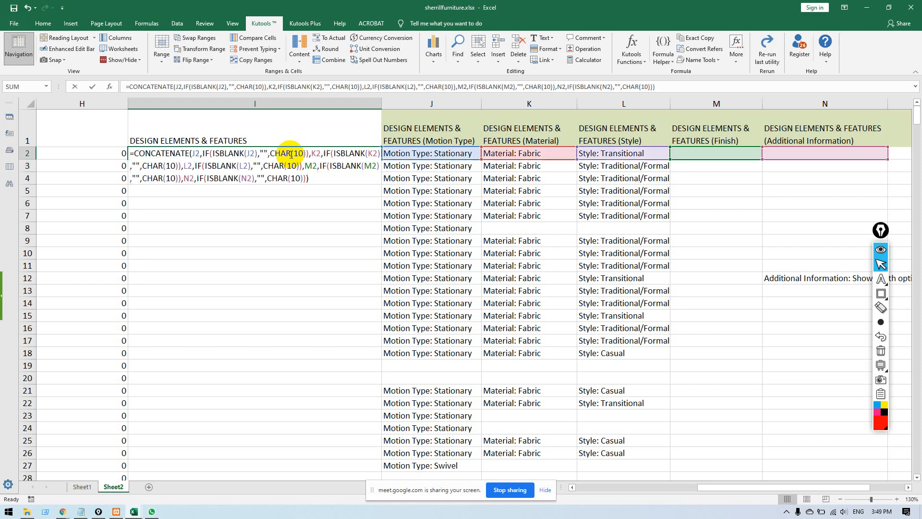
{"action": "double_click", "coordinate": [302, 242]}
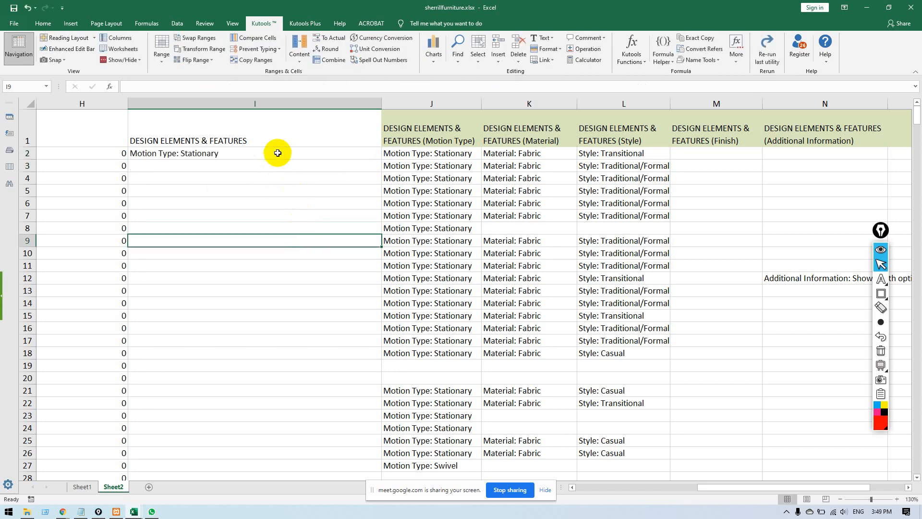
{"action": "left_click", "coordinate": [275, 152]}
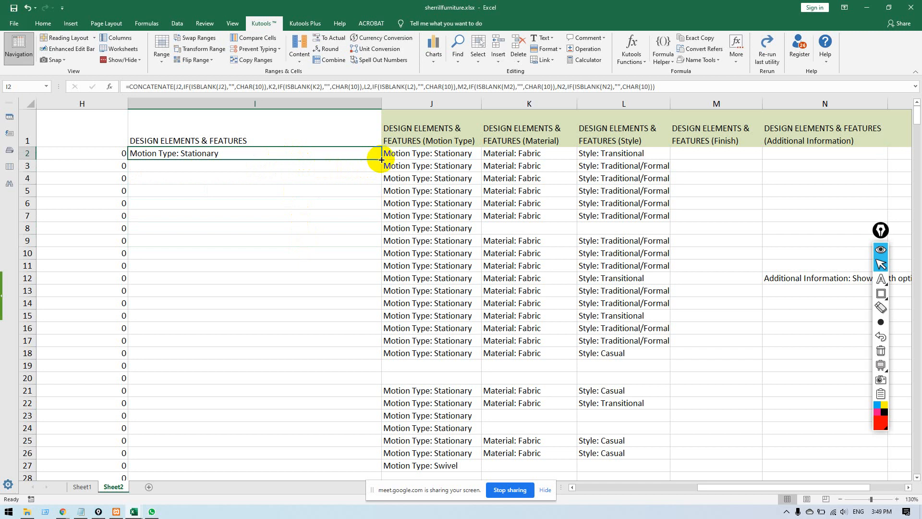
{"action": "left_click_drag", "start_coordinate": [382, 160], "coordinate": [370, 231]}
{"action": "left_click", "coordinate": [284, 179]}
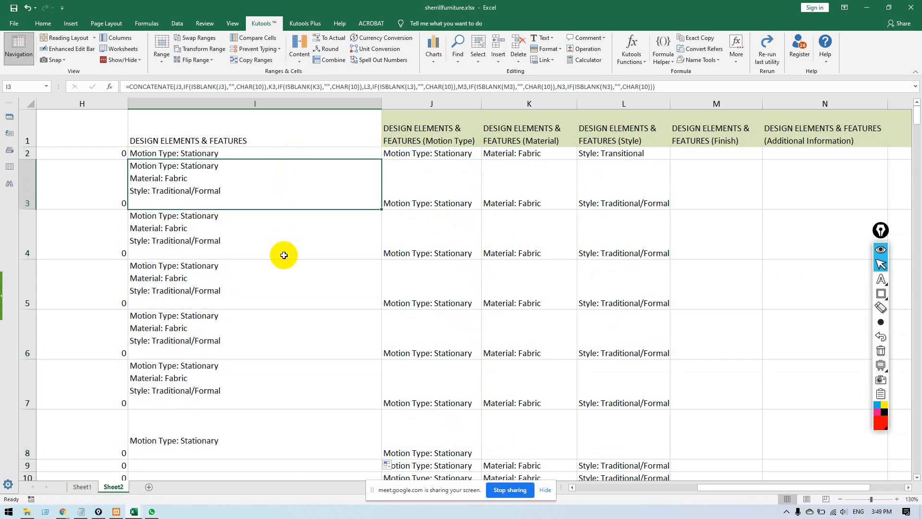
Copy I2 and paste it over itself as values only, replacing the formula with its joined text.
{"action": "left_click", "coordinate": [270, 151]}
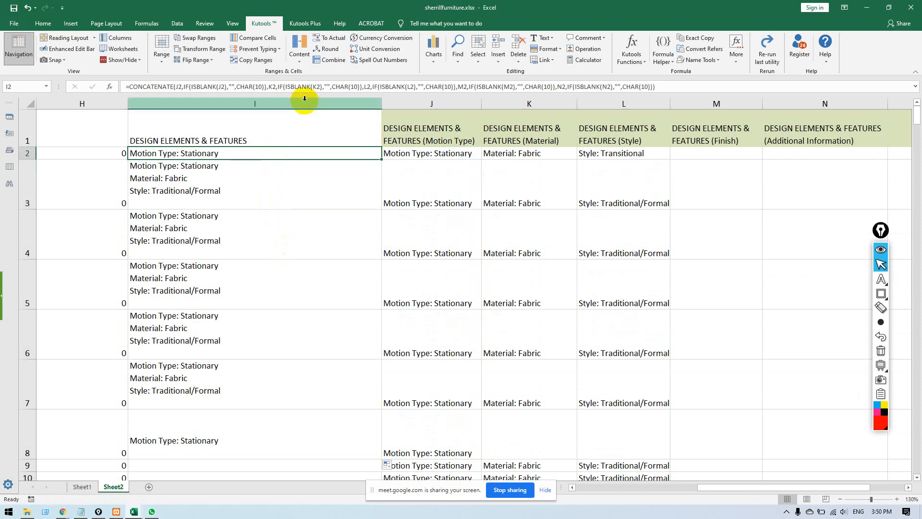
{"action": "double_click", "coordinate": [325, 155]}
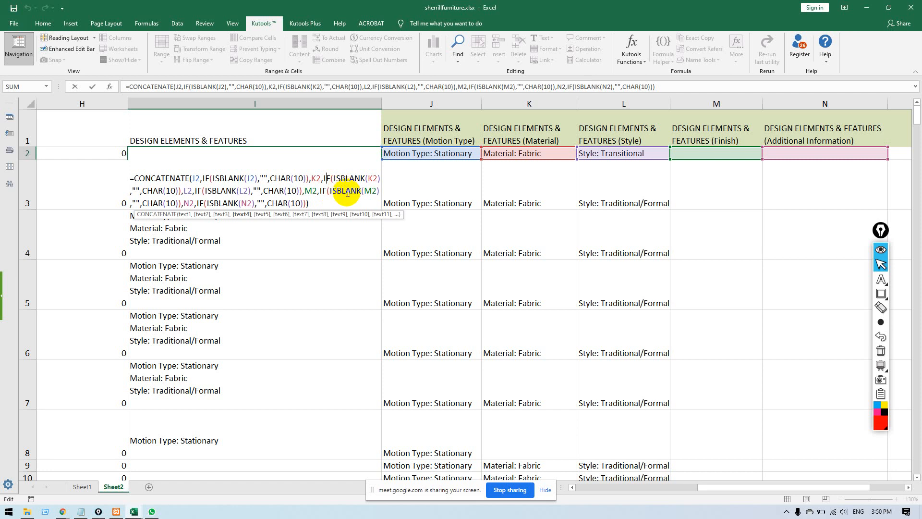
{"action": "left_click", "coordinate": [326, 201]}
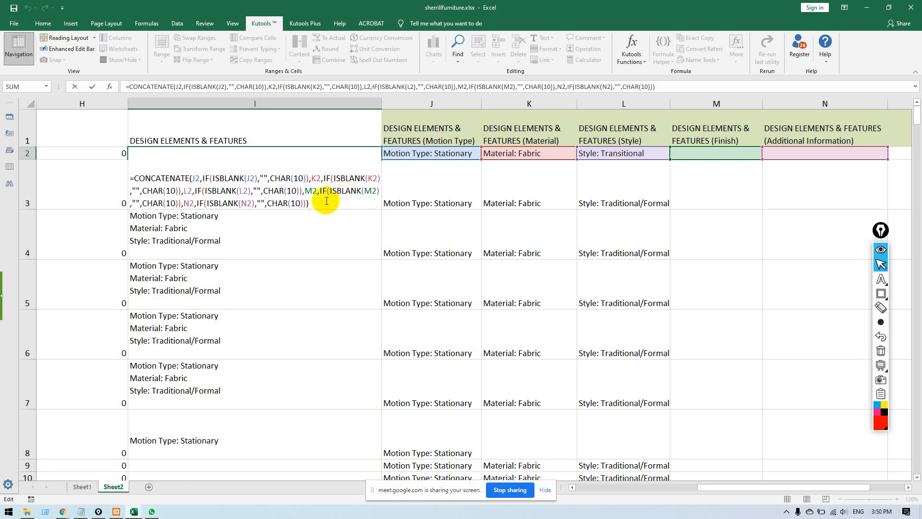
{"action": "key", "text": "Return"}
{"action": "left_click", "coordinate": [305, 149]}
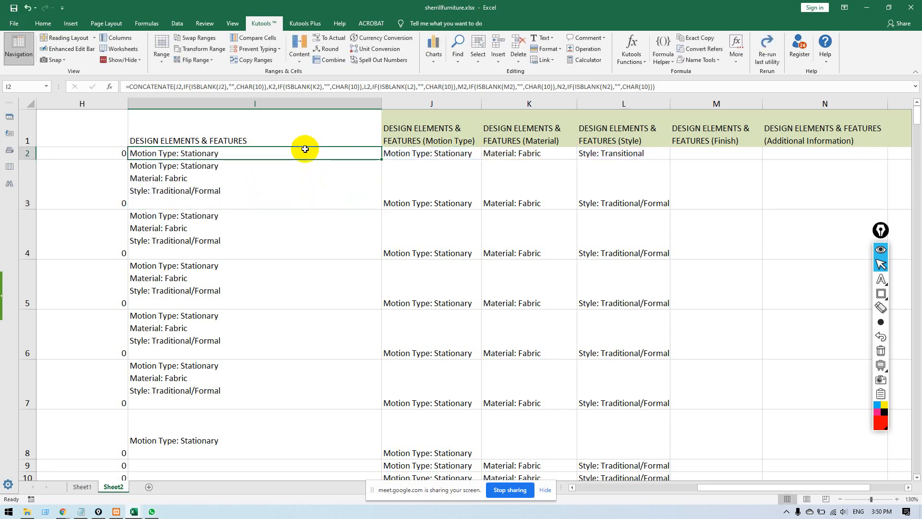
{"action": "key", "text": "ctrl+c"}
{"action": "key", "text": "ctrl+v"}
{"action": "key", "text": "ctrl"}
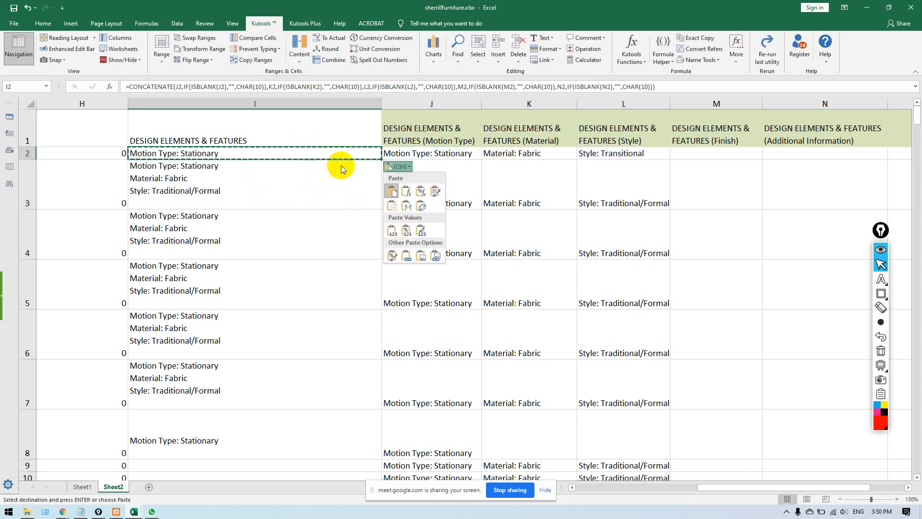
{"action": "left_click", "coordinate": [394, 230]}
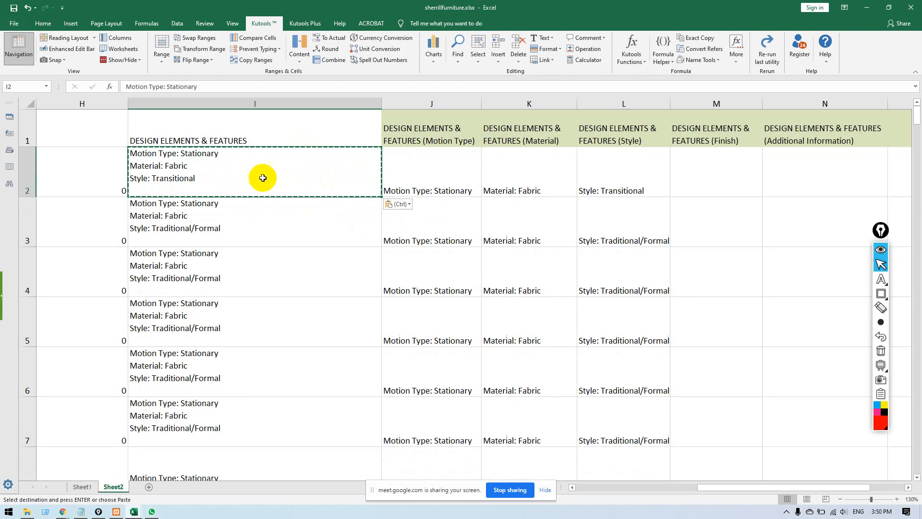
Check the joined text in I3 and the filled rows below it against their source columns.
{"action": "left_click", "coordinate": [295, 219]}
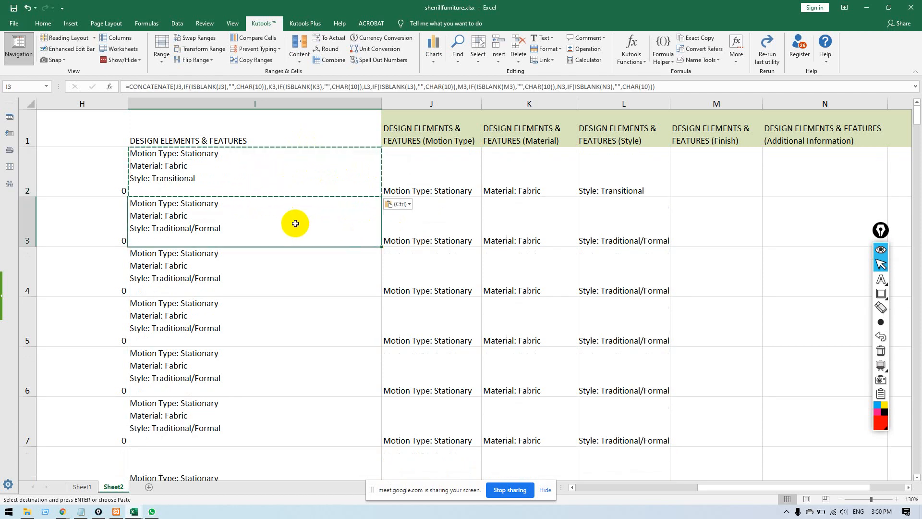
{"action": "scroll", "coordinate": [321, 230], "scroll_direction": "down", "scroll_amount": 8}
{"action": "scroll", "coordinate": [320, 228], "scroll_direction": "up", "scroll_amount": 8}
{"action": "key", "text": "ctrl+v"}
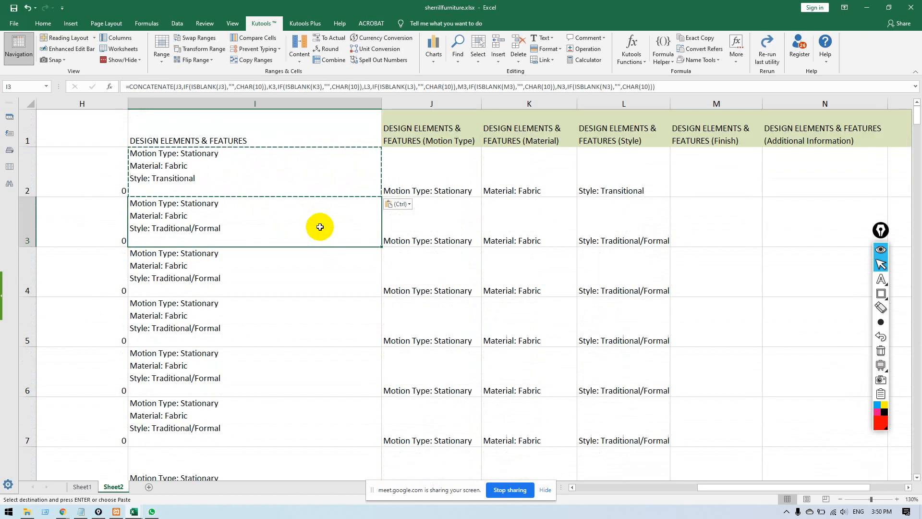
{"action": "scroll", "coordinate": [576, 232], "scroll_direction": "down", "scroll_amount": 1}
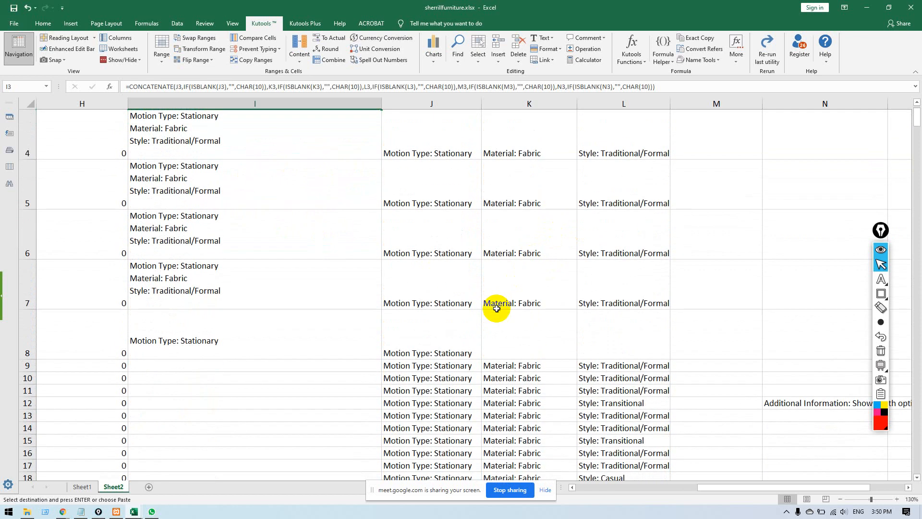
Review the cell references in I8's CONCATENATE formula against its highlighted source cells and re-enter it.
{"action": "left_click", "coordinate": [540, 335]}
{"action": "double_click", "coordinate": [257, 342]}
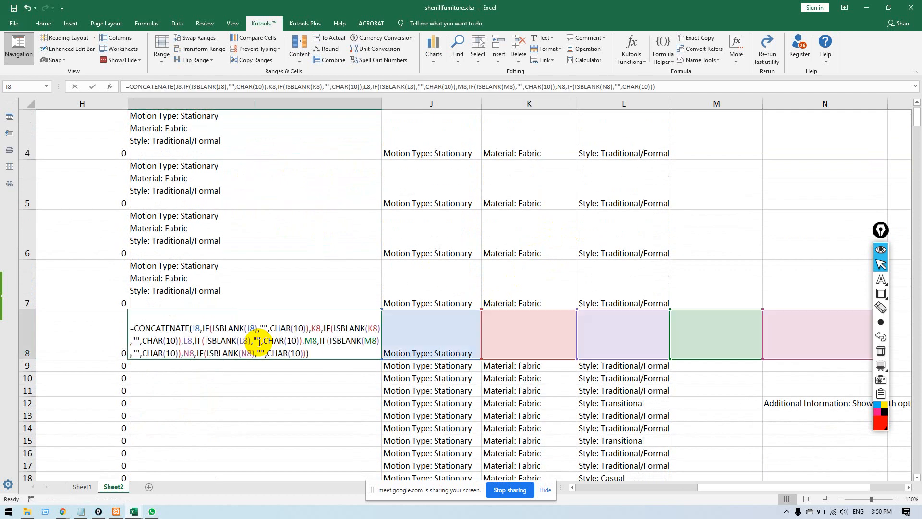
{"action": "left_click", "coordinate": [329, 351]}
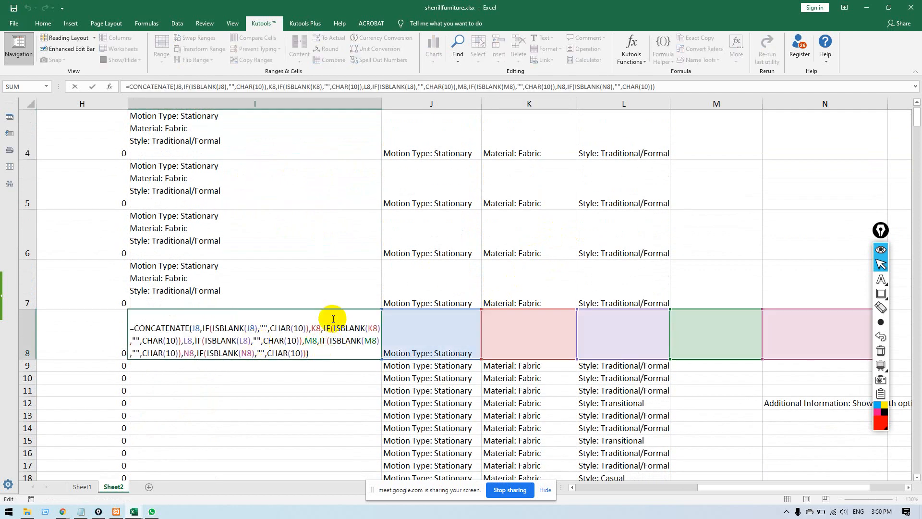
{"action": "key", "text": "Return"}
Fill the CONCATENATE formula from I8 down to the last data row of column I.
{"action": "left_click", "coordinate": [186, 319]}
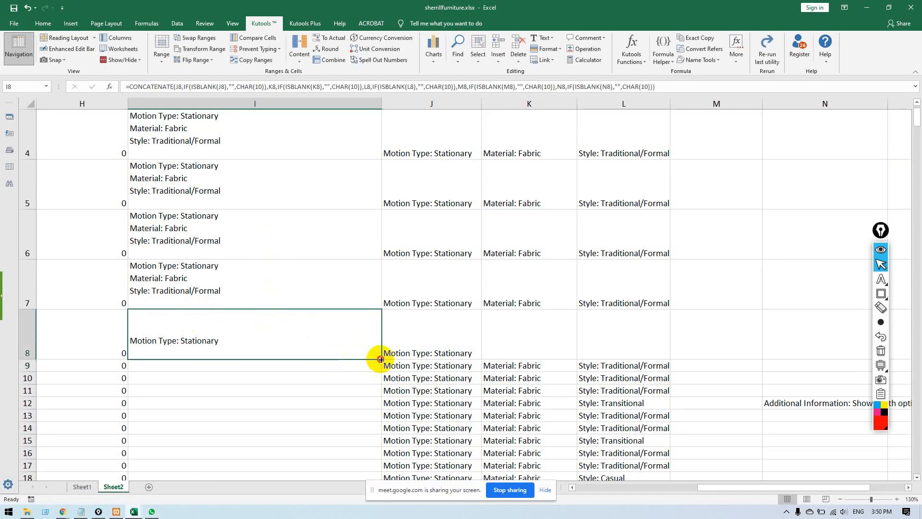
{"action": "left_click_drag", "start_coordinate": [381, 360], "coordinate": [383, 474]}
{"action": "scroll", "coordinate": [284, 305], "scroll_direction": "up", "scroll_amount": 10}
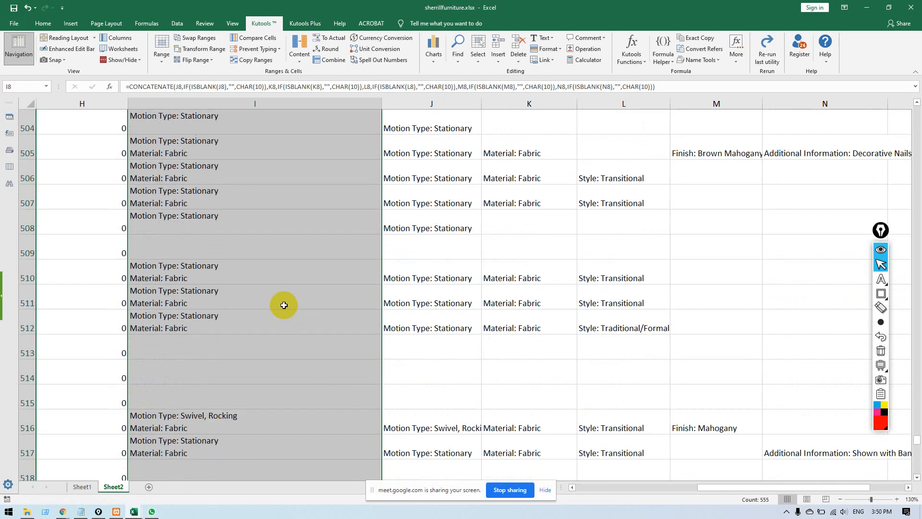
Copy the whole column I and paste it over itself as values only.
{"action": "scroll", "coordinate": [322, 263], "scroll_direction": "up", "scroll_amount": 6}
{"action": "left_click", "coordinate": [287, 98]}
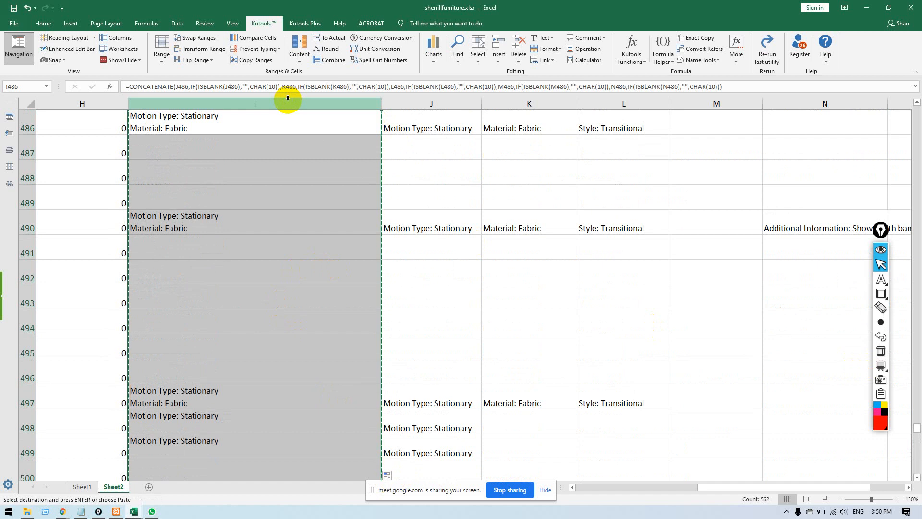
{"action": "key", "text": "ctrl+v"}
{"action": "key", "text": "ctrl"}
{"action": "left_click", "coordinate": [393, 178]}
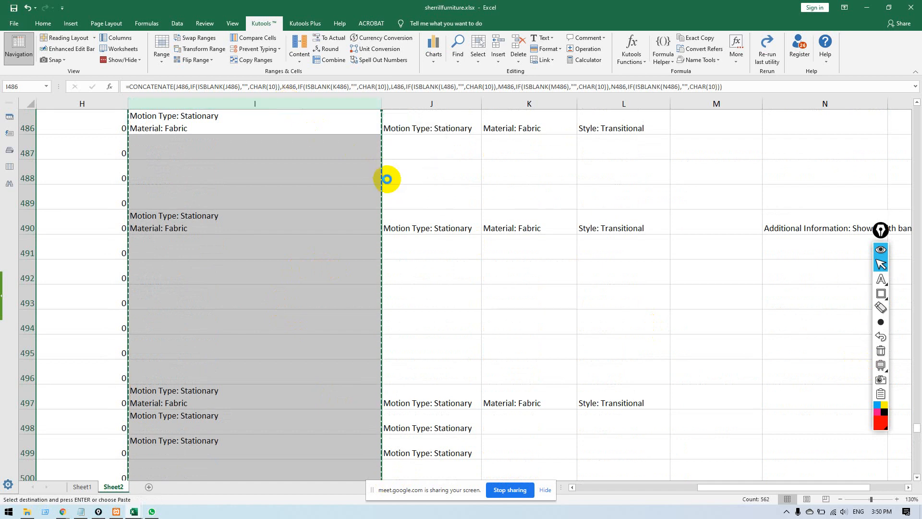
Check the joined text around row 28 against source columns J to L, including the blank row 28.
{"action": "scroll", "coordinate": [288, 200], "scroll_direction": "up", "scroll_amount": 10}
{"action": "scroll", "coordinate": [289, 203], "scroll_direction": "up", "scroll_amount": 8}
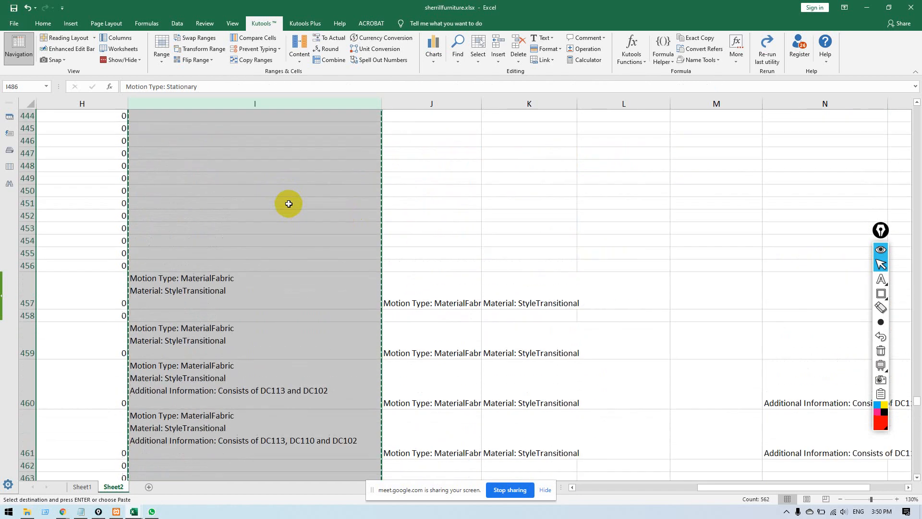
{"action": "left_click_drag", "start_coordinate": [918, 395], "coordinate": [918, 95]}
{"action": "scroll", "coordinate": [334, 231], "scroll_direction": "down", "scroll_amount": 2}
{"action": "scroll", "coordinate": [335, 231], "scroll_direction": "down", "scroll_amount": 8}
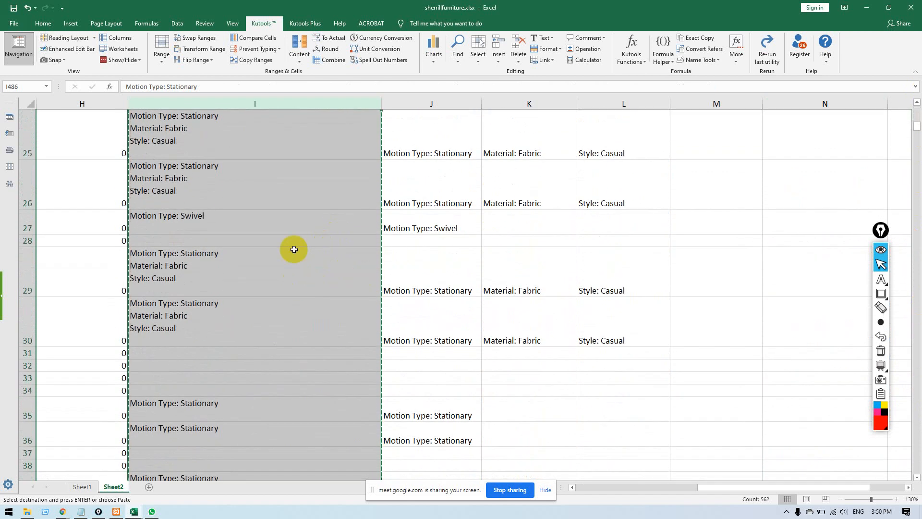
{"action": "left_click", "coordinate": [350, 244]}
{"action": "double_click", "coordinate": [415, 243]}
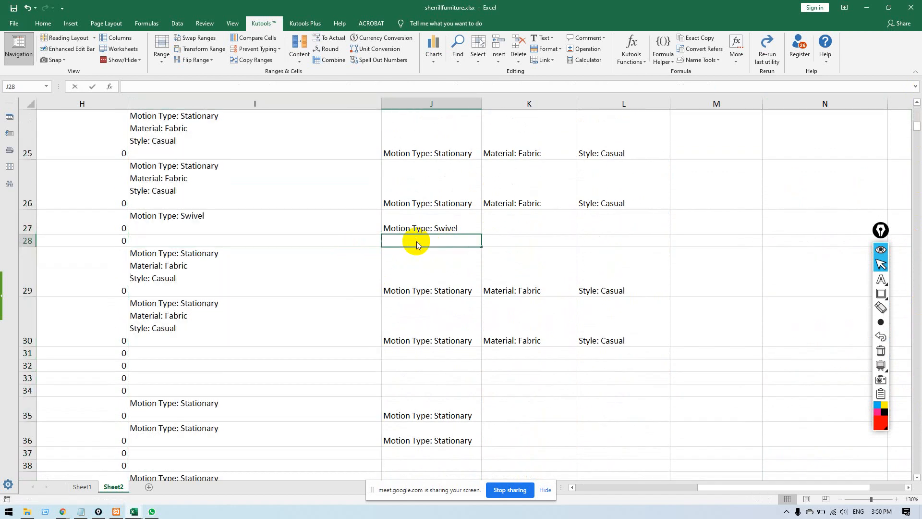
{"action": "left_click", "coordinate": [521, 242]}
{"action": "left_click", "coordinate": [641, 240]}
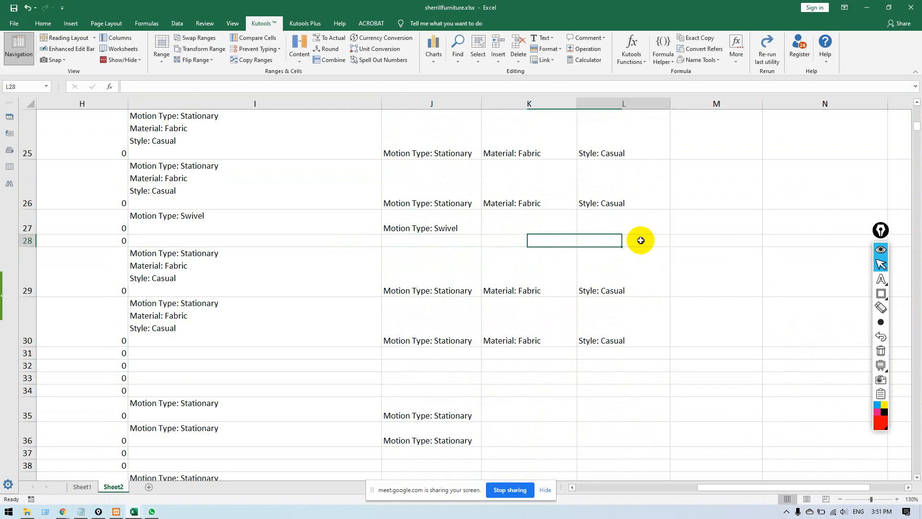
{"action": "double_click", "coordinate": [293, 237]}
{"action": "left_click", "coordinate": [240, 267]}
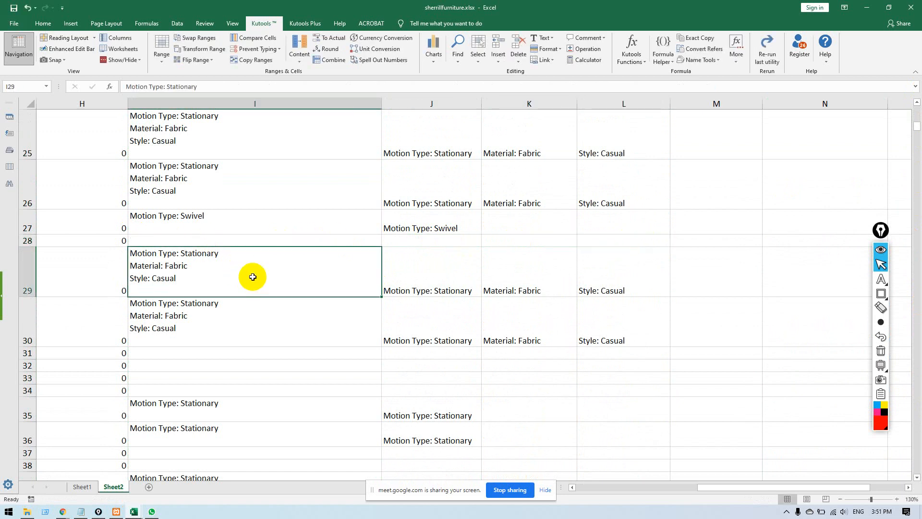
Compare the joined text in I35 and I36 with their source cells in columns J to N.
{"action": "left_click", "coordinate": [244, 307]}
{"action": "left_click", "coordinate": [443, 406]}
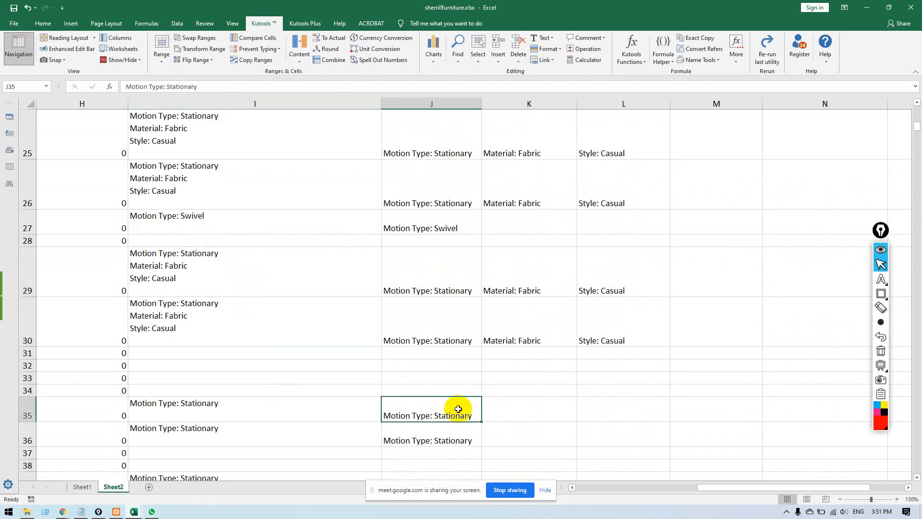
{"action": "scroll", "coordinate": [233, 391], "scroll_direction": "down", "scroll_amount": 2}
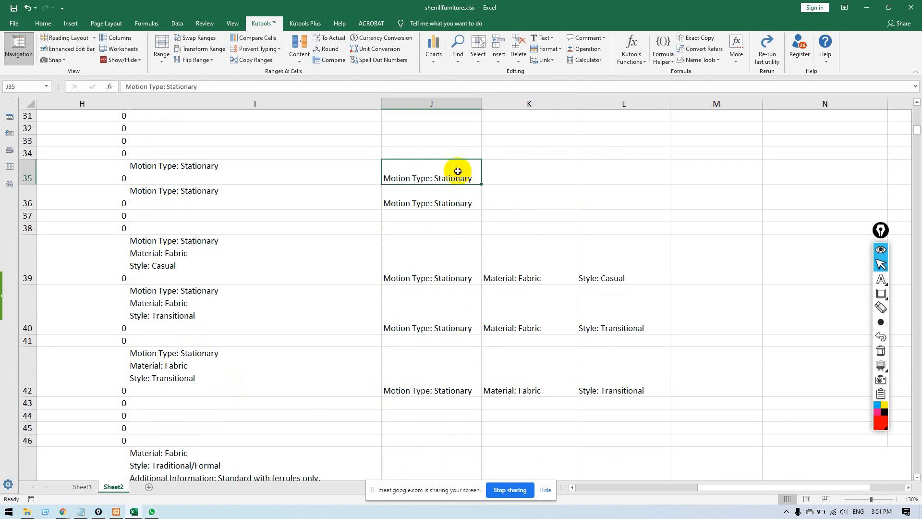
{"action": "left_click_drag", "start_coordinate": [457, 171], "coordinate": [784, 173]}
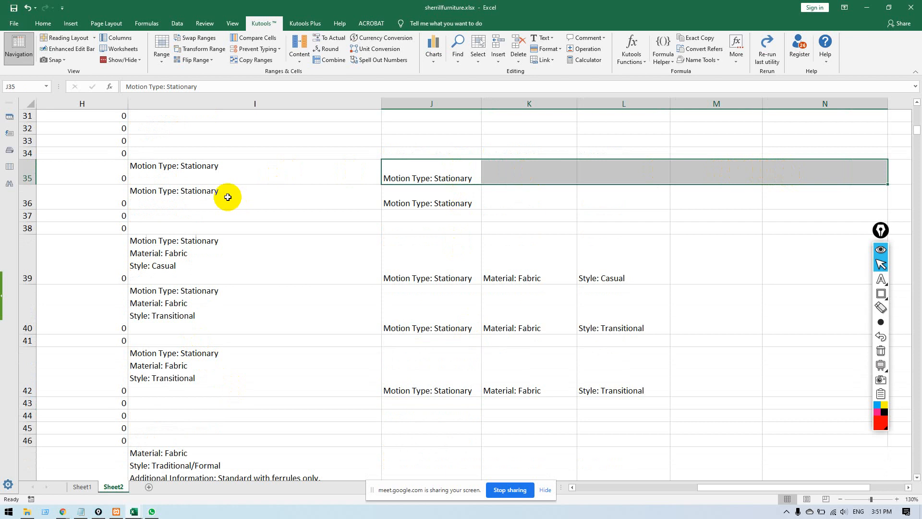
{"action": "left_click", "coordinate": [227, 172]}
{"action": "double_click", "coordinate": [151, 176]}
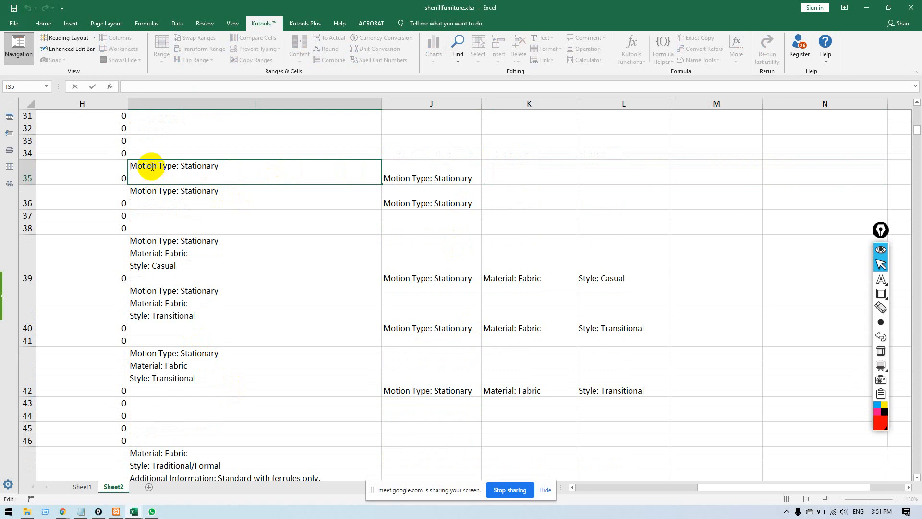
{"action": "left_click", "coordinate": [152, 201]}
{"action": "left_click", "coordinate": [462, 195]}
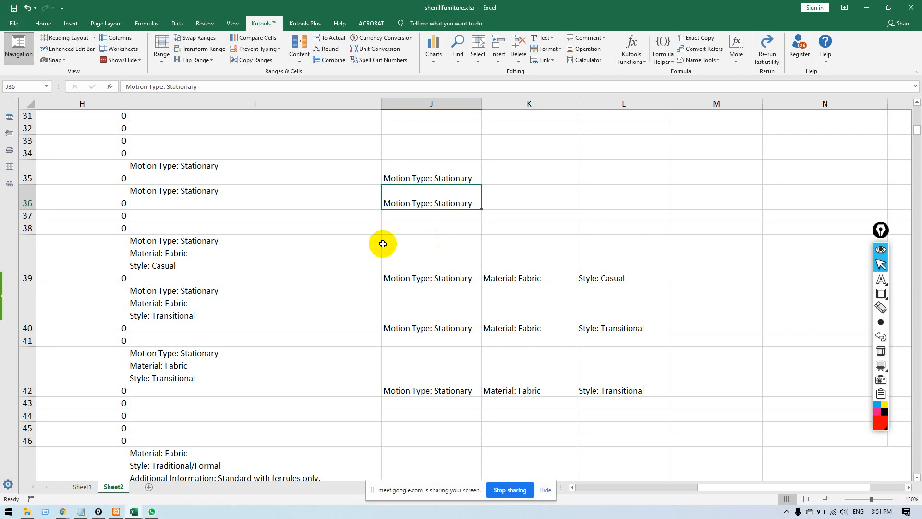
Check whether the joined cells I2 and I3 hold plain text or formulas.
{"action": "scroll", "coordinate": [268, 247], "scroll_direction": "down", "scroll_amount": 5}
{"action": "scroll", "coordinate": [270, 249], "scroll_direction": "up", "scroll_amount": 6}
{"action": "scroll", "coordinate": [270, 250], "scroll_direction": "up", "scroll_amount": 9}
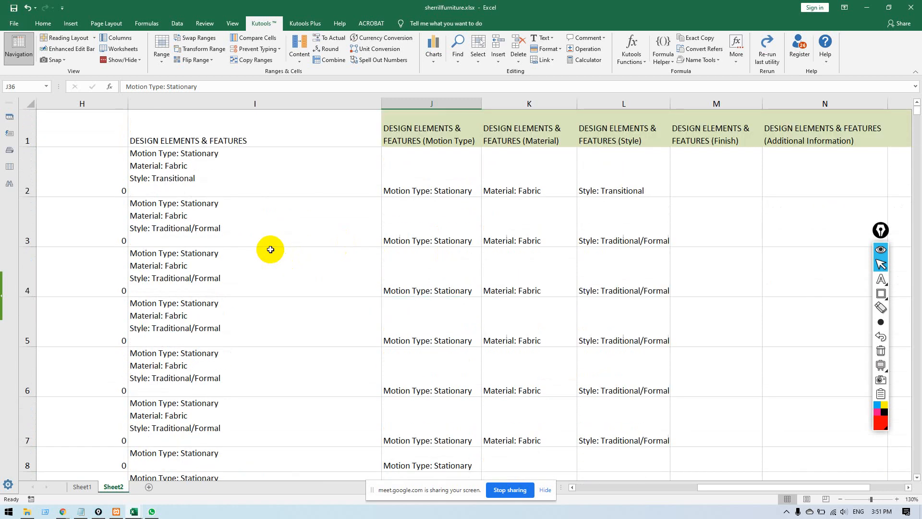
{"action": "left_click", "coordinate": [264, 175]}
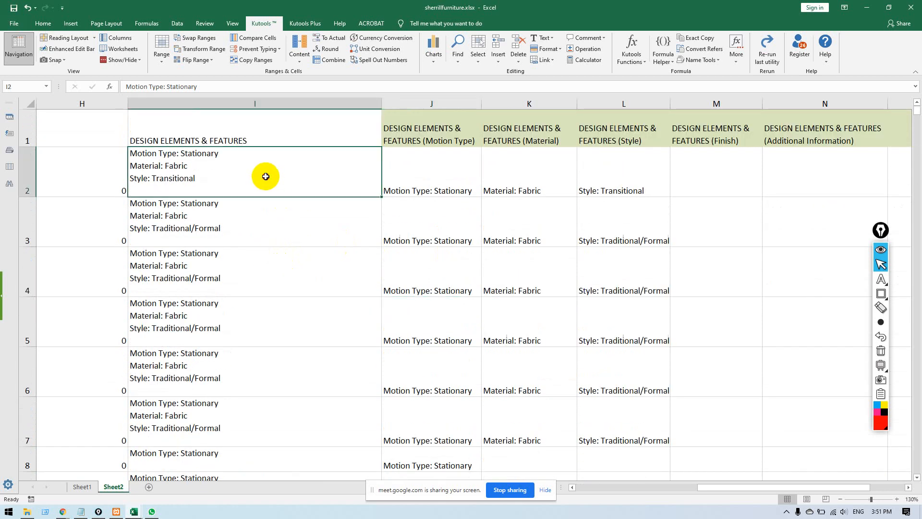
{"action": "double_click", "coordinate": [263, 175]}
{"action": "left_click", "coordinate": [284, 252]}
{"action": "left_click", "coordinate": [263, 208]}
{"action": "double_click", "coordinate": [263, 211]}
{"action": "left_click", "coordinate": [295, 307]}
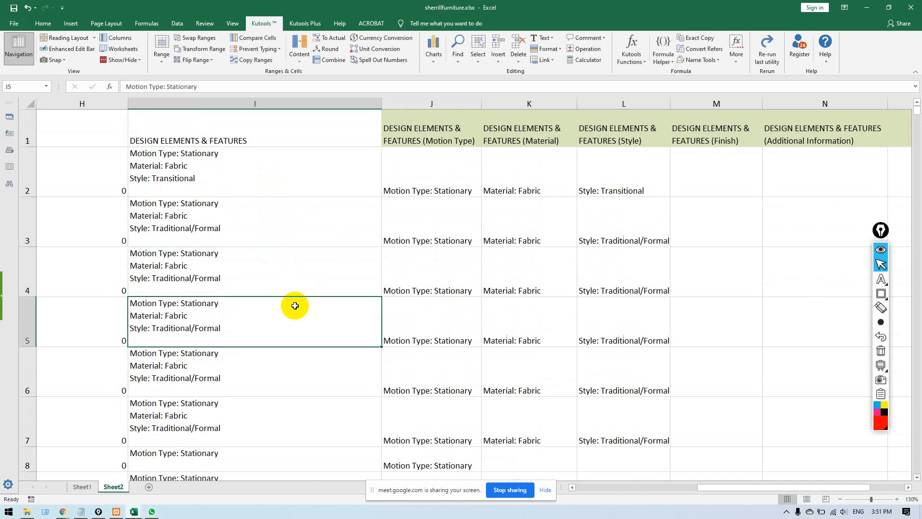
{"action": "key", "text": "ctrl+grave"}
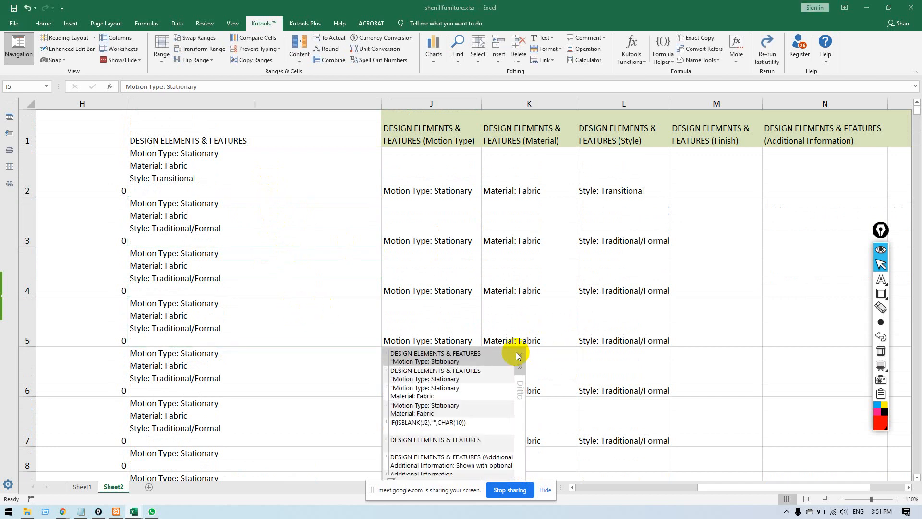
{"action": "key", "text": "Escape"}
{"action": "left_click", "coordinate": [247, 270]}
Undo the recent column I changes back through the values-only paste and the fill below I8.
{"action": "key", "text": "Up"}
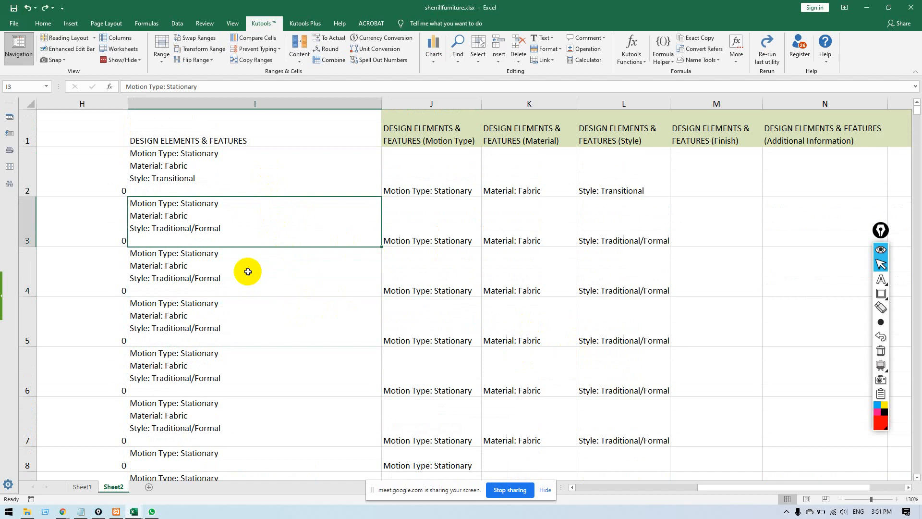
{"action": "key", "text": "Up"}
{"action": "key", "text": "ctrl+Down"}
{"action": "key", "text": "ctrl+Down"}
{"action": "key", "text": "ctrl+Down"}
{"action": "key", "text": "ctrl+Down"}
{"action": "key", "text": "ctrl+Down"}
{"action": "key", "text": "Up"}
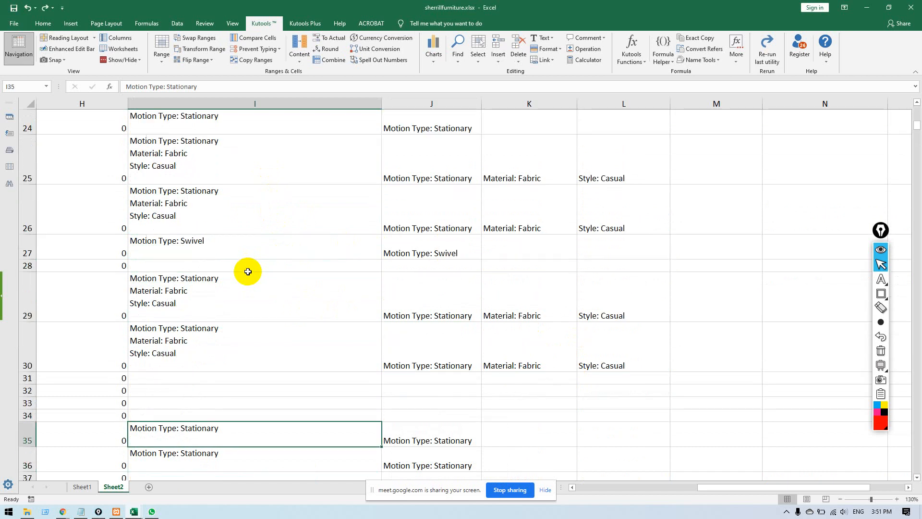
{"action": "left_click", "coordinate": [248, 271]}
{"action": "key", "text": "Right"}
{"action": "key", "text": "ctrl+space"}
{"action": "key", "text": "ctrl+c"}
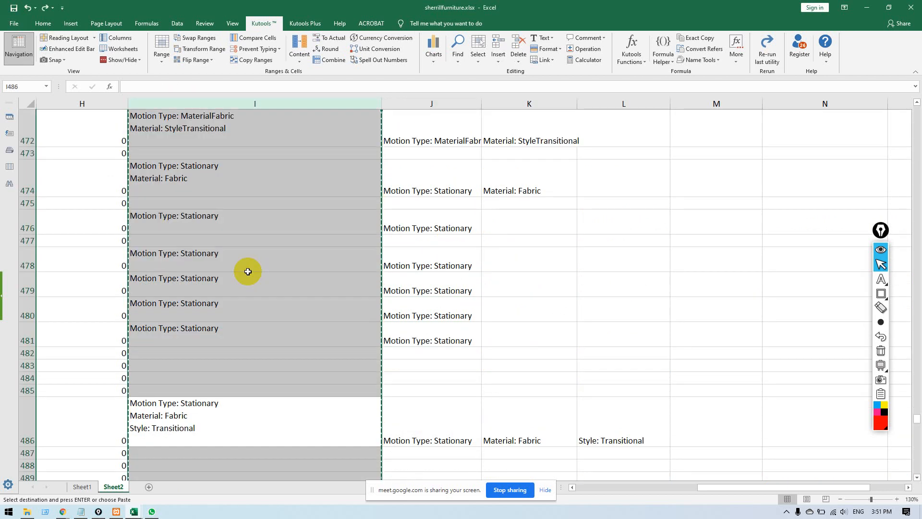
{"action": "key", "text": "ctrl+Up"}
{"action": "key", "text": "ctrl+Up"}
{"action": "scroll", "coordinate": [253, 245], "scroll_direction": "up", "scroll_amount": 1}
{"action": "scroll", "coordinate": [253, 245], "scroll_direction": "up", "scroll_amount": 2}
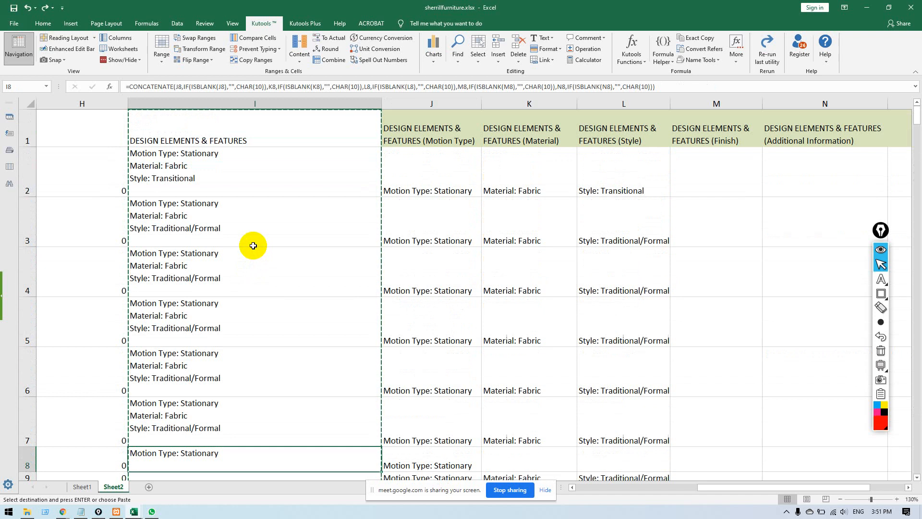
Inspect the contents of I2 and I3 to see which one still holds the CONCATENATE formula.
{"action": "scroll", "coordinate": [259, 269], "scroll_direction": "down", "scroll_amount": 2}
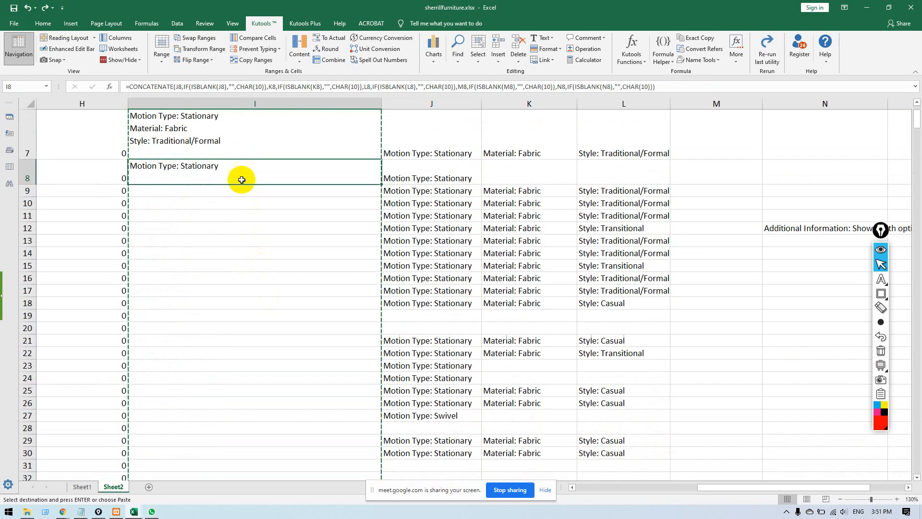
{"action": "scroll", "coordinate": [241, 187], "scroll_direction": "up", "scroll_amount": 2}
{"action": "double_click", "coordinate": [265, 169]}
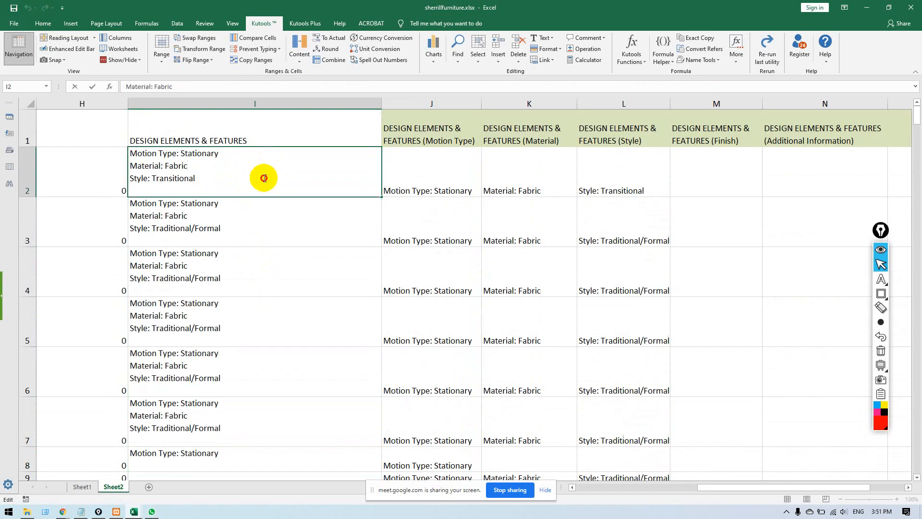
{"action": "double_click", "coordinate": [255, 222]}
{"action": "left_click_drag", "start_coordinate": [315, 242], "coordinate": [119, 201]}
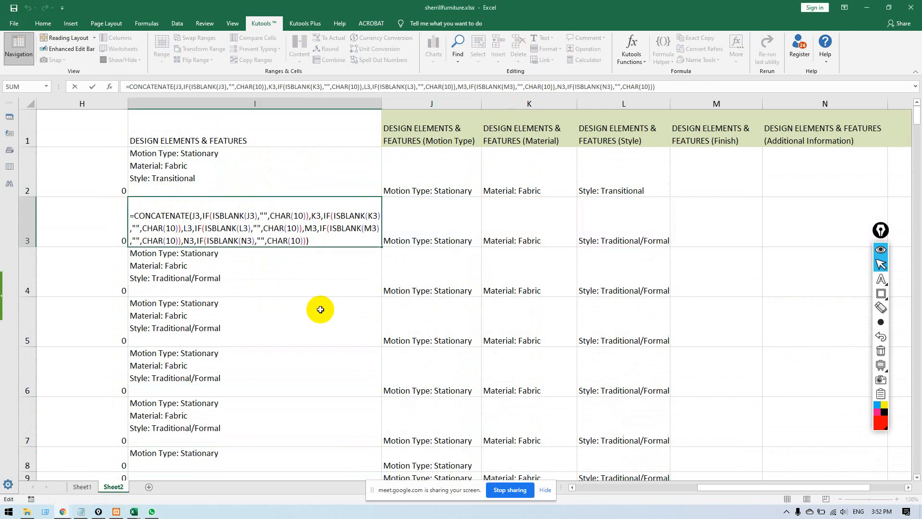
{"action": "type", "text": "="}
{"action": "left_click", "coordinate": [84, 200]}
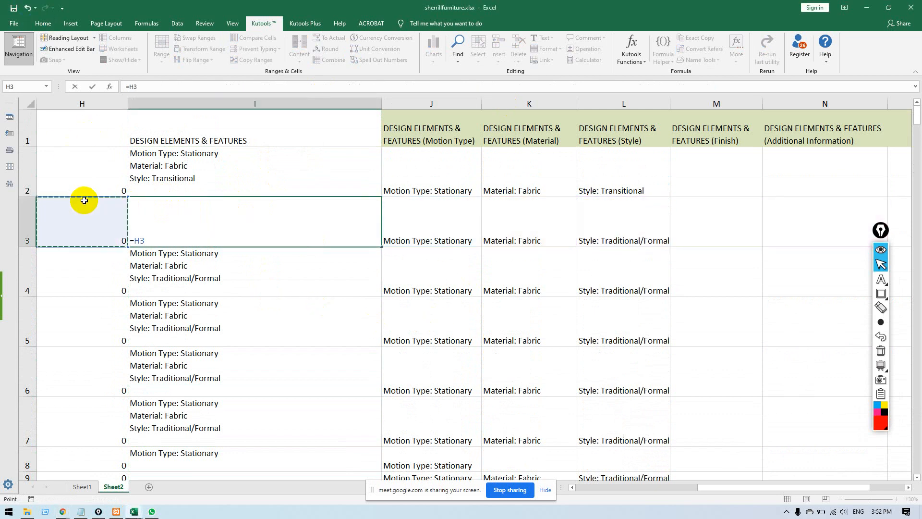
{"action": "key", "text": "ctrl+z"}
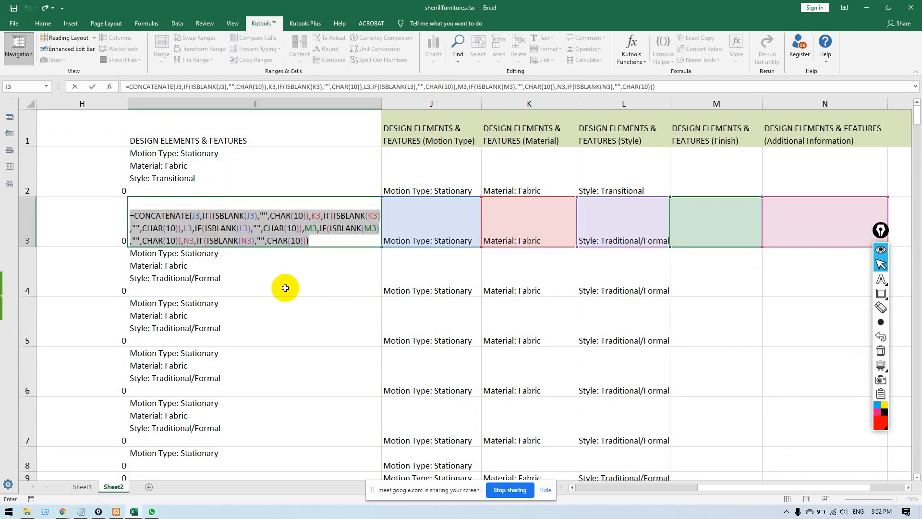
{"action": "key", "text": "Return"}
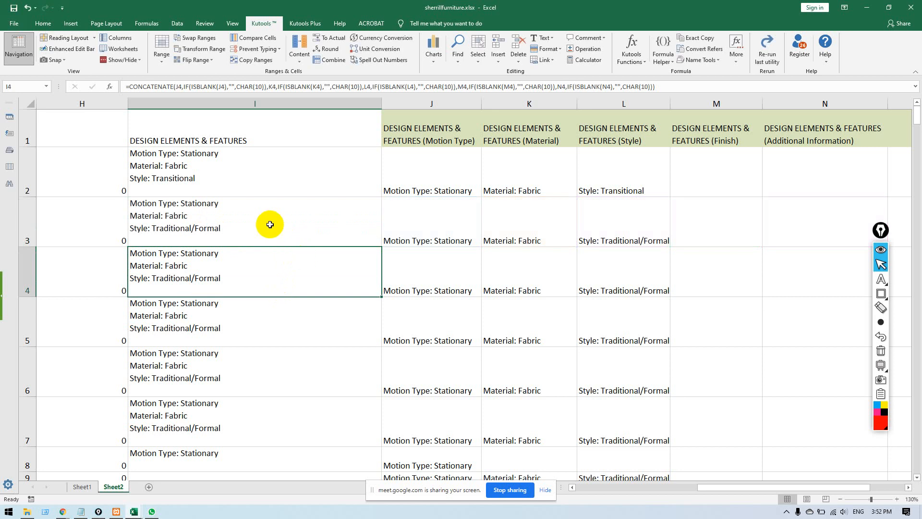
Undo back through I2's values-only paste and the formula fill below it, and redo only the fill through I8.
{"action": "left_click", "coordinate": [27, 10]}
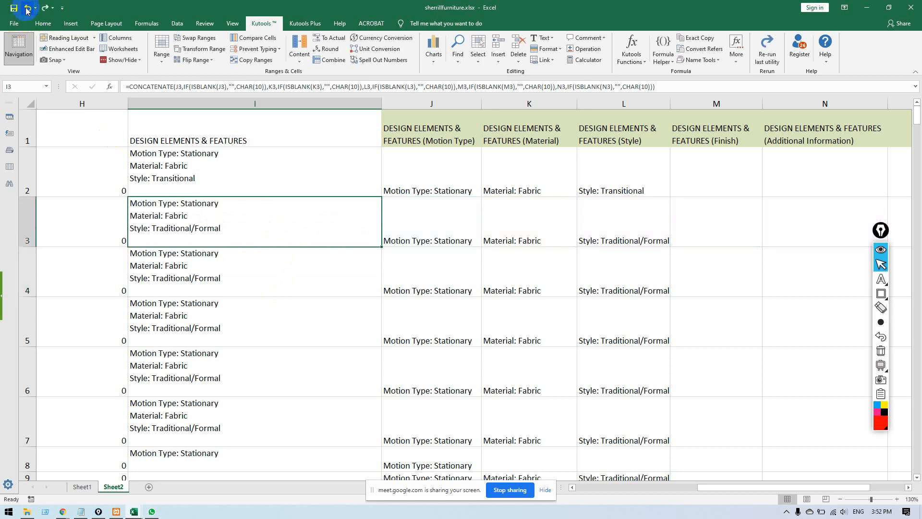
{"action": "left_click", "coordinate": [28, 11]}
{"action": "left_click", "coordinate": [27, 11]}
{"action": "key", "text": "ctrl+c"}
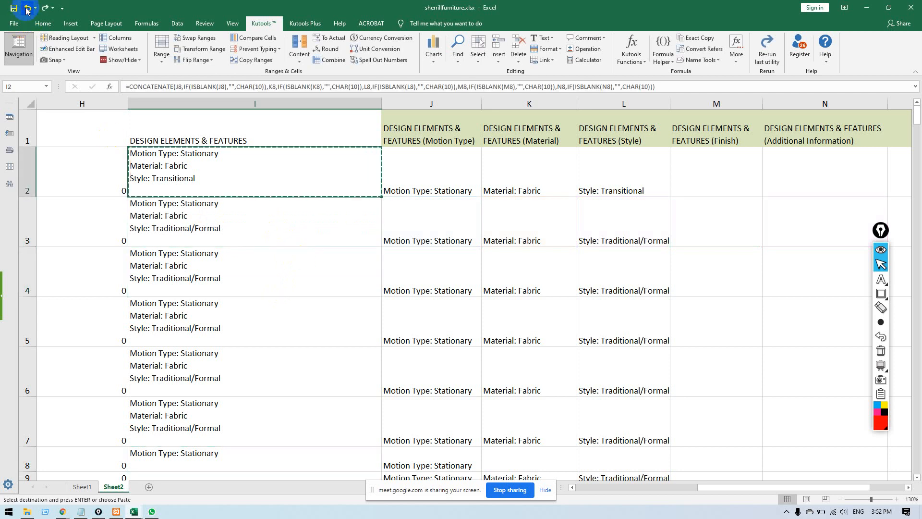
{"action": "left_click", "coordinate": [27, 10]}
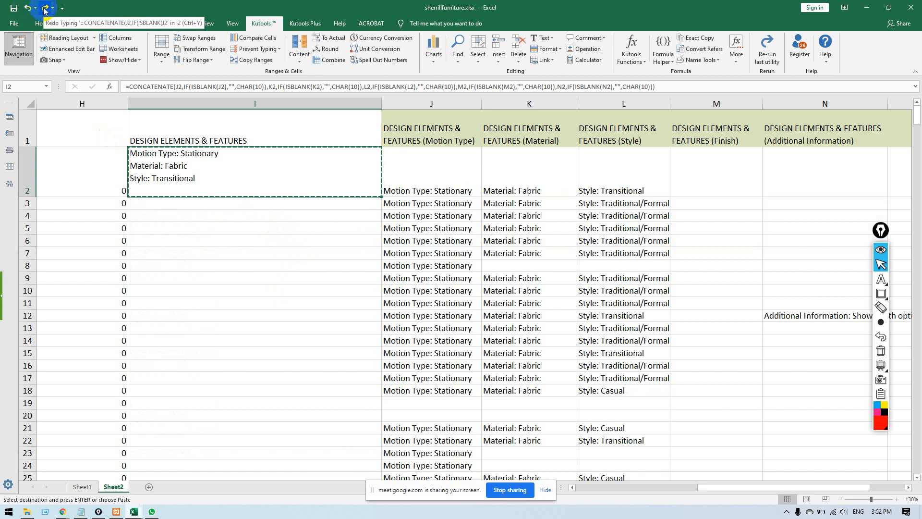
{"action": "left_click", "coordinate": [45, 8]}
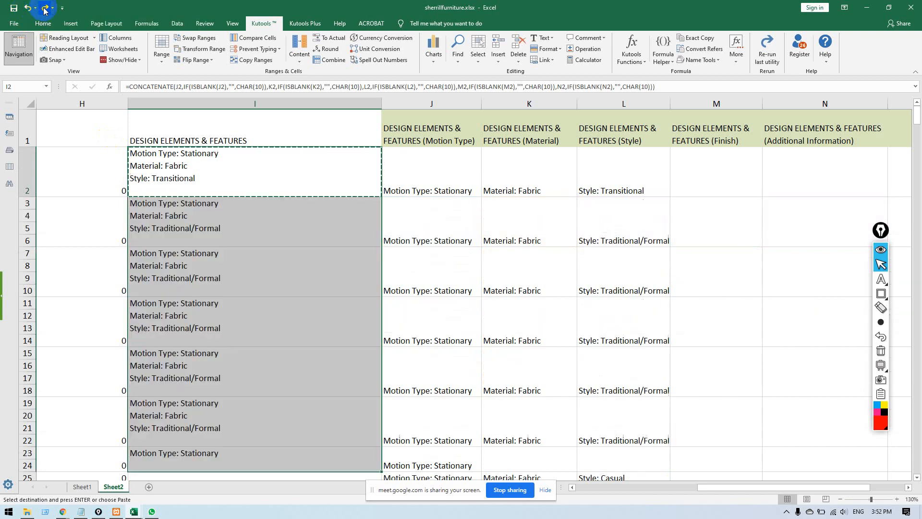
{"action": "scroll", "coordinate": [294, 207], "scroll_direction": "down", "scroll_amount": 10}
{"action": "left_click", "coordinate": [237, 261]}
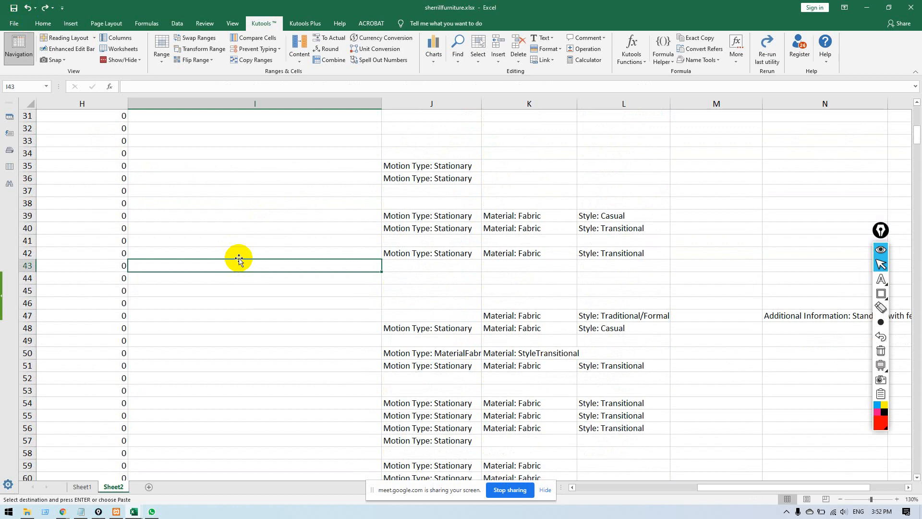
Fill the CONCATENATE formula from I8 down column I through all remaining data rows.
{"action": "scroll", "coordinate": [277, 245], "scroll_direction": "up", "scroll_amount": 7}
{"action": "scroll", "coordinate": [279, 245], "scroll_direction": "up", "scroll_amount": 3}
{"action": "scroll", "coordinate": [286, 241], "scroll_direction": "down", "scroll_amount": 1}
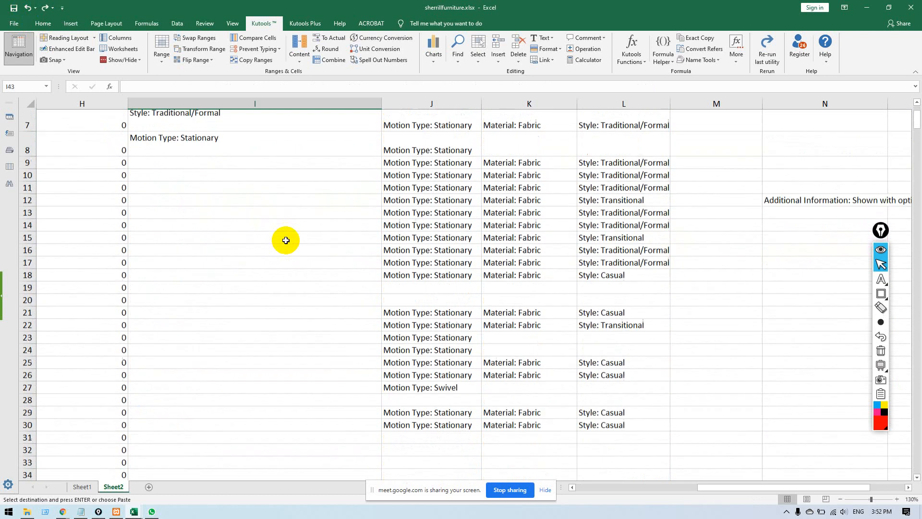
{"action": "scroll", "coordinate": [302, 183], "scroll_direction": "up", "scroll_amount": 1}
{"action": "left_click", "coordinate": [303, 182]}
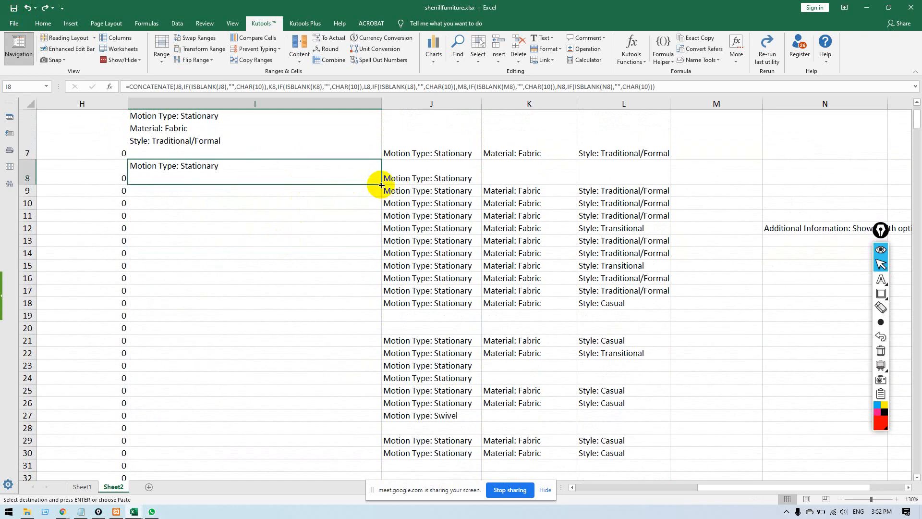
{"action": "left_click_drag", "start_coordinate": [382, 185], "coordinate": [325, 422]}
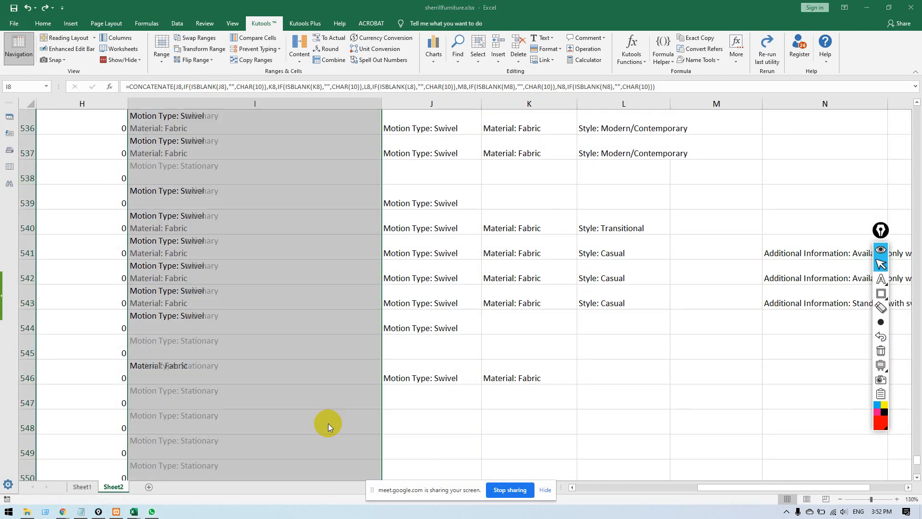
{"action": "scroll", "coordinate": [330, 420], "scroll_direction": "up", "scroll_amount": 12}
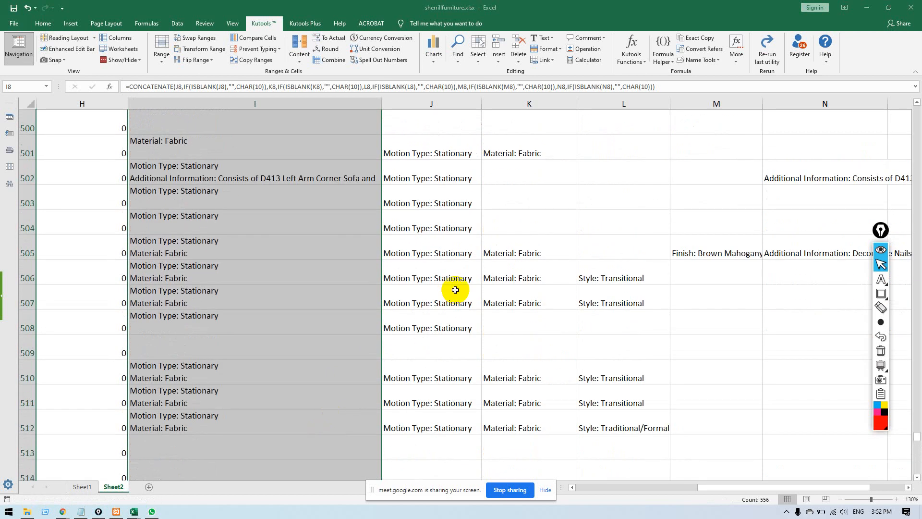
{"action": "left_click", "coordinate": [468, 202]}
{"action": "scroll", "coordinate": [288, 158], "scroll_direction": "up", "scroll_amount": 2}
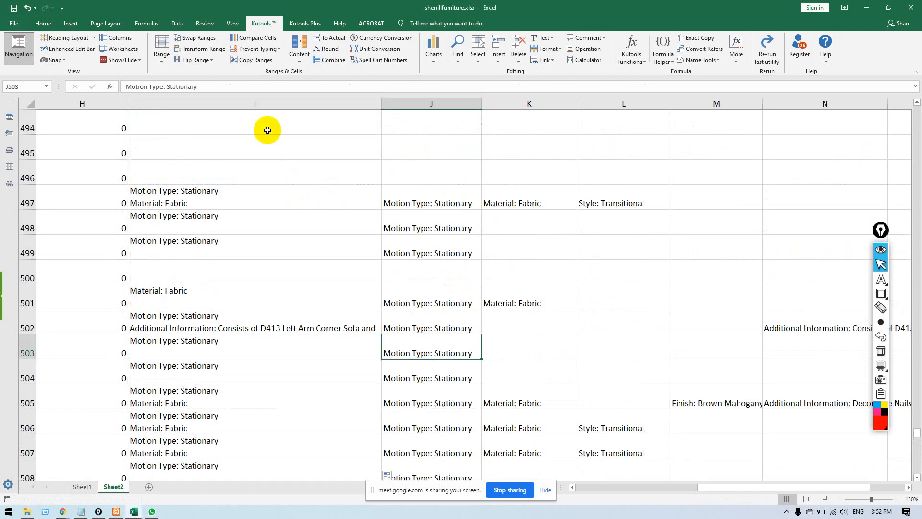
Copy the whole of column I and paste it back over itself as values only.
{"action": "left_click", "coordinate": [259, 103]}
{"action": "key", "text": "ctrl+v"}
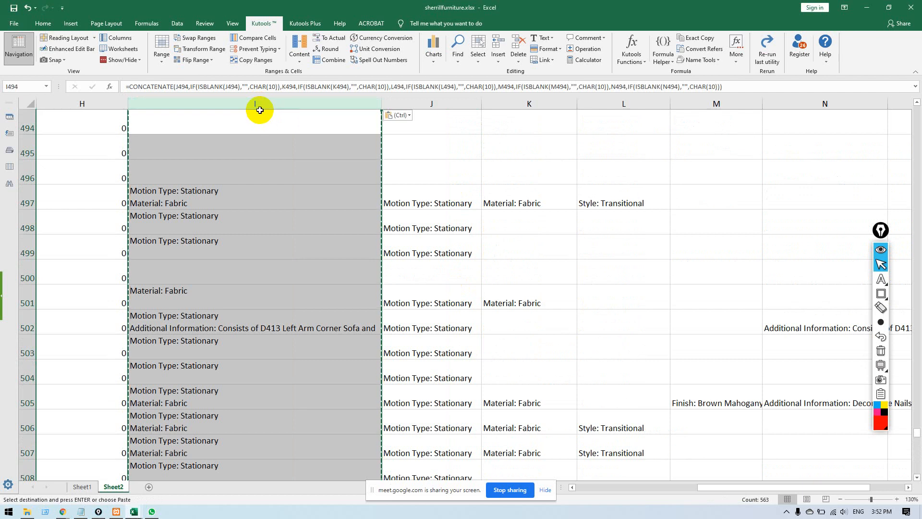
{"action": "key", "text": "ctrl"}
{"action": "left_click", "coordinate": [394, 179]}
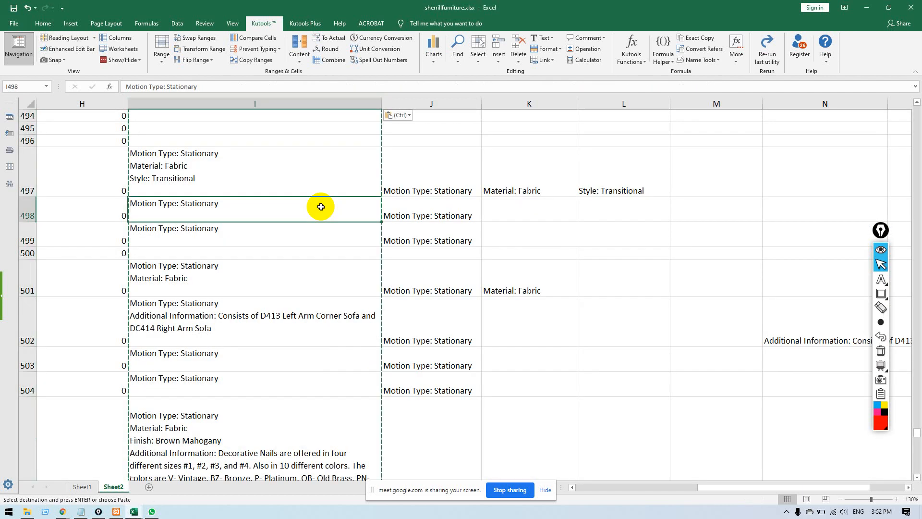
Turn off text wrapping for the entire DESIGN ELEMENTS & FEATURES column I.
{"action": "scroll", "coordinate": [319, 206], "scroll_direction": "up", "scroll_amount": 14}
{"action": "scroll", "coordinate": [312, 211], "scroll_direction": "up", "scroll_amount": 20}
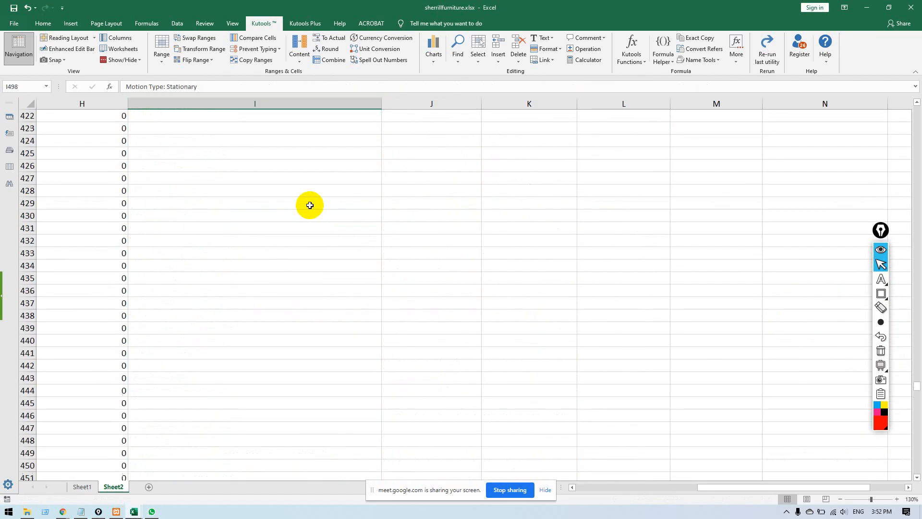
{"action": "left_click_drag", "start_coordinate": [918, 364], "coordinate": [898, 82]}
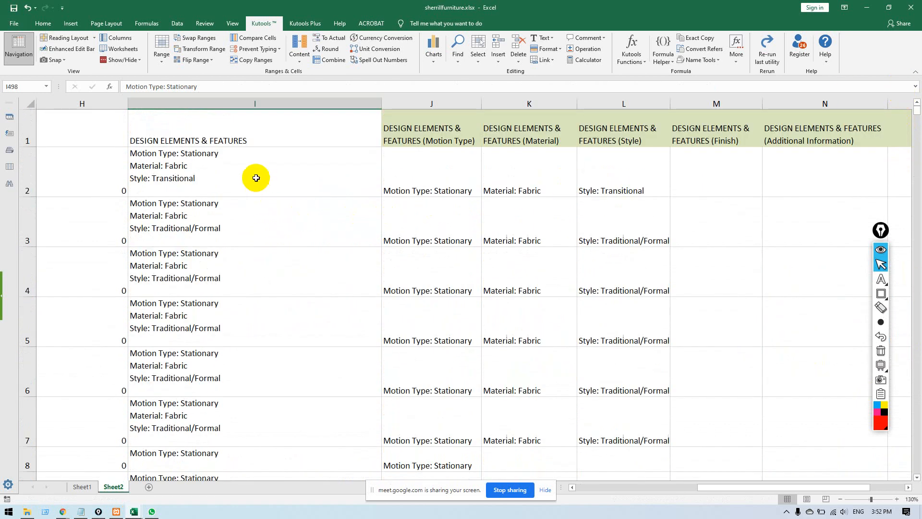
{"action": "left_click", "coordinate": [243, 103]}
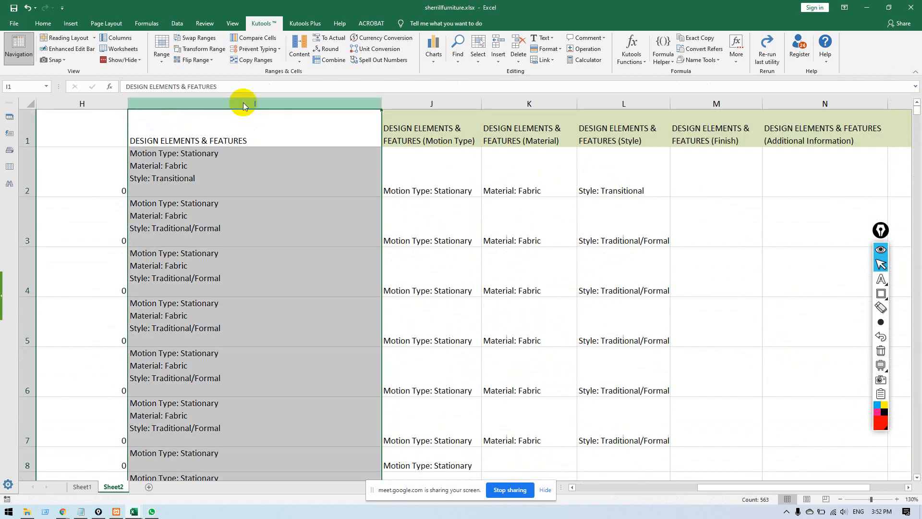
{"action": "left_click", "coordinate": [43, 24]}
{"action": "left_click", "coordinate": [268, 41]}
{"action": "left_click", "coordinate": [288, 191]}
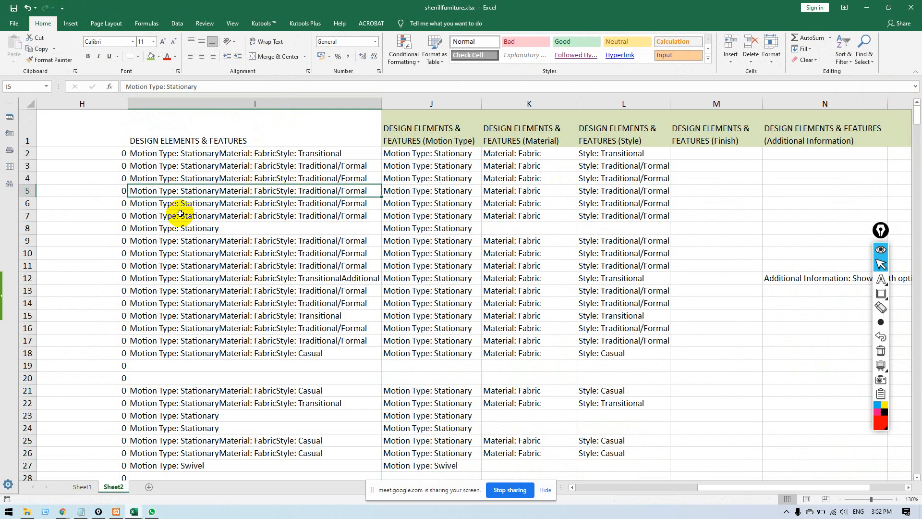
Clear the contents of columns J through S, including the stray backslash in J1.
{"action": "left_click_drag", "start_coordinate": [419, 104], "coordinate": [918, 125]}
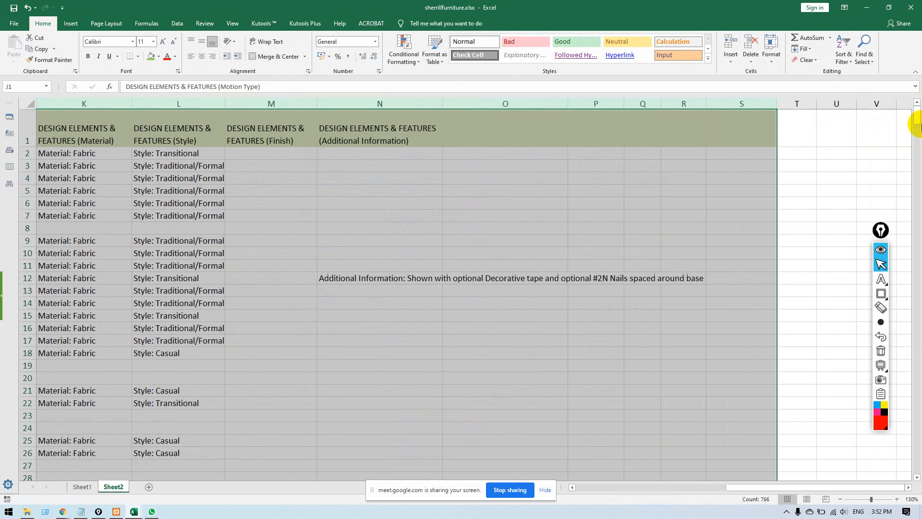
{"action": "key", "text": "Delete"}
{"action": "key", "text": "BackSpace"}
{"action": "type", "text": "\\"}
{"action": "left_click", "coordinate": [413, 94]}
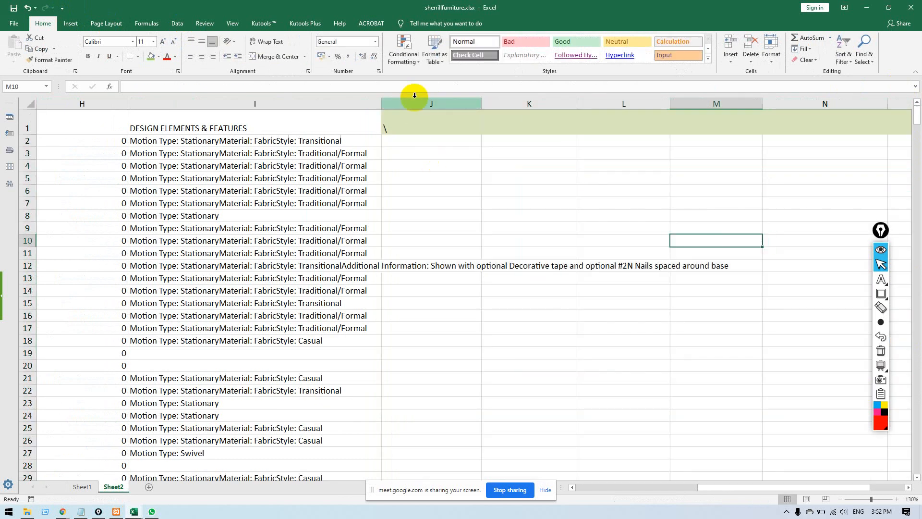
{"action": "left_click", "coordinate": [422, 175]}
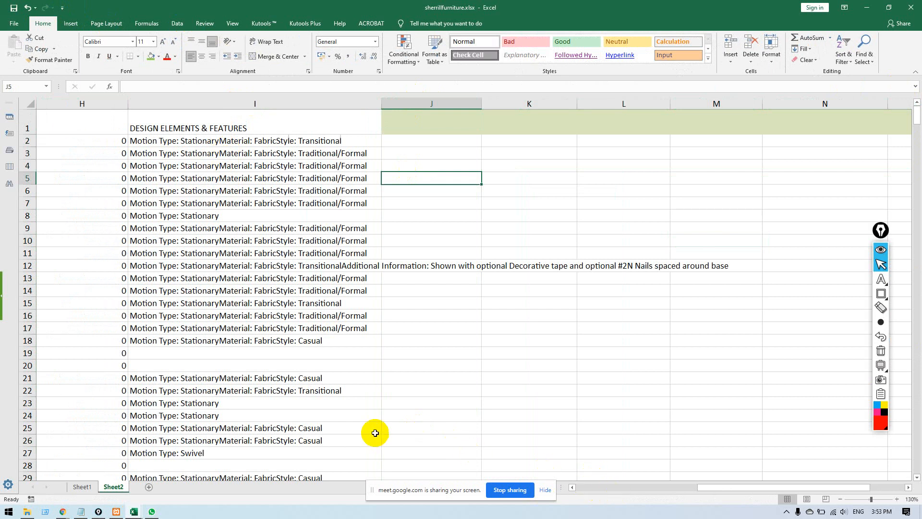
Delete column H with its zeros and narrow the DESIGN ELEMENTS & FEATURES column to about its header's width.
{"action": "left_click_drag", "start_coordinate": [712, 494], "coordinate": [641, 489]}
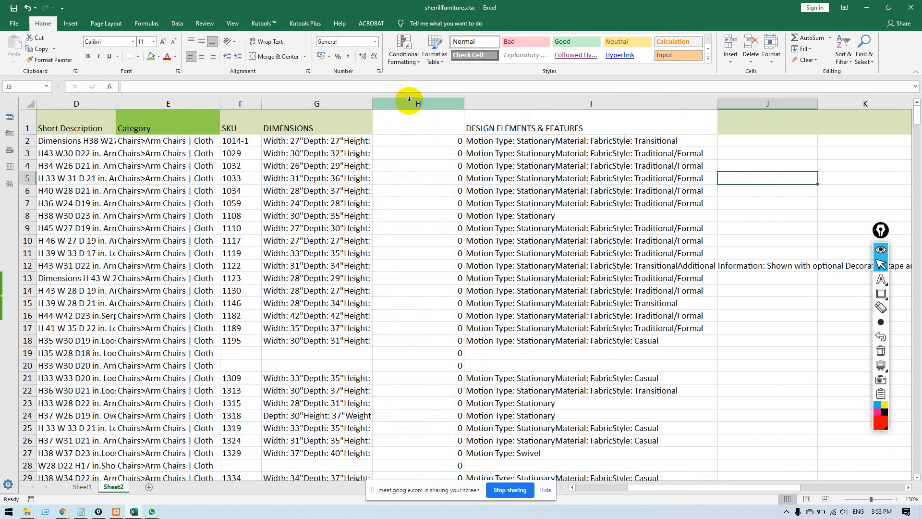
{"action": "left_click", "coordinate": [409, 99]}
{"action": "key", "text": "ctrl+minus"}
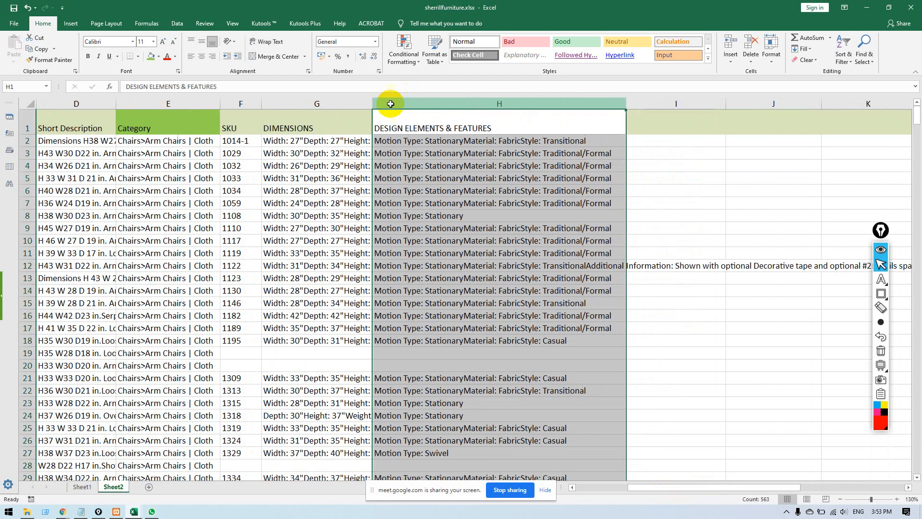
{"action": "left_click", "coordinate": [323, 127]}
{"action": "left_click", "coordinate": [469, 123]}
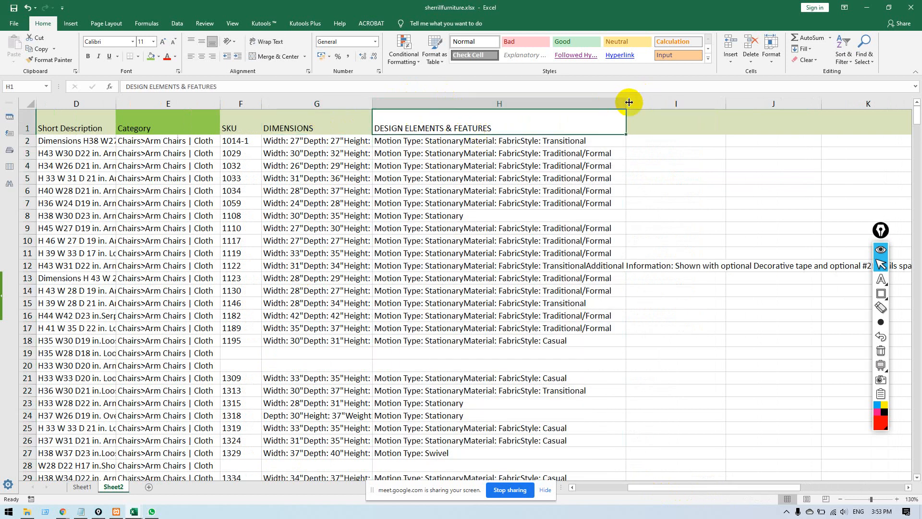
{"action": "left_click_drag", "start_coordinate": [629, 102], "coordinate": [510, 102]}
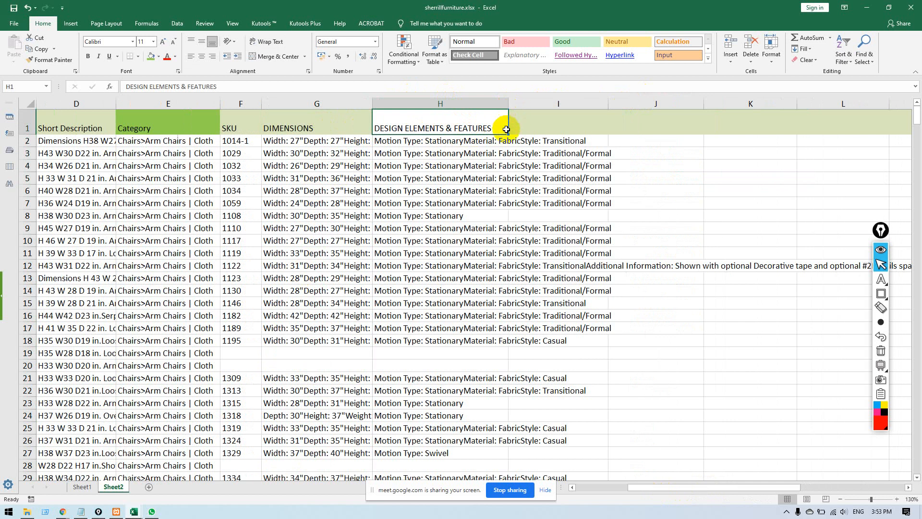
Compare Sheet1's Construction & ERGONOMICS column with the construction and assembly sections on product page 1059 in Chrome.
{"action": "left_click", "coordinate": [559, 152]}
{"action": "left_click", "coordinate": [81, 487]}
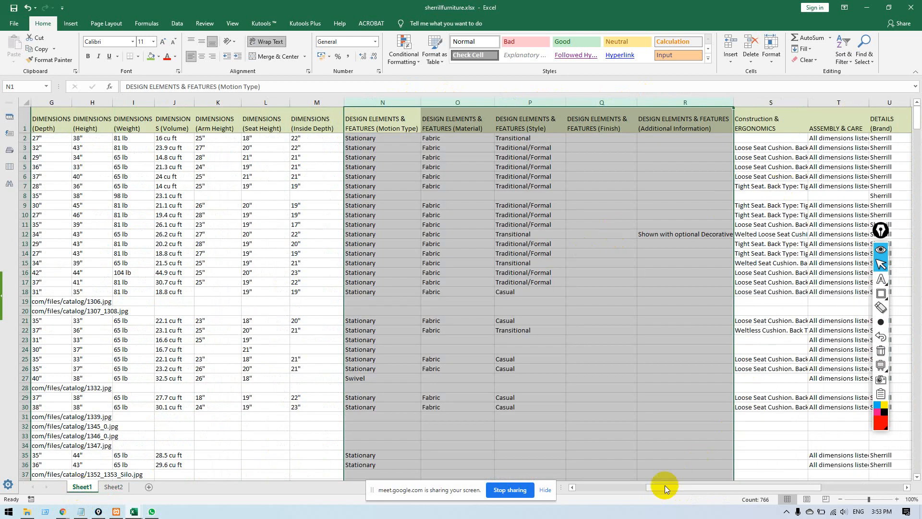
{"action": "left_click_drag", "start_coordinate": [684, 488], "coordinate": [793, 482]}
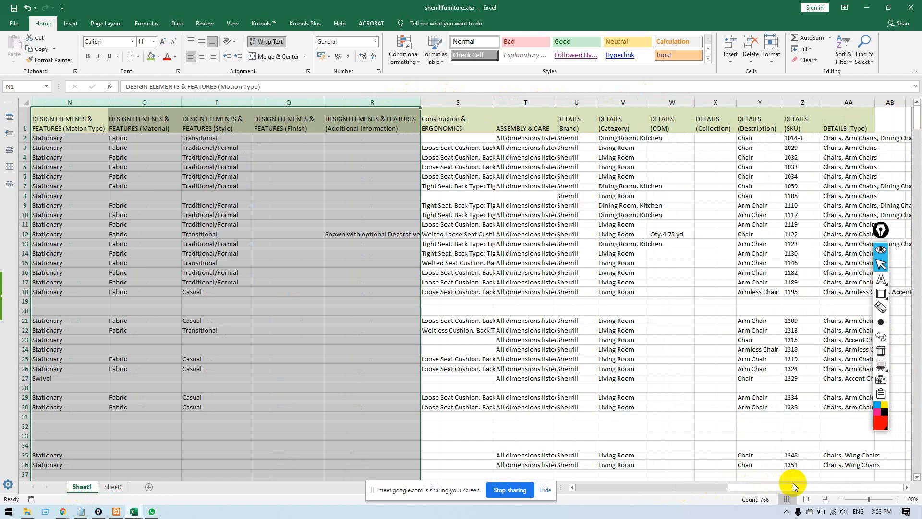
{"action": "left_click", "coordinate": [475, 101]}
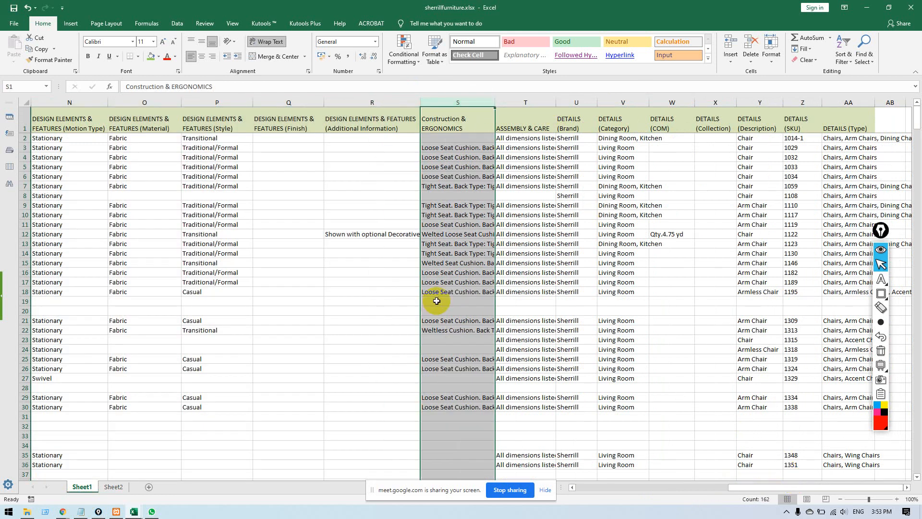
{"action": "key", "text": "alt+Tab"}
{"action": "left_click", "coordinate": [470, 153]}
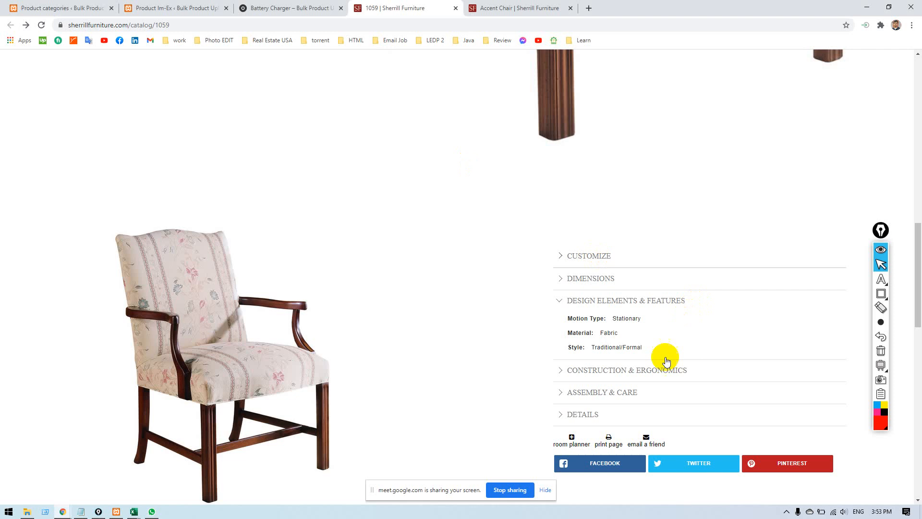
{"action": "left_click", "coordinate": [604, 392]}
{"action": "left_click", "coordinate": [604, 381]}
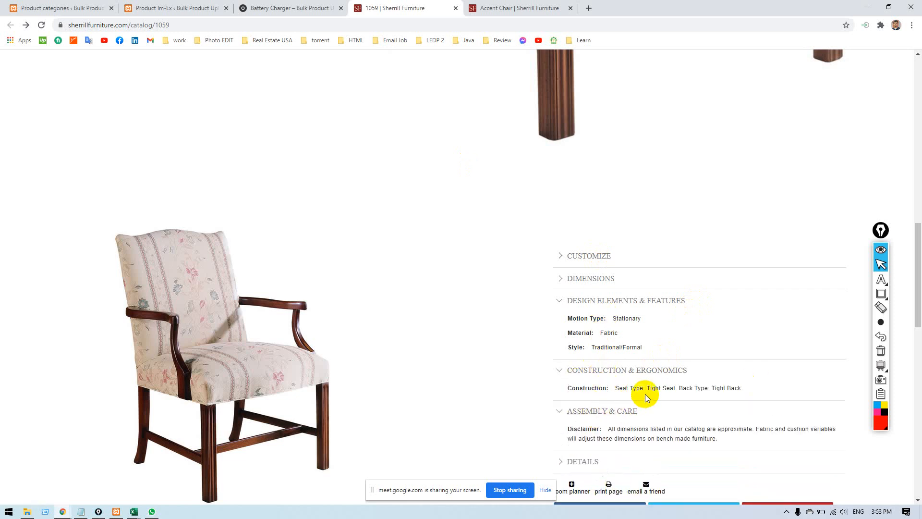
{"action": "key", "text": "alt+Tab"}
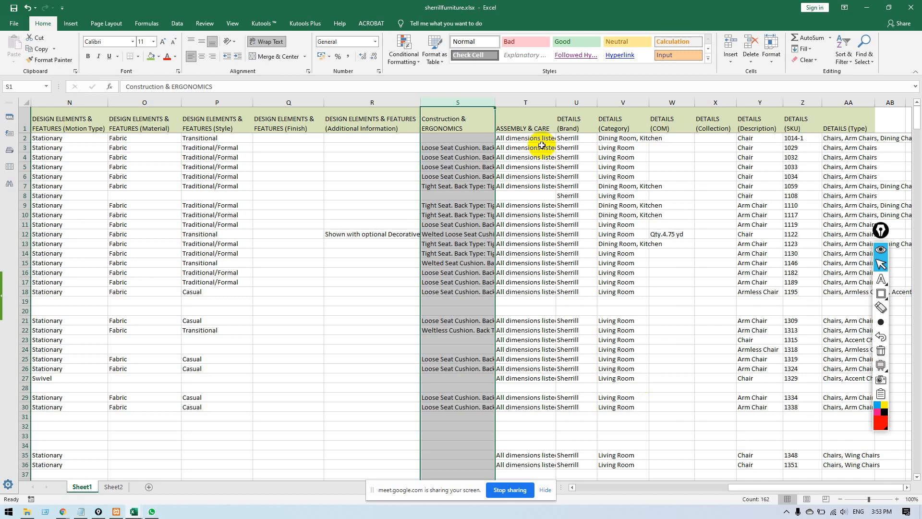
Check S5's construction text against the Construction label on the product page in Chrome, then return to Excel.
{"action": "left_click", "coordinate": [465, 167]}
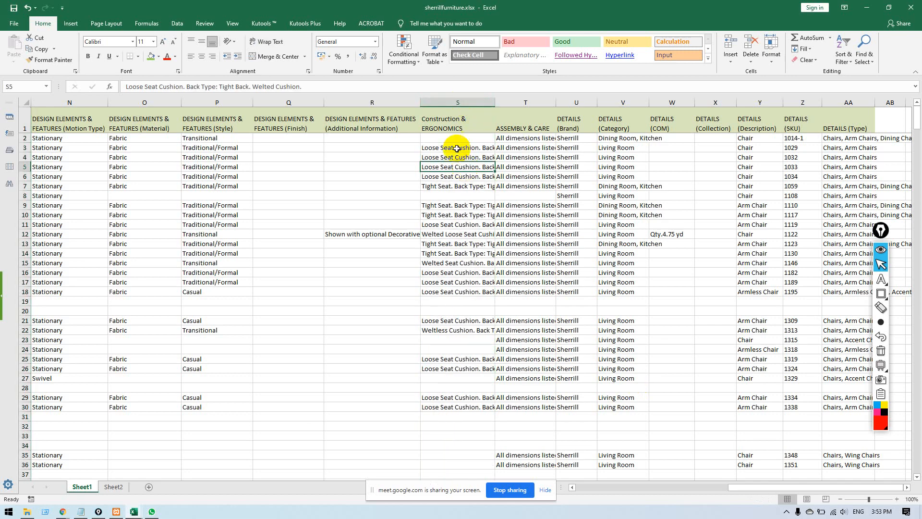
{"action": "key", "text": "alt+Tab"}
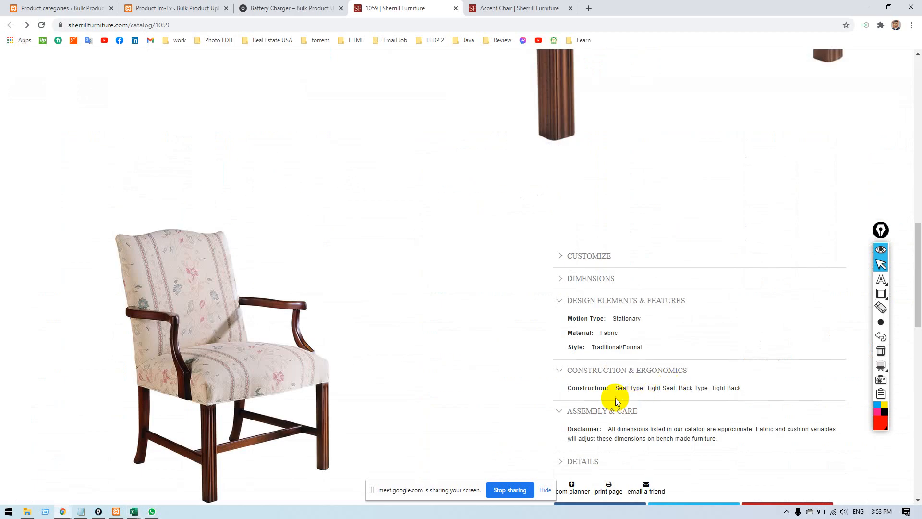
{"action": "double_click", "coordinate": [589, 388]}
{"action": "left_click", "coordinate": [620, 389]}
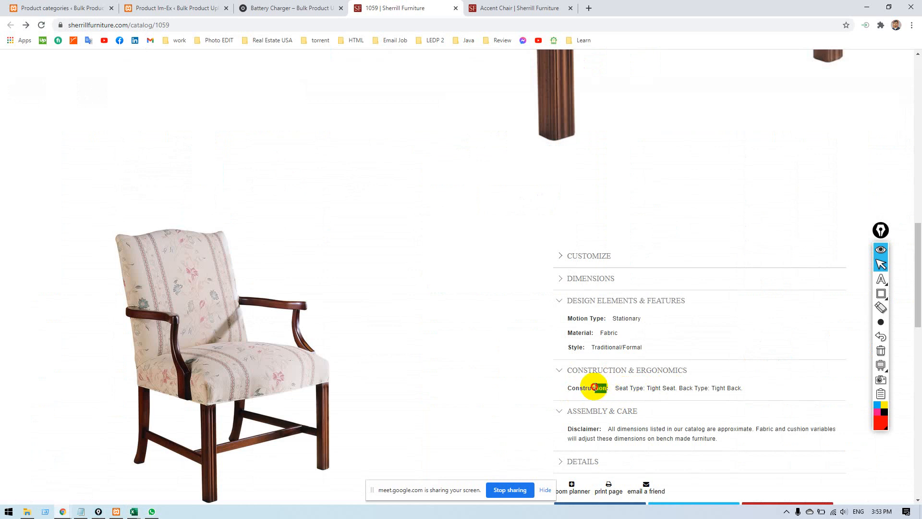
{"action": "left_click_drag", "start_coordinate": [612, 390], "coordinate": [557, 389]}
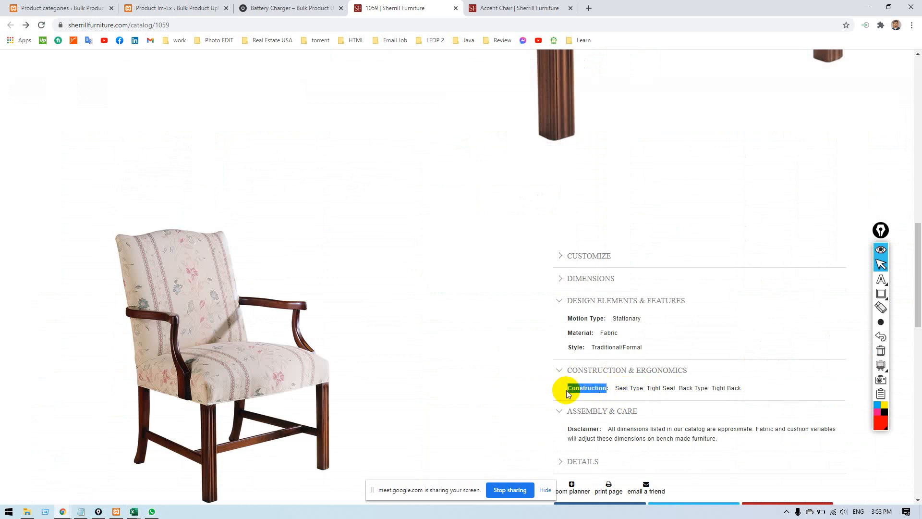
{"action": "key", "text": "alt+Tab"}
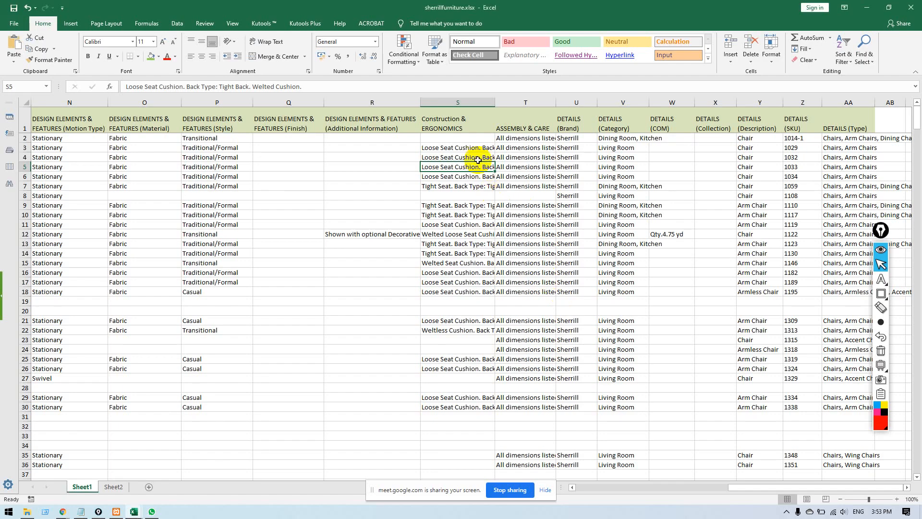
Copy the Construction & ERGONOMICS column from Sheet1 into column I of Sheet2.
{"action": "left_click", "coordinate": [459, 100]}
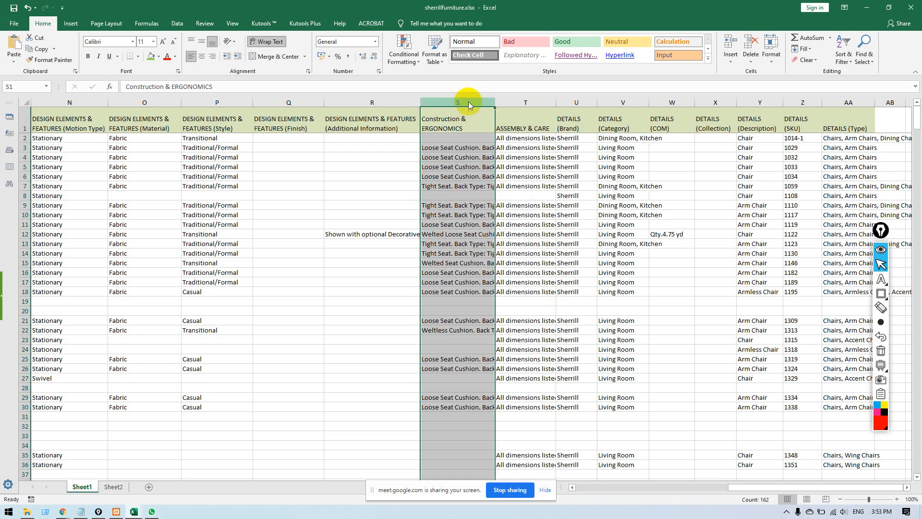
{"action": "key", "text": "ctrl+c"}
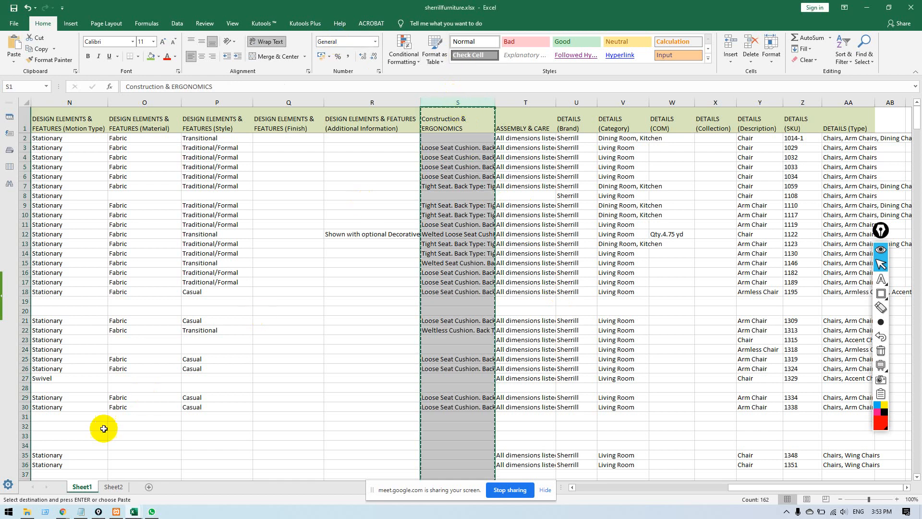
{"action": "left_click", "coordinate": [113, 486]}
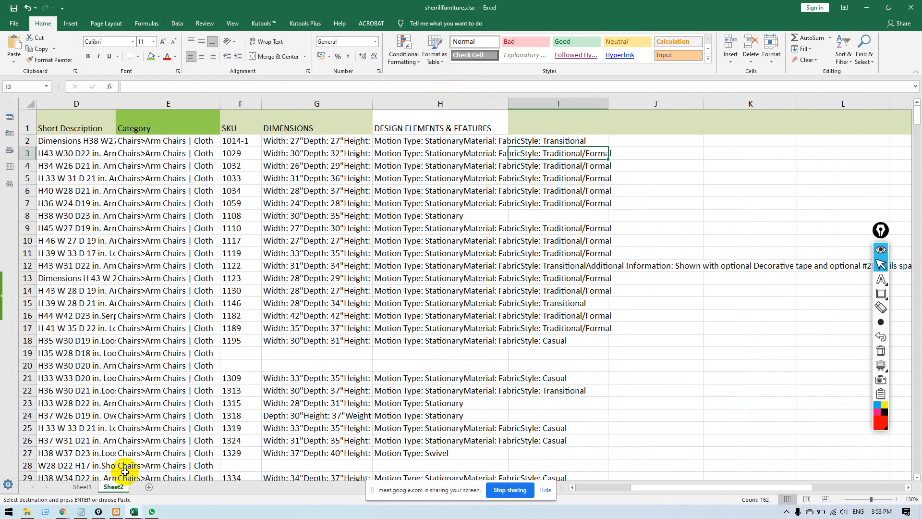
{"action": "left_click", "coordinate": [595, 105]}
{"action": "key", "text": "ctrl+v"}
{"action": "left_click", "coordinate": [560, 152]}
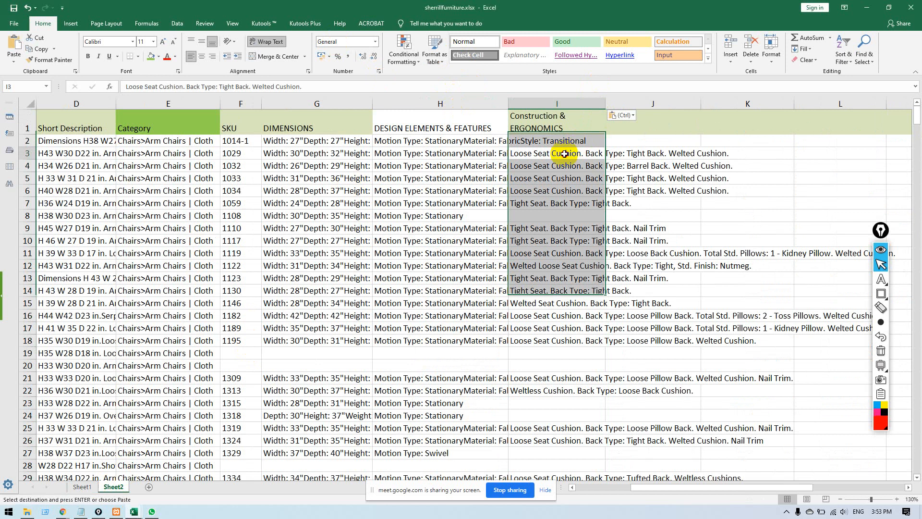
Add the text "Construction: " before the first character of every filled cell in Sheet2's column I with Kutools Add Text.
{"action": "left_click", "coordinate": [556, 104]}
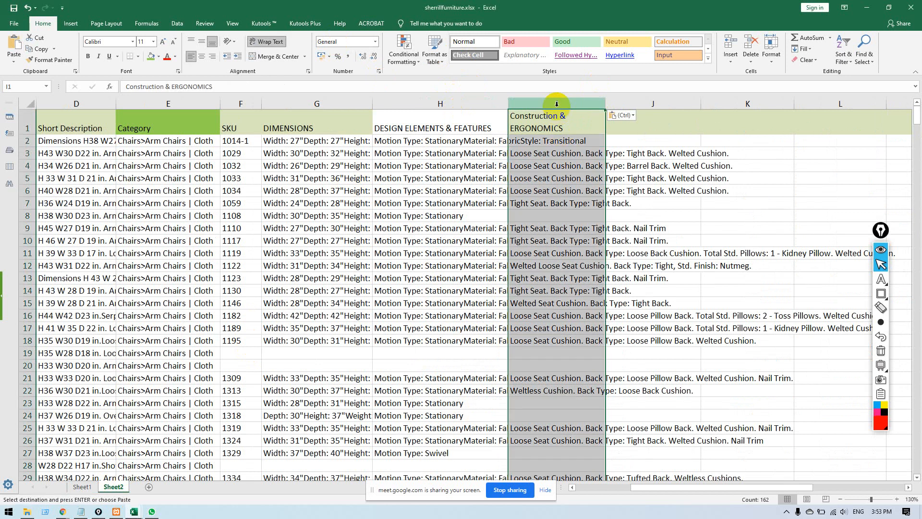
{"action": "left_click", "coordinate": [265, 24]}
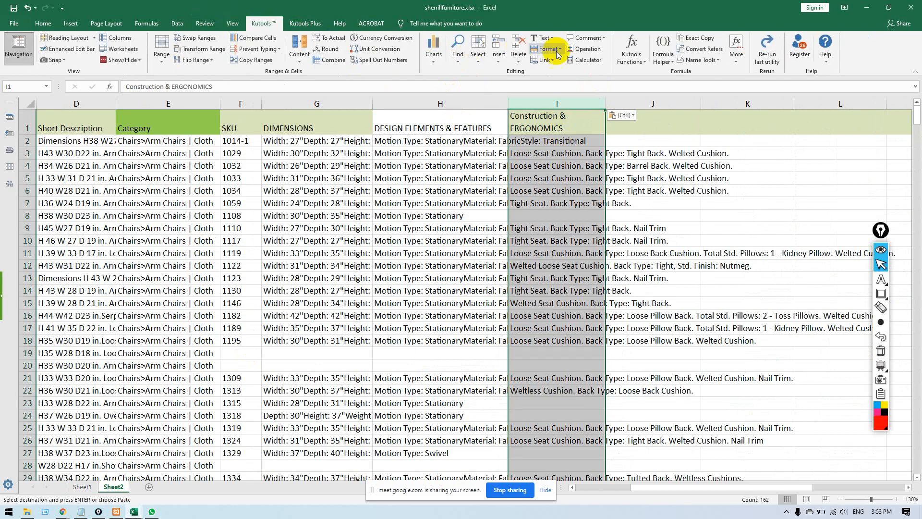
{"action": "left_click", "coordinate": [543, 37]}
{"action": "left_click", "coordinate": [557, 49]}
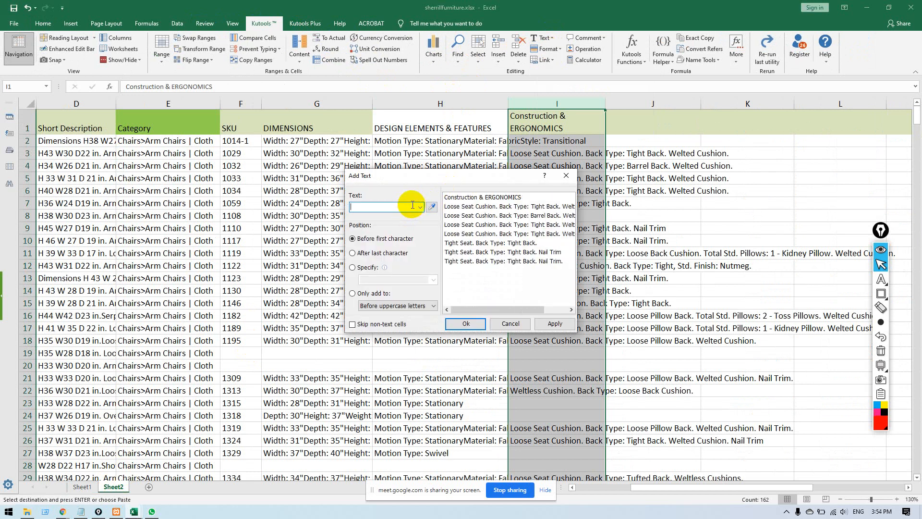
{"action": "key", "text": "ctrl+grave"}
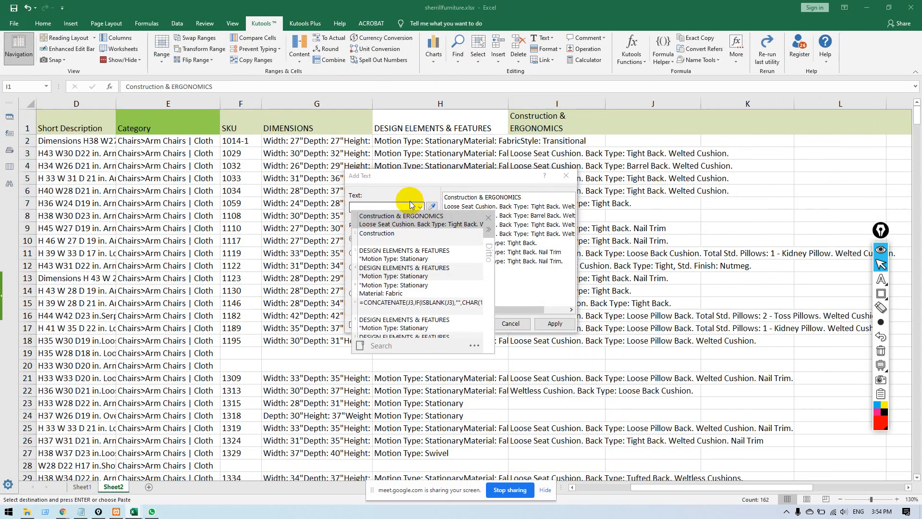
{"action": "double_click", "coordinate": [403, 242]}
{"action": "type", "text": ":"}
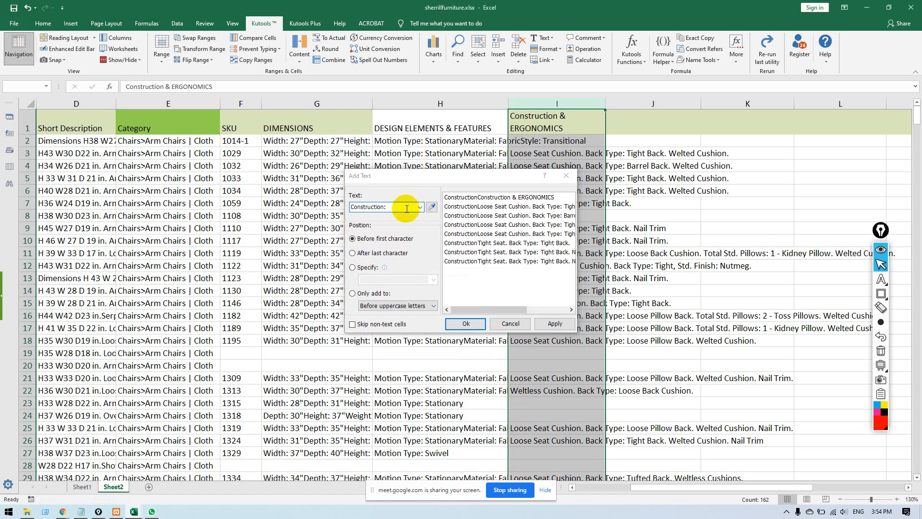
{"action": "left_click", "coordinate": [464, 327]}
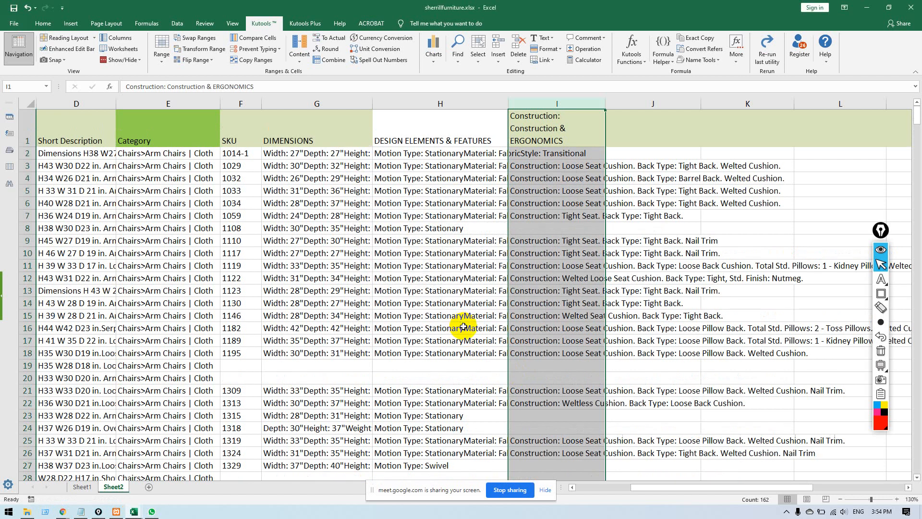
Remove the "Construction:" prefix from the header in I1 and narrow the DESIGN ELEMENTS & FEATURES column slightly.
{"action": "left_click", "coordinate": [589, 236]}
{"action": "left_click", "coordinate": [574, 116]}
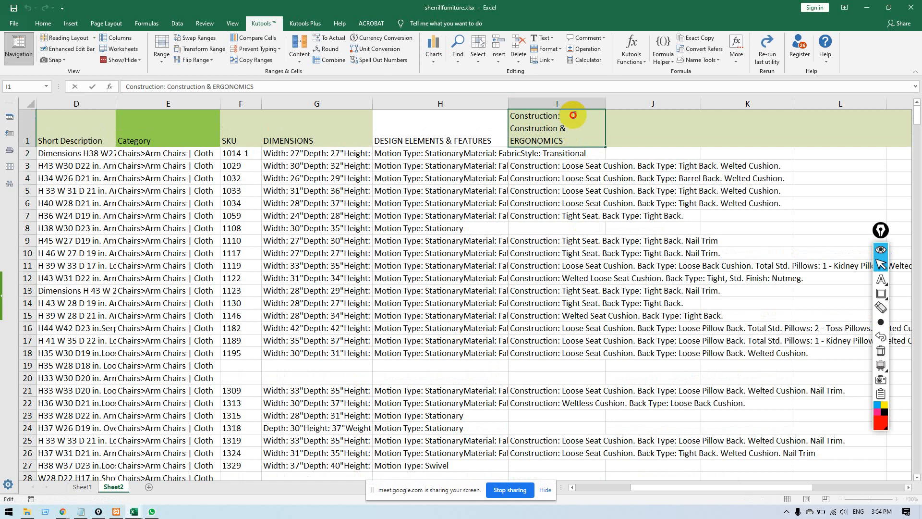
{"action": "left_click_drag", "start_coordinate": [573, 115], "coordinate": [496, 116]}
{"action": "key", "text": "Delete"}
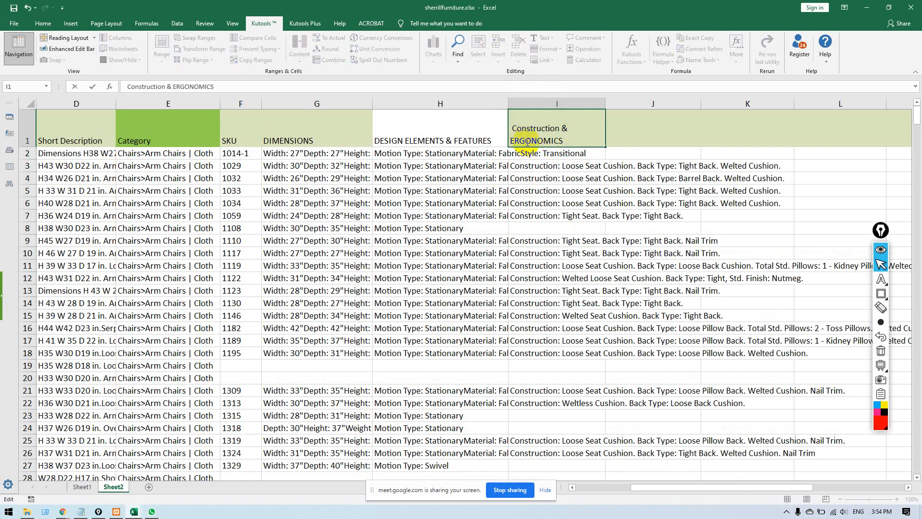
{"action": "left_click", "coordinate": [555, 195]}
{"action": "left_click", "coordinate": [587, 120]}
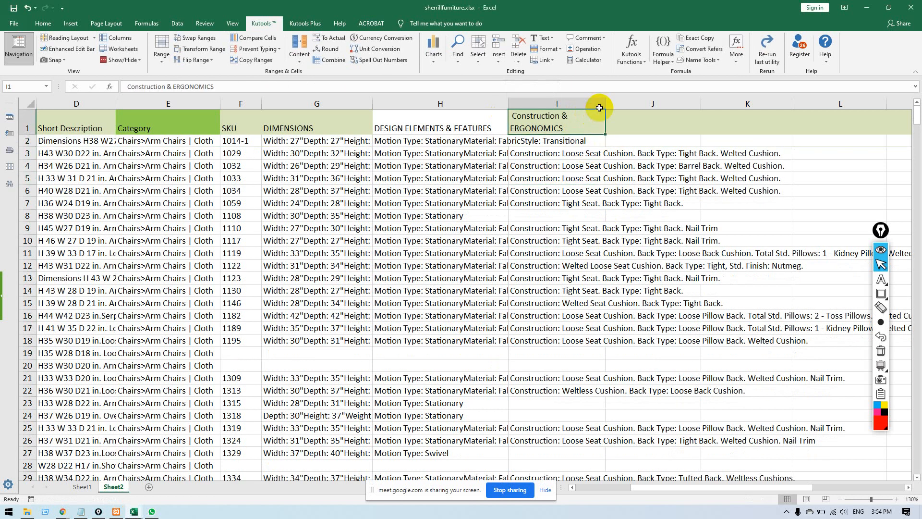
{"action": "left_click_drag", "start_coordinate": [509, 103], "coordinate": [464, 104]}
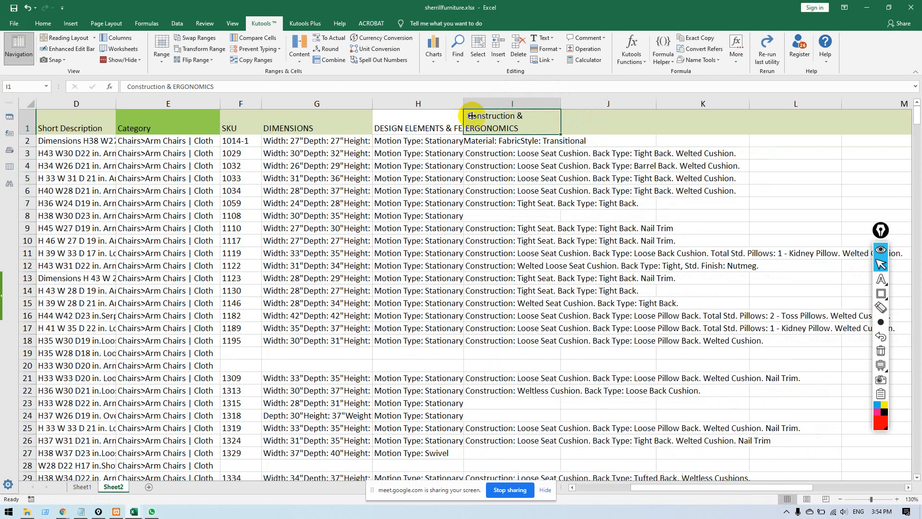
{"action": "left_click", "coordinate": [549, 169]}
Copy the Disclaimer label under ASSEMBLY & CARE on the product page in Chrome, then return to Excel.
{"action": "left_click", "coordinate": [586, 104]}
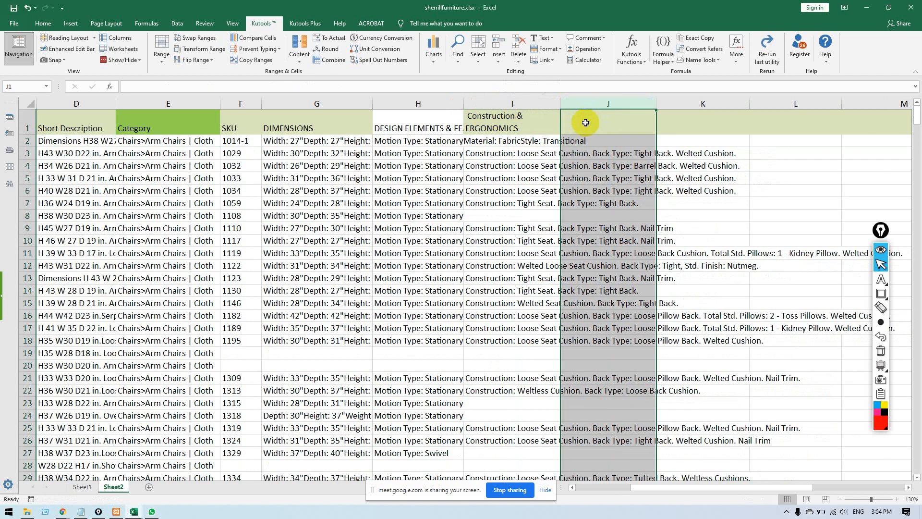
{"action": "key", "text": "alt+Tab"}
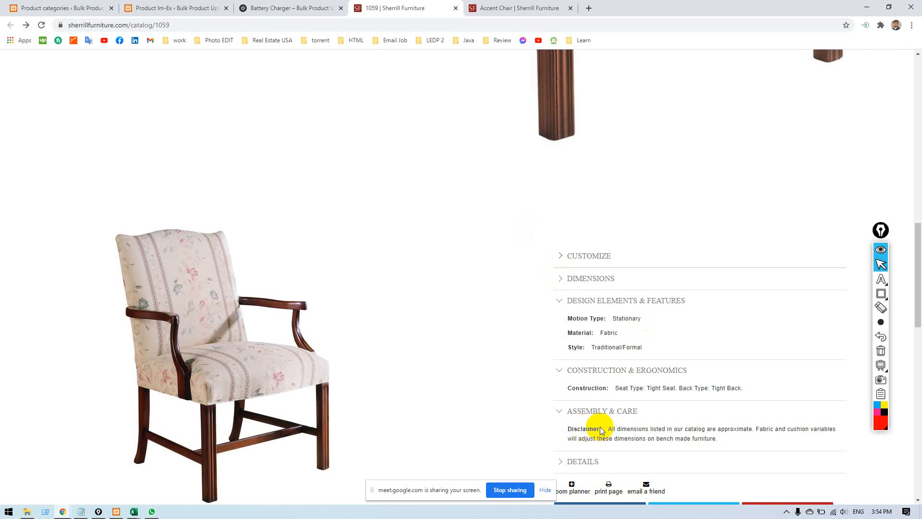
{"action": "left_click_drag", "start_coordinate": [602, 430], "coordinate": [568, 430]}
{"action": "key", "text": "alt+Tab"}
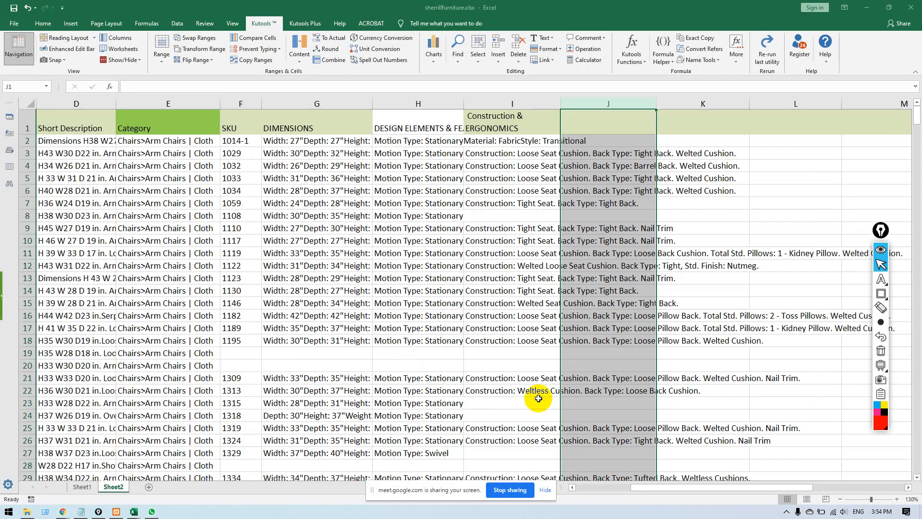
Copy the ASSEMBLY & CARE column from Sheet1 into column J of Sheet2.
{"action": "left_click", "coordinate": [81, 487]}
{"action": "left_click", "coordinate": [545, 98]}
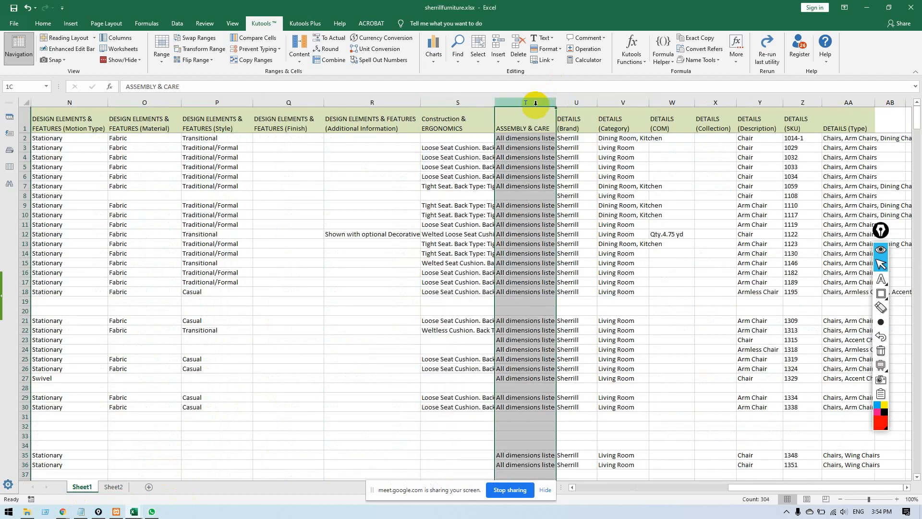
{"action": "key", "text": "ctrl+c"}
{"action": "left_click", "coordinate": [113, 487]}
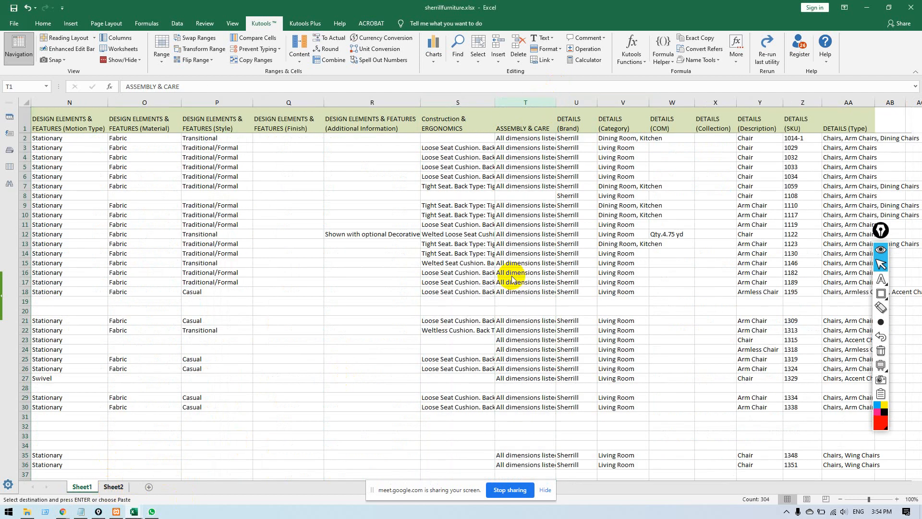
{"action": "key", "text": "ctrl+v"}
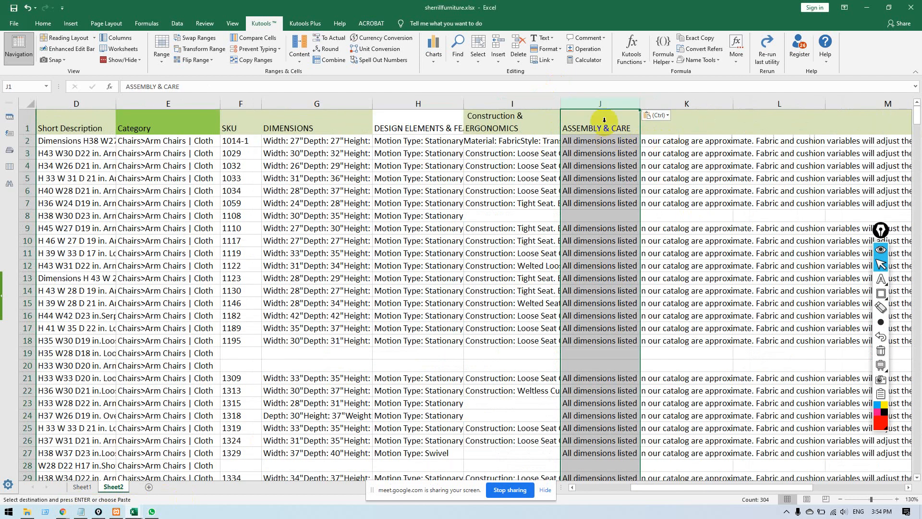
Add the text "Disclaimer: " before the first character of the cells in column J with Kutools Add Text.
{"action": "left_click", "coordinate": [543, 39]}
{"action": "left_click", "coordinate": [567, 89]}
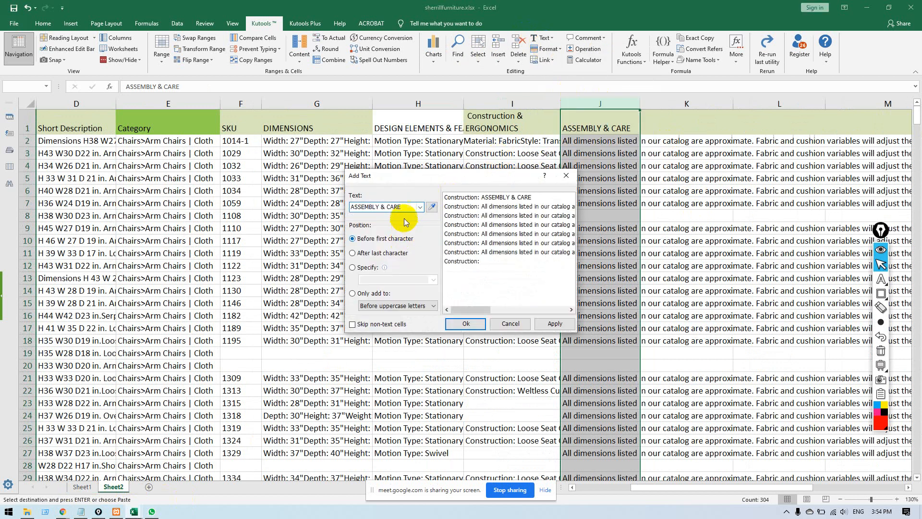
{"action": "key", "text": "ctrl+z"}
{"action": "key", "text": "ctrl+grave"}
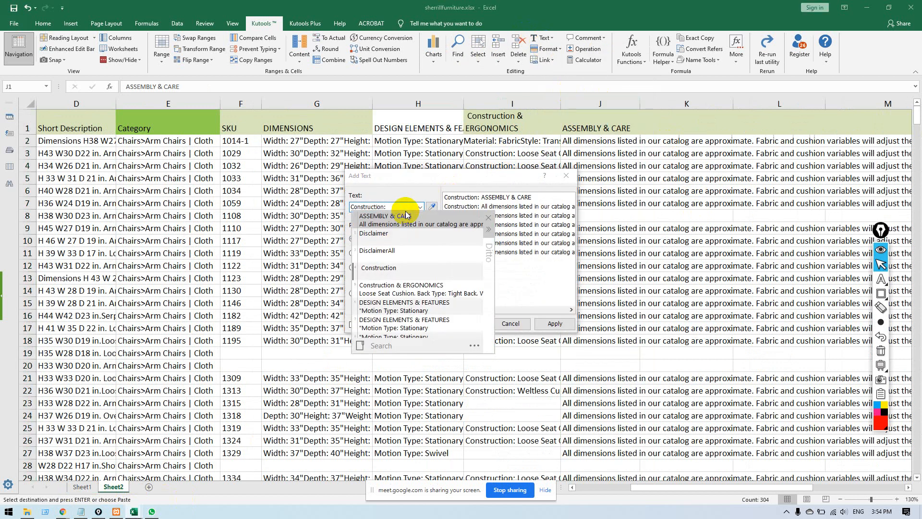
{"action": "double_click", "coordinate": [400, 239]}
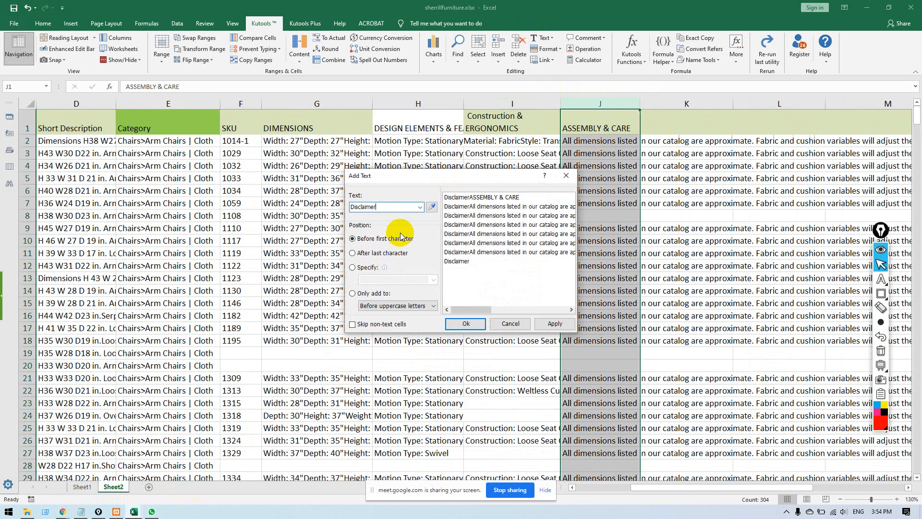
{"action": "type", "text": ":"}
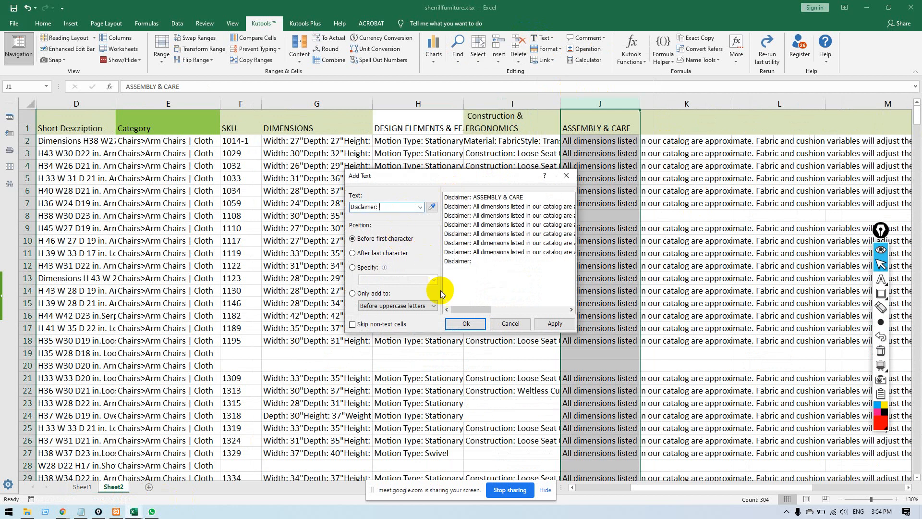
{"action": "left_click", "coordinate": [472, 324]}
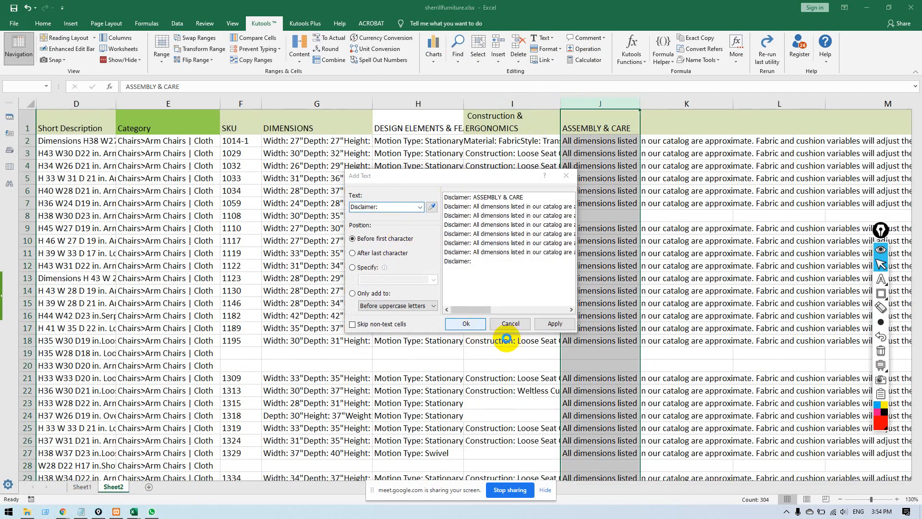
Remove the "Disclaimer:" prefix from the header in J1, keeping ASSEMBLY & CARE.
{"action": "left_click", "coordinate": [603, 329]}
{"action": "double_click", "coordinate": [623, 115]}
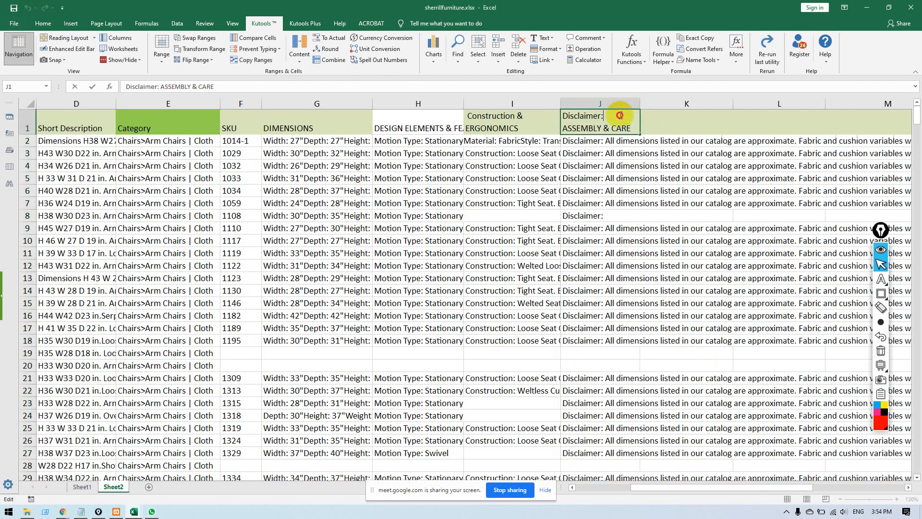
{"action": "left_click_drag", "start_coordinate": [620, 115], "coordinate": [562, 116]}
{"action": "key", "text": "BackSpace"}
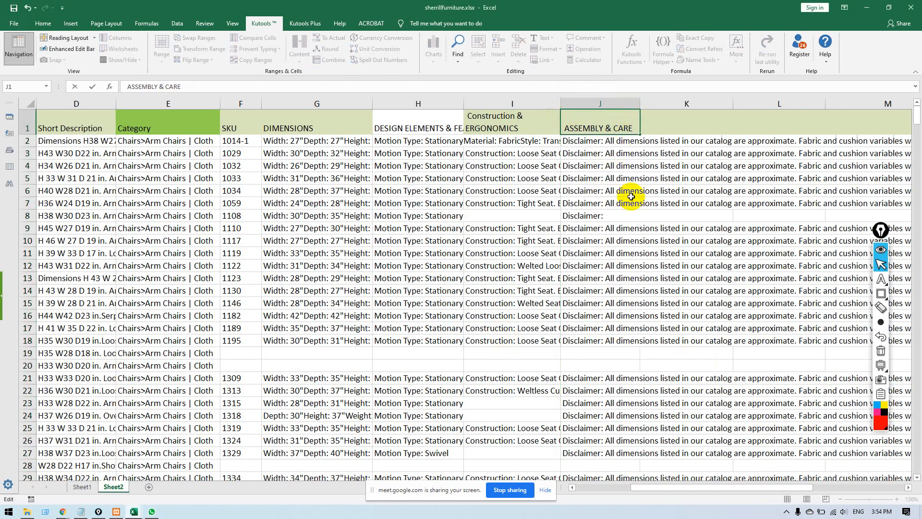
{"action": "key", "text": "Return"}
Expand the DETAILS section on product page 1059 in Chrome, examine its attributes, and return to Excel.
{"action": "key", "text": "alt+Tab"}
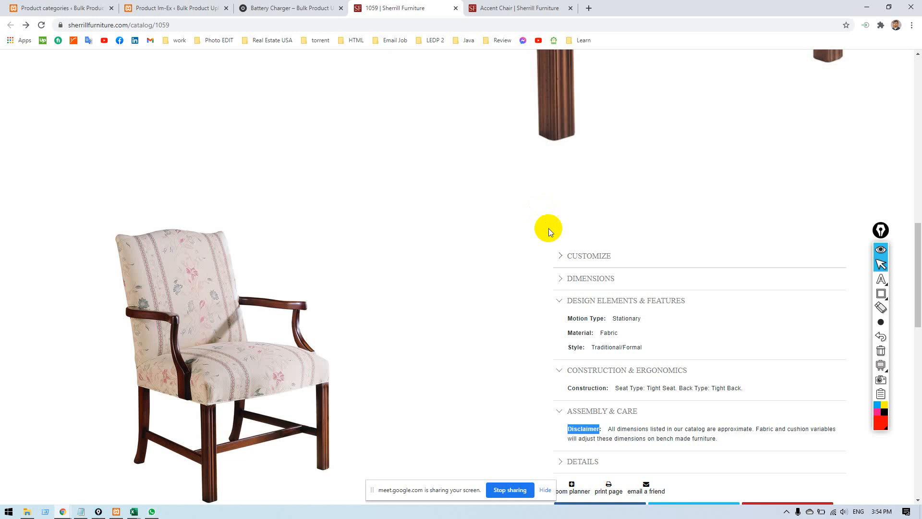
{"action": "scroll", "coordinate": [597, 385], "scroll_direction": "down", "scroll_amount": 1}
{"action": "left_click", "coordinate": [582, 413]}
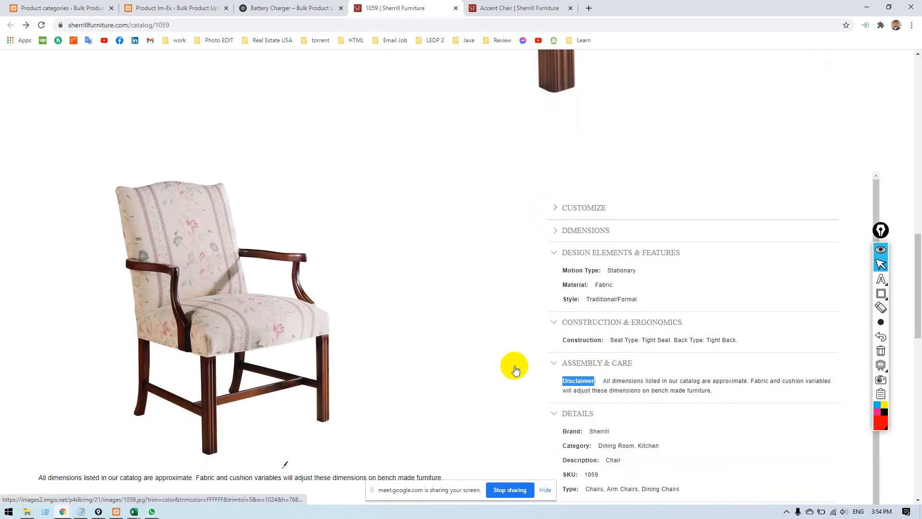
{"action": "scroll", "coordinate": [588, 384], "scroll_direction": "down", "scroll_amount": 1}
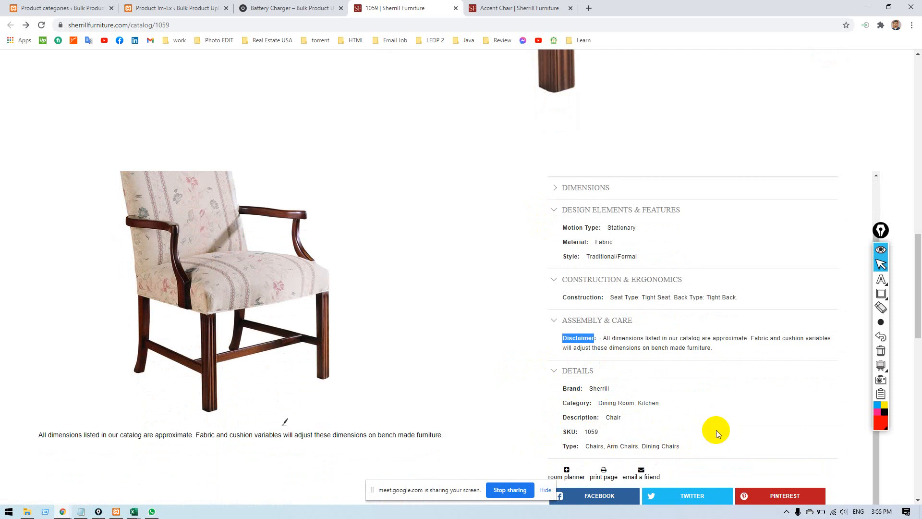
{"action": "key", "text": "alt+Tab"}
{"action": "key", "text": "alt+Tab"}
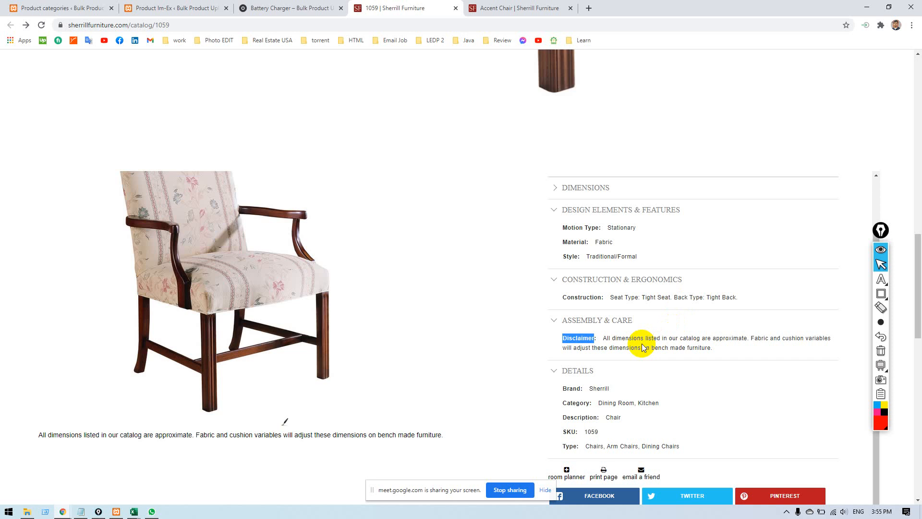
{"action": "key", "text": "alt+Tab"}
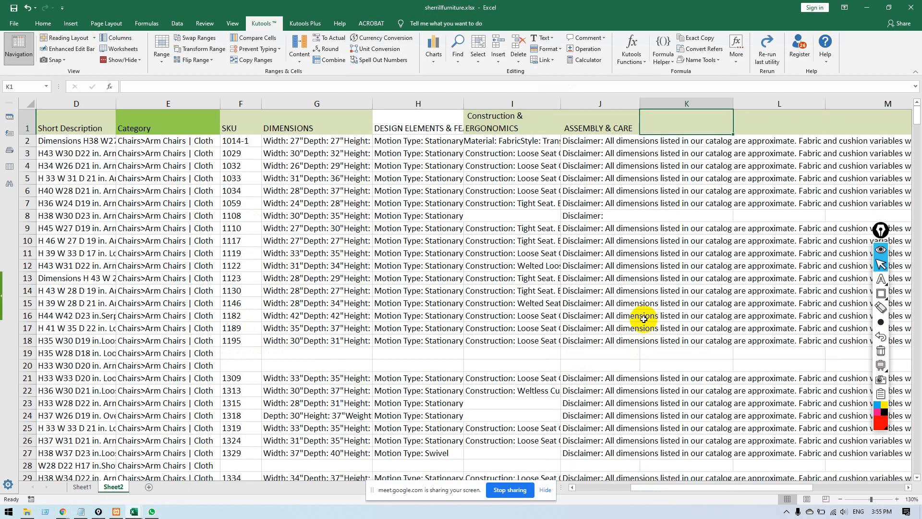
Review Sheet2's DIMENSIONS, DESIGN ELEMENTS & FEATURES, Construction & ERGONOMICS and ASSEMBLY & CARE columns against the product page sections in Chrome.
{"action": "scroll", "coordinate": [642, 319], "scroll_direction": "down", "scroll_amount": 5}
{"action": "scroll", "coordinate": [634, 325], "scroll_direction": "up", "scroll_amount": 5}
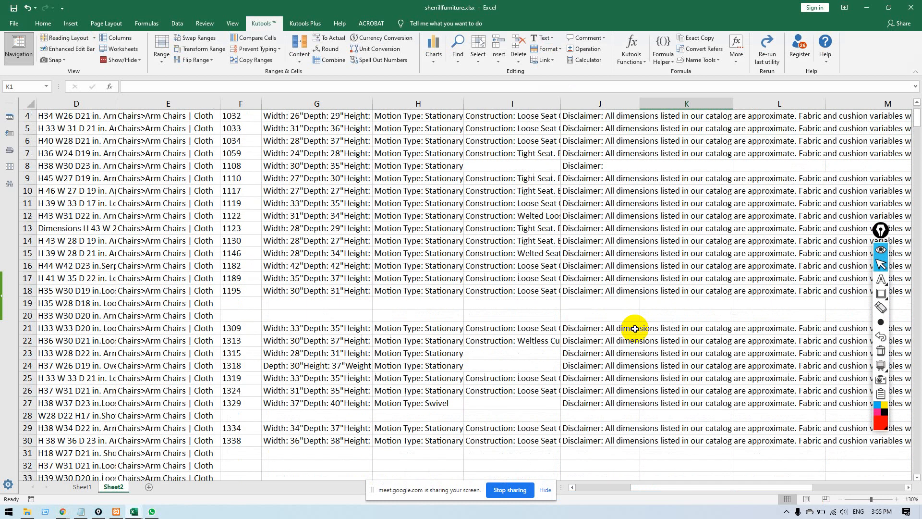
{"action": "left_click_drag", "start_coordinate": [648, 489], "coordinate": [495, 469]}
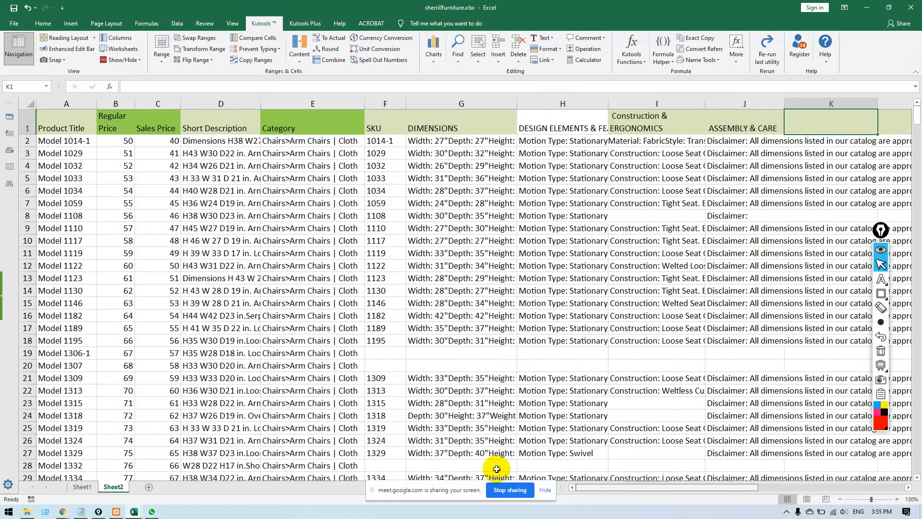
{"action": "key", "text": "alt+Tab"}
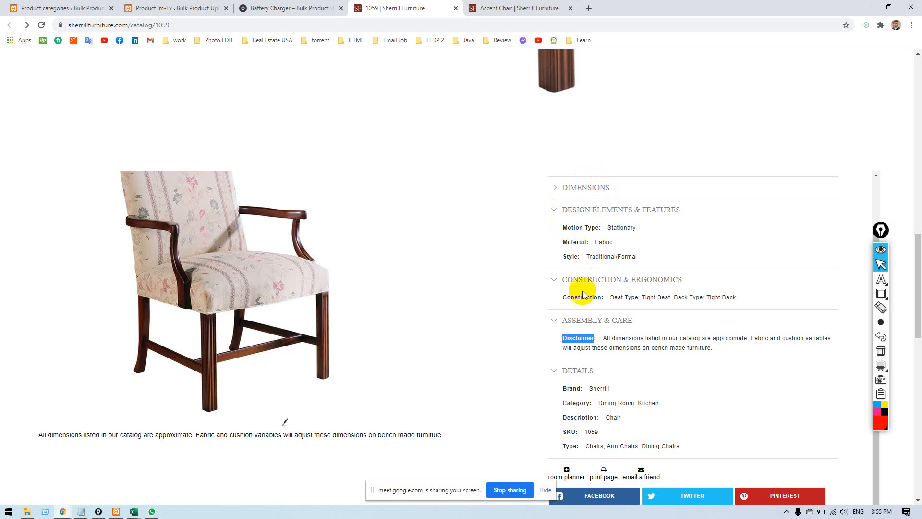
{"action": "key", "text": "alt+Tab"}
{"action": "left_click", "coordinate": [328, 129]}
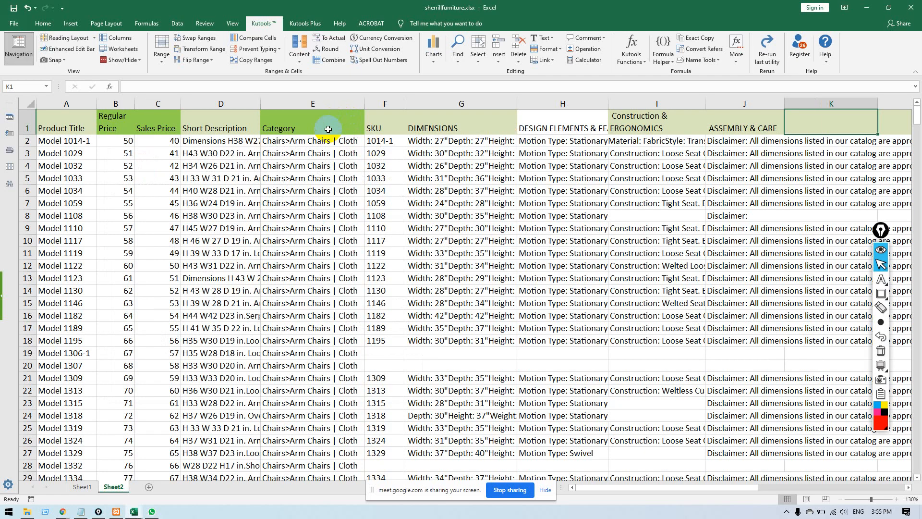
{"action": "left_click", "coordinate": [453, 125]}
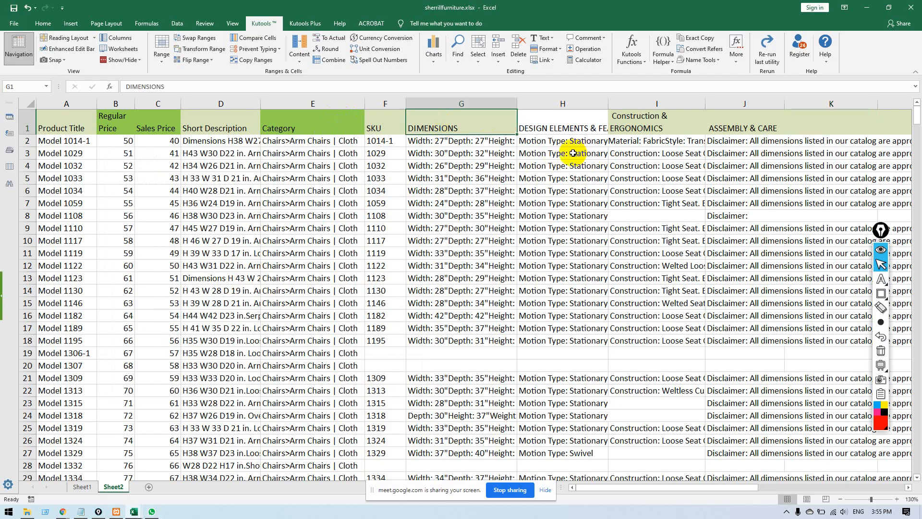
{"action": "left_click", "coordinate": [561, 126]}
{"action": "left_click", "coordinate": [670, 119]}
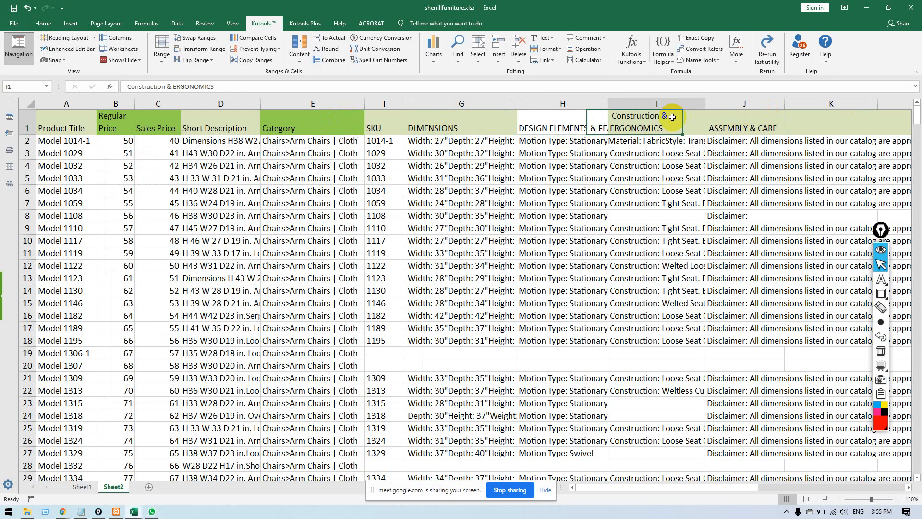
{"action": "left_click", "coordinate": [752, 124]}
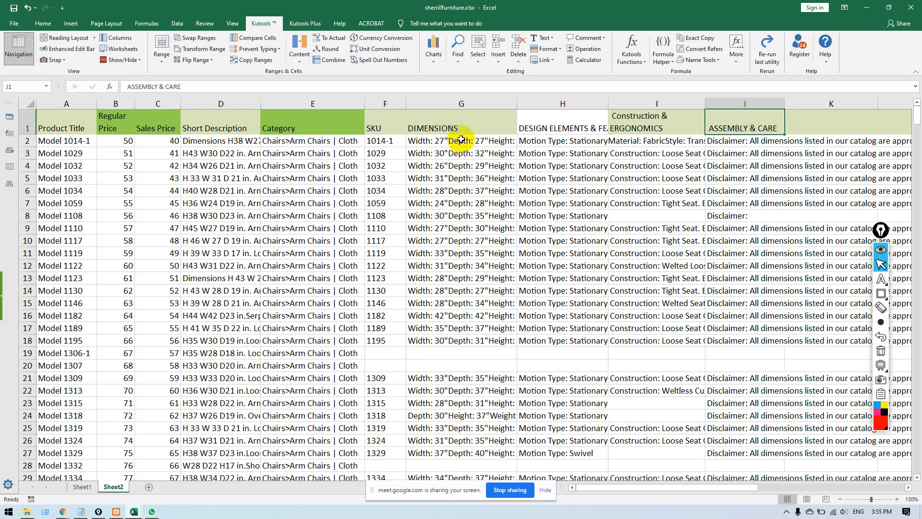
Examine the attributes under DESIGN ELEMENTS & FEATURES on product page 1059 in Chrome and return to Excel.
{"action": "key", "text": "alt+Tab"}
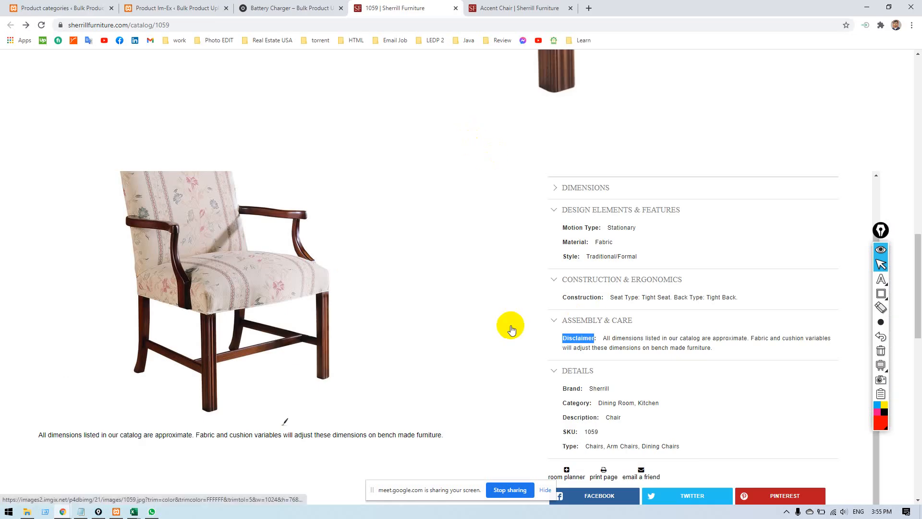
{"action": "left_click", "coordinate": [691, 211]}
{"action": "triple_click", "coordinate": [545, 213]}
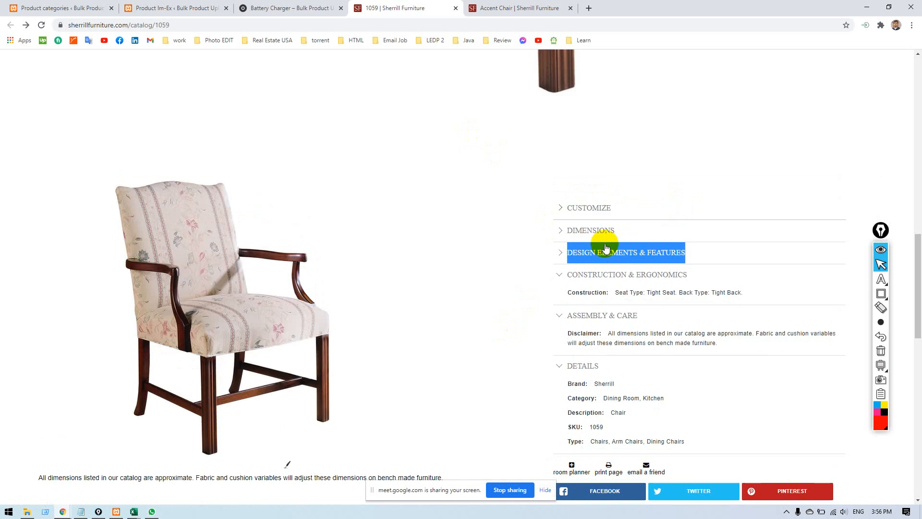
{"action": "left_click", "coordinate": [634, 250]}
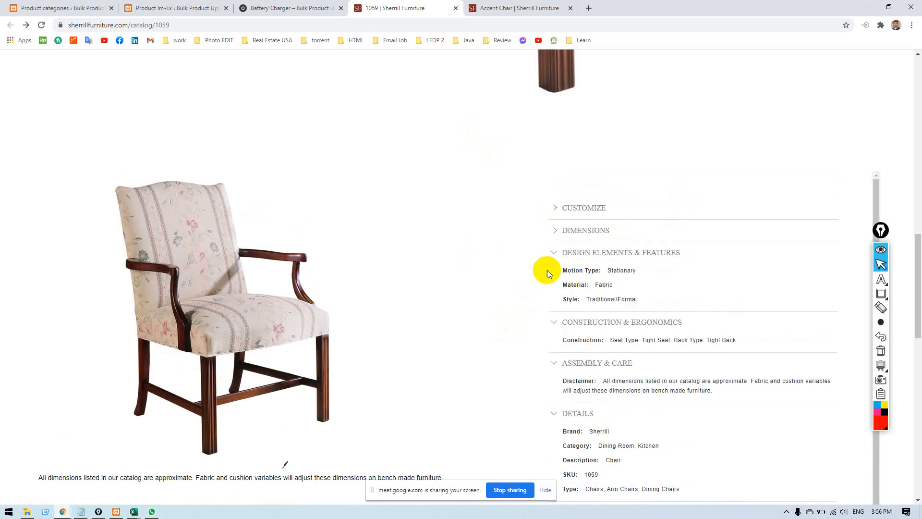
{"action": "left_click", "coordinate": [560, 266]}
{"action": "left_click_drag", "start_coordinate": [560, 266], "coordinate": [645, 304]}
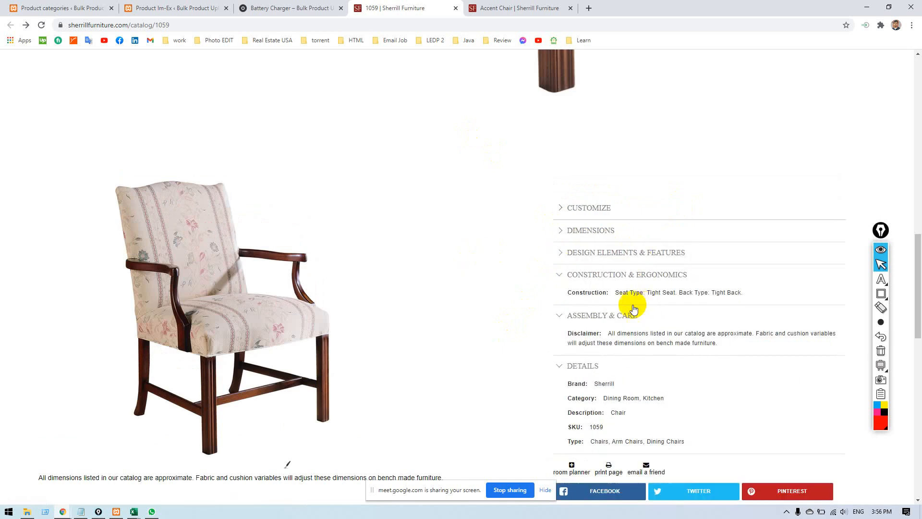
{"action": "key", "text": "alt+Tab"}
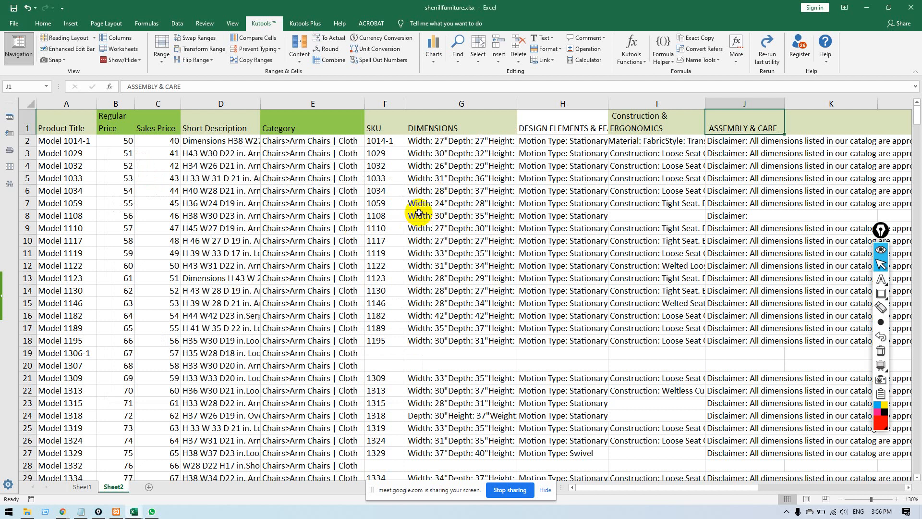
Clear the desktop by minimizing Excel, Chrome and WhatsApp, and close the untitled Notepad note without saving it.
{"action": "left_click", "coordinate": [867, 7]}
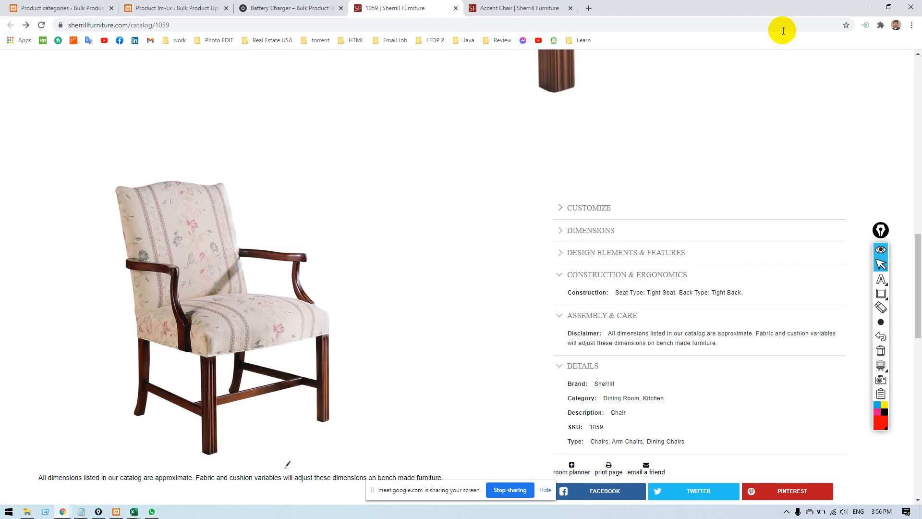
{"action": "left_click", "coordinate": [867, 7]}
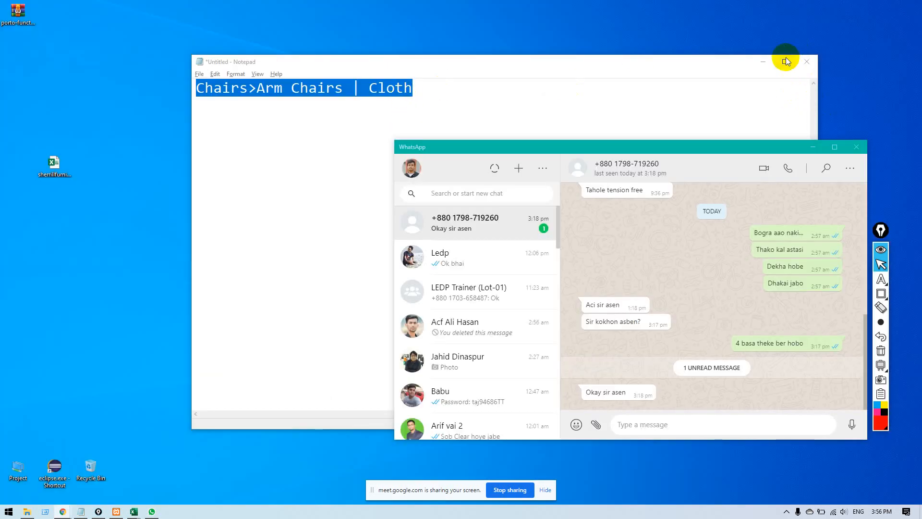
{"action": "left_click_drag", "start_coordinate": [519, 62], "coordinate": [302, 42]}
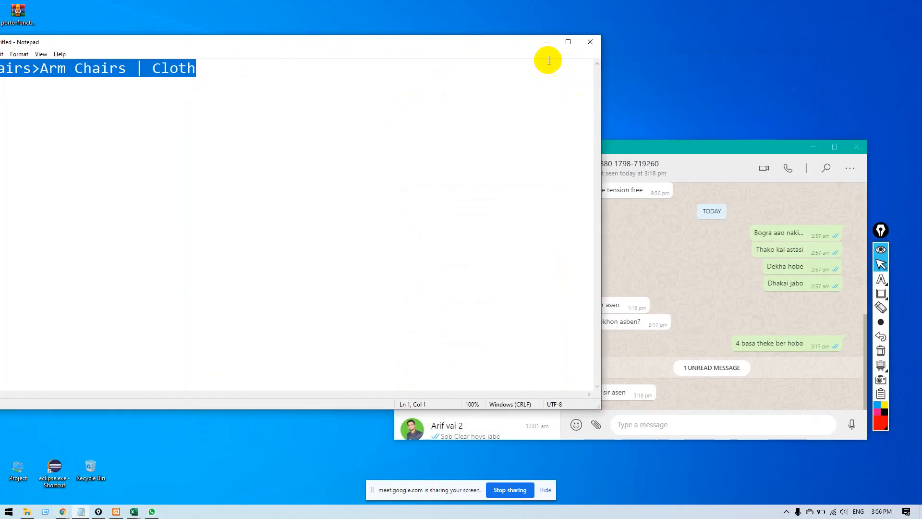
{"action": "left_click", "coordinate": [590, 43]}
{"action": "left_click", "coordinate": [475, 255]}
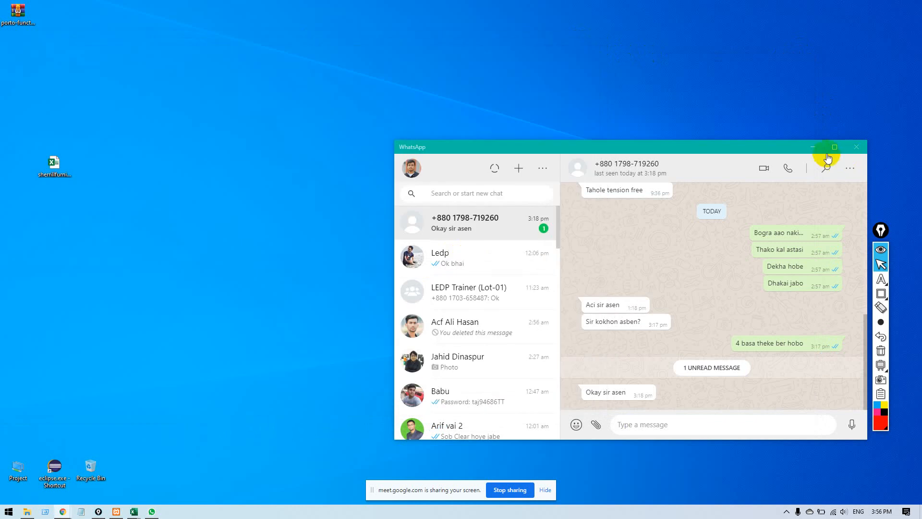
{"action": "left_click", "coordinate": [813, 147]}
Create a new text document on the desktop, keeping its default name.
{"action": "right_click", "coordinate": [281, 56]}
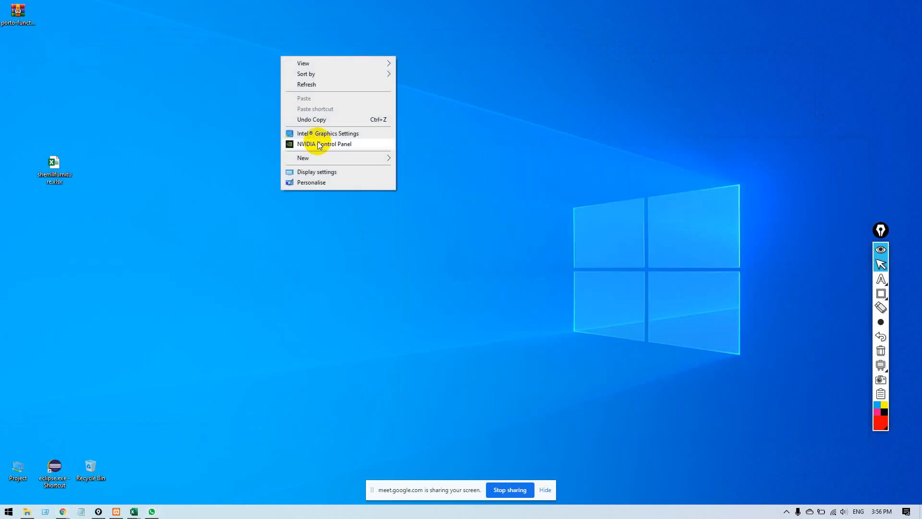
{"action": "mouse_move", "coordinate": [319, 158]}
{"action": "left_click", "coordinate": [472, 257]}
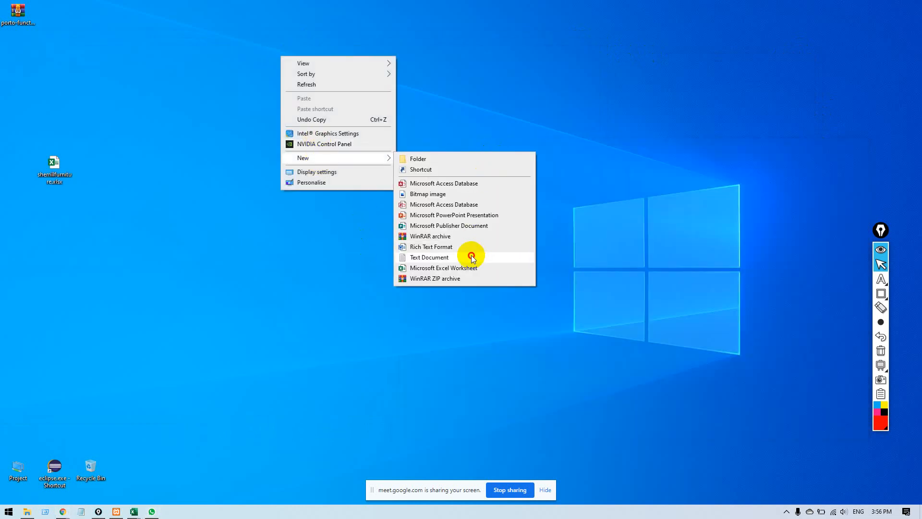
{"action": "key", "text": "Return"}
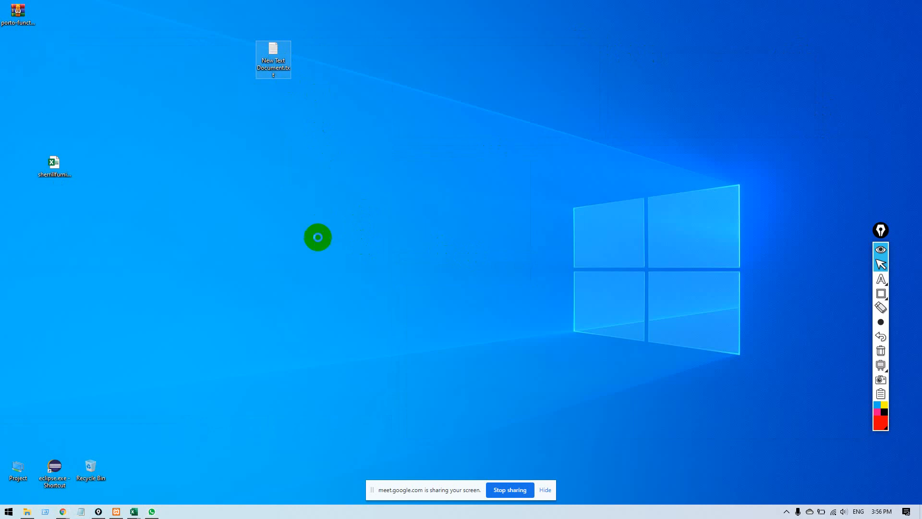
Rename the new desktop text document as index.html and accept the change of file extension.
{"action": "key", "text": "shift+F10"}
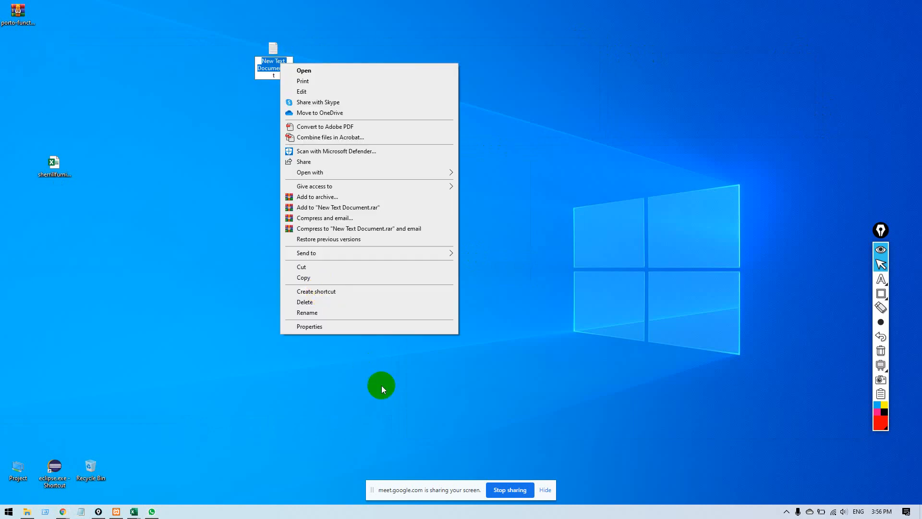
{"action": "left_click", "coordinate": [341, 313]}
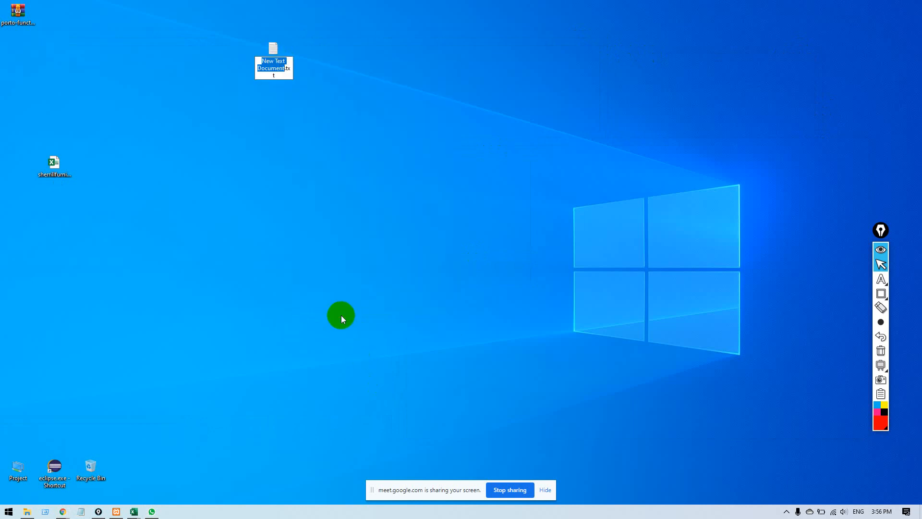
{"action": "key", "text": "BackSpace"}
{"action": "type", "text": "index"}
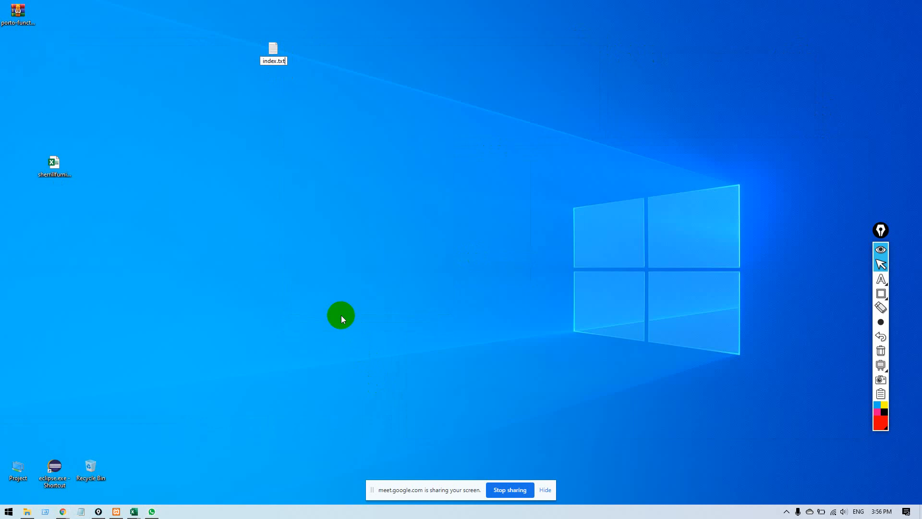
{"action": "key", "text": "BackSpace"}
{"action": "key", "text": "BackSpace"}
{"action": "key", "text": "BackSpace"}
{"action": "type", "text": "html"}
{"action": "key", "text": "Return"}
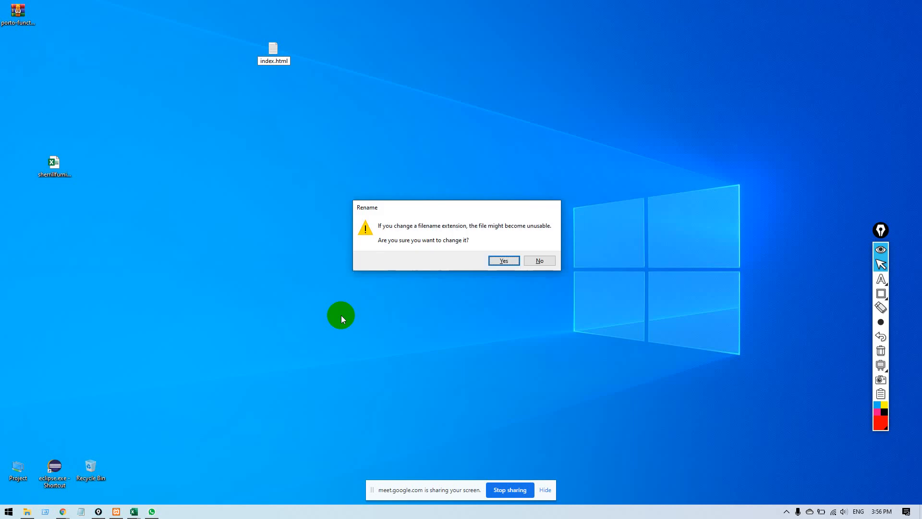
{"action": "key", "text": "Return"}
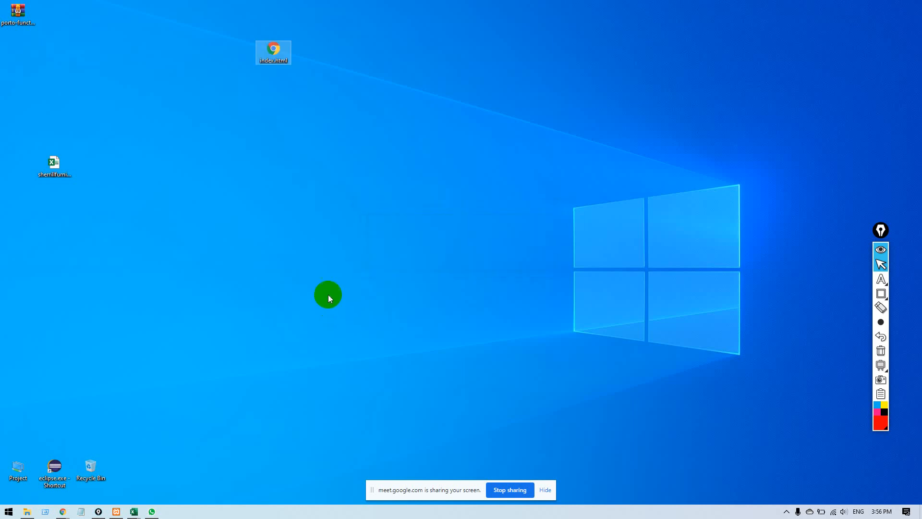
Open index.html in Notepad and move its window clear of the desktop file icons.
{"action": "right_click", "coordinate": [277, 56]}
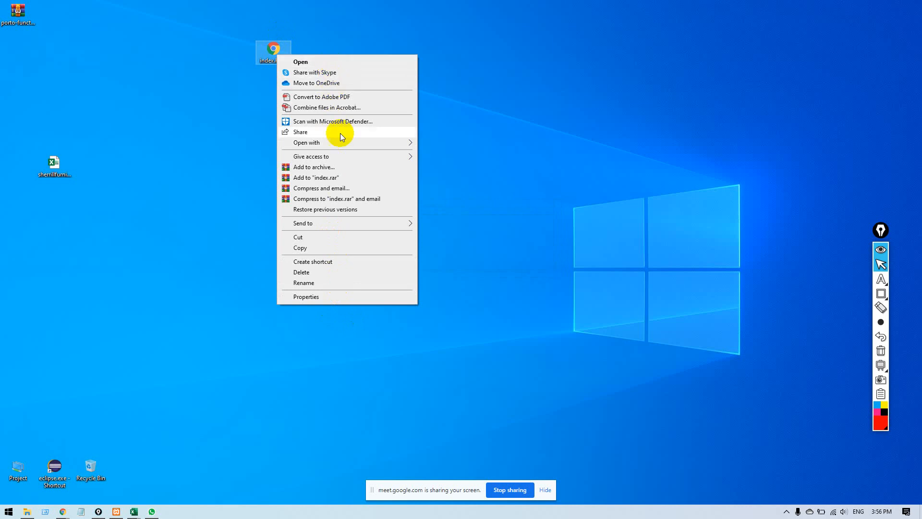
{"action": "mouse_move", "coordinate": [342, 142]}
{"action": "left_click", "coordinate": [459, 190]}
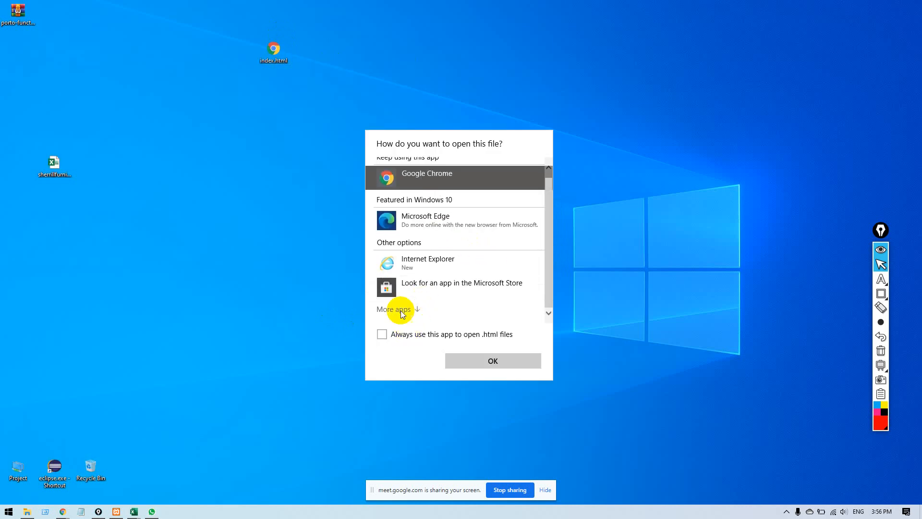
{"action": "left_click", "coordinate": [401, 312]}
{"action": "scroll", "coordinate": [426, 276], "scroll_direction": "down", "scroll_amount": 2}
{"action": "left_click", "coordinate": [420, 258]}
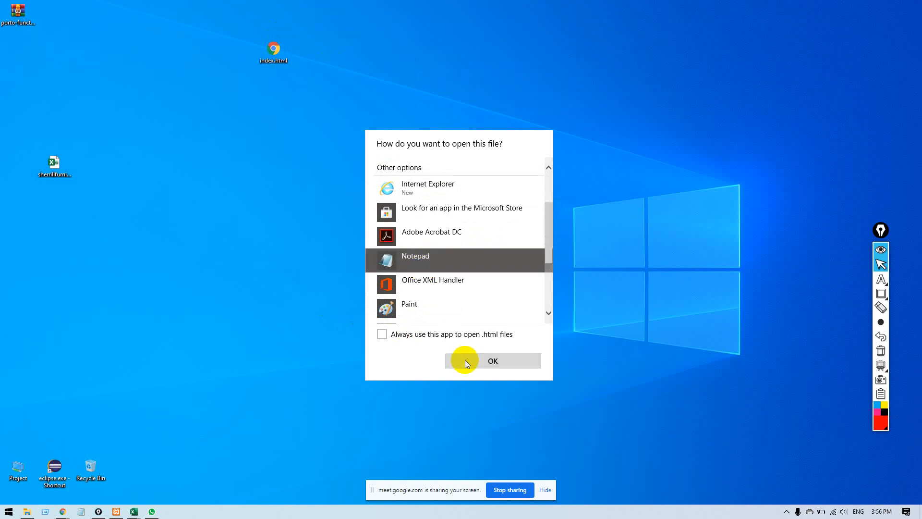
{"action": "left_click", "coordinate": [465, 362]}
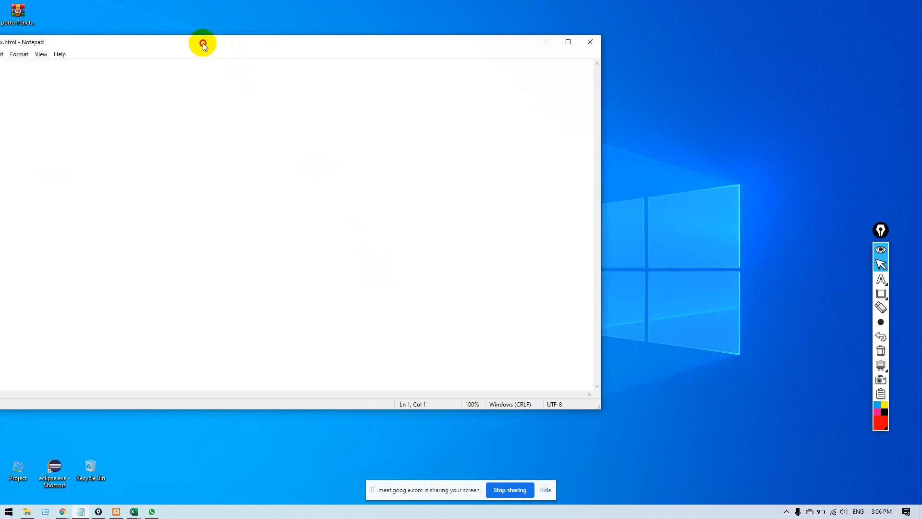
{"action": "left_click_drag", "start_coordinate": [202, 43], "coordinate": [545, 87]}
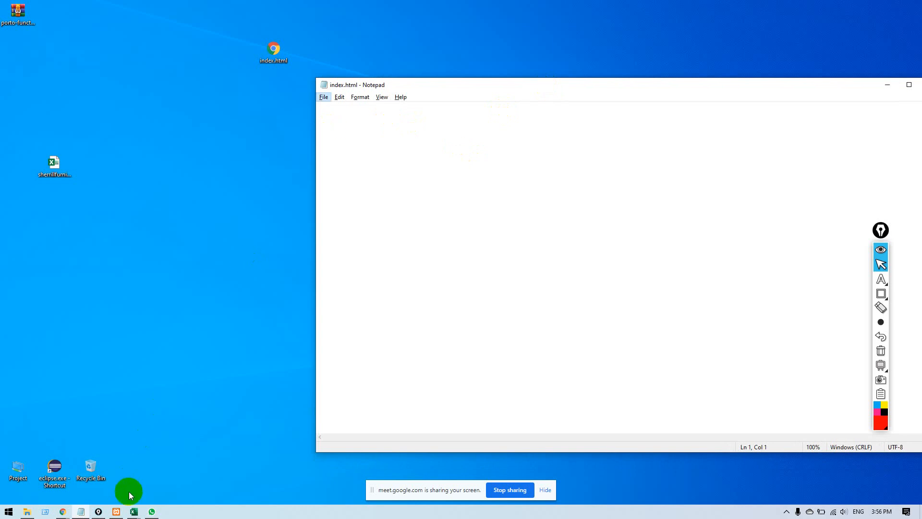
Switch to the woocommerce-product-export.csv workbook in Excel and close it.
{"action": "left_click", "coordinate": [134, 511]}
{"action": "left_click", "coordinate": [172, 467]}
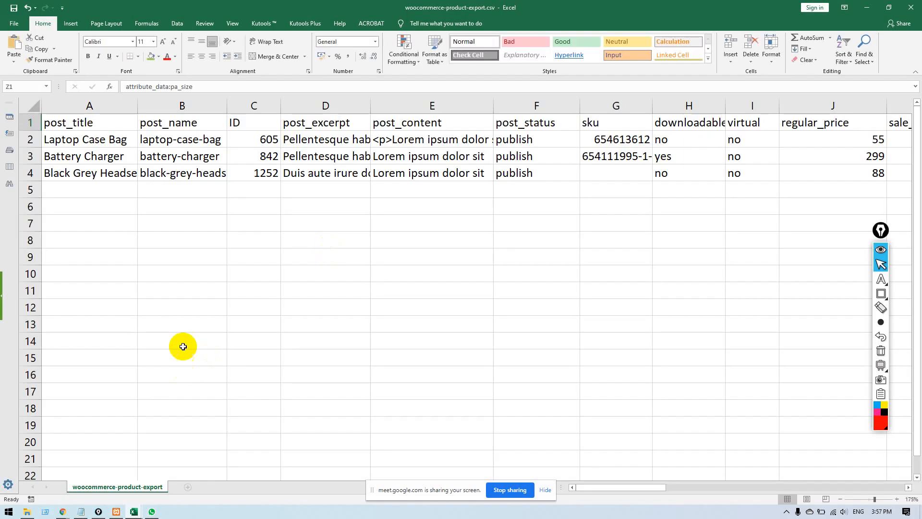
{"action": "left_click", "coordinate": [909, 6]}
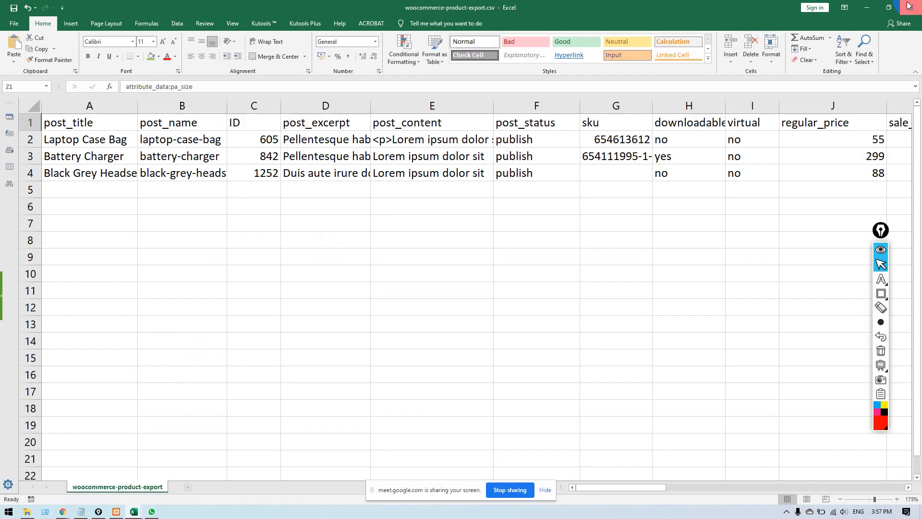
{"action": "left_click", "coordinate": [461, 275]}
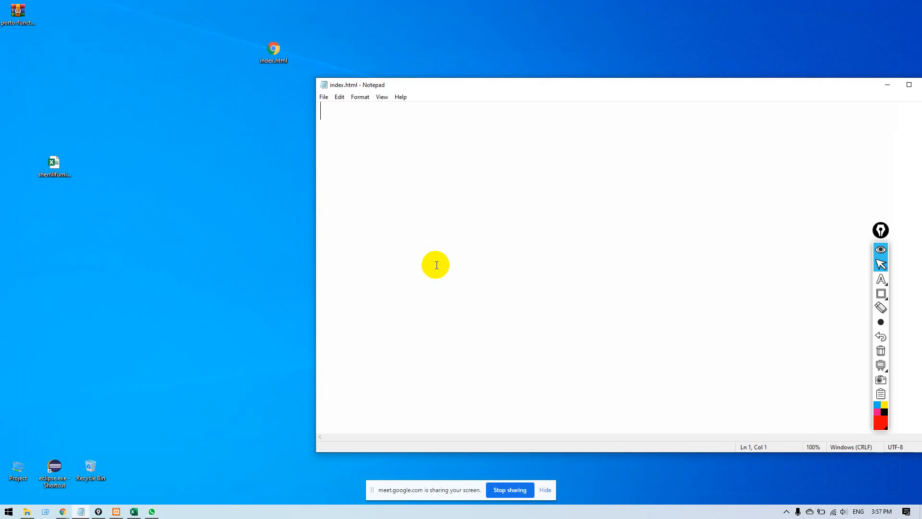
Select the DIMENSIONS header text inside cell G1 of sherrillfurniture.xlsx in Excel and return to index.html in Notepad.
{"action": "key", "text": "alt+Tab"}
{"action": "key", "text": "alt+Tab"}
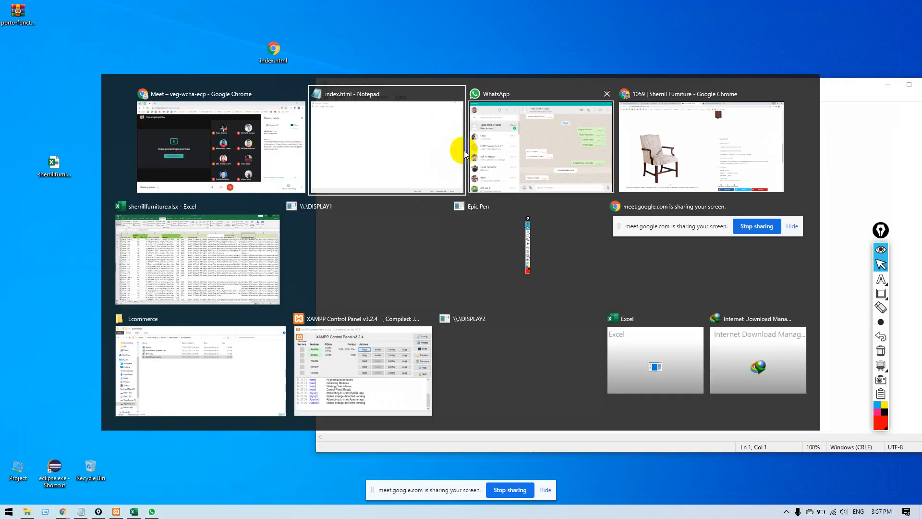
{"action": "left_click", "coordinate": [263, 254]}
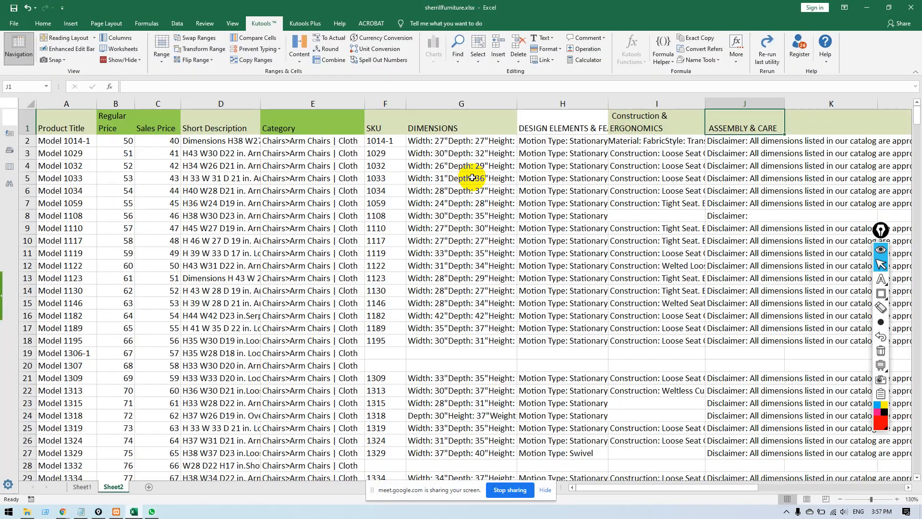
{"action": "double_click", "coordinate": [443, 127]}
{"action": "double_click", "coordinate": [442, 126]}
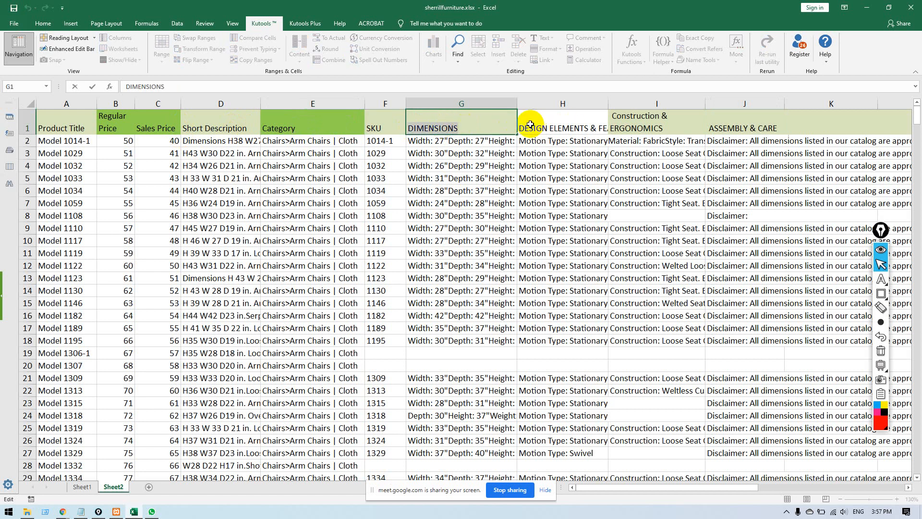
{"action": "key", "text": "alt+Tab"}
{"action": "left_click", "coordinate": [867, 7]}
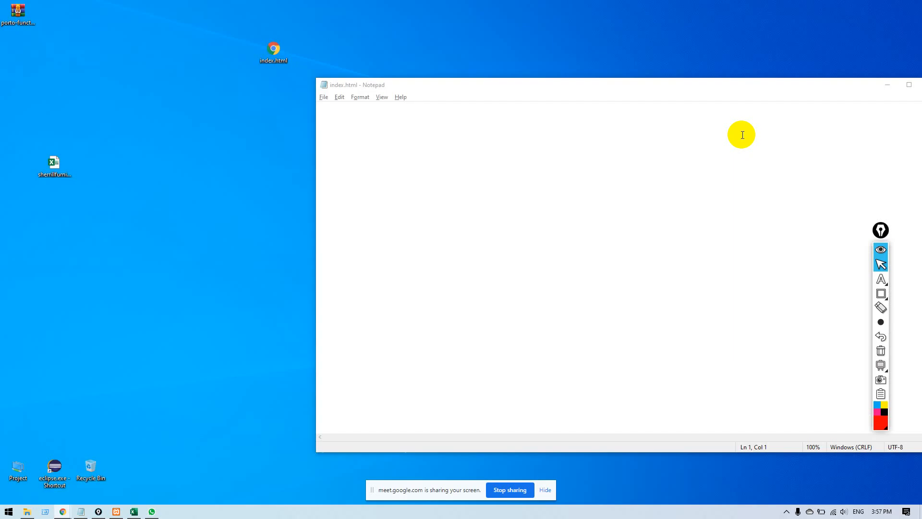
Write the heading <h2>DIMENSIONS</h2> on the first line of index.html and save the file.
{"action": "left_click", "coordinate": [416, 131]}
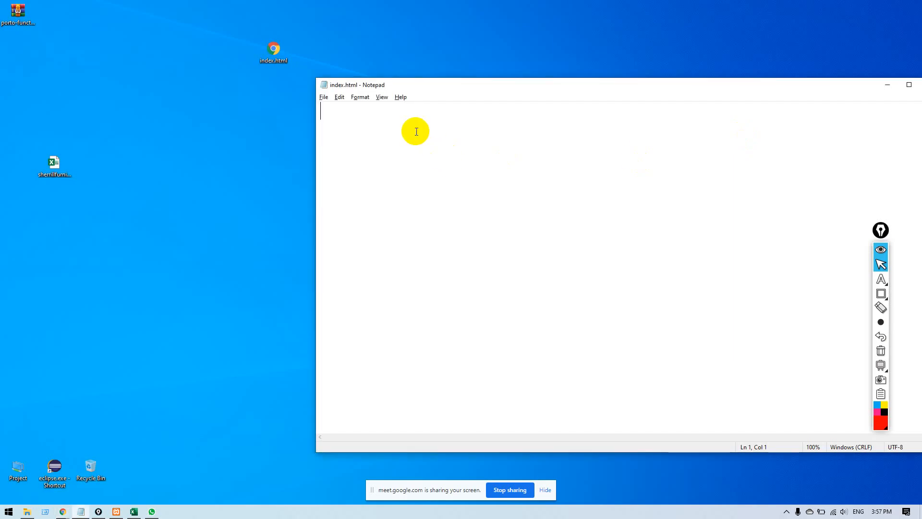
{"action": "type", "text": "<>"}
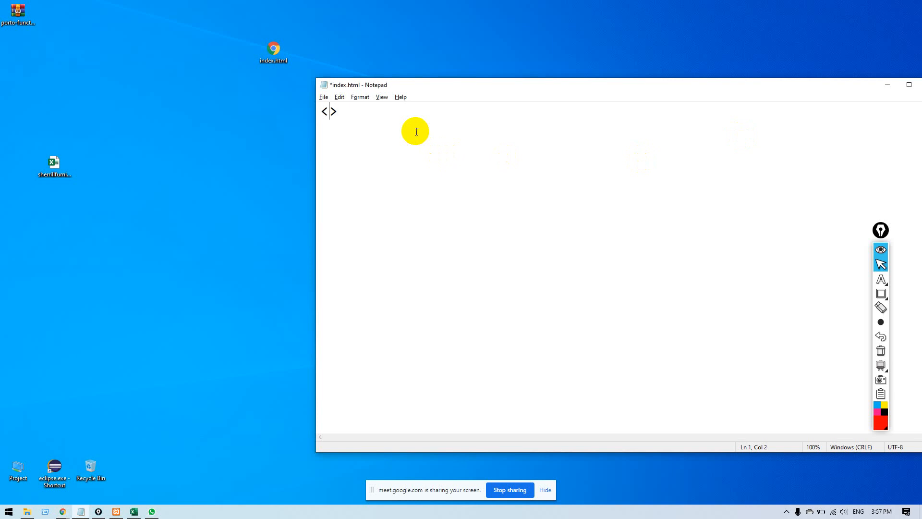
{"action": "type", "text": "h2"}
{"action": "key", "text": "Right"}
{"action": "type", "text": "DIMENSIONS"}
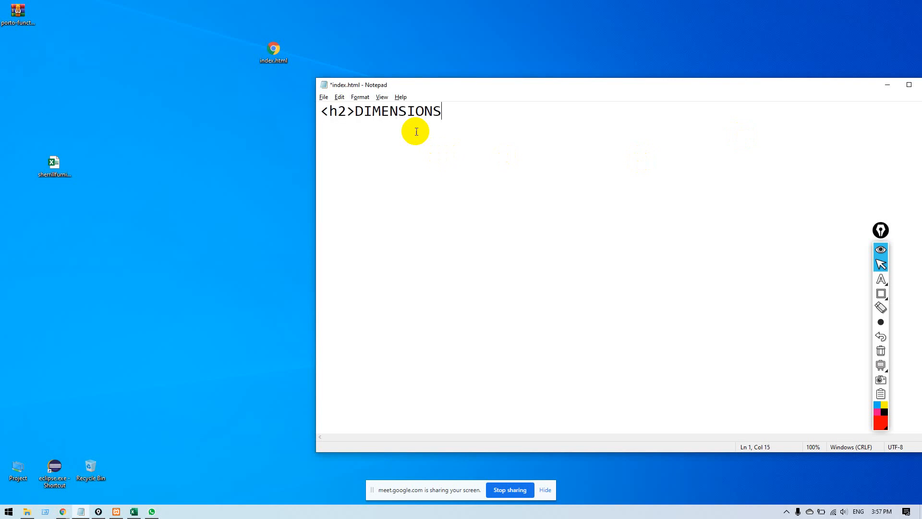
{"action": "type", "text": "<>"}
{"action": "key", "text": "Left"}
{"action": "type", "text": "/h2"}
{"action": "key", "text": "Right"}
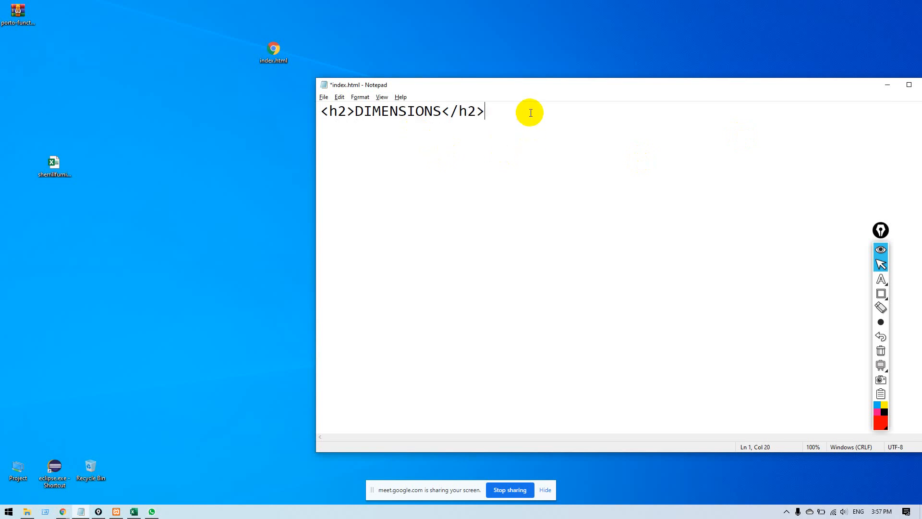
{"action": "key", "text": "ctrl+s"}
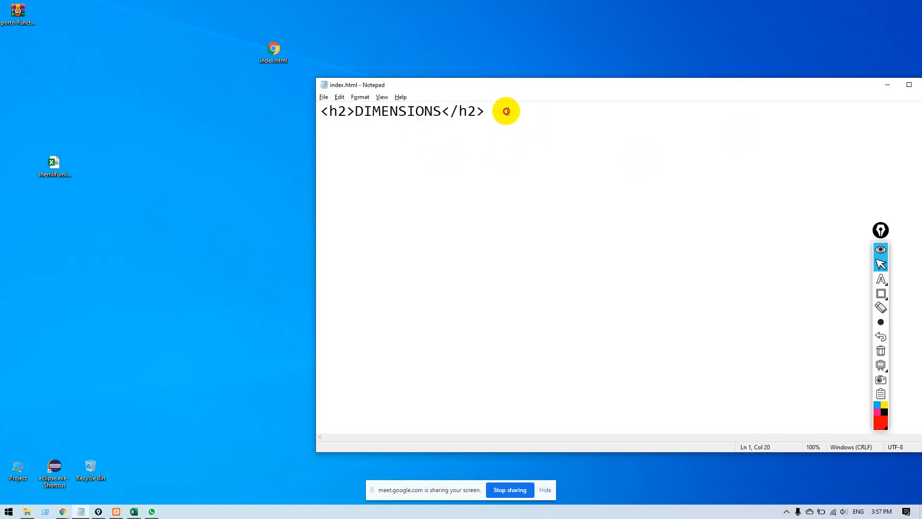
Add the paragraph line <p>DIMENSIONS</p> above the h2 heading in index.html and save the file.
{"action": "left_click", "coordinate": [322, 110]}
{"action": "key", "text": "Return"}
{"action": "key", "text": "Up"}
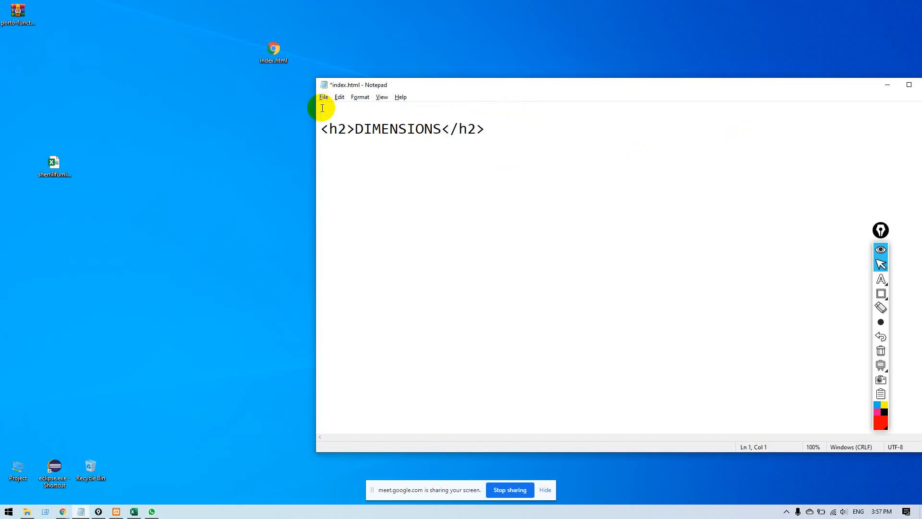
{"action": "type", "text": "DIMENSIONS"}
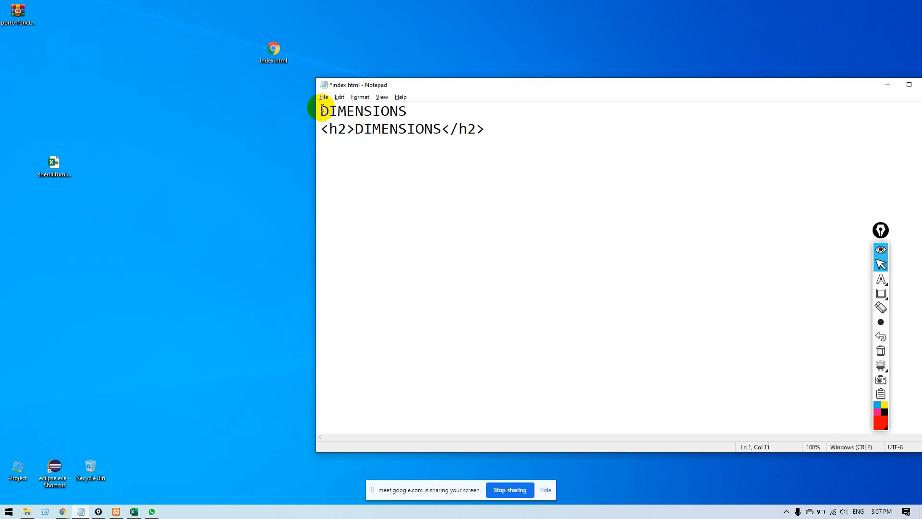
{"action": "type", "text": "<>"}
{"action": "type", "text": "/p>"}
{"action": "left_click", "coordinate": [321, 110]}
{"action": "type", "text": "<>"}
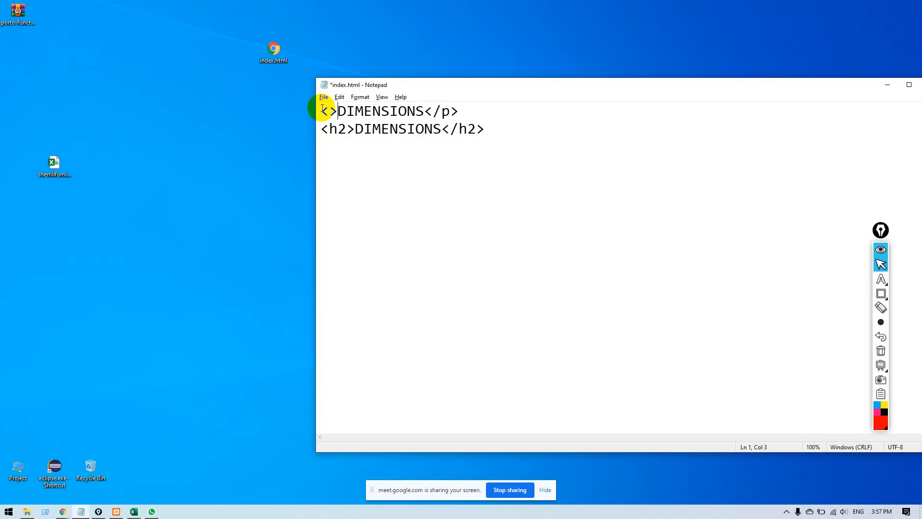
{"action": "type", "text": "p"}
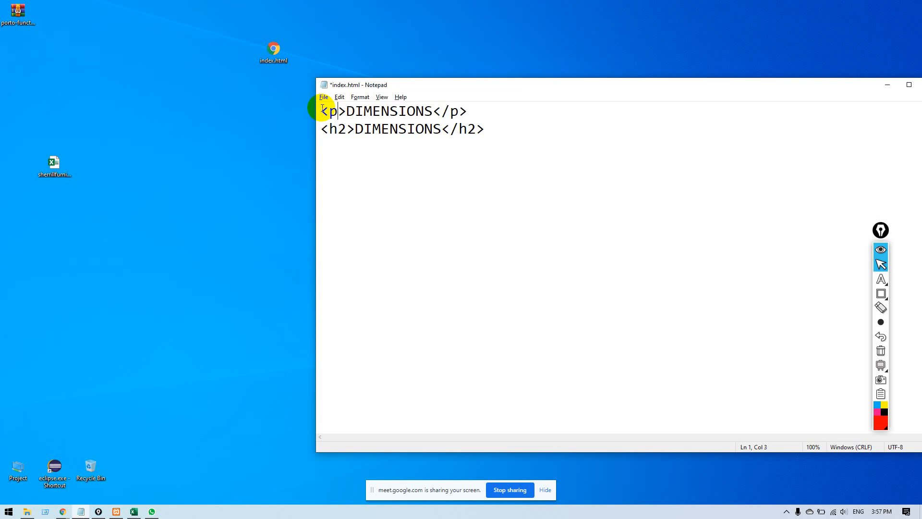
{"action": "key", "text": "ctrl+s"}
{"action": "left_click", "coordinate": [561, 172]}
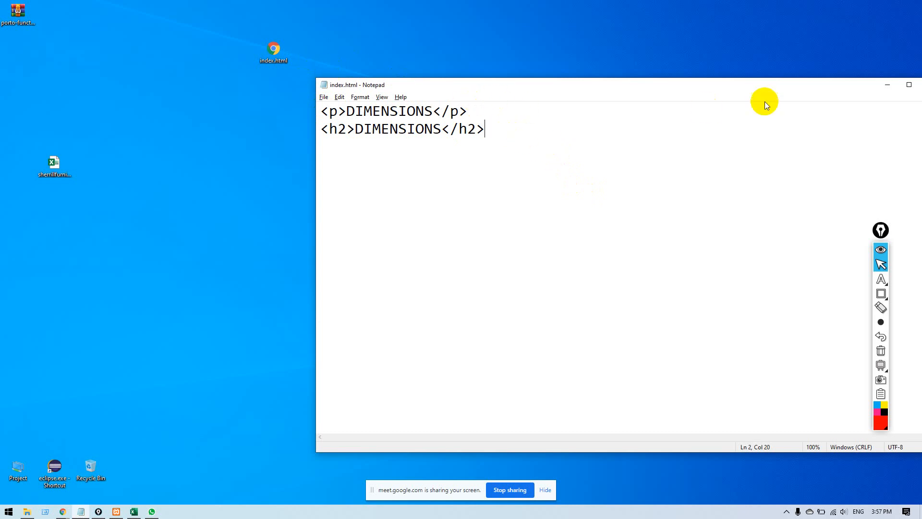
Open index.html in Chrome, compare how the DIMENSIONS paragraph and h2 heading render, and close the browser window.
{"action": "right_click", "coordinate": [275, 53]}
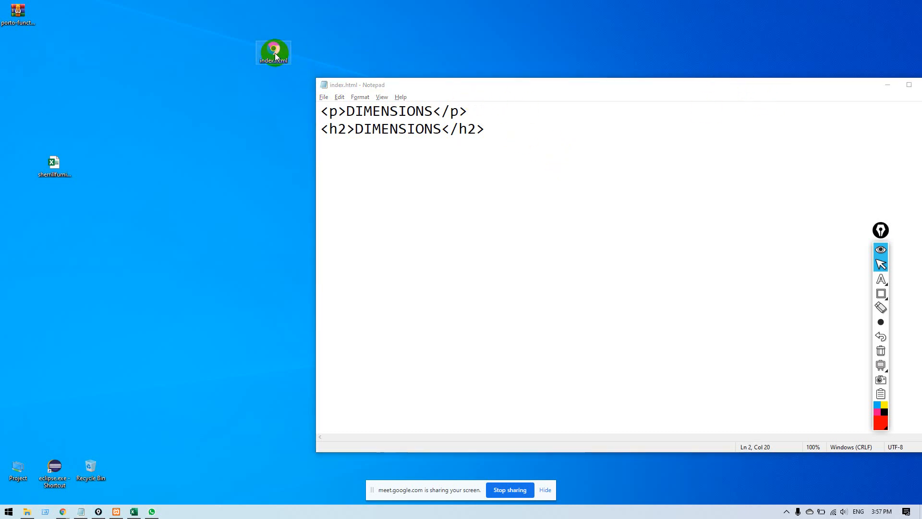
{"action": "left_click", "coordinate": [301, 58]}
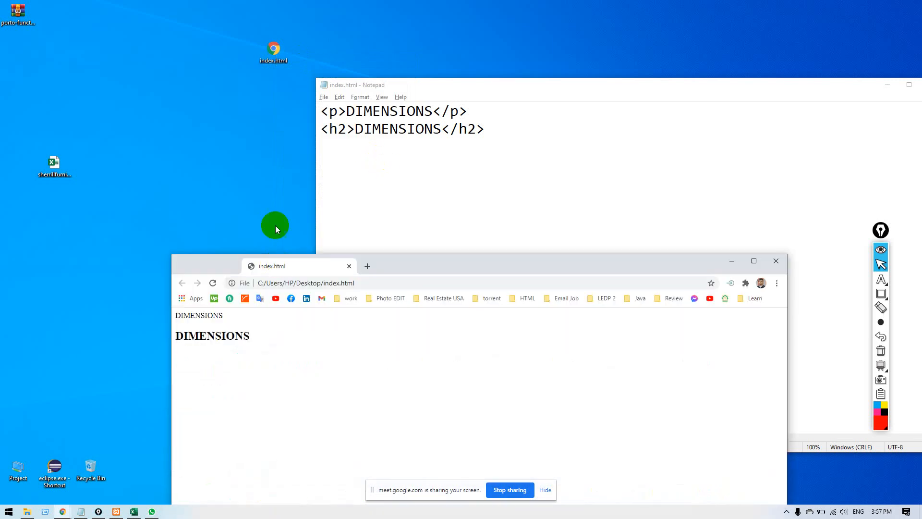
{"action": "key", "text": "super+Up"}
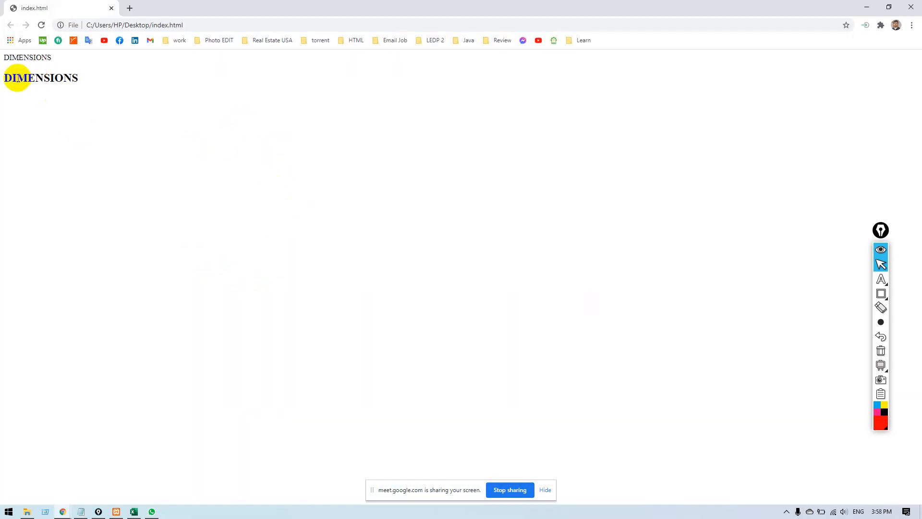
{"action": "mouse_move", "coordinate": [18, 78]}
{"action": "left_mouse_down"}
{"action": "mouse_move", "coordinate": [79, 77]}
{"action": "mouse_move", "coordinate": [7, 77]}
{"action": "left_mouse_up"}
{"action": "left_click", "coordinate": [93, 83]}
{"action": "left_click", "coordinate": [19, 54]}
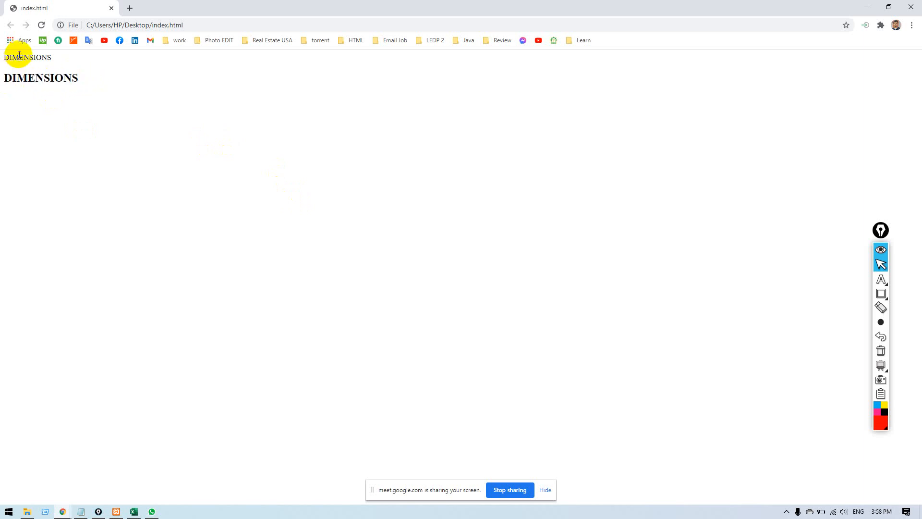
{"action": "double_click", "coordinate": [19, 56]}
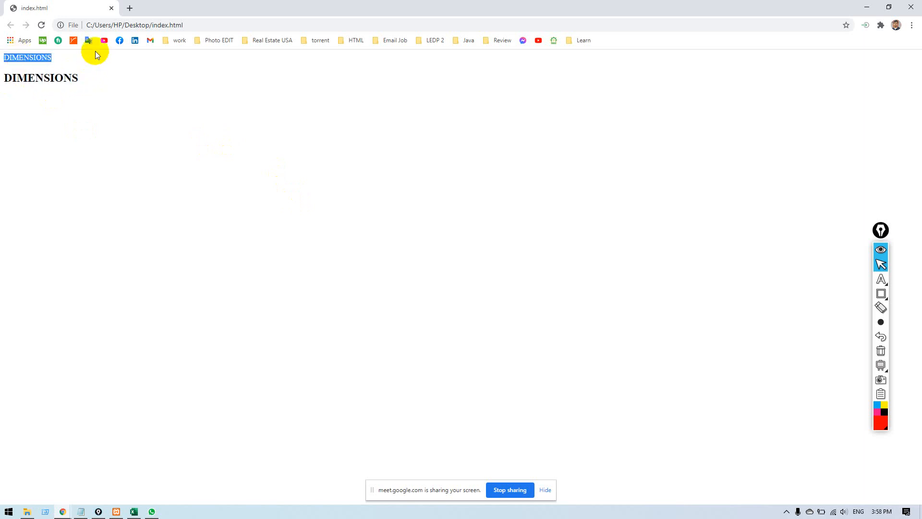
{"action": "left_click", "coordinate": [98, 51]}
{"action": "double_click", "coordinate": [38, 57]}
{"action": "left_click", "coordinate": [94, 73]}
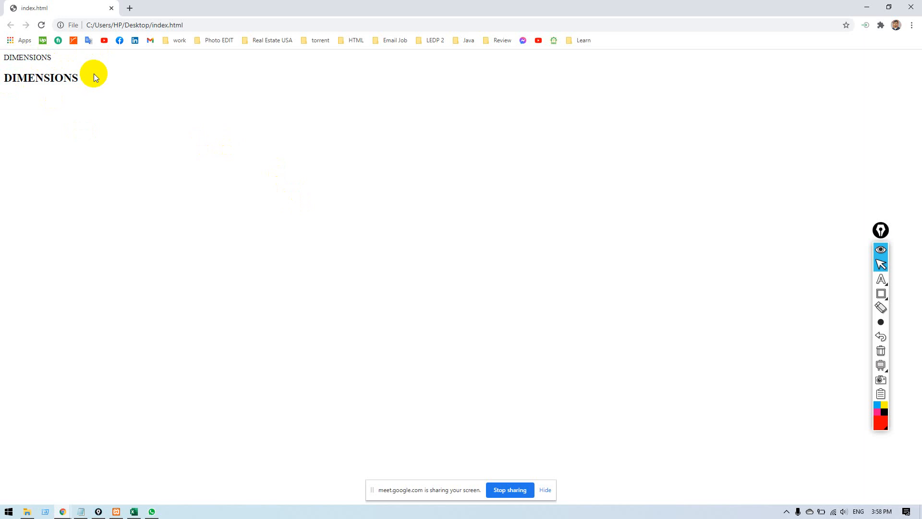
{"action": "left_click_drag", "start_coordinate": [94, 77], "coordinate": [12, 77]}
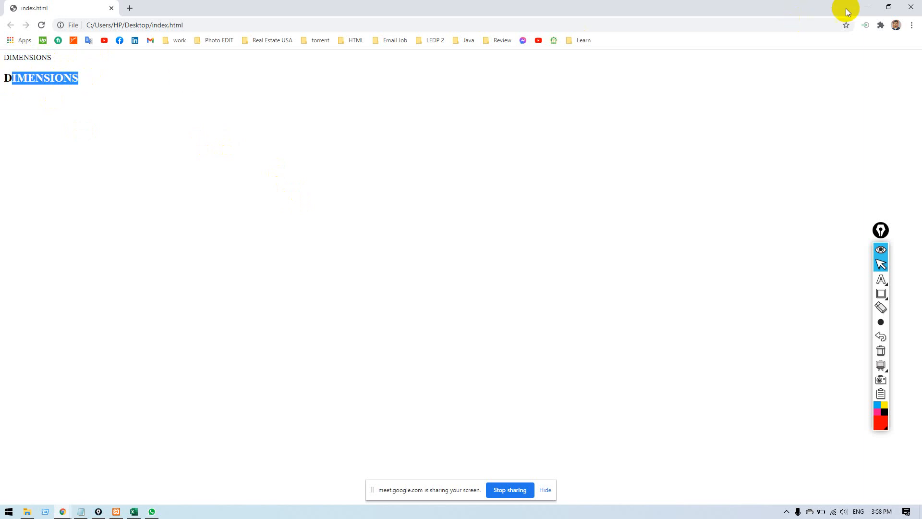
{"action": "left_click", "coordinate": [911, 8]}
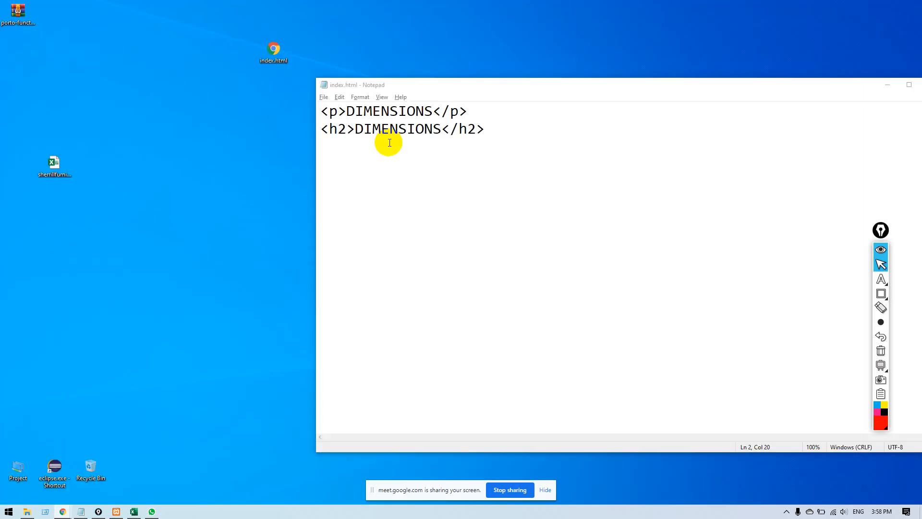
Copy the <h2>DIMENSIONS</h2> line from index.html, minimize Notepad and return to Sheet2 of sherrillfurniture.xlsx in Excel, leaving the cell G1 edit.
{"action": "left_click_drag", "start_coordinate": [519, 127], "coordinate": [285, 136]}
{"action": "left_click", "coordinate": [508, 181]}
{"action": "left_click", "coordinate": [888, 84]}
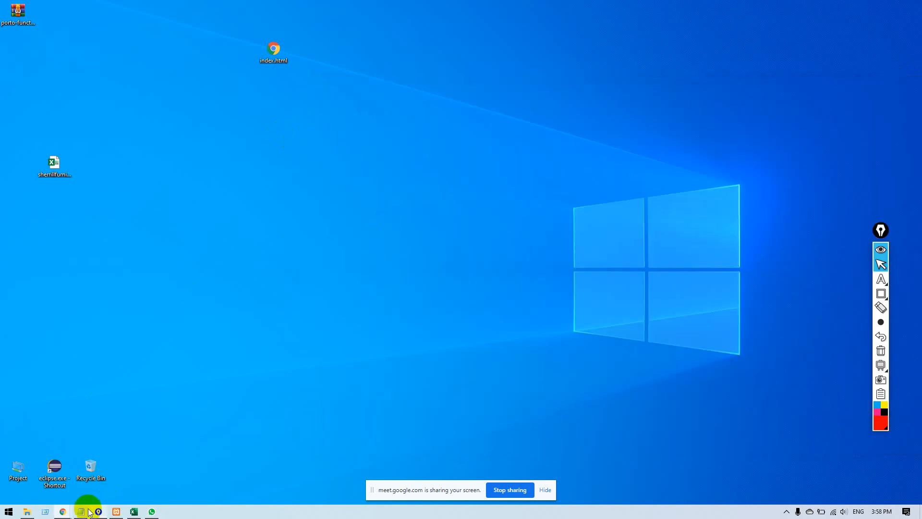
{"action": "left_click", "coordinate": [134, 512]}
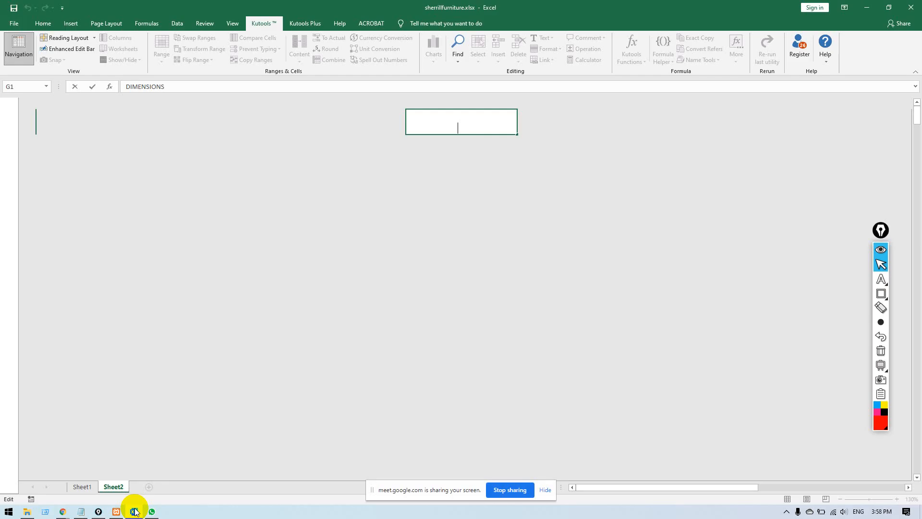
{"action": "left_click", "coordinate": [489, 176]}
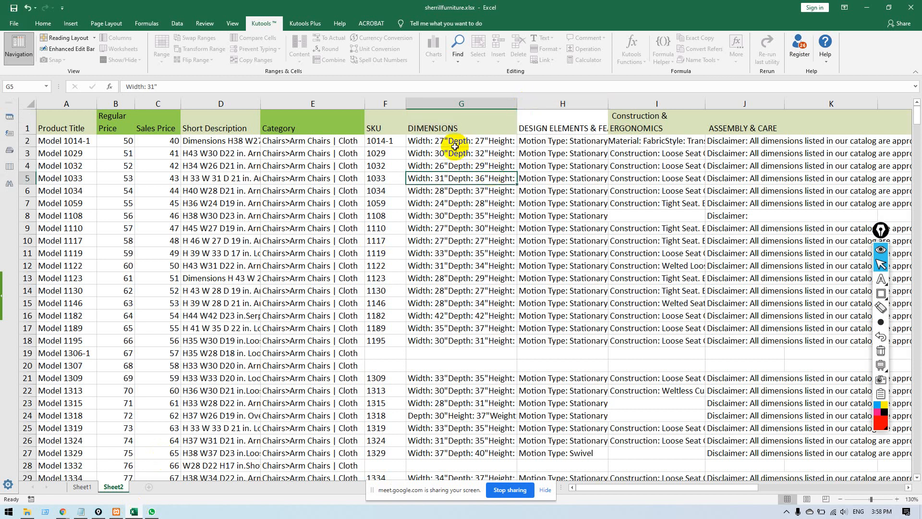
Insert <h2>DIMENSIONS</h2> as a new first line above the width entry inside cell G2.
{"action": "left_click", "coordinate": [453, 143]}
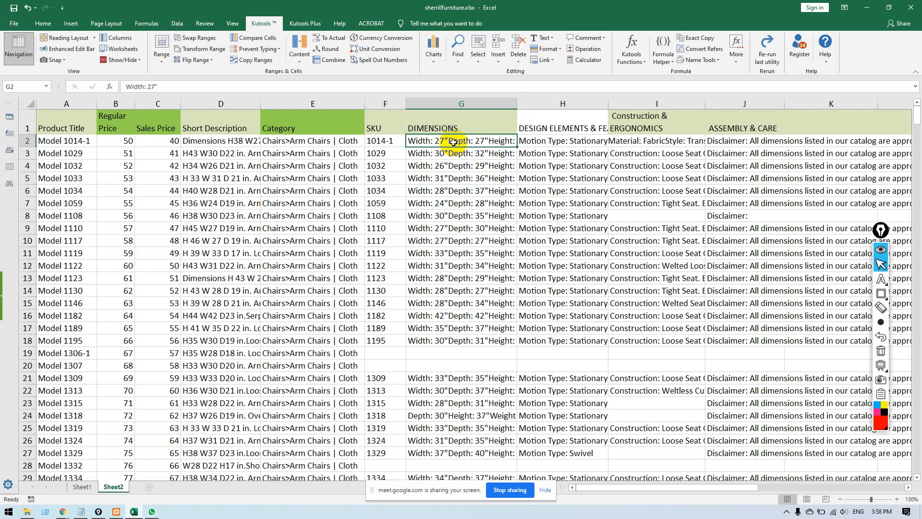
{"action": "double_click", "coordinate": [454, 142]}
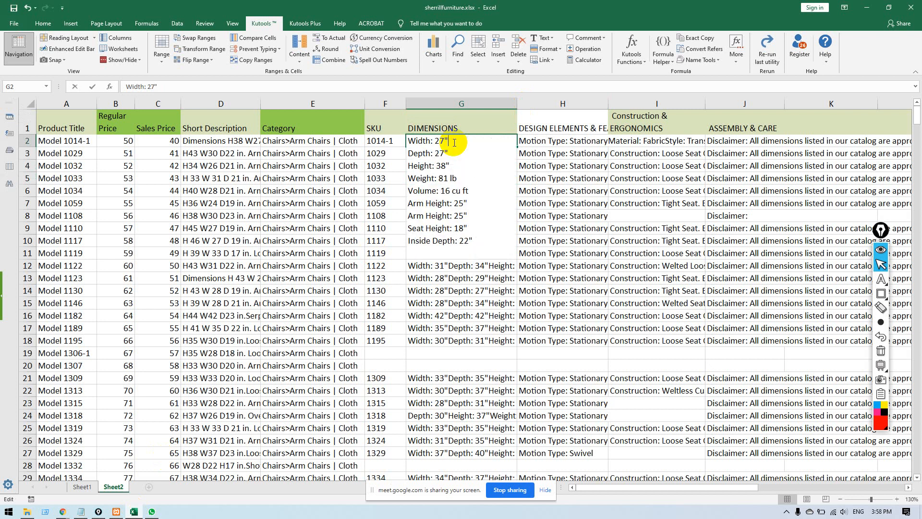
{"action": "left_click", "coordinate": [410, 140]}
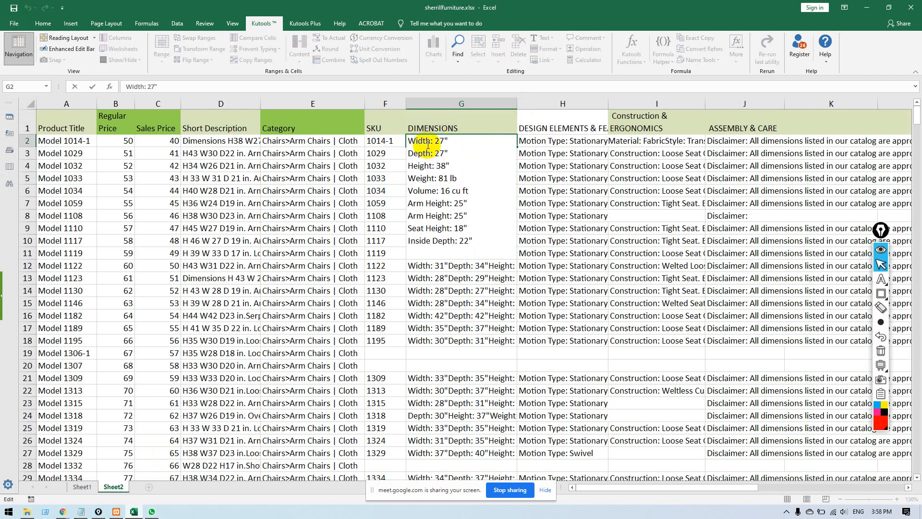
{"action": "key", "text": "alt+Return"}
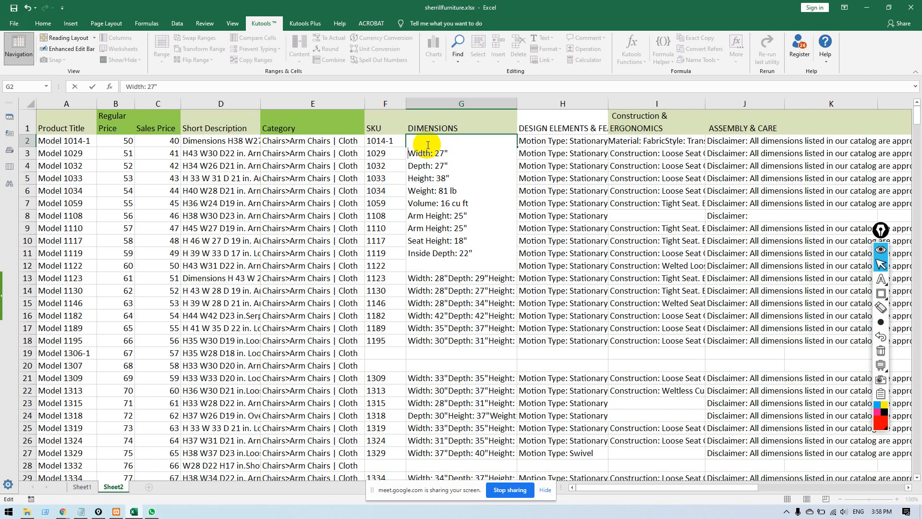
{"action": "type", "text": "<h2>DIMENSIONS</h2>"}
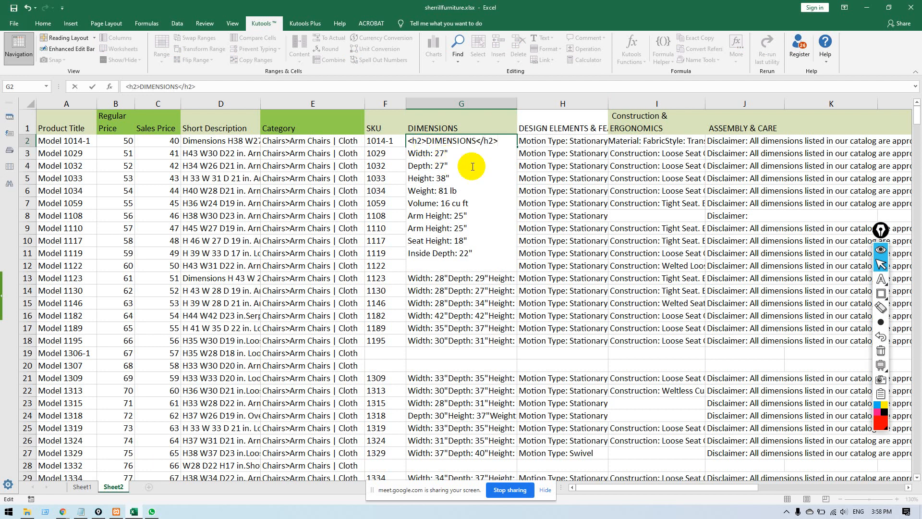
{"action": "left_click", "coordinate": [560, 149]}
Delete the h2 heading and its empty line from cell G2 and turn off text wrapping for the cell.
{"action": "left_click", "coordinate": [450, 139]}
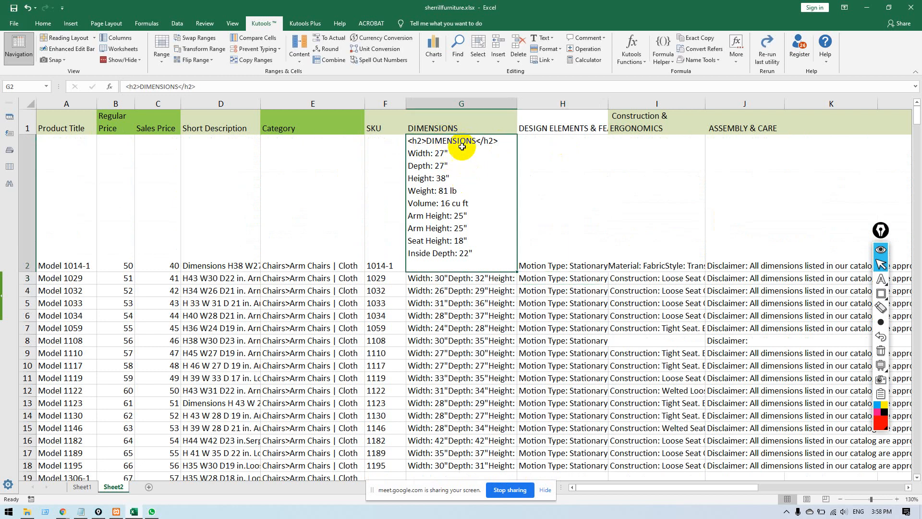
{"action": "double_click", "coordinate": [482, 141]}
{"action": "left_click", "coordinate": [497, 142]}
{"action": "left_click_drag", "start_coordinate": [497, 142], "coordinate": [402, 139]}
{"action": "key", "text": "Delete"}
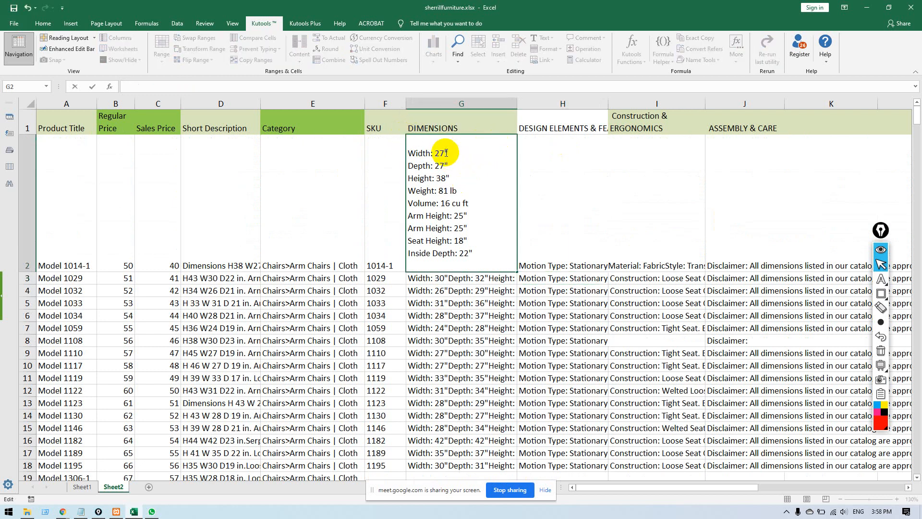
{"action": "left_click", "coordinate": [408, 152]}
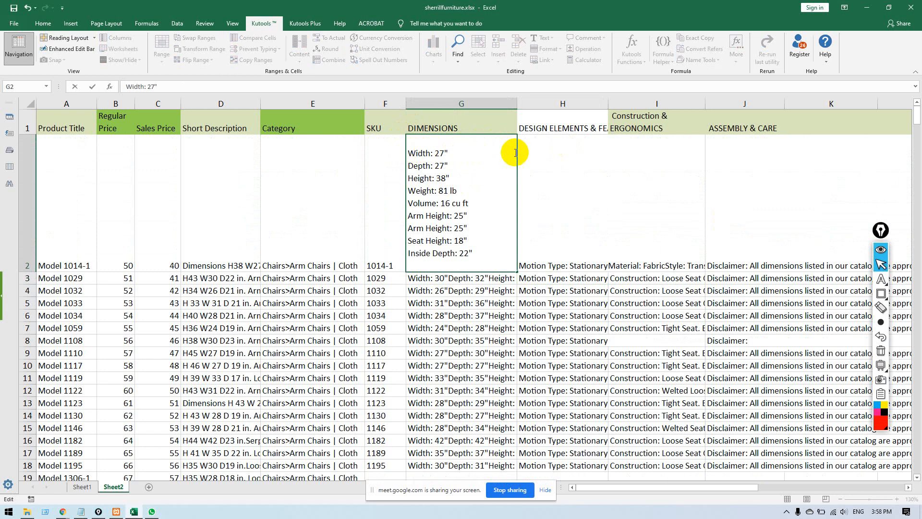
{"action": "key", "text": "BackSpace"}
{"action": "key", "text": "ctrl+Return"}
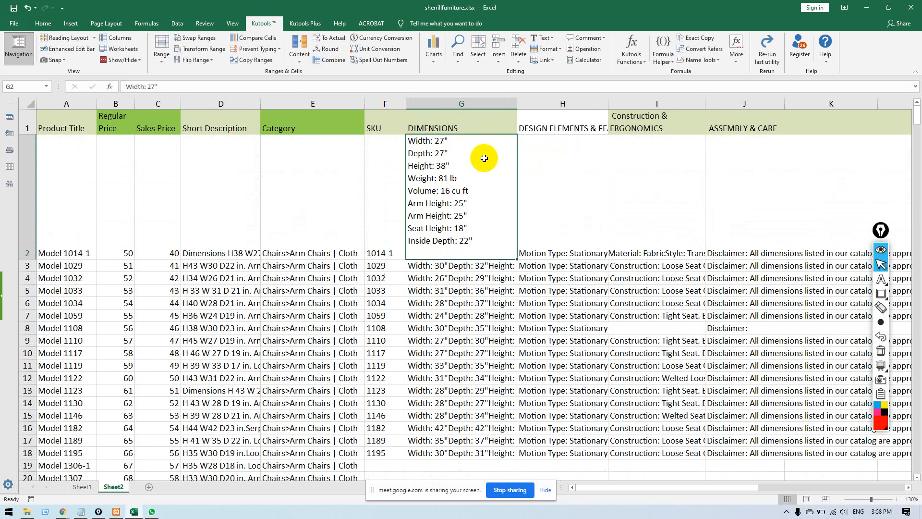
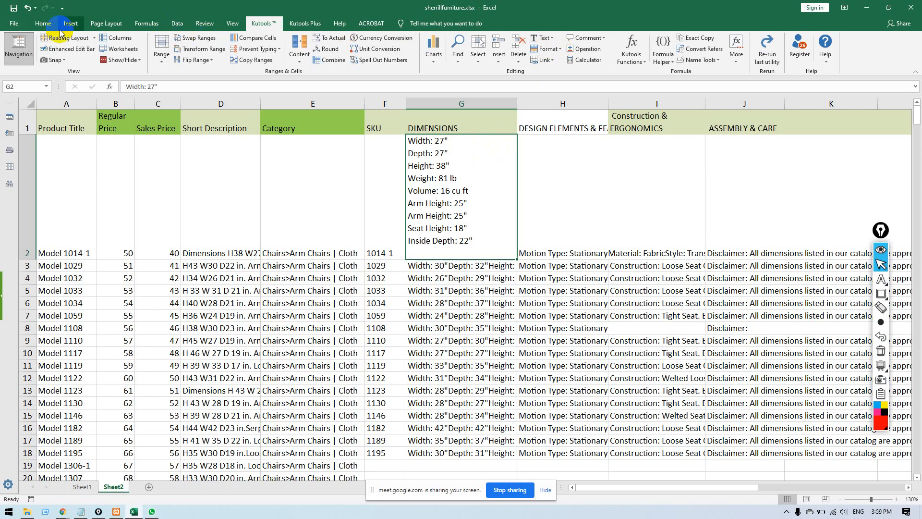
{"action": "left_click", "coordinate": [43, 23]}
{"action": "left_click", "coordinate": [271, 42]}
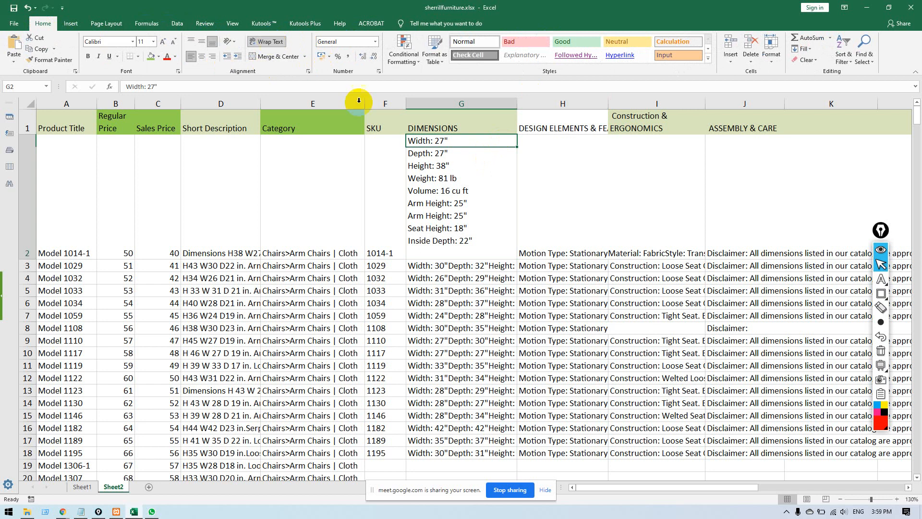
Insert a blank column G before the DIMENSIONS column and widen it to leave room for a formula.
{"action": "right_click", "coordinate": [447, 102]}
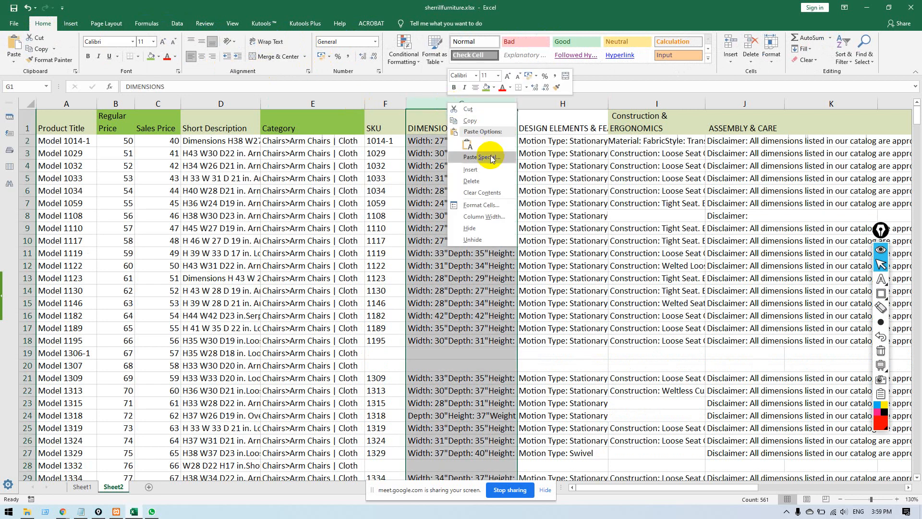
{"action": "left_click", "coordinate": [470, 170]}
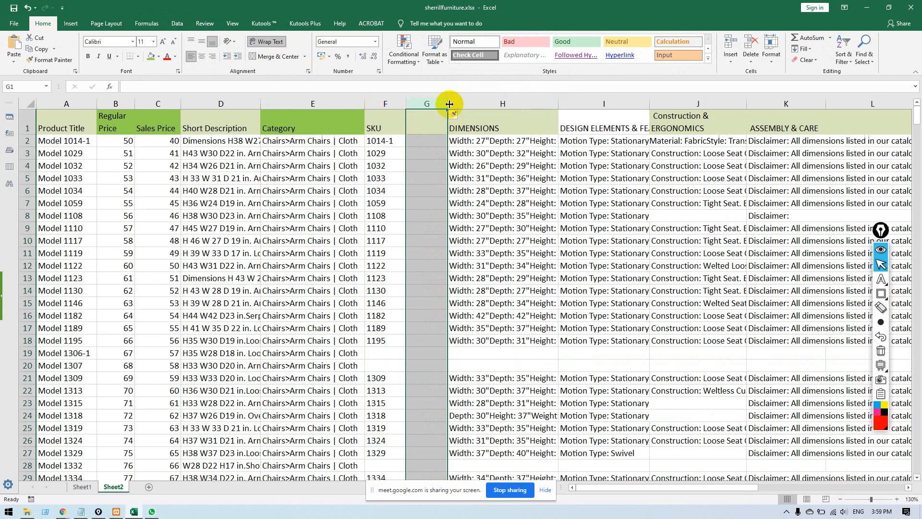
{"action": "left_click_drag", "start_coordinate": [446, 104], "coordinate": [523, 105]}
{"action": "left_click", "coordinate": [485, 141]}
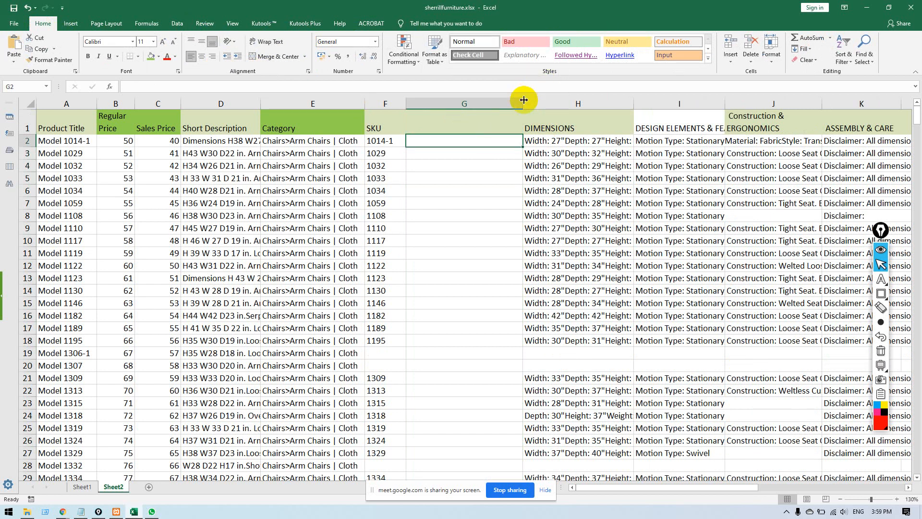
{"action": "left_click_drag", "start_coordinate": [522, 103], "coordinate": [562, 103]}
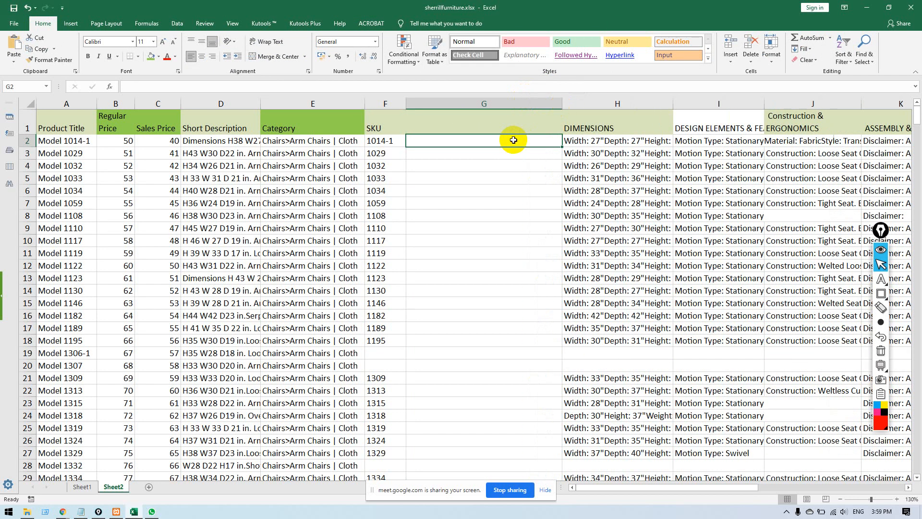
{"action": "type", "text": "=con"}
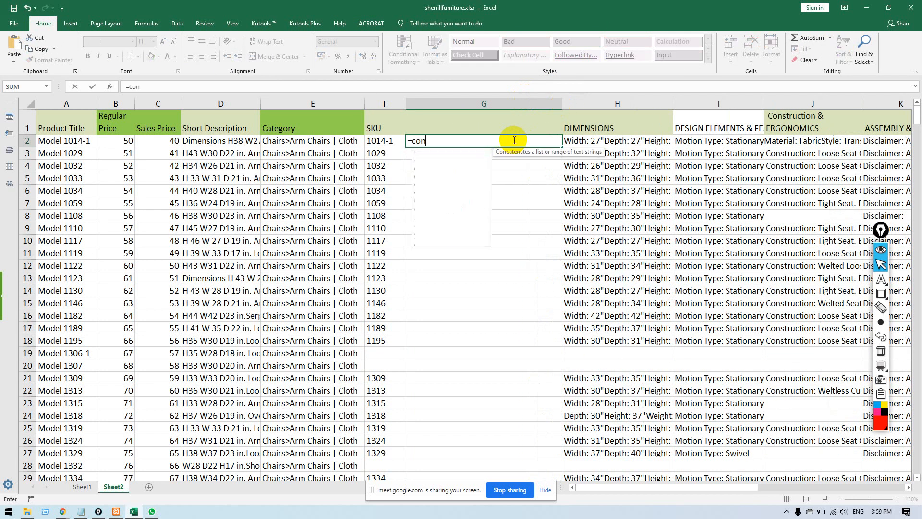
{"action": "type", "text": "c"}
{"action": "key", "text": "Down"}
{"action": "key", "text": "Tab"}
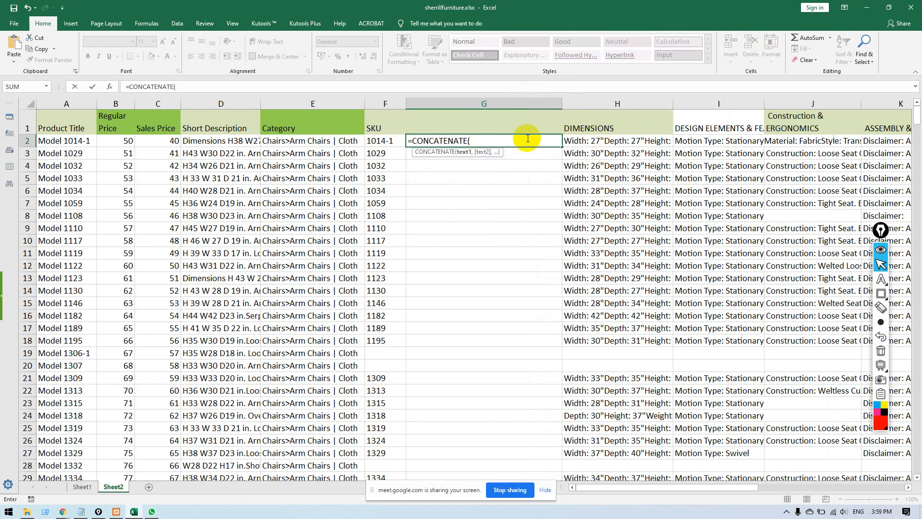
{"action": "key", "text": "Escape"}
{"action": "key", "text": "Left"}
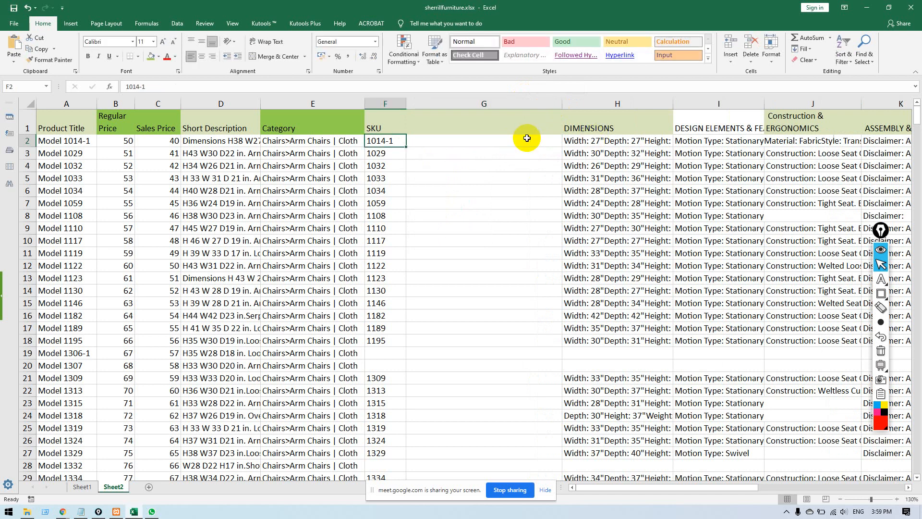
Enter the formula =CONCATENATE("<h2>DIMENSIONS</h2>",CHAR(10),H2) in cell G2 and keep the cell selected.
{"action": "left_click", "coordinate": [527, 138]}
{"action": "type", "text": "=CONCATENATE(\"\""}
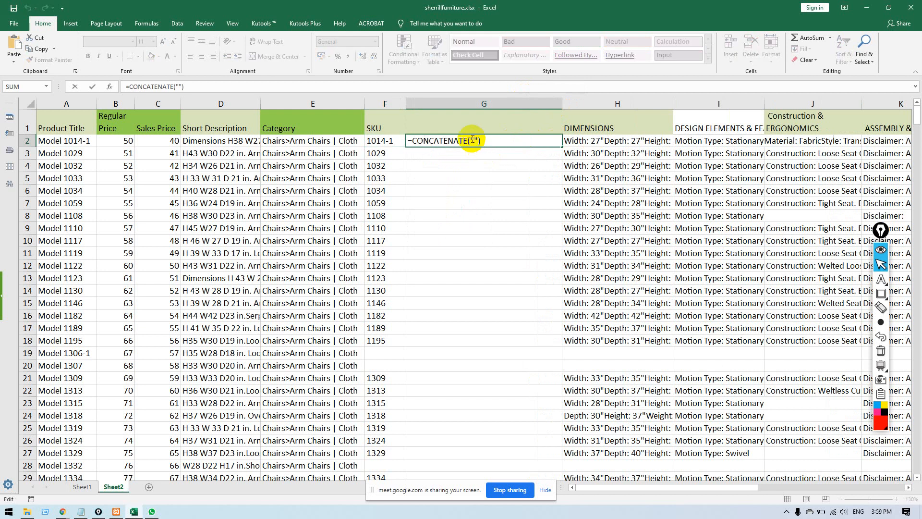
{"action": "type", "text": ")"}
{"action": "key", "text": "BackSpace"}
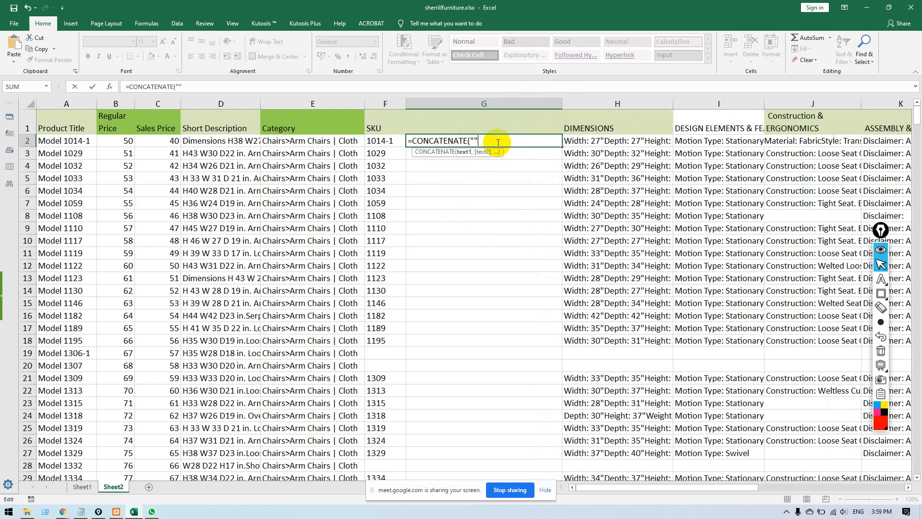
{"action": "type", "text": "<h2>DIMENSIONS</h2>\""}
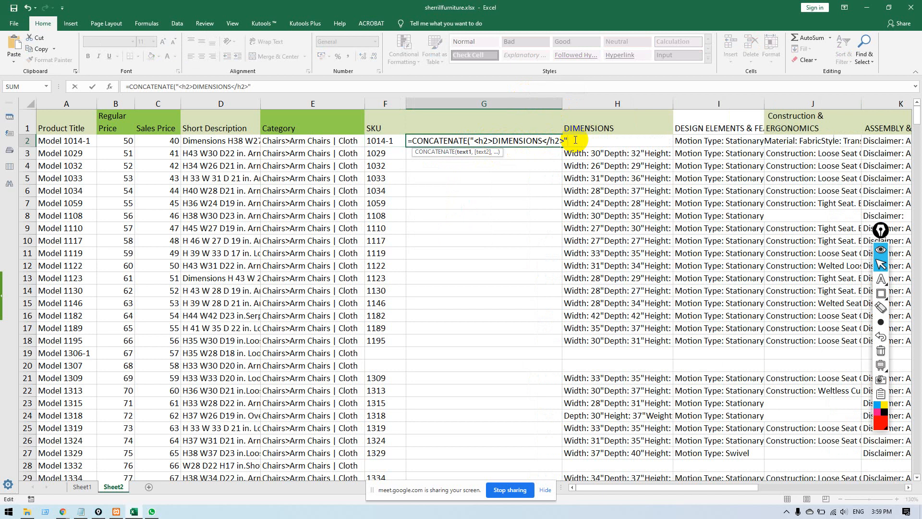
{"action": "type", "text": ",CHAR("}
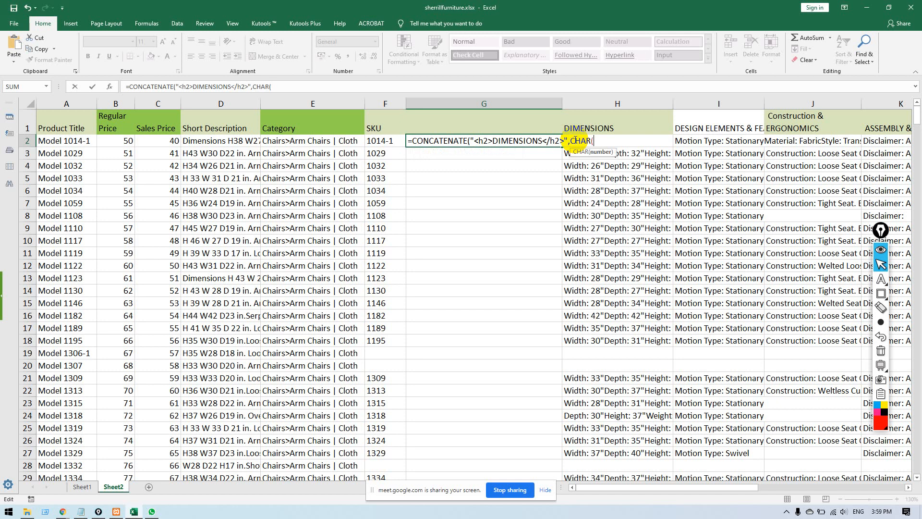
{"action": "type", "text": "10)"}
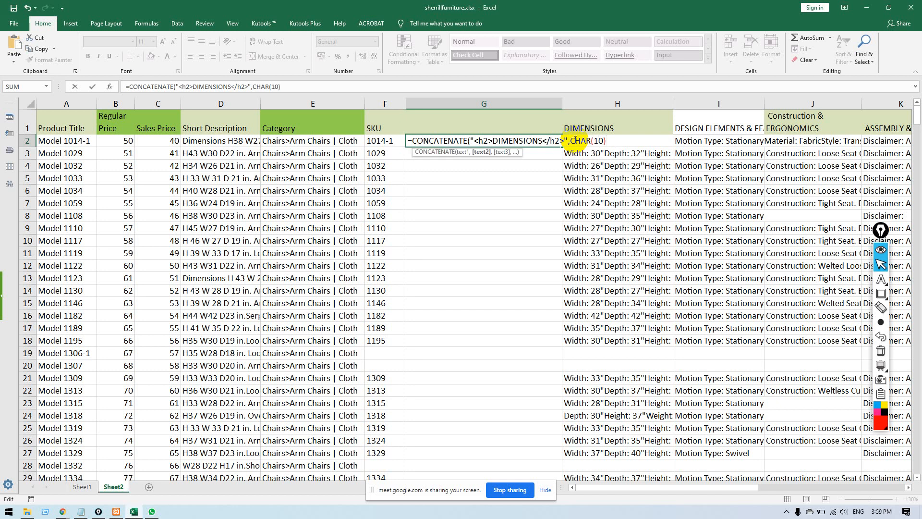
{"action": "type", "text": ","}
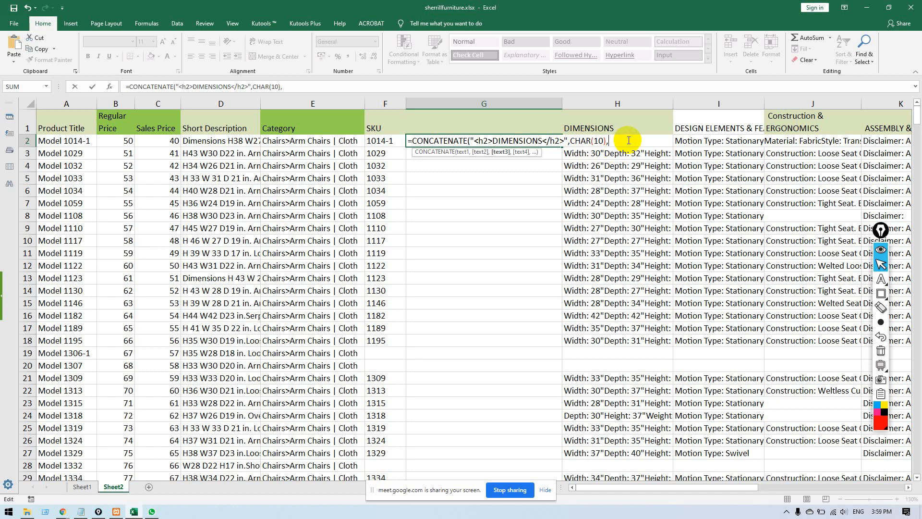
{"action": "type", "text": "H2"}
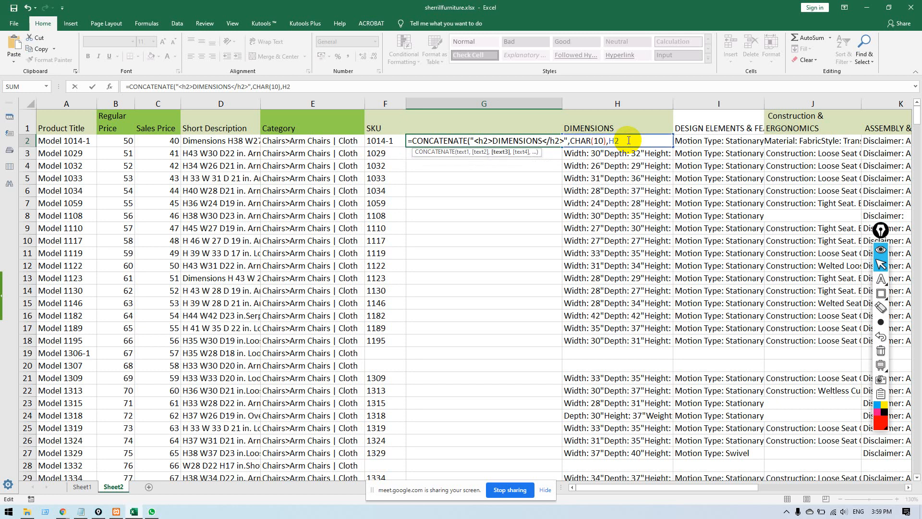
{"action": "type", "text": ")"}
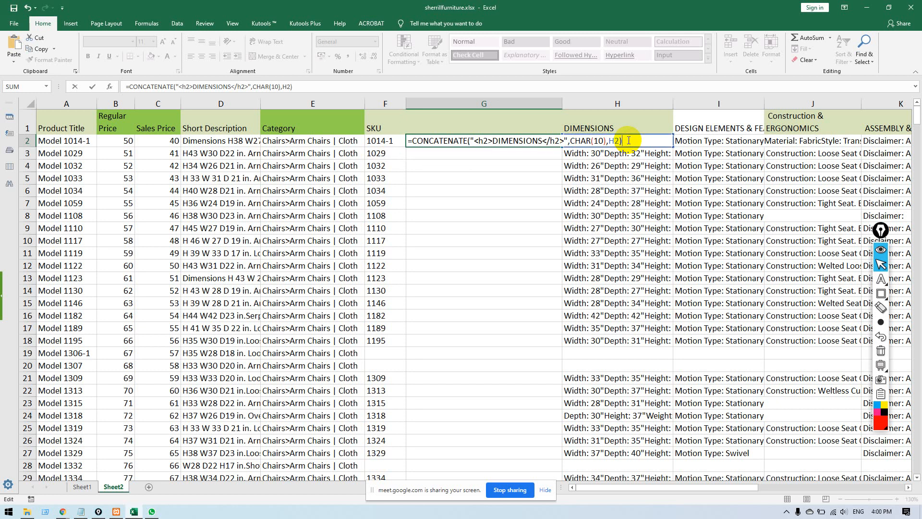
{"action": "key", "text": "ctrl+Return"}
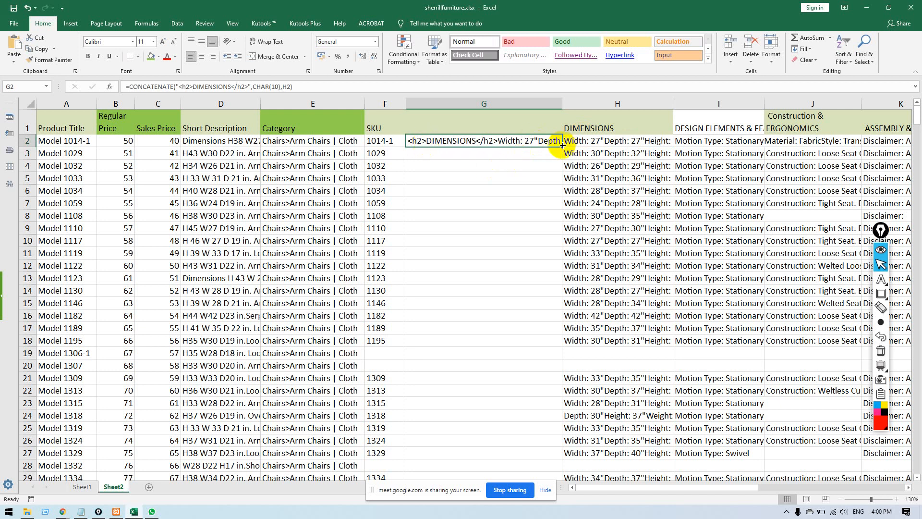
Fill the G2 formula down through the last product in row 561 and clear the surplus heading in G562.
{"action": "left_click_drag", "start_coordinate": [561, 147], "coordinate": [537, 439]}
{"action": "left_click", "coordinate": [509, 440]}
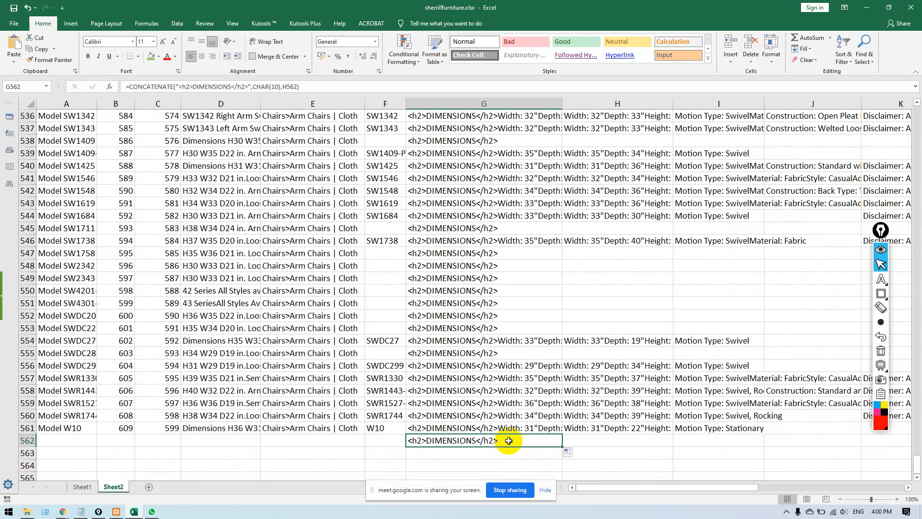
{"action": "key", "text": "Delete"}
Replace all formulas in column G with their values by copying the column and pasting values over itself.
{"action": "scroll", "coordinate": [507, 418], "scroll_direction": "up", "scroll_amount": 16}
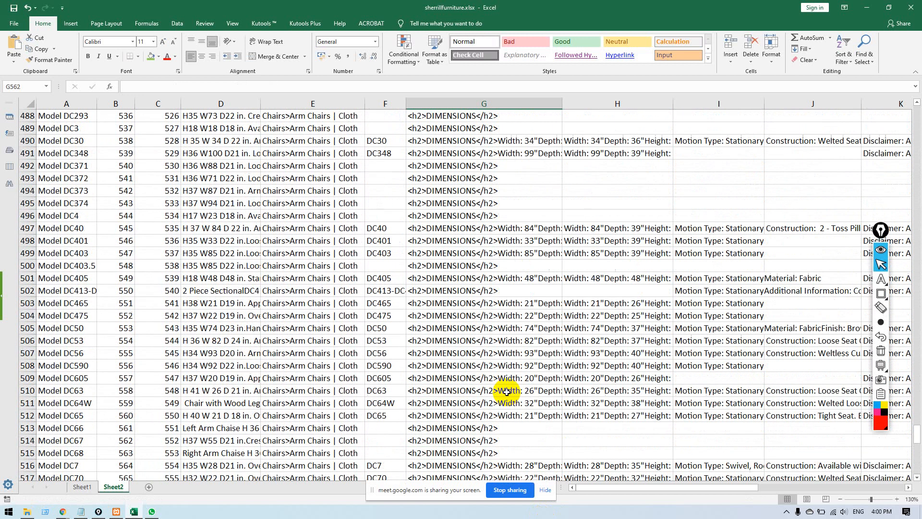
{"action": "left_click", "coordinate": [535, 100]}
{"action": "key", "text": "ctrl+c"}
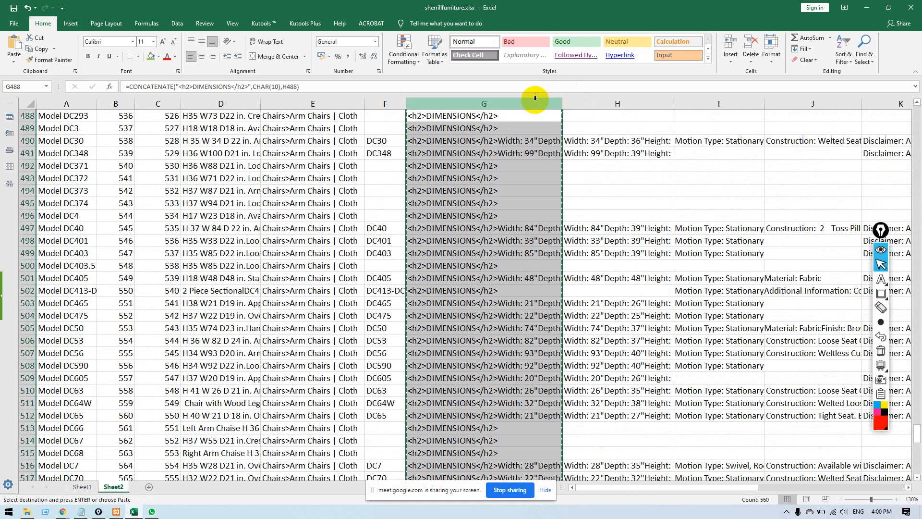
{"action": "key", "text": "ctrl+v"}
{"action": "key", "text": "ctrl"}
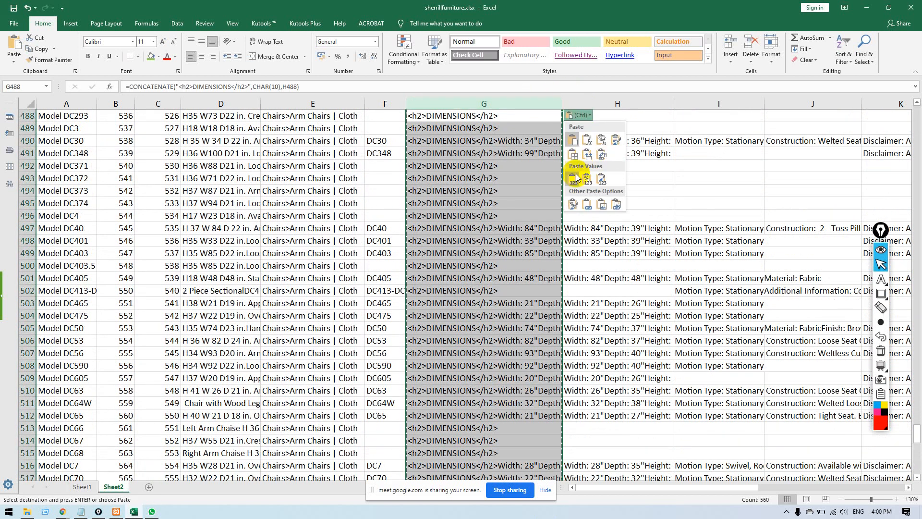
{"action": "left_click", "coordinate": [574, 179]}
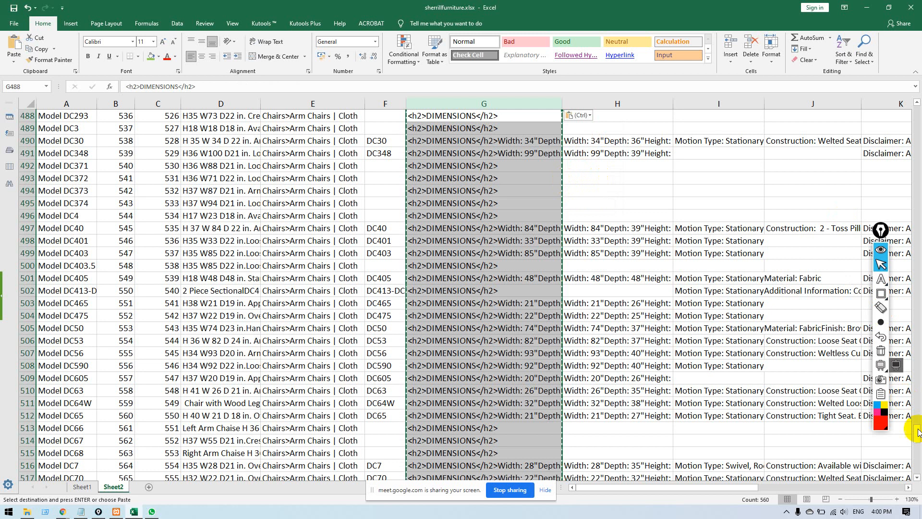
Check the line breaks inside cell G2 at the start of the sheet and keep its text unwrapped.
{"action": "left_click_drag", "start_coordinate": [915, 436], "coordinate": [889, 99]}
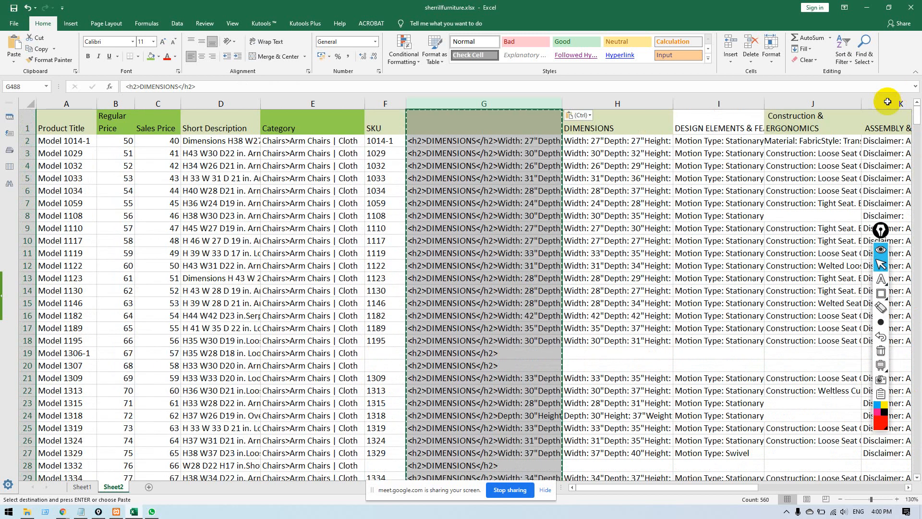
{"action": "left_click", "coordinate": [527, 152]}
{"action": "double_click", "coordinate": [511, 140]}
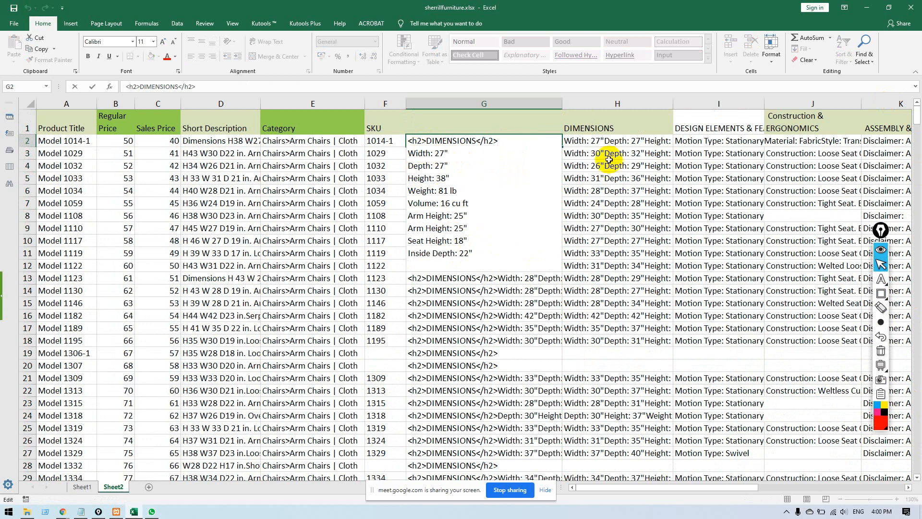
{"action": "key", "text": "ctrl+Return"}
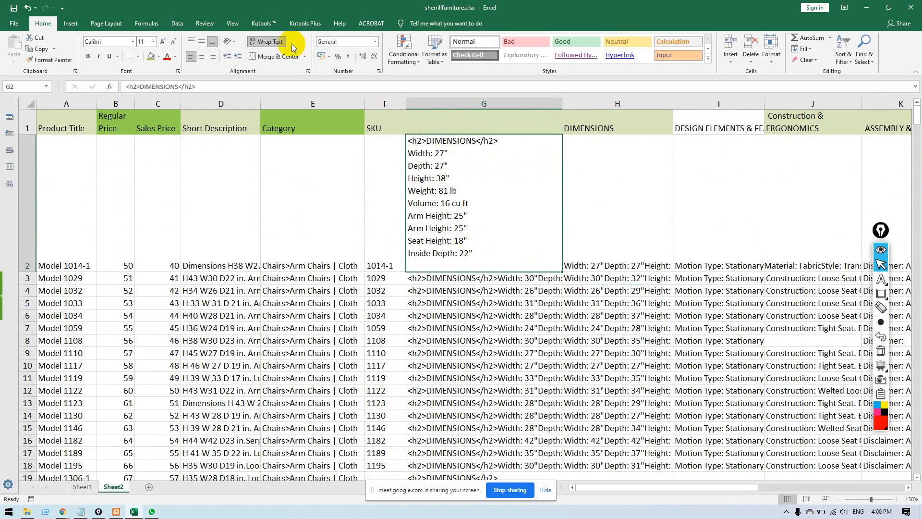
Copy the DIMENSIONS header from H1 into the empty header cell G1.
{"action": "left_click", "coordinate": [597, 123]}
{"action": "key", "text": "ctrl+c"}
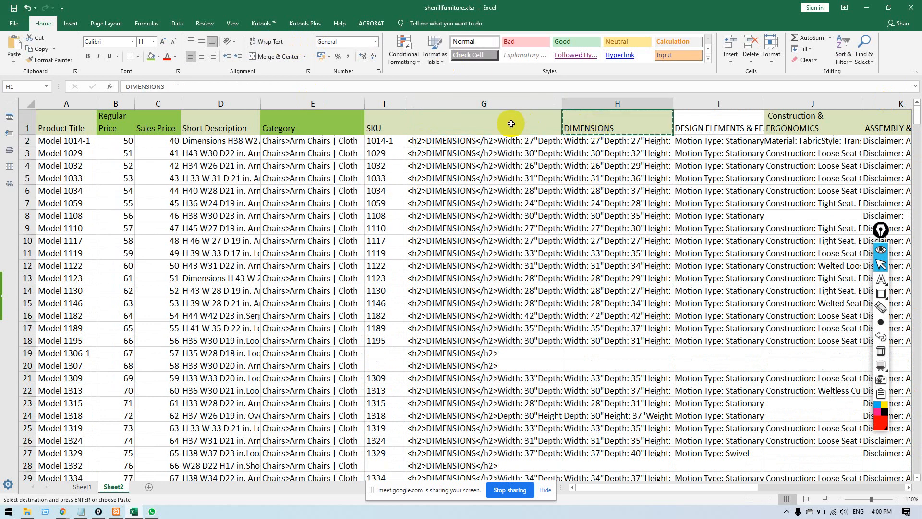
{"action": "left_click", "coordinate": [510, 123]}
{"action": "key", "text": "ctrl+v"}
Delete the original DIMENSIONS column H, which holds the entries without an h2 heading.
{"action": "left_click", "coordinate": [591, 123]}
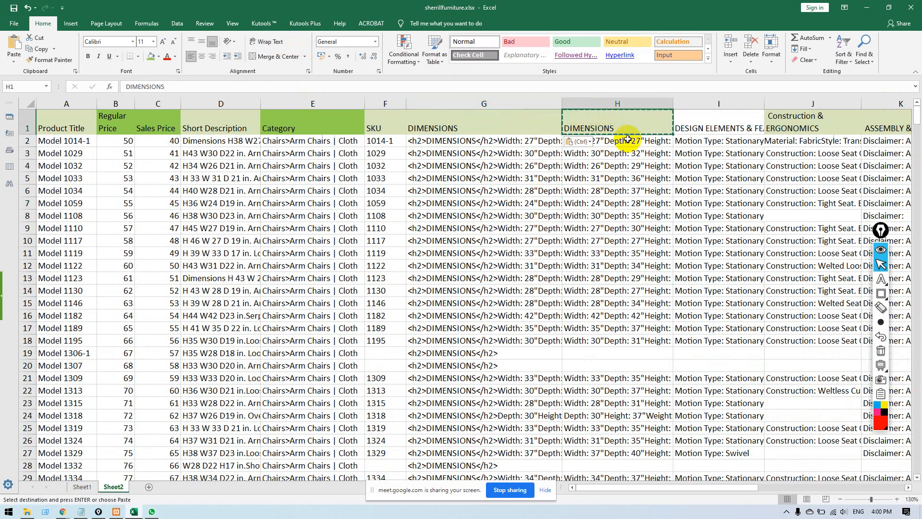
{"action": "left_click", "coordinate": [611, 99]}
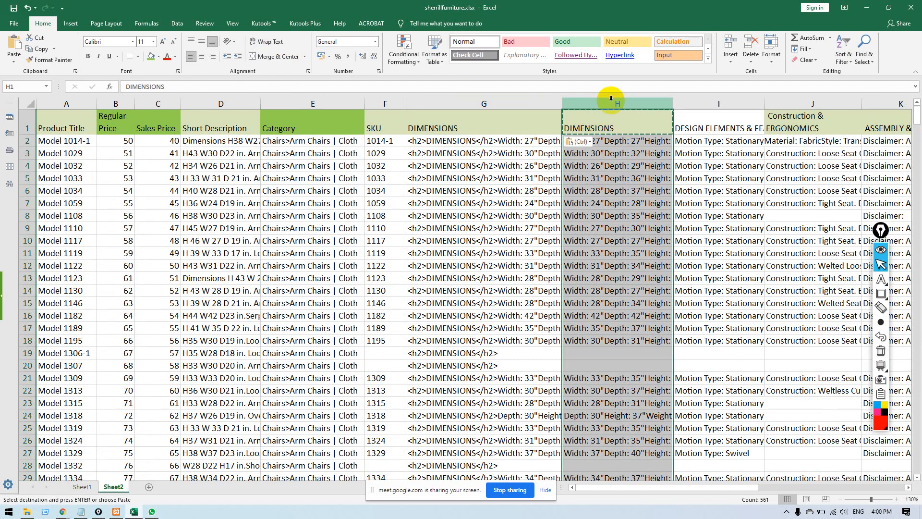
{"action": "key", "text": "ctrl+minus"}
{"action": "left_click", "coordinate": [634, 163]}
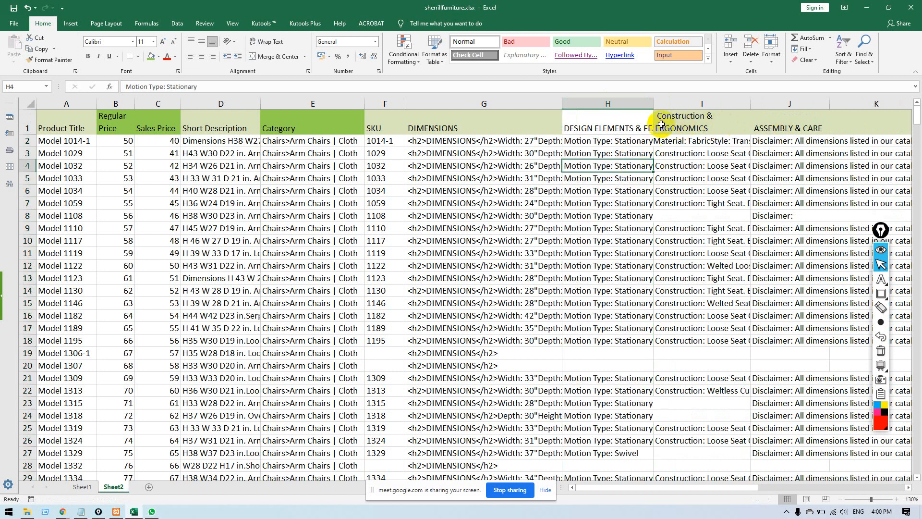
Copy the header text DESIGN ELEMENTS & FEATURES from H1 and insert a blank column before that column.
{"action": "double_click", "coordinate": [615, 128]}
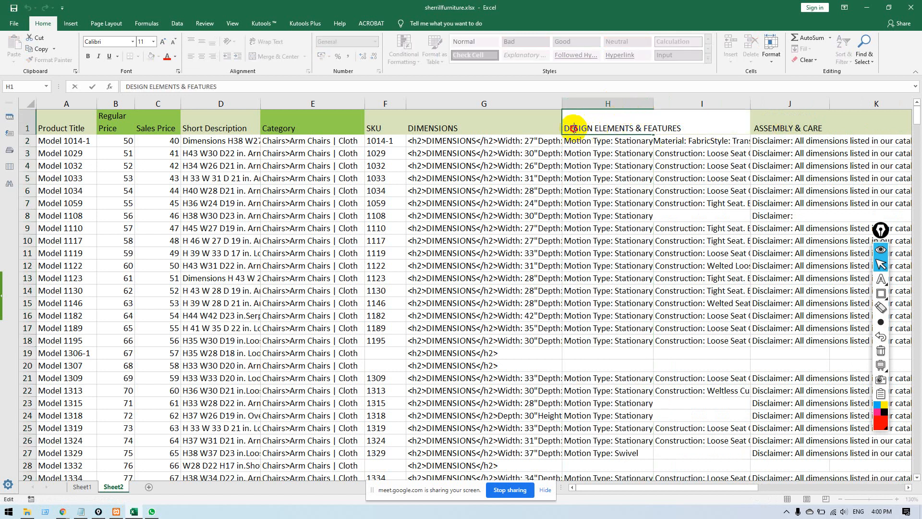
{"action": "left_click", "coordinate": [644, 165]}
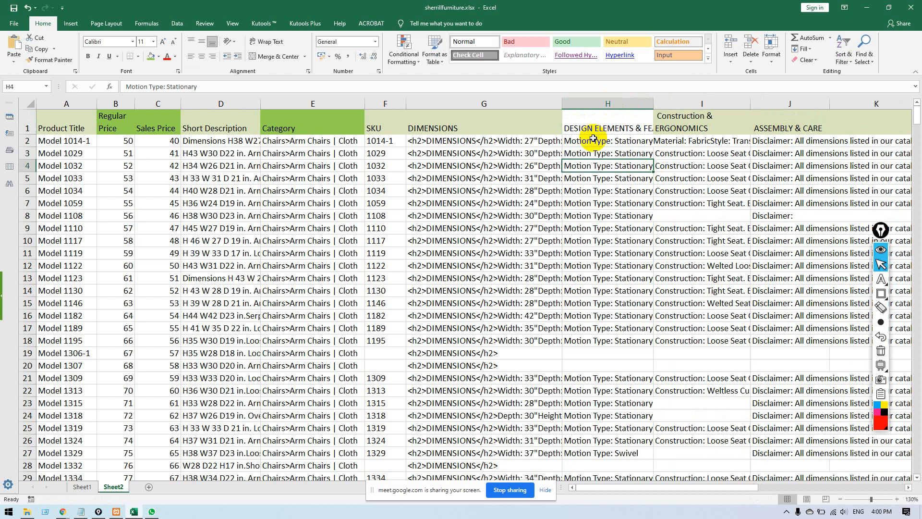
{"action": "right_click", "coordinate": [601, 101]}
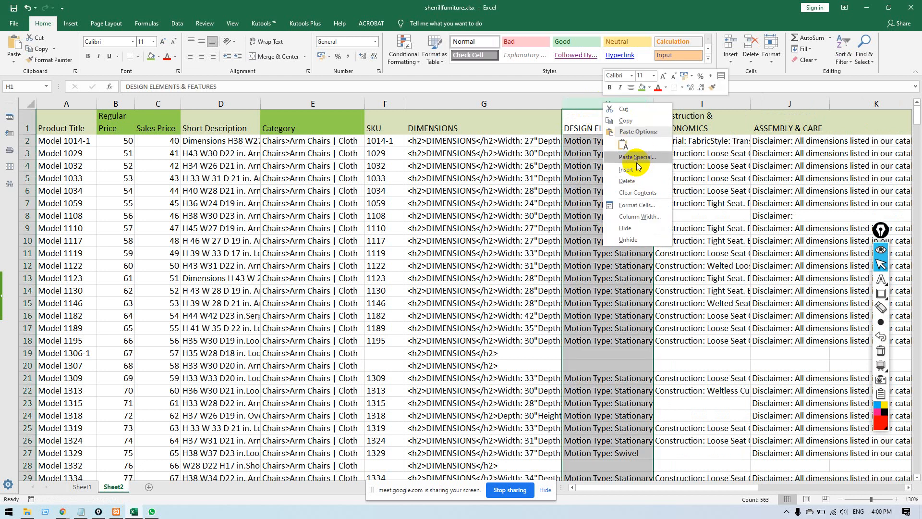
{"action": "left_click", "coordinate": [628, 169]}
Start a CONCATENATE formula with an empty text argument, =CONCATENATE(""), in cell H2.
{"action": "double_click", "coordinate": [615, 144]}
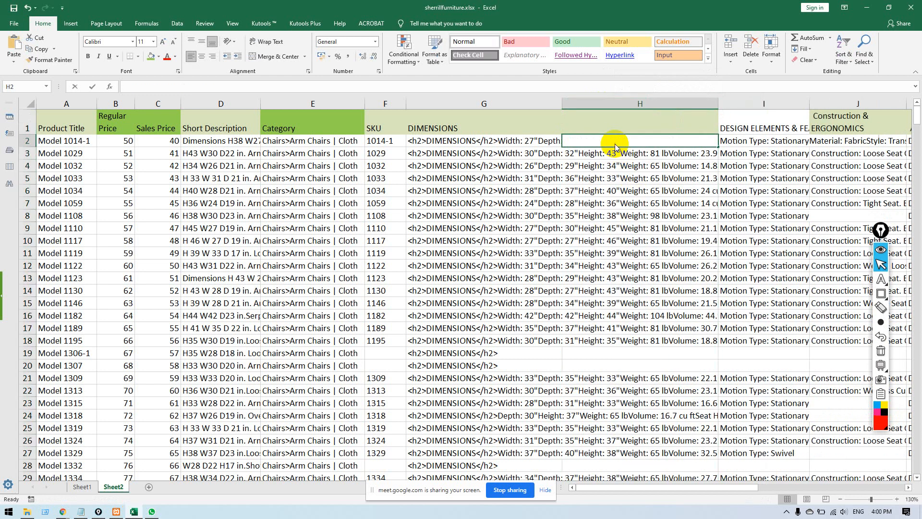
{"action": "type", "text": "="}
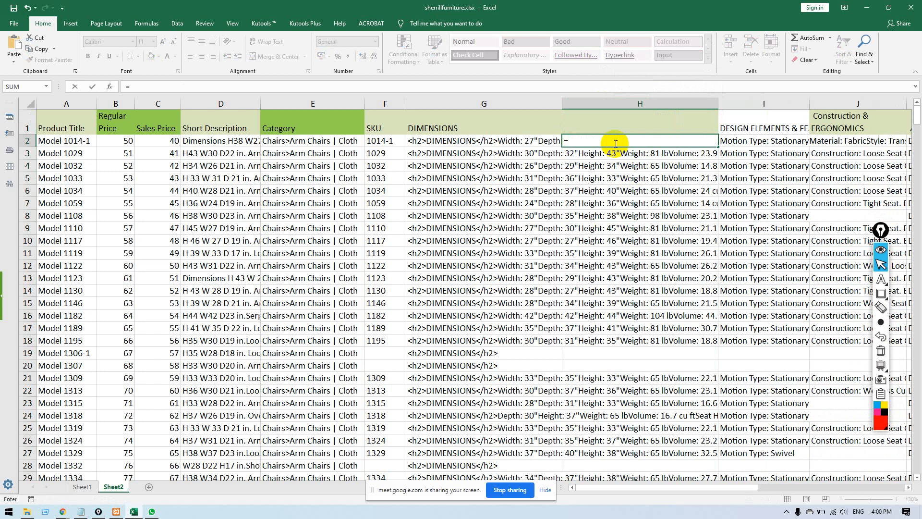
{"action": "type", "text": "conca"}
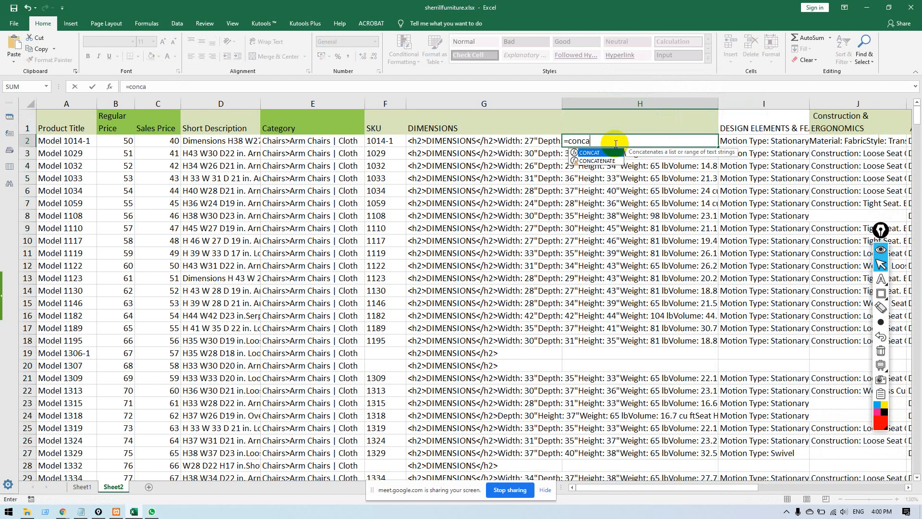
{"action": "key", "text": "Down"}
{"action": "key", "text": "Tab"}
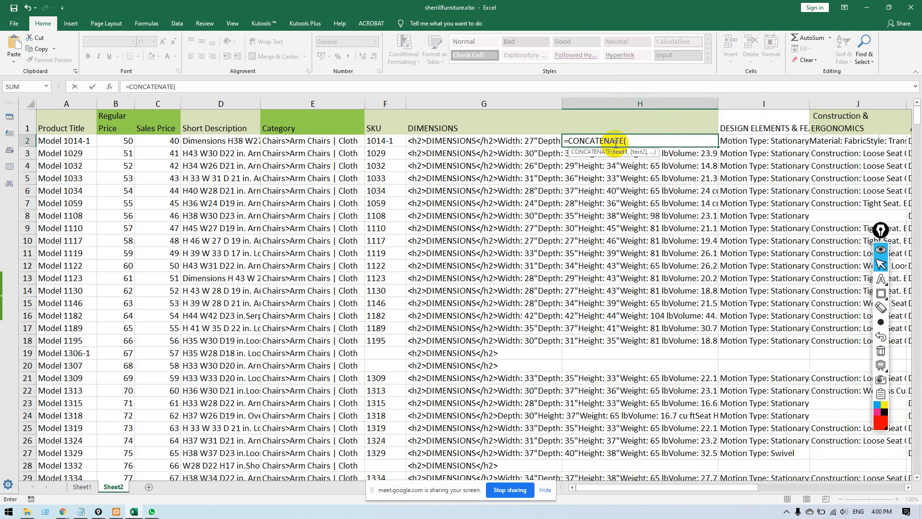
{"action": "type", "text": "\"\")"}
{"action": "key", "text": "Left"}
{"action": "key", "text": "Right"}
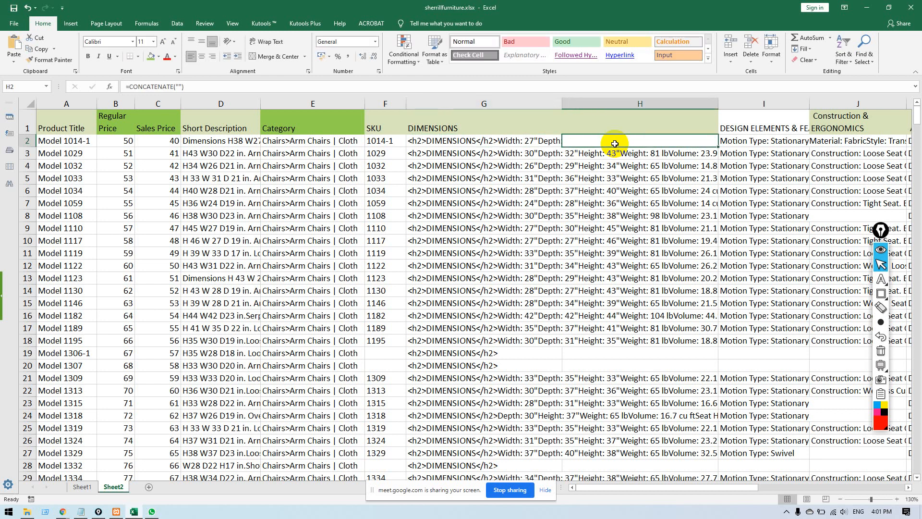
Fill the text argument of the CONCATENATE formula in H2 with <h2>DESIGN ELEMENTS & FEATURES</h2>.
{"action": "double_click", "coordinate": [615, 141]}
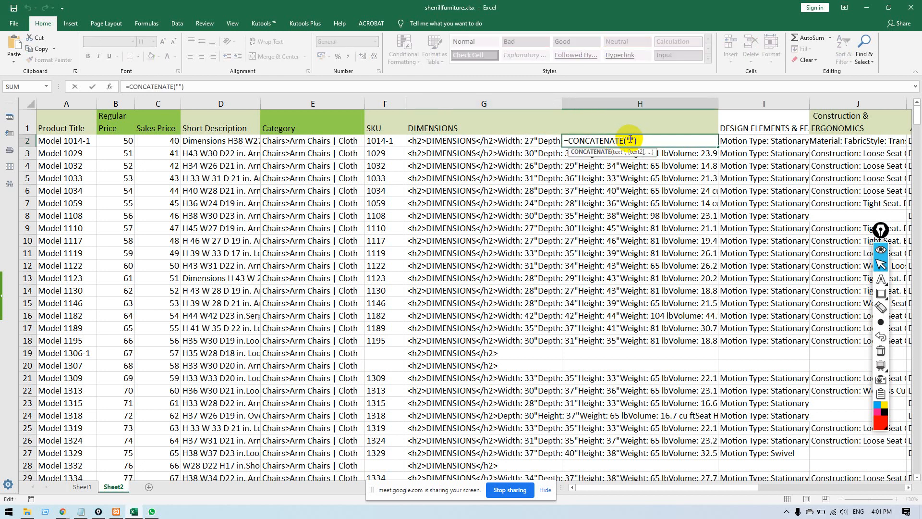
{"action": "left_click", "coordinate": [631, 141]}
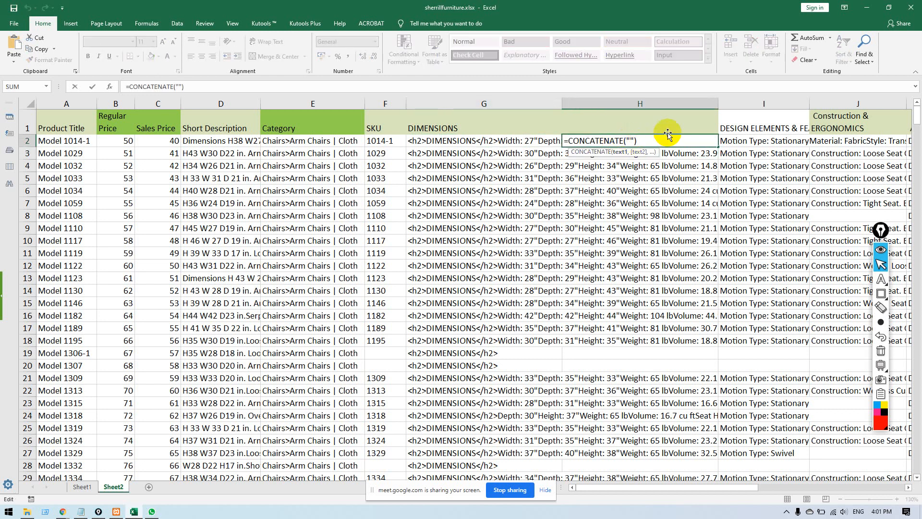
{"action": "type", "text": "<>"}
{"action": "key", "text": "Left"}
{"action": "type", "text": "h2"}
{"action": "key", "text": "ctrl+v"}
{"action": "type", "text": "<>"}
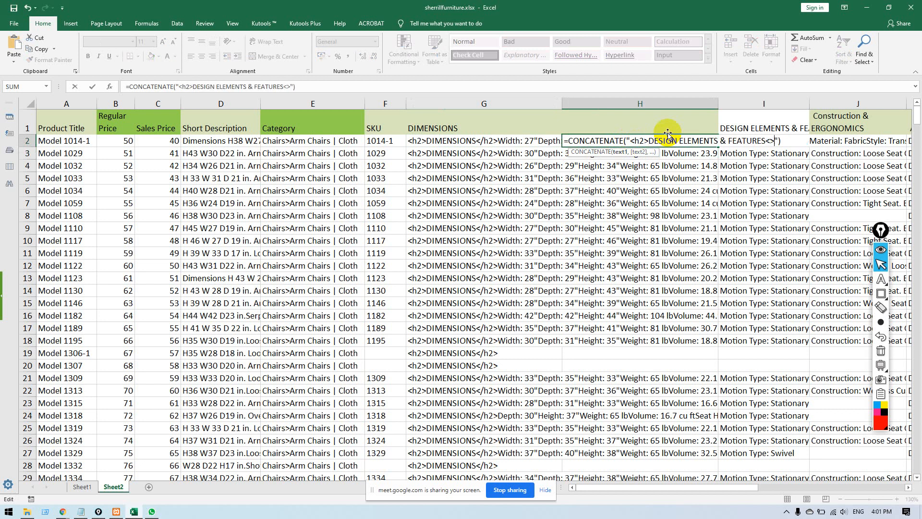
{"action": "type", "text": "/"}
{"action": "type", "text": "h"}
{"action": "type", "text": "2"}
Add CHAR(10) and I2 as further arguments to the H2 formula and fill it down column H.
{"action": "type", "text": ","}
{"action": "type", "text": "CHAR("}
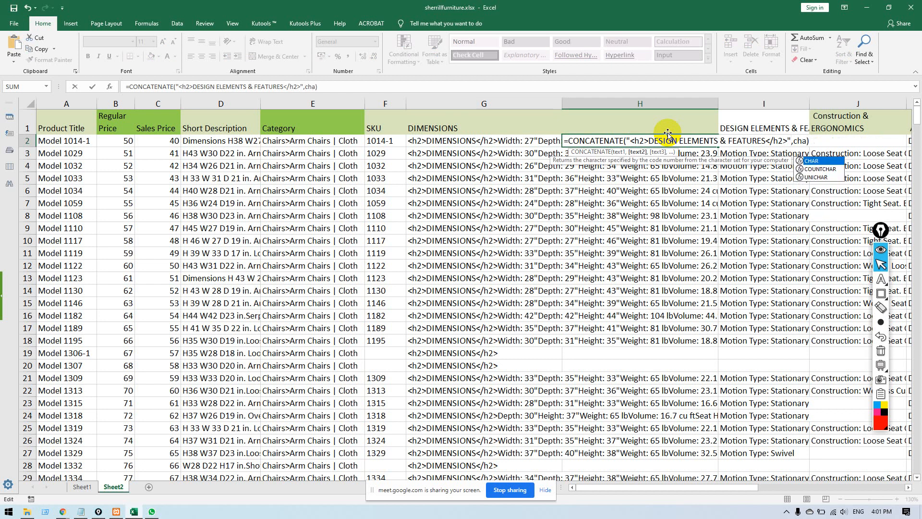
{"action": "type", "text": "10"}
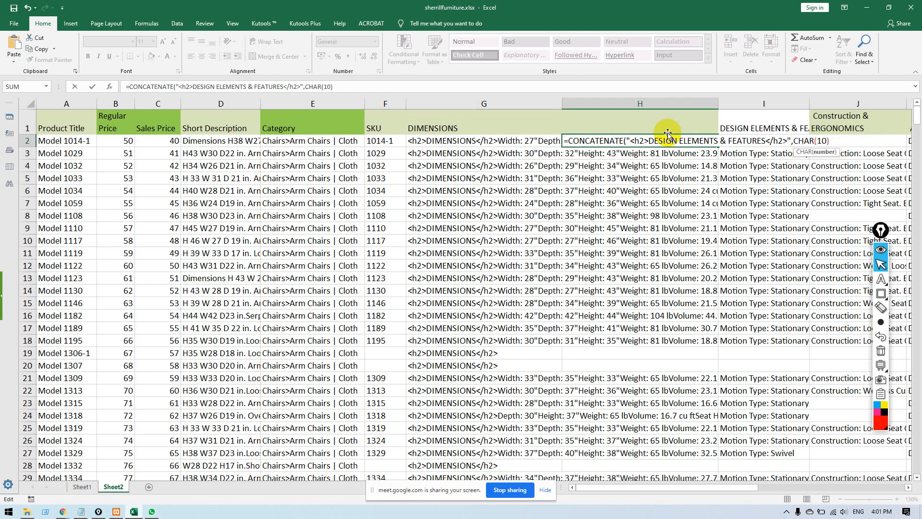
{"action": "key", "text": "Right"}
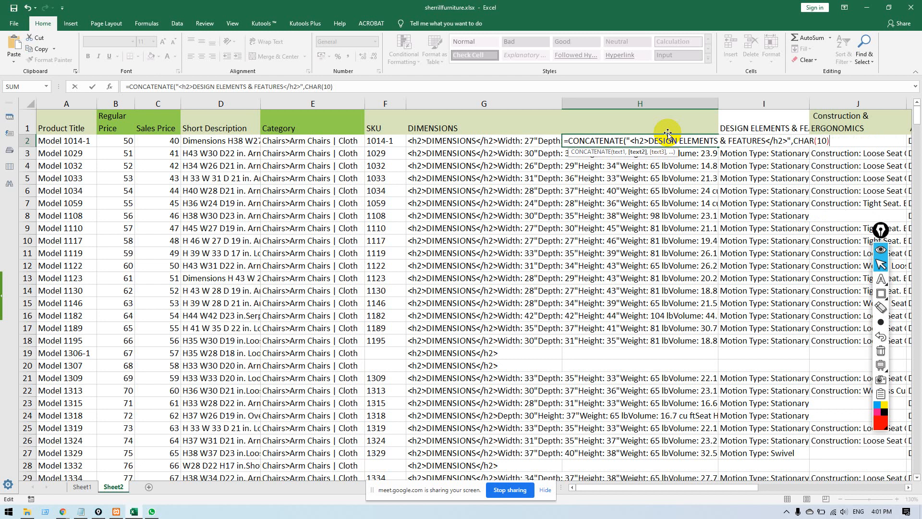
{"action": "type", "text": ",I2"}
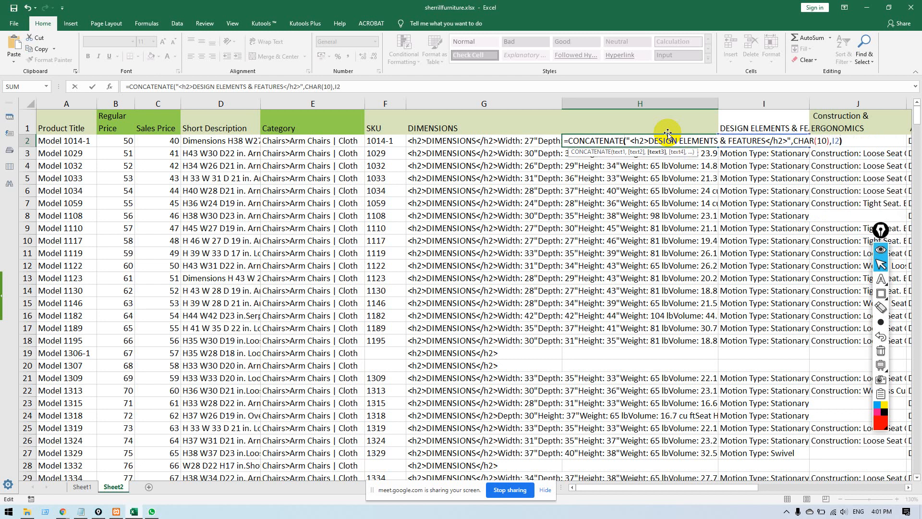
{"action": "key", "text": "ctrl+Return"}
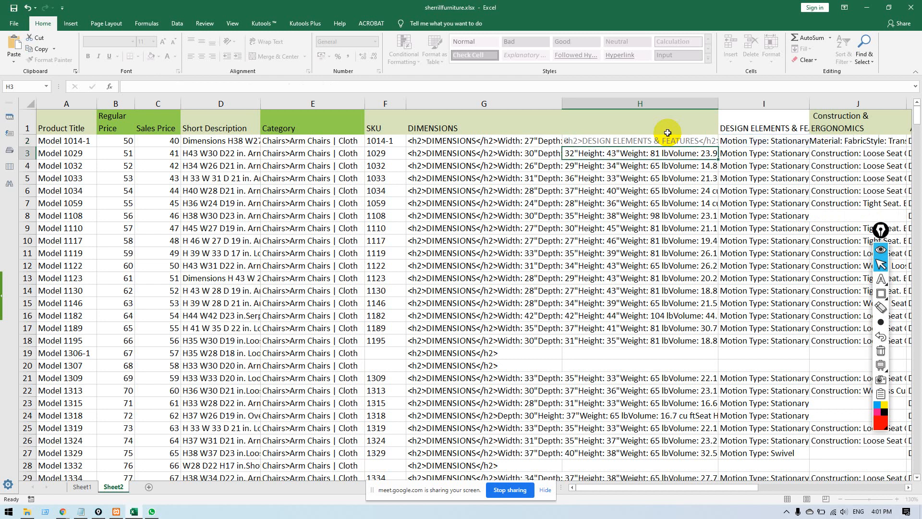
{"action": "double_click", "coordinate": [717, 146]}
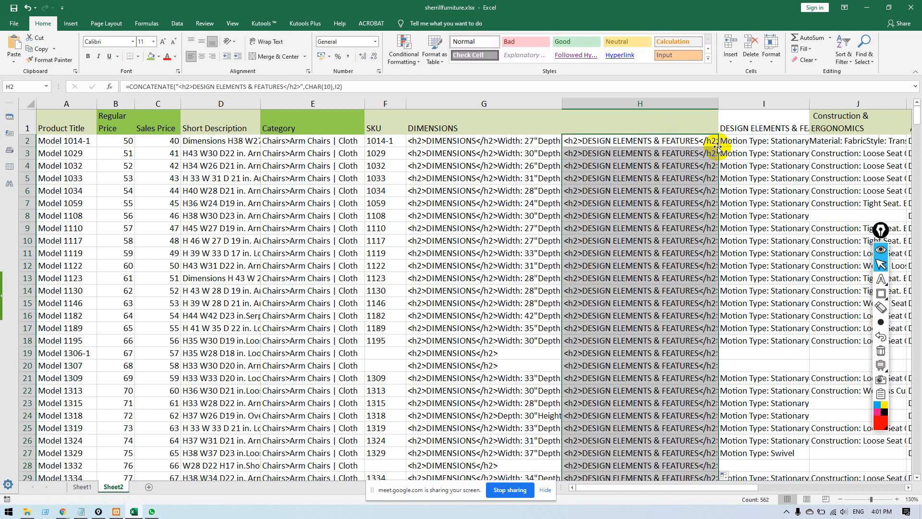
Examine the filled formulas down column H, including rows whose source cell in column I is empty.
{"action": "scroll", "coordinate": [677, 239], "scroll_direction": "down", "scroll_amount": 10}
{"action": "scroll", "coordinate": [677, 240], "scroll_direction": "down", "scroll_amount": 20}
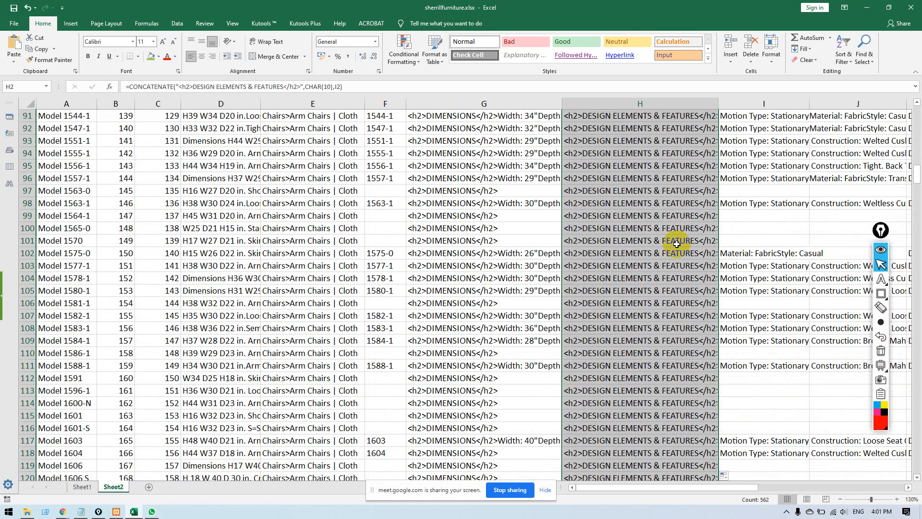
{"action": "scroll", "coordinate": [676, 244], "scroll_direction": "down", "scroll_amount": 4}
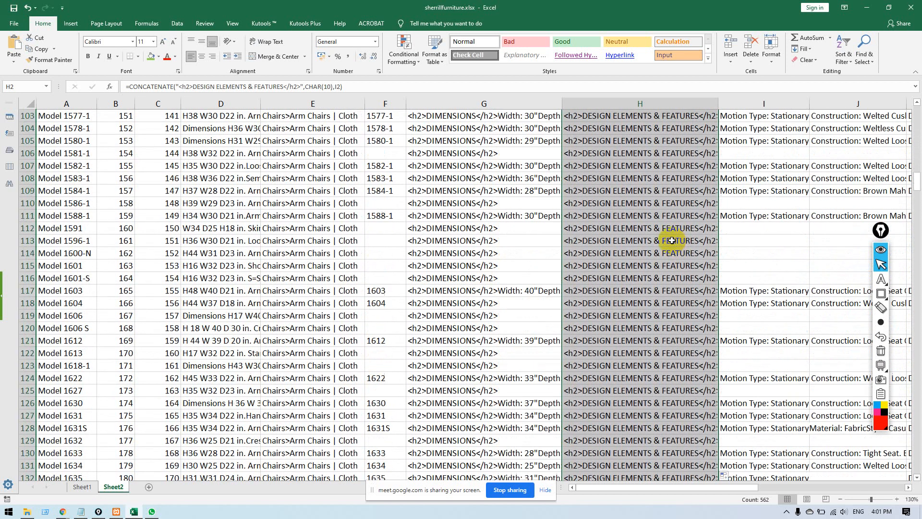
{"action": "left_click", "coordinate": [637, 252]}
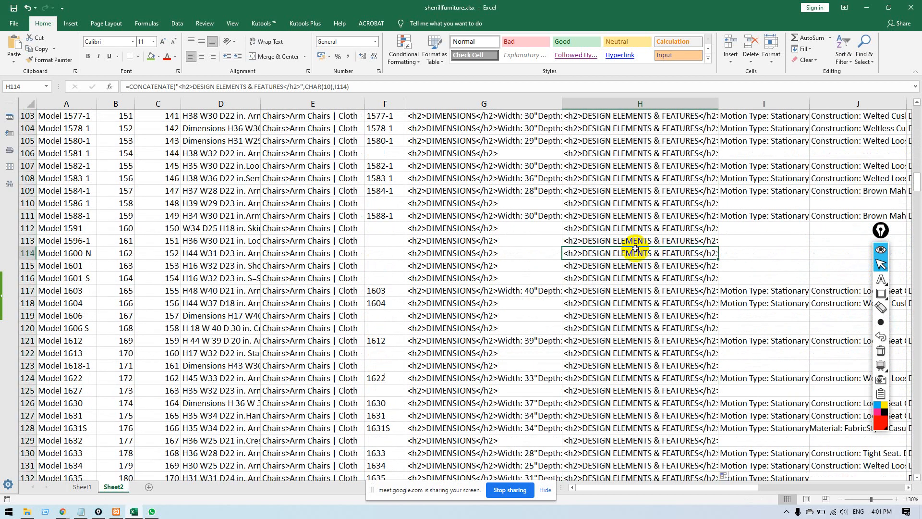
{"action": "double_click", "coordinate": [582, 230]}
{"action": "left_click", "coordinate": [753, 264]}
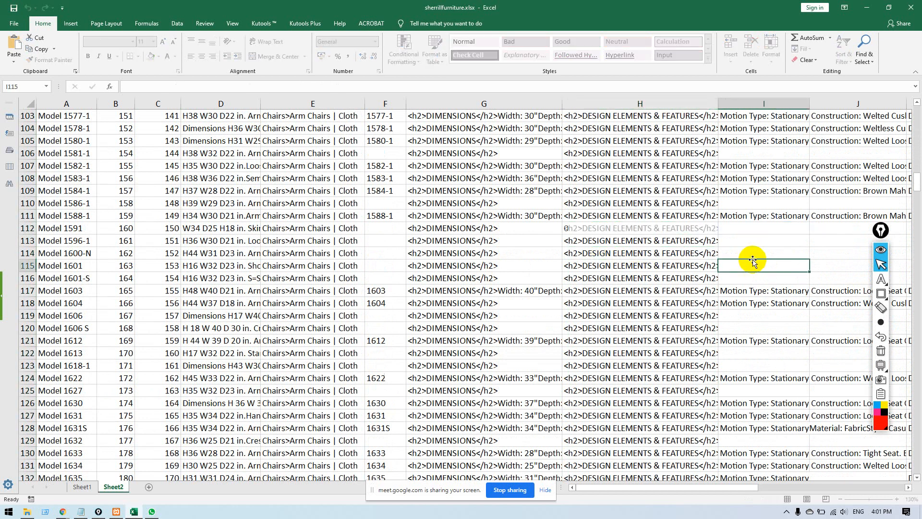
{"action": "left_click", "coordinate": [712, 229]}
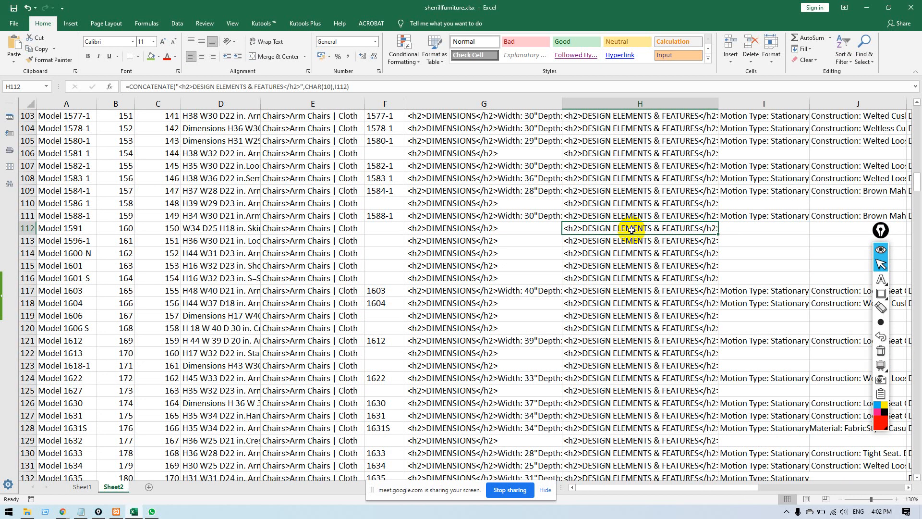
{"action": "scroll", "coordinate": [631, 229], "scroll_direction": "up", "scroll_amount": 20}
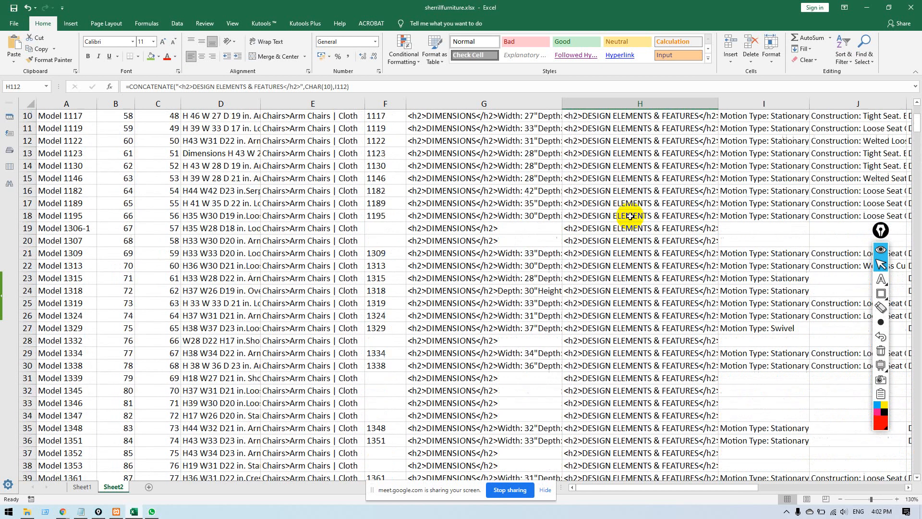
{"action": "scroll", "coordinate": [631, 216], "scroll_direction": "up", "scroll_amount": 3}
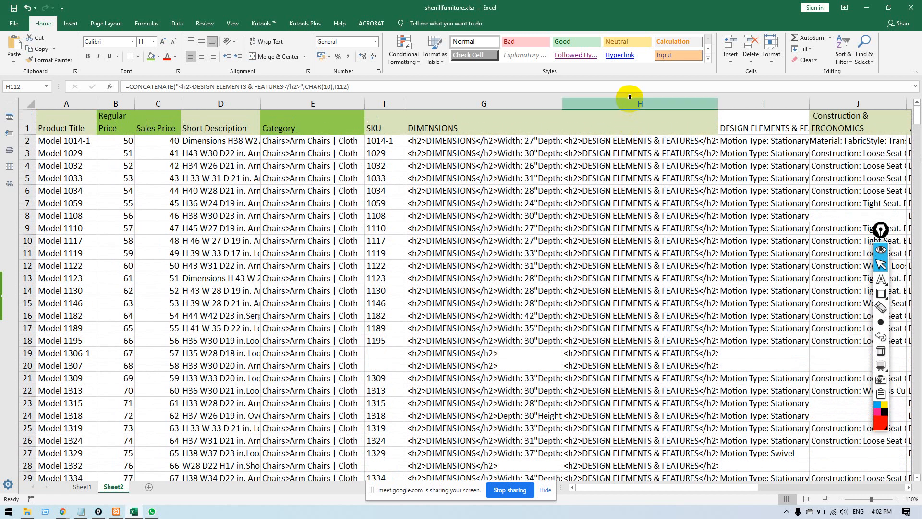
{"action": "left_click", "coordinate": [628, 101]}
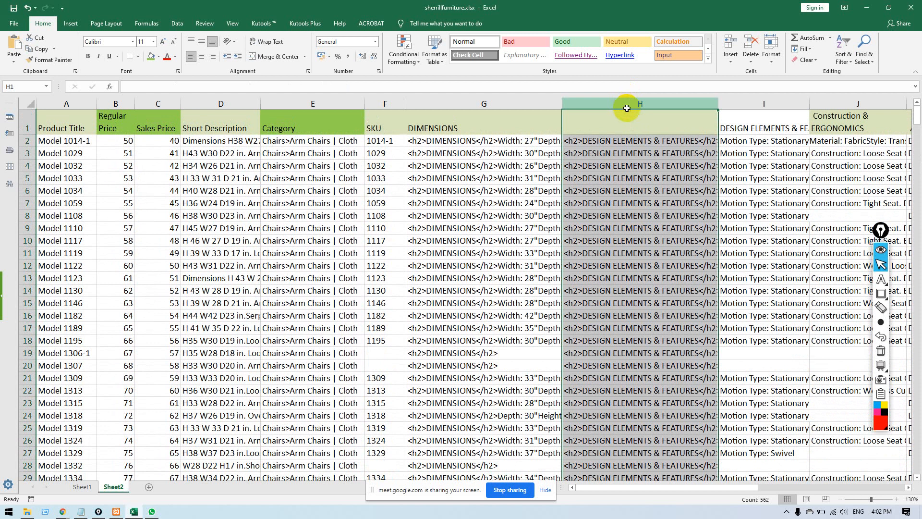
{"action": "left_click", "coordinate": [633, 180]}
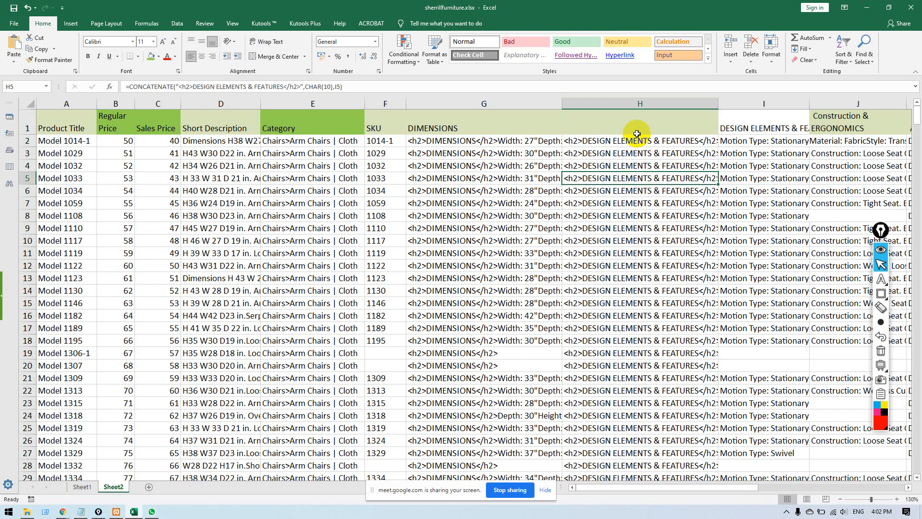
Convert the CONCATENATE formulas in column H to plain values by copying and pasting the column over itself.
{"action": "left_click", "coordinate": [626, 102]}
{"action": "key", "text": "ctrl+c"}
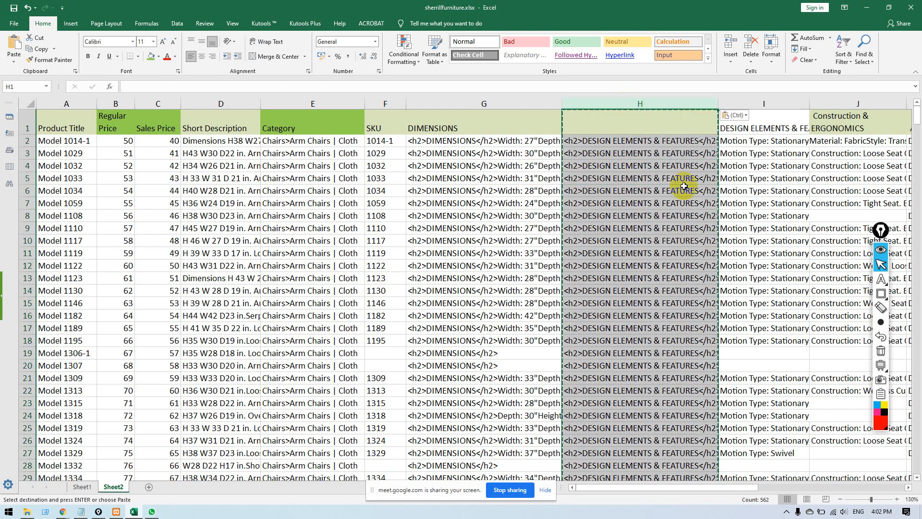
{"action": "key", "text": "ctrl+v"}
{"action": "key", "text": "ctrl"}
{"action": "left_click", "coordinate": [729, 185]}
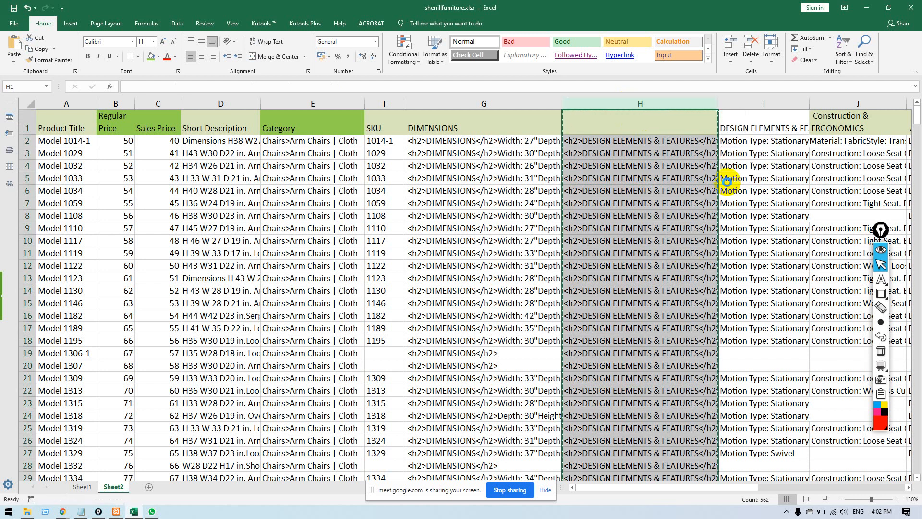
{"action": "left_click", "coordinate": [668, 189]}
{"action": "left_click", "coordinate": [666, 179]}
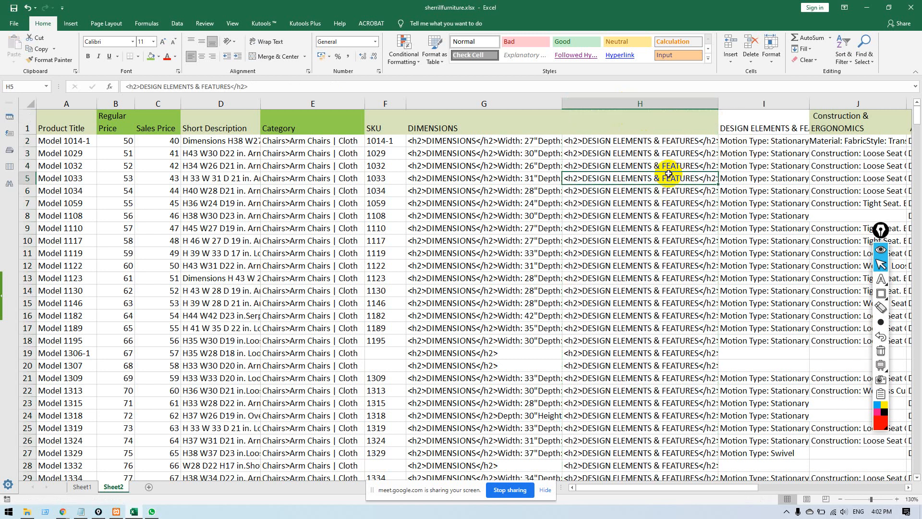
{"action": "left_click", "coordinate": [591, 356]}
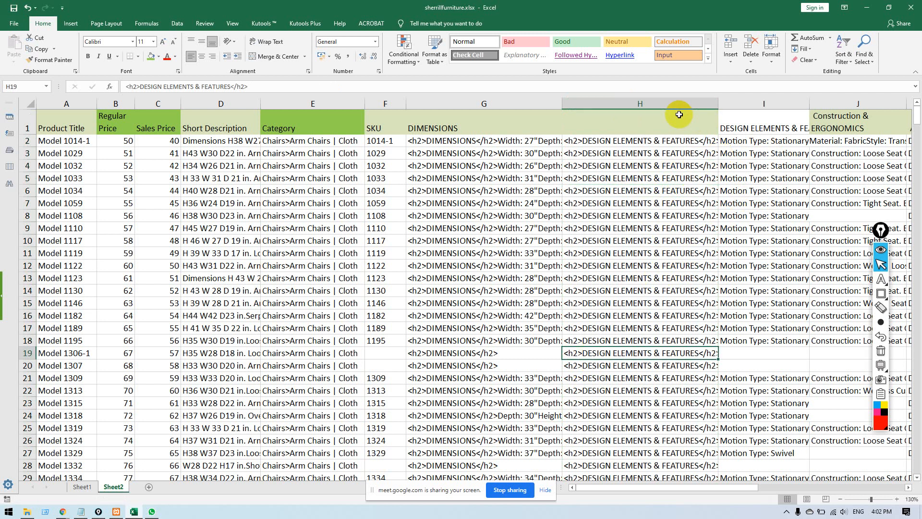
Copy the DESIGN ELEMENTS & FEATURES header from I1 into the empty header cell H1.
{"action": "left_click", "coordinate": [752, 103]}
{"action": "left_click", "coordinate": [749, 123]}
{"action": "key", "text": "ctrl+c"}
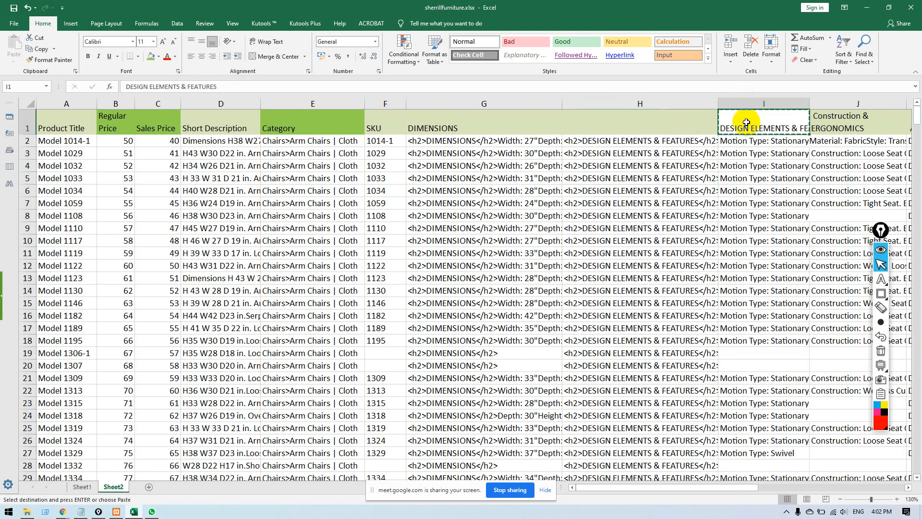
{"action": "left_click", "coordinate": [679, 123]}
{"action": "key", "text": "ctrl+v"}
Delete the original DESIGN ELEMENTS & FEATURES column I and narrow columns G and H.
{"action": "left_click", "coordinate": [736, 103]}
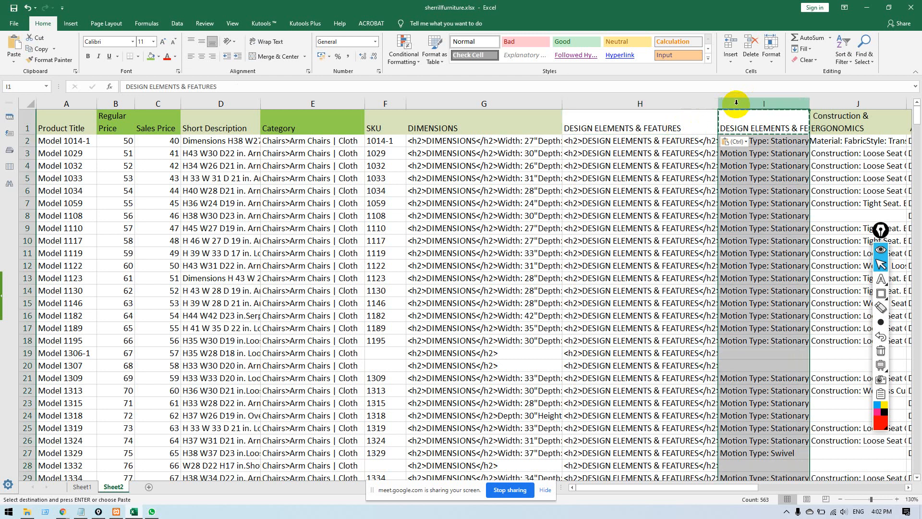
{"action": "key", "text": "ctrl+minus"}
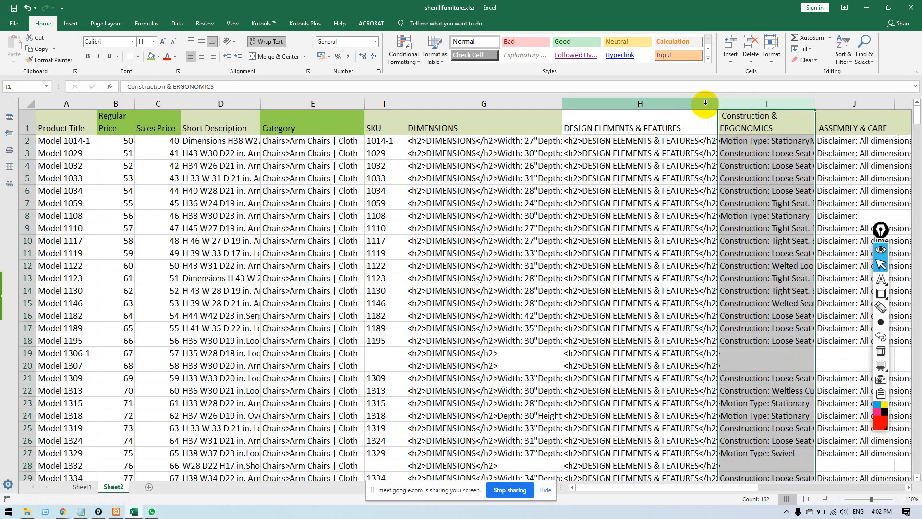
{"action": "left_click_drag", "start_coordinate": [563, 103], "coordinate": [478, 102]}
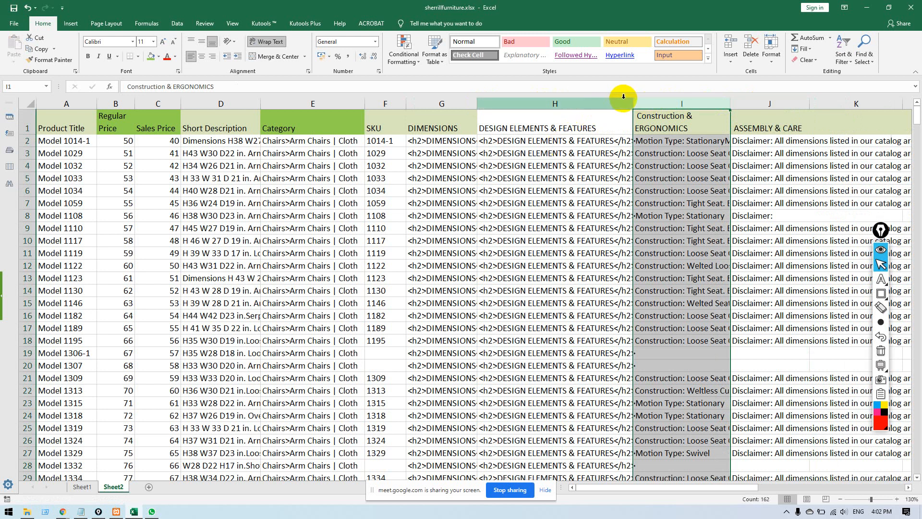
{"action": "left_click_drag", "start_coordinate": [633, 103], "coordinate": [557, 110]}
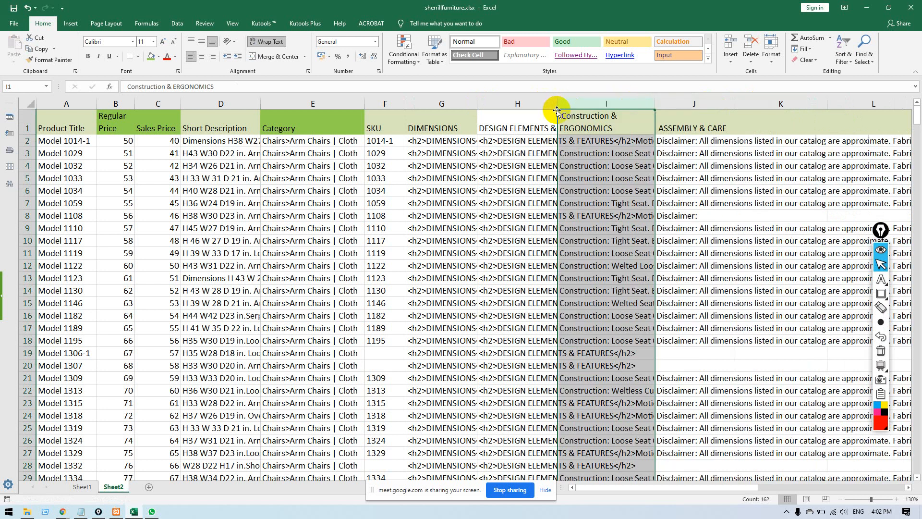
Copy the header text Construction & ERGONOMICS from inside cell I1.
{"action": "double_click", "coordinate": [620, 126]}
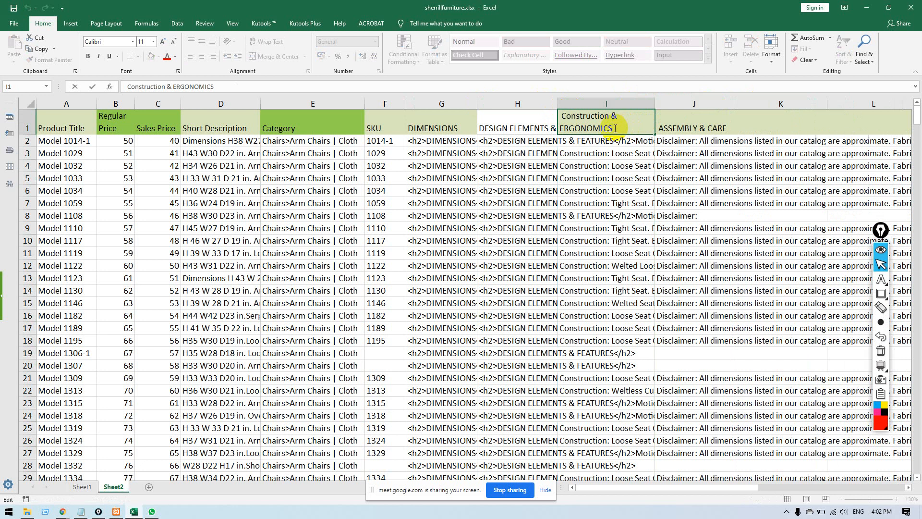
{"action": "left_click_drag", "start_coordinate": [615, 128], "coordinate": [560, 111]}
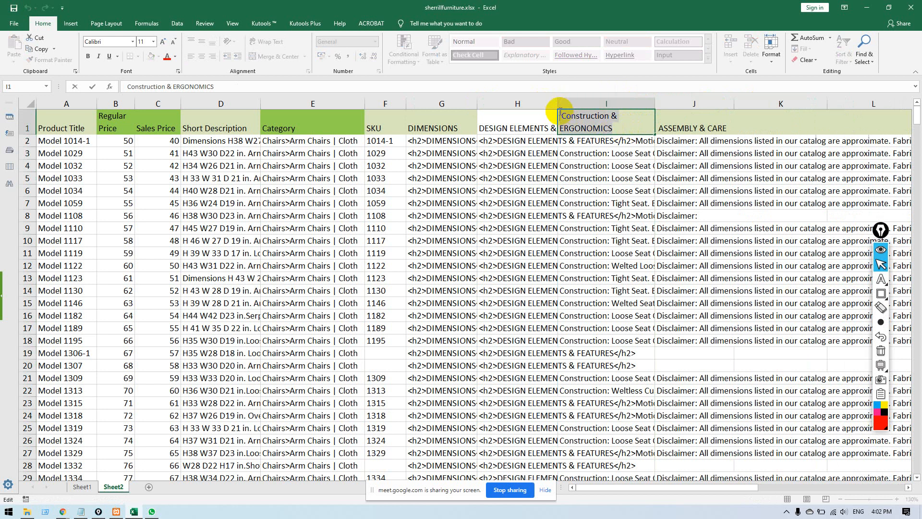
{"action": "left_click", "coordinate": [602, 177]}
{"action": "left_click", "coordinate": [591, 142]}
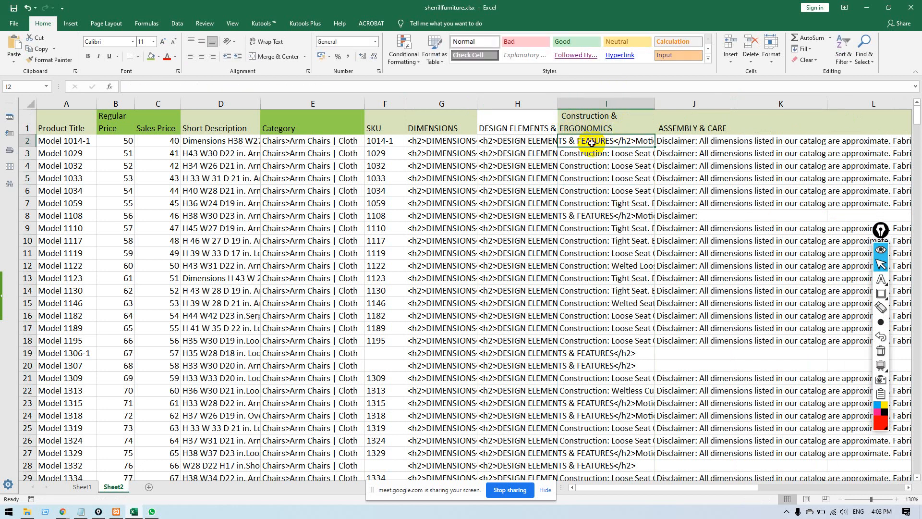
{"action": "left_click", "coordinate": [599, 156]}
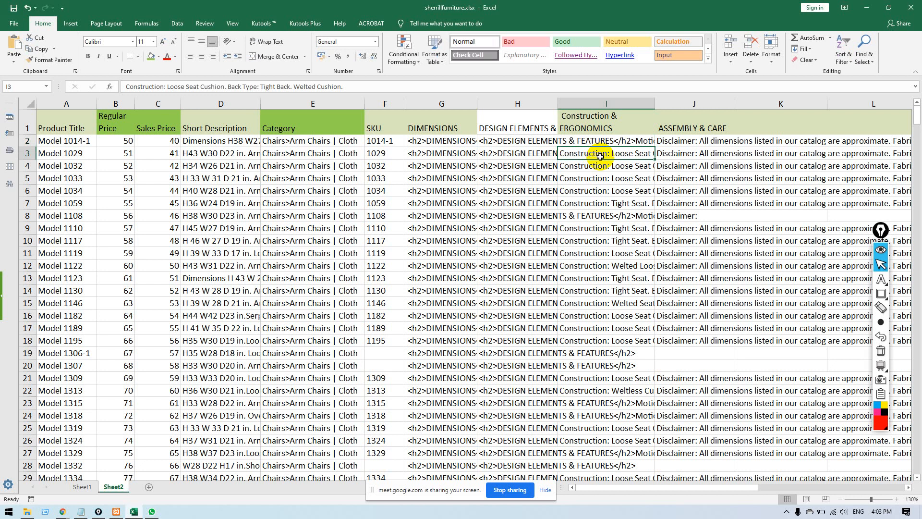
{"action": "left_click", "coordinate": [600, 139]}
Insert a blank column before the Construction & ERGONOMICS column and widen the new column I.
{"action": "left_click", "coordinate": [601, 103]}
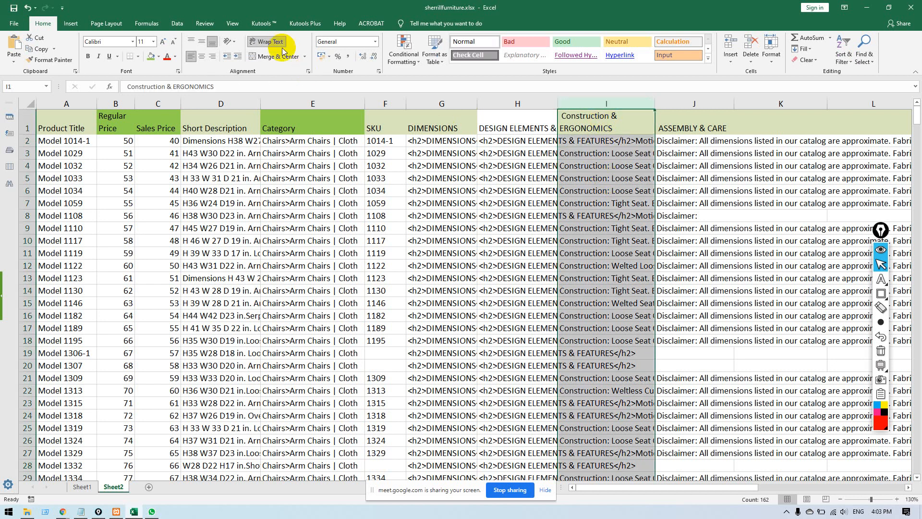
{"action": "right_click", "coordinate": [606, 102]}
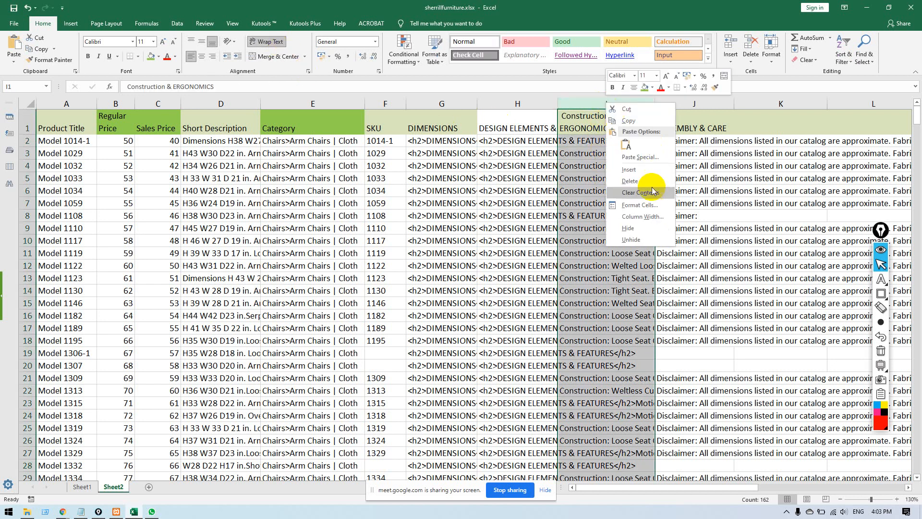
{"action": "left_click", "coordinate": [638, 177]}
{"action": "left_click", "coordinate": [615, 139]}
{"action": "left_click_drag", "start_coordinate": [639, 103], "coordinate": [677, 103]}
{"action": "double_click", "coordinate": [640, 139]}
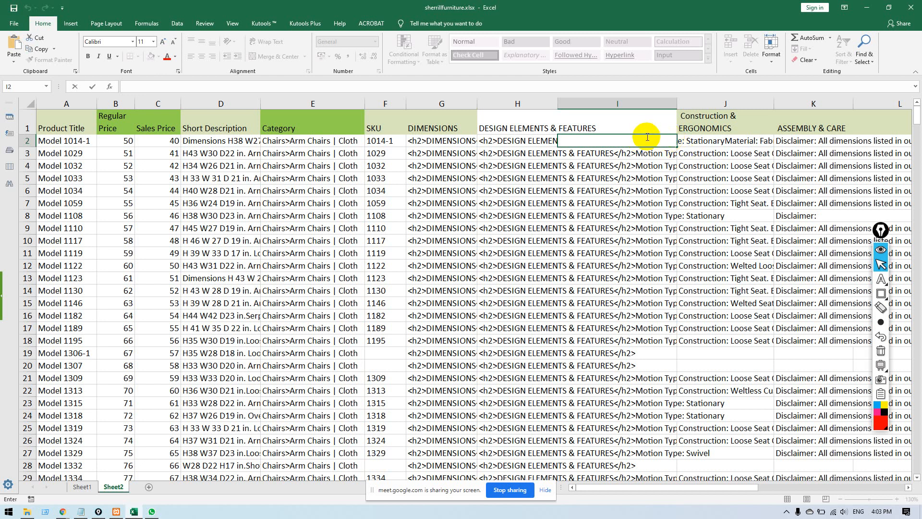
{"action": "left_click", "coordinate": [673, 187]}
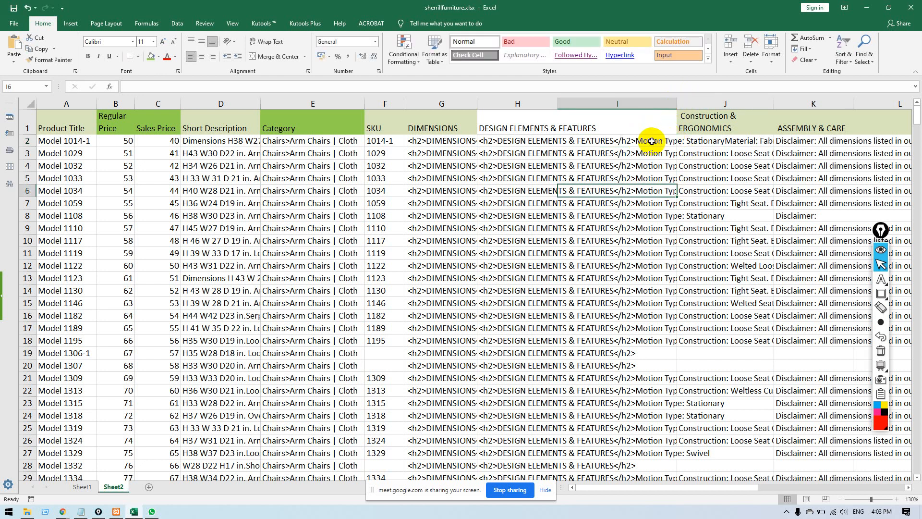
Widen column I and start a CONCATENATE formula in cell I2.
{"action": "left_click", "coordinate": [653, 142]}
{"action": "left_click_drag", "start_coordinate": [677, 103], "coordinate": [763, 102]}
{"action": "double_click", "coordinate": [725, 139]}
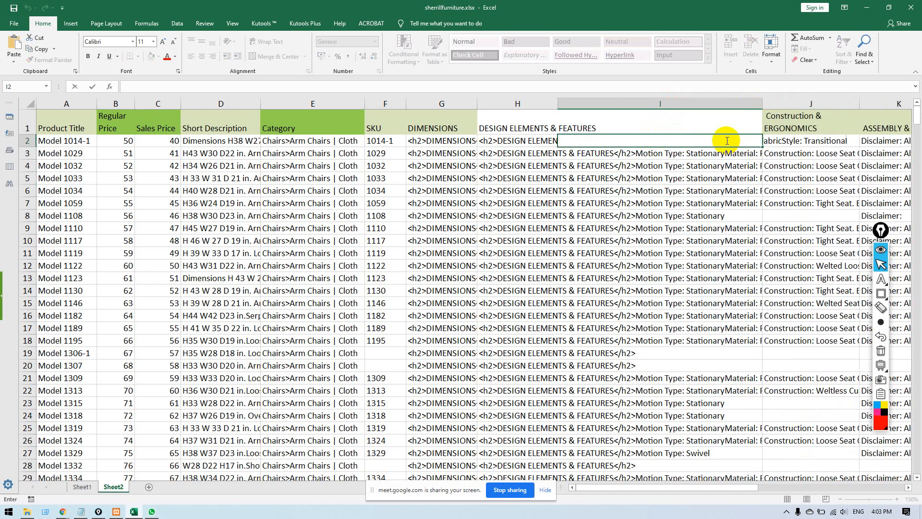
{"action": "type", "text": "="}
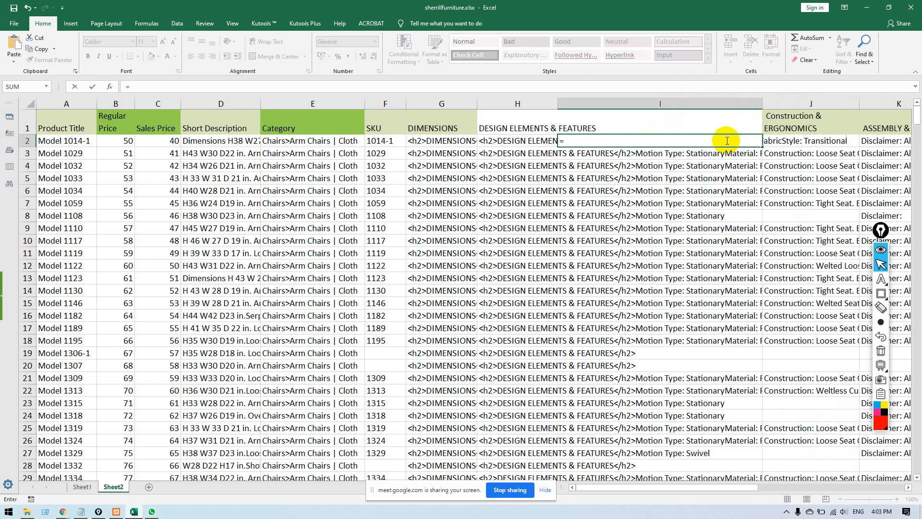
{"action": "type", "text": "con"}
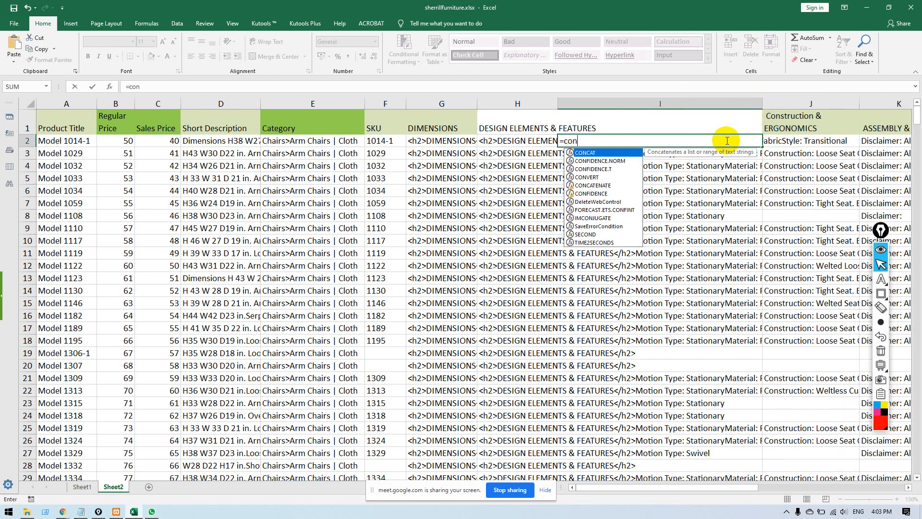
{"action": "type", "text": "ca"}
{"action": "key", "text": "Down"}
{"action": "key", "text": "Tab"}
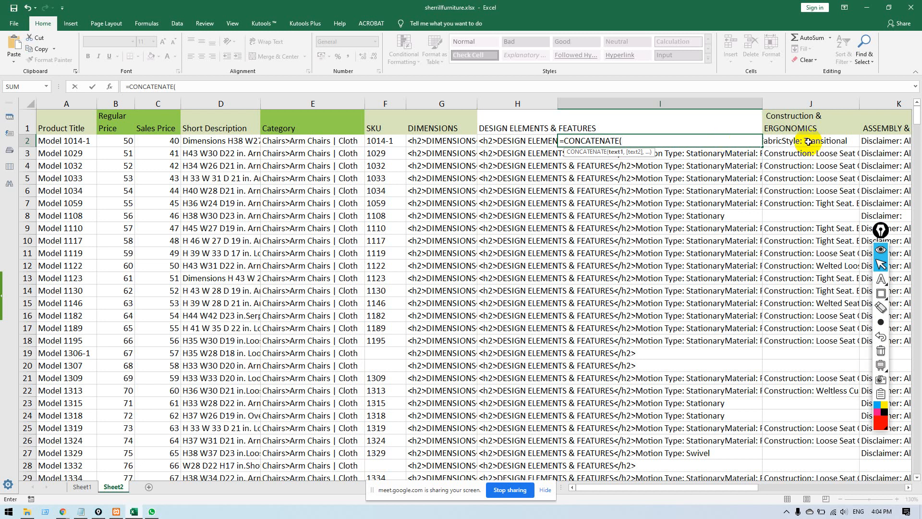
Give the CONCATENATE formula in I2 a quoted text argument containing an empty tag "<>".
{"action": "key", "text": "ctrl+v"}
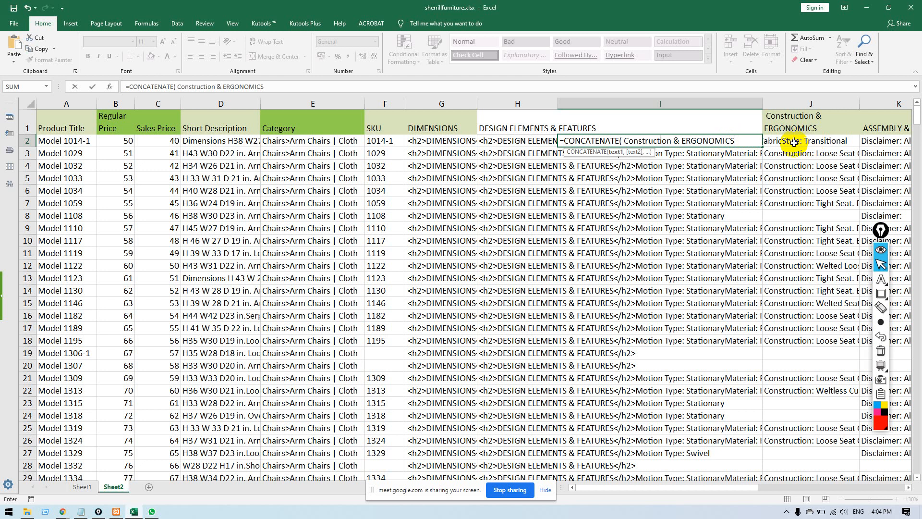
{"action": "key", "text": "ctrl+z"}
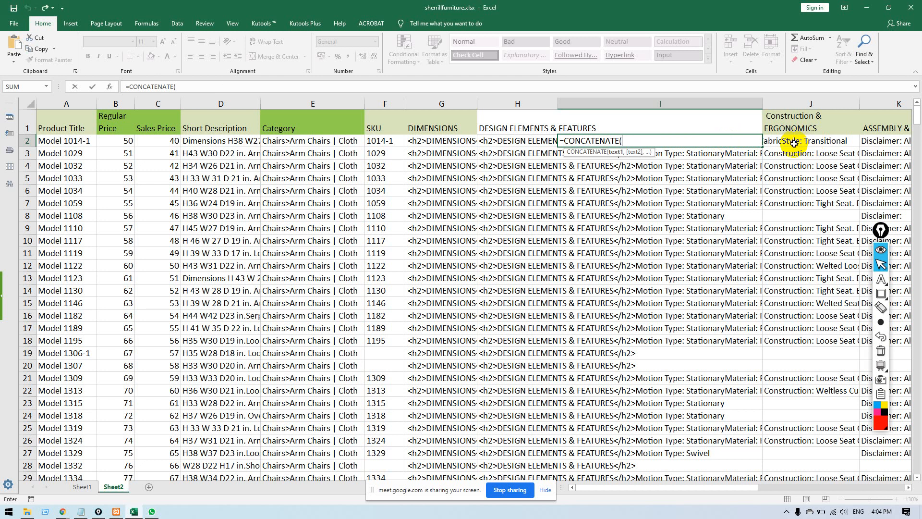
{"action": "type", "text": "\"\""}
{"action": "key", "text": "Left"}
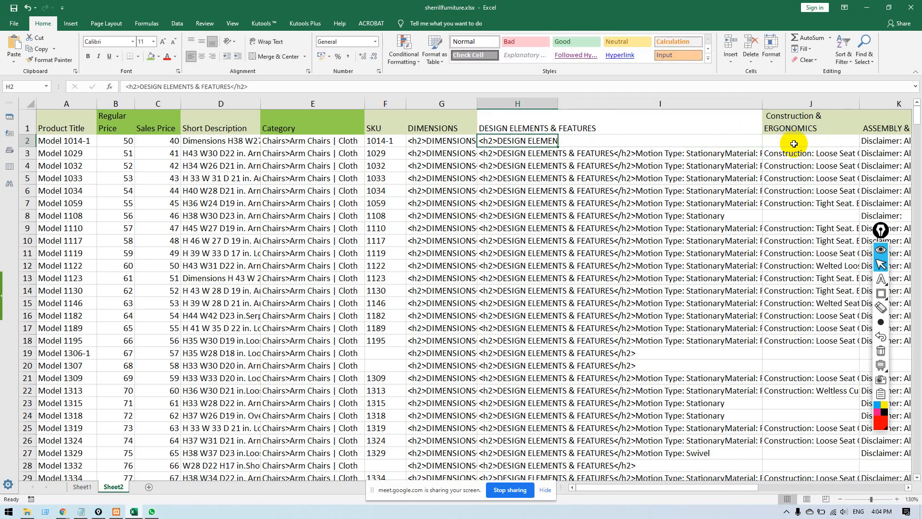
{"action": "double_click", "coordinate": [743, 140]}
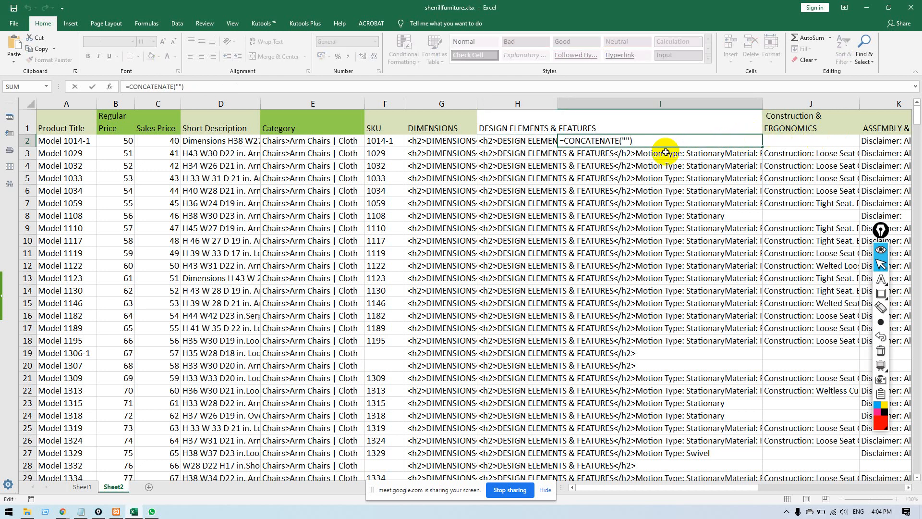
{"action": "key", "text": "BackSpace"}
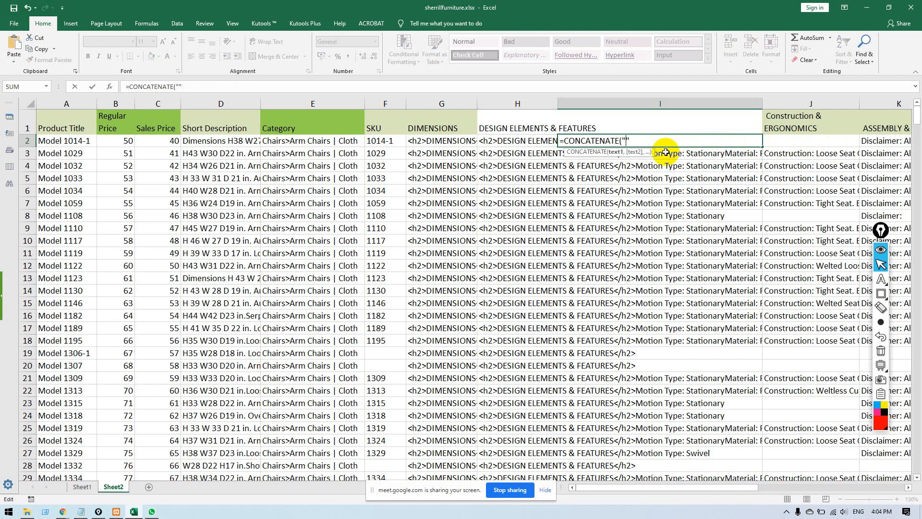
{"action": "key", "text": "Left"}
{"action": "type", "text": "<>"}
{"action": "key", "text": "Return"}
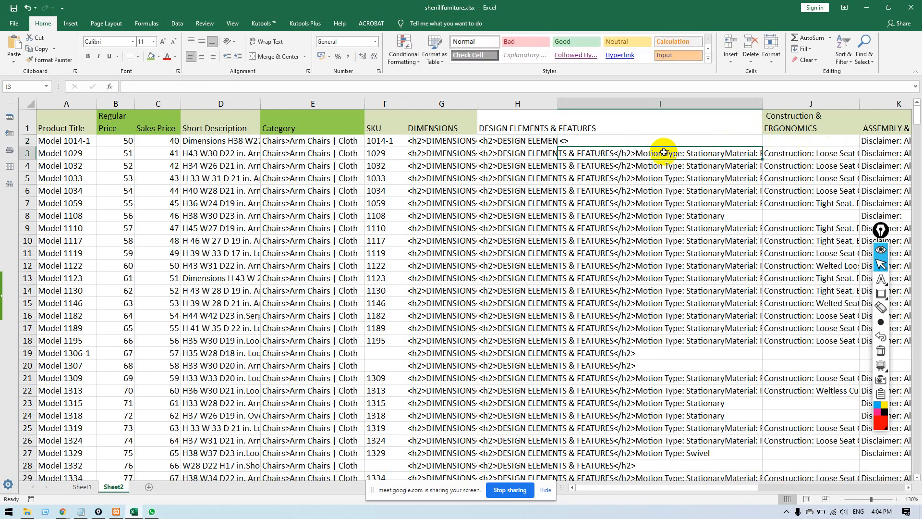
Complete the text argument in I2's formula as "<h2> Construction & ERGONOMICS</h2>".
{"action": "left_click", "coordinate": [659, 140]}
{"action": "double_click", "coordinate": [629, 139]}
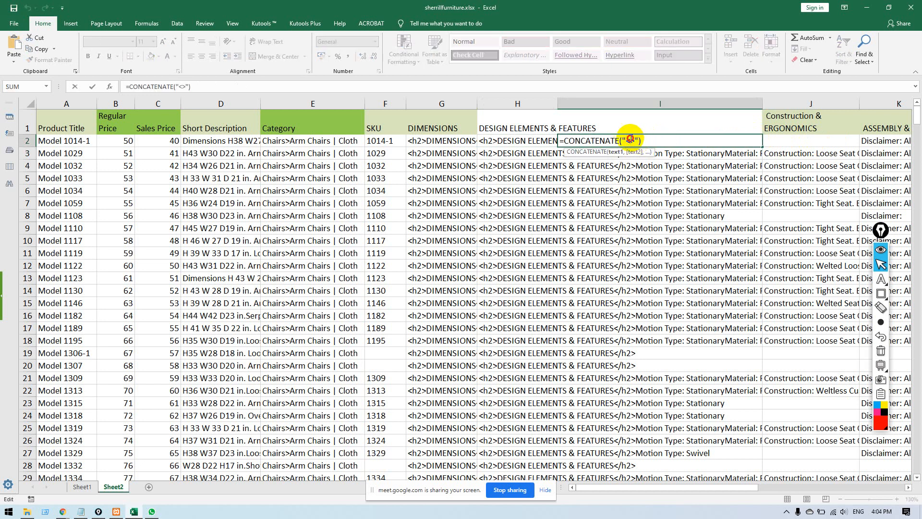
{"action": "type", "text": "h2"}
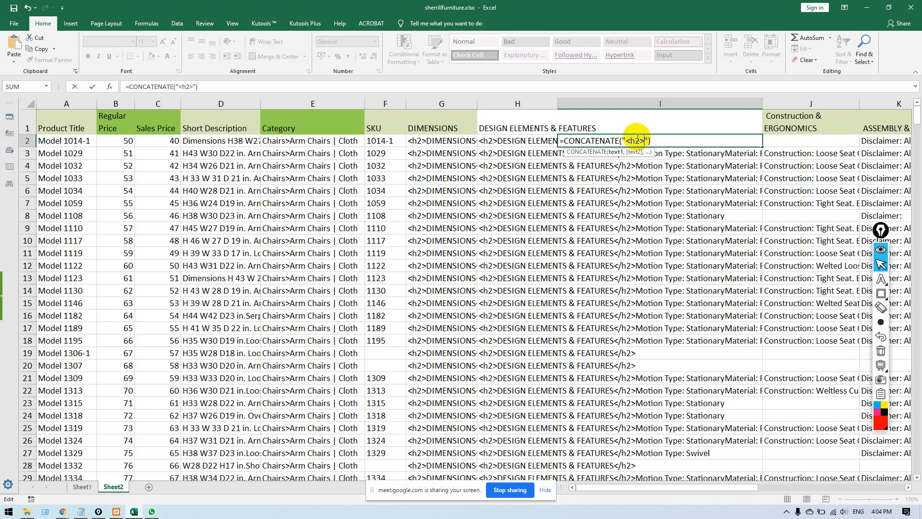
{"action": "key", "text": "ctrl+v"}
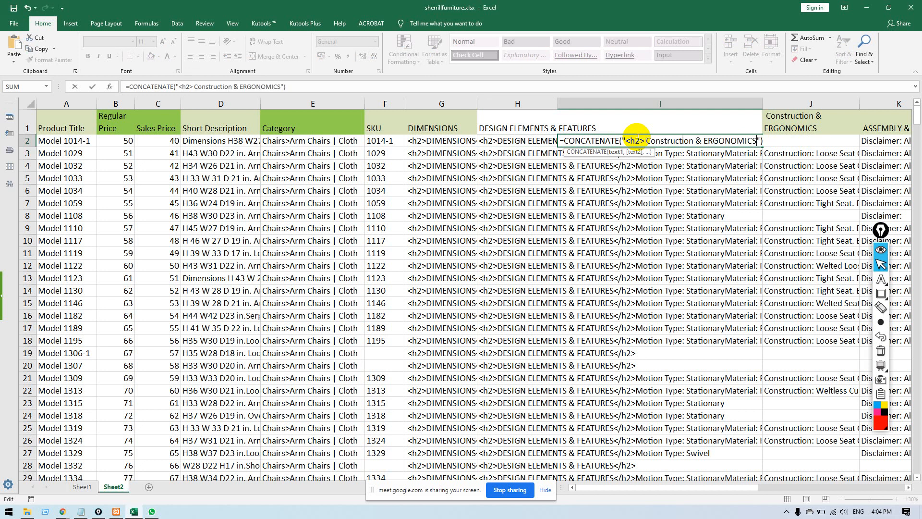
{"action": "type", "text": "<>/h2,"}
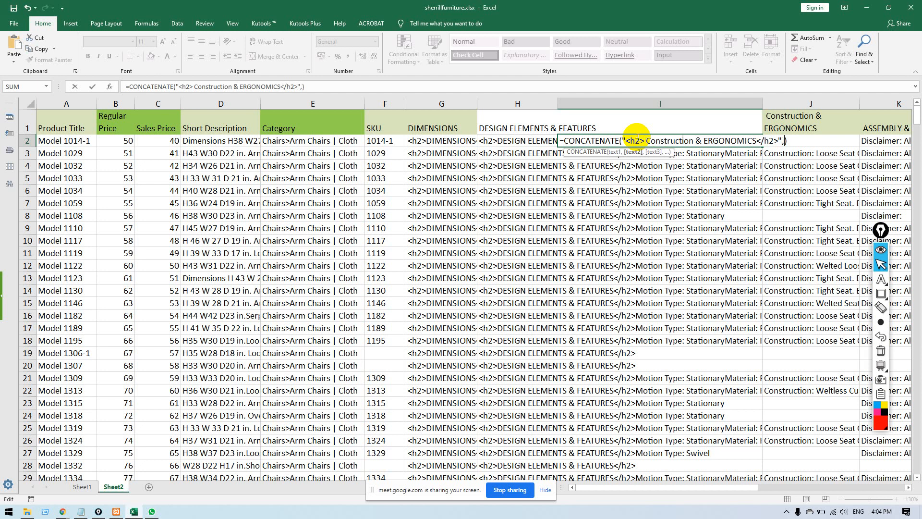
Add CHAR(10) and J2 as the remaining arguments and finish the CONCATENATE formula in I2.
{"action": "type", "text": "chgh"}
{"action": "key", "text": "BackSpace"}
{"action": "key", "text": "BackSpace"}
{"action": "key", "text": "Tab"}
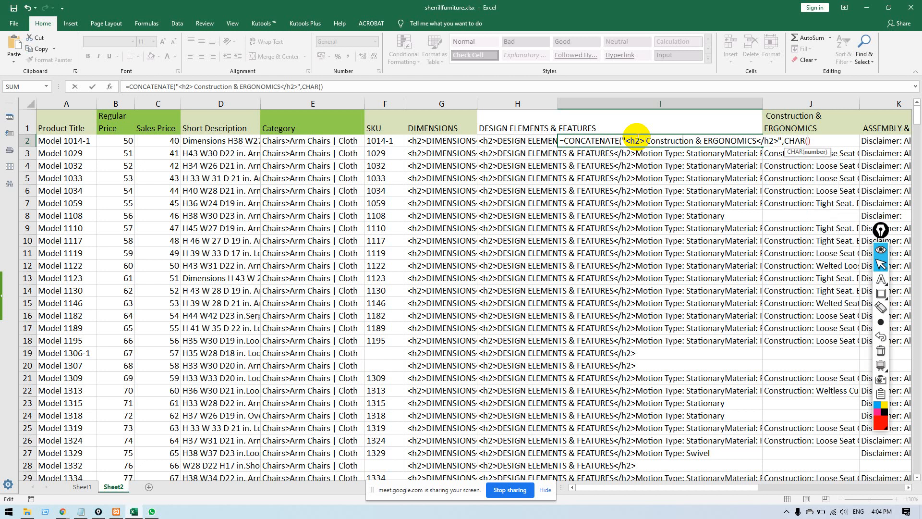
{"action": "type", "text": "10),"}
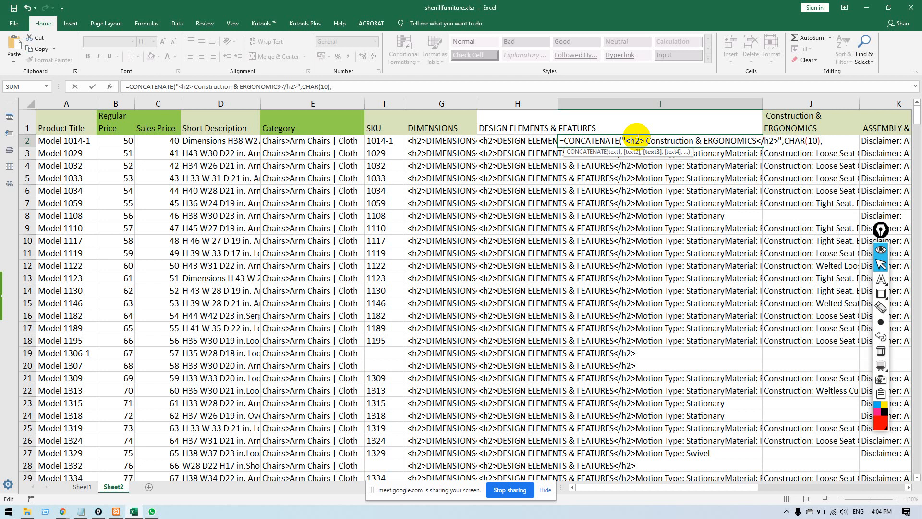
{"action": "type", "text": "j2"}
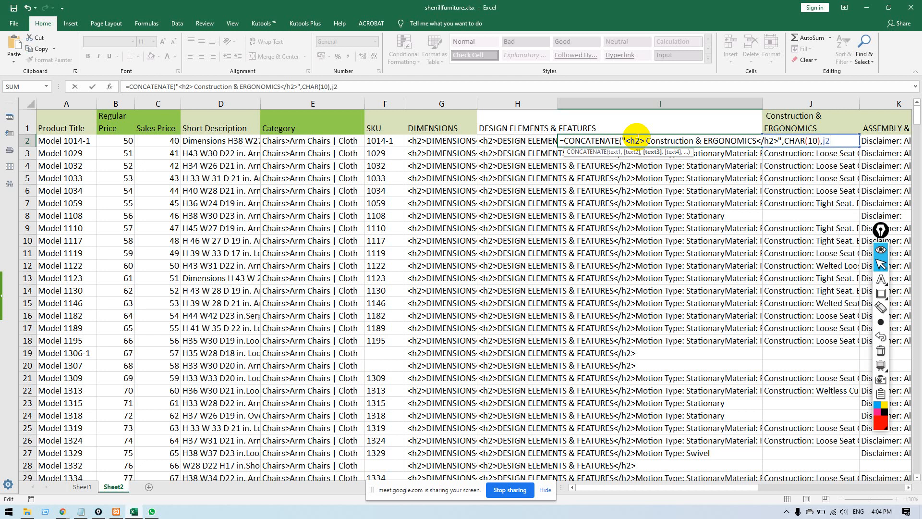
{"action": "type", "text": ")"}
{"action": "key", "text": "Return"}
{"action": "left_click_drag", "start_coordinate": [638, 138], "coordinate": [645, 128]}
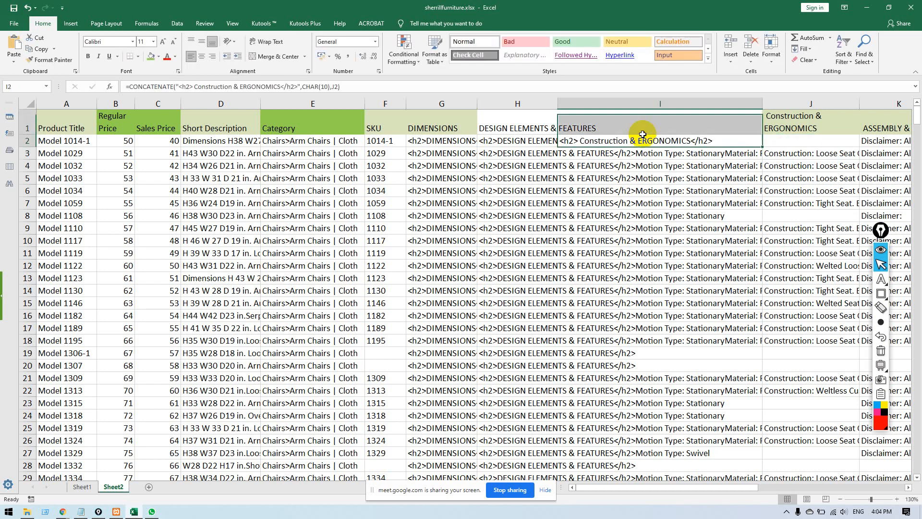
Fill the I2 formula down column I and convert the filled formulas to values.
{"action": "left_click", "coordinate": [747, 141]}
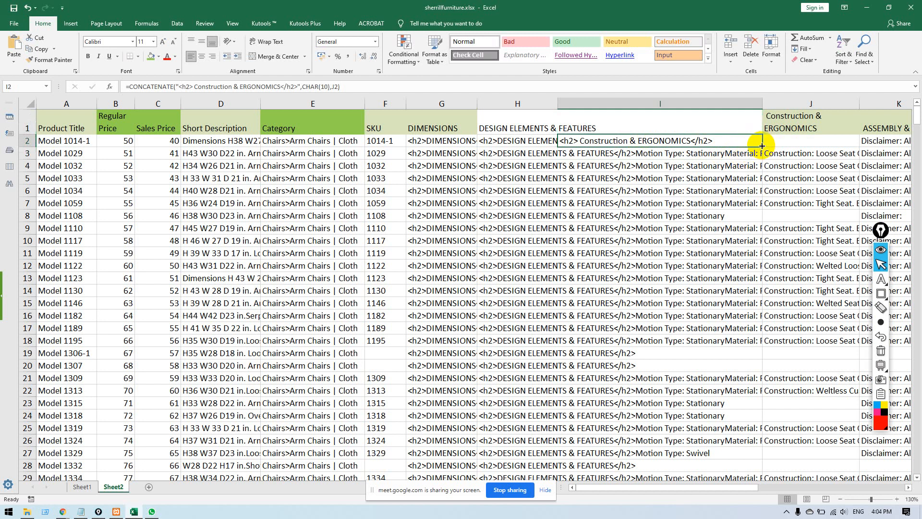
{"action": "double_click", "coordinate": [762, 146]}
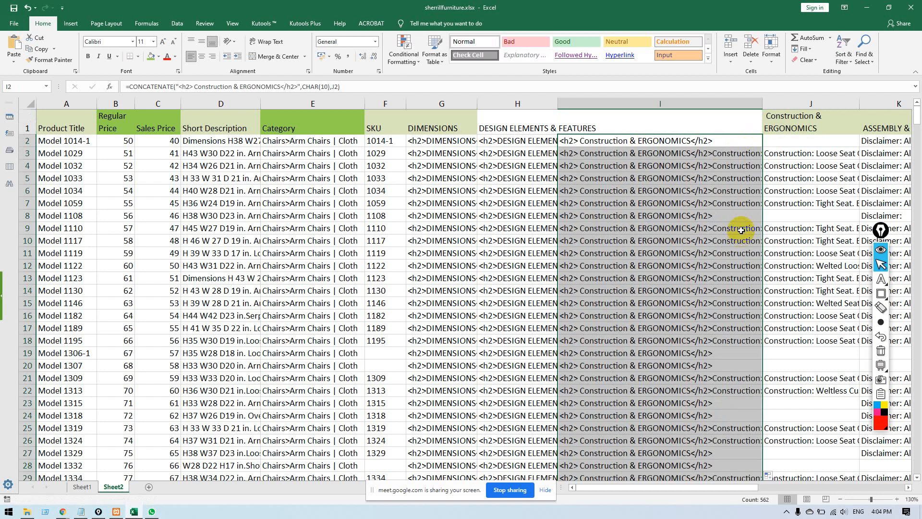
{"action": "key", "text": "ctrl+c"}
{"action": "key", "text": "ctrl+v"}
{"action": "key", "text": "ctrl"}
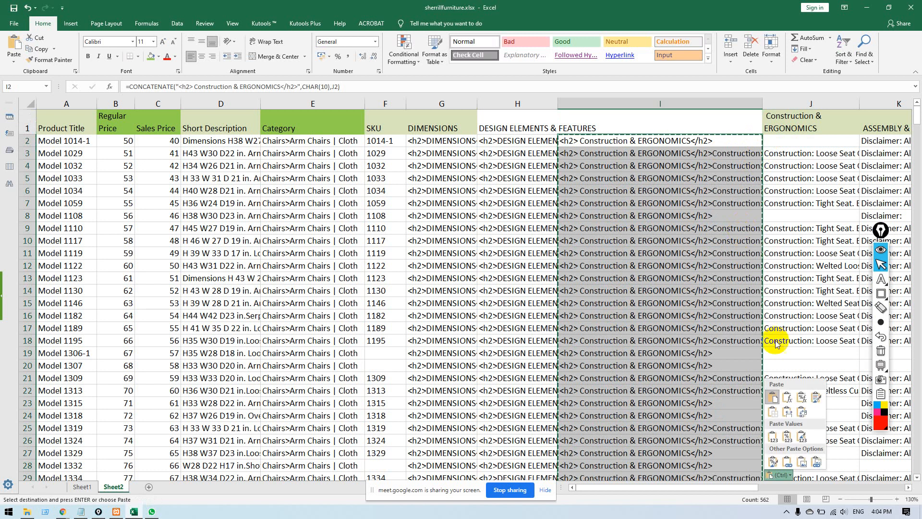
{"action": "left_click", "coordinate": [774, 438]}
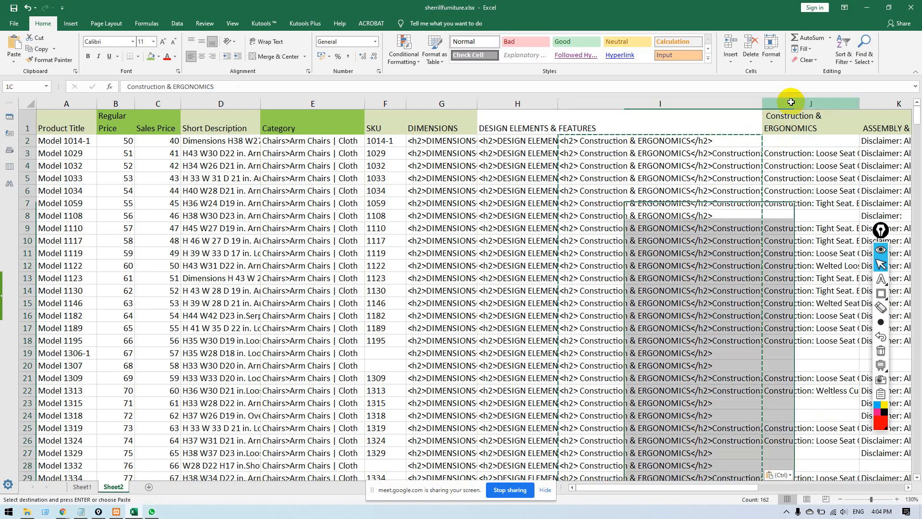
Copy the Construction & ERGONOMICS header from J1 into I1 and delete the original column J.
{"action": "left_click", "coordinate": [795, 104]}
{"action": "left_click", "coordinate": [796, 118]}
{"action": "key", "text": "ctrl+c"}
{"action": "left_click", "coordinate": [748, 117]}
{"action": "key", "text": "ctrl+v"}
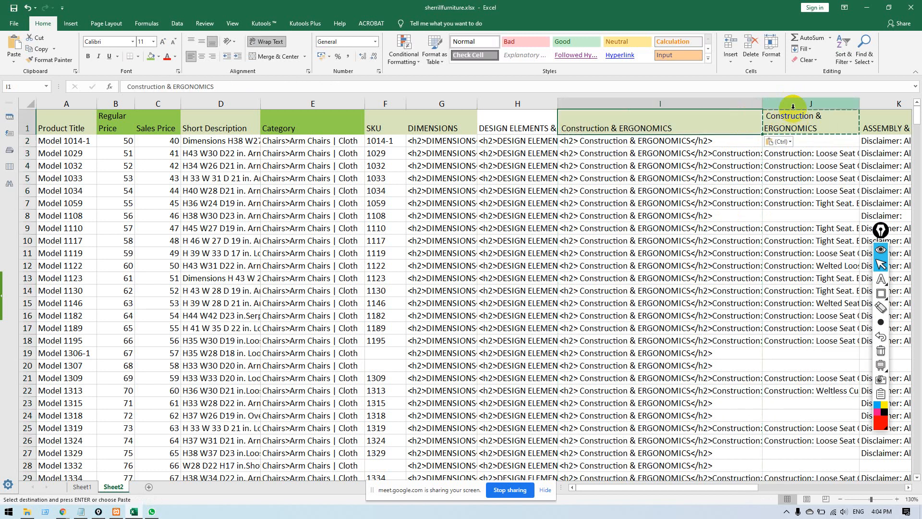
{"action": "left_click", "coordinate": [794, 101]}
{"action": "key", "text": "ctrl+minus"}
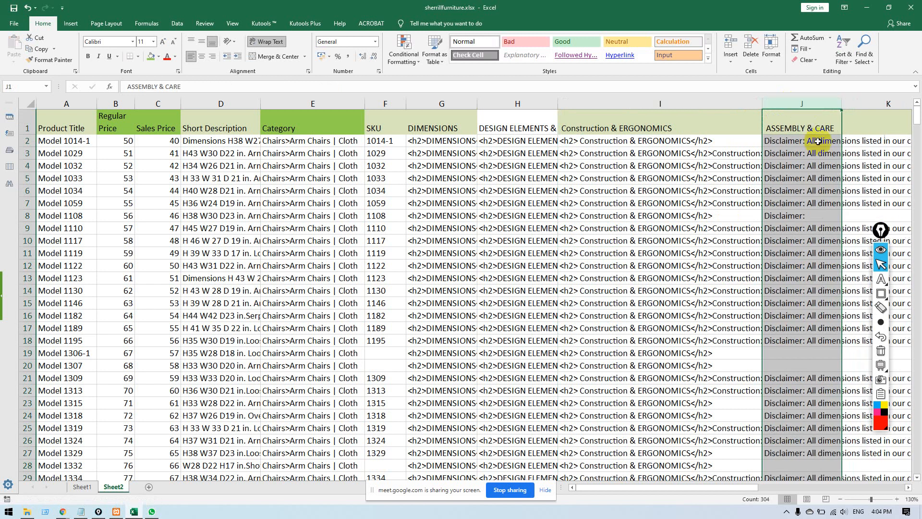
Insert a blank column before the ASSEMBLY & CARE column and copy the header text from inside cell K1.
{"action": "right_click", "coordinate": [802, 103]}
{"action": "left_click", "coordinate": [825, 181]}
{"action": "key", "text": "Down"}
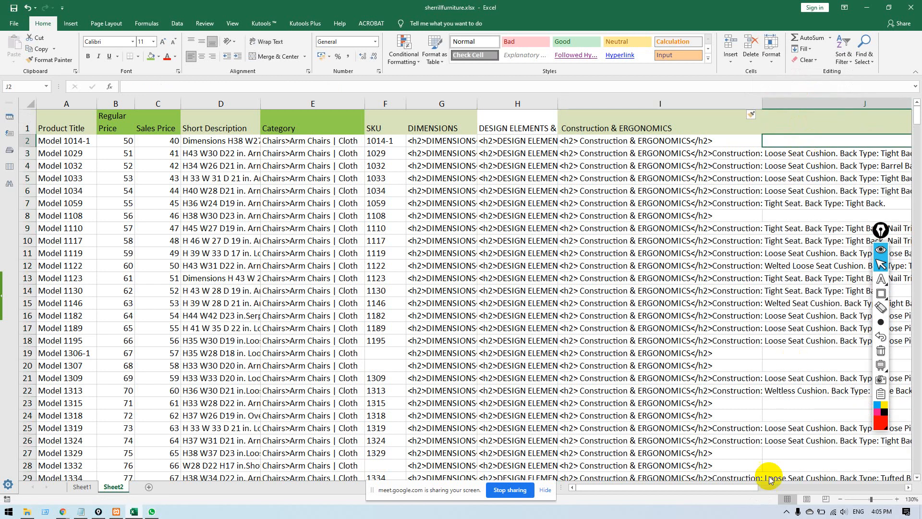
{"action": "left_click_drag", "start_coordinate": [728, 491], "coordinate": [836, 488]}
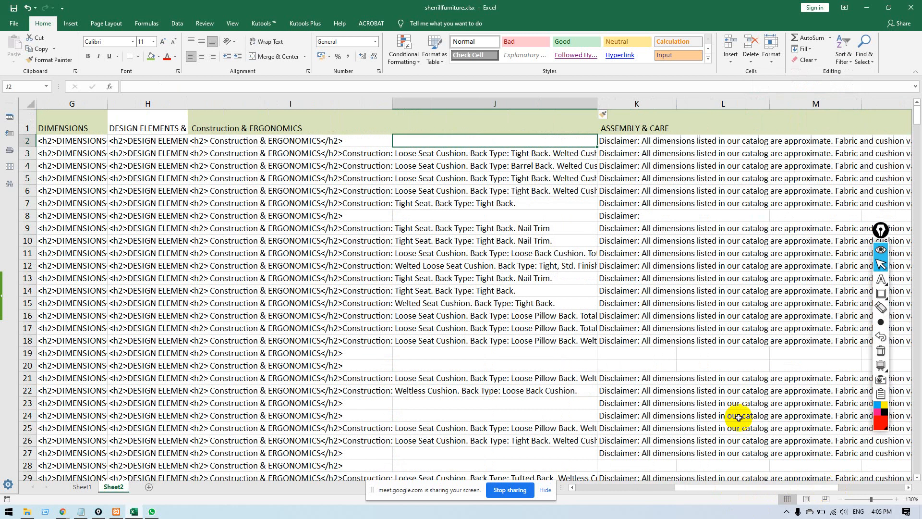
{"action": "double_click", "coordinate": [616, 129]}
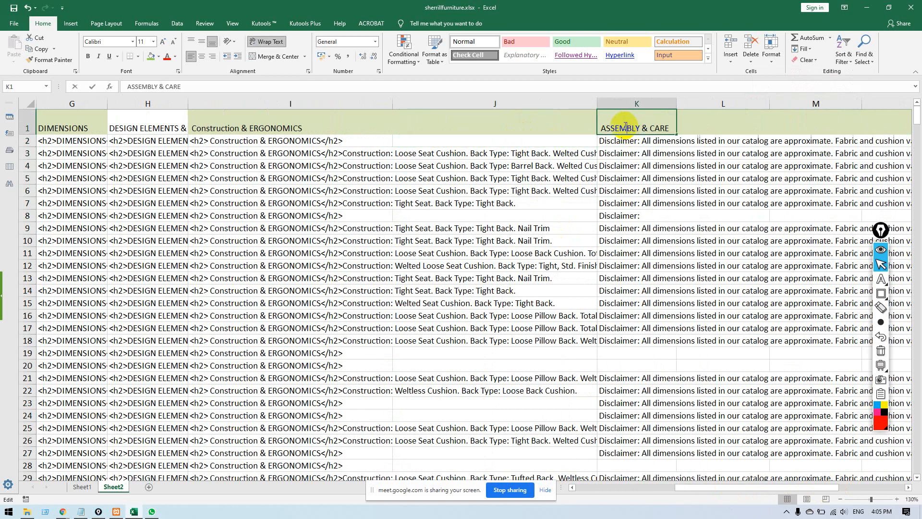
Start a CONCATENATE formula in cell J2 of the blank column.
{"action": "double_click", "coordinate": [518, 140]}
{"action": "type", "text": "=CONCAT("}
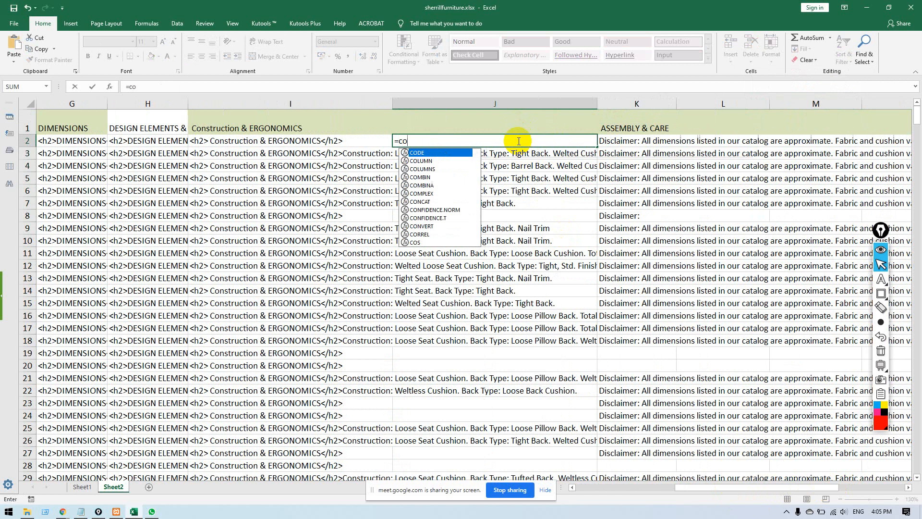
{"action": "key", "text": "BackSpace"}
{"action": "key", "text": "BackSpace"}
{"action": "key", "text": "BackSpace"}
{"action": "key", "text": "BackSpace"}
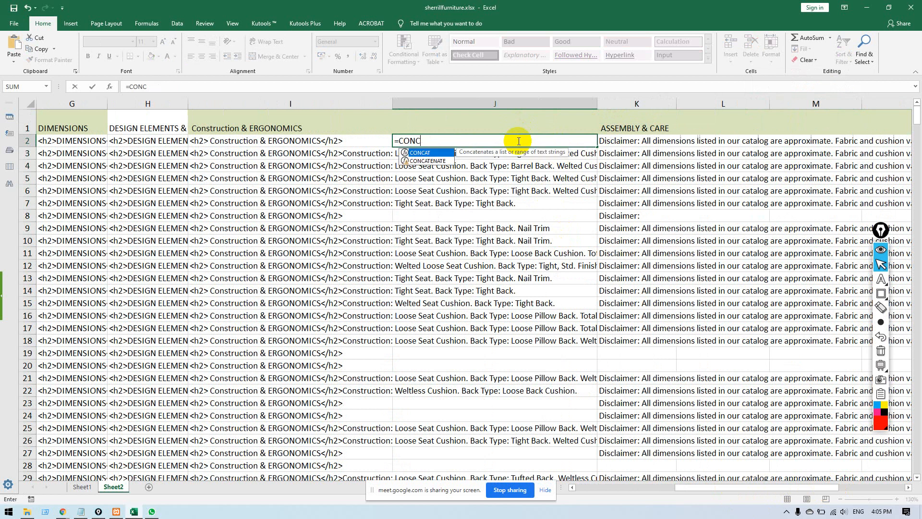
{"action": "type", "text": "c`"}
{"action": "key", "text": "BackSpace"}
{"action": "key", "text": "BackSpace"}
{"action": "key", "text": "BackSpace"}
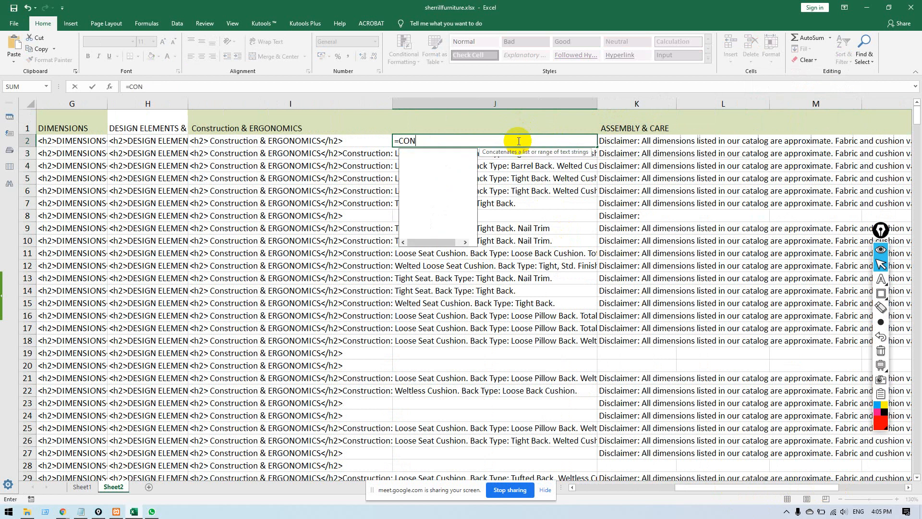
{"action": "type", "text": "nc"}
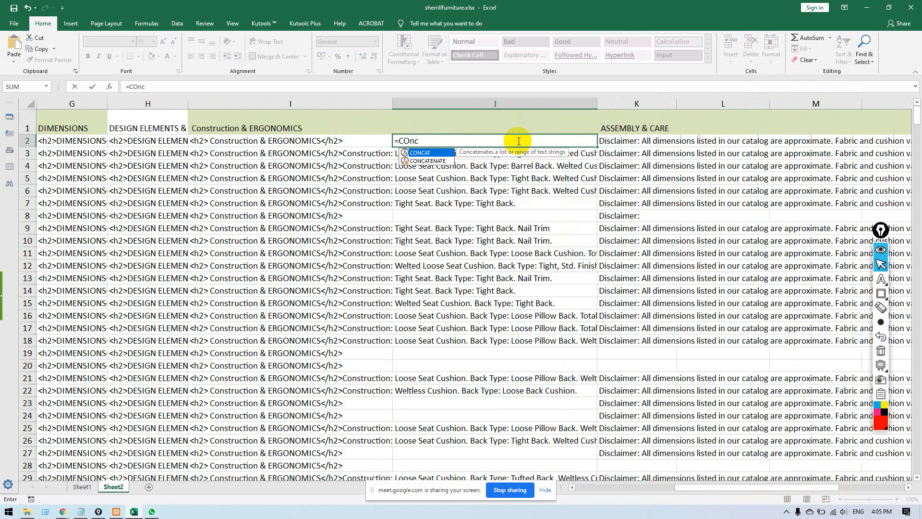
{"action": "key", "text": "Down"}
{"action": "key", "text": "Tab"}
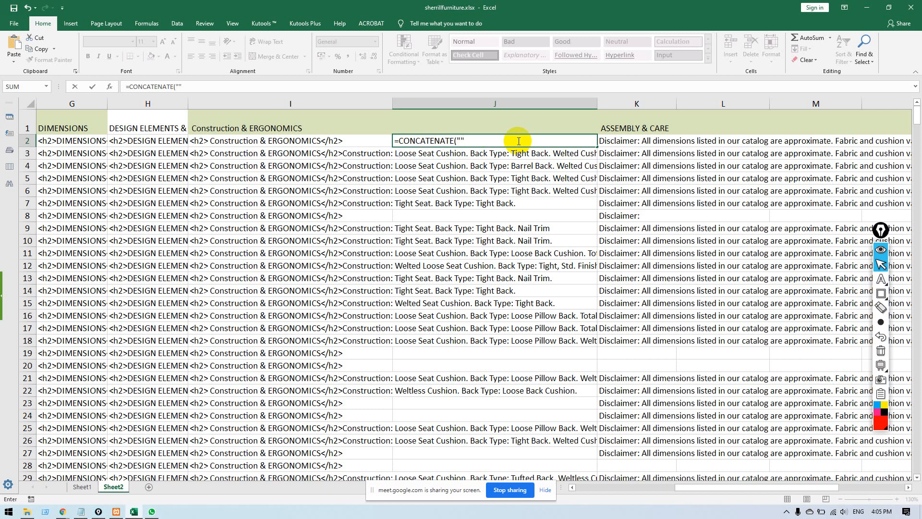
Write the heading "<h2>ASSEMBLY & CARE</h2>" as the first text argument of the CONCATENATE formula in J2.
{"action": "key", "text": "Escape"}
{"action": "key", "text": "Left"}
{"action": "left_click", "coordinate": [517, 141]}
{"action": "type", "text": "=CONCATENATE(\"\")"}
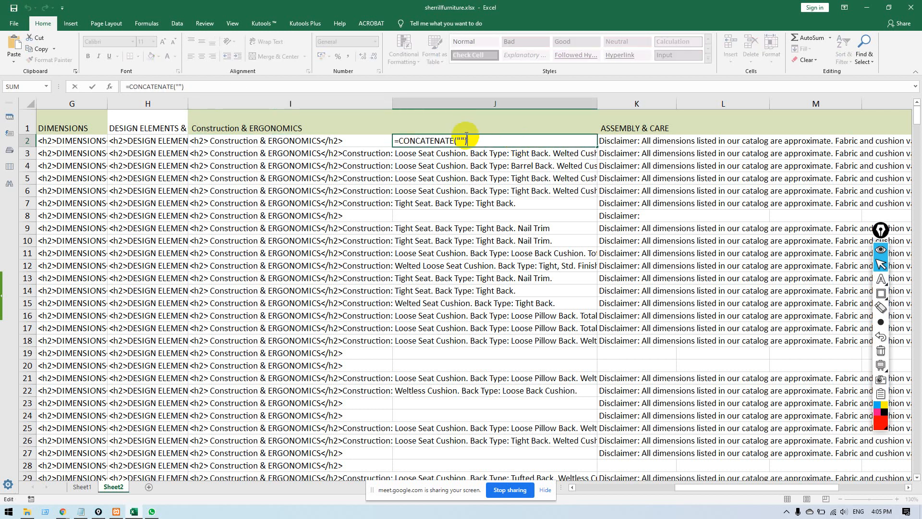
{"action": "type", "text": "<>"}
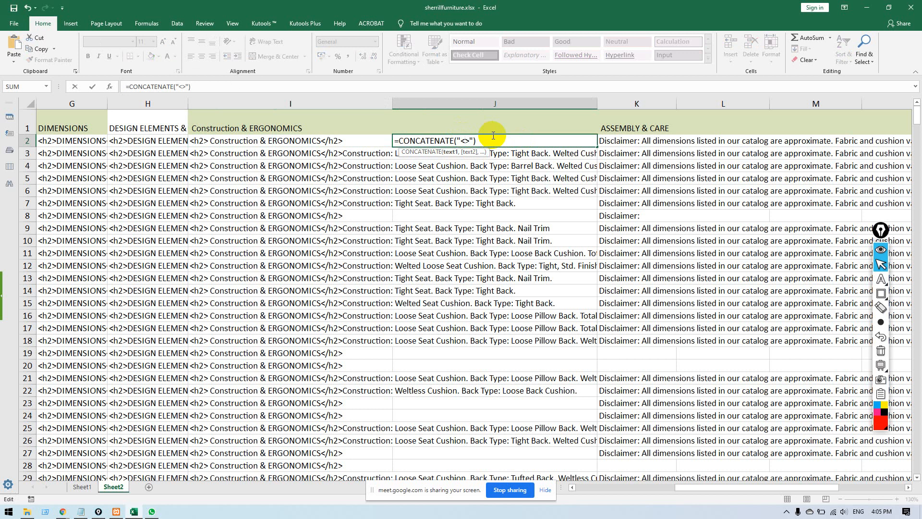
{"action": "type", "text": "h2"}
{"action": "key", "text": "ctrl+v"}
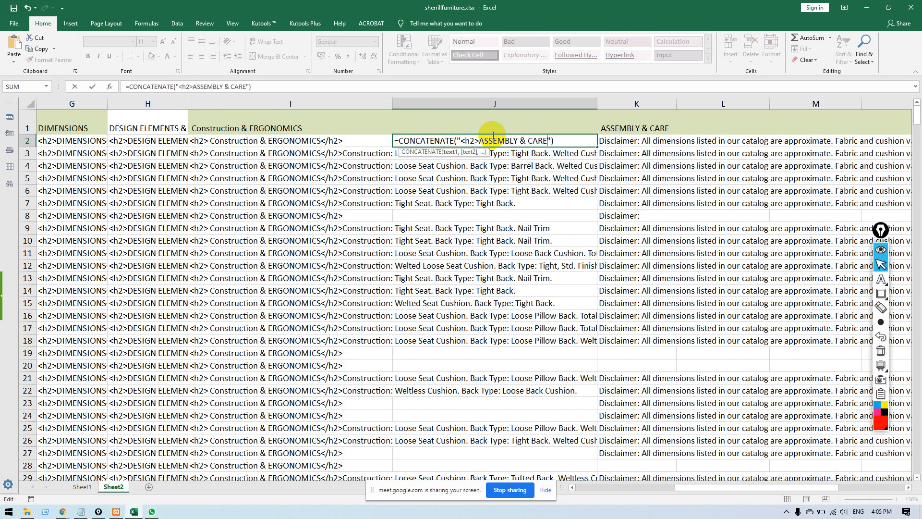
{"action": "type", "text": "<>"}
{"action": "type", "text": "h2"}
{"action": "type", "text": "/"}
Complete the J2 formula with a CHAR(10) line break and a reference to K2 as the remaining arguments.
{"action": "type", "text": ",CHAR("}
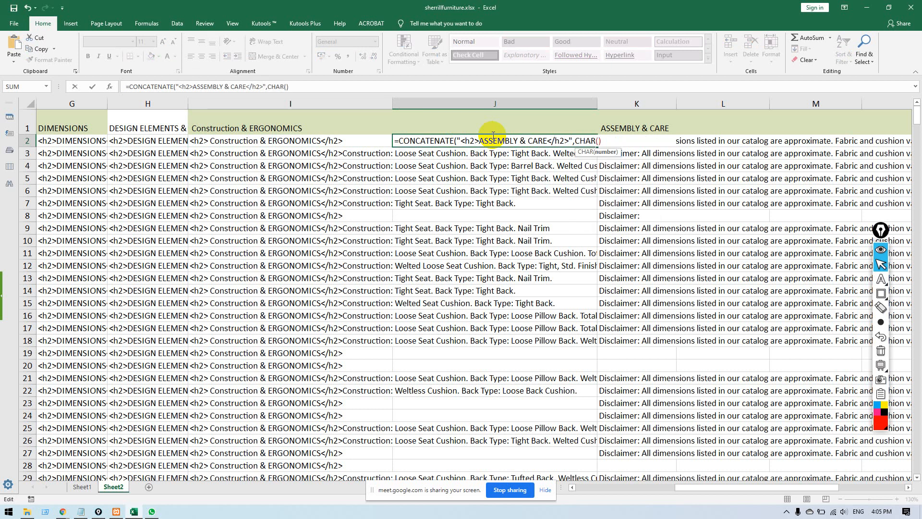
{"action": "type", "text": "10)"}
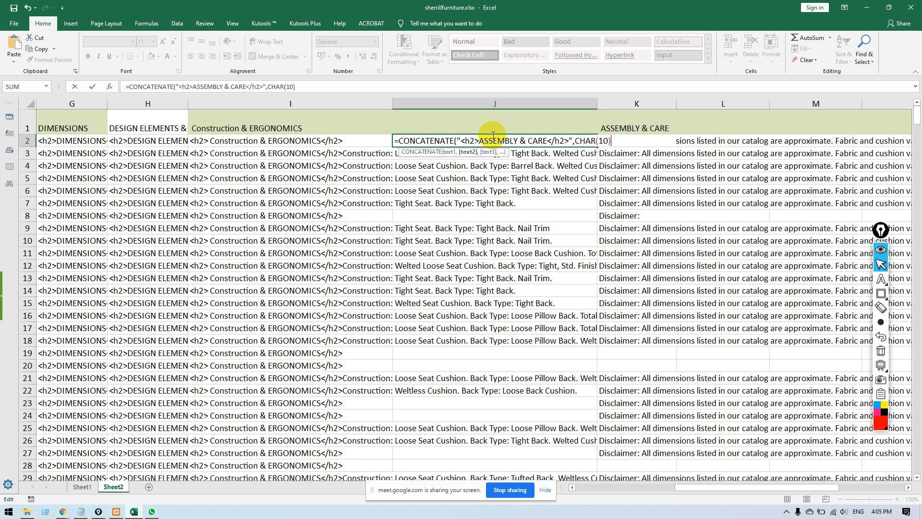
{"action": "key", "text": "ctrl+v"}
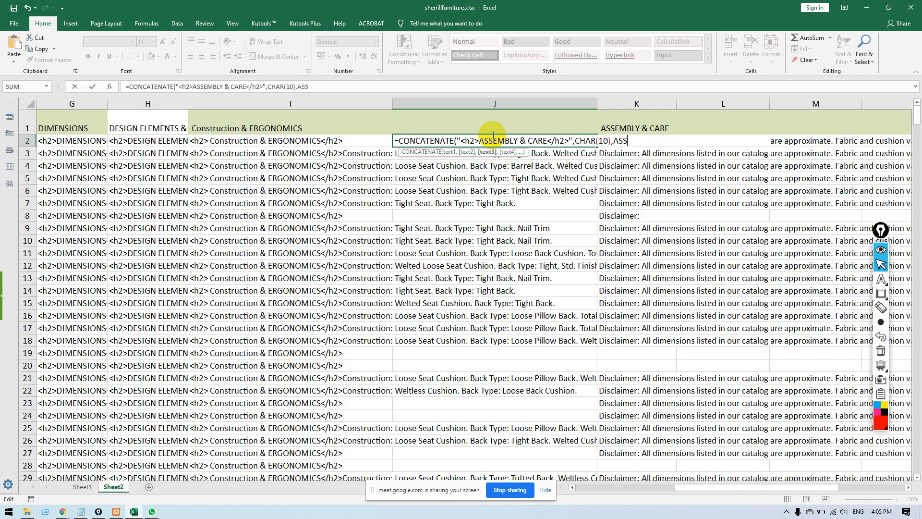
{"action": "key", "text": "BackSpace"}
{"action": "key", "text": "BackSpace"}
{"action": "key", "text": "BackSpace"}
{"action": "type", "text": "k2"}
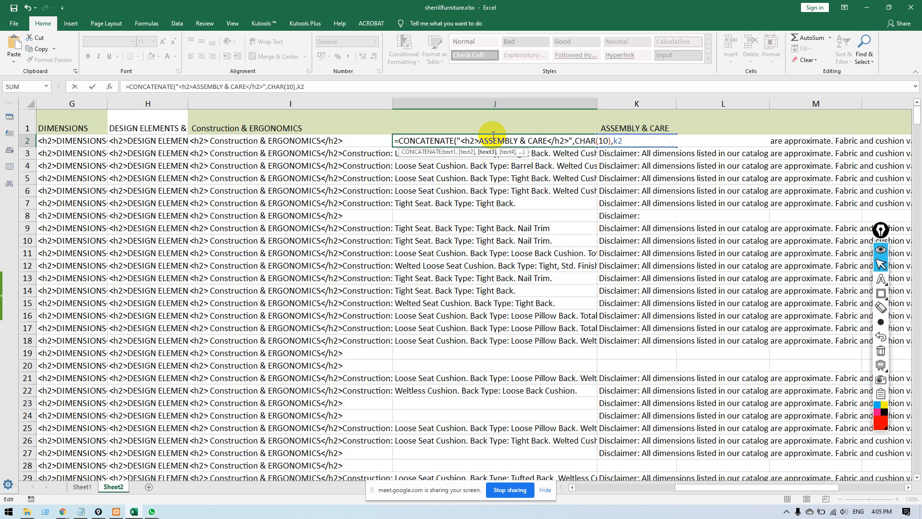
{"action": "type", "text": ")"}
{"action": "key", "text": "Return"}
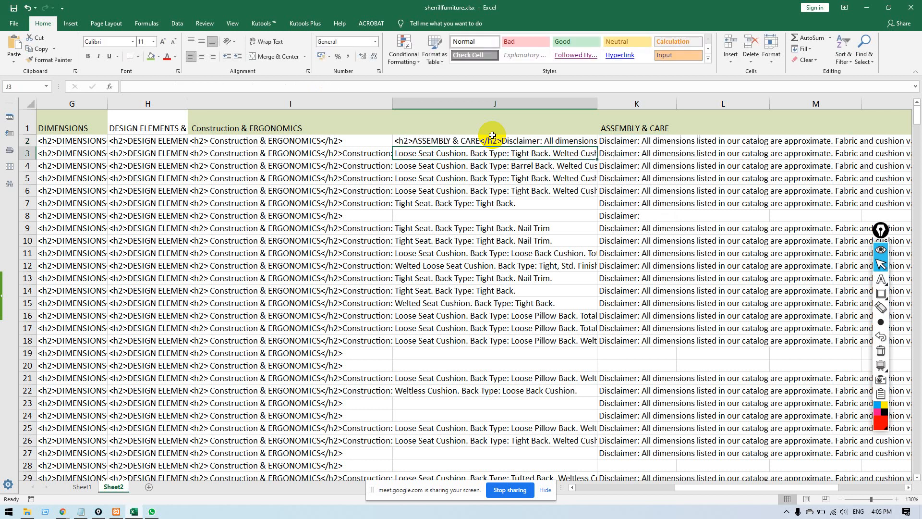
{"action": "left_click", "coordinate": [522, 140]}
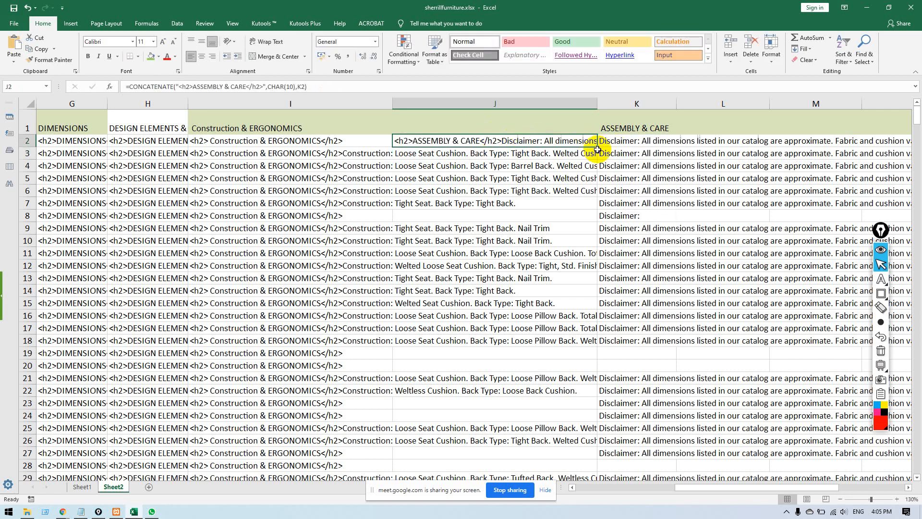
Fill the ASSEMBLY & CARE CONCATENATE formula from J2 down column J and replace the formulas with their values.
{"action": "double_click", "coordinate": [598, 147]}
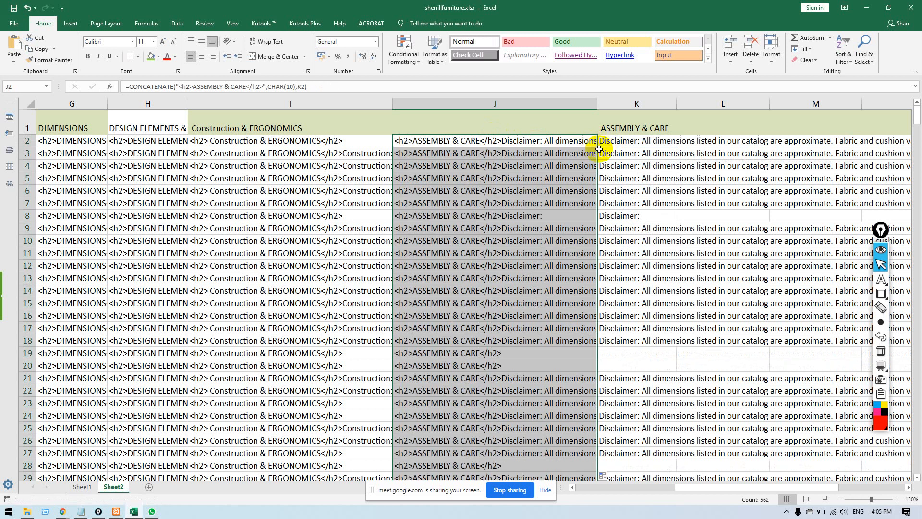
{"action": "key", "text": "ctrl+c"}
{"action": "key", "text": "ctrl+v"}
{"action": "key", "text": "ctrl"}
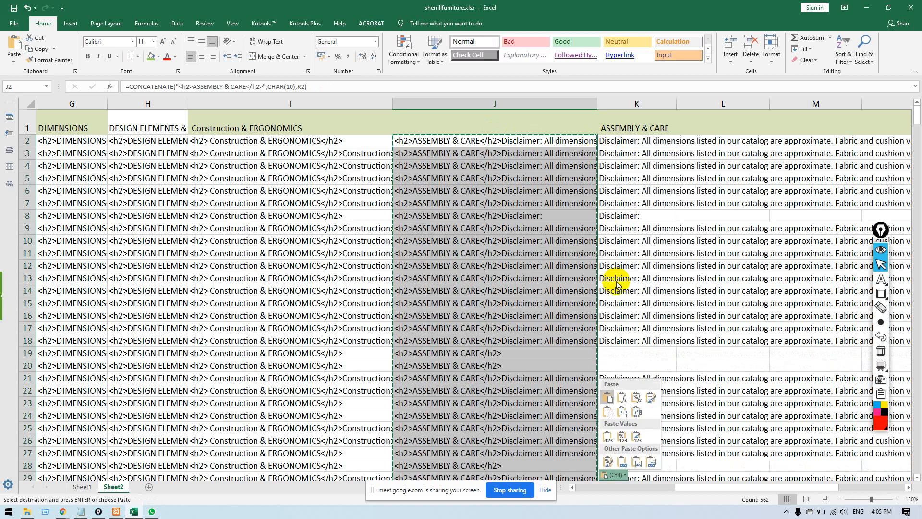
{"action": "left_click", "coordinate": [609, 438]}
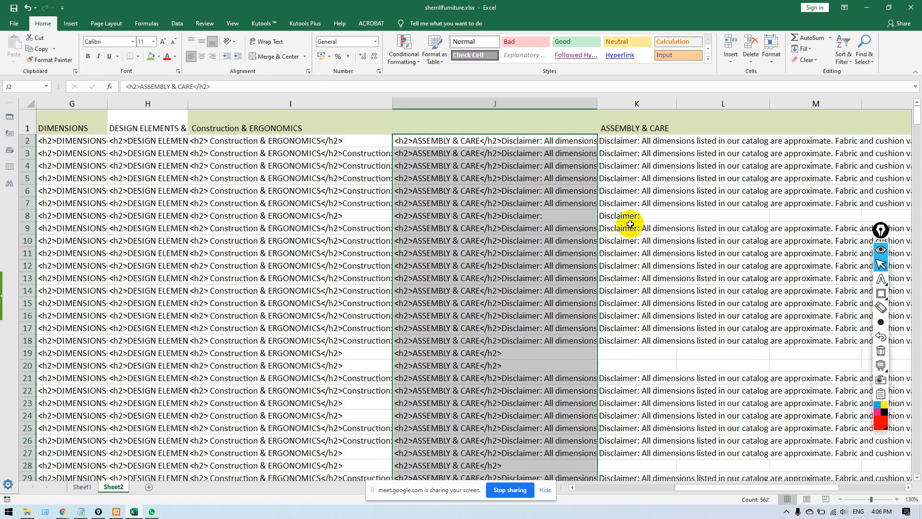
Copy the ASSEMBLY & CARE header from K1 to J1 and delete the original column K.
{"action": "left_click", "coordinate": [635, 178]}
{"action": "left_click", "coordinate": [641, 127]}
{"action": "key", "text": "ctrl+c"}
{"action": "left_click", "coordinate": [586, 125]}
{"action": "key", "text": "ctrl+v"}
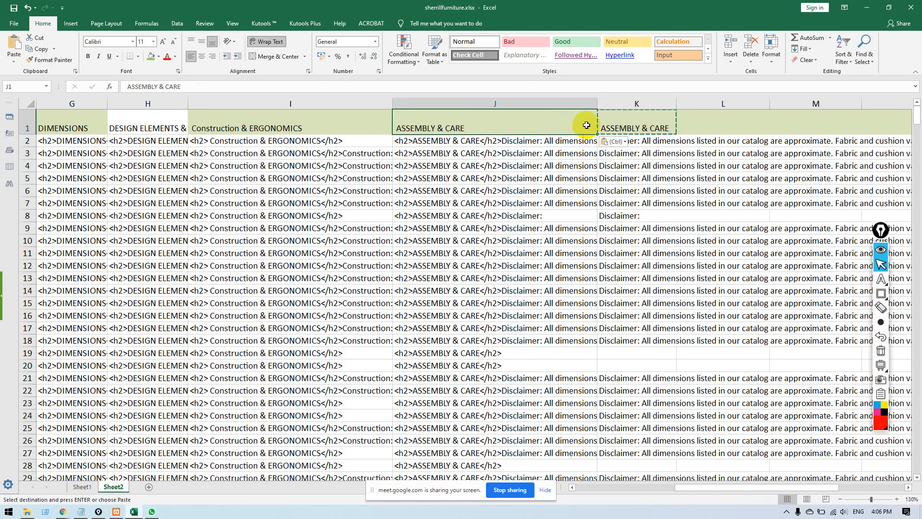
{"action": "left_click", "coordinate": [642, 102]}
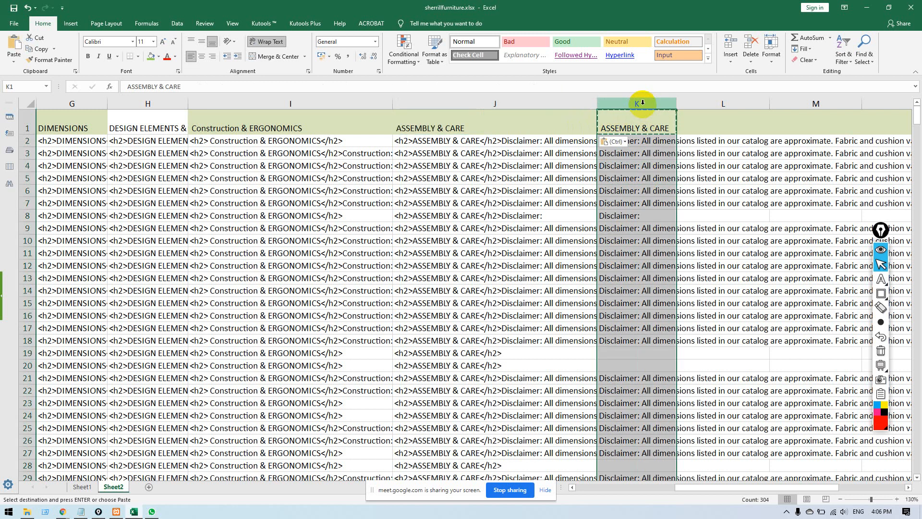
{"action": "key", "text": "ctrl+minus"}
{"action": "left_click", "coordinate": [663, 179]}
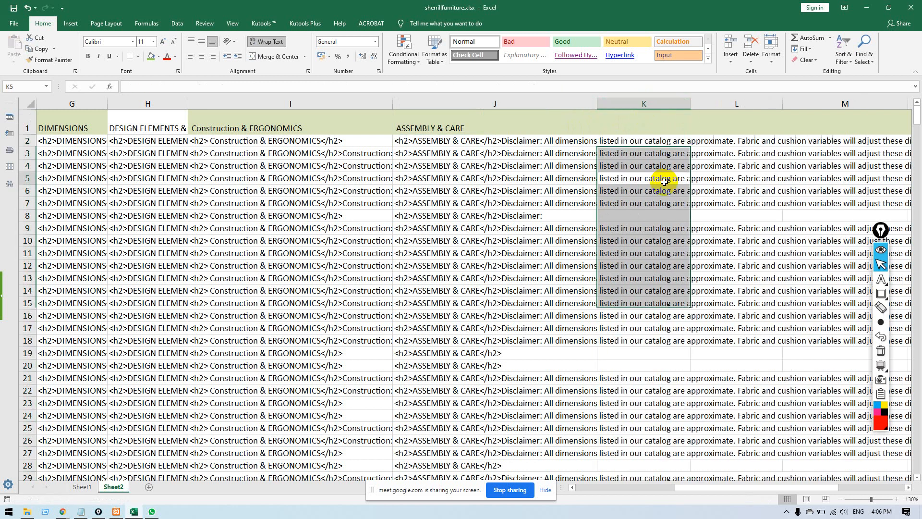
Insert a blank column before the DIMENSIONS column, and widen both the new column and DIMENSIONS.
{"action": "left_click_drag", "start_coordinate": [722, 487], "coordinate": [624, 489]}
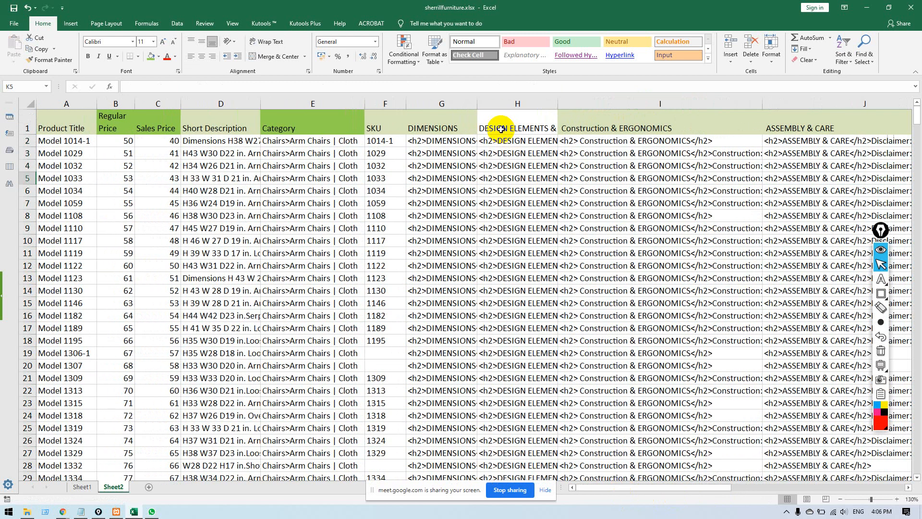
{"action": "left_click", "coordinate": [456, 103]}
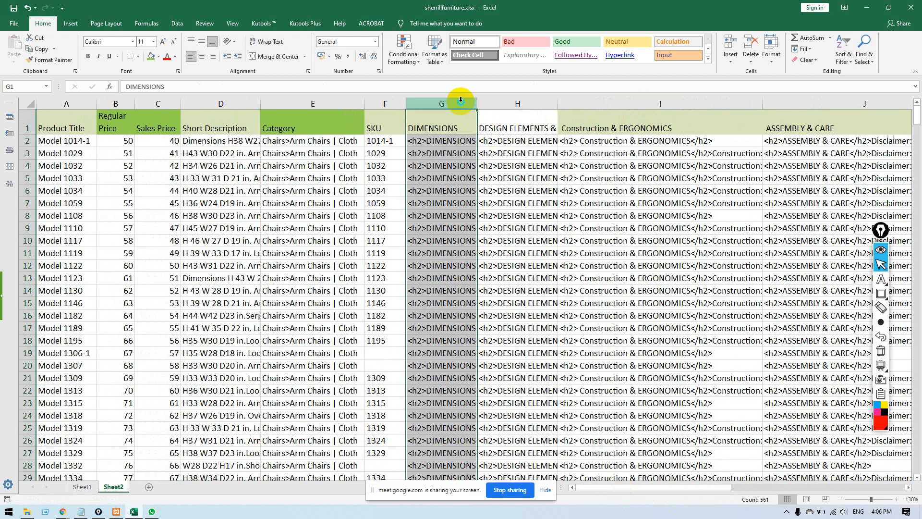
{"action": "right_click", "coordinate": [462, 103]}
{"action": "left_click", "coordinate": [500, 168]}
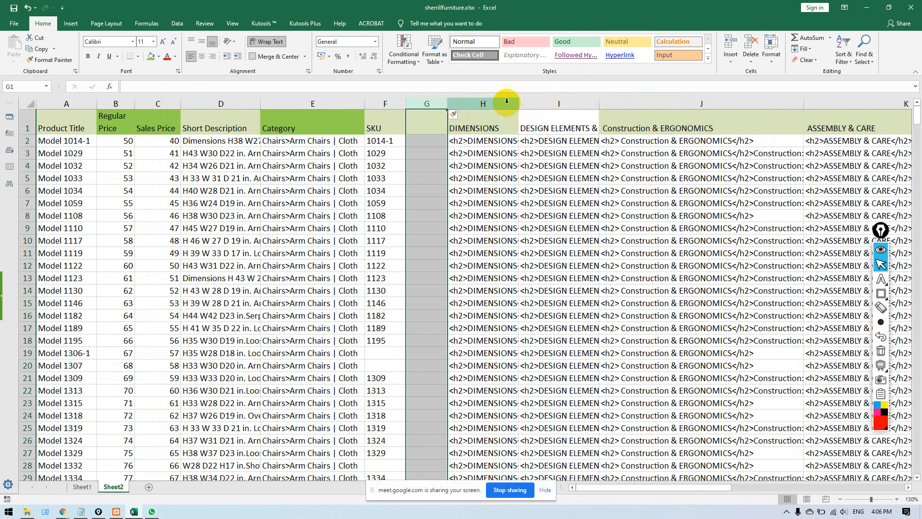
{"action": "left_click_drag", "start_coordinate": [519, 101], "coordinate": [623, 101]}
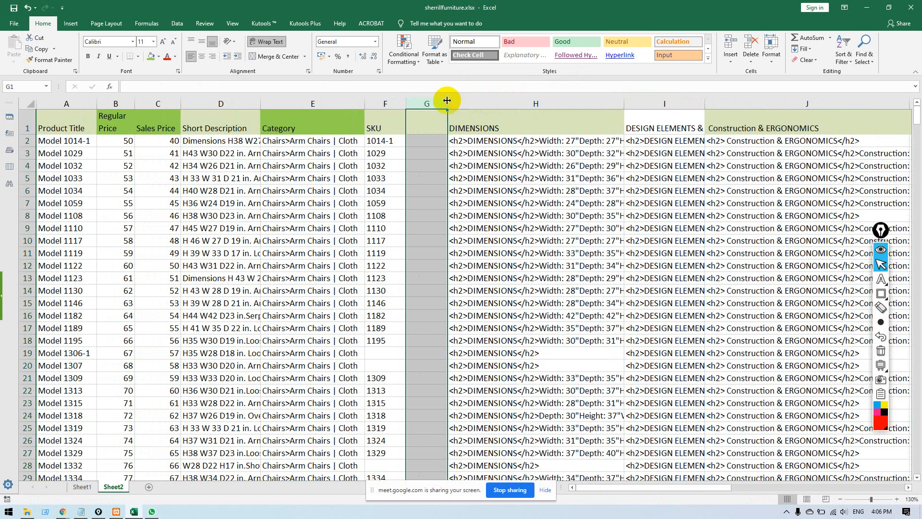
{"action": "left_click_drag", "start_coordinate": [447, 103], "coordinate": [591, 118]}
{"action": "left_click", "coordinate": [652, 141]}
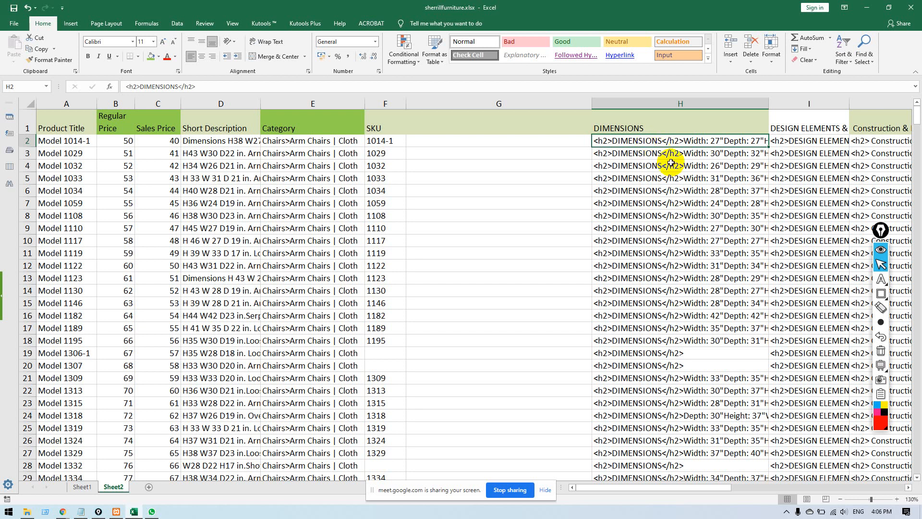
Clear the heading-only DIMENSIONS cell H19 in the Model 1306-1 row, keeping the row at its normal height.
{"action": "double_click", "coordinate": [700, 353]}
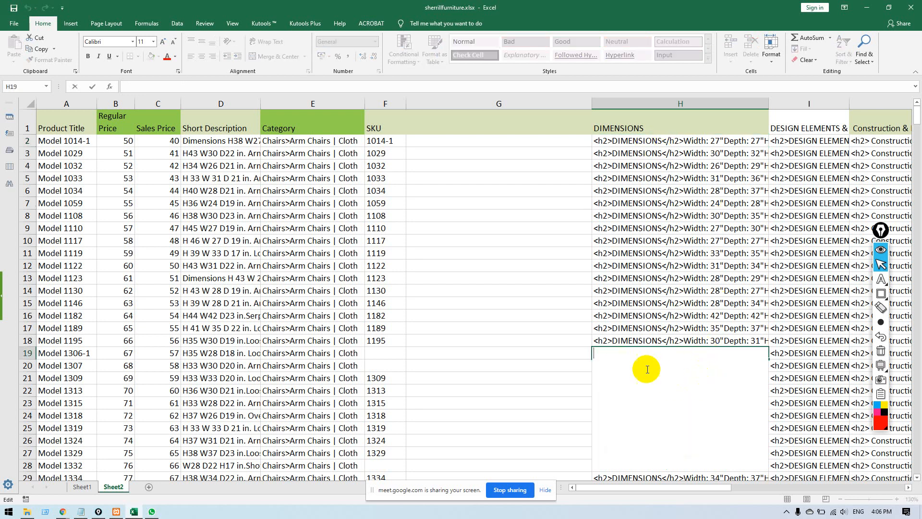
{"action": "left_click", "coordinate": [539, 313]}
{"action": "left_click", "coordinate": [655, 358]}
{"action": "scroll", "coordinate": [673, 354], "scroll_direction": "down", "scroll_amount": 3}
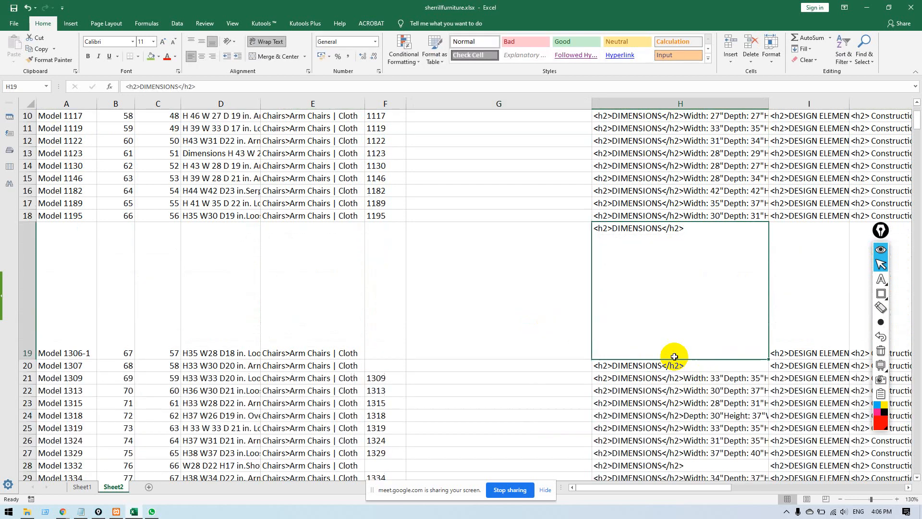
{"action": "key", "text": "ctrl+z"}
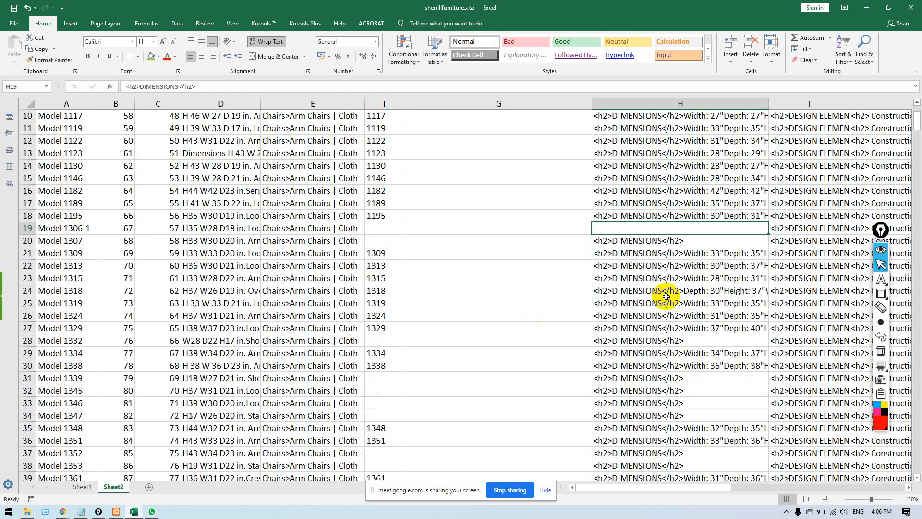
Try to select the cells in column H that equal "<h2>DIMENSIONS</h2>", entered with its quotation marks, using Kutools Select Specific Cells.
{"action": "left_click", "coordinate": [692, 240]}
{"action": "key", "text": "ctrl+c"}
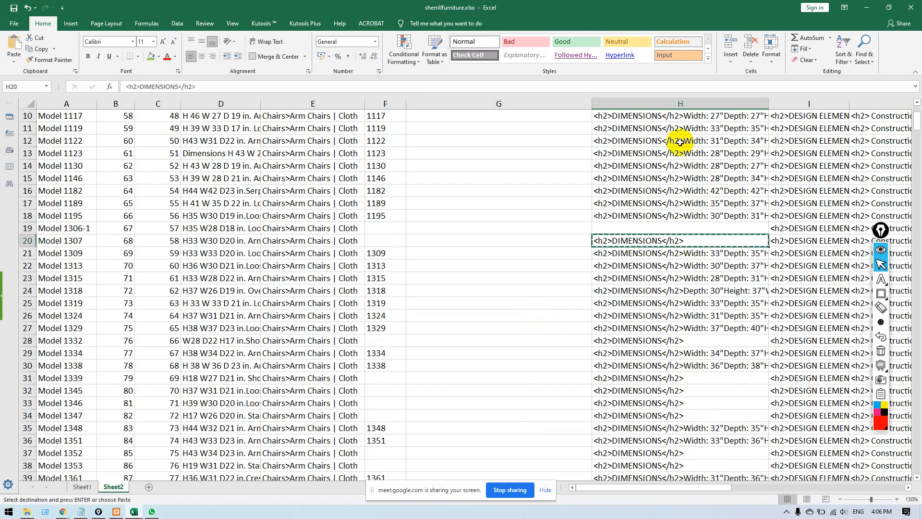
{"action": "left_click", "coordinate": [670, 104]}
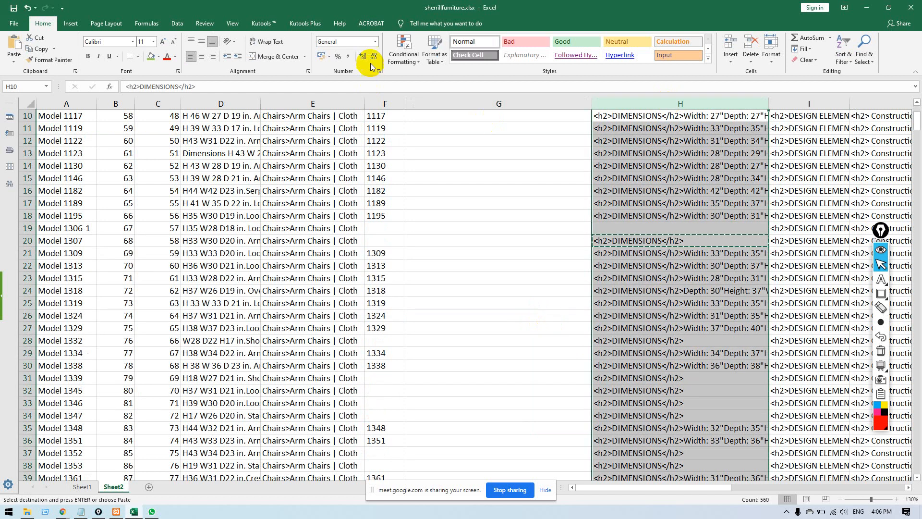
{"action": "left_click", "coordinate": [267, 23]}
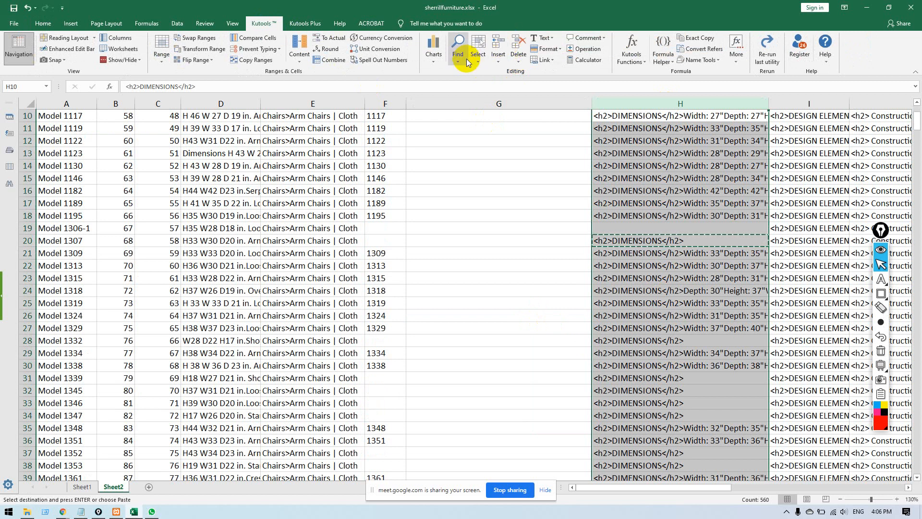
{"action": "left_click", "coordinate": [466, 59]}
{"action": "left_click", "coordinate": [478, 54]}
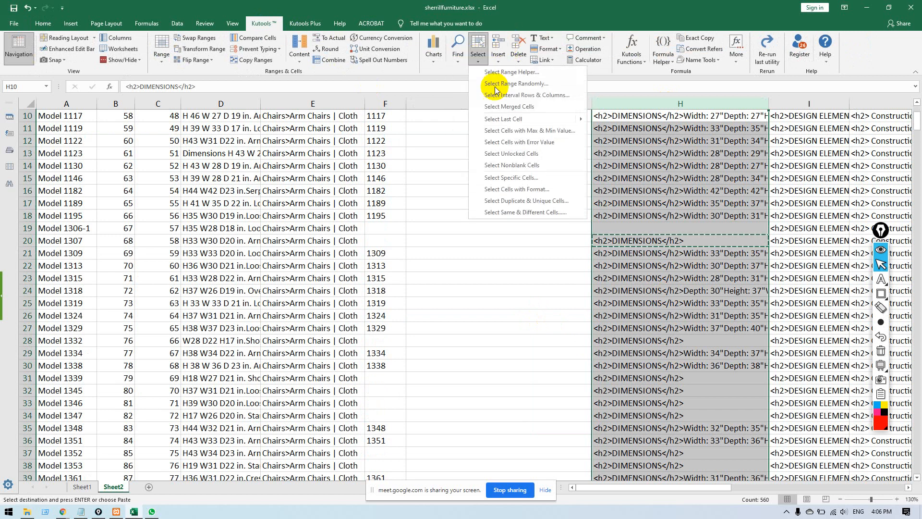
{"action": "left_click", "coordinate": [515, 178]}
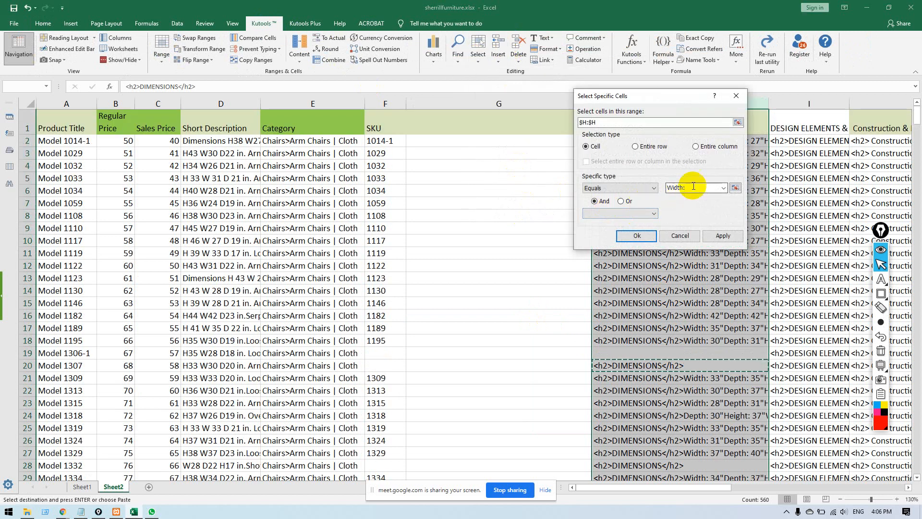
{"action": "double_click", "coordinate": [696, 189]}
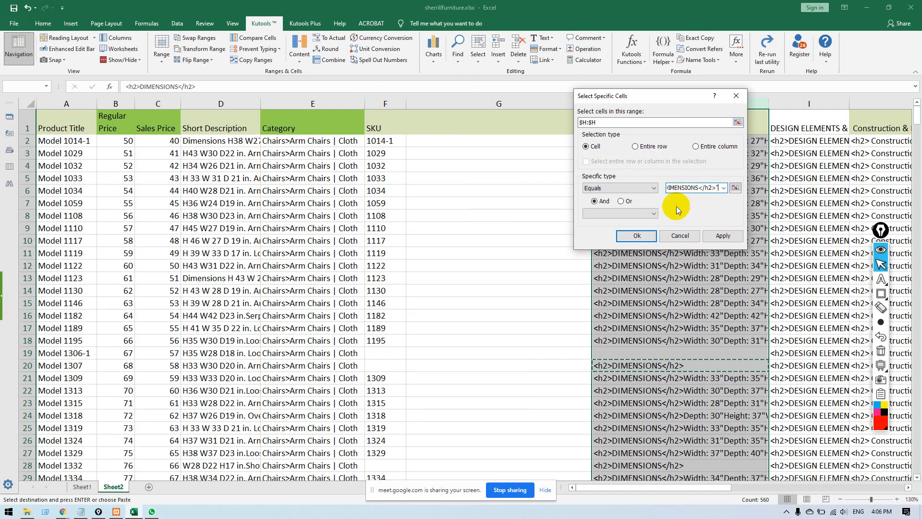
{"action": "left_click", "coordinate": [643, 236]}
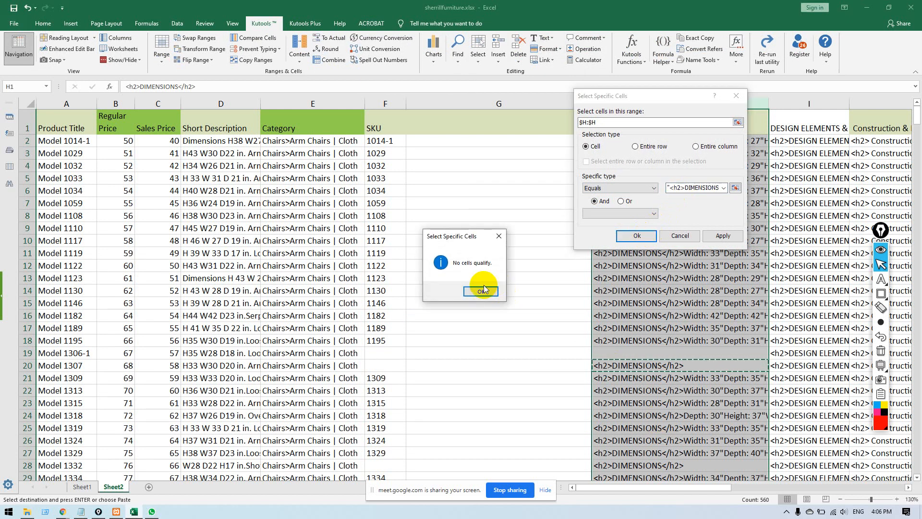
{"action": "left_click", "coordinate": [481, 290]}
{"action": "left_click_drag", "start_coordinate": [673, 187], "coordinate": [700, 188]}
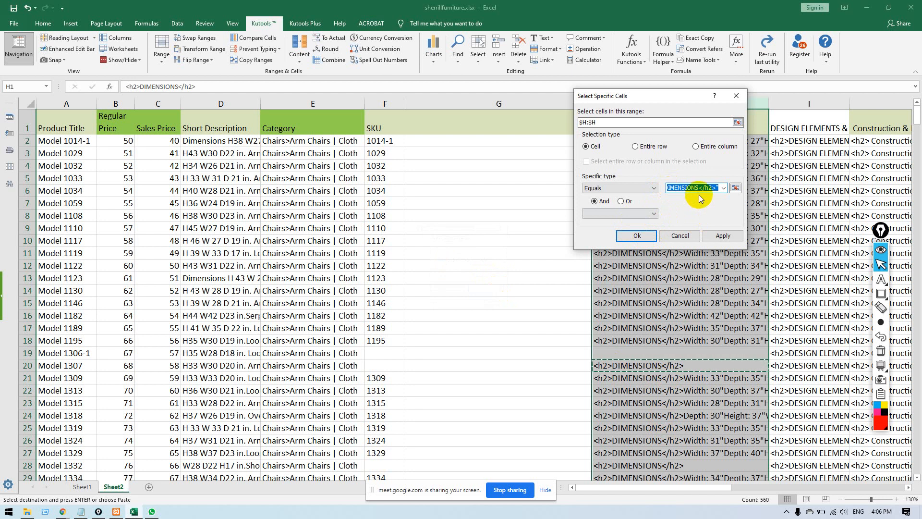
{"action": "left_click", "coordinate": [736, 96]}
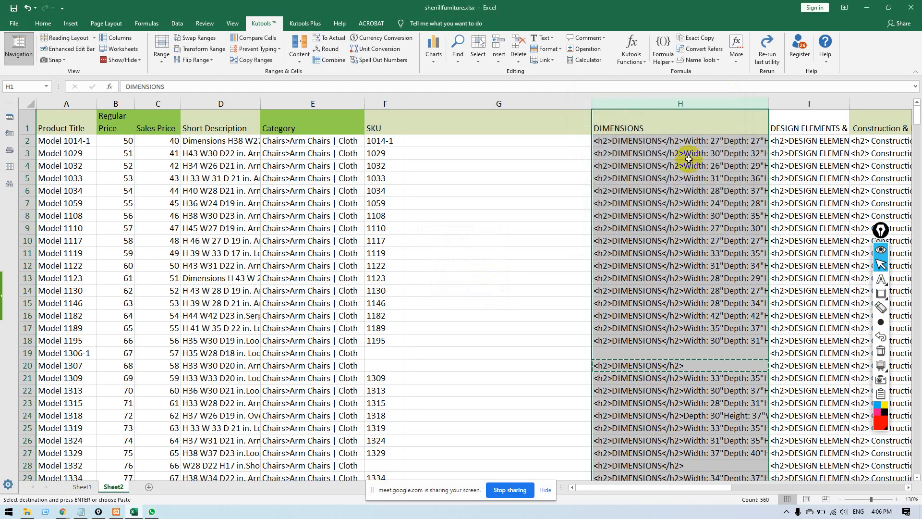
Remove all excess spaces from the DIMENSIONS column with Kutools and turn off its text wrapping.
{"action": "left_click", "coordinate": [543, 37]}
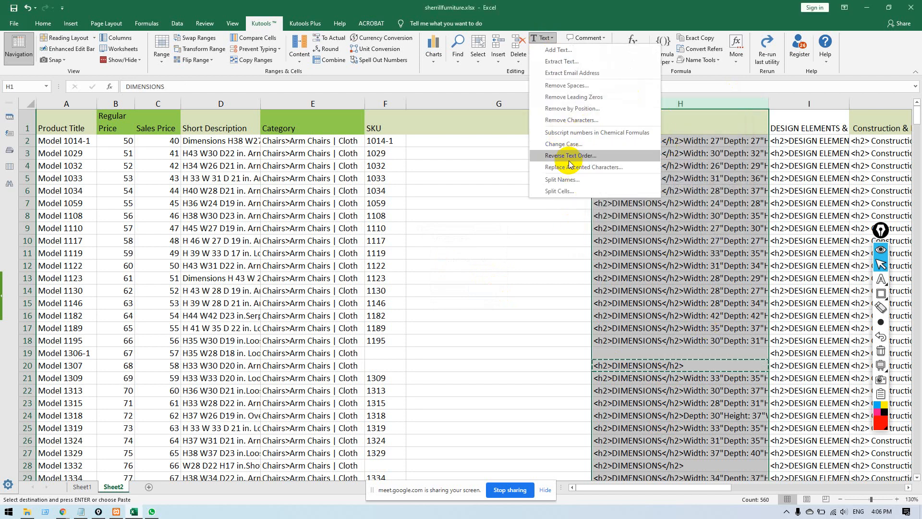
{"action": "left_click", "coordinate": [579, 85]}
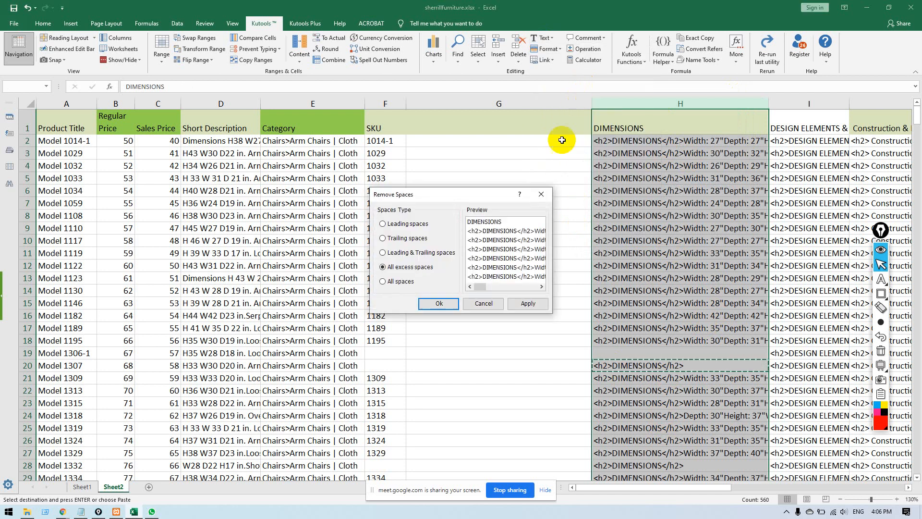
{"action": "left_click", "coordinate": [453, 301]}
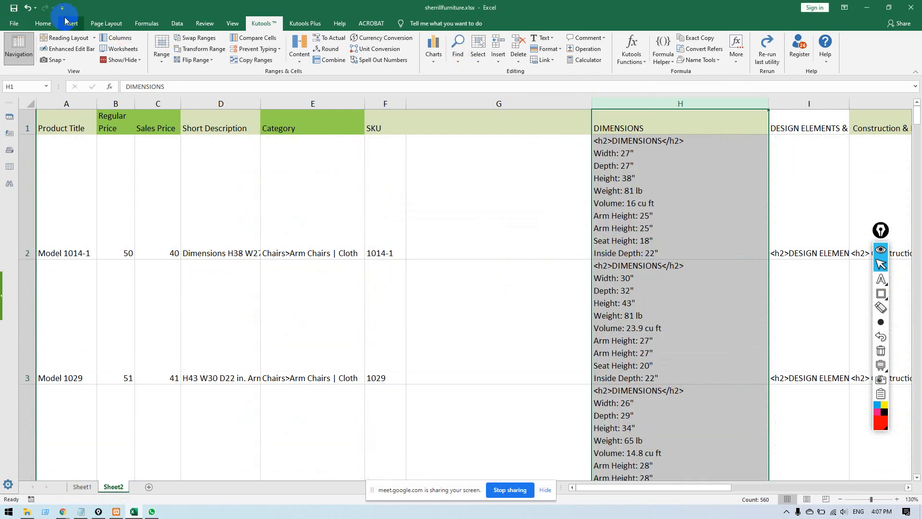
{"action": "left_click", "coordinate": [52, 25]}
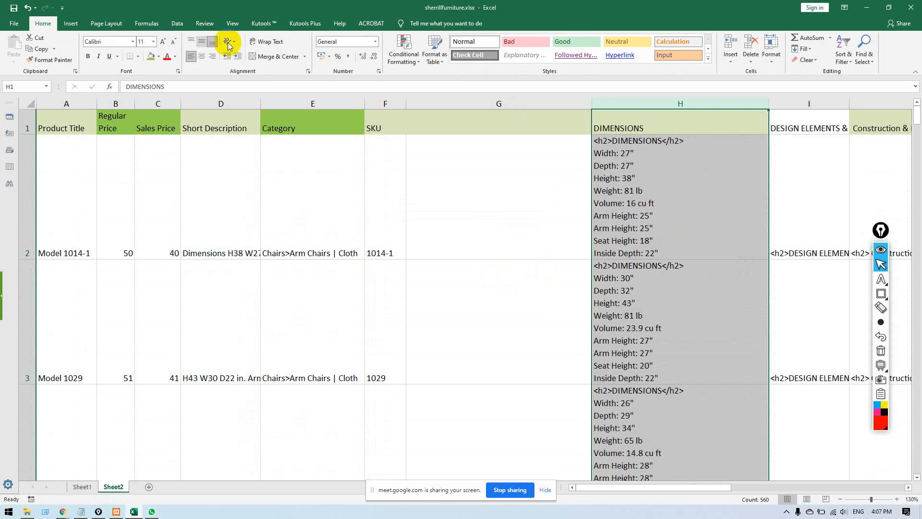
{"action": "left_click", "coordinate": [269, 42]}
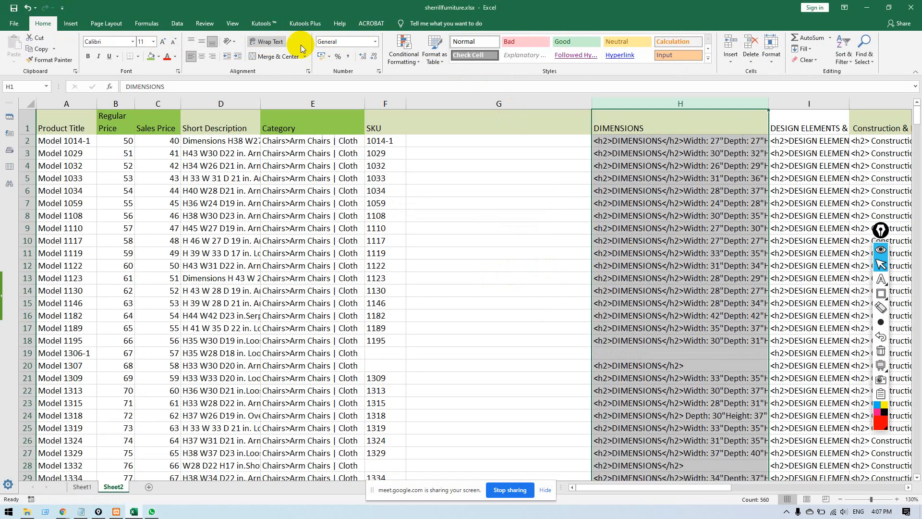
Select every cell in column H that equals <h2>DIMENSIONS</h2> with Kutools Select Specific Cells and clear their contents.
{"action": "left_click", "coordinate": [656, 361]}
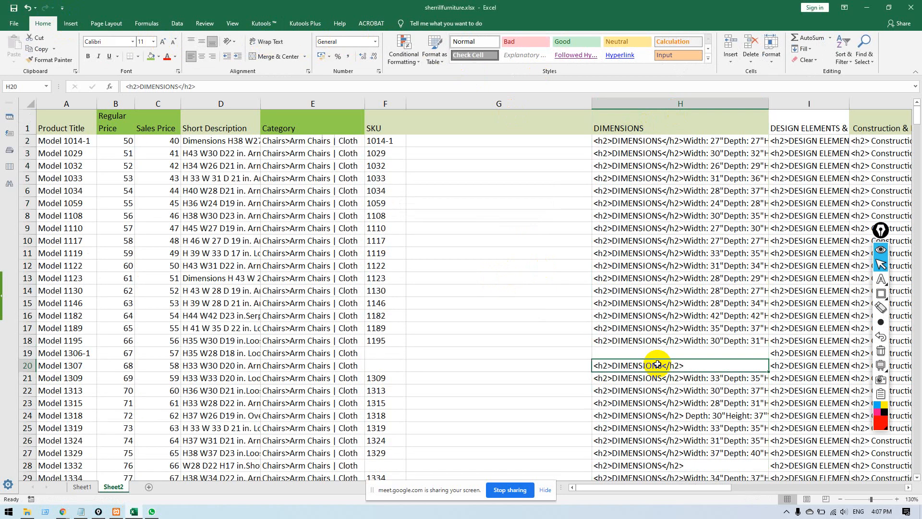
{"action": "key", "text": "ctrl+c"}
{"action": "left_click", "coordinate": [678, 99]}
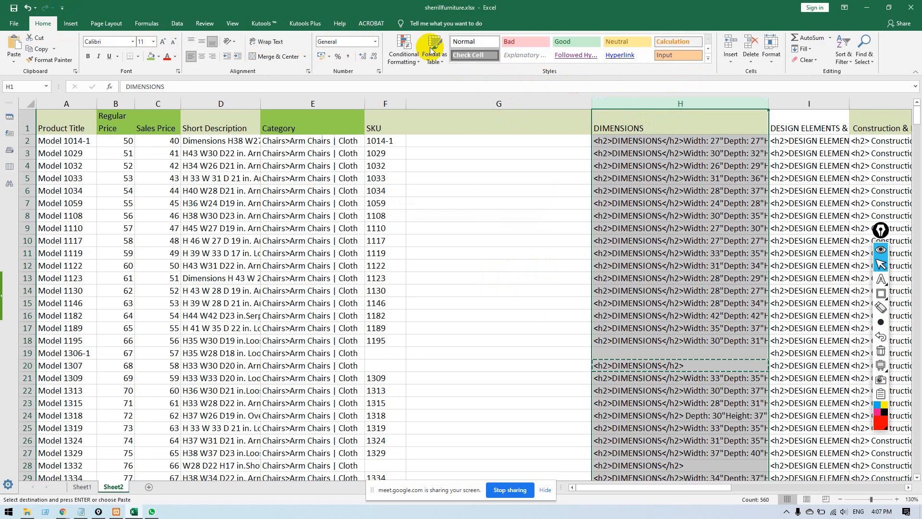
{"action": "left_click", "coordinate": [271, 27]}
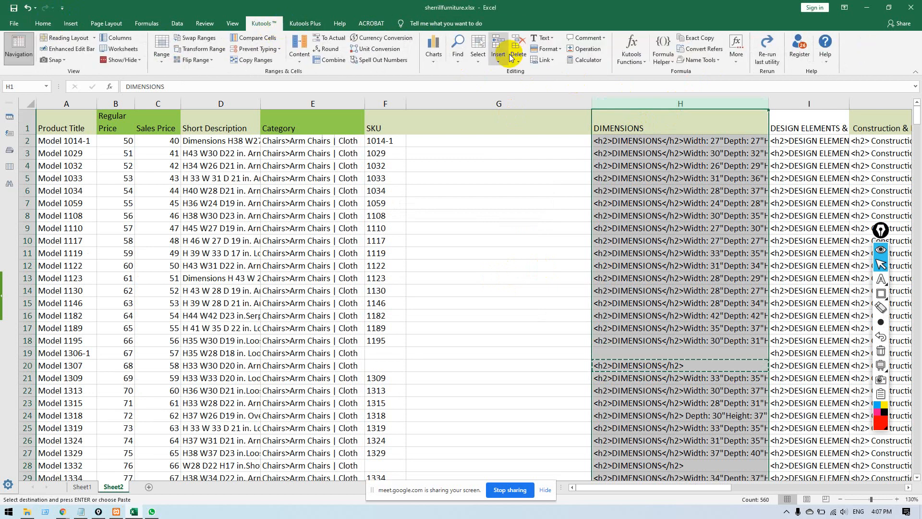
{"action": "left_click", "coordinate": [485, 59]}
{"action": "left_click", "coordinate": [510, 178]}
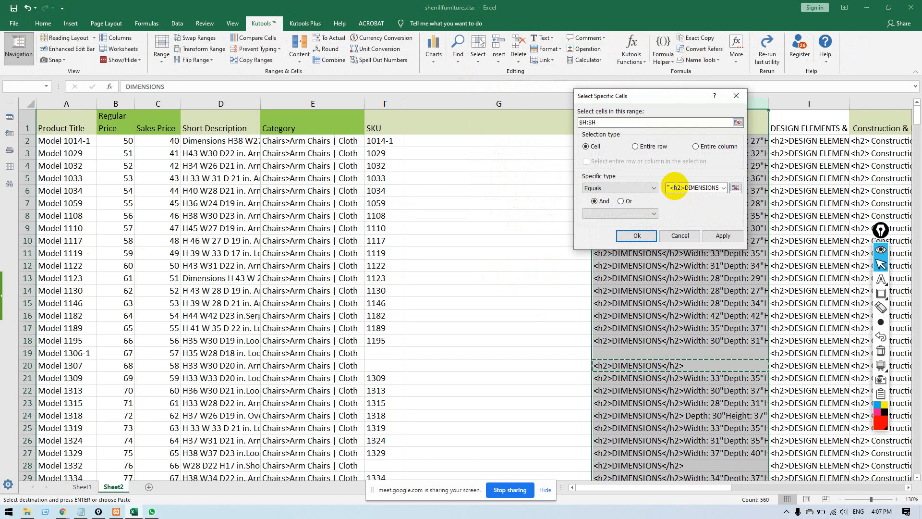
{"action": "left_click", "coordinate": [637, 236]}
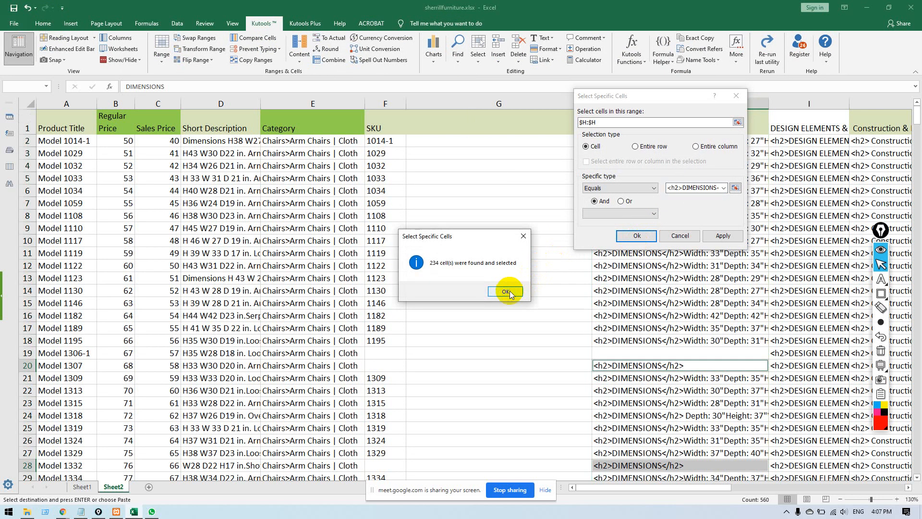
{"action": "left_click", "coordinate": [508, 293]}
{"action": "key", "text": "Delete"}
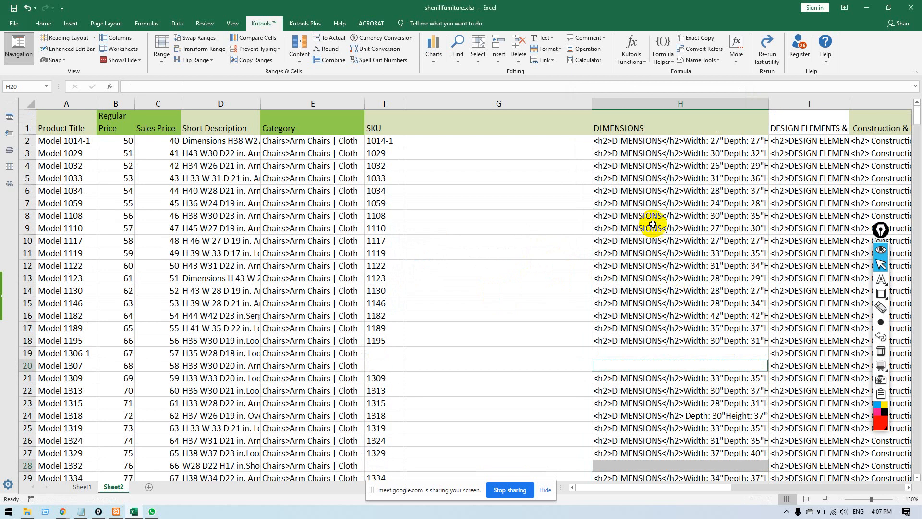
{"action": "left_click", "coordinate": [660, 187]}
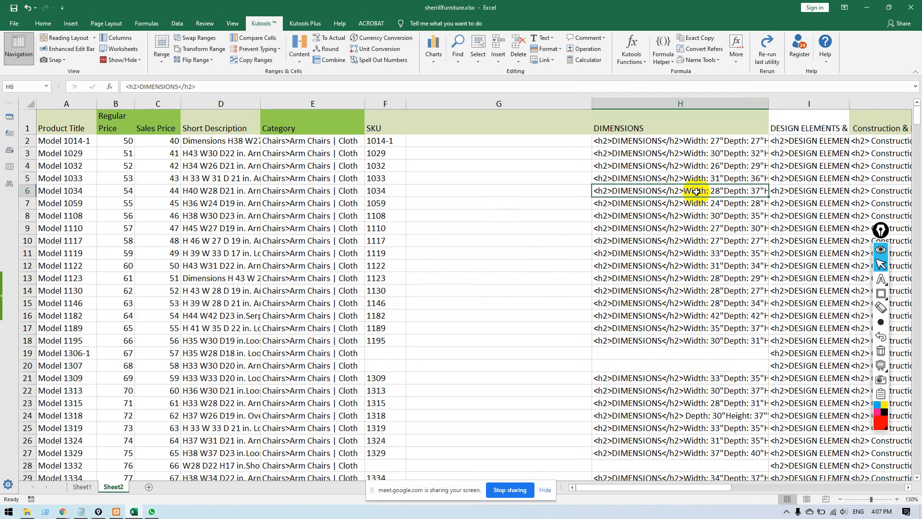
Examine cell I2 and the rest of the DESIGN ELEMENTS & FEATURES column with its text wrapped, and turn the wrapping off again.
{"action": "left_click_drag", "start_coordinate": [627, 486], "coordinate": [714, 488]}
{"action": "left_click", "coordinate": [497, 138]}
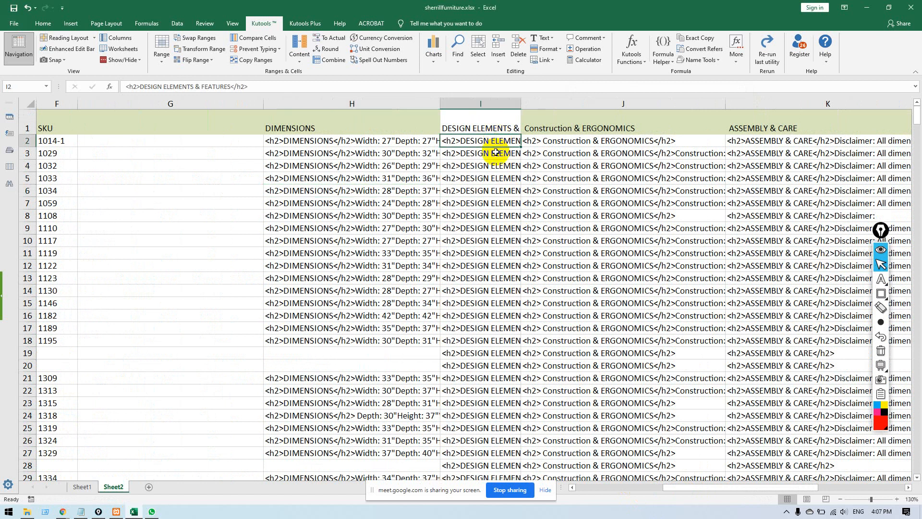
{"action": "double_click", "coordinate": [495, 140]}
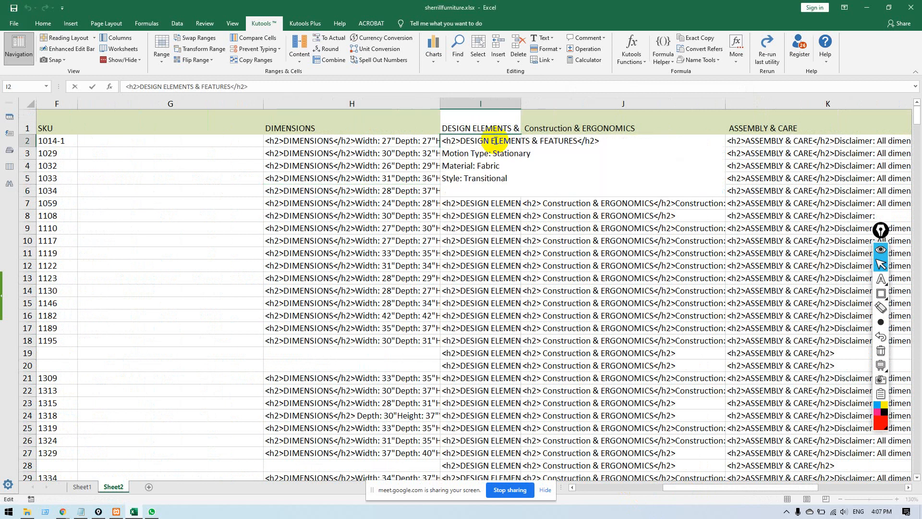
{"action": "key", "text": "Return"}
{"action": "left_click", "coordinate": [483, 101]}
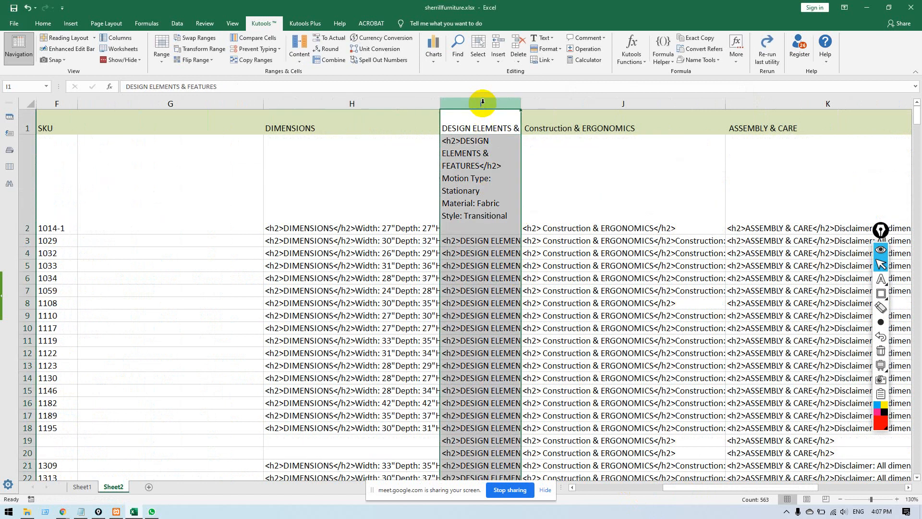
{"action": "left_click", "coordinate": [54, 24]}
{"action": "left_click", "coordinate": [262, 43]}
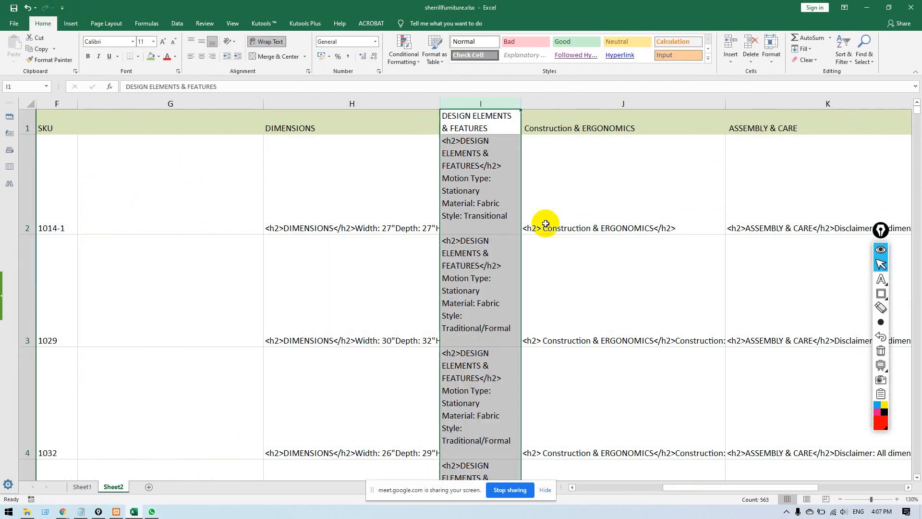
{"action": "scroll", "coordinate": [548, 237], "scroll_direction": "down", "scroll_amount": 8}
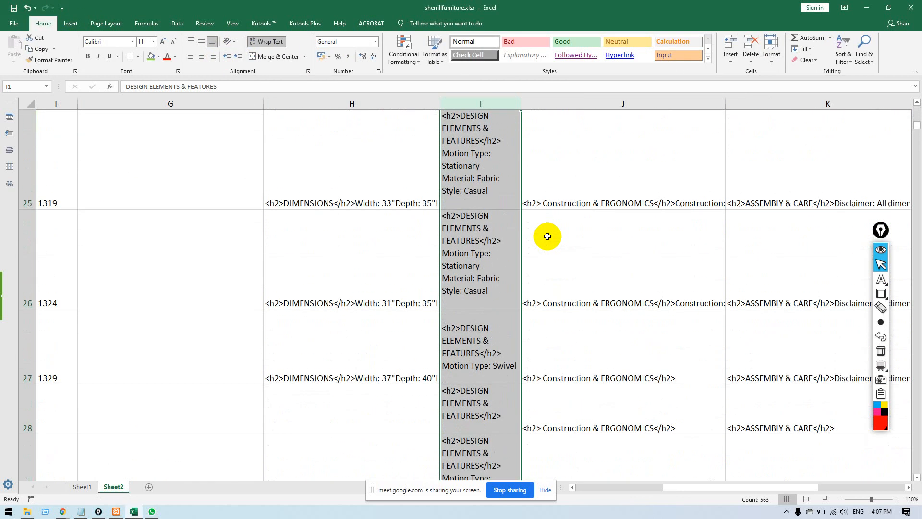
{"action": "scroll", "coordinate": [548, 236], "scroll_direction": "down", "scroll_amount": 3}
{"action": "scroll", "coordinate": [548, 238], "scroll_direction": "up", "scroll_amount": 15}
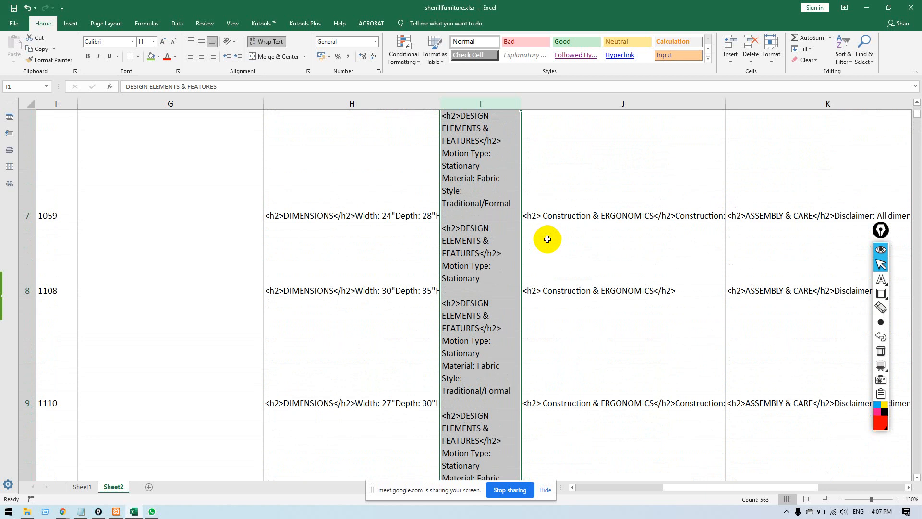
{"action": "scroll", "coordinate": [547, 239], "scroll_direction": "up", "scroll_amount": 2}
{"action": "left_click", "coordinate": [262, 42]}
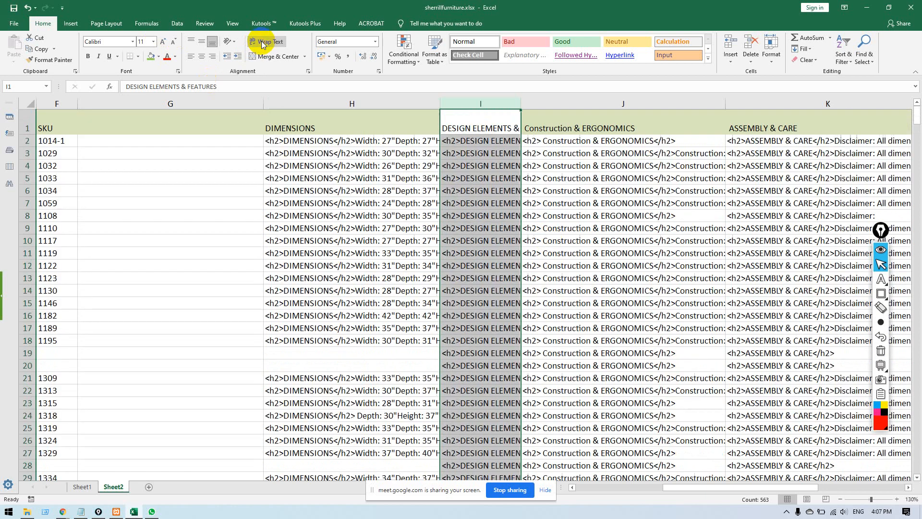
Copy the heading text <h2>DESIGN ELEMENTS & FEATURES</h2> from inside cell I2.
{"action": "double_click", "coordinate": [492, 139]}
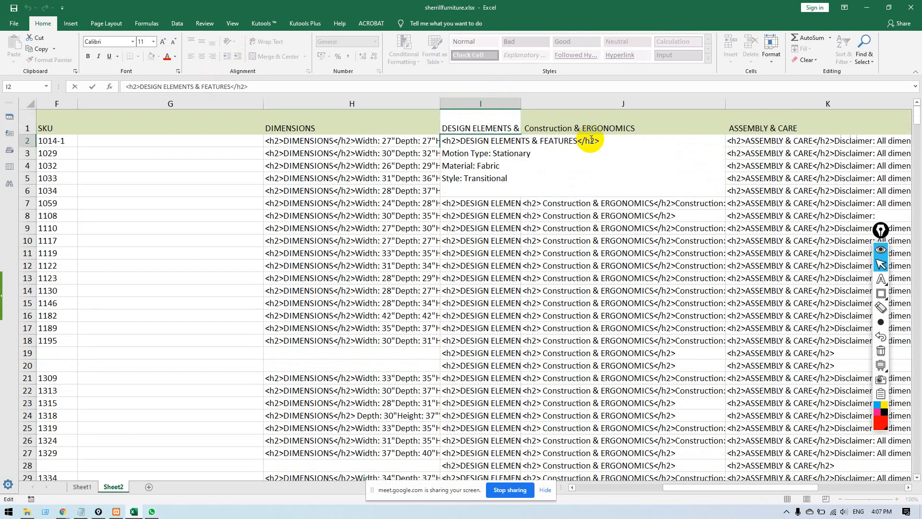
{"action": "left_click_drag", "start_coordinate": [608, 141], "coordinate": [430, 140]}
{"action": "key", "text": "ctrl+c"}
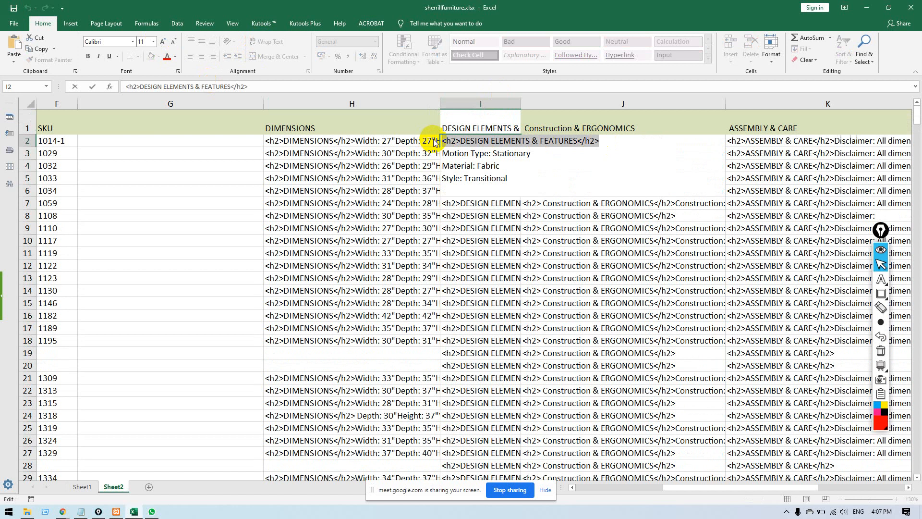
{"action": "left_click", "coordinate": [534, 204]}
Remove the excess spaces from the DESIGN ELEMENTS & FEATURES column with Kutools Remove Spaces.
{"action": "left_click", "coordinate": [480, 103]}
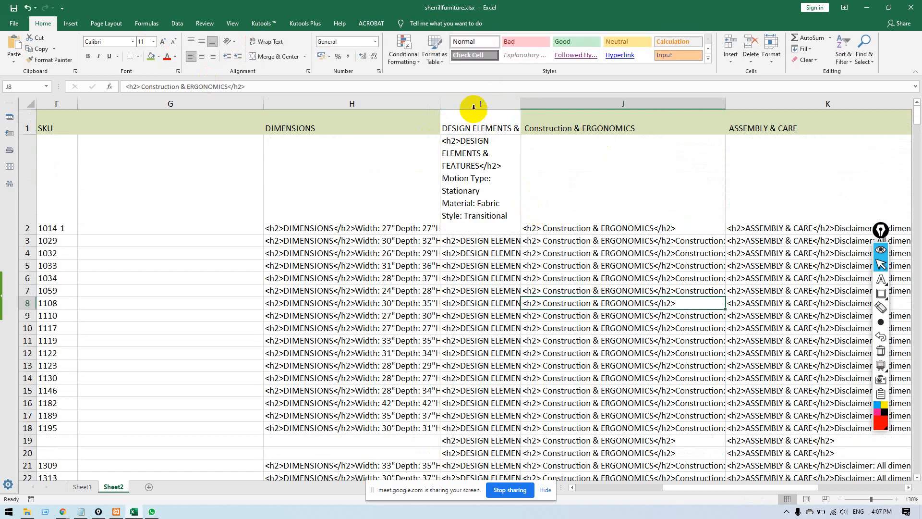
{"action": "left_click", "coordinate": [274, 46]}
{"action": "left_click", "coordinate": [274, 46]}
{"action": "left_click", "coordinate": [269, 23]}
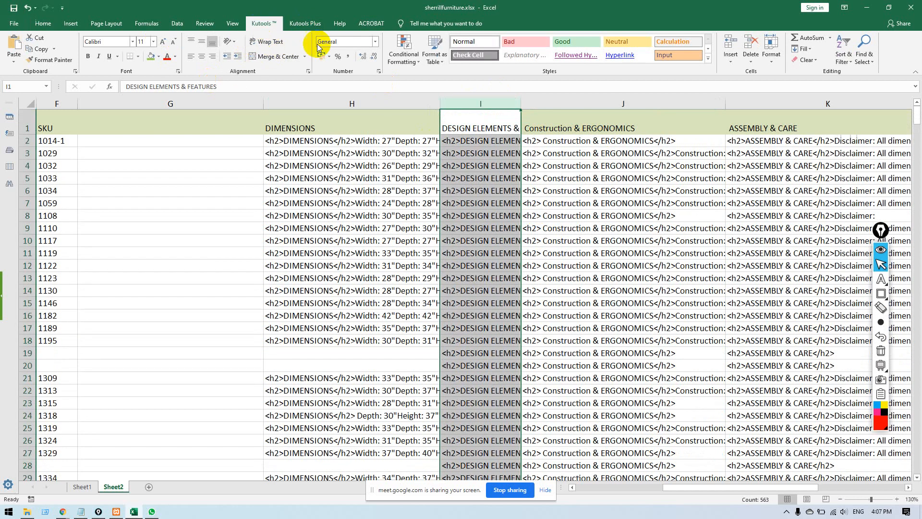
{"action": "left_click", "coordinate": [499, 60]}
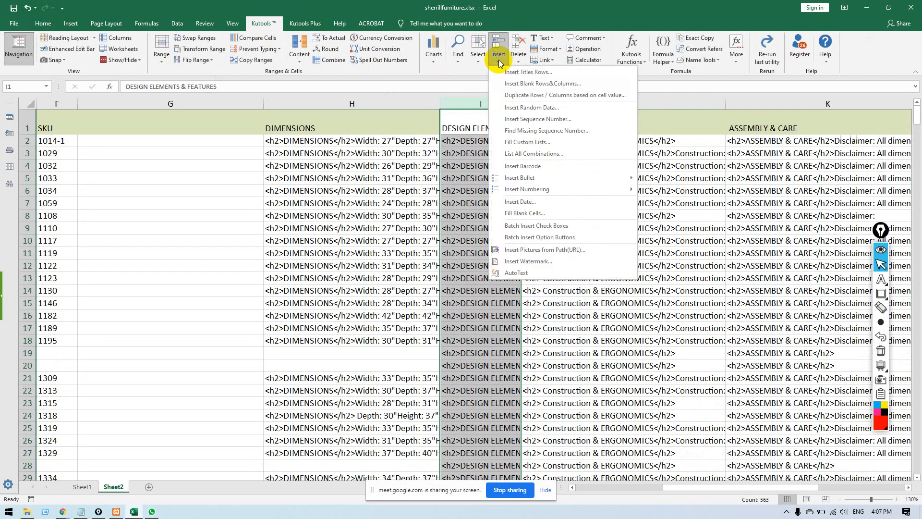
{"action": "left_click", "coordinate": [540, 40]}
{"action": "left_click", "coordinate": [540, 40]}
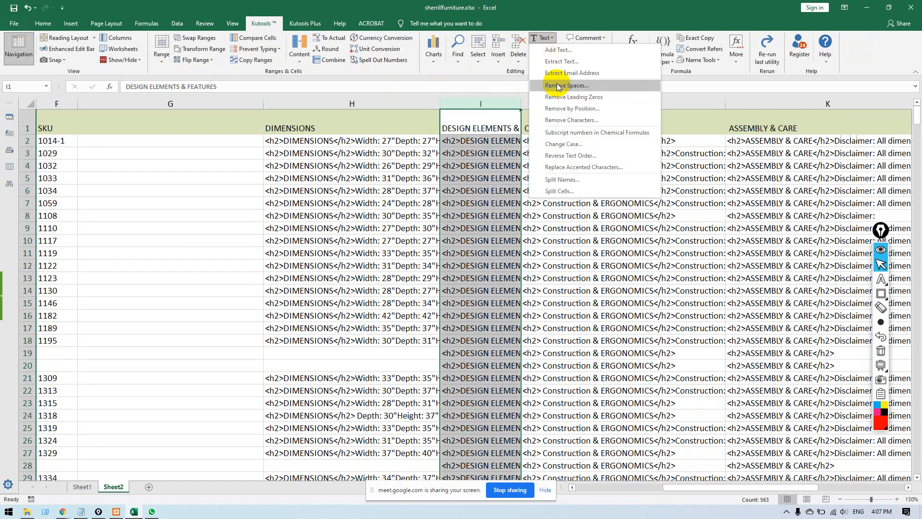
{"action": "left_click", "coordinate": [558, 86]}
{"action": "left_click", "coordinate": [442, 303]}
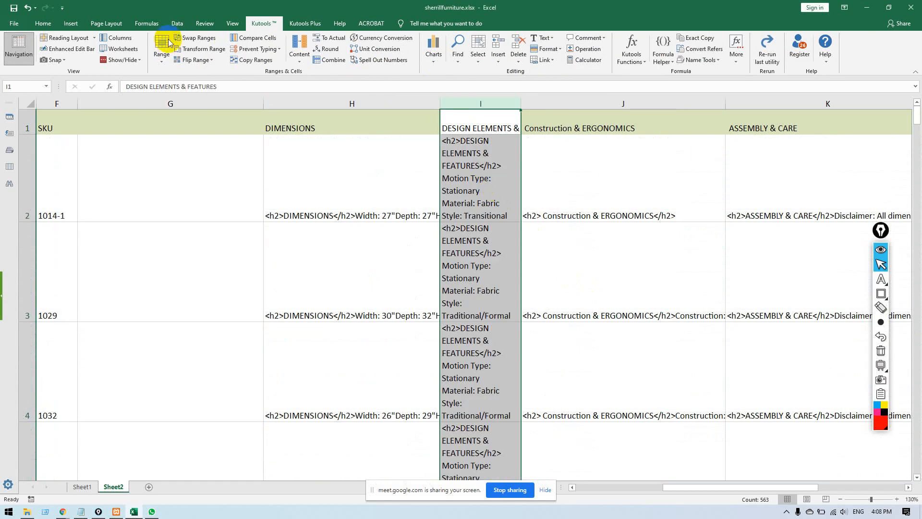
Wrap column I and select its cells that equal <h2>DESIGN ELEMENTS & FEATURES</h2> with Kutools Select Specific Cells.
{"action": "left_click", "coordinate": [42, 24]}
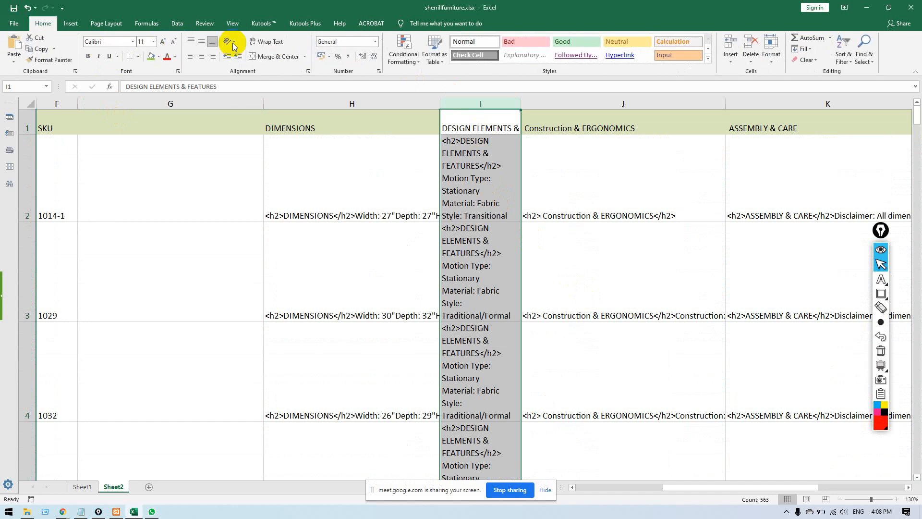
{"action": "left_click", "coordinate": [263, 44]}
{"action": "left_click", "coordinate": [262, 23]}
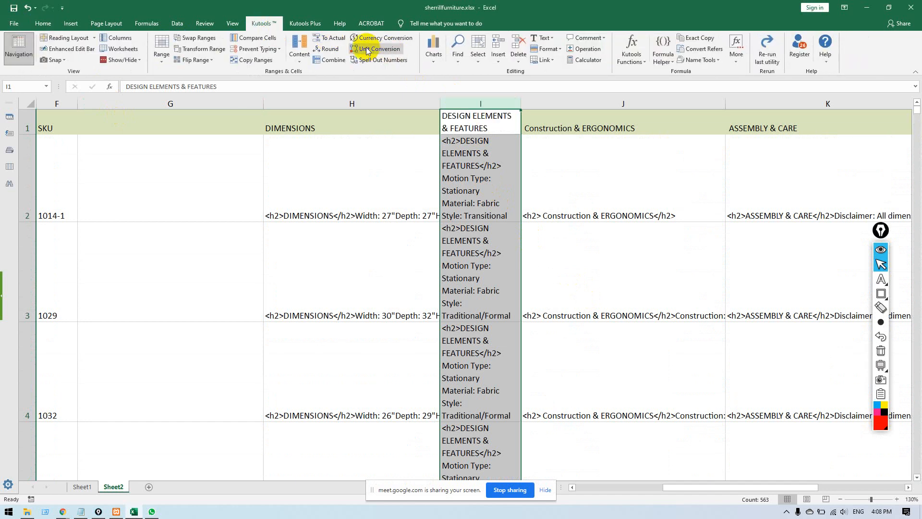
{"action": "left_click", "coordinate": [476, 58]}
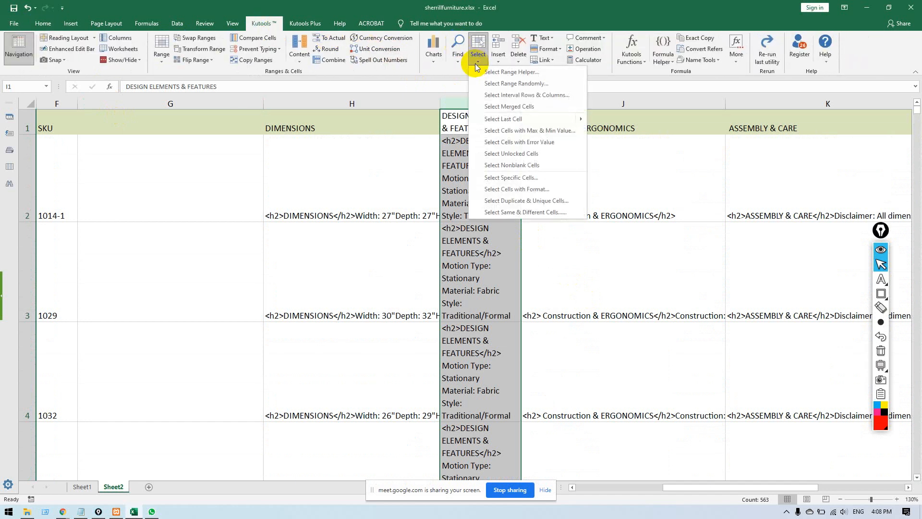
{"action": "left_click", "coordinate": [509, 178]}
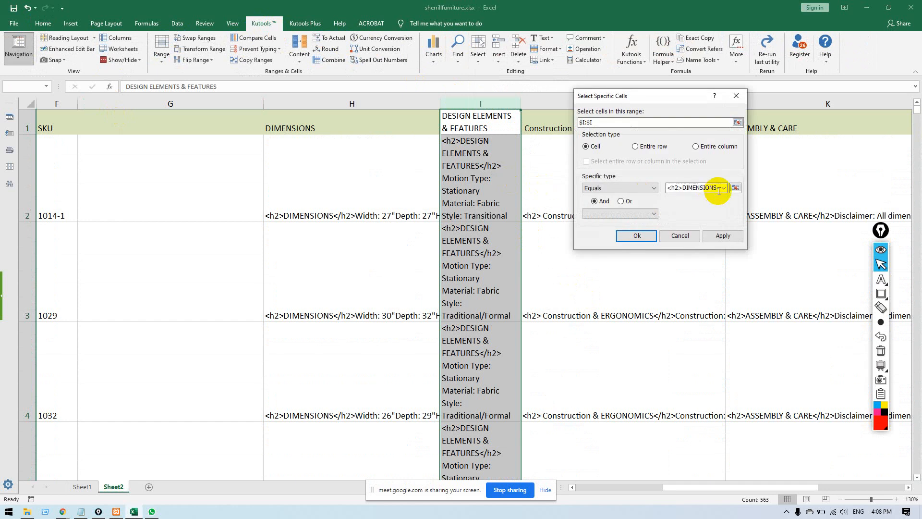
{"action": "left_click", "coordinate": [648, 238]}
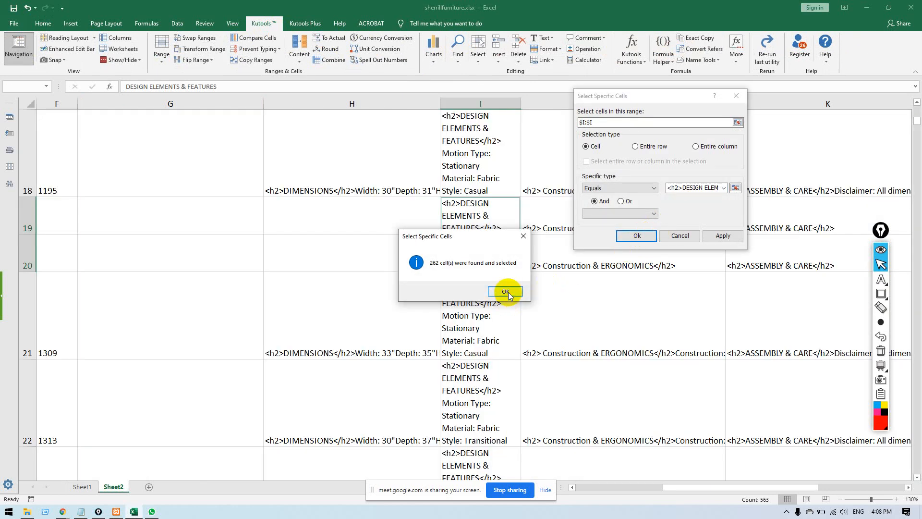
{"action": "left_click", "coordinate": [506, 292]}
{"action": "left_click", "coordinate": [552, 281]}
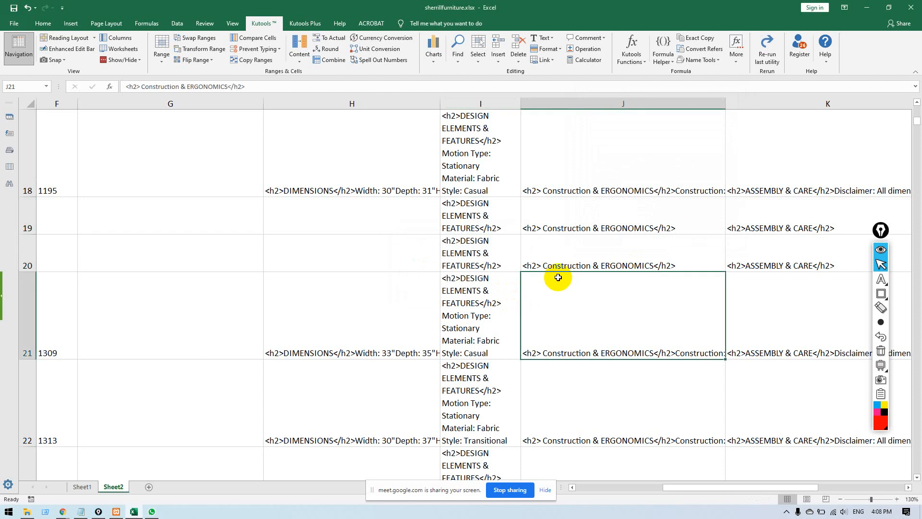
Turn off text wrapping for the whole DESIGN ELEMENTS & FEATURES column.
{"action": "left_click", "coordinate": [482, 99]}
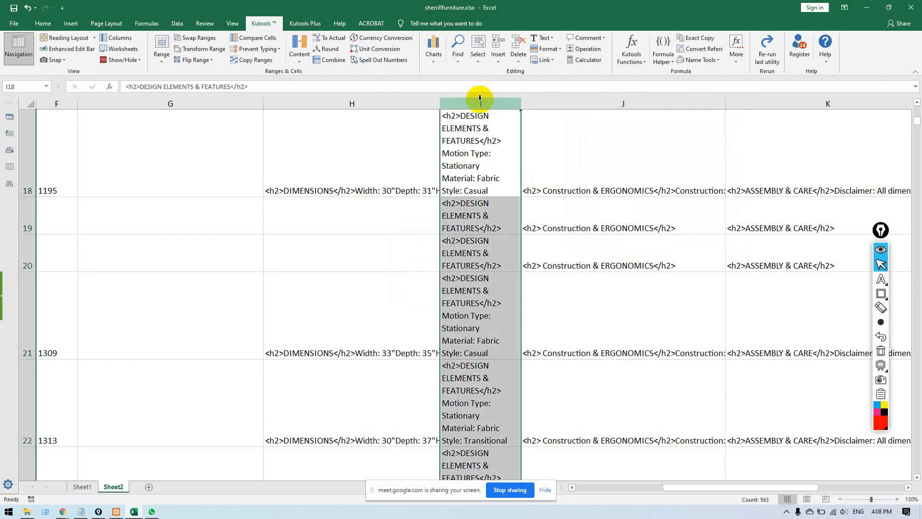
{"action": "left_click", "coordinate": [53, 24]}
{"action": "left_click", "coordinate": [267, 41]}
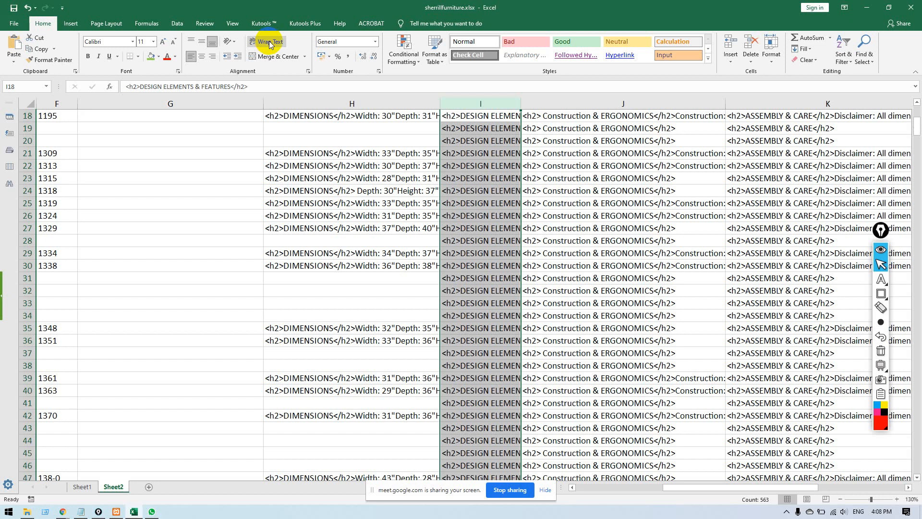
Select every cell in column I that equals <h2>DESIGN ELEMENTS & FEATURES</h2> with Kutools Select Specific Cells and clear their contents.
{"action": "left_click", "coordinate": [277, 27]}
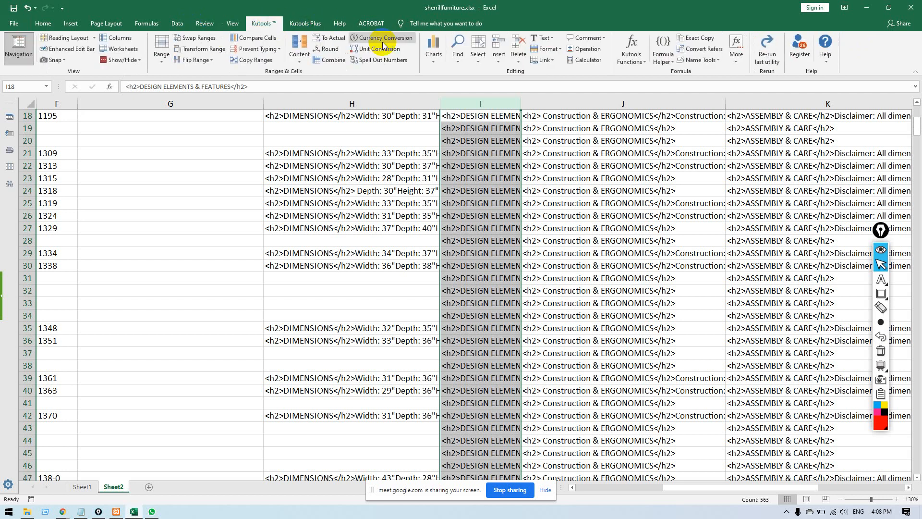
{"action": "left_click", "coordinate": [477, 64]}
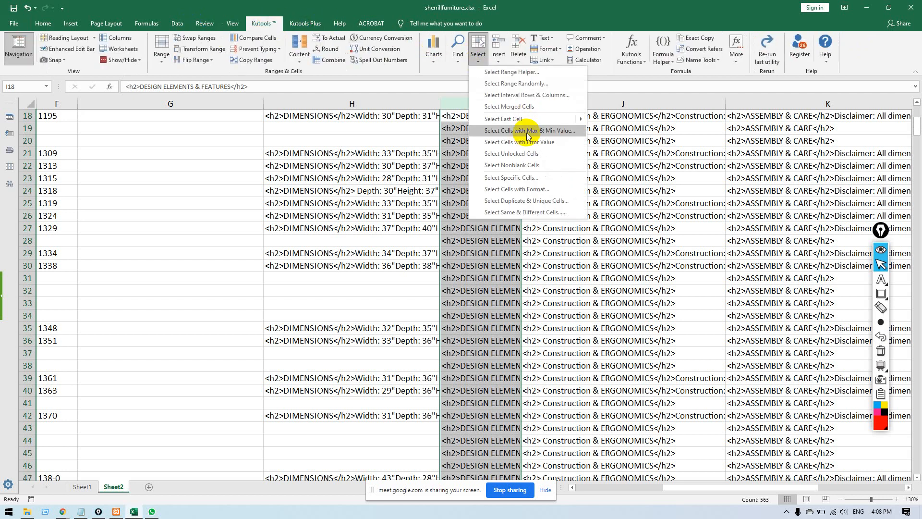
{"action": "left_click", "coordinate": [524, 182]}
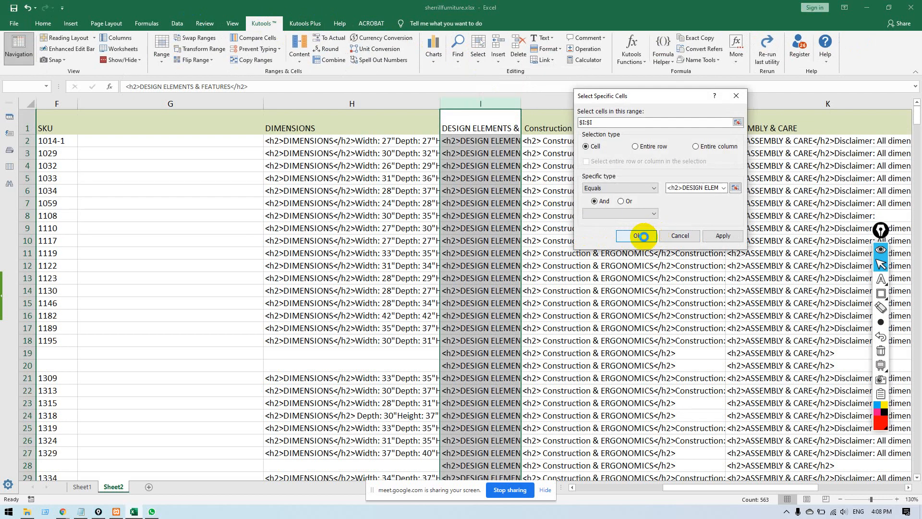
{"action": "left_click", "coordinate": [639, 235]}
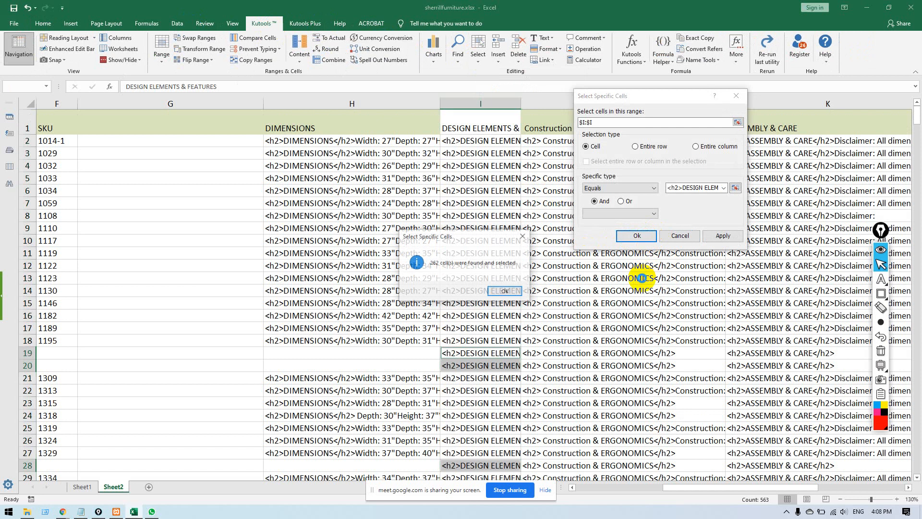
{"action": "left_click", "coordinate": [500, 291]}
{"action": "key", "text": "Delete"}
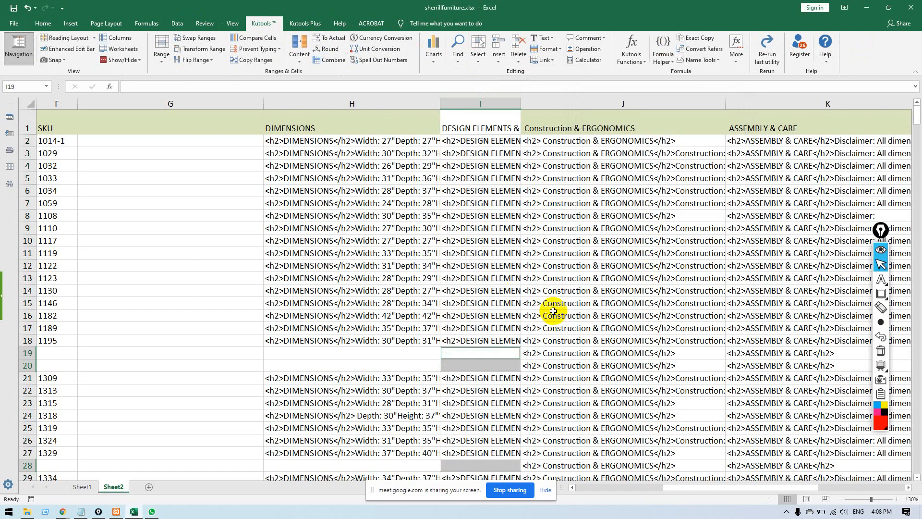
Select the heading text <h2> Construction & ERGONOMICS</h2> inside cell J2.
{"action": "left_click", "coordinate": [581, 104]}
{"action": "double_click", "coordinate": [640, 140]}
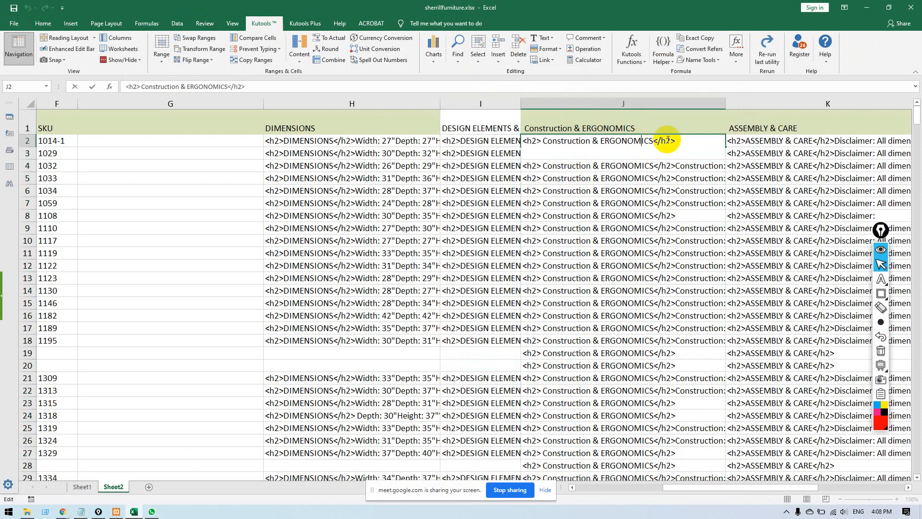
{"action": "left_click_drag", "start_coordinate": [682, 140], "coordinate": [508, 133]}
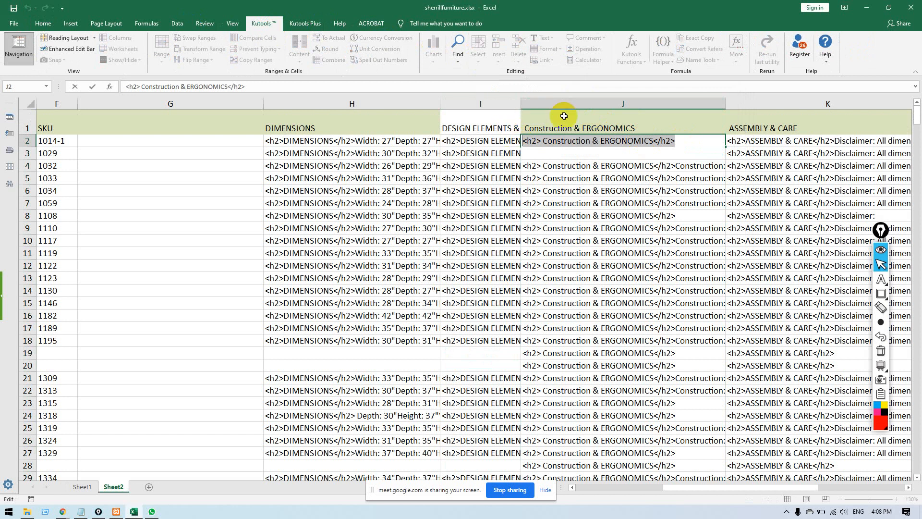
Remove the excess spaces from the Construction & ERGONOMICS column with Kutools and turn off its text wrapping.
{"action": "left_click", "coordinate": [572, 104]}
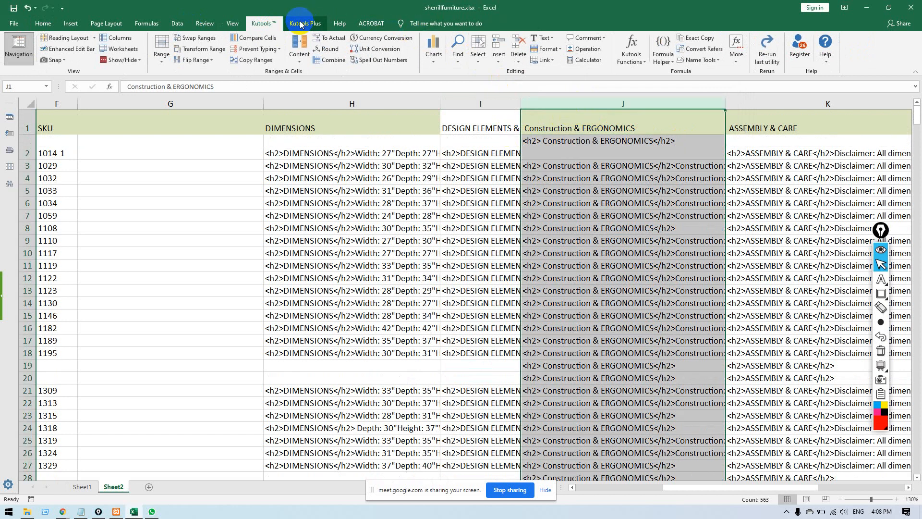
{"action": "left_click", "coordinate": [542, 37]}
{"action": "left_click", "coordinate": [558, 86]}
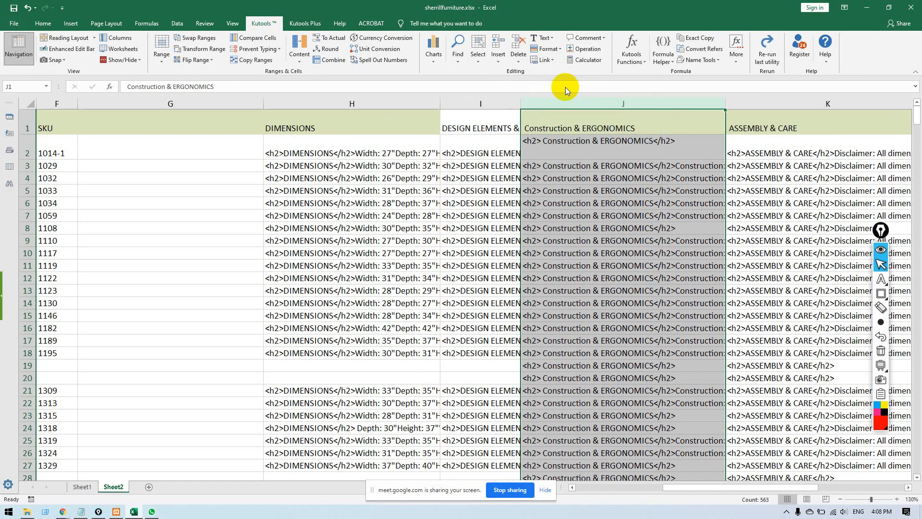
{"action": "left_click", "coordinate": [430, 304]}
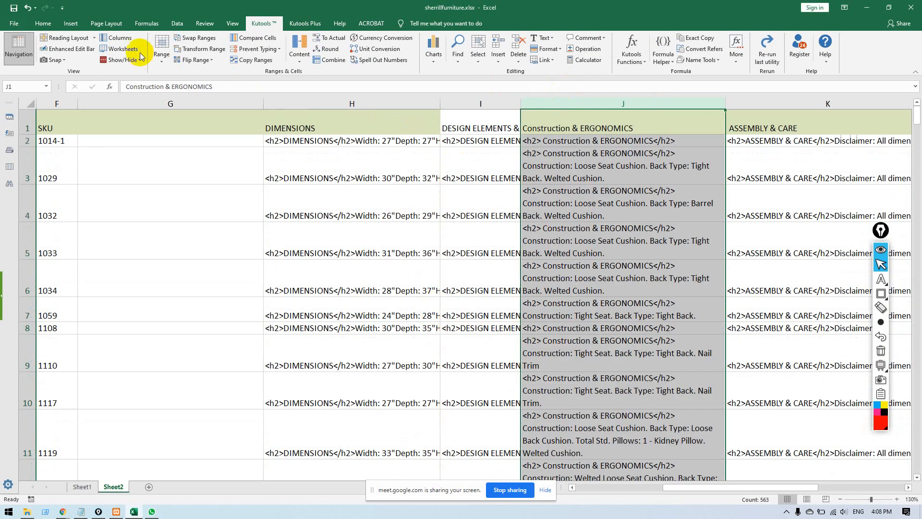
{"action": "left_click", "coordinate": [43, 23]}
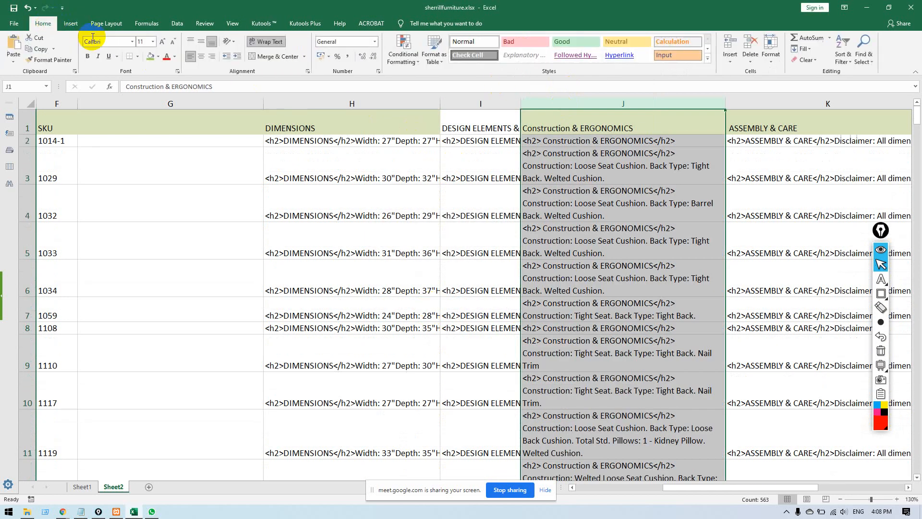
{"action": "left_click", "coordinate": [257, 42]}
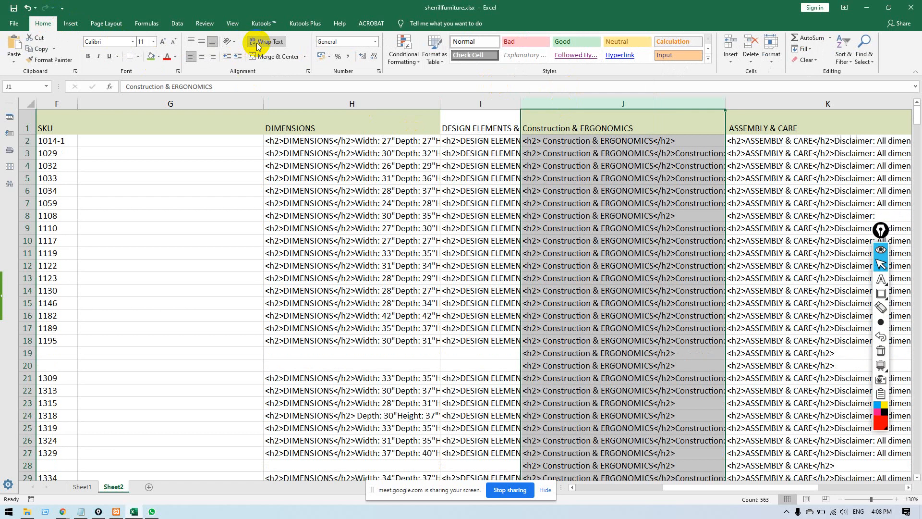
Remove all excess spaces from the ASSEMBLY & CARE column with Kutools Remove Spaces.
{"action": "left_click", "coordinate": [767, 101]}
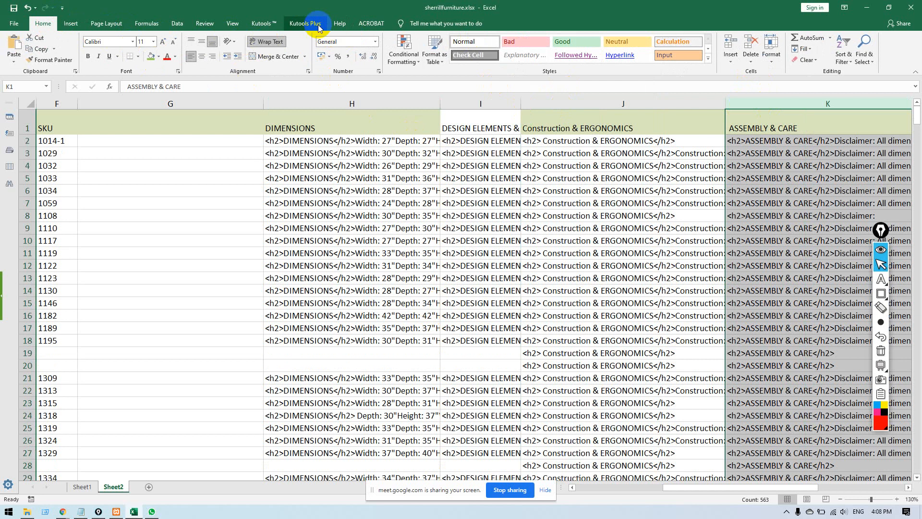
{"action": "left_click", "coordinate": [276, 24]}
{"action": "left_click", "coordinate": [542, 37]}
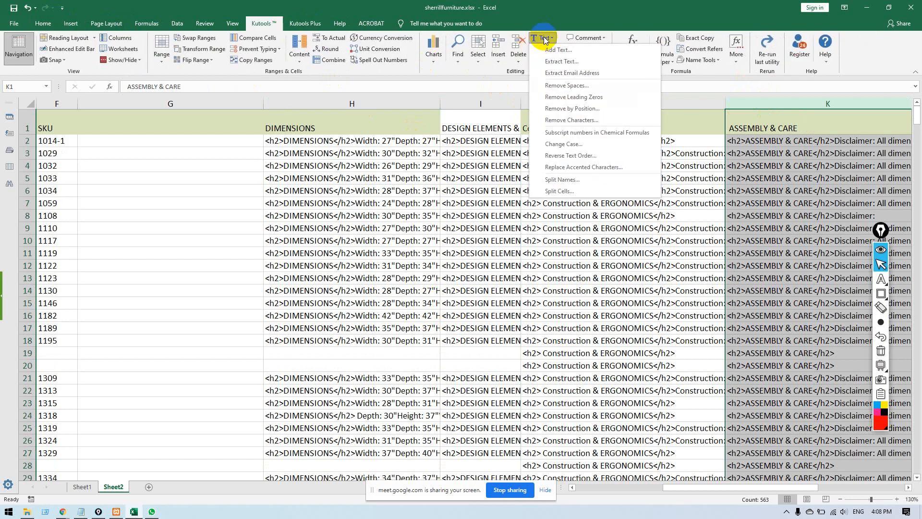
{"action": "left_click", "coordinate": [567, 85]}
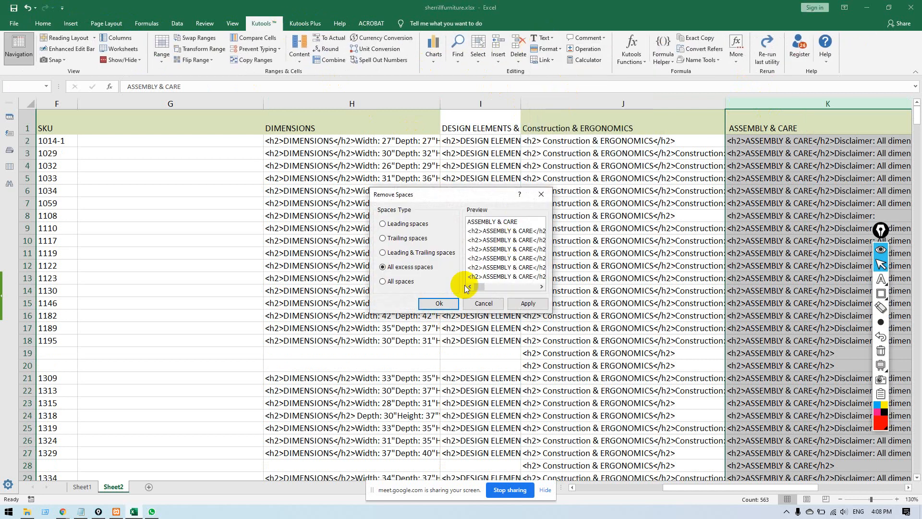
{"action": "left_click", "coordinate": [427, 304]}
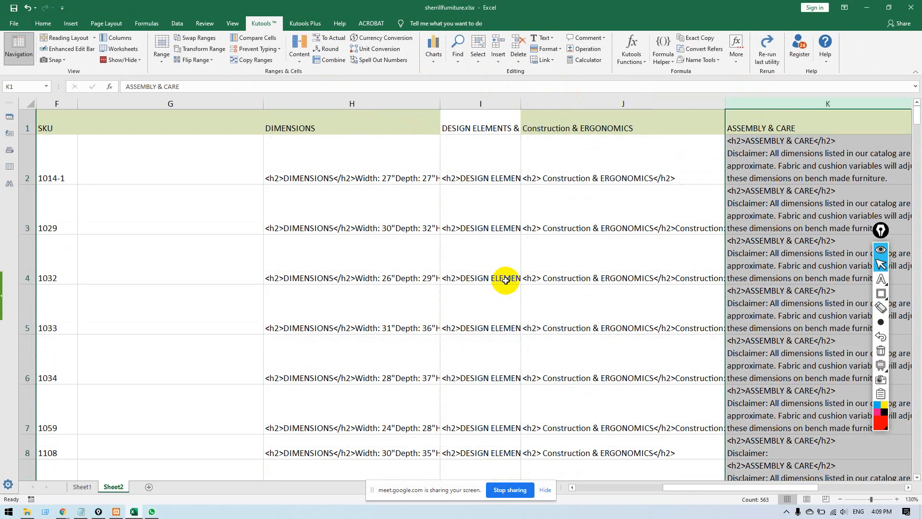
Copy the heading text <h2>ASSEMBLY & CARE</h2> from inside cell K2.
{"action": "left_click_drag", "start_coordinate": [633, 99], "coordinate": [731, 96]}
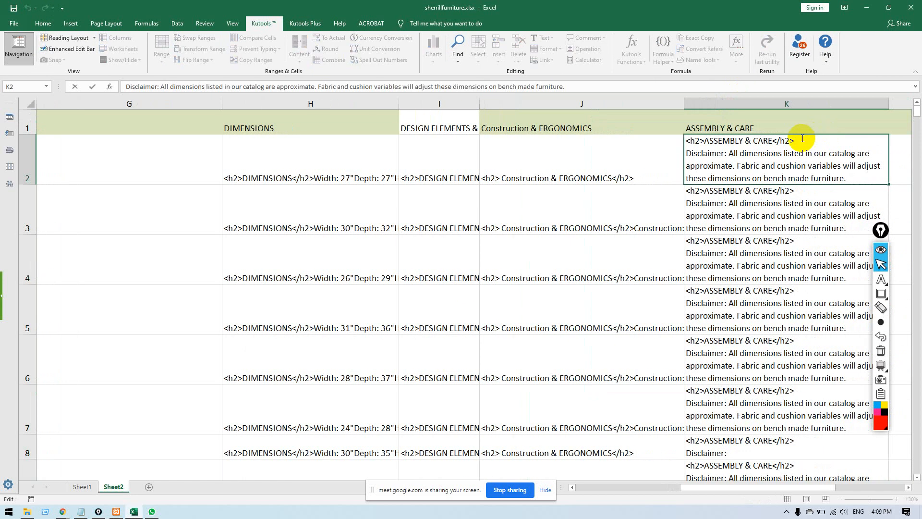
{"action": "left_click_drag", "start_coordinate": [797, 139], "coordinate": [687, 139]}
{"action": "key", "text": "super+c"}
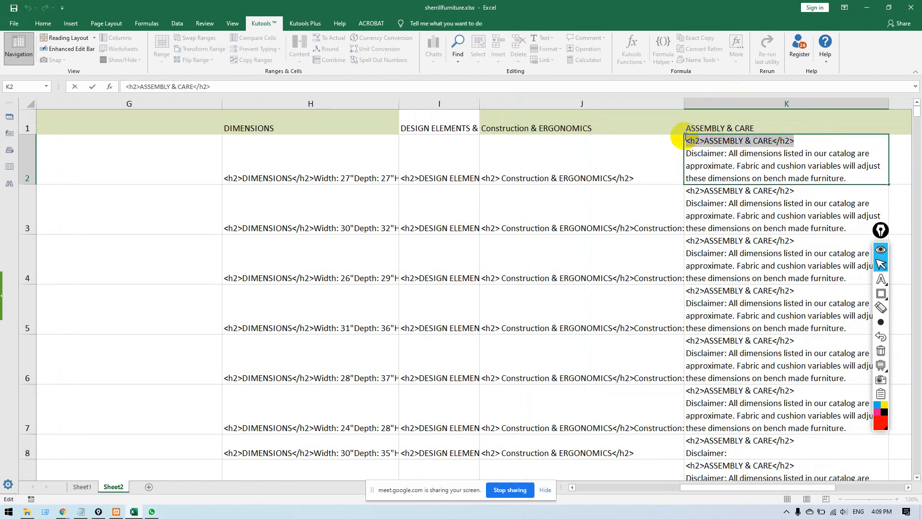
{"action": "left_click", "coordinate": [699, 214]}
Set up Kutools Select Specific Cells on columns J and K with the first condition Equals <h2> Construction & ERGONOMICS</h2>.
{"action": "left_click_drag", "start_coordinate": [598, 103], "coordinate": [702, 99]}
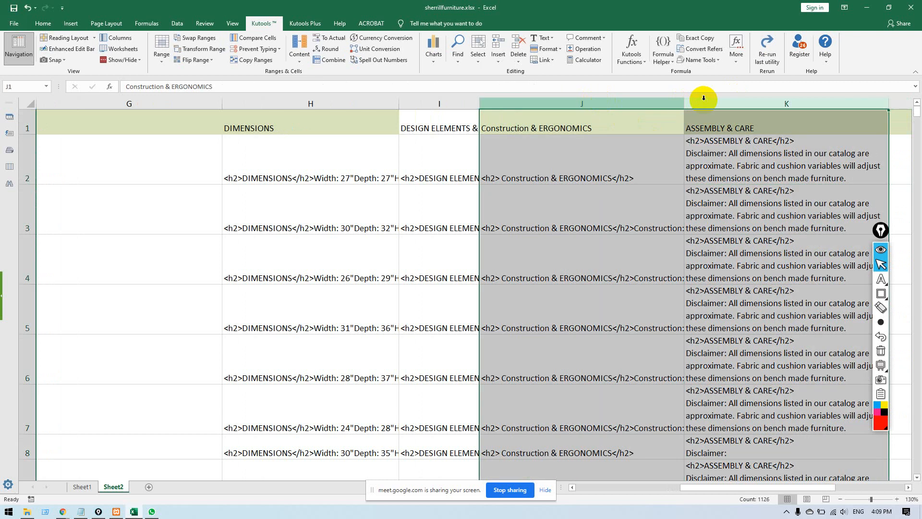
{"action": "left_click", "coordinate": [479, 62]}
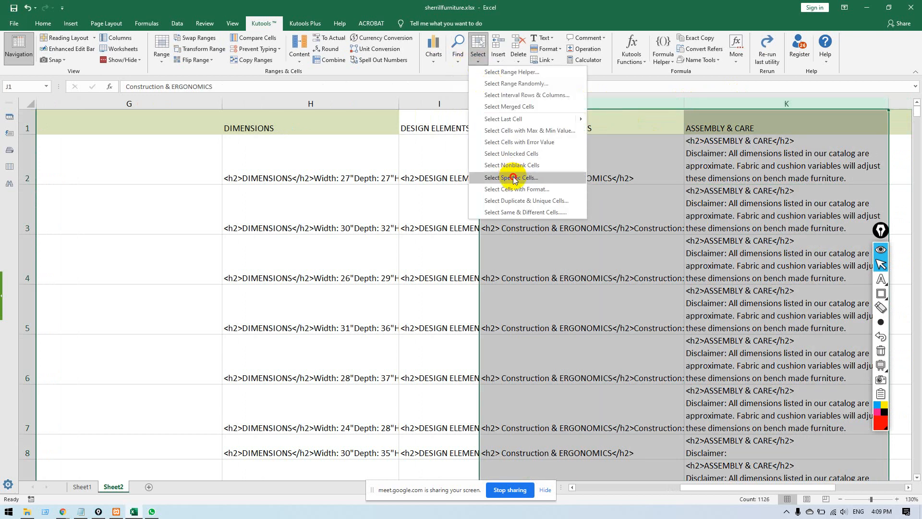
{"action": "left_click", "coordinate": [514, 179]}
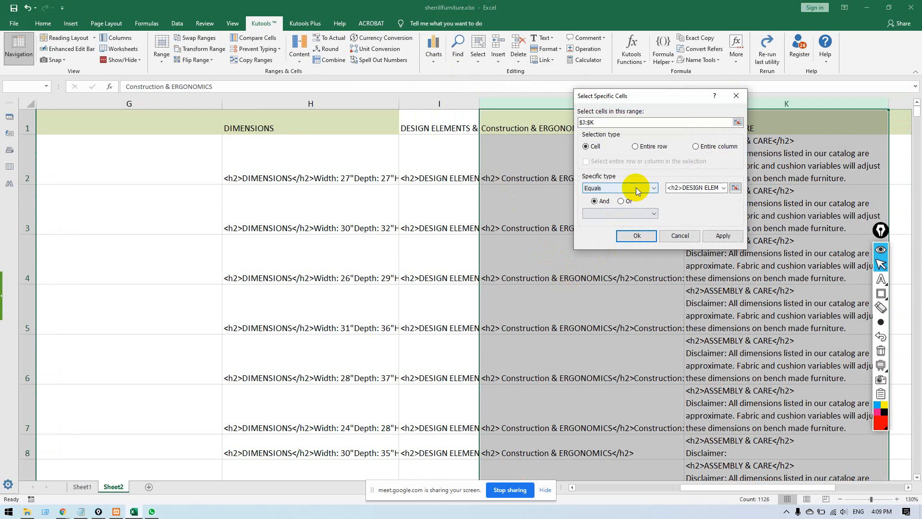
{"action": "double_click", "coordinate": [688, 188]}
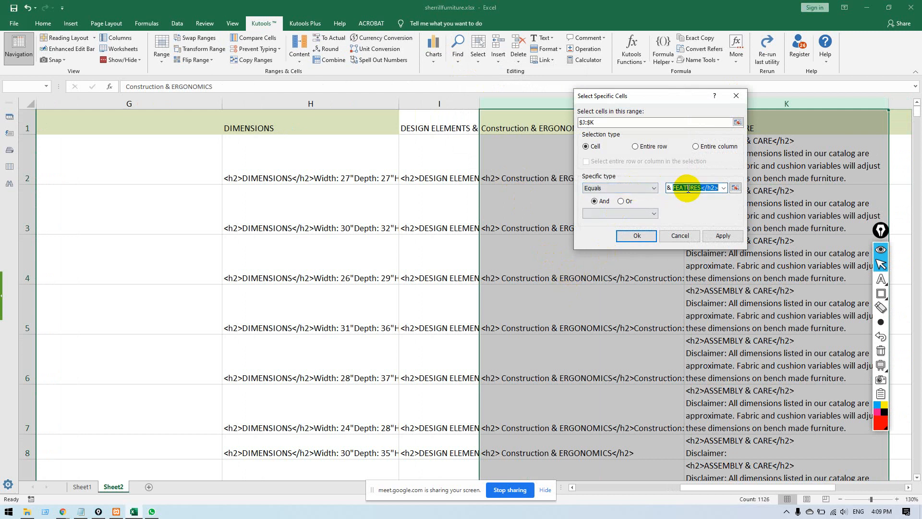
{"action": "key", "text": "BackSpace"}
{"action": "key", "text": "ctrl+grave"}
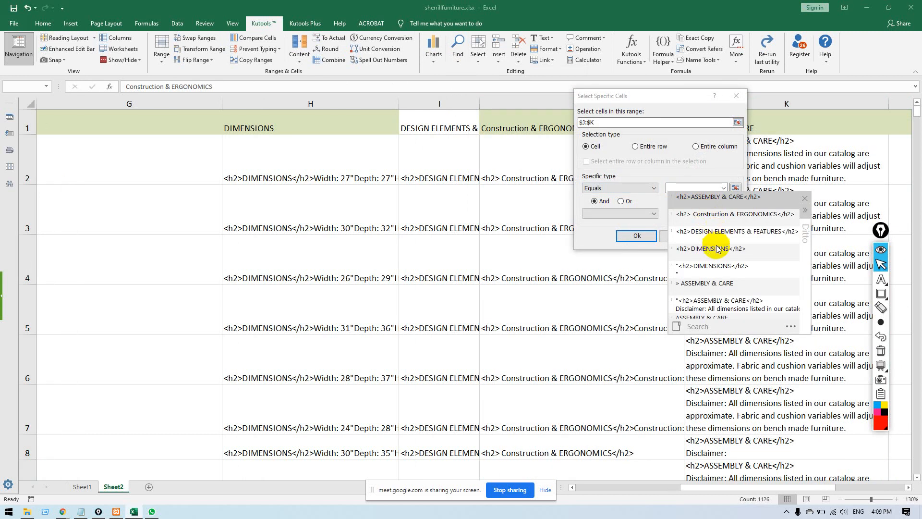
{"action": "double_click", "coordinate": [725, 217]}
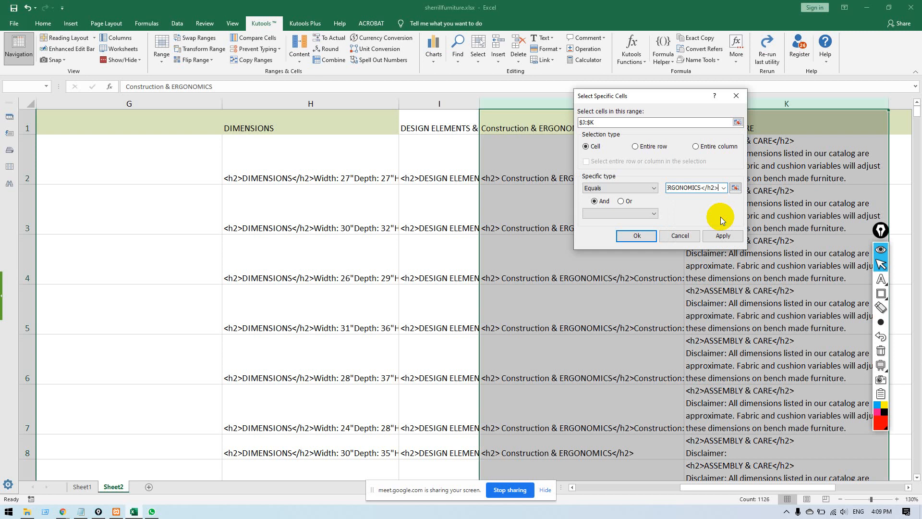
Add an Or condition Equals <h2>ASSEMBLY & CARE</h2>, select the matching heading-only cells and clear their contents.
{"action": "left_click", "coordinate": [623, 201]}
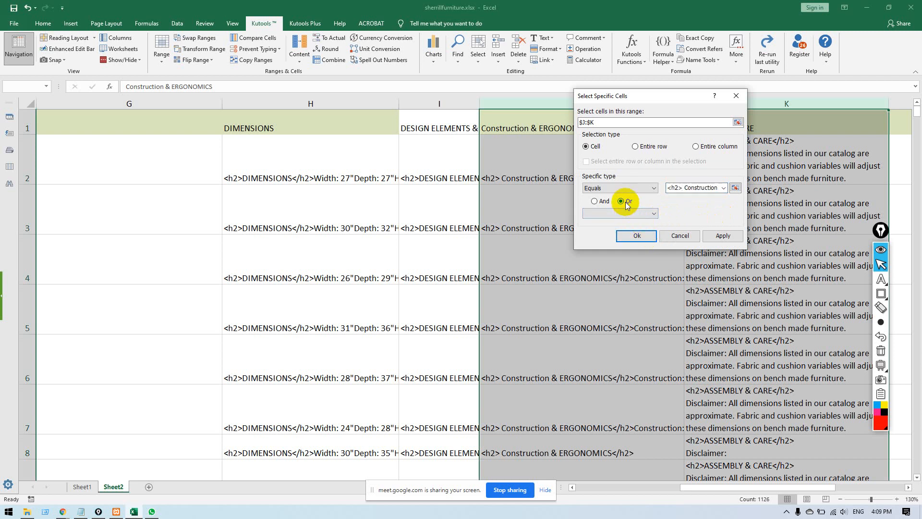
{"action": "left_click", "coordinate": [621, 213]}
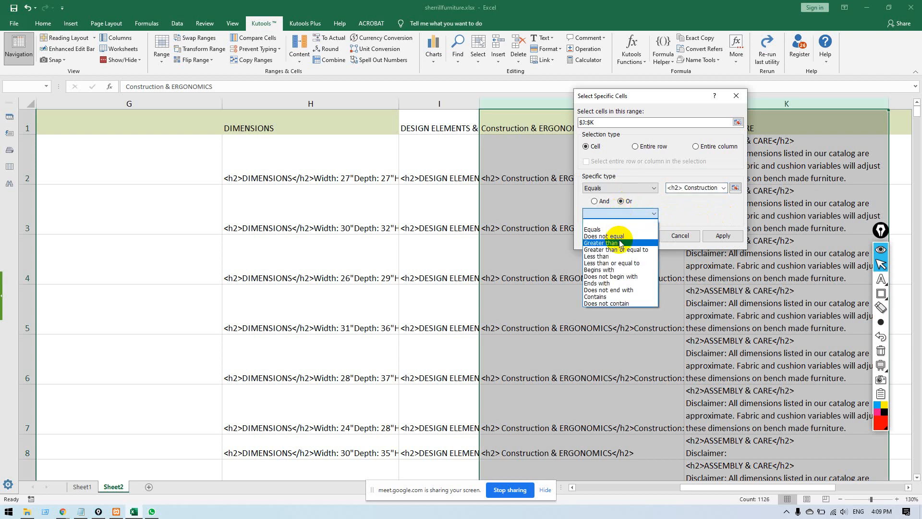
{"action": "left_click", "coordinate": [596, 230]}
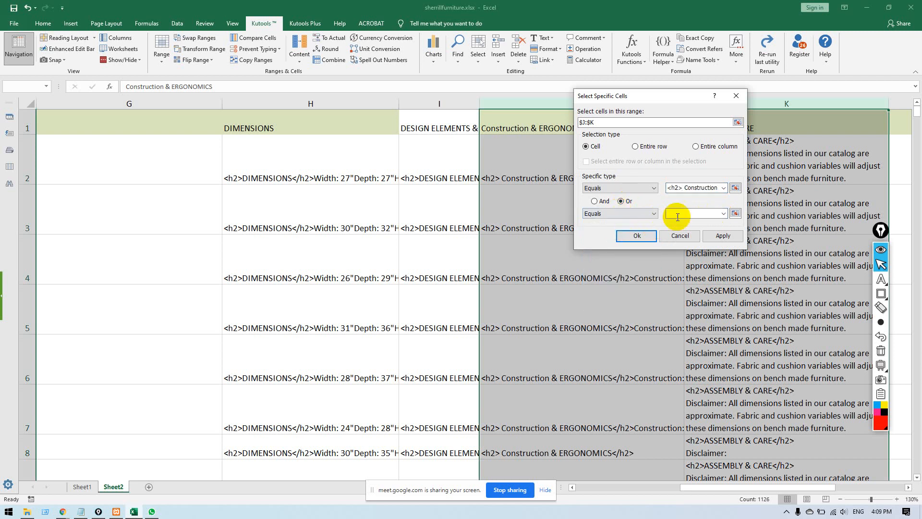
{"action": "left_click", "coordinate": [681, 214]}
{"action": "key", "text": "ctrl+grave"}
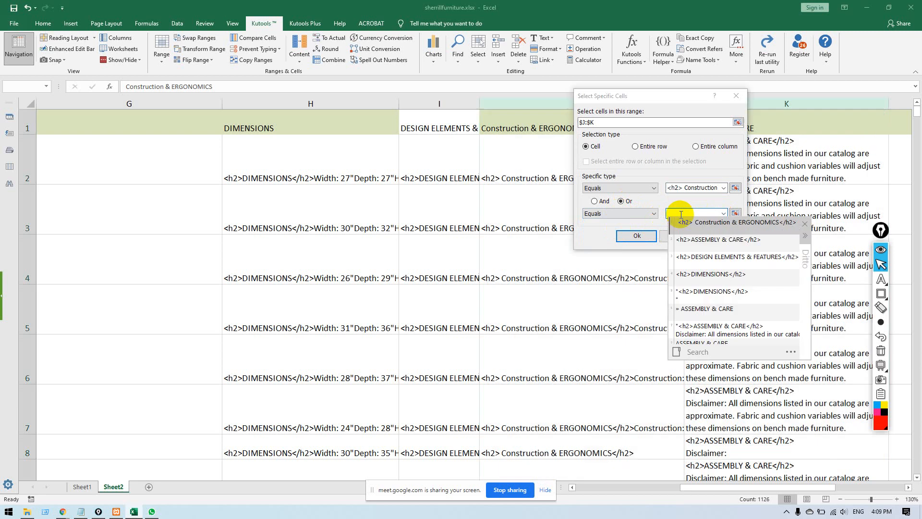
{"action": "left_click", "coordinate": [692, 240]}
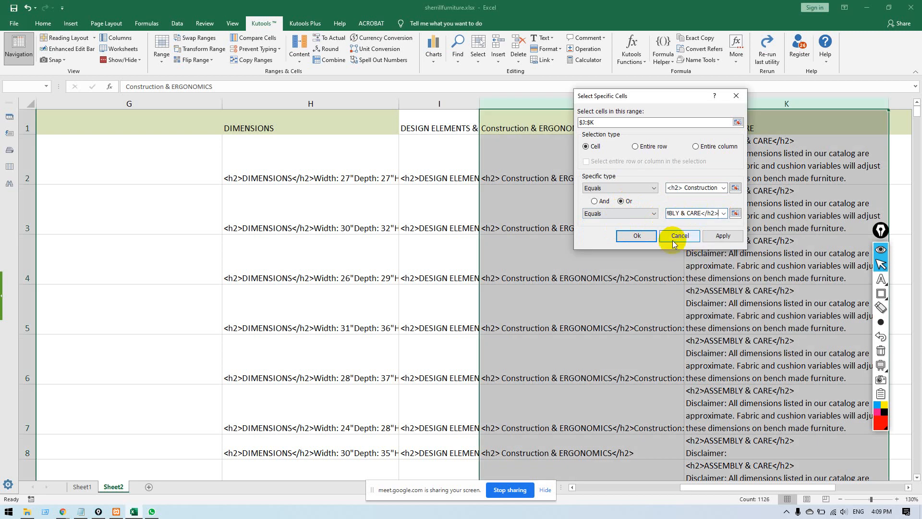
{"action": "left_click", "coordinate": [639, 235]}
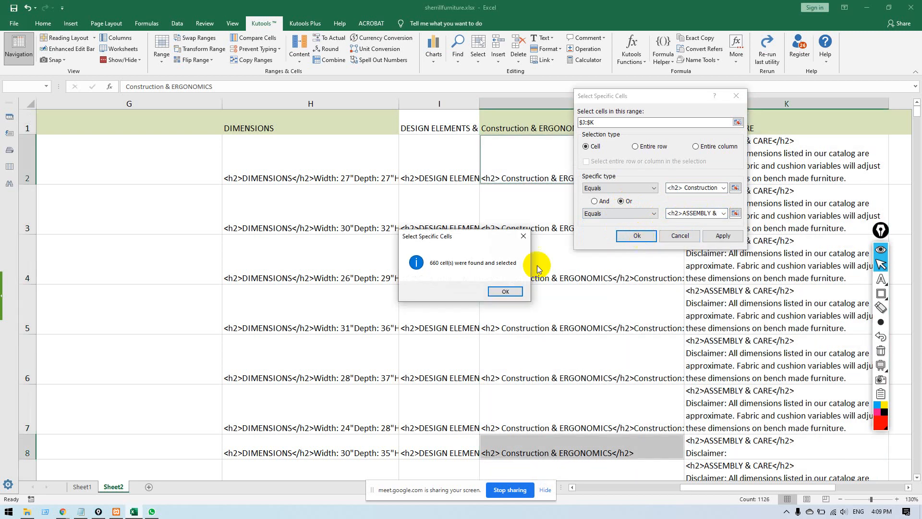
{"action": "left_click", "coordinate": [511, 294]}
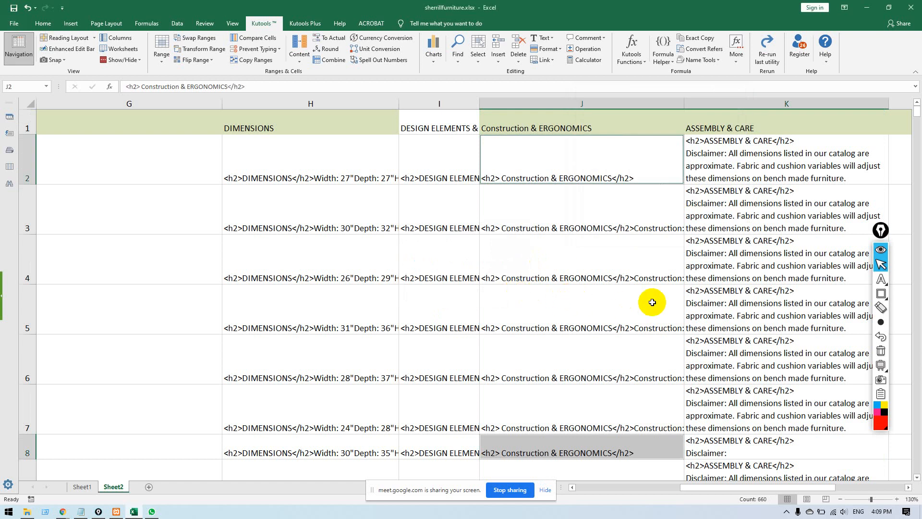
{"action": "scroll", "coordinate": [653, 302], "scroll_direction": "down", "scroll_amount": 4}
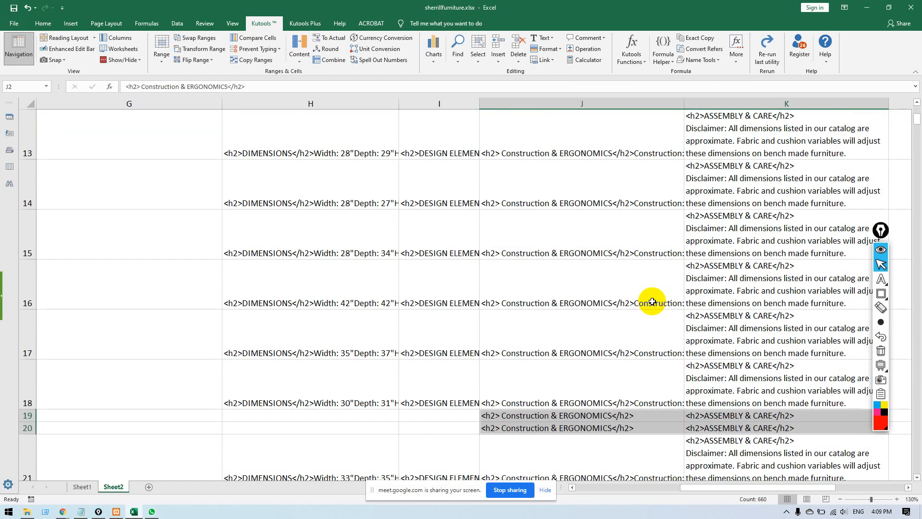
{"action": "key", "text": "Delete"}
{"action": "scroll", "coordinate": [652, 302], "scroll_direction": "up", "scroll_amount": 4}
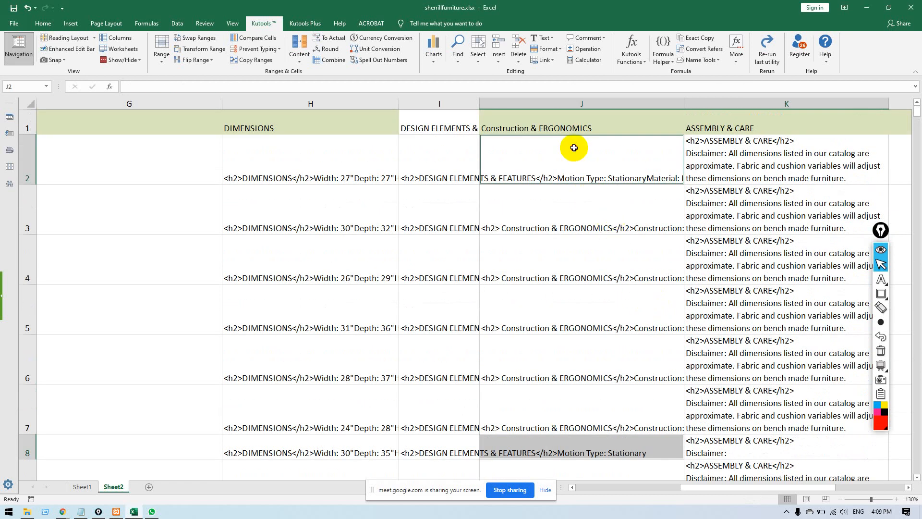
Turn off text wrapping for the entire sheet and select the empty cell G2 beside the DIMENSIONS column.
{"action": "left_click", "coordinate": [560, 101]}
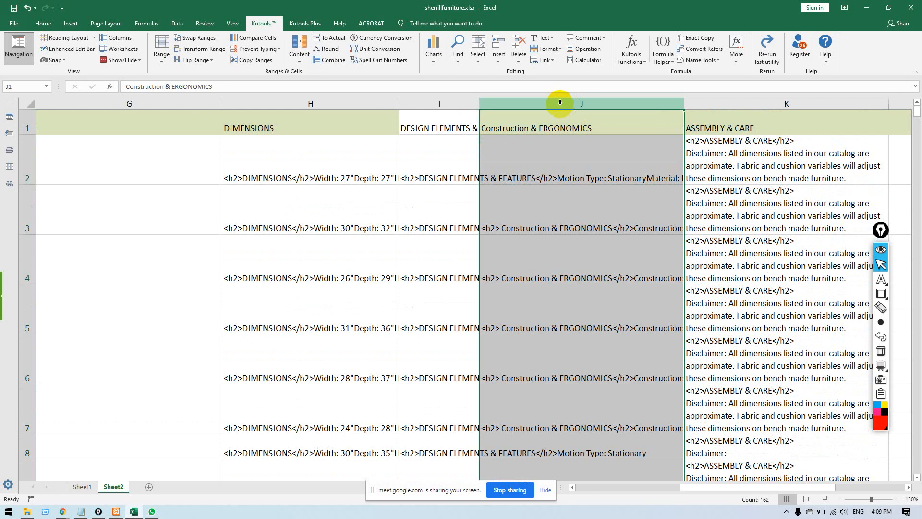
{"action": "key", "text": "ctrl+a"}
{"action": "left_click", "coordinate": [43, 23]}
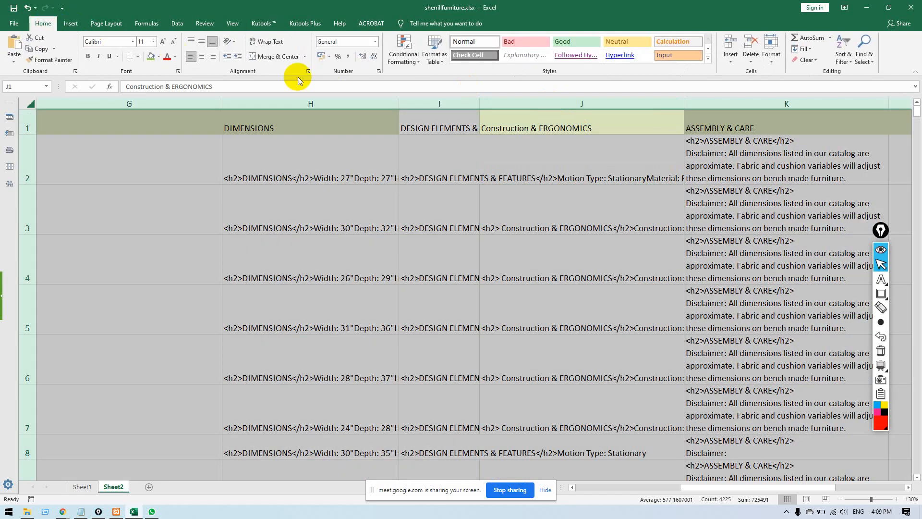
{"action": "left_click", "coordinate": [270, 43]}
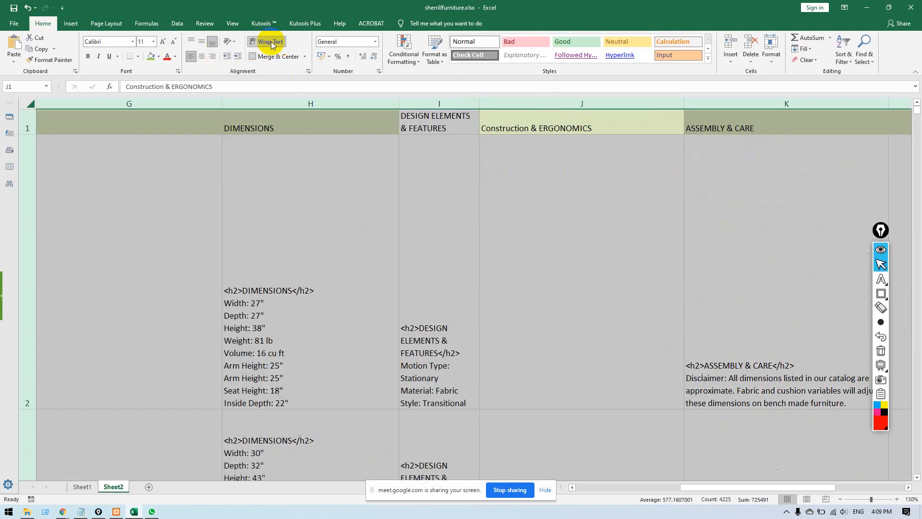
{"action": "left_click", "coordinate": [271, 43]}
{"action": "left_click", "coordinate": [583, 237]}
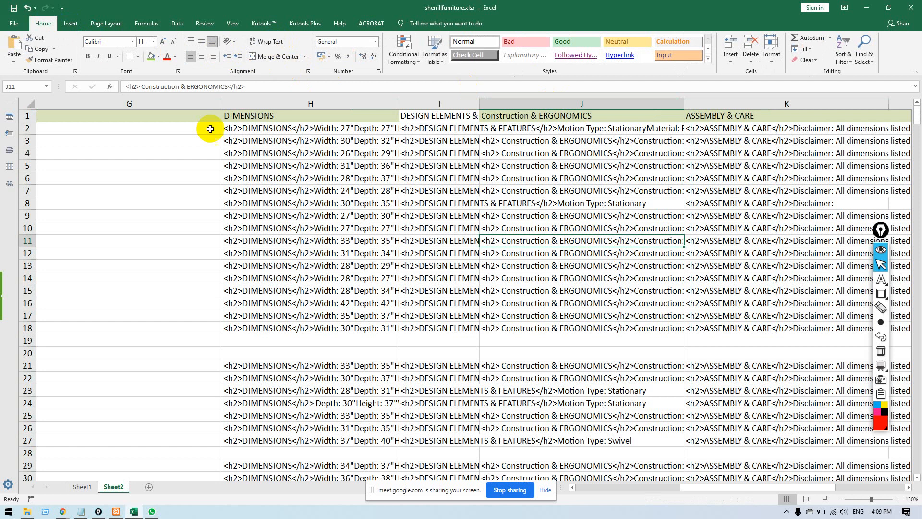
{"action": "left_click_drag", "start_coordinate": [700, 488], "coordinate": [622, 488]}
{"action": "left_click", "coordinate": [345, 126]}
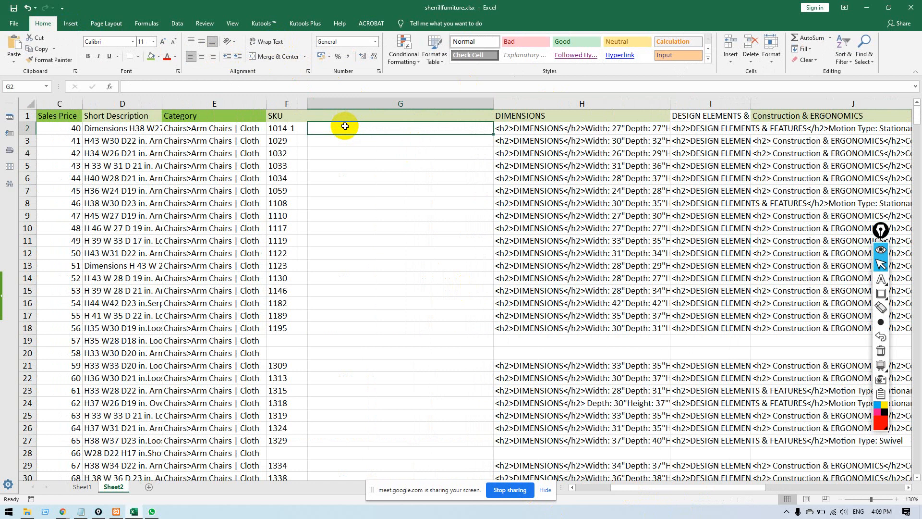
{"action": "type", "text": "="}
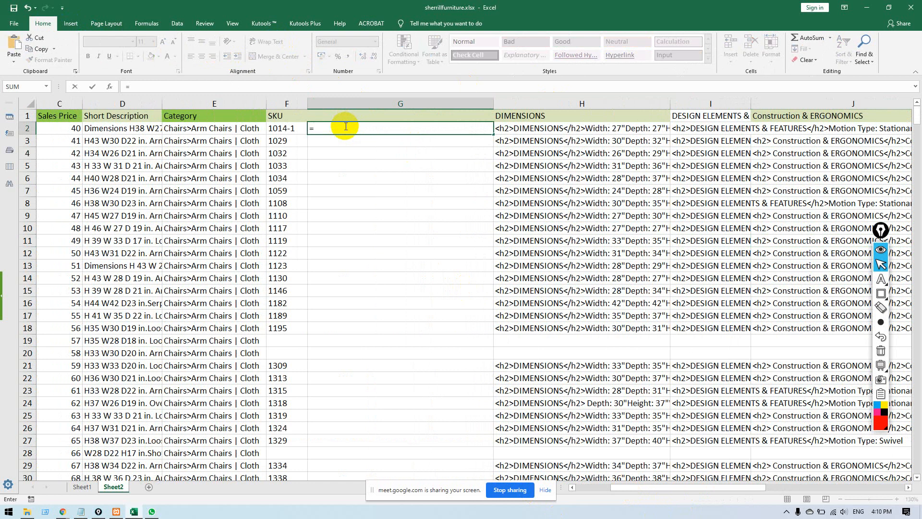
{"action": "type", "text": "CONCAT("}
{"action": "key", "text": "BackSpace"}
{"action": "key", "text": "BackSpace"}
{"action": "key", "text": "BackSpace"}
{"action": "key", "text": "BackSpace"}
{"action": "key", "text": "BackSpace"}
{"action": "key", "text": "BackSpace"}
{"action": "key", "text": "BackSpace"}
{"action": "key", "text": "BackSpace"}
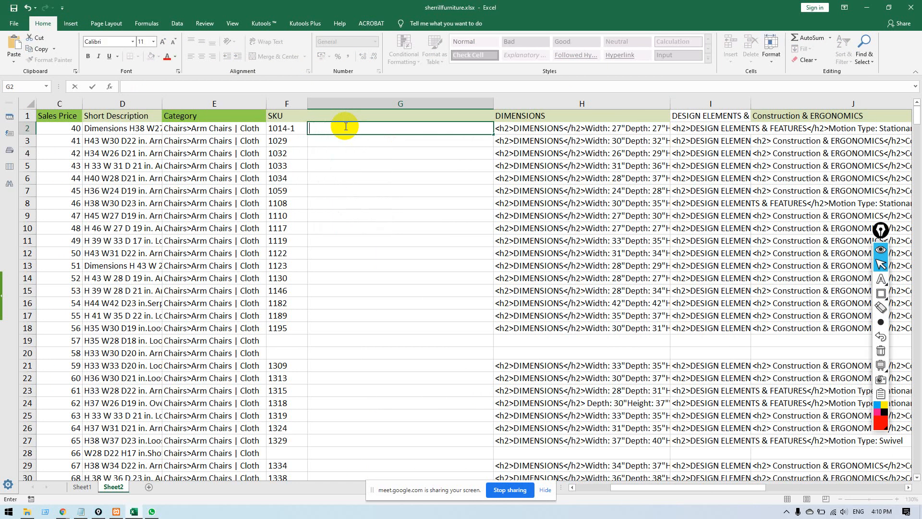
Start a CONCATENATE formula in cell G2 with H2 as the first text, followed by a CHAR(10) line break.
{"action": "type", "text": "=conca"}
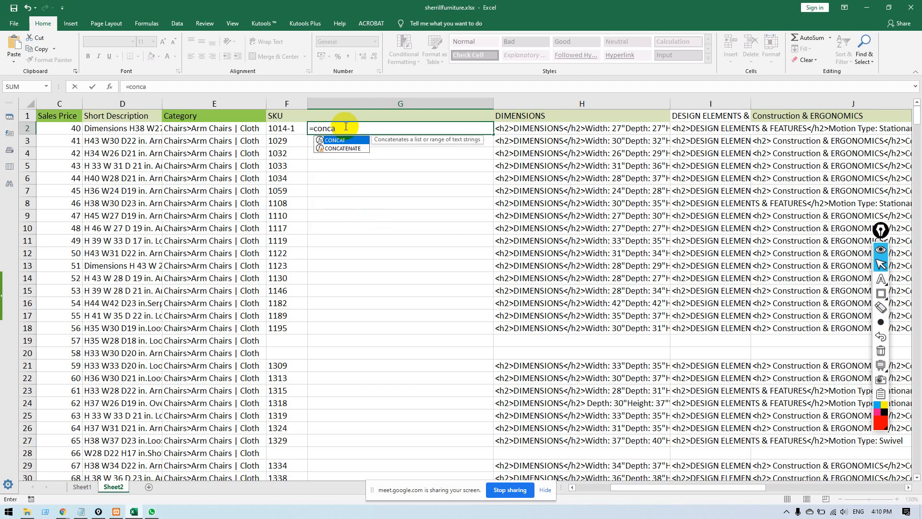
{"action": "key", "text": "Down"}
{"action": "key", "text": "Tab"}
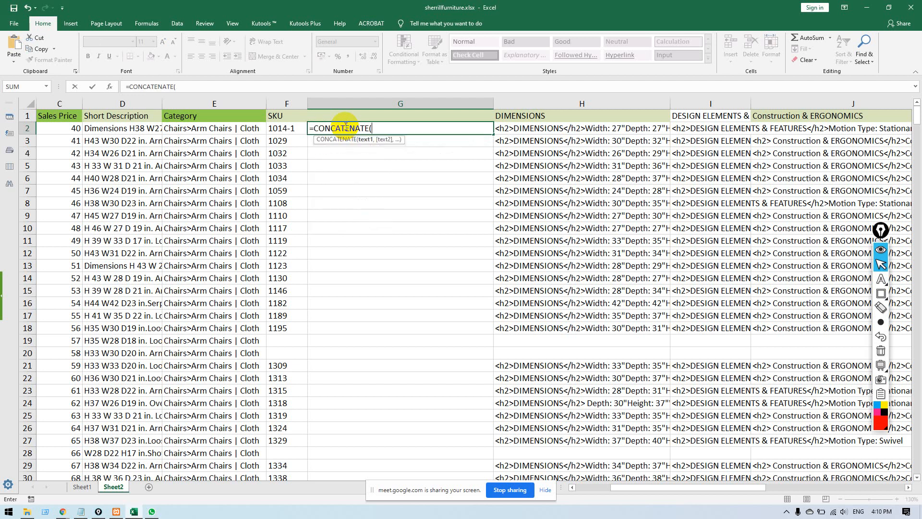
{"action": "left_click", "coordinate": [581, 128]}
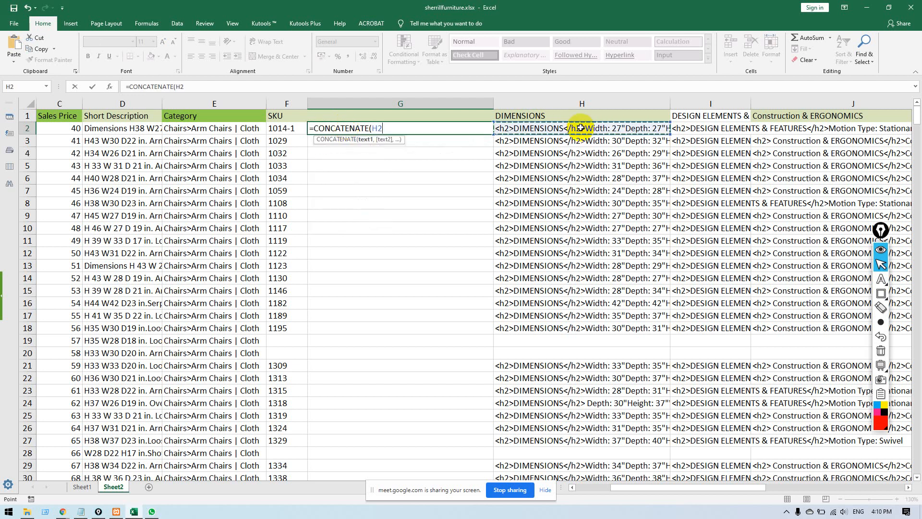
{"action": "type", "text": ","}
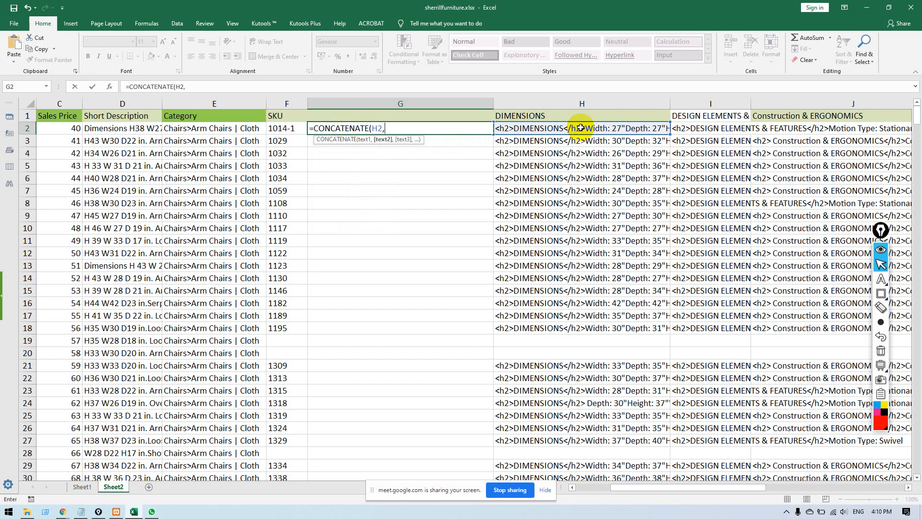
{"action": "type", "text": "ch"}
{"action": "key", "text": "Tab"}
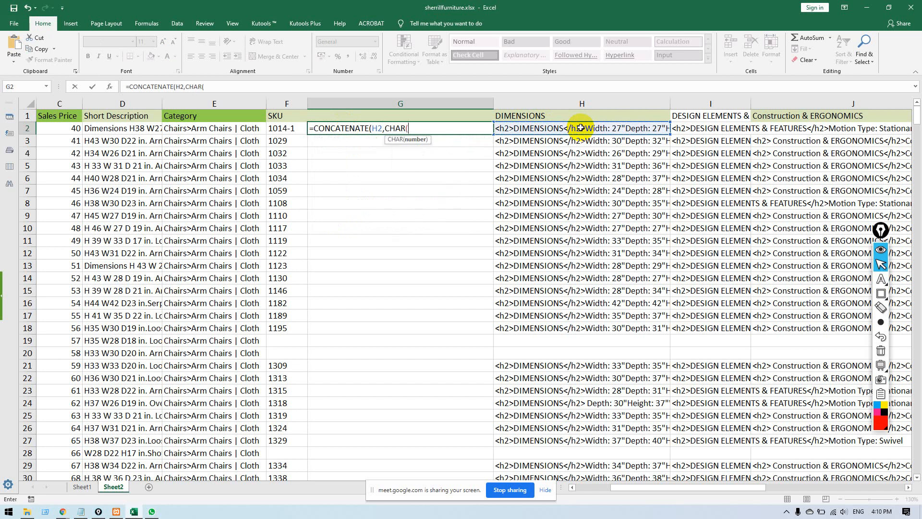
{"action": "type", "text": "10)"}
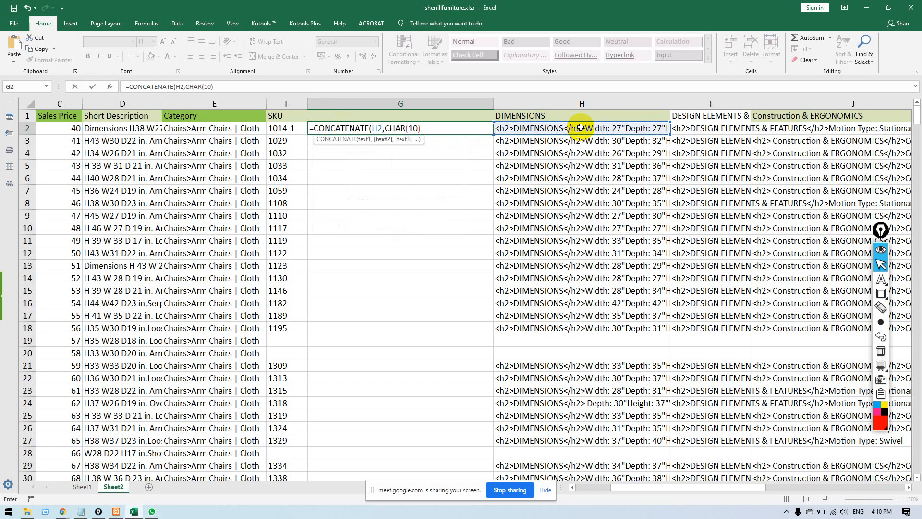
{"action": "type", "text": ","}
Add I2 and J2 to the CONCATENATE formula in G2, each followed by CHAR(10).
{"action": "left_click", "coordinate": [740, 127]}
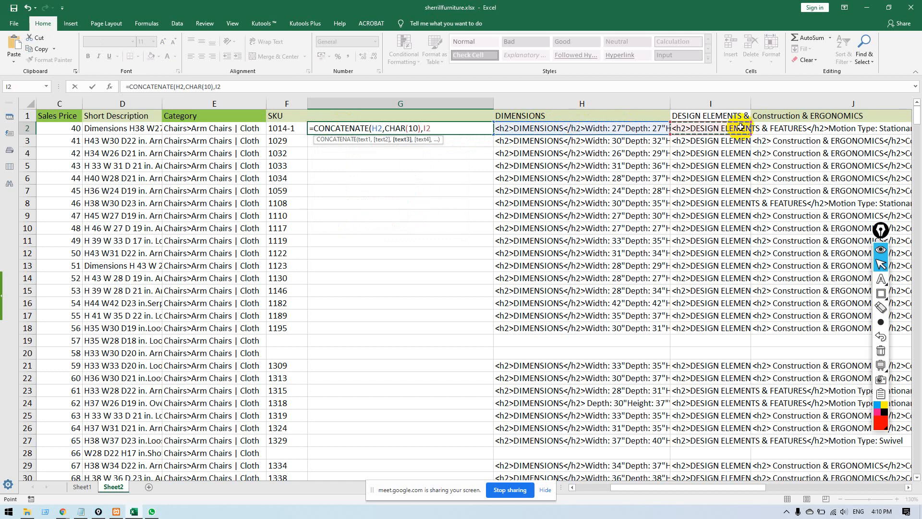
{"action": "type", "text": ",CHAR(10"}
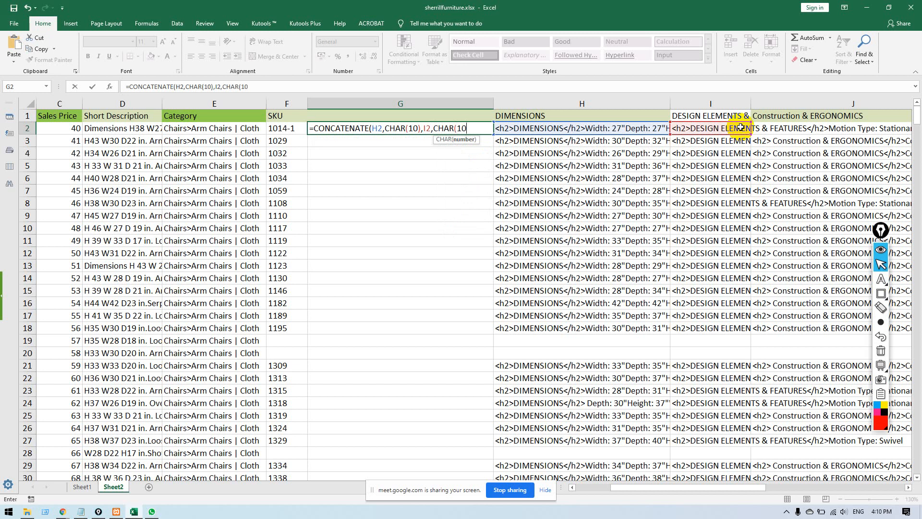
{"action": "type", "text": "),"}
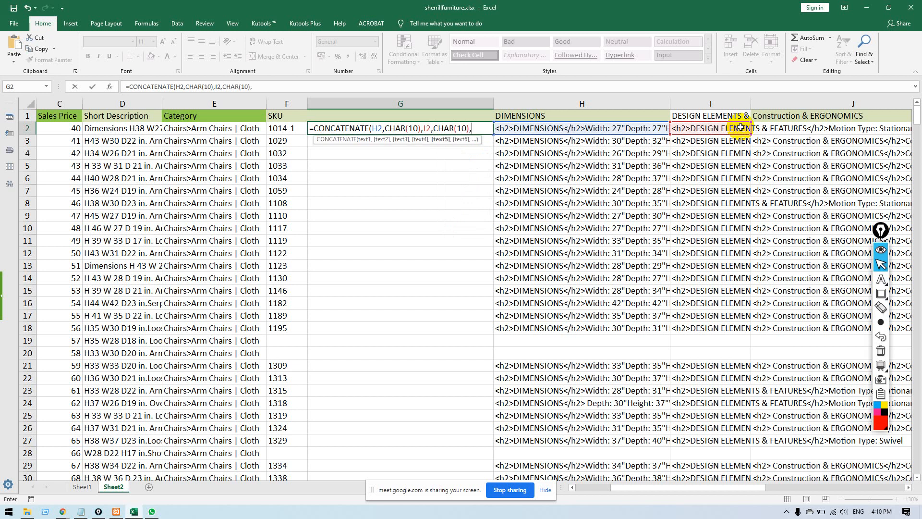
{"action": "left_click", "coordinate": [804, 128]}
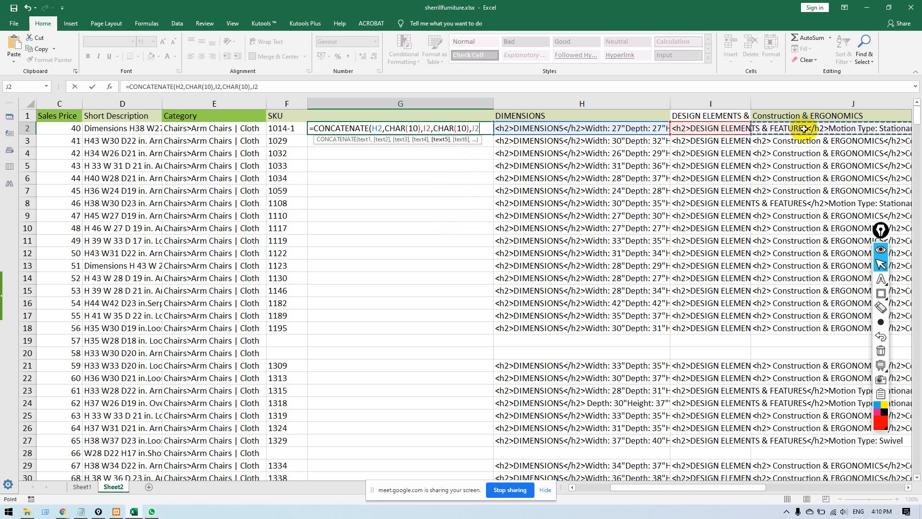
{"action": "type", "text": ",ch"}
{"action": "key", "text": "Tab"}
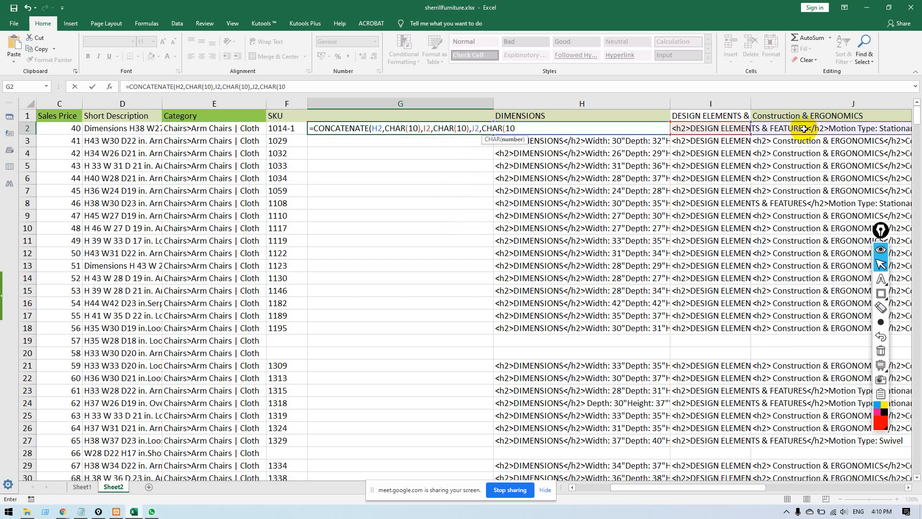
{"action": "type", "text": "10)"}
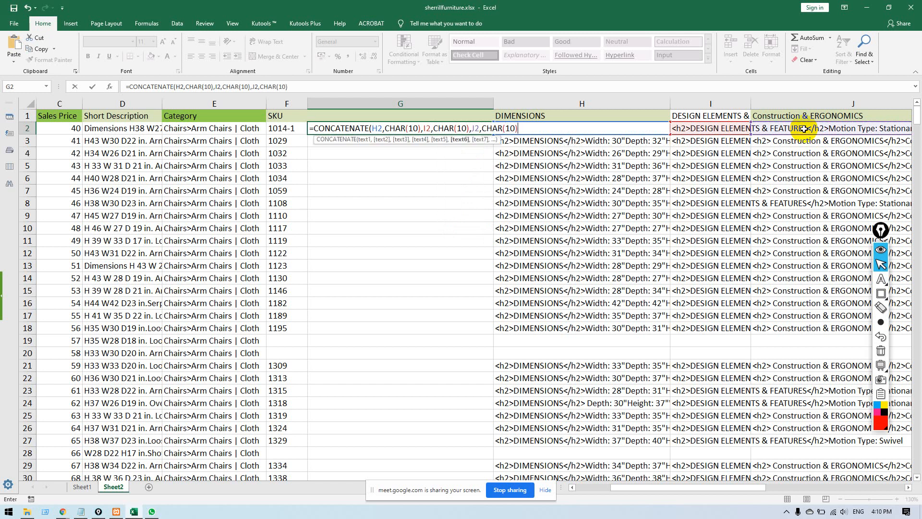
{"action": "type", "text": ","}
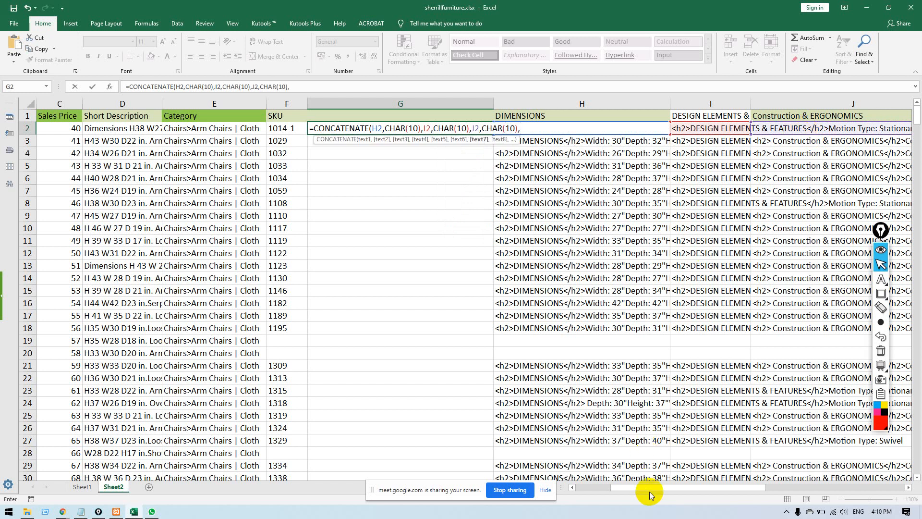
Add K2 and a final CHAR(10) to the CONCATENATE formula in G2 and complete it.
{"action": "left_click_drag", "start_coordinate": [649, 492], "coordinate": [711, 490]}
{"action": "left_click", "coordinate": [736, 128]}
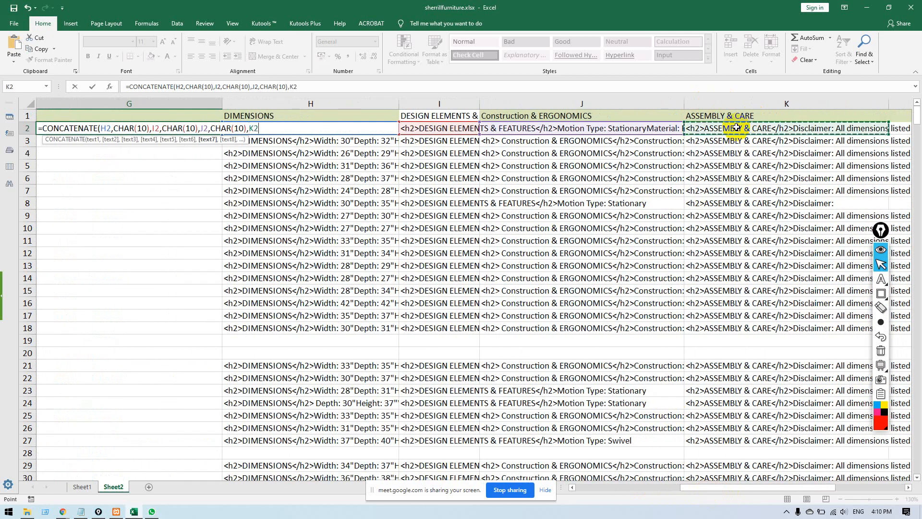
{"action": "type", "text": ","}
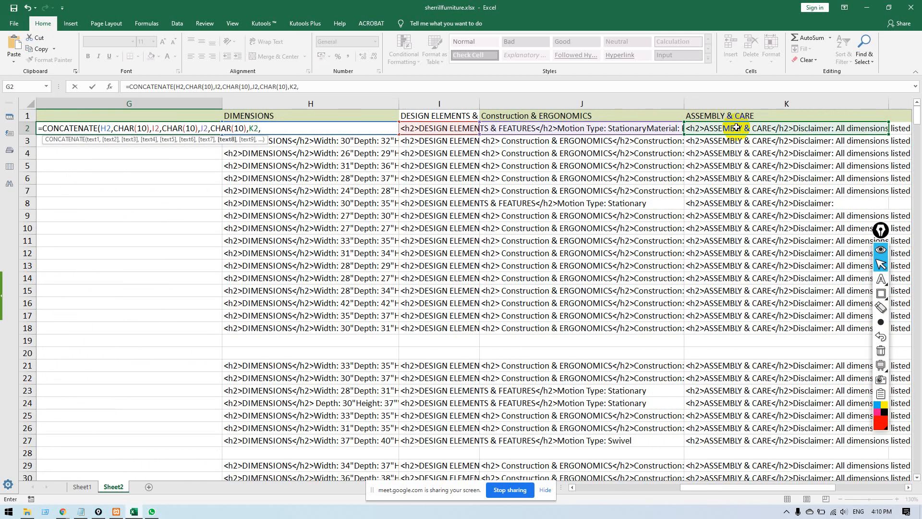
{"action": "type", "text": "CHAR(10"}
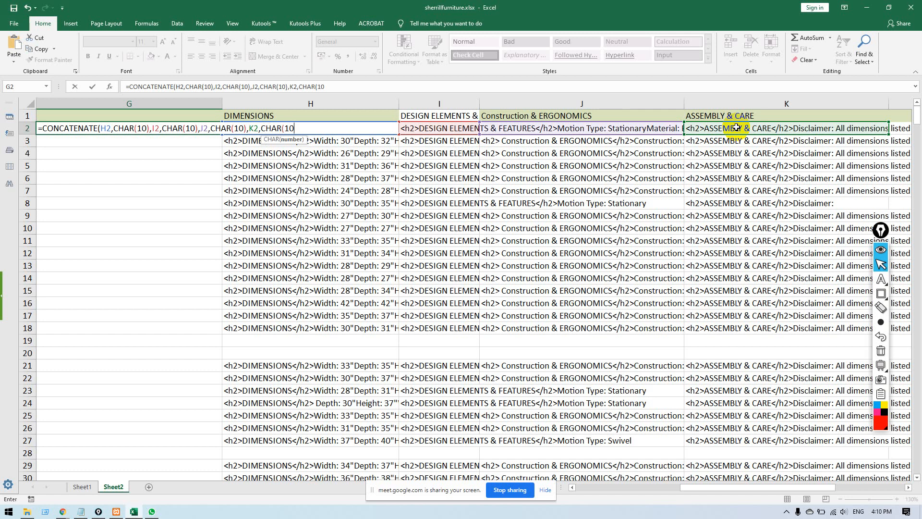
{"action": "type", "text": ")"}
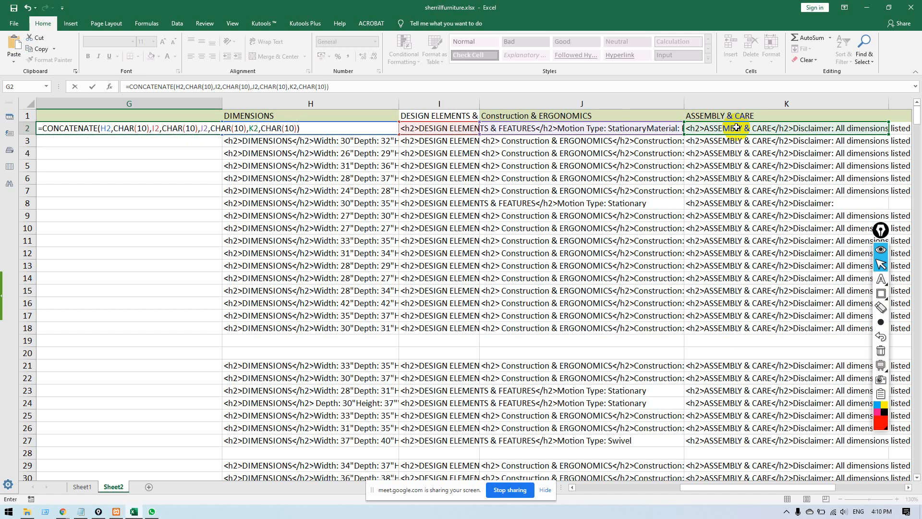
{"action": "key", "text": "Return"}
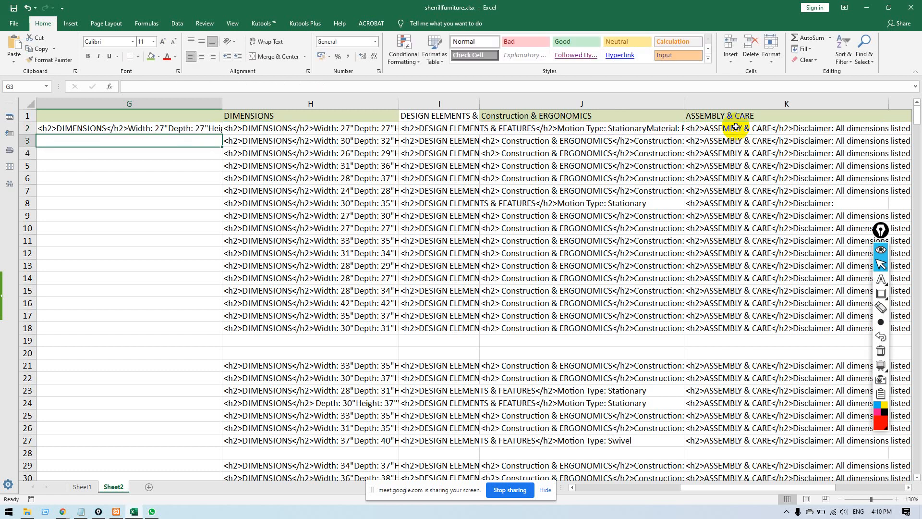
Fill the CONCATENATE formula from G2 down column G to row 20.
{"action": "left_click", "coordinate": [183, 128]}
{"action": "left_click_drag", "start_coordinate": [716, 488], "coordinate": [540, 488]}
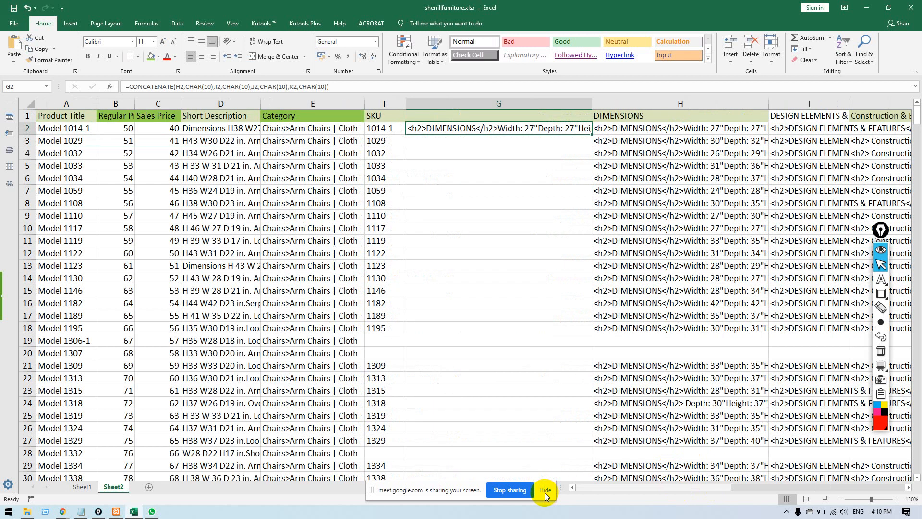
{"action": "left_click_drag", "start_coordinate": [592, 135], "coordinate": [564, 349]}
{"action": "left_click", "coordinate": [564, 349]}
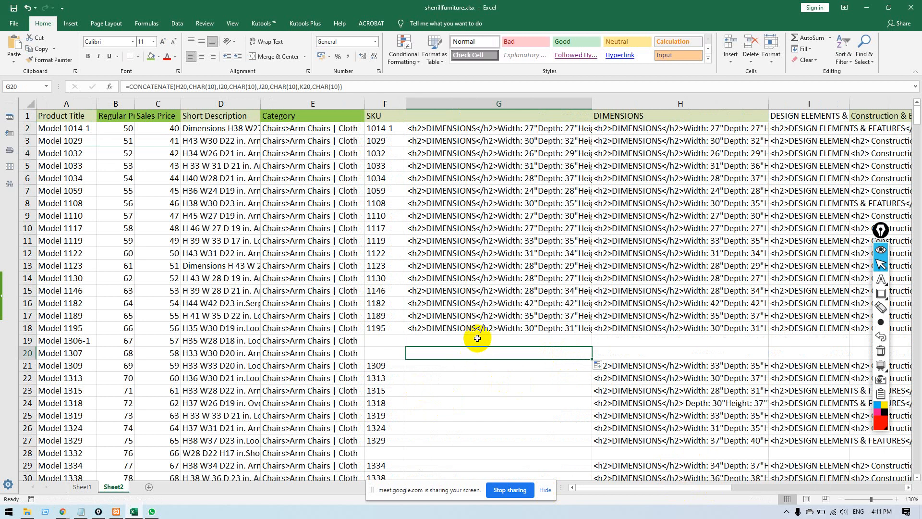
Replace the formulas in G2:G18 with their values by copying the range and pasting it over itself as values only.
{"action": "left_click_drag", "start_coordinate": [475, 335], "coordinate": [474, 128]}
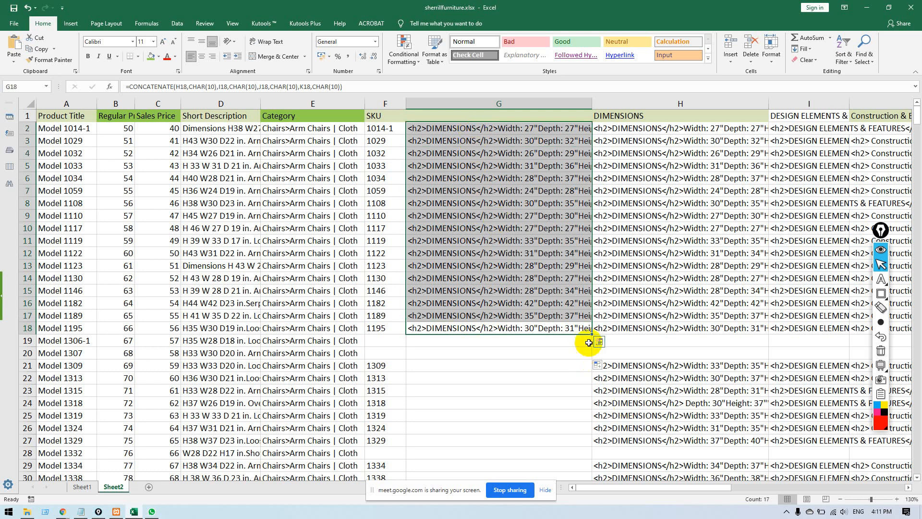
{"action": "key", "text": "ctrl+v"}
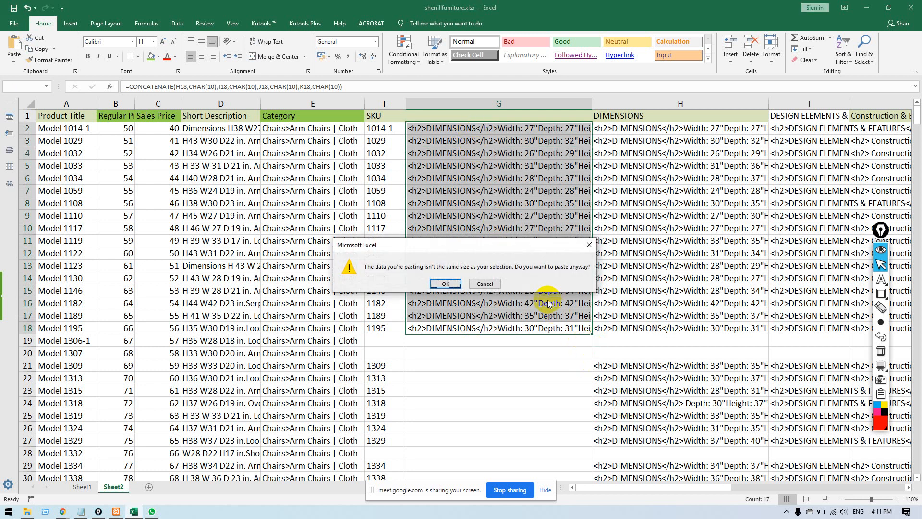
{"action": "left_click", "coordinate": [483, 281]}
{"action": "key", "text": "ctrl+c"}
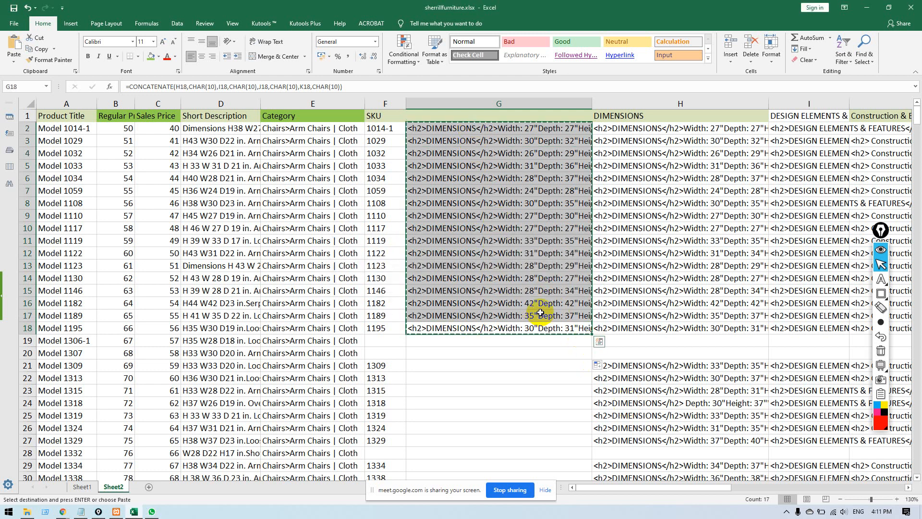
{"action": "key", "text": "ctrl+v"}
{"action": "key", "text": "ctrl"}
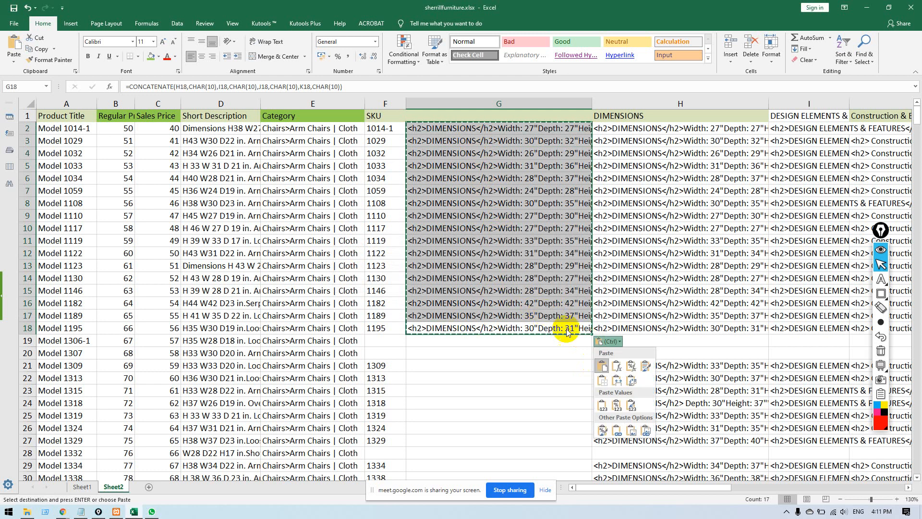
{"action": "left_click", "coordinate": [603, 405]}
{"action": "left_click", "coordinate": [543, 354]}
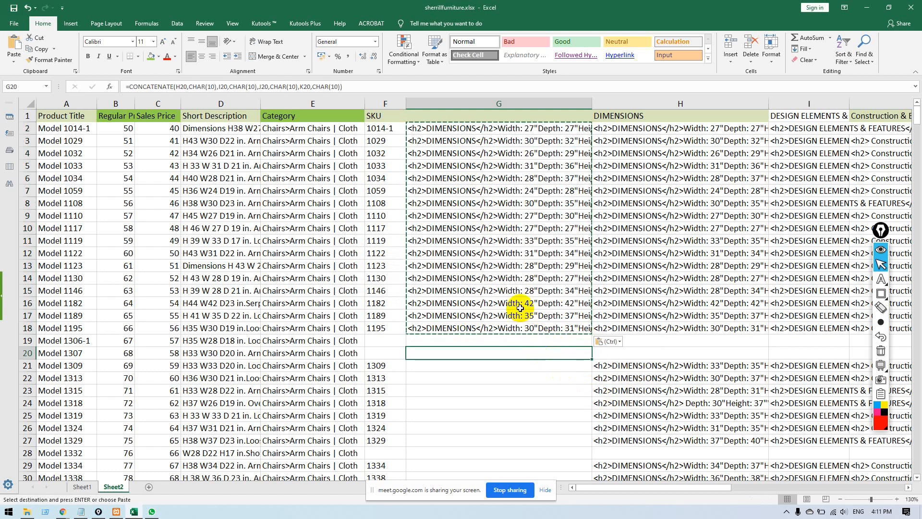
{"action": "key", "text": "Escape"}
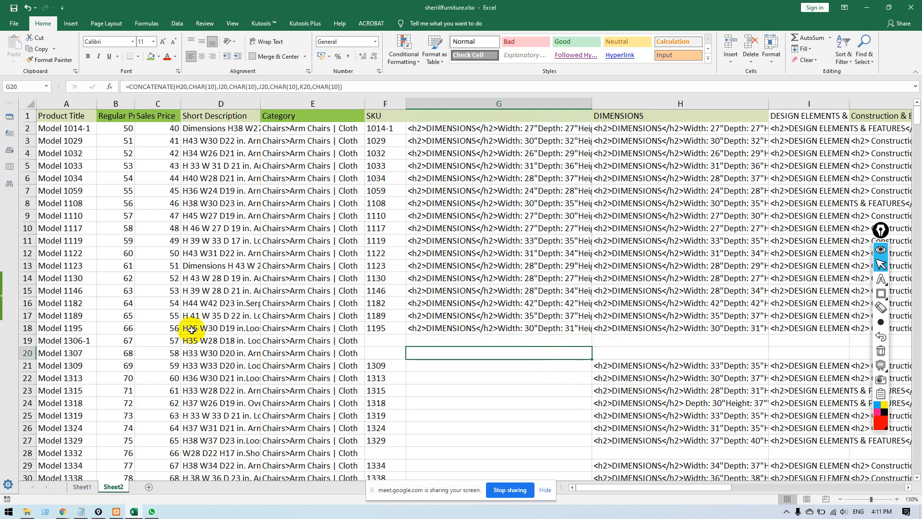
Create a blank workbook and copy rows 1 to 13 of the furniture sheet into it, starting at A1.
{"action": "left_click", "coordinate": [19, 18]}
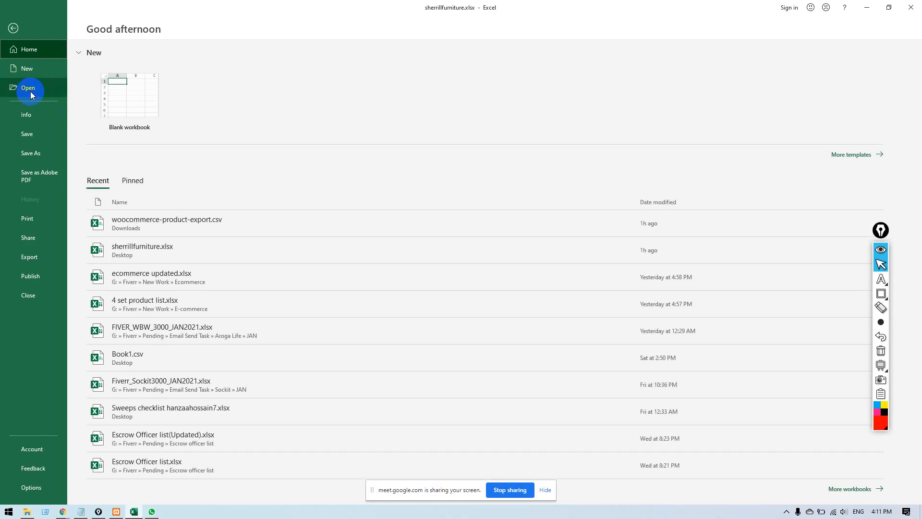
{"action": "left_click", "coordinate": [110, 88]}
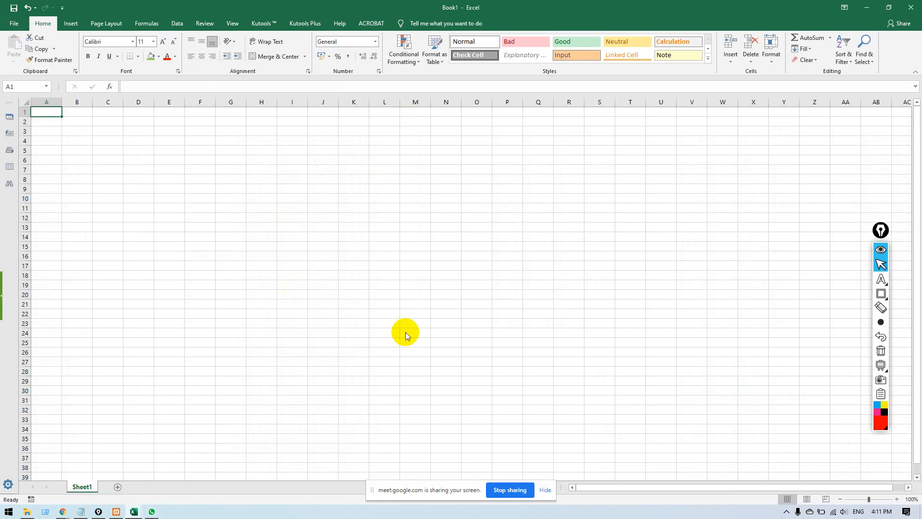
{"action": "key", "text": "alt+Tab"}
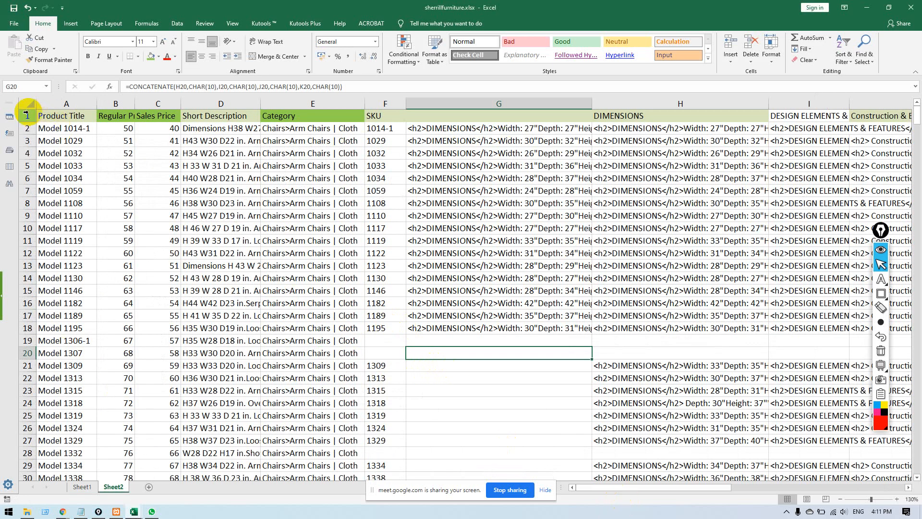
{"action": "left_click_drag", "start_coordinate": [27, 115], "coordinate": [27, 263]}
{"action": "key", "text": "ctrl+c"}
{"action": "key", "text": "ctrl+n"}
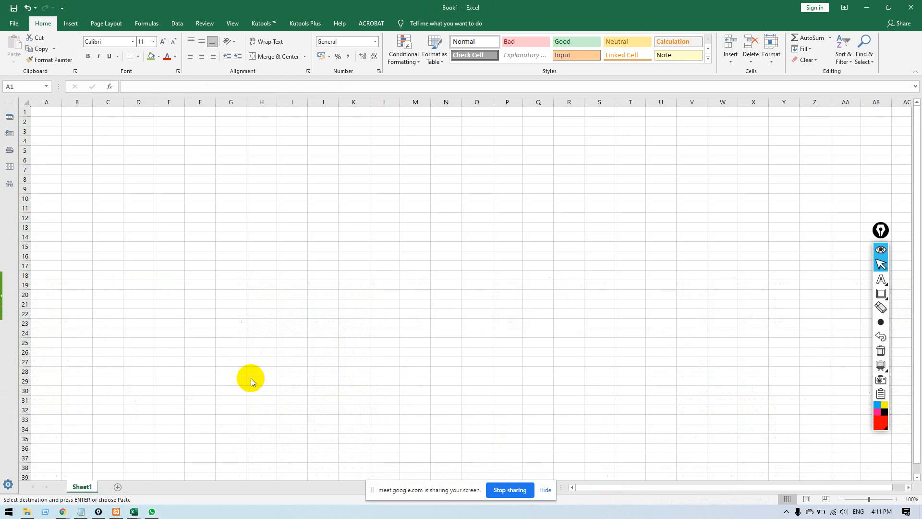
{"action": "key", "text": "ctrl+v"}
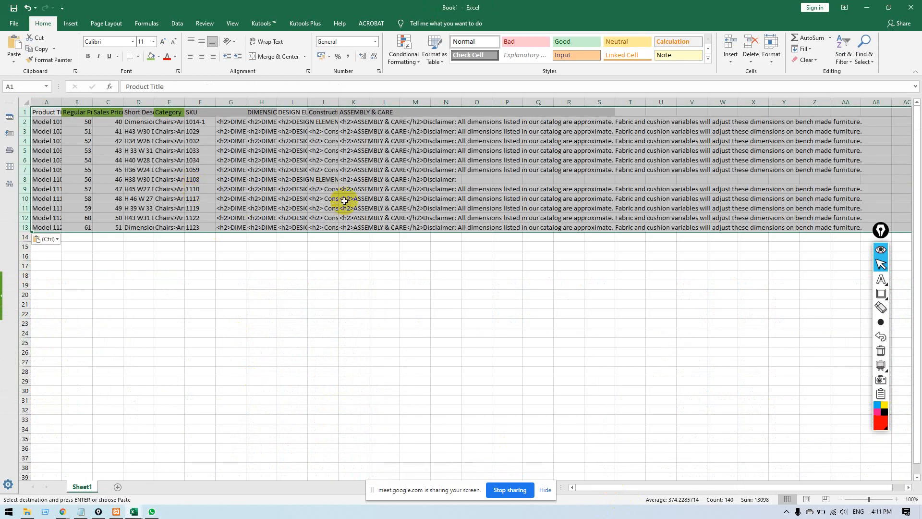
Widen column G in the new workbook and enter the heading Long D in cell G1.
{"action": "left_click", "coordinate": [344, 201]}
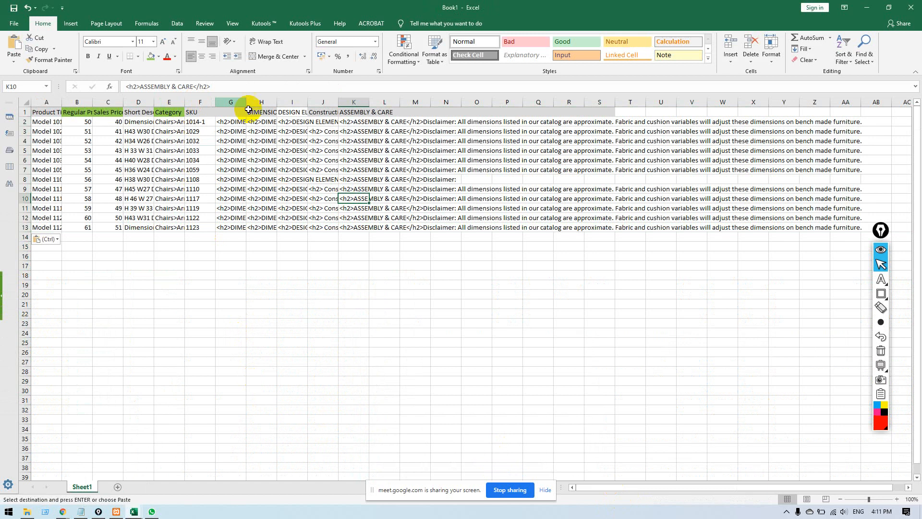
{"action": "left_click_drag", "start_coordinate": [246, 102], "coordinate": [409, 103]}
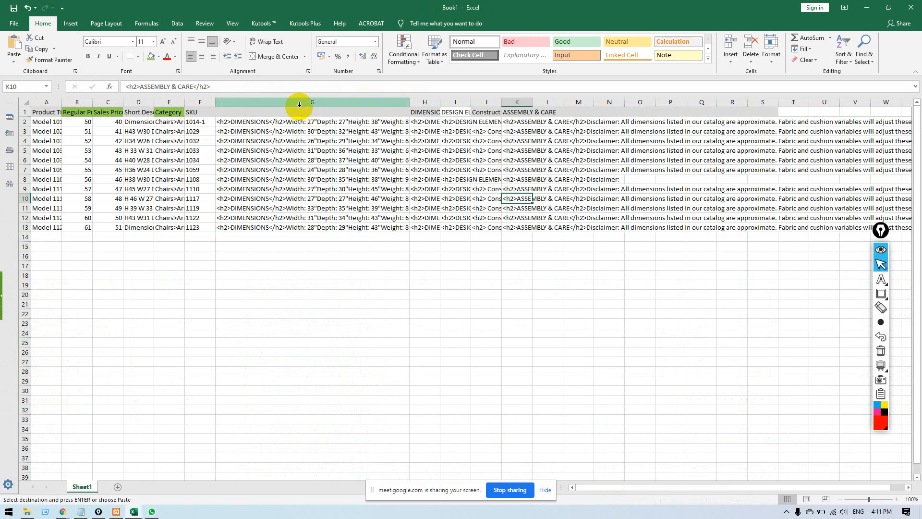
{"action": "left_click", "coordinate": [298, 104]}
{"action": "double_click", "coordinate": [300, 111]}
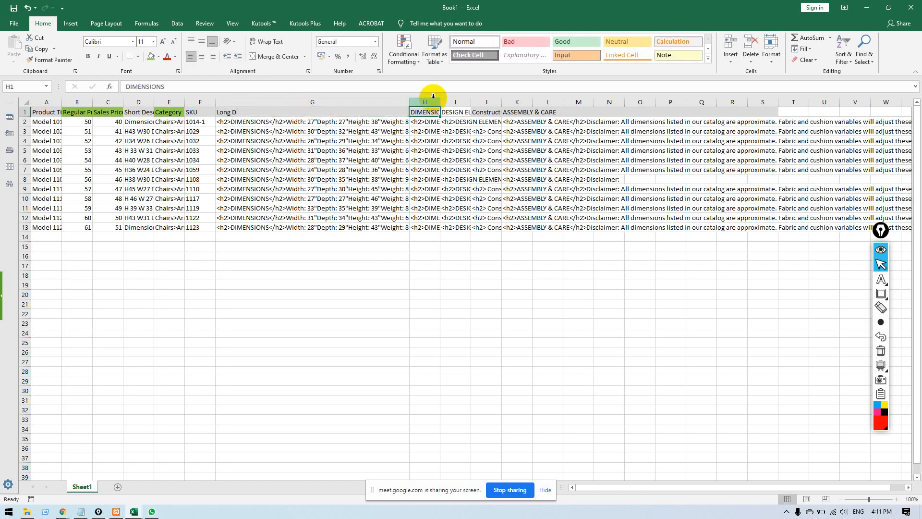
Clear the contents of columns H through M, beside the combined description column.
{"action": "left_click", "coordinate": [429, 102]}
{"action": "left_click_drag", "start_coordinate": [429, 102], "coordinate": [587, 98]}
{"action": "key", "text": "Delete"}
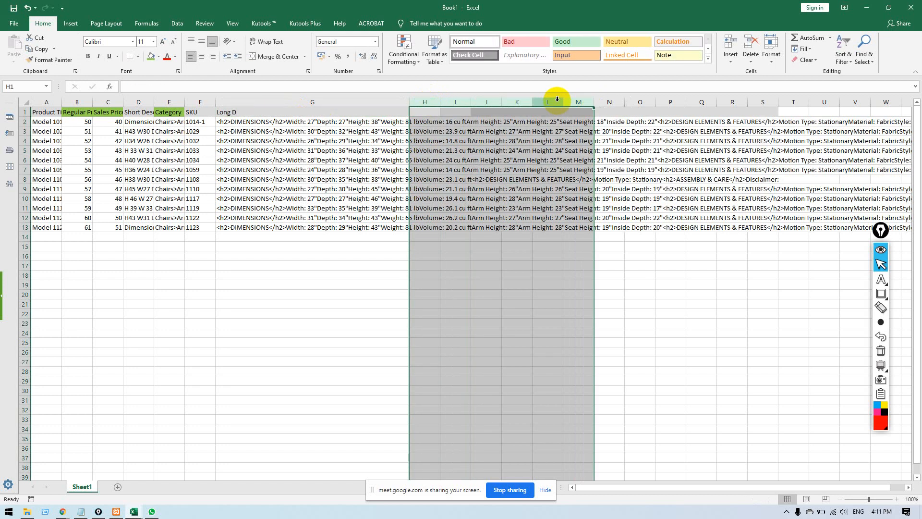
{"action": "left_click_drag", "start_coordinate": [500, 195], "coordinate": [500, 206]}
{"action": "left_click_drag", "start_coordinate": [47, 112], "coordinate": [332, 247]}
{"action": "left_click", "coordinate": [340, 267]}
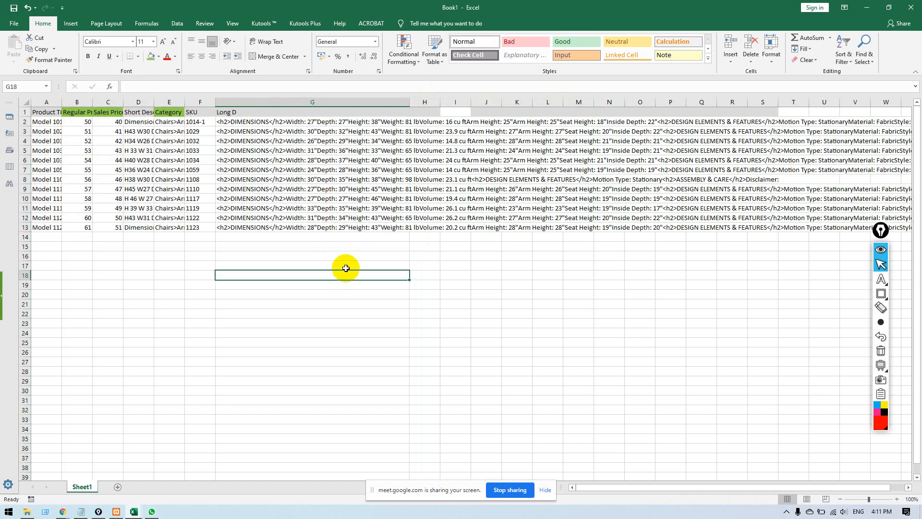
{"action": "key", "text": "ctrl+s"}
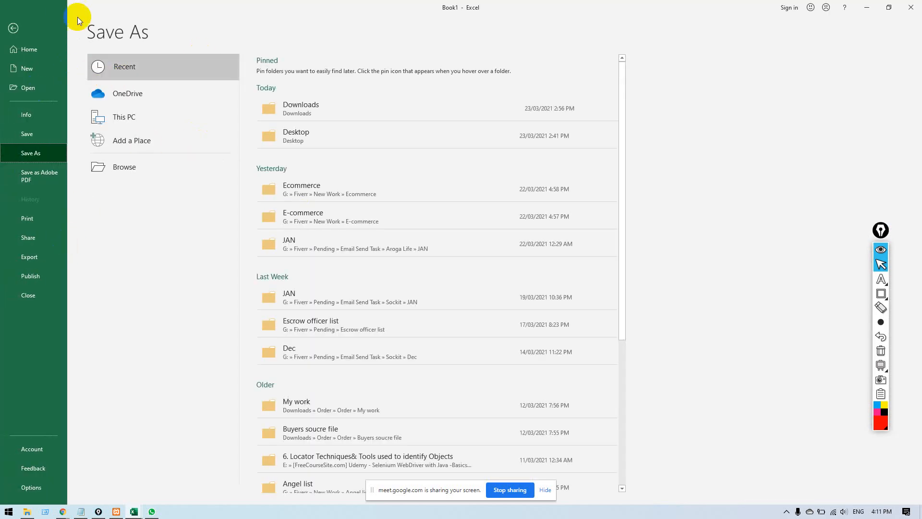
{"action": "left_click", "coordinate": [13, 29]}
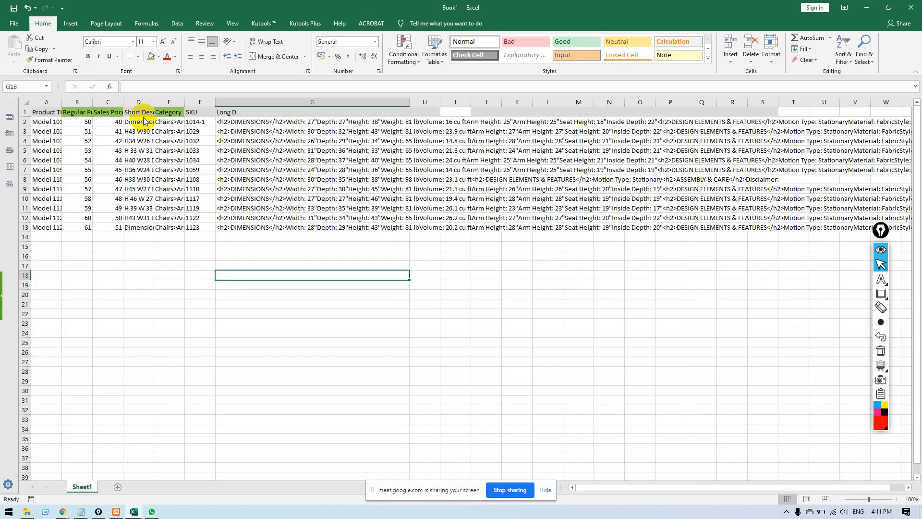
Save the new workbook to the Desktop as Book1.csv in CSV UTF-8 (Comma delimited) format.
{"action": "left_click", "coordinate": [12, 19]}
{"action": "left_click", "coordinate": [25, 151]}
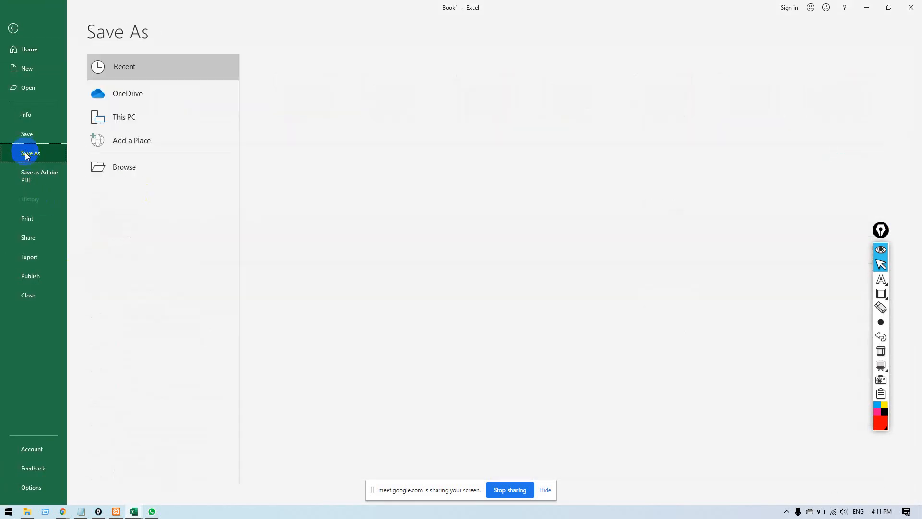
{"action": "left_click", "coordinate": [129, 164]}
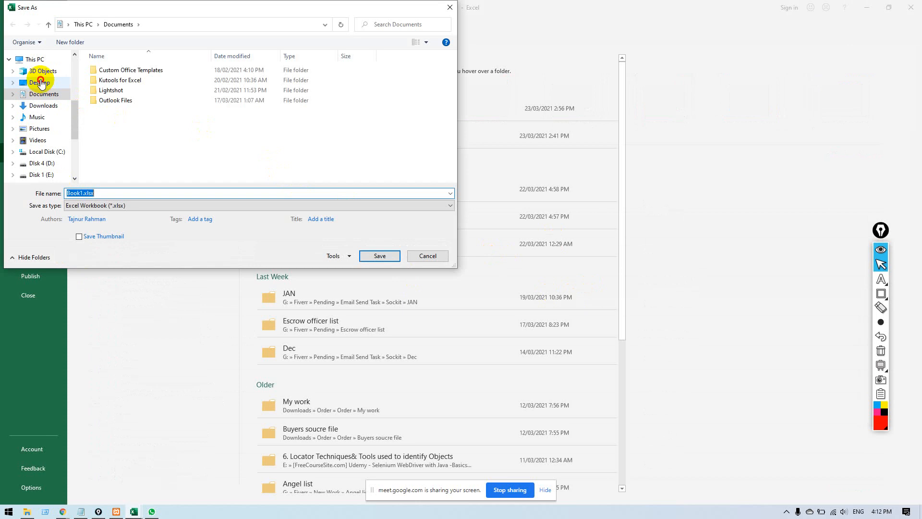
{"action": "left_click", "coordinate": [145, 205]}
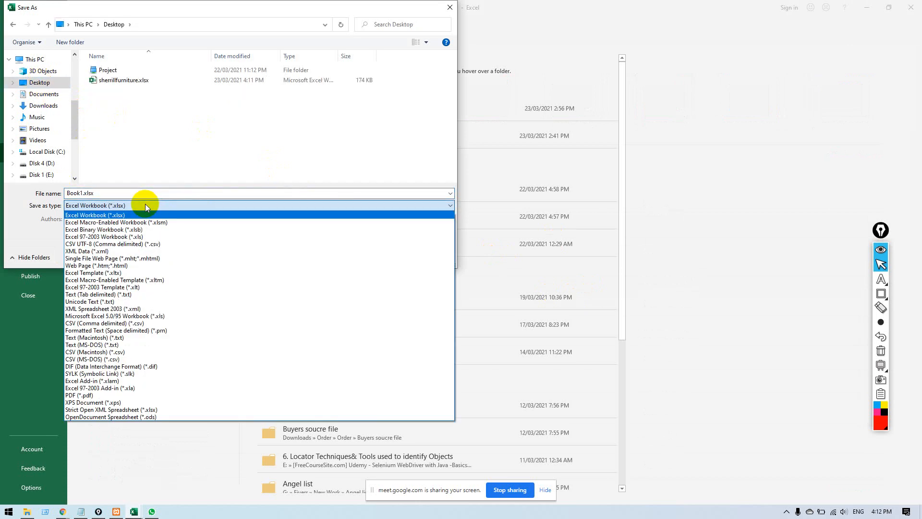
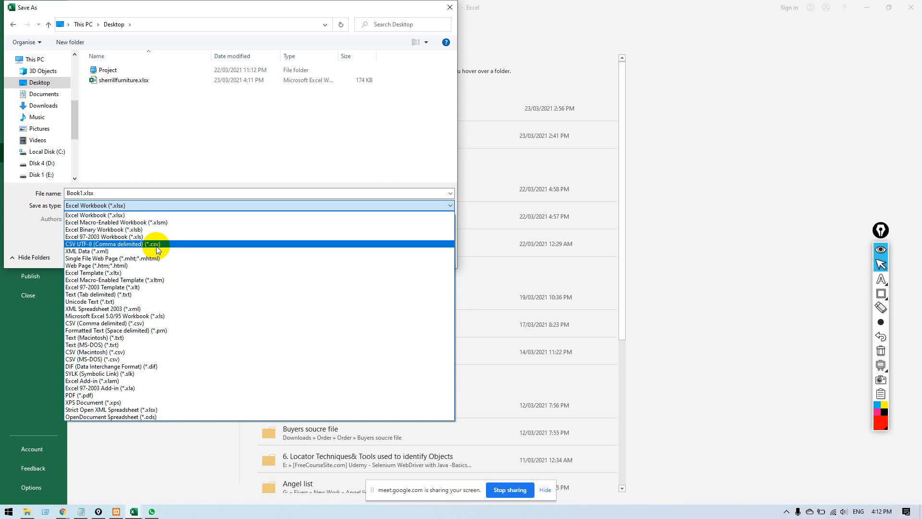
{"action": "left_click", "coordinate": [157, 244]}
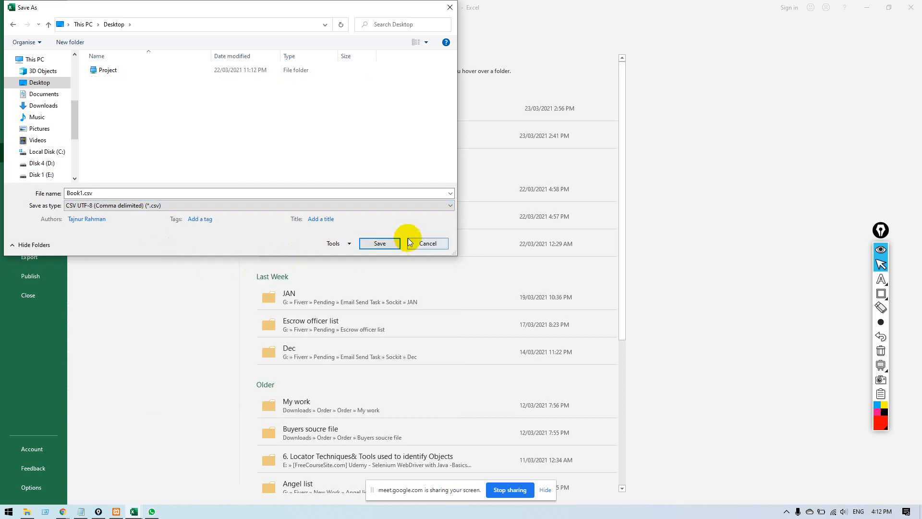
{"action": "left_click", "coordinate": [387, 243]}
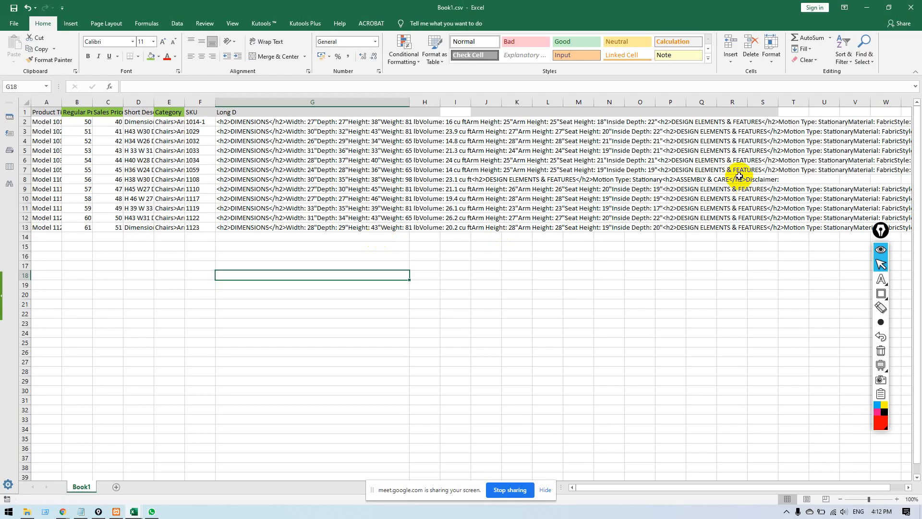
Close the open workbooks and move the Book1.csv file to a free area in the middle of the desktop.
{"action": "left_click", "coordinate": [912, 7]}
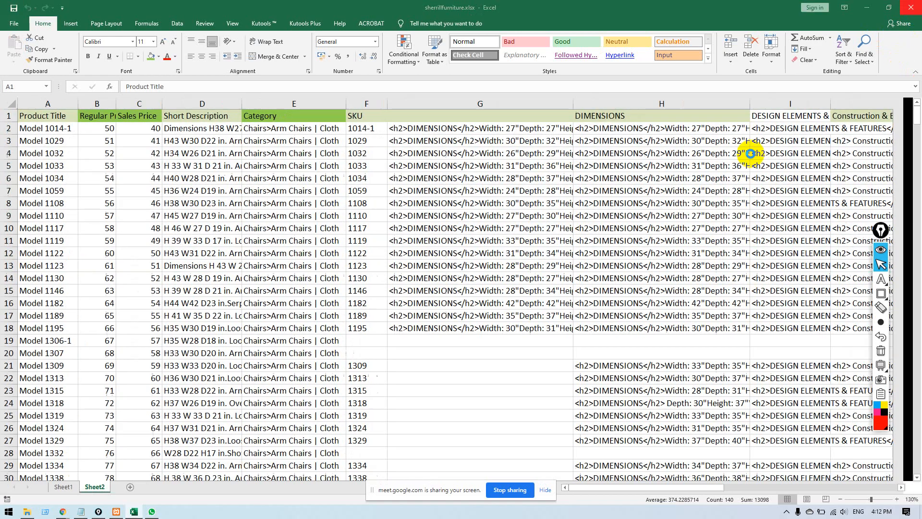
{"action": "left_click", "coordinate": [54, 167]}
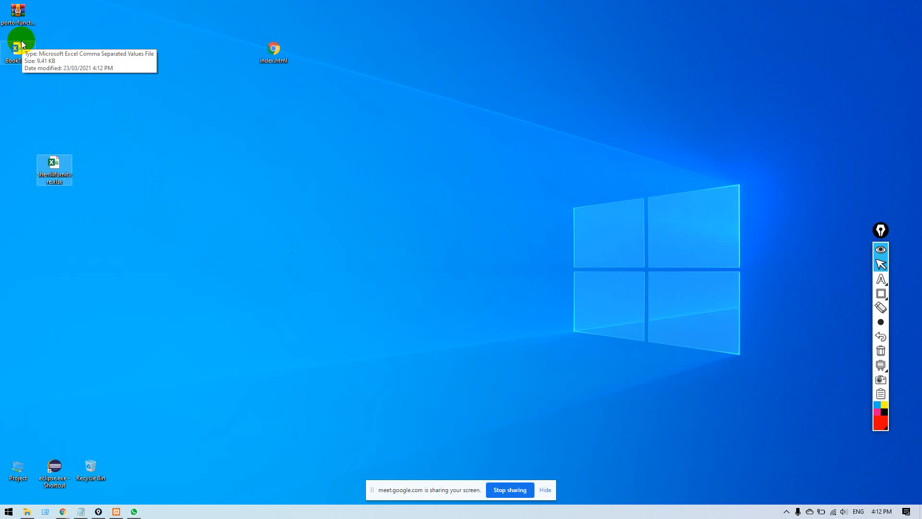
{"action": "left_click_drag", "start_coordinate": [22, 43], "coordinate": [344, 191]}
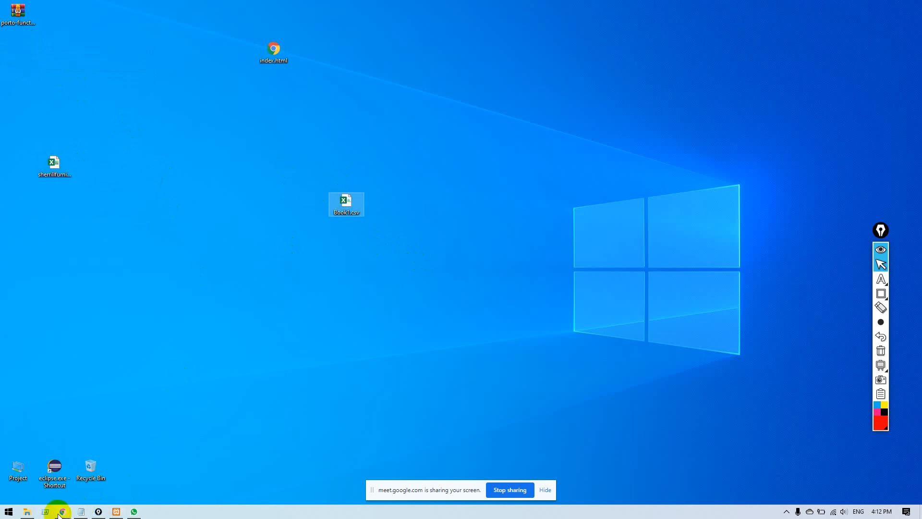
Switch to Chrome and open the Product Import settings of the WooCommerce Product Im-Ex plugin.
{"action": "left_click", "coordinate": [147, 464]}
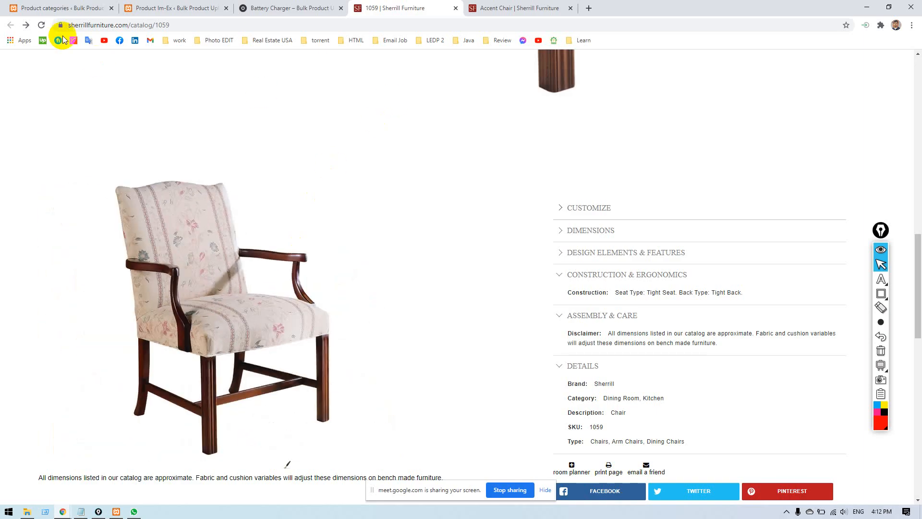
{"action": "left_click", "coordinate": [53, 7]}
{"action": "left_click", "coordinate": [168, 8]}
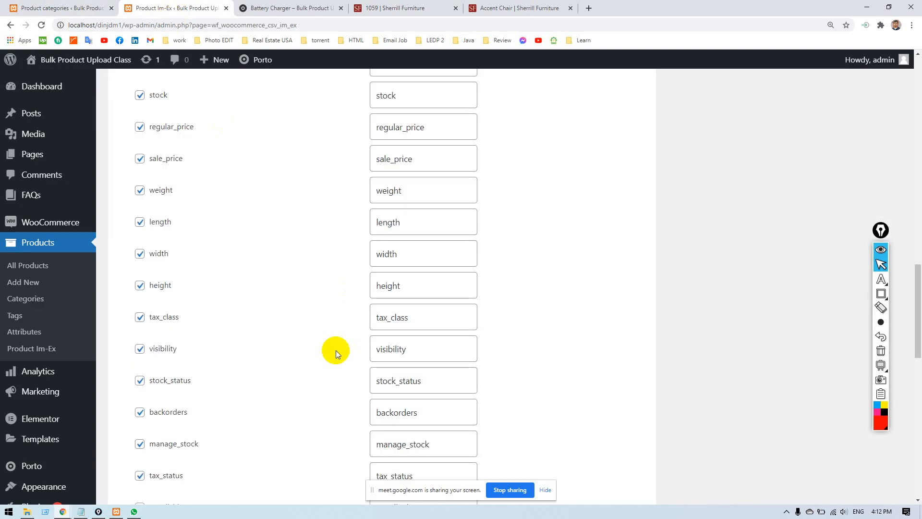
{"action": "scroll", "coordinate": [319, 321], "scroll_direction": "up", "scroll_amount": 7}
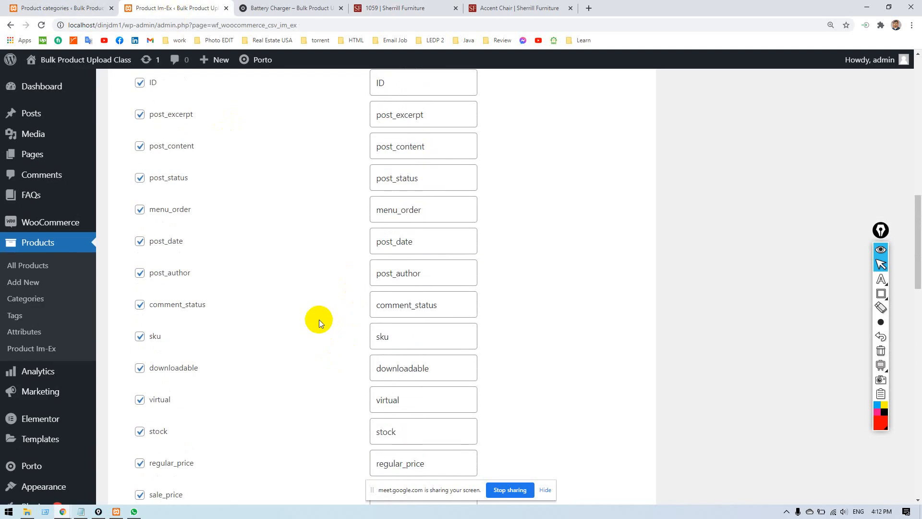
{"action": "scroll", "coordinate": [319, 319], "scroll_direction": "up", "scroll_amount": 10}
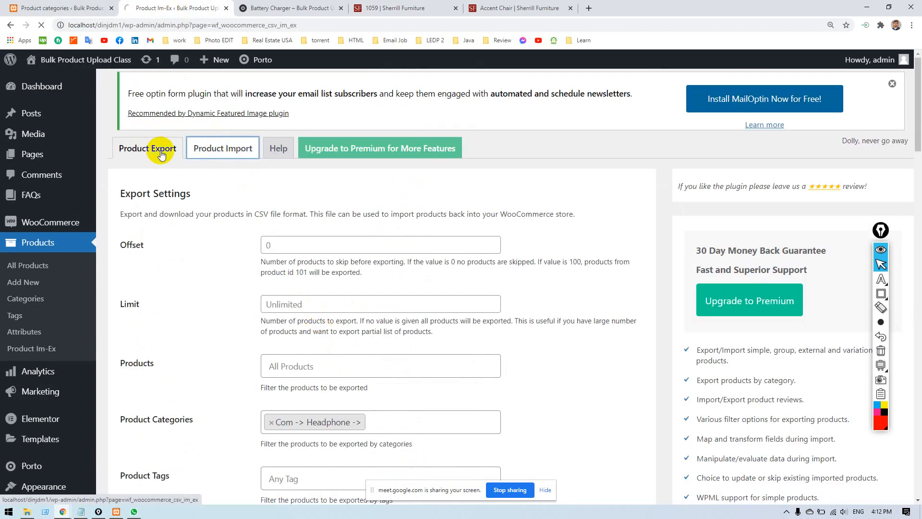
{"action": "left_click", "coordinate": [214, 161]}
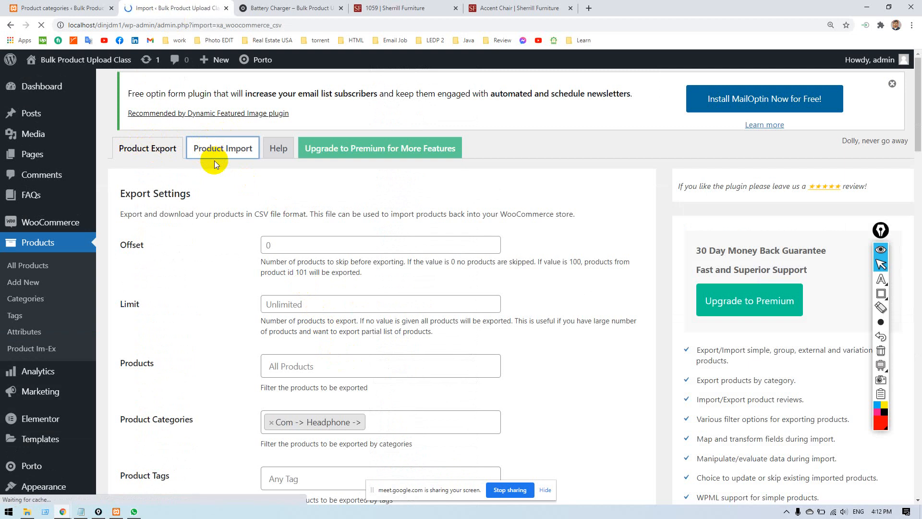
{"action": "scroll", "coordinate": [405, 211], "scroll_direction": "down", "scroll_amount": 3}
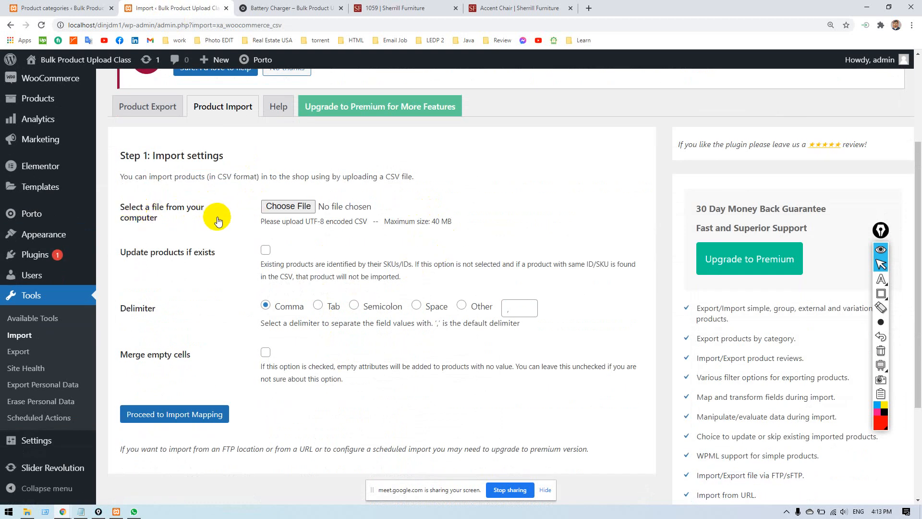
Choose Book1.csv from the Desktop as the UTF-8 import file and enable updating products that already exist.
{"action": "triple_click", "coordinate": [311, 219]}
{"action": "left_click", "coordinate": [311, 219]}
{"action": "left_click_drag", "start_coordinate": [311, 220], "coordinate": [329, 221]}
{"action": "left_click", "coordinate": [342, 246]}
{"action": "left_click_drag", "start_coordinate": [306, 221], "coordinate": [323, 220]}
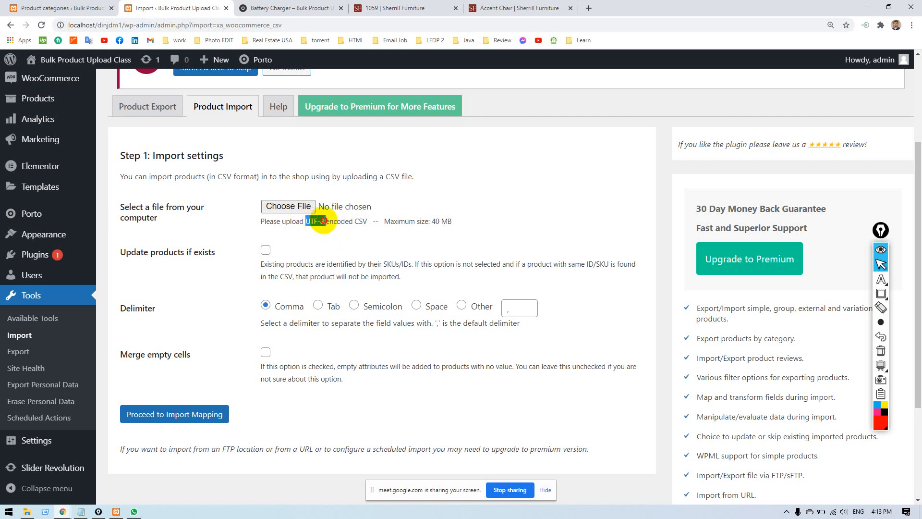
{"action": "left_click", "coordinate": [289, 206]}
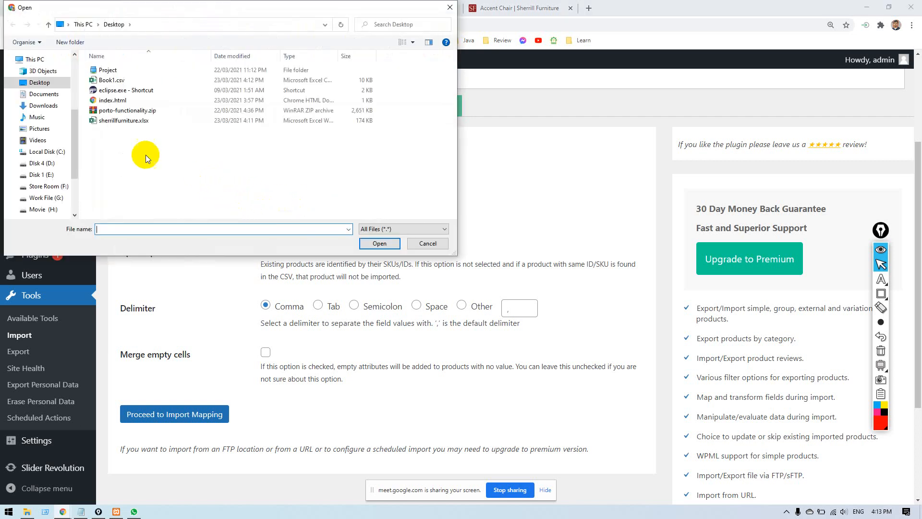
{"action": "double_click", "coordinate": [110, 81]}
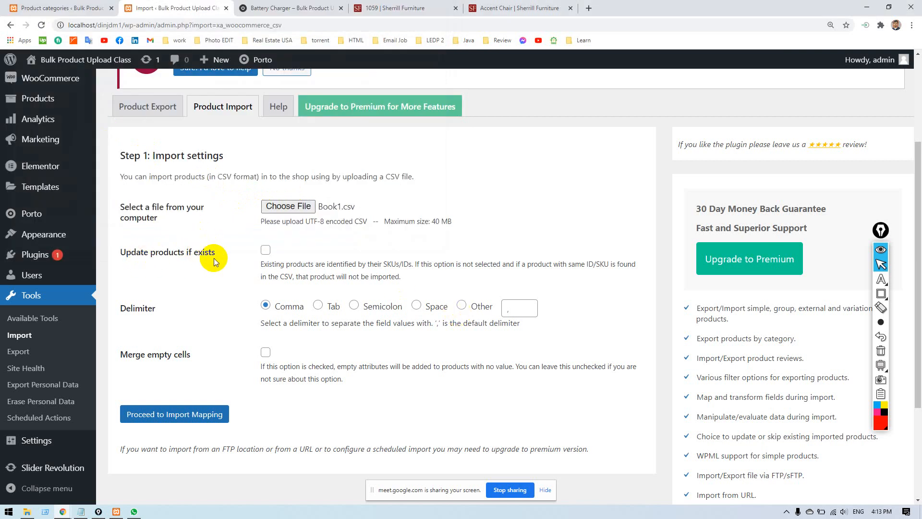
{"action": "left_click", "coordinate": [267, 251]}
{"action": "left_click", "coordinate": [265, 248]}
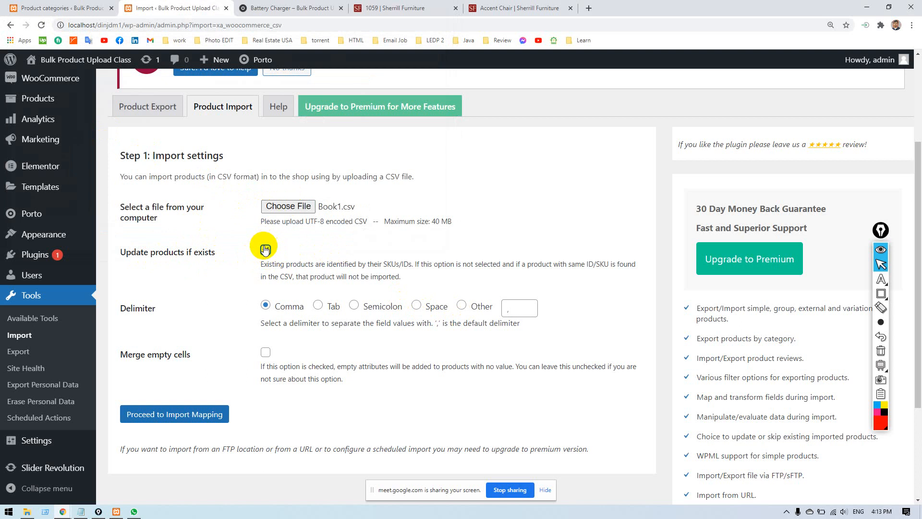
{"action": "left_click", "coordinate": [265, 249]}
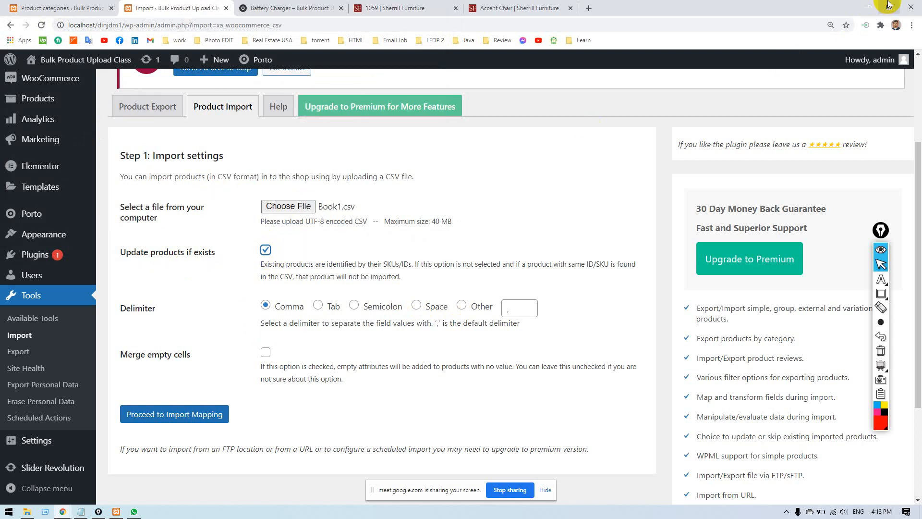
Open Book1.csv from the desktop in a maximized Excel window and turn off text wrapping for columns A to K.
{"action": "left_click", "coordinate": [866, 11]}
{"action": "left_click", "coordinate": [344, 202]}
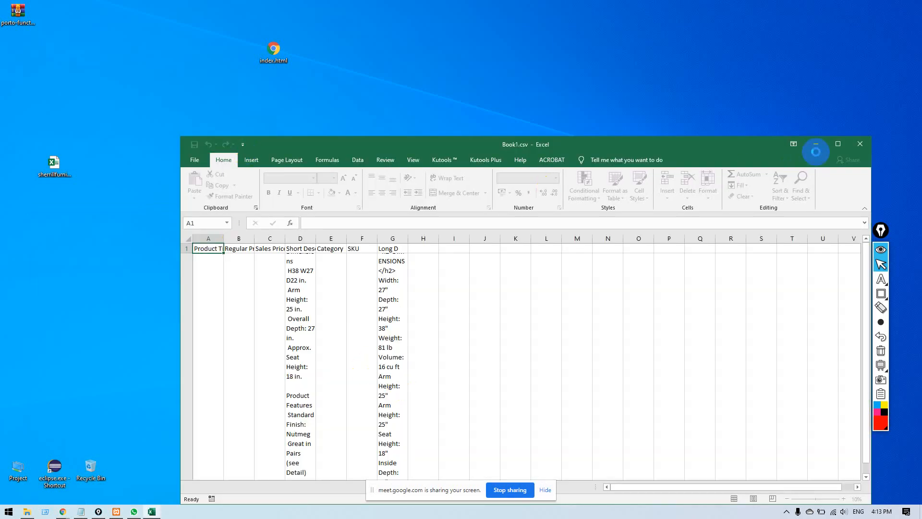
{"action": "left_click", "coordinate": [838, 144]}
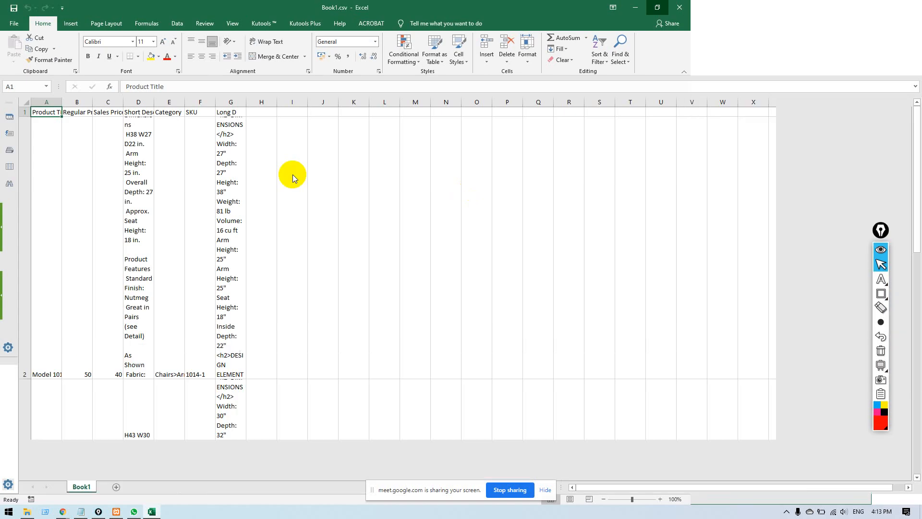
{"action": "left_click_drag", "start_coordinate": [52, 104], "coordinate": [355, 103]}
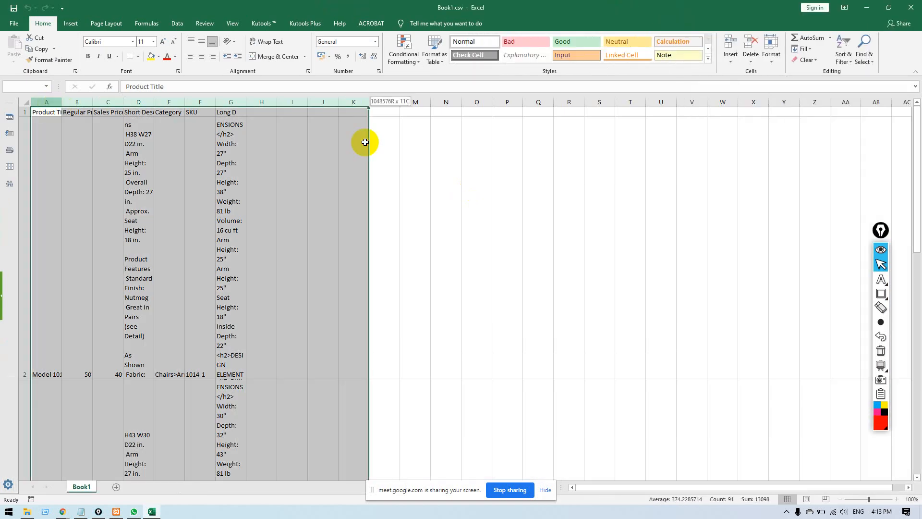
{"action": "left_click", "coordinate": [266, 41]}
{"action": "left_click", "coordinate": [266, 41]}
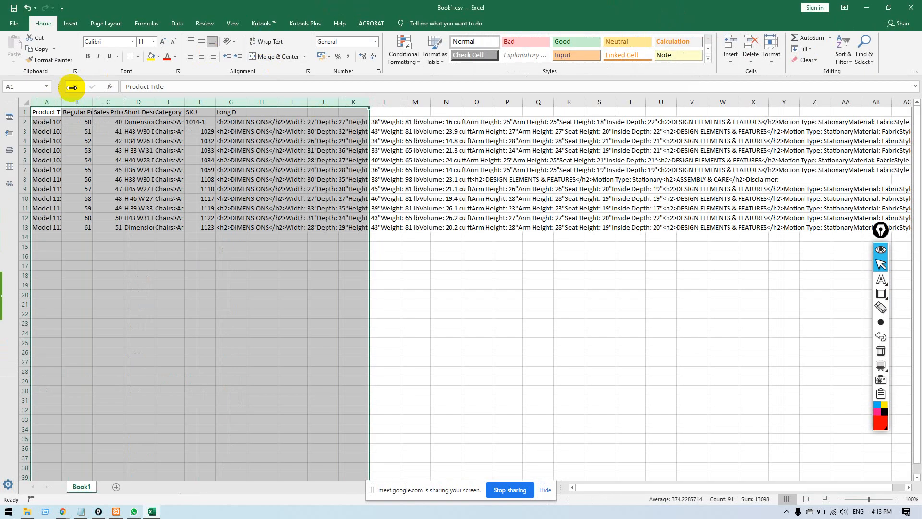
{"action": "right_click", "coordinate": [40, 110]}
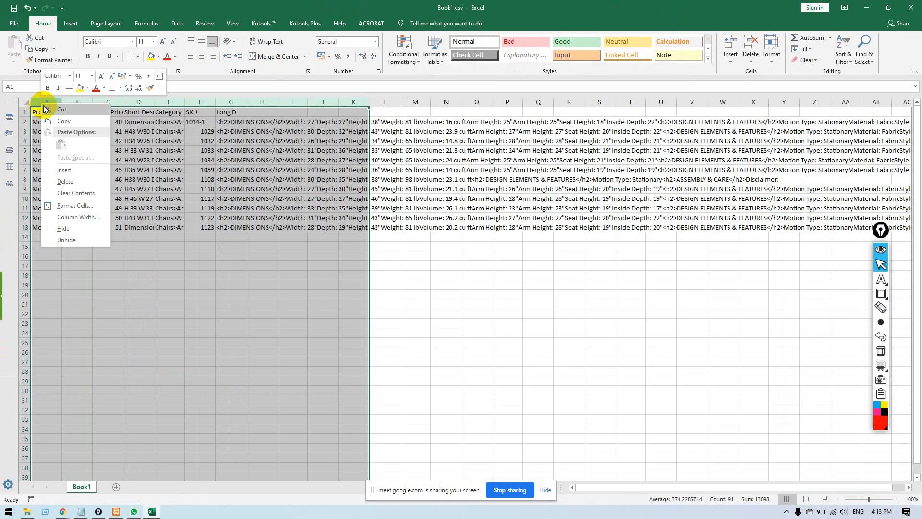
{"action": "left_click", "coordinate": [65, 173]}
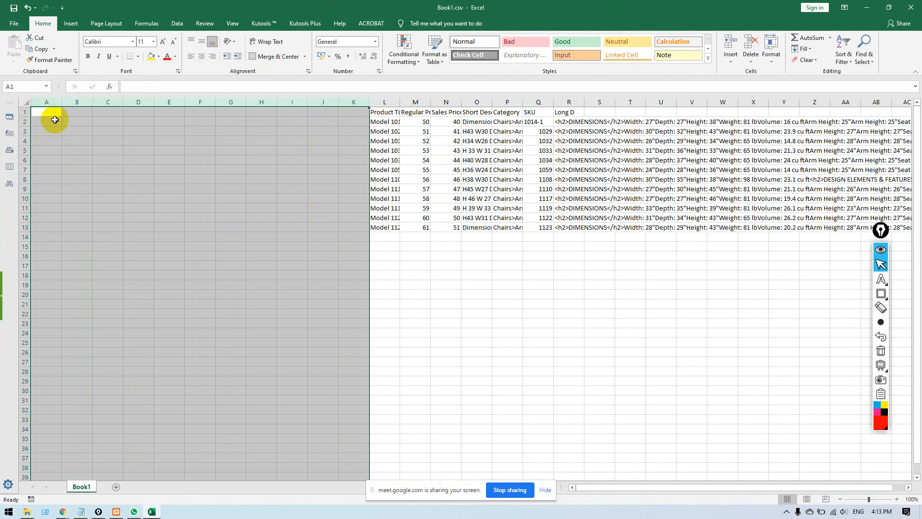
{"action": "key", "text": "ctrl+z"}
{"action": "left_click", "coordinate": [194, 255]}
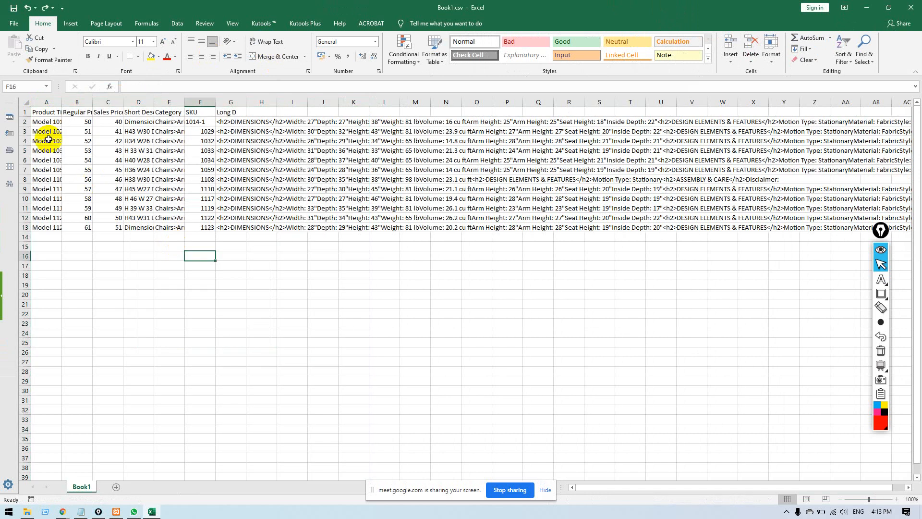
Insert one blank column before the Product Title column and enter the heading Id in cell A1.
{"action": "left_click", "coordinate": [43, 104]}
{"action": "right_click", "coordinate": [44, 104]}
{"action": "left_click", "coordinate": [67, 174]}
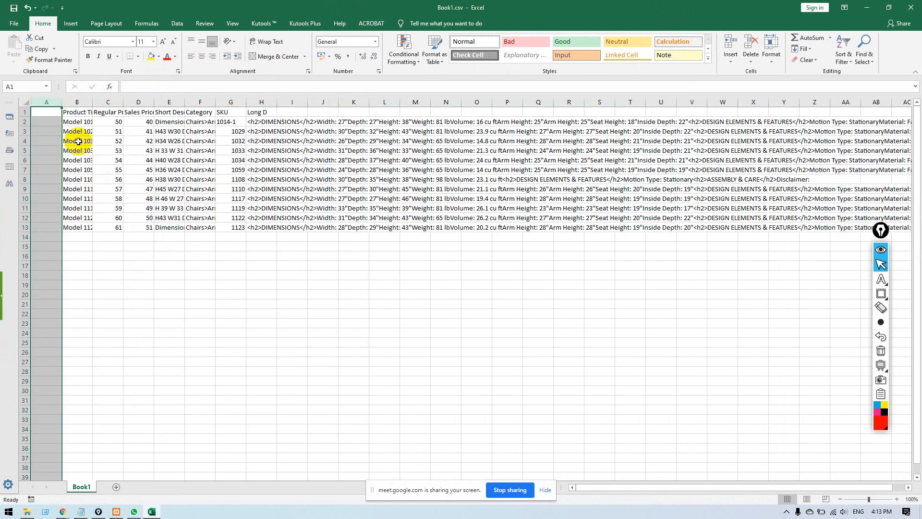
{"action": "left_click", "coordinate": [41, 109]}
{"action": "type", "text": "id"}
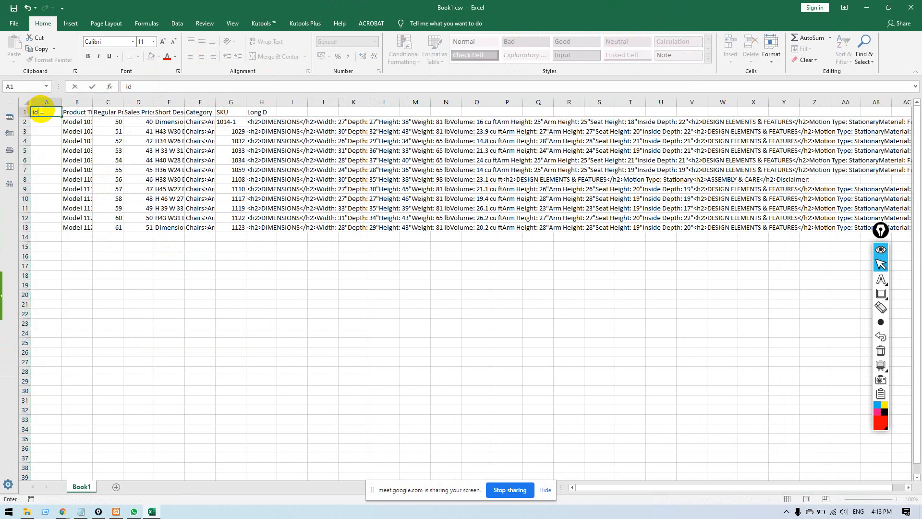
{"action": "key", "text": "Return"}
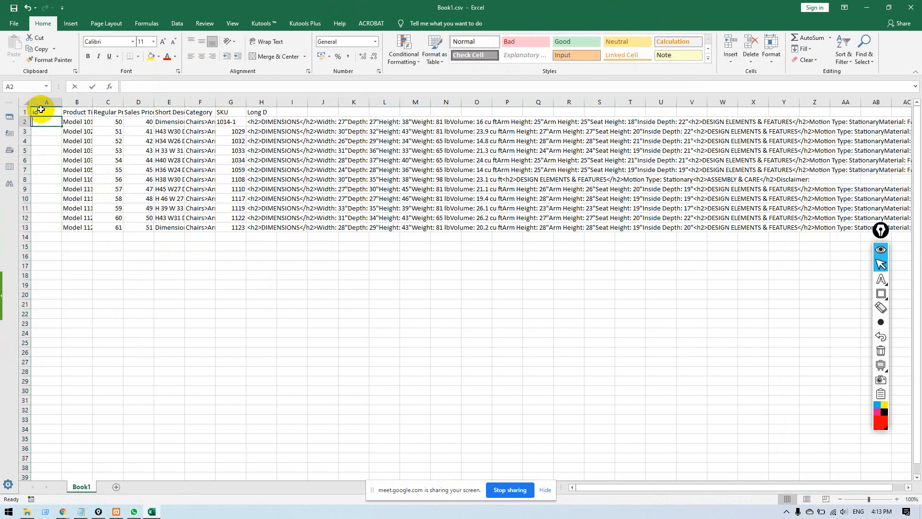
Enter E526 in cell A2 and fill it as a series down to A13.
{"action": "type", "text": "E526"}
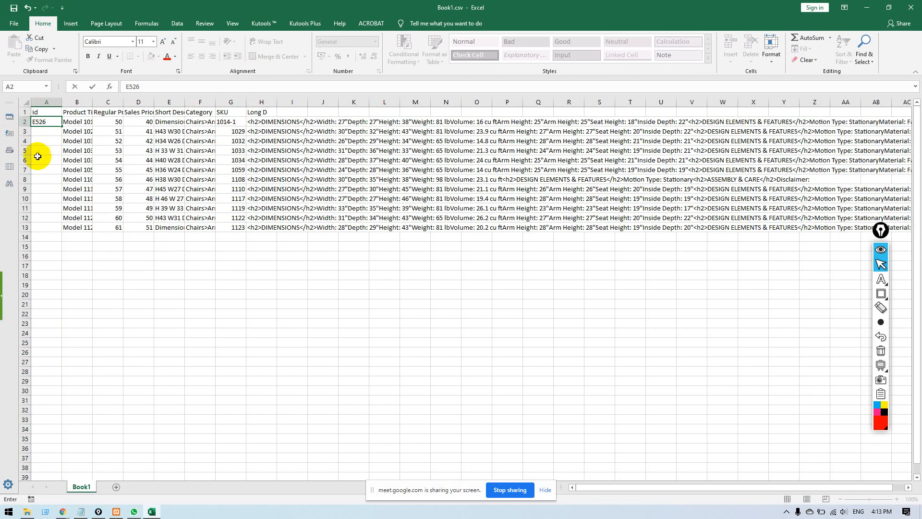
{"action": "left_click", "coordinate": [46, 123]}
{"action": "left_click_drag", "start_coordinate": [61, 126], "coordinate": [55, 230]}
{"action": "left_click", "coordinate": [68, 240]}
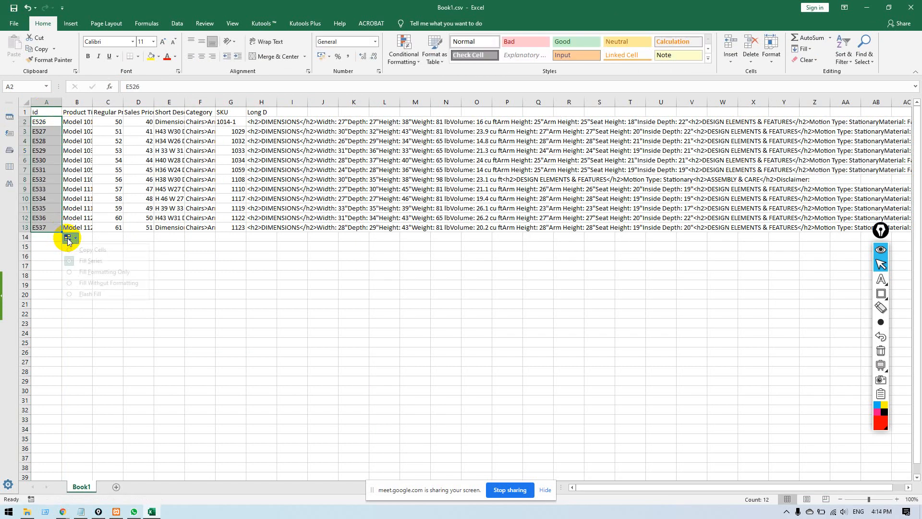
Save and close the Book1.csv workbook with its filled Id column.
{"action": "left_click", "coordinate": [48, 256]}
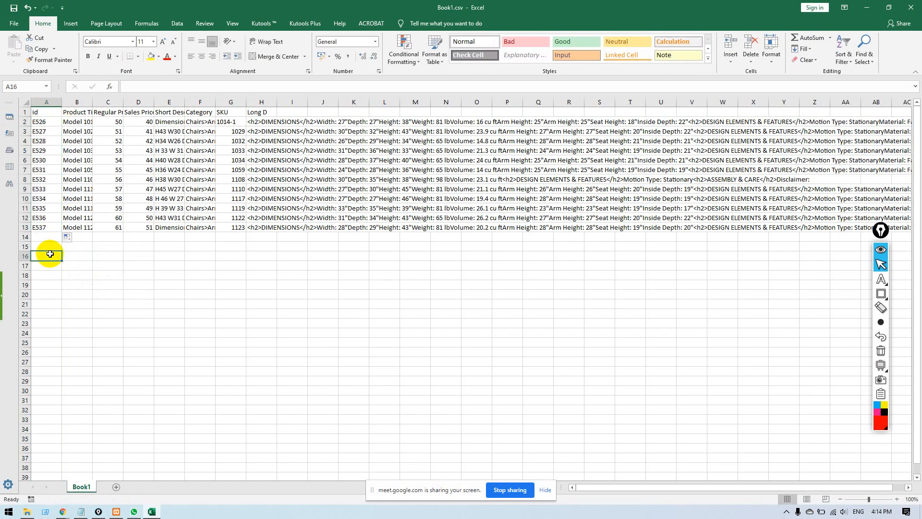
{"action": "left_click", "coordinate": [42, 122]}
{"action": "left_click", "coordinate": [44, 161]}
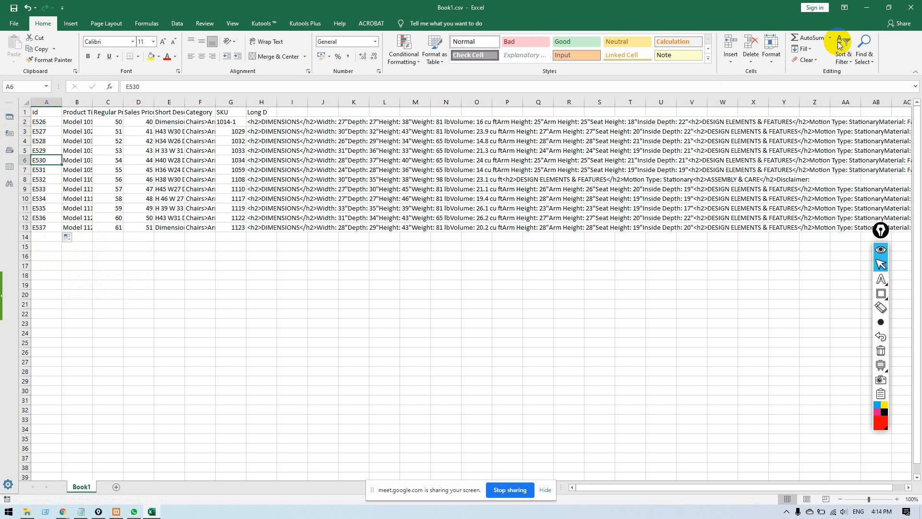
{"action": "left_click", "coordinate": [911, 7]}
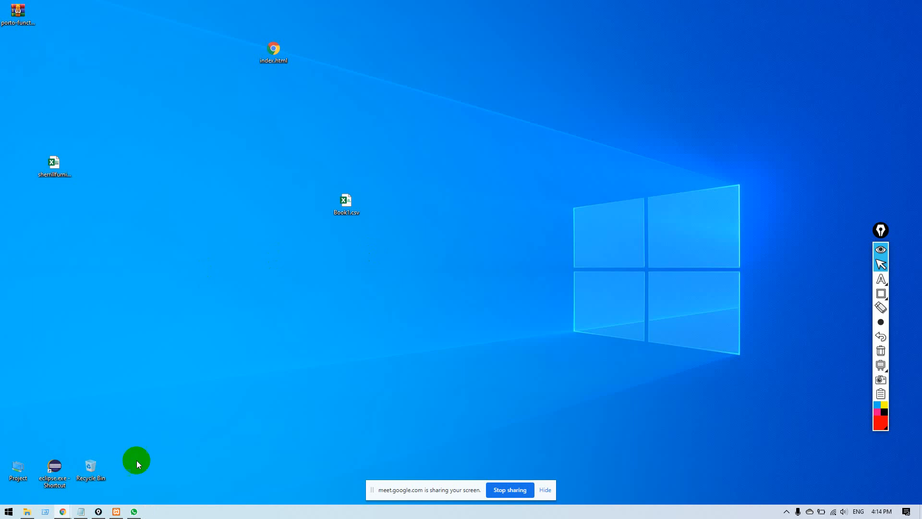
Switch to the WooCommerce import page in Chrome, choose Book1.csv from the Desktop again and proceed to the import mapping.
{"action": "mouse_move", "coordinate": [62, 511]}
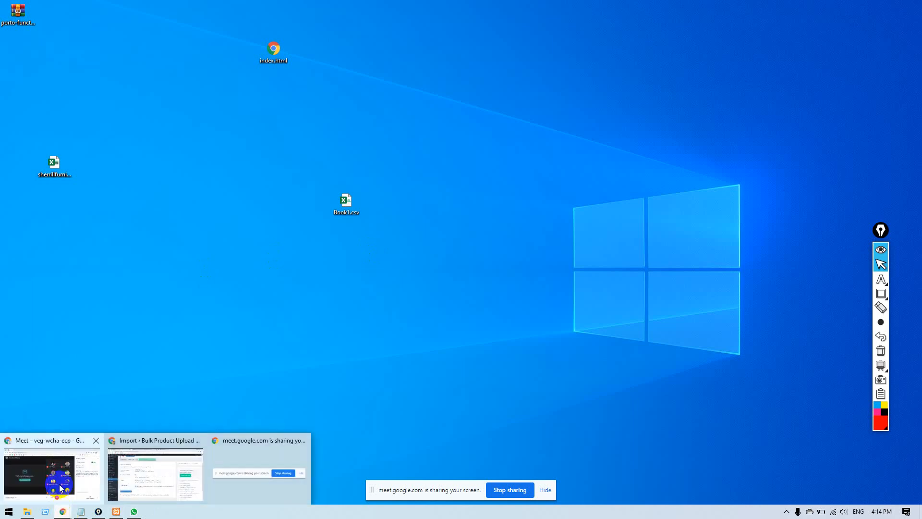
{"action": "left_click", "coordinate": [163, 477]}
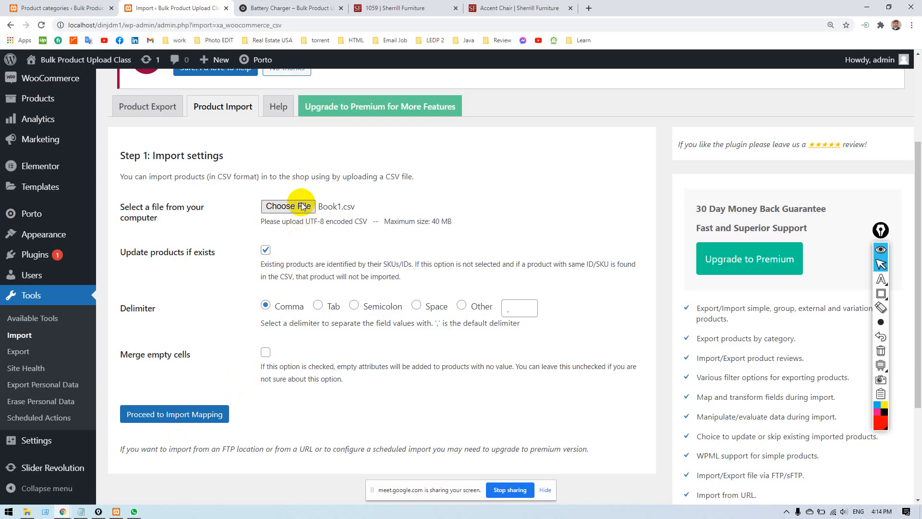
{"action": "left_click", "coordinate": [298, 206]}
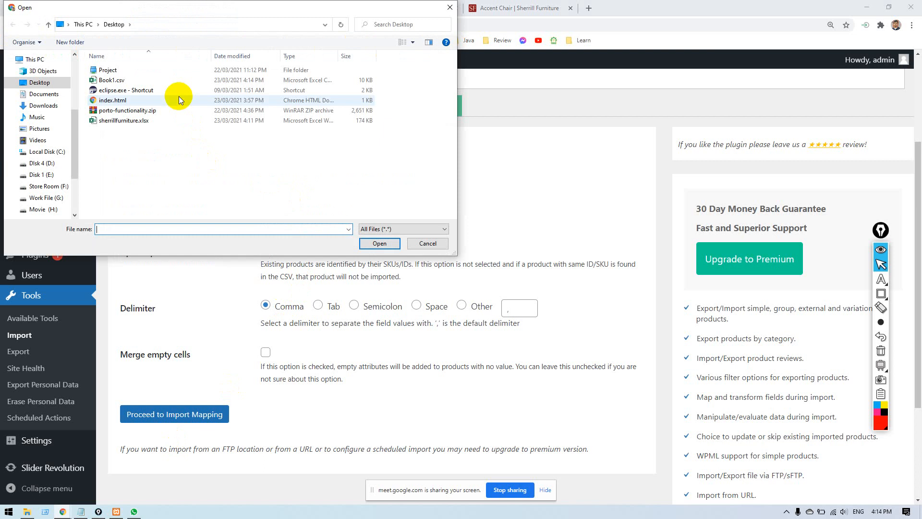
{"action": "double_click", "coordinate": [142, 81]}
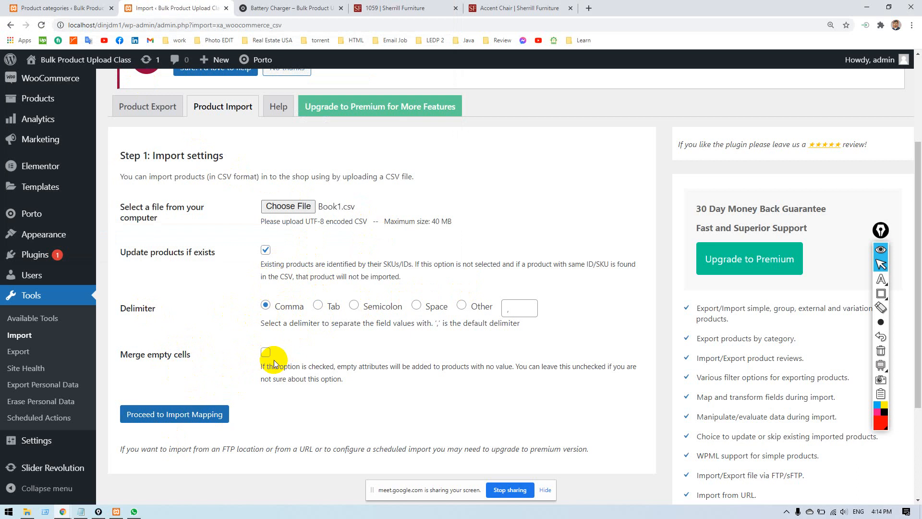
{"action": "left_click", "coordinate": [161, 418]}
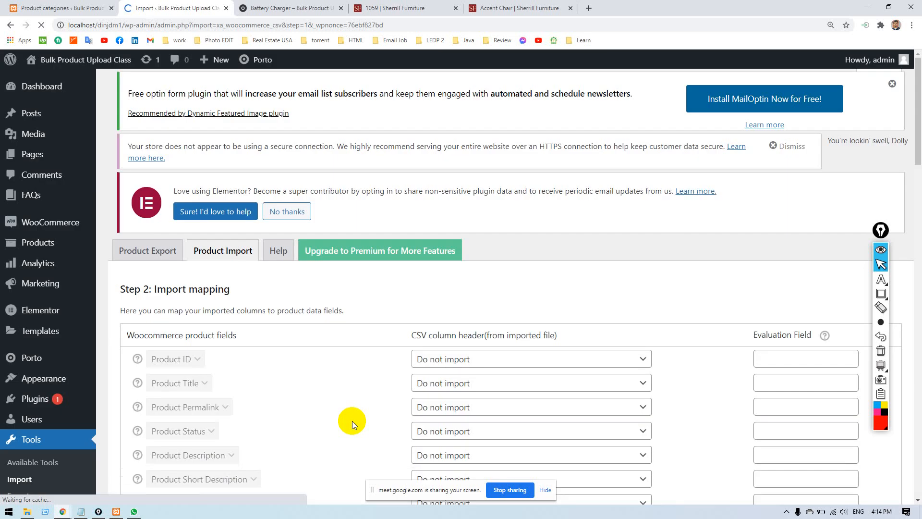
{"action": "scroll", "coordinate": [361, 420], "scroll_direction": "down", "scroll_amount": 5}
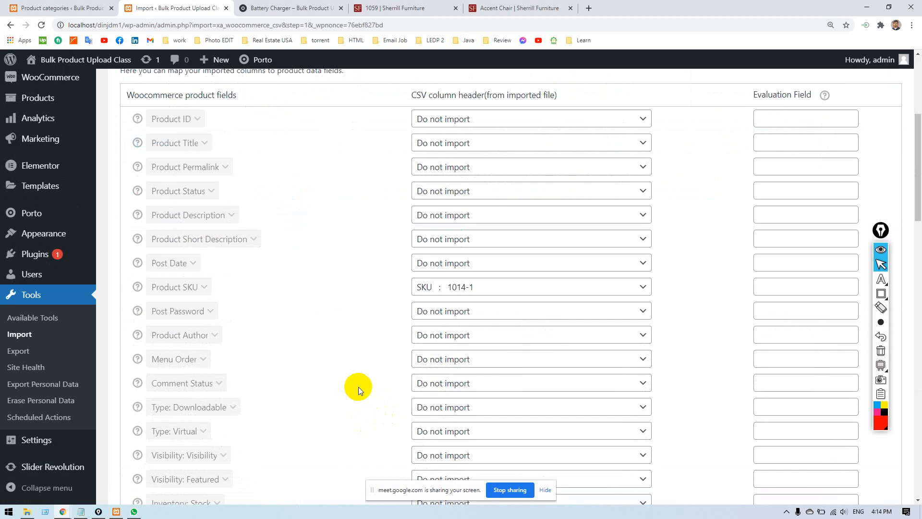
Open Book1.csv and sherrillfurniture.xlsx from the desktop in Excel and turn off text wrapping for columns A to J of Book1.csv.
{"action": "left_click", "coordinate": [864, 8]}
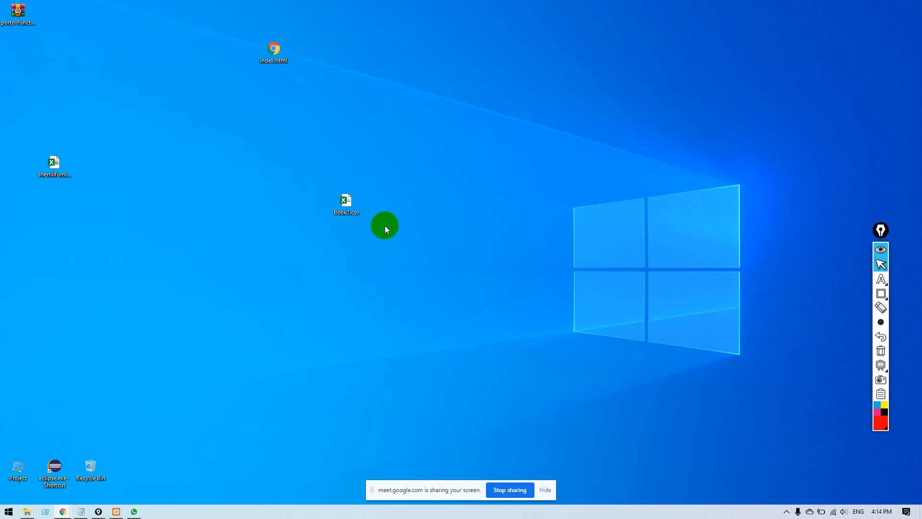
{"action": "double_click", "coordinate": [350, 200]}
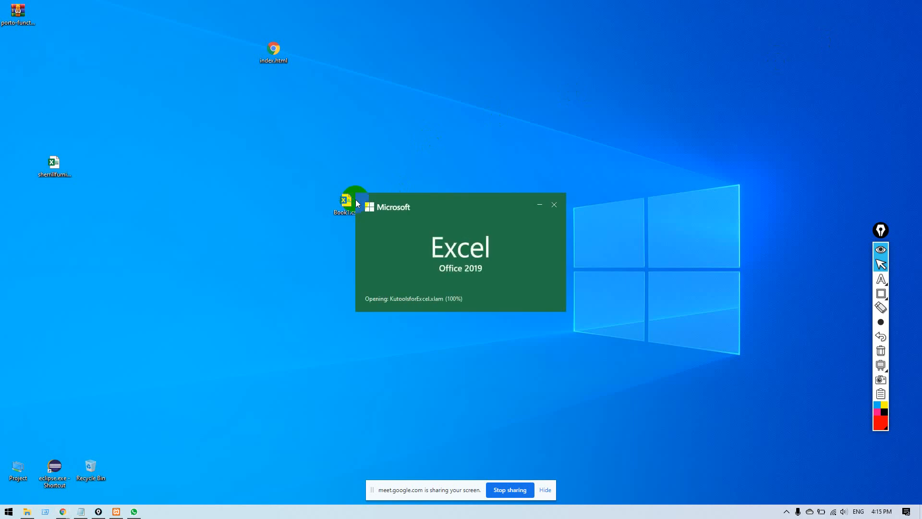
{"action": "left_click", "coordinate": [64, 167]}
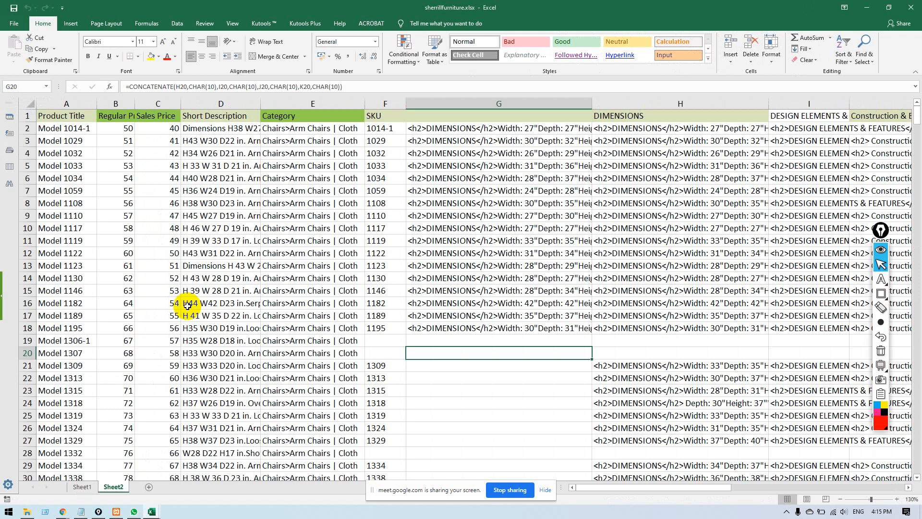
{"action": "key", "text": "alt+Tab"}
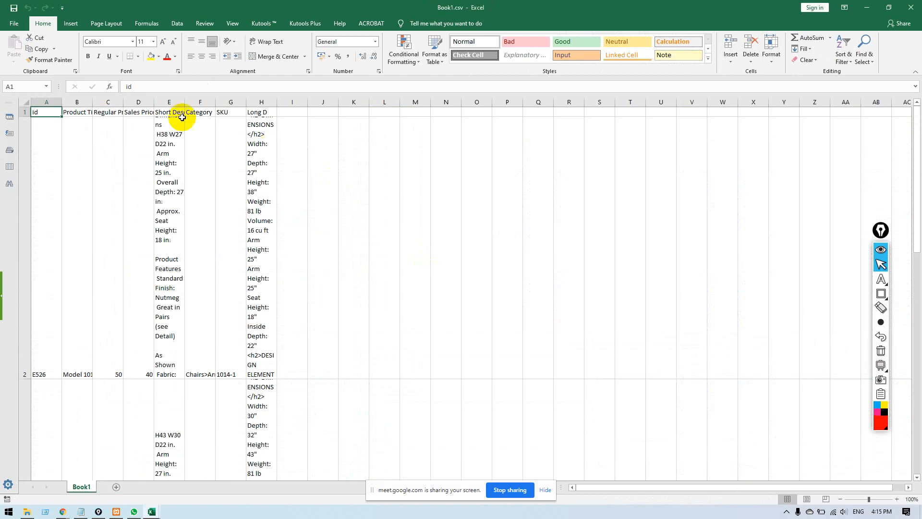
{"action": "left_click_drag", "start_coordinate": [46, 101], "coordinate": [307, 102]}
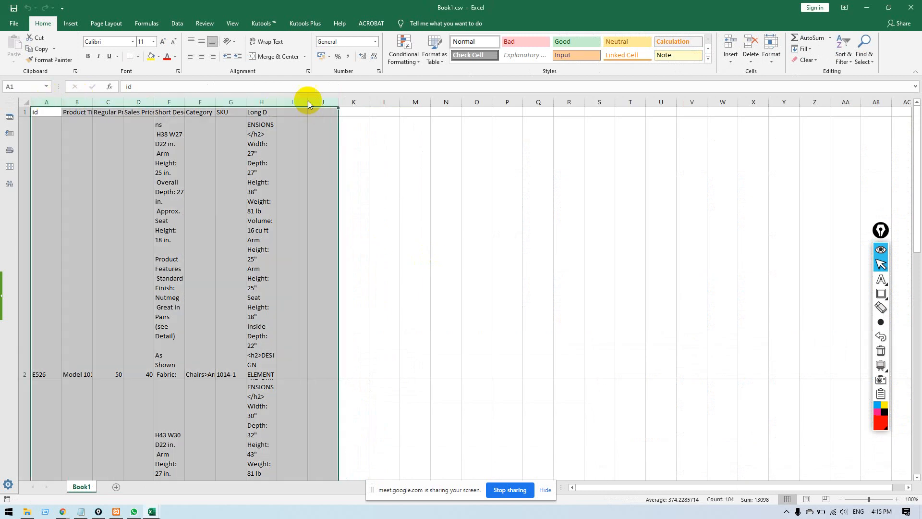
{"action": "left_click", "coordinate": [269, 42]}
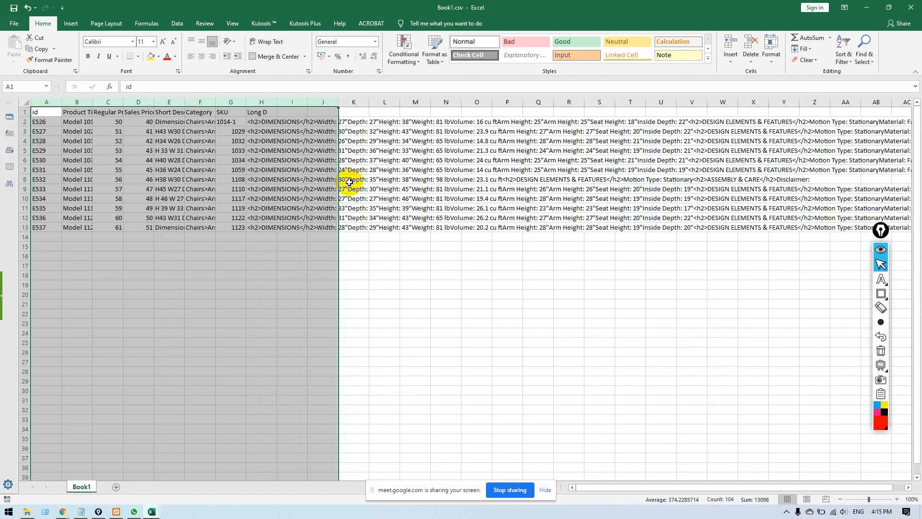
Widen column I of Book1.csv and enter the heading image in cell I1.
{"action": "left_click", "coordinate": [315, 295]}
{"action": "left_click_drag", "start_coordinate": [308, 101], "coordinate": [345, 102]}
{"action": "left_click", "coordinate": [324, 112]}
{"action": "type", "text": "image"}
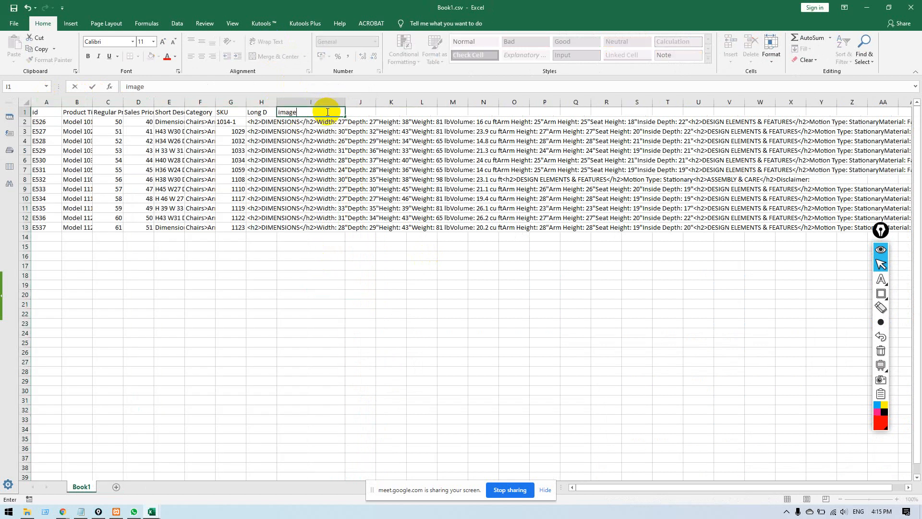
{"action": "left_click", "coordinate": [464, 246]}
Copy the image URLs in cells E2 to E16 of Sheet1 in sherrillfurniture.xlsx.
{"action": "key", "text": "alt+Tab"}
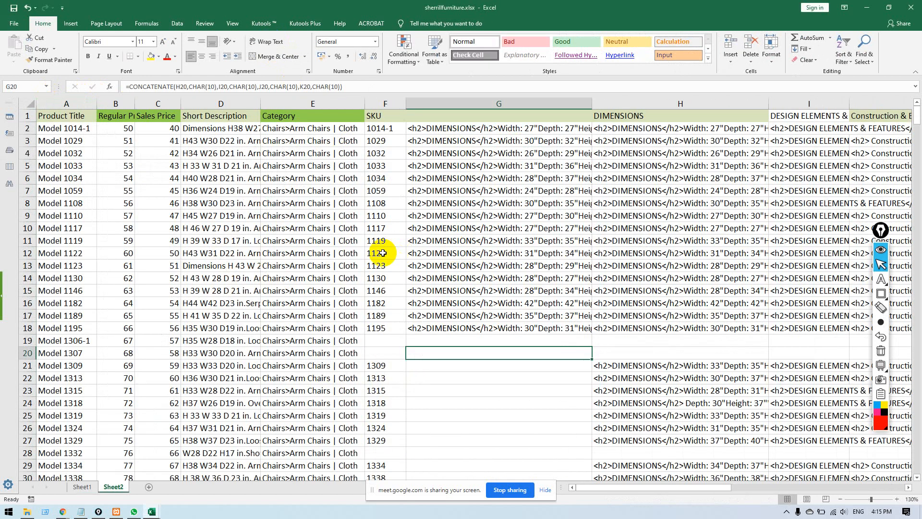
{"action": "left_click", "coordinate": [82, 487]}
{"action": "key", "text": "ctrl+Page_Up"}
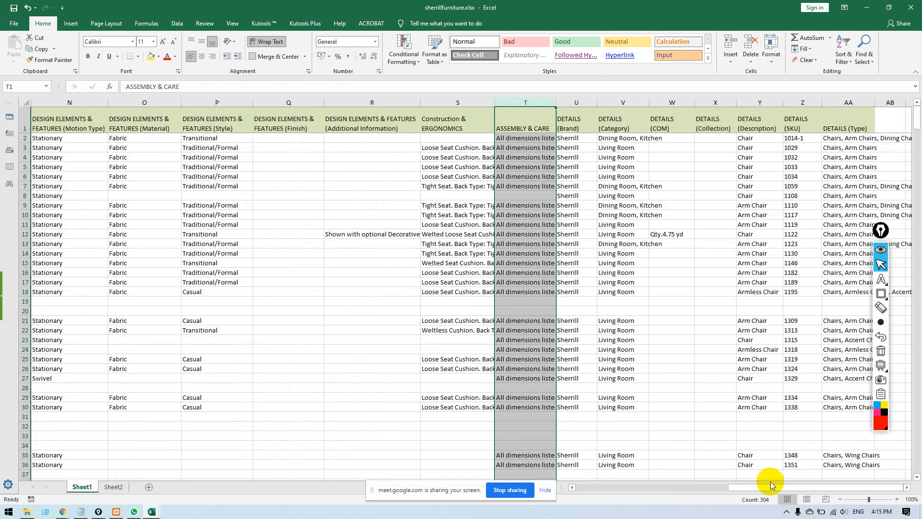
{"action": "left_click_drag", "start_coordinate": [771, 486], "coordinate": [620, 486]}
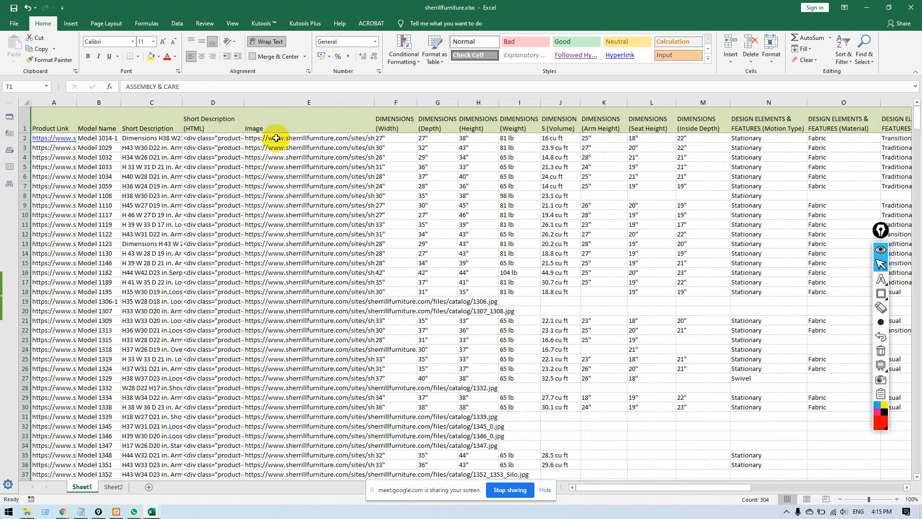
{"action": "left_click", "coordinate": [275, 137]}
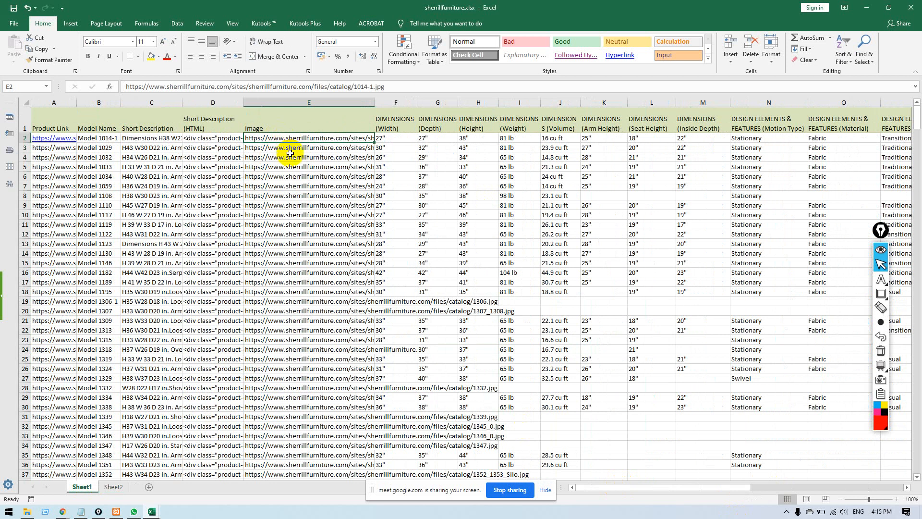
{"action": "left_click", "coordinate": [308, 301]}
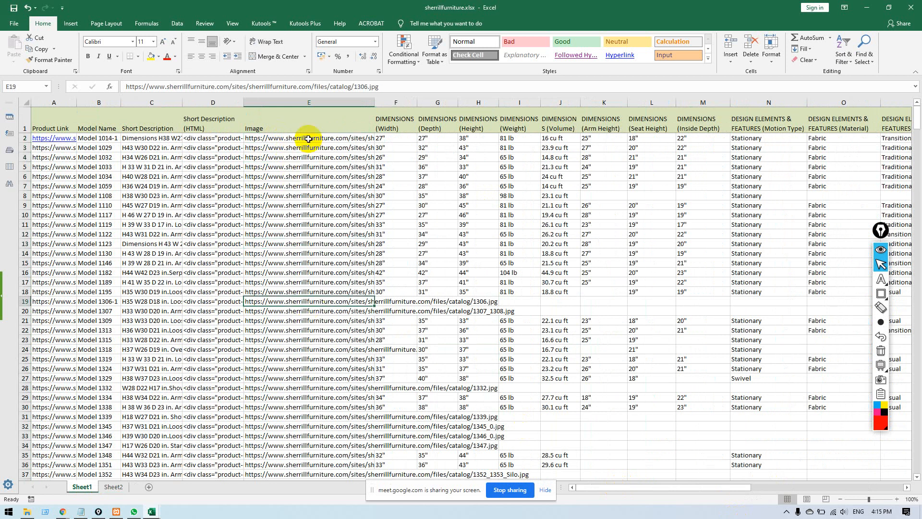
{"action": "left_click_drag", "start_coordinate": [304, 138], "coordinate": [302, 276]}
{"action": "key", "text": "ctrl+c"}
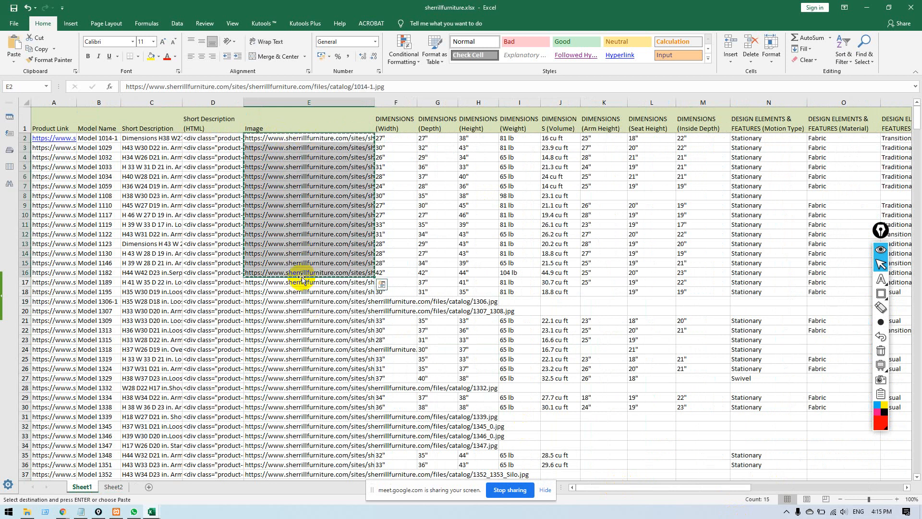
Paste the image URLs into Book1.csv from cell I2 down and delete the surplus URLs below row 13.
{"action": "key", "text": "alt+Tab"}
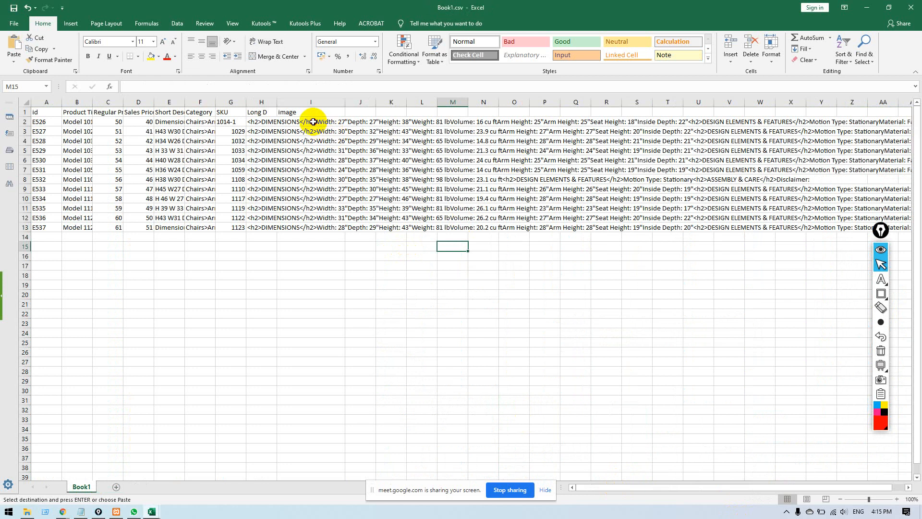
{"action": "left_click", "coordinate": [309, 122]}
{"action": "key", "text": "ctrl+v"}
{"action": "left_click", "coordinate": [292, 237]}
{"action": "left_click_drag", "start_coordinate": [291, 237], "coordinate": [299, 284]}
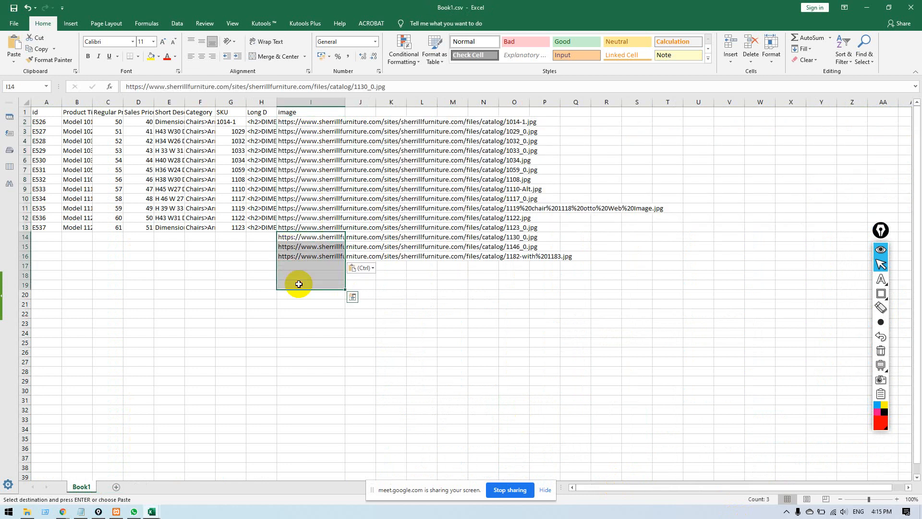
{"action": "key", "text": "Delete"}
{"action": "left_click", "coordinate": [391, 304]}
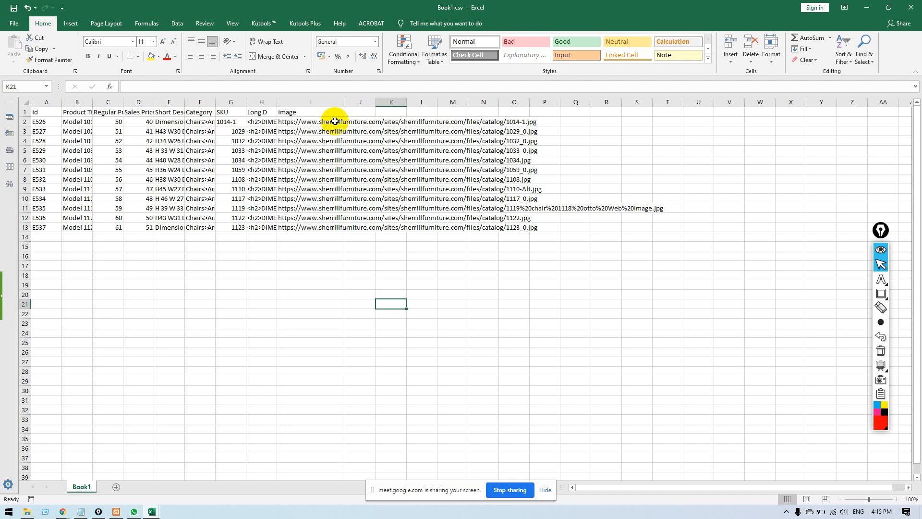
Copy the full image URL text from cell I12.
{"action": "left_click", "coordinate": [298, 274]}
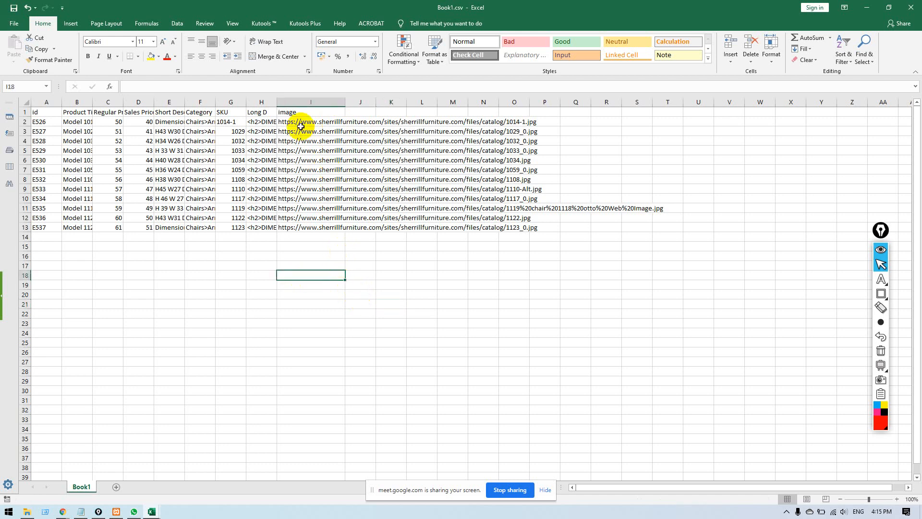
{"action": "left_click", "coordinate": [305, 218]}
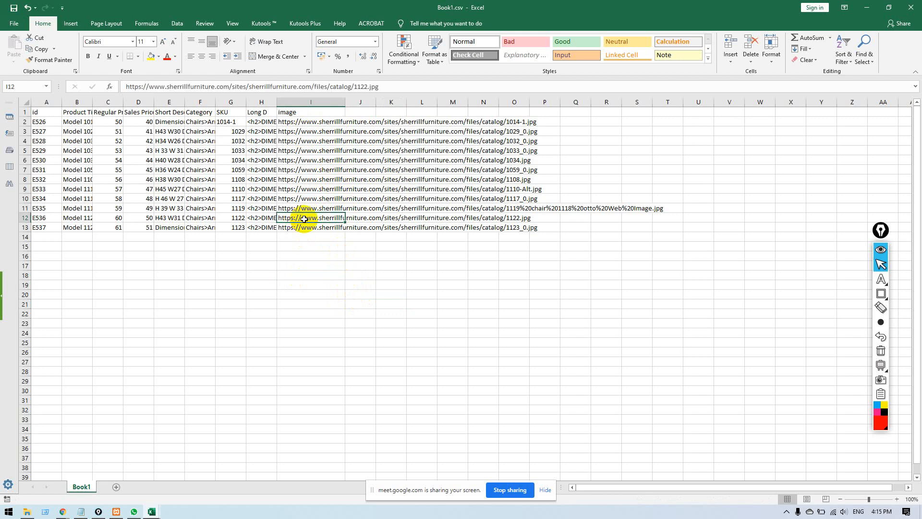
{"action": "double_click", "coordinate": [305, 219]}
{"action": "left_click_drag", "start_coordinate": [278, 217], "coordinate": [543, 217]}
{"action": "key", "text": "ctrl+c"}
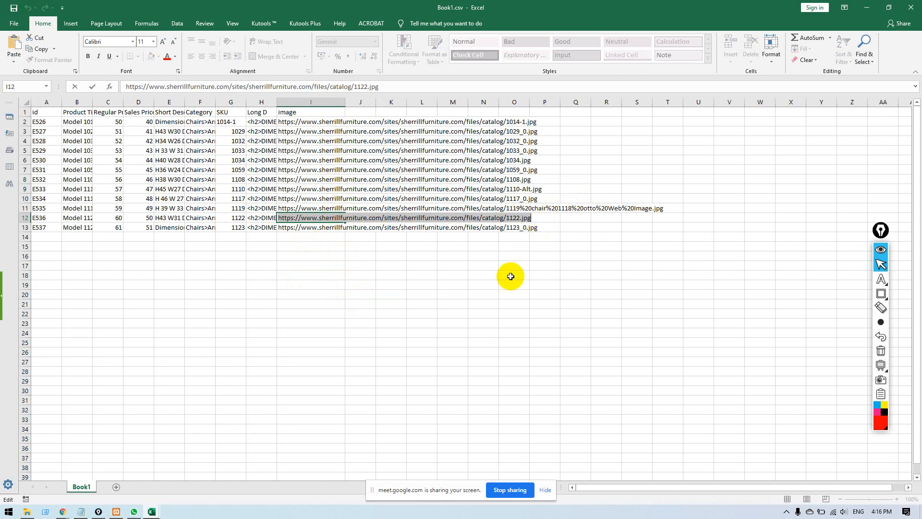
{"action": "left_click", "coordinate": [484, 273]}
Append a | separator and the copied 1122.jpg URL after the 1014-1.jpg URL in cell I2.
{"action": "scroll", "coordinate": [428, 269], "scroll_direction": "up", "scroll_amount": 4}
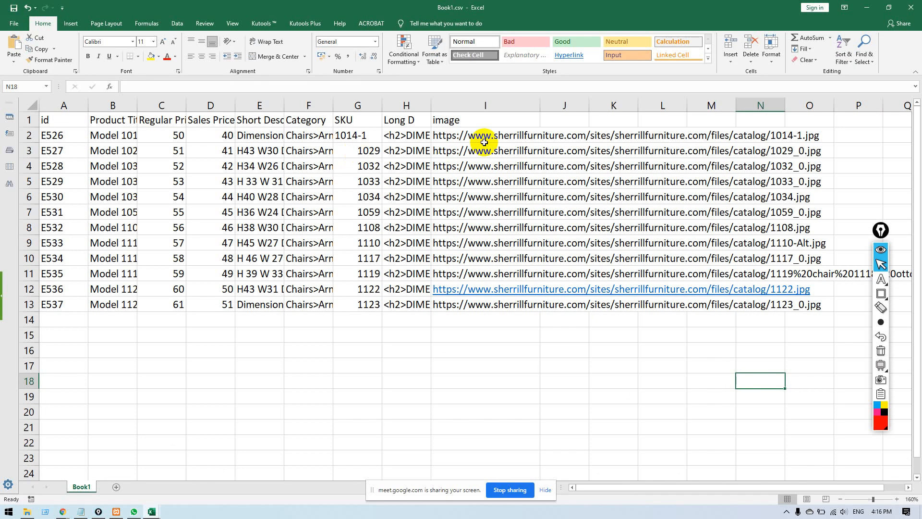
{"action": "double_click", "coordinate": [475, 131]}
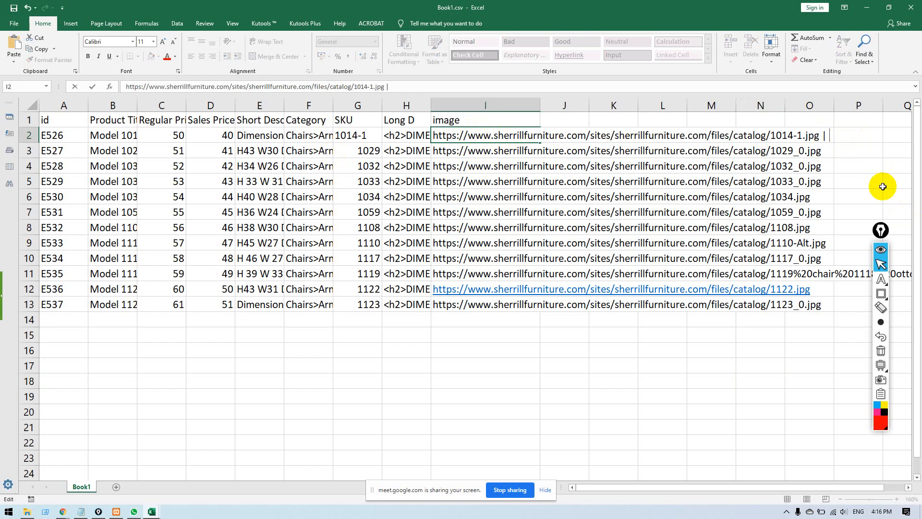
{"action": "key", "text": "ctrl+v"}
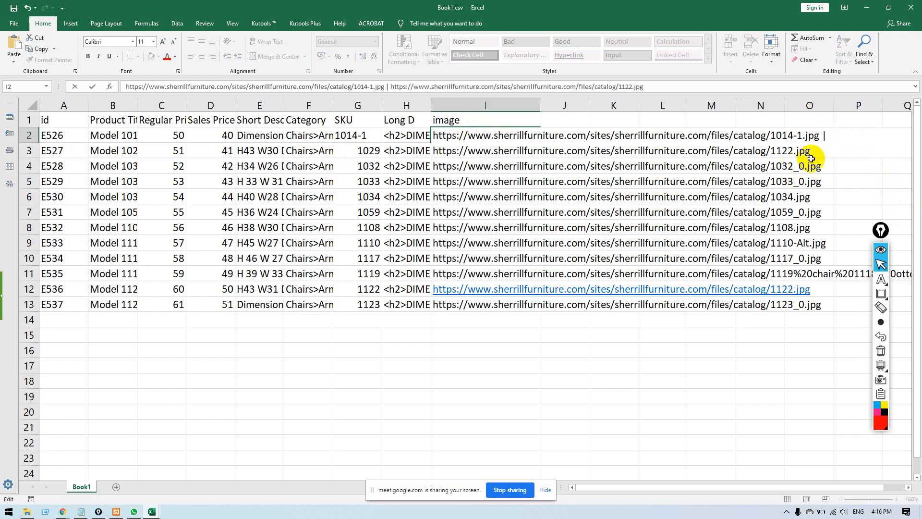
{"action": "key", "text": "Return"}
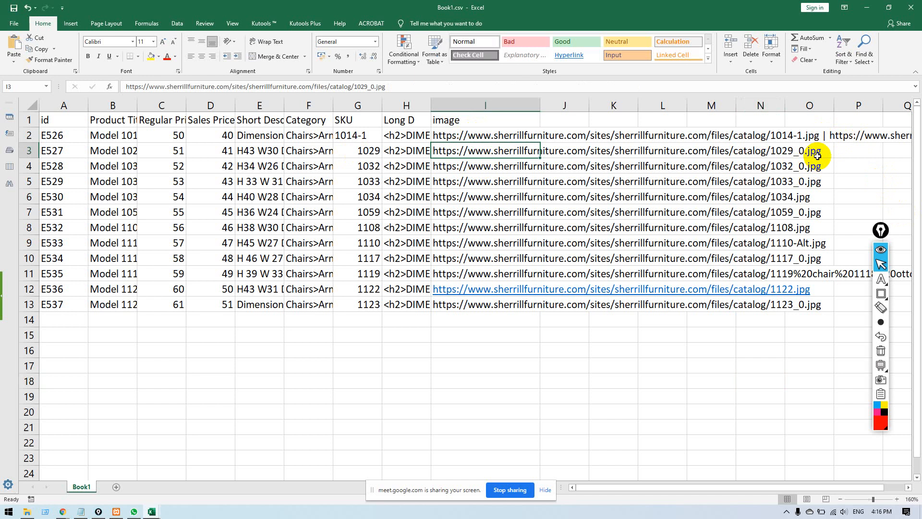
Close the Book1.csv and sherrillfurniture.xlsx workbooks.
{"action": "left_click", "coordinate": [673, 375]}
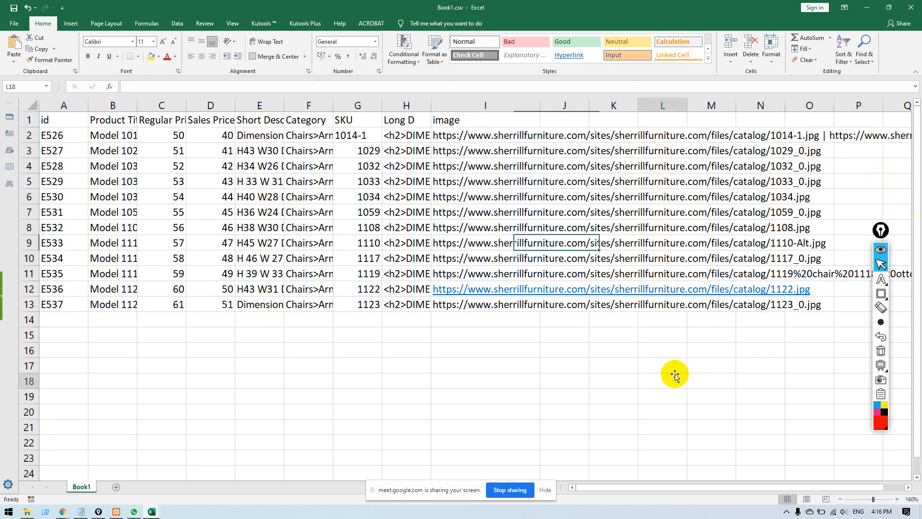
{"action": "left_click", "coordinate": [576, 357]}
{"action": "left_click", "coordinate": [911, 7]}
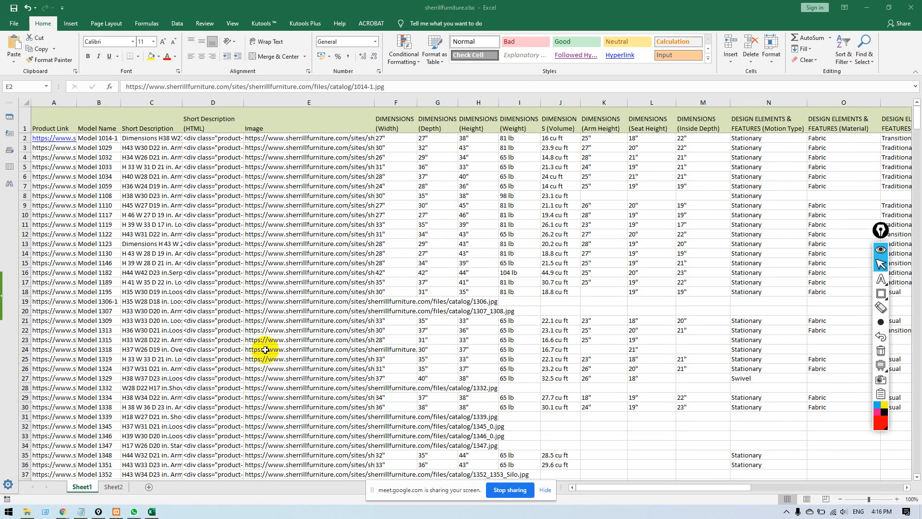
{"action": "left_click", "coordinate": [911, 8]}
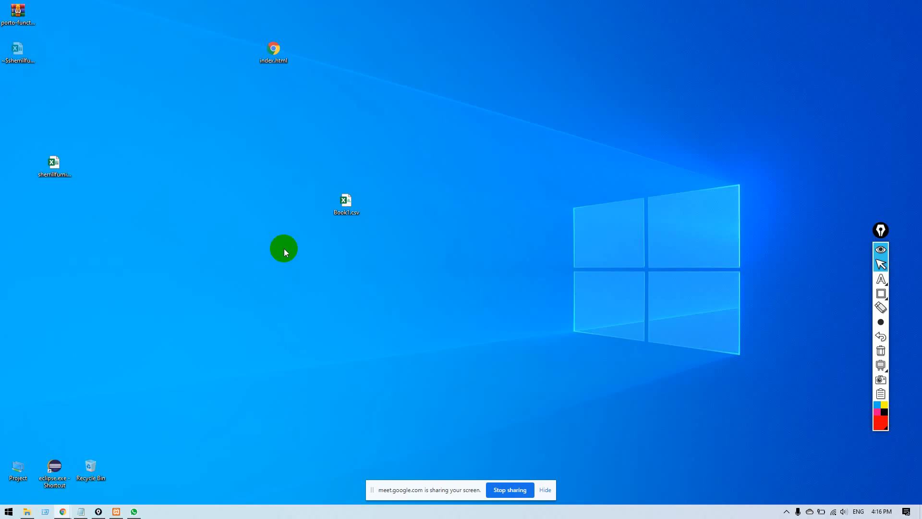
Switch to the WordPress admin in Chrome and open a fresh Product Import page of the Product Im-Ex plugin.
{"action": "mouse_move", "coordinate": [65, 511]}
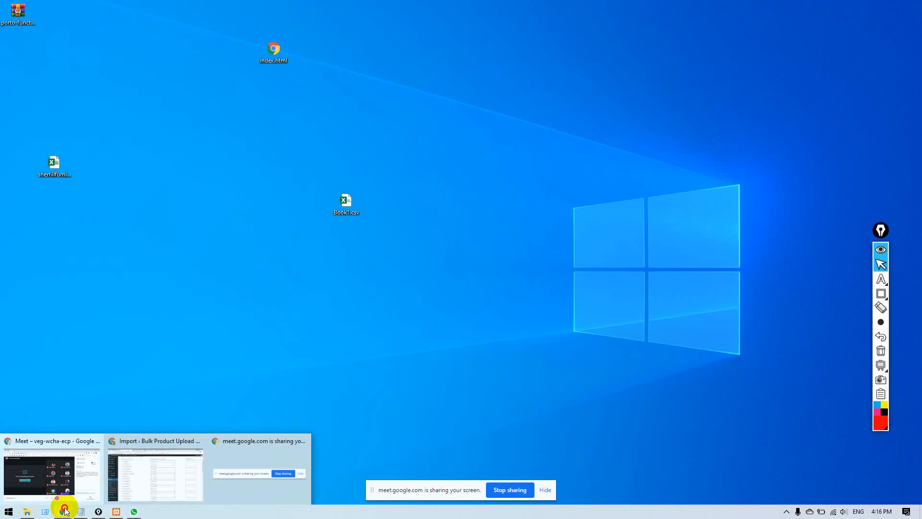
{"action": "left_click", "coordinate": [130, 473]}
{"action": "scroll", "coordinate": [265, 125], "scroll_direction": "up", "scroll_amount": 5}
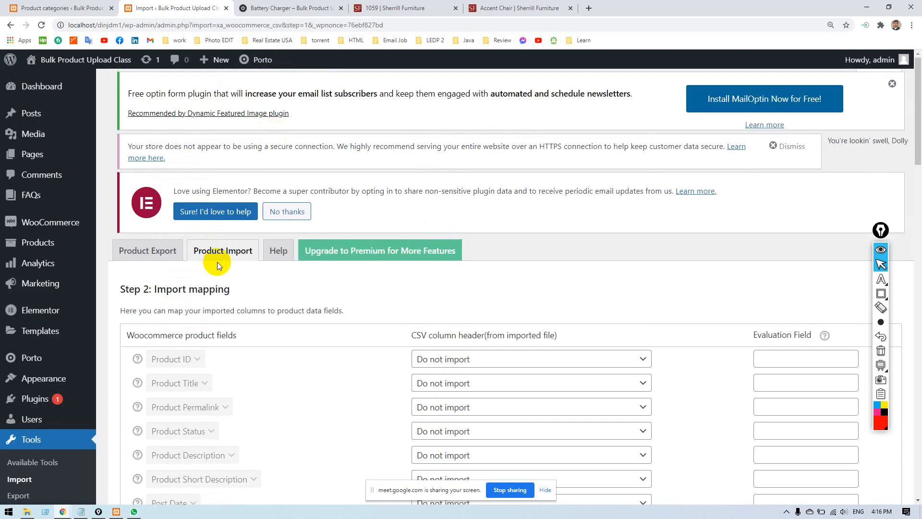
{"action": "mouse_move", "coordinate": [119, 253]}
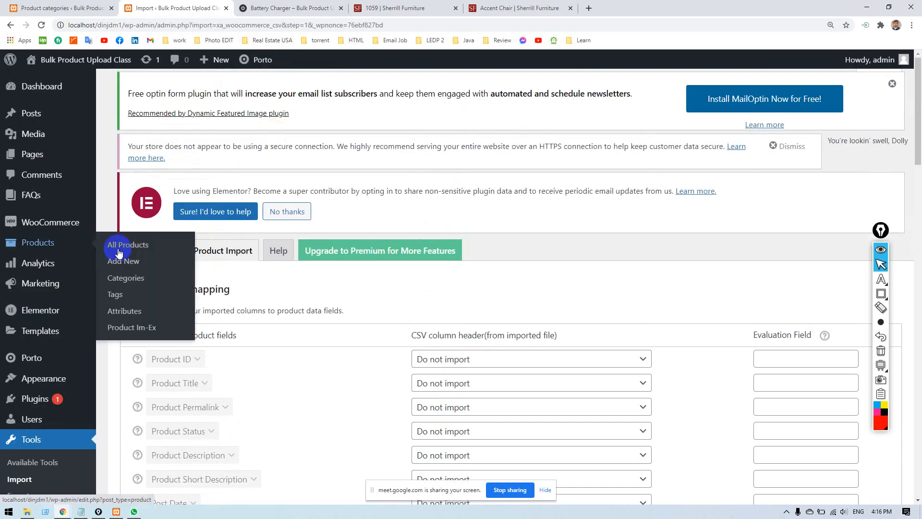
{"action": "left_click", "coordinate": [44, 86]}
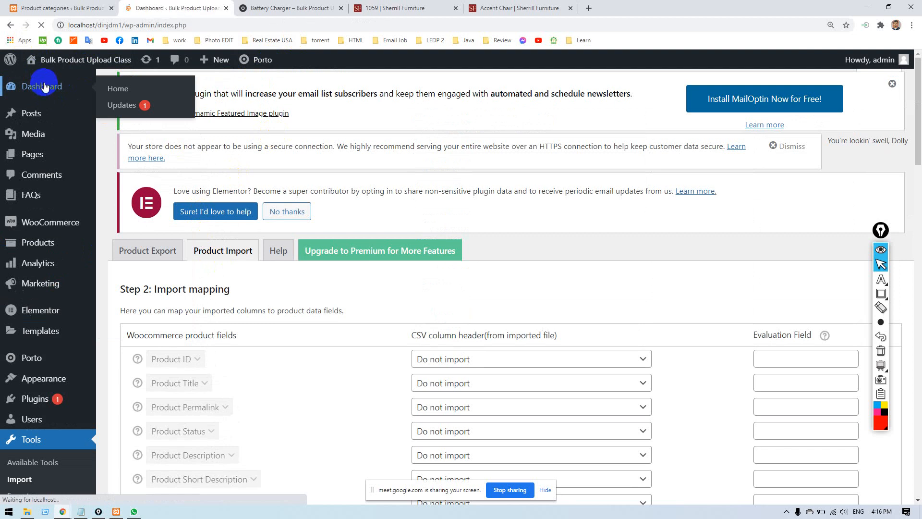
{"action": "scroll", "coordinate": [61, 182], "scroll_direction": "down", "scroll_amount": 3}
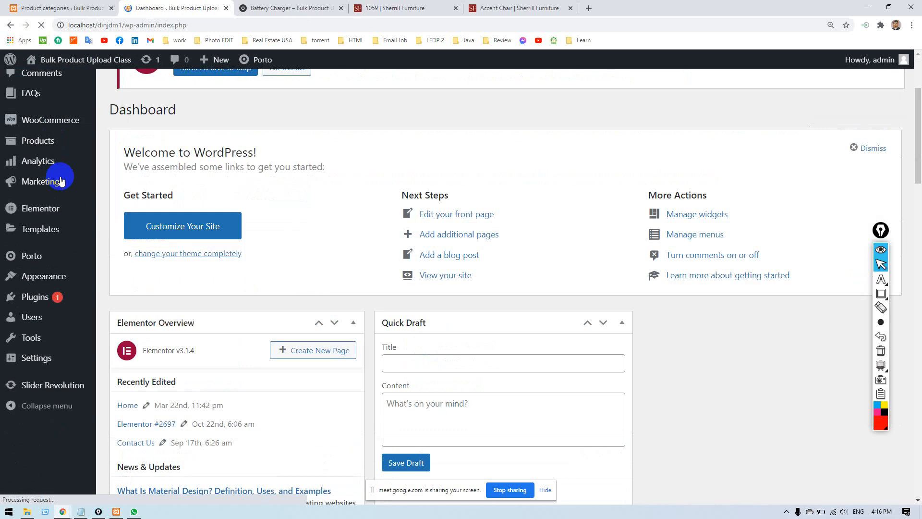
{"action": "mouse_move", "coordinate": [47, 261]}
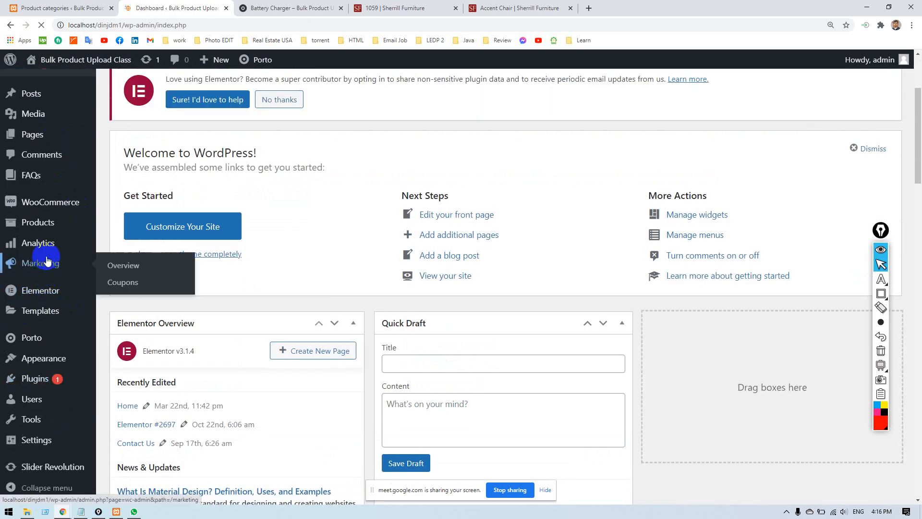
{"action": "mouse_move", "coordinate": [47, 230]}
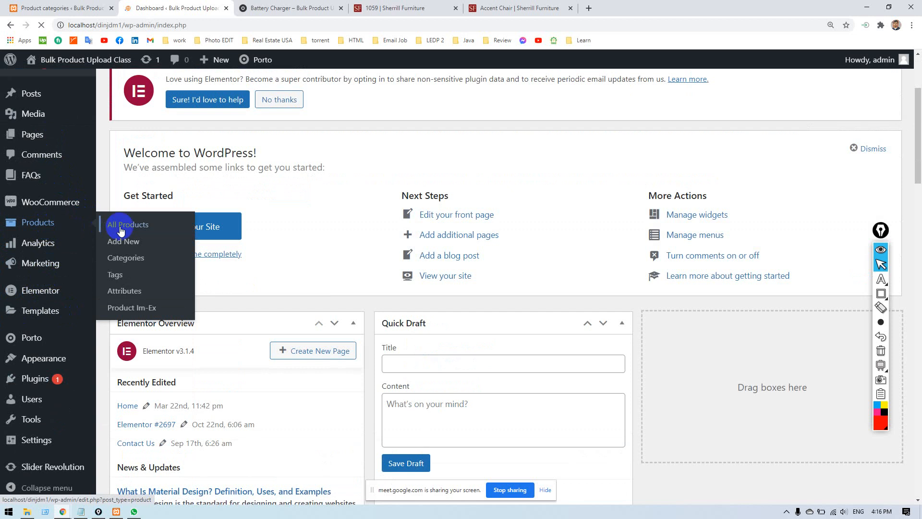
{"action": "left_click", "coordinate": [138, 309]}
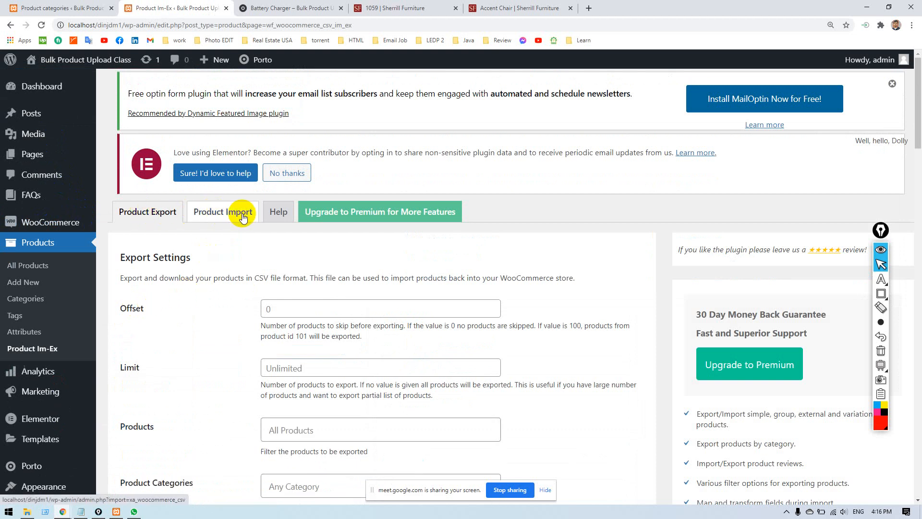
{"action": "left_click", "coordinate": [236, 212]}
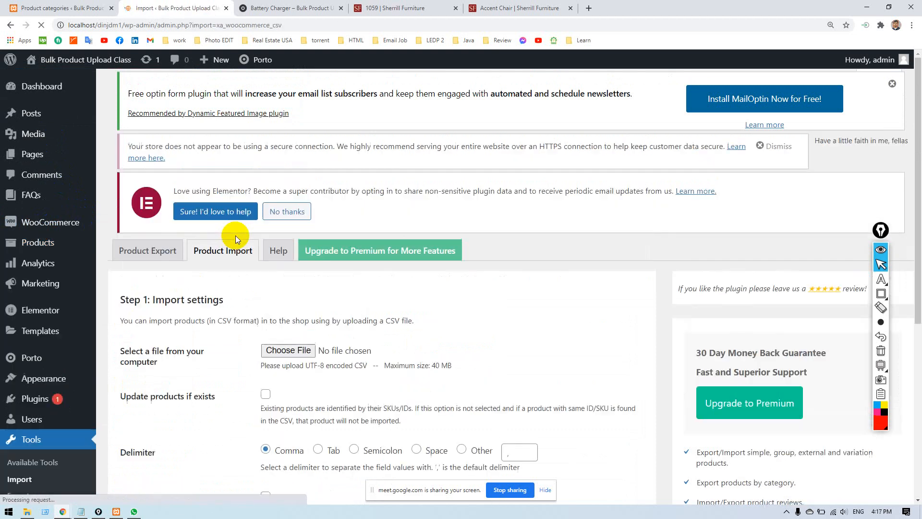
Choose Book1.csv from the Desktop as the import file, enable updating existing products, and proceed to the import mapping.
{"action": "scroll", "coordinate": [230, 237], "scroll_direction": "down", "scroll_amount": 2}
{"action": "left_click", "coordinate": [306, 208]}
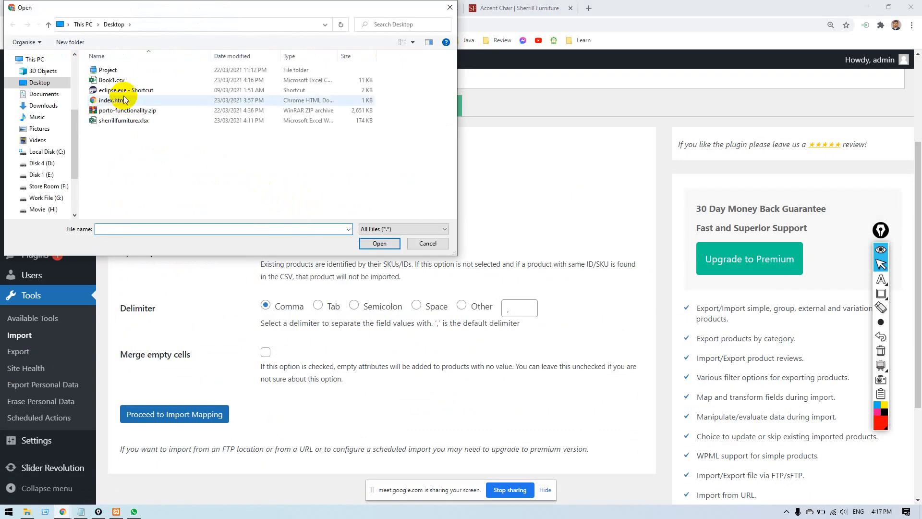
{"action": "left_click", "coordinate": [117, 81]}
{"action": "double_click", "coordinate": [117, 81]}
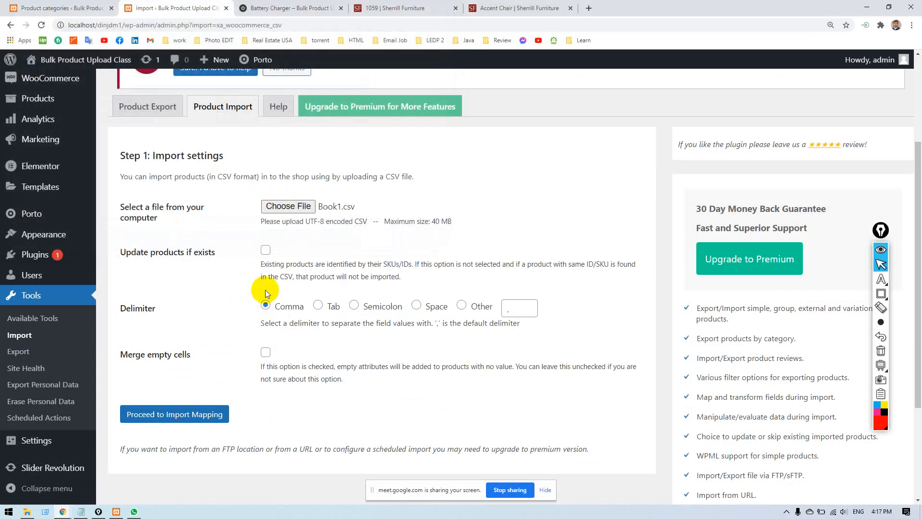
{"action": "left_click", "coordinate": [266, 250]}
{"action": "left_click", "coordinate": [201, 415]}
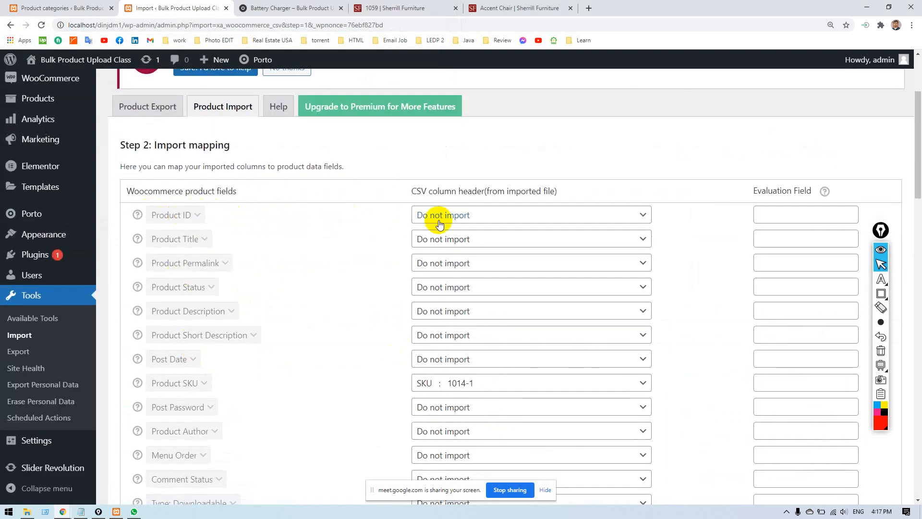
Map the Product ID field to the id column and the Product Title field to the Product Title column.
{"action": "left_click", "coordinate": [504, 215]}
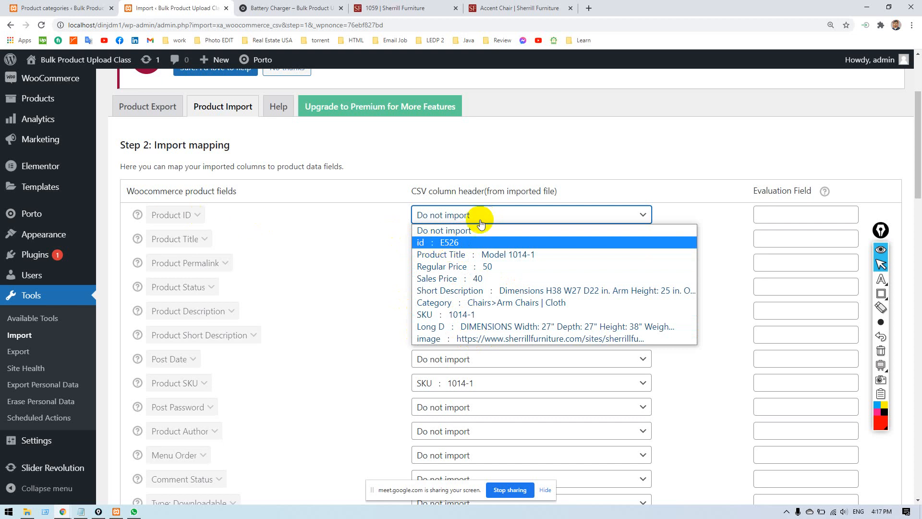
{"action": "left_click", "coordinate": [460, 244]}
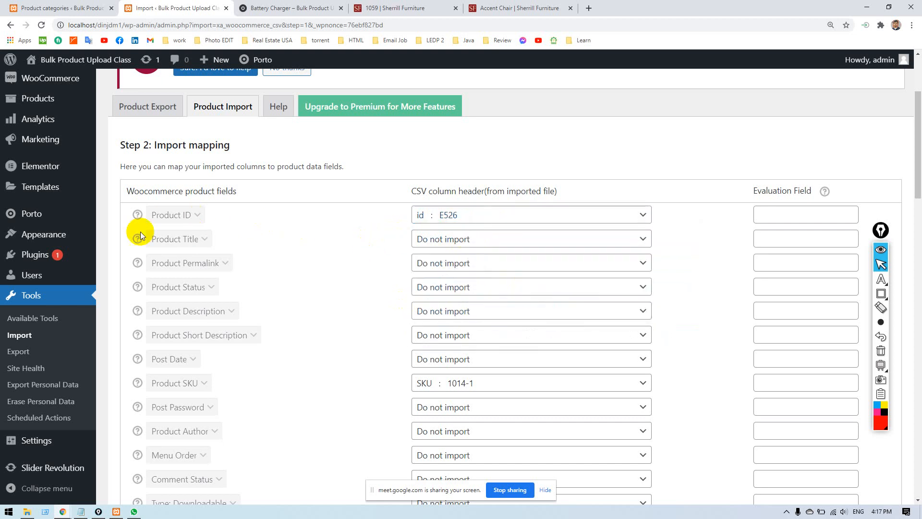
{"action": "left_click", "coordinate": [452, 240]}
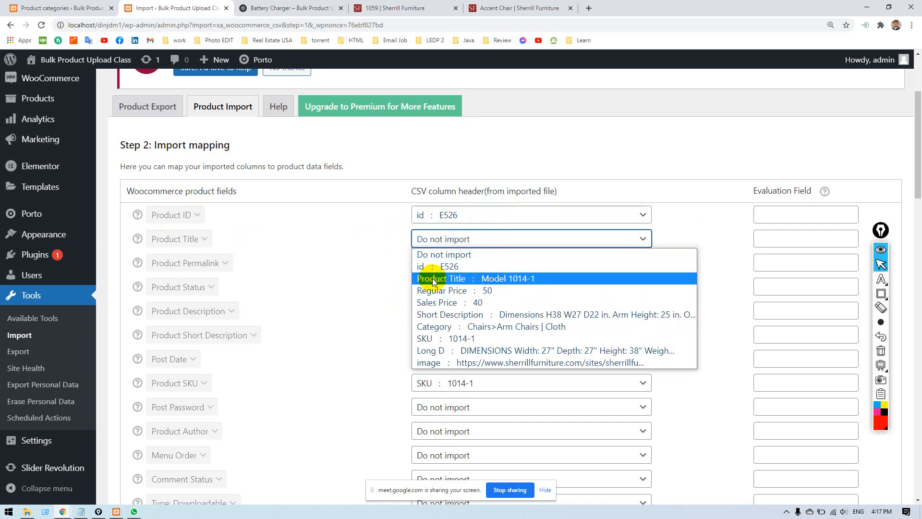
{"action": "left_click", "coordinate": [502, 279]}
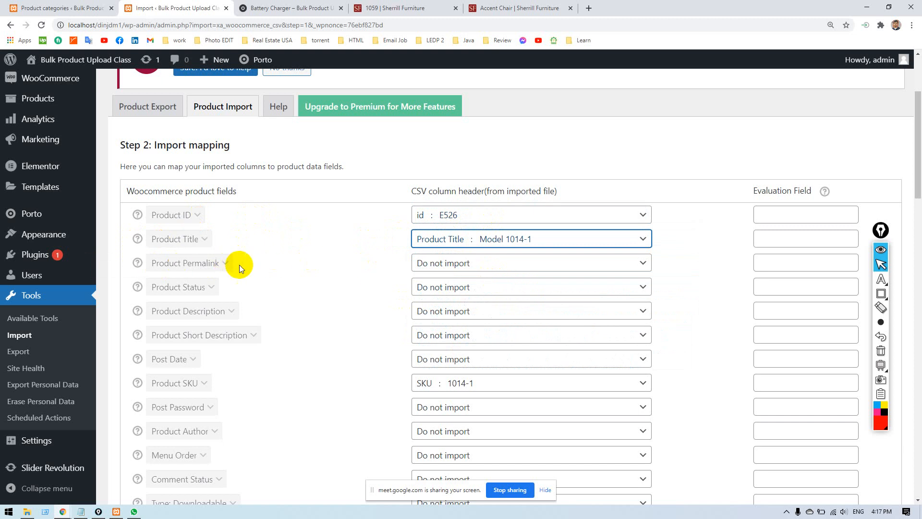
Map Product Description to the Long D column and Product Short Description to the Short Description column.
{"action": "scroll", "coordinate": [331, 255], "scroll_direction": "down", "scroll_amount": 1}
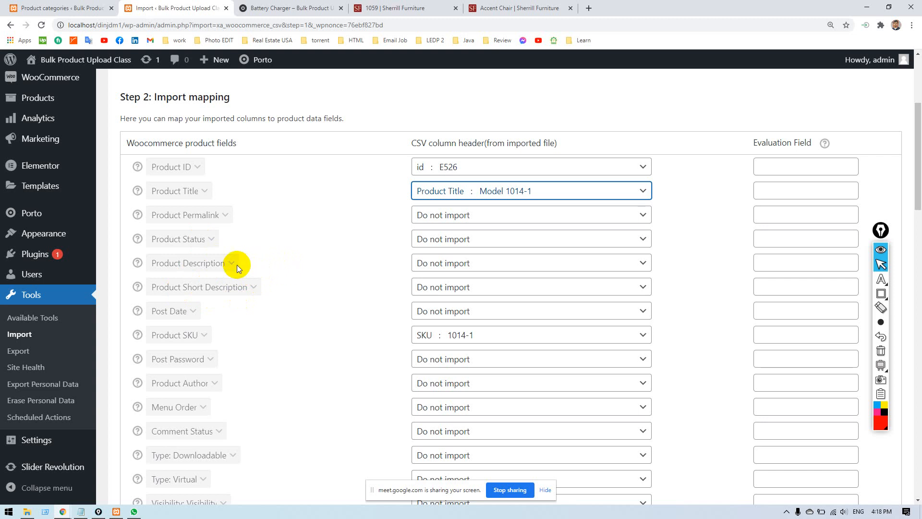
{"action": "left_click", "coordinate": [430, 262]}
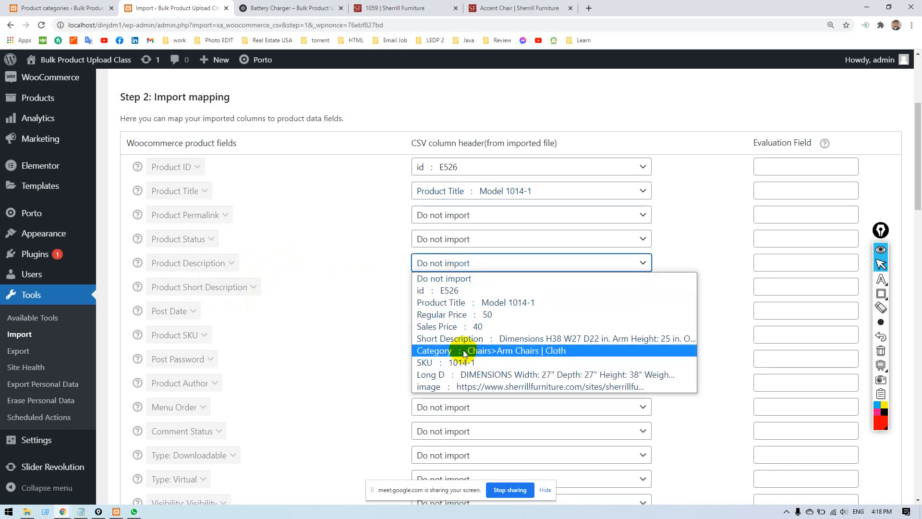
{"action": "left_click", "coordinate": [451, 380]}
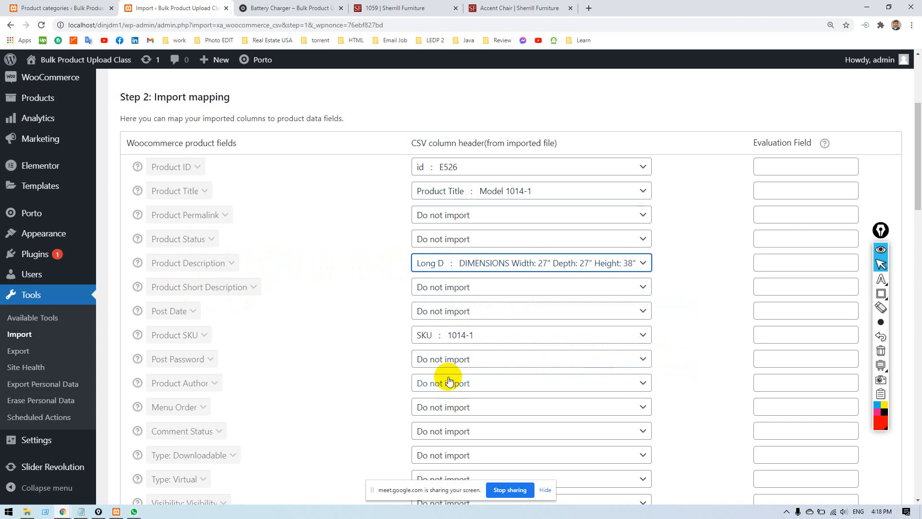
{"action": "left_click", "coordinate": [444, 288]}
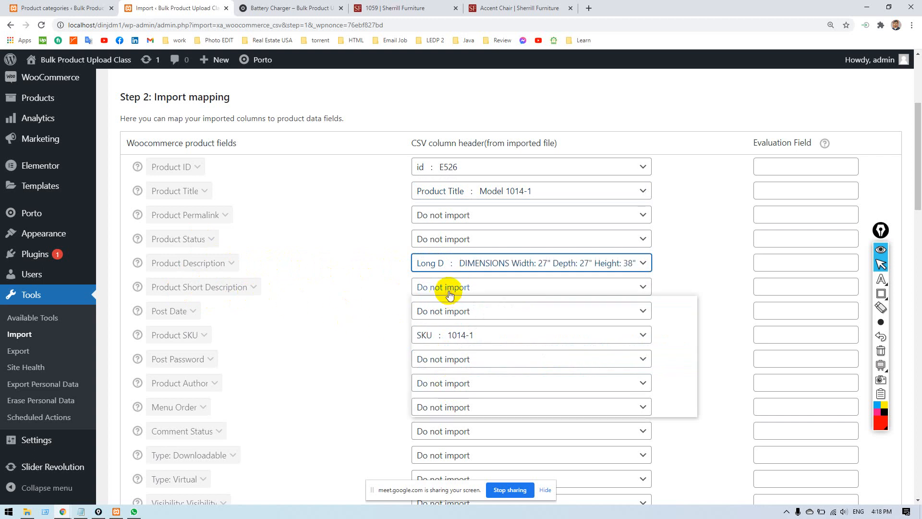
{"action": "left_click", "coordinate": [468, 365]}
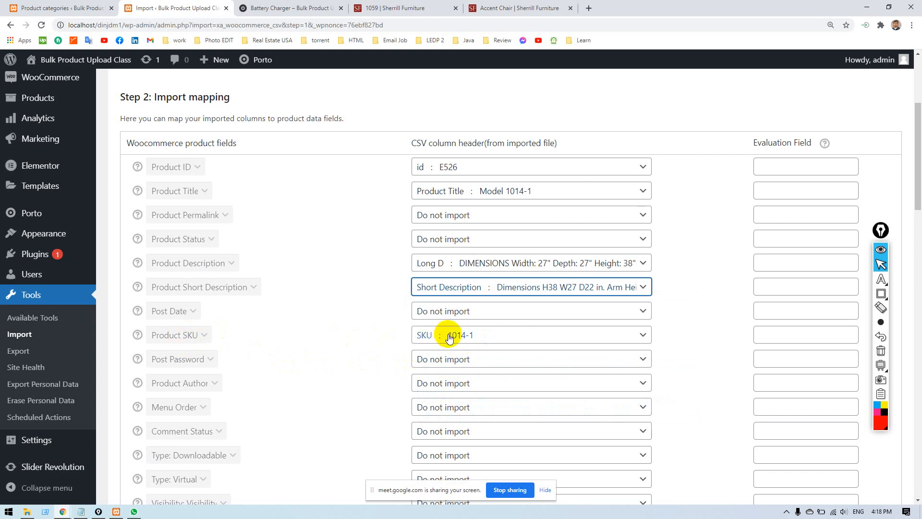
Map Price: Sale Price to the Sales Price column and Price: Regular Price to the Regular Price column.
{"action": "scroll", "coordinate": [437, 334], "scroll_direction": "down", "scroll_amount": 2}
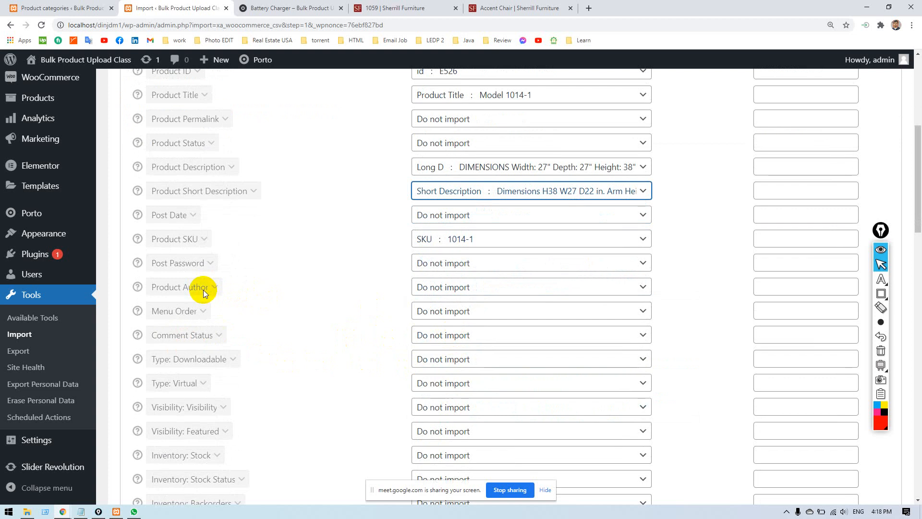
{"action": "scroll", "coordinate": [192, 347], "scroll_direction": "down", "scroll_amount": 1}
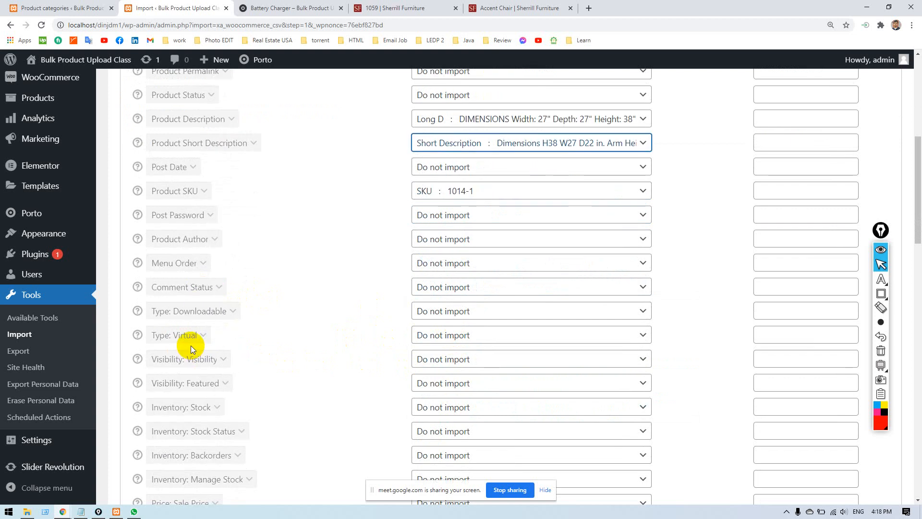
{"action": "scroll", "coordinate": [191, 345], "scroll_direction": "down", "scroll_amount": 3}
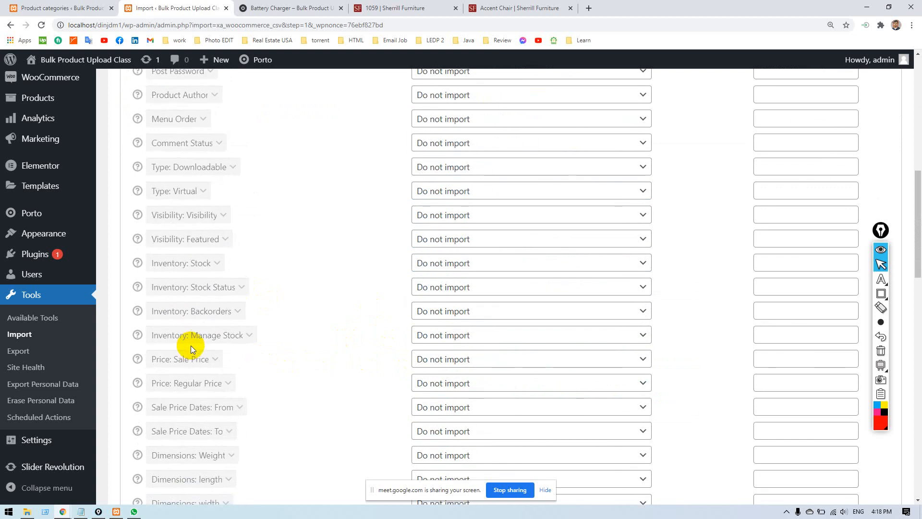
{"action": "scroll", "coordinate": [192, 345], "scroll_direction": "down", "scroll_amount": 1}
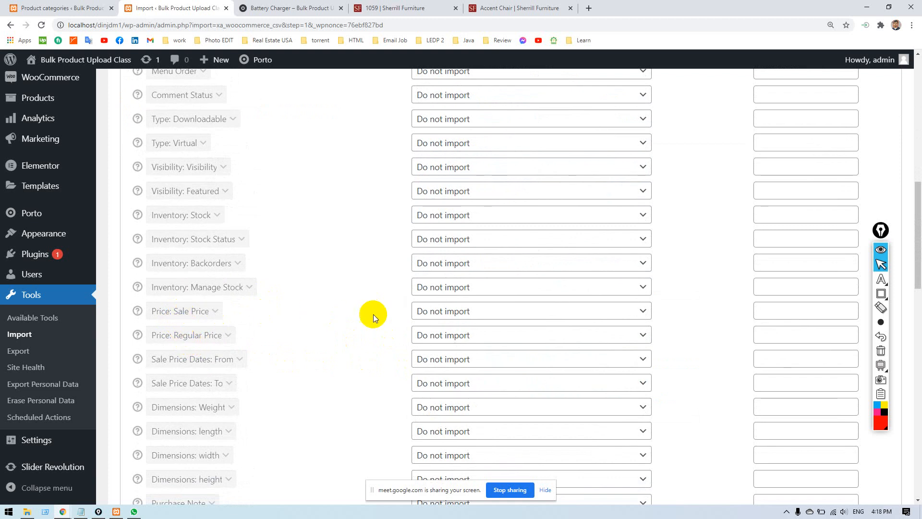
{"action": "left_click", "coordinate": [430, 314]}
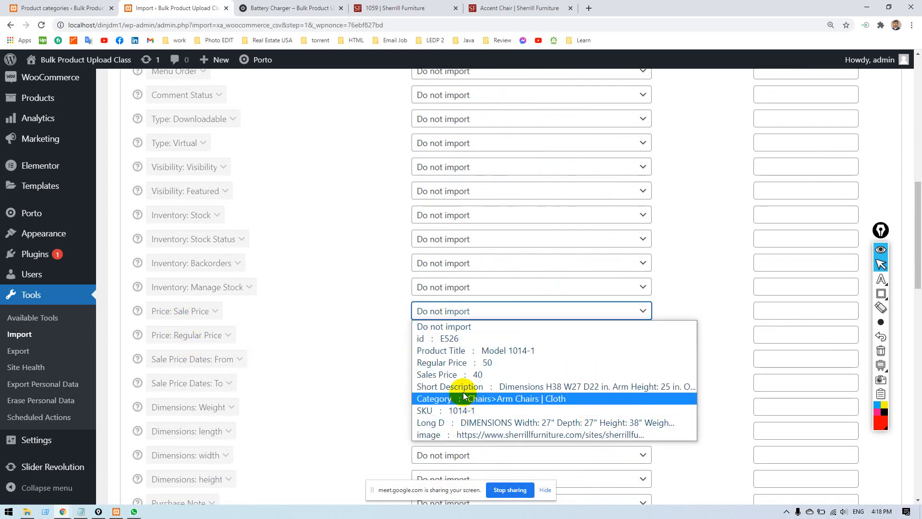
{"action": "left_click", "coordinate": [463, 377]}
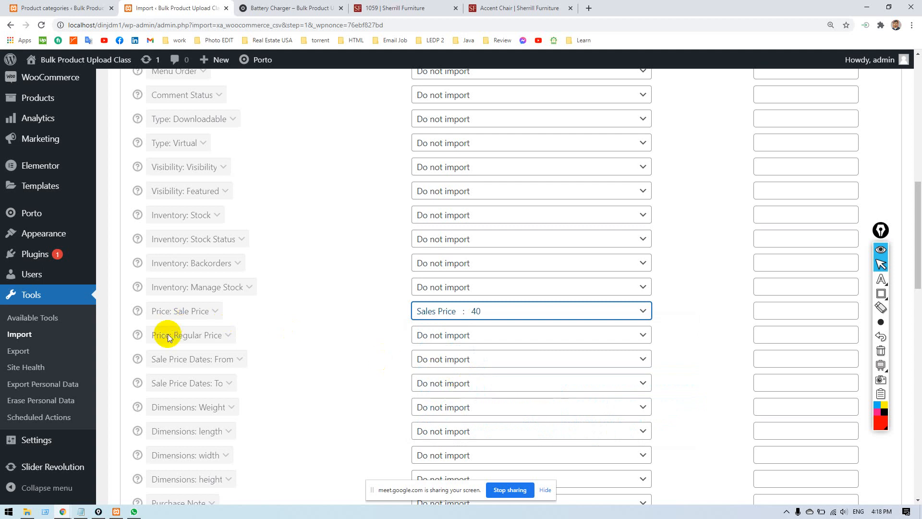
{"action": "left_click", "coordinate": [418, 335]}
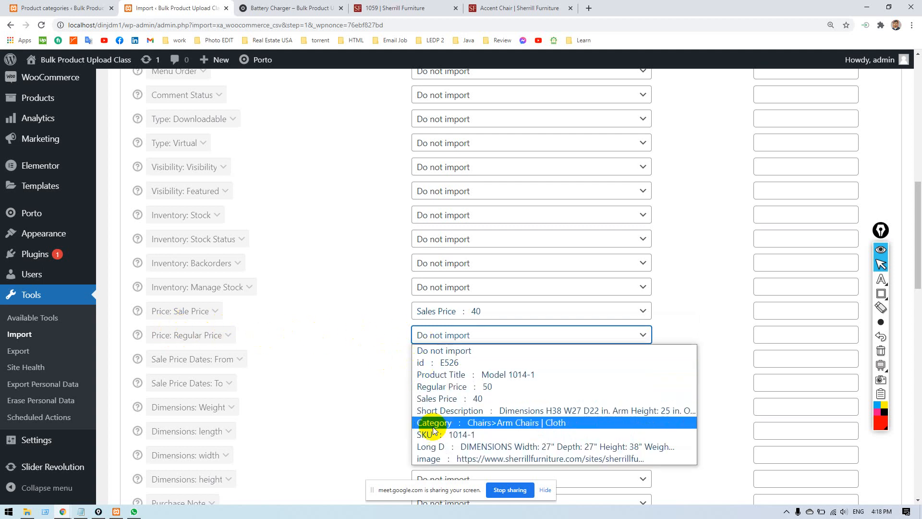
{"action": "left_click", "coordinate": [437, 388]}
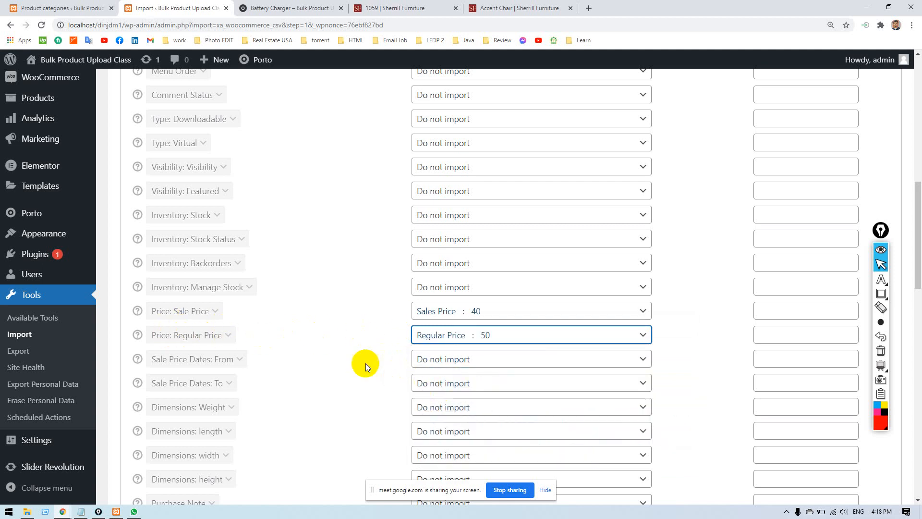
Map the Images/Gallery field to the image column of the imported file.
{"action": "scroll", "coordinate": [235, 354], "scroll_direction": "down", "scroll_amount": 2}
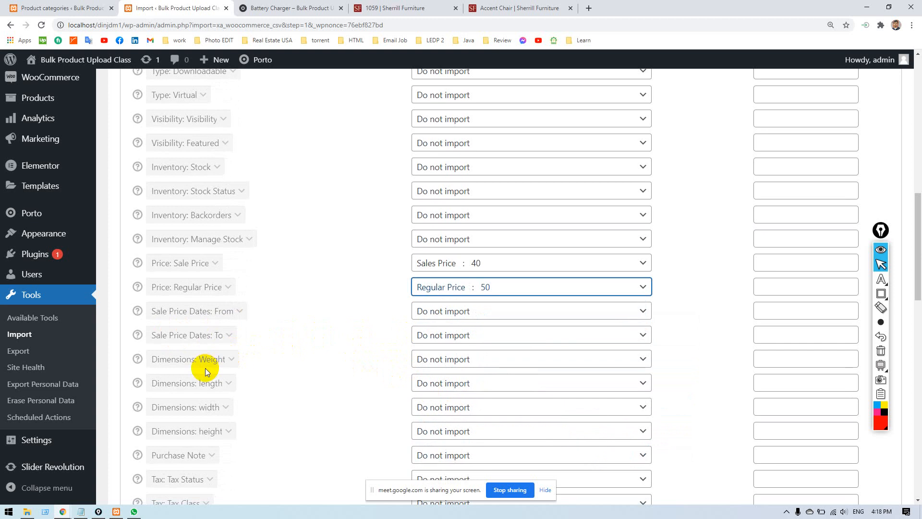
{"action": "scroll", "coordinate": [205, 368], "scroll_direction": "down", "scroll_amount": 2}
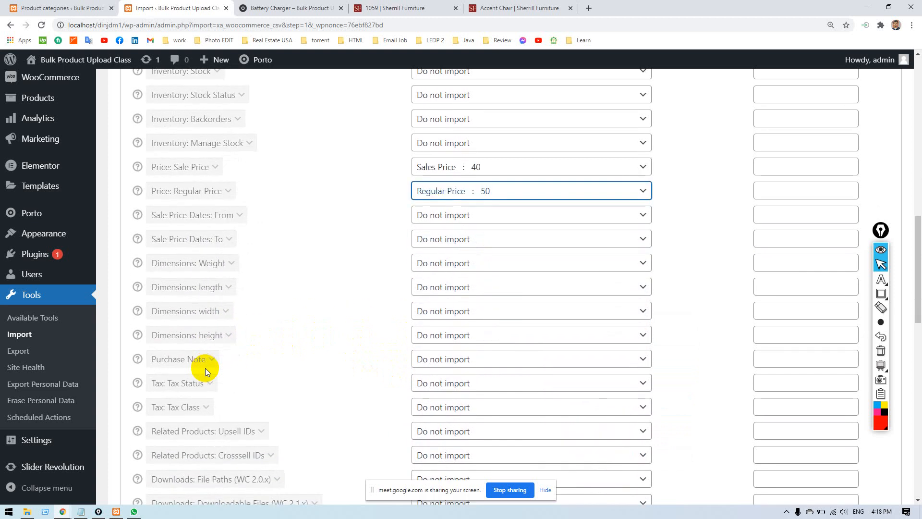
{"action": "scroll", "coordinate": [205, 368], "scroll_direction": "down", "scroll_amount": 8}
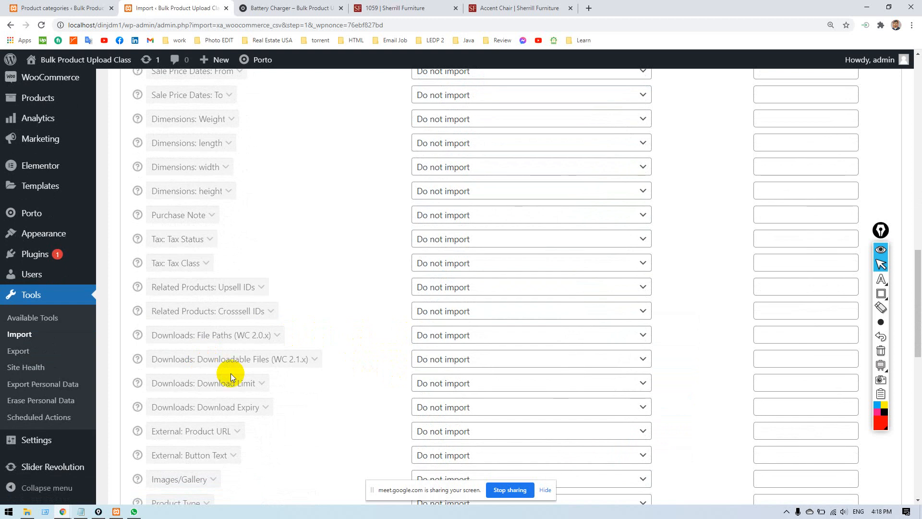
{"action": "scroll", "coordinate": [232, 374], "scroll_direction": "down", "scroll_amount": 4}
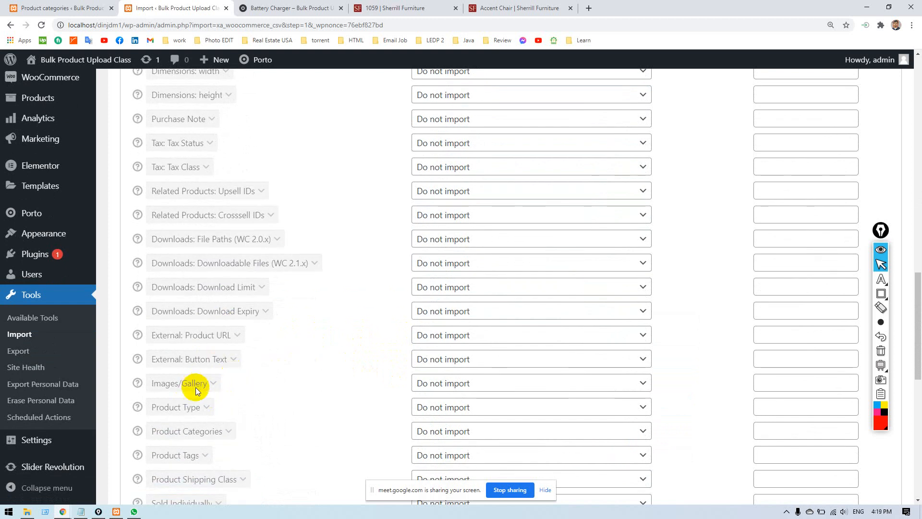
{"action": "left_click", "coordinate": [442, 382]}
{"action": "left_click", "coordinate": [472, 368]}
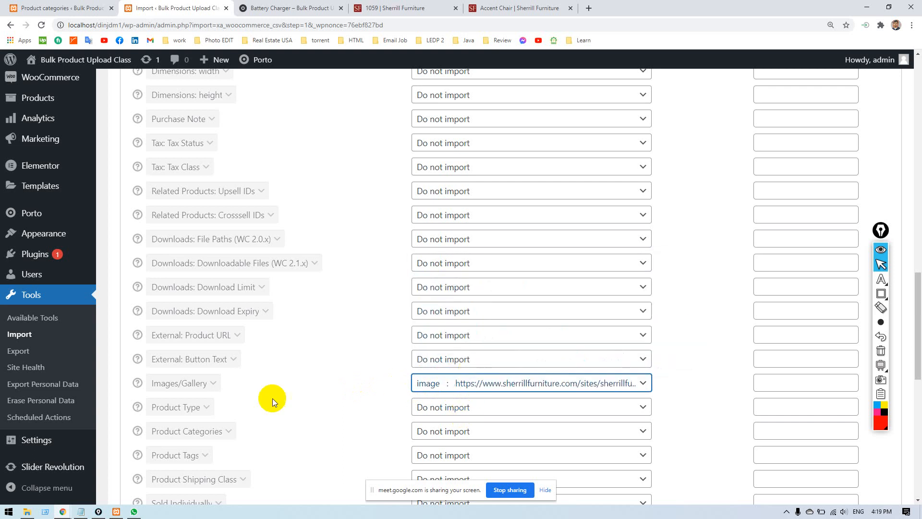
Map the Product Categories field to the Category column of the imported file.
{"action": "left_click", "coordinate": [453, 431]}
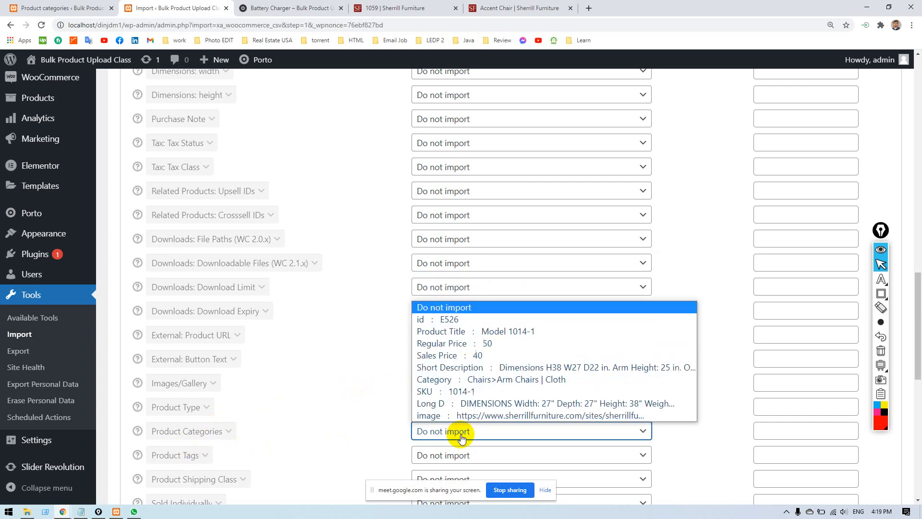
{"action": "left_click", "coordinate": [468, 380]}
{"action": "scroll", "coordinate": [310, 416], "scroll_direction": "down", "scroll_amount": 2}
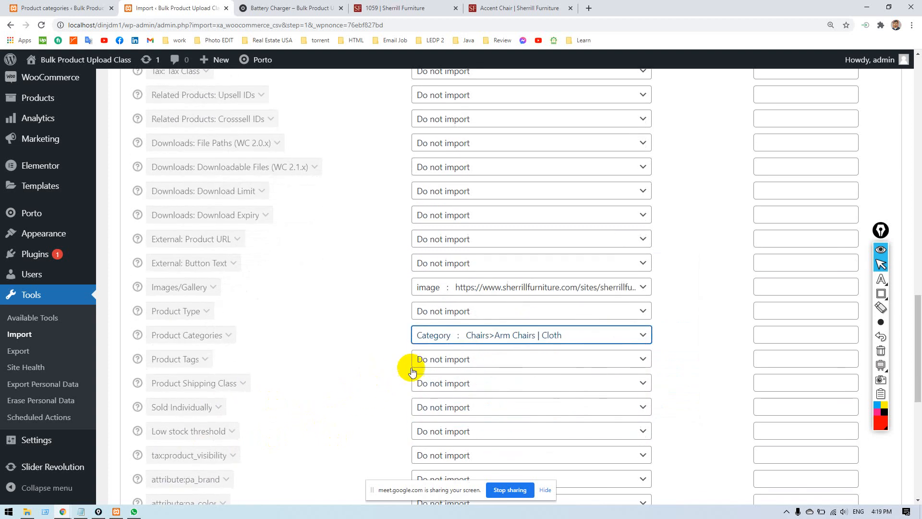
{"action": "scroll", "coordinate": [241, 399], "scroll_direction": "down", "scroll_amount": 6}
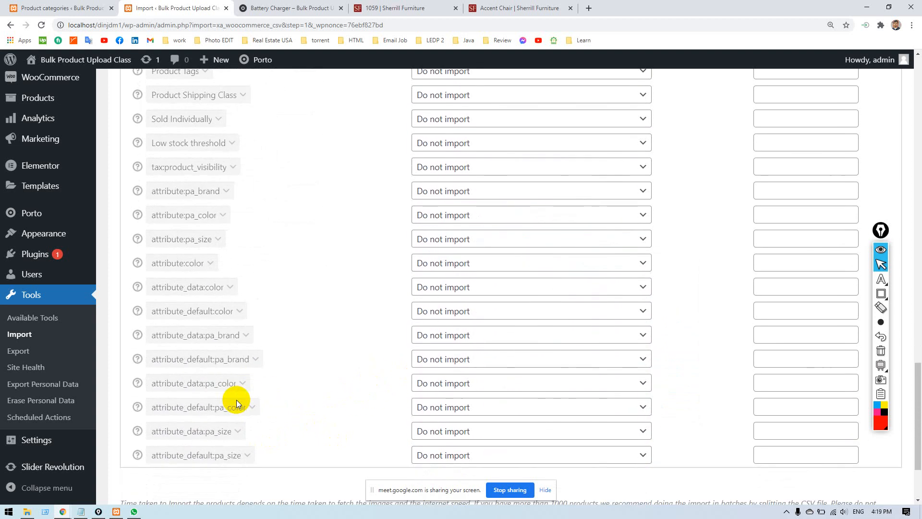
Review all the column mappings and start the product import.
{"action": "scroll", "coordinate": [237, 400], "scroll_direction": "up", "scroll_amount": 20}
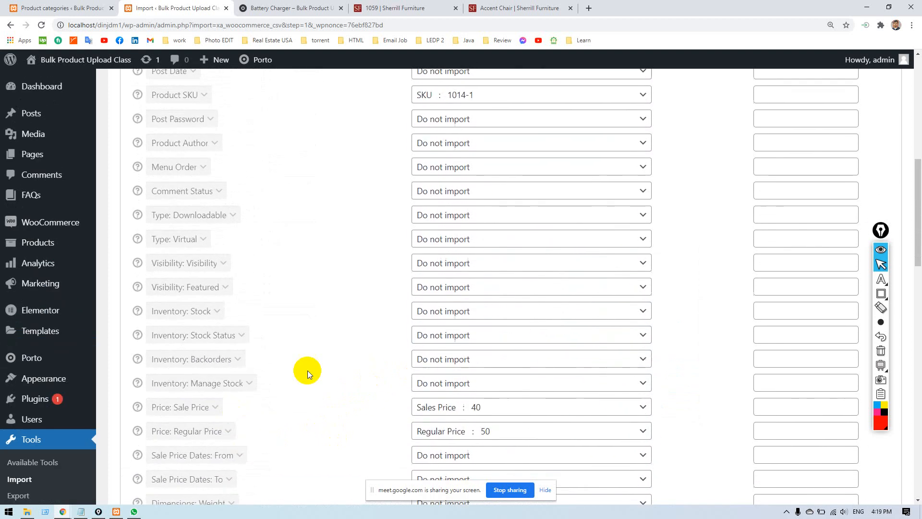
{"action": "scroll", "coordinate": [551, 313], "scroll_direction": "up", "scroll_amount": 9}
{"action": "scroll", "coordinate": [555, 315], "scroll_direction": "down", "scroll_amount": 3}
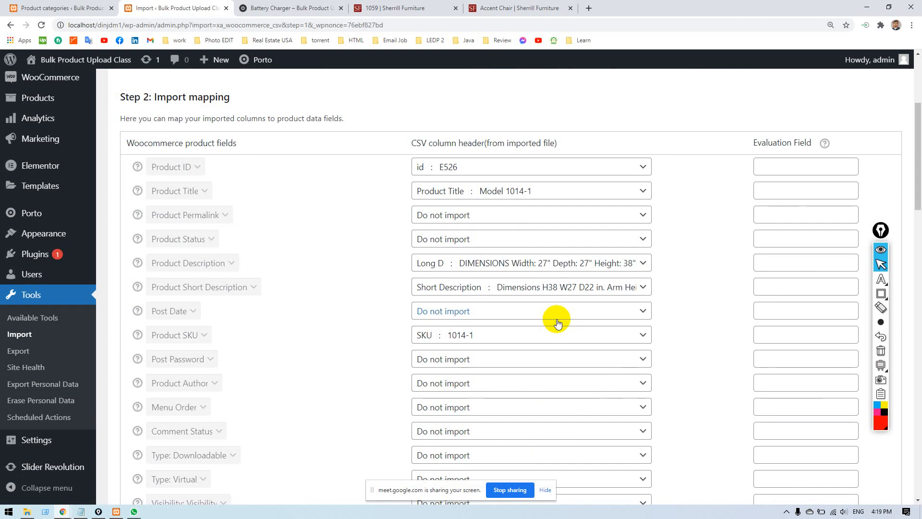
{"action": "scroll", "coordinate": [557, 321], "scroll_direction": "up", "scroll_amount": 2}
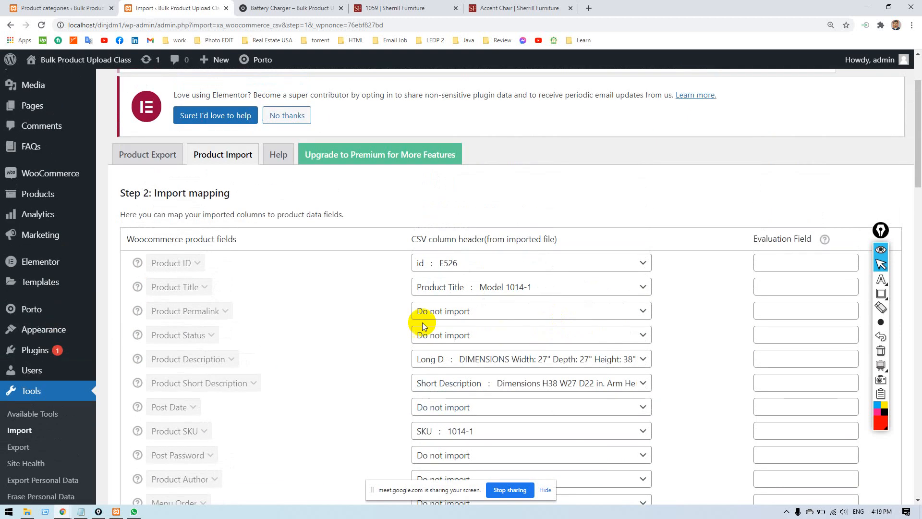
{"action": "scroll", "coordinate": [267, 287], "scroll_direction": "down", "scroll_amount": 20}
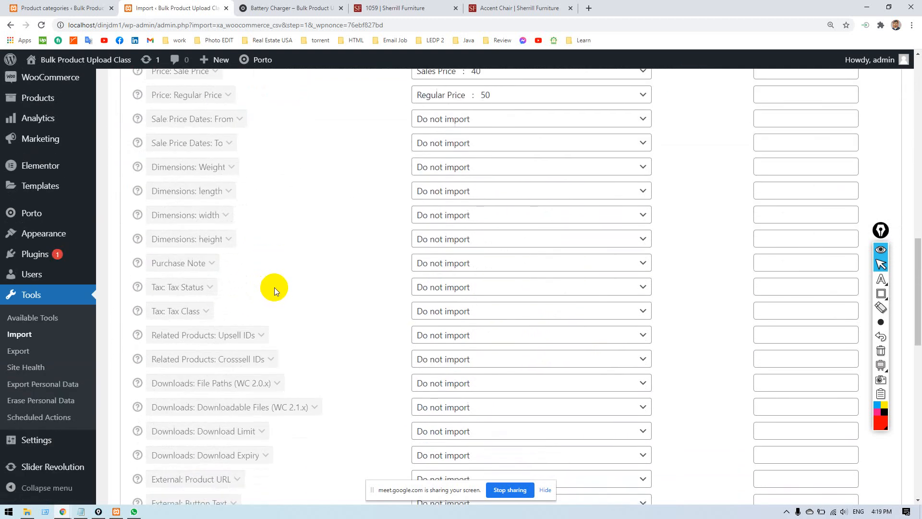
{"action": "scroll", "coordinate": [275, 289], "scroll_direction": "down", "scroll_amount": 2}
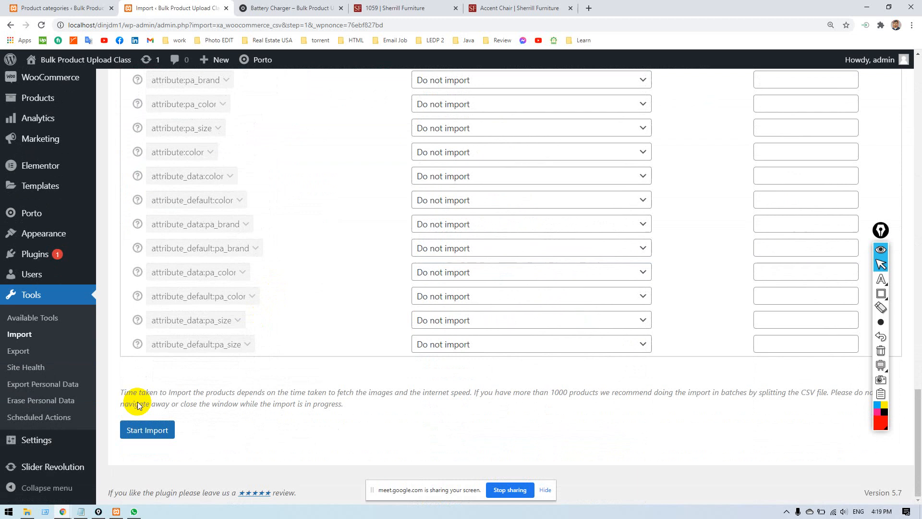
{"action": "left_click", "coordinate": [162, 431]}
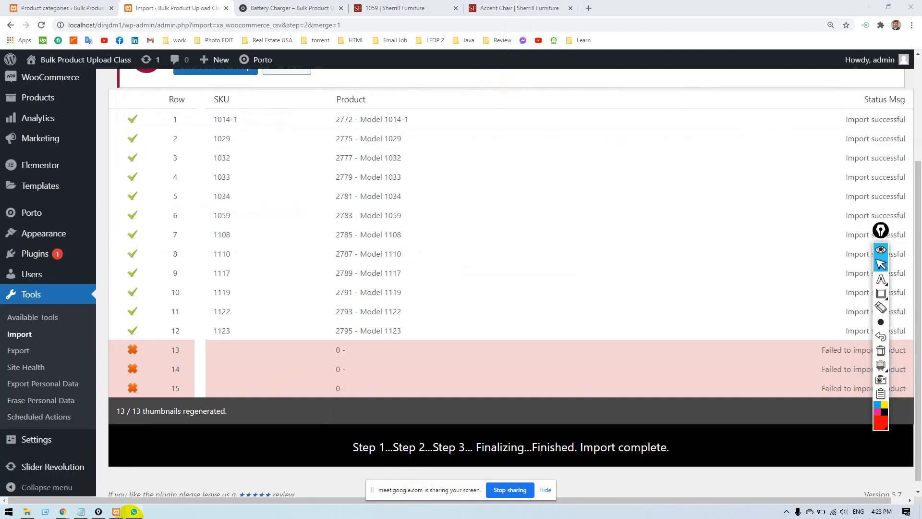
Open Book1.csv from the desktop in Excel and turn off text wrapping for the whole sheet.
{"action": "left_click", "coordinate": [866, 8]}
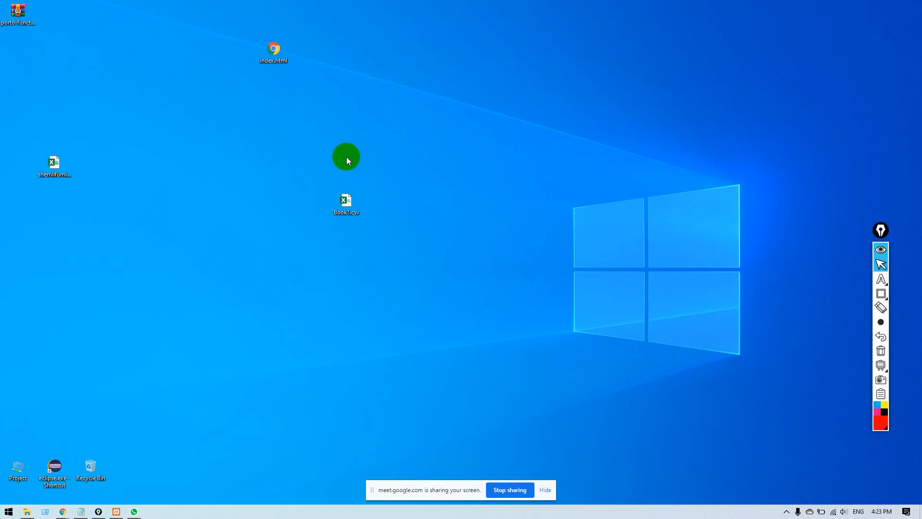
{"action": "double_click", "coordinate": [342, 209]}
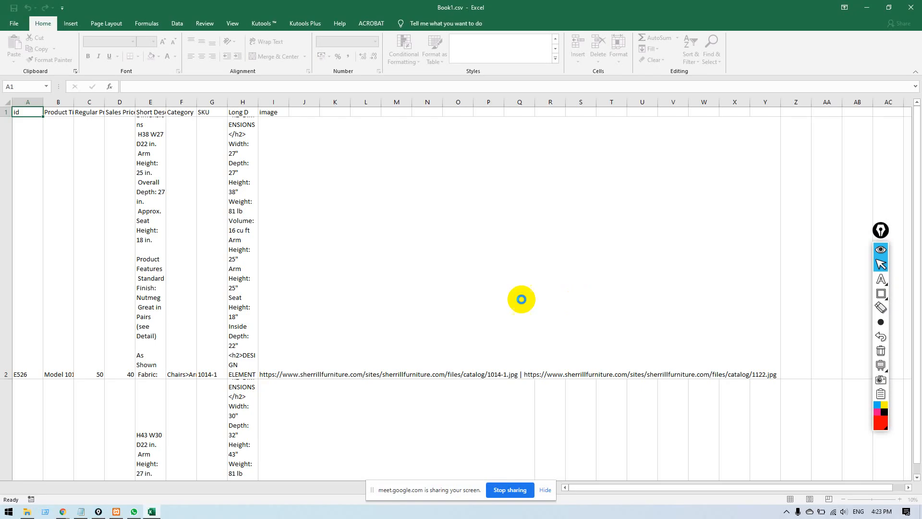
{"action": "left_click", "coordinate": [373, 173]}
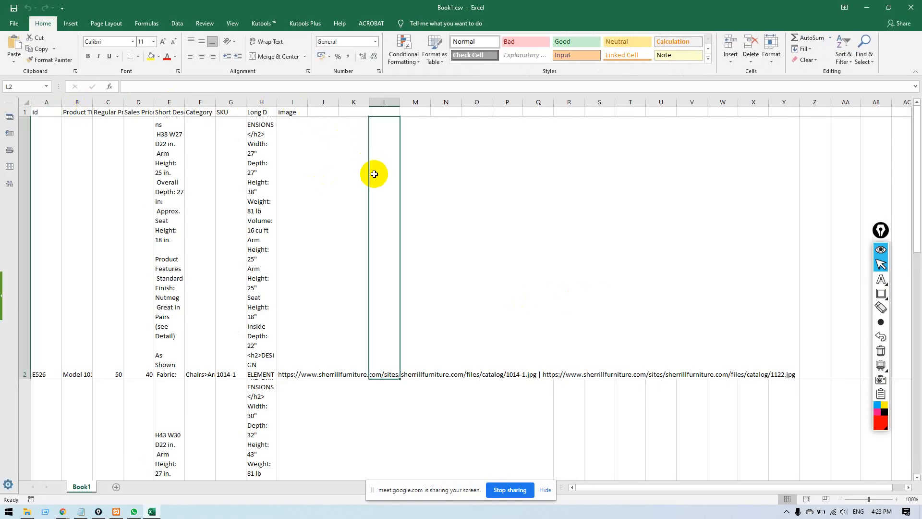
{"action": "key", "text": "ctrl+a"}
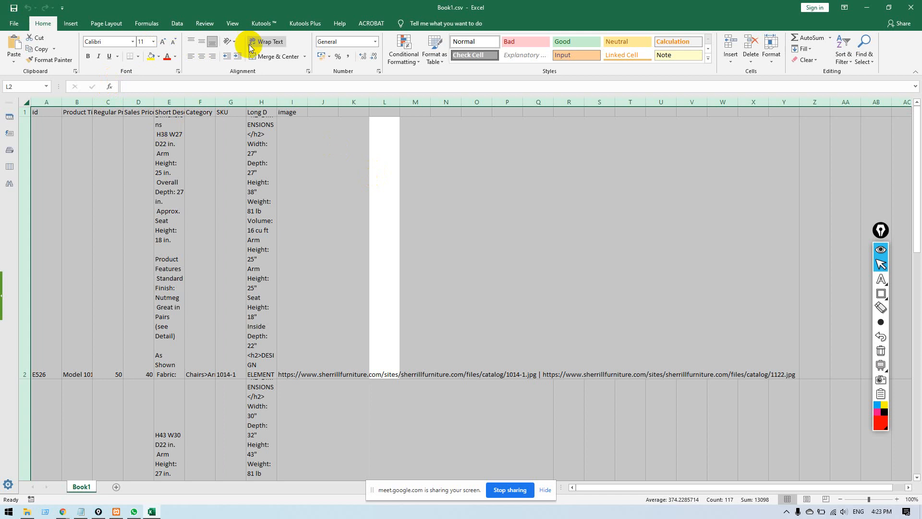
{"action": "left_click", "coordinate": [258, 44]}
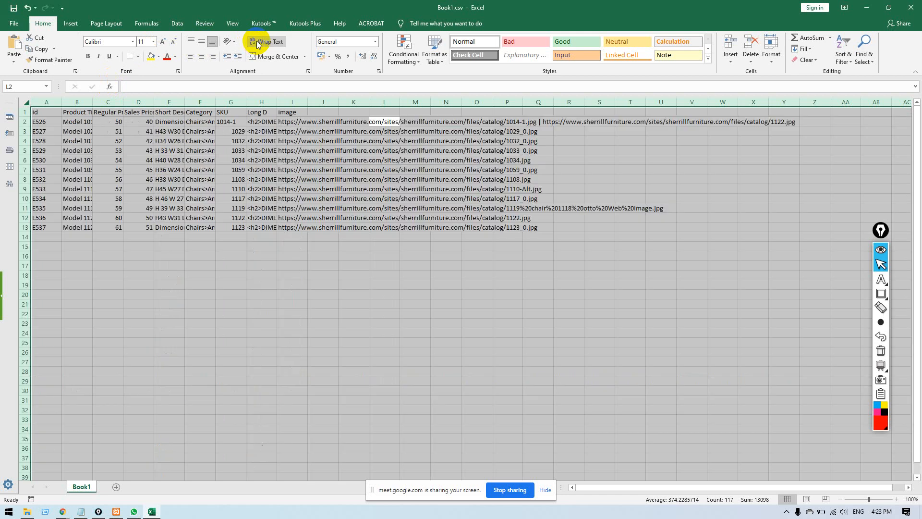
Examine the product rows in the sheet, from the last id in column A up to row 2.
{"action": "left_click", "coordinate": [39, 227]}
{"action": "left_click_drag", "start_coordinate": [37, 226], "coordinate": [46, 121]}
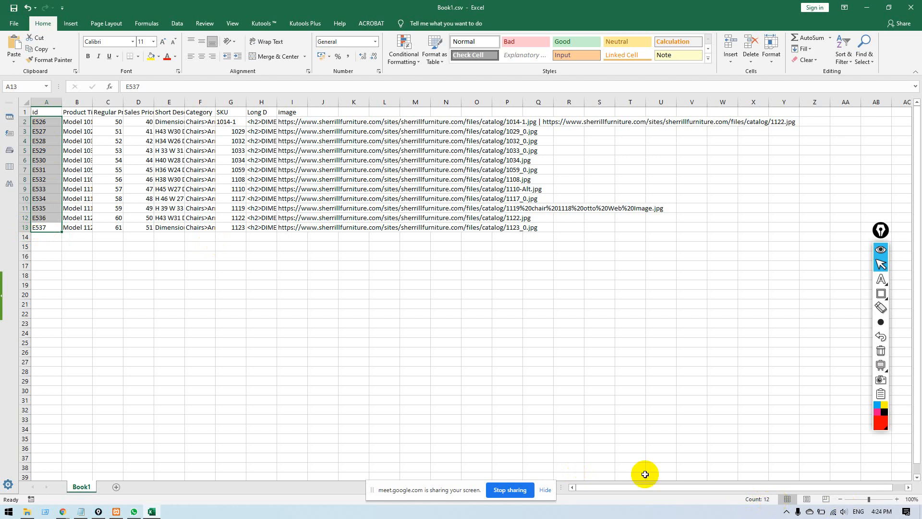
{"action": "scroll", "coordinate": [99, 327], "scroll_direction": "up", "scroll_amount": 3}
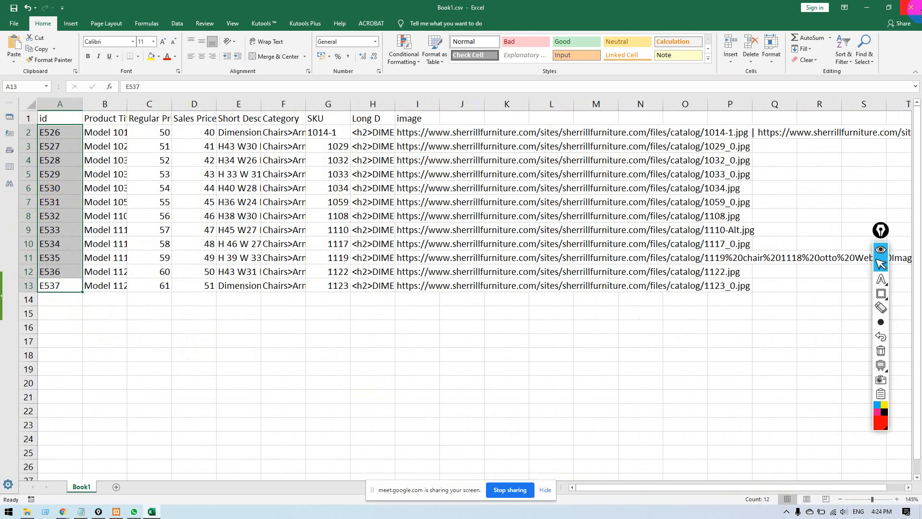
Close Book1.csv, discarding the changes instead of saving them.
{"action": "left_click", "coordinate": [911, 7]}
{"action": "left_click", "coordinate": [421, 267]}
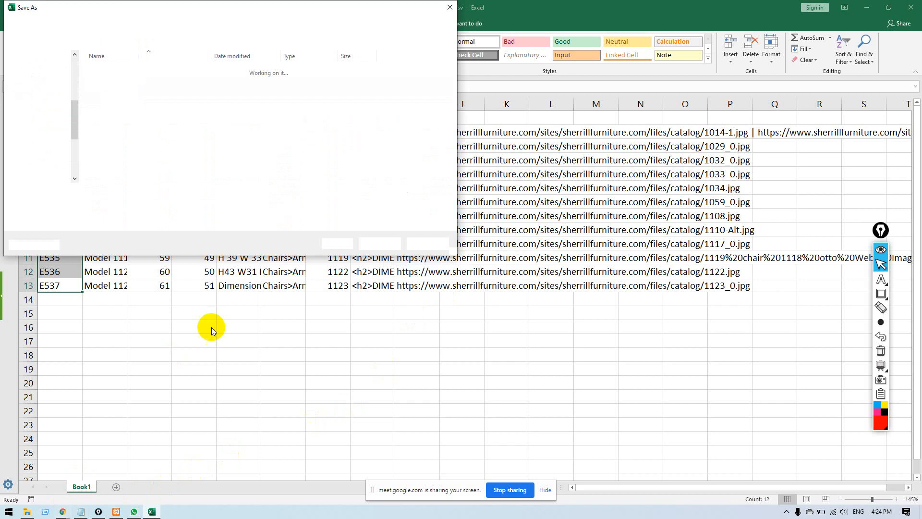
{"action": "left_click", "coordinate": [421, 243]}
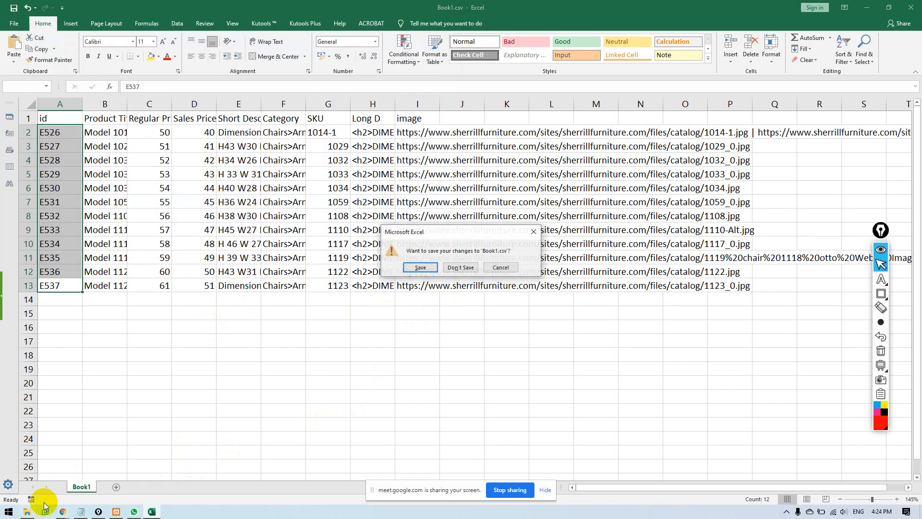
{"action": "left_click", "coordinate": [460, 267]}
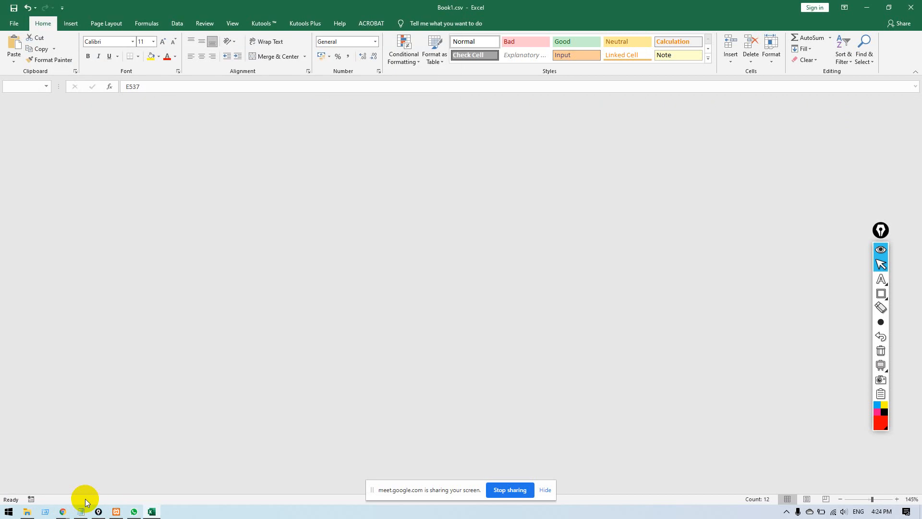
Switch back to Chrome and review the status of each imported row in the import results.
{"action": "mouse_move", "coordinate": [62, 509]}
{"action": "left_click", "coordinate": [166, 475]}
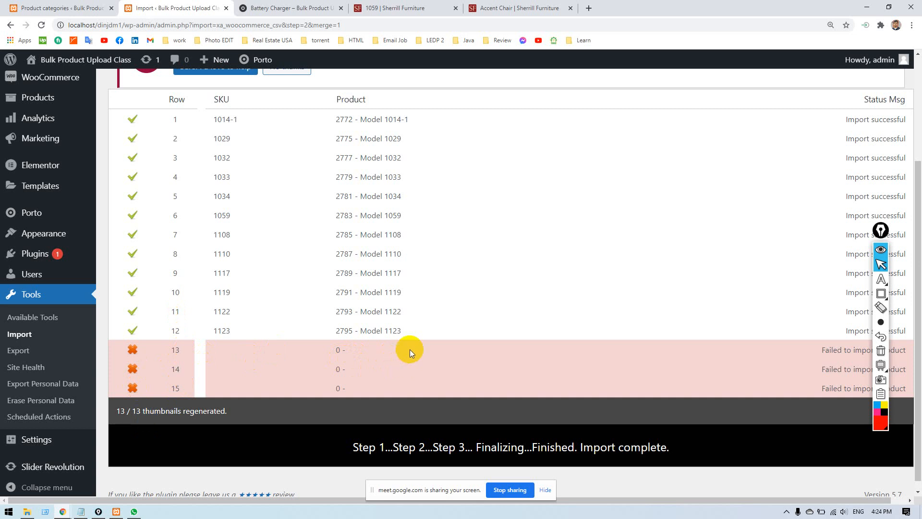
{"action": "scroll", "coordinate": [410, 350], "scroll_direction": "up", "scroll_amount": 3}
{"action": "scroll", "coordinate": [410, 350], "scroll_direction": "down", "scroll_amount": 3}
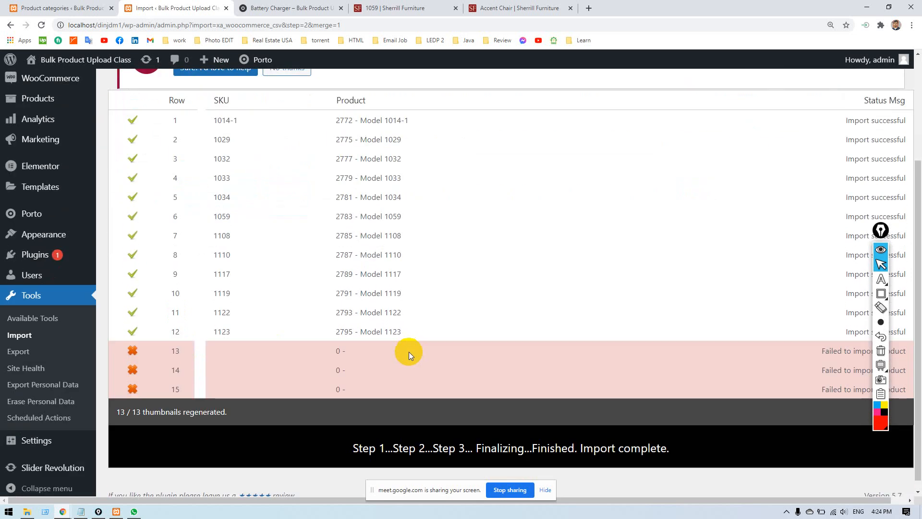
{"action": "scroll", "coordinate": [409, 352], "scroll_direction": "up", "scroll_amount": 3}
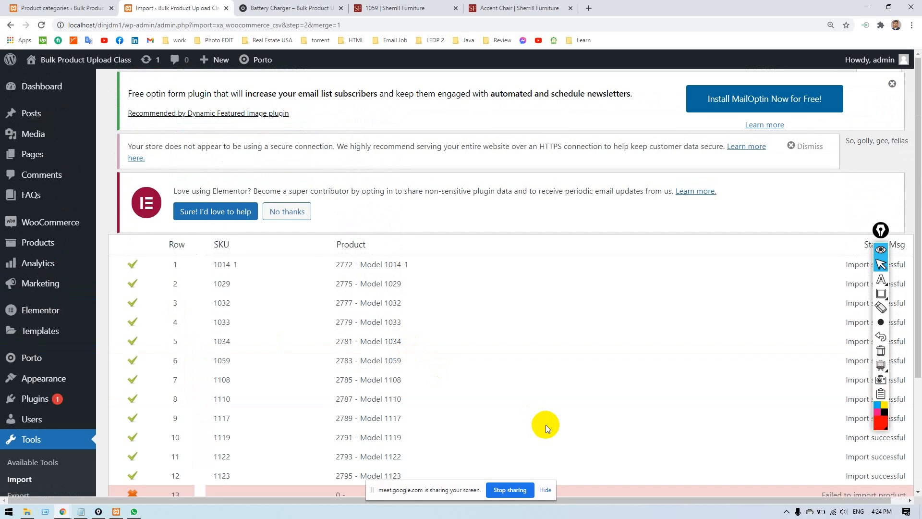
{"action": "scroll", "coordinate": [293, 373], "scroll_direction": "down", "scroll_amount": 2}
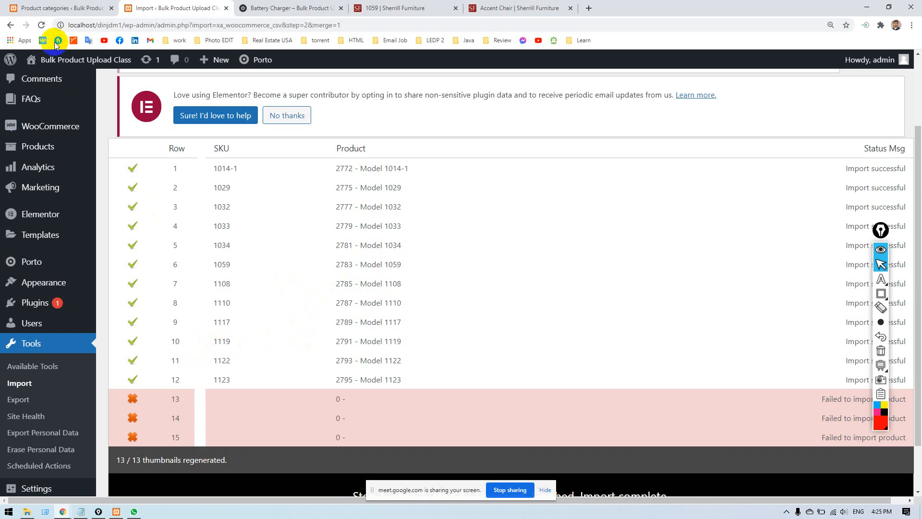
Open the site's front end in a new browser tab and close the Battery Charger product tab.
{"action": "mouse_move", "coordinate": [53, 60]}
{"action": "left_click", "coordinate": [47, 84]}
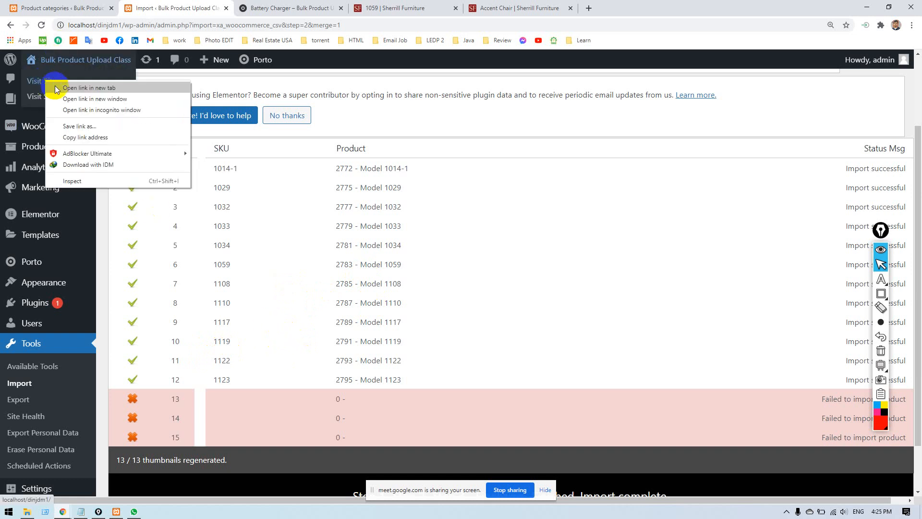
{"action": "left_click", "coordinate": [67, 90]}
{"action": "left_click", "coordinate": [286, 12]}
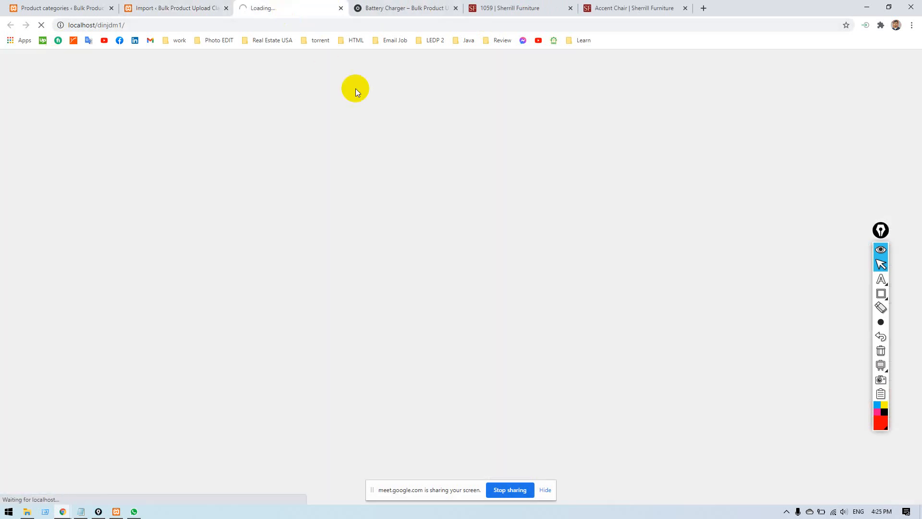
{"action": "left_click", "coordinate": [405, 9]}
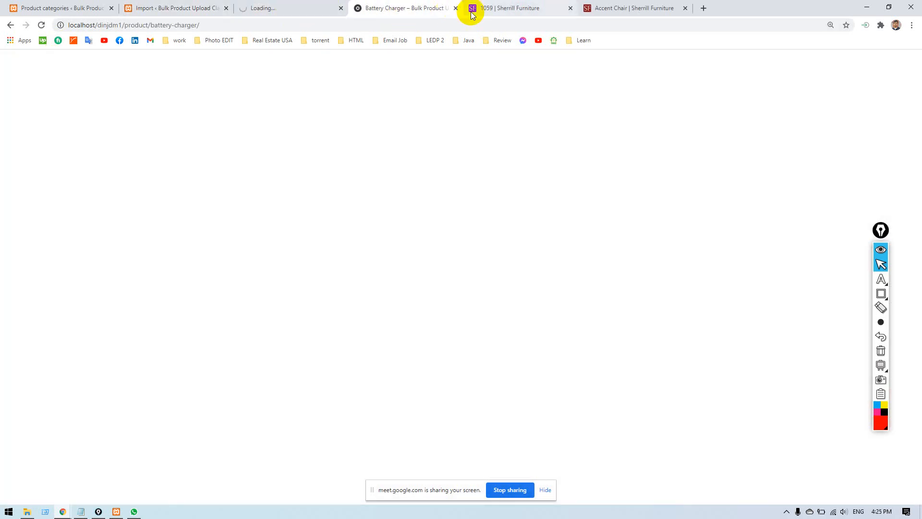
{"action": "left_click", "coordinate": [456, 9]}
{"action": "left_click", "coordinate": [295, 10]}
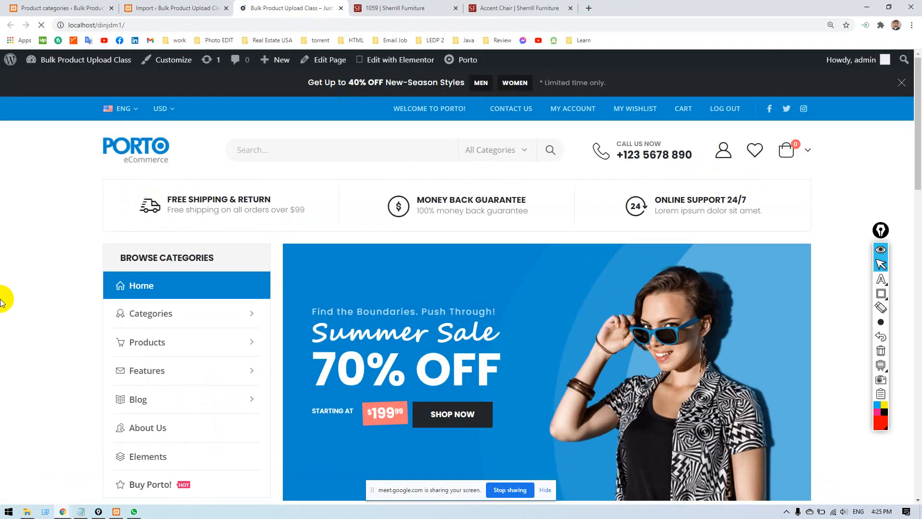
Dismiss the newsletter popup and examine the storefront home page, its Categories submenu and the featured products.
{"action": "scroll", "coordinate": [4, 307], "scroll_direction": "down", "scroll_amount": 2}
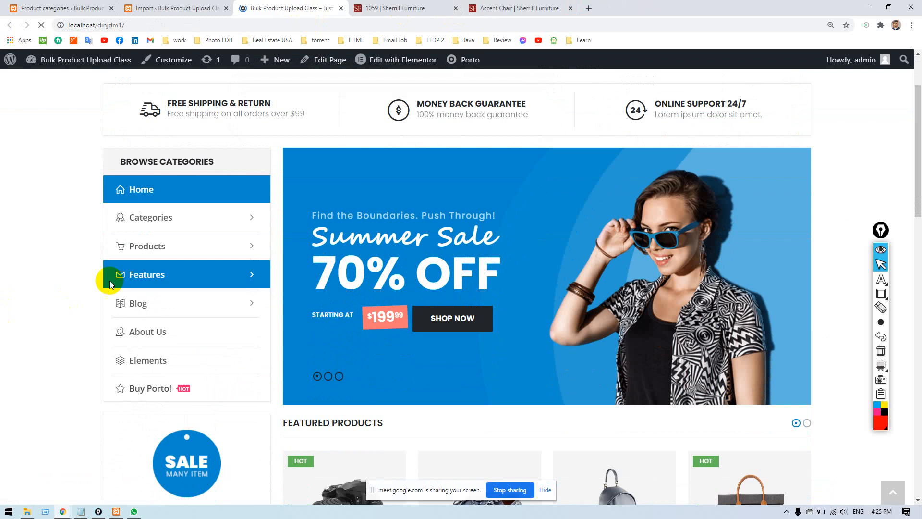
{"action": "mouse_move", "coordinate": [129, 216]}
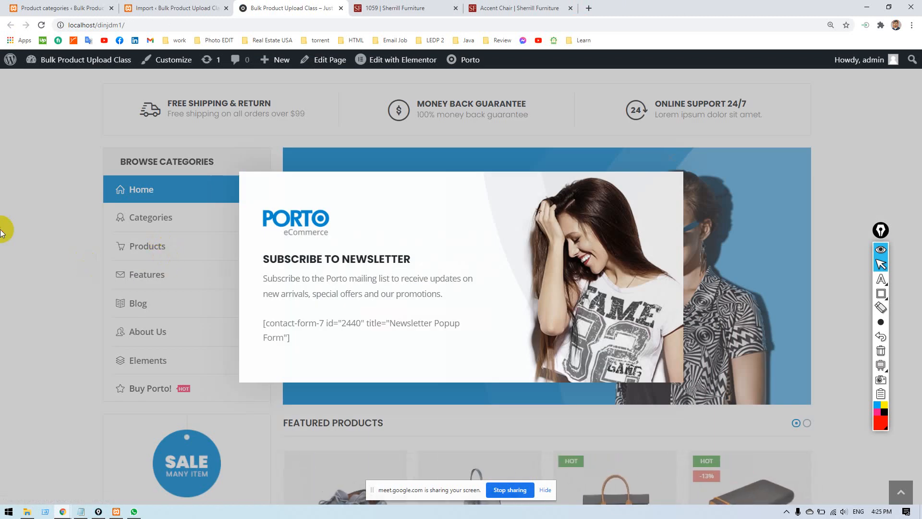
{"action": "left_click", "coordinate": [3, 233]}
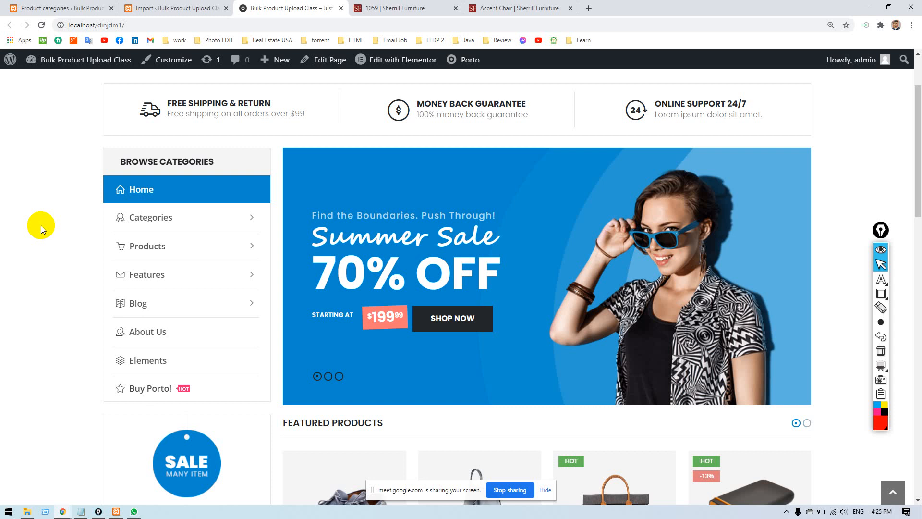
{"action": "mouse_move", "coordinate": [185, 217]}
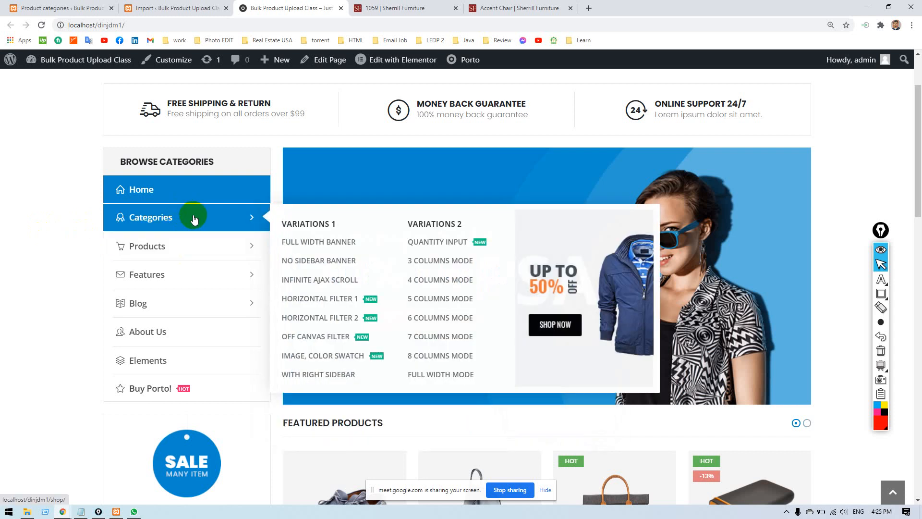
{"action": "scroll", "coordinate": [187, 218], "scroll_direction": "down", "scroll_amount": 4}
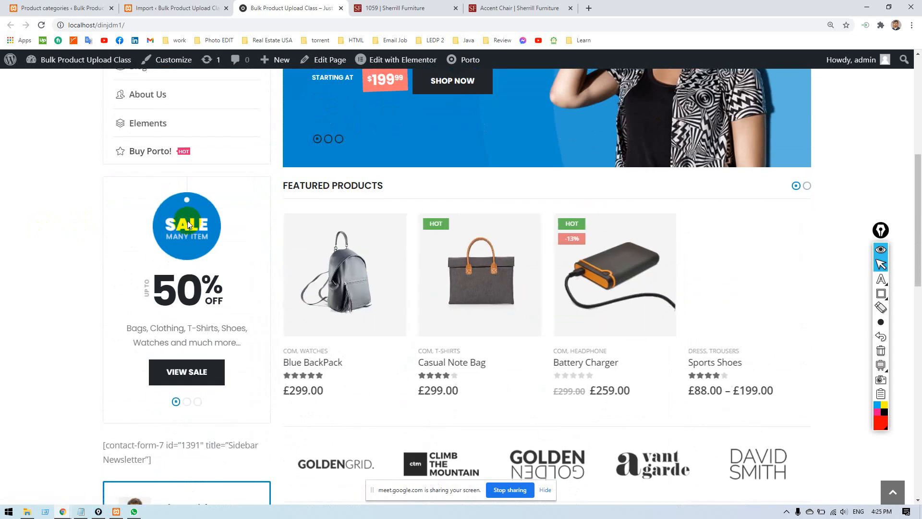
{"action": "scroll", "coordinate": [187, 220], "scroll_direction": "up", "scroll_amount": 5}
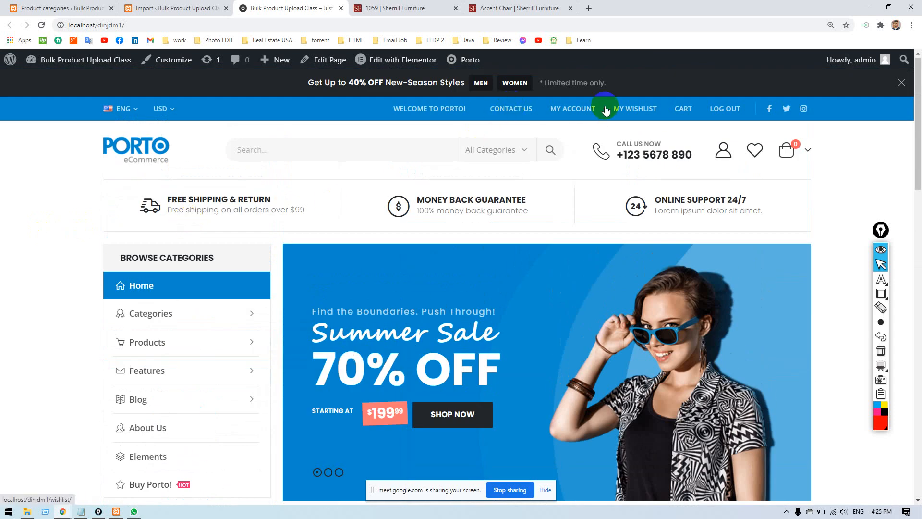
{"action": "mouse_move", "coordinate": [170, 317]}
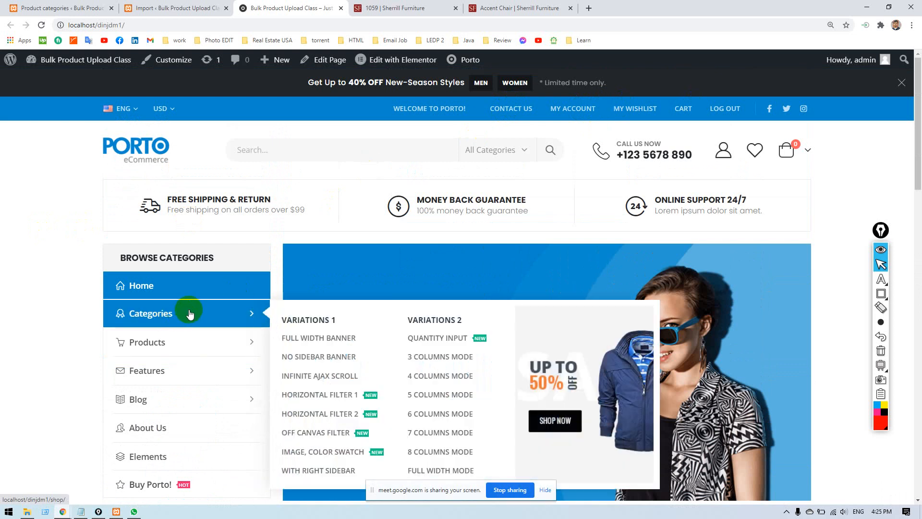
{"action": "scroll", "coordinate": [187, 312], "scroll_direction": "down", "scroll_amount": 1}
{"action": "mouse_move", "coordinate": [194, 294]}
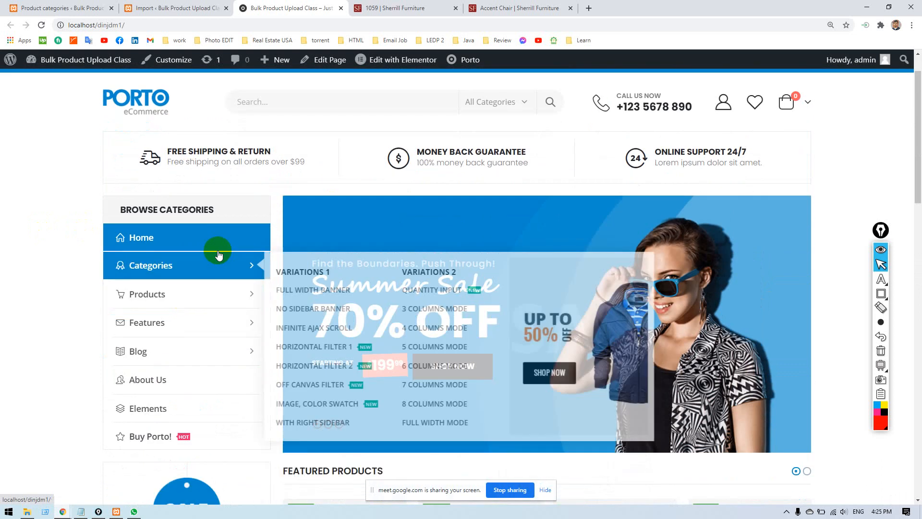
Return to the WordPress admin tab, open the Menus page under Appearance and examine the Main Menu structure.
{"action": "left_click", "coordinate": [75, 8]}
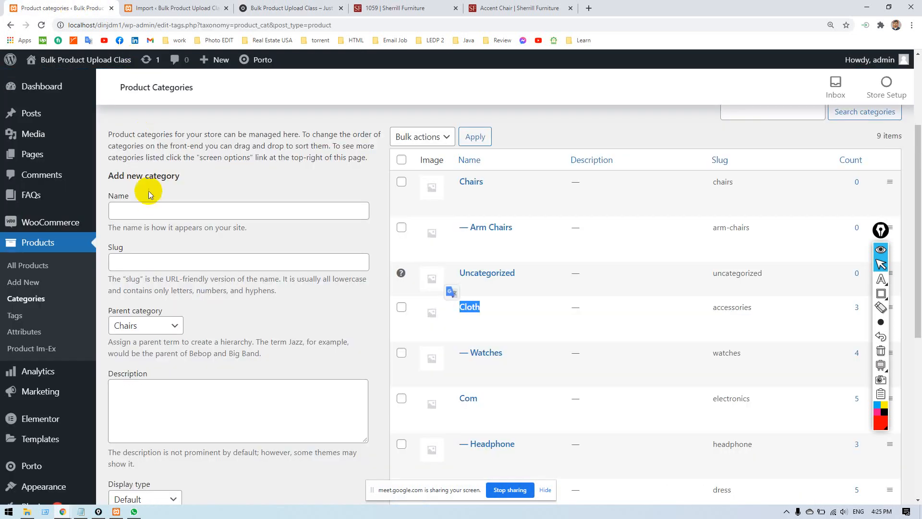
{"action": "mouse_move", "coordinate": [20, 370]}
{"action": "scroll", "coordinate": [44, 380], "scroll_direction": "down", "scroll_amount": 1}
{"action": "scroll", "coordinate": [45, 379], "scroll_direction": "down", "scroll_amount": 1}
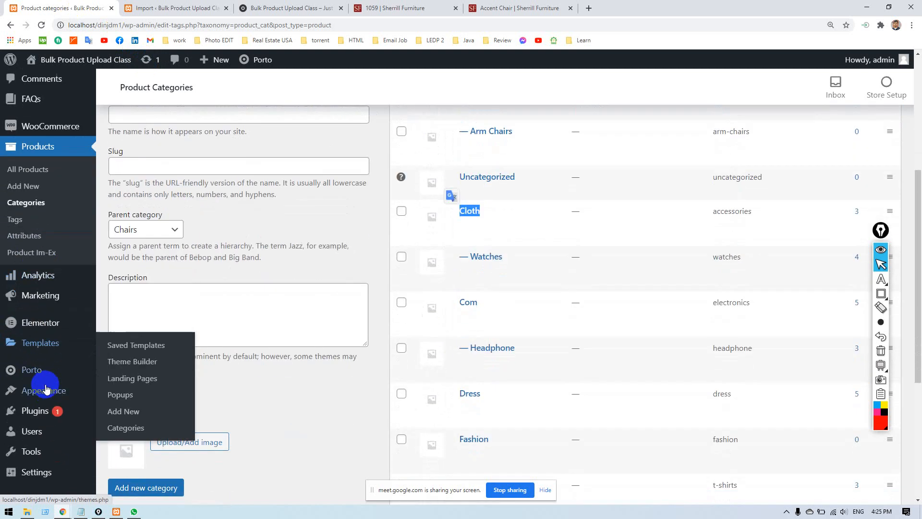
{"action": "mouse_move", "coordinate": [46, 389]}
{"action": "left_click", "coordinate": [137, 406]}
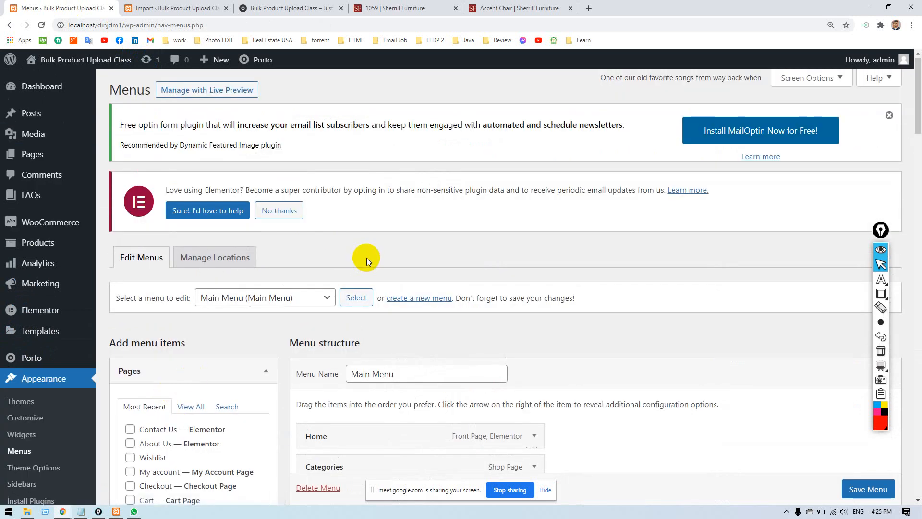
{"action": "scroll", "coordinate": [366, 261], "scroll_direction": "down", "scroll_amount": 4}
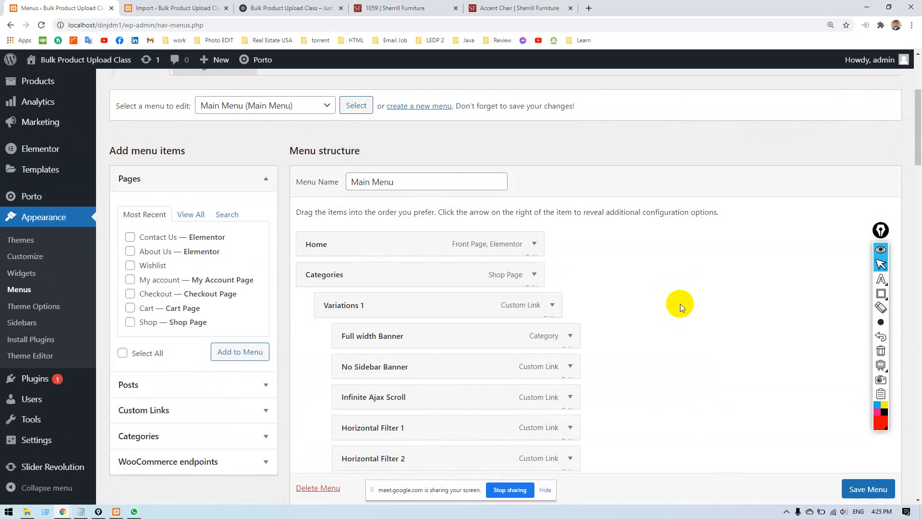
{"action": "scroll", "coordinate": [680, 304], "scroll_direction": "down", "scroll_amount": 3}
{"action": "scroll", "coordinate": [681, 304], "scroll_direction": "down", "scroll_amount": 1}
{"action": "scroll", "coordinate": [680, 304], "scroll_direction": "down", "scroll_amount": 1}
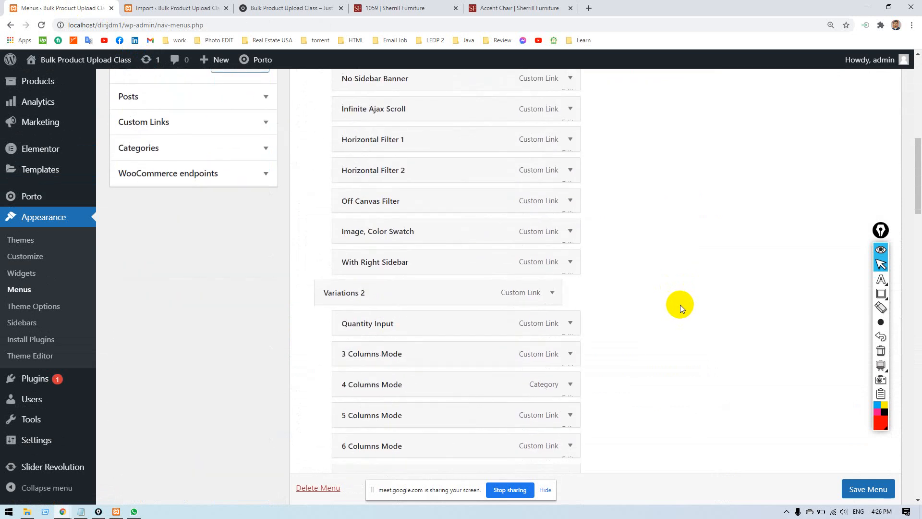
{"action": "scroll", "coordinate": [681, 304], "scroll_direction": "up", "scroll_amount": 6}
{"action": "scroll", "coordinate": [681, 305], "scroll_direction": "down", "scroll_amount": 1}
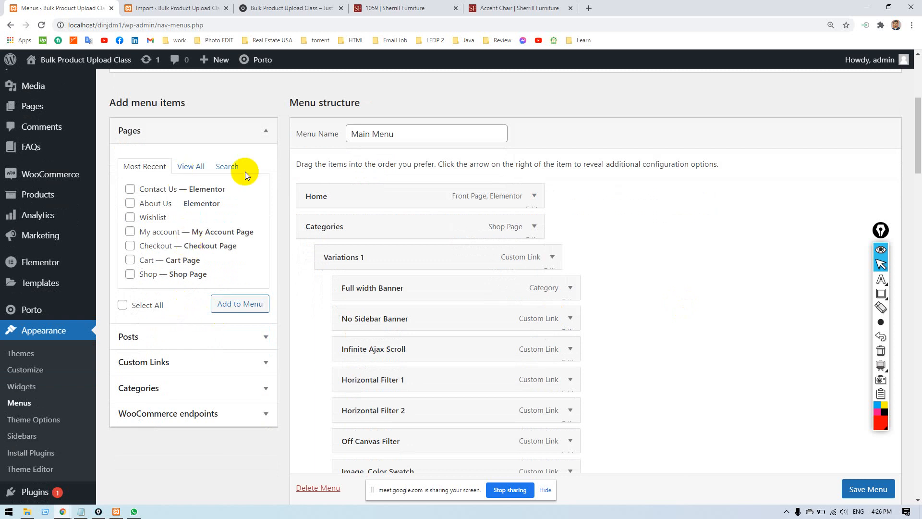
Expand the Categories box for adding menu items and examine its most used entries and its complete category list.
{"action": "left_click", "coordinate": [161, 387]}
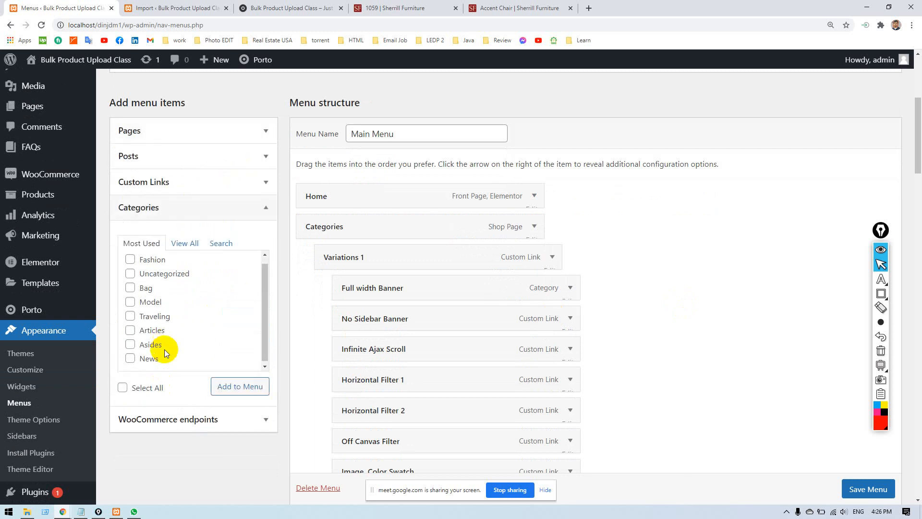
{"action": "scroll", "coordinate": [150, 304], "scroll_direction": "up", "scroll_amount": 1}
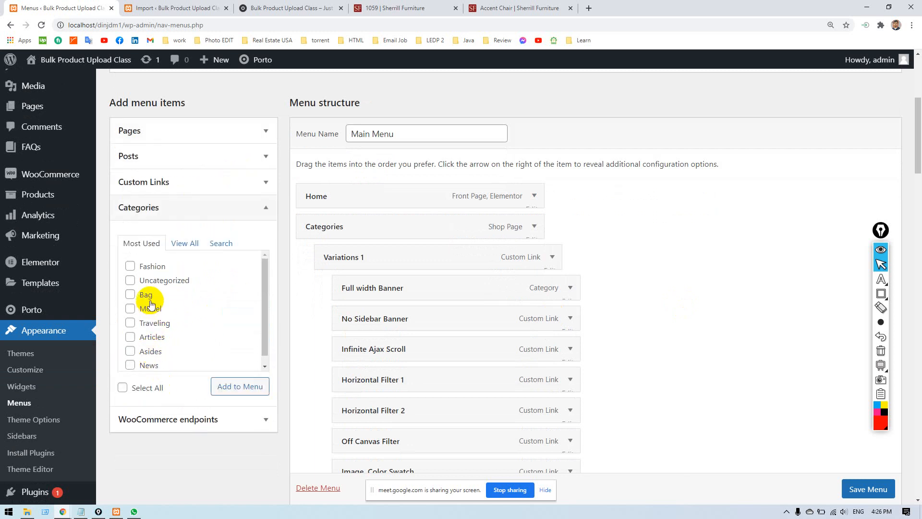
{"action": "scroll", "coordinate": [149, 357], "scroll_direction": "down", "scroll_amount": 1}
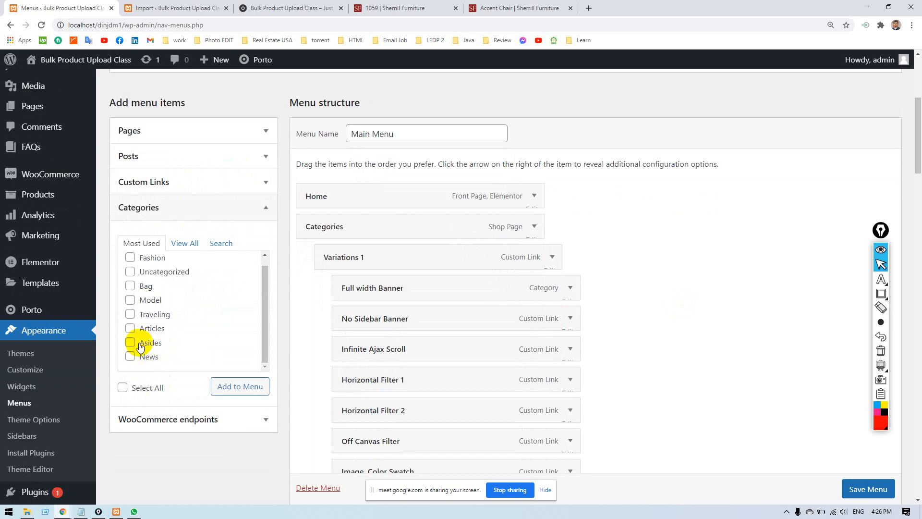
{"action": "scroll", "coordinate": [141, 342], "scroll_direction": "up", "scroll_amount": 1}
{"action": "left_click", "coordinate": [185, 243]}
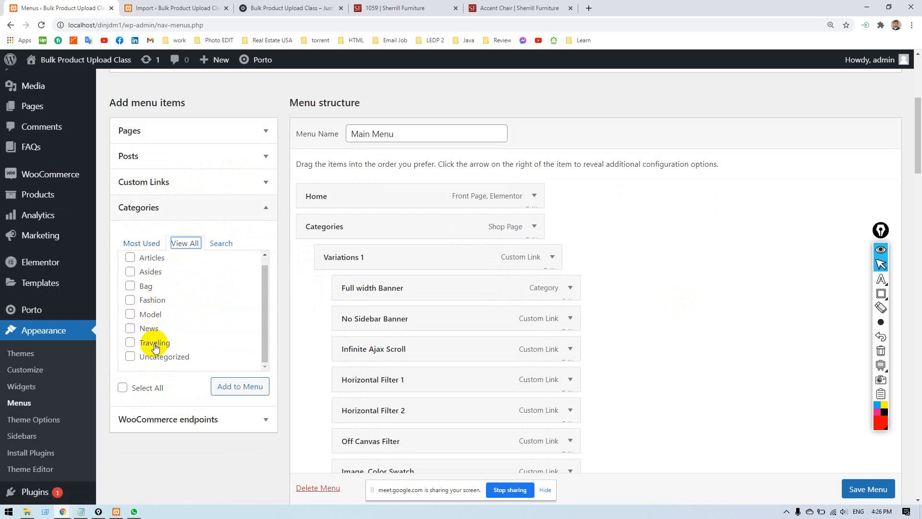
{"action": "scroll", "coordinate": [158, 334], "scroll_direction": "up", "scroll_amount": 5}
{"action": "scroll", "coordinate": [150, 340], "scroll_direction": "down", "scroll_amount": 6}
{"action": "scroll", "coordinate": [154, 345], "scroll_direction": "up", "scroll_amount": 1}
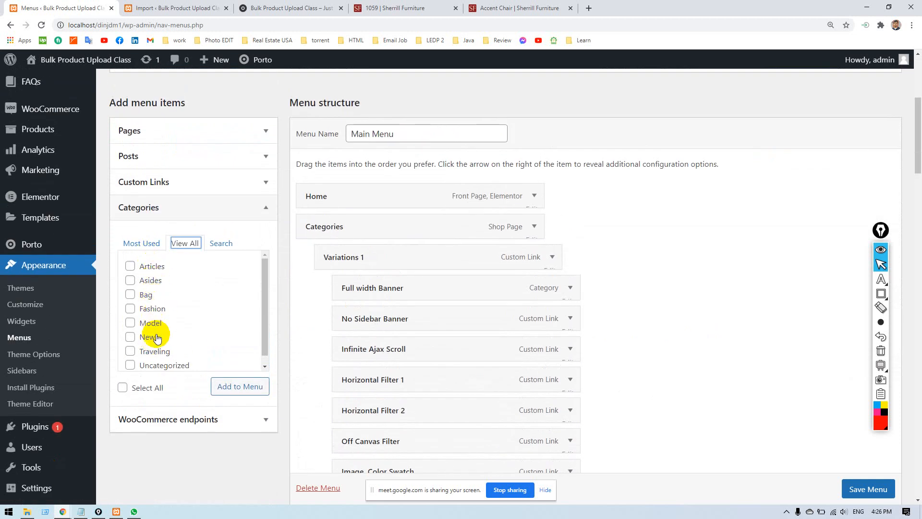
{"action": "scroll", "coordinate": [155, 342], "scroll_direction": "down", "scroll_amount": 1}
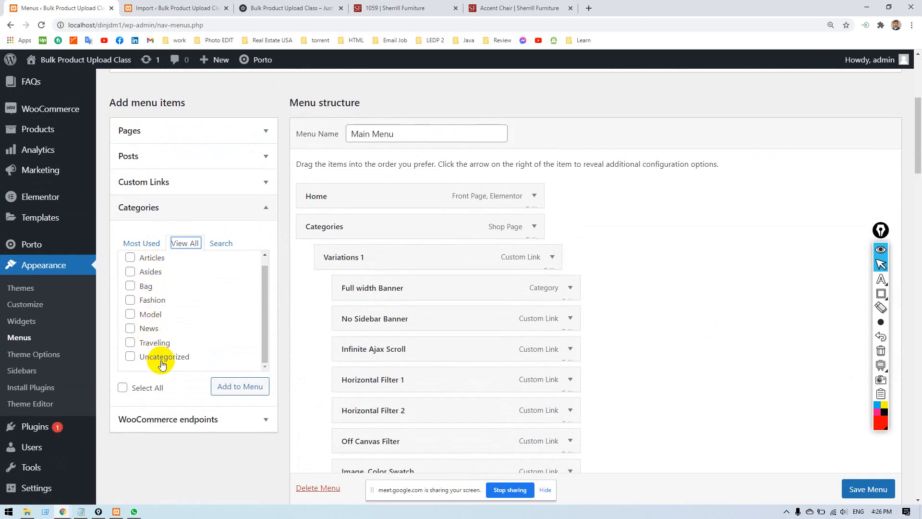
{"action": "scroll", "coordinate": [163, 354], "scroll_direction": "up", "scroll_amount": 1}
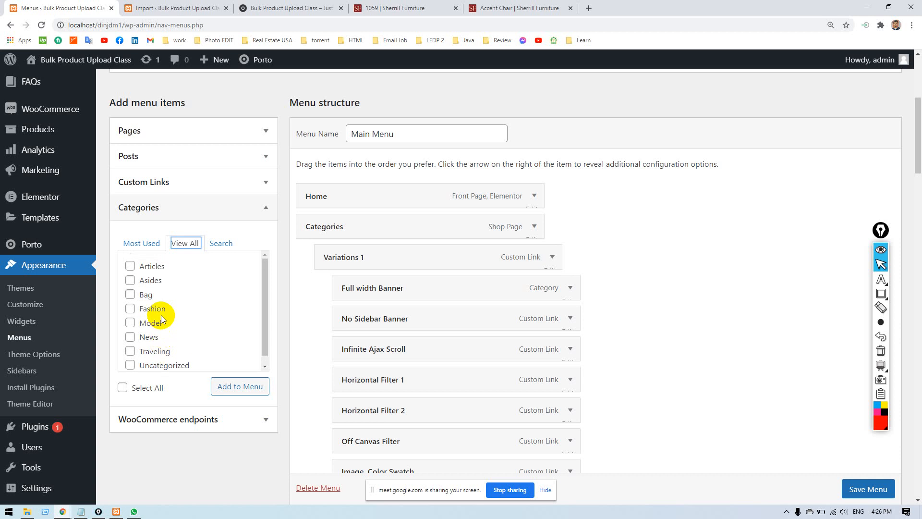
Compare the Most Used, View All and Search views of the menu categories, then expand the Posts box.
{"action": "left_click", "coordinate": [148, 244]}
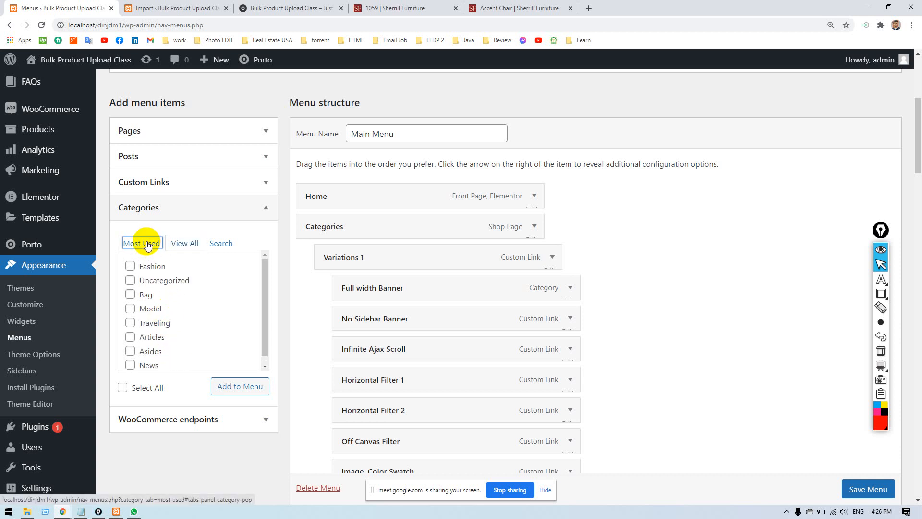
{"action": "scroll", "coordinate": [175, 299], "scroll_direction": "down", "scroll_amount": 1}
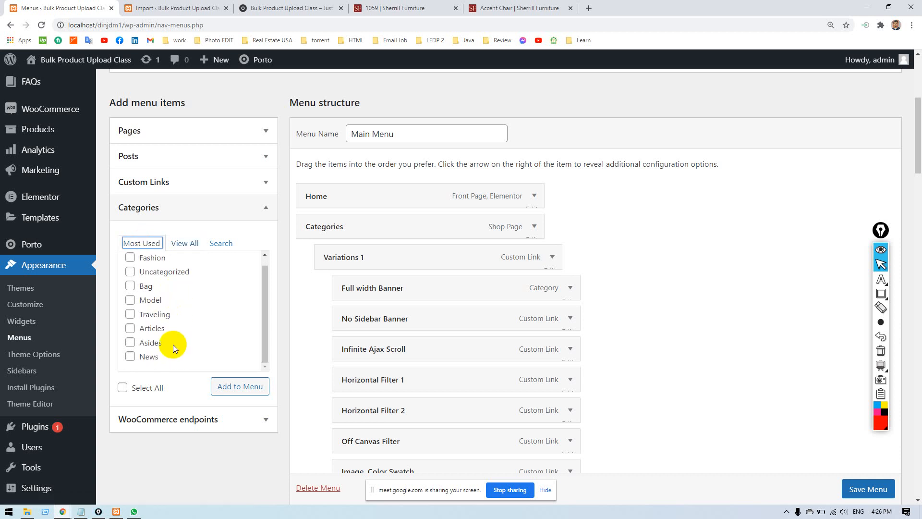
{"action": "scroll", "coordinate": [172, 344], "scroll_direction": "up", "scroll_amount": 1}
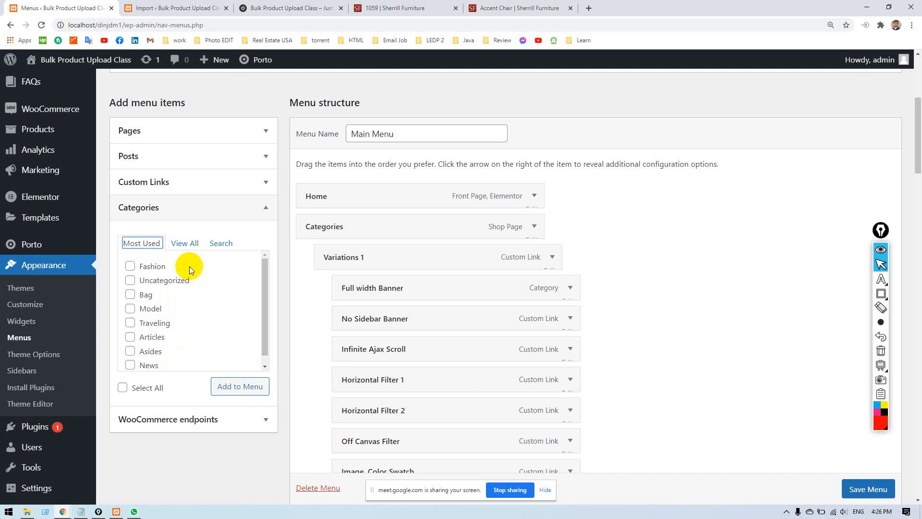
{"action": "left_click", "coordinate": [183, 245]}
{"action": "left_click", "coordinate": [223, 243]}
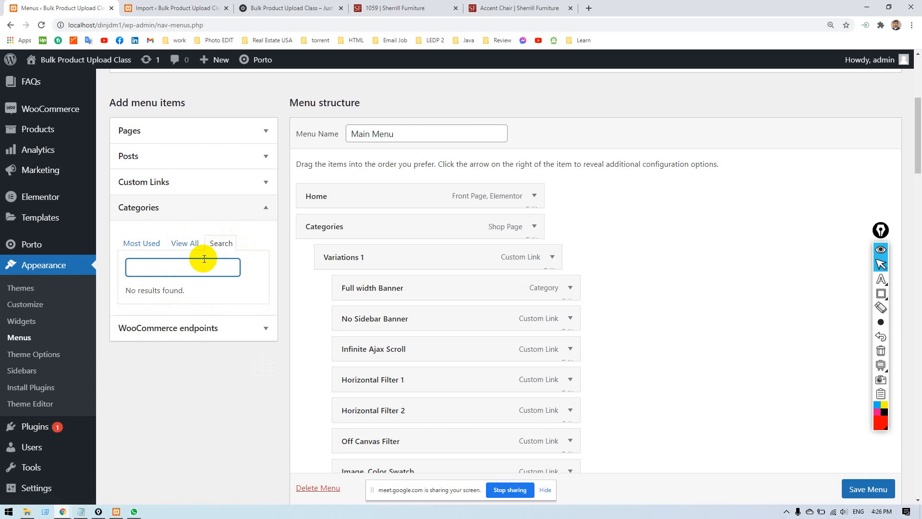
{"action": "left_click", "coordinate": [150, 243]}
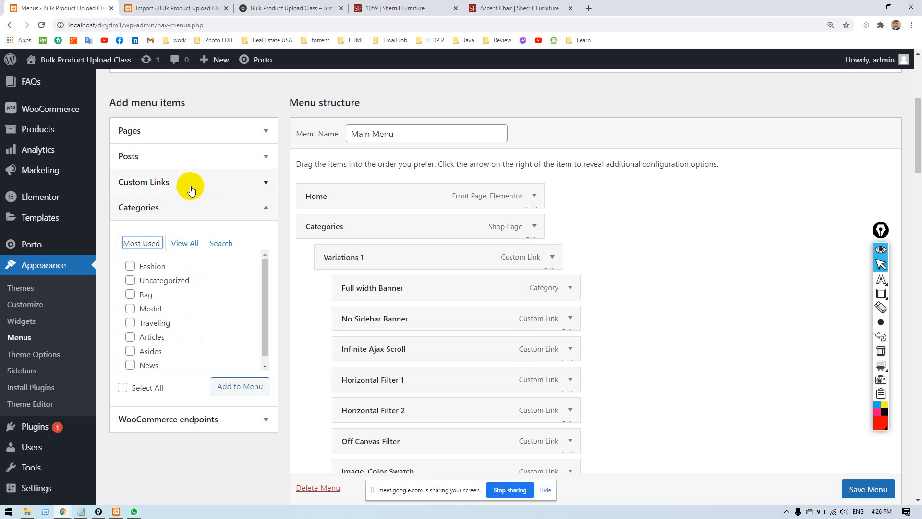
{"action": "left_click", "coordinate": [166, 158]}
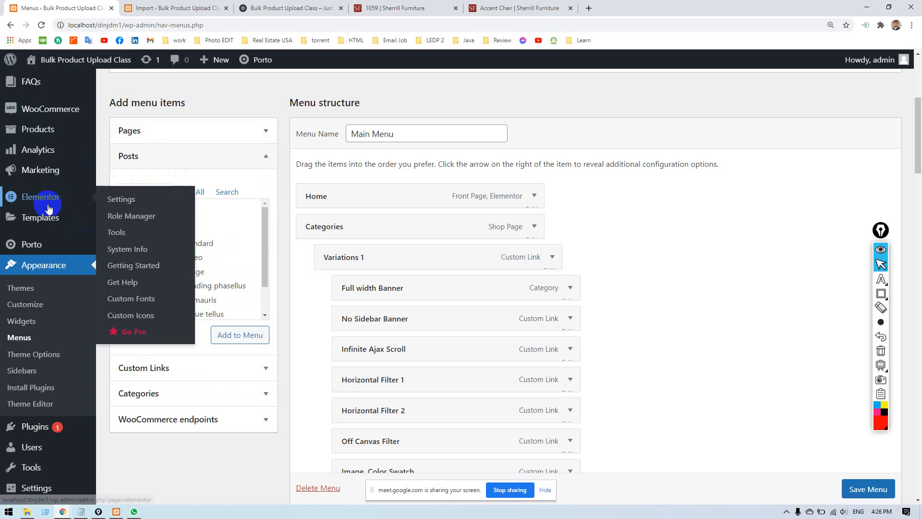
Open the Product Categories page in the WordPress admin.
{"action": "scroll", "coordinate": [31, 188], "scroll_direction": "up", "scroll_amount": 5}
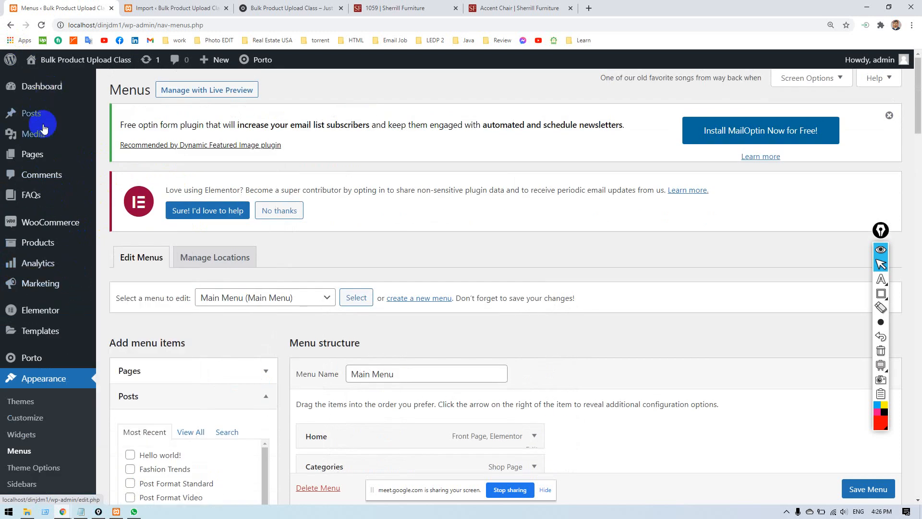
{"action": "mouse_move", "coordinate": [33, 120]}
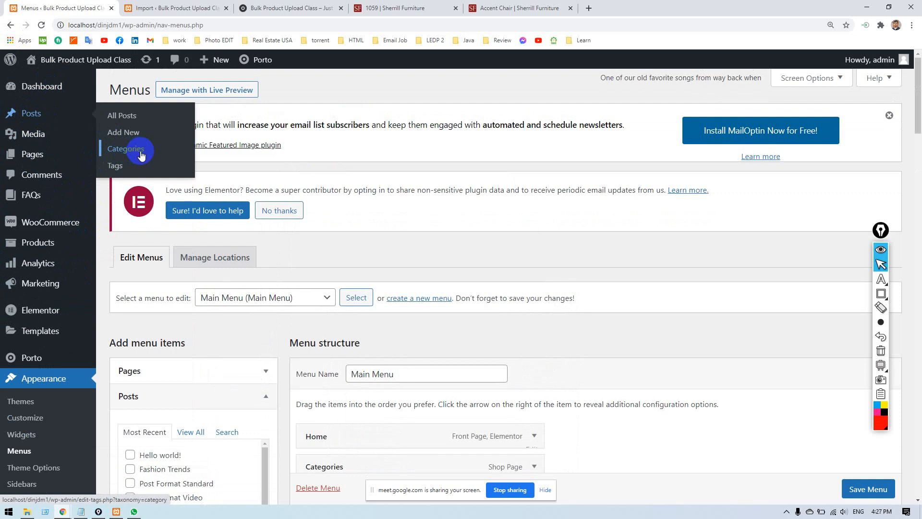
{"action": "mouse_move", "coordinate": [56, 240]}
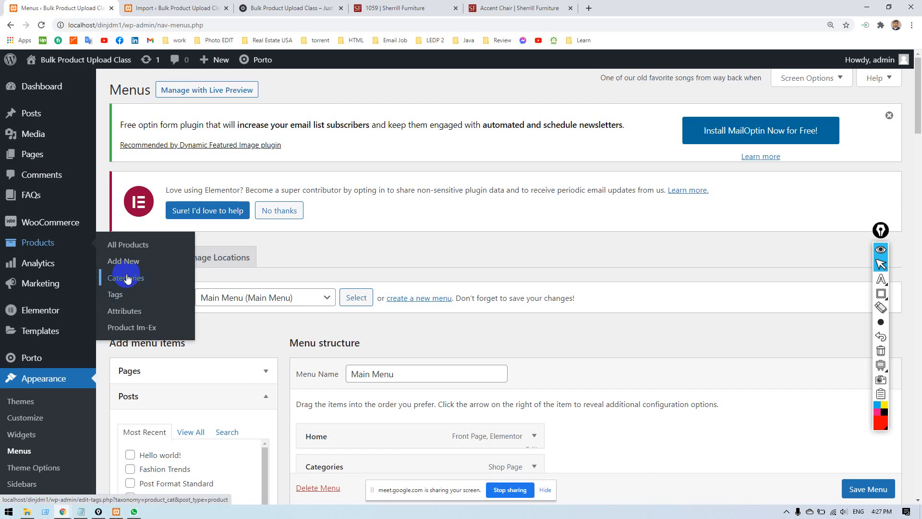
{"action": "left_click", "coordinate": [139, 283]}
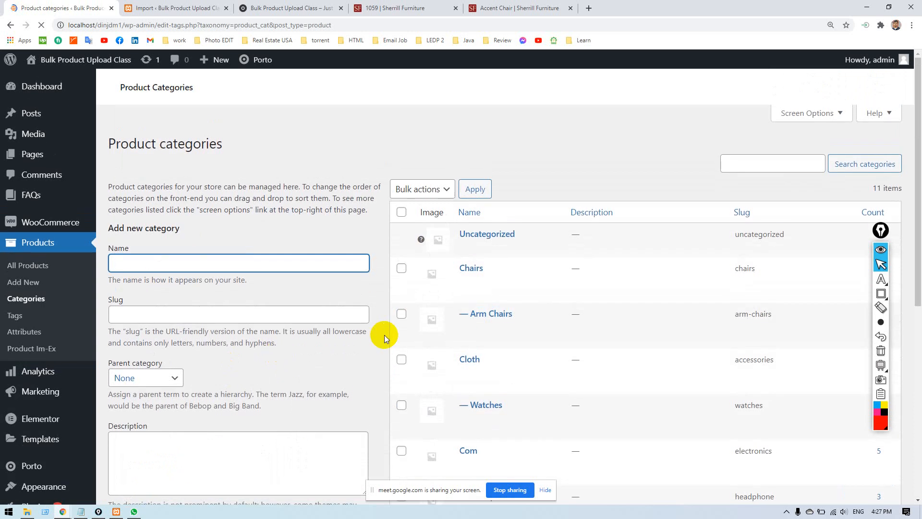
Copy the view link of the Chairs product category and open it in a new browser tab.
{"action": "scroll", "coordinate": [483, 324], "scroll_direction": "down", "scroll_amount": 2}
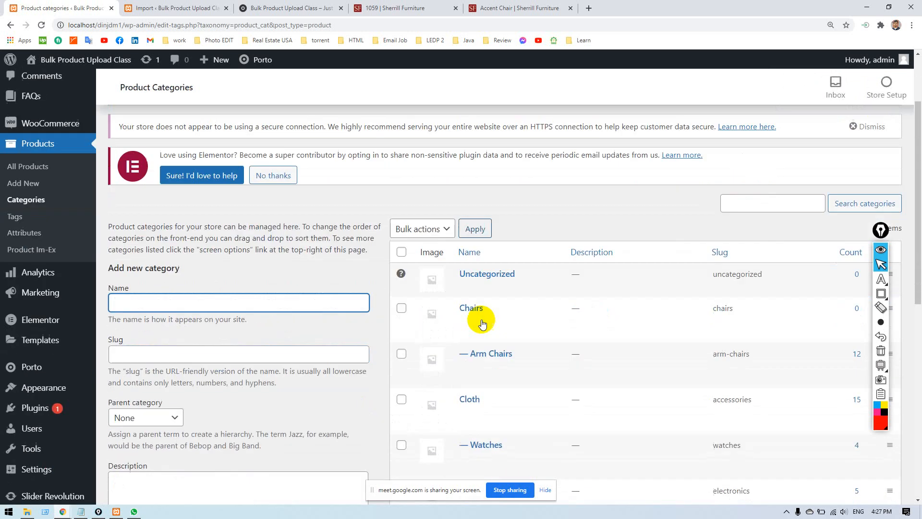
{"action": "scroll", "coordinate": [482, 324], "scroll_direction": "down", "scroll_amount": 1}
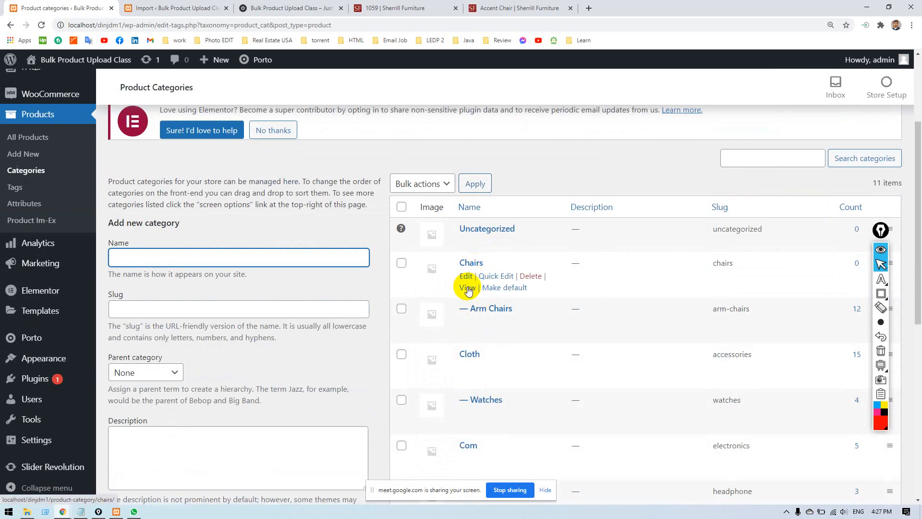
{"action": "right_click", "coordinate": [468, 288]}
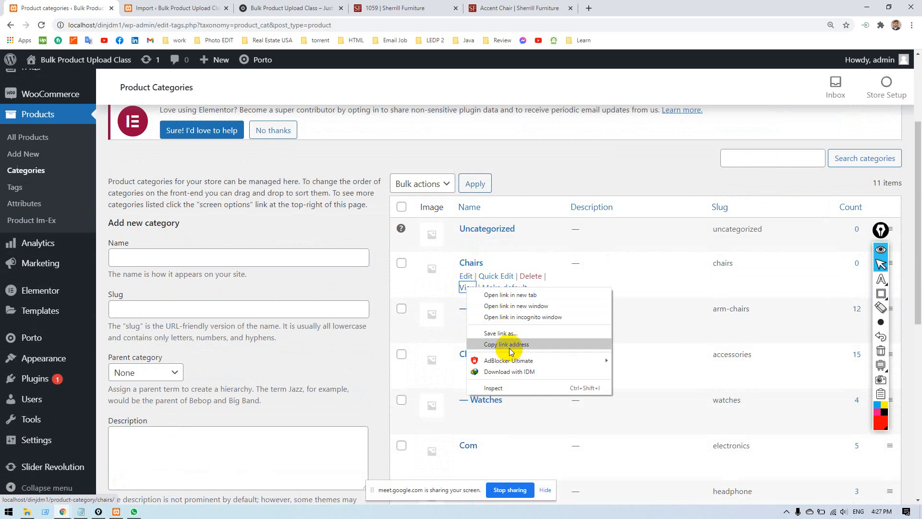
{"action": "left_click", "coordinate": [507, 344]}
{"action": "left_click", "coordinate": [589, 8]}
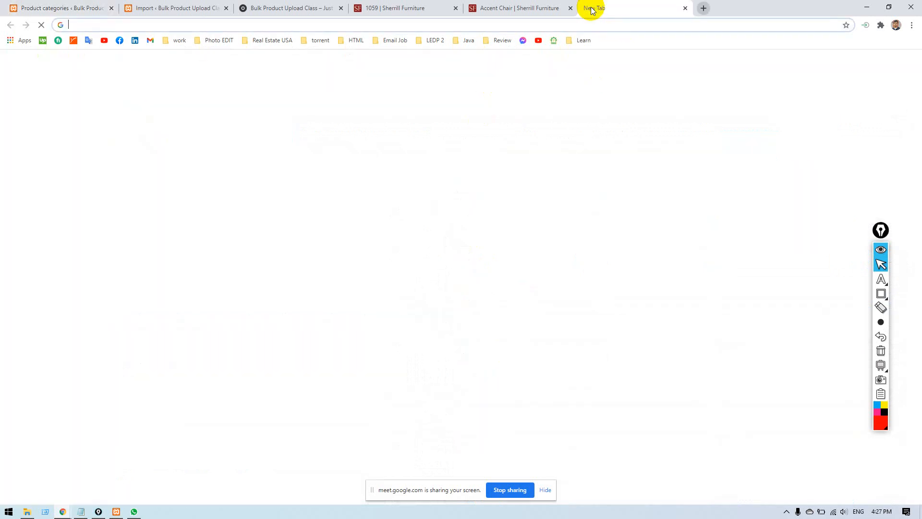
{"action": "key", "text": "ctrl+v"}
{"action": "key", "text": "Return"}
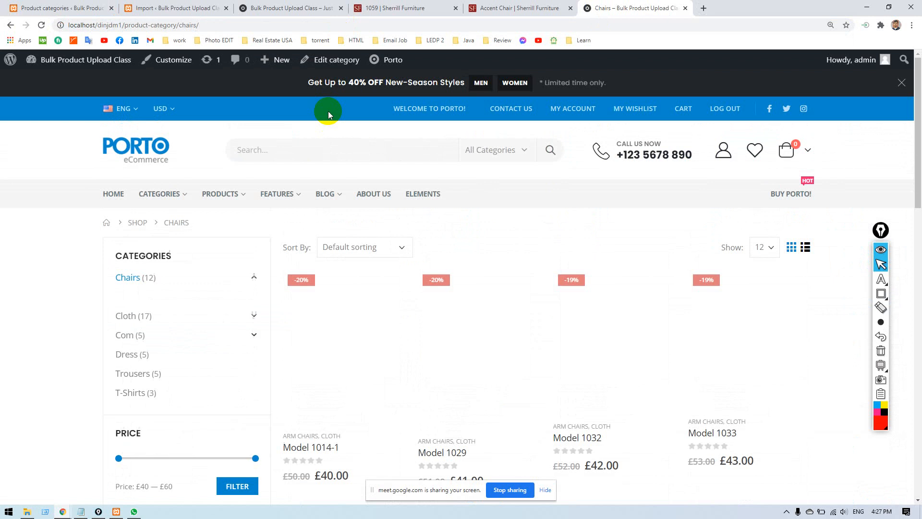
Look through the products on the Chairs category page and open Model 1014-1 in a new tab.
{"action": "scroll", "coordinate": [56, 251], "scroll_direction": "down", "scroll_amount": 7}
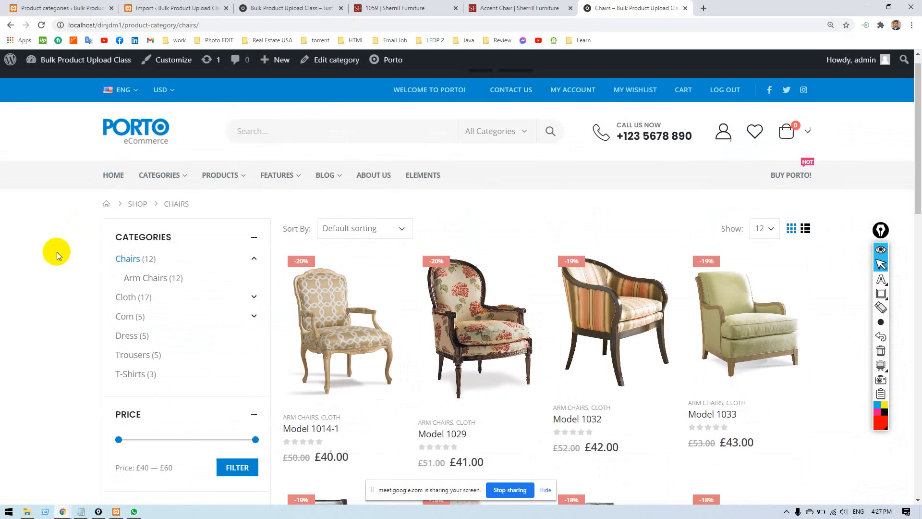
{"action": "scroll", "coordinate": [52, 261], "scroll_direction": "down", "scroll_amount": 7}
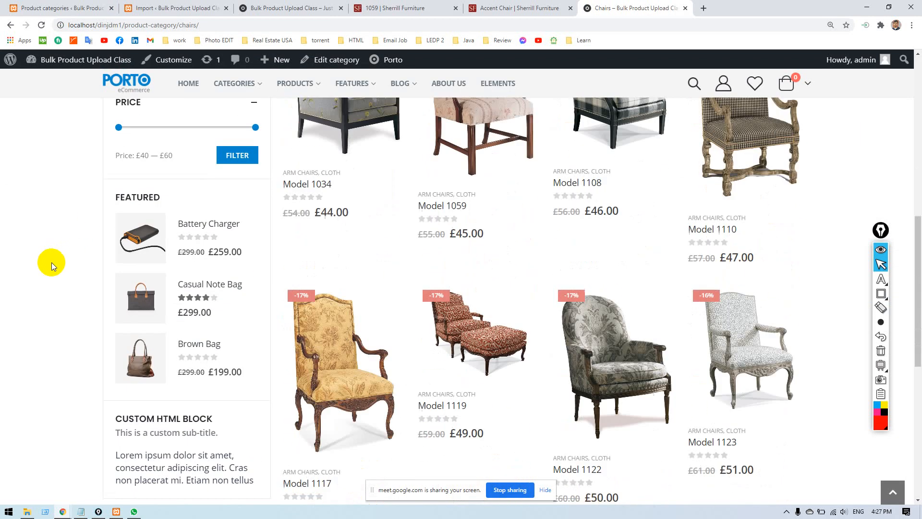
{"action": "scroll", "coordinate": [51, 261], "scroll_direction": "up", "scroll_amount": 5}
{"action": "scroll", "coordinate": [51, 261], "scroll_direction": "up", "scroll_amount": 6}
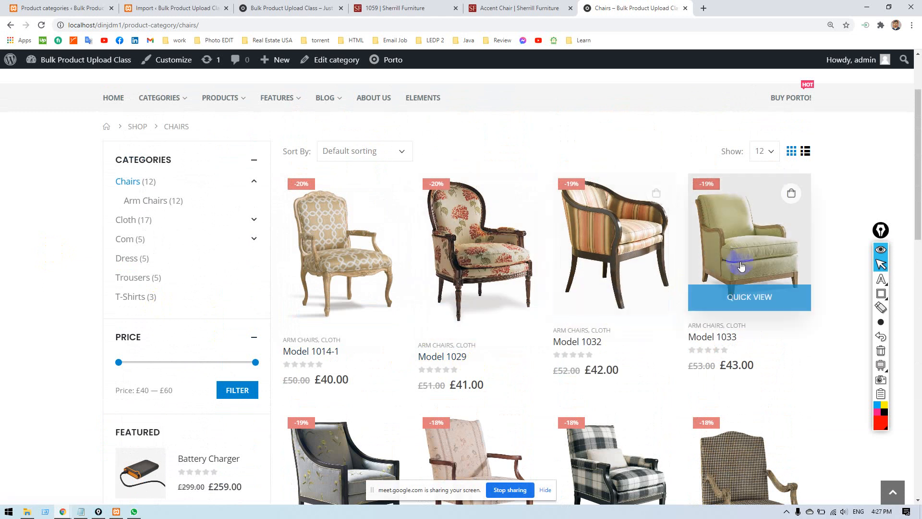
{"action": "scroll", "coordinate": [741, 266], "scroll_direction": "down", "scroll_amount": 2}
{"action": "right_click", "coordinate": [350, 143]}
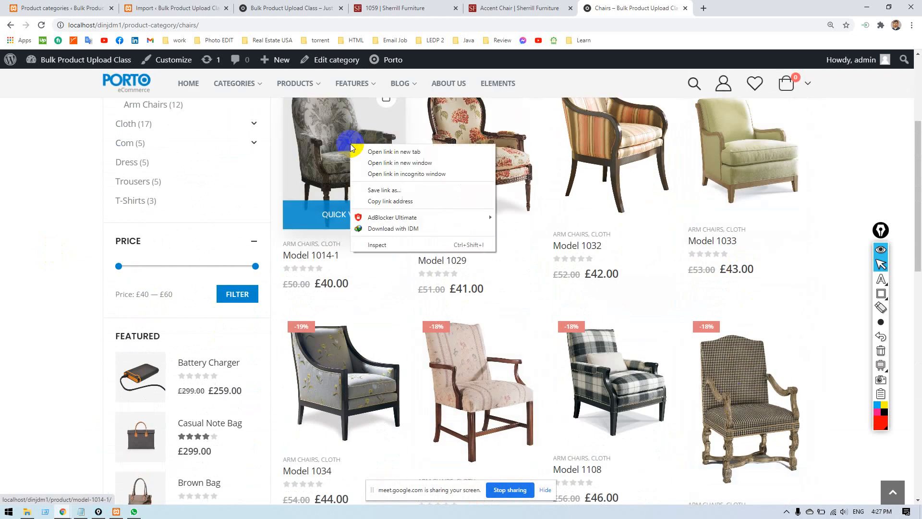
{"action": "left_click", "coordinate": [394, 151]}
{"action": "left_click", "coordinate": [721, 8]}
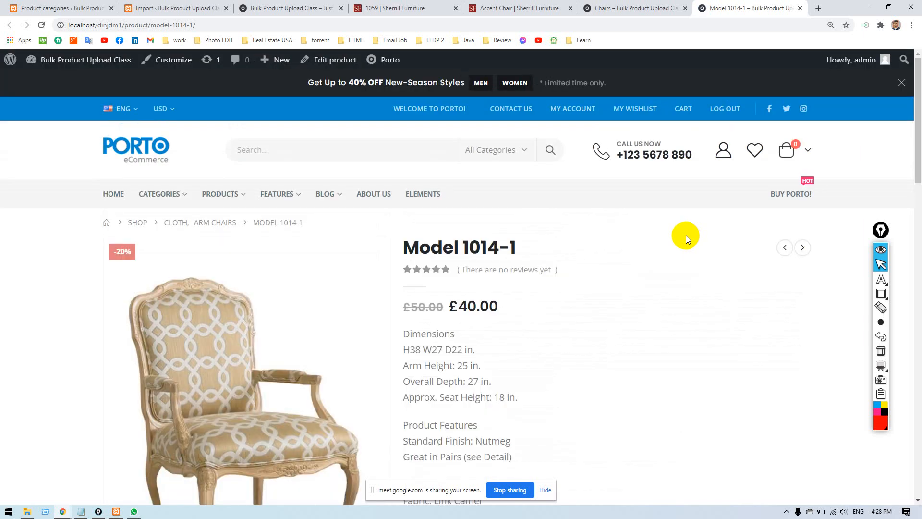
Check the category breadcrumb, product name and prices on the Model 1014-1 product page.
{"action": "left_click_drag", "start_coordinate": [329, 221], "coordinate": [135, 224]}
{"action": "left_click", "coordinate": [51, 247]}
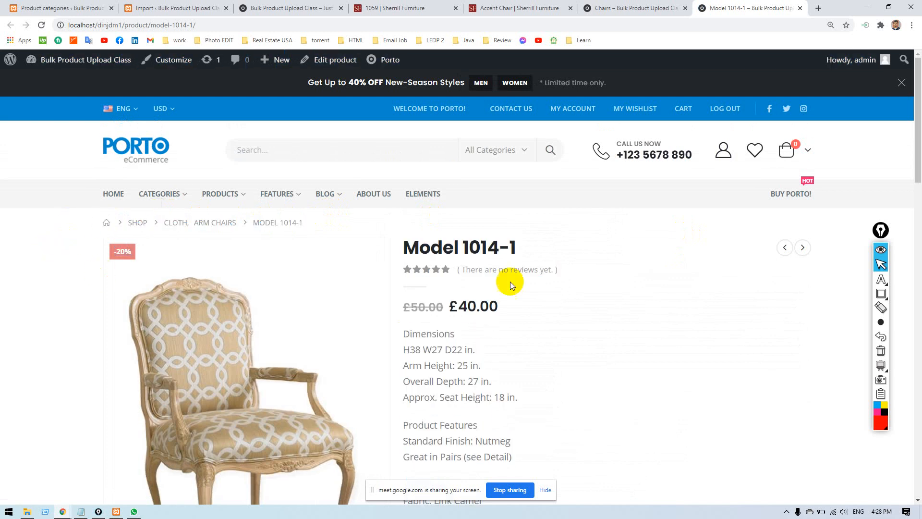
{"action": "left_click_drag", "start_coordinate": [406, 247], "coordinate": [546, 245]}
{"action": "left_click_drag", "start_coordinate": [500, 307], "coordinate": [533, 307]}
{"action": "left_click", "coordinate": [418, 305]}
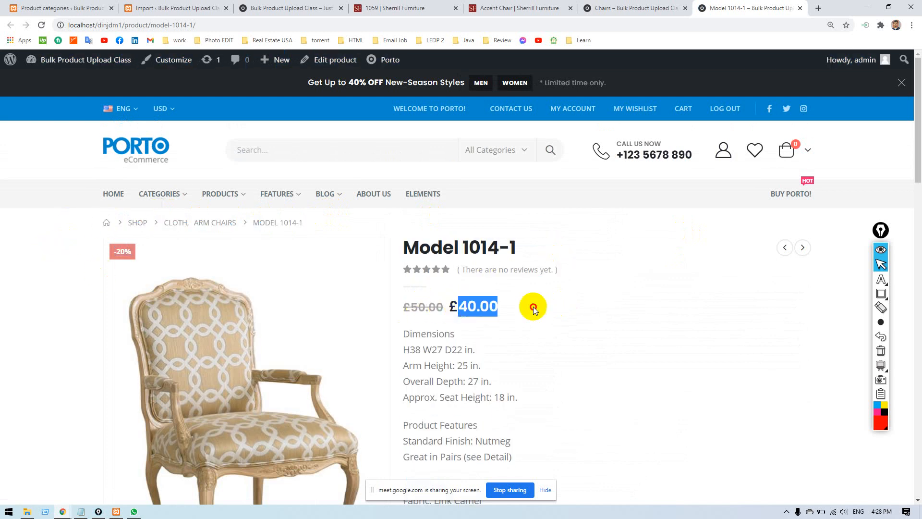
Review the regular and sale prices and the short description on the Model 1014-1 product page.
{"action": "left_click", "coordinate": [422, 305]}
{"action": "double_click", "coordinate": [423, 306]}
{"action": "left_click_drag", "start_coordinate": [423, 306], "coordinate": [486, 305]}
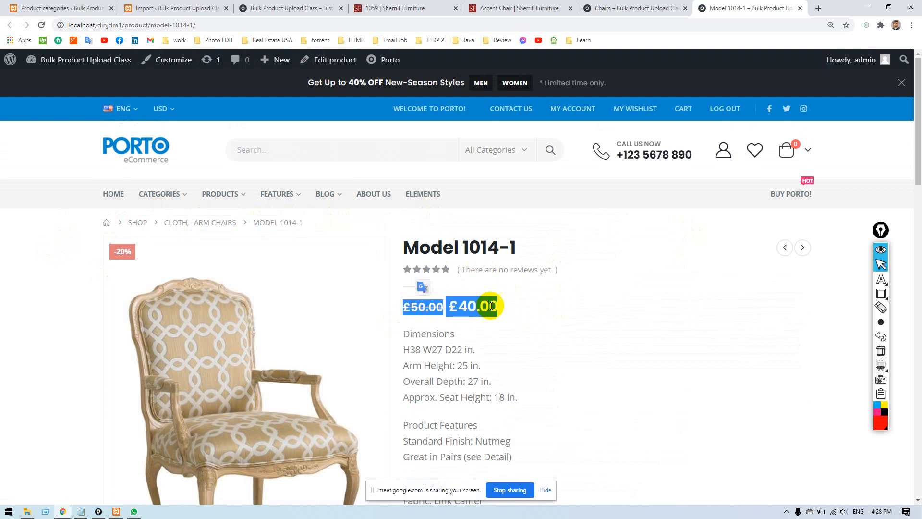
{"action": "double_click", "coordinate": [478, 306]}
{"action": "scroll", "coordinate": [590, 313], "scroll_direction": "down", "scroll_amount": 2}
{"action": "left_click", "coordinate": [605, 299]}
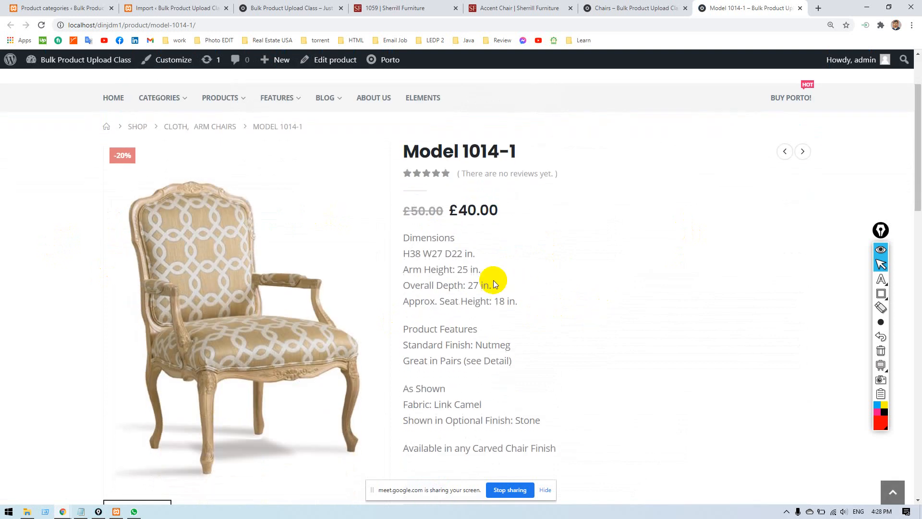
{"action": "scroll", "coordinate": [493, 281], "scroll_direction": "down", "scroll_amount": 1}
{"action": "left_click_drag", "start_coordinate": [407, 189], "coordinate": [565, 398]}
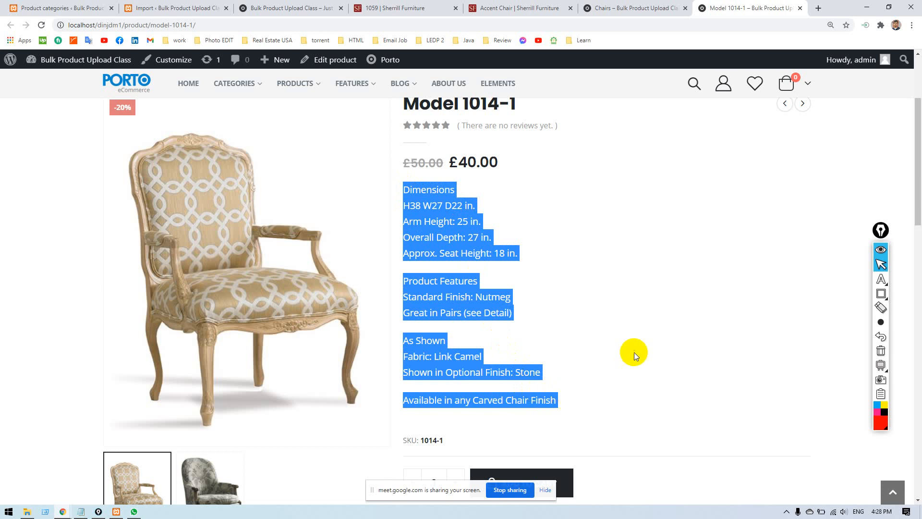
{"action": "left_click", "coordinate": [634, 352]}
Examine the Dimensions section in the Model 1014-1 product description.
{"action": "scroll", "coordinate": [624, 349], "scroll_direction": "down", "scroll_amount": 2}
{"action": "scroll", "coordinate": [541, 299], "scroll_direction": "down", "scroll_amount": 3}
{"action": "scroll", "coordinate": [541, 299], "scroll_direction": "down", "scroll_amount": 3}
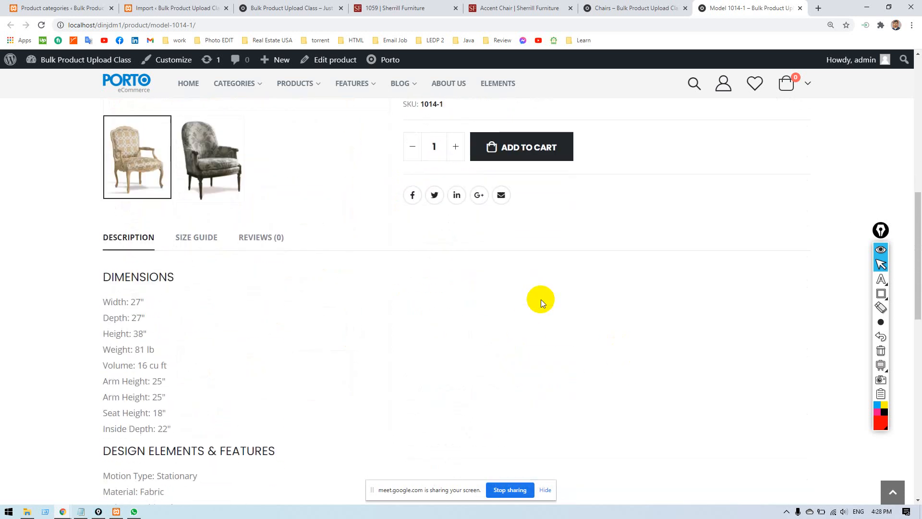
{"action": "scroll", "coordinate": [184, 258], "scroll_direction": "down", "scroll_amount": 1}
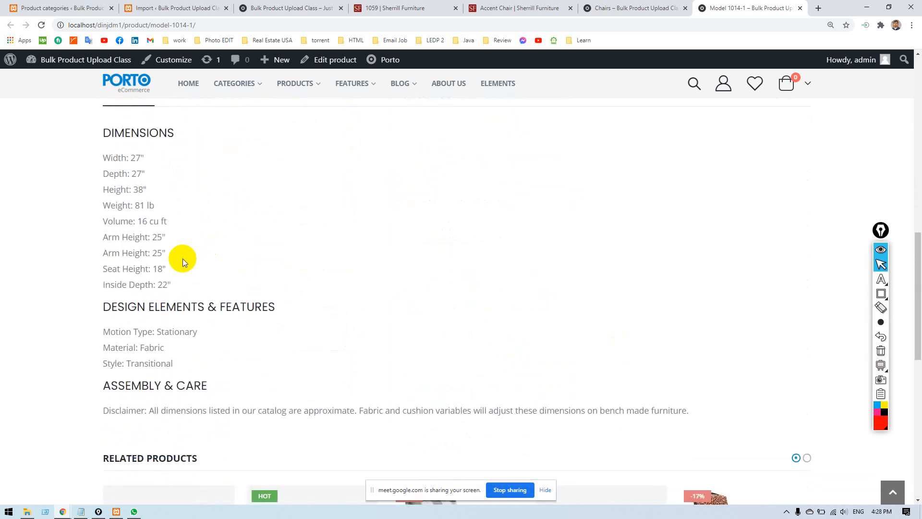
{"action": "scroll", "coordinate": [158, 252], "scroll_direction": "up", "scroll_amount": 2}
{"action": "left_click_drag", "start_coordinate": [100, 228], "coordinate": [209, 232]}
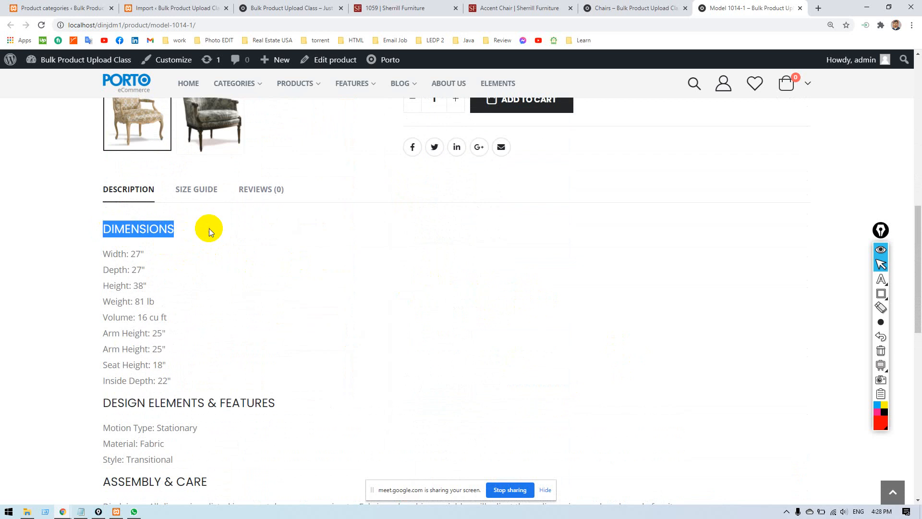
{"action": "left_click", "coordinate": [210, 232]}
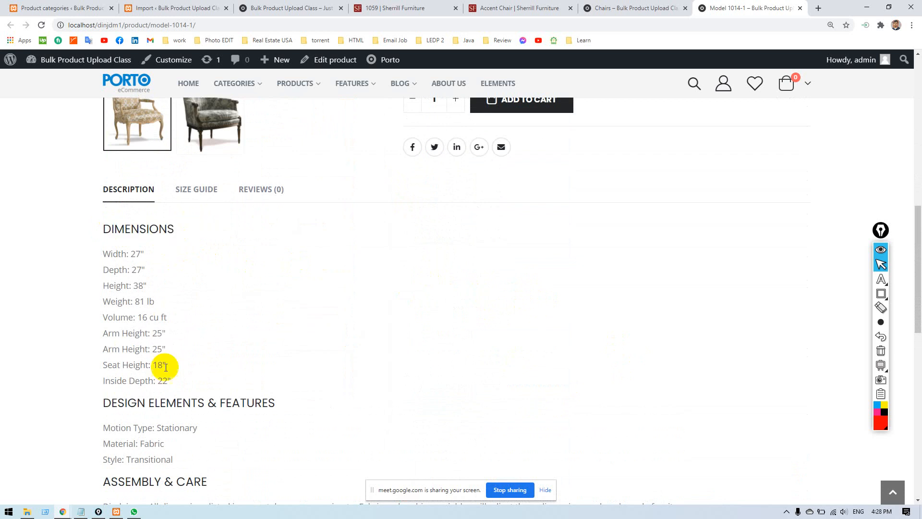
{"action": "left_click_drag", "start_coordinate": [174, 384], "coordinate": [91, 249]}
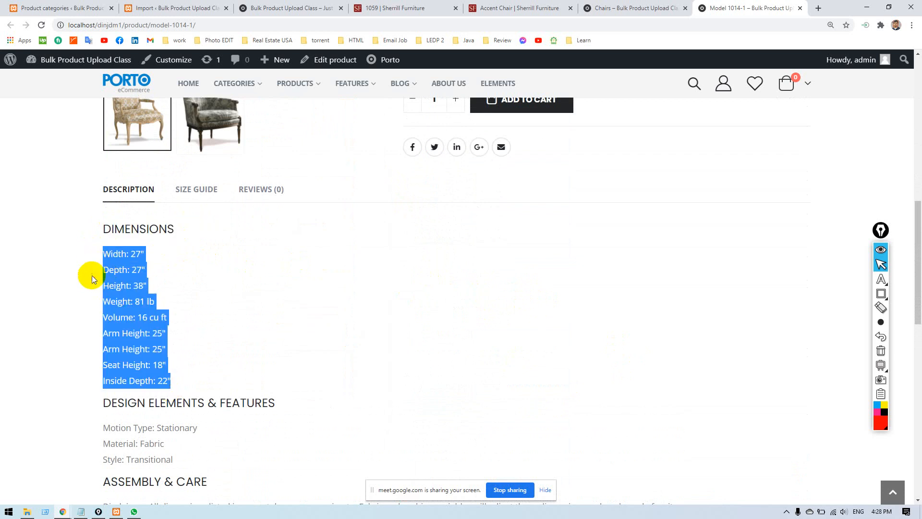
{"action": "left_click", "coordinate": [75, 356]}
Examine the Design Elements & Features and Assembly & Care sections of the Model 1014-1 description.
{"action": "left_click_drag", "start_coordinate": [96, 401], "coordinate": [309, 399]}
{"action": "scroll", "coordinate": [305, 396], "scroll_direction": "down", "scroll_amount": 2}
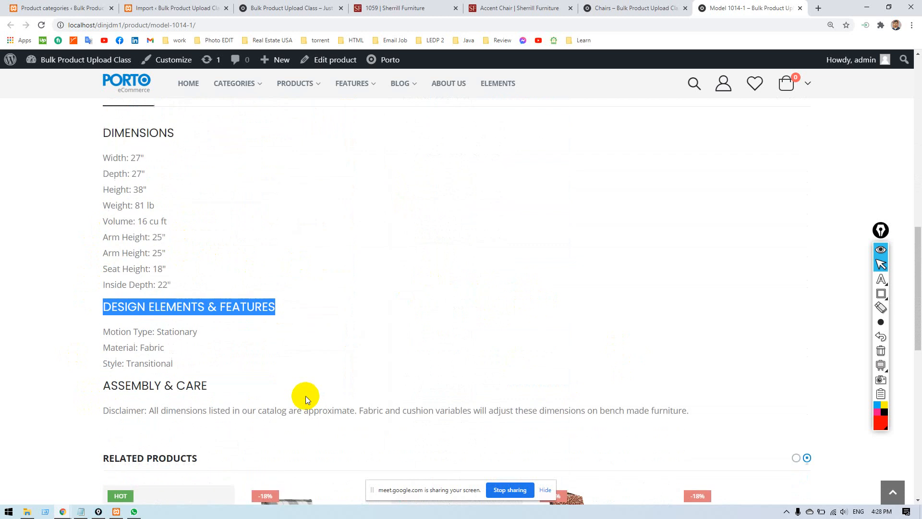
{"action": "left_click_drag", "start_coordinate": [91, 384], "coordinate": [238, 385]}
{"action": "left_click", "coordinate": [99, 373]}
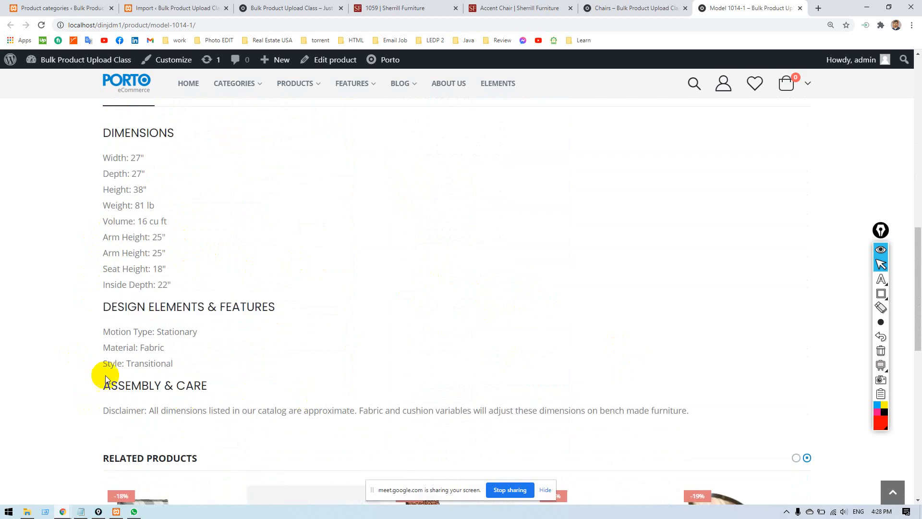
{"action": "left_click_drag", "start_coordinate": [84, 319], "coordinate": [792, 419]}
{"action": "left_click", "coordinate": [642, 344]}
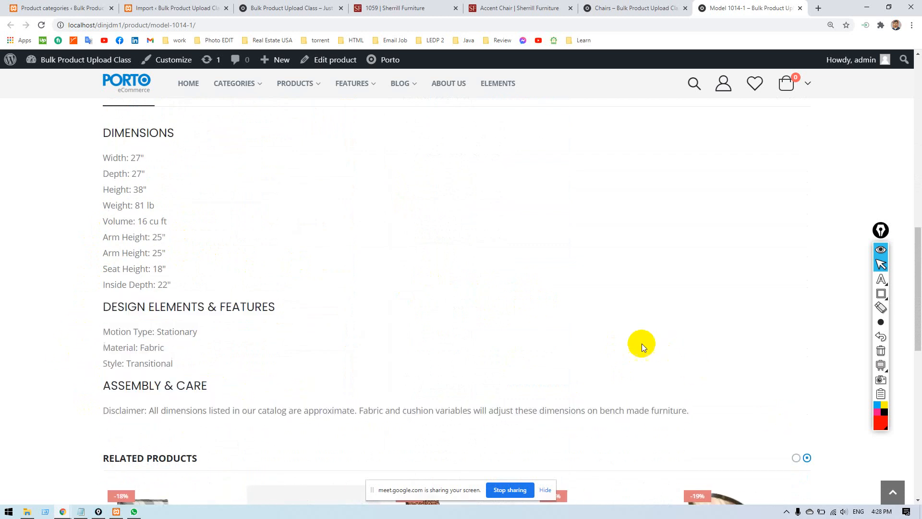
{"action": "left_click_drag", "start_coordinate": [92, 127], "coordinate": [706, 407]}
{"action": "left_click", "coordinate": [707, 406]}
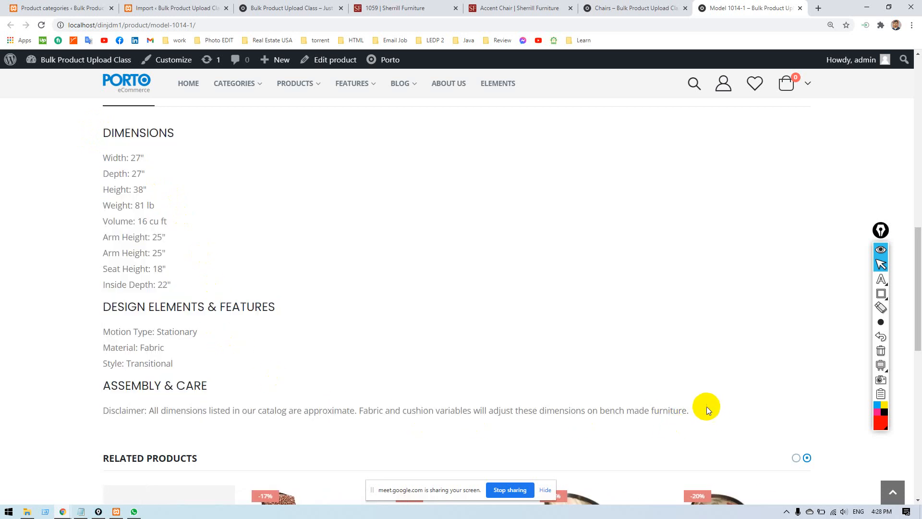
Glance at the Sherrill Furniture 1059 source page and move the Model 1014-1 tab directly after the storefront home tab.
{"action": "left_click", "coordinate": [391, 10]}
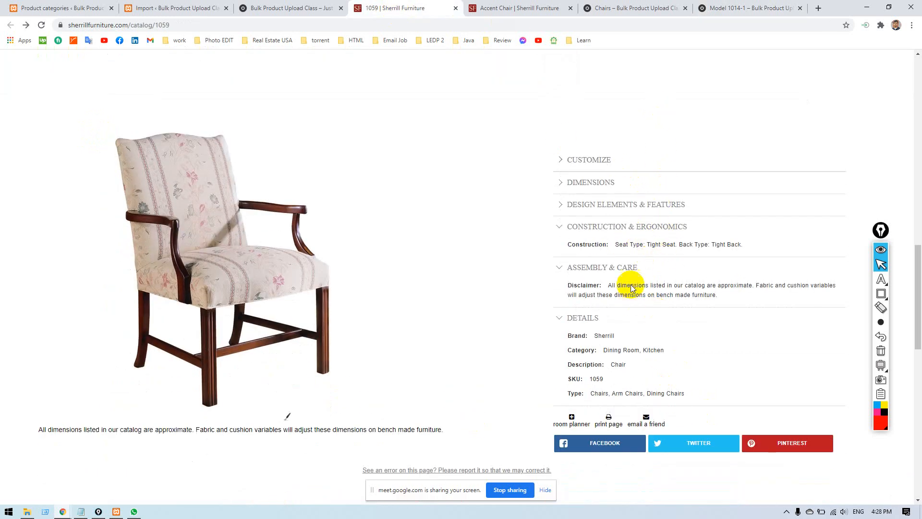
{"action": "left_click", "coordinate": [288, 9]}
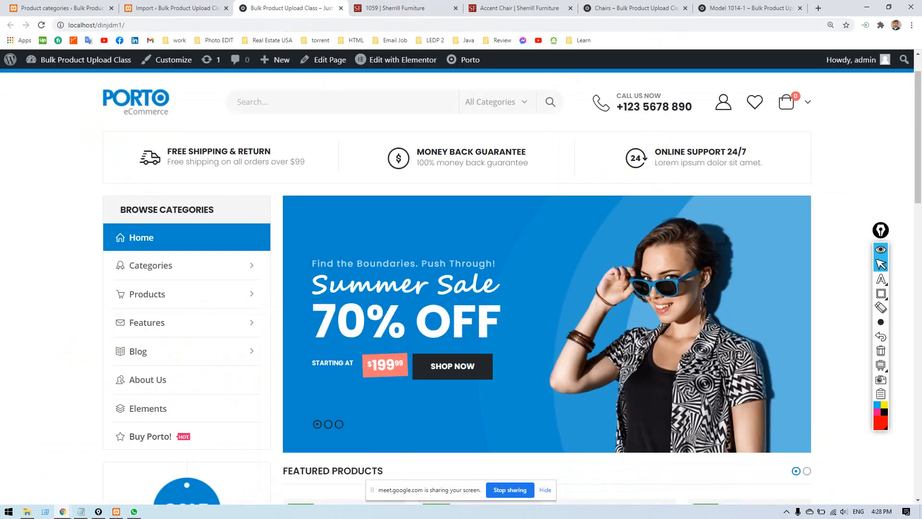
{"action": "left_click_drag", "start_coordinate": [756, 7], "coordinate": [432, 19]}
{"action": "scroll", "coordinate": [177, 317], "scroll_direction": "up", "scroll_amount": 1}
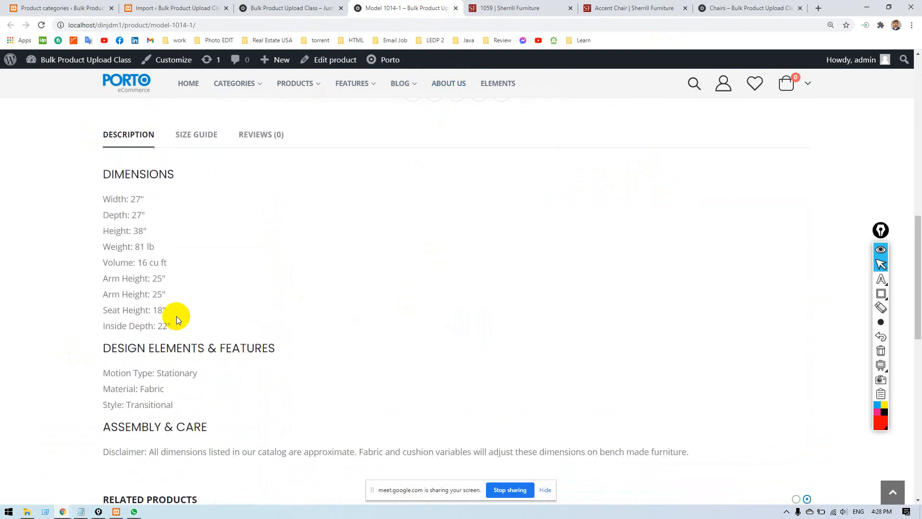
{"action": "scroll", "coordinate": [176, 317], "scroll_direction": "down", "scroll_amount": 3}
{"action": "scroll", "coordinate": [176, 316], "scroll_direction": "up", "scroll_amount": 2}
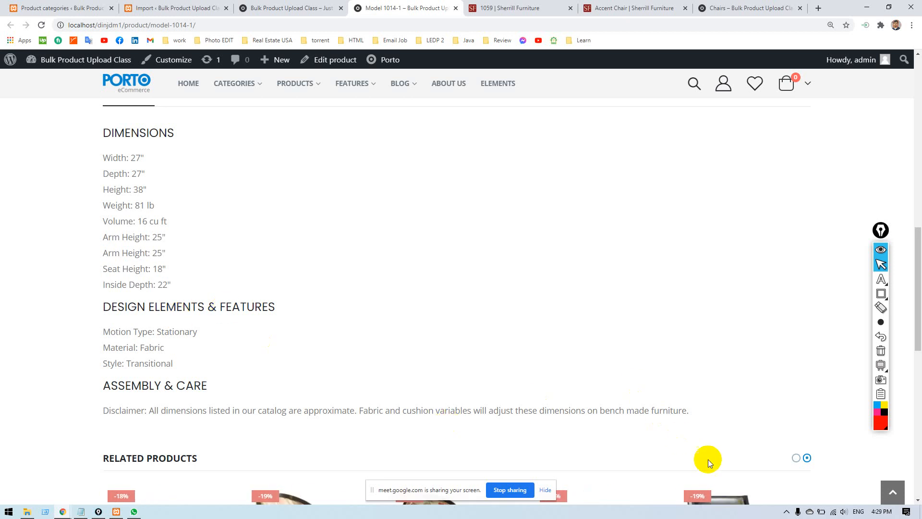
Set the speaker volume to 48.
{"action": "left_click", "coordinate": [845, 513]}
{"action": "left_click", "coordinate": [834, 490]}
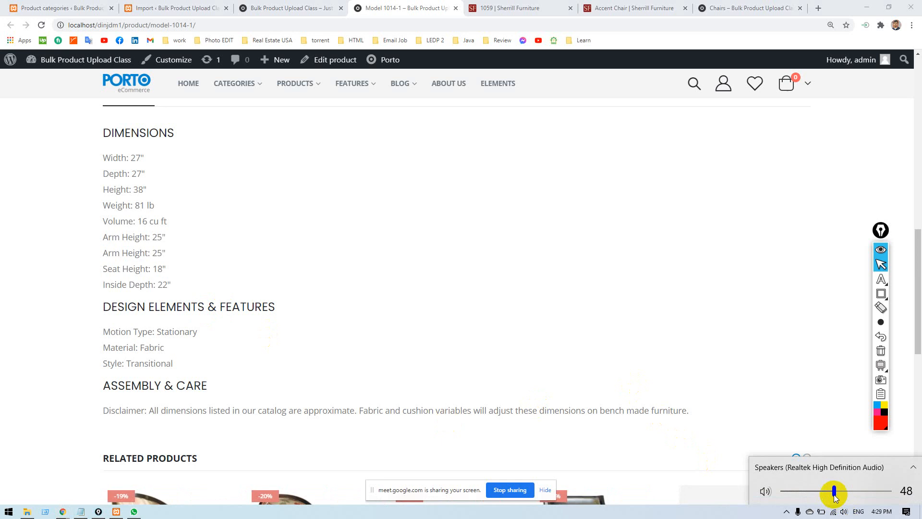
{"action": "left_click", "coordinate": [622, 296]}
Highlight the complete Model 1014-1 description from Dimensions through the Assembly & Care disclaimer for review.
{"action": "scroll", "coordinate": [517, 346], "scroll_direction": "up", "scroll_amount": 1}
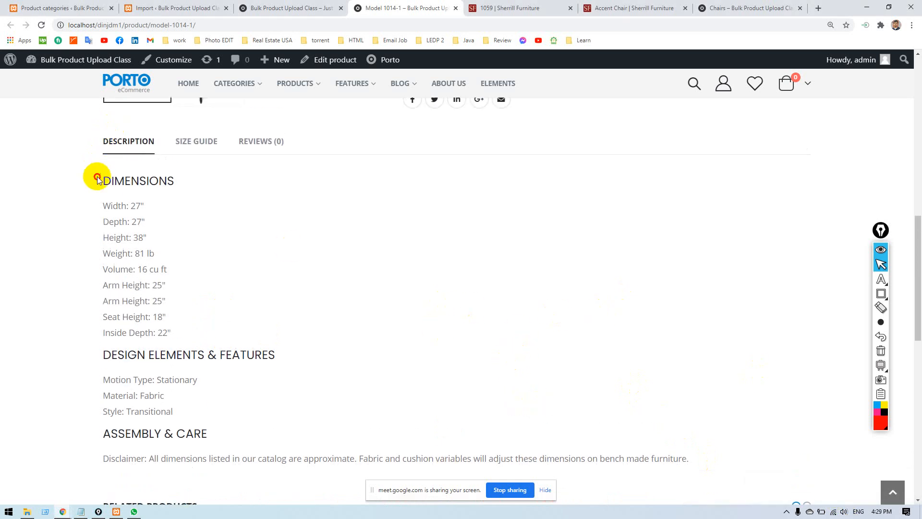
{"action": "left_click_drag", "start_coordinate": [94, 177], "coordinate": [729, 473]}
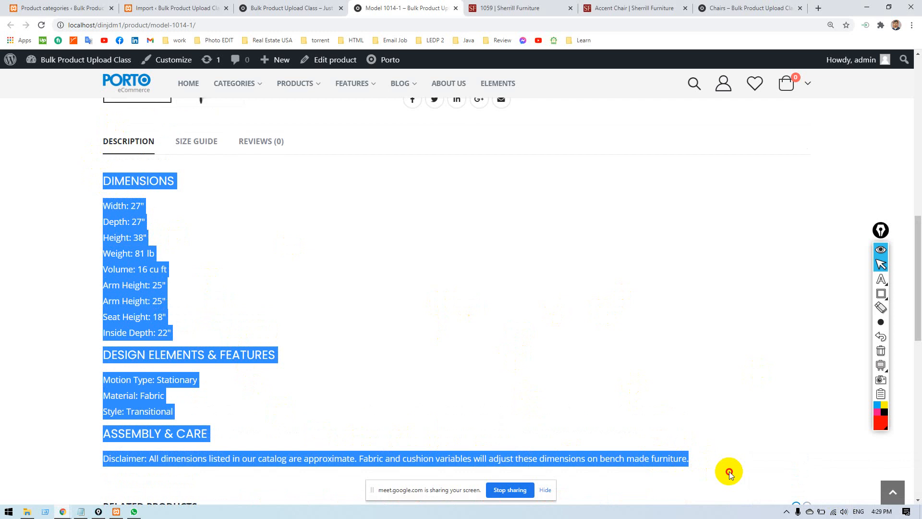
{"action": "left_click", "coordinate": [721, 459]}
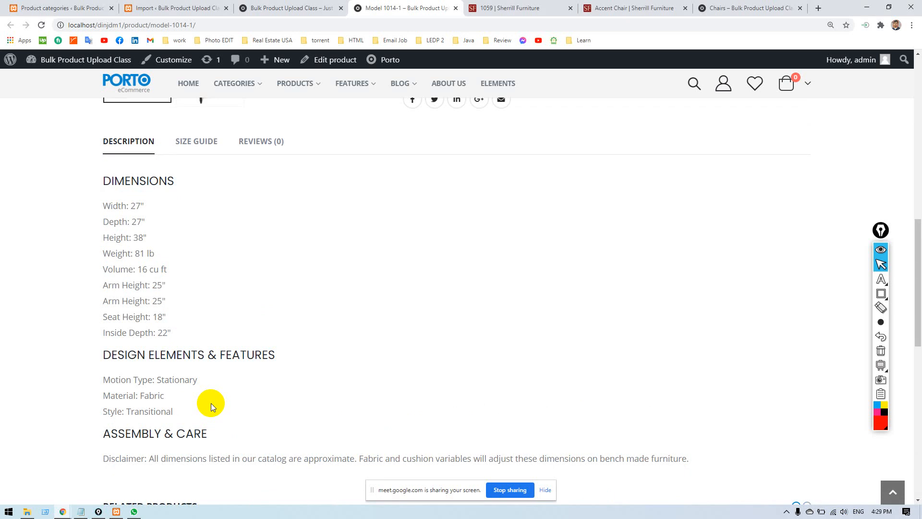
Recheck the Dimensions and Product Features text in the Model 1014-1 short description.
{"action": "scroll", "coordinate": [310, 388], "scroll_direction": "up", "scroll_amount": 12}
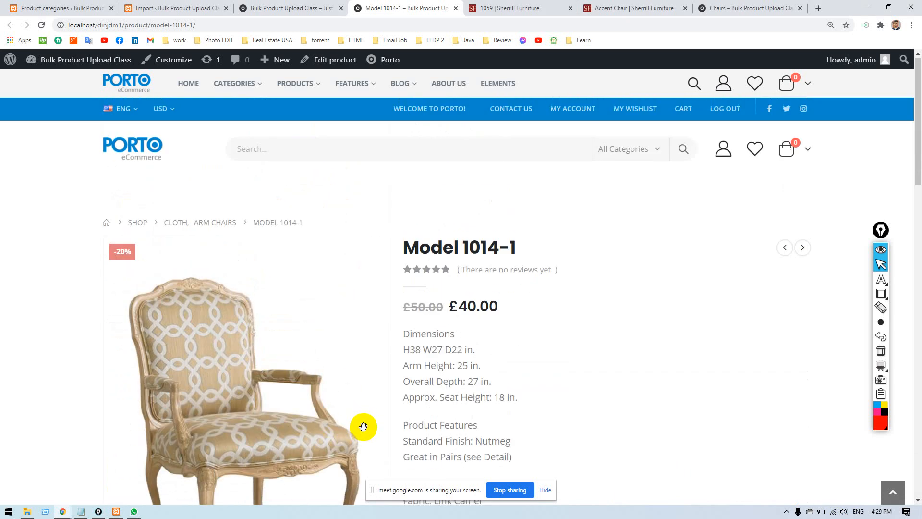
{"action": "scroll", "coordinate": [365, 426], "scroll_direction": "down", "scroll_amount": 3}
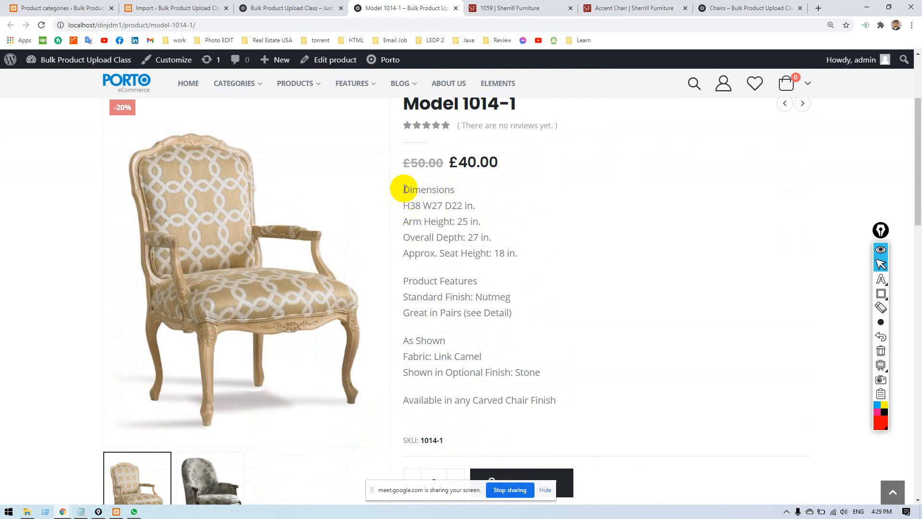
{"action": "left_click_drag", "start_coordinate": [405, 189], "coordinate": [495, 312]}
{"action": "left_click", "coordinate": [583, 368]}
{"action": "scroll", "coordinate": [589, 371], "scroll_direction": "down", "scroll_amount": 3}
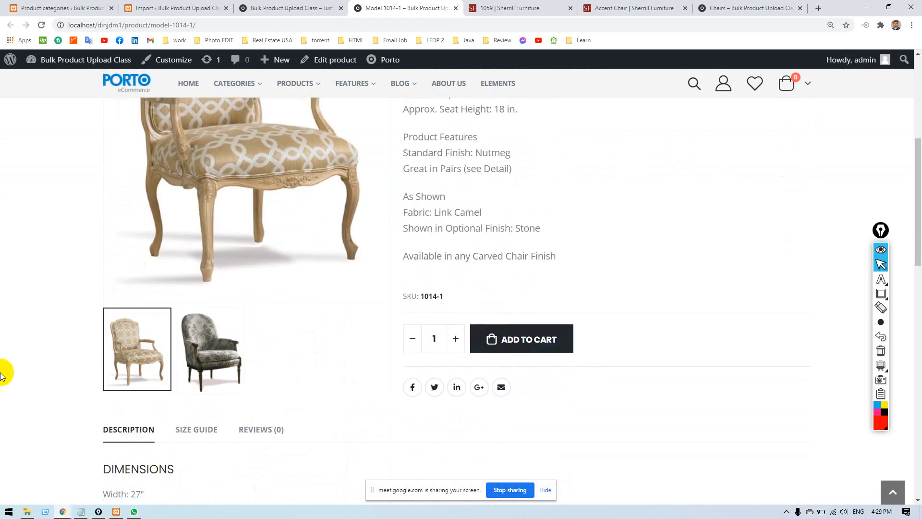
Switch between the two gallery images of Model 1014-1 to check both product photos.
{"action": "left_click", "coordinate": [208, 364]}
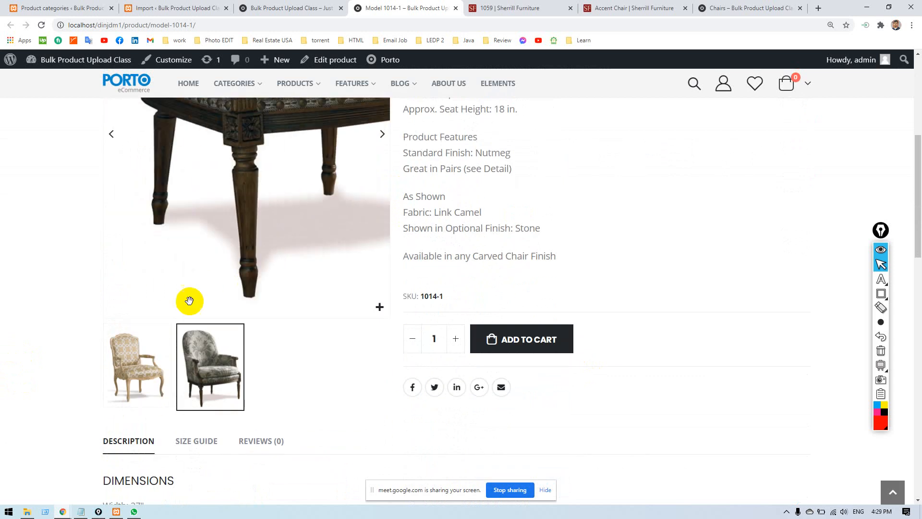
{"action": "left_click", "coordinate": [134, 362]}
{"action": "scroll", "coordinate": [107, 200], "scroll_direction": "up", "scroll_amount": 4}
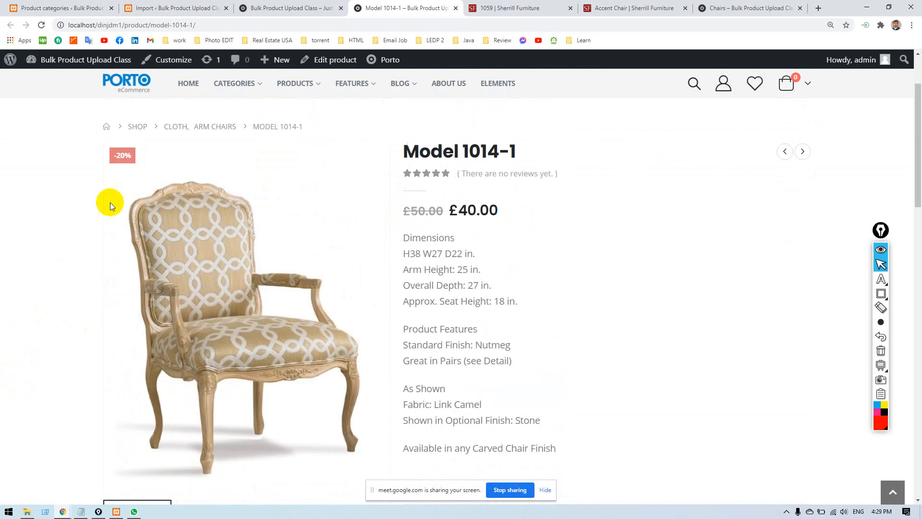
{"action": "scroll", "coordinate": [260, 321], "scroll_direction": "down", "scroll_amount": 2}
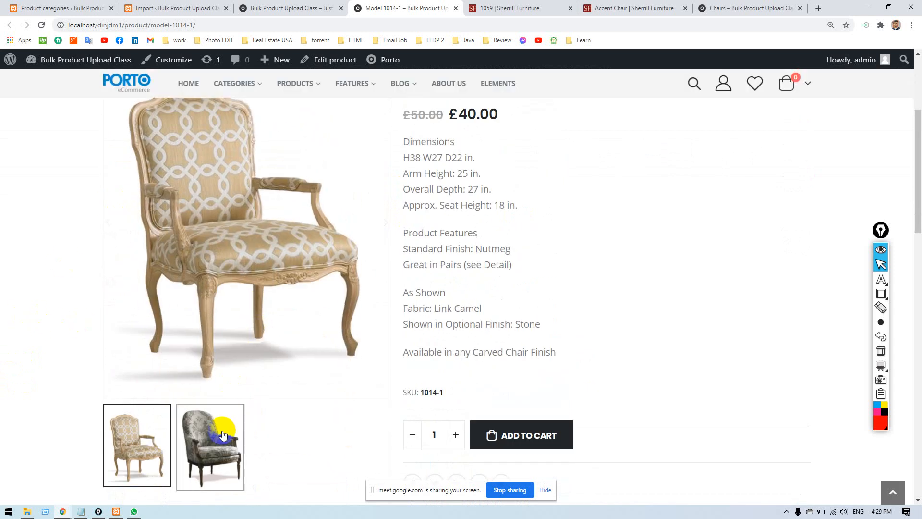
{"action": "left_click", "coordinate": [221, 428]}
Open Model 1029 from the Chairs category page in a new tab and place that tab after Model 1014-1.
{"action": "left_click", "coordinate": [304, 8]}
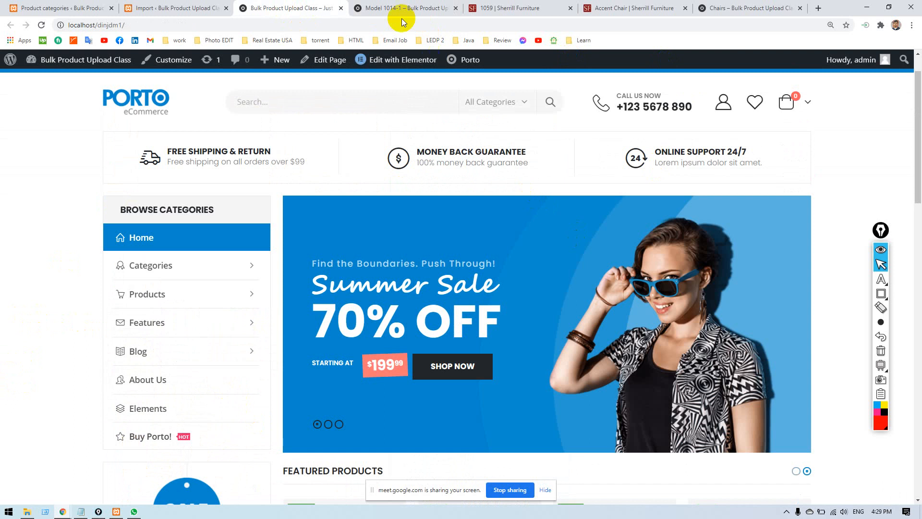
{"action": "left_click", "coordinate": [729, 9]}
{"action": "right_click", "coordinate": [464, 179]}
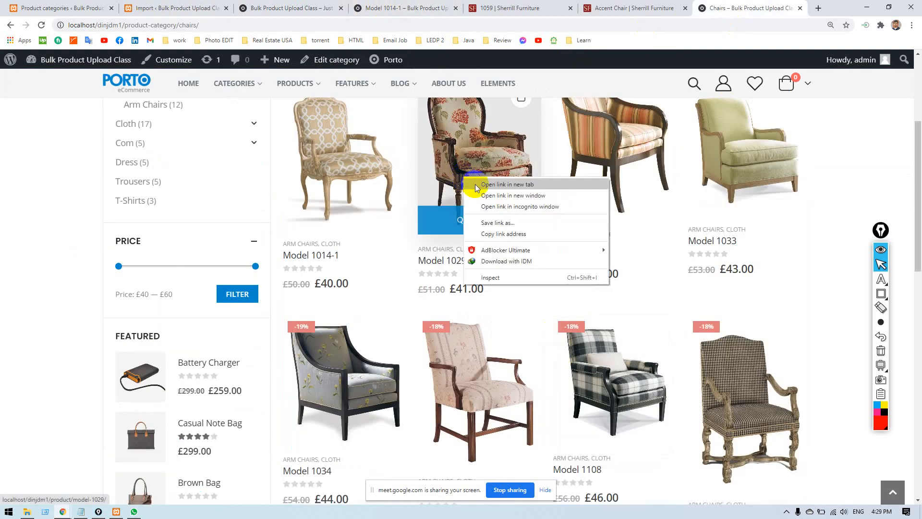
{"action": "left_click", "coordinate": [478, 186]}
{"action": "left_click_drag", "start_coordinate": [748, 8], "coordinate": [449, 8]}
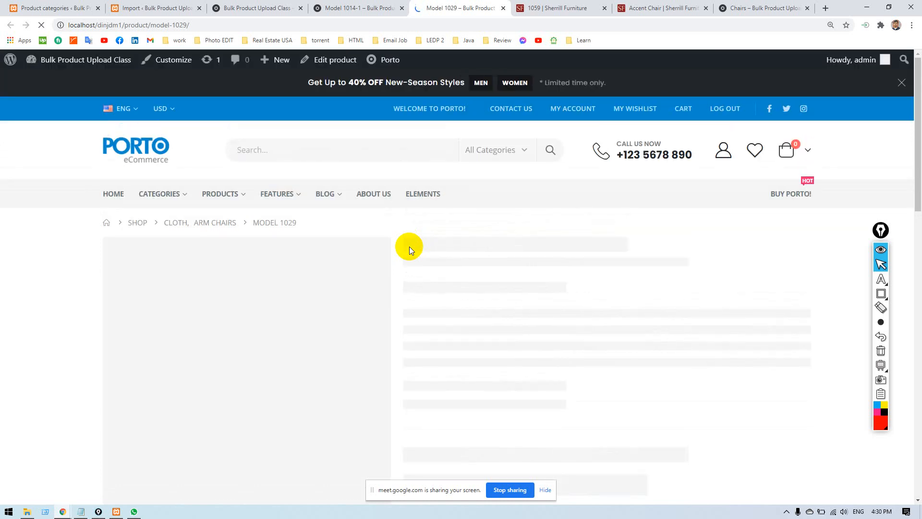
Look over the images, prices and short description on the Model 1029 product page.
{"action": "scroll", "coordinate": [522, 243], "scroll_direction": "down", "scroll_amount": 7}
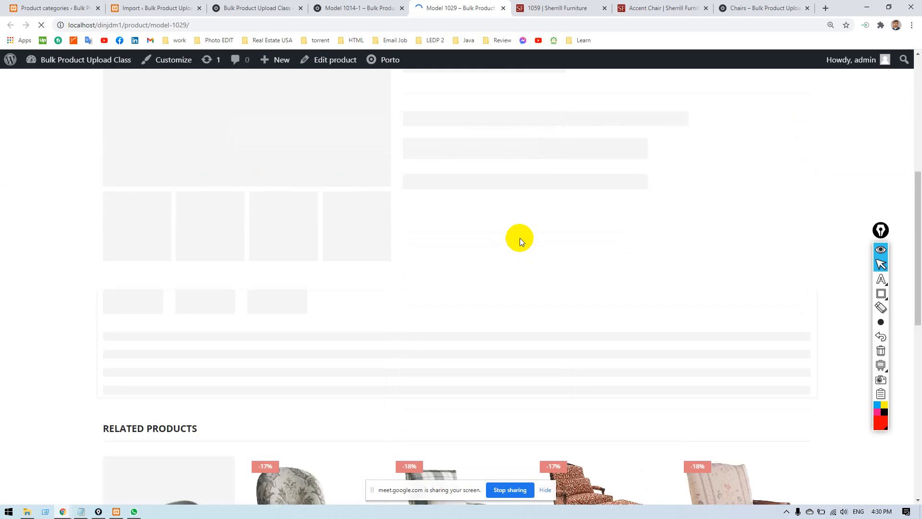
{"action": "scroll", "coordinate": [520, 239], "scroll_direction": "up", "scroll_amount": 7}
{"action": "scroll", "coordinate": [520, 238], "scroll_direction": "down", "scroll_amount": 4}
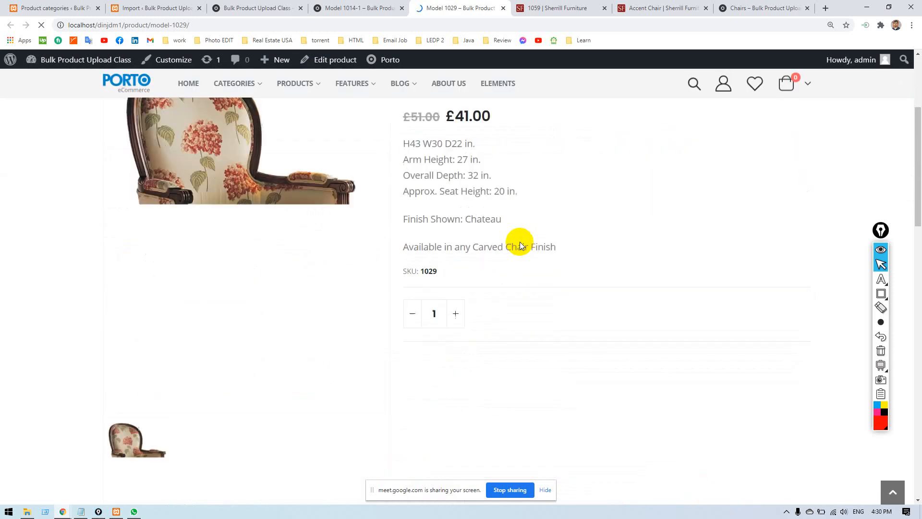
Open a new browser tab and start connecting the computer to the hidden Wi-Fi network.
{"action": "left_click", "coordinate": [825, 8]}
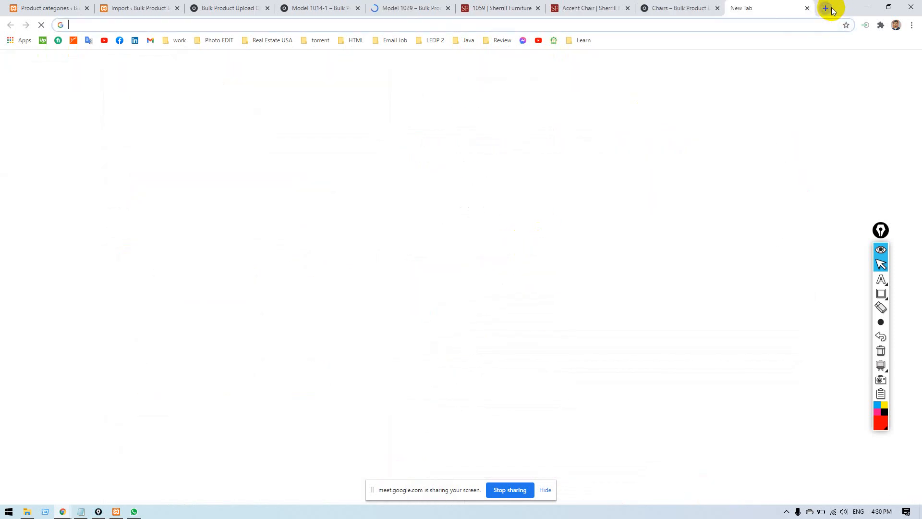
{"action": "left_click", "coordinate": [833, 513]}
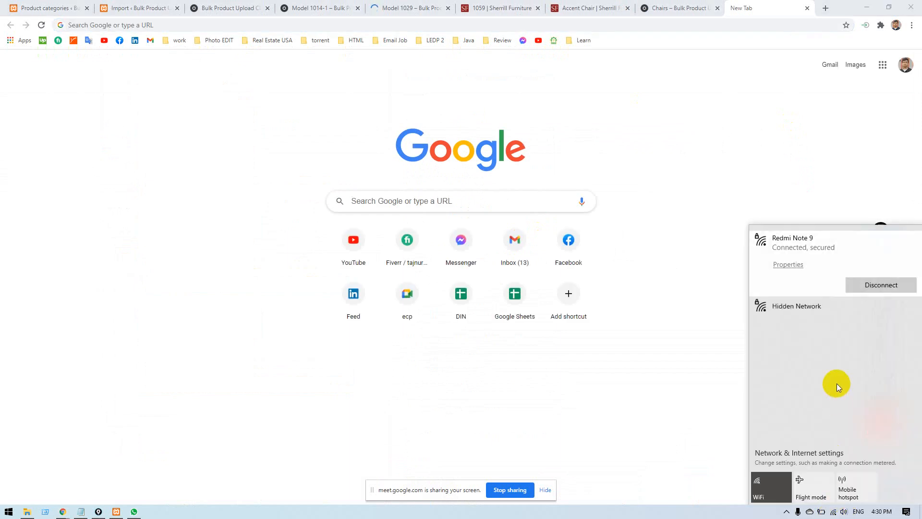
{"action": "left_click", "coordinate": [815, 319]}
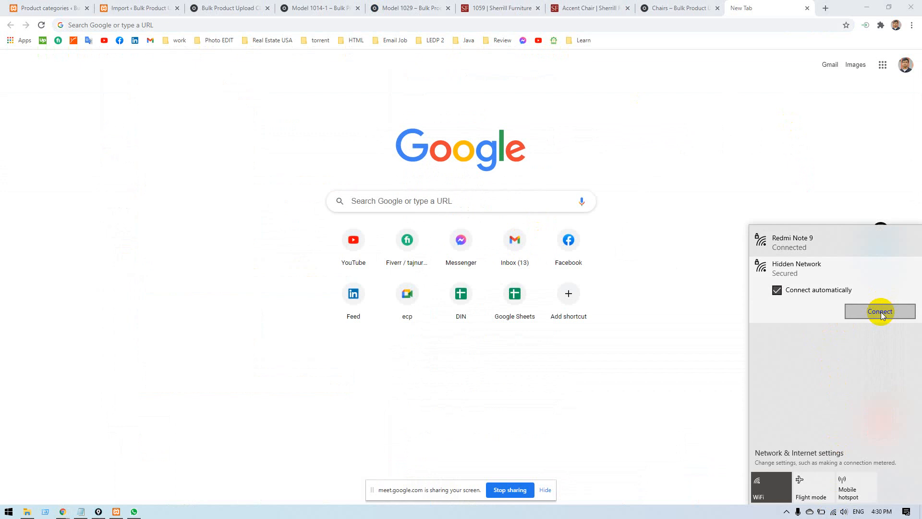
{"action": "left_click", "coordinate": [881, 312]}
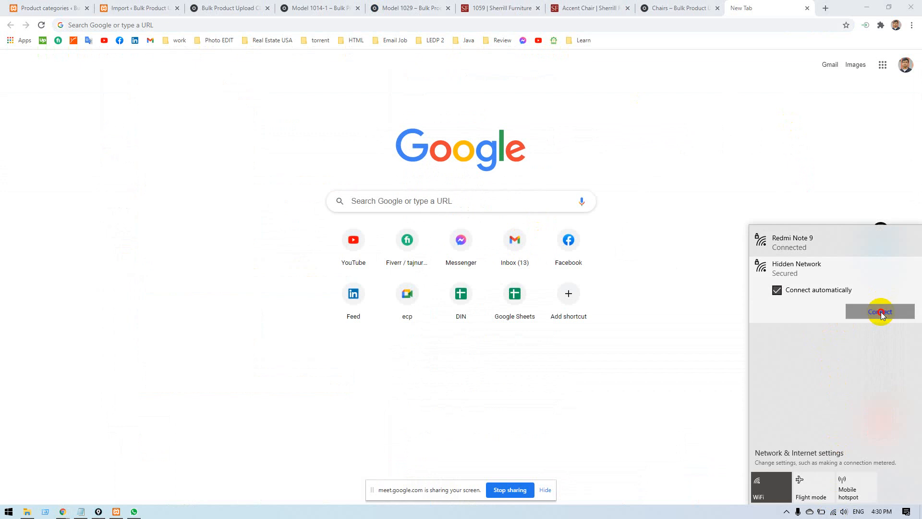